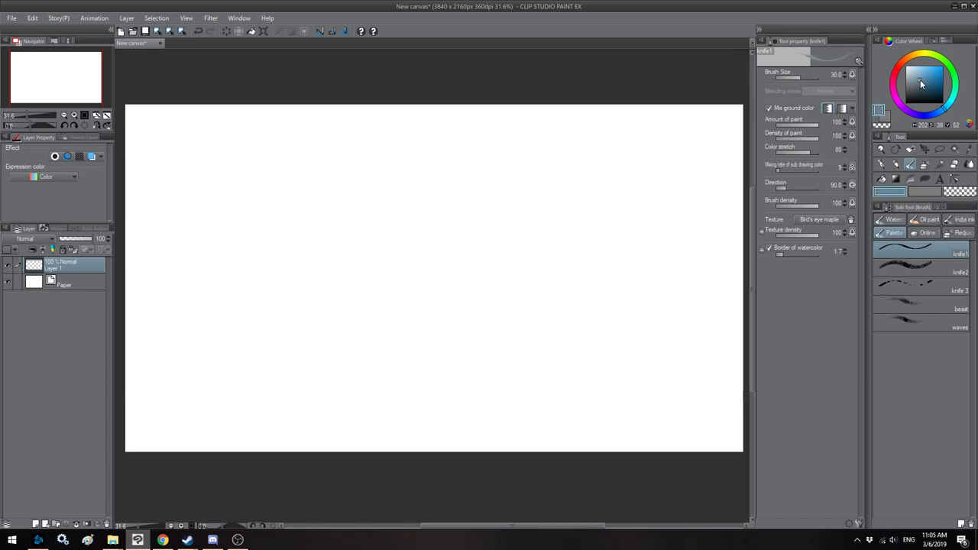
Step: Pick a muted green (H 128, S 26, V 40) and paint a thin knife1 stroke near the middle of the canvas
{"action": "scroll", "coordinate": [406, 231], "scroll_direction": "down", "scroll_amount": 1}
{"action": "scroll", "coordinate": [406, 230], "scroll_direction": "up", "scroll_amount": 1}
{"action": "left_click_drag", "start_coordinate": [444, 227], "coordinate": [441, 230]}
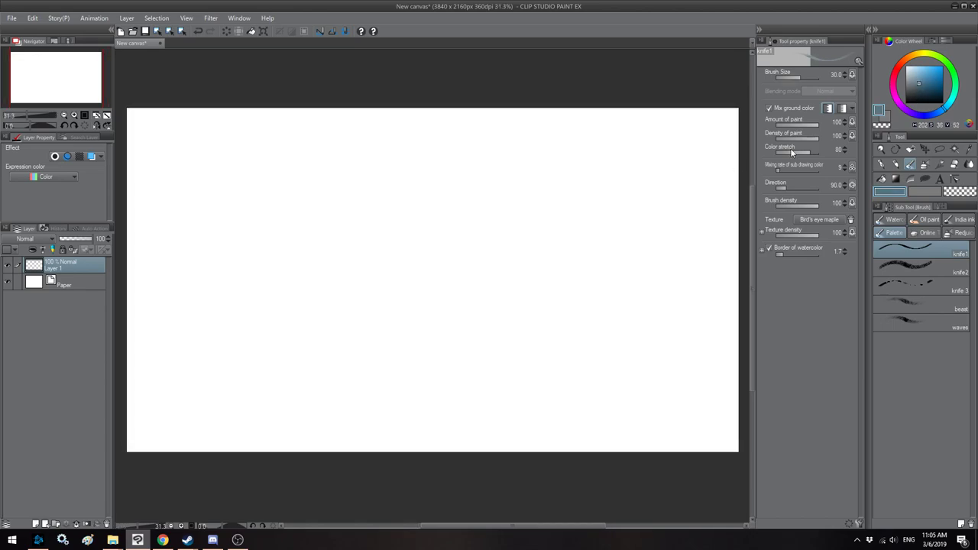
{"action": "left_click_drag", "start_coordinate": [953, 84], "coordinate": [949, 79]}
{"action": "left_click", "coordinate": [917, 88]}
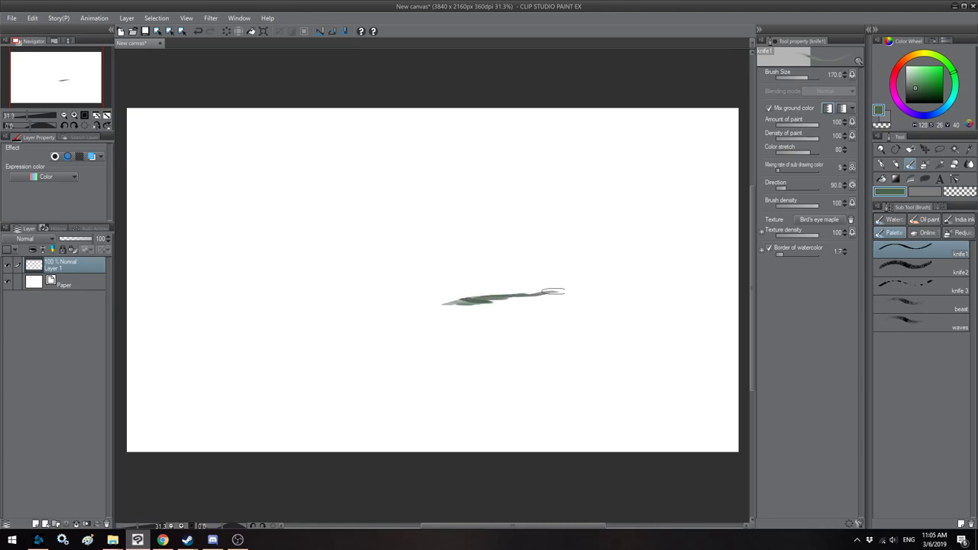
{"action": "mouse_move", "coordinate": [543, 292]}
{"action": "left_mouse_down"}
{"action": "mouse_move", "coordinate": [448, 299]}
{"action": "mouse_move", "coordinate": [462, 297]}
{"action": "mouse_move", "coordinate": [461, 273]}
{"action": "left_mouse_up"}
{"action": "scroll", "coordinate": [448, 269], "scroll_direction": "down", "scroll_amount": 2}
{"action": "scroll", "coordinate": [450, 271], "scroll_direction": "up", "scroll_amount": 1}
{"action": "key", "text": "ctrl+t"}
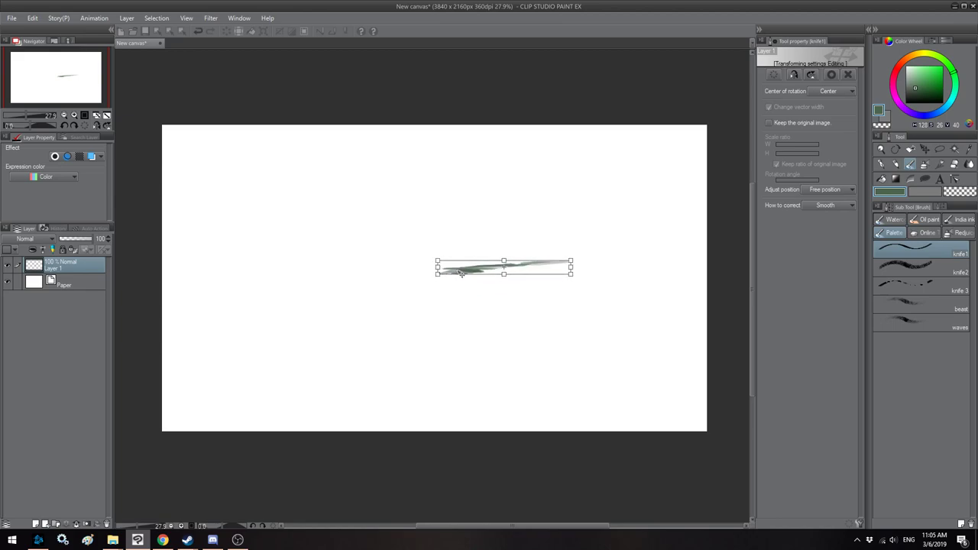
{"action": "key", "text": "Return"}
Step: Paint a wavy green ridge line across the full canvas width with the knife1 brush, varying its size
{"action": "mouse_move", "coordinate": [559, 263]}
{"action": "left_mouse_down"}
{"action": "mouse_move", "coordinate": [711, 259]}
{"action": "mouse_move", "coordinate": [691, 273]}
{"action": "mouse_move", "coordinate": [704, 262]}
{"action": "mouse_move", "coordinate": [684, 273]}
{"action": "mouse_move", "coordinate": [439, 276]}
{"action": "mouse_move", "coordinate": [574, 298]}
{"action": "left_mouse_up"}
{"action": "key", "text": "bracketright"}
{"action": "key", "text": "bracketright"}
{"action": "key", "text": "h"}
{"action": "key", "text": "bracketleft"}
{"action": "key", "text": "bracketleft"}
{"action": "key", "text": "bracketleft"}
{"action": "key", "text": "bracketleft"}
{"action": "mouse_move", "coordinate": [511, 287]}
{"action": "left_mouse_down"}
{"action": "mouse_move", "coordinate": [640, 305]}
{"action": "mouse_move", "coordinate": [714, 307]}
{"action": "left_mouse_up"}
{"action": "key", "text": "bracketright"}
{"action": "key", "text": "bracketright"}
{"action": "key", "text": "bracketright"}
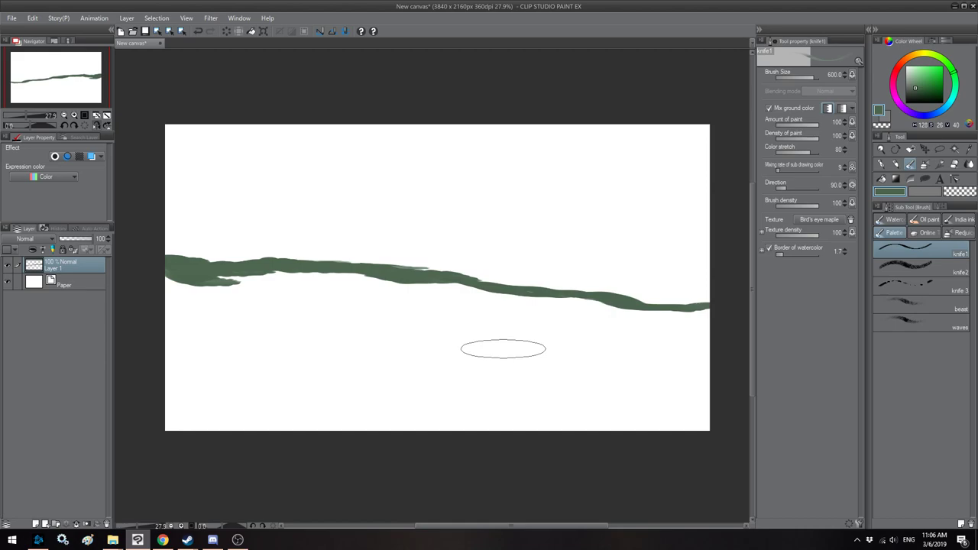
Step: Fill the whole area below the ridge line with the green, using the Oil paint brush at size 600
{"action": "scroll", "coordinate": [484, 313], "scroll_direction": "down", "scroll_amount": 1}
{"action": "key", "text": "h"}
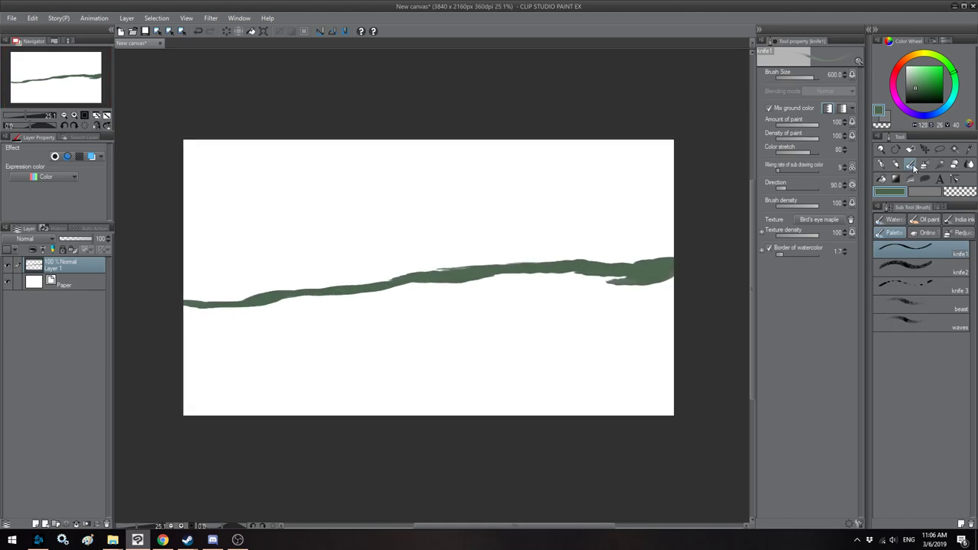
{"action": "left_click", "coordinate": [921, 220]}
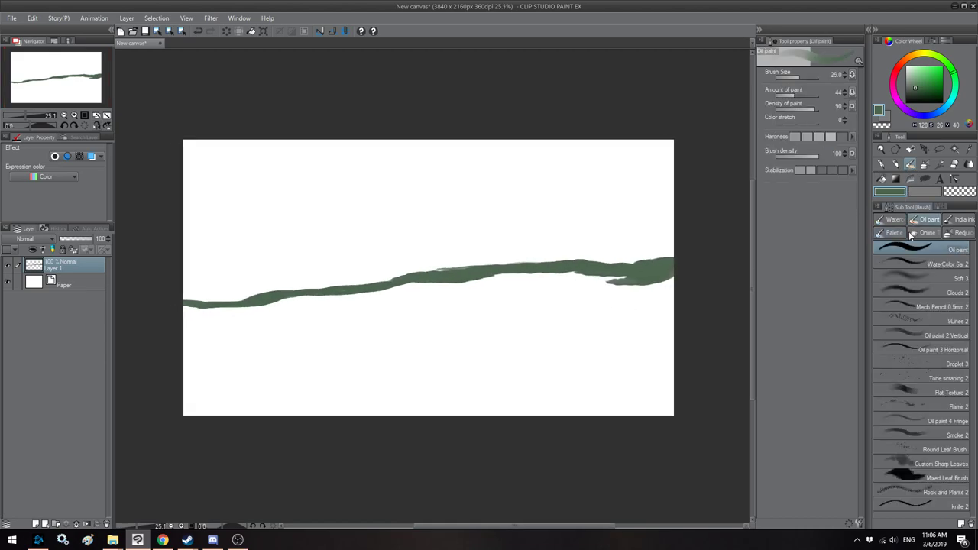
{"action": "key", "text": "bracketright"}
{"action": "key", "text": "bracketright"}
{"action": "key", "text": "bracketright"}
{"action": "key", "text": "bracketright"}
{"action": "key", "text": "bracketright"}
{"action": "key", "text": "bracketright"}
{"action": "mouse_move", "coordinate": [662, 290]}
{"action": "left_mouse_down"}
{"action": "mouse_move", "coordinate": [636, 408]}
{"action": "mouse_move", "coordinate": [299, 417]}
{"action": "mouse_move", "coordinate": [136, 401]}
{"action": "mouse_move", "coordinate": [179, 334]}
{"action": "mouse_move", "coordinate": [575, 305]}
{"action": "mouse_move", "coordinate": [649, 312]}
{"action": "mouse_move", "coordinate": [459, 312]}
{"action": "mouse_move", "coordinate": [405, 321]}
{"action": "mouse_move", "coordinate": [431, 317]}
{"action": "mouse_move", "coordinate": [315, 362]}
{"action": "mouse_move", "coordinate": [386, 382]}
{"action": "mouse_move", "coordinate": [637, 344]}
{"action": "mouse_move", "coordinate": [571, 364]}
{"action": "mouse_move", "coordinate": [409, 340]}
{"action": "left_mouse_up"}
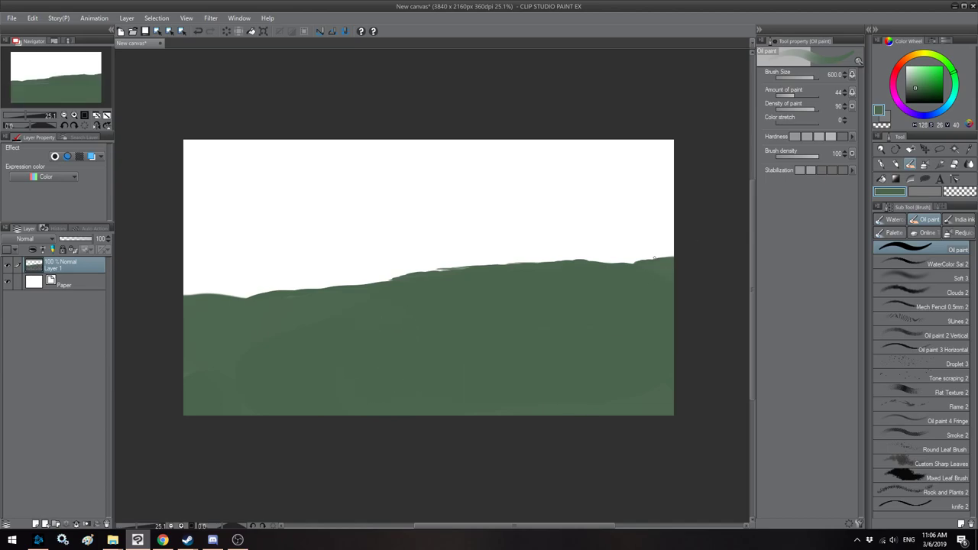
Step: Reshape the hill's upper edge into a smooth, gently rolling contour with the Oil paint brush
{"action": "mouse_move", "coordinate": [603, 260]}
{"action": "left_mouse_down"}
{"action": "mouse_move", "coordinate": [526, 257]}
{"action": "mouse_move", "coordinate": [355, 280]}
{"action": "left_mouse_up"}
{"action": "left_click_drag", "start_coordinate": [213, 298], "coordinate": [172, 293]}
{"action": "mouse_move", "coordinate": [251, 289]}
{"action": "left_mouse_down"}
{"action": "mouse_move", "coordinate": [308, 297]}
{"action": "mouse_move", "coordinate": [438, 268]}
{"action": "left_mouse_up"}
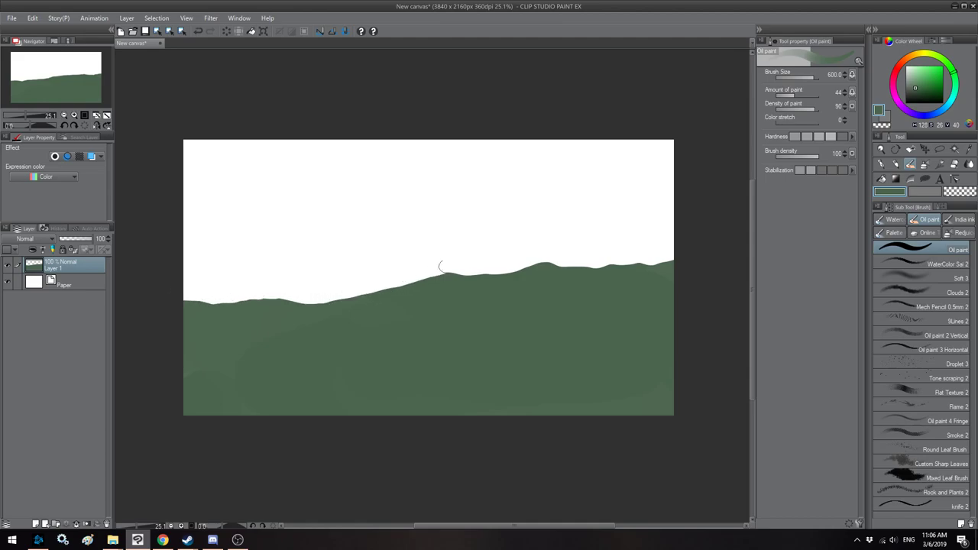
{"action": "left_click_drag", "start_coordinate": [627, 260], "coordinate": [680, 270]}
{"action": "mouse_move", "coordinate": [539, 266]}
{"action": "left_mouse_down"}
{"action": "mouse_move", "coordinate": [648, 267]}
{"action": "mouse_move", "coordinate": [674, 277]}
{"action": "left_mouse_up"}
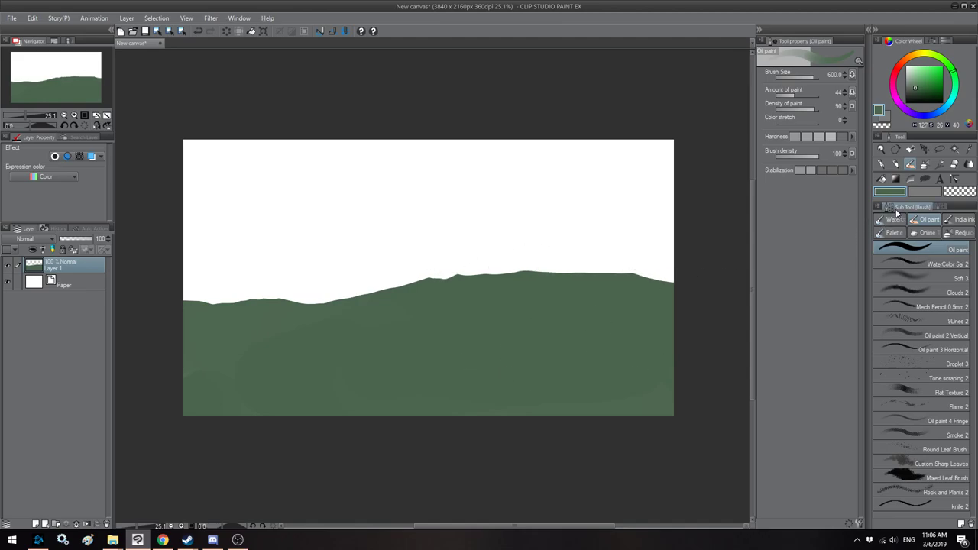
Step: Roughen the hill's crest with short knife1 strokes at brush size 300
{"action": "left_click", "coordinate": [890, 234]}
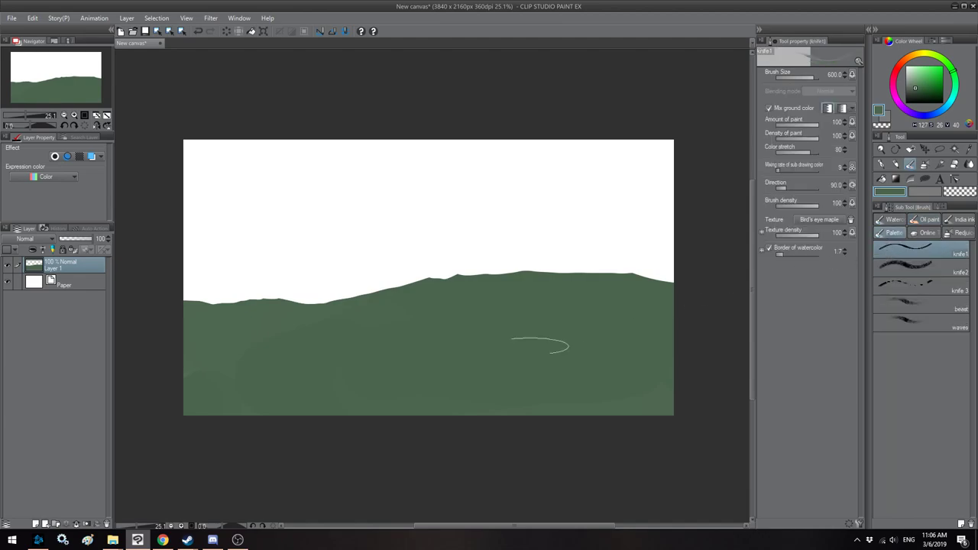
{"action": "key", "text": "bracketleft"}
{"action": "key", "text": "bracketleft"}
{"action": "left_click_drag", "start_coordinate": [646, 277], "coordinate": [587, 272]}
{"action": "key", "text": "h"}
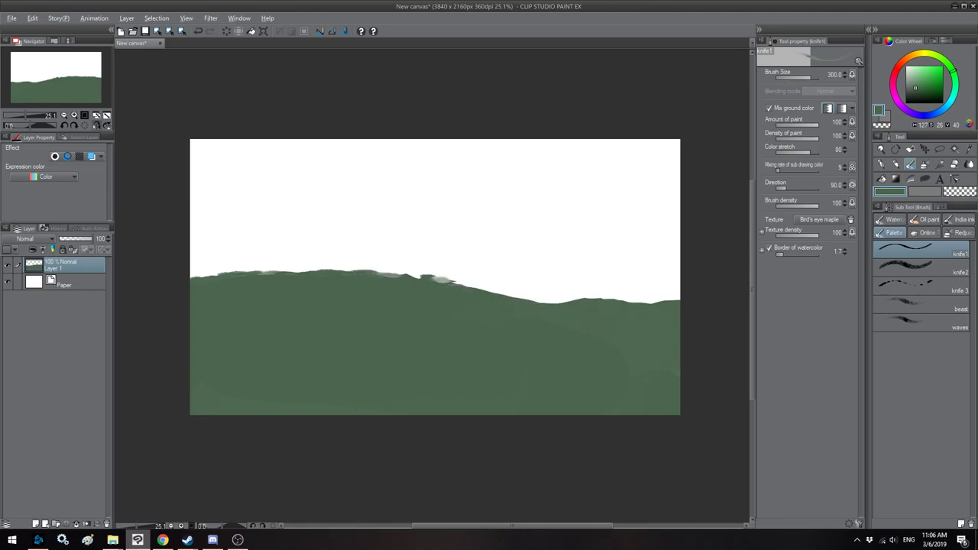
{"action": "key", "text": "h"}
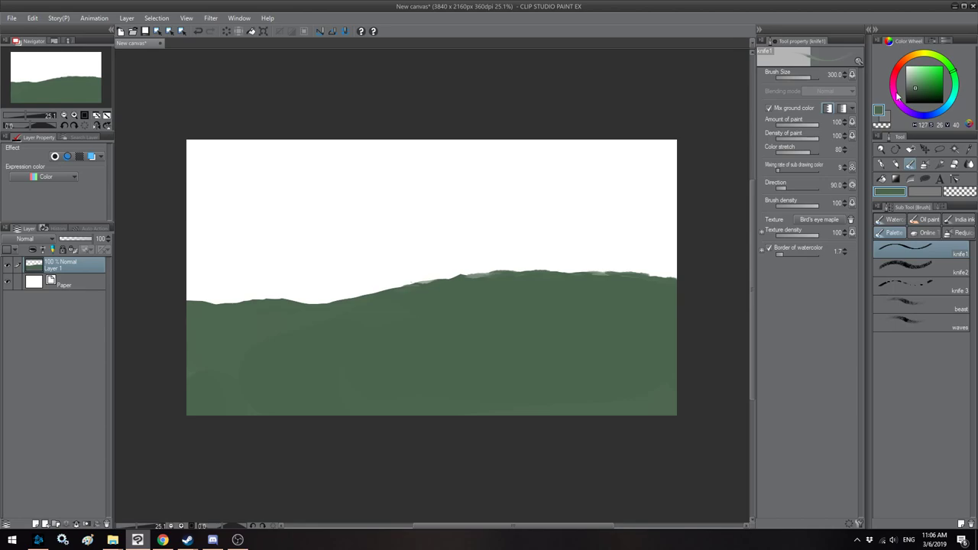
Step: Darken the hill layer with a Hue/Saturation/Luminosity correction, setting saturation to -7 and lowering the brightness
{"action": "left_click", "coordinate": [917, 91]}
{"action": "key", "text": "ctrl+u"}
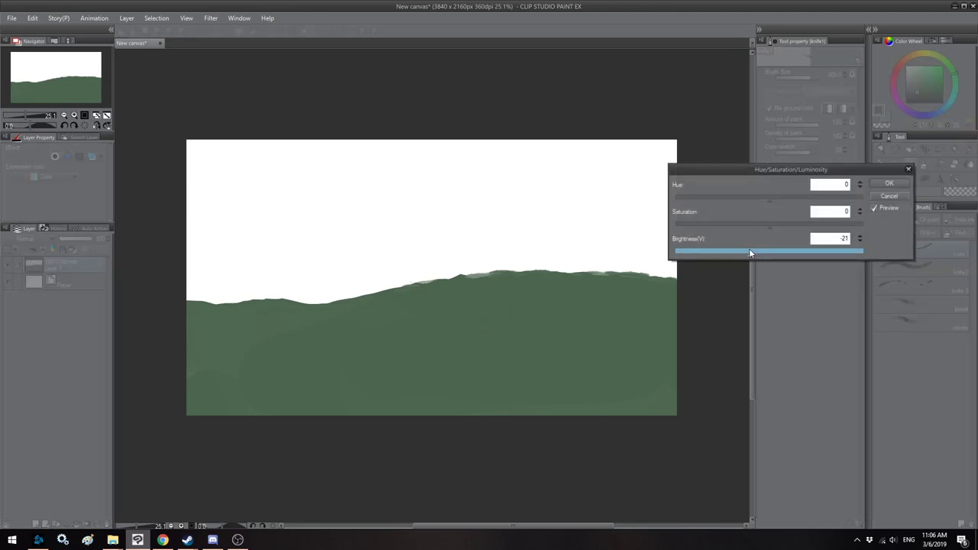
{"action": "left_click", "coordinate": [749, 251]}
{"action": "left_click", "coordinate": [778, 227]}
{"action": "left_click_drag", "start_coordinate": [772, 228], "coordinate": [763, 226]}
{"action": "left_click", "coordinate": [739, 251]}
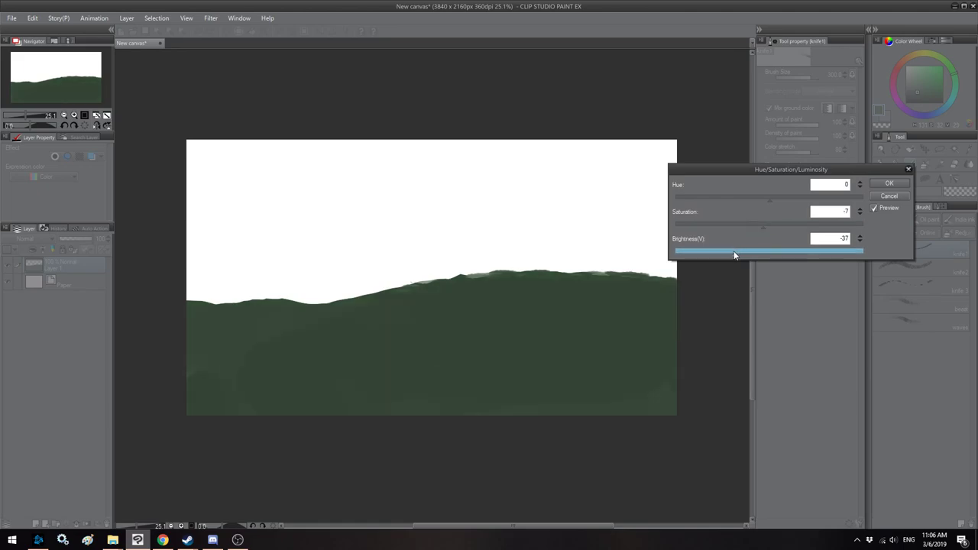
{"action": "left_click", "coordinate": [738, 251]}
{"action": "left_click", "coordinate": [889, 184]}
Step: Add a layer between Paper and Layer 1 and paint a distant hill at the canvas's right edge with knife1 at size 500
{"action": "key", "text": "h"}
{"action": "left_click_drag", "start_coordinate": [428, 324], "coordinate": [431, 326]}
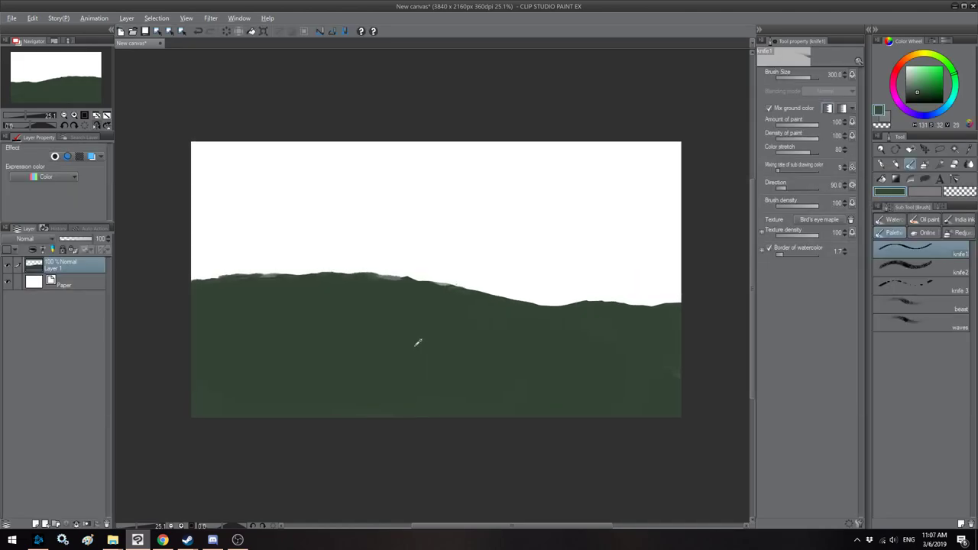
{"action": "left_click", "coordinate": [66, 289]}
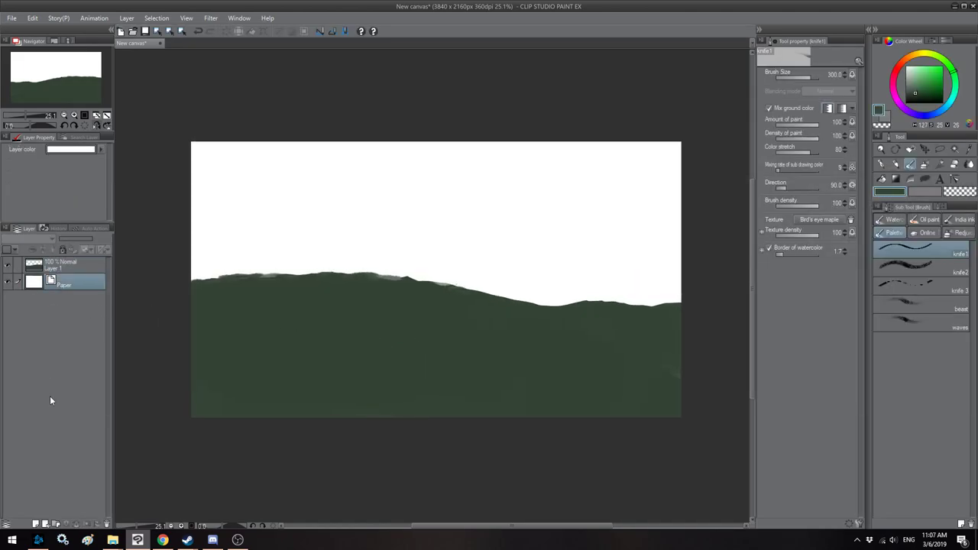
{"action": "left_click", "coordinate": [36, 524]}
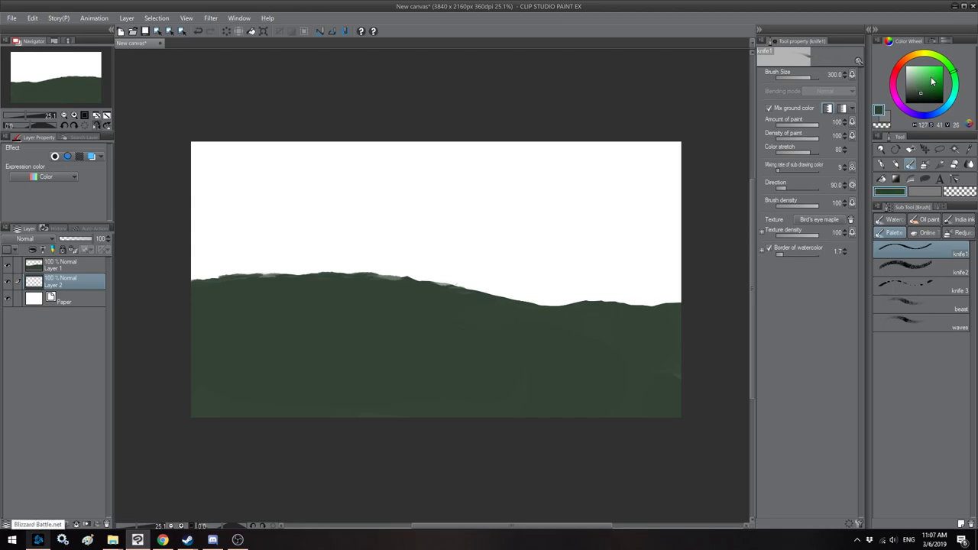
{"action": "key", "text": "bracketright"}
{"action": "key", "text": "bracketright"}
{"action": "left_click_drag", "start_coordinate": [674, 283], "coordinate": [619, 291]}
{"action": "mouse_move", "coordinate": [625, 290]}
{"action": "left_mouse_down"}
{"action": "mouse_move", "coordinate": [671, 282]}
{"action": "mouse_move", "coordinate": [651, 308]}
{"action": "mouse_move", "coordinate": [663, 299]}
{"action": "mouse_move", "coordinate": [640, 292]}
{"action": "mouse_move", "coordinate": [568, 302]}
{"action": "mouse_move", "coordinate": [594, 299]}
{"action": "left_mouse_up"}
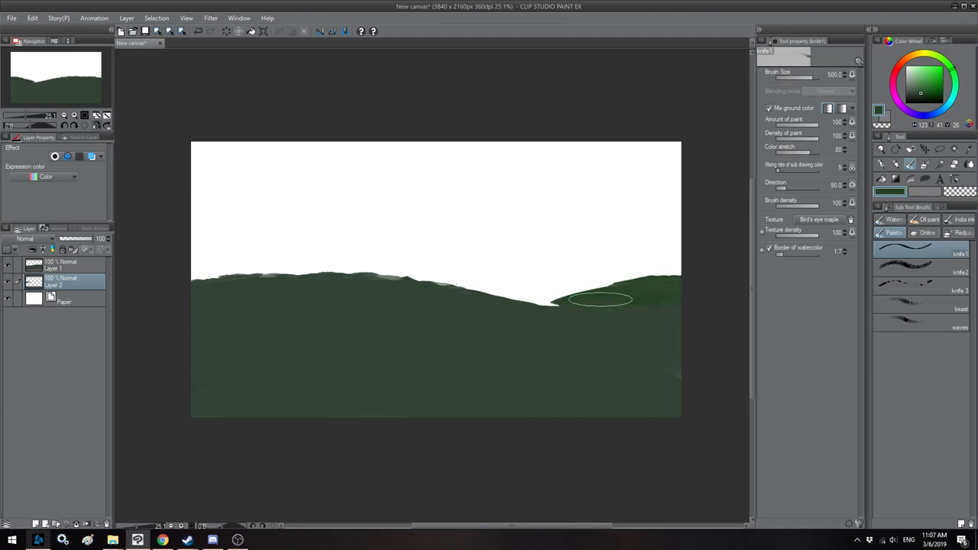
Step: Brighten the distant hill and shift its hue toward yellow-green with a Hue/Saturation/Luminosity correction
{"action": "key", "text": "ctrl+u"}
{"action": "mouse_move", "coordinate": [771, 254]}
{"action": "left_mouse_down"}
{"action": "mouse_move", "coordinate": [779, 253]}
{"action": "mouse_move", "coordinate": [774, 226]}
{"action": "mouse_move", "coordinate": [755, 223]}
{"action": "mouse_move", "coordinate": [780, 224]}
{"action": "mouse_move", "coordinate": [783, 252]}
{"action": "left_mouse_up"}
{"action": "mouse_move", "coordinate": [774, 199]}
{"action": "left_mouse_down"}
{"action": "mouse_move", "coordinate": [783, 200]}
{"action": "mouse_move", "coordinate": [766, 201]}
{"action": "left_mouse_up"}
{"action": "left_click", "coordinate": [889, 184]}
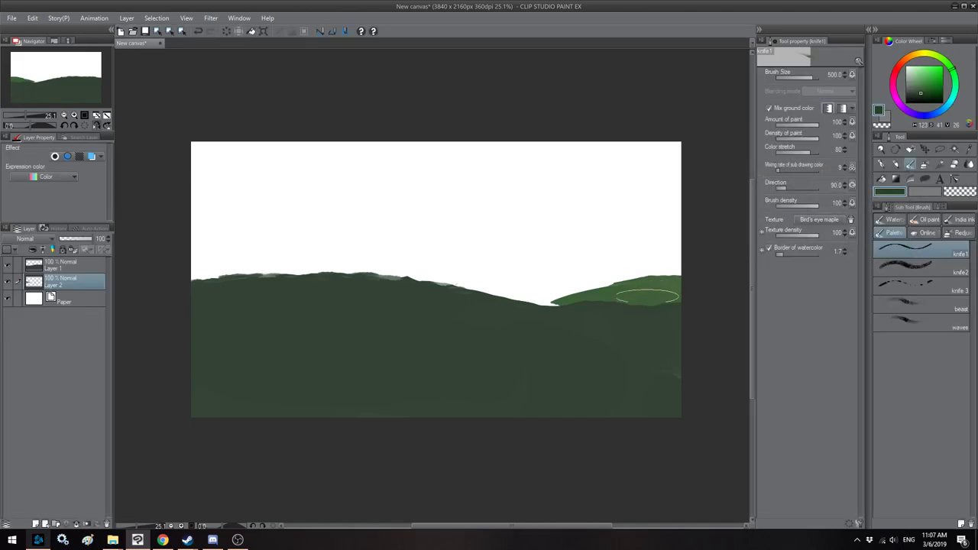
Step: Sample the distant hill's green and extend its ridge toward the middle of the canvas with knife1
{"action": "left_click", "coordinate": [639, 283], "text": "alt"}
{"action": "key", "text": "bracketleft"}
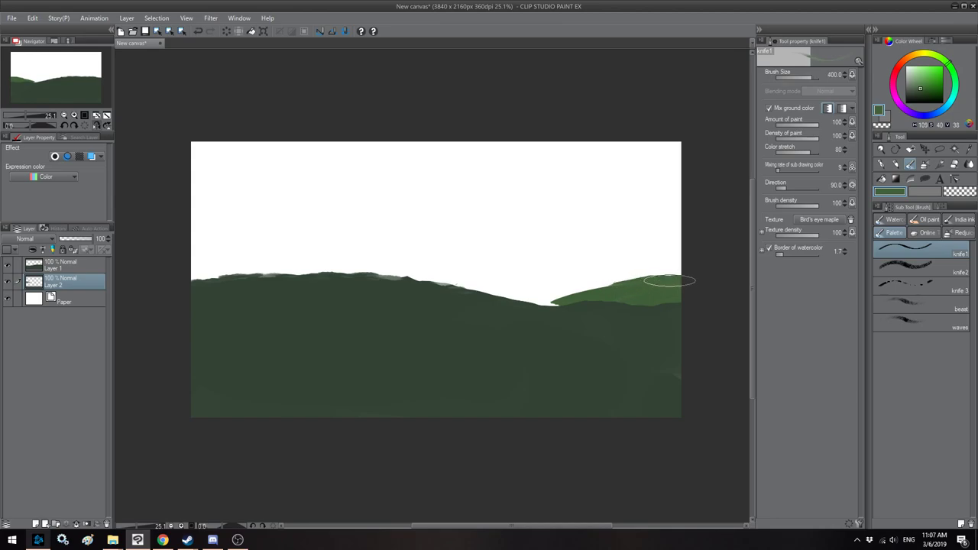
{"action": "mouse_move", "coordinate": [617, 288]}
{"action": "left_mouse_down"}
{"action": "mouse_move", "coordinate": [496, 294]}
{"action": "mouse_move", "coordinate": [550, 304]}
{"action": "mouse_move", "coordinate": [473, 293]}
{"action": "mouse_move", "coordinate": [683, 274]}
{"action": "mouse_move", "coordinate": [409, 286]}
{"action": "left_mouse_up"}
{"action": "key", "text": "bracketright"}
{"action": "key", "text": "bracketright"}
{"action": "key", "text": "bracketleft"}
{"action": "key", "text": "bracketleft"}
{"action": "key", "text": "bracketleft"}
{"action": "key", "text": "bracketleft"}
{"action": "key", "text": "bracketright"}
{"action": "key", "text": "bracketright"}
Step: Flip the canvas view and continue the distant green ridge behind the dark hill to the opposite canvas edge
{"action": "key", "text": "h"}
{"action": "key", "text": "space"}
{"action": "mouse_move", "coordinate": [493, 297]}
{"action": "left_mouse_down"}
{"action": "mouse_move", "coordinate": [522, 299]}
{"action": "mouse_move", "coordinate": [503, 299]}
{"action": "left_mouse_up"}
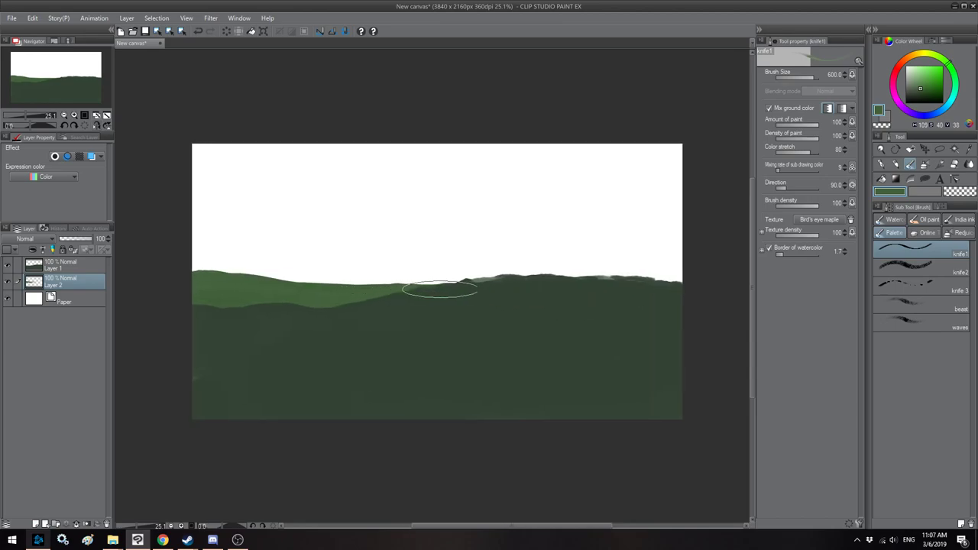
{"action": "key", "text": "bracketleft"}
{"action": "key", "text": "bracketleft"}
{"action": "mouse_move", "coordinate": [339, 285]}
{"action": "left_mouse_down"}
{"action": "mouse_move", "coordinate": [272, 283]}
{"action": "mouse_move", "coordinate": [470, 283]}
{"action": "mouse_move", "coordinate": [427, 277]}
{"action": "mouse_move", "coordinate": [495, 272]}
{"action": "mouse_move", "coordinate": [571, 287]}
{"action": "mouse_move", "coordinate": [394, 285]}
{"action": "mouse_move", "coordinate": [435, 284]}
{"action": "left_mouse_up"}
{"action": "key", "text": "bracketleft"}
{"action": "key", "text": "bracketleft"}
{"action": "left_click_drag", "start_coordinate": [553, 276], "coordinate": [652, 265]}
{"action": "mouse_move", "coordinate": [589, 276]}
{"action": "left_mouse_down"}
{"action": "mouse_move", "coordinate": [666, 264]}
{"action": "mouse_move", "coordinate": [715, 282]}
{"action": "mouse_move", "coordinate": [644, 278]}
{"action": "left_mouse_up"}
{"action": "key", "text": "bracketright"}
{"action": "key", "text": "bracketright"}
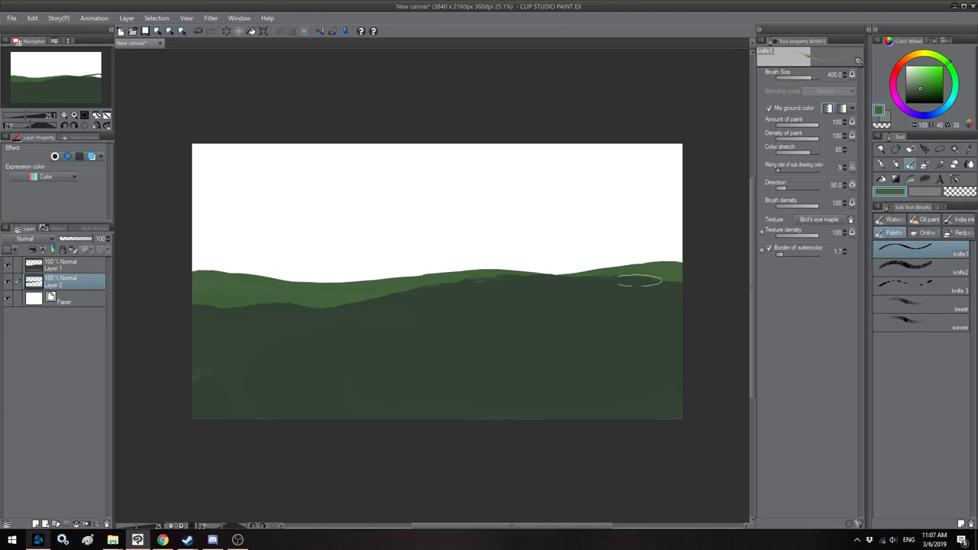
Step: Trim both slopes of the dark hill on Layer 1 by painting with the transparent color using knife1
{"action": "left_click", "coordinate": [76, 265]}
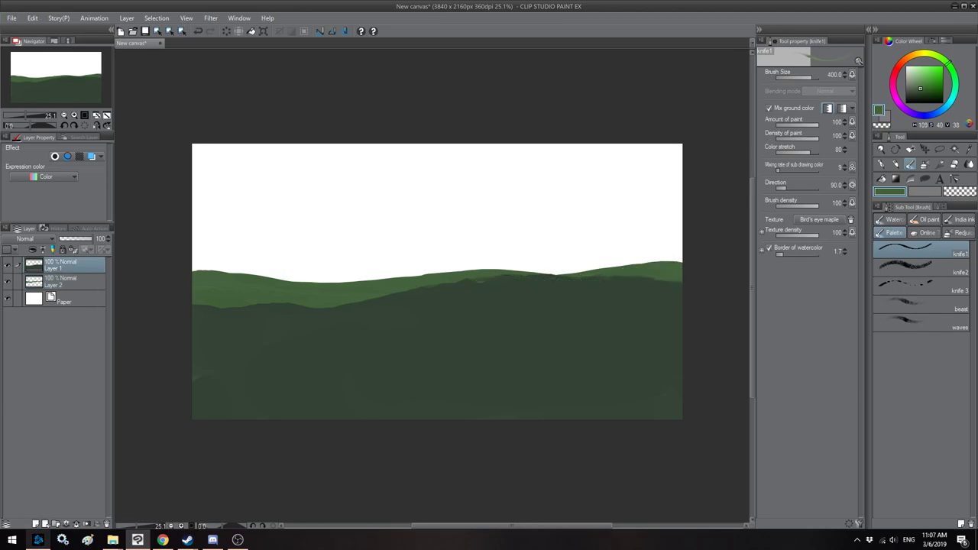
{"action": "left_click", "coordinate": [456, 327], "text": "alt"}
{"action": "left_click", "coordinate": [957, 192]}
{"action": "key", "text": "]"}
{"action": "left_click_drag", "start_coordinate": [588, 270], "coordinate": [692, 290]}
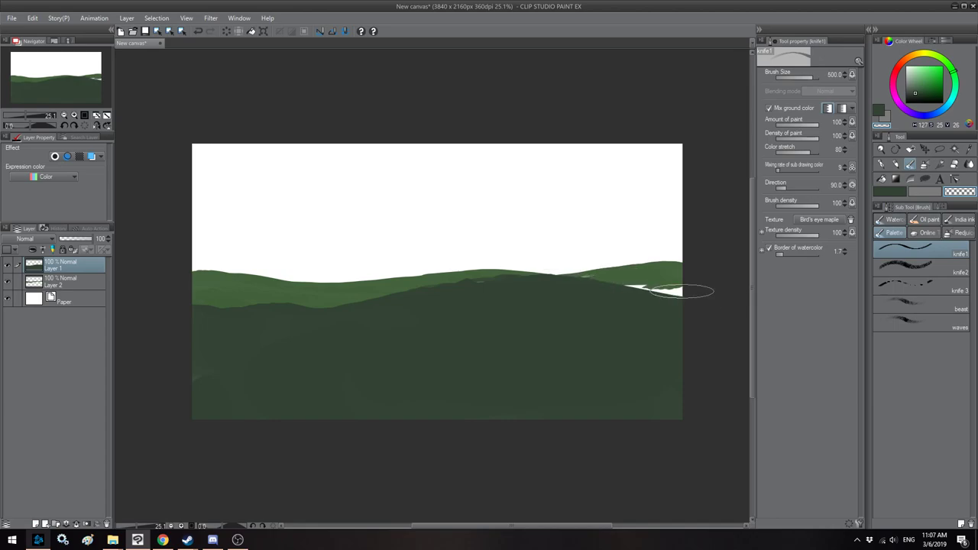
{"action": "left_click_drag", "start_coordinate": [593, 272], "coordinate": [715, 299]}
{"action": "key", "text": "["}
{"action": "mouse_move", "coordinate": [452, 277]}
{"action": "left_mouse_down"}
{"action": "mouse_move", "coordinate": [289, 311]}
{"action": "mouse_move", "coordinate": [203, 294]}
{"action": "mouse_move", "coordinate": [269, 313]}
{"action": "left_mouse_up"}
Step: Sample the distant green on Layer 2 and paint over the white gaps along the dark hill's edge
{"action": "left_click", "coordinate": [61, 281]}
{"action": "left_click", "coordinate": [239, 276], "text": "alt"}
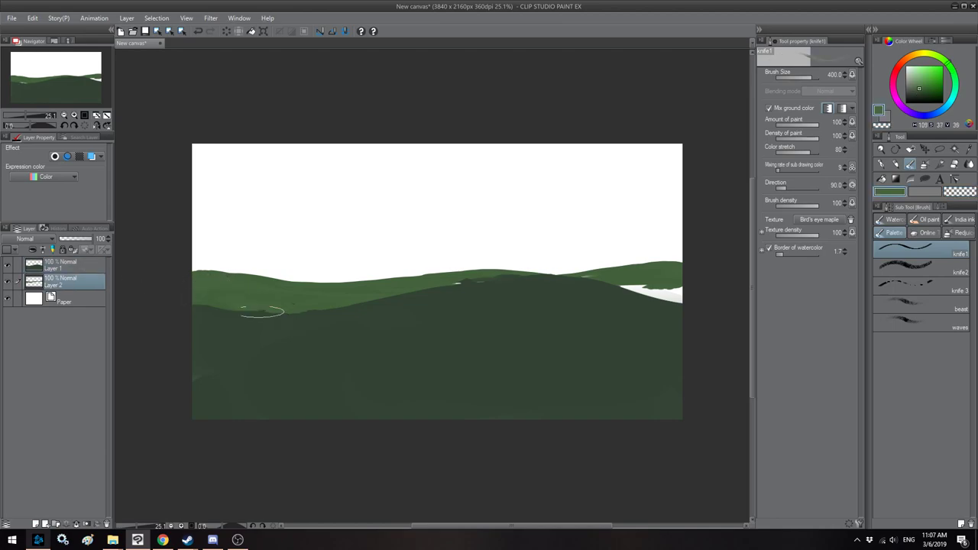
{"action": "left_click_drag", "start_coordinate": [414, 290], "coordinate": [533, 279]}
{"action": "key", "text": "]"}
{"action": "mouse_move", "coordinate": [593, 279]}
{"action": "left_mouse_down"}
{"action": "mouse_move", "coordinate": [652, 290]}
{"action": "mouse_move", "coordinate": [634, 292]}
{"action": "left_mouse_up"}
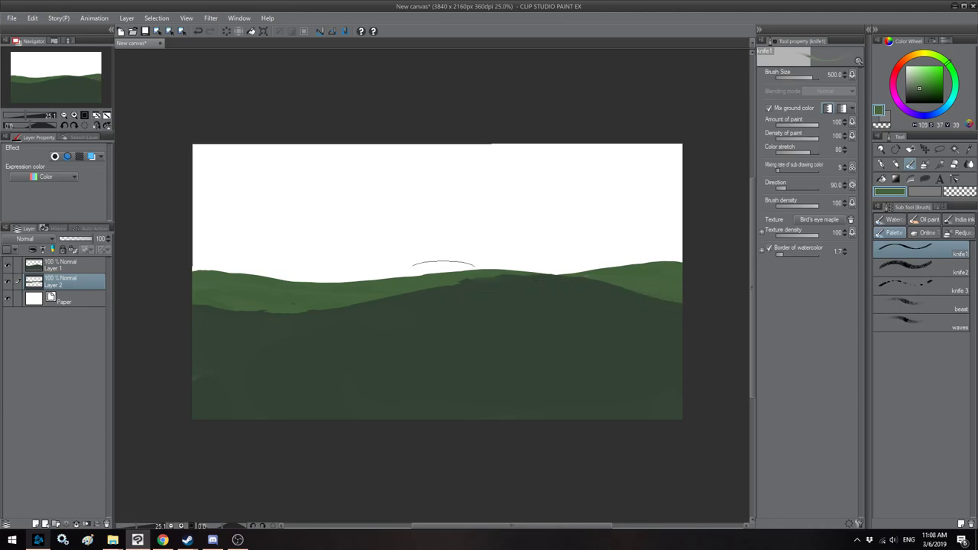
Step: Add a layer above Layer 1 and paint very dark green knife1 strokes in the lower right of the canvas
{"action": "key", "text": "ctrl+minus"}
{"action": "key", "text": "h"}
{"action": "scroll", "coordinate": [451, 293], "scroll_direction": "up", "scroll_amount": 1}
{"action": "key", "text": "h"}
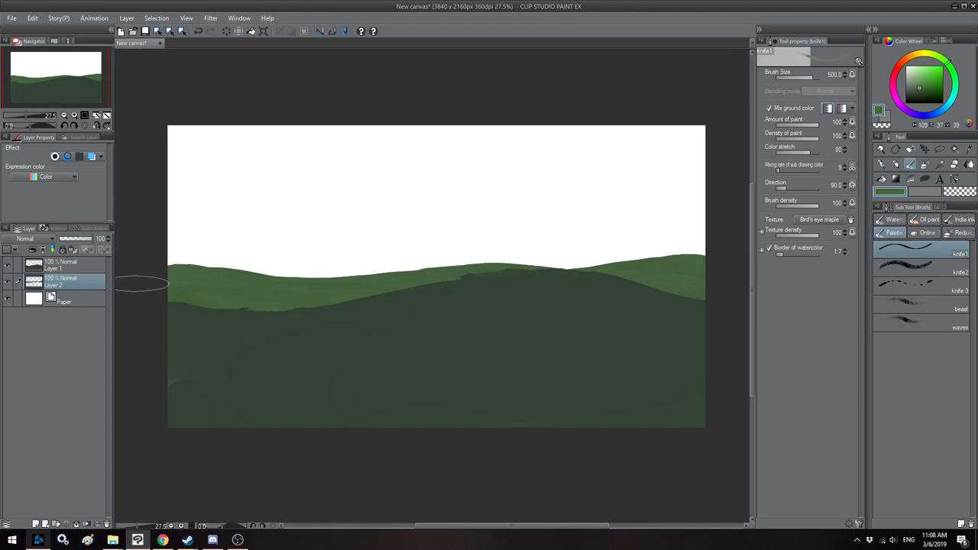
{"action": "left_click", "coordinate": [77, 268]}
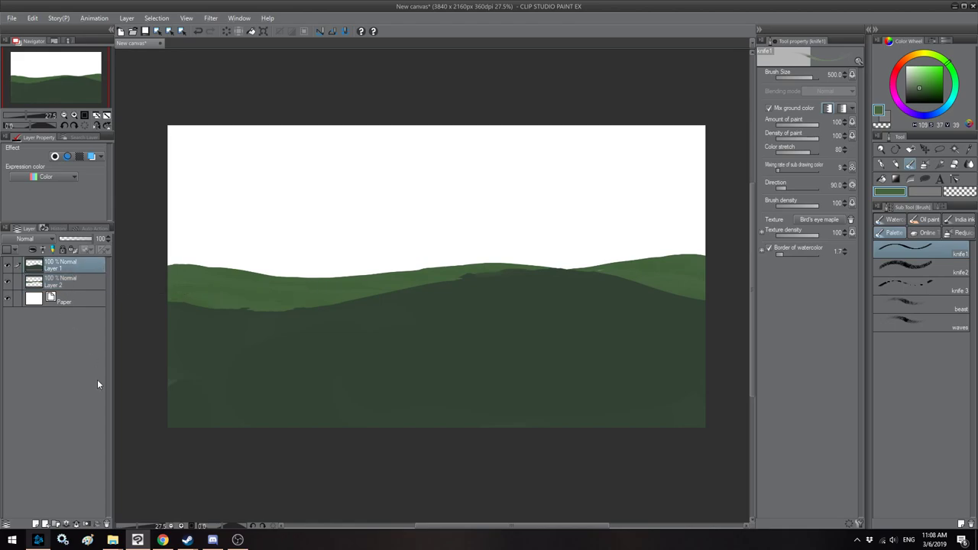
{"action": "left_click", "coordinate": [35, 524]}
{"action": "left_click", "coordinate": [583, 283], "text": "alt"}
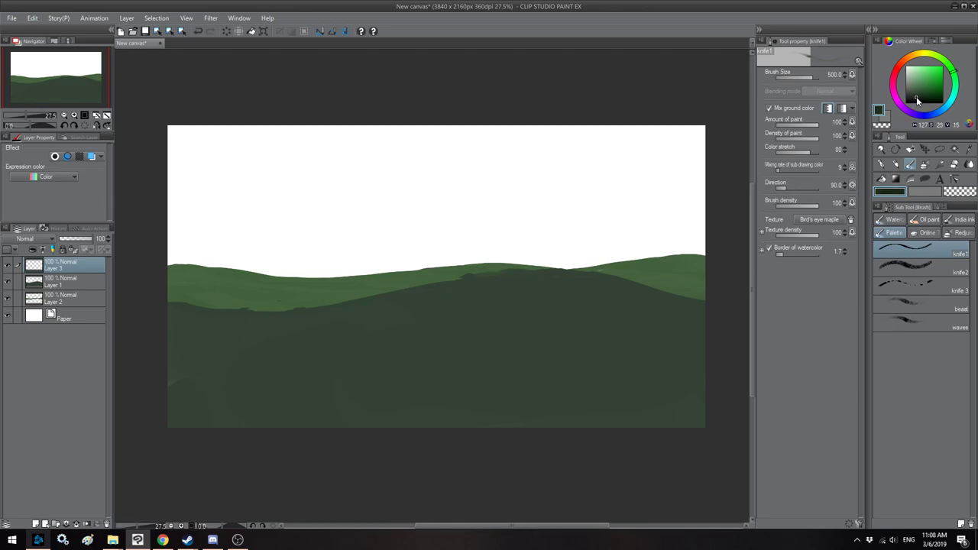
{"action": "key", "text": "bracketright"}
{"action": "key", "text": "bracketright"}
{"action": "mouse_move", "coordinate": [699, 357]}
{"action": "left_mouse_down"}
{"action": "mouse_move", "coordinate": [640, 349]}
{"action": "mouse_move", "coordinate": [574, 361]}
{"action": "left_mouse_up"}
{"action": "key", "text": "bracketleft"}
{"action": "key", "text": "bracketleft"}
{"action": "key", "text": "bracketleft"}
{"action": "mouse_move", "coordinate": [700, 362]}
{"action": "left_mouse_down"}
{"action": "mouse_move", "coordinate": [577, 374]}
{"action": "mouse_move", "coordinate": [573, 362]}
{"action": "mouse_move", "coordinate": [531, 373]}
{"action": "mouse_move", "coordinate": [689, 372]}
{"action": "mouse_move", "coordinate": [558, 391]}
{"action": "left_mouse_up"}
Step: Build up the dark foreground patch in the lower-right corner with more knife1 strokes of varying size
{"action": "key", "text": "bracketright"}
{"action": "key", "text": "bracketright"}
{"action": "key", "text": "bracketright"}
{"action": "key", "text": "bracketright"}
{"action": "key", "text": "bracketright"}
{"action": "key", "text": "bracketleft"}
{"action": "key", "text": "bracketleft"}
{"action": "key", "text": "bracketleft"}
{"action": "key", "text": "bracketright"}
{"action": "mouse_move", "coordinate": [706, 403]}
{"action": "left_mouse_down"}
{"action": "mouse_move", "coordinate": [651, 407]}
{"action": "mouse_move", "coordinate": [660, 410]}
{"action": "mouse_move", "coordinate": [627, 399]}
{"action": "mouse_move", "coordinate": [695, 389]}
{"action": "left_mouse_up"}
{"action": "key", "text": "bracketright"}
{"action": "key", "text": "bracketright"}
{"action": "key", "text": "bracketleft"}
{"action": "key", "text": "bracketleft"}
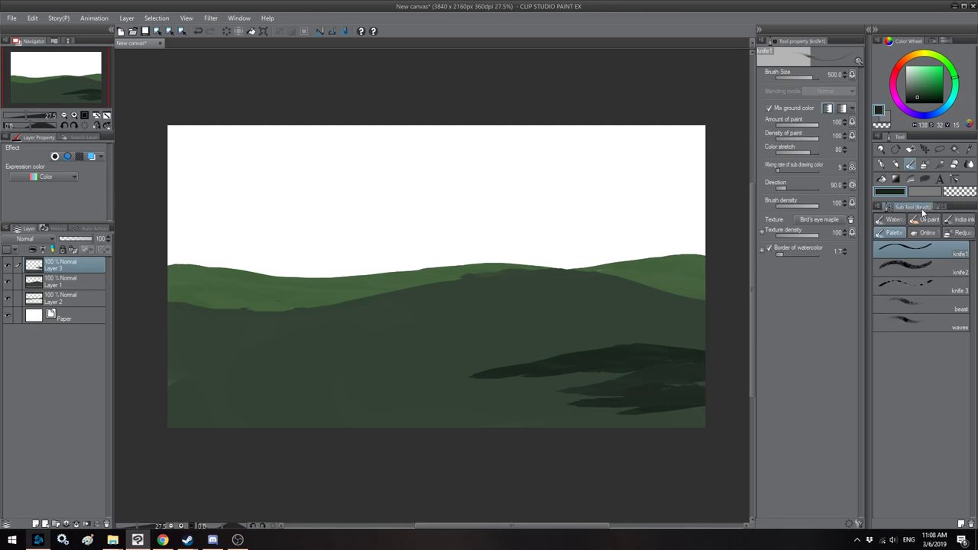
Step: Paint a solid dark foreground hill sloping from the lower-left edge down to the right with the Oil paint brush
{"action": "left_click", "coordinate": [922, 219]}
{"action": "key", "text": "bracketleft"}
{"action": "left_click_drag", "start_coordinate": [158, 393], "coordinate": [396, 433]}
{"action": "key", "text": "bracketleft"}
{"action": "key", "text": "bracketleft"}
{"action": "key", "text": "bracketleft"}
{"action": "mouse_move", "coordinate": [175, 408]}
{"action": "left_mouse_down"}
{"action": "mouse_move", "coordinate": [283, 430]}
{"action": "mouse_move", "coordinate": [410, 432]}
{"action": "mouse_move", "coordinate": [246, 409]}
{"action": "mouse_move", "coordinate": [489, 441]}
{"action": "mouse_move", "coordinate": [261, 415]}
{"action": "mouse_move", "coordinate": [503, 432]}
{"action": "left_mouse_up"}
{"action": "key", "text": "bracketleft"}
{"action": "mouse_move", "coordinate": [245, 400]}
{"action": "left_mouse_down"}
{"action": "mouse_move", "coordinate": [130, 333]}
{"action": "mouse_move", "coordinate": [246, 384]}
{"action": "mouse_move", "coordinate": [459, 428]}
{"action": "mouse_move", "coordinate": [499, 415]}
{"action": "mouse_move", "coordinate": [630, 422]}
{"action": "mouse_move", "coordinate": [470, 415]}
{"action": "mouse_move", "coordinate": [600, 433]}
{"action": "mouse_move", "coordinate": [577, 427]}
{"action": "mouse_move", "coordinate": [674, 434]}
{"action": "mouse_move", "coordinate": [707, 423]}
{"action": "left_mouse_up"}
{"action": "key", "text": "bracketleft"}
Step: Fill the gaps in the lower-right foreground patch with knife1 at sizes 400 and 500, merging it into the dark hill
{"action": "left_click", "coordinate": [892, 234]}
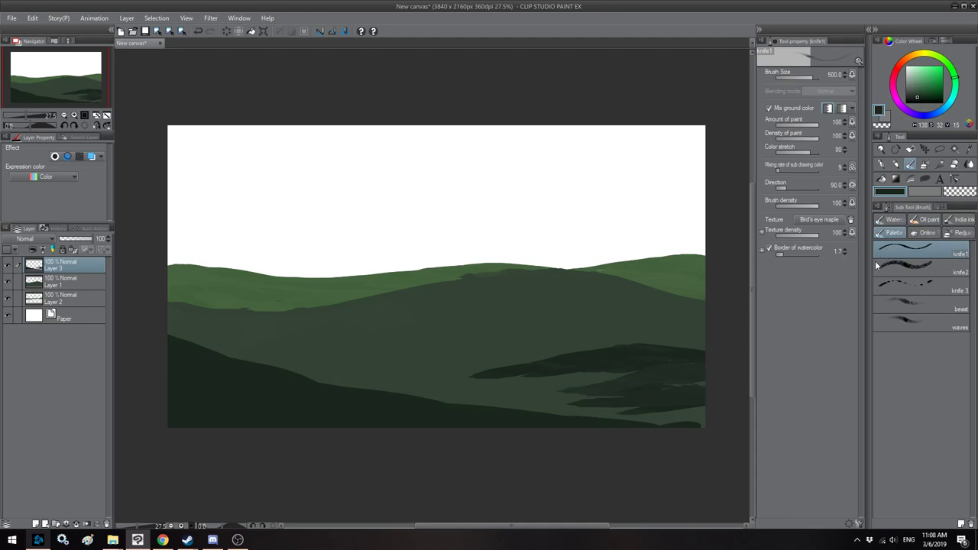
{"action": "left_click_drag", "start_coordinate": [617, 373], "coordinate": [460, 378]}
{"action": "key", "text": "bracketright"}
{"action": "key", "text": "bracketright"}
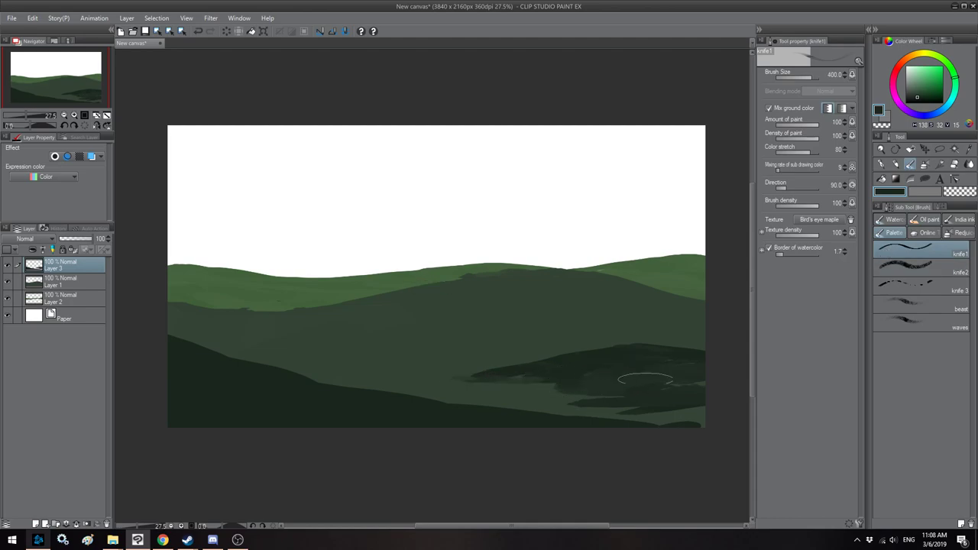
{"action": "key", "text": "bracketright"}
{"action": "mouse_move", "coordinate": [690, 425]}
{"action": "left_mouse_down"}
{"action": "mouse_move", "coordinate": [692, 413]}
{"action": "mouse_move", "coordinate": [600, 411]}
{"action": "mouse_move", "coordinate": [590, 398]}
{"action": "mouse_move", "coordinate": [462, 378]}
{"action": "left_mouse_up"}
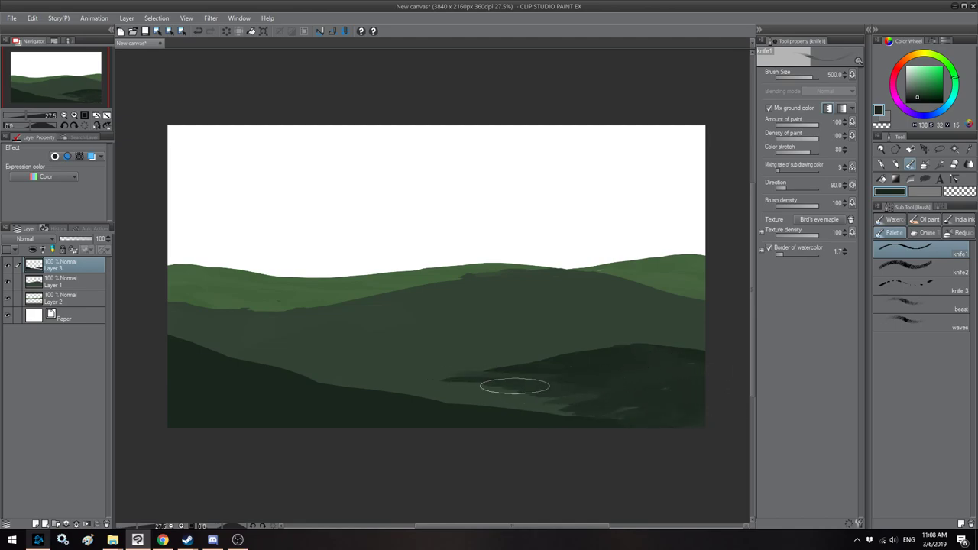
Step: Flip the canvas view and blend the dip where the two dark foreground slopes meet with knife1 strokes
{"action": "key", "text": "h"}
{"action": "mouse_move", "coordinate": [372, 362]}
{"action": "left_mouse_down"}
{"action": "mouse_move", "coordinate": [577, 372]}
{"action": "mouse_move", "coordinate": [459, 382]}
{"action": "mouse_move", "coordinate": [399, 375]}
{"action": "mouse_move", "coordinate": [449, 385]}
{"action": "mouse_move", "coordinate": [386, 392]}
{"action": "mouse_move", "coordinate": [495, 398]}
{"action": "mouse_move", "coordinate": [283, 403]}
{"action": "left_mouse_up"}
{"action": "left_click_drag", "start_coordinate": [465, 383], "coordinate": [382, 386]}
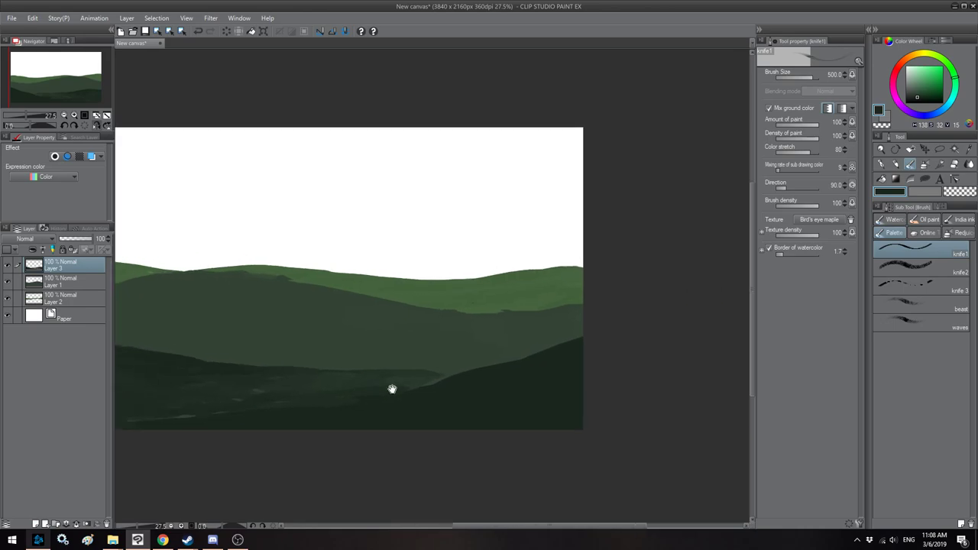
{"action": "mouse_move", "coordinate": [291, 387]}
{"action": "left_mouse_down"}
{"action": "mouse_move", "coordinate": [495, 388]}
{"action": "mouse_move", "coordinate": [376, 411]}
{"action": "left_mouse_up"}
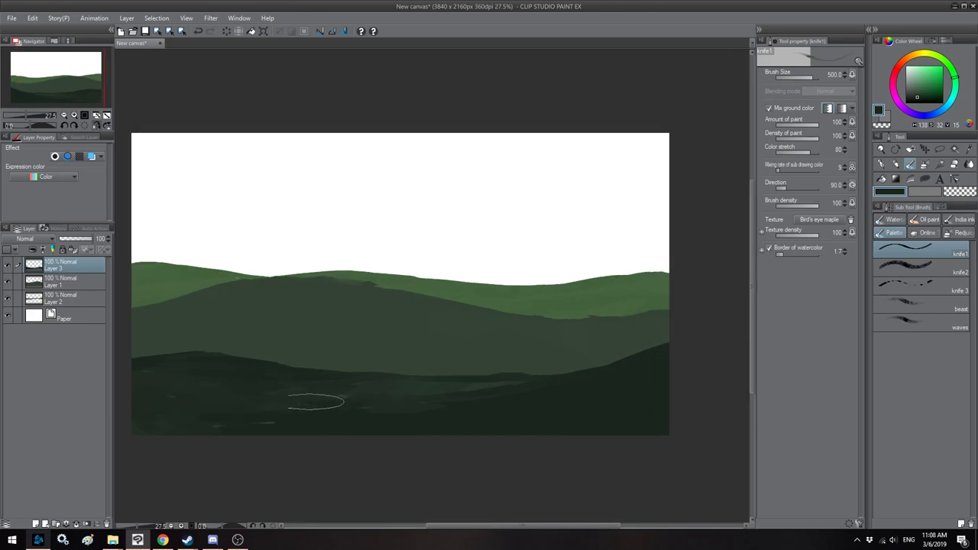
Step: Smooth the dark foreground hill with a few more knife1 strokes at size 500
{"action": "left_click_drag", "start_coordinate": [315, 400], "coordinate": [372, 403]}
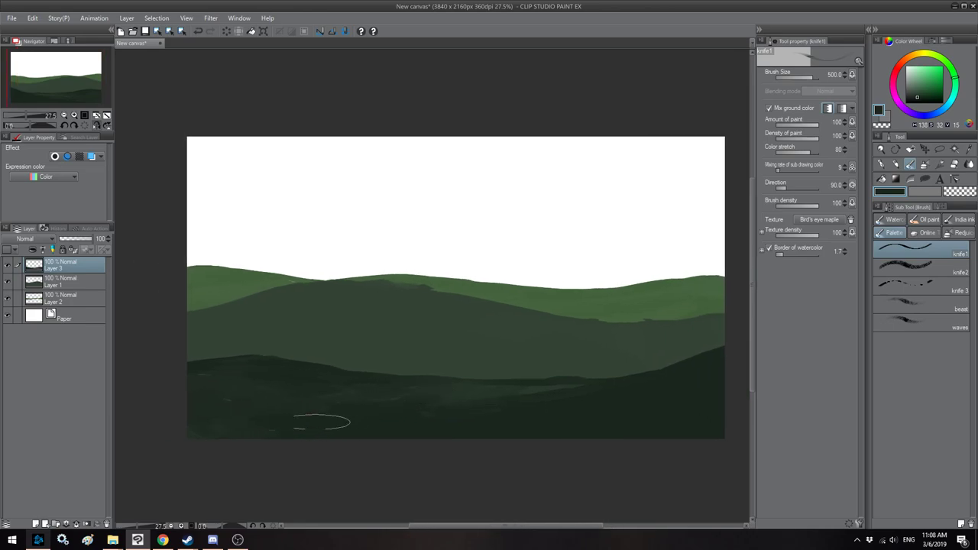
{"action": "mouse_move", "coordinate": [446, 379]}
{"action": "left_mouse_down"}
{"action": "mouse_move", "coordinate": [399, 378]}
{"action": "mouse_move", "coordinate": [413, 376]}
{"action": "left_mouse_up"}
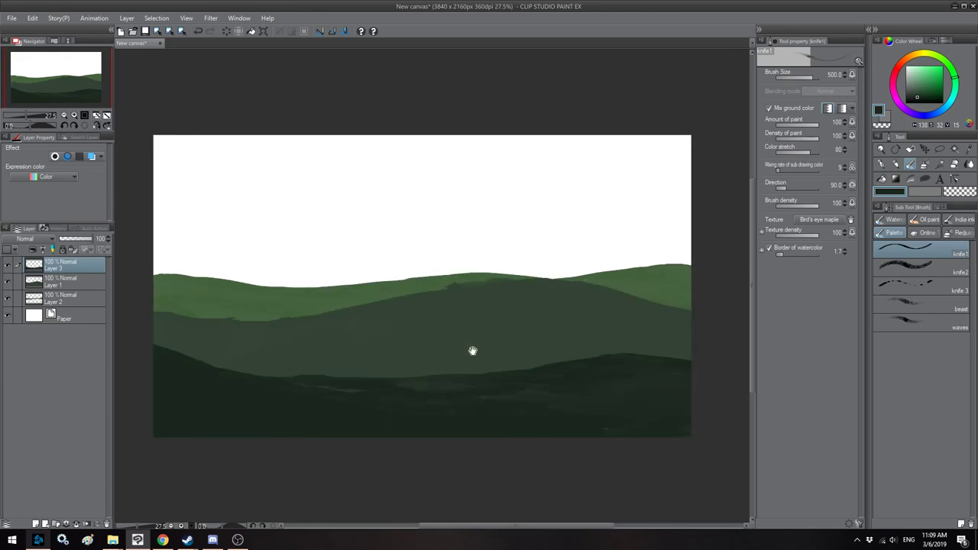
{"action": "left_click_drag", "start_coordinate": [472, 350], "coordinate": [449, 348]}
Step: Sample the distant hills' green for knife1 at size 250 and merge Layer 1, Layer 2 and Layer 3 into one layer
{"action": "left_click", "coordinate": [445, 313], "text": "alt"}
{"action": "key", "text": "bracketleft"}
{"action": "key", "text": "bracketleft"}
{"action": "key", "text": "bracketleft"}
{"action": "left_click", "coordinate": [412, 283], "text": "alt"}
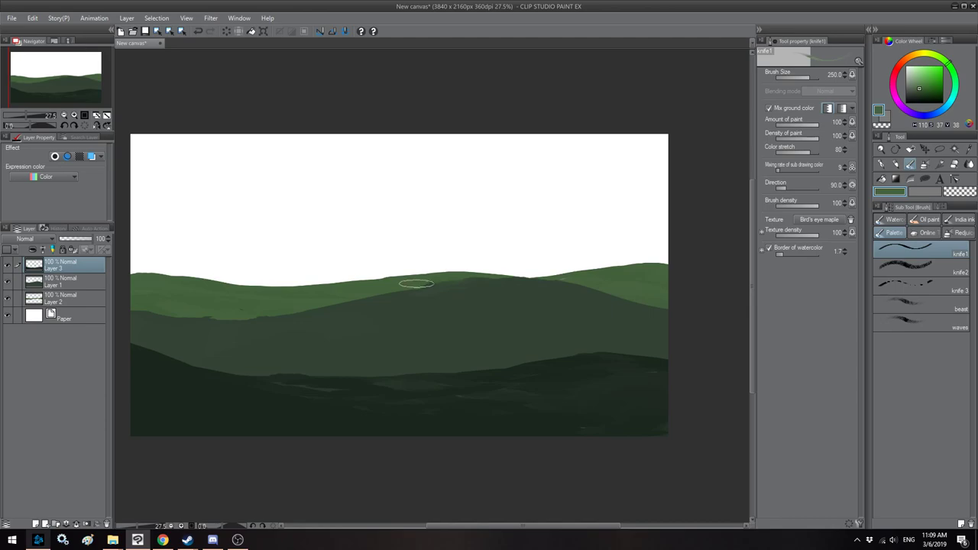
{"action": "left_click", "coordinate": [78, 294], "text": "shift"}
{"action": "right_click", "coordinate": [78, 294]}
{"action": "left_click", "coordinate": [124, 253]}
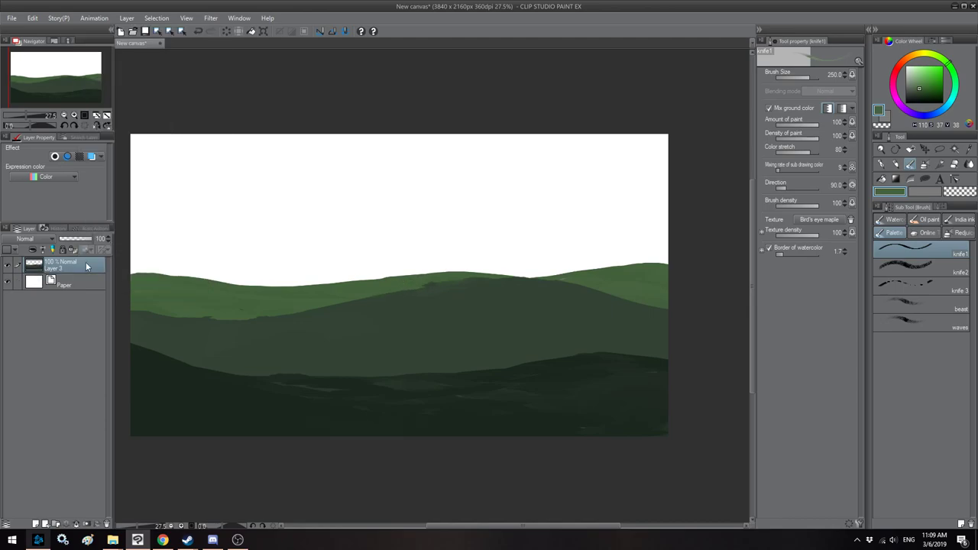
Step: Raise the distant ridge behind the midground crest and paint the first light green patches below that crest with knife1
{"action": "left_click_drag", "start_coordinate": [434, 313], "coordinate": [427, 314]}
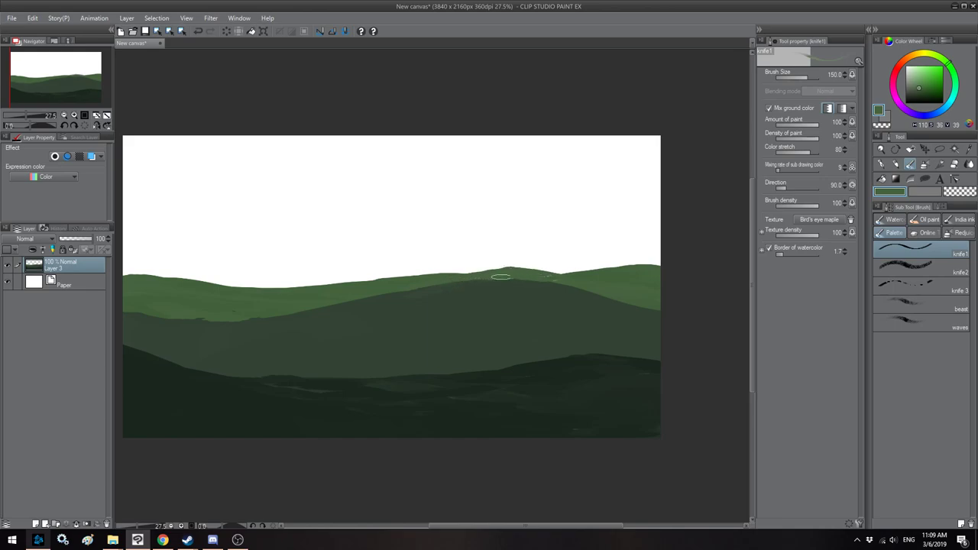
{"action": "left_click", "coordinate": [505, 296], "text": "alt"}
{"action": "key", "text": "bracketright"}
{"action": "left_click", "coordinate": [391, 287], "text": "alt"}
{"action": "mouse_move", "coordinate": [509, 295]}
{"action": "left_mouse_down"}
{"action": "mouse_move", "coordinate": [591, 301]}
{"action": "mouse_move", "coordinate": [561, 300]}
{"action": "left_mouse_up"}
{"action": "key", "text": "bracketright"}
{"action": "key", "text": "bracketright"}
{"action": "key", "text": "bracketleft"}
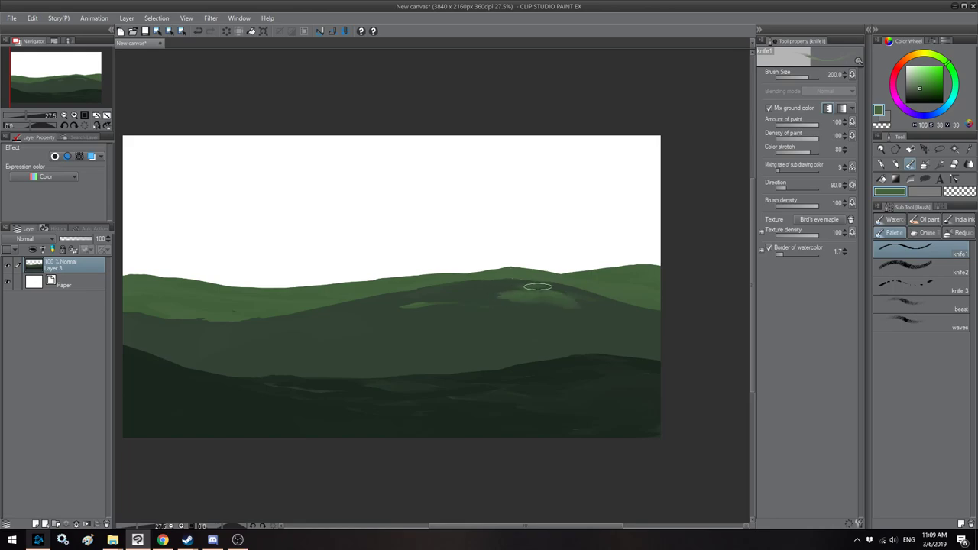
Step: Add more light green patches down the midground hill's right slope with knife1, varying the size between 200 and 400
{"action": "key", "text": "bracketright"}
{"action": "key", "text": "bracketright"}
{"action": "key", "text": "bracketleft"}
{"action": "key", "text": "bracketleft"}
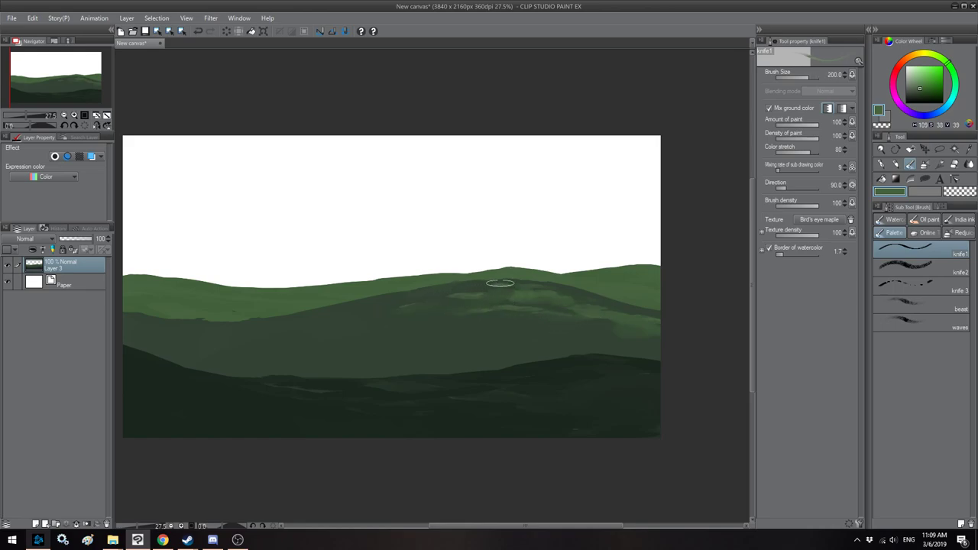
{"action": "key", "text": "bracketright"}
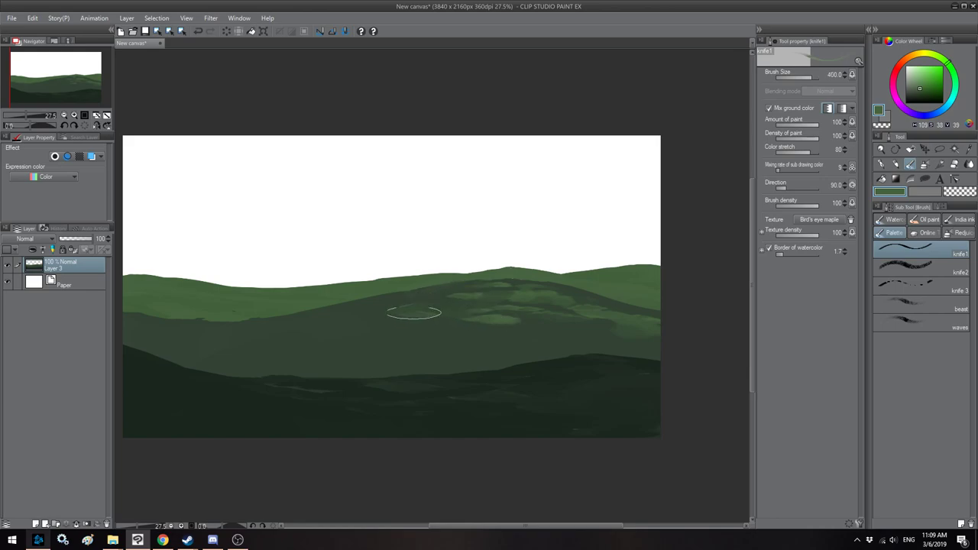
{"action": "left_click_drag", "start_coordinate": [547, 328], "coordinate": [611, 337]}
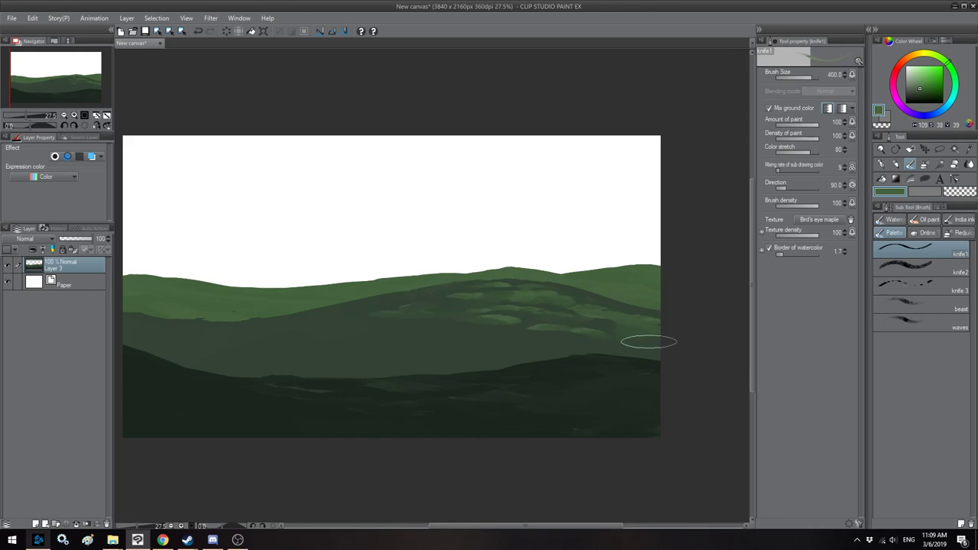
Step: Paint light green patches on the midground hill's lower right slope with knife1 at size 250
{"action": "mouse_move", "coordinate": [474, 349]}
{"action": "left_mouse_down"}
{"action": "mouse_move", "coordinate": [561, 345]}
{"action": "mouse_move", "coordinate": [490, 326]}
{"action": "left_mouse_up"}
{"action": "key", "text": "bracketleft"}
{"action": "key", "text": "bracketleft"}
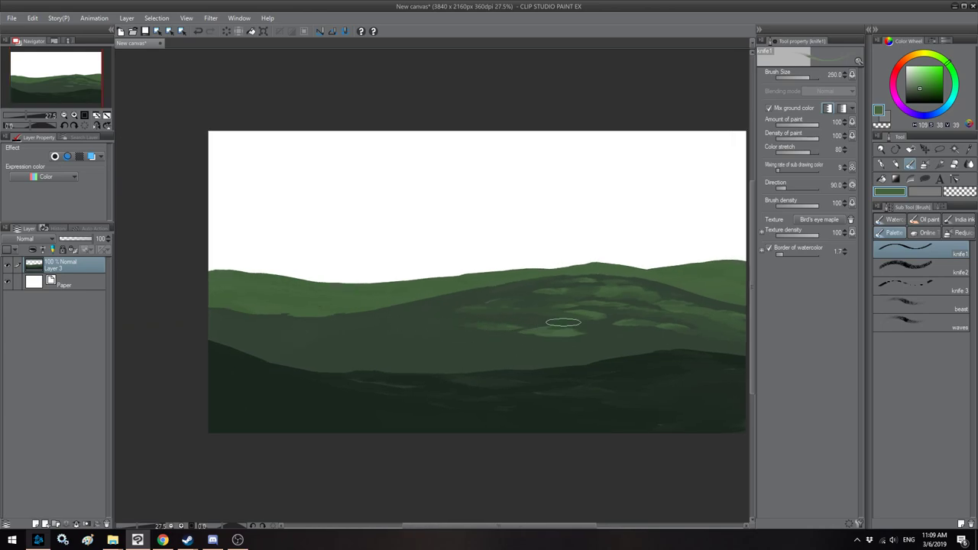
{"action": "left_click_drag", "start_coordinate": [603, 330], "coordinate": [650, 340]}
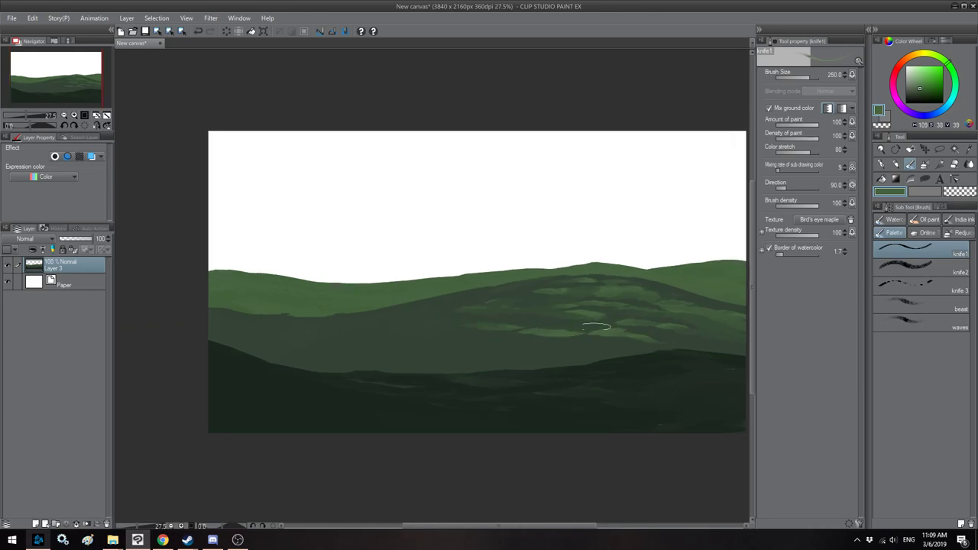
Step: Extend the green patches across the midground hill's left slope with knife1, using greens sampled from the painting
{"action": "key", "text": "bracketright"}
{"action": "key", "text": "bracketright"}
{"action": "mouse_move", "coordinate": [432, 319]}
{"action": "left_mouse_down"}
{"action": "mouse_move", "coordinate": [465, 316]}
{"action": "mouse_move", "coordinate": [405, 316]}
{"action": "mouse_move", "coordinate": [471, 308]}
{"action": "mouse_move", "coordinate": [448, 307]}
{"action": "left_mouse_up"}
{"action": "key", "text": "bracketright"}
{"action": "key", "text": "bracketleft"}
{"action": "key", "text": "bracketleft"}
{"action": "left_click", "coordinate": [482, 299], "text": "alt"}
{"action": "left_click", "coordinate": [433, 289], "text": "alt"}
{"action": "key", "text": "bracketright"}
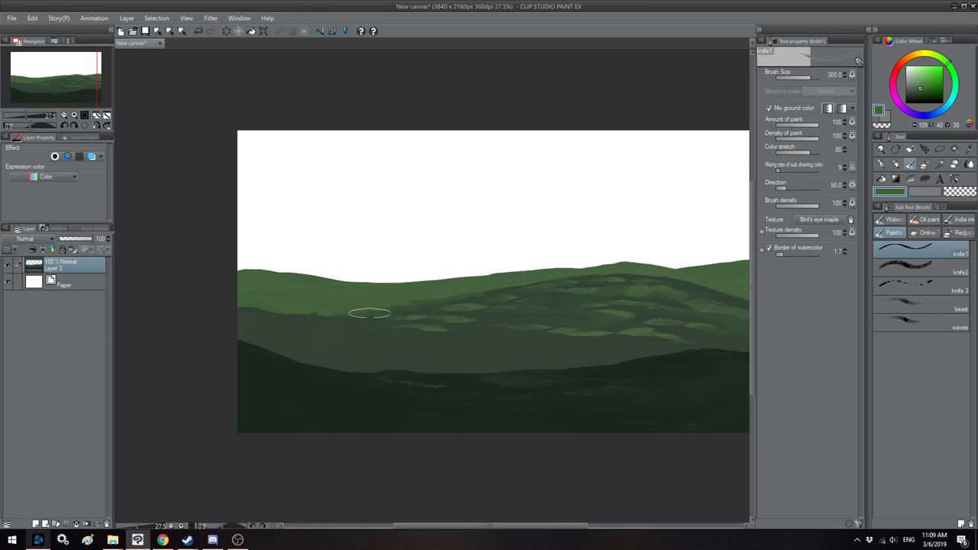
Step: Check the mirrored canvas and fill the midground hill's lower slope with green patches using knife1 at sizes 300 and 400
{"action": "key", "text": "h"}
{"action": "key", "text": "h"}
{"action": "mouse_move", "coordinate": [430, 328]}
{"action": "left_mouse_down"}
{"action": "mouse_move", "coordinate": [469, 324]}
{"action": "mouse_move", "coordinate": [359, 313]}
{"action": "mouse_move", "coordinate": [343, 324]}
{"action": "mouse_move", "coordinate": [548, 342]}
{"action": "mouse_move", "coordinate": [443, 334]}
{"action": "left_mouse_up"}
{"action": "key", "text": "bracketright"}
{"action": "left_click_drag", "start_coordinate": [538, 337], "coordinate": [437, 332]}
{"action": "key", "text": "bracketleft"}
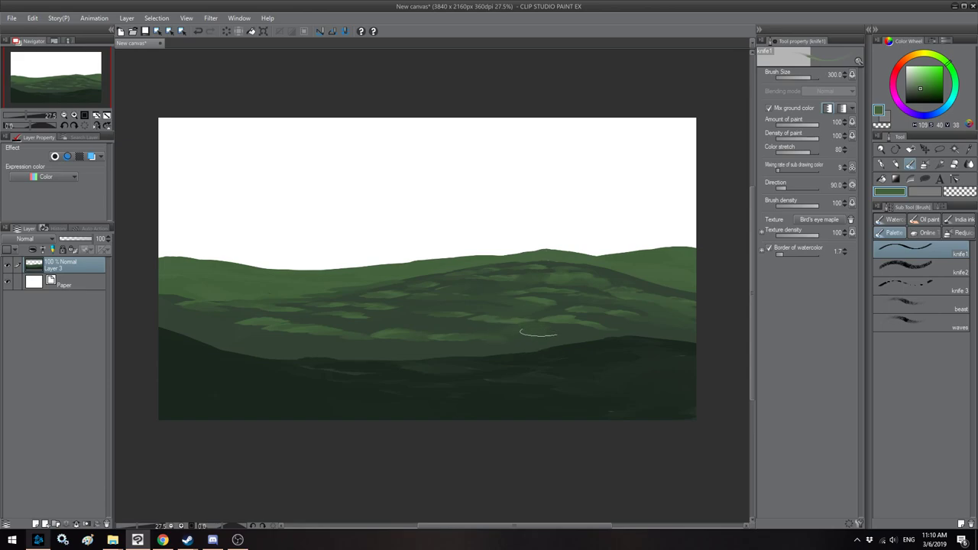
{"action": "key", "text": "bracketright"}
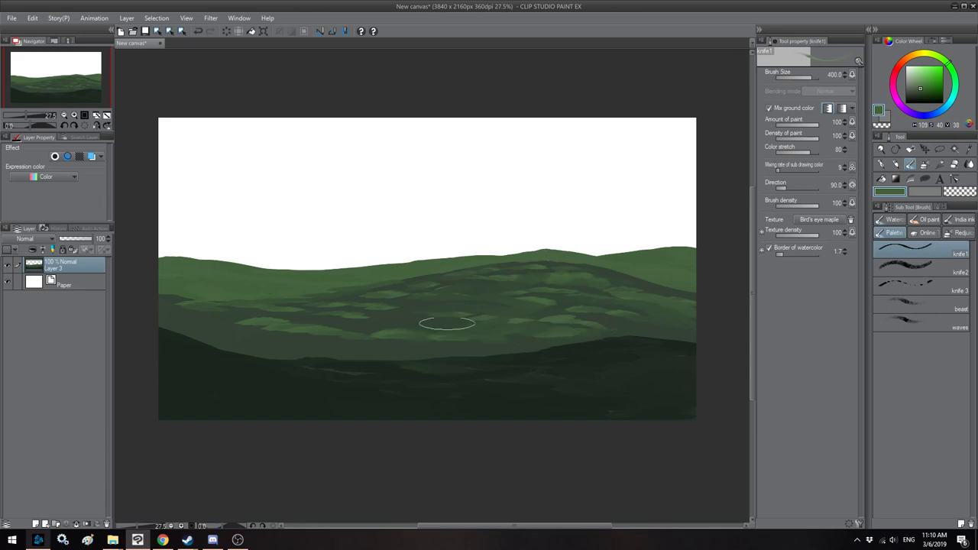
Step: Scatter grass tufts over the midground hill with the Rock and Plants 2 brush at sizes 150 and 200
{"action": "left_click", "coordinate": [926, 220]}
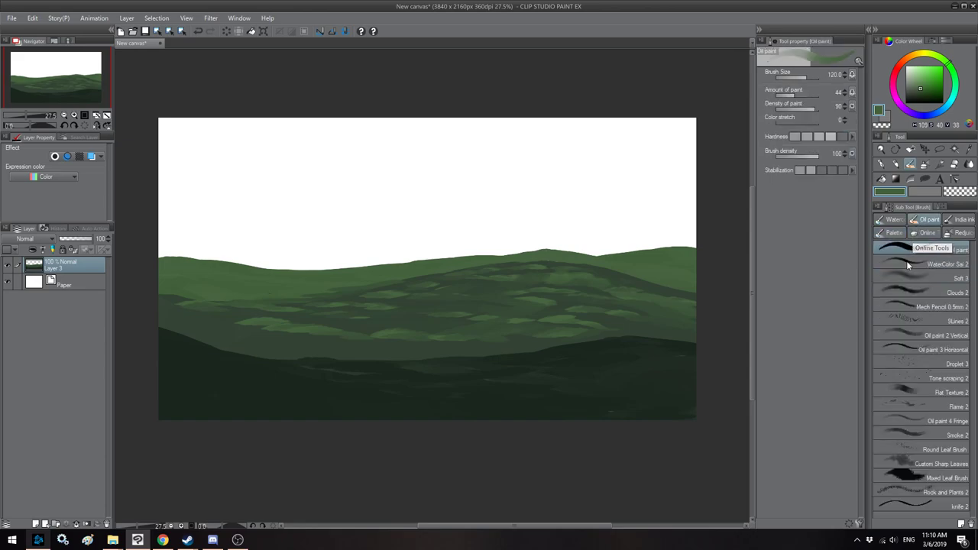
{"action": "left_click", "coordinate": [894, 492]}
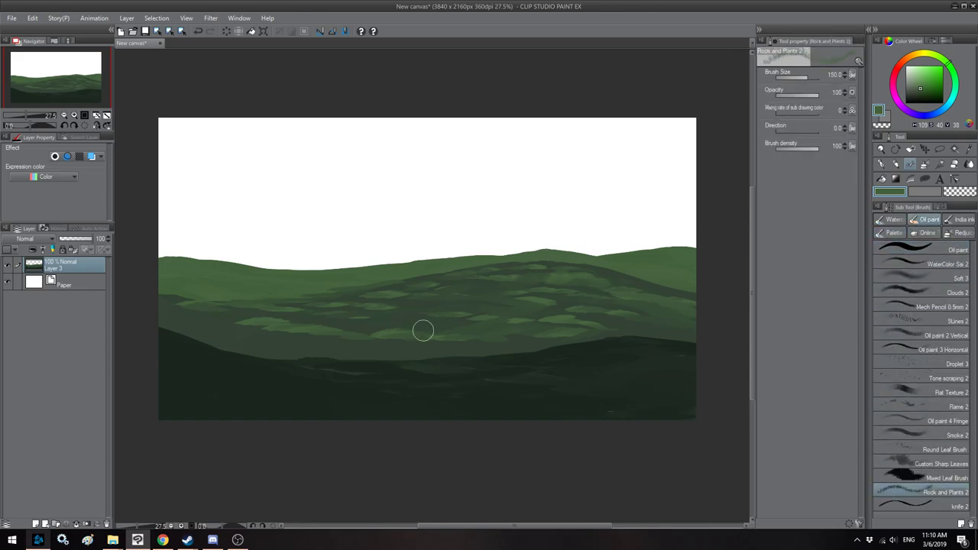
{"action": "left_click_drag", "start_coordinate": [407, 326], "coordinate": [418, 328]}
{"action": "left_click_drag", "start_coordinate": [486, 310], "coordinate": [506, 313]}
{"action": "left_click_drag", "start_coordinate": [646, 315], "coordinate": [691, 326]}
{"action": "left_click_drag", "start_coordinate": [444, 304], "coordinate": [458, 297]}
{"action": "left_click_drag", "start_coordinate": [288, 323], "coordinate": [317, 328]}
{"action": "left_click", "coordinate": [589, 327], "text": "alt"}
{"action": "key", "text": "]"}
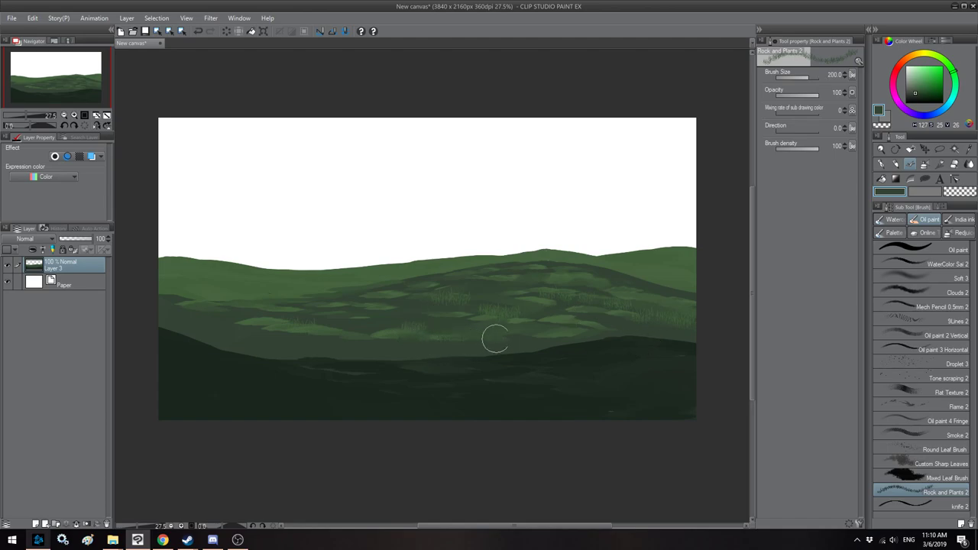
{"action": "left_click", "coordinate": [441, 323], "text": "alt"}
Step: Blend the midground hill's upper slope with knife1 in a sampled green at sizes from 200 to 350
{"action": "left_click", "coordinate": [892, 233]}
{"action": "left_click", "coordinate": [535, 295], "text": "alt"}
{"action": "key", "text": "["}
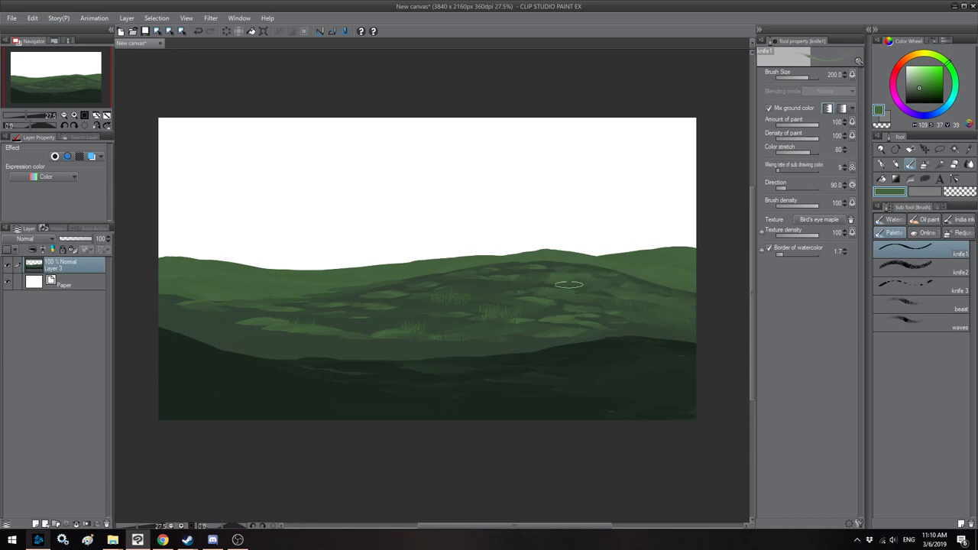
{"action": "key", "text": "bracketright"}
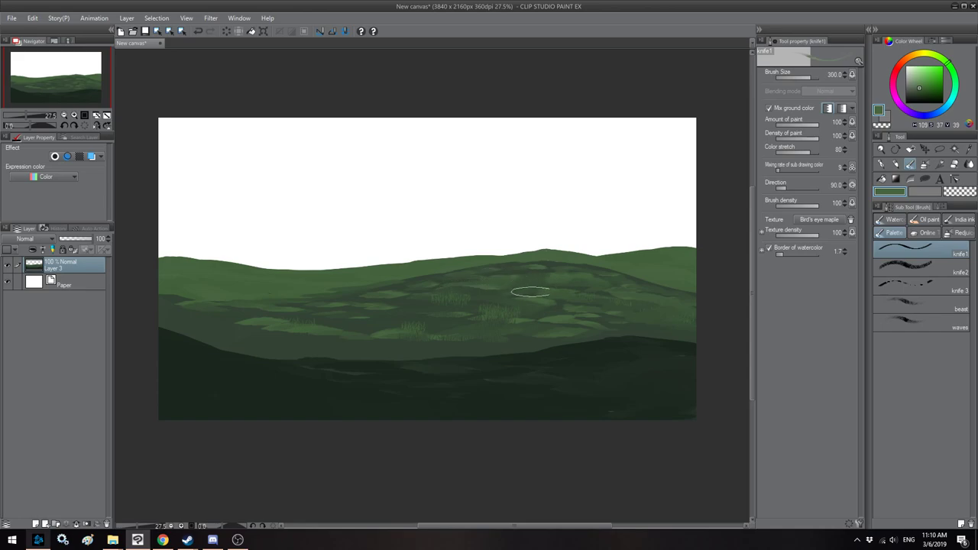
{"action": "left_click_drag", "start_coordinate": [474, 299], "coordinate": [495, 301]}
{"action": "key", "text": "bracketleft"}
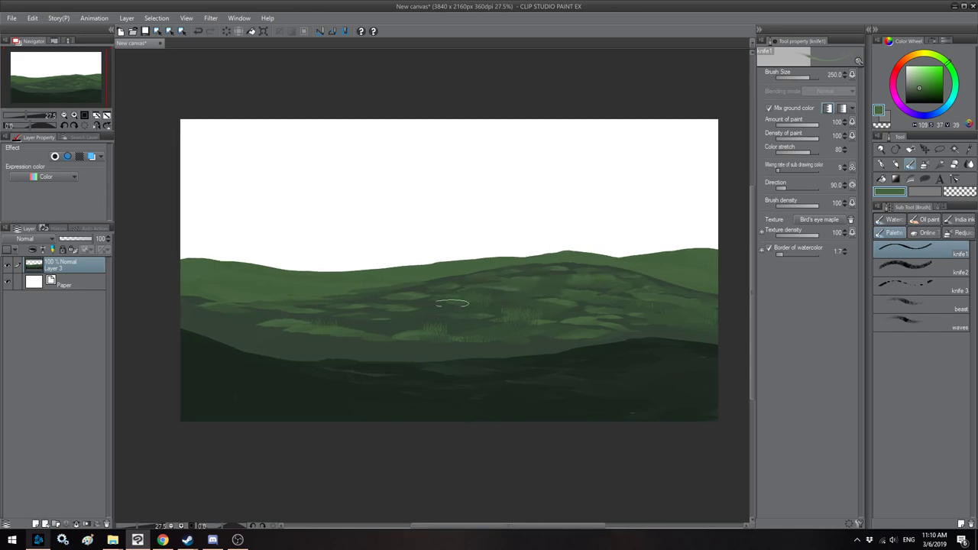
Step: Soften the grass tufts and refine the midground hill's patches with knife1 around size 250, checking the mirrored view
{"action": "mouse_move", "coordinate": [422, 324]}
{"action": "left_mouse_down"}
{"action": "mouse_move", "coordinate": [440, 322]}
{"action": "mouse_move", "coordinate": [445, 341]}
{"action": "left_mouse_up"}
{"action": "key", "text": "bracketleft"}
{"action": "key", "text": "bracketright"}
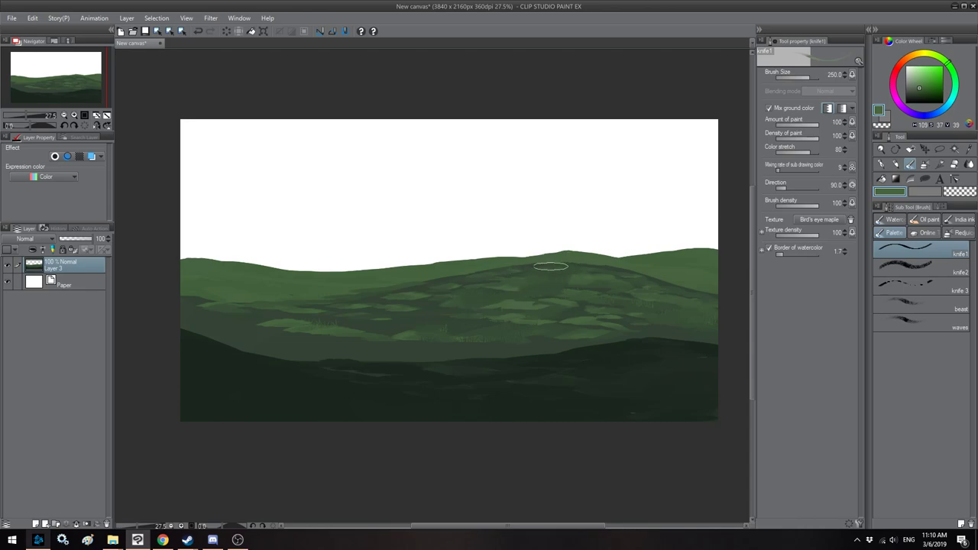
{"action": "key", "text": "h"}
{"action": "key", "text": "h"}
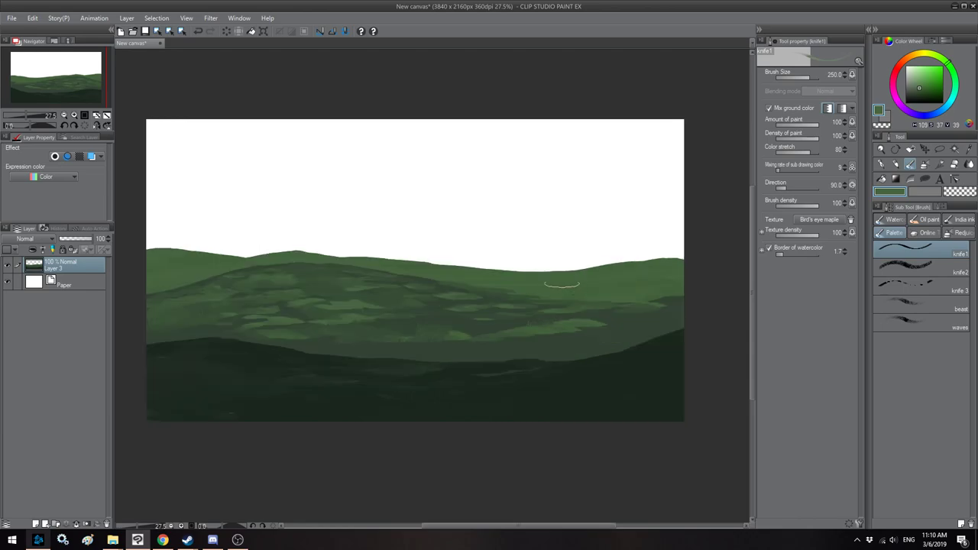
{"action": "left_click_drag", "start_coordinate": [475, 293], "coordinate": [516, 299]}
{"action": "scroll", "coordinate": [571, 267], "scroll_direction": "down", "scroll_amount": 1}
{"action": "key", "text": "["}
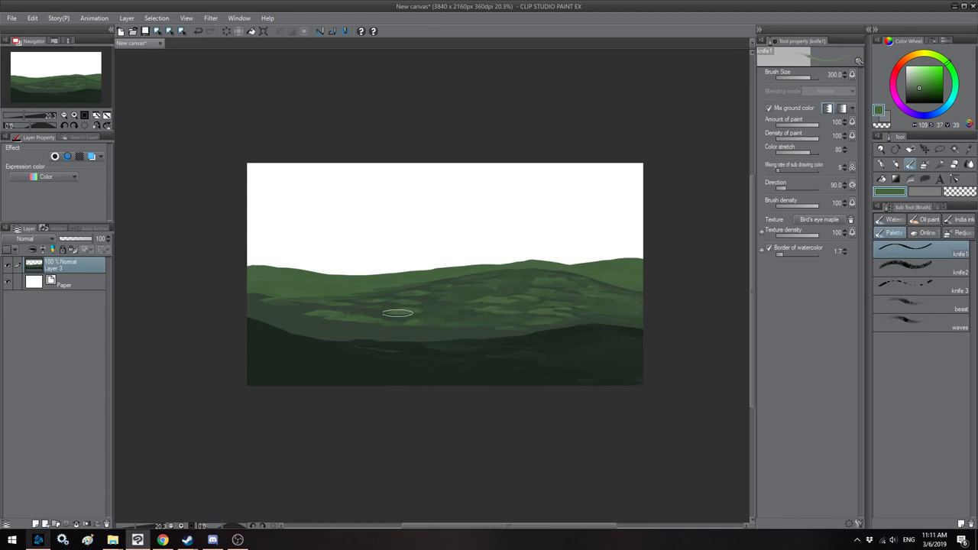
Step: Paint lighter patches in the dark foreground dip with knife1 at about size 500, using the midground hill's dark green
{"action": "key", "text": "bracketright"}
{"action": "left_click", "coordinate": [426, 331], "text": "alt"}
{"action": "left_click_drag", "start_coordinate": [439, 353], "coordinate": [420, 356]}
{"action": "key", "text": "bracketright"}
{"action": "left_click_drag", "start_coordinate": [474, 370], "coordinate": [407, 358]}
{"action": "key", "text": "h"}
{"action": "mouse_move", "coordinate": [472, 353]}
{"action": "left_mouse_down"}
{"action": "mouse_move", "coordinate": [425, 346]}
{"action": "mouse_move", "coordinate": [499, 345]}
{"action": "left_mouse_up"}
{"action": "key", "text": "bracketleft"}
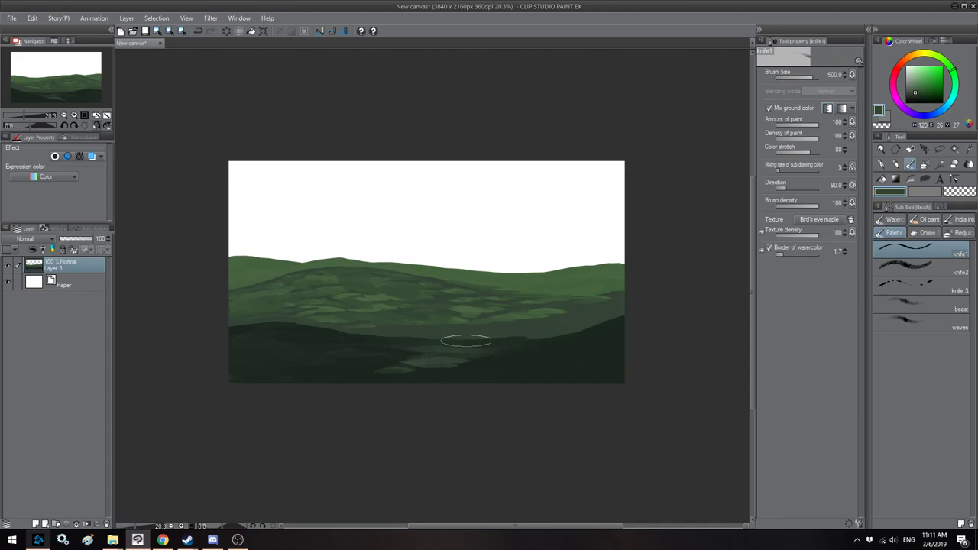
Step: Spread the lighter patches across the dark foreground slope with knife1, varying the size up to 600
{"action": "mouse_move", "coordinate": [415, 342]}
{"action": "left_mouse_down"}
{"action": "mouse_move", "coordinate": [436, 336]}
{"action": "mouse_move", "coordinate": [380, 363]}
{"action": "left_mouse_up"}
{"action": "key", "text": "bracketright"}
{"action": "key", "text": "bracketright"}
{"action": "key", "text": "bracketleft"}
{"action": "key", "text": "bracketleft"}
{"action": "key", "text": "bracketleft"}
{"action": "mouse_move", "coordinate": [446, 369]}
{"action": "left_mouse_down"}
{"action": "mouse_move", "coordinate": [490, 357]}
{"action": "mouse_move", "coordinate": [422, 374]}
{"action": "mouse_move", "coordinate": [384, 368]}
{"action": "left_mouse_up"}
{"action": "key", "text": "bracketright"}
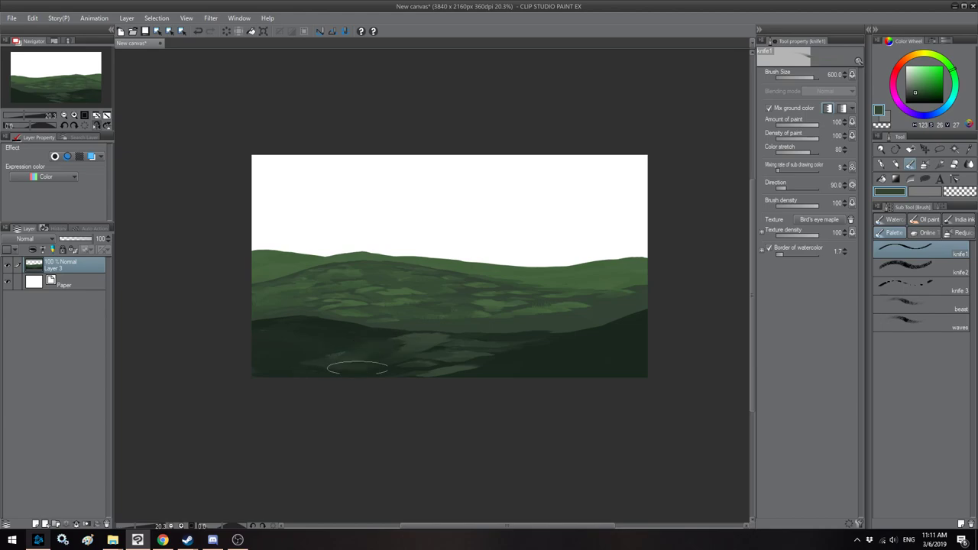
{"action": "mouse_move", "coordinate": [411, 372]}
{"action": "left_mouse_down"}
{"action": "mouse_move", "coordinate": [309, 373]}
{"action": "mouse_move", "coordinate": [336, 349]}
{"action": "mouse_move", "coordinate": [377, 338]}
{"action": "mouse_move", "coordinate": [535, 334]}
{"action": "left_mouse_up"}
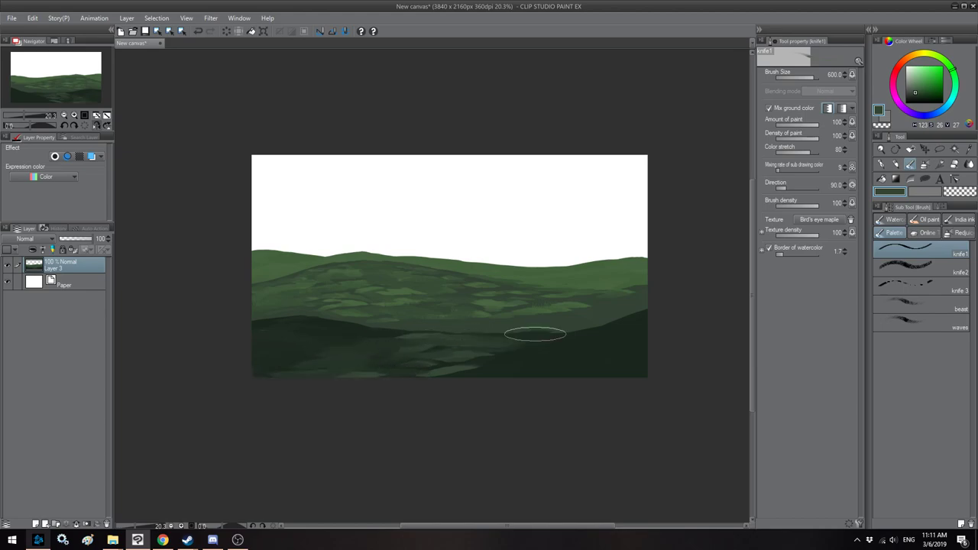
Step: Refine the foreground hills' crests with knife1 at sizes 150 to 250, alternating sampled dark and medium greens
{"action": "key", "text": "h"}
{"action": "left_click", "coordinate": [374, 357], "text": "alt"}
{"action": "key", "text": "bracketleft"}
{"action": "key", "text": "bracketleft"}
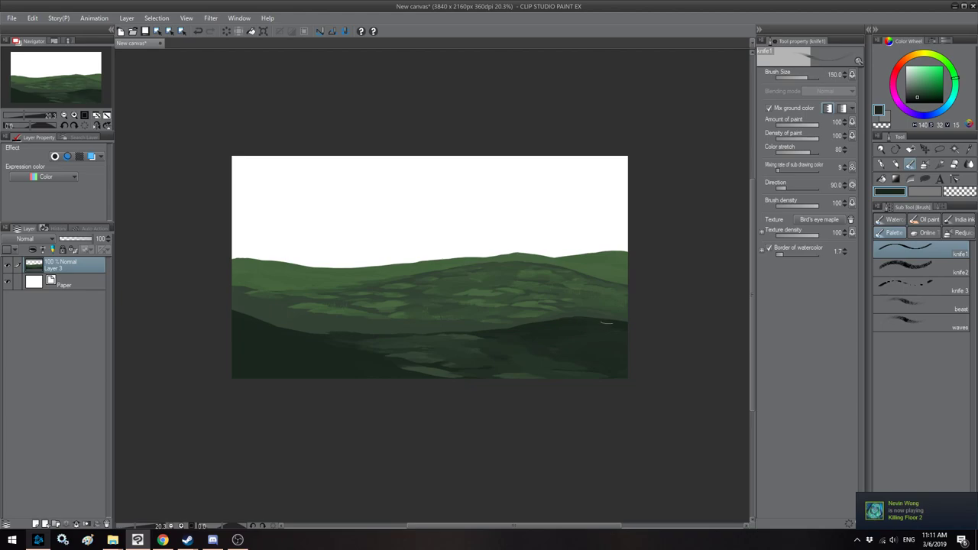
{"action": "key", "text": "h"}
{"action": "key", "text": "h"}
{"action": "key", "text": "h"}
{"action": "left_click", "coordinate": [541, 333], "text": "alt"}
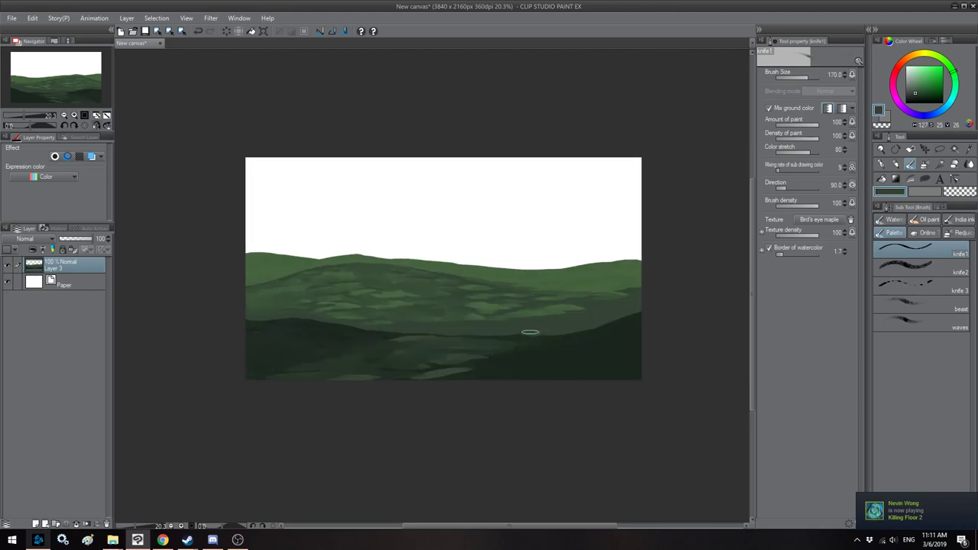
{"action": "left_click", "coordinate": [558, 343], "text": "alt"}
{"action": "key", "text": "h"}
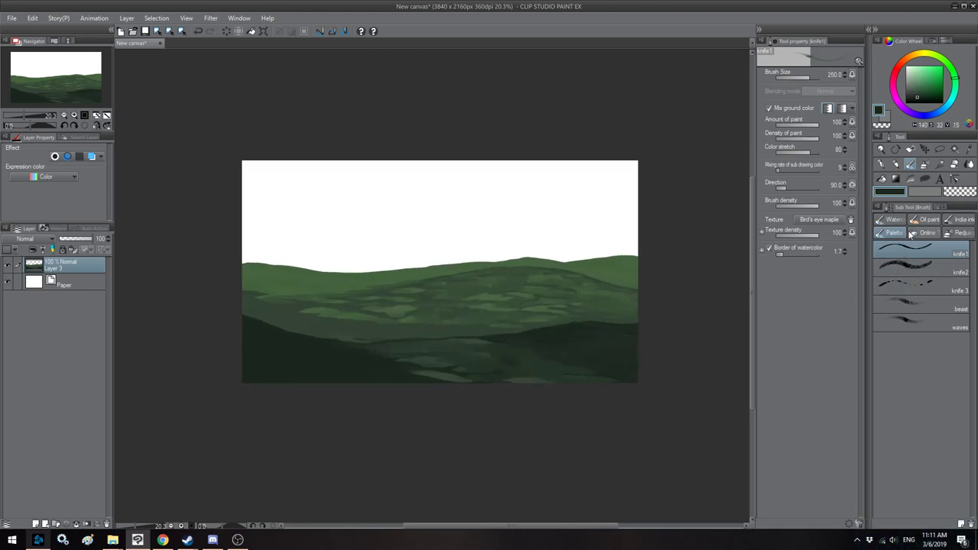
Step: Draw thin dark grass blades along the foreground ridge with knife1 at sizes 17 and 15
{"action": "scroll", "coordinate": [302, 366], "scroll_direction": "up", "scroll_amount": 3}
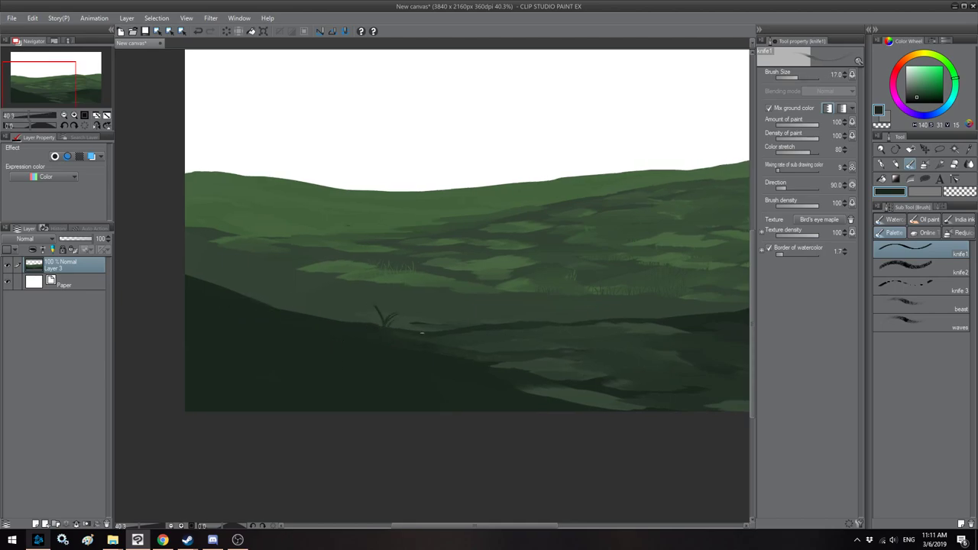
{"action": "key", "text": "h"}
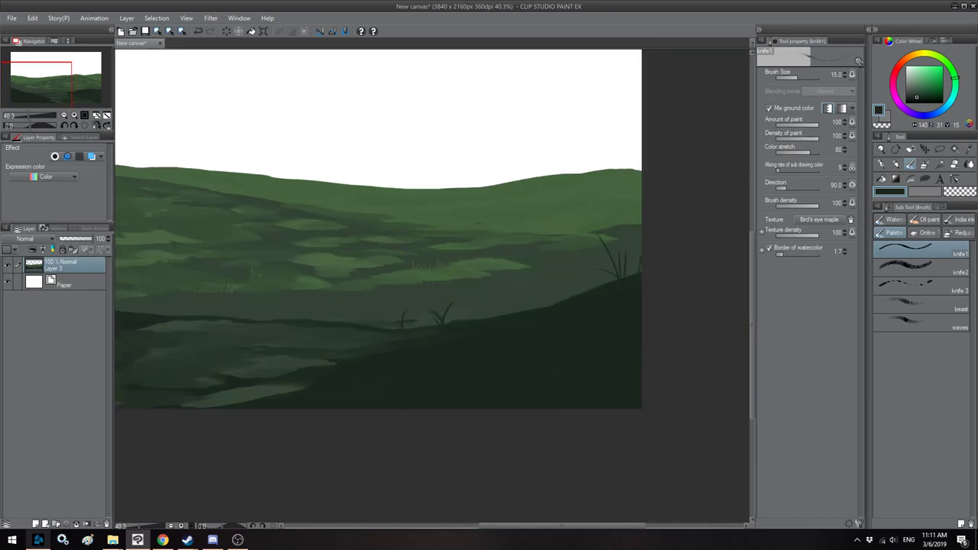
{"action": "key", "text": "h"}
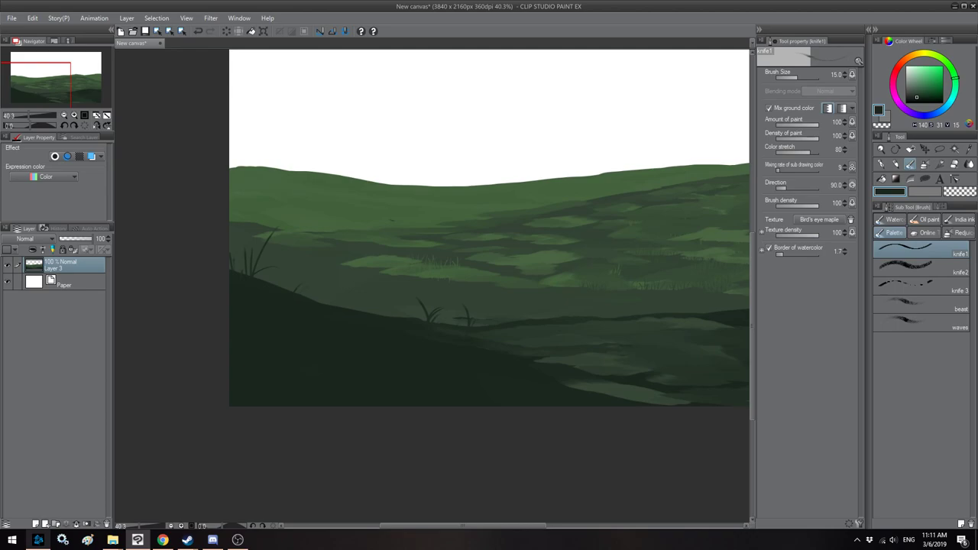
Step: Paint dark grass tufts along the foreground ridge with the Rock and Plants 2 brush, varying the size between 250 and 400
{"action": "left_click", "coordinate": [915, 231]}
{"action": "left_click", "coordinate": [915, 221]}
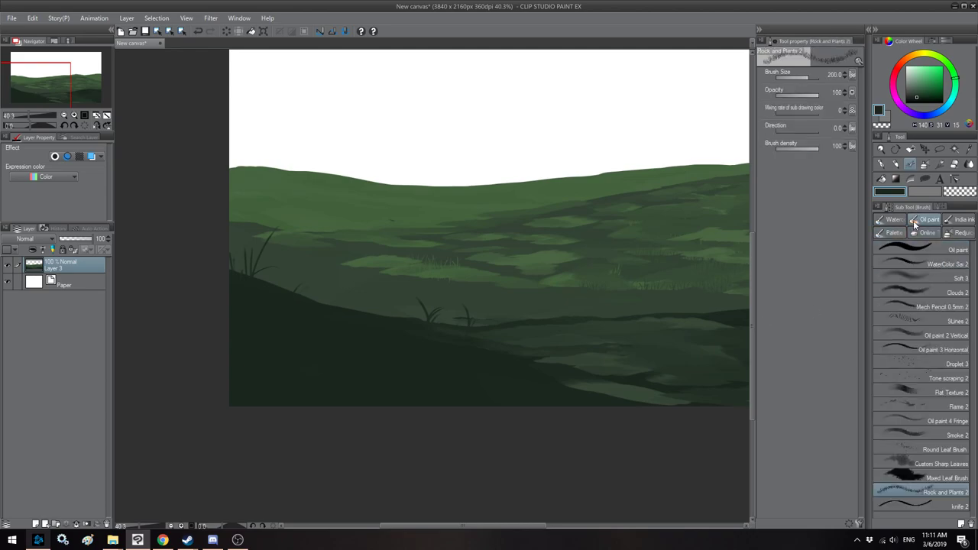
{"action": "key", "text": "]"}
{"action": "key", "text": "minus"}
{"action": "key", "text": "]"}
{"action": "key", "text": "]"}
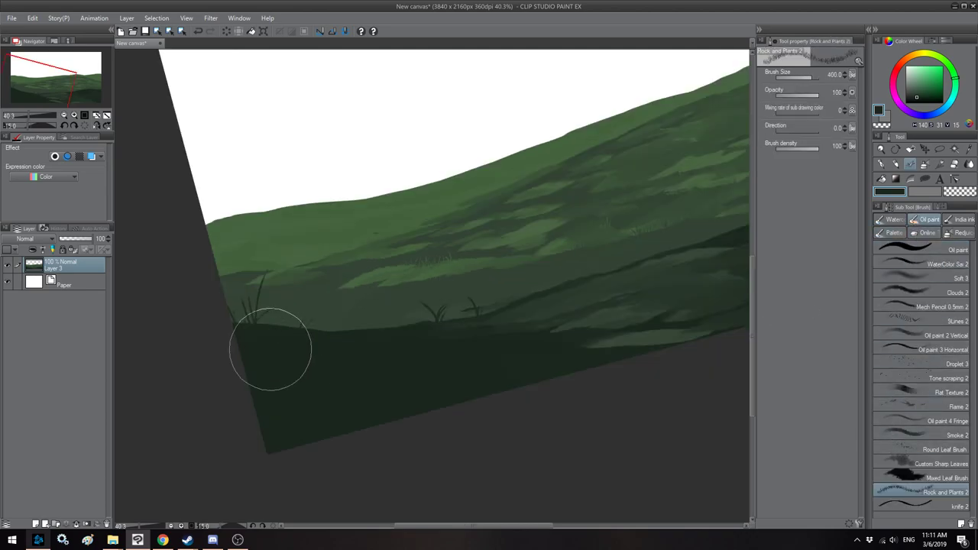
{"action": "left_click_drag", "start_coordinate": [271, 341], "coordinate": [258, 326]}
{"action": "key", "text": "["}
{"action": "key", "text": "["}
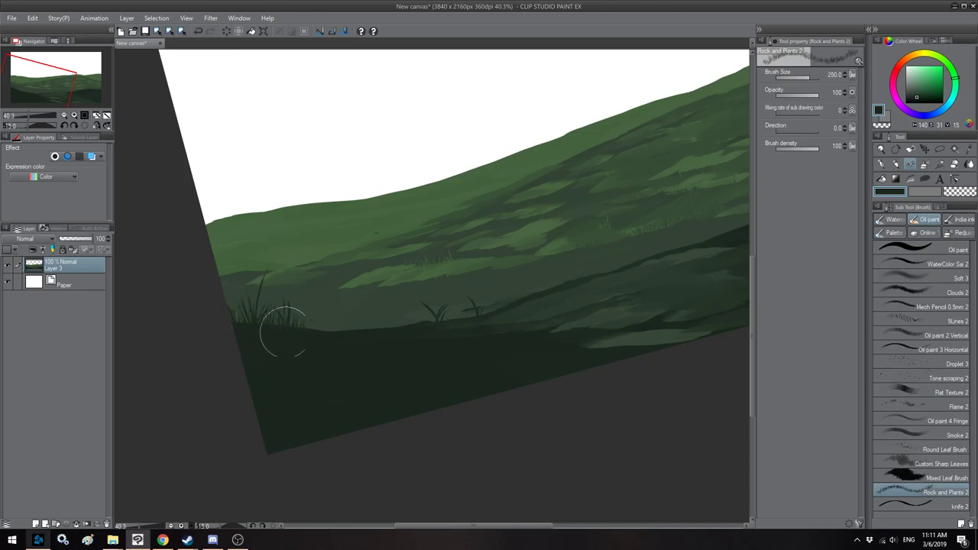
{"action": "key", "text": "equal"}
{"action": "key", "text": "bracketright"}
{"action": "left_click_drag", "start_coordinate": [378, 325], "coordinate": [632, 357]}
{"action": "key", "text": "bracketright"}
Step: Begin a fringe of dark grass at the outer edge of the opposite foreground hill with Rock and Plants 2 at about size 250
{"action": "key", "text": "h"}
{"action": "left_click_drag", "start_coordinate": [421, 371], "coordinate": [703, 405]}
{"action": "key", "text": "bracketleft"}
{"action": "key", "text": "bracketleft"}
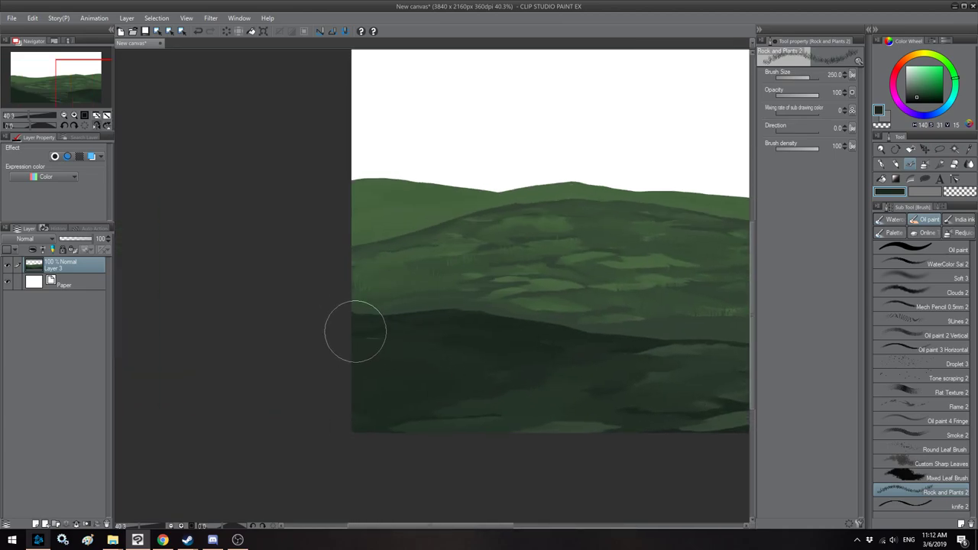
{"action": "key", "text": "bracketright"}
{"action": "key", "text": "bracketright"}
{"action": "key", "text": "bracketleft"}
{"action": "key", "text": "bracketleft"}
{"action": "mouse_move", "coordinate": [354, 321]}
{"action": "left_mouse_down"}
{"action": "mouse_move", "coordinate": [375, 312]}
{"action": "mouse_move", "coordinate": [552, 324]}
{"action": "left_mouse_up"}
Step: Extend the dark grass fringe down the opposite foreground hill's crest with Rock and Plants 2 at sizes 170 and 200
{"action": "key", "text": "minus"}
{"action": "key", "text": "bracketleft"}
{"action": "key", "text": "bracketleft"}
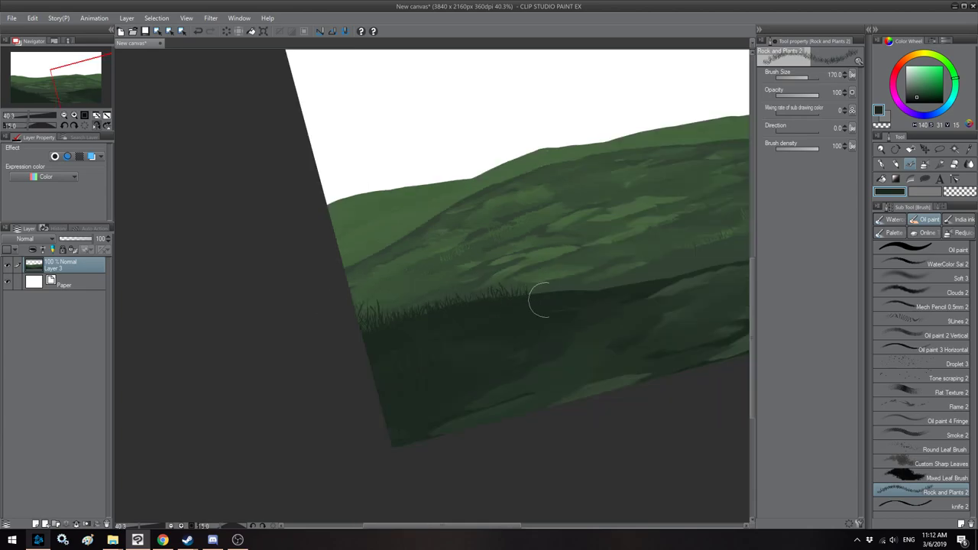
{"action": "key", "text": "bracketright"}
{"action": "key", "text": "asciicircum"}
{"action": "key", "text": "asciicircum"}
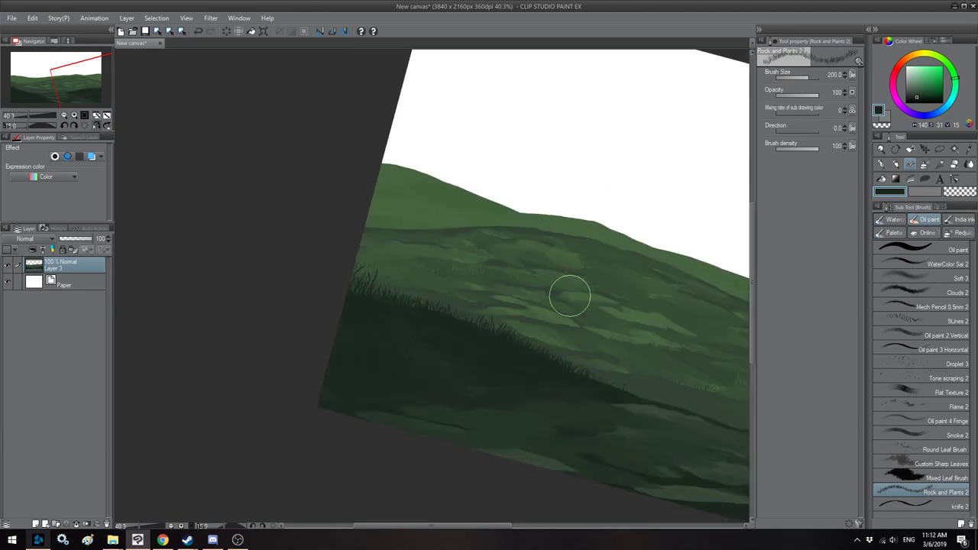
{"action": "key", "text": "h"}
{"action": "scroll", "coordinate": [548, 293], "scroll_direction": "down", "scroll_amount": 2}
{"action": "key", "text": "asciicircum"}
{"action": "key", "text": "h"}
{"action": "key", "text": "space"}
{"action": "left_click_drag", "start_coordinate": [626, 347], "coordinate": [474, 324]}
Step: Touch up the lighter patches at the bottom of the foreground dip with knife1 at sizes 150 and 170, using the patches' own green
{"action": "left_click", "coordinate": [893, 234]}
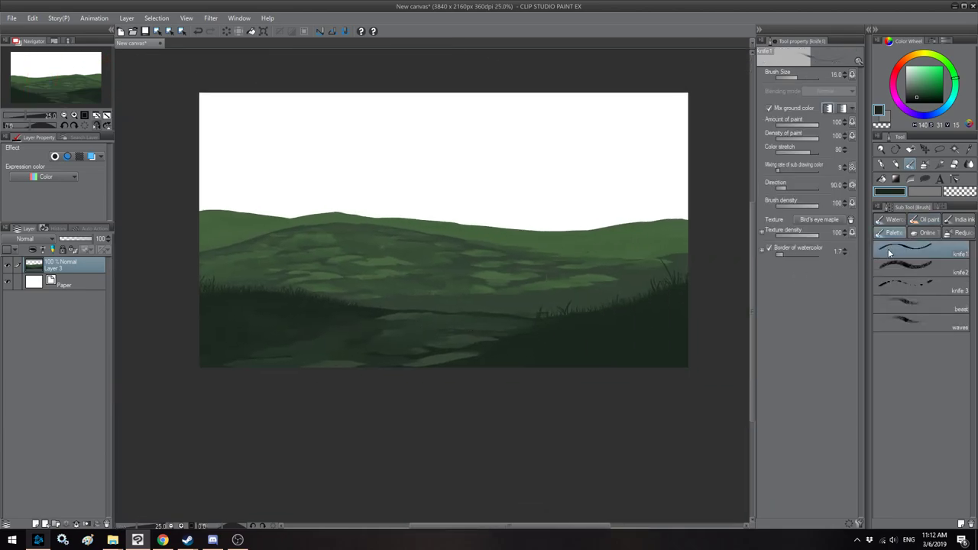
{"action": "left_click", "coordinate": [458, 354], "text": "alt"}
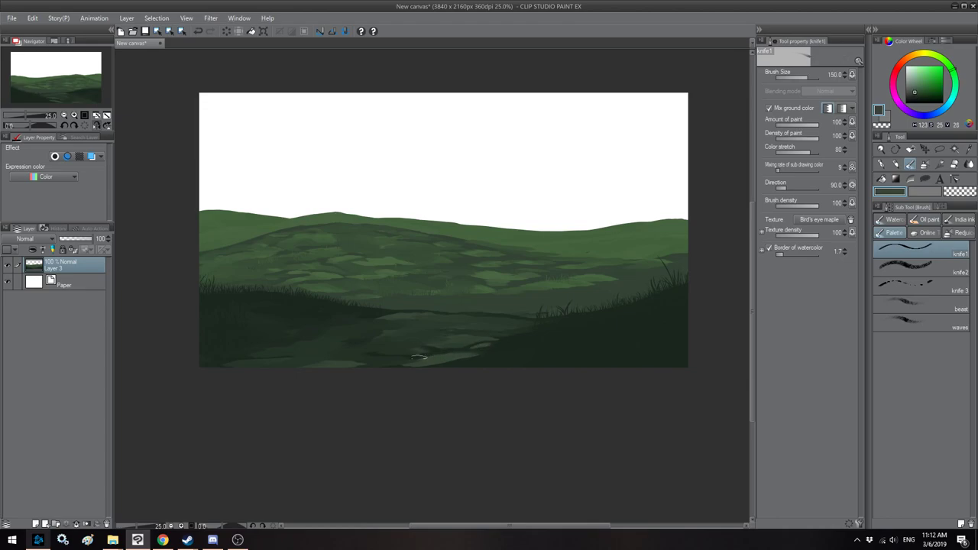
{"action": "key", "text": "h"}
{"action": "key", "text": "space"}
{"action": "left_click_drag", "start_coordinate": [502, 354], "coordinate": [471, 354]}
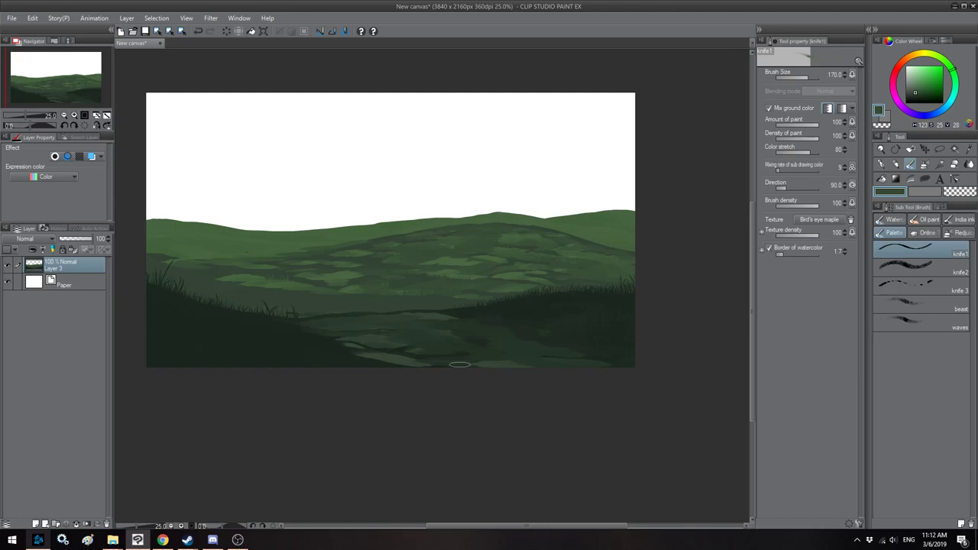
Step: Darken the lower part of the foreground dip with knife1 from size 200 upward, using the foreground hill's dark green
{"action": "left_click", "coordinate": [518, 303], "text": "alt"}
{"action": "key", "text": "bracketright"}
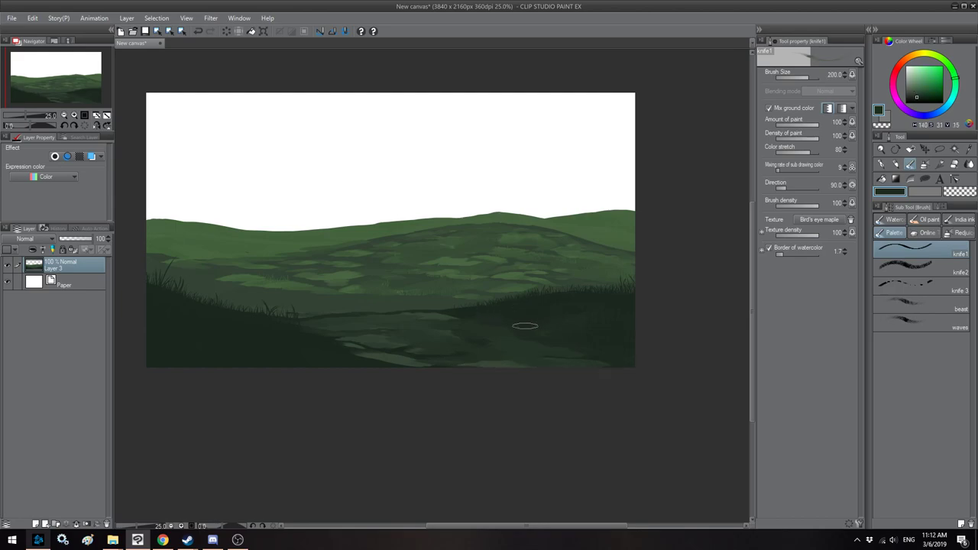
{"action": "key", "text": "bracketright"}
{"action": "key", "text": "bracketright"}
{"action": "left_click", "coordinate": [514, 365]}
Step: Paint dark shadow strokes along the dip's upper edge and the midground hill's base with knife1 at sizes 170 to 250
{"action": "key", "text": "h"}
{"action": "key", "text": "bracketleft"}
{"action": "left_click", "coordinate": [413, 327], "text": "alt"}
{"action": "key", "text": "bracketleft"}
{"action": "key", "text": "bracketleft"}
{"action": "key", "text": "bracketleft"}
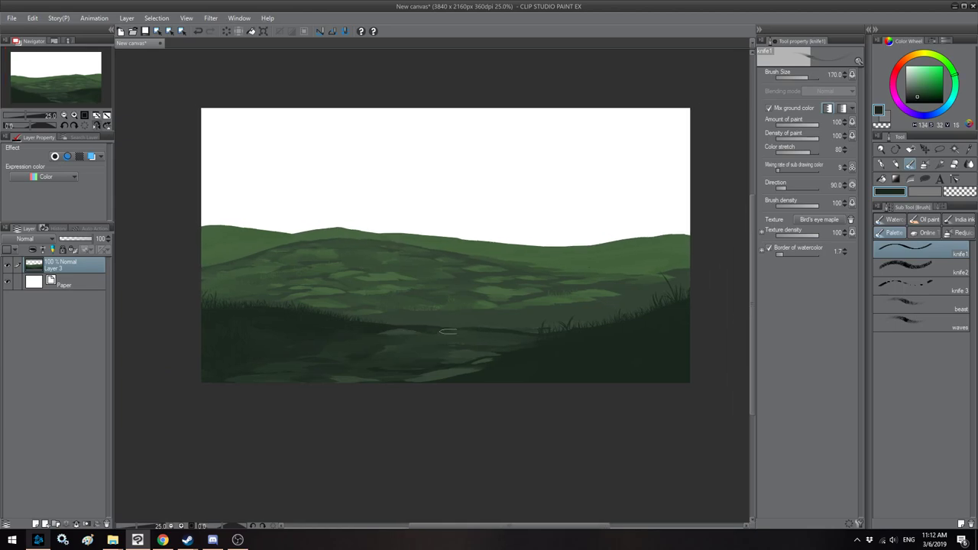
{"action": "key", "text": "bracketright"}
{"action": "mouse_move", "coordinate": [483, 325]}
{"action": "left_mouse_down"}
{"action": "mouse_move", "coordinate": [511, 323]}
{"action": "mouse_move", "coordinate": [484, 318]}
{"action": "mouse_move", "coordinate": [543, 305]}
{"action": "mouse_move", "coordinate": [480, 312]}
{"action": "mouse_move", "coordinate": [535, 294]}
{"action": "left_mouse_up"}
{"action": "key", "text": "bracketleft"}
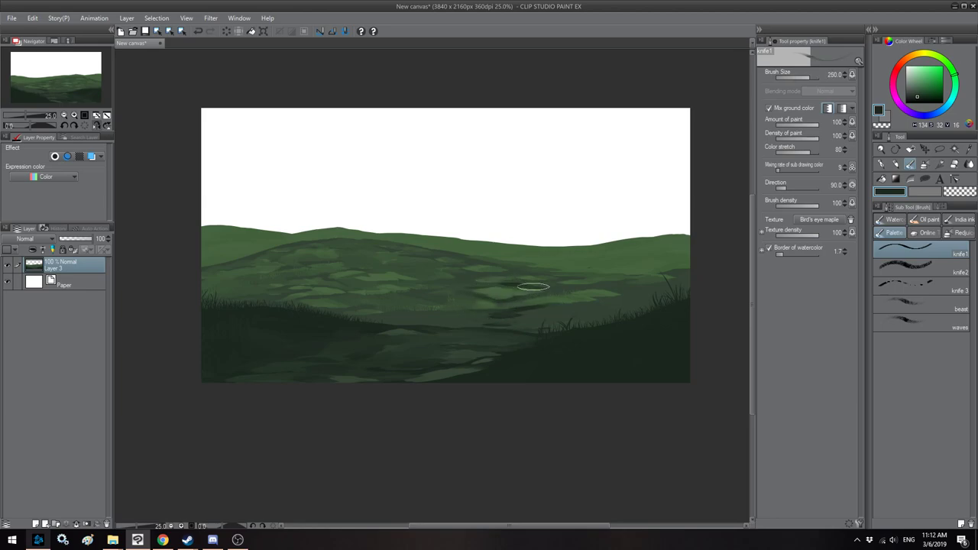
Step: Add dark shadow streaks between the light patches across the midground hill with knife1, varying the size down to 170
{"action": "key", "text": "bracketright"}
{"action": "key", "text": "h"}
{"action": "mouse_move", "coordinate": [480, 300]}
{"action": "left_mouse_down"}
{"action": "mouse_move", "coordinate": [433, 290]}
{"action": "mouse_move", "coordinate": [489, 293]}
{"action": "mouse_move", "coordinate": [463, 282]}
{"action": "left_mouse_up"}
{"action": "key", "text": "bracketleft"}
{"action": "key", "text": "bracketleft"}
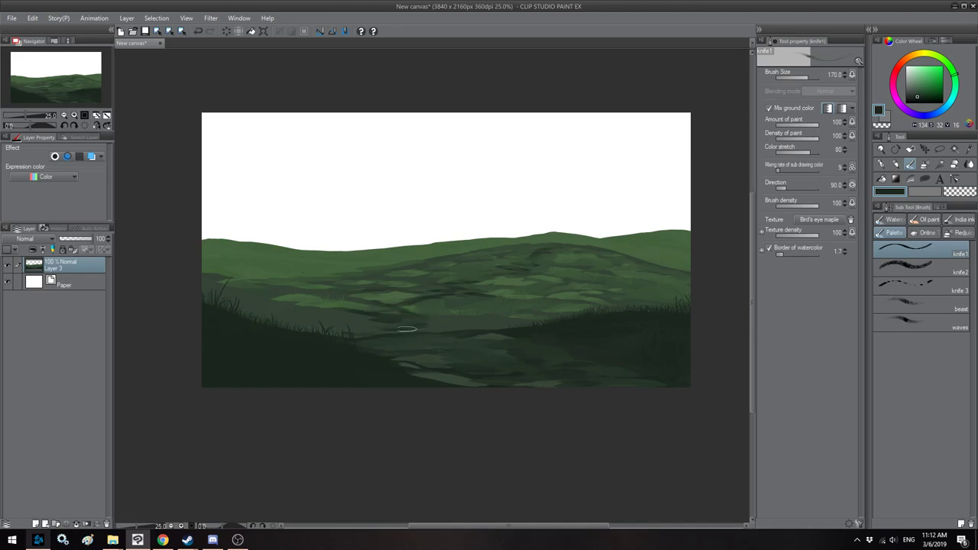
{"action": "key", "text": "h"}
{"action": "mouse_move", "coordinate": [438, 287]}
{"action": "left_mouse_down"}
{"action": "mouse_move", "coordinate": [446, 295]}
{"action": "mouse_move", "coordinate": [429, 295]}
{"action": "left_mouse_up"}
Step: Paint highlights in the distant valley with knife1 at sizes 170 and 200, using a lighter yellow-green (H 101, S 45, V 66)
{"action": "left_click", "coordinate": [580, 270], "text": "alt"}
{"action": "left_click", "coordinate": [922, 83]}
{"action": "left_click_drag", "start_coordinate": [921, 85], "coordinate": [918, 83]}
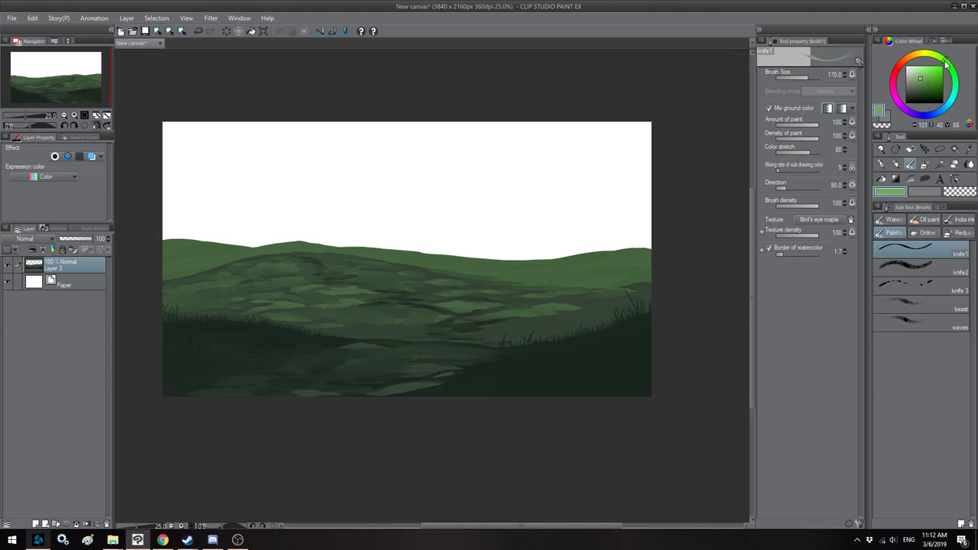
{"action": "key", "text": "h"}
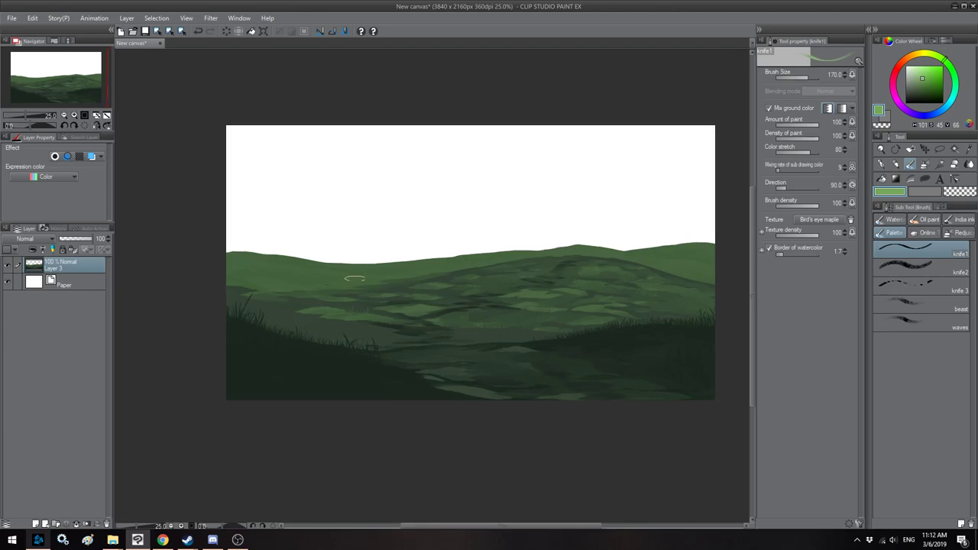
{"action": "mouse_move", "coordinate": [353, 279]}
{"action": "left_mouse_down"}
{"action": "mouse_move", "coordinate": [328, 283]}
{"action": "mouse_move", "coordinate": [336, 269]}
{"action": "left_mouse_up"}
{"action": "key", "text": "]"}
{"action": "left_click_drag", "start_coordinate": [398, 271], "coordinate": [353, 279]}
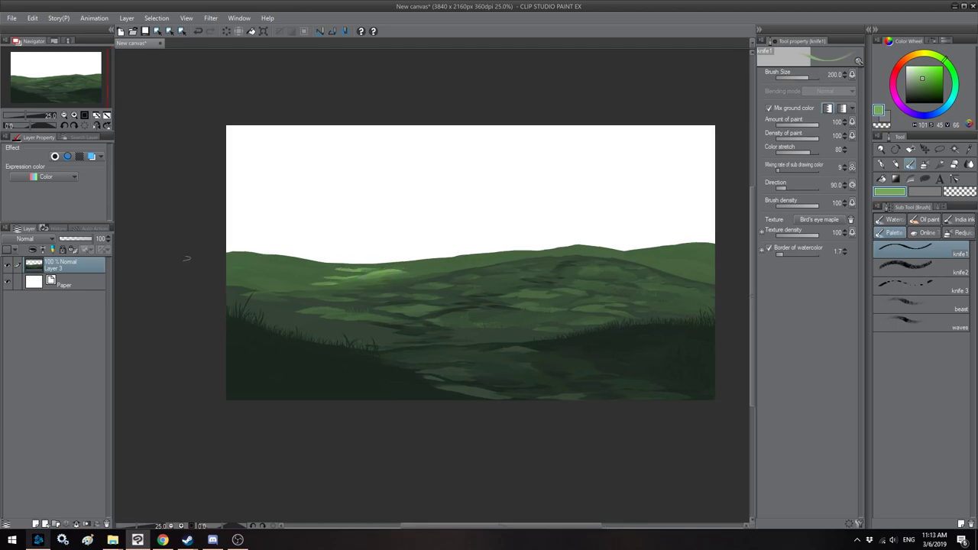
Step: Lock the hill layer's transparent pixels and paint light green over the distant valley with knife1 at size 300
{"action": "left_click", "coordinate": [75, 253]}
{"action": "key", "text": "h"}
{"action": "key", "text": "bracketright"}
{"action": "key", "text": "bracketright"}
{"action": "key", "text": "bracketright"}
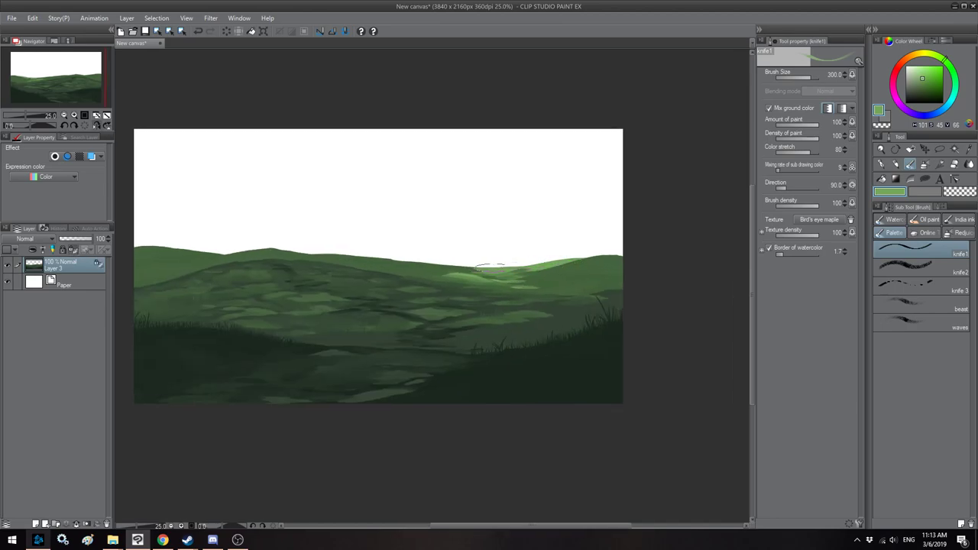
{"action": "mouse_move", "coordinate": [497, 276]}
{"action": "left_mouse_down"}
{"action": "mouse_move", "coordinate": [451, 258]}
{"action": "mouse_move", "coordinate": [383, 256]}
{"action": "left_mouse_up"}
Step: Paint light-green sunlit strokes along the far hills' crests with knife1 at sizes 400 and 300, using the sampled highlight green
{"action": "left_click", "coordinate": [522, 274], "text": "alt"}
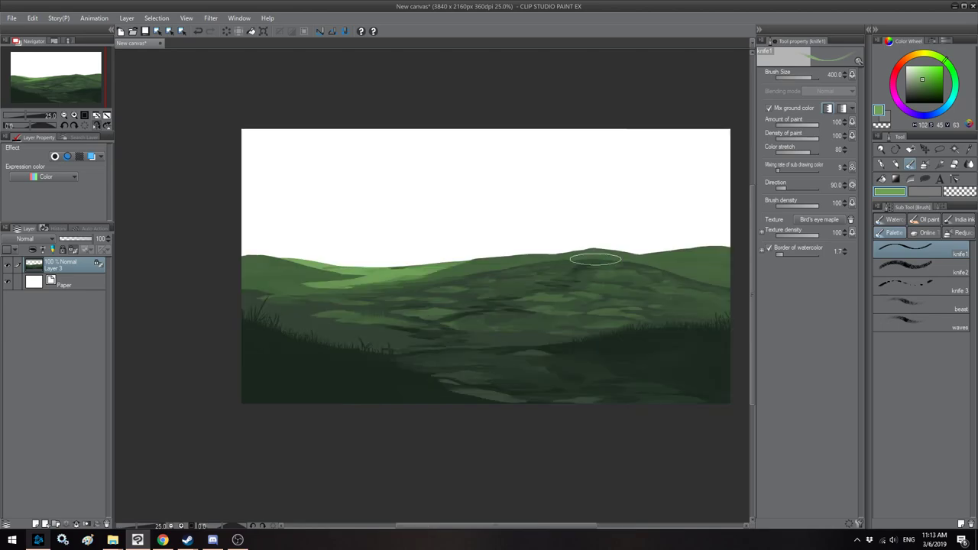
{"action": "left_click_drag", "start_coordinate": [541, 271], "coordinate": [484, 270]}
{"action": "left_click_drag", "start_coordinate": [419, 262], "coordinate": [476, 253]}
{"action": "left_click_drag", "start_coordinate": [665, 254], "coordinate": [457, 240]}
{"action": "key", "text": "]"}
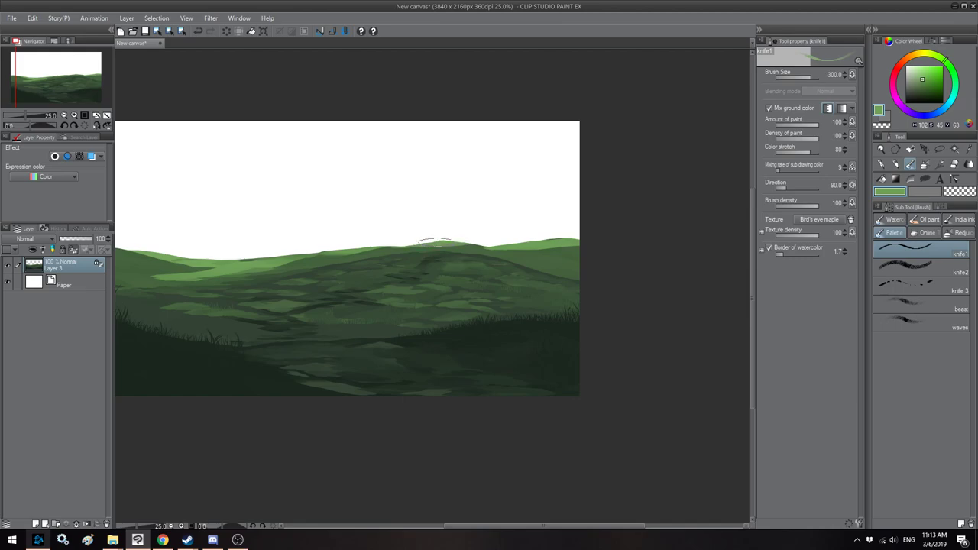
{"action": "left_click_drag", "start_coordinate": [564, 249], "coordinate": [569, 256]}
{"action": "key", "text": "["}
{"action": "key", "text": "["}
{"action": "key", "text": "["}
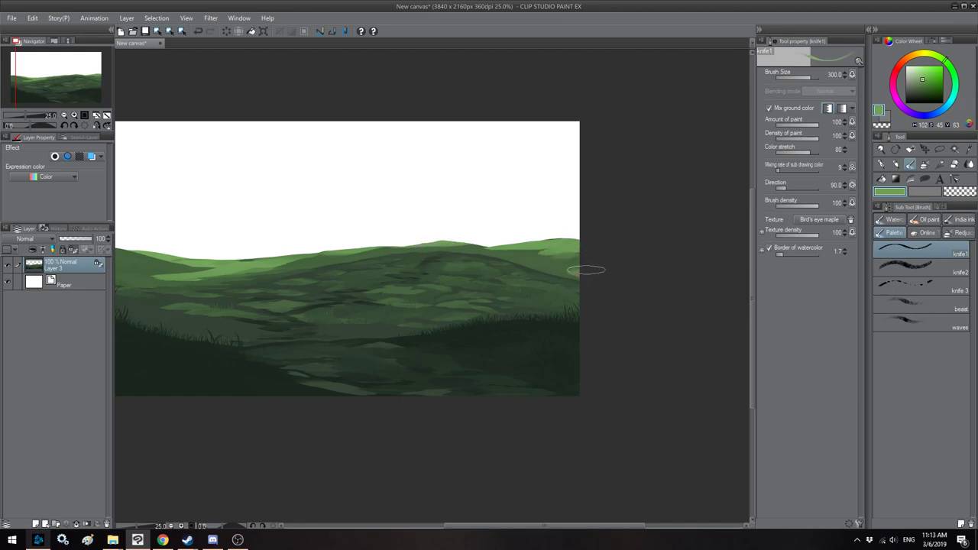
{"action": "key", "text": "h"}
{"action": "key", "text": "h"}
Step: Paint thin light-green highlights along the midground hill's crest with knife1 reduced to size 80
{"action": "left_click_drag", "start_coordinate": [466, 266], "coordinate": [516, 265]}
{"action": "key", "text": "["}
{"action": "key", "text": "["}
{"action": "key", "text": "["}
{"action": "key", "text": "["}
{"action": "key", "text": "["}
{"action": "key", "text": "["}
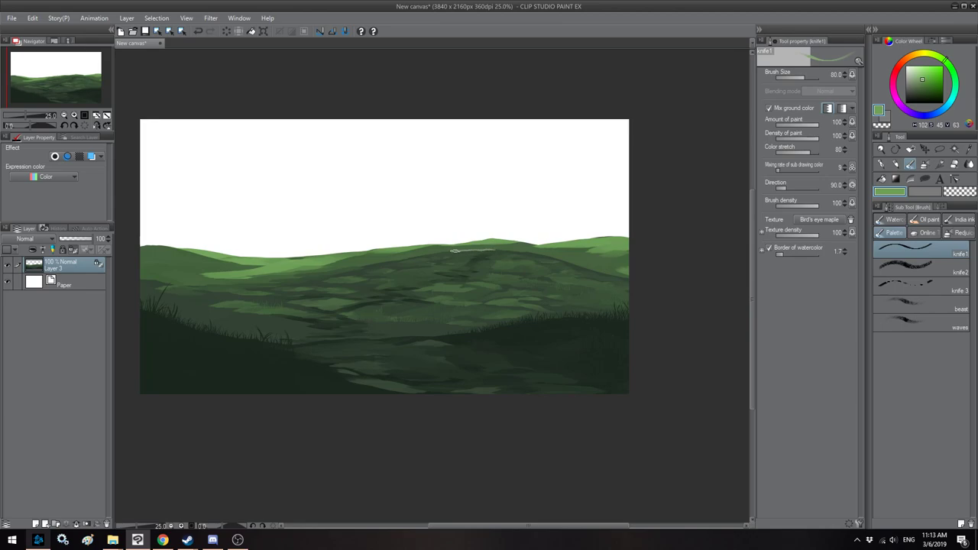
Step: Paint a broad light-green highlight down the midground hill's slope toward the valley, enlarging knife1 to size 150
{"action": "left_click_drag", "start_coordinate": [404, 265], "coordinate": [486, 254]}
{"action": "key", "text": "bracketright"}
{"action": "mouse_move", "coordinate": [552, 241]}
{"action": "left_mouse_down"}
{"action": "mouse_move", "coordinate": [510, 250]}
{"action": "mouse_move", "coordinate": [554, 240]}
{"action": "mouse_move", "coordinate": [478, 255]}
{"action": "mouse_move", "coordinate": [519, 248]}
{"action": "mouse_move", "coordinate": [479, 259]}
{"action": "left_mouse_up"}
{"action": "key", "text": "bracketright"}
{"action": "key", "text": "bracketright"}
{"action": "key", "text": "bracketright"}
{"action": "key", "text": "bracketright"}
{"action": "key", "text": "bracketright"}
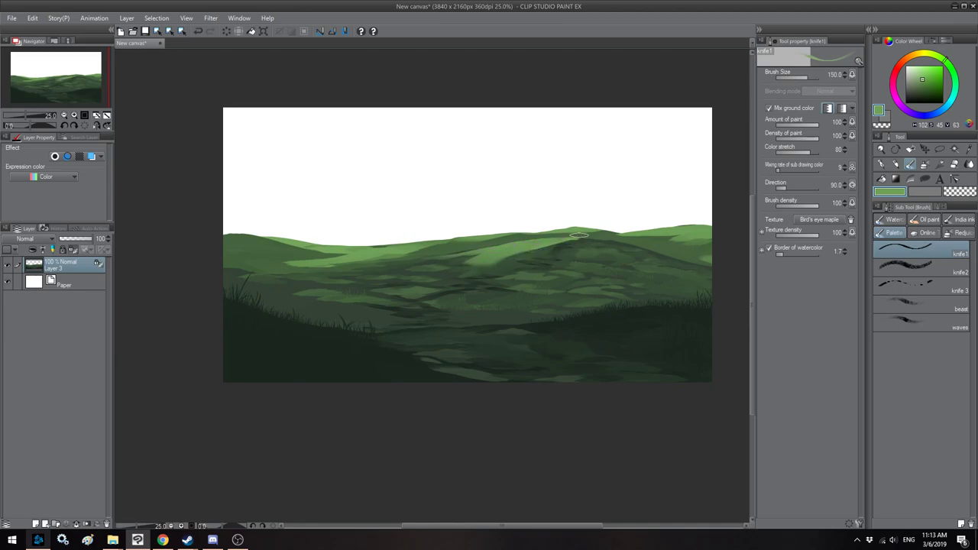
Step: Refine the midground hill's crest and slope highlight with knife1 at sizes 100 to 170, blending its edge with a sampled dark green
{"action": "left_click_drag", "start_coordinate": [491, 251], "coordinate": [576, 242]}
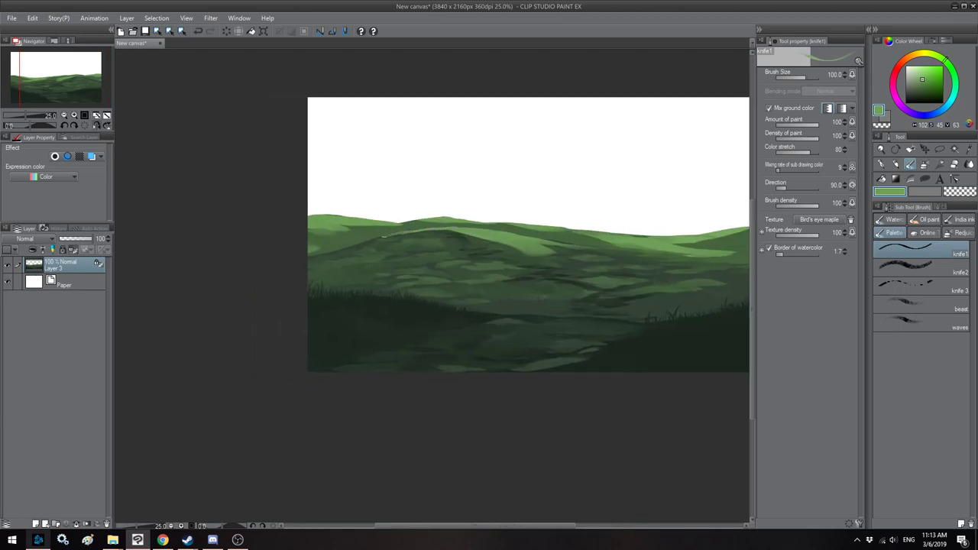
{"action": "key", "text": "h"}
{"action": "left_click_drag", "start_coordinate": [448, 262], "coordinate": [543, 264]}
{"action": "key", "text": "bracketright"}
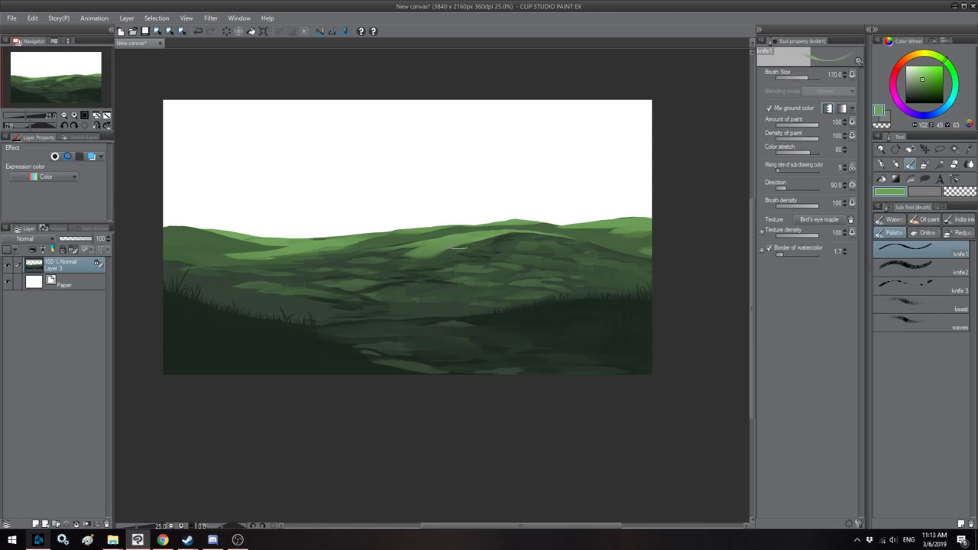
{"action": "left_click", "coordinate": [409, 254], "text": "alt"}
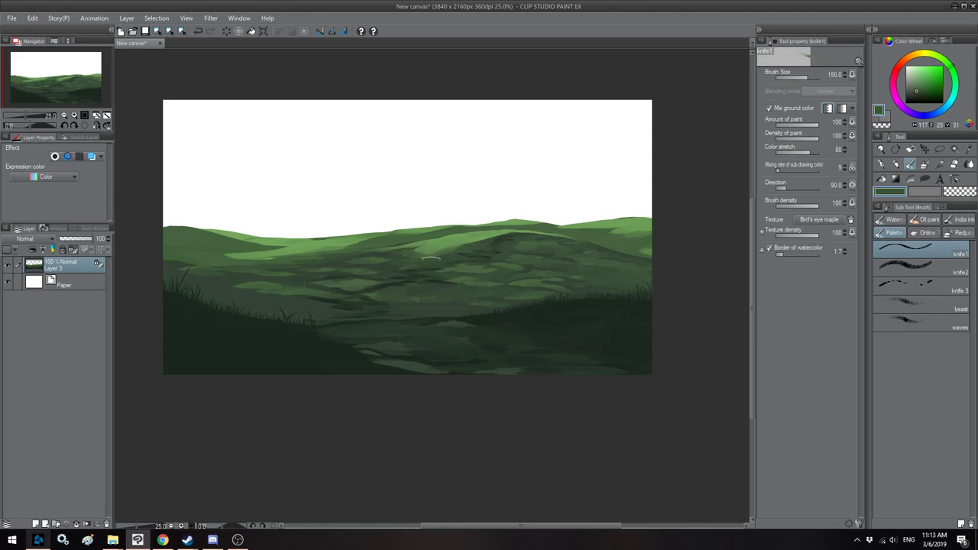
Step: Scatter small light-green patches across the midground hill with knife1 at about size 150, using the sampled highlight green
{"action": "left_click", "coordinate": [464, 238], "text": "alt"}
{"action": "key", "text": "bracketleft"}
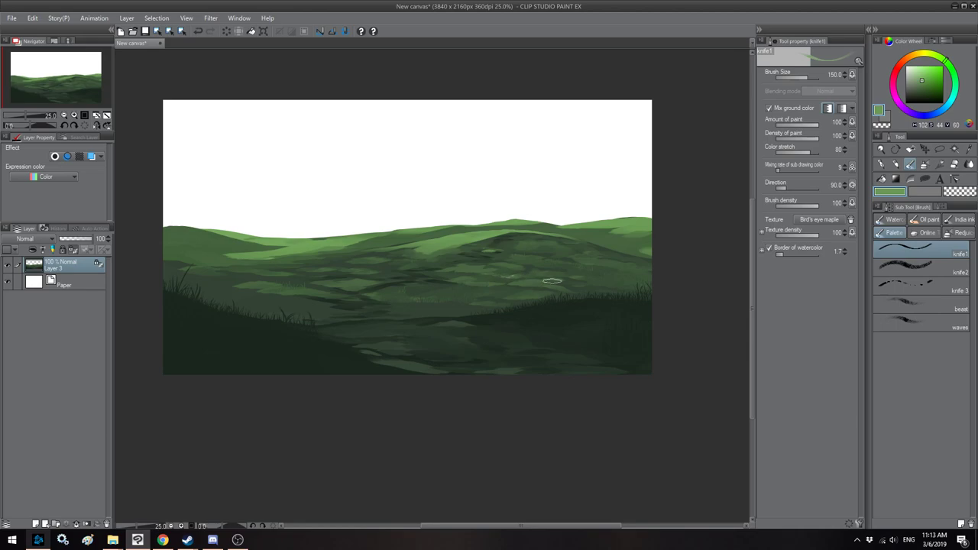
{"action": "key", "text": "bracketright"}
{"action": "mouse_move", "coordinate": [420, 260]}
{"action": "left_mouse_down"}
{"action": "mouse_move", "coordinate": [546, 250]}
{"action": "mouse_move", "coordinate": [485, 246]}
{"action": "left_mouse_up"}
{"action": "key", "text": "bracketleft"}
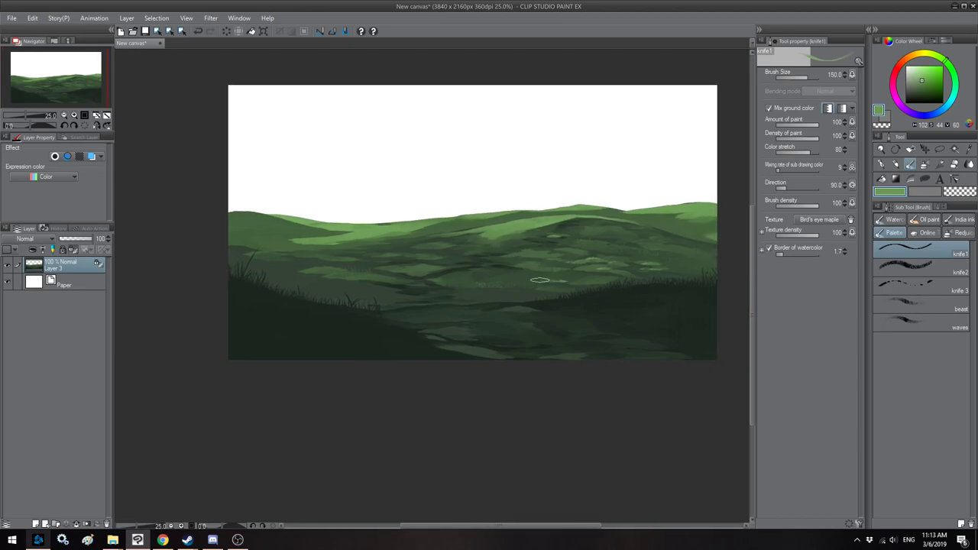
{"action": "left_click_drag", "start_coordinate": [649, 282], "coordinate": [597, 267]}
Step: Paint dark teal tones (H 173, S 40, V 16) over the darkest foreground hill with knife1, enlarging it to size 400
{"action": "left_click", "coordinate": [555, 283], "text": "alt"}
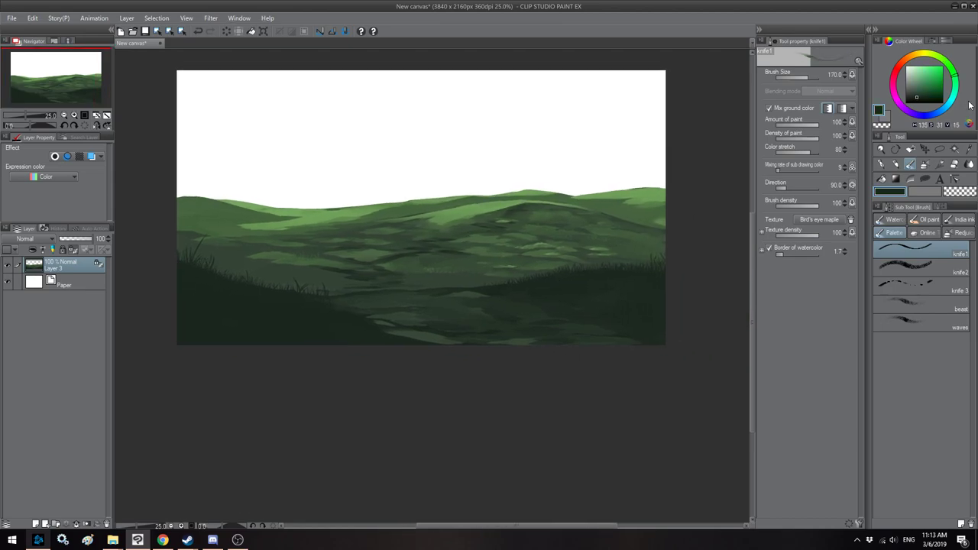
{"action": "left_click_drag", "start_coordinate": [921, 95], "coordinate": [922, 97]}
{"action": "key", "text": "h"}
{"action": "left_click_drag", "start_coordinate": [567, 312], "coordinate": [512, 307]}
{"action": "key", "text": "bracketright"}
{"action": "key", "text": "bracketright"}
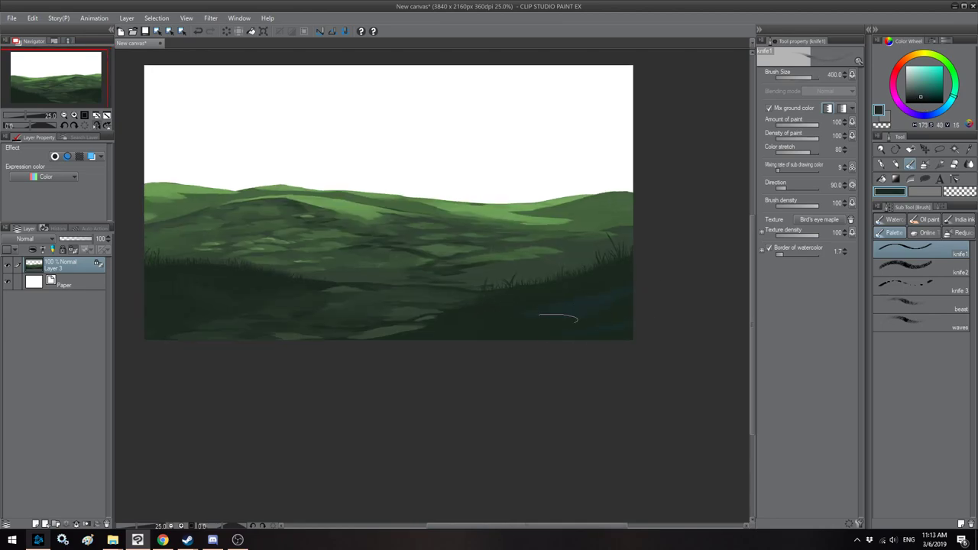
Step: Add bluish patches to the darkest foreground hill with knife1 at about size 400, alternating teal shades sampled from the slope
{"action": "left_click", "coordinate": [923, 92]}
{"action": "mouse_move", "coordinate": [566, 318]}
{"action": "left_mouse_down"}
{"action": "mouse_move", "coordinate": [528, 322]}
{"action": "mouse_move", "coordinate": [586, 272]}
{"action": "mouse_move", "coordinate": [581, 304]}
{"action": "mouse_move", "coordinate": [542, 318]}
{"action": "mouse_move", "coordinate": [622, 280]}
{"action": "mouse_move", "coordinate": [591, 325]}
{"action": "mouse_move", "coordinate": [622, 335]}
{"action": "mouse_move", "coordinate": [622, 317]}
{"action": "mouse_move", "coordinate": [489, 332]}
{"action": "left_mouse_up"}
{"action": "left_click", "coordinate": [580, 304], "text": "alt"}
{"action": "key", "text": "bracketright"}
{"action": "left_click", "coordinate": [538, 321], "text": "alt"}
{"action": "left_click", "coordinate": [560, 313], "text": "alt"}
{"action": "key", "text": "bracketleft"}
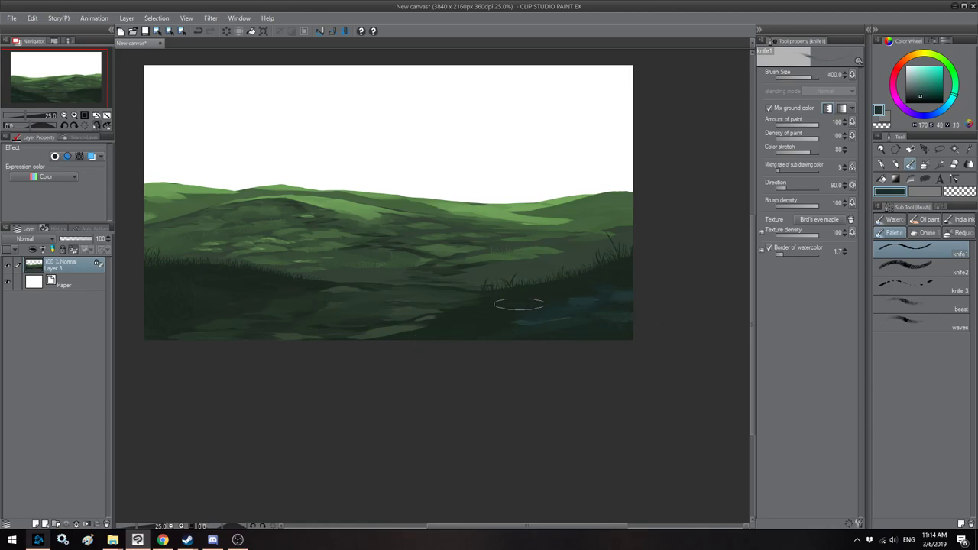
Step: Carry the bluish shadow patches over to the opposite foreground hill with knife1 at sizes 500 down to 250
{"action": "key", "text": "bracketright"}
{"action": "key", "text": "h"}
{"action": "mouse_move", "coordinate": [672, 301]}
{"action": "left_mouse_down"}
{"action": "mouse_move", "coordinate": [622, 295]}
{"action": "mouse_move", "coordinate": [644, 308]}
{"action": "mouse_move", "coordinate": [632, 305]}
{"action": "left_mouse_up"}
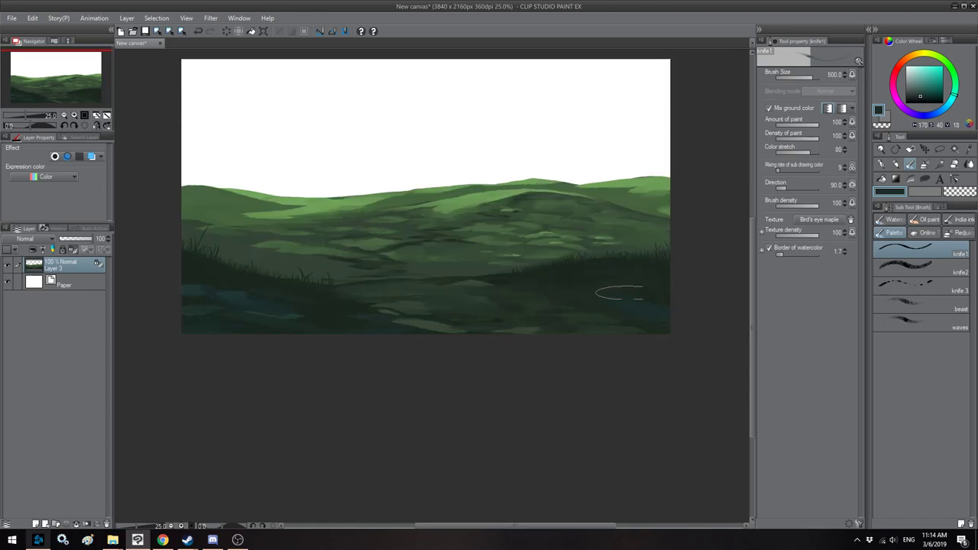
{"action": "key", "text": "bracketleft"}
{"action": "key", "text": "bracketleft"}
{"action": "key", "text": "bracketleft"}
{"action": "left_click_drag", "start_coordinate": [492, 304], "coordinate": [520, 305]}
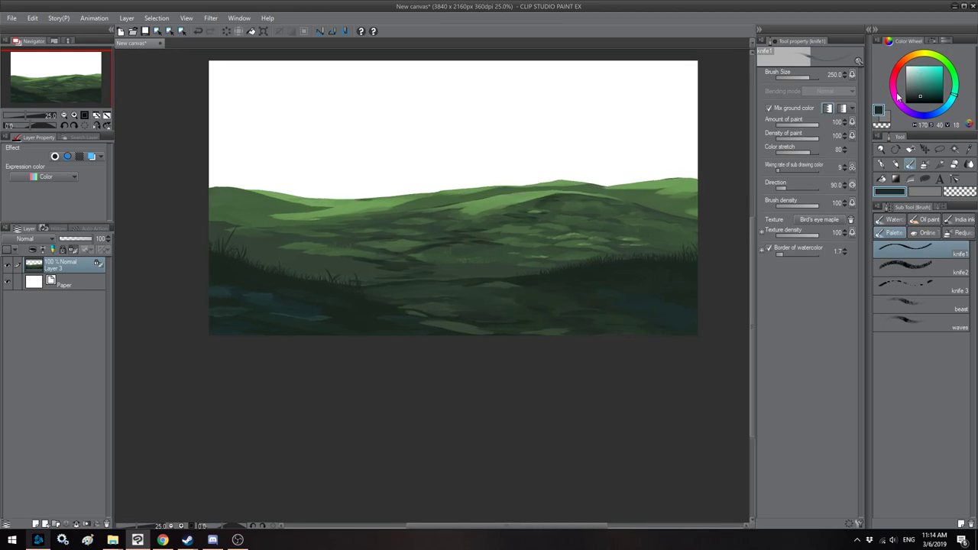
Step: Add a new layer directly above the Paper layer, behind the hills layer
{"action": "left_click_drag", "start_coordinate": [449, 256], "coordinate": [457, 280]}
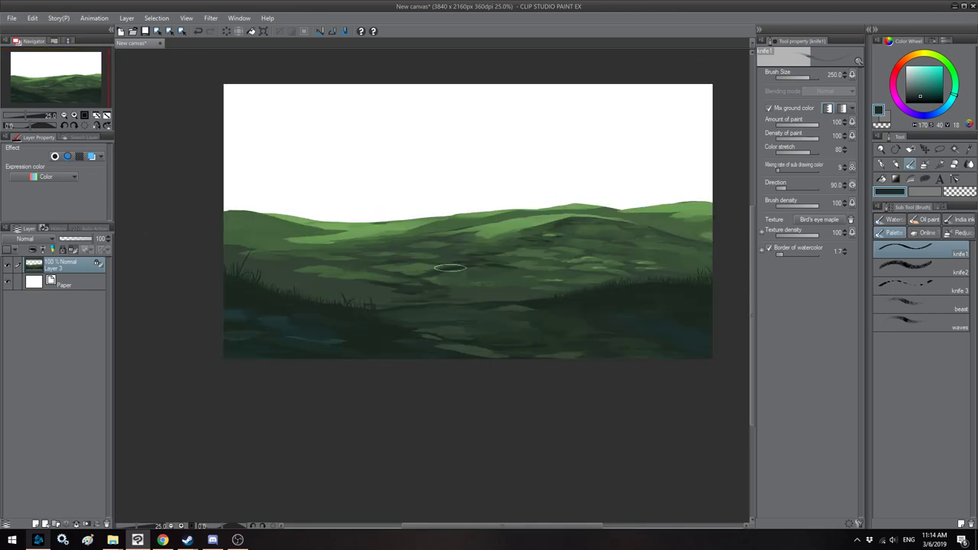
{"action": "scroll", "coordinate": [405, 258], "scroll_direction": "down", "scroll_amount": 1}
{"action": "left_click", "coordinate": [72, 284]}
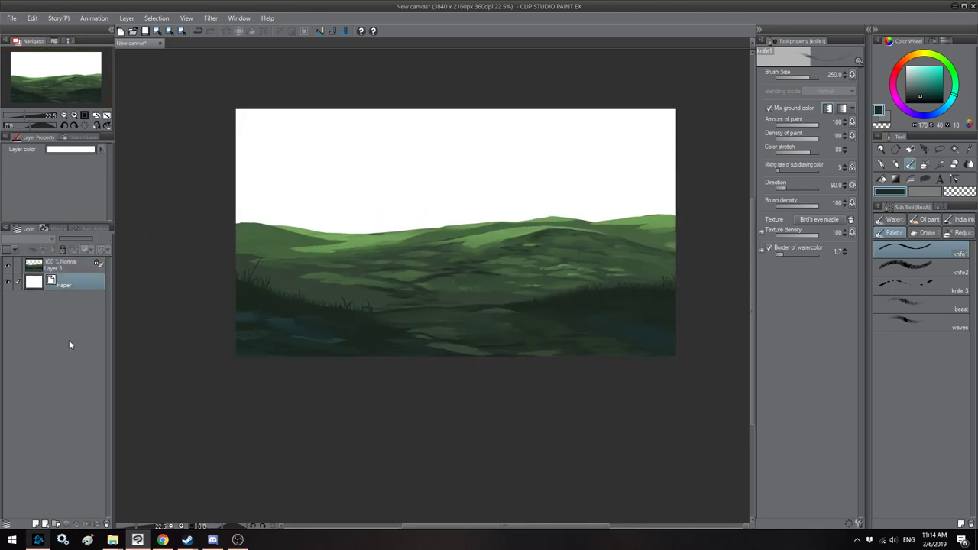
{"action": "left_click", "coordinate": [36, 524]}
Step: Fill the new layer behind the hills with a saturated sky blue (H 199, S 100, V 81)
{"action": "left_click_drag", "start_coordinate": [349, 279], "coordinate": [341, 287]}
{"action": "left_click_drag", "start_coordinate": [952, 107], "coordinate": [947, 111]}
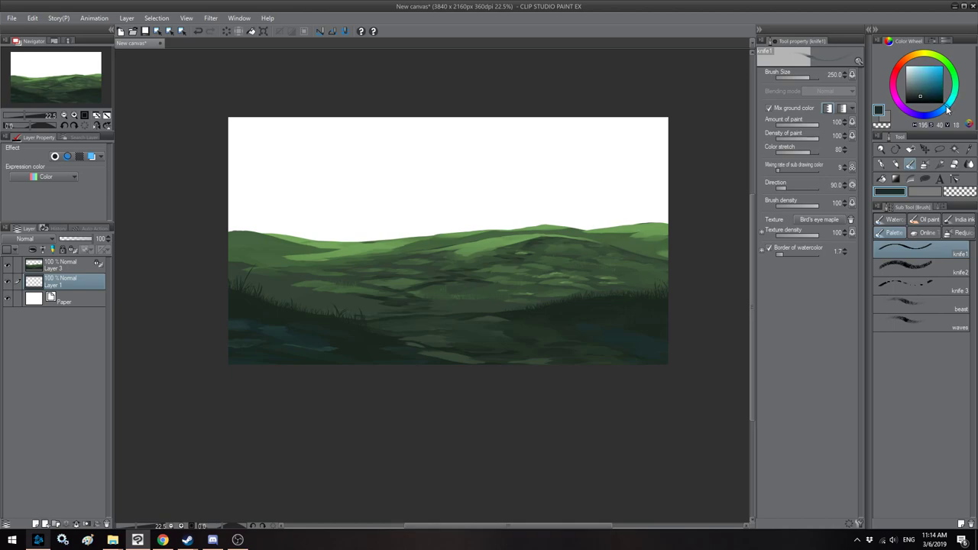
{"action": "left_click", "coordinate": [881, 179]}
{"action": "left_click", "coordinate": [945, 74]}
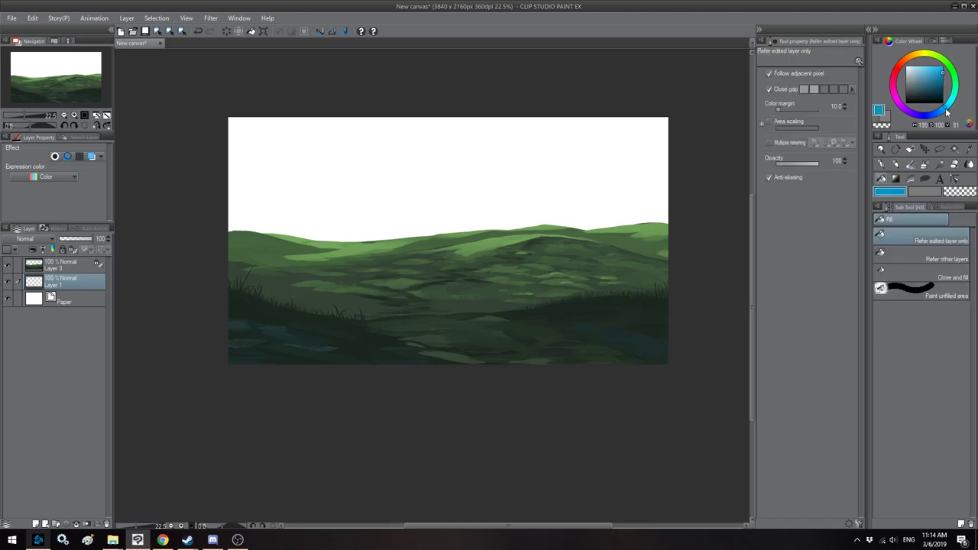
{"action": "key", "text": "XF86AudioLowerVolume"}
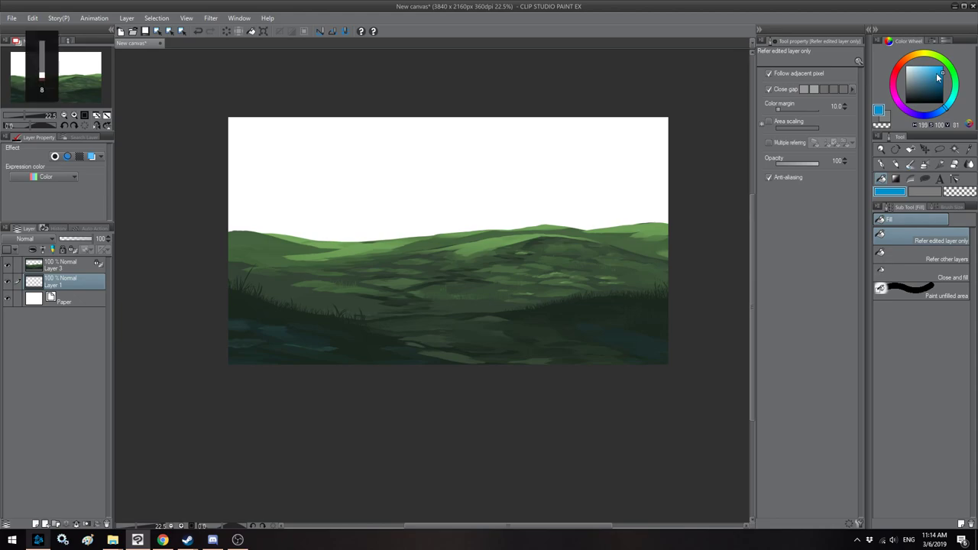
{"action": "left_click", "coordinate": [498, 172]}
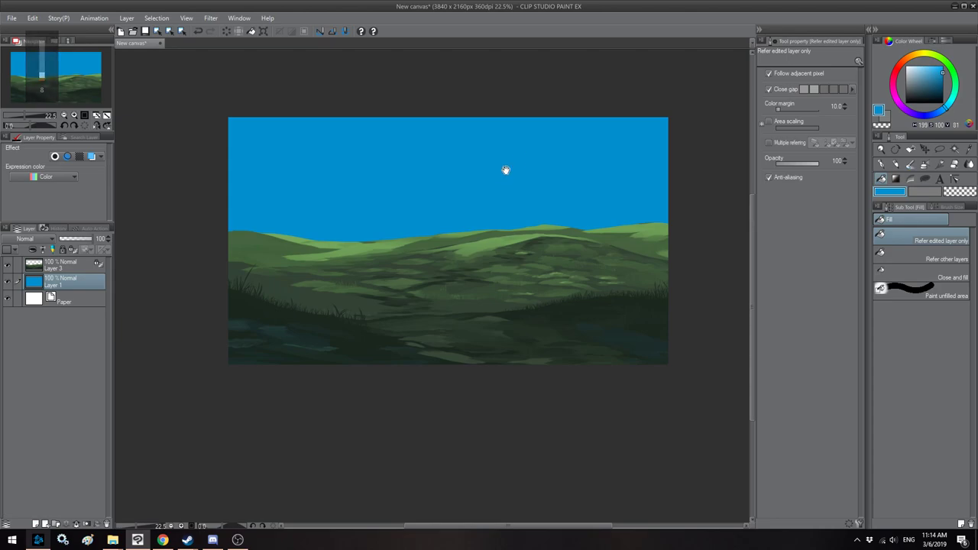
Step: Adjust the sky layer's Hue/Saturation/Luminosity, setting saturation to 100 and brightness to 11
{"action": "key", "text": "ctrl+u"}
{"action": "left_click_drag", "start_coordinate": [810, 223], "coordinate": [872, 225]}
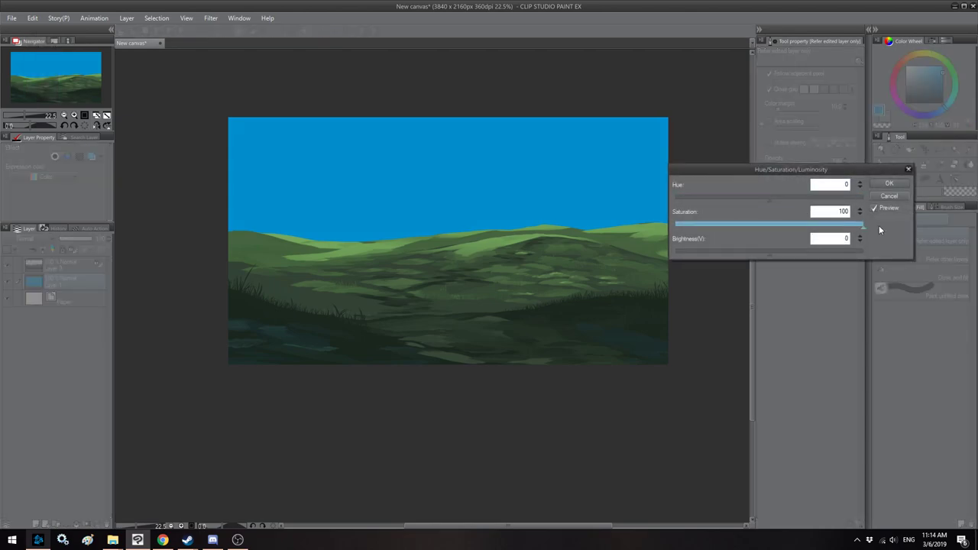
{"action": "left_click_drag", "start_coordinate": [800, 252], "coordinate": [781, 252]}
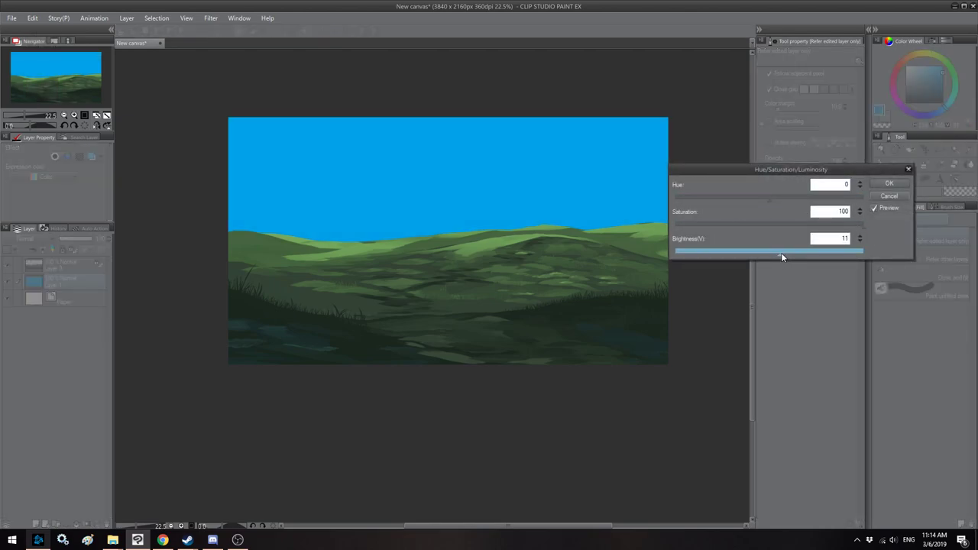
{"action": "left_click", "coordinate": [889, 184]}
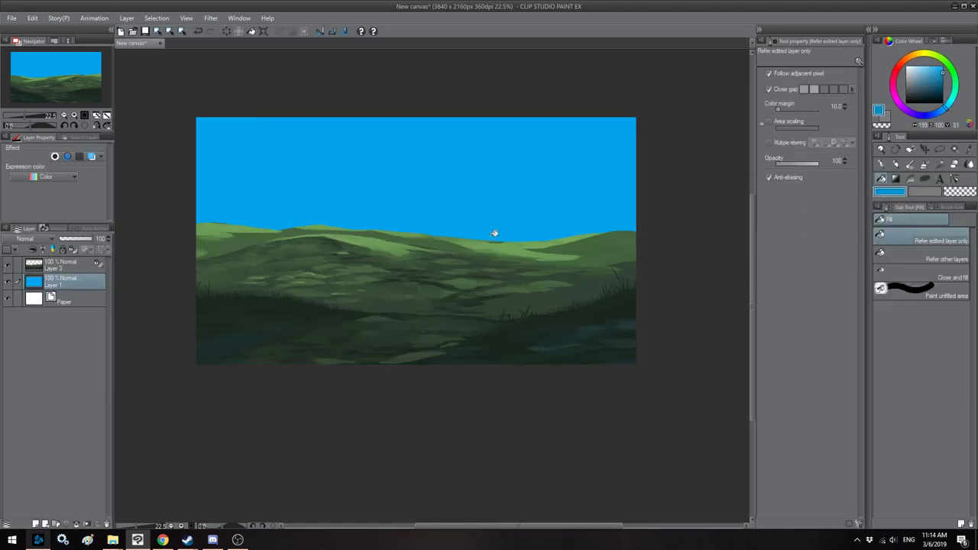
{"action": "left_click_drag", "start_coordinate": [484, 209], "coordinate": [474, 191]}
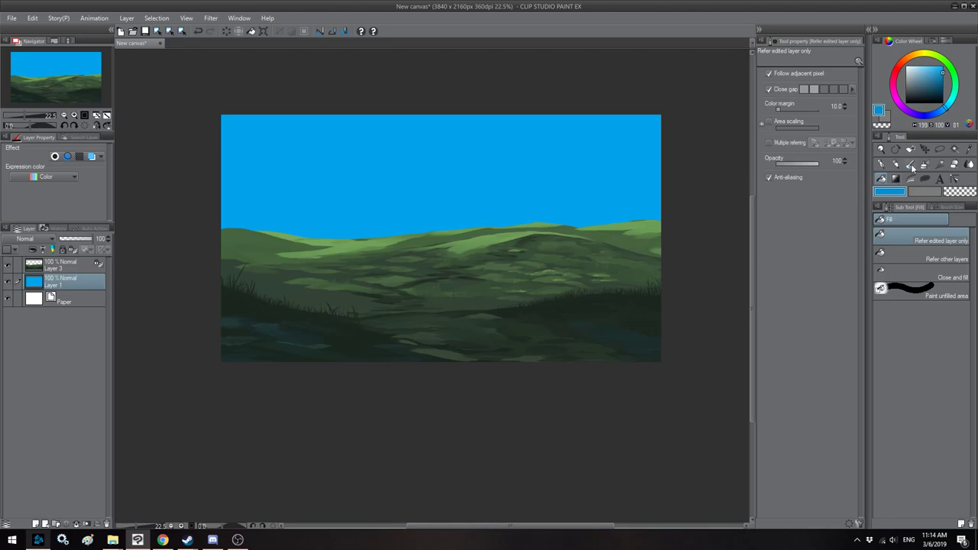
Step: Paint a soft light-blue gradient (H 192, S 55, V 100) along the sky's horizon with the Soft 3 brush, enlarged to size 800
{"action": "left_click", "coordinate": [923, 165]}
{"action": "left_click", "coordinate": [909, 165]}
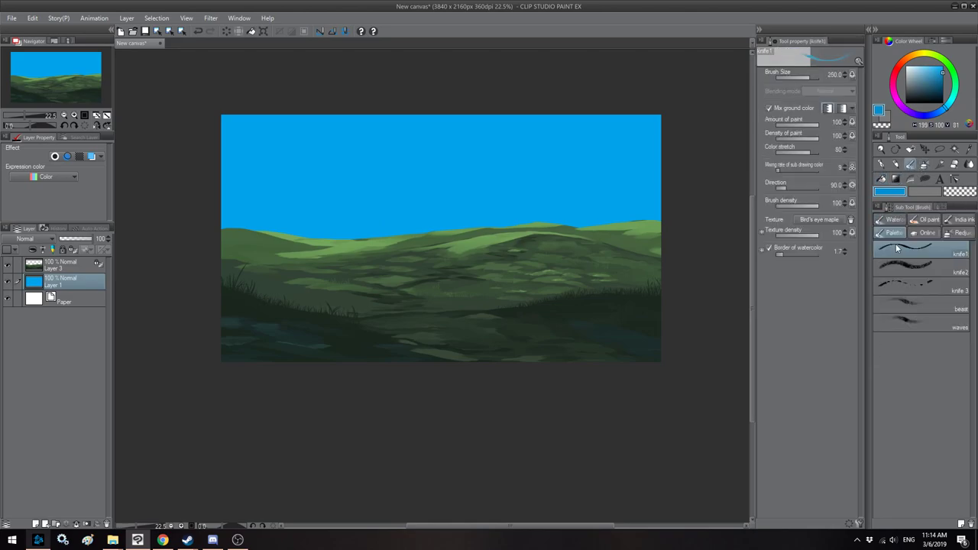
{"action": "left_click", "coordinate": [919, 222]}
{"action": "left_click", "coordinate": [898, 278]}
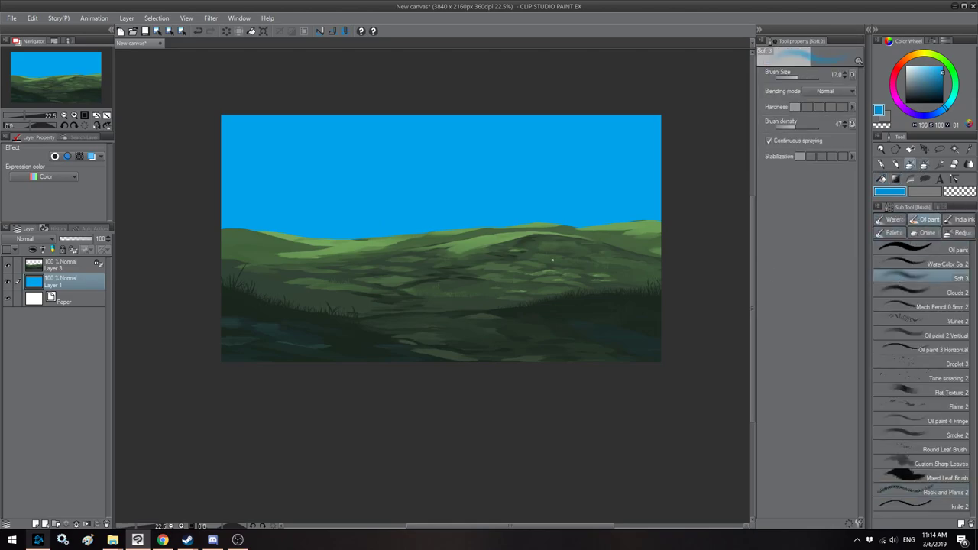
{"action": "key", "text": "minus"}
{"action": "key", "text": "minus"}
{"action": "key", "text": "minus"}
{"action": "key", "text": "minus"}
{"action": "key", "text": "minus"}
{"action": "key", "text": "minus"}
{"action": "key", "text": "minus"}
{"action": "key", "text": "minus"}
{"action": "key", "text": "minus"}
{"action": "key", "text": "minus"}
{"action": "key", "text": "minus"}
{"action": "key", "text": "minus"}
{"action": "key", "text": "minus"}
{"action": "key", "text": "minus"}
{"action": "key", "text": "minus"}
{"action": "key", "text": "minus"}
{"action": "key", "text": "minus"}
{"action": "key", "text": "minus"}
{"action": "scroll", "coordinate": [402, 182], "scroll_direction": "down", "scroll_amount": 3}
{"action": "scroll", "coordinate": [402, 182], "scroll_direction": "down", "scroll_amount": 1}
{"action": "left_click_drag", "start_coordinate": [402, 182], "coordinate": [428, 188]}
{"action": "left_click", "coordinate": [392, 220], "text": "alt"}
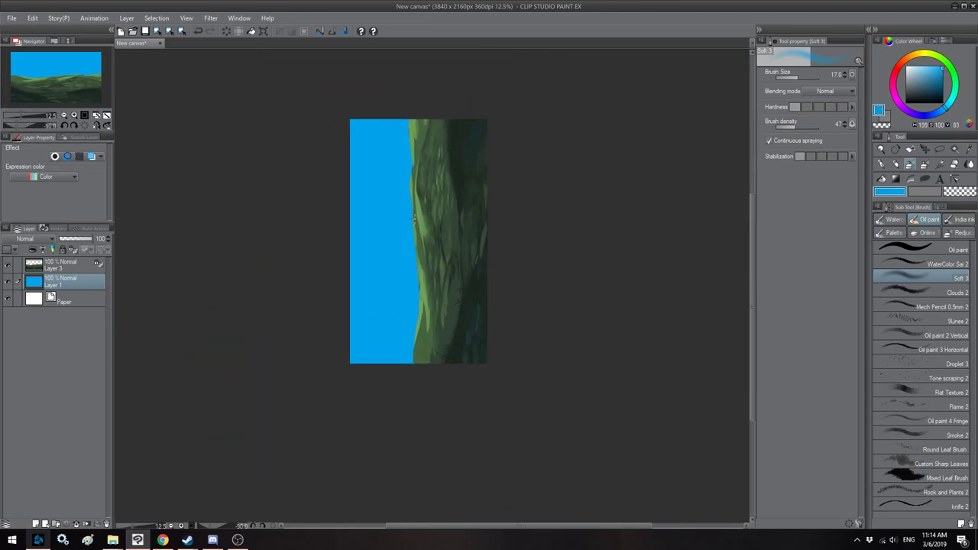
{"action": "left_click_drag", "start_coordinate": [938, 69], "coordinate": [926, 66]}
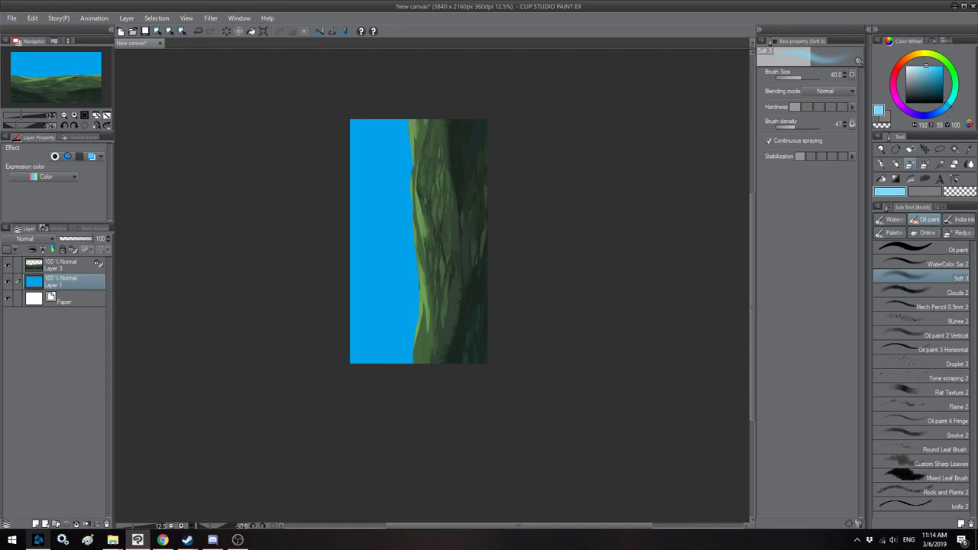
{"action": "key", "text": "bracketright"}
{"action": "key", "text": "bracketright"}
{"action": "key", "text": "bracketright"}
{"action": "key", "text": "bracketright"}
{"action": "key", "text": "bracketright"}
{"action": "mouse_move", "coordinate": [405, 114]}
{"action": "left_mouse_down"}
{"action": "mouse_move", "coordinate": [412, 218]}
{"action": "mouse_move", "coordinate": [404, 109]}
{"action": "mouse_move", "coordinate": [422, 268]}
{"action": "left_mouse_up"}
{"action": "key", "text": "bracketright"}
{"action": "left_click_drag", "start_coordinate": [411, 168], "coordinate": [417, 306]}
{"action": "left_click_drag", "start_coordinate": [416, 226], "coordinate": [411, 355]}
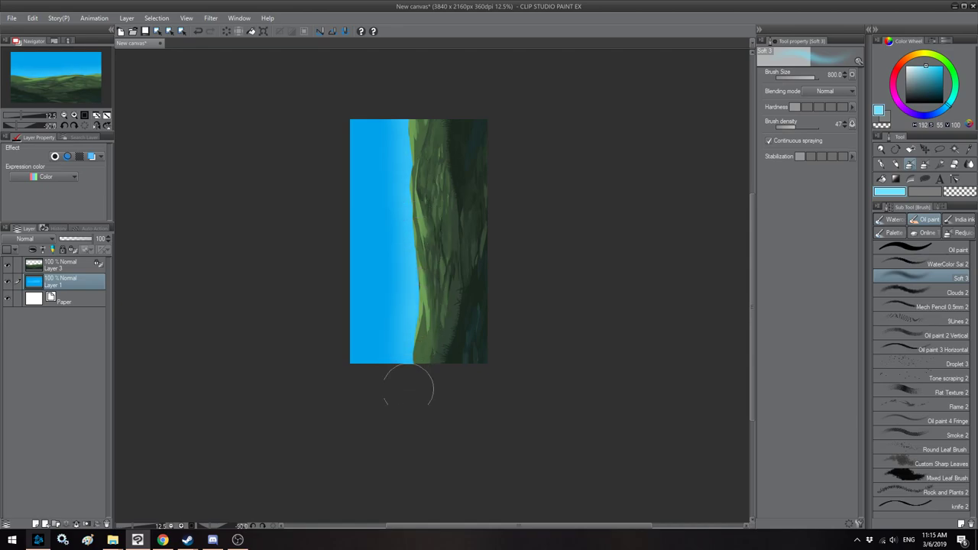
{"action": "mouse_move", "coordinate": [403, 89]}
{"action": "left_mouse_down"}
{"action": "mouse_move", "coordinate": [411, 230]}
{"action": "mouse_move", "coordinate": [400, 374]}
{"action": "left_mouse_up"}
{"action": "mouse_move", "coordinate": [401, 107]}
{"action": "left_mouse_down"}
{"action": "mouse_move", "coordinate": [410, 177]}
{"action": "mouse_move", "coordinate": [399, 419]}
{"action": "left_mouse_up"}
Step: Darken the upper edge of the sky with deep blue (H 203, S 100, V 64) using Soft 3 at size 1200
{"action": "left_click", "coordinate": [371, 231], "text": "alt"}
{"action": "left_click_drag", "start_coordinate": [946, 69], "coordinate": [945, 113]}
{"action": "key", "text": "bracketright"}
{"action": "key", "text": "bracketright"}
{"action": "left_click_drag", "start_coordinate": [334, 104], "coordinate": [331, 228]}
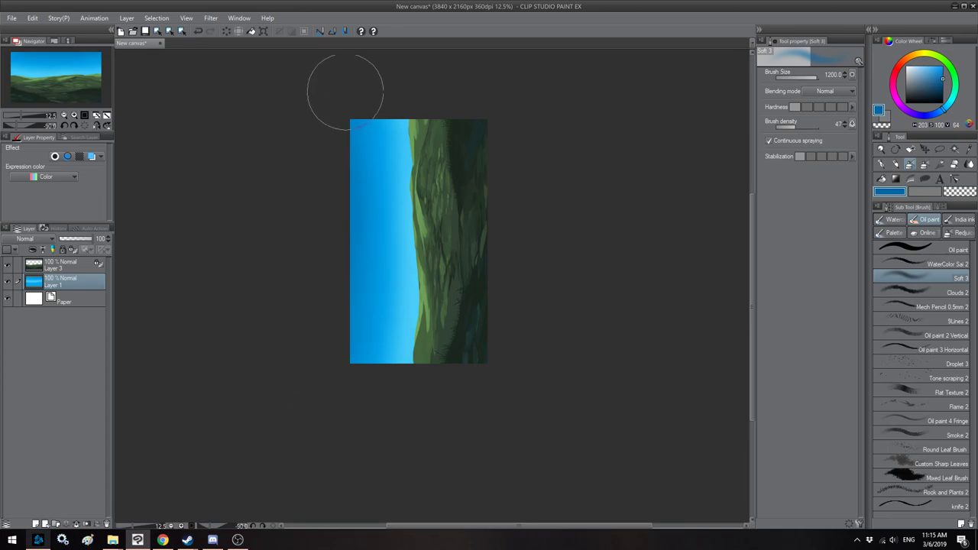
{"action": "key", "text": "asciicircum"}
{"action": "key", "text": "asciicircum"}
{"action": "key", "text": "asciicircum"}
{"action": "key", "text": "asciicircum"}
{"action": "key", "text": "asciicircum"}
{"action": "key", "text": "asciicircum"}
{"action": "key", "text": "h"}
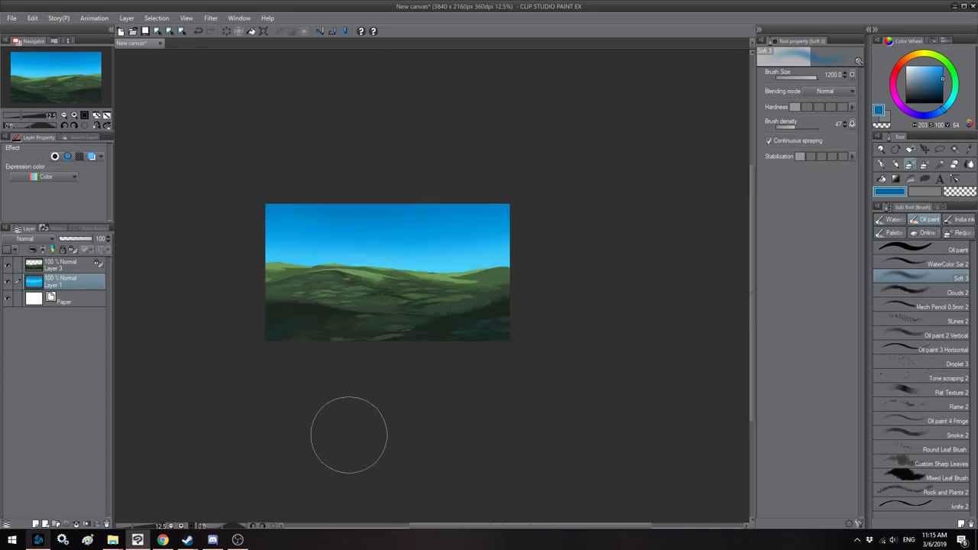
{"action": "key", "text": "h"}
{"action": "left_click_drag", "start_coordinate": [367, 340], "coordinate": [411, 264]}
{"action": "left_click_drag", "start_coordinate": [410, 264], "coordinate": [300, 273]}
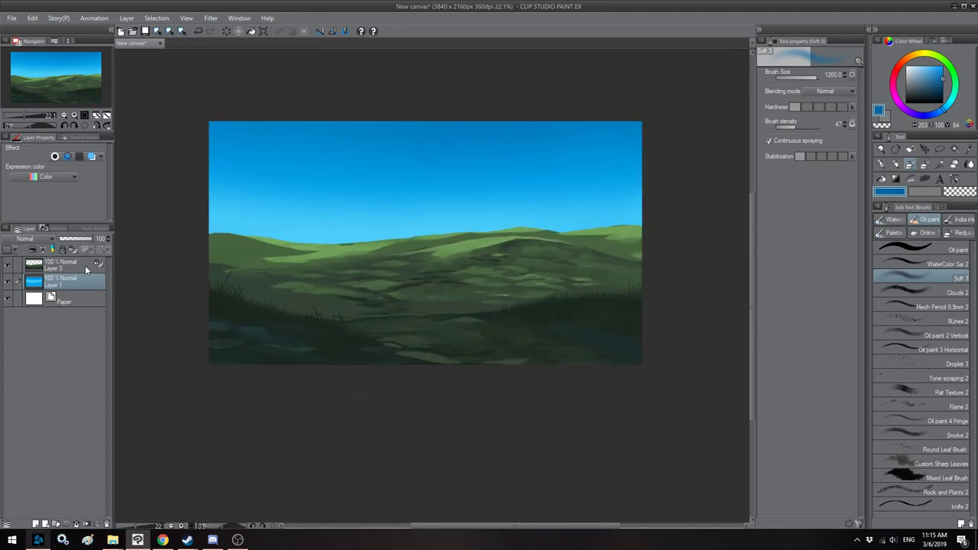
Step: Brighten the sky just above the hills on Layer 1 with pale blue (H 194, S 41, V 100) using Soft 3 at size 700
{"action": "left_click", "coordinate": [87, 267]}
{"action": "left_click_drag", "start_coordinate": [375, 295], "coordinate": [389, 299]}
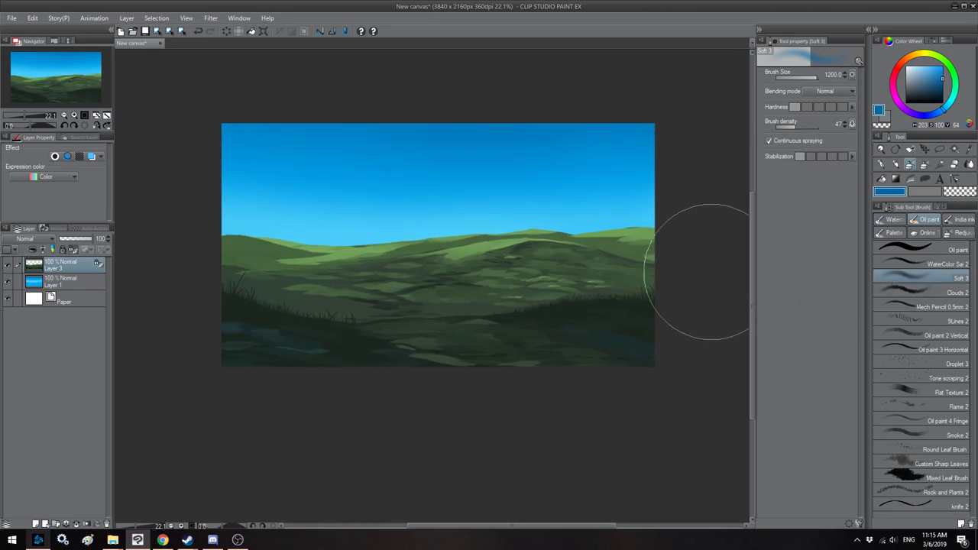
{"action": "left_click", "coordinate": [366, 239], "text": "alt"}
{"action": "left_click", "coordinate": [922, 66]}
{"action": "left_click", "coordinate": [948, 108]}
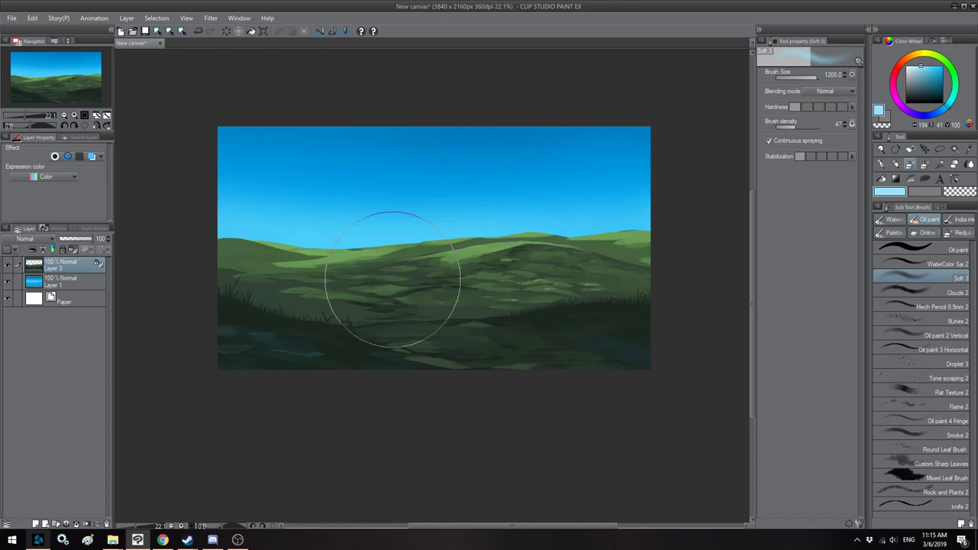
{"action": "left_click", "coordinate": [73, 286]}
{"action": "key", "text": "minus"}
{"action": "key", "text": "minus"}
{"action": "key", "text": "minus"}
{"action": "key", "text": "minus"}
{"action": "key", "text": "minus"}
{"action": "key", "text": "minus"}
{"action": "key", "text": "bracketleft"}
{"action": "key", "text": "bracketleft"}
{"action": "key", "text": "bracketleft"}
{"action": "key", "text": "bracketleft"}
{"action": "left_click_drag", "start_coordinate": [415, 76], "coordinate": [413, 184]}
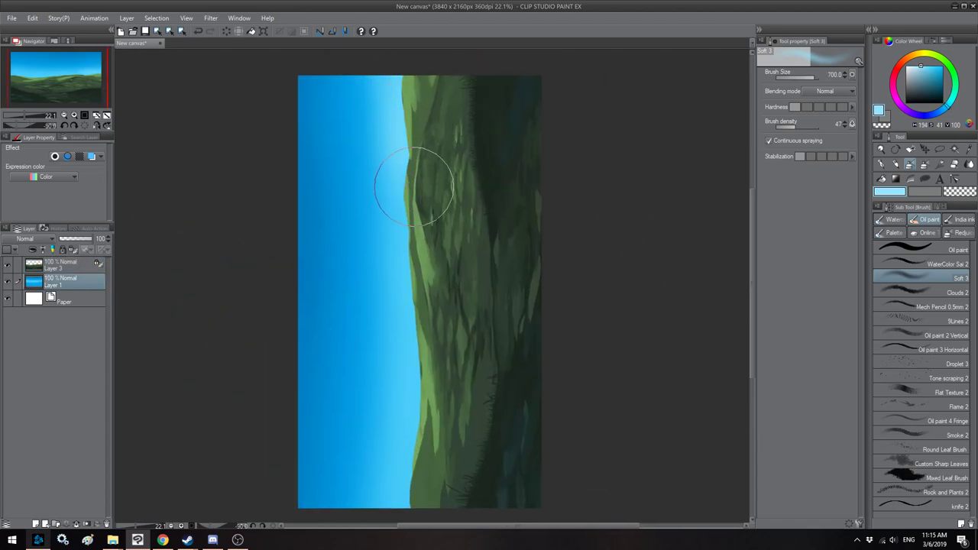
{"action": "left_click_drag", "start_coordinate": [415, 293], "coordinate": [425, 201]}
{"action": "mouse_move", "coordinate": [426, 128]}
{"action": "left_mouse_down"}
{"action": "mouse_move", "coordinate": [431, 221]}
{"action": "mouse_move", "coordinate": [416, 273]}
{"action": "mouse_move", "coordinate": [431, 432]}
{"action": "left_mouse_up"}
{"action": "key", "text": "asciicircum"}
{"action": "key", "text": "asciicircum"}
{"action": "key", "text": "asciicircum"}
{"action": "key", "text": "asciicircum"}
{"action": "key", "text": "asciicircum"}
{"action": "key", "text": "asciicircum"}
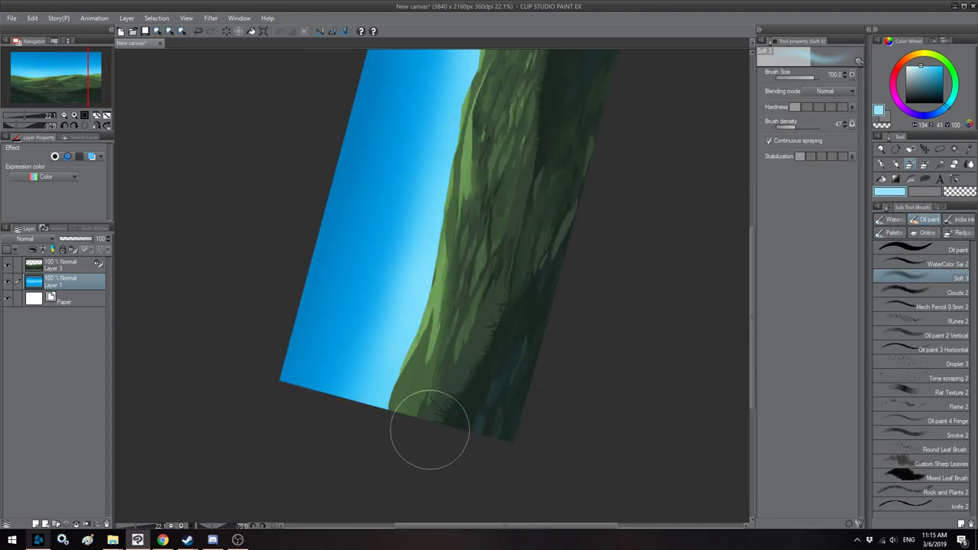
{"action": "left_click_drag", "start_coordinate": [396, 314], "coordinate": [331, 312]}
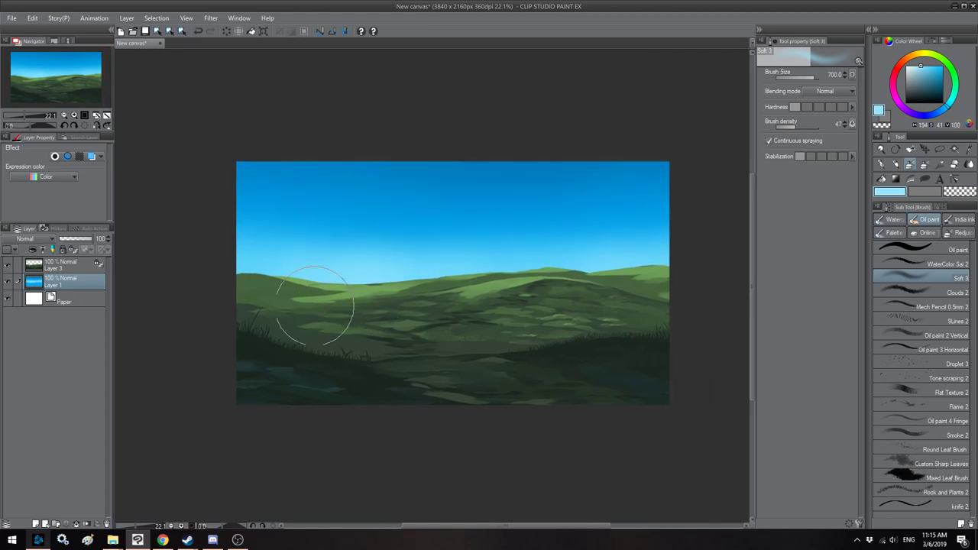
Step: Brush a pale-blue atmospheric haze over the distant hills on Layer 3 with Soft 3 at sizes 700 to 1000
{"action": "left_click", "coordinate": [77, 268]}
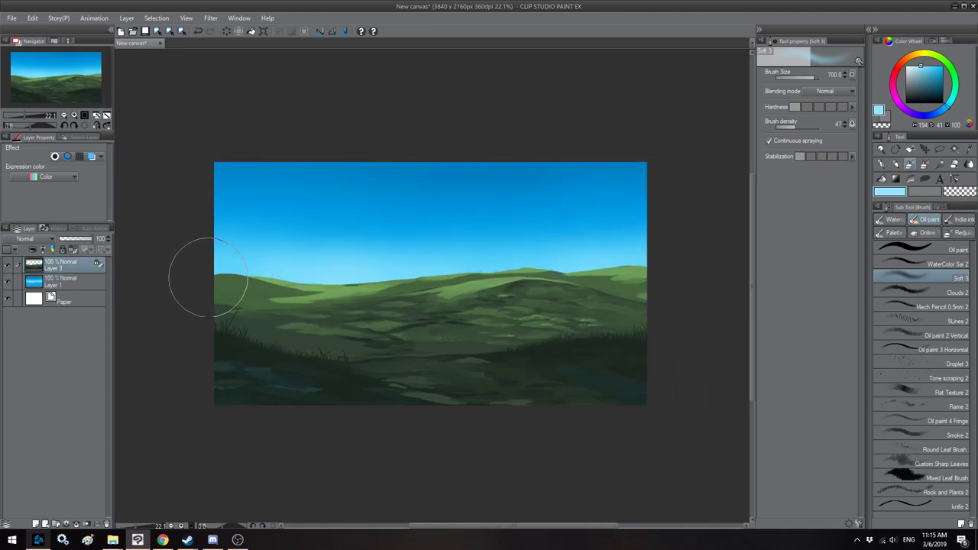
{"action": "key", "text": "]"}
{"action": "left_click_drag", "start_coordinate": [296, 284], "coordinate": [336, 282]}
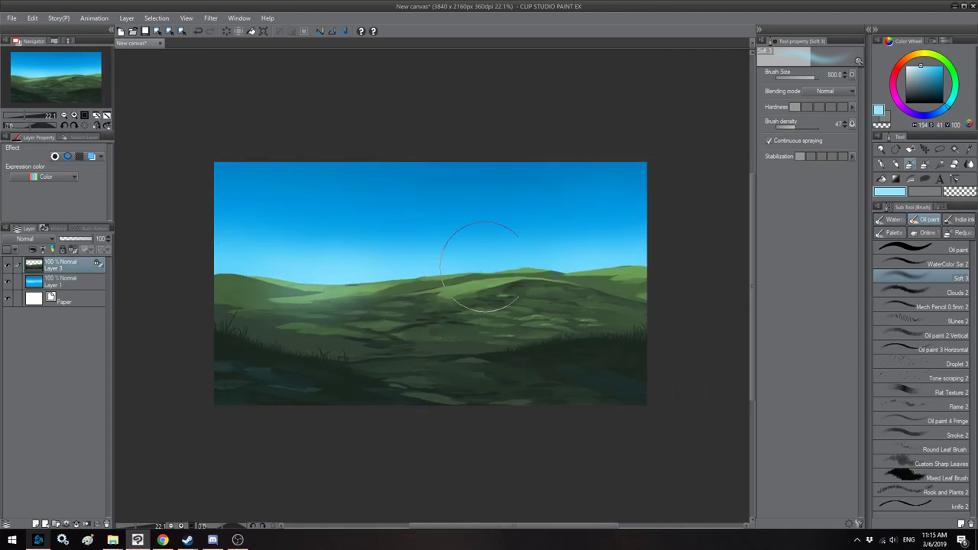
{"action": "key", "text": "bracketright"}
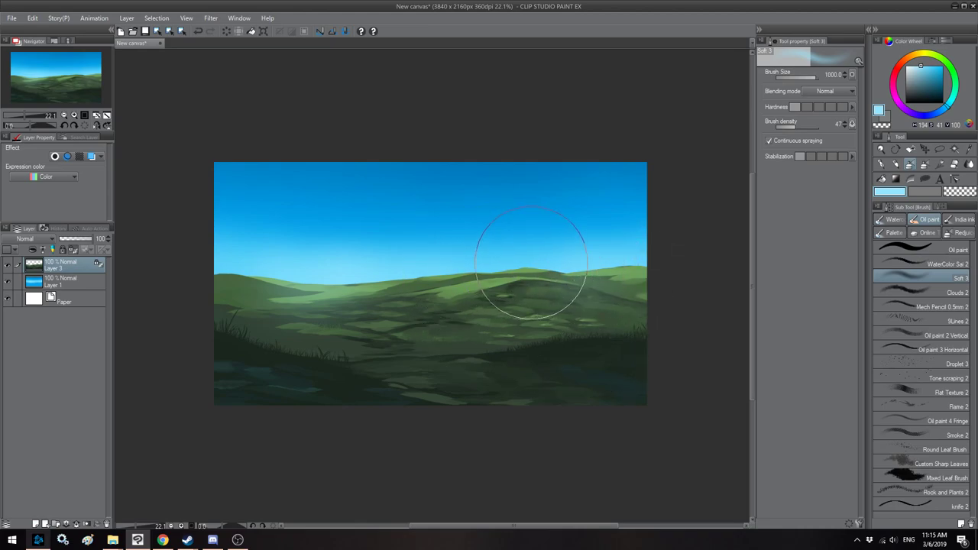
{"action": "key", "text": "bracketleft"}
{"action": "key", "text": "bracketleft"}
{"action": "key", "text": "bracketleft"}
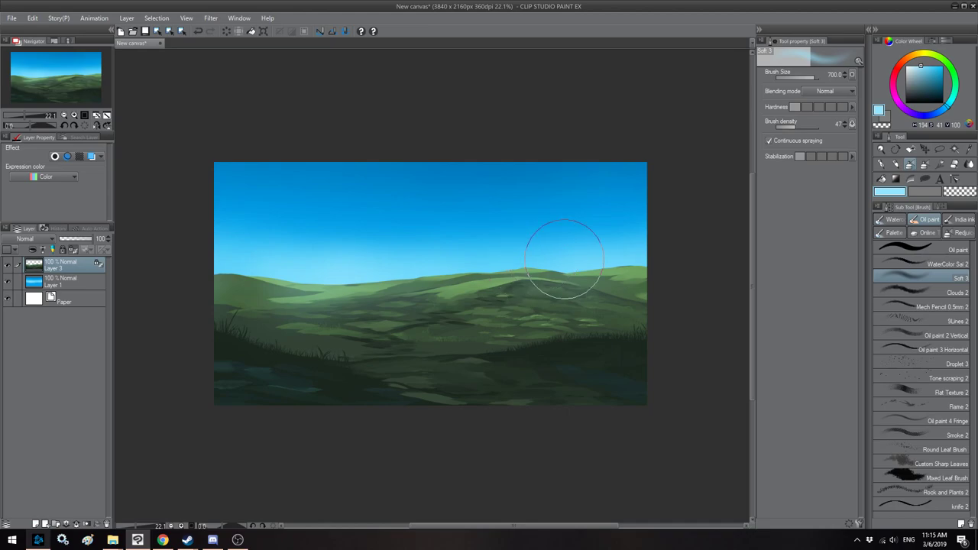
Step: Repaint hazy patches of the distant hills with knife1, using greens sampled from the slopes and reducing the brush to size 80
{"action": "left_click", "coordinate": [890, 232]}
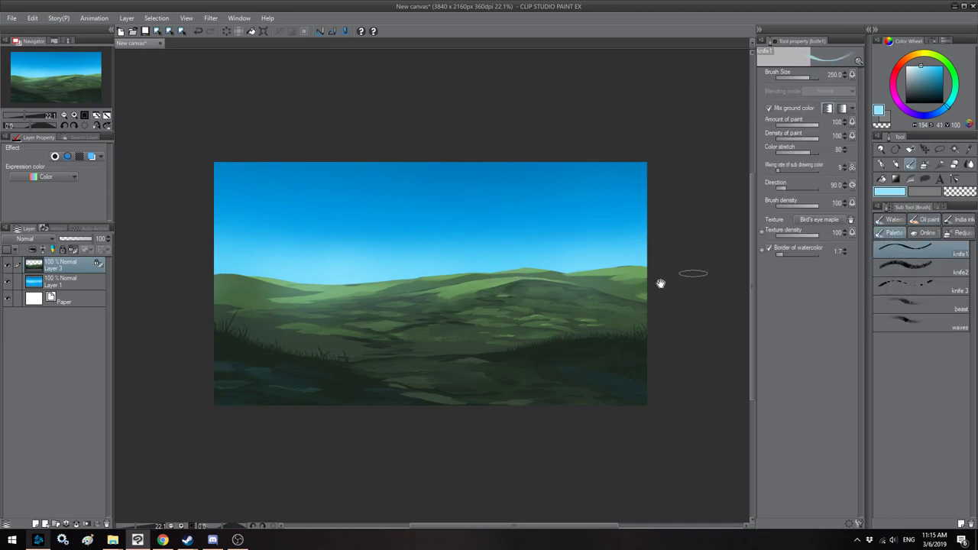
{"action": "left_click_drag", "start_coordinate": [386, 286], "coordinate": [445, 271]}
{"action": "left_click", "coordinate": [468, 269], "text": "alt"}
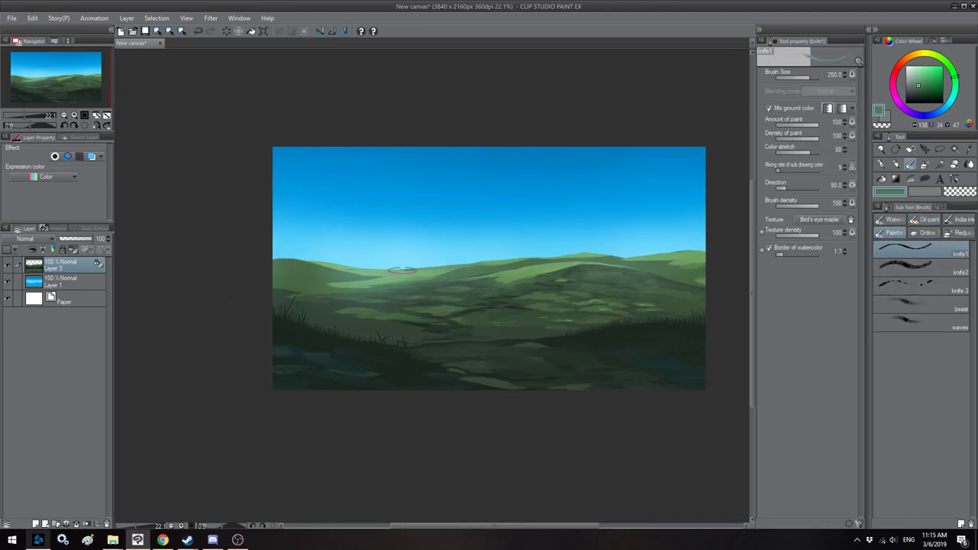
{"action": "left_click", "coordinate": [306, 262], "text": "alt"}
{"action": "left_click", "coordinate": [305, 262], "text": "alt"}
{"action": "key", "text": "["}
{"action": "key", "text": "["}
{"action": "left_click_drag", "start_coordinate": [325, 273], "coordinate": [335, 274]}
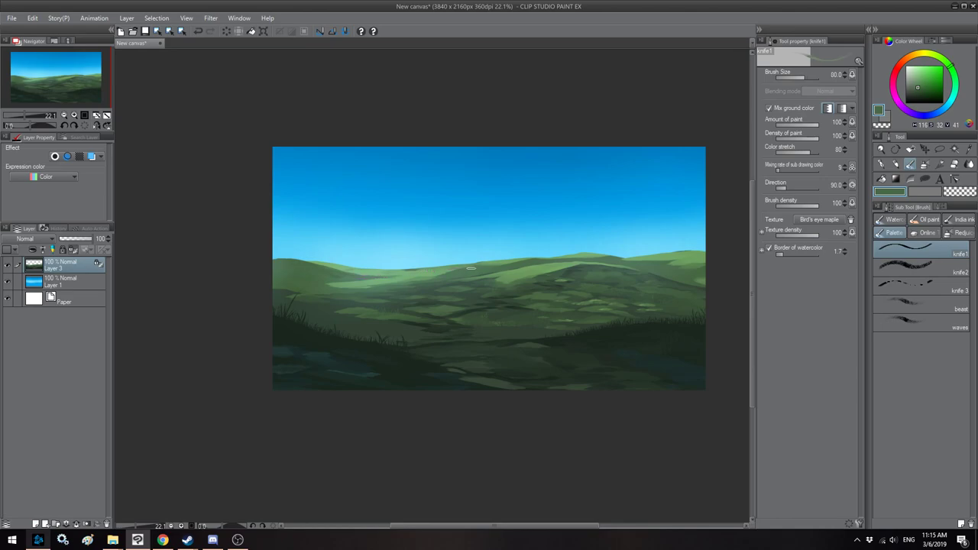
Step: Rework the midground ridge with knife1 at sizes 120 to 170, using sampled dark green and light green (H 109, S 39, V 65)
{"action": "left_click", "coordinate": [575, 267], "text": "alt"}
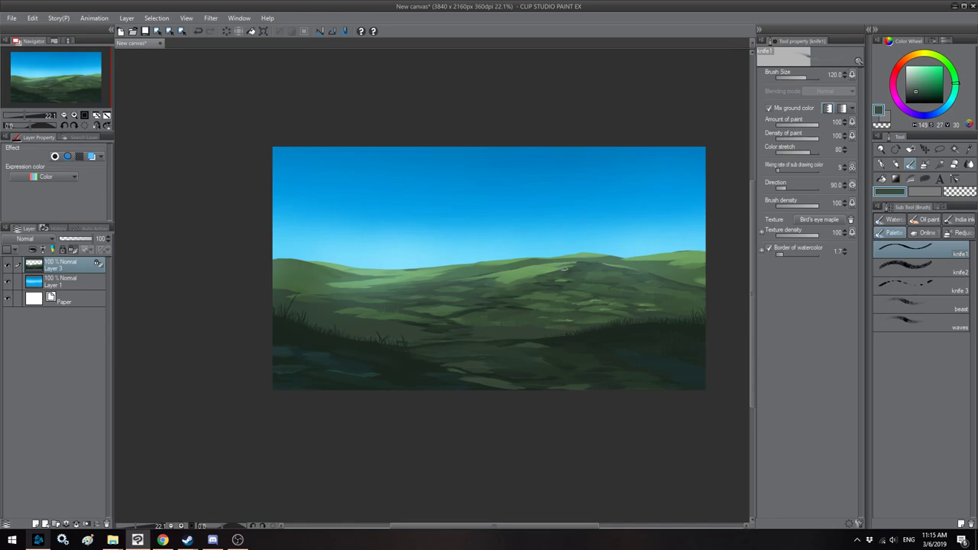
{"action": "mouse_move", "coordinate": [682, 277]}
{"action": "left_mouse_down"}
{"action": "mouse_move", "coordinate": [577, 256]}
{"action": "mouse_move", "coordinate": [590, 260]}
{"action": "left_mouse_up"}
{"action": "left_click", "coordinate": [613, 245], "text": "alt"}
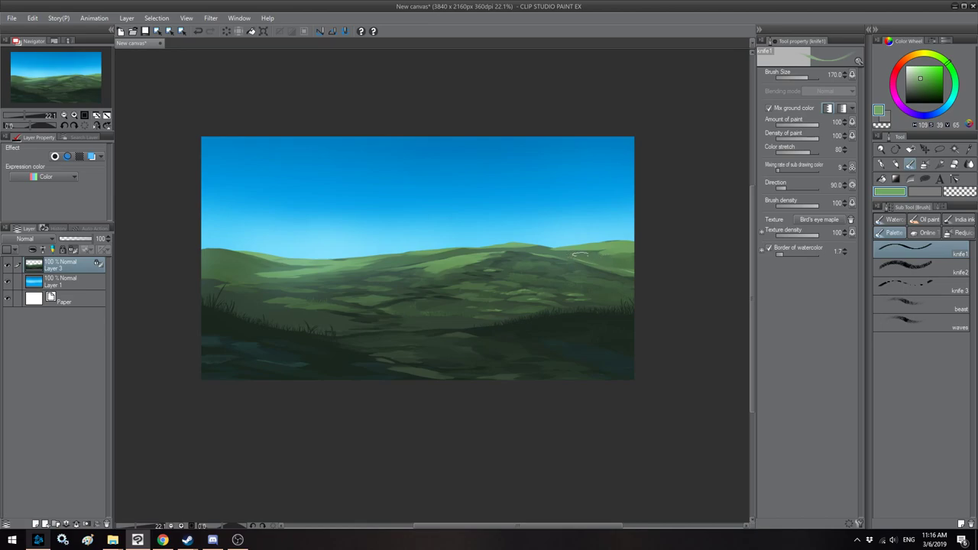
{"action": "key", "text": "h"}
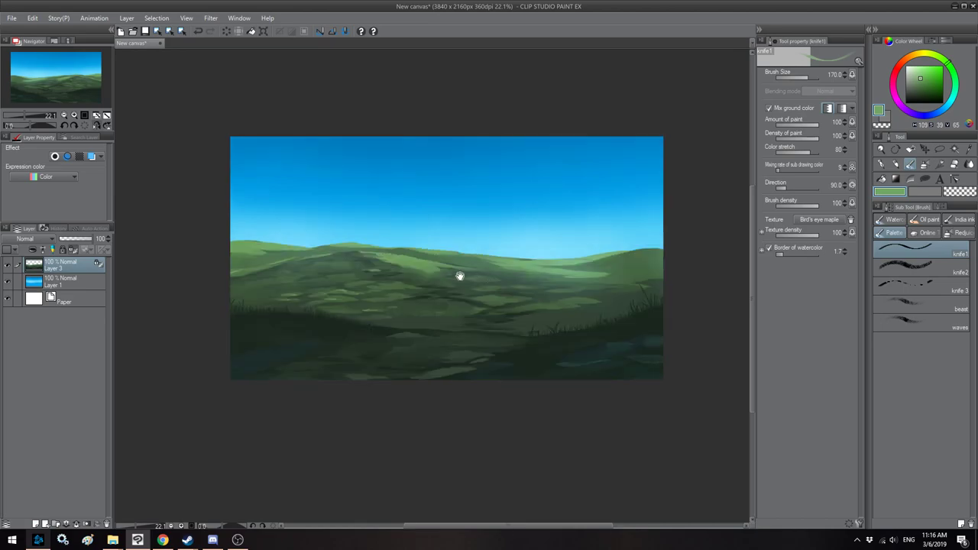
{"action": "left_click_drag", "start_coordinate": [474, 276], "coordinate": [490, 277]}
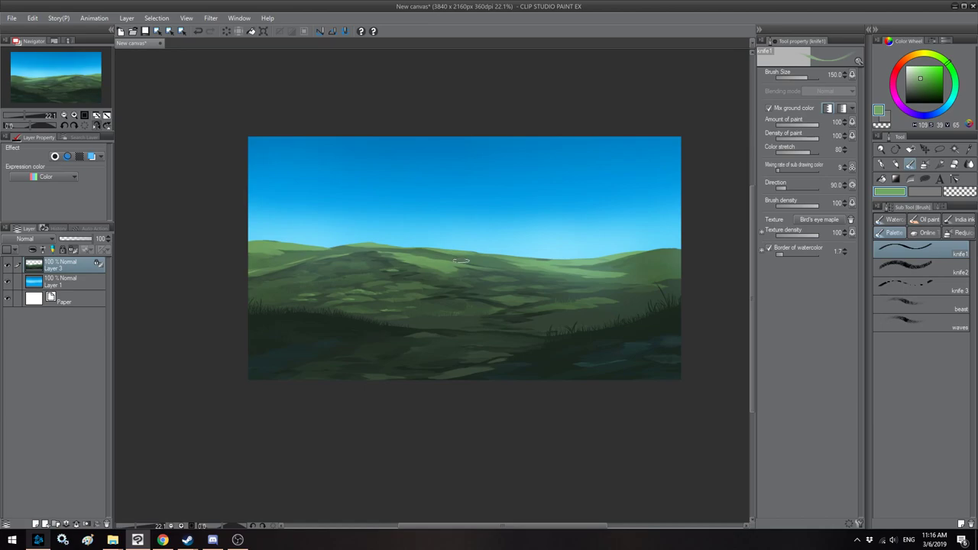
Step: Touch up the midground hill's sunlit patches with knife1 in a green sampled from the slope
{"action": "left_click", "coordinate": [440, 259], "text": "alt"}
{"action": "key", "text": "["}
{"action": "key", "text": "h"}
{"action": "left_click_drag", "start_coordinate": [495, 270], "coordinate": [515, 263]}
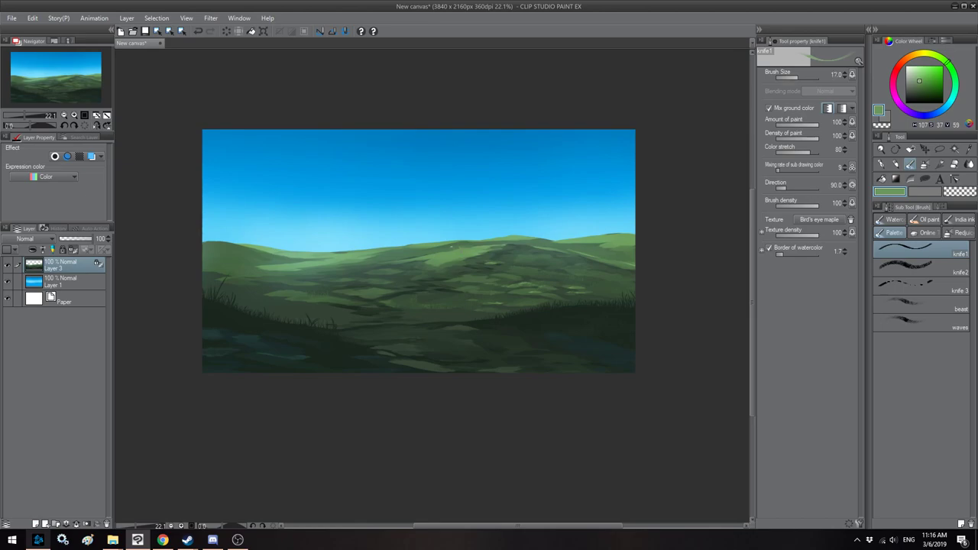
{"action": "key", "text": "h"}
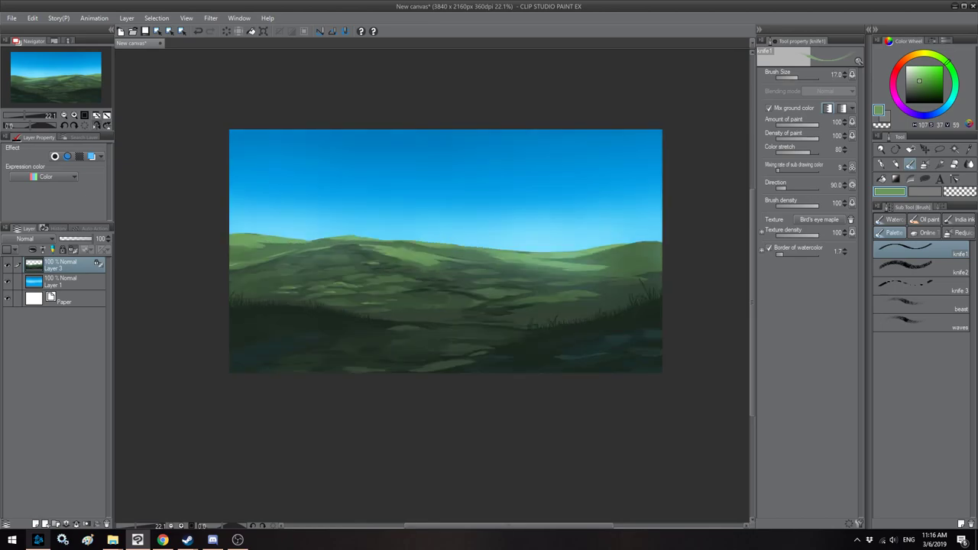
{"action": "left_click_drag", "start_coordinate": [480, 284], "coordinate": [499, 282]}
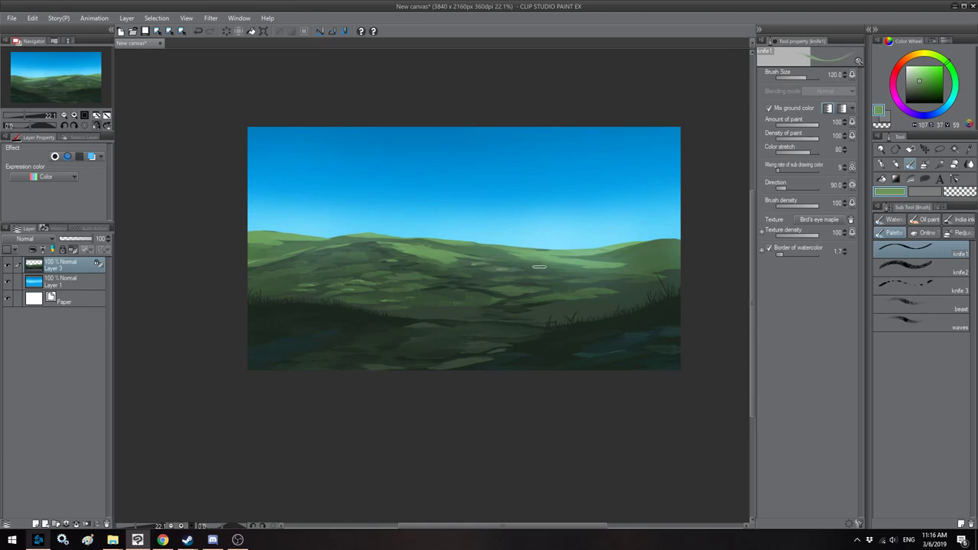
Step: Darken the slope below the distant hills with knife1 at sizes 150 to 250, using sampled dark greens including H 136, S 28, V 27
{"action": "left_click", "coordinate": [532, 269], "text": "alt"}
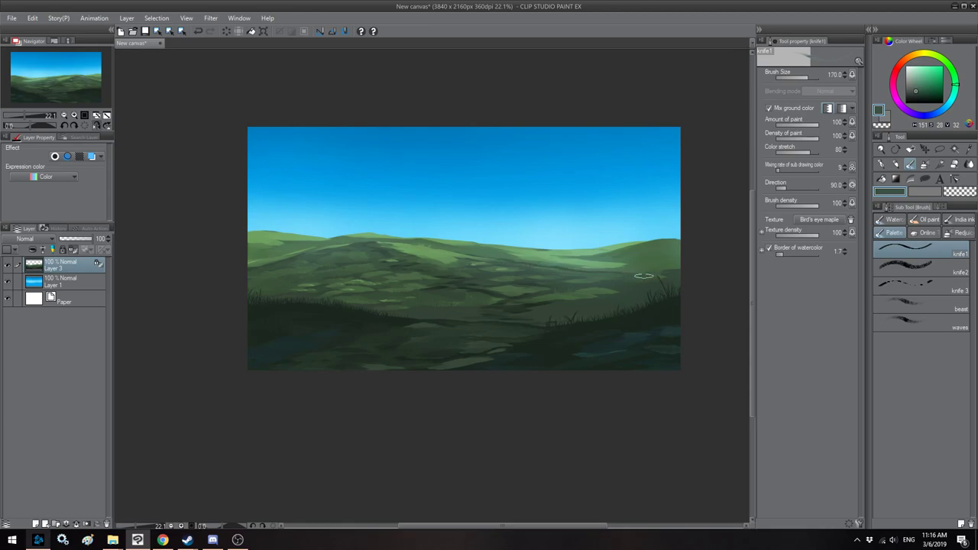
{"action": "left_click", "coordinate": [638, 292], "text": "alt"}
{"action": "key", "text": "bracketright"}
{"action": "left_click_drag", "start_coordinate": [607, 277], "coordinate": [546, 269]}
{"action": "key", "text": "h"}
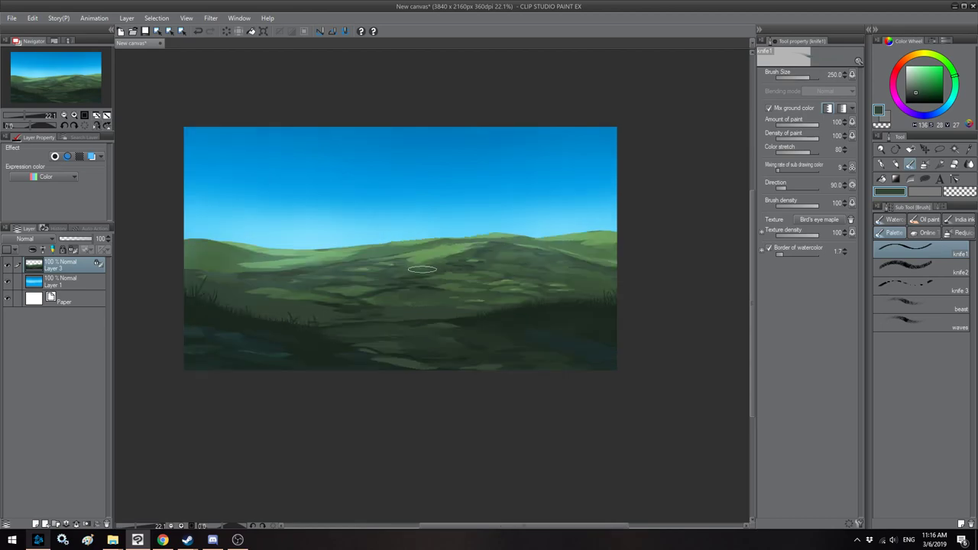
{"action": "key", "text": "bracketleft"}
{"action": "key", "text": "bracketleft"}
{"action": "scroll", "coordinate": [383, 267], "scroll_direction": "left", "scroll_amount": 1}
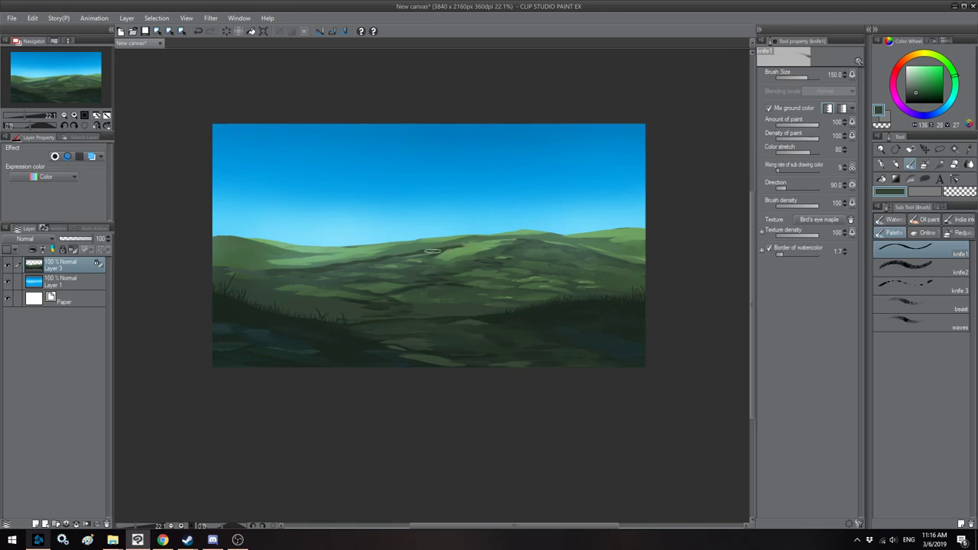
Step: Deepen the shadow beneath the midground ridge line with the same dark green, using knife1 at sizes 170 to 250
{"action": "key", "text": "h"}
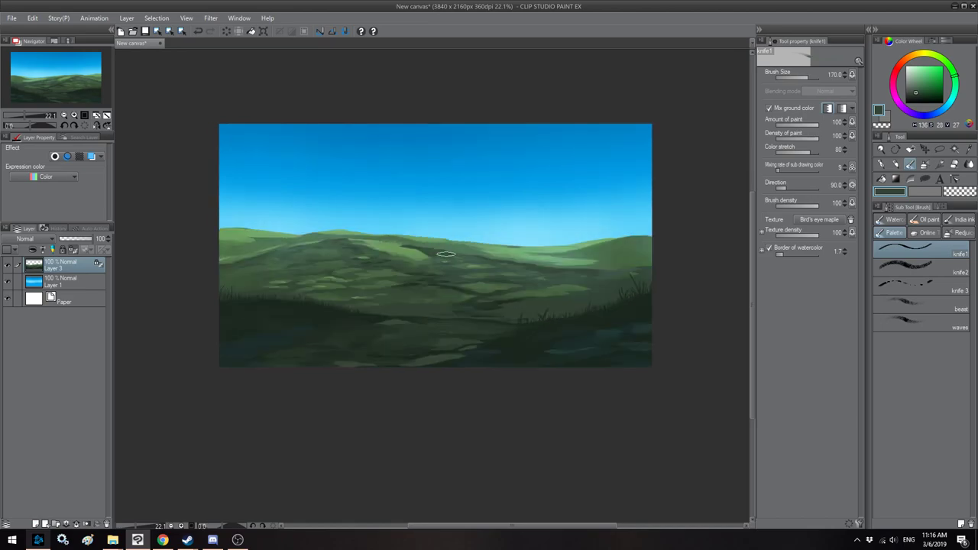
{"action": "left_click_drag", "start_coordinate": [480, 260], "coordinate": [467, 257]}
{"action": "key", "text": "bracketright"}
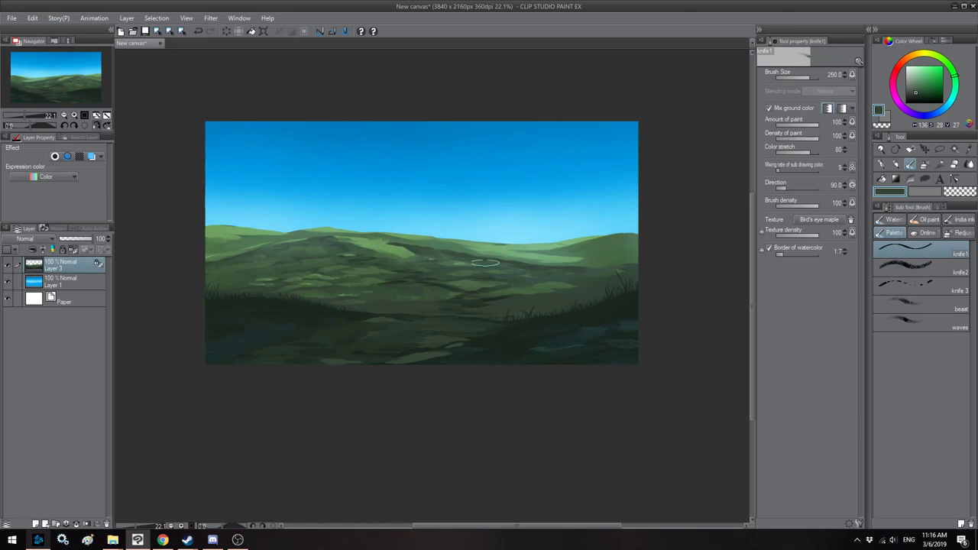
{"action": "key", "text": "bracketright"}
{"action": "left_click_drag", "start_coordinate": [498, 250], "coordinate": [522, 251]}
Step: Repaint light patches along the midground ridge with knife1, using sampled light green (H 109, S 38, V 60) and reducing the brush to size 150
{"action": "left_click", "coordinate": [522, 250], "text": "alt"}
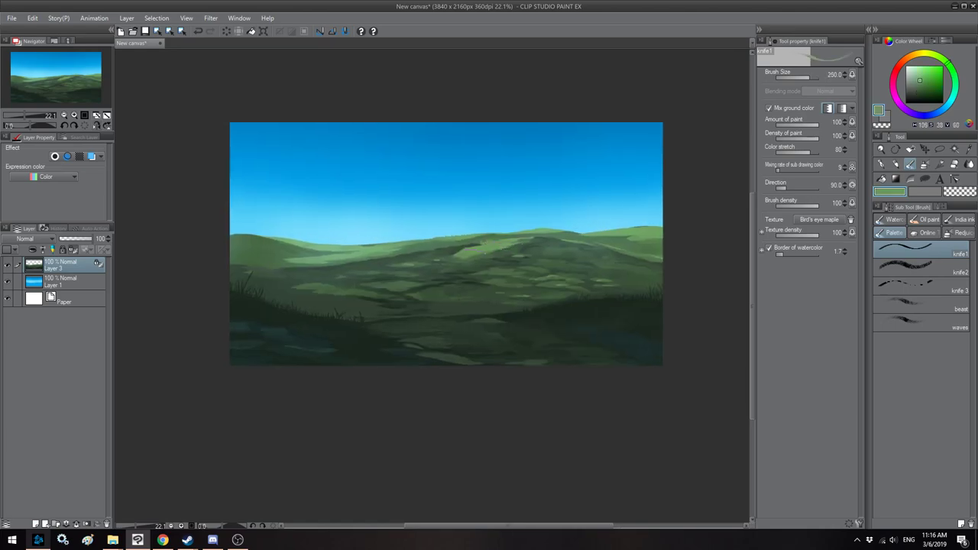
{"action": "key", "text": "bracketright"}
{"action": "key", "text": "bracketleft"}
{"action": "key", "text": "bracketleft"}
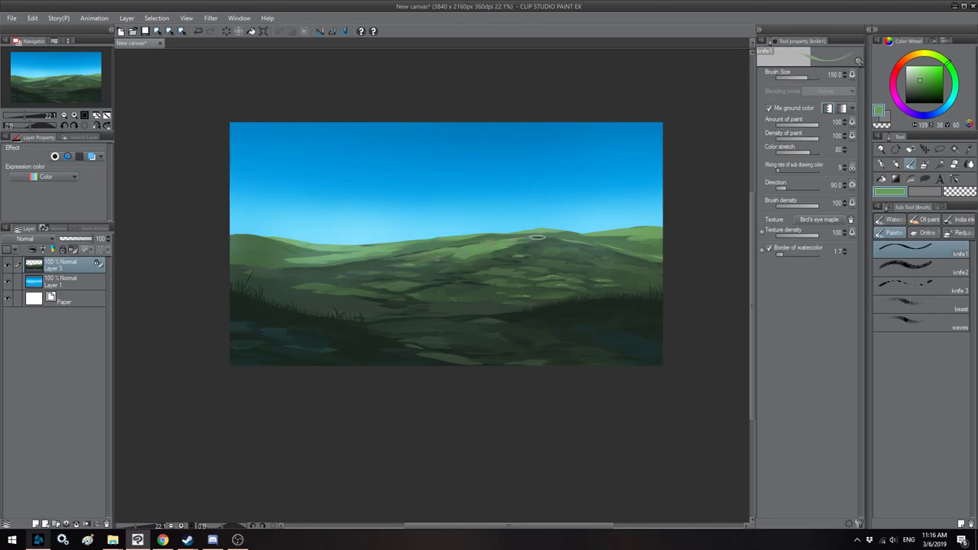
Step: Rework the far hills with knife1 at sizes 200 to 250, using sampled greens including H 134, S 31 and H 118, S 32, V 42
{"action": "left_click", "coordinate": [567, 230], "text": "alt"}
{"action": "key", "text": "bracketright"}
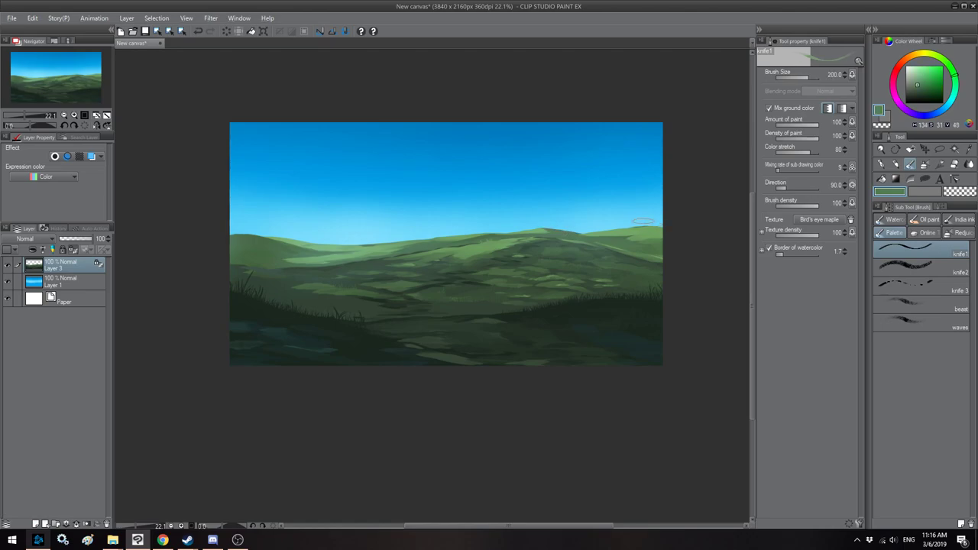
{"action": "left_click_drag", "start_coordinate": [428, 244], "coordinate": [520, 250]}
{"action": "left_click", "coordinate": [384, 243], "text": "alt"}
{"action": "key", "text": "bracketright"}
{"action": "left_click", "coordinate": [359, 251], "text": "alt"}
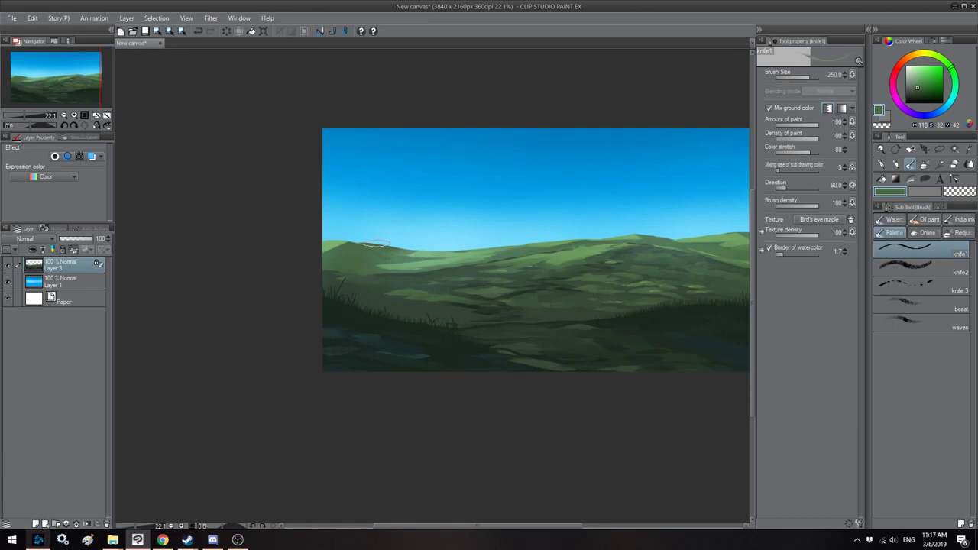
{"action": "left_click", "coordinate": [331, 243], "text": "alt"}
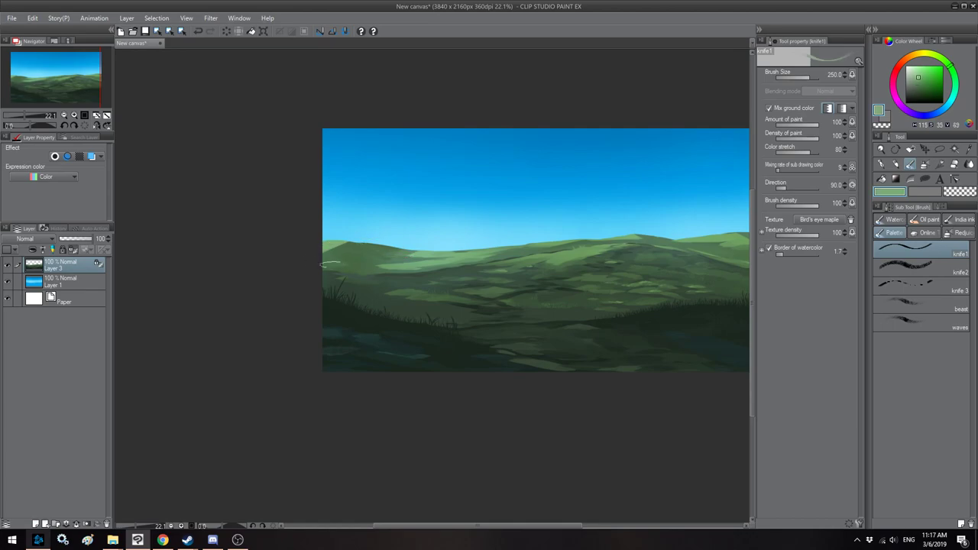
{"action": "left_click_drag", "start_coordinate": [470, 253], "coordinate": [442, 246]}
Step: Paint a broad sunlit face down the midground hill with knife1 in sampled green (H 108, S 39, V 60), enlarging the brush past size 500
{"action": "left_click", "coordinate": [550, 253], "text": "alt"}
{"action": "key", "text": "bracketleft"}
{"action": "mouse_move", "coordinate": [596, 238]}
{"action": "left_mouse_down"}
{"action": "mouse_move", "coordinate": [571, 252]}
{"action": "mouse_move", "coordinate": [588, 248]}
{"action": "mouse_move", "coordinate": [506, 262]}
{"action": "left_mouse_up"}
{"action": "key", "text": "bracketright"}
{"action": "key", "text": "bracketright"}
{"action": "key", "text": "bracketright"}
{"action": "key", "text": "bracketright"}
{"action": "key", "text": "bracketright"}
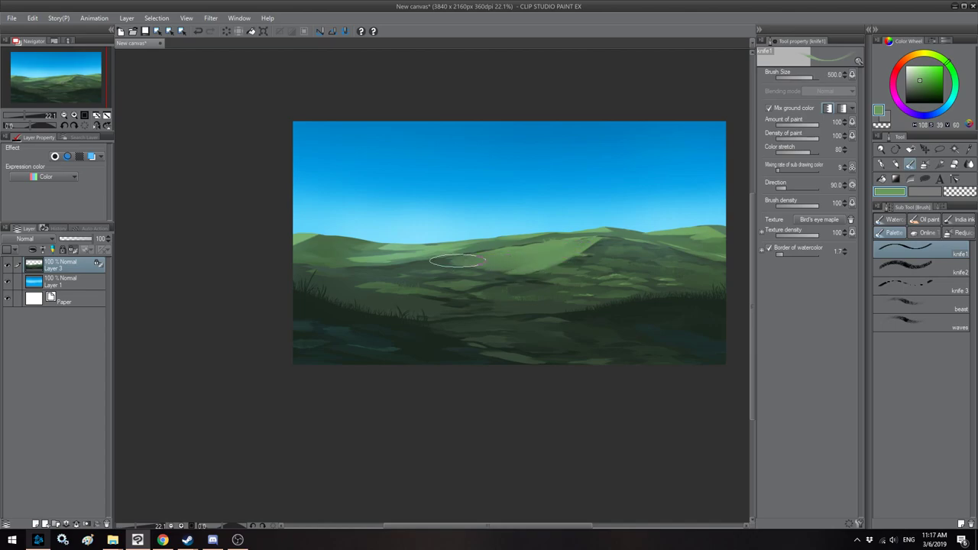
{"action": "key", "text": "bracketright"}
{"action": "key", "text": "bracketright"}
{"action": "left_click_drag", "start_coordinate": [551, 277], "coordinate": [545, 287]}
Step: Fill in and smooth the sunlit face toward the hill's base with knife1 at sizes 250 to 500
{"action": "key", "text": "bracketleft"}
{"action": "key", "text": "bracketleft"}
{"action": "key", "text": "bracketleft"}
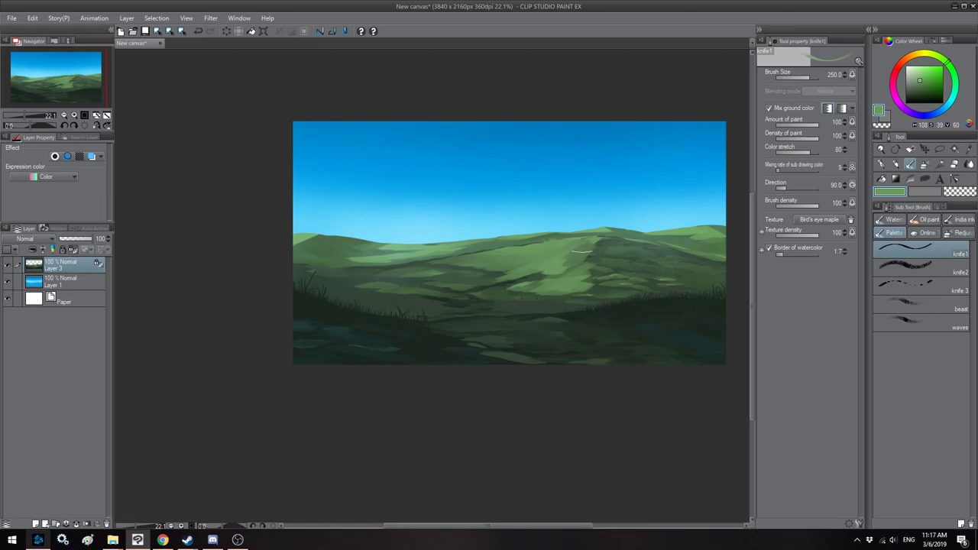
{"action": "key", "text": "bracketright"}
{"action": "key", "text": "bracketright"}
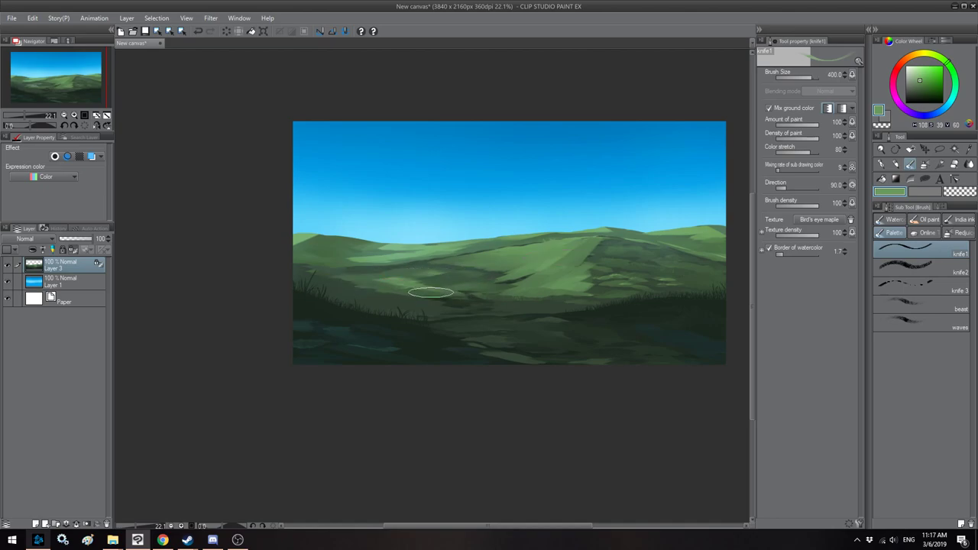
{"action": "mouse_move", "coordinate": [447, 290]}
{"action": "left_mouse_down"}
{"action": "mouse_move", "coordinate": [498, 290]}
{"action": "mouse_move", "coordinate": [451, 288]}
{"action": "left_mouse_up"}
{"action": "key", "text": "]"}
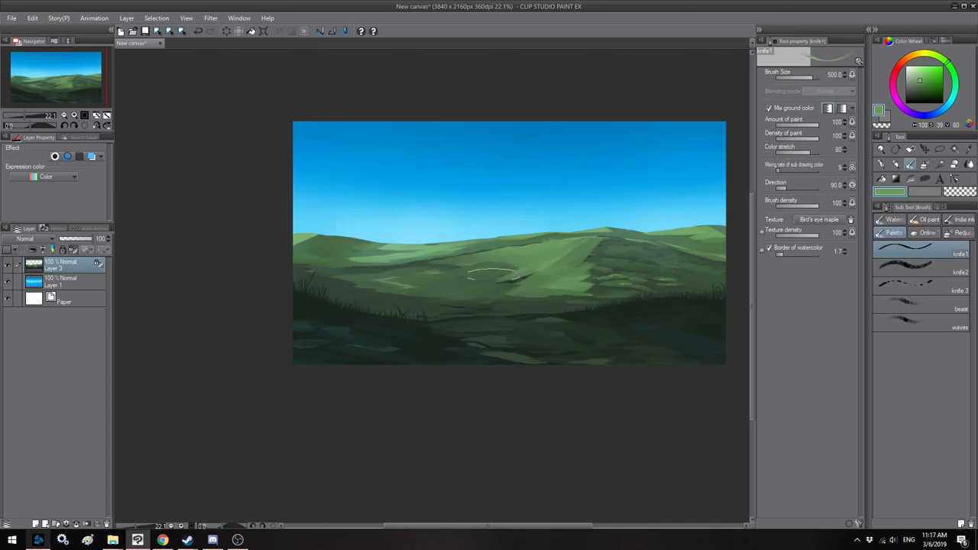
Step: Extend the sunlit green across the valley with ragged-edged knife1 strokes at sizes 170 to 250
{"action": "key", "text": "["}
{"action": "key", "text": "["}
{"action": "key", "text": "["}
{"action": "key", "text": "["}
{"action": "key", "text": "["}
{"action": "key", "text": "["}
{"action": "mouse_move", "coordinate": [522, 284]}
{"action": "left_mouse_down"}
{"action": "mouse_move", "coordinate": [501, 280]}
{"action": "mouse_move", "coordinate": [506, 269]}
{"action": "mouse_move", "coordinate": [419, 278]}
{"action": "left_mouse_up"}
{"action": "key", "text": "]"}
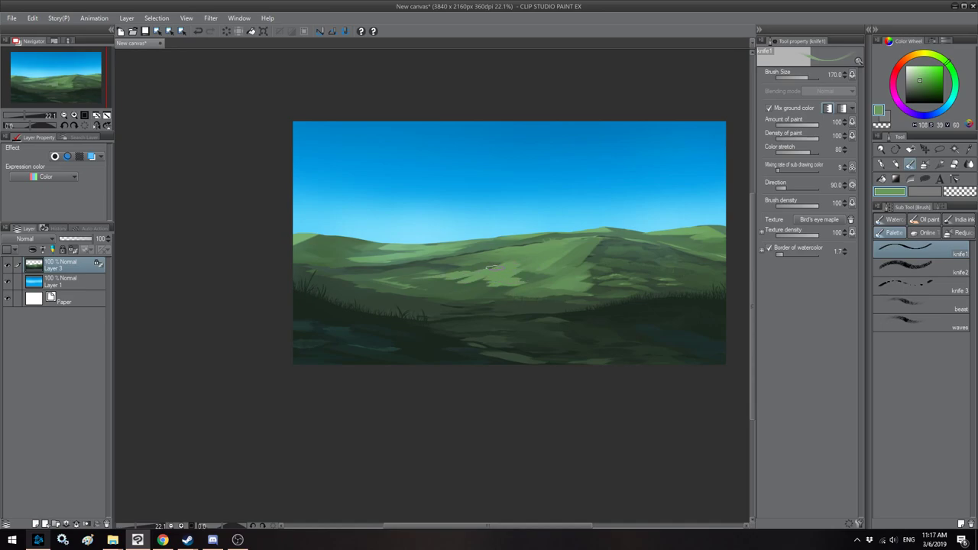
{"action": "left_click_drag", "start_coordinate": [502, 266], "coordinate": [436, 268]}
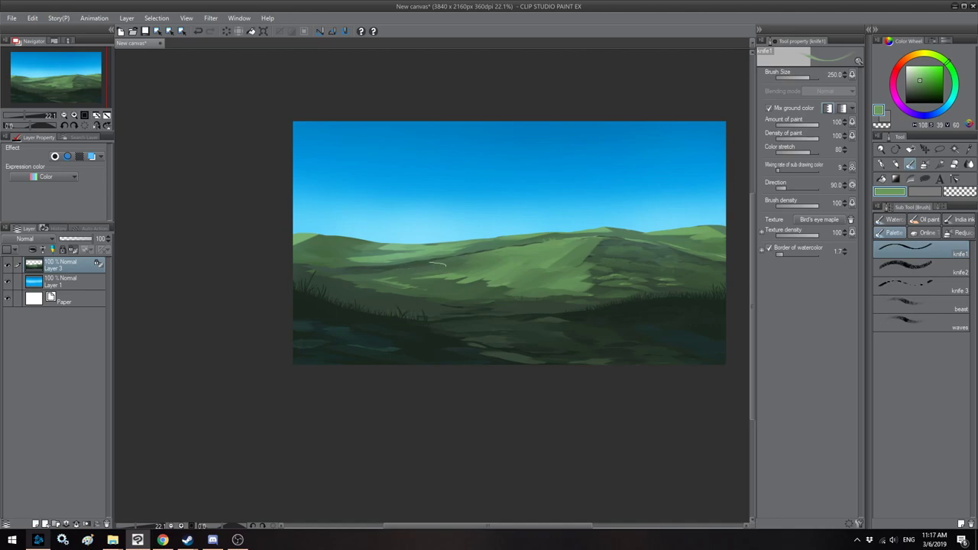
{"action": "key", "text": "h"}
{"action": "left_click_drag", "start_coordinate": [446, 279], "coordinate": [479, 250]}
Step: Dab sampled sky blue onto the midground hill's shaded side and mix it with the sampled dark green using knife1 at sizes 120 to 150
{"action": "left_click", "coordinate": [533, 269], "text": "alt"}
{"action": "key", "text": "h"}
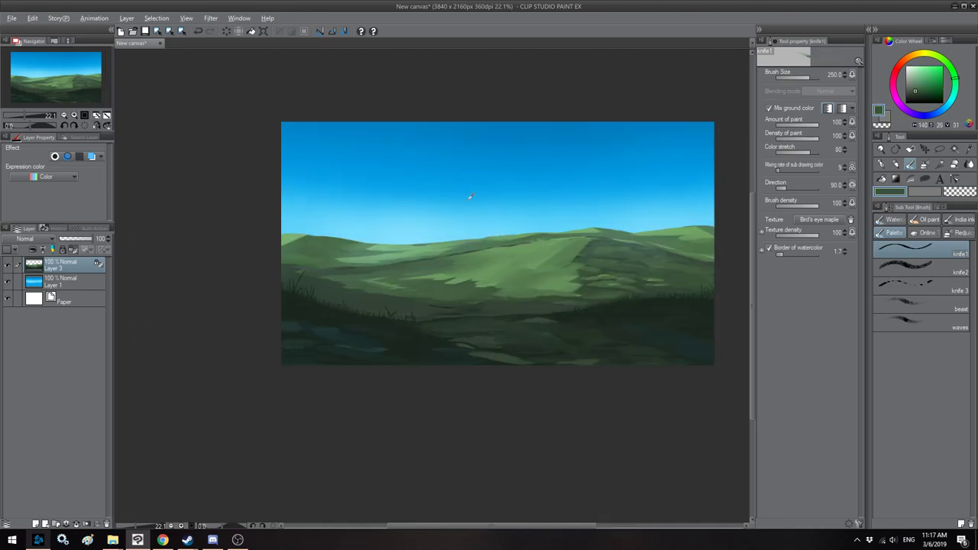
{"action": "left_click", "coordinate": [471, 198], "text": "alt"}
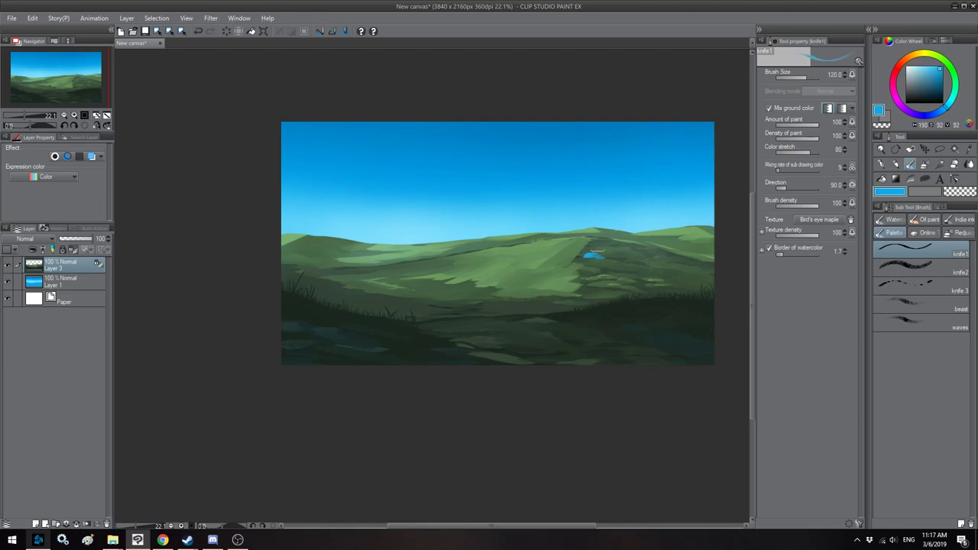
{"action": "left_click", "coordinate": [594, 247], "text": "alt"}
{"action": "left_click", "coordinate": [593, 253], "text": "alt"}
{"action": "key", "text": "bracketright"}
{"action": "left_click", "coordinate": [604, 256], "text": "alt"}
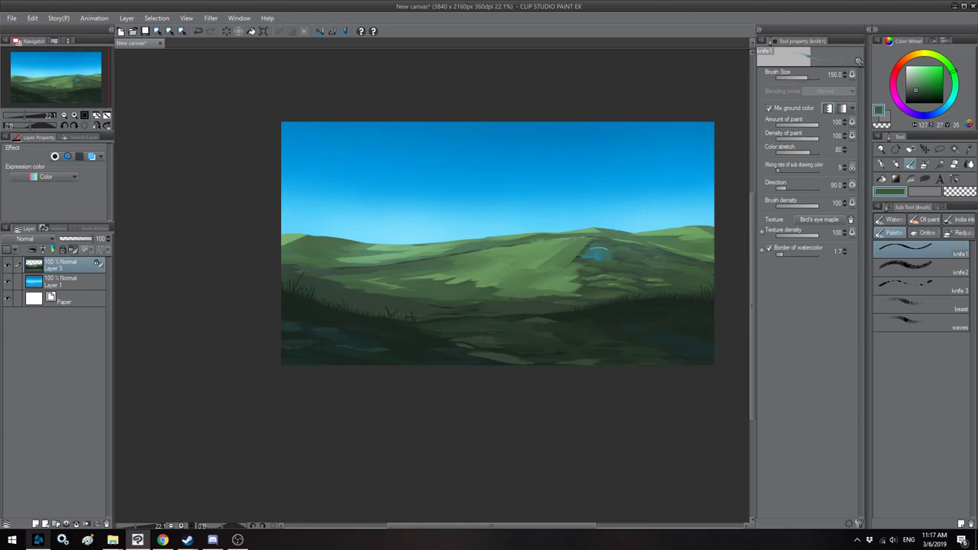
{"action": "left_click_drag", "start_coordinate": [600, 260], "coordinate": [602, 248]}
{"action": "left_click", "coordinate": [588, 253], "text": "alt"}
Step: Cover the midground hill's shaded side with the mixed blue-green (H 161, S 38, V 39), enlarging knife1 from size 150
{"action": "key", "text": "h"}
{"action": "left_click_drag", "start_coordinate": [303, 289], "coordinate": [445, 270]}
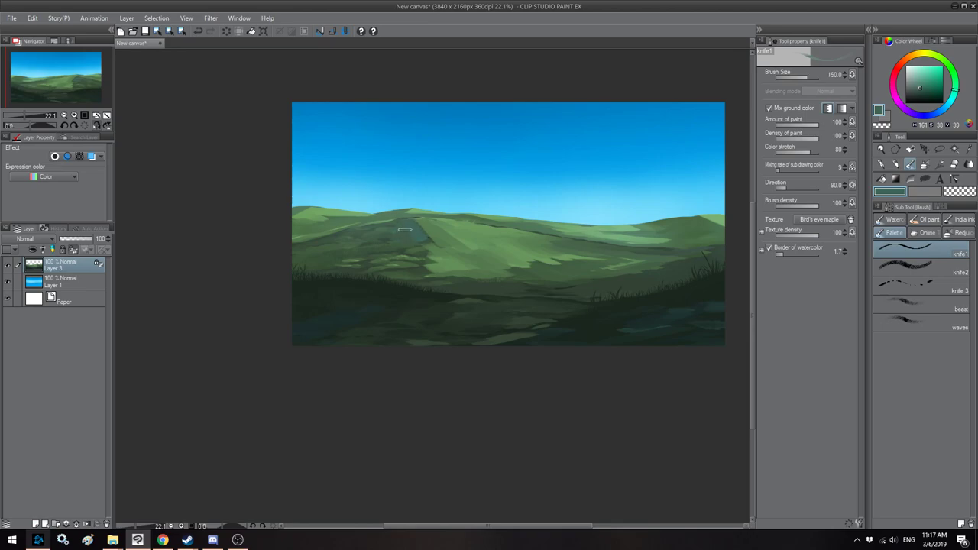
{"action": "mouse_move", "coordinate": [415, 247]}
{"action": "left_mouse_down"}
{"action": "mouse_move", "coordinate": [384, 253]}
{"action": "mouse_move", "coordinate": [394, 235]}
{"action": "mouse_move", "coordinate": [376, 231]}
{"action": "mouse_move", "coordinate": [396, 229]}
{"action": "mouse_move", "coordinate": [370, 239]}
{"action": "mouse_move", "coordinate": [389, 222]}
{"action": "mouse_move", "coordinate": [284, 239]}
{"action": "mouse_move", "coordinate": [330, 238]}
{"action": "mouse_move", "coordinate": [267, 234]}
{"action": "left_mouse_up"}
{"action": "key", "text": "bracketright"}
{"action": "key", "text": "bracketright"}
{"action": "key", "text": "bracketright"}
{"action": "key", "text": "bracketright"}
{"action": "key", "text": "bracketright"}
{"action": "left_click_drag", "start_coordinate": [349, 234], "coordinate": [322, 250]}
{"action": "key", "text": "bracketright"}
{"action": "key", "text": "bracketright"}
{"action": "key", "text": "bracketleft"}
{"action": "key", "text": "bracketleft"}
{"action": "key", "text": "bracketleft"}
{"action": "mouse_move", "coordinate": [391, 268]}
{"action": "left_mouse_down"}
{"action": "mouse_move", "coordinate": [415, 253]}
{"action": "mouse_move", "coordinate": [399, 270]}
{"action": "mouse_move", "coordinate": [391, 260]}
{"action": "mouse_move", "coordinate": [328, 261]}
{"action": "left_mouse_up"}
{"action": "key", "text": "bracketleft"}
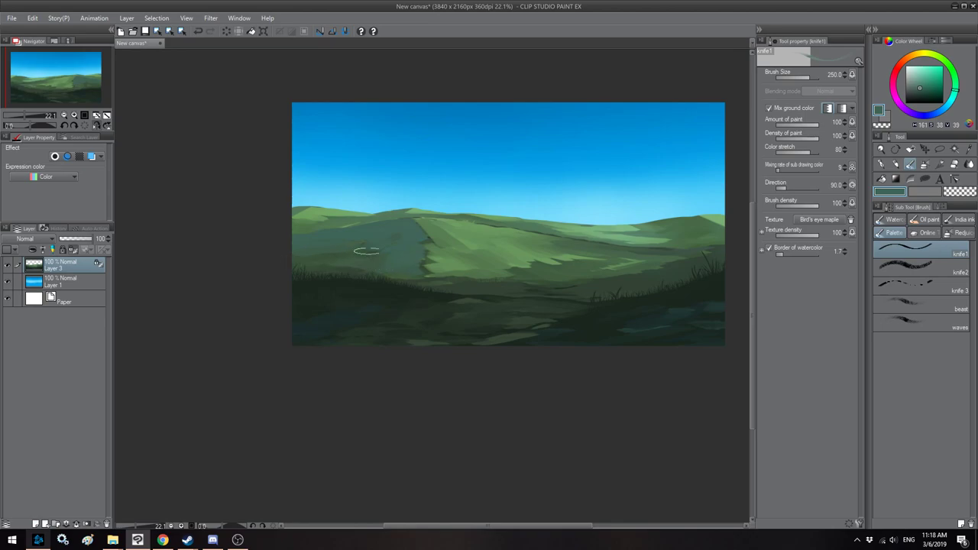
Step: Vary the blue-green shadow with darker sampled tones such as H 134, S 28, V 29 and H 145, S 29, V 33, using knife1 at sizes 170 to 300
{"action": "left_click", "coordinate": [350, 248], "text": "alt"}
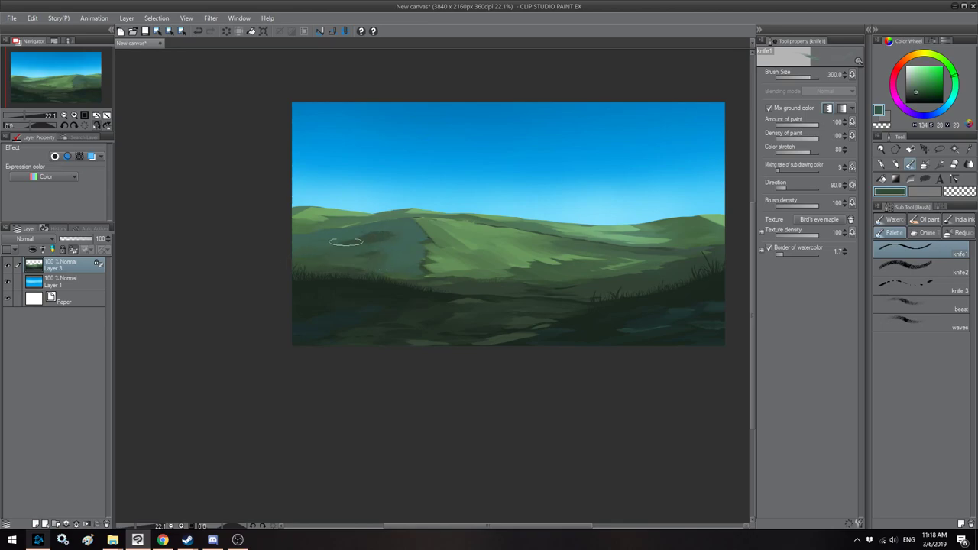
{"action": "left_click_drag", "start_coordinate": [393, 278], "coordinate": [414, 276]}
{"action": "key", "text": "bracketleft"}
{"action": "left_click", "coordinate": [405, 244], "text": "alt"}
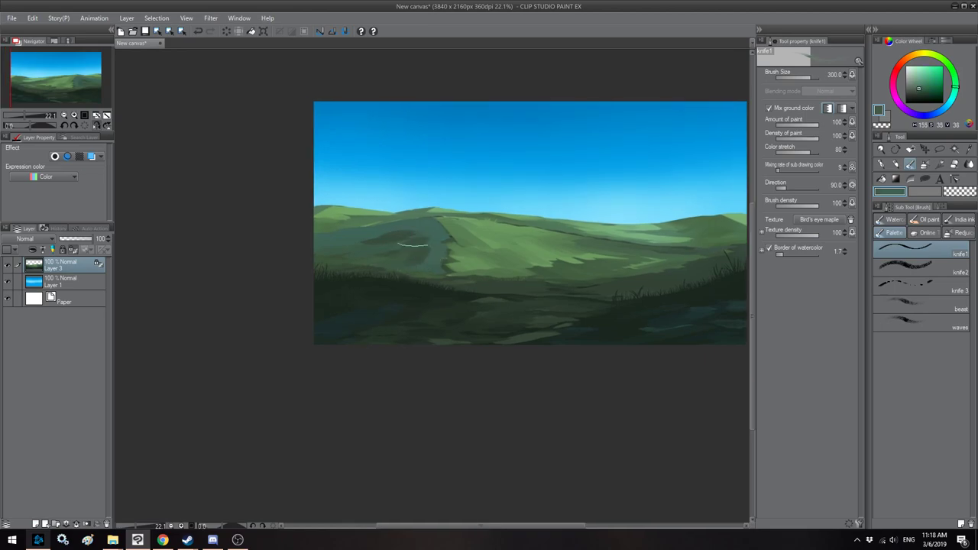
{"action": "key", "text": "bracketright"}
{"action": "key", "text": "bracketleft"}
{"action": "key", "text": "bracketleft"}
{"action": "left_click", "coordinate": [348, 224], "text": "alt"}
{"action": "key", "text": "bracketright"}
{"action": "left_click", "coordinate": [413, 251], "text": "alt"}
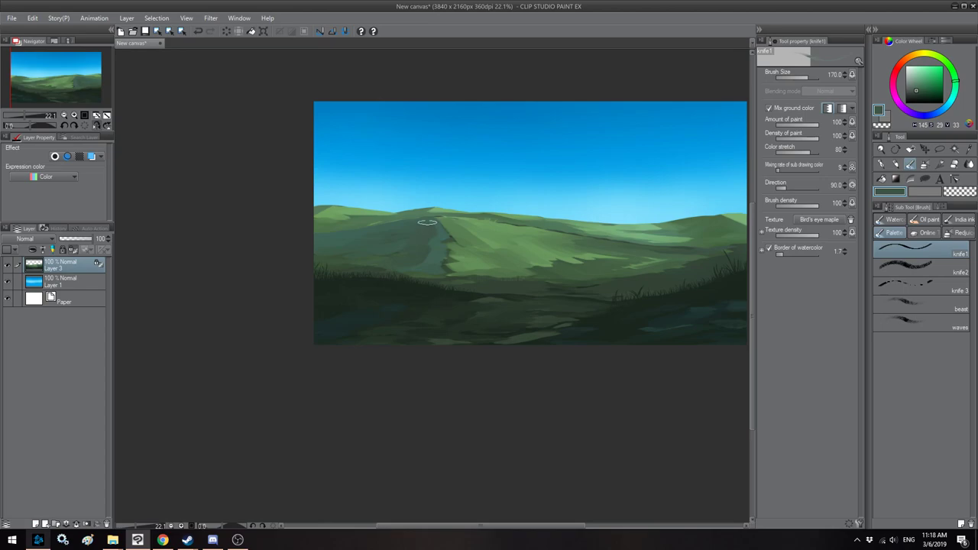
Step: Broaden the shadow over the hill's lower shaded slope with sampled blue-green (H 158, S 35, V 39) using knife1 at size 400
{"action": "key", "text": "bracketright"}
{"action": "key", "text": "bracketright"}
{"action": "key", "text": "bracketright"}
{"action": "key", "text": "bracketright"}
{"action": "key", "text": "bracketright"}
{"action": "key", "text": "h"}
{"action": "left_click_drag", "start_coordinate": [417, 258], "coordinate": [441, 260]}
{"action": "left_click", "coordinate": [455, 259], "text": "alt"}
{"action": "key", "text": "bracketleft"}
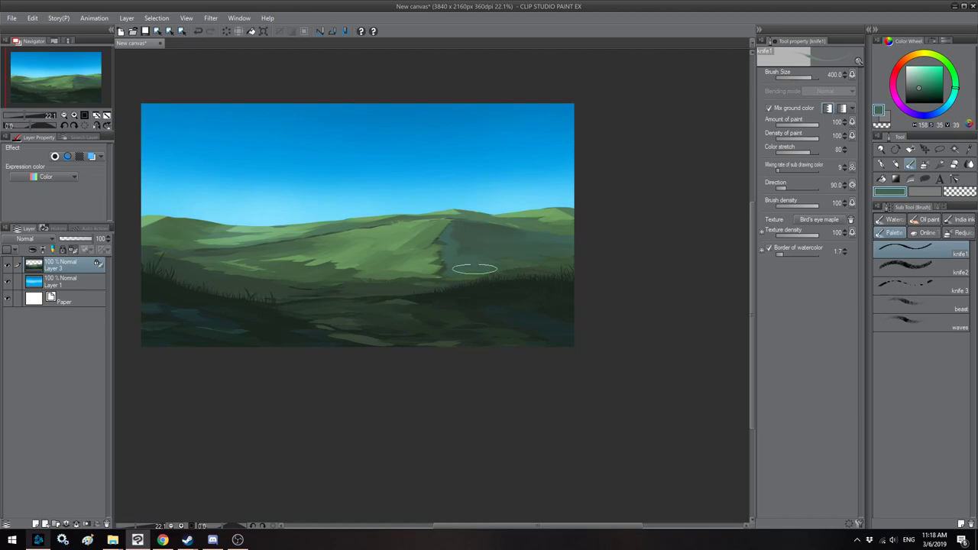
{"action": "key", "text": "h"}
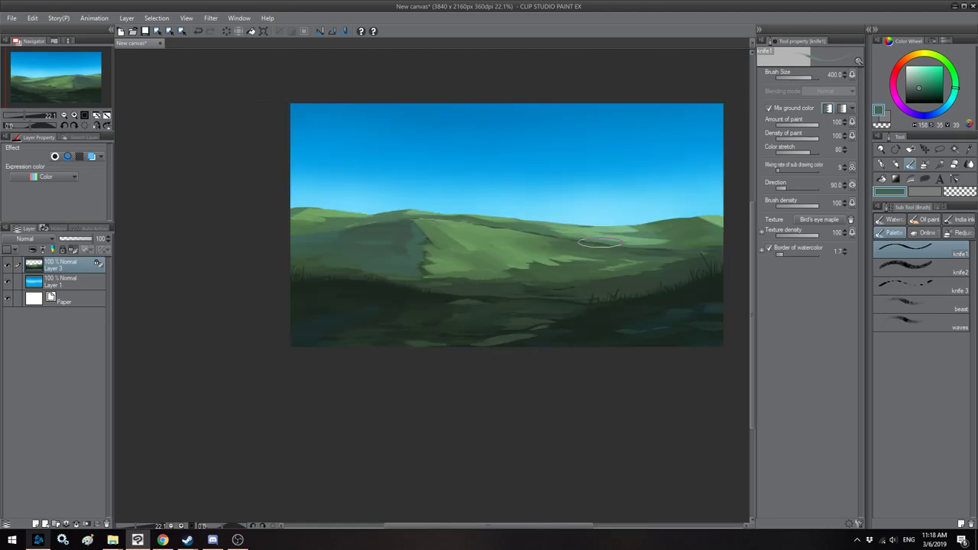
{"action": "left_click_drag", "start_coordinate": [392, 250], "coordinate": [402, 253]}
{"action": "left_click", "coordinate": [428, 253], "text": "alt"}
{"action": "left_click", "coordinate": [429, 253], "text": "alt"}
Step: Dab sampled sky blue onto the far peak's shaded side with a much smaller knife1, and blend in the sampled hill green at size 60
{"action": "left_click", "coordinate": [445, 208], "text": "alt"}
{"action": "key", "text": "["}
{"action": "scroll", "coordinate": [363, 229], "scroll_direction": "up", "scroll_amount": 3}
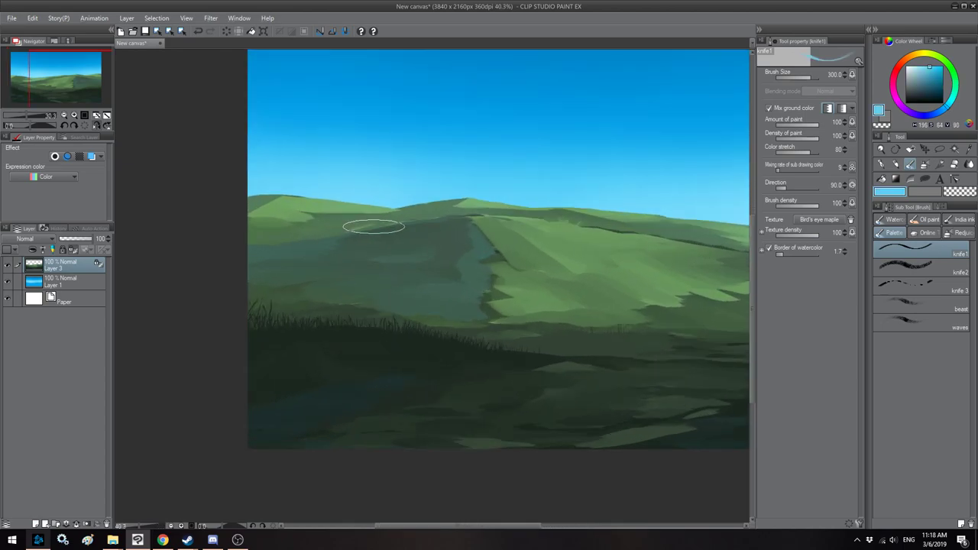
{"action": "scroll", "coordinate": [374, 224], "scroll_direction": "up", "scroll_amount": 4}
{"action": "key", "text": "bracketleft"}
{"action": "key", "text": "["}
{"action": "key", "text": "["}
{"action": "key", "text": "["}
{"action": "key", "text": "["}
{"action": "key", "text": "["}
{"action": "key", "text": "["}
{"action": "key", "text": "["}
{"action": "key", "text": "["}
{"action": "key", "text": "["}
{"action": "key", "text": "["}
{"action": "key", "text": "["}
{"action": "key", "text": "["}
{"action": "left_click_drag", "start_coordinate": [465, 201], "coordinate": [448, 205]}
{"action": "left_click", "coordinate": [452, 200], "text": "alt"}
{"action": "key", "text": "]"}
{"action": "key", "text": "]"}
{"action": "key", "text": "]"}
{"action": "key", "text": "]"}
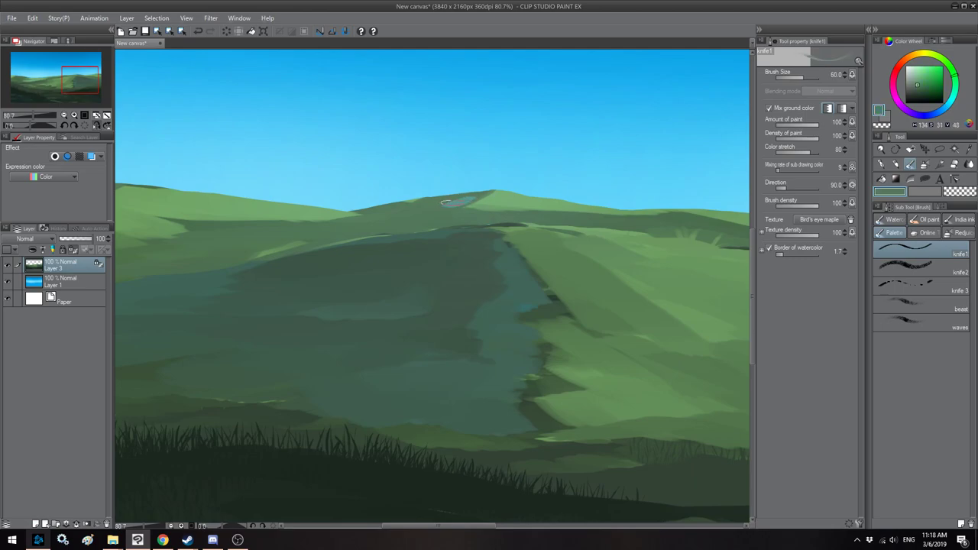
Step: Shade the far peak's slope with the mixed blue-green (H 167, S 39, V 56) using knife1 at sizes 60 to 120
{"action": "left_click", "coordinate": [468, 198], "text": "alt"}
{"action": "key", "text": "bracketleft"}
{"action": "key", "text": "bracketleft"}
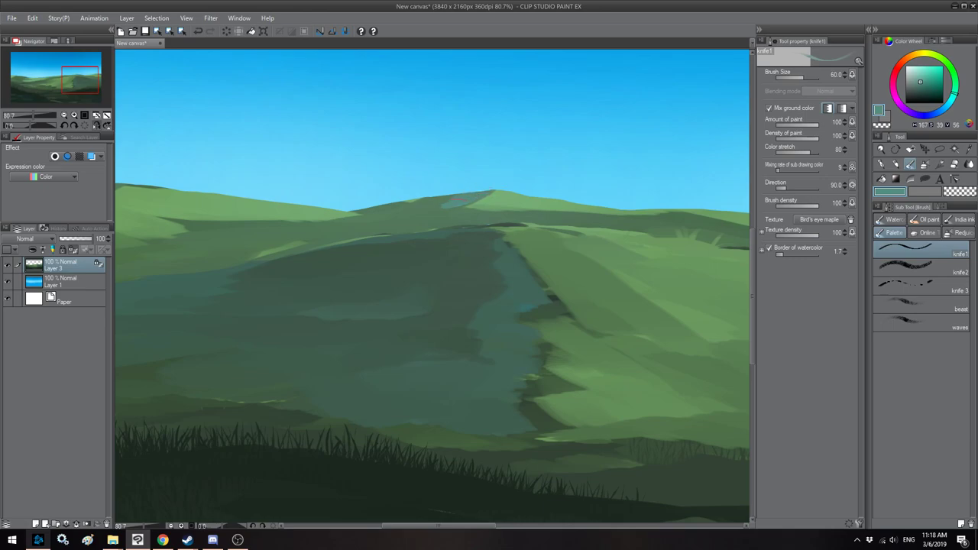
{"action": "key", "text": "bracketright"}
{"action": "key", "text": "bracketright"}
{"action": "mouse_move", "coordinate": [440, 202]}
{"action": "left_mouse_down"}
{"action": "mouse_move", "coordinate": [410, 213]}
{"action": "mouse_move", "coordinate": [417, 200]}
{"action": "mouse_move", "coordinate": [382, 206]}
{"action": "left_mouse_up"}
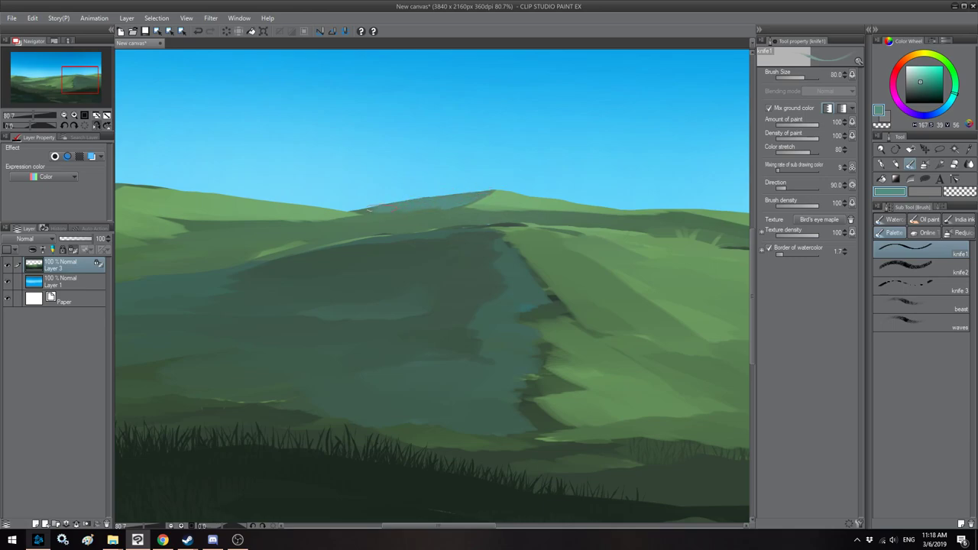
{"action": "key", "text": "bracketright"}
{"action": "key", "text": "bracketright"}
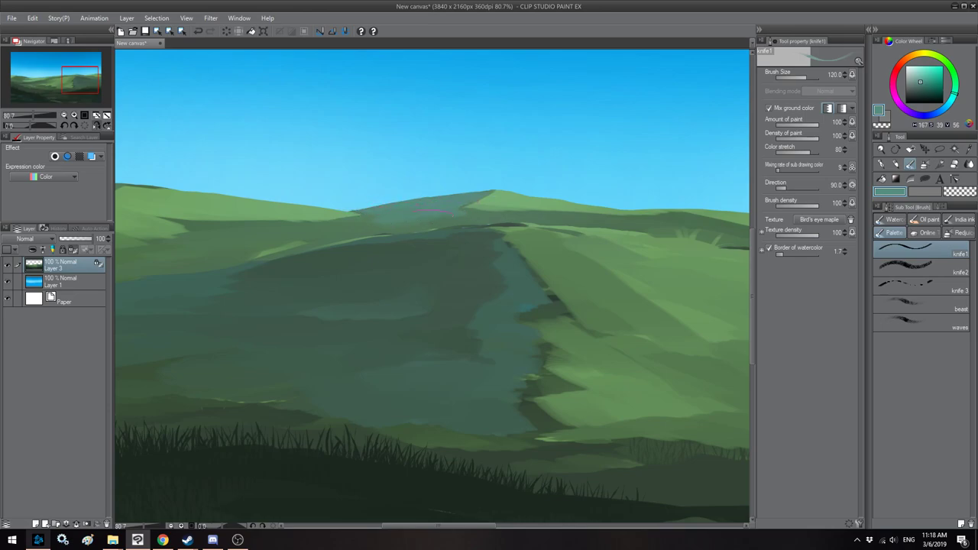
{"action": "left_click_drag", "start_coordinate": [362, 223], "coordinate": [457, 223]}
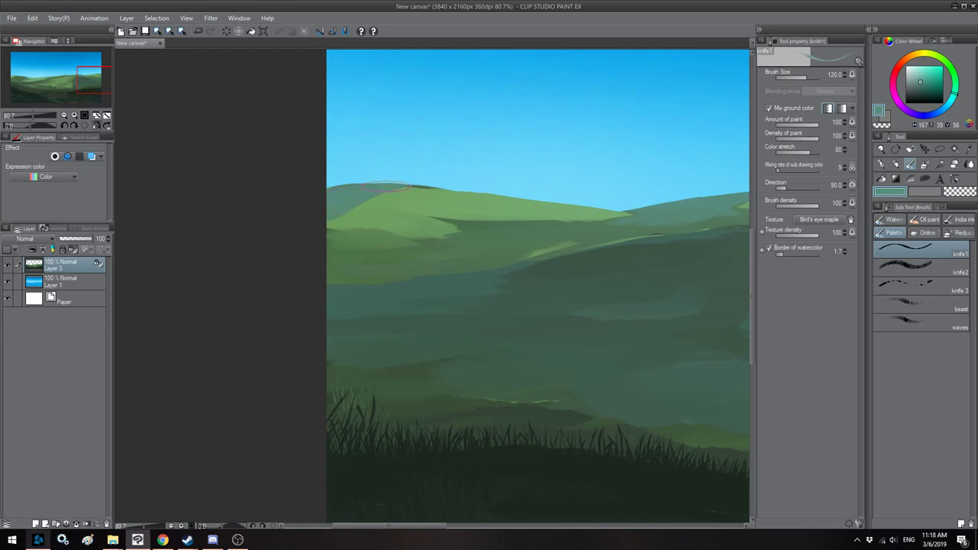
Step: Refine the crests and shaded sides of the far peaks with sampled hill colours, including blue-green (H 159, S 37, V 55), using knife1 at about size 80
{"action": "left_click", "coordinate": [415, 191], "text": "alt"}
{"action": "left_click_drag", "start_coordinate": [428, 186], "coordinate": [389, 197]}
{"action": "left_click", "coordinate": [356, 192], "text": "alt"}
{"action": "left_click_drag", "start_coordinate": [456, 179], "coordinate": [443, 167]}
{"action": "key", "text": "["}
{"action": "mouse_move", "coordinate": [319, 224]}
{"action": "left_mouse_down"}
{"action": "mouse_move", "coordinate": [328, 233]}
{"action": "mouse_move", "coordinate": [305, 227]}
{"action": "left_mouse_up"}
{"action": "mouse_move", "coordinate": [395, 252]}
{"action": "left_mouse_down"}
{"action": "mouse_move", "coordinate": [373, 247]}
{"action": "mouse_move", "coordinate": [385, 242]}
{"action": "mouse_move", "coordinate": [354, 248]}
{"action": "mouse_move", "coordinate": [412, 245]}
{"action": "mouse_move", "coordinate": [330, 264]}
{"action": "mouse_move", "coordinate": [346, 249]}
{"action": "mouse_move", "coordinate": [299, 249]}
{"action": "mouse_move", "coordinate": [398, 258]}
{"action": "left_mouse_up"}
{"action": "key", "text": "]"}
{"action": "key", "text": "["}
{"action": "key", "text": "["}
{"action": "mouse_move", "coordinate": [472, 243]}
{"action": "left_mouse_down"}
{"action": "mouse_move", "coordinate": [452, 253]}
{"action": "mouse_move", "coordinate": [458, 236]}
{"action": "mouse_move", "coordinate": [222, 253]}
{"action": "left_mouse_up"}
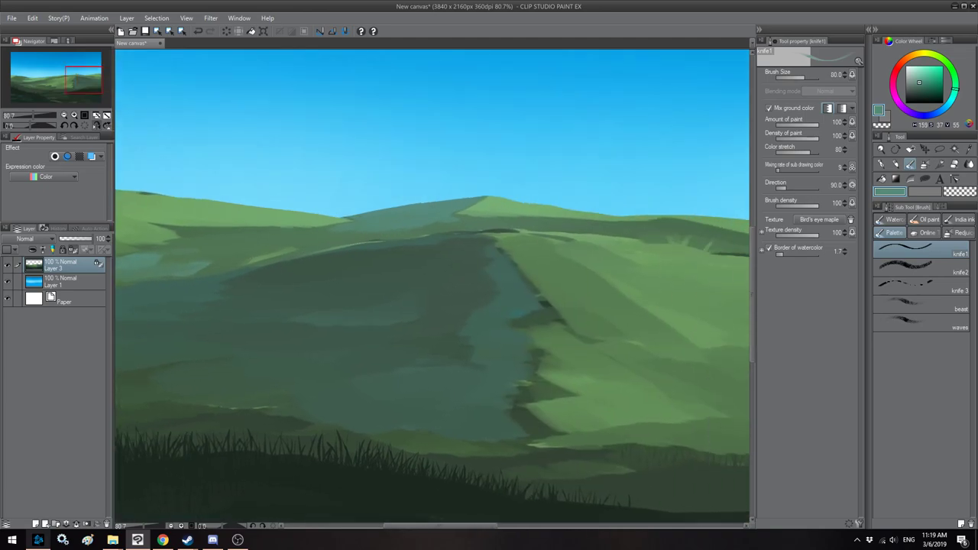
Step: Brush a hazy patch of sampled blue-green (H 154, S 35, V 53) onto the distant ridge behind the sunlit hill using knife1 at size 100
{"action": "left_click_drag", "start_coordinate": [550, 232], "coordinate": [355, 227]}
{"action": "key", "text": "bracketright"}
{"action": "mouse_move", "coordinate": [474, 224]}
{"action": "left_mouse_down"}
{"action": "mouse_move", "coordinate": [451, 219]}
{"action": "mouse_move", "coordinate": [510, 239]}
{"action": "mouse_move", "coordinate": [378, 220]}
{"action": "left_mouse_up"}
{"action": "left_click", "coordinate": [506, 228], "text": "alt"}
{"action": "mouse_move", "coordinate": [501, 230]}
{"action": "left_mouse_down"}
{"action": "mouse_move", "coordinate": [535, 239]}
{"action": "mouse_move", "coordinate": [493, 237]}
{"action": "mouse_move", "coordinate": [473, 226]}
{"action": "mouse_move", "coordinate": [484, 221]}
{"action": "left_mouse_up"}
{"action": "left_click", "coordinate": [474, 227], "text": "alt"}
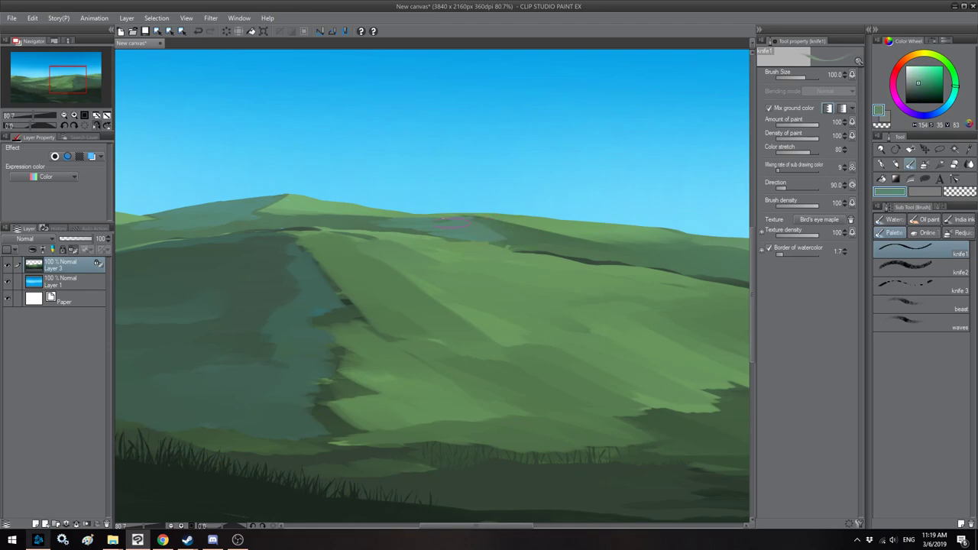
Step: Shade the distant hill at the opposite end of the skyline with blue-green (H 154, S 35, V 53) using knife1 up to size 250
{"action": "scroll", "coordinate": [382, 227], "scroll_direction": "down", "scroll_amount": 3}
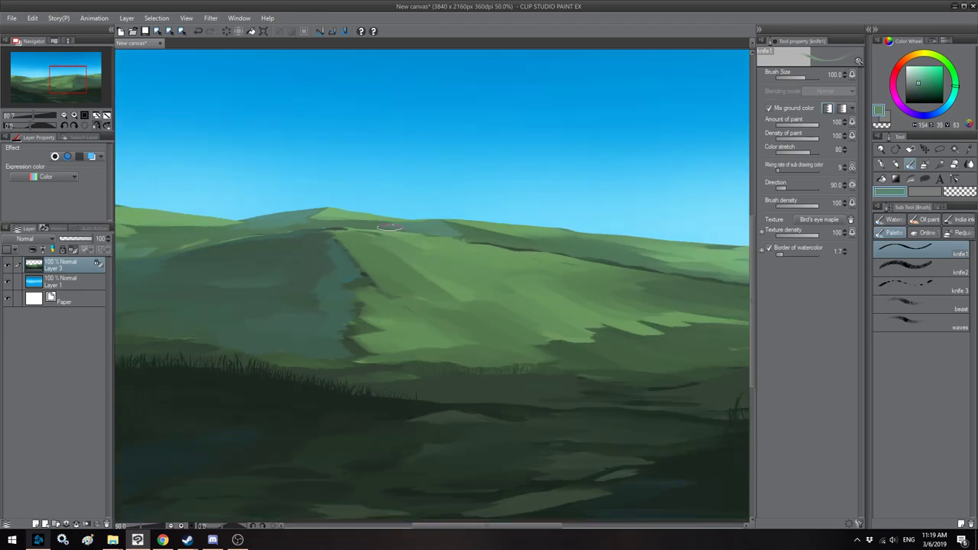
{"action": "key", "text": "h"}
{"action": "left_click_drag", "start_coordinate": [424, 173], "coordinate": [357, 179]}
{"action": "scroll", "coordinate": [357, 184], "scroll_direction": "down", "scroll_amount": 1}
{"action": "key", "text": "h"}
{"action": "scroll", "coordinate": [453, 222], "scroll_direction": "up", "scroll_amount": 2}
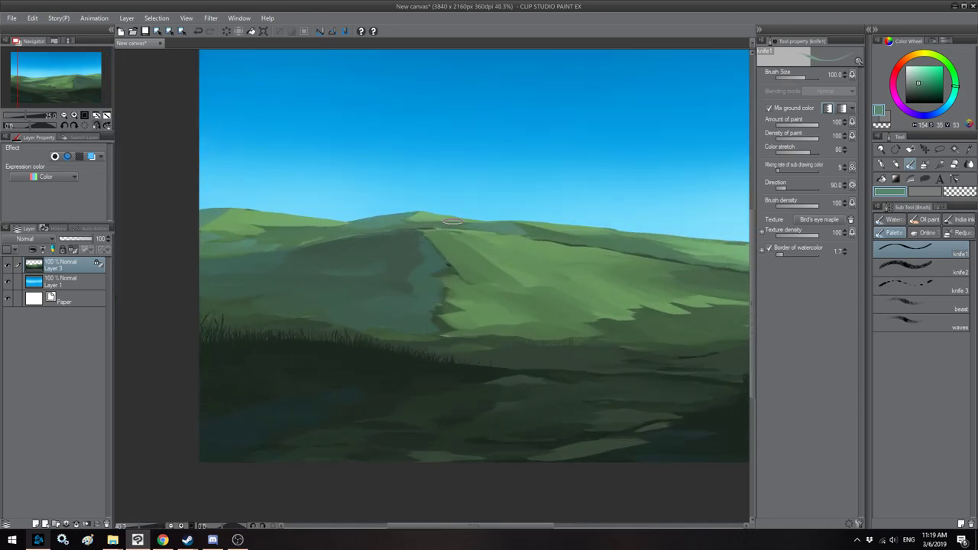
{"action": "left_click_drag", "start_coordinate": [520, 245], "coordinate": [373, 238]}
{"action": "left_click_drag", "start_coordinate": [552, 238], "coordinate": [427, 234]}
{"action": "left_click_drag", "start_coordinate": [594, 225], "coordinate": [560, 222]}
{"action": "key", "text": "bracketright"}
{"action": "key", "text": "bracketright"}
{"action": "key", "text": "bracketright"}
{"action": "mouse_move", "coordinate": [626, 218]}
{"action": "left_mouse_down"}
{"action": "mouse_move", "coordinate": [608, 239]}
{"action": "mouse_move", "coordinate": [619, 224]}
{"action": "mouse_move", "coordinate": [588, 226]}
{"action": "mouse_move", "coordinate": [613, 211]}
{"action": "mouse_move", "coordinate": [578, 225]}
{"action": "mouse_move", "coordinate": [591, 214]}
{"action": "mouse_move", "coordinate": [583, 226]}
{"action": "mouse_move", "coordinate": [607, 232]}
{"action": "mouse_move", "coordinate": [566, 224]}
{"action": "mouse_move", "coordinate": [624, 238]}
{"action": "mouse_move", "coordinate": [651, 227]}
{"action": "left_mouse_up"}
{"action": "key", "text": "bracketright"}
{"action": "key", "text": "bracketright"}
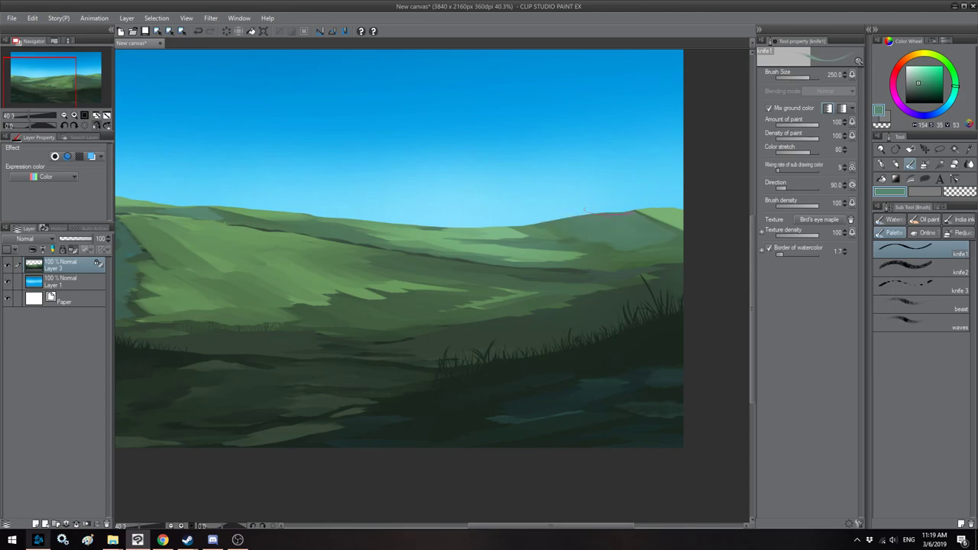
{"action": "left_click", "coordinate": [665, 247], "text": "alt"}
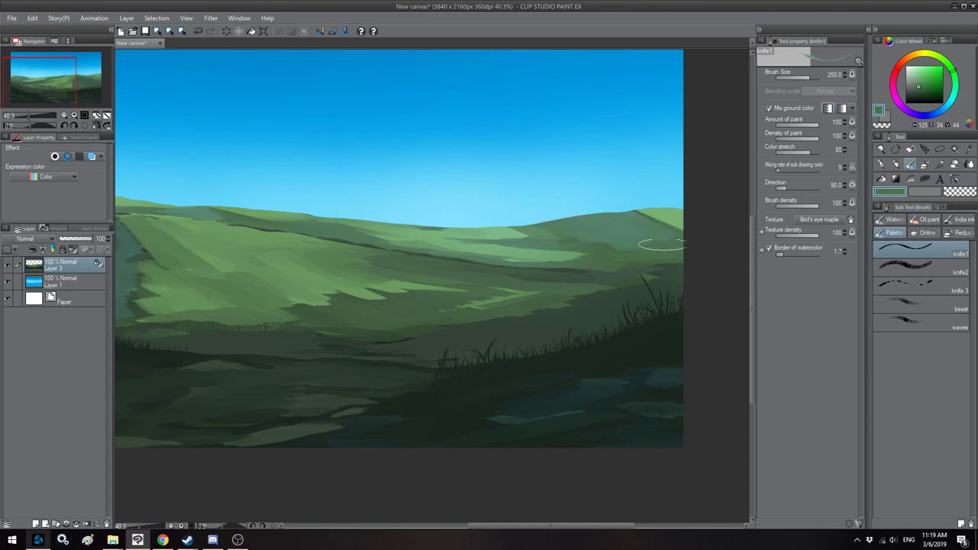
{"action": "left_click", "coordinate": [622, 221], "text": "alt"}
Step: Broaden and blend the sunlit hill's lower slope with sampled light green (H 108, S 38, V 60) and darker green using knife1 at size 400
{"action": "scroll", "coordinate": [514, 273], "scroll_direction": "down", "scroll_amount": 4}
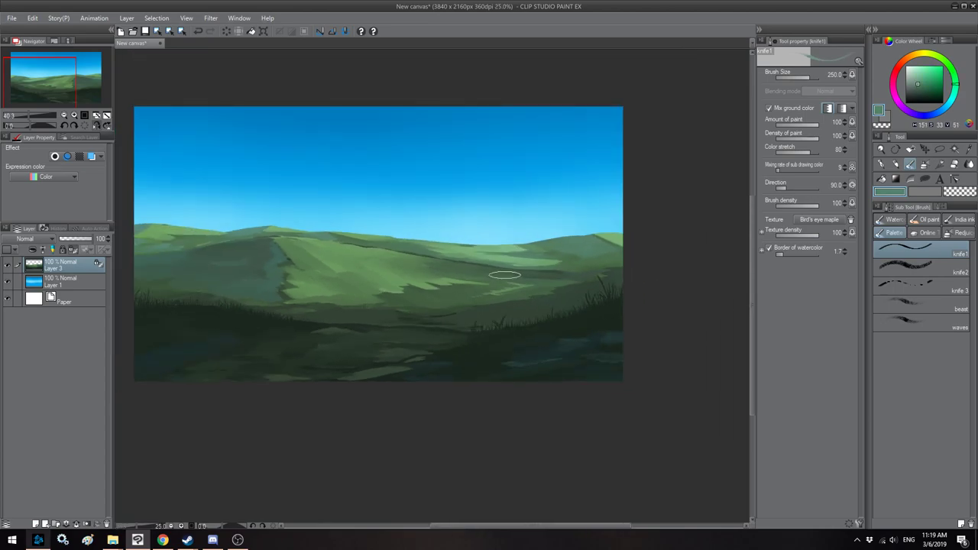
{"action": "key", "text": "h"}
{"action": "scroll", "coordinate": [502, 274], "scroll_direction": "down", "scroll_amount": 3}
{"action": "key", "text": "h"}
{"action": "mouse_move", "coordinate": [373, 295]}
{"action": "left_mouse_down"}
{"action": "mouse_move", "coordinate": [439, 266]}
{"action": "mouse_move", "coordinate": [421, 259]}
{"action": "mouse_move", "coordinate": [465, 265]}
{"action": "mouse_move", "coordinate": [437, 258]}
{"action": "mouse_move", "coordinate": [444, 253]}
{"action": "mouse_move", "coordinate": [402, 257]}
{"action": "mouse_move", "coordinate": [411, 253]}
{"action": "left_mouse_up"}
{"action": "left_click", "coordinate": [450, 270], "text": "alt"}
{"action": "key", "text": "h"}
{"action": "key", "text": "]"}
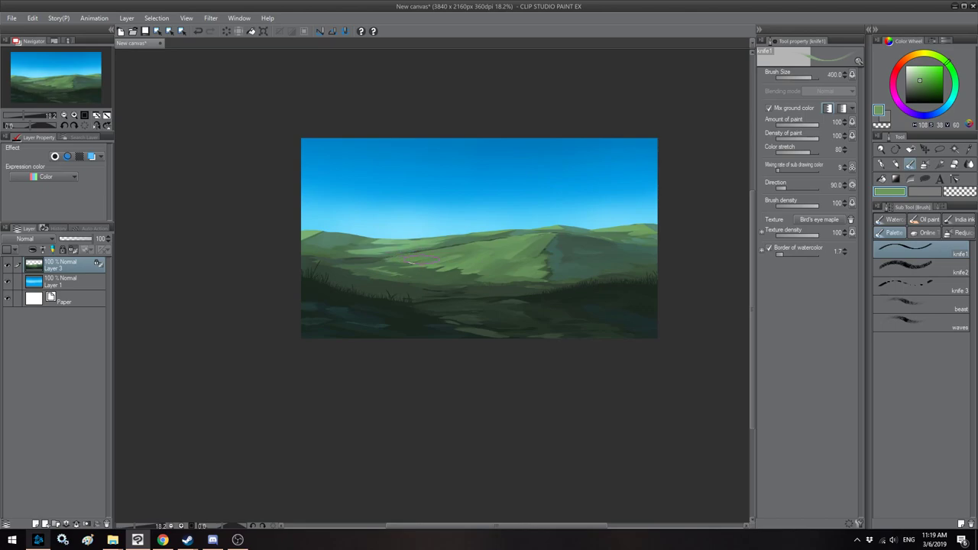
{"action": "left_click", "coordinate": [476, 274], "text": "alt"}
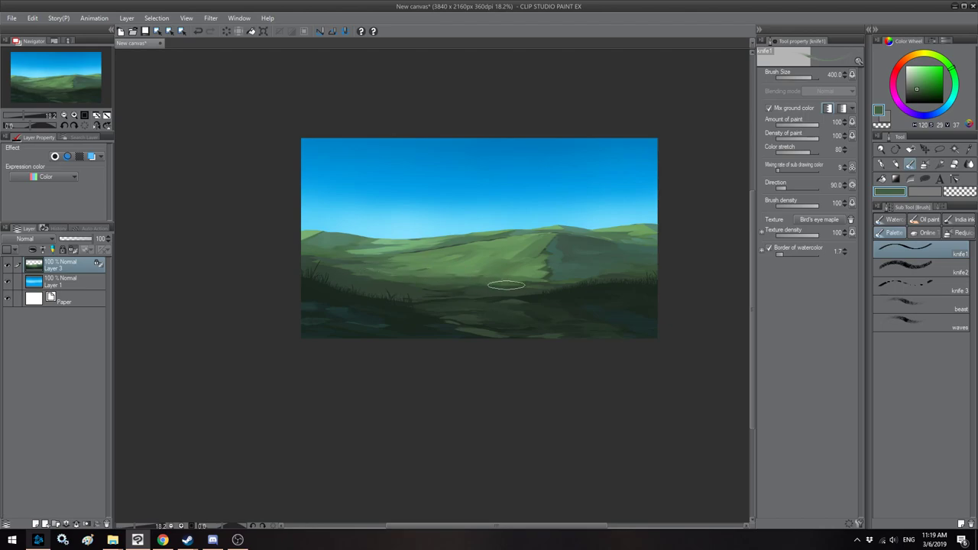
Step: Deepen the foreground with sampled dark teal, raising its saturation to 47, using knife1 at sizes 170 to 400
{"action": "left_click", "coordinate": [627, 322], "text": "alt"}
{"action": "key", "text": "h"}
{"action": "left_click_drag", "start_coordinate": [345, 293], "coordinate": [418, 279]}
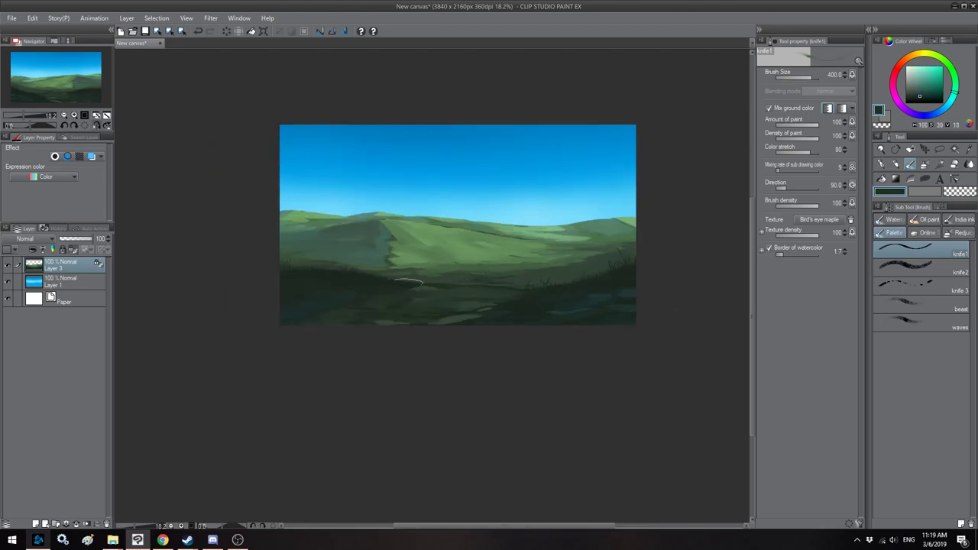
{"action": "left_click", "coordinate": [323, 302], "text": "alt"}
{"action": "left_click", "coordinate": [923, 96]}
{"action": "key", "text": "h"}
{"action": "left_click_drag", "start_coordinate": [467, 301], "coordinate": [477, 302]}
{"action": "key", "text": "["}
{"action": "key", "text": "["}
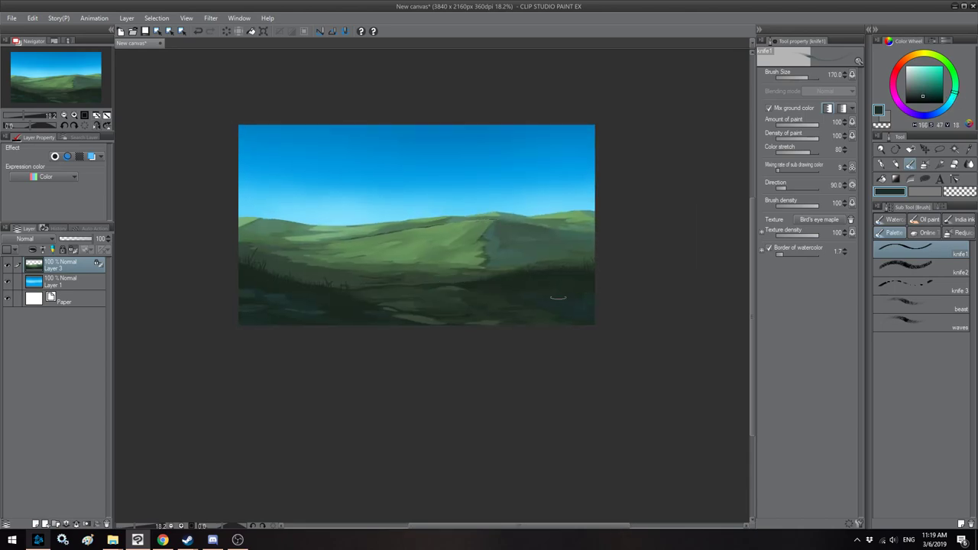
Step: Darken and unify the foreground grass with sampled near-black green (H 140, S 32, V 15) using knife1 at sizes 200 to 500
{"action": "left_click", "coordinate": [524, 273], "text": "alt"}
{"action": "key", "text": "bracketright"}
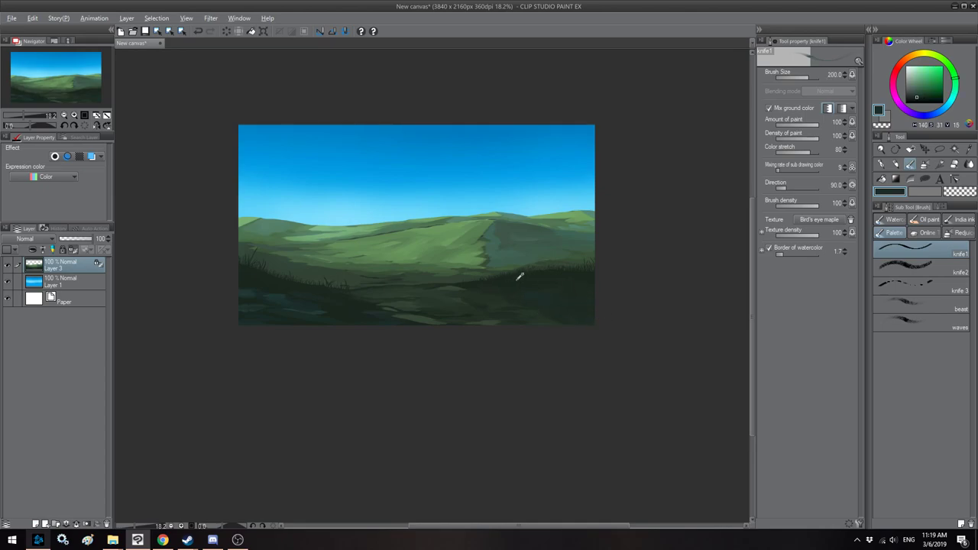
{"action": "key", "text": "bracketright"}
{"action": "key", "text": "bracketright"}
{"action": "key", "text": "bracketright"}
{"action": "left_click_drag", "start_coordinate": [480, 319], "coordinate": [504, 320]}
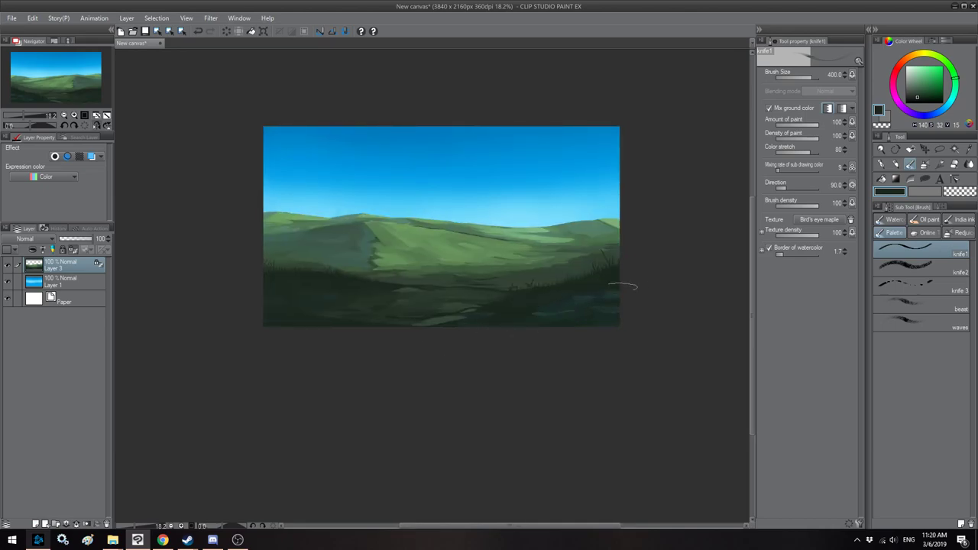
{"action": "key", "text": "bracketright"}
{"action": "scroll", "coordinate": [408, 231], "scroll_direction": "up", "scroll_amount": 2}
{"action": "key", "text": "h"}
{"action": "key", "text": "h"}
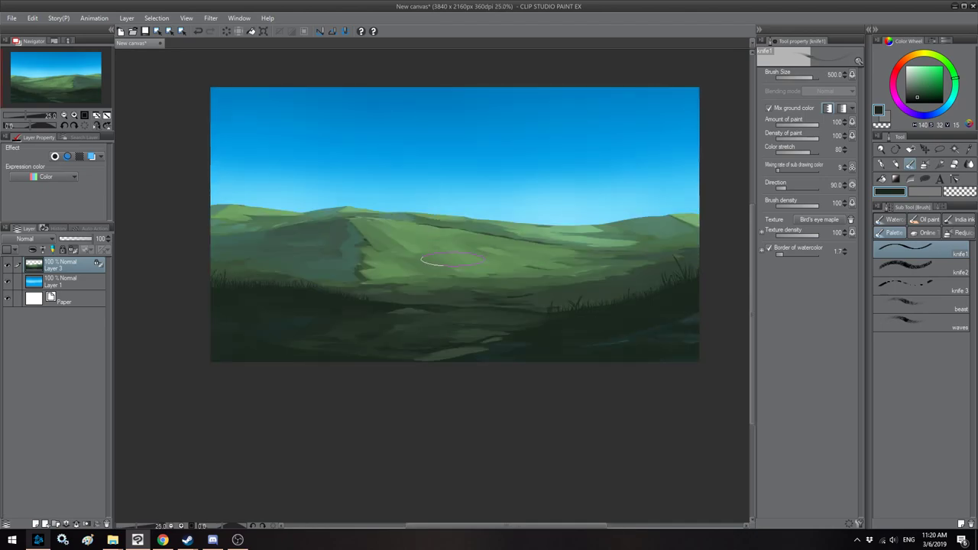
{"action": "scroll", "coordinate": [448, 260], "scroll_direction": "up", "scroll_amount": 1}
{"action": "key", "text": "h"}
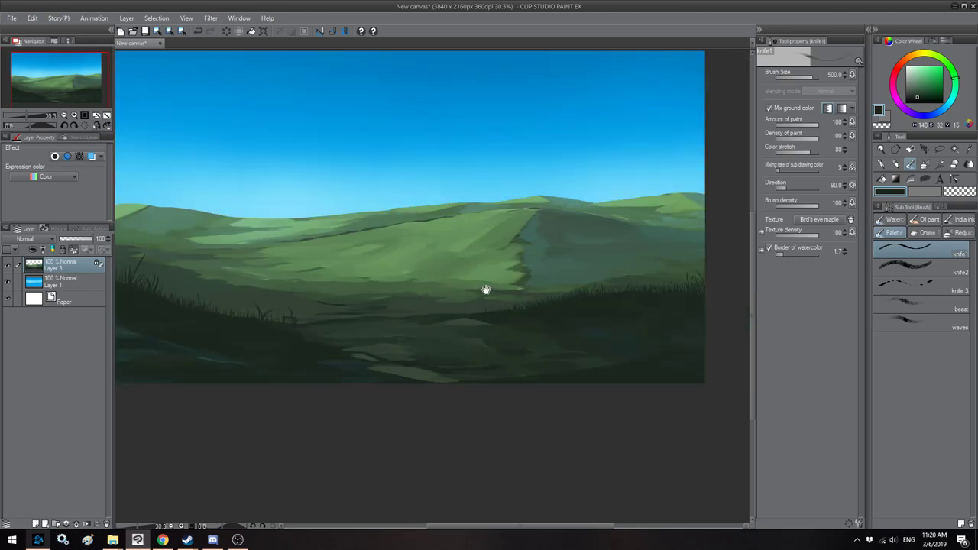
Step: Break up the edge between the main hill's sunlit and shaded faces with sampled dark green (H 117, S 28) using knife1 around sizes 150 to 170
{"action": "left_click_drag", "start_coordinate": [485, 290], "coordinate": [489, 279]}
{"action": "left_click", "coordinate": [530, 268], "text": "alt"}
{"action": "key", "text": "["}
{"action": "key", "text": "bracketleft"}
{"action": "key", "text": "bracketleft"}
{"action": "key", "text": "bracketleft"}
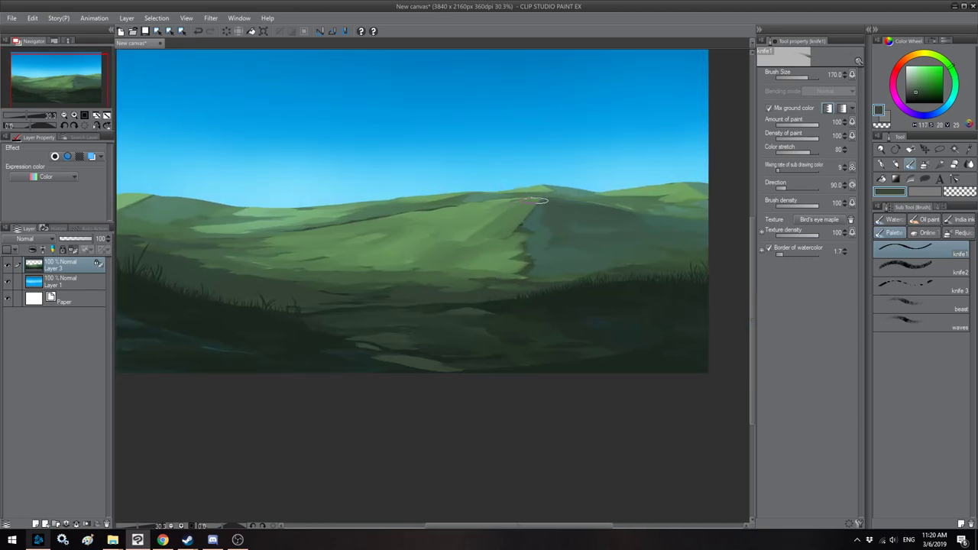
{"action": "key", "text": "bracketright"}
{"action": "mouse_move", "coordinate": [525, 234]}
{"action": "left_mouse_down"}
{"action": "mouse_move", "coordinate": [516, 271]}
{"action": "mouse_move", "coordinate": [516, 262]}
{"action": "mouse_move", "coordinate": [467, 269]}
{"action": "left_mouse_up"}
{"action": "key", "text": "bracketright"}
{"action": "key", "text": "bracketright"}
{"action": "key", "text": "bracketright"}
{"action": "key", "text": "bracketleft"}
{"action": "key", "text": "bracketleft"}
{"action": "key", "text": "bracketleft"}
{"action": "key", "text": "bracketleft"}
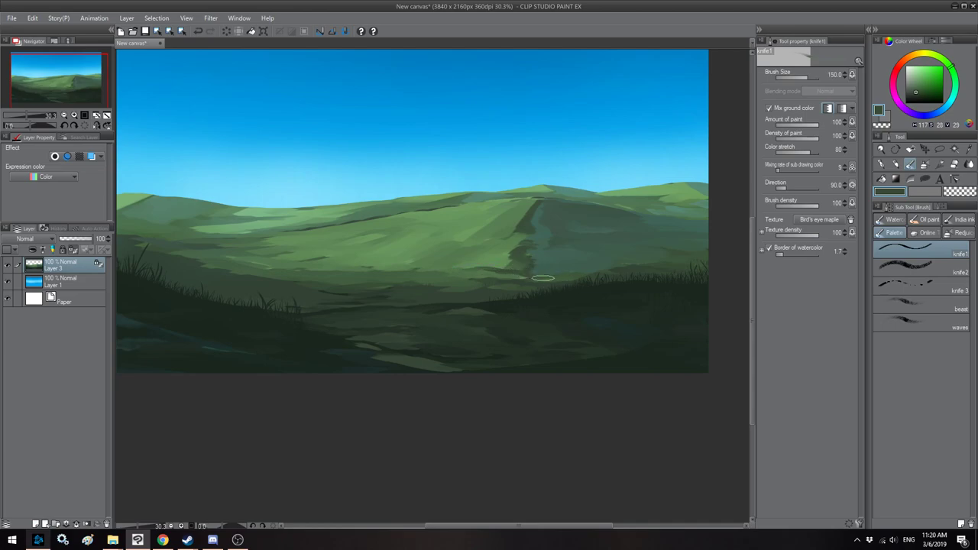
Step: Add a patch of sampled mid green (H 111, S 35, V 44) at the foot of the main hill's ridge using knife1 at size 120
{"action": "left_click", "coordinate": [520, 274], "text": "alt"}
{"action": "key", "text": "bracketleft"}
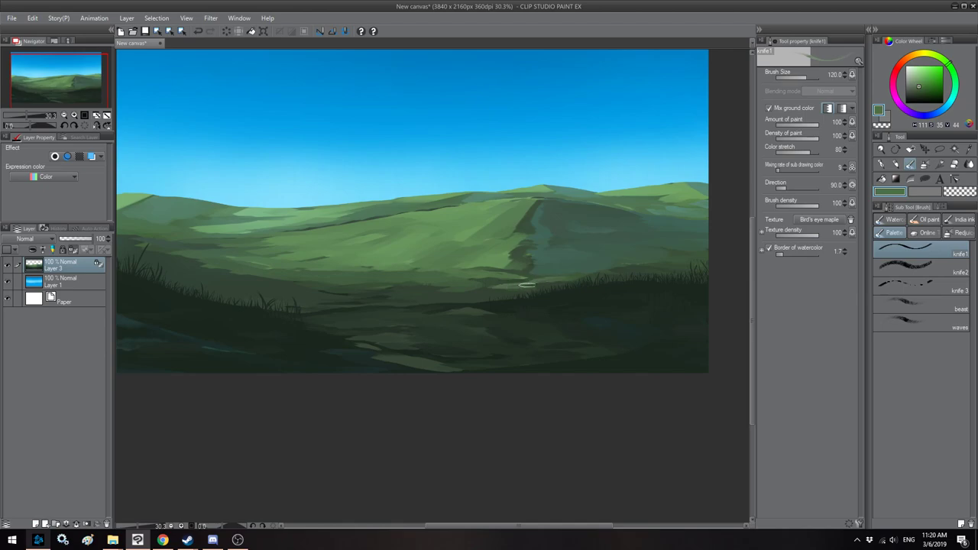
{"action": "key", "text": "bracketright"}
Step: Paint dark creases along the main hill's base and shadow edge with sampled green (H 127, S 25, V 26) using knife1 at sizes 120 to 200
{"action": "left_click", "coordinate": [500, 280], "text": "alt"}
{"action": "key", "text": "bracketleft"}
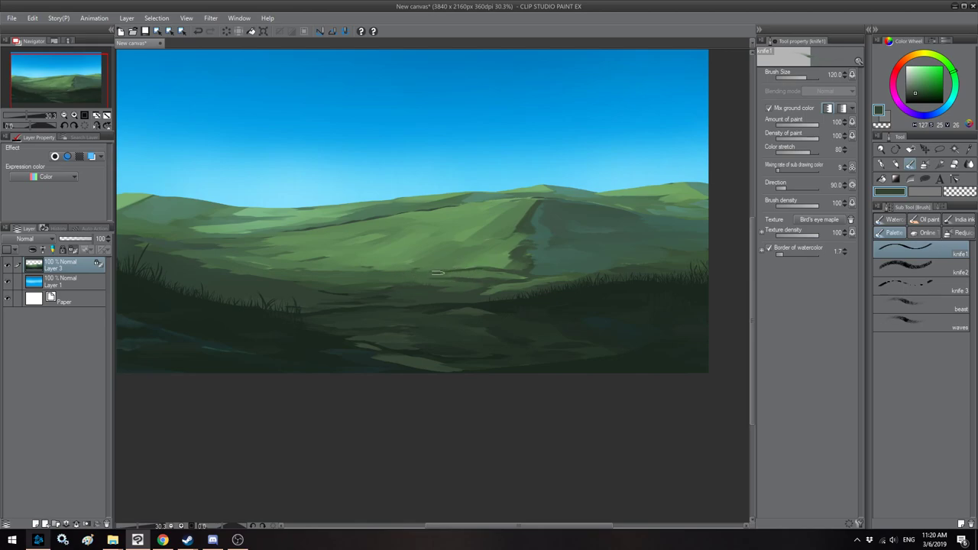
{"action": "key", "text": "h"}
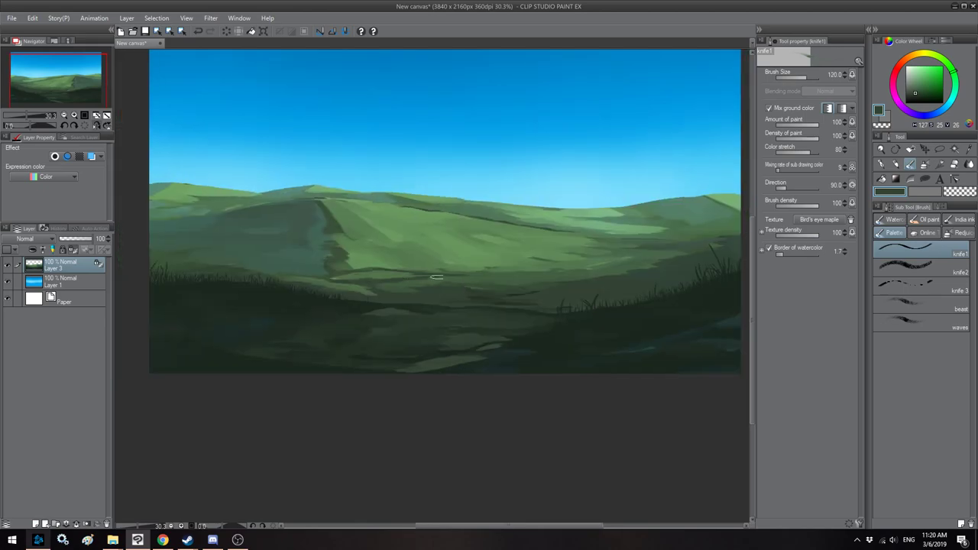
{"action": "key", "text": "bracketright"}
{"action": "key", "text": "bracketright"}
{"action": "key", "text": "bracketright"}
{"action": "key", "text": "bracketright"}
{"action": "key", "text": "bracketright"}
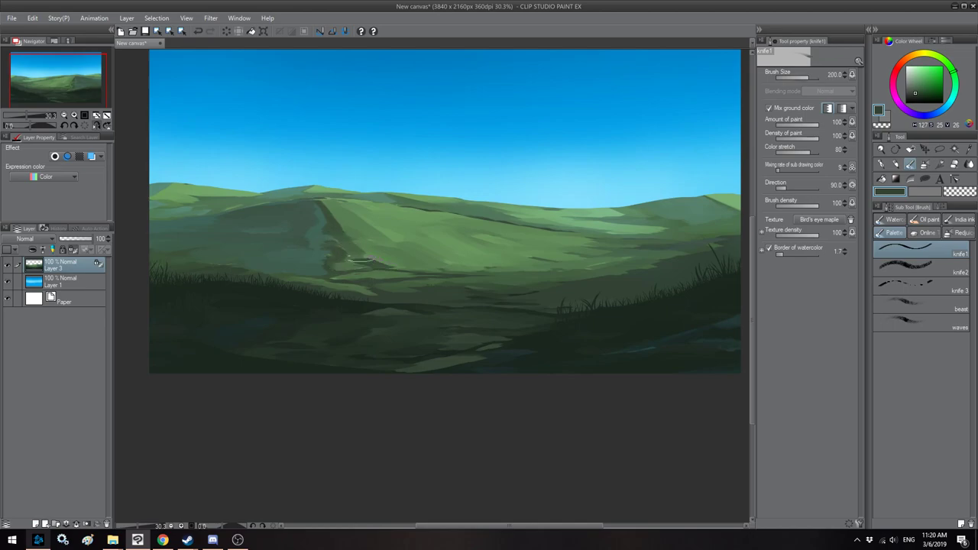
{"action": "key", "text": "bracketleft"}
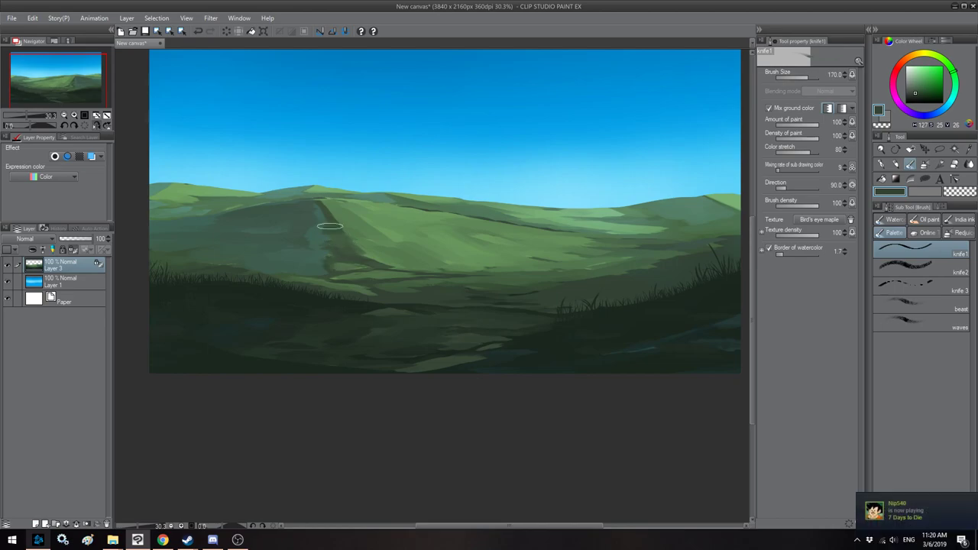
Step: Sharpen the dark line along the main hill's ridge up to its crest using knife1 at sizes 50 to 60
{"action": "key", "text": "h"}
{"action": "key", "text": "bracketleft"}
{"action": "key", "text": "bracketleft"}
{"action": "key", "text": "bracketleft"}
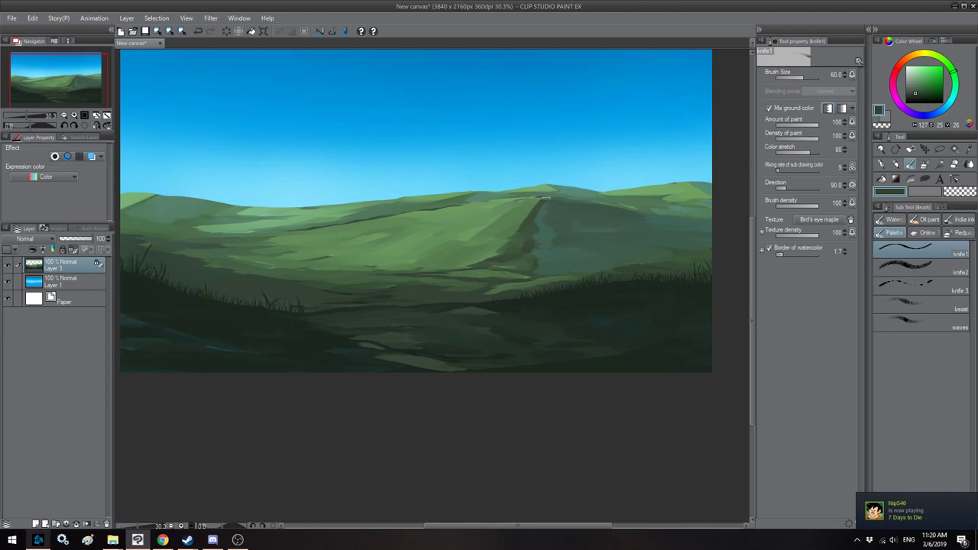
{"action": "scroll", "coordinate": [460, 191], "scroll_direction": "down", "scroll_amount": 2}
{"action": "key", "text": "h"}
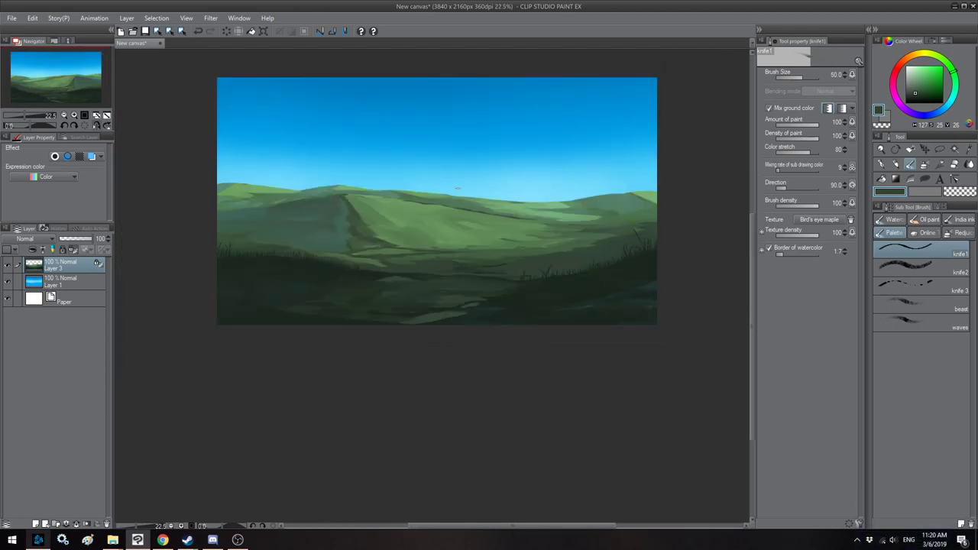
{"action": "key", "text": "h"}
{"action": "left_click_drag", "start_coordinate": [481, 239], "coordinate": [509, 238]}
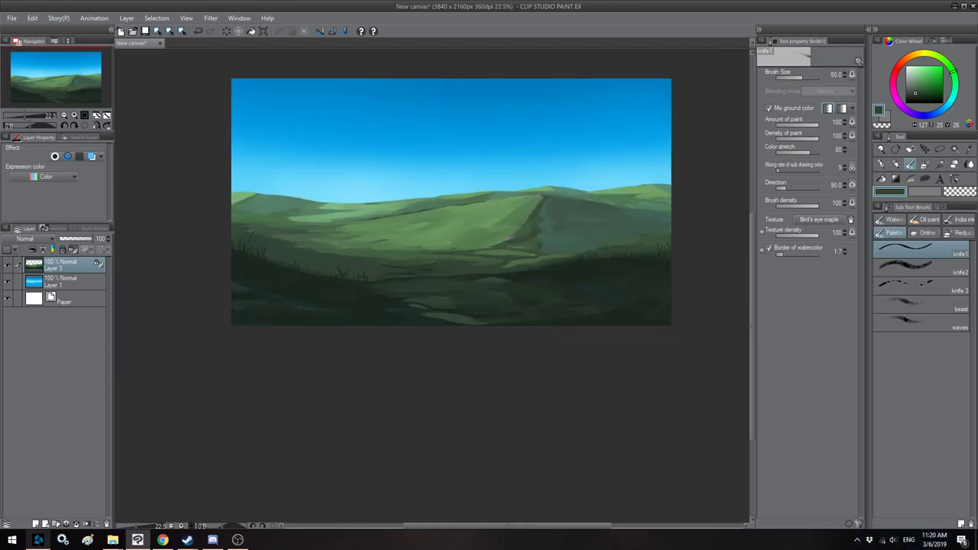
Step: Blend the ridge's lower edge with sampled greens, from H 111, S 35, V 44 to H 109, S 38, V 60, using knife1 at size 100
{"action": "left_click", "coordinate": [505, 252], "text": "alt"}
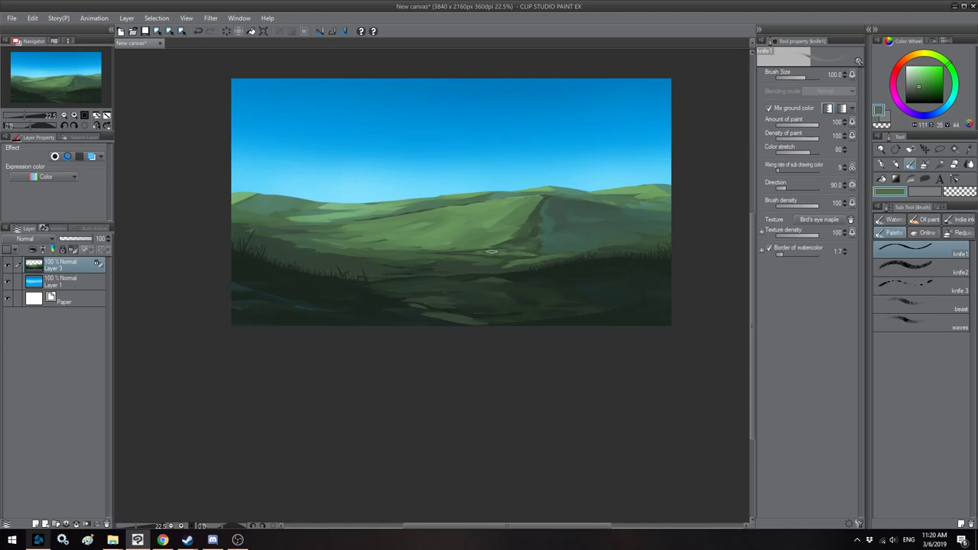
{"action": "left_click", "coordinate": [511, 245], "text": "alt"}
{"action": "left_click", "coordinate": [509, 238], "text": "alt"}
{"action": "left_click", "coordinate": [509, 240], "text": "alt"}
{"action": "left_click", "coordinate": [514, 242], "text": "alt"}
{"action": "left_click", "coordinate": [500, 216], "text": "alt"}
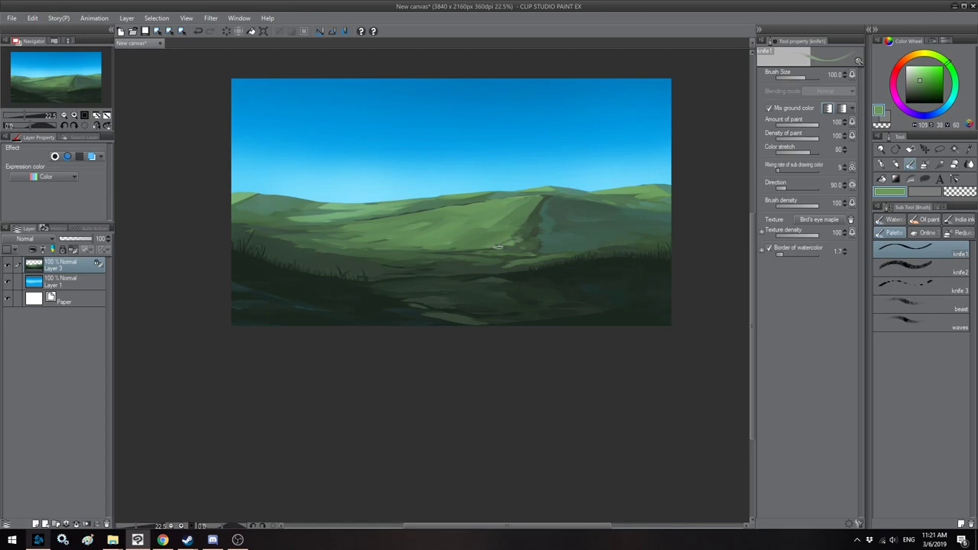
Step: Scatter thin light-green strokes (H 109, S 38, V 60) across the ground at the sunlit hill's foot using knife1 at sizes 80 to 120
{"action": "mouse_move", "coordinate": [480, 256]}
{"action": "left_mouse_down"}
{"action": "mouse_move", "coordinate": [509, 263]}
{"action": "mouse_move", "coordinate": [438, 256]}
{"action": "left_mouse_up"}
{"action": "key", "text": "h"}
{"action": "key", "text": "["}
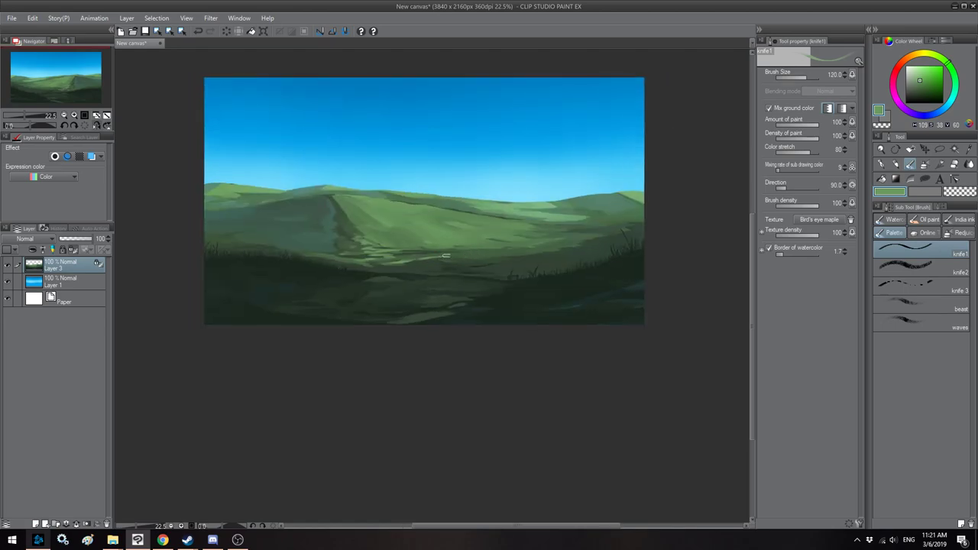
{"action": "key", "text": "bracketleft"}
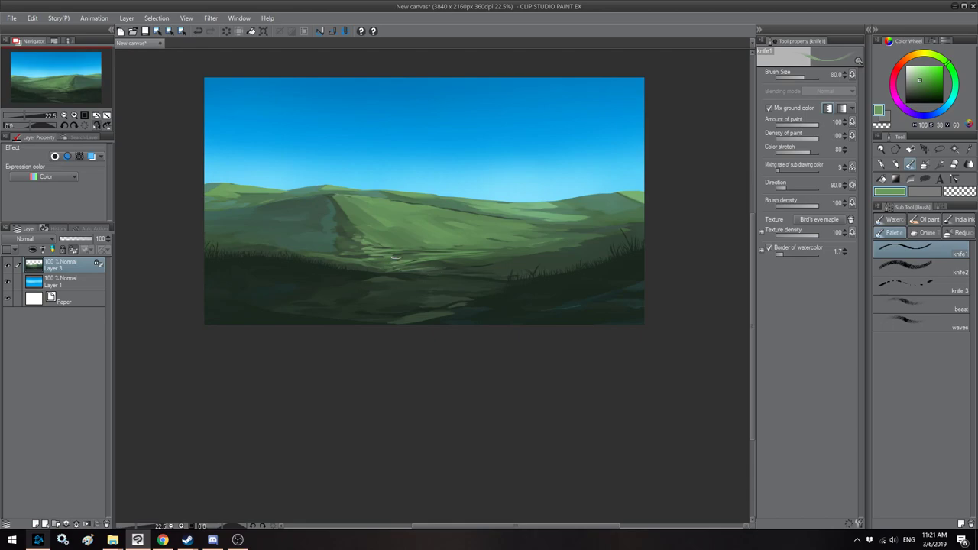
{"action": "key", "text": "h"}
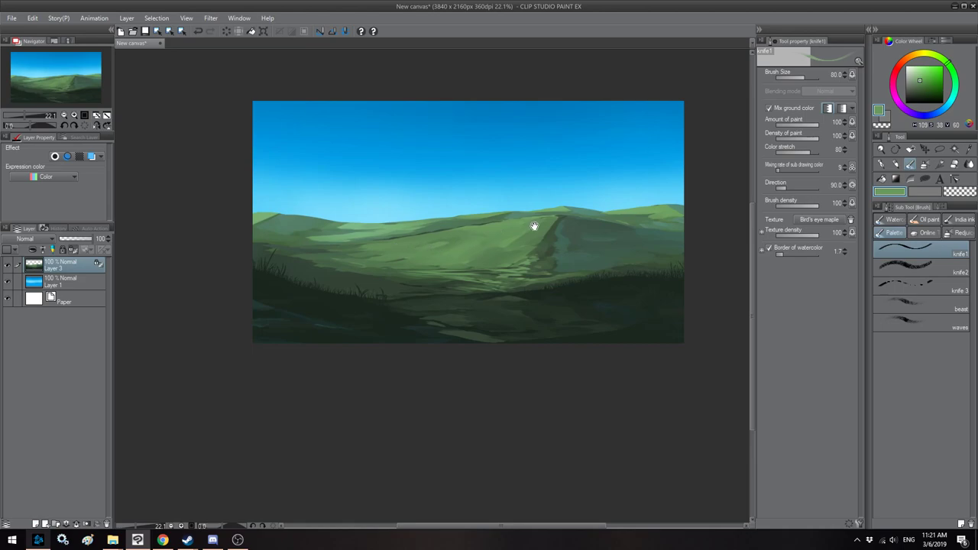
{"action": "left_click_drag", "start_coordinate": [542, 276], "coordinate": [541, 273]}
Step: Soften the main hill's shaded face beside the ridge with sampled blue-green tones such as H 157, S 36, V 39 using knife1 at size 120
{"action": "left_click", "coordinate": [567, 233], "text": "alt"}
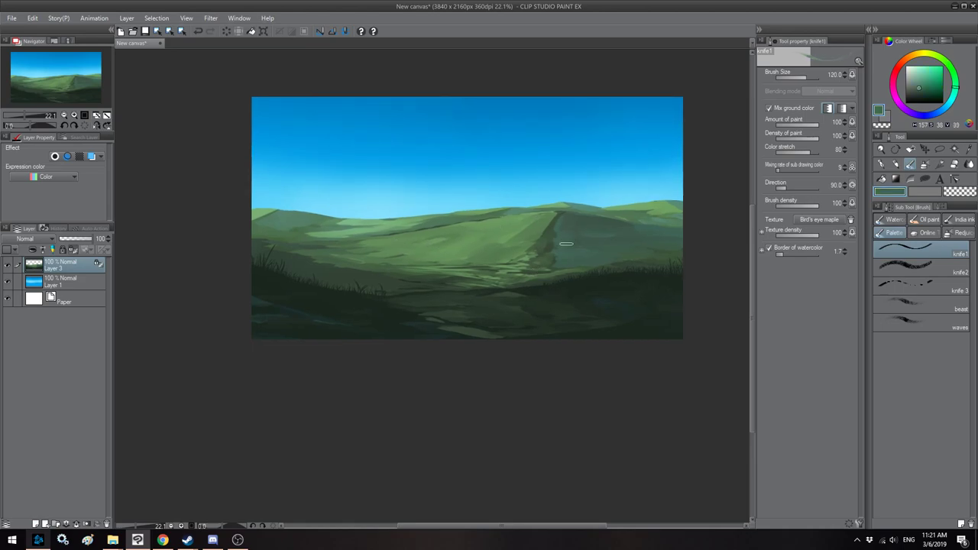
{"action": "left_click", "coordinate": [576, 215], "text": "alt"}
{"action": "key", "text": "h"}
{"action": "left_click_drag", "start_coordinate": [410, 222], "coordinate": [429, 213]}
{"action": "key", "text": "h"}
{"action": "scroll", "coordinate": [414, 189], "scroll_direction": "down", "scroll_amount": 2}
{"action": "key", "text": "h"}
{"action": "left_click_drag", "start_coordinate": [349, 174], "coordinate": [358, 179]}
{"action": "scroll", "coordinate": [483, 291], "scroll_direction": "up", "scroll_amount": 2}
{"action": "key", "text": "h"}
{"action": "left_click_drag", "start_coordinate": [549, 279], "coordinate": [541, 278]}
{"action": "left_click", "coordinate": [565, 242], "text": "alt"}
{"action": "key", "text": "["}
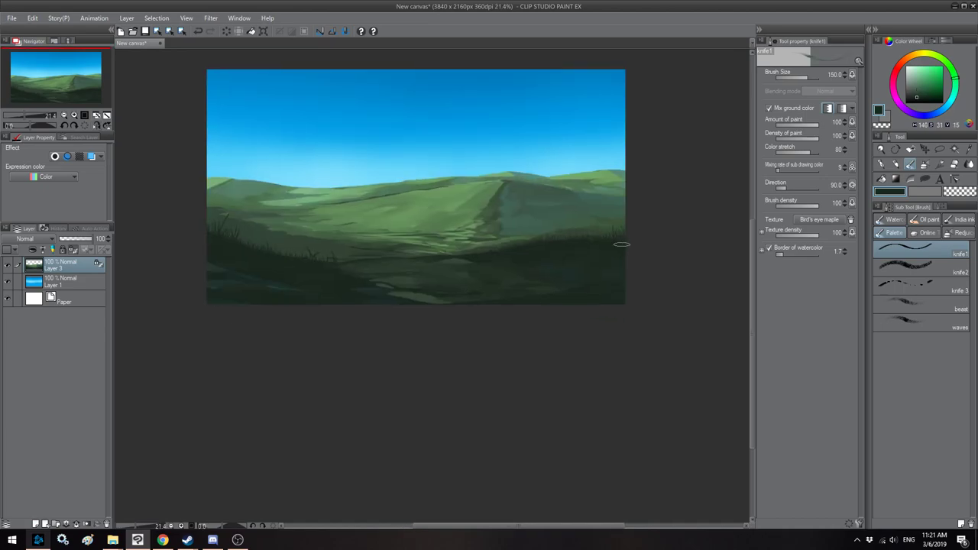
Step: Darken the foreground grassy bank below the shaded hill with near-black green (H 140, S 31, V 15) using knife1 from size 150 upward
{"action": "key", "text": "]"}
{"action": "key", "text": "]"}
{"action": "key", "text": "bracketleft"}
{"action": "key", "text": "bracketright"}
{"action": "key", "text": "bracketright"}
{"action": "key", "text": "bracketright"}
{"action": "key", "text": "bracketright"}
{"action": "key", "text": "space"}
{"action": "left_click_drag", "start_coordinate": [573, 262], "coordinate": [560, 268]}
Step: Block in a grey rock on the dark foreground below the shaded hill, and carve its edges with near-black green (H 140, S 31, V 15)
{"action": "left_click_drag", "start_coordinate": [954, 79], "coordinate": [909, 91]}
{"action": "key", "text": "bracketleft"}
{"action": "key", "text": "bracketleft"}
{"action": "key", "text": "bracketleft"}
{"action": "key", "text": "bracketleft"}
{"action": "mouse_move", "coordinate": [566, 269]}
{"action": "left_mouse_down"}
{"action": "mouse_move", "coordinate": [539, 273]}
{"action": "mouse_move", "coordinate": [550, 277]}
{"action": "mouse_move", "coordinate": [537, 288]}
{"action": "left_mouse_up"}
{"action": "key", "text": "bracketright"}
{"action": "key", "text": "bracketright"}
{"action": "key", "text": "bracketleft"}
{"action": "key", "text": "bracketleft"}
{"action": "left_click", "coordinate": [522, 284], "text": "alt"}
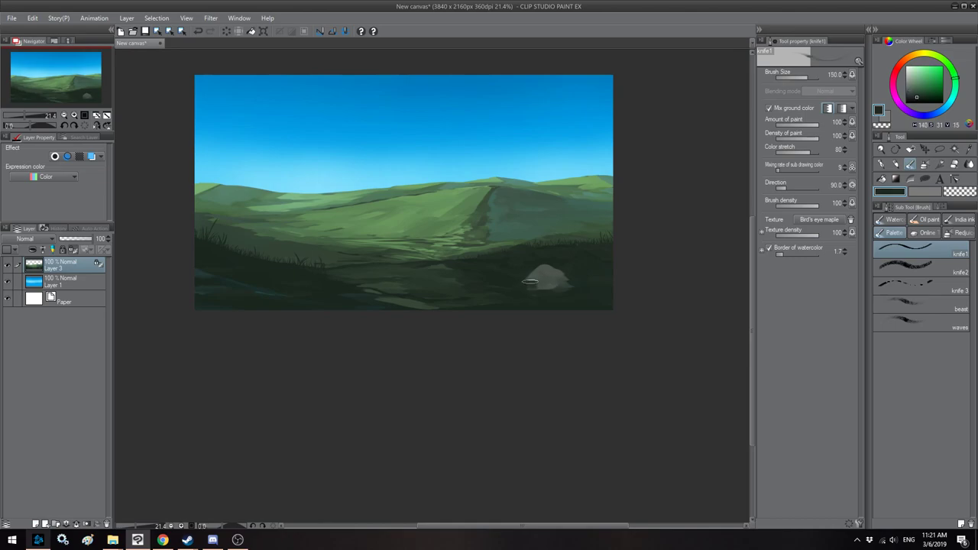
{"action": "left_click_drag", "start_coordinate": [534, 265], "coordinate": [533, 274]}
Step: Add smaller grey rocks beside the main foreground rock using the sampled rock grey (H 133, S 11, V 33) and knife1 at size 70
{"action": "left_click", "coordinate": [551, 270], "text": "alt"}
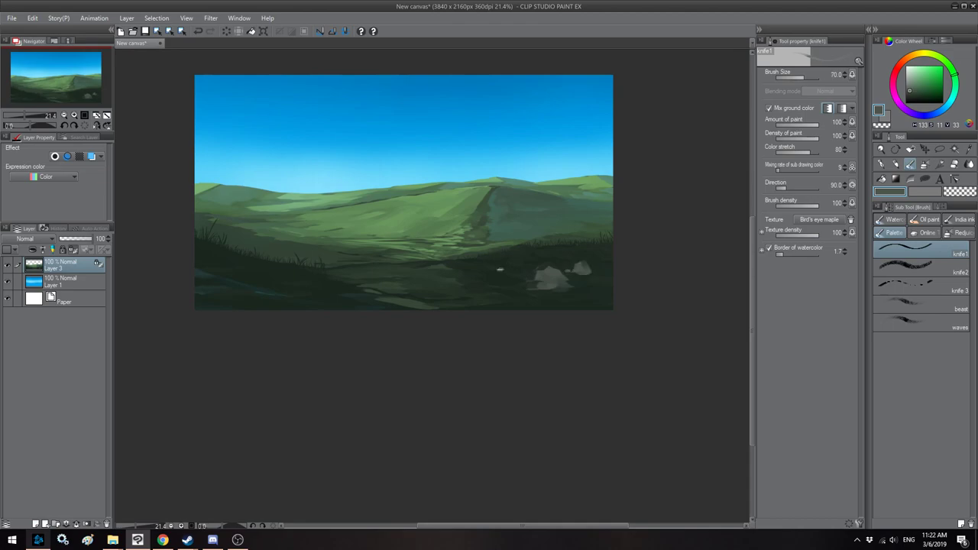
{"action": "key", "text": "h"}
{"action": "left_click_drag", "start_coordinate": [484, 265], "coordinate": [486, 267]}
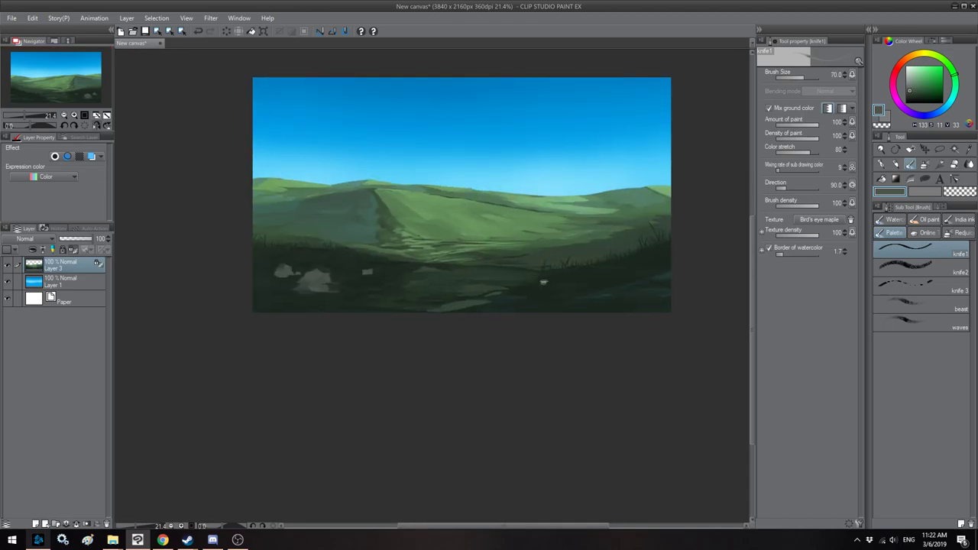
Step: Block in a large grey boulder at the opposite foreground edge with knife1 at size 170, and place two small stones beside it
{"action": "key", "text": "]"}
{"action": "key", "text": "]"}
{"action": "mouse_move", "coordinate": [656, 226]}
{"action": "left_mouse_down"}
{"action": "mouse_move", "coordinate": [637, 255]}
{"action": "mouse_move", "coordinate": [662, 234]}
{"action": "mouse_move", "coordinate": [655, 260]}
{"action": "mouse_move", "coordinate": [637, 260]}
{"action": "left_mouse_up"}
{"action": "mouse_move", "coordinate": [655, 227]}
{"action": "left_mouse_down"}
{"action": "mouse_move", "coordinate": [625, 265]}
{"action": "mouse_move", "coordinate": [636, 254]}
{"action": "mouse_move", "coordinate": [662, 262]}
{"action": "mouse_move", "coordinate": [662, 276]}
{"action": "mouse_move", "coordinate": [654, 257]}
{"action": "mouse_move", "coordinate": [621, 267]}
{"action": "mouse_move", "coordinate": [653, 273]}
{"action": "left_mouse_up"}
{"action": "mouse_move", "coordinate": [647, 278]}
{"action": "left_mouse_down"}
{"action": "mouse_move", "coordinate": [665, 278]}
{"action": "mouse_move", "coordinate": [650, 280]}
{"action": "left_mouse_up"}
{"action": "key", "text": "["}
{"action": "left_click", "coordinate": [584, 282]}
{"action": "key", "text": "h"}
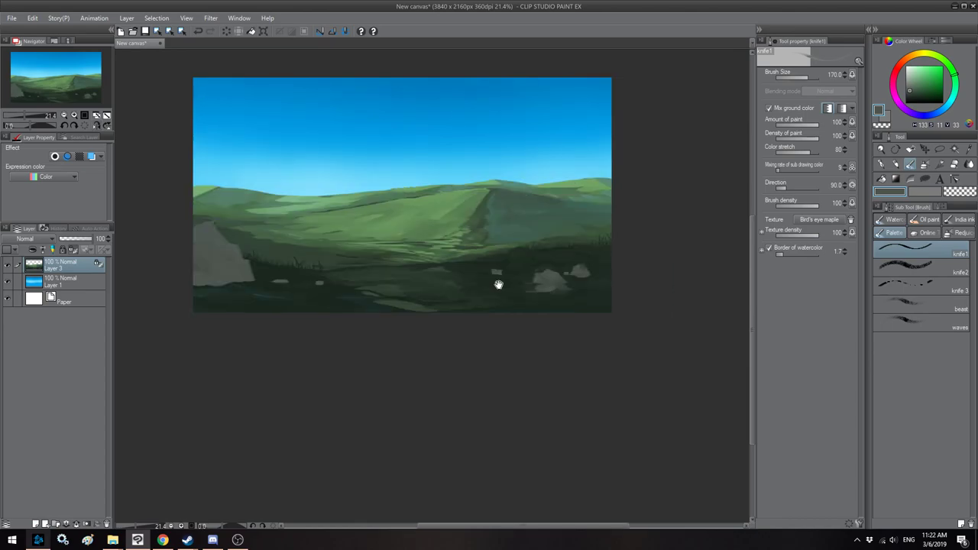
Step: Trim the base of the smaller rocks with sampled dark green (H 148, S 31, V 16) using knife1 at size 100
{"action": "left_click", "coordinate": [574, 287], "text": "alt"}
{"action": "key", "text": "["}
{"action": "key", "text": "["}
{"action": "left_click_drag", "start_coordinate": [569, 289], "coordinate": [527, 281]}
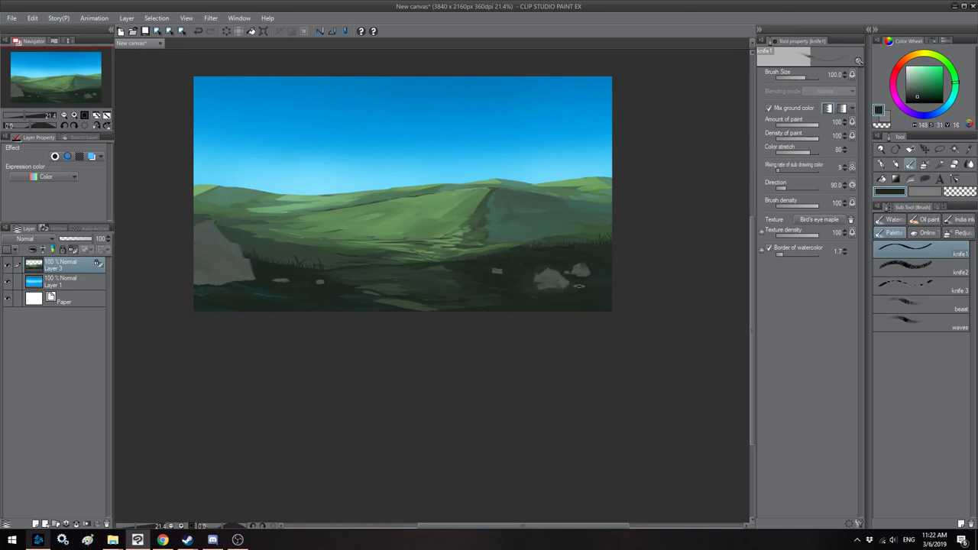
Step: Examine the rock placement across the whole landscape in both mirrored and unmirrored views
{"action": "key", "text": "h"}
{"action": "scroll", "coordinate": [518, 186], "scroll_direction": "down", "scroll_amount": 2}
{"action": "scroll", "coordinate": [481, 180], "scroll_direction": "up", "scroll_amount": 2}
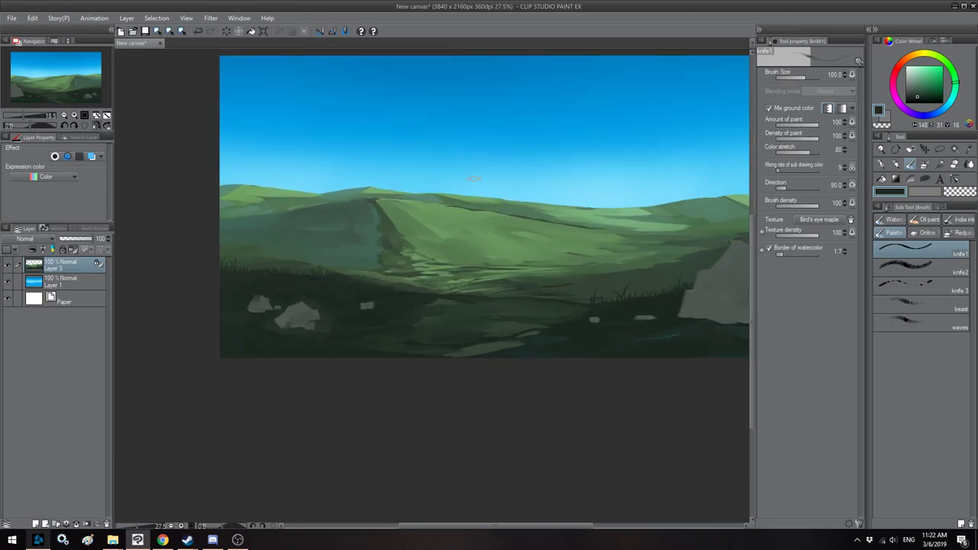
{"action": "key", "text": "h"}
{"action": "key", "text": "h"}
{"action": "scroll", "coordinate": [464, 195], "scroll_direction": "up", "scroll_amount": 3}
{"action": "key", "text": "h"}
{"action": "scroll", "coordinate": [464, 194], "scroll_direction": "down", "scroll_amount": 4}
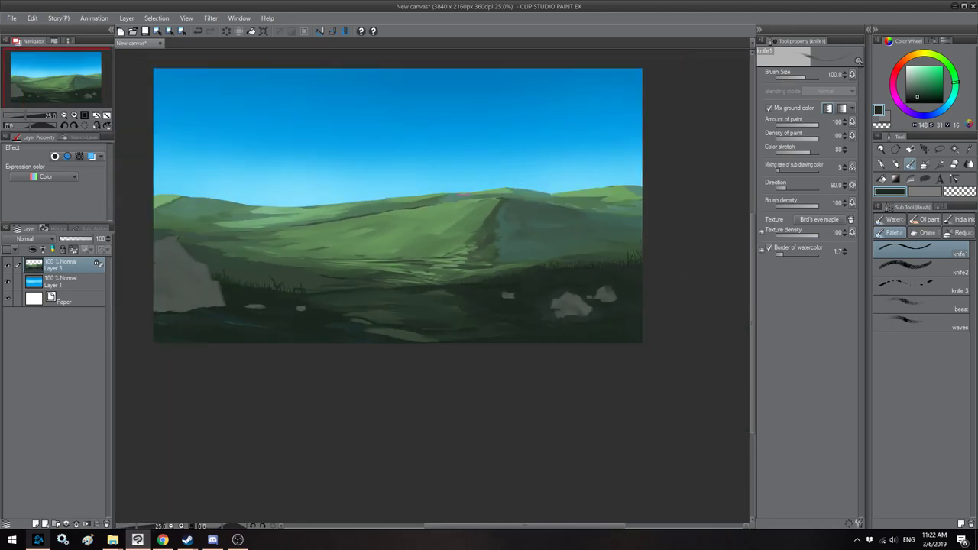
{"action": "mouse_move", "coordinate": [544, 274]}
{"action": "left_mouse_down"}
{"action": "mouse_move", "coordinate": [550, 264]}
{"action": "mouse_move", "coordinate": [535, 264]}
{"action": "left_mouse_up"}
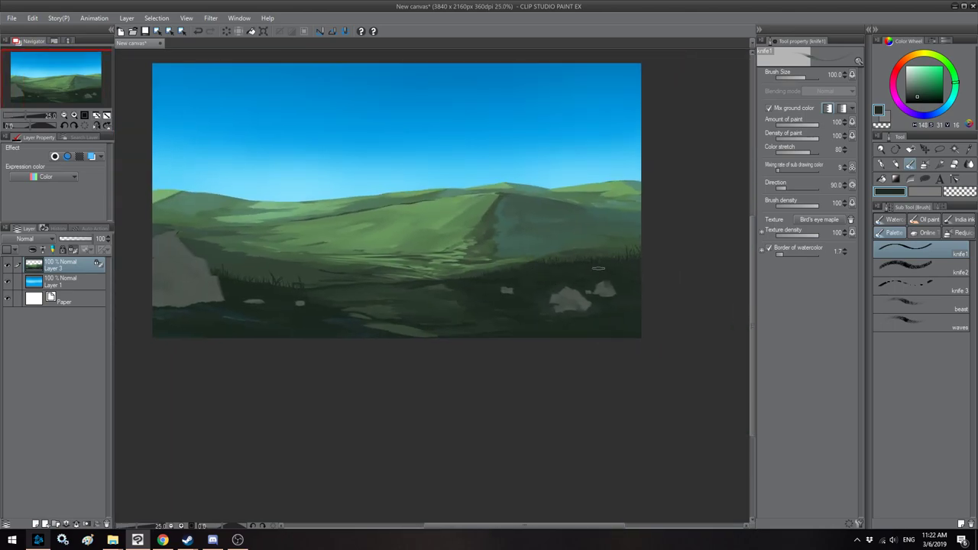
Step: Split the two foreground rocks below the shaded hill into facets with dark grey (H 141, S 12, V 16) and sampled rock greys, using knife1 from size 17
{"action": "left_click", "coordinate": [581, 291], "text": "alt"}
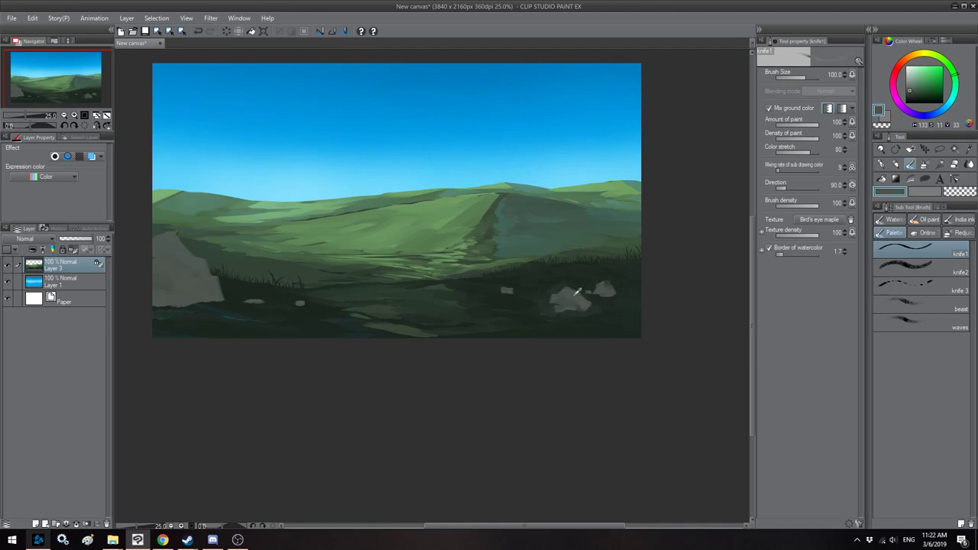
{"action": "left_click_drag", "start_coordinate": [912, 95], "coordinate": [961, 86]}
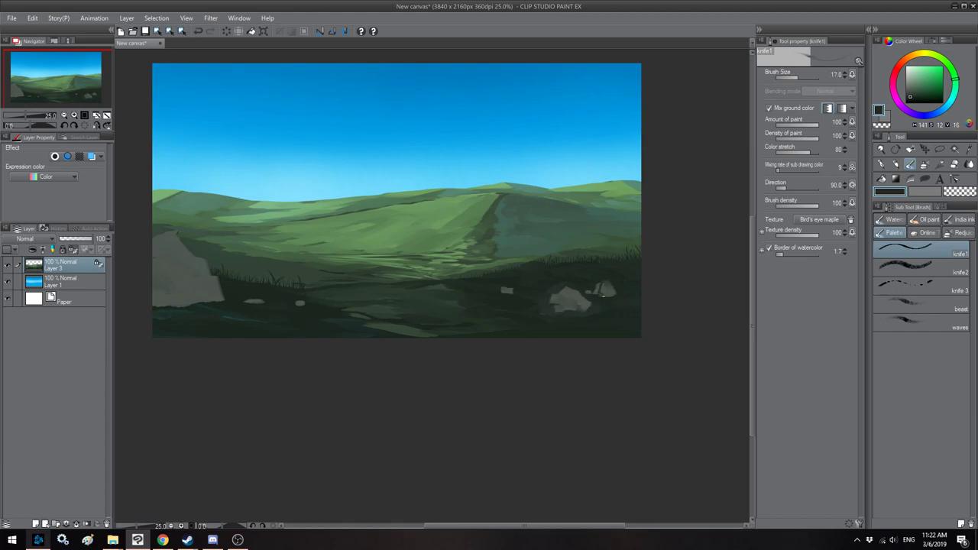
{"action": "left_click", "coordinate": [602, 290], "text": "alt"}
{"action": "left_click", "coordinate": [560, 289], "text": "alt"}
{"action": "key", "text": "bracketleft"}
{"action": "left_click", "coordinate": [562, 306], "text": "alt"}
{"action": "key", "text": "bracketright"}
{"action": "key", "text": "bracketright"}
{"action": "left_click", "coordinate": [567, 288], "text": "alt"}
{"action": "left_click", "coordinate": [577, 291], "text": "alt"}
Step: Paint a crack across the large boulder with sampled dark grey-green (H 147, S 21, V 21) using knife1 at size 30
{"action": "key", "text": "h"}
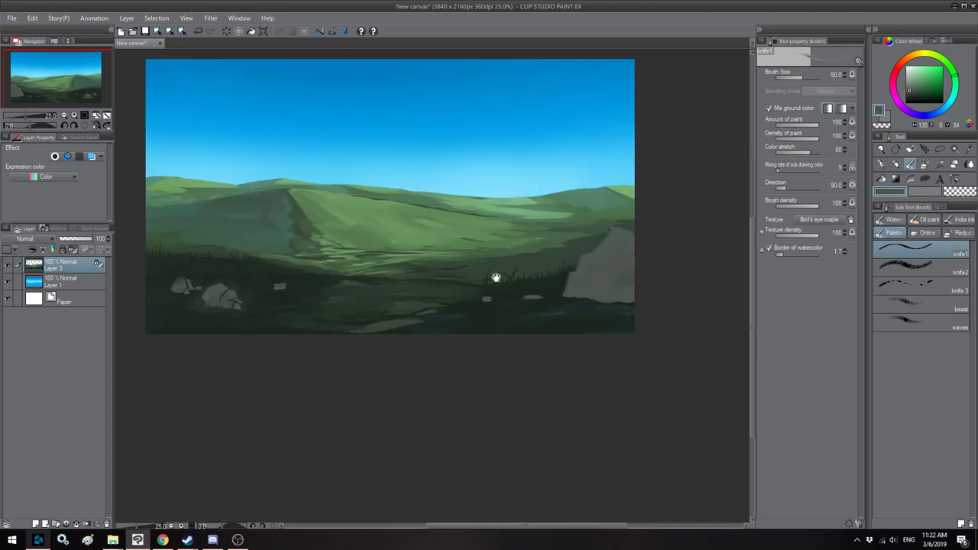
{"action": "left_click", "coordinate": [586, 235], "text": "alt"}
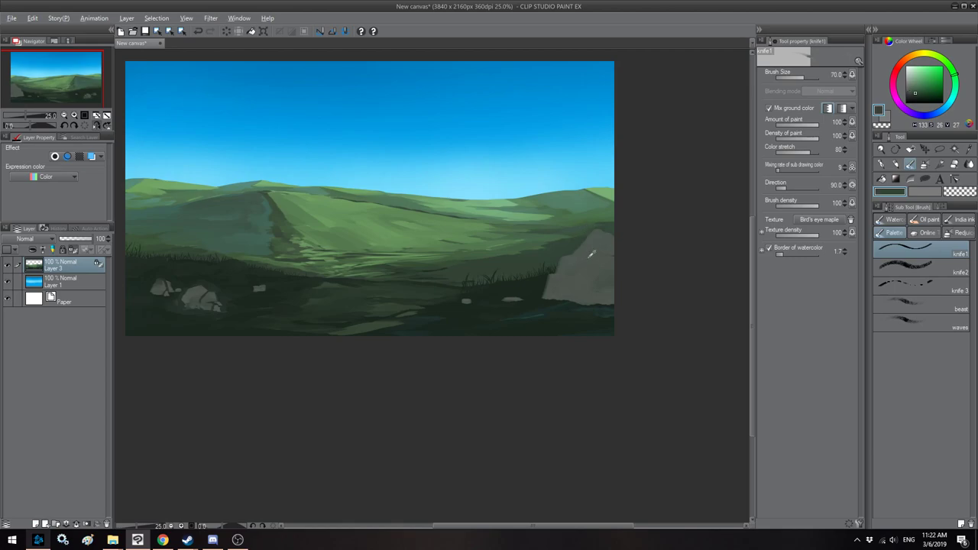
{"action": "left_click_drag", "start_coordinate": [396, 294], "coordinate": [559, 282]}
{"action": "left_click", "coordinate": [375, 269], "text": "alt"}
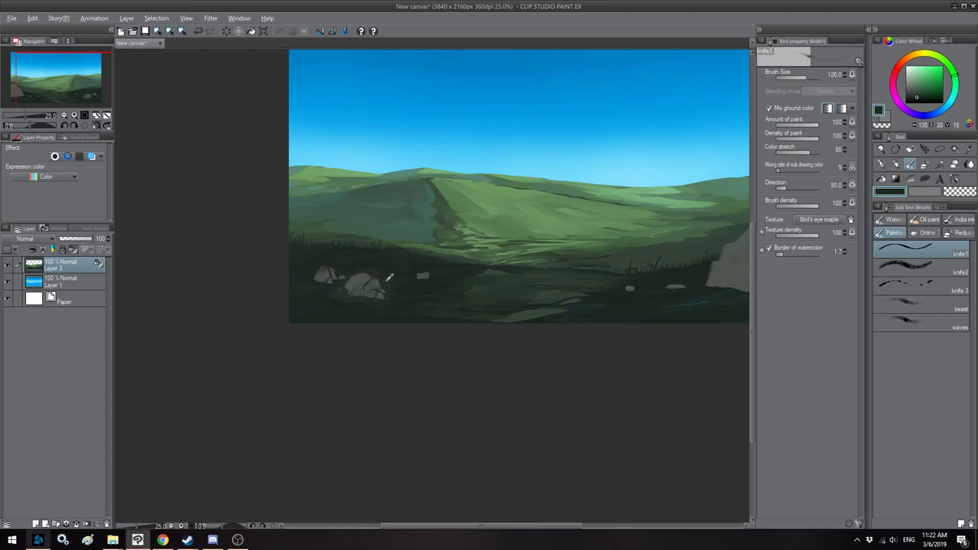
{"action": "left_click", "coordinate": [369, 279], "text": "alt"}
{"action": "left_click", "coordinate": [372, 280], "text": "alt"}
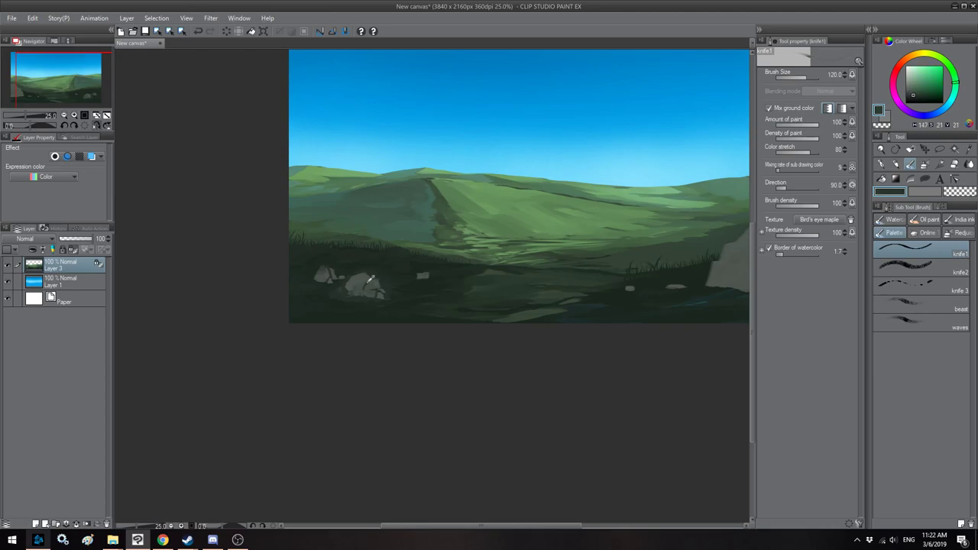
{"action": "left_click_drag", "start_coordinate": [605, 272], "coordinate": [429, 247]}
{"action": "key", "text": "["}
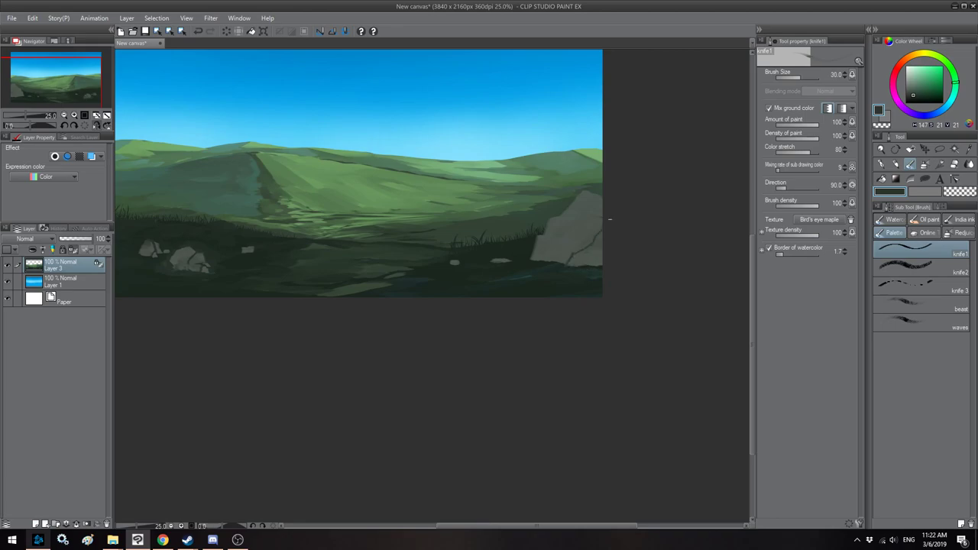
Step: Darken the large boulder's facet at the canvas edge with the grey-green H 147, S 21, V 21 using a larger knife1
{"action": "key", "text": "]"}
{"action": "key", "text": "]"}
{"action": "key", "text": "]"}
{"action": "key", "text": "]"}
{"action": "key", "text": "]"}
{"action": "key", "text": "]"}
{"action": "left_click_drag", "start_coordinate": [601, 217], "coordinate": [588, 242]}
Step: Shape the large boulder's base with near-black green (H 140, S 32, V 15) and add small grey rocks (H 133, S 10, V 34) at its foot
{"action": "left_click", "coordinate": [546, 262], "text": "alt"}
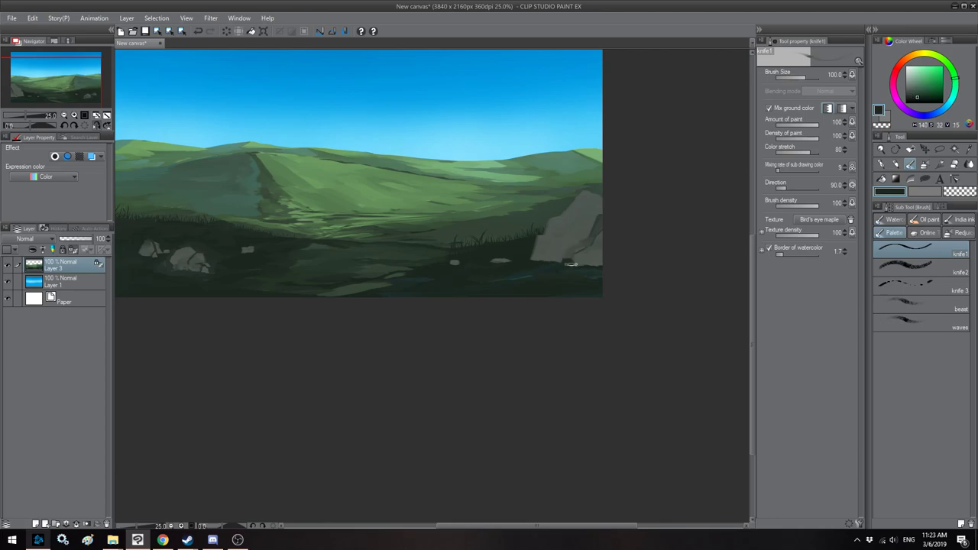
{"action": "left_click", "coordinate": [588, 256], "text": "alt"}
{"action": "left_click_drag", "start_coordinate": [567, 270], "coordinate": [549, 270]}
{"action": "key", "text": "["}
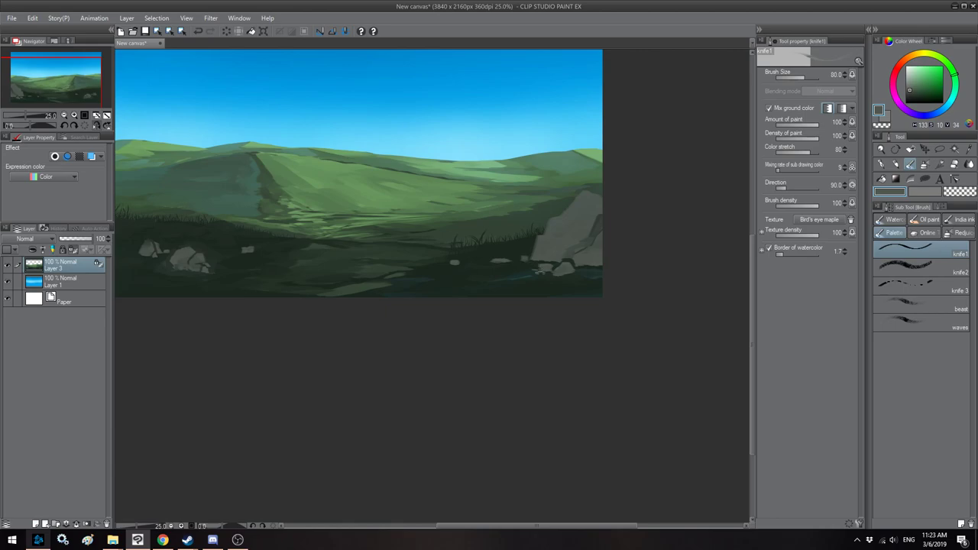
{"action": "left_click", "coordinate": [529, 265], "text": "alt"}
{"action": "key", "text": "bracketleft"}
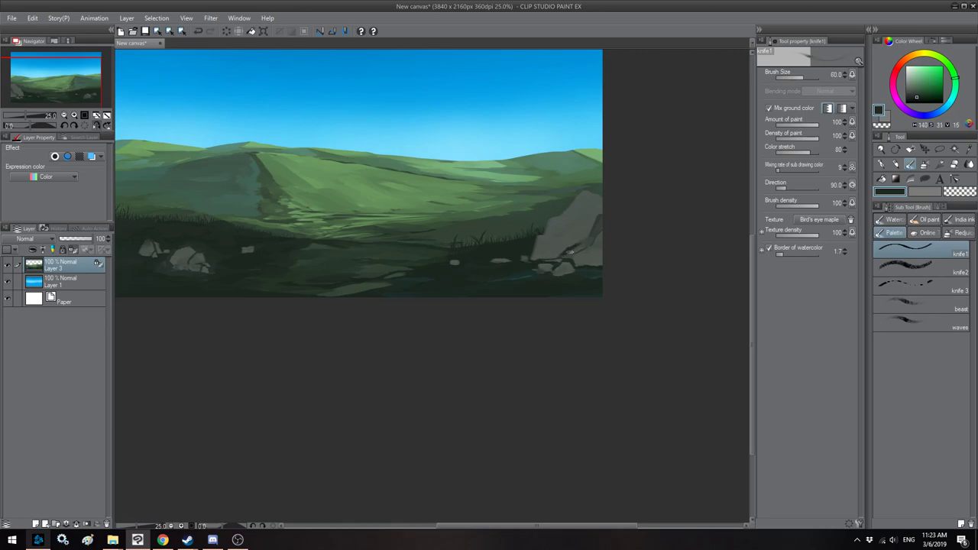
Step: Refine the stones around the large boulder's foot with rock grey (H 133, S 10, V 34) using knife1 at sizes 60 and 50
{"action": "left_click", "coordinate": [564, 242], "text": "alt"}
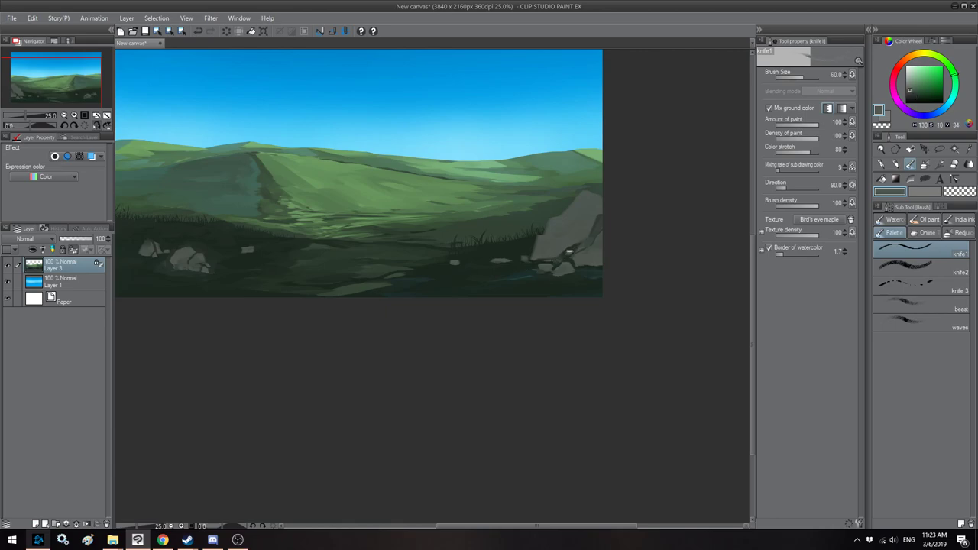
{"action": "key", "text": "h"}
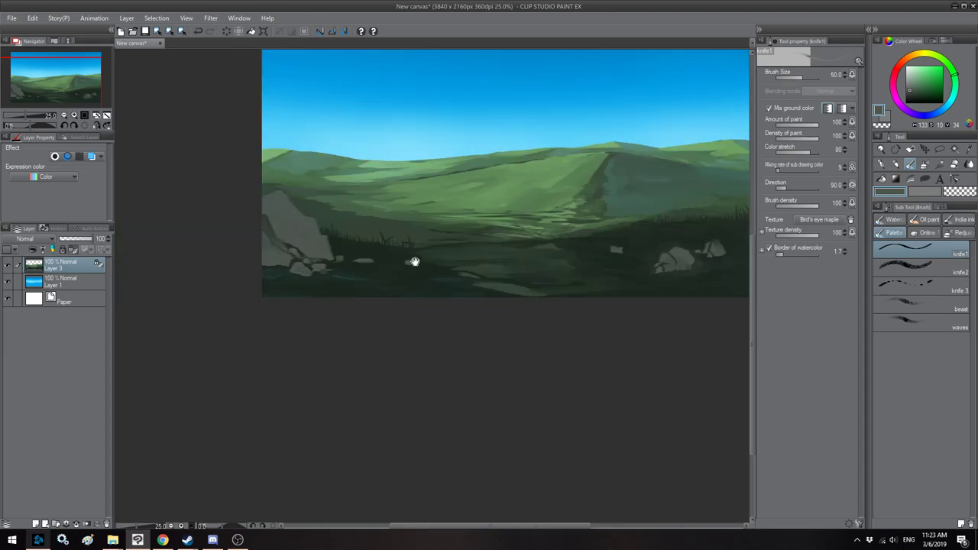
{"action": "left_click_drag", "start_coordinate": [399, 263], "coordinate": [553, 293]}
{"action": "left_click", "coordinate": [444, 250], "text": "alt"}
{"action": "key", "text": "h"}
{"action": "left_click_drag", "start_coordinate": [442, 247], "coordinate": [609, 245]}
Step: Shade the large boulder's faces with dark grey (H 138, S 12, V 21) using knife1 at size 200
{"action": "left_click", "coordinate": [910, 95]}
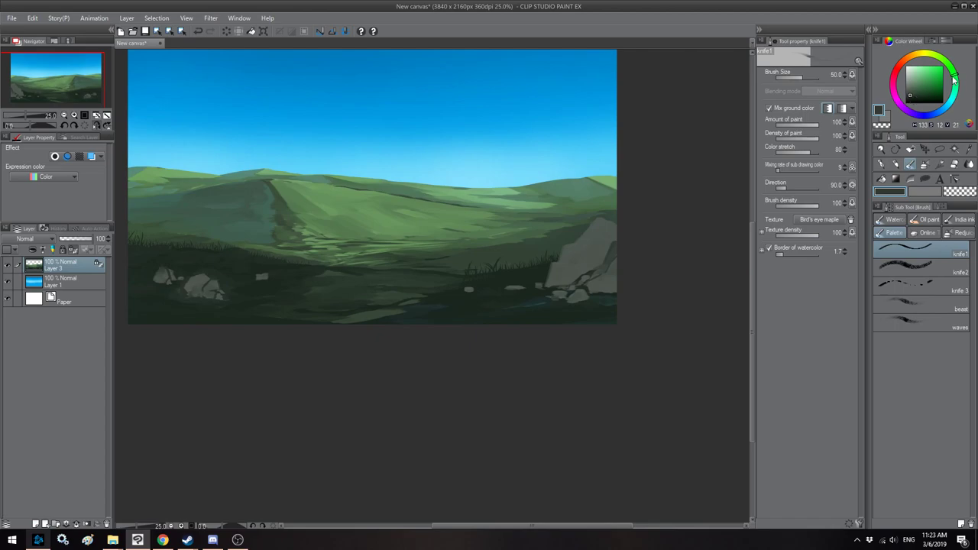
{"action": "key", "text": "bracketright"}
{"action": "key", "text": "bracketright"}
{"action": "key", "text": "bracketright"}
{"action": "key", "text": "bracketright"}
{"action": "key", "text": "bracketright"}
{"action": "key", "text": "bracketright"}
{"action": "key", "text": "bracketright"}
{"action": "mouse_move", "coordinate": [617, 282]}
{"action": "left_mouse_down"}
{"action": "mouse_move", "coordinate": [619, 262]}
{"action": "mouse_move", "coordinate": [616, 271]}
{"action": "left_mouse_up"}
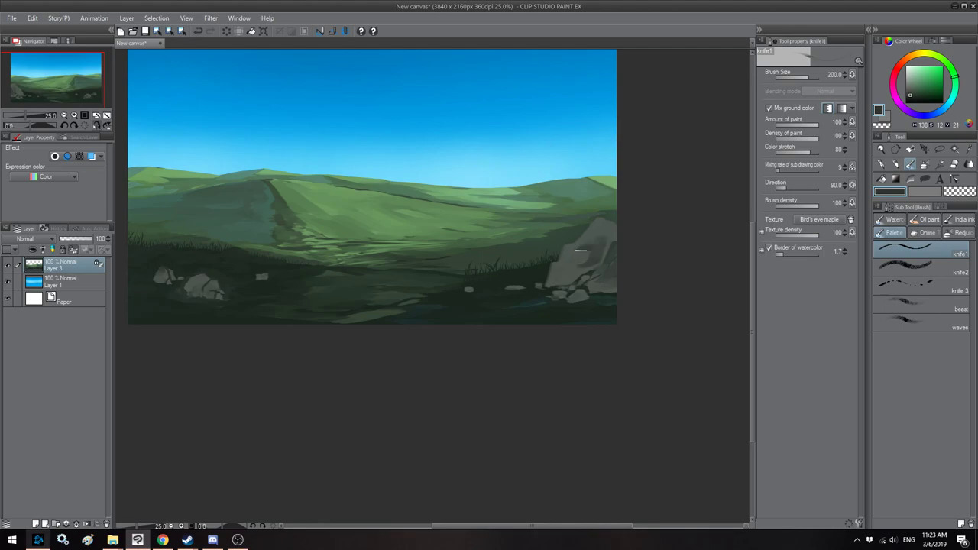
Step: Shade the lower faces of the smaller rocks below the shaded hill with broad dark-grey knife1 strokes
{"action": "key", "text": "bracketright"}
{"action": "key", "text": "bracketright"}
{"action": "key", "text": "bracketright"}
{"action": "key", "text": "bracketleft"}
{"action": "mouse_move", "coordinate": [366, 311]}
{"action": "left_mouse_down"}
{"action": "mouse_move", "coordinate": [600, 291]}
{"action": "mouse_move", "coordinate": [531, 265]}
{"action": "mouse_move", "coordinate": [354, 279]}
{"action": "left_mouse_up"}
Step: Paint sunlit highlights on the large boulder's peak and outer edge with light grey (H 145, S 8, V 63) using knife1 at size 70
{"action": "key", "text": "bracketleft"}
{"action": "key", "text": "bracketleft"}
{"action": "key", "text": "bracketleft"}
{"action": "left_click", "coordinate": [612, 218], "text": "alt"}
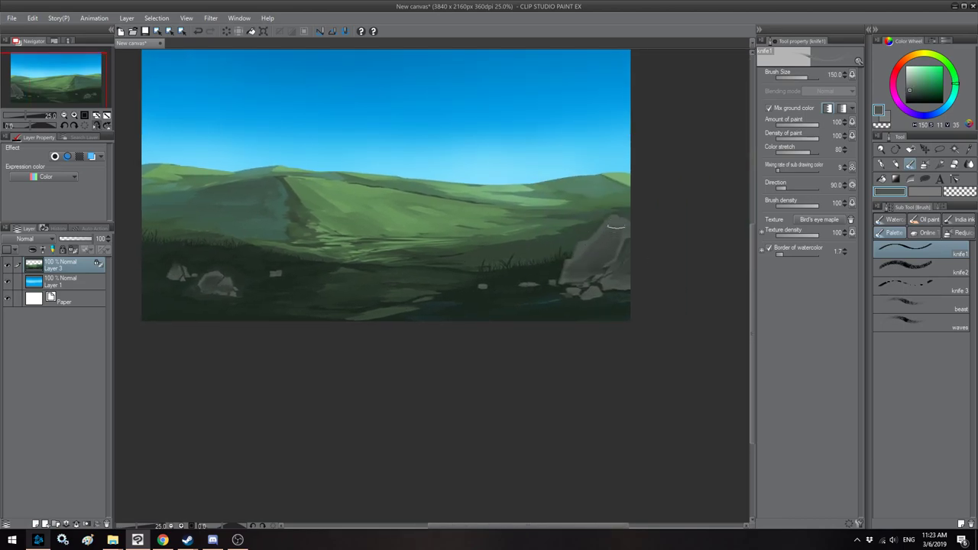
{"action": "left_click_drag", "start_coordinate": [914, 88], "coordinate": [911, 82]}
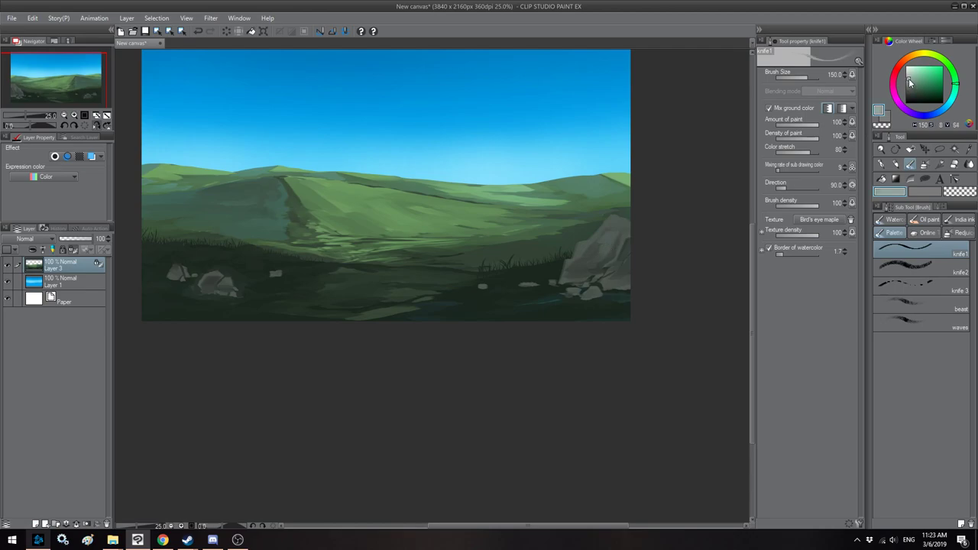
{"action": "left_click", "coordinate": [954, 81]}
{"action": "key", "text": "bracketleft"}
{"action": "key", "text": "bracketleft"}
{"action": "key", "text": "bracketleft"}
{"action": "key", "text": "bracketleft"}
{"action": "key", "text": "bracketleft"}
{"action": "key", "text": "bracketleft"}
{"action": "key", "text": "bracketright"}
{"action": "key", "text": "bracketright"}
{"action": "left_click_drag", "start_coordinate": [616, 219], "coordinate": [625, 231]}
{"action": "key", "text": "bracketright"}
{"action": "key", "text": "bracketright"}
{"action": "left_click_drag", "start_coordinate": [627, 242], "coordinate": [632, 269]}
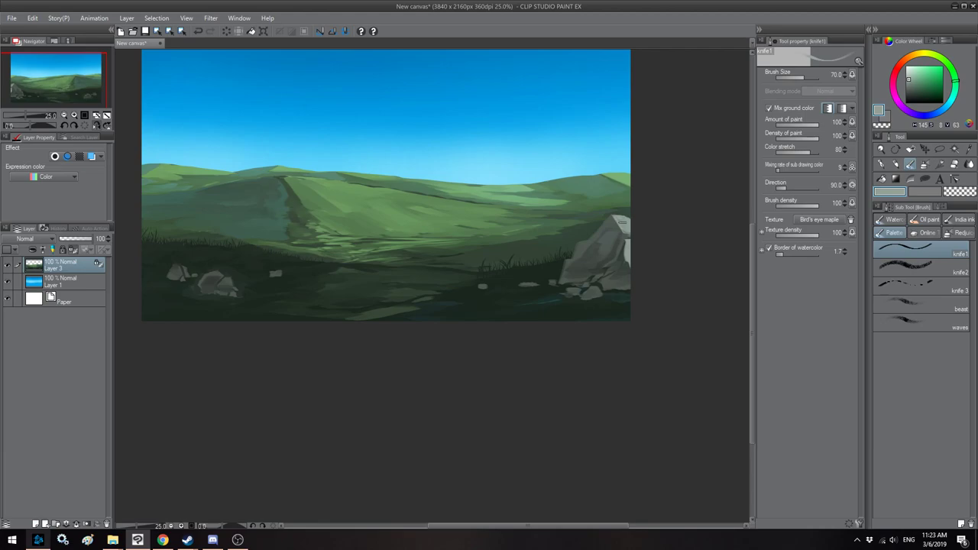
Step: Highlight the sunlit faces of the rocks below the shaded hill with light grey (H 145, S 8, V 63) using knife1 at size 70
{"action": "left_click_drag", "start_coordinate": [474, 206], "coordinate": [488, 222]}
{"action": "key", "text": "h"}
{"action": "left_click_drag", "start_coordinate": [561, 278], "coordinate": [459, 246]}
{"action": "left_click_drag", "start_coordinate": [272, 249], "coordinate": [499, 293]}
{"action": "key", "text": "h"}
{"action": "left_click_drag", "start_coordinate": [383, 274], "coordinate": [525, 274]}
{"action": "key", "text": "h"}
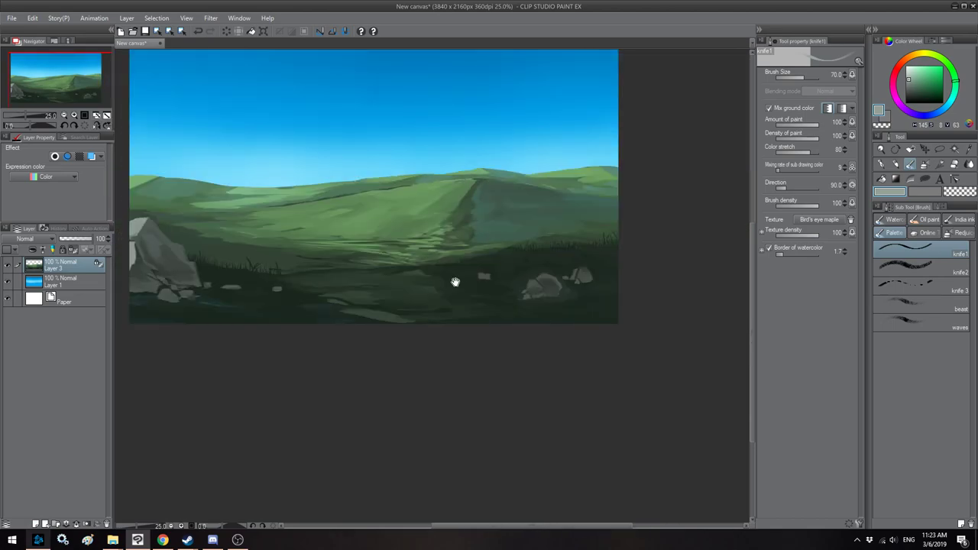
{"action": "left_click_drag", "start_coordinate": [452, 282], "coordinate": [432, 265]}
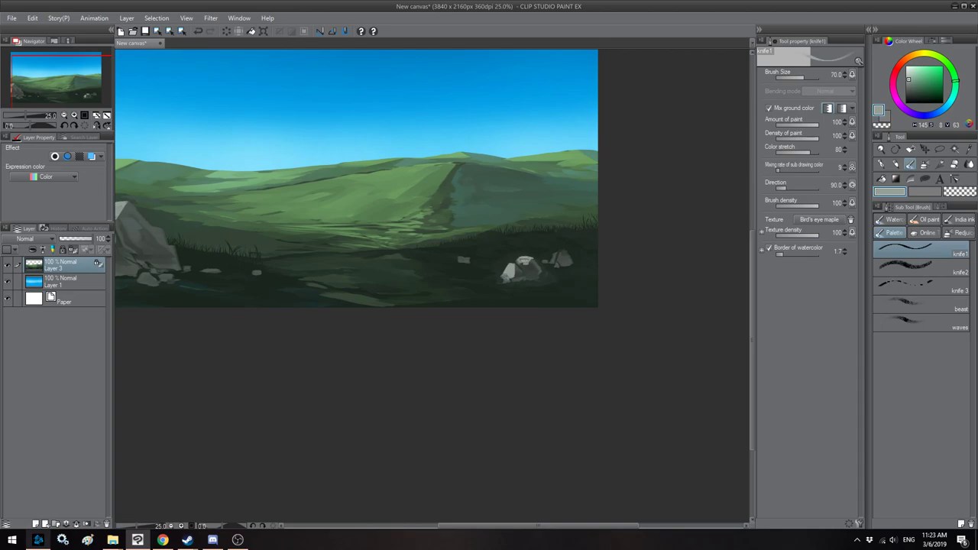
{"action": "key", "text": "bracketright"}
Step: Add a light-grey highlight (H 145, S 8, V 63) to the small lone stone near the rocks using knife1 at size 40
{"action": "key", "text": "h"}
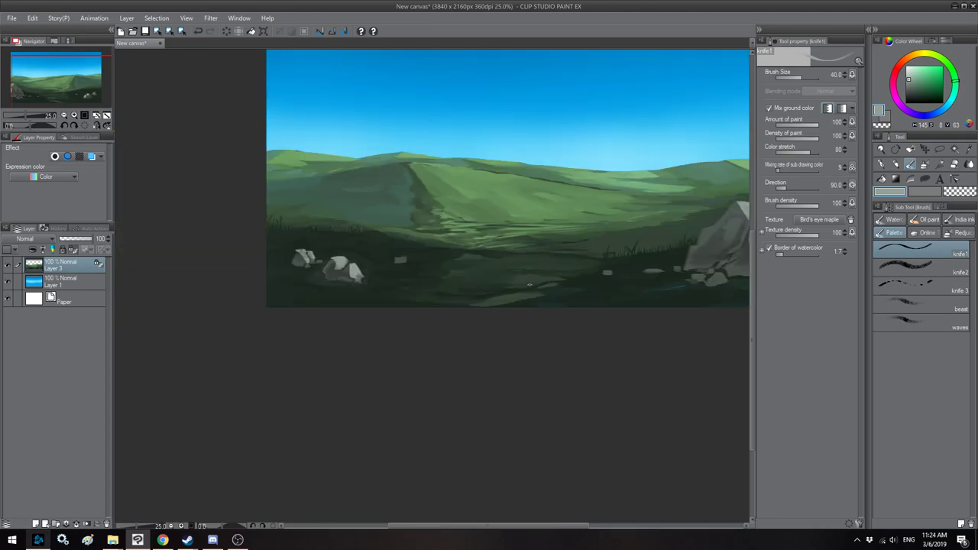
{"action": "left_click_drag", "start_coordinate": [404, 258], "coordinate": [466, 244]}
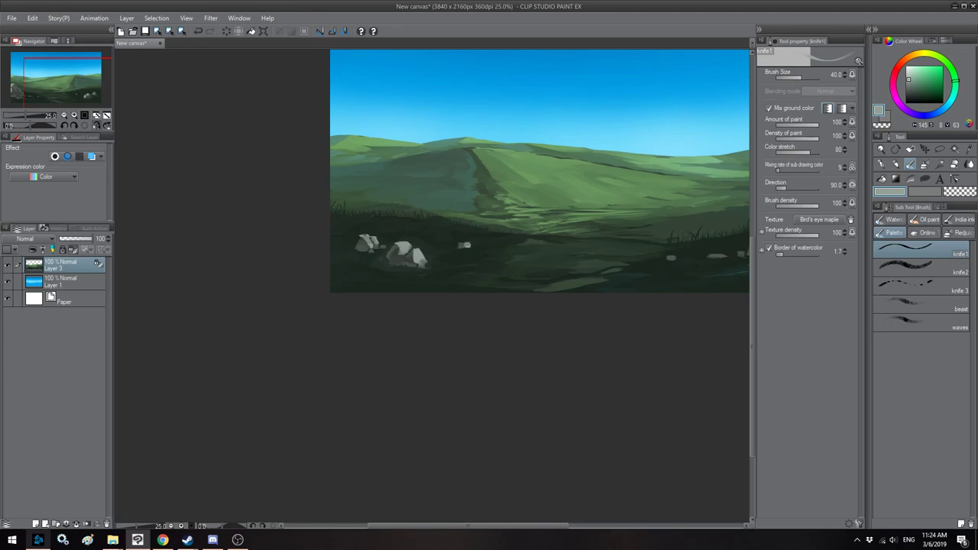
{"action": "key", "text": "h"}
{"action": "left_click_drag", "start_coordinate": [475, 238], "coordinate": [412, 237]}
{"action": "left_click_drag", "start_coordinate": [420, 252], "coordinate": [476, 240]}
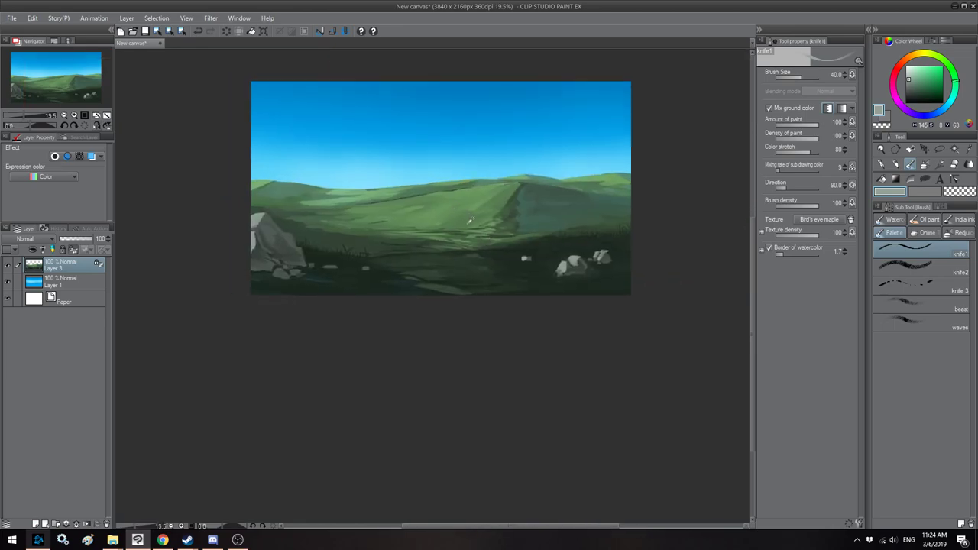
Step: Start lightening the dark foreground between the rocks with muted green strokes (H 135, S 32, V 27) using knife1 from size 50
{"action": "left_click", "coordinate": [482, 237], "text": "alt"}
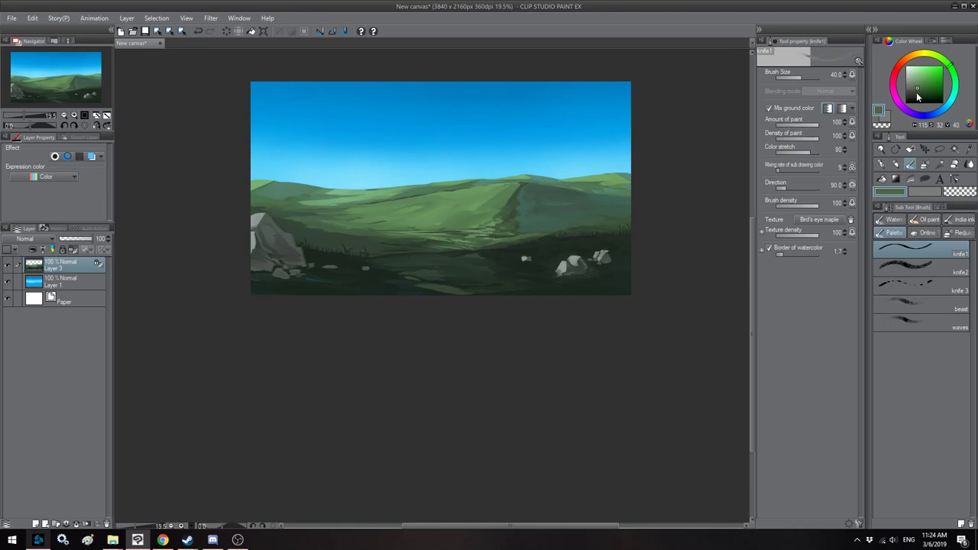
{"action": "left_click", "coordinate": [513, 253], "text": "alt"}
{"action": "left_click_drag", "start_coordinate": [918, 99], "coordinate": [918, 92]}
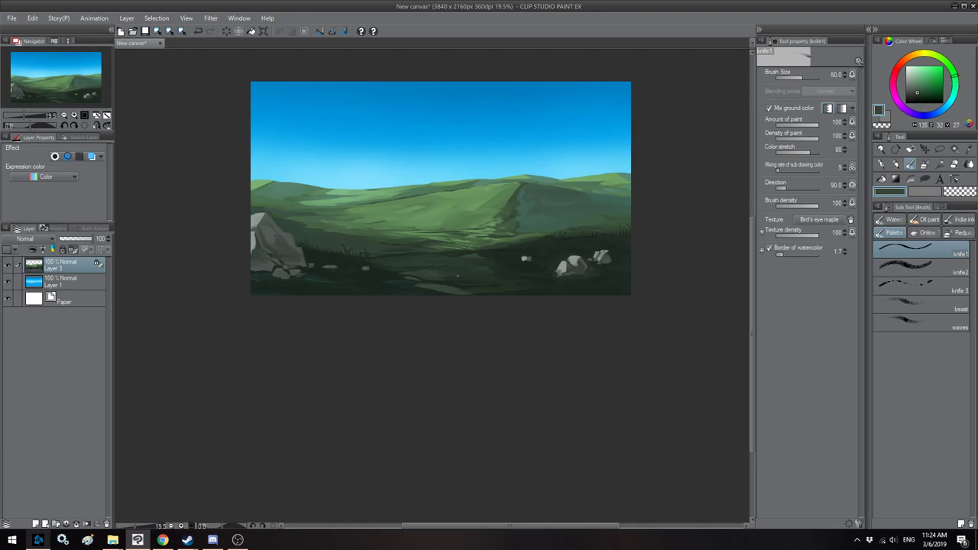
{"action": "left_click_drag", "start_coordinate": [472, 257], "coordinate": [459, 266]}
{"action": "key", "text": "bracketright"}
{"action": "key", "text": "bracketright"}
Step: Paint brighter green patches (H 133, S 44, V 42) down the middle of the dark foreground using knife1 up to size 500
{"action": "left_click_drag", "start_coordinate": [918, 94], "coordinate": [923, 90]}
{"action": "left_click", "coordinate": [955, 75]}
{"action": "mouse_move", "coordinate": [459, 263]}
{"action": "left_mouse_down"}
{"action": "mouse_move", "coordinate": [428, 261]}
{"action": "mouse_move", "coordinate": [479, 265]}
{"action": "mouse_move", "coordinate": [475, 279]}
{"action": "mouse_move", "coordinate": [555, 294]}
{"action": "left_mouse_up"}
{"action": "key", "text": "bracketright"}
{"action": "key", "text": "bracketright"}
{"action": "key", "text": "bracketright"}
{"action": "left_click_drag", "start_coordinate": [487, 282], "coordinate": [461, 283]}
{"action": "key", "text": "bracketleft"}
{"action": "key", "text": "bracketleft"}
{"action": "key", "text": "bracketleft"}
{"action": "key", "text": "bracketleft"}
{"action": "key", "text": "bracketleft"}
{"action": "key", "text": "bracketright"}
{"action": "key", "text": "bracketright"}
{"action": "key", "text": "bracketright"}
{"action": "key", "text": "bracketleft"}
{"action": "key", "text": "bracketleft"}
{"action": "key", "text": "bracketleft"}
{"action": "key", "text": "bracketleft"}
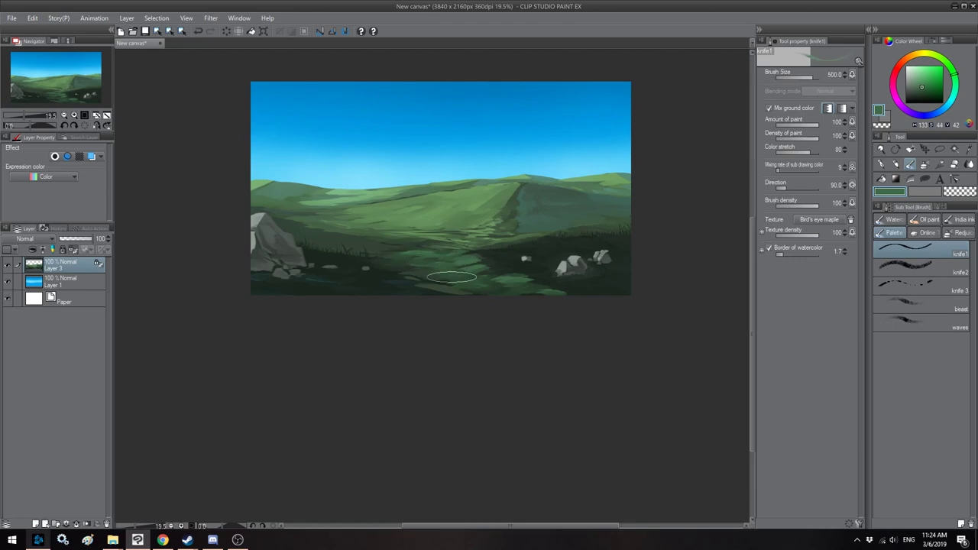
Step: Extend the bright green patches into a winding strip reaching the canvas's lower edge with H 133, S 44, V 42
{"action": "mouse_move", "coordinate": [440, 258]}
{"action": "left_mouse_down"}
{"action": "mouse_move", "coordinate": [473, 286]}
{"action": "mouse_move", "coordinate": [483, 279]}
{"action": "mouse_move", "coordinate": [479, 289]}
{"action": "mouse_move", "coordinate": [525, 292]}
{"action": "left_mouse_up"}
{"action": "key", "text": "bracketright"}
{"action": "key", "text": "bracketright"}
{"action": "key", "text": "bracketright"}
{"action": "key", "text": "bracketright"}
{"action": "key", "text": "bracketright"}
{"action": "key", "text": "bracketright"}
Step: Mirror the view and tone the ground at the head of the green strip with H 127, S 25, V 26 using knife1 at size 200
{"action": "key", "text": "h"}
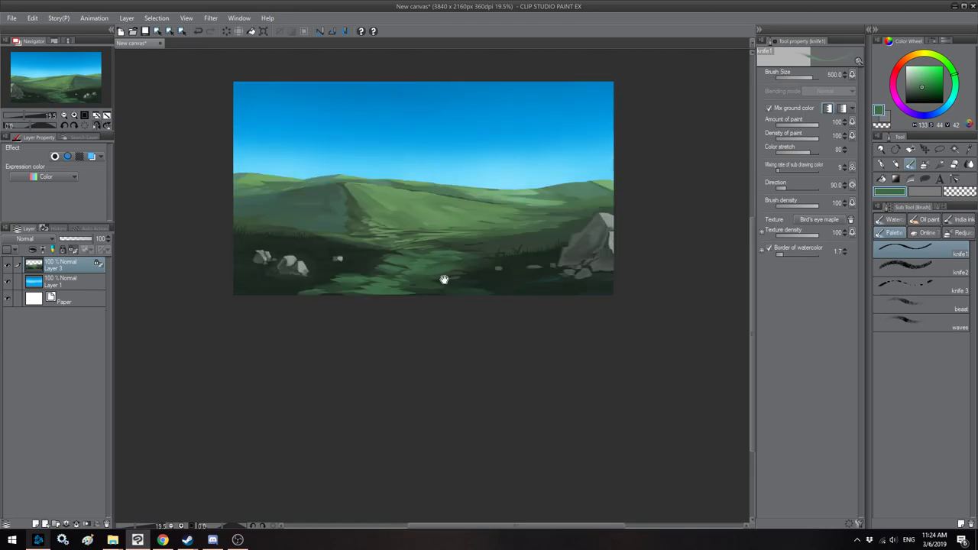
{"action": "left_click_drag", "start_coordinate": [446, 280], "coordinate": [465, 280]}
{"action": "key", "text": "bracketleft"}
{"action": "key", "text": "bracketleft"}
{"action": "key", "text": "bracketleft"}
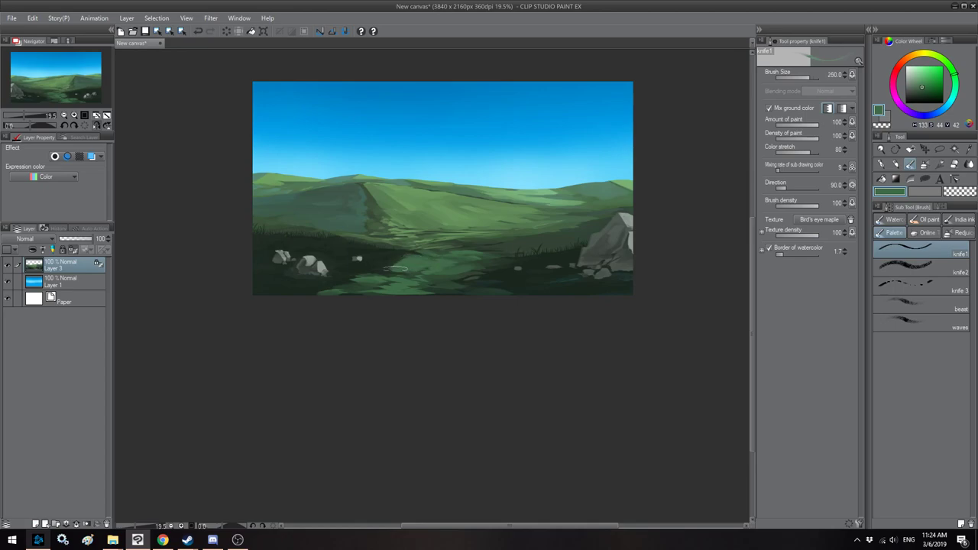
{"action": "left_click", "coordinate": [509, 244], "text": "alt"}
{"action": "key", "text": "bracketleft"}
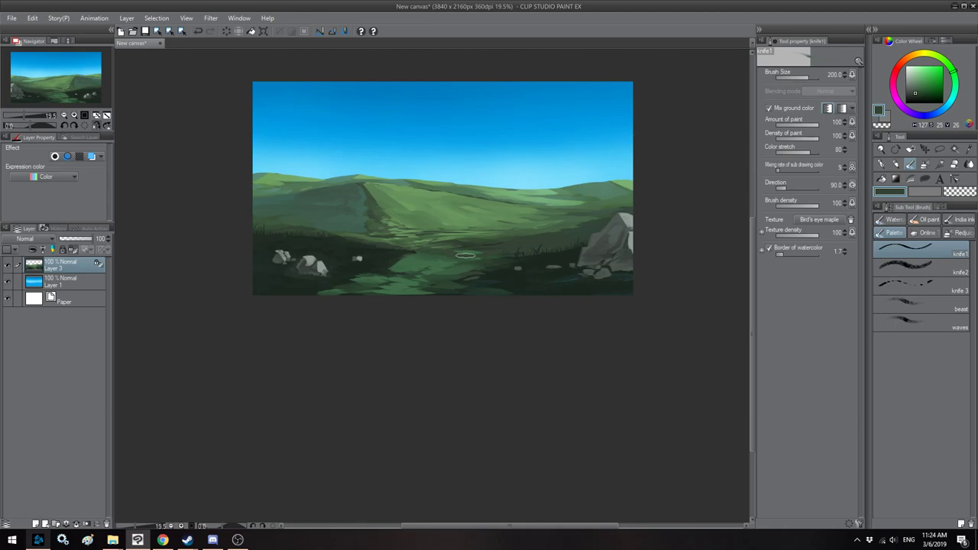
Step: Paint lighter green strokes (H 111, S 36, V 53) across the slope between the valley and the large rock using knife1 up to size 300
{"action": "left_click", "coordinate": [532, 219], "text": "alt"}
{"action": "key", "text": "bracketleft"}
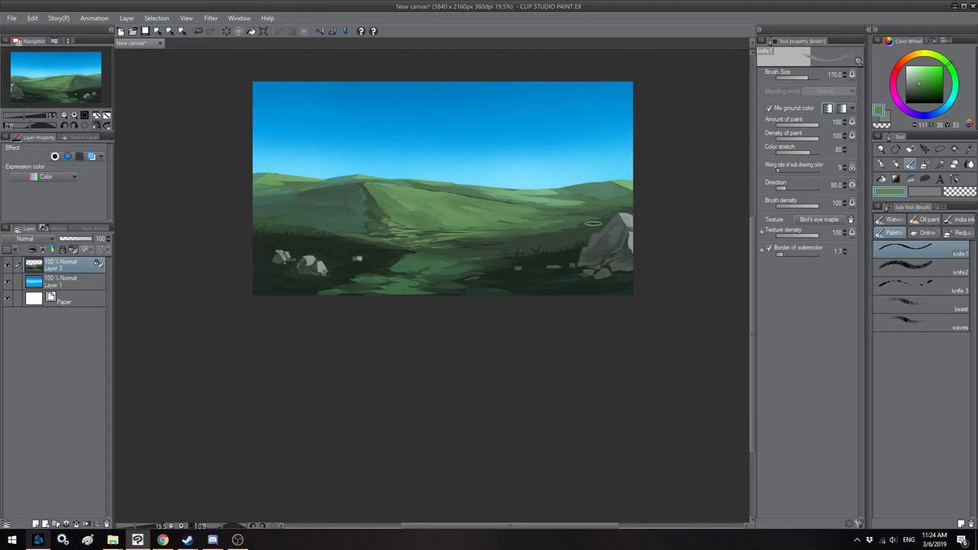
{"action": "key", "text": "bracketleft"}
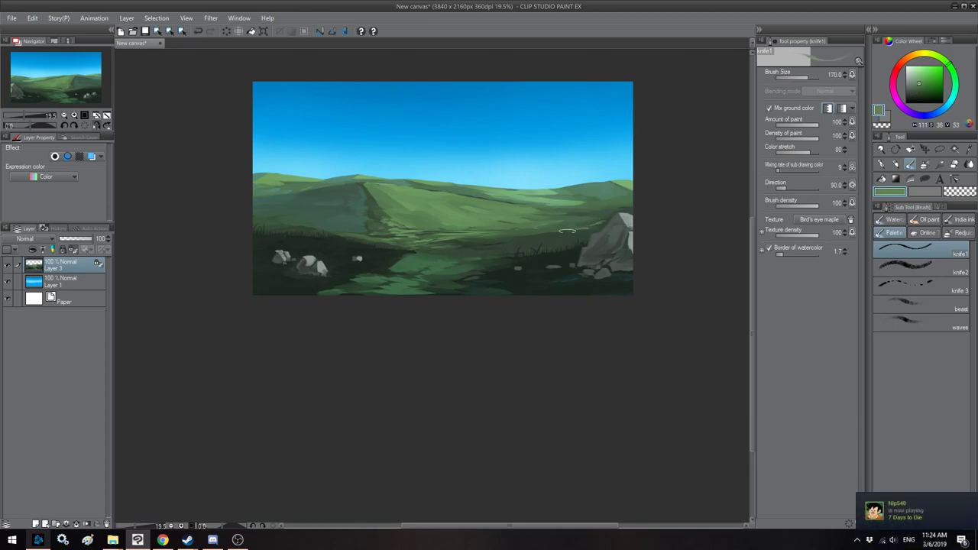
{"action": "key", "text": "bracketright"}
{"action": "key", "text": "bracketright"}
{"action": "key", "text": "bracketright"}
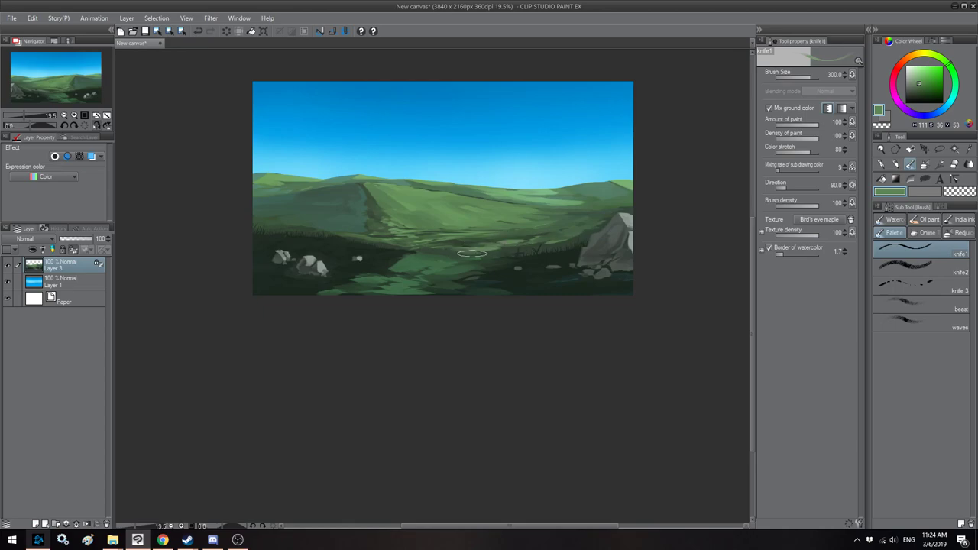
{"action": "mouse_move", "coordinate": [515, 244]}
{"action": "left_mouse_down"}
{"action": "mouse_move", "coordinate": [493, 251]}
{"action": "mouse_move", "coordinate": [572, 244]}
{"action": "left_mouse_up"}
{"action": "key", "text": "["}
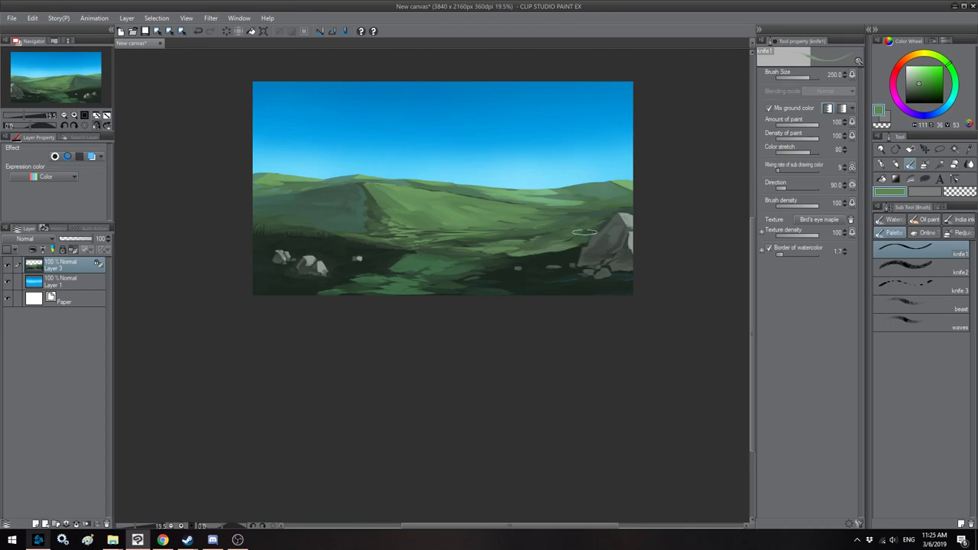
Step: Add blue-green shadow strokes (H 156, S 35, V 39) to the valley side above the large rock using knife1 at size 200
{"action": "key", "text": "h"}
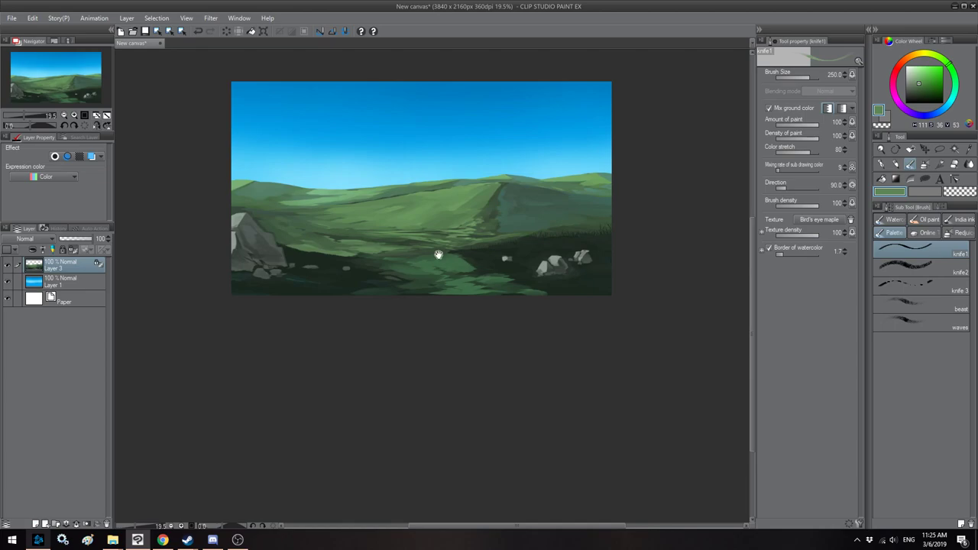
{"action": "left_click_drag", "start_coordinate": [446, 255], "coordinate": [512, 254]}
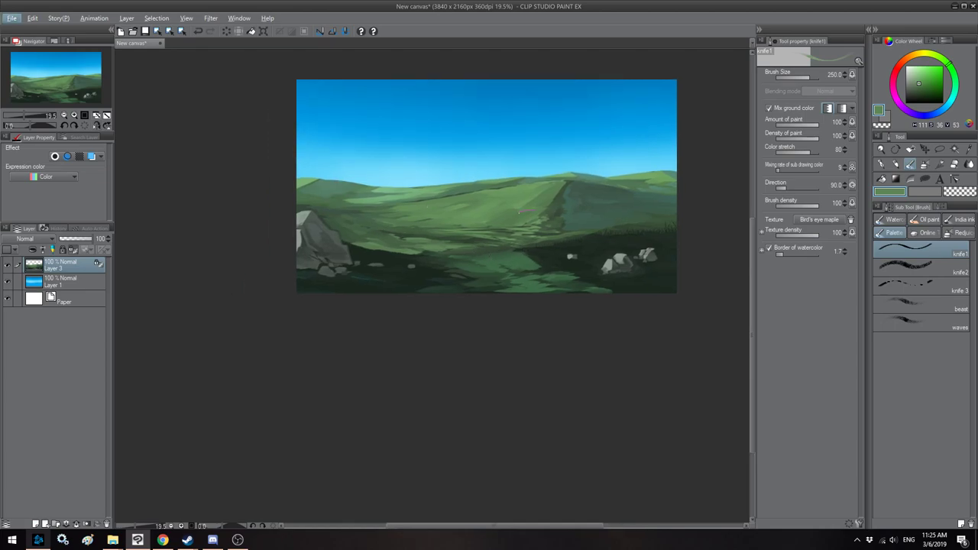
{"action": "key", "text": "h"}
{"action": "left_click", "coordinate": [414, 194], "text": "alt"}
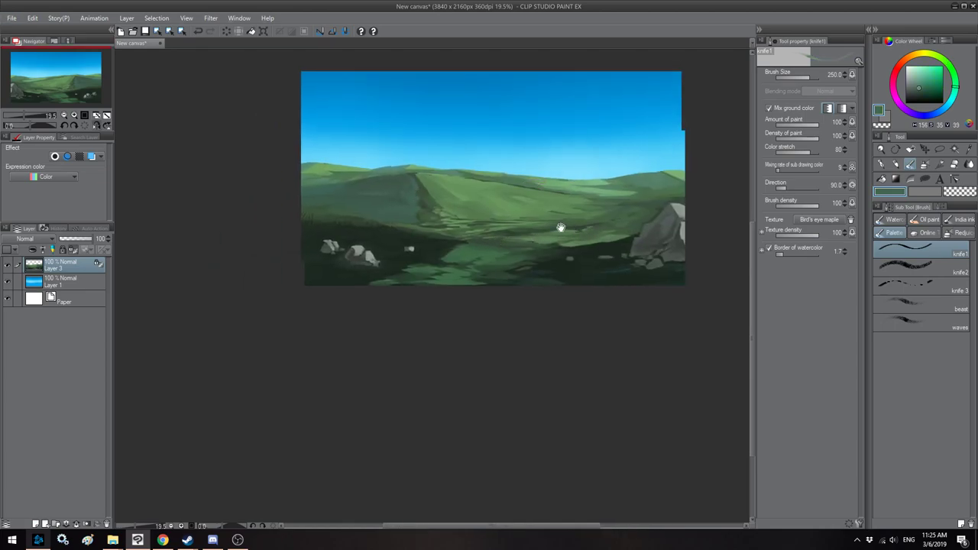
{"action": "left_click_drag", "start_coordinate": [573, 229], "coordinate": [539, 223]}
{"action": "key", "text": "["}
{"action": "key", "text": "["}
{"action": "key", "text": "["}
{"action": "key", "text": "bracketright"}
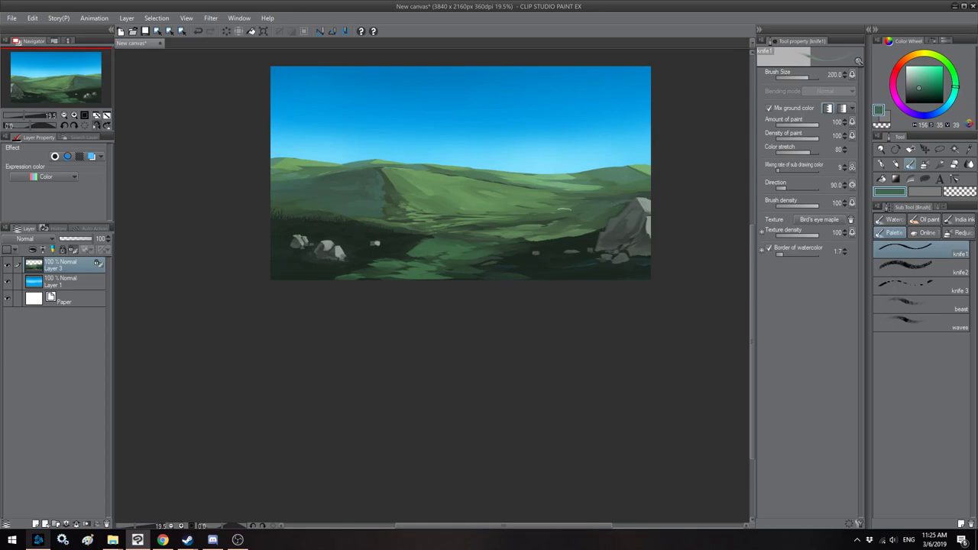
Step: Darken the slope rising behind the large rock with muted green (H 127, S 23, V 29) using knife1 from size 170 to 300
{"action": "key", "text": "bracketleft"}
{"action": "left_click", "coordinate": [395, 194], "text": "alt"}
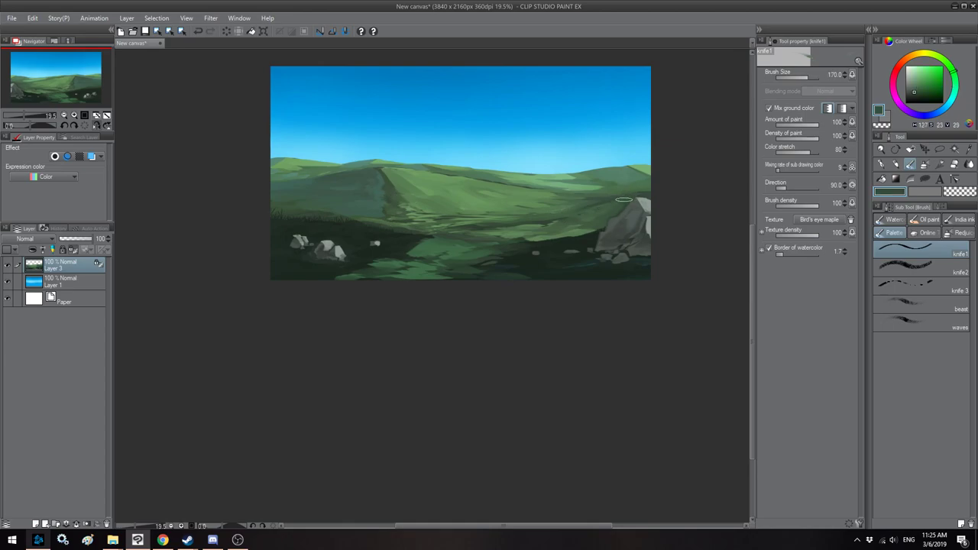
{"action": "key", "text": "bracketright"}
{"action": "key", "text": "bracketright"}
{"action": "key", "text": "bracketright"}
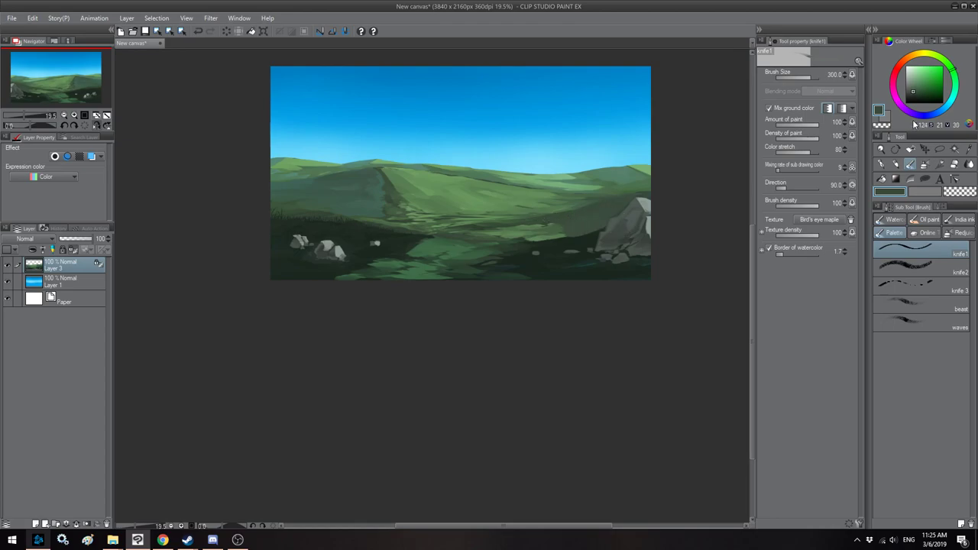
Step: Deepen the shaded slope around the large rock's peak with darker green (H 129, S 19, V 22) using knife1 at size 170
{"action": "left_click_drag", "start_coordinate": [915, 94], "coordinate": [912, 96]}
{"action": "key", "text": "bracketleft"}
{"action": "key", "text": "bracketleft"}
{"action": "key", "text": "bracketleft"}
{"action": "key", "text": "bracketleft"}
{"action": "key", "text": "bracketleft"}
{"action": "key", "text": "bracketleft"}
{"action": "key", "text": "bracketright"}
{"action": "key", "text": "bracketright"}
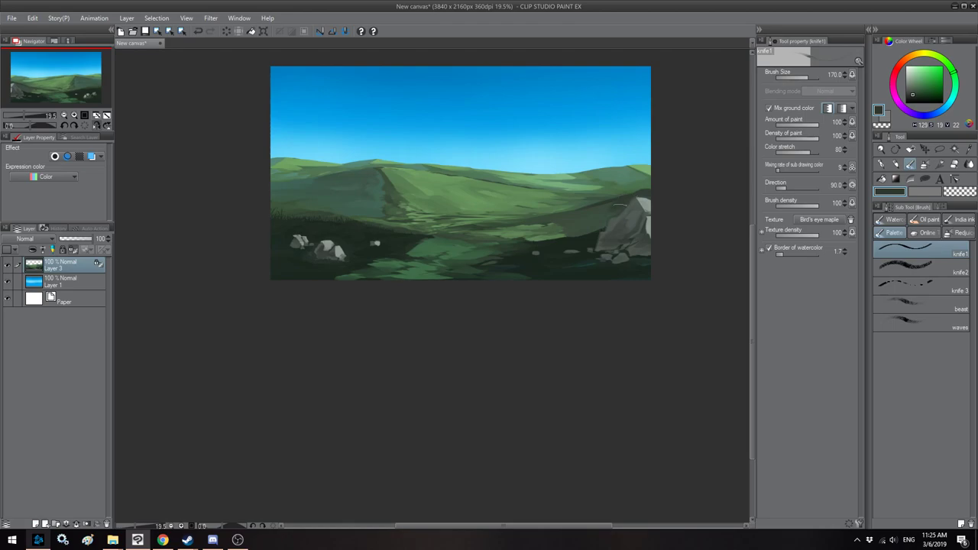
Step: Refine the dark slope's edge beside the large rock with H 129, S 19, V 22 using knife1 down to size 80
{"action": "key", "text": "bracketright"}
{"action": "key", "text": "bracketleft"}
{"action": "key", "text": "bracketleft"}
{"action": "key", "text": "bracketleft"}
{"action": "key", "text": "bracketleft"}
{"action": "key", "text": "bracketleft"}
{"action": "key", "text": "bracketleft"}
{"action": "key", "text": "h"}
{"action": "key", "text": "h"}
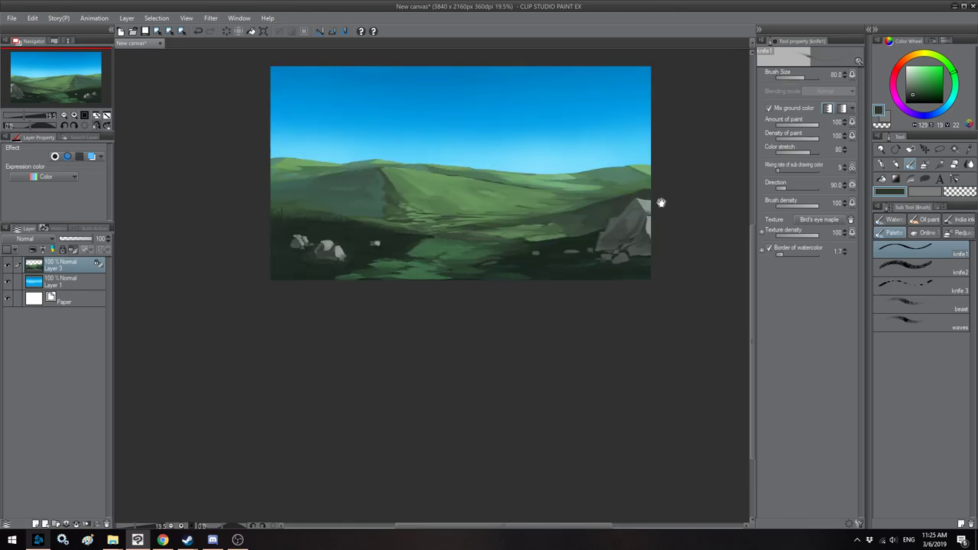
Step: Glaze blue-green shadow (H 160, S 35, V 40) over the slope beside the large rock using knife1 from size 100 to 300
{"action": "left_click", "coordinate": [369, 192], "text": "alt"}
{"action": "key", "text": "bracketright"}
{"action": "key", "text": "bracketright"}
{"action": "key", "text": "bracketright"}
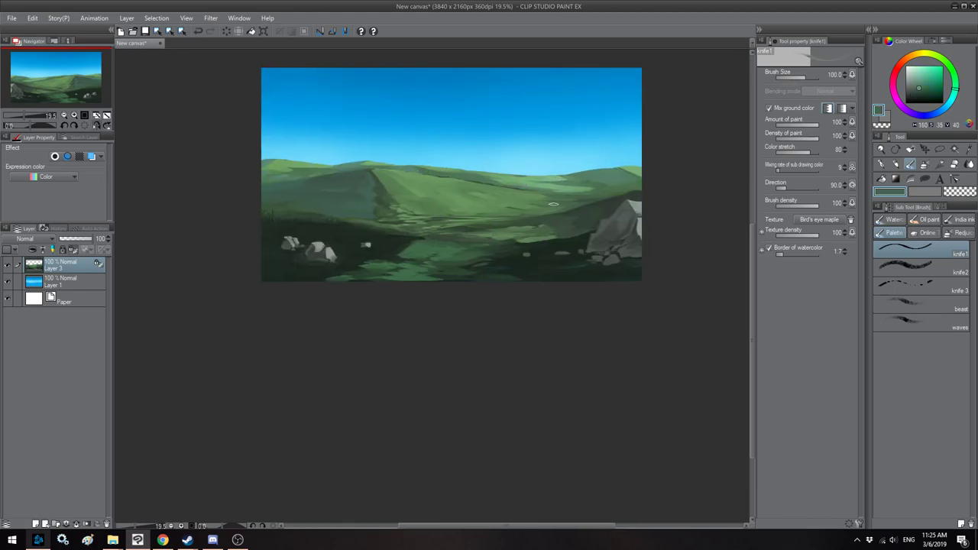
{"action": "key", "text": "bracketright"}
{"action": "key", "text": "bracketright"}
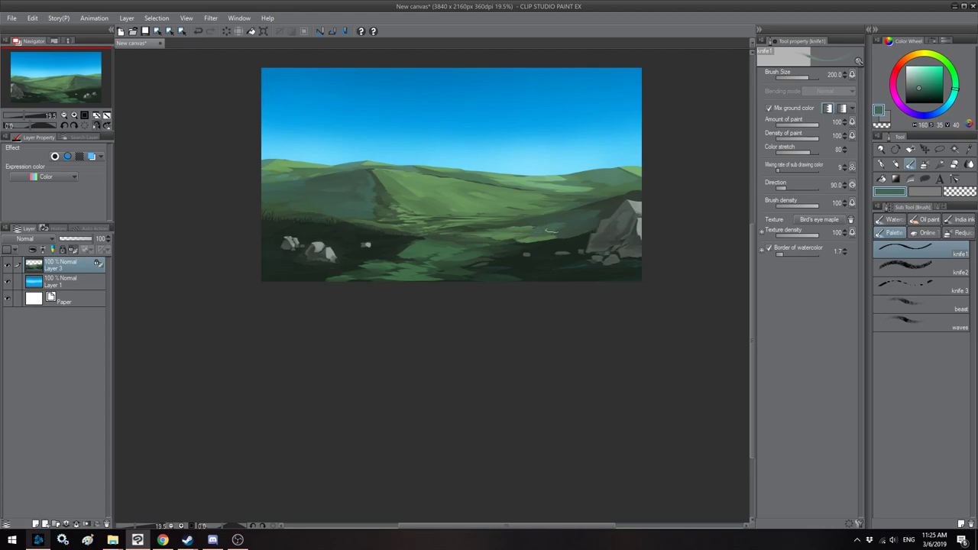
{"action": "key", "text": "]"}
{"action": "key", "text": "]"}
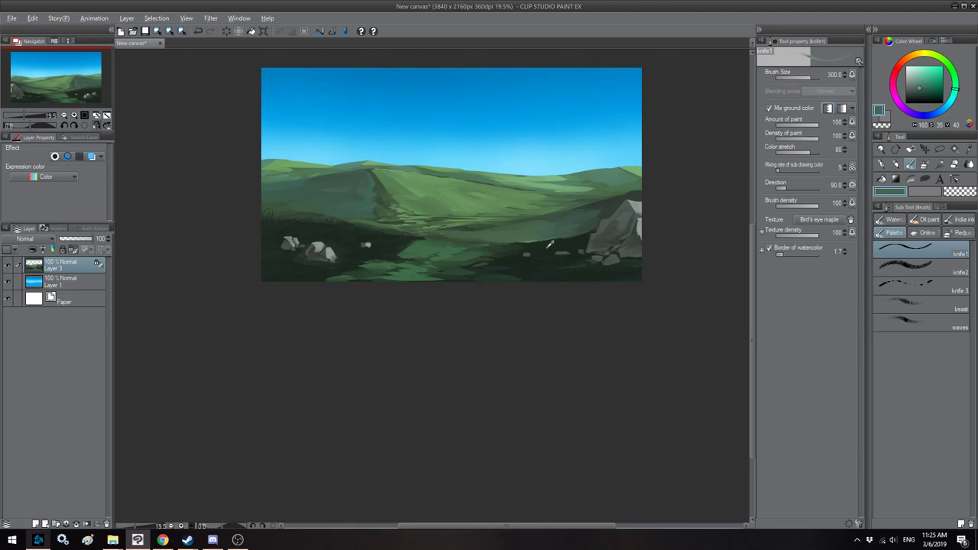
Step: Sharpen the dark foreground's upper edge against the valley with H 140, S 30, V 16 using knife1 from size 100
{"action": "left_click", "coordinate": [550, 246], "text": "alt"}
{"action": "key", "text": "h"}
{"action": "left_click_drag", "start_coordinate": [385, 241], "coordinate": [412, 243]}
{"action": "left_click", "coordinate": [335, 246]}
{"action": "key", "text": "["}
{"action": "key", "text": "["}
{"action": "key", "text": "["}
{"action": "key", "text": "["}
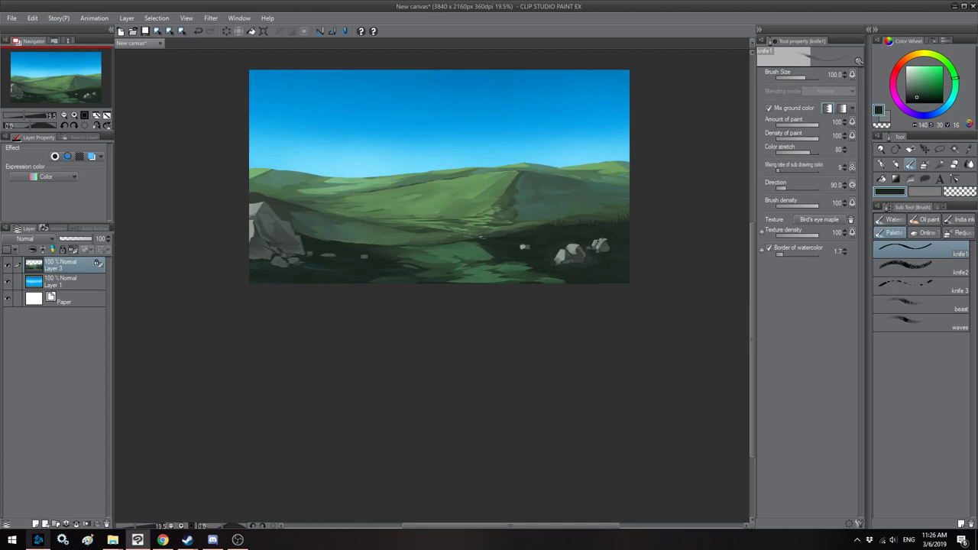
{"action": "key", "text": "bracketright"}
{"action": "key", "text": "bracketright"}
Step: Brighten the winding green strip and its edge near the small rocks with H 127, S 45, V 55 using knife1 down to size 100
{"action": "key", "text": "h"}
{"action": "left_click_drag", "start_coordinate": [416, 250], "coordinate": [458, 259]}
{"action": "left_click", "coordinate": [442, 261], "text": "alt"}
{"action": "left_click", "coordinate": [922, 82]}
{"action": "left_click", "coordinate": [953, 72]}
{"action": "key", "text": "h"}
{"action": "key", "text": "bracketleft"}
{"action": "left_click_drag", "start_coordinate": [489, 264], "coordinate": [598, 301]}
{"action": "key", "text": "bracketright"}
{"action": "left_click_drag", "start_coordinate": [523, 272], "coordinate": [514, 260]}
{"action": "key", "text": "bracketleft"}
{"action": "key", "text": "bracketleft"}
{"action": "key", "text": "bracketleft"}
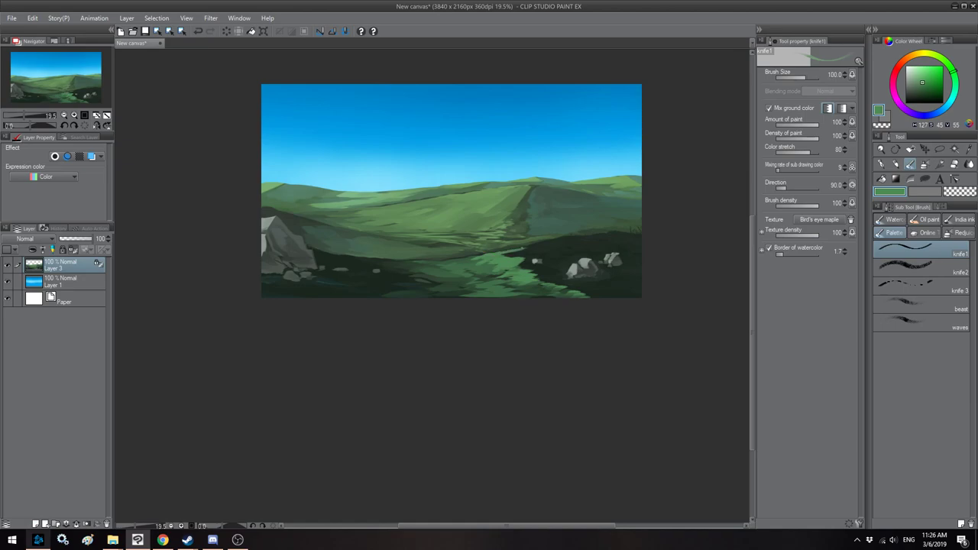
{"action": "left_click_drag", "start_coordinate": [526, 247], "coordinate": [544, 243]}
Step: Shape the green strip's edge beside the small rocks with dark green (H 142, S 28, V 15) using knife1 at size 100
{"action": "left_click", "coordinate": [579, 236], "text": "alt"}
{"action": "left_click", "coordinate": [513, 256], "text": "alt"}
{"action": "left_click", "coordinate": [538, 261], "text": "alt"}
{"action": "scroll", "coordinate": [473, 217], "scroll_direction": "down", "scroll_amount": 2}
{"action": "key", "text": "h"}
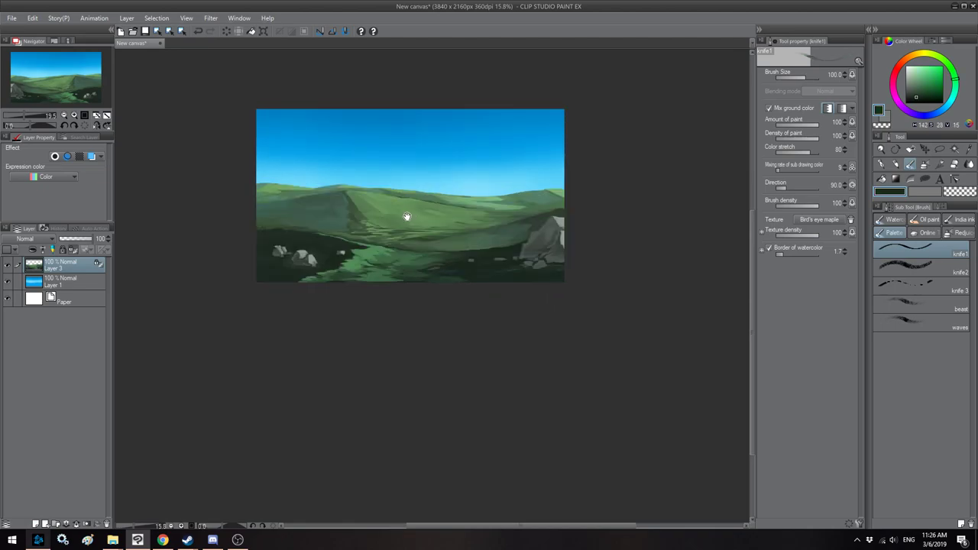
{"action": "left_click_drag", "start_coordinate": [406, 216], "coordinate": [430, 233]}
{"action": "scroll", "coordinate": [437, 262], "scroll_direction": "up", "scroll_amount": 3}
{"action": "key", "text": "h"}
{"action": "key", "text": "h"}
{"action": "key", "text": "h"}
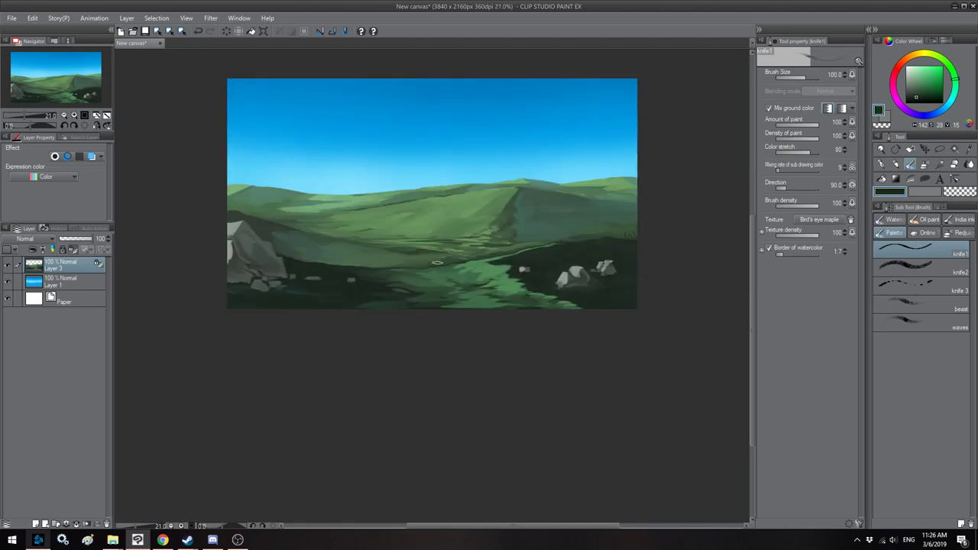
{"action": "left_click_drag", "start_coordinate": [527, 281], "coordinate": [579, 304]}
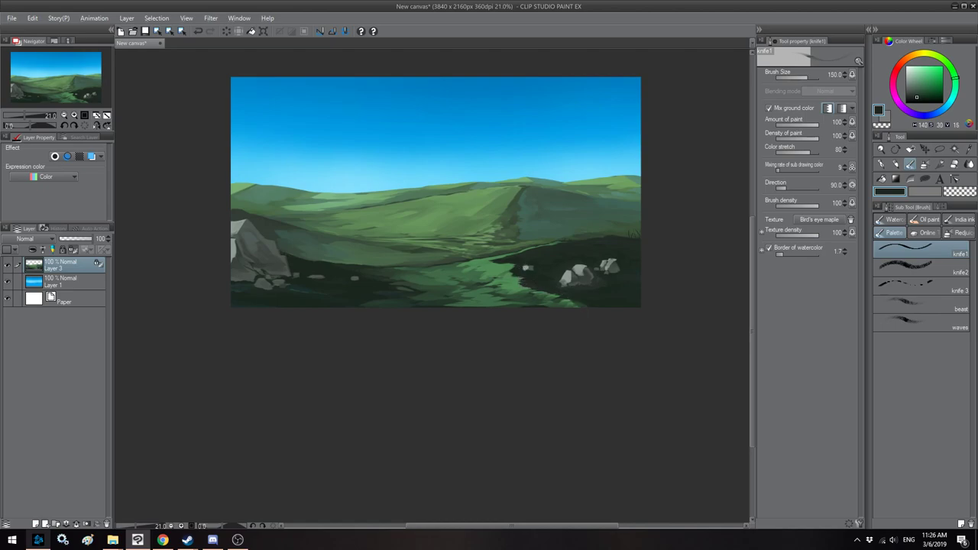
Step: Scatter small green flecks (H 127, S 43, V 55) over the dark ground around the small rocks using knife1 down to size 30
{"action": "left_click", "coordinate": [500, 267], "text": "alt"}
{"action": "key", "text": "["}
{"action": "key", "text": "["}
{"action": "key", "text": "["}
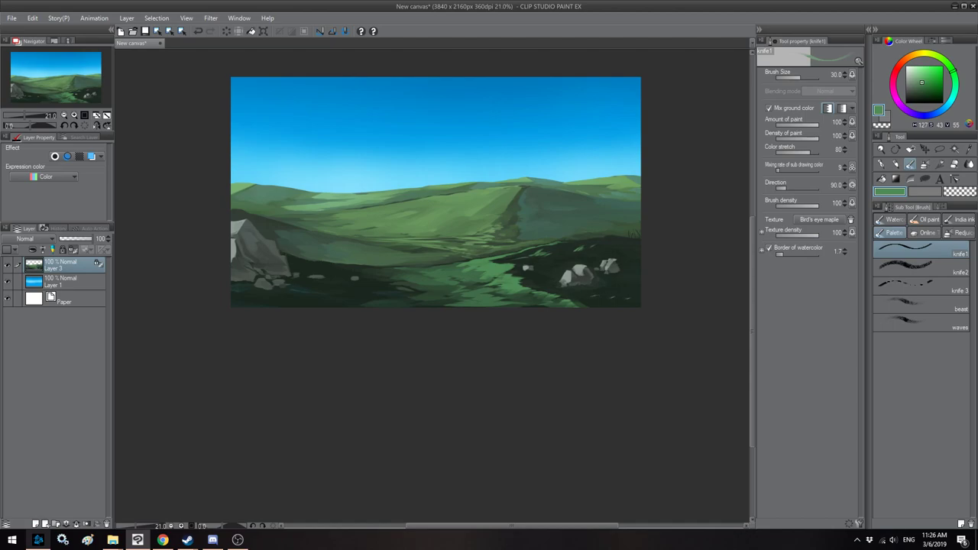
Step: Break up the lower green strip with dark strokes (H 140, S 30, V 16) using knife1 from size 30 to 250
{"action": "key", "text": "h"}
{"action": "left_click_drag", "start_coordinate": [448, 290], "coordinate": [494, 292]}
{"action": "left_click", "coordinate": [386, 272], "text": "alt"}
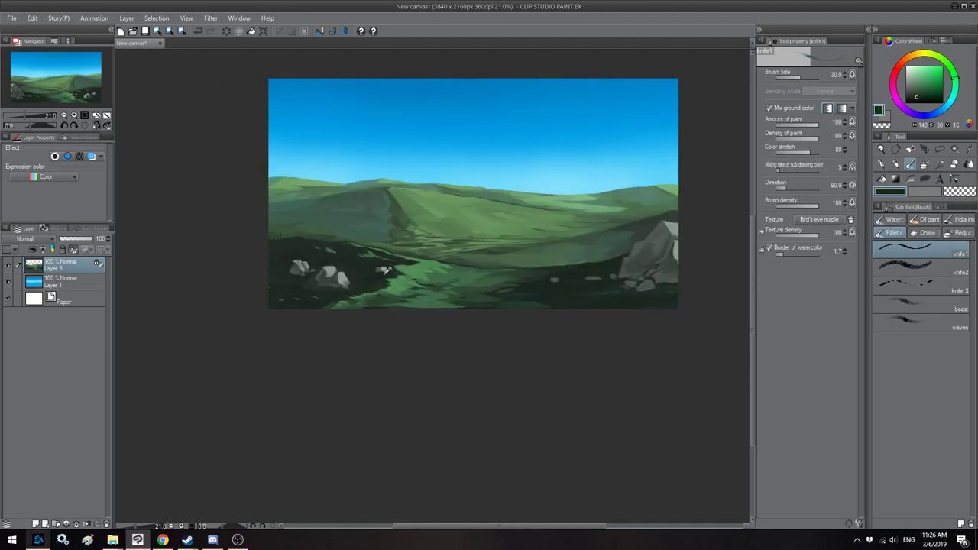
{"action": "key", "text": "bracketright"}
{"action": "key", "text": "bracketright"}
{"action": "key", "text": "bracketright"}
{"action": "key", "text": "bracketright"}
{"action": "key", "text": "bracketright"}
{"action": "key", "text": "bracketright"}
{"action": "key", "text": "bracketright"}
{"action": "key", "text": "bracketright"}
{"action": "key", "text": "bracketright"}
{"action": "left_click_drag", "start_coordinate": [465, 301], "coordinate": [473, 292]}
{"action": "key", "text": "bracketright"}
Step: Touch up the distant hill's ridge at the horizon with H 147, S 34, V 50 using knife1 at size 170
{"action": "key", "text": "h"}
{"action": "left_click_drag", "start_coordinate": [444, 257], "coordinate": [488, 257]}
{"action": "mouse_move", "coordinate": [432, 239]}
{"action": "left_mouse_down"}
{"action": "mouse_move", "coordinate": [513, 250]}
{"action": "mouse_move", "coordinate": [492, 221]}
{"action": "mouse_move", "coordinate": [492, 198]}
{"action": "left_mouse_up"}
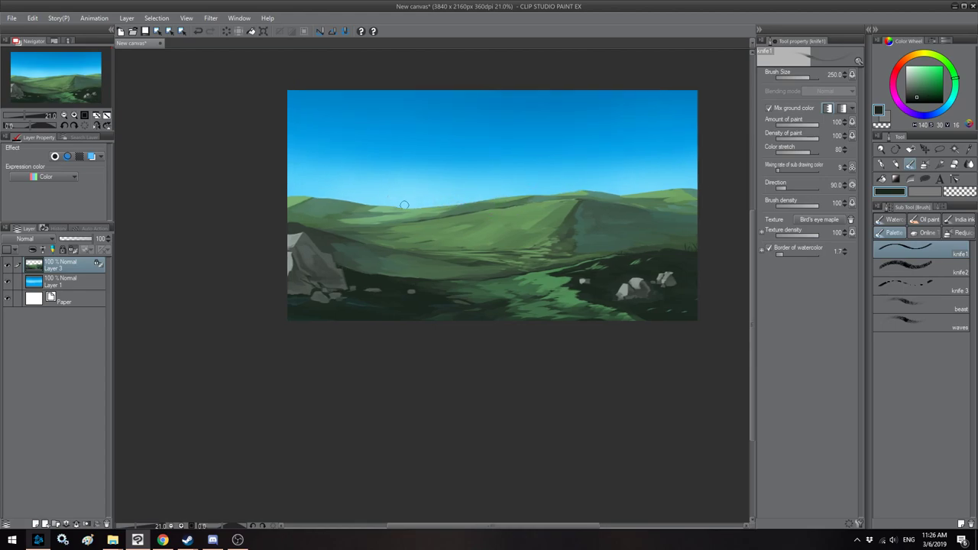
{"action": "left_click", "coordinate": [96, 125]}
{"action": "key", "text": "bracketleft"}
{"action": "key", "text": "bracketleft"}
{"action": "left_click_drag", "start_coordinate": [530, 232], "coordinate": [541, 230]}
{"action": "left_click", "coordinate": [533, 208], "text": "alt"}
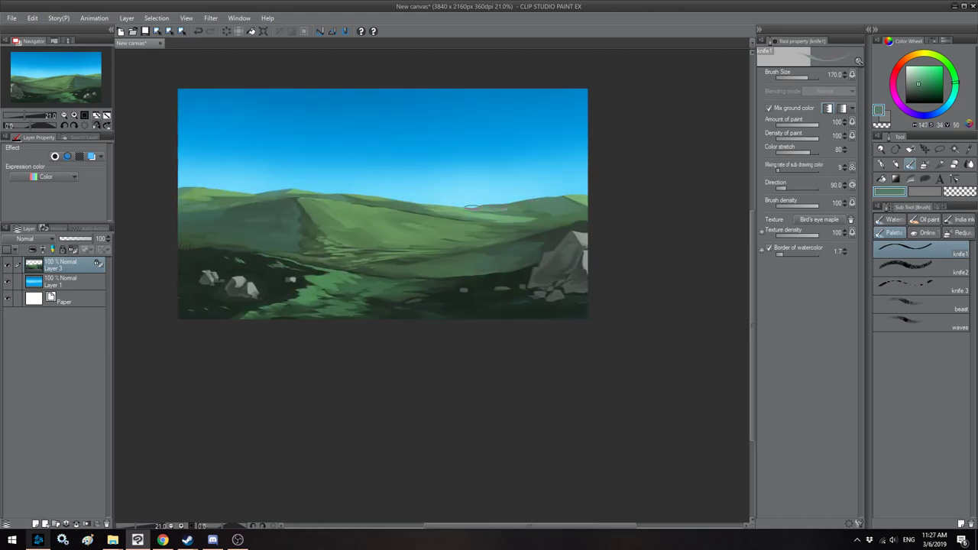
Step: Examine the balance of the whole landscape in normal and mirrored view
{"action": "scroll", "coordinate": [483, 205], "scroll_direction": "down", "scroll_amount": 1}
{"action": "key", "text": "h"}
{"action": "left_click_drag", "start_coordinate": [470, 157], "coordinate": [453, 165]}
{"action": "scroll", "coordinate": [474, 224], "scroll_direction": "up", "scroll_amount": 1}
{"action": "key", "text": "h"}
{"action": "key", "text": "h"}
{"action": "key", "text": "h"}
{"action": "key", "text": "h"}
{"action": "key", "text": "h"}
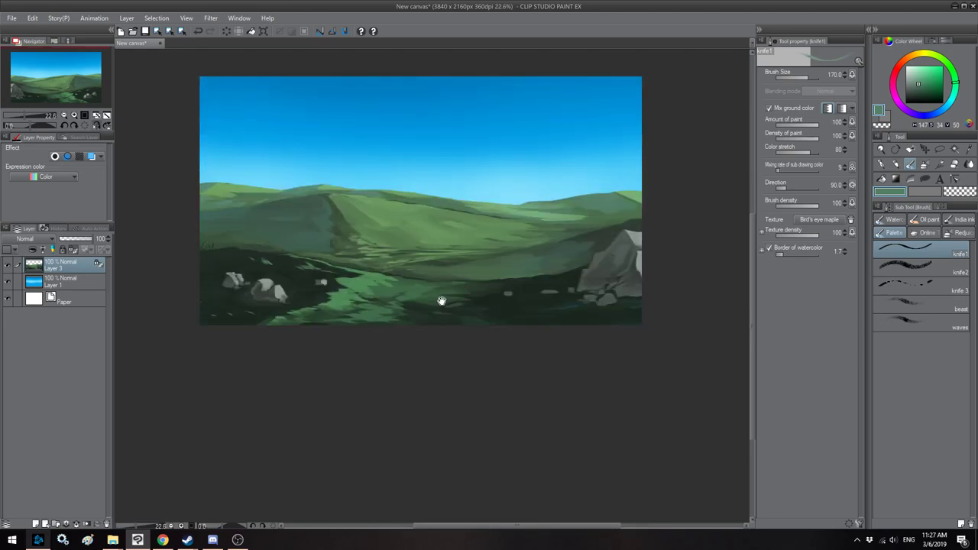
Step: Cut dark strokes (H 140, S 30, V 16) into the winding green strip using knife1, reducing the size from 170 to 80
{"action": "key", "text": "h"}
{"action": "left_click_drag", "start_coordinate": [541, 295], "coordinate": [538, 288]}
{"action": "left_click", "coordinate": [546, 281], "text": "alt"}
{"action": "key", "text": "["}
{"action": "key", "text": "bracketright"}
{"action": "key", "text": "bracketleft"}
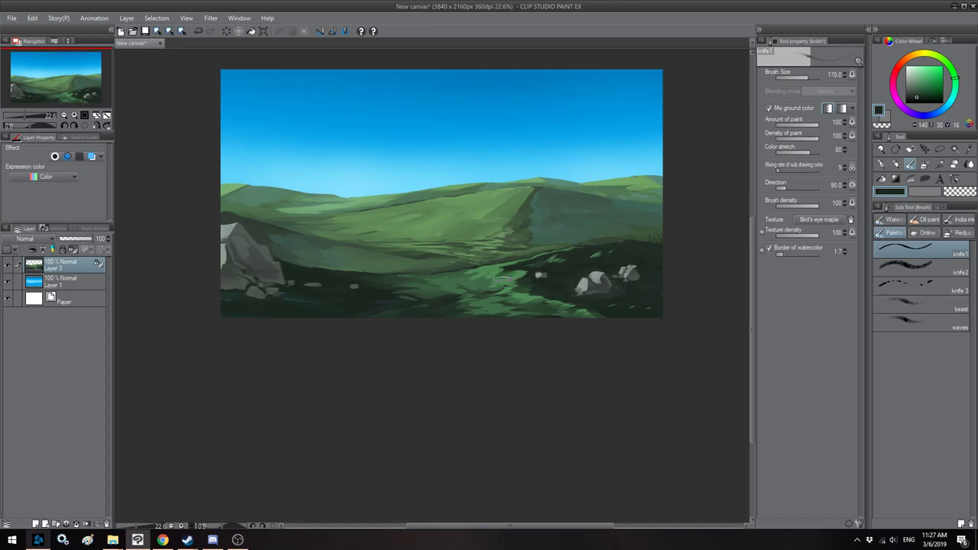
{"action": "key", "text": "bracketleft"}
{"action": "mouse_move", "coordinate": [479, 284]}
{"action": "left_mouse_down"}
{"action": "mouse_move", "coordinate": [453, 286]}
{"action": "mouse_move", "coordinate": [564, 314]}
{"action": "left_mouse_up"}
{"action": "key", "text": "]"}
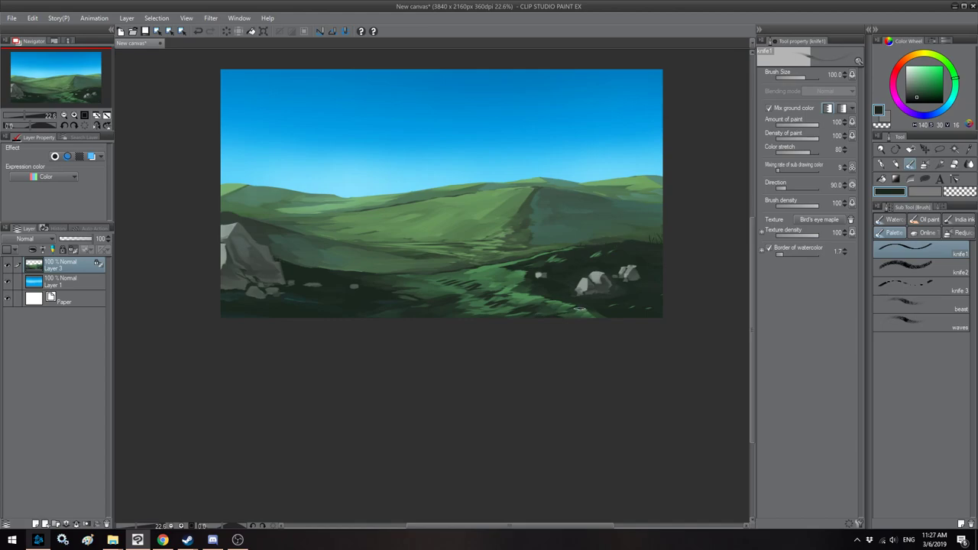
{"action": "key", "text": "bracketright"}
{"action": "key", "text": "bracketleft"}
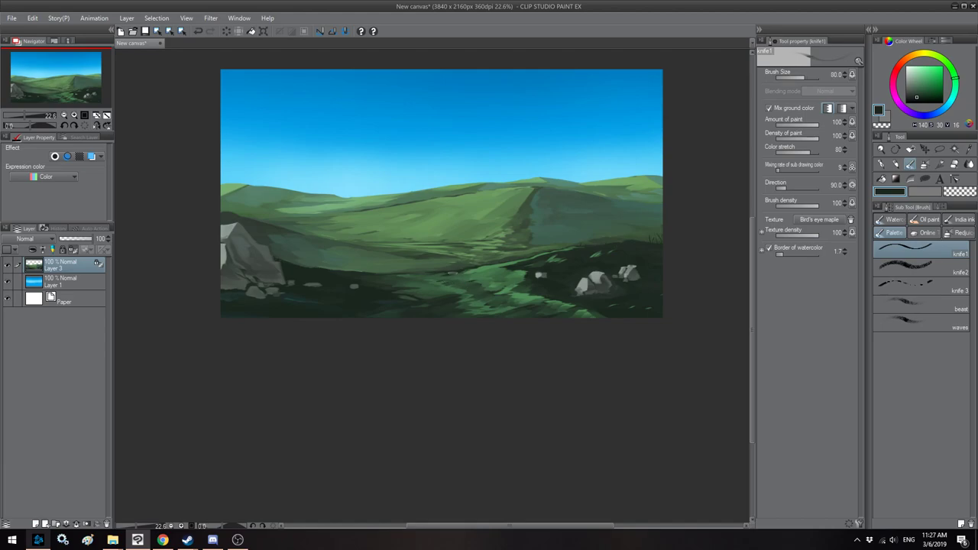
Step: Darken the green strip's side facing the large rock with H 140, S 30, V 16 using knife1 up to size 200
{"action": "key", "text": "bracketright"}
{"action": "key", "text": "bracketright"}
{"action": "key", "text": "bracketright"}
{"action": "key", "text": "bracketright"}
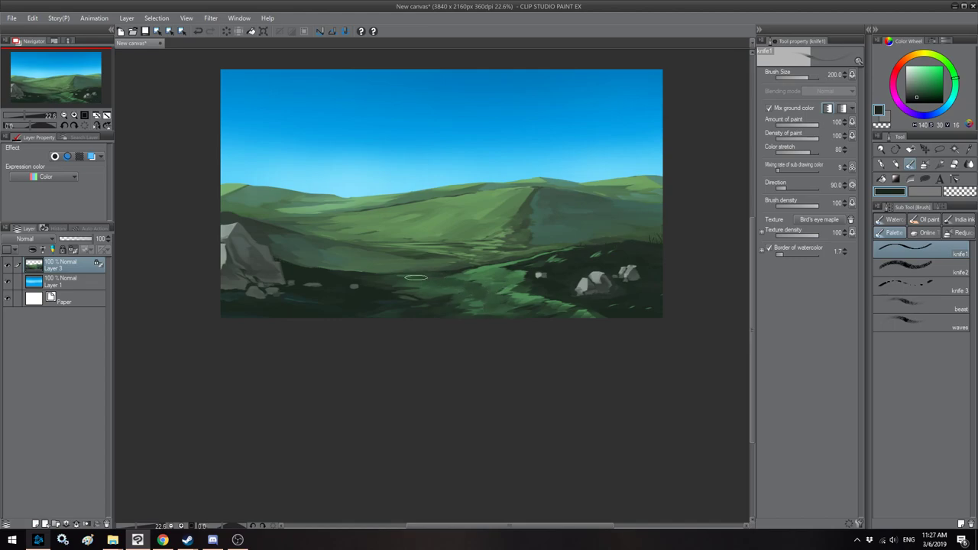
Step: Brush muted green (H 132, S 36, V 29) over the dark ground between the strip and large rock using knife1 from size 200 to 300
{"action": "left_click", "coordinate": [433, 291], "text": "alt"}
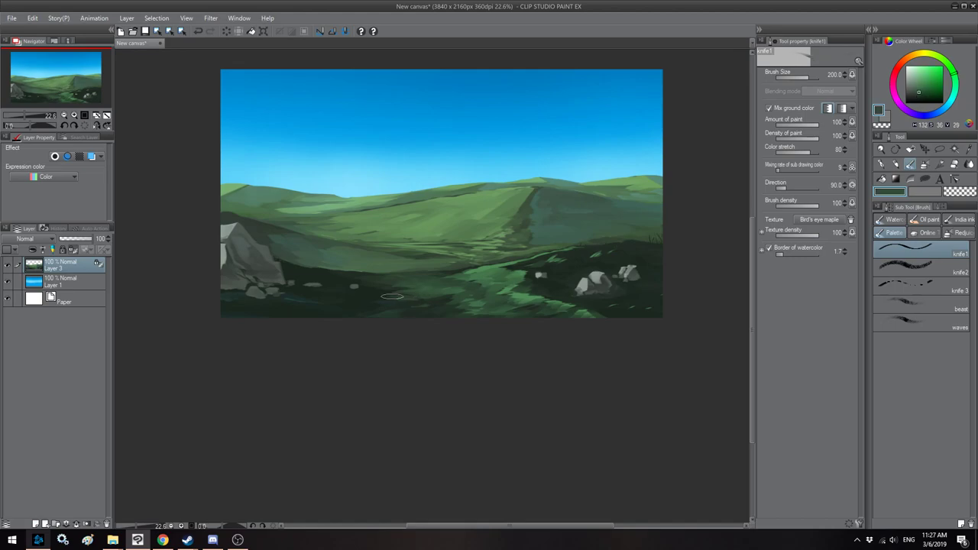
{"action": "key", "text": "]"}
{"action": "key", "text": "h"}
{"action": "key", "text": "bracketright"}
{"action": "key", "text": "bracketright"}
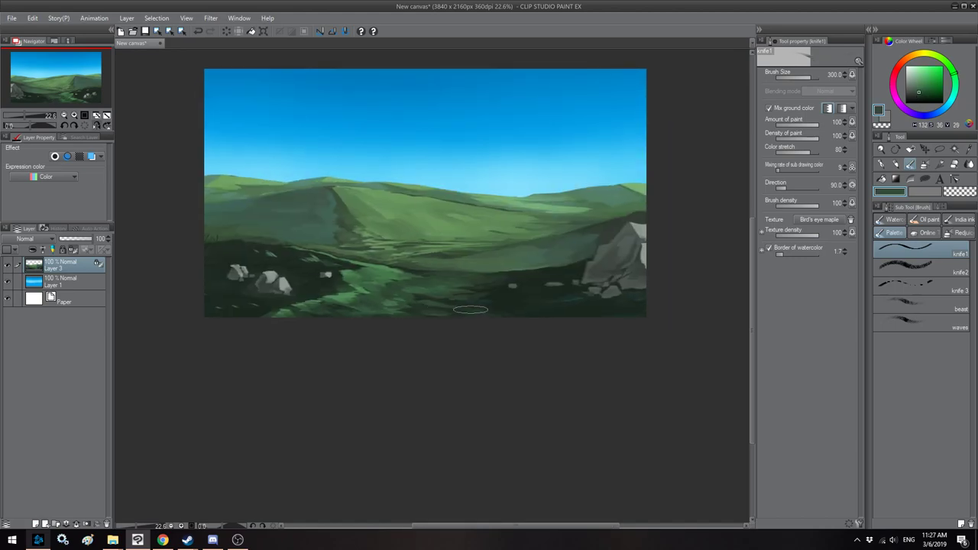
Step: Brush dark green (H 142, S 27, V 16) along the lower foreground below the large rock using knife1 at size 400
{"action": "key", "text": "bracketleft"}
{"action": "key", "text": "bracketright"}
{"action": "left_click", "coordinate": [609, 304], "text": "alt"}
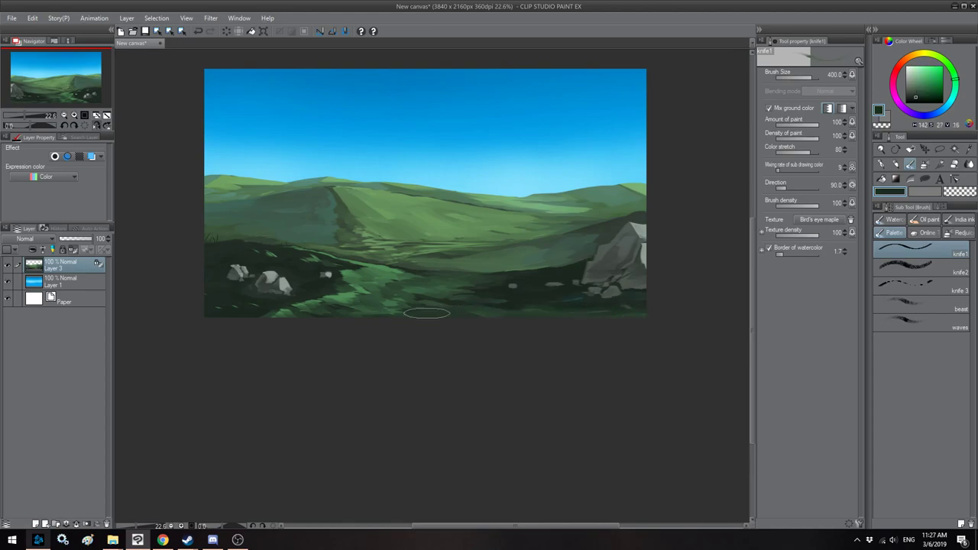
{"action": "key", "text": "h"}
{"action": "left_click_drag", "start_coordinate": [513, 309], "coordinate": [514, 309]}
Step: Rework the ground and ridge edge beside the small rocks with sampled greens, including H 136, S 29, V 20, reducing knife1 from 300 to 150
{"action": "left_click", "coordinate": [517, 295], "text": "alt"}
{"action": "key", "text": "bracketleft"}
{"action": "key", "text": "bracketleft"}
{"action": "key", "text": "bracketleft"}
{"action": "key", "text": "bracketleft"}
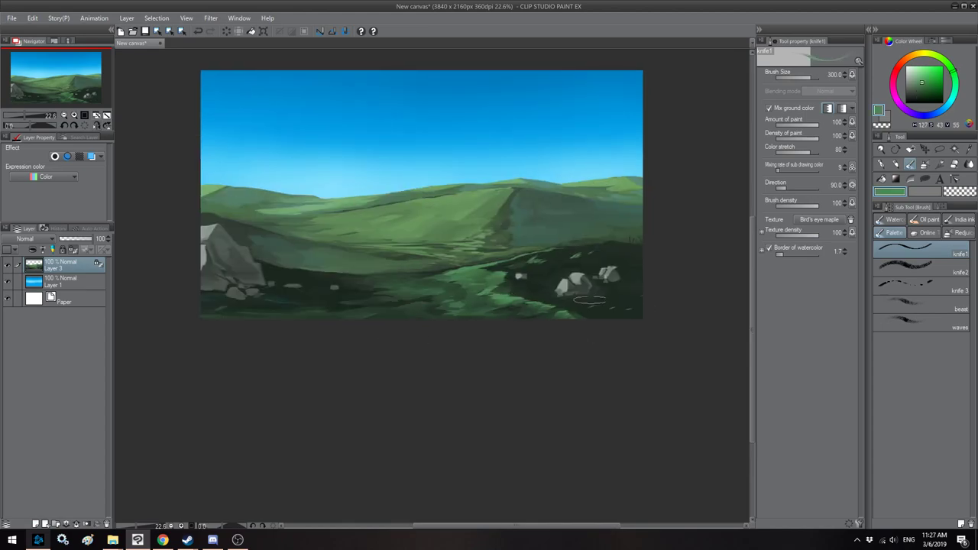
{"action": "key", "text": "bracketleft"}
{"action": "key", "text": "bracketleft"}
{"action": "mouse_move", "coordinate": [641, 243]}
{"action": "left_mouse_down"}
{"action": "mouse_move", "coordinate": [621, 243]}
{"action": "mouse_move", "coordinate": [631, 251]}
{"action": "left_mouse_up"}
{"action": "left_click", "coordinate": [626, 243], "text": "alt"}
{"action": "left_click", "coordinate": [621, 243], "text": "alt"}
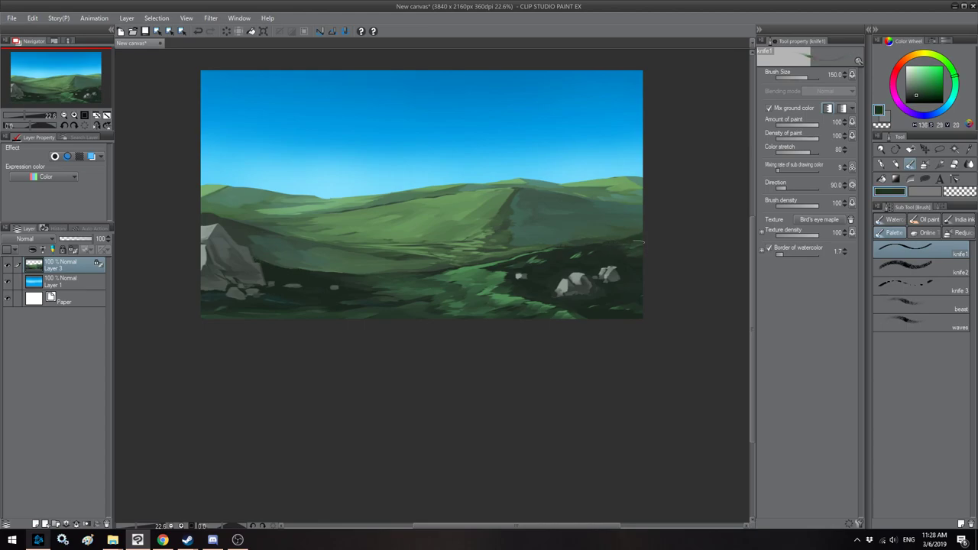
Step: Repaint the large rock's shaded faces in blue-grey (H 177, S 20, V 39) using small knife1 strokes at size 70 to 50
{"action": "key", "text": "h"}
{"action": "scroll", "coordinate": [443, 276], "scroll_direction": "down", "scroll_amount": 2}
{"action": "scroll", "coordinate": [432, 278], "scroll_direction": "up", "scroll_amount": 3}
{"action": "left_click_drag", "start_coordinate": [431, 280], "coordinate": [301, 251]}
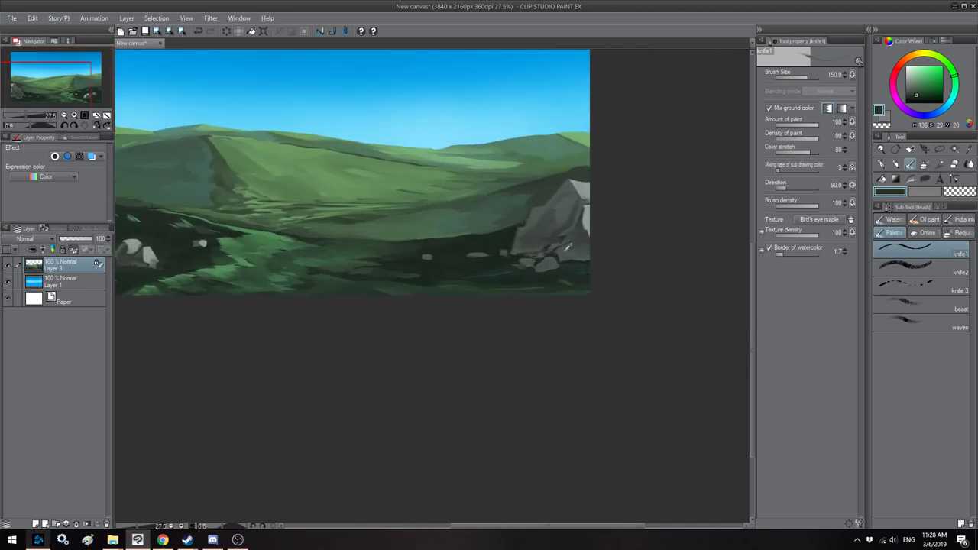
{"action": "left_click", "coordinate": [583, 253], "text": "alt"}
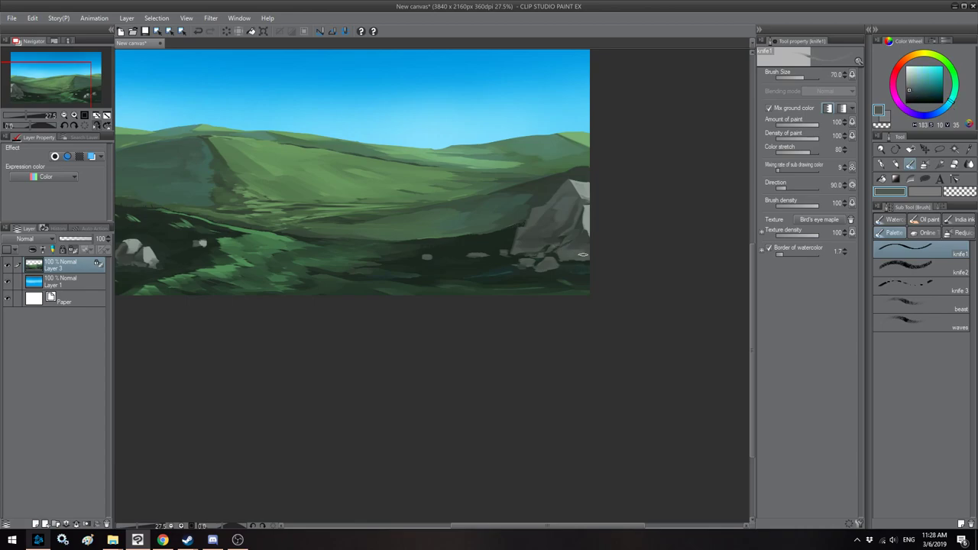
{"action": "left_click", "coordinate": [915, 86]}
{"action": "left_click", "coordinate": [579, 243], "text": "alt"}
{"action": "left_click", "coordinate": [577, 244], "text": "alt"}
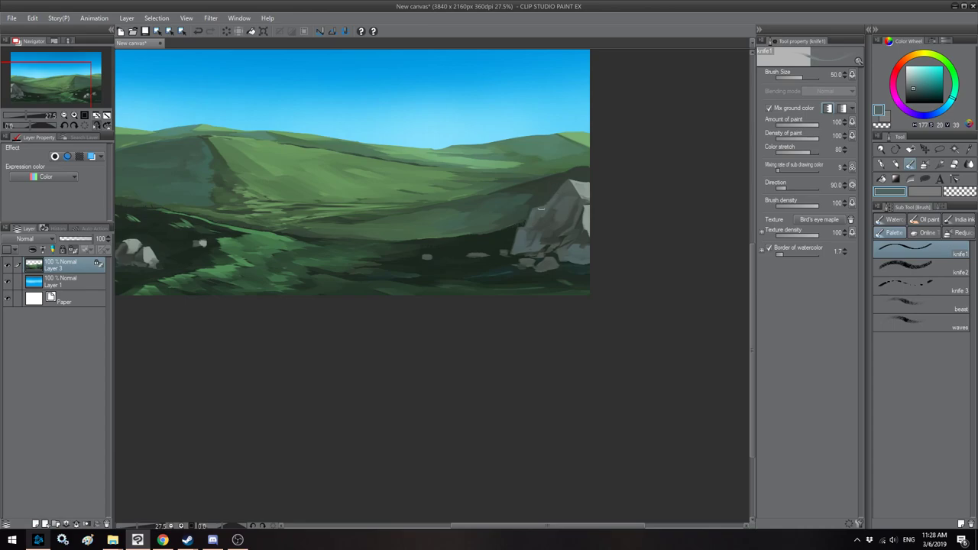
{"action": "left_click_drag", "start_coordinate": [542, 226], "coordinate": [528, 245]}
Step: Examine the repainted large rock against the whole landscape in normal and mirrored view
{"action": "scroll", "coordinate": [497, 233], "scroll_direction": "down", "scroll_amount": 3}
{"action": "key", "text": "h"}
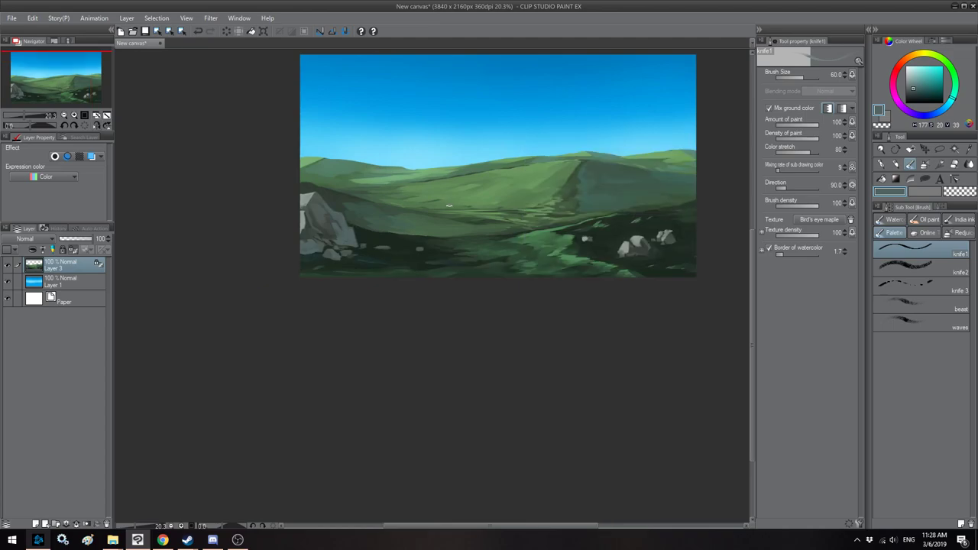
{"action": "scroll", "coordinate": [449, 200], "scroll_direction": "up", "scroll_amount": 1}
{"action": "key", "text": "h"}
{"action": "left_click_drag", "start_coordinate": [448, 206], "coordinate": [600, 198]}
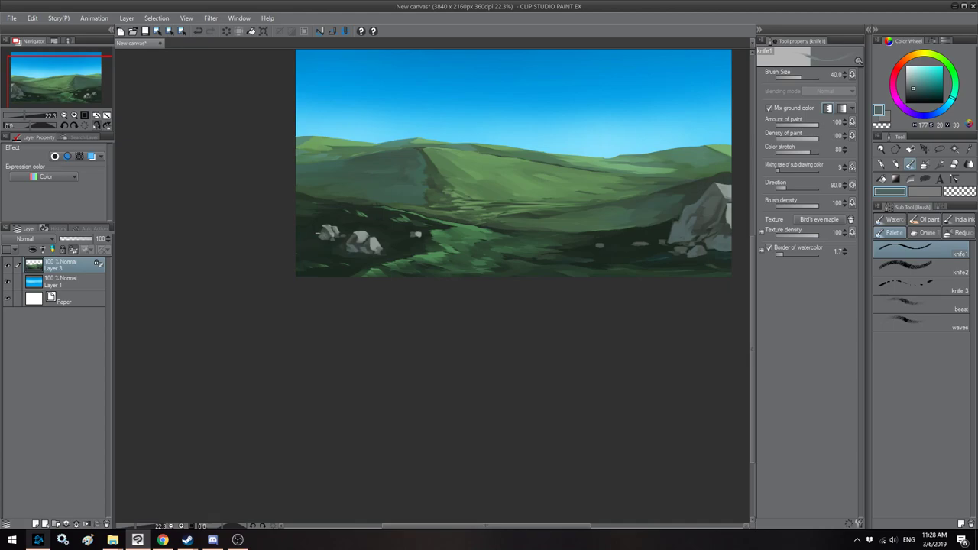
{"action": "scroll", "coordinate": [319, 233], "scroll_direction": "down", "scroll_amount": 1}
{"action": "key", "text": "h"}
{"action": "left_click_drag", "start_coordinate": [318, 234], "coordinate": [516, 281]}
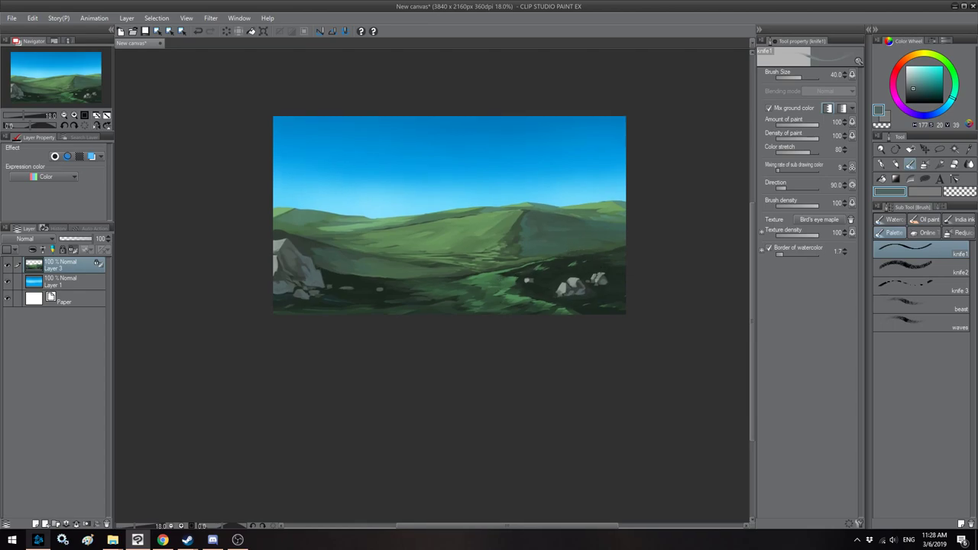
{"action": "key", "text": "alt"}
{"action": "key", "text": "h"}
{"action": "key", "text": "h"}
{"action": "key", "text": "h"}
{"action": "scroll", "coordinate": [581, 277], "scroll_direction": "up", "scroll_amount": 1}
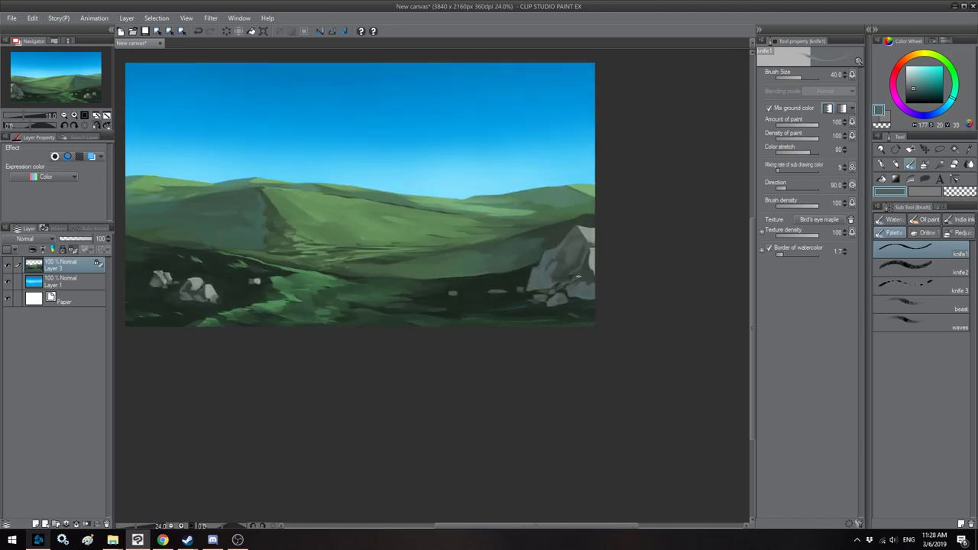
{"action": "key", "text": "h"}
{"action": "left_click_drag", "start_coordinate": [558, 208], "coordinate": [451, 222]}
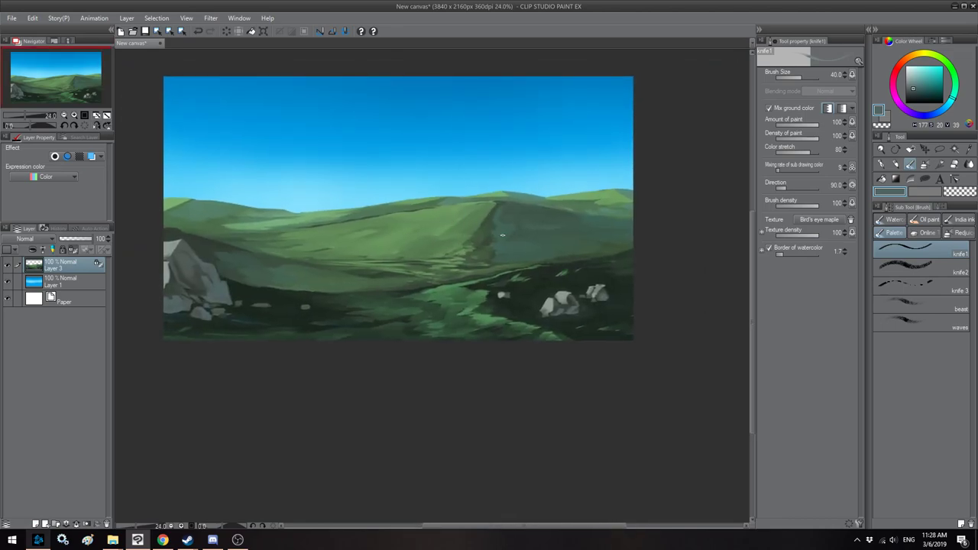
Step: Choose the Soft 3 brush and bring up the RESOURCES folder in a smaller File Explorer window over the canvas
{"action": "left_click", "coordinate": [927, 221]}
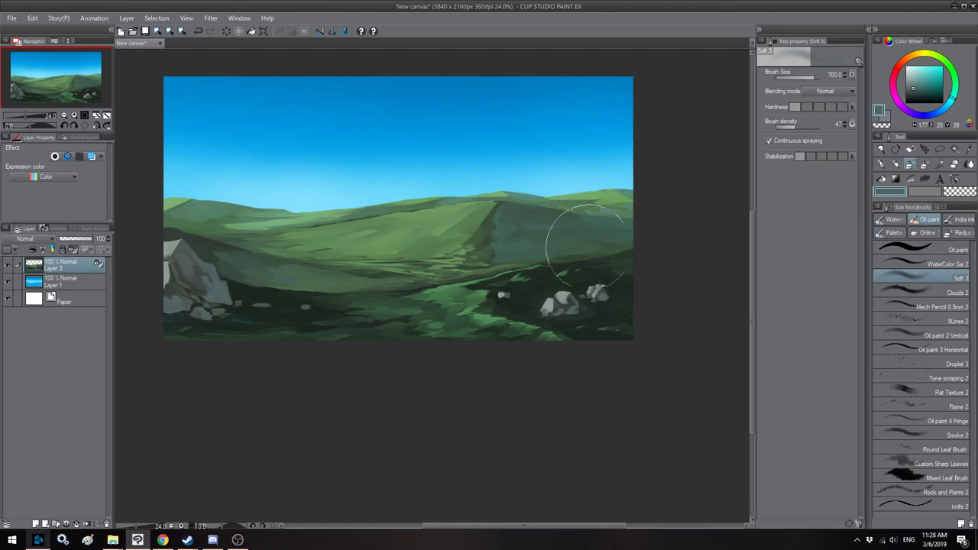
{"action": "left_click_drag", "start_coordinate": [425, 279], "coordinate": [439, 304]}
{"action": "mouse_move", "coordinate": [113, 539]}
{"action": "mouse_move", "coordinate": [142, 524]}
{"action": "left_click", "coordinate": [54, 497]}
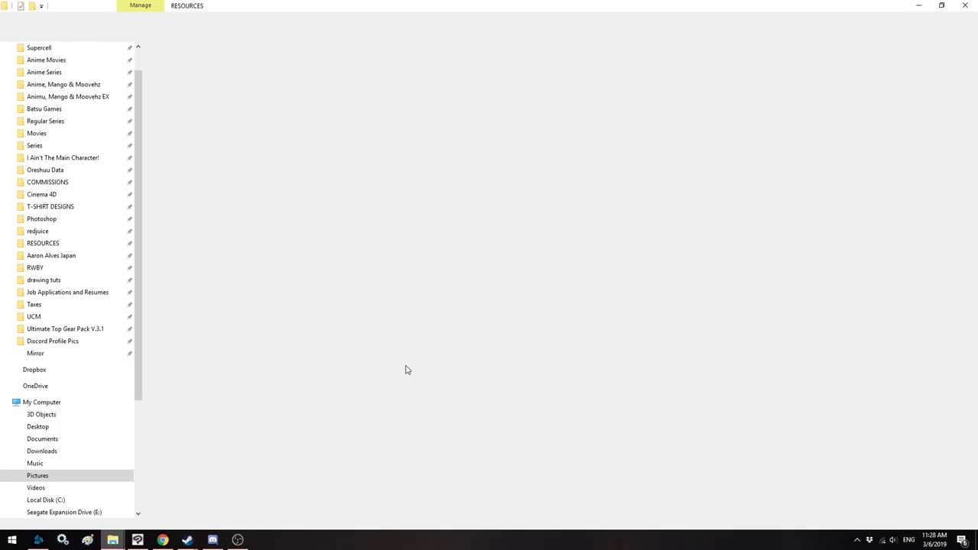
{"action": "left_click", "coordinate": [943, 12]}
{"action": "left_click_drag", "start_coordinate": [521, 126], "coordinate": [649, 74]}
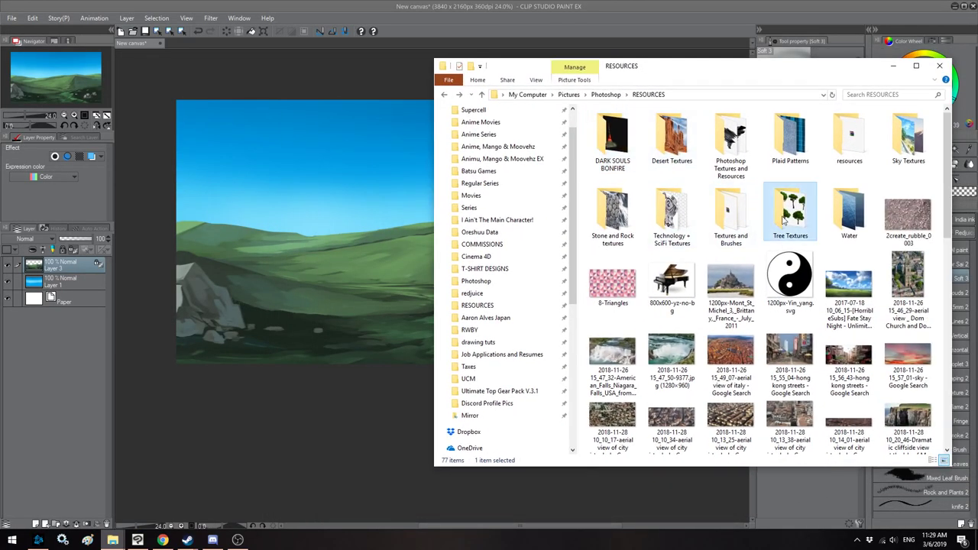
{"action": "scroll", "coordinate": [784, 220], "scroll_direction": "down", "scroll_amount": 3}
{"action": "scroll", "coordinate": [783, 220], "scroll_direction": "down", "scroll_amount": 4}
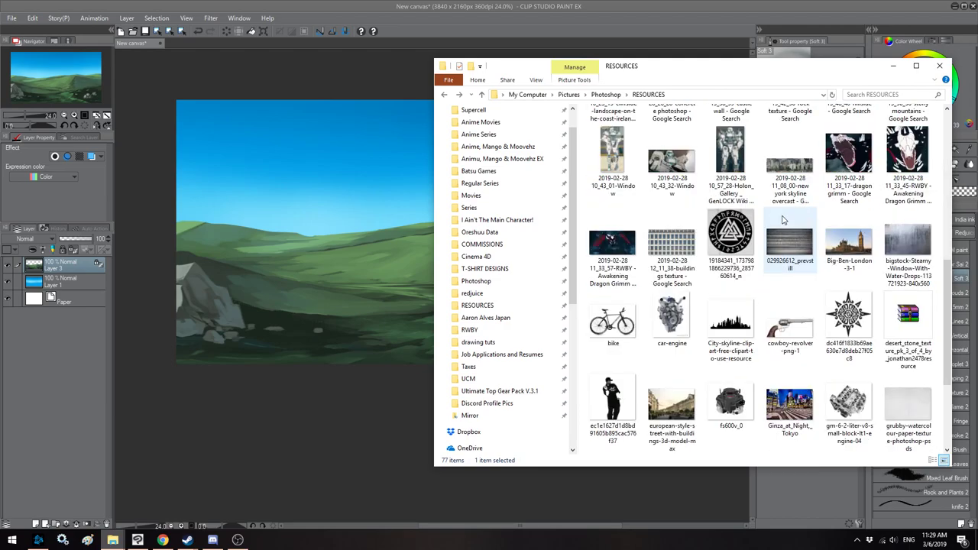
{"action": "scroll", "coordinate": [783, 220], "scroll_direction": "down", "scroll_amount": 3}
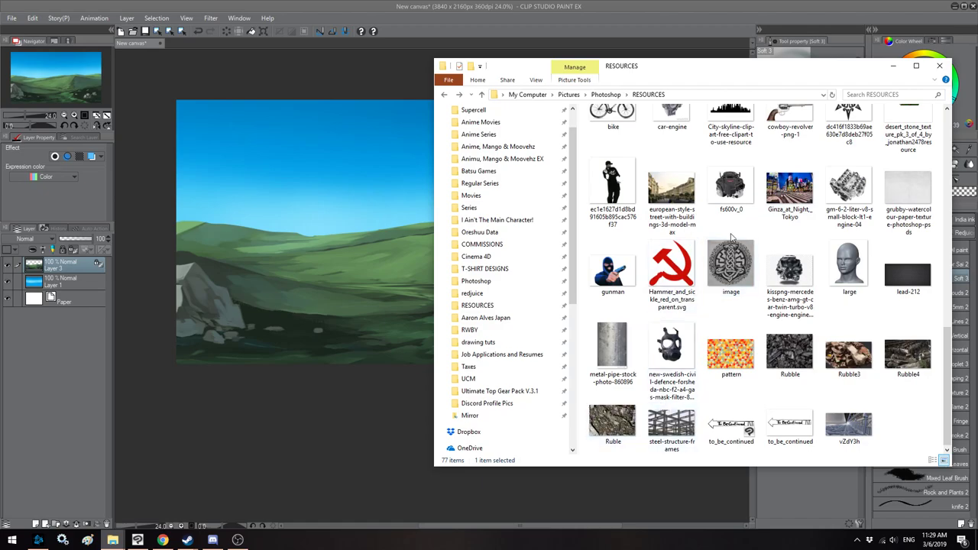
{"action": "scroll", "coordinate": [673, 275], "scroll_direction": "up", "scroll_amount": 10}
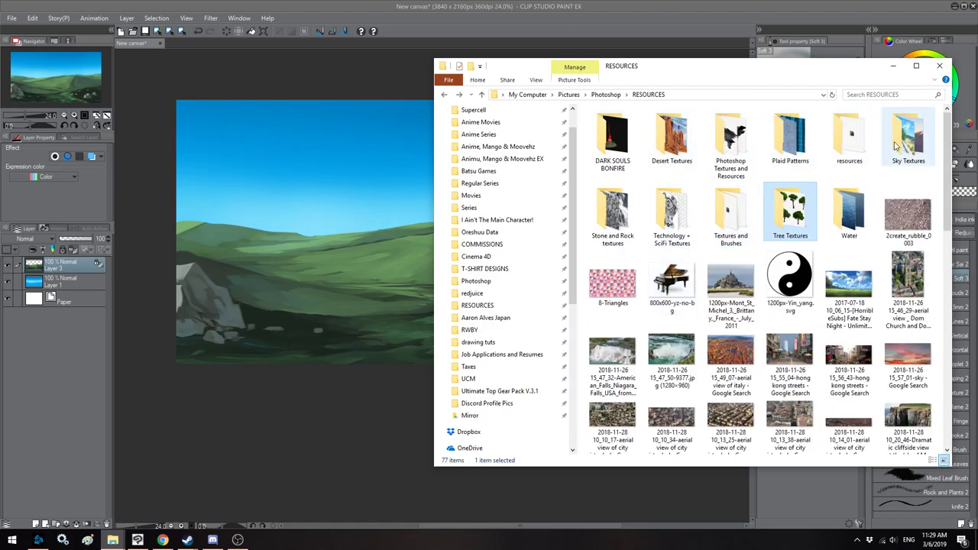
{"action": "scroll", "coordinate": [749, 243], "scroll_direction": "down", "scroll_amount": 2}
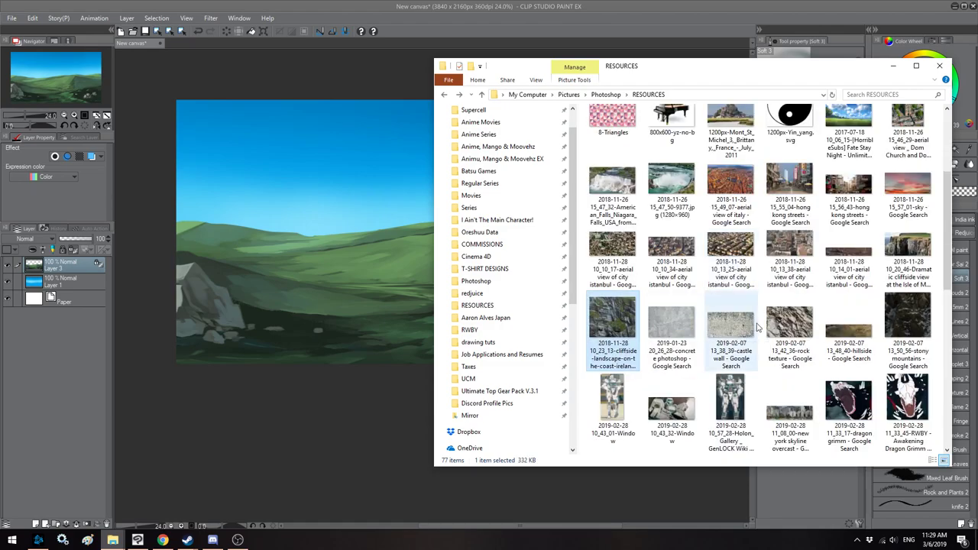
{"action": "left_click", "coordinate": [796, 313]}
{"action": "left_click_drag", "start_coordinate": [797, 310], "coordinate": [373, 263]}
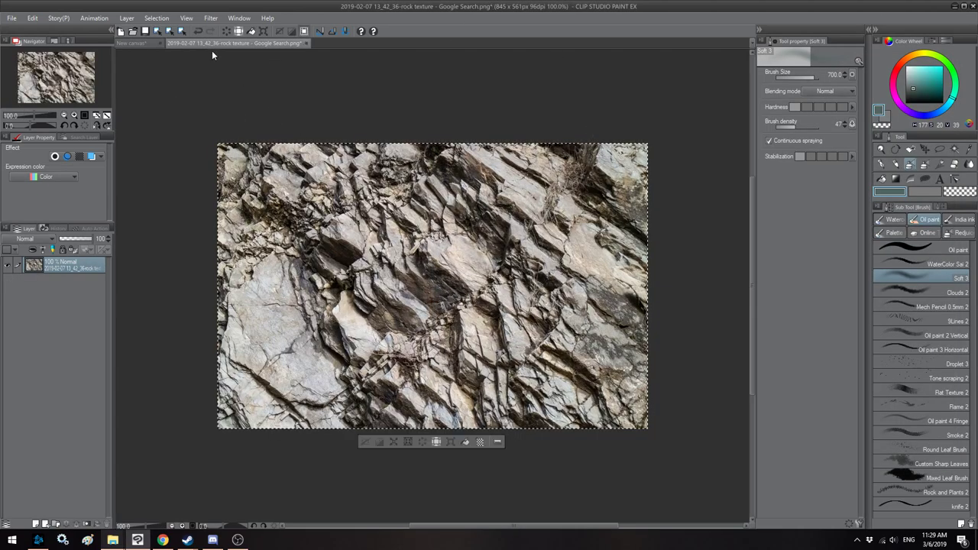
Step: Paste the copied rock texture into the New canvas document as a layer above Layer 3
{"action": "left_click", "coordinate": [139, 43]}
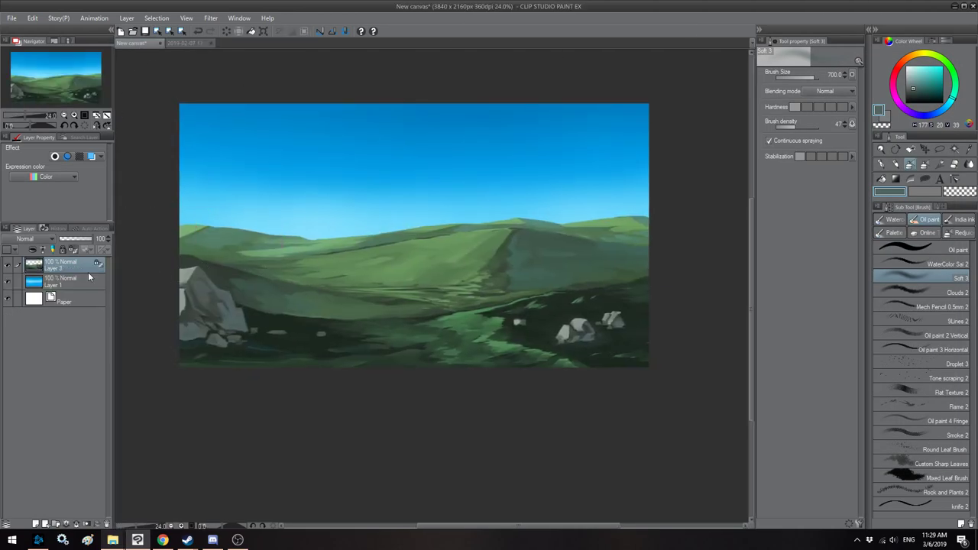
{"action": "key", "text": "ctrl+v"}
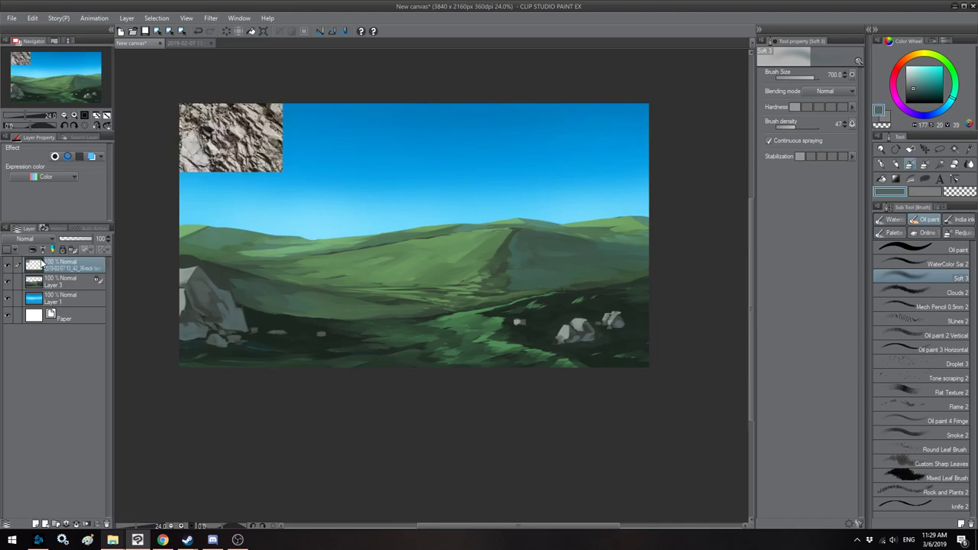
{"action": "key", "text": "ctrl+t"}
{"action": "key", "text": "Return"}
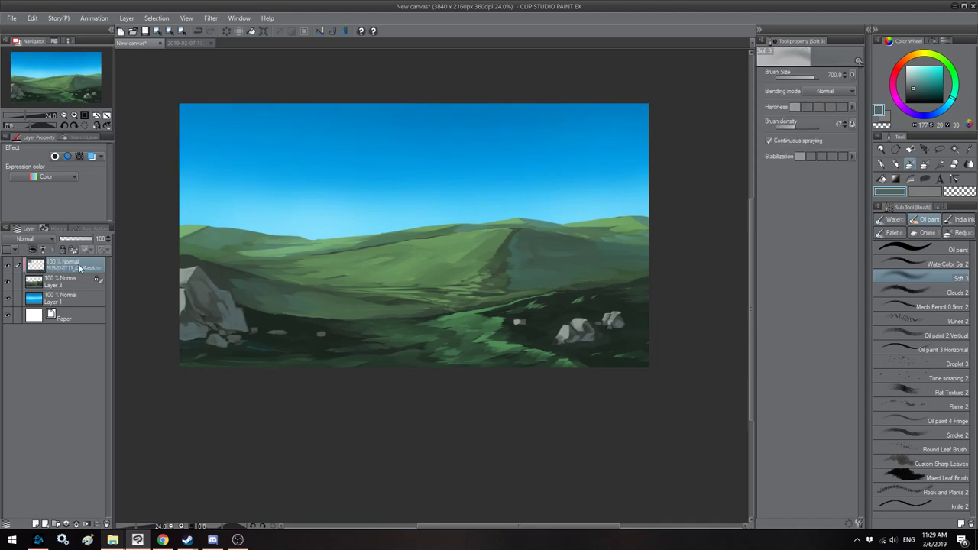
Step: Move and distort the rock texture into a flat perspective trapezoid lying on the central foreground down to the canvas's lower edge
{"action": "key", "text": "ctrl+t"}
{"action": "left_click_drag", "start_coordinate": [237, 112], "coordinate": [346, 269]}
{"action": "left_click_drag", "start_coordinate": [290, 330], "coordinate": [239, 361]}
{"action": "left_click_drag", "start_coordinate": [393, 334], "coordinate": [504, 366]}
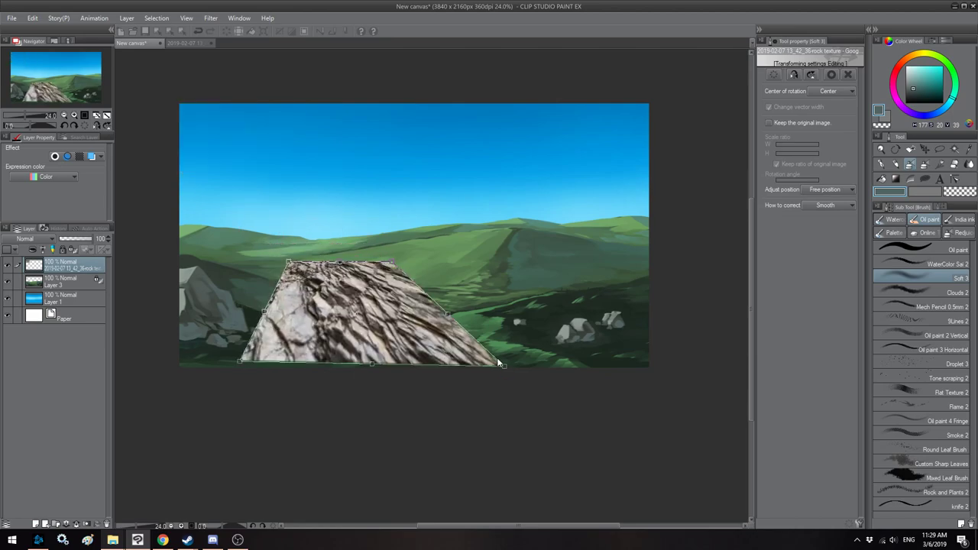
{"action": "left_click_drag", "start_coordinate": [394, 265], "coordinate": [428, 292]}
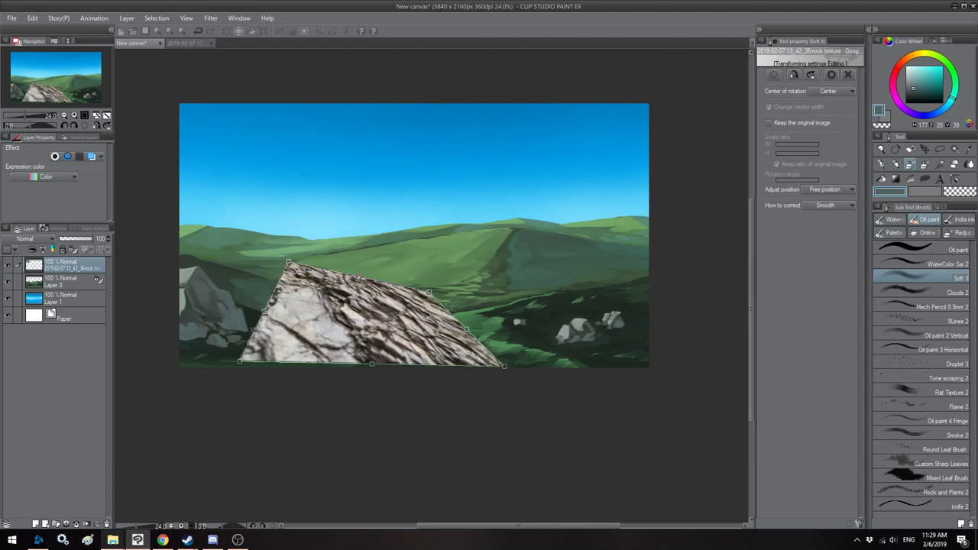
{"action": "left_click_drag", "start_coordinate": [290, 264], "coordinate": [297, 302]}
{"action": "left_click_drag", "start_coordinate": [429, 293], "coordinate": [430, 305]}
{"action": "left_click_drag", "start_coordinate": [399, 348], "coordinate": [460, 349]}
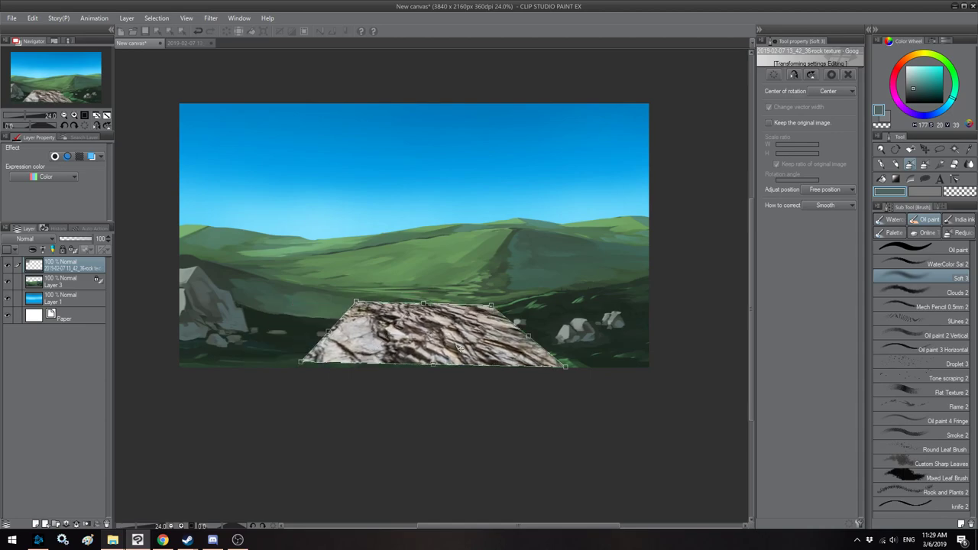
{"action": "left_click_drag", "start_coordinate": [357, 302], "coordinate": [353, 315]}
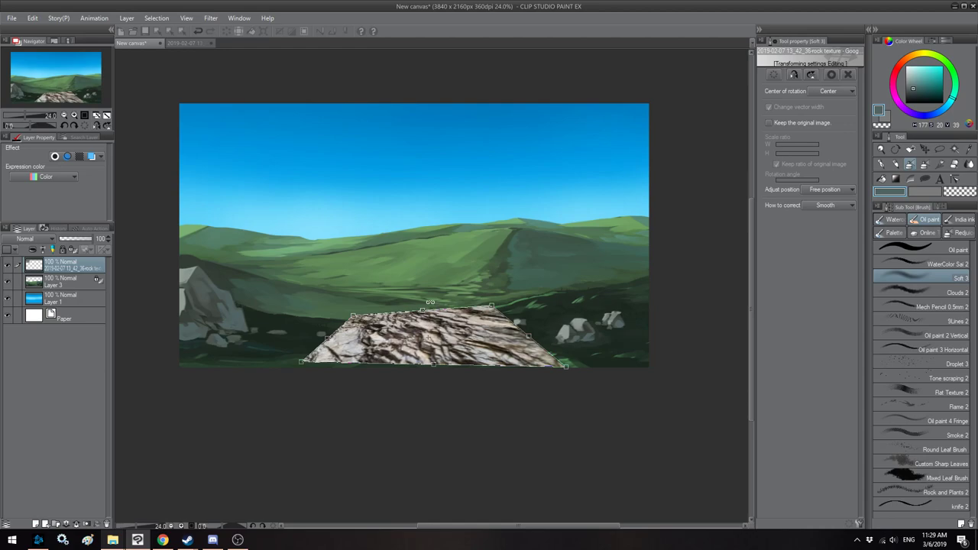
{"action": "left_click_drag", "start_coordinate": [303, 365], "coordinate": [299, 367]}
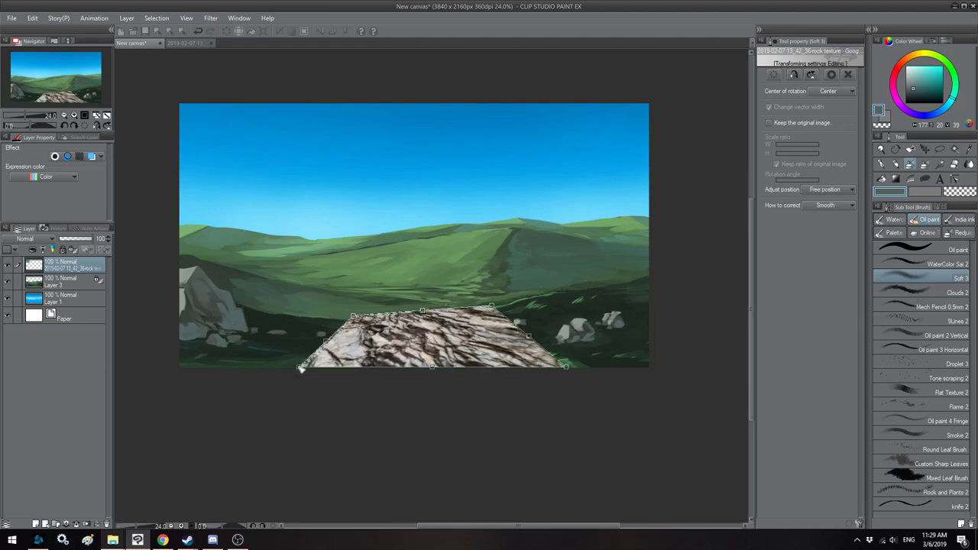
{"action": "key", "text": "Return"}
Step: Shift the distorted rock texture slightly down past the canvas's lower edge
{"action": "key", "text": "ctrl+t"}
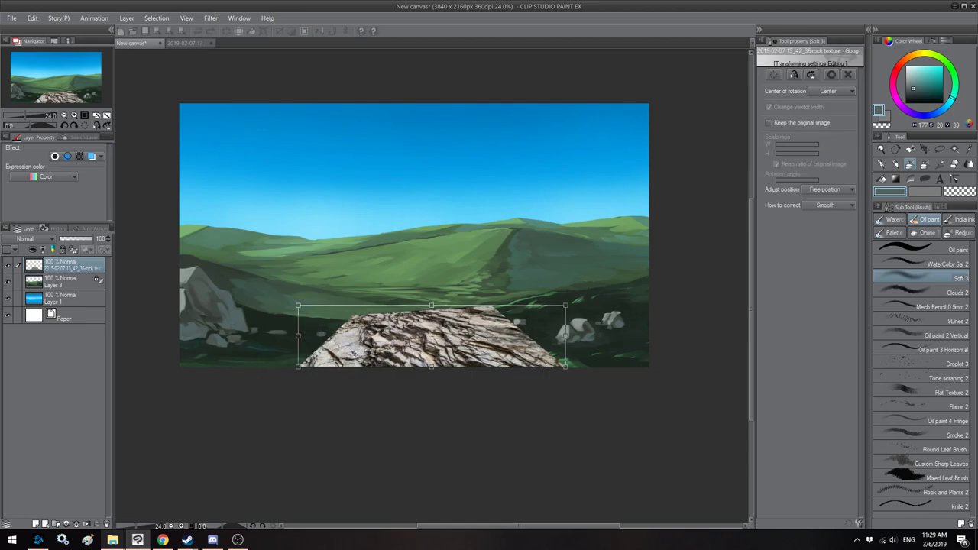
{"action": "left_click_drag", "start_coordinate": [358, 353], "coordinate": [358, 357]}
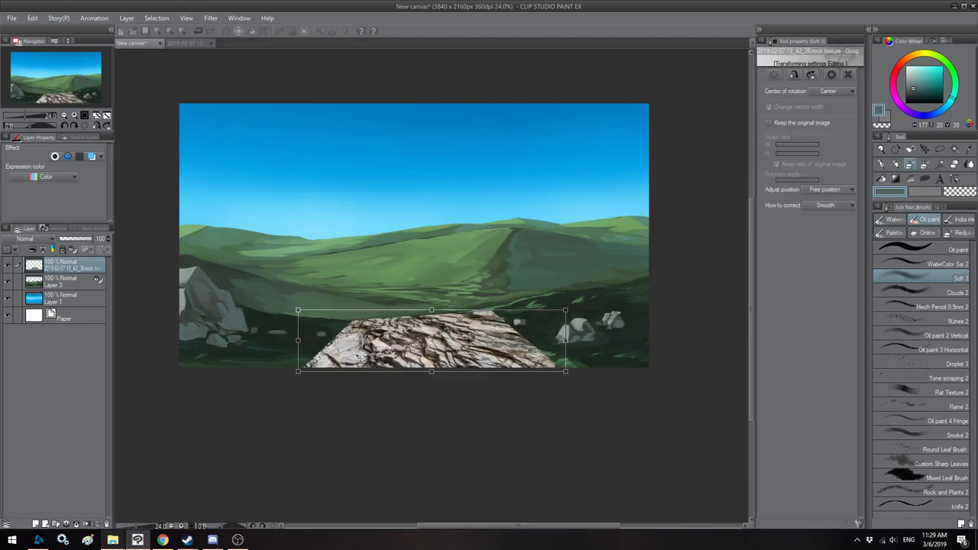
{"action": "key", "text": "Return"}
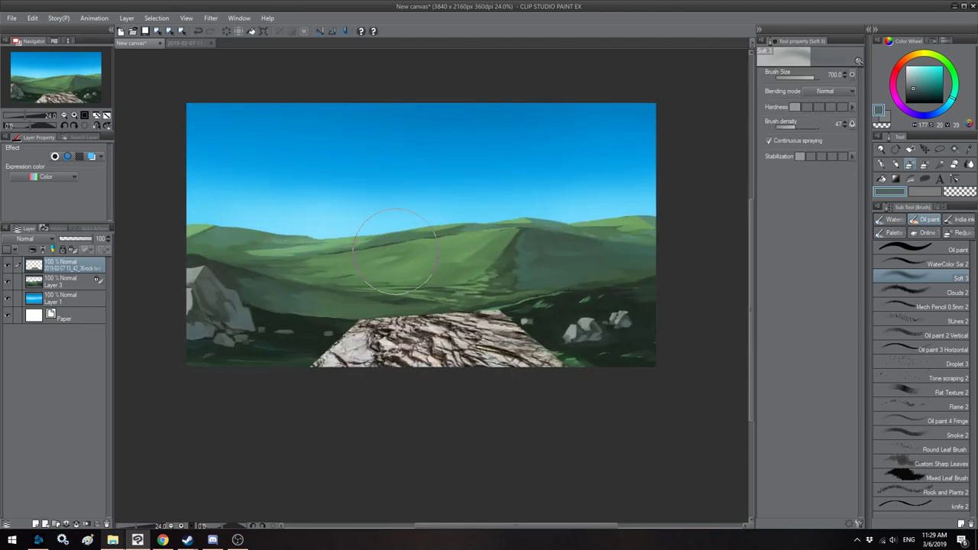
Step: Erase the rock texture's edges and patches with knife1 in transparent colour, finishing at size 400, so it blends into the ground
{"action": "left_click", "coordinate": [893, 233]}
{"action": "left_click", "coordinate": [954, 193]}
{"action": "key", "text": "]"}
{"action": "key", "text": "]"}
{"action": "key", "text": "]"}
{"action": "key", "text": "]"}
{"action": "key", "text": "]"}
{"action": "key", "text": "]"}
{"action": "key", "text": "]"}
{"action": "key", "text": "]"}
{"action": "key", "text": "]"}
{"action": "key", "text": "]"}
{"action": "key", "text": "]"}
{"action": "left_click_drag", "start_coordinate": [533, 316], "coordinate": [457, 313]}
{"action": "key", "text": "]"}
{"action": "mouse_move", "coordinate": [517, 339]}
{"action": "left_mouse_down"}
{"action": "mouse_move", "coordinate": [453, 337]}
{"action": "mouse_move", "coordinate": [384, 317]}
{"action": "mouse_move", "coordinate": [351, 325]}
{"action": "left_mouse_up"}
{"action": "key", "text": "]"}
{"action": "mouse_move", "coordinate": [335, 370]}
{"action": "left_mouse_down"}
{"action": "mouse_move", "coordinate": [368, 361]}
{"action": "mouse_move", "coordinate": [345, 342]}
{"action": "mouse_move", "coordinate": [357, 336]}
{"action": "mouse_move", "coordinate": [406, 359]}
{"action": "mouse_move", "coordinate": [515, 360]}
{"action": "mouse_move", "coordinate": [538, 346]}
{"action": "mouse_move", "coordinate": [527, 353]}
{"action": "mouse_move", "coordinate": [570, 370]}
{"action": "mouse_move", "coordinate": [516, 371]}
{"action": "mouse_move", "coordinate": [549, 353]}
{"action": "mouse_move", "coordinate": [505, 359]}
{"action": "mouse_move", "coordinate": [445, 317]}
{"action": "mouse_move", "coordinate": [371, 327]}
{"action": "mouse_move", "coordinate": [392, 315]}
{"action": "left_mouse_up"}
{"action": "key", "text": "["}
{"action": "left_click_drag", "start_coordinate": [503, 319], "coordinate": [451, 307]}
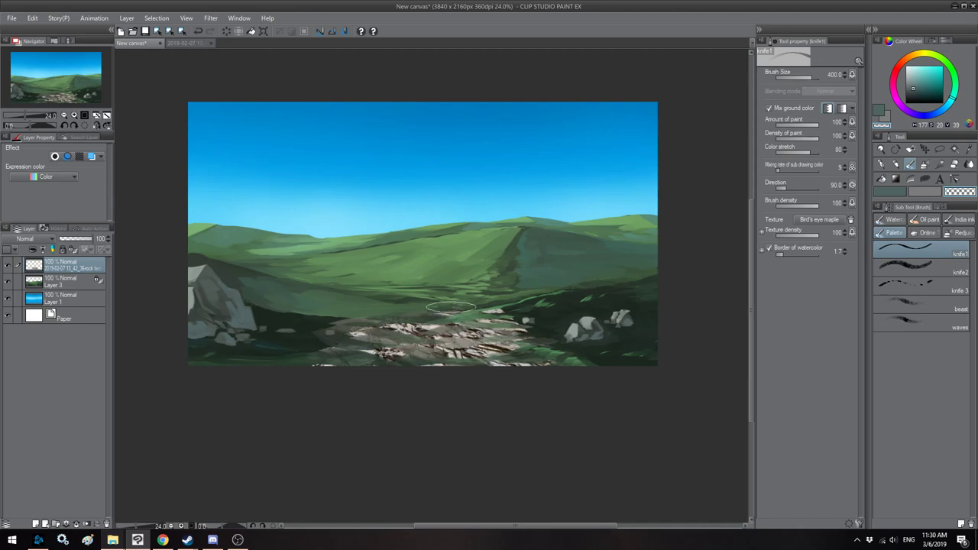
Step: Lower the rock texture layer's opacity to 71 and transform it with a slight rotation and a shift towards the small rocks
{"action": "left_click_drag", "start_coordinate": [90, 239], "coordinate": [84, 242]}
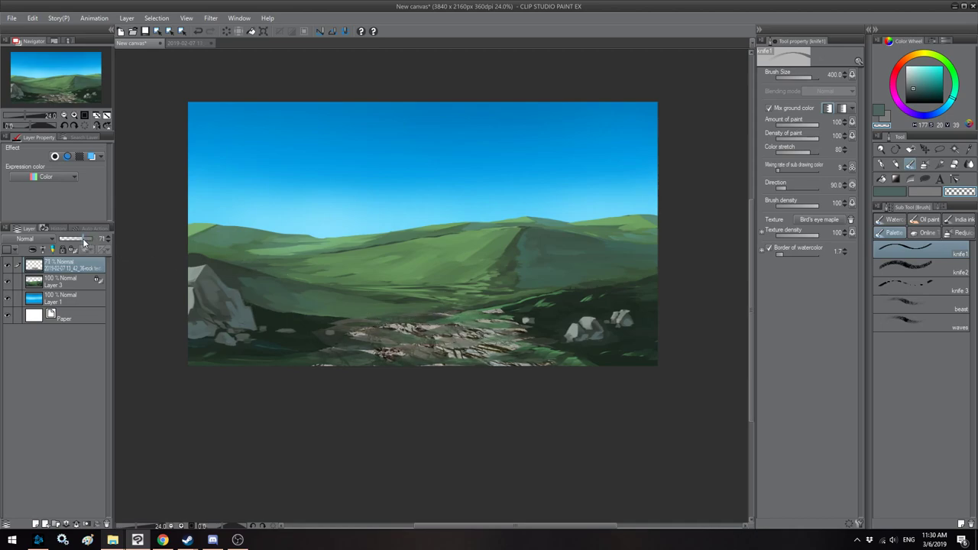
{"action": "key", "text": "ctrl+t"}
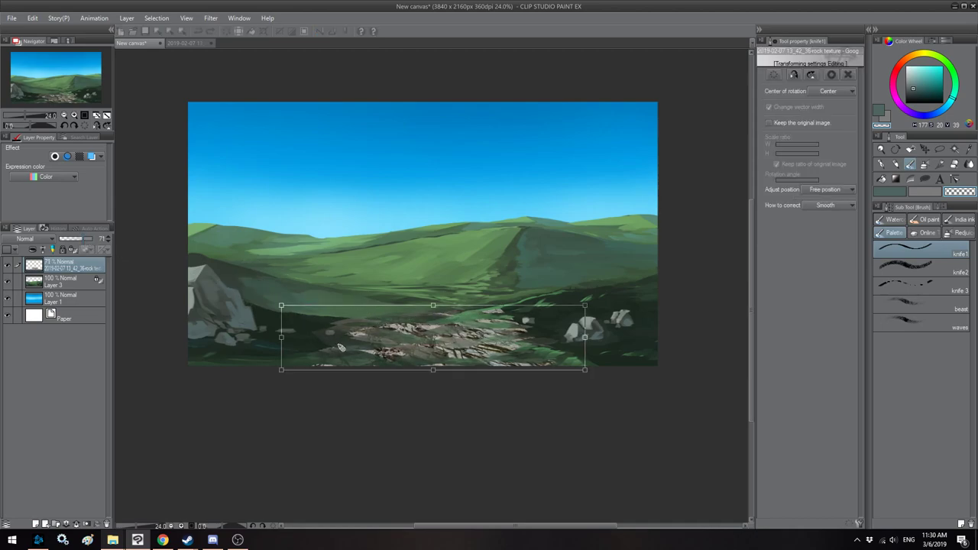
{"action": "left_click_drag", "start_coordinate": [350, 348], "coordinate": [349, 346]}
{"action": "left_click_drag", "start_coordinate": [291, 280], "coordinate": [289, 283]}
{"action": "left_click_drag", "start_coordinate": [401, 335], "coordinate": [428, 344]}
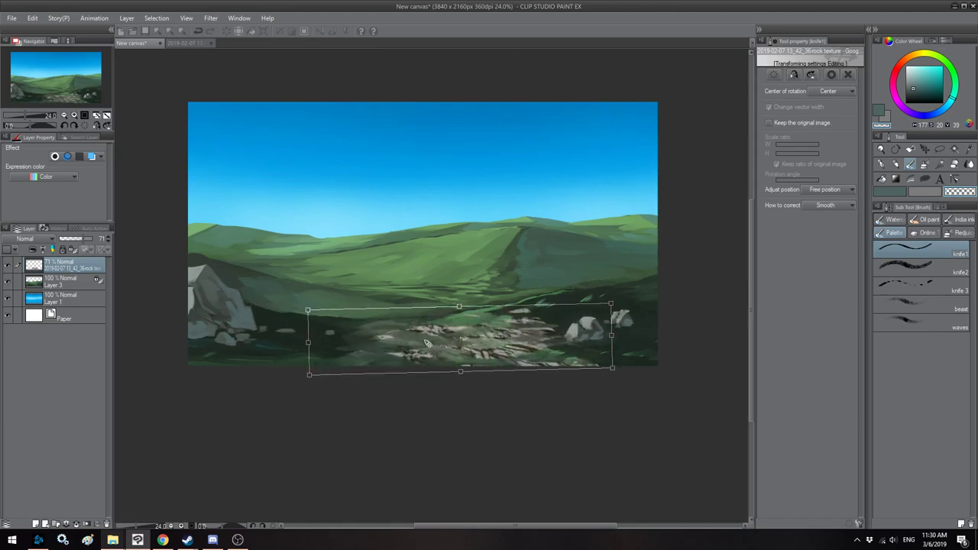
{"action": "key", "text": "Return"}
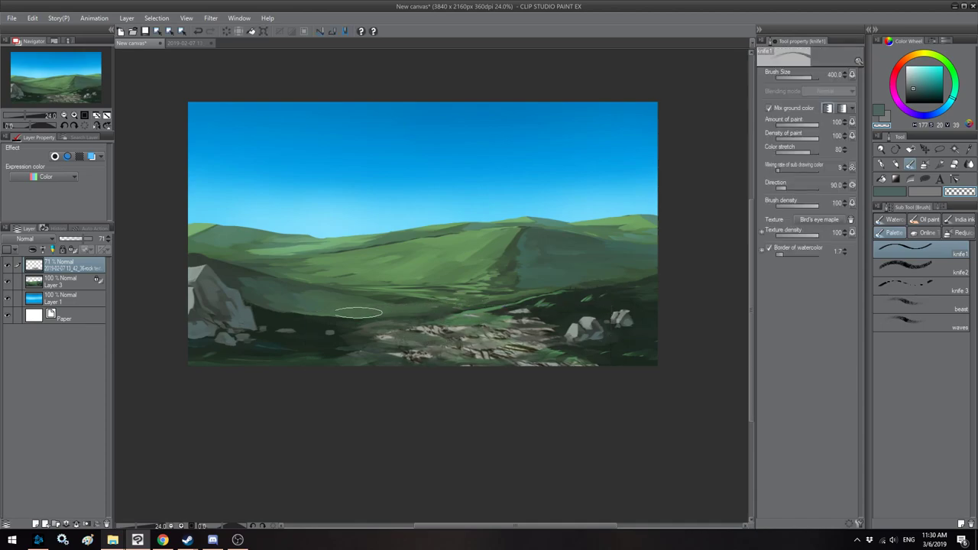
Step: Raise the rock texture layer's opacity to 100 and set its saturation to -89 and brightness to -1
{"action": "left_click_drag", "start_coordinate": [88, 240], "coordinate": [161, 230]}
{"action": "key", "text": "ctrl+u"}
{"action": "left_click_drag", "start_coordinate": [727, 223], "coordinate": [686, 225]}
{"action": "left_click_drag", "start_coordinate": [789, 256], "coordinate": [778, 254]}
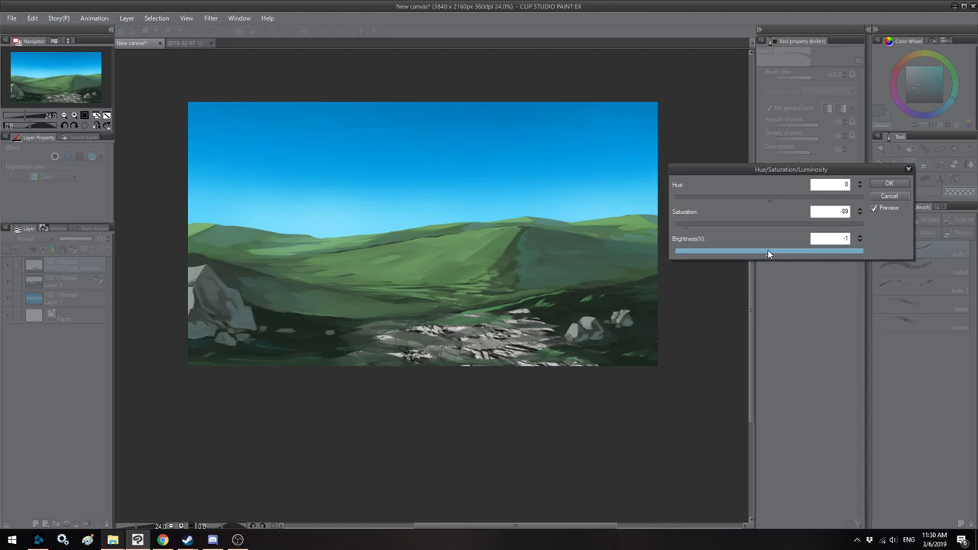
{"action": "left_click", "coordinate": [886, 183]}
Step: Merge the rock texture layer at 100 opacity with the painted landscape layer beneath it
{"action": "key", "text": "h"}
{"action": "scroll", "coordinate": [462, 294], "scroll_direction": "down", "scroll_amount": 2}
{"action": "scroll", "coordinate": [434, 297], "scroll_direction": "up", "scroll_amount": 2}
{"action": "key", "text": "h"}
{"action": "scroll", "coordinate": [434, 297], "scroll_direction": "up", "scroll_amount": 1}
{"action": "left_click_drag", "start_coordinate": [410, 330], "coordinate": [403, 328]}
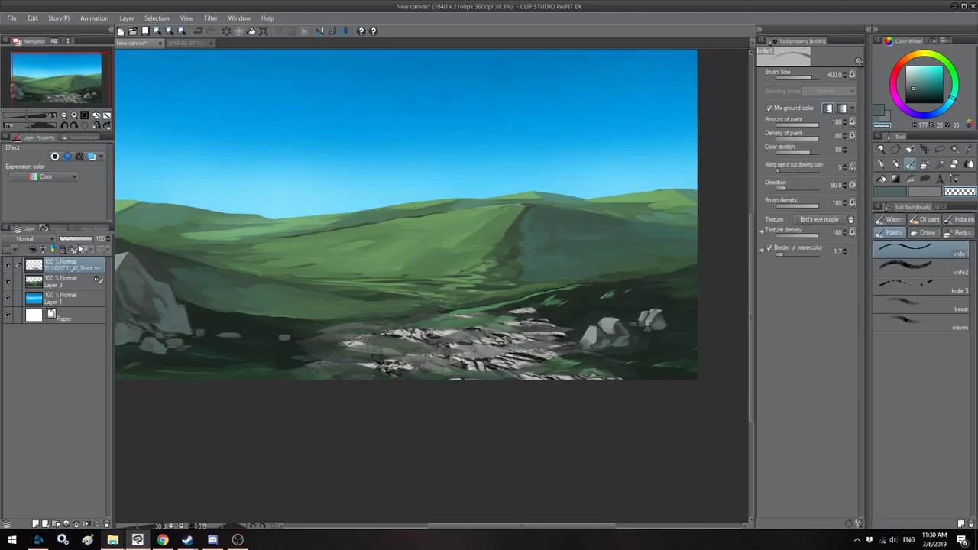
{"action": "left_click", "coordinate": [81, 239]}
{"action": "left_click_drag", "start_coordinate": [82, 240], "coordinate": [112, 237]}
{"action": "left_click", "coordinate": [570, 311], "text": "alt"}
{"action": "key", "text": "bracketleft"}
{"action": "key", "text": "bracketleft"}
{"action": "key", "text": "bracketleft"}
{"action": "key", "text": "bracketleft"}
{"action": "key", "text": "bracketleft"}
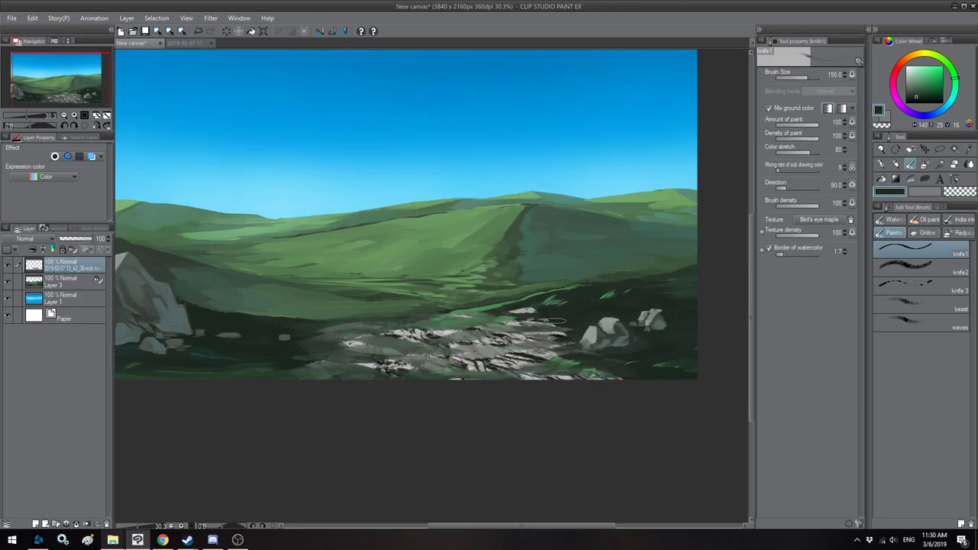
{"action": "right_click", "coordinate": [73, 281]}
{"action": "left_click", "coordinate": [91, 260]}
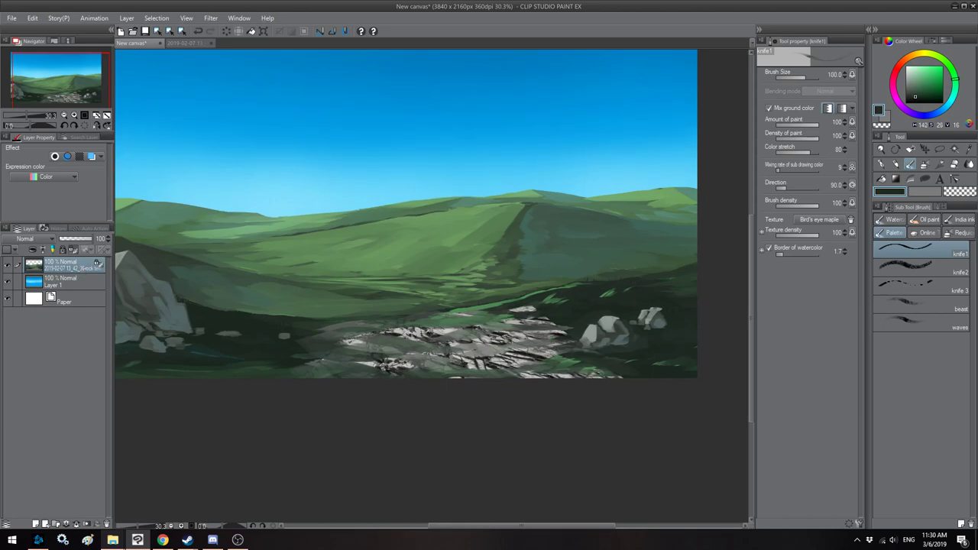
Step: Paint sampled mid-green knife1 strokes over the far edge of the rock texture, finishing at size 80
{"action": "left_click", "coordinate": [482, 304], "text": "alt"}
{"action": "mouse_move", "coordinate": [490, 313]}
{"action": "left_mouse_down"}
{"action": "mouse_move", "coordinate": [406, 323]}
{"action": "mouse_move", "coordinate": [393, 335]}
{"action": "mouse_move", "coordinate": [399, 341]}
{"action": "mouse_move", "coordinate": [360, 333]}
{"action": "left_mouse_up"}
{"action": "left_click_drag", "start_coordinate": [422, 324], "coordinate": [349, 332]}
{"action": "key", "text": "h"}
{"action": "mouse_move", "coordinate": [458, 328]}
{"action": "left_mouse_down"}
{"action": "mouse_move", "coordinate": [444, 322]}
{"action": "mouse_move", "coordinate": [538, 321]}
{"action": "left_mouse_up"}
{"action": "key", "text": "["}
{"action": "key", "text": "bracketleft"}
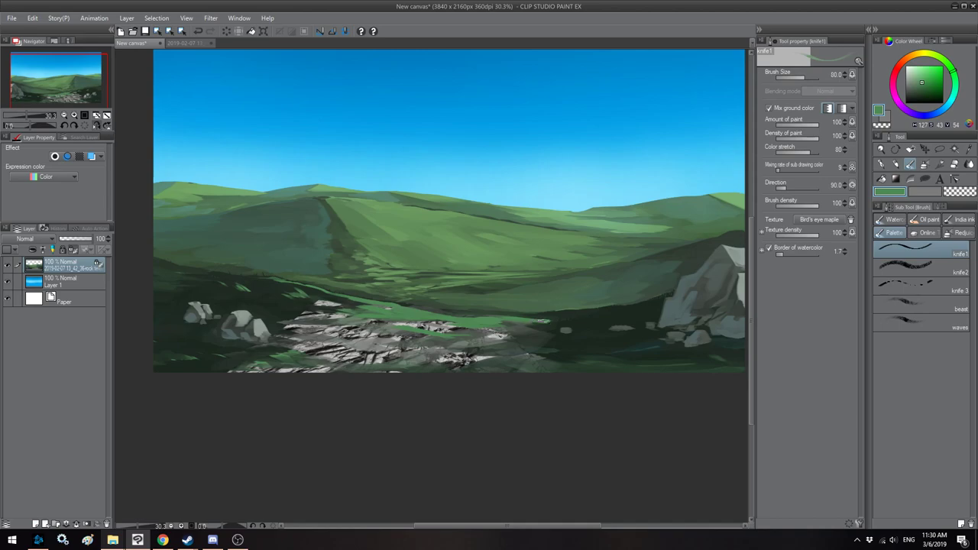
Step: Paint dark green strokes over the far and outer edges of the rock texture, enlarging knife1 past size 170
{"action": "left_click", "coordinate": [568, 314], "text": "alt"}
{"action": "key", "text": "bracketright"}
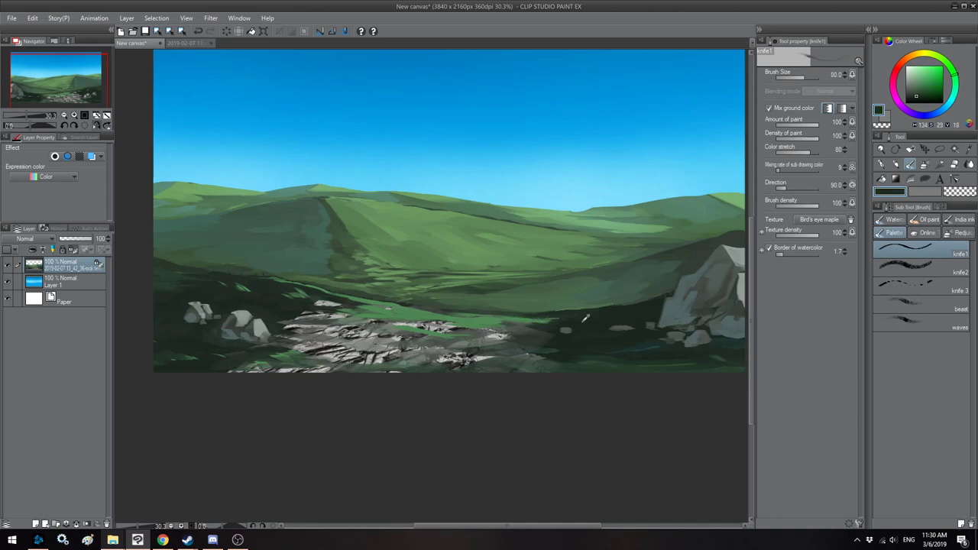
{"action": "left_click_drag", "start_coordinate": [501, 315], "coordinate": [458, 311]}
{"action": "key", "text": "bracketright"}
{"action": "key", "text": "bracketright"}
{"action": "key", "text": "bracketright"}
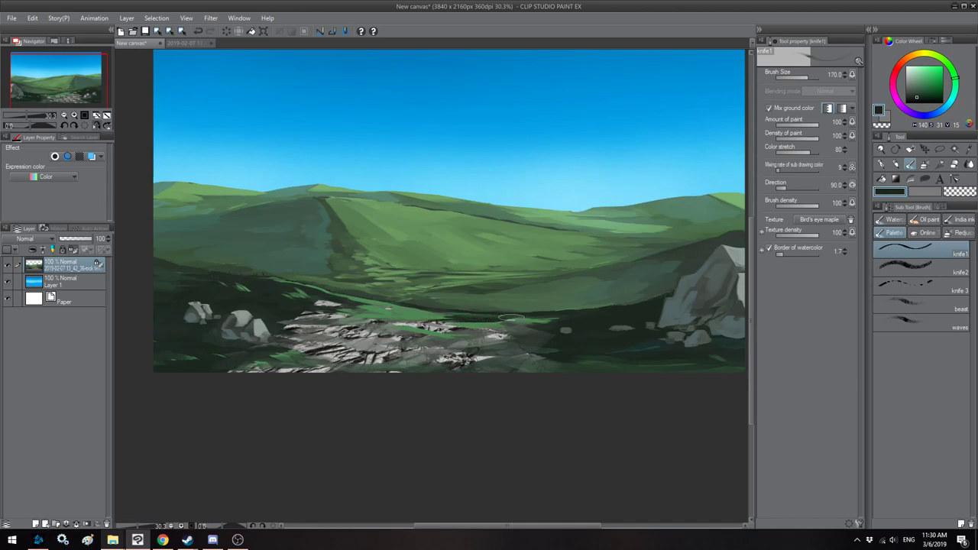
{"action": "key", "text": "bracketright"}
{"action": "left_click_drag", "start_coordinate": [455, 321], "coordinate": [525, 334]}
{"action": "mouse_move", "coordinate": [402, 337]}
{"action": "left_mouse_down"}
{"action": "mouse_move", "coordinate": [460, 364]}
{"action": "mouse_move", "coordinate": [509, 372]}
{"action": "mouse_move", "coordinate": [470, 373]}
{"action": "mouse_move", "coordinate": [558, 370]}
{"action": "mouse_move", "coordinate": [407, 342]}
{"action": "left_mouse_up"}
Step: Paint flat slab strokes in sampled greys over the photographic rock texture with knife1, going from size 150 down to 80
{"action": "left_click", "coordinate": [379, 329], "text": "alt"}
{"action": "key", "text": "bracketleft"}
{"action": "key", "text": "bracketleft"}
{"action": "key", "text": "bracketleft"}
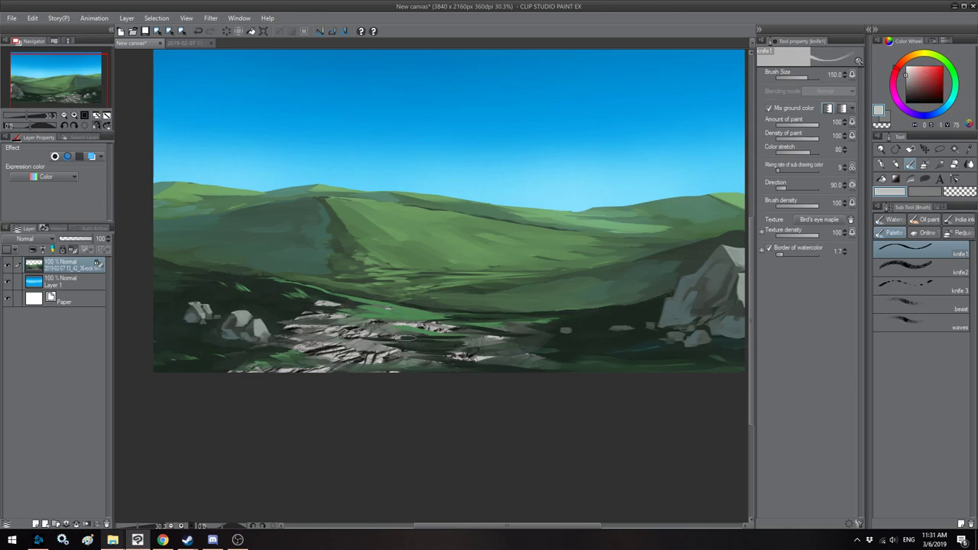
{"action": "left_click", "coordinate": [422, 342], "text": "alt"}
{"action": "key", "text": "bracketleft"}
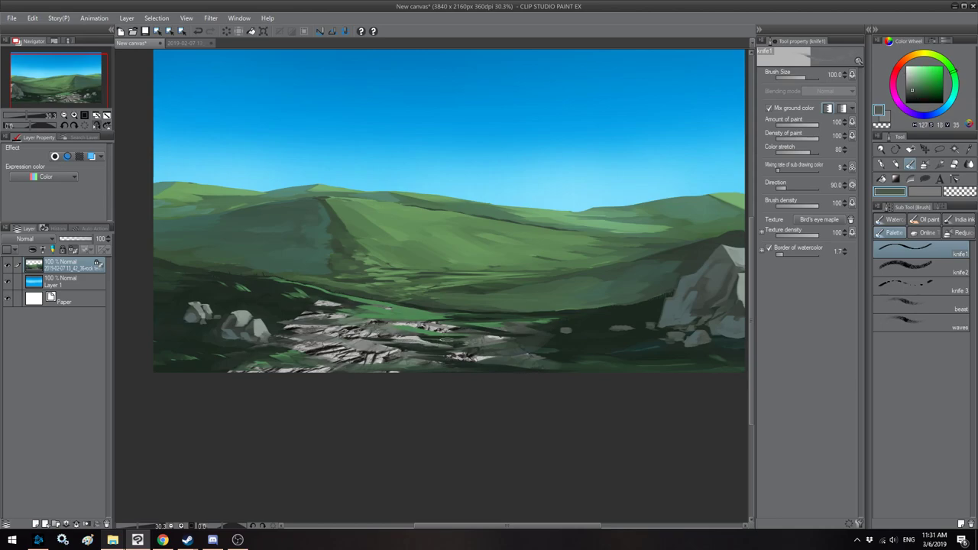
{"action": "key", "text": "h"}
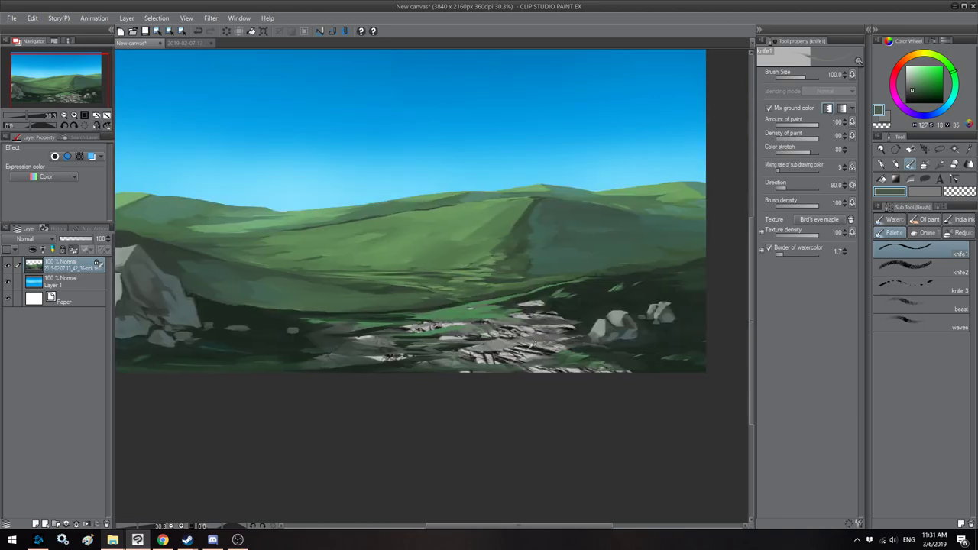
{"action": "left_click", "coordinate": [555, 342], "text": "alt"}
{"action": "left_click", "coordinate": [557, 346], "text": "alt"}
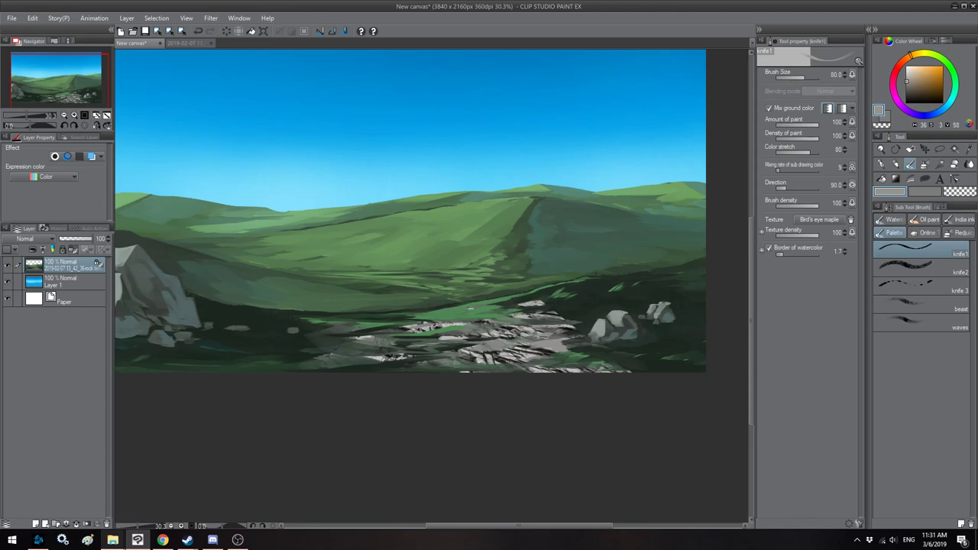
Step: Paint small light grey stones at the far end of the rock patch with WaterColor Sai 2 at size 17
{"action": "left_click", "coordinate": [927, 220]}
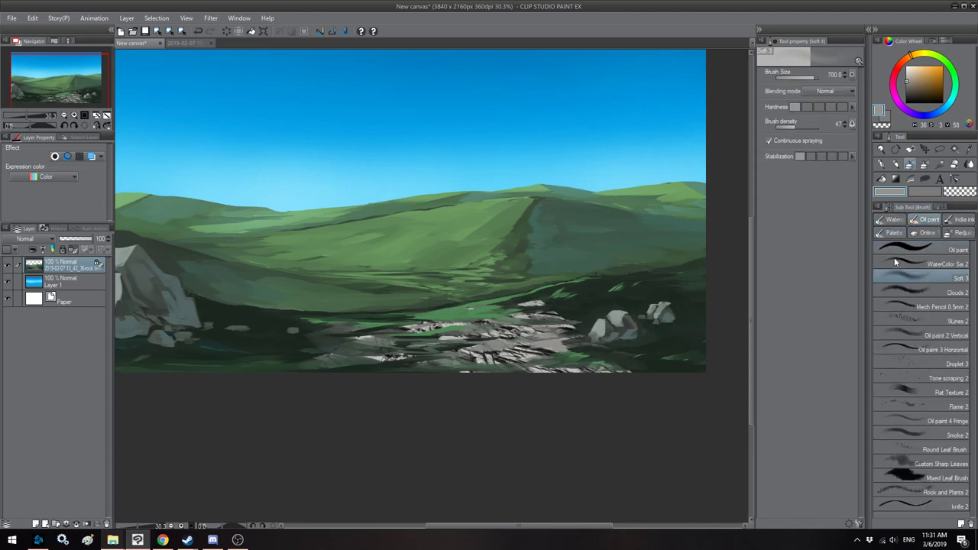
{"action": "left_click", "coordinate": [933, 264]}
{"action": "key", "text": "["}
{"action": "key", "text": "bracketright"}
{"action": "key", "text": "bracketright"}
{"action": "key", "text": "bracketright"}
{"action": "key", "text": "bracketright"}
{"action": "key", "text": "bracketright"}
{"action": "key", "text": "bracketright"}
{"action": "key", "text": "bracketright"}
{"action": "key", "text": "bracketright"}
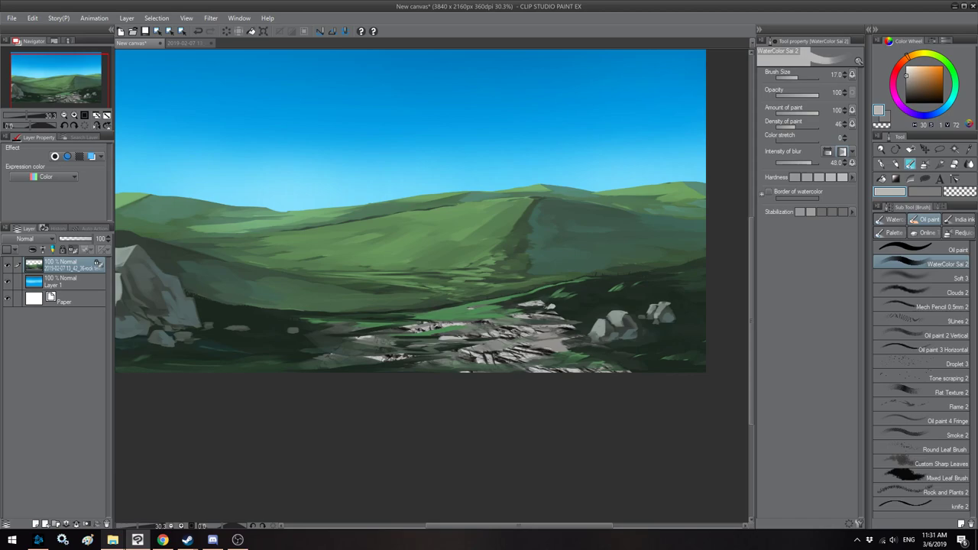
Step: Add more small light stones around the rock patch's far end with WaterColor Sai 2 at size 10
{"action": "key", "text": "bracketleft"}
{"action": "key", "text": "h"}
{"action": "left_click_drag", "start_coordinate": [423, 318], "coordinate": [541, 305]}
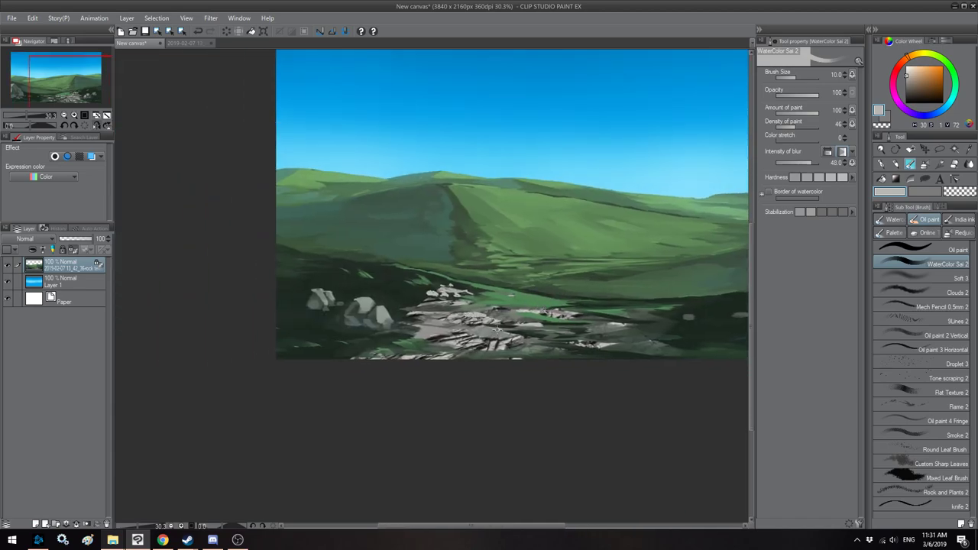
{"action": "scroll", "coordinate": [476, 312], "scroll_direction": "down", "scroll_amount": 1}
{"action": "key", "text": "h"}
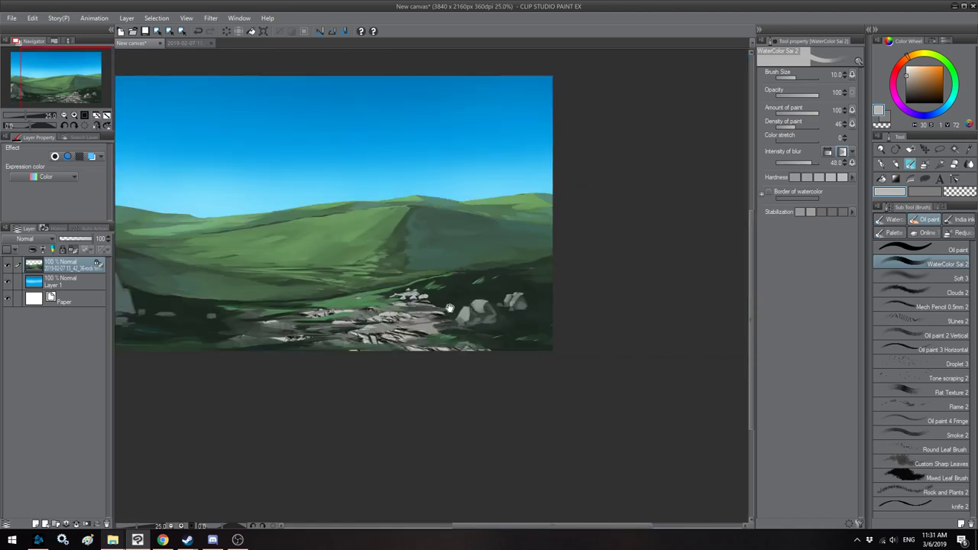
{"action": "left_click_drag", "start_coordinate": [465, 309], "coordinate": [583, 308]}
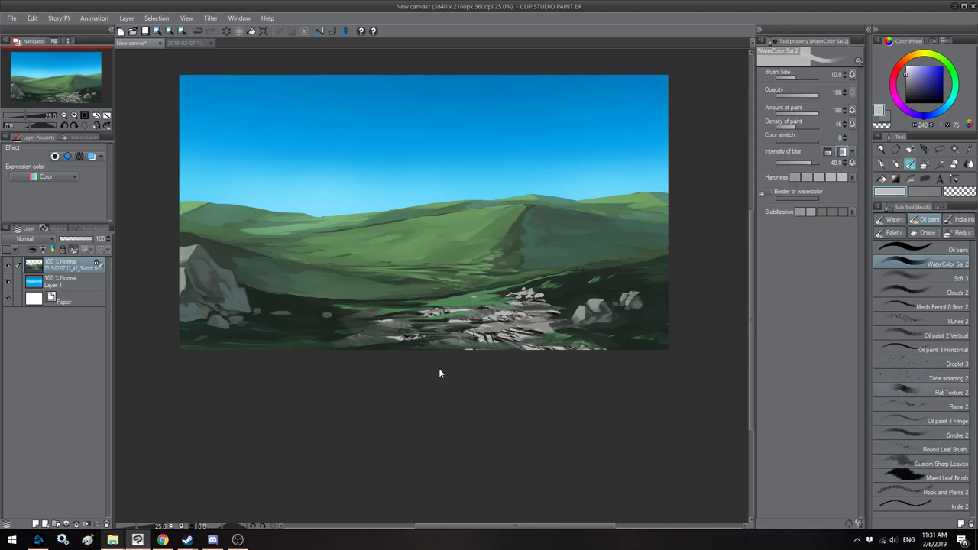
Step: Cover the rock patch with light grey textured strokes using Flat Texture 2, starting at size 120
{"action": "left_click_drag", "start_coordinate": [474, 383], "coordinate": [467, 380]}
{"action": "left_click", "coordinate": [466, 314], "text": "alt"}
{"action": "key", "text": "["}
{"action": "key", "text": "["}
{"action": "key", "text": "["}
{"action": "key", "text": "bracketleft"}
{"action": "key", "text": "bracketleft"}
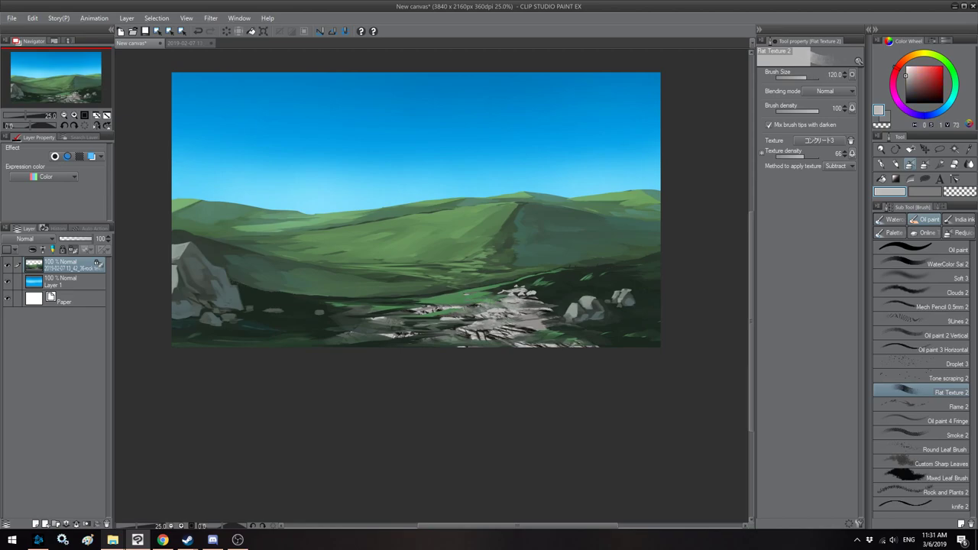
{"action": "mouse_move", "coordinate": [541, 312]}
{"action": "left_mouse_down"}
{"action": "mouse_move", "coordinate": [512, 307]}
{"action": "mouse_move", "coordinate": [538, 336]}
{"action": "mouse_move", "coordinate": [409, 342]}
{"action": "mouse_move", "coordinate": [412, 318]}
{"action": "mouse_move", "coordinate": [436, 306]}
{"action": "mouse_move", "coordinate": [474, 309]}
{"action": "mouse_move", "coordinate": [397, 319]}
{"action": "mouse_move", "coordinate": [356, 341]}
{"action": "mouse_move", "coordinate": [421, 310]}
{"action": "mouse_move", "coordinate": [399, 321]}
{"action": "left_mouse_up"}
{"action": "key", "text": "bracketright"}
{"action": "key", "text": "bracketright"}
{"action": "key", "text": "bracketright"}
{"action": "key", "text": "bracketleft"}
Step: Brush sampled greens over the left and far edges of the grey rock patch with Flat Texture 2, starting at size 100
{"action": "left_click", "coordinate": [329, 324], "text": "alt"}
{"action": "key", "text": "bracketleft"}
{"action": "key", "text": "bracketleft"}
{"action": "key", "text": "bracketleft"}
{"action": "key", "text": "bracketleft"}
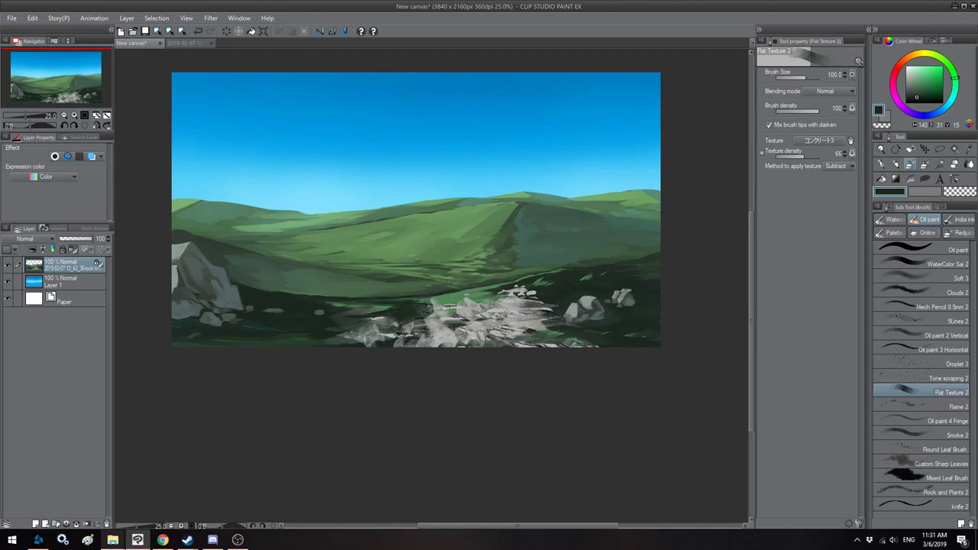
{"action": "left_click", "coordinate": [451, 304], "text": "alt"}
{"action": "mouse_move", "coordinate": [445, 300]}
{"action": "left_mouse_down"}
{"action": "mouse_move", "coordinate": [394, 310]}
{"action": "mouse_move", "coordinate": [405, 314]}
{"action": "mouse_move", "coordinate": [390, 320]}
{"action": "mouse_move", "coordinate": [405, 323]}
{"action": "mouse_move", "coordinate": [355, 318]}
{"action": "left_mouse_up"}
{"action": "key", "text": "bracketright"}
{"action": "key", "text": "bracketright"}
Step: Blend the rock patch's lower-left edge into the dark green ground with sampled Flat Texture 2 strokes
{"action": "left_click", "coordinate": [324, 312], "text": "alt"}
{"action": "key", "text": "bracketleft"}
{"action": "key", "text": "bracketleft"}
{"action": "mouse_move", "coordinate": [409, 301]}
{"action": "left_mouse_down"}
{"action": "mouse_move", "coordinate": [352, 311]}
{"action": "mouse_move", "coordinate": [462, 298]}
{"action": "mouse_move", "coordinate": [359, 340]}
{"action": "mouse_move", "coordinate": [333, 340]}
{"action": "mouse_move", "coordinate": [437, 346]}
{"action": "left_mouse_up"}
{"action": "key", "text": "bracketright"}
{"action": "left_click_drag", "start_coordinate": [312, 342], "coordinate": [279, 342]}
{"action": "left_click", "coordinate": [294, 316], "text": "alt"}
{"action": "left_click_drag", "start_coordinate": [370, 336], "coordinate": [347, 341]}
{"action": "mouse_move", "coordinate": [443, 344]}
{"action": "left_mouse_down"}
{"action": "mouse_move", "coordinate": [397, 347]}
{"action": "mouse_move", "coordinate": [464, 339]}
{"action": "left_mouse_up"}
Step: Simplify the near part of the rock patch with sampled grey knife1 strokes between sizes 80 and 60
{"action": "left_click", "coordinate": [442, 333], "text": "alt"}
{"action": "left_click", "coordinate": [899, 233]}
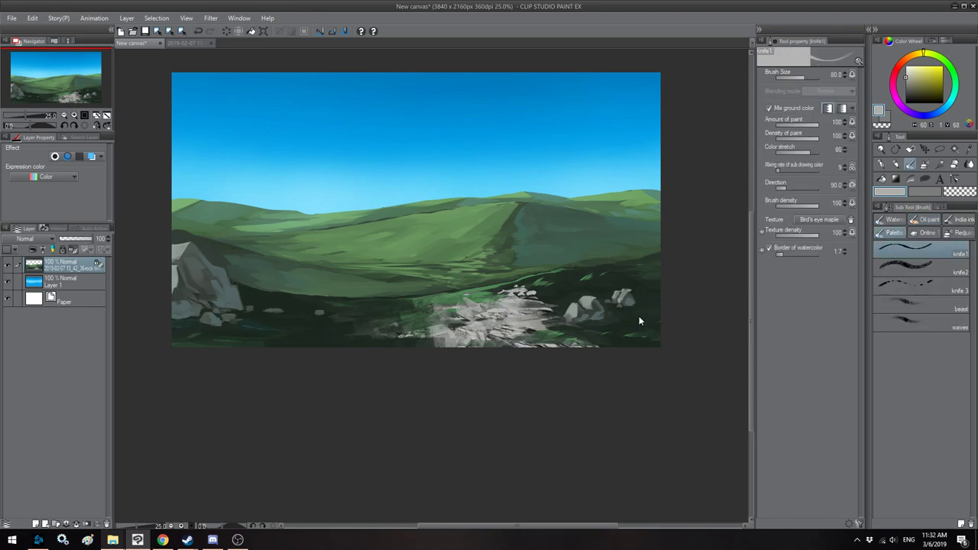
{"action": "left_click", "coordinate": [514, 332], "text": "alt"}
{"action": "key", "text": "["}
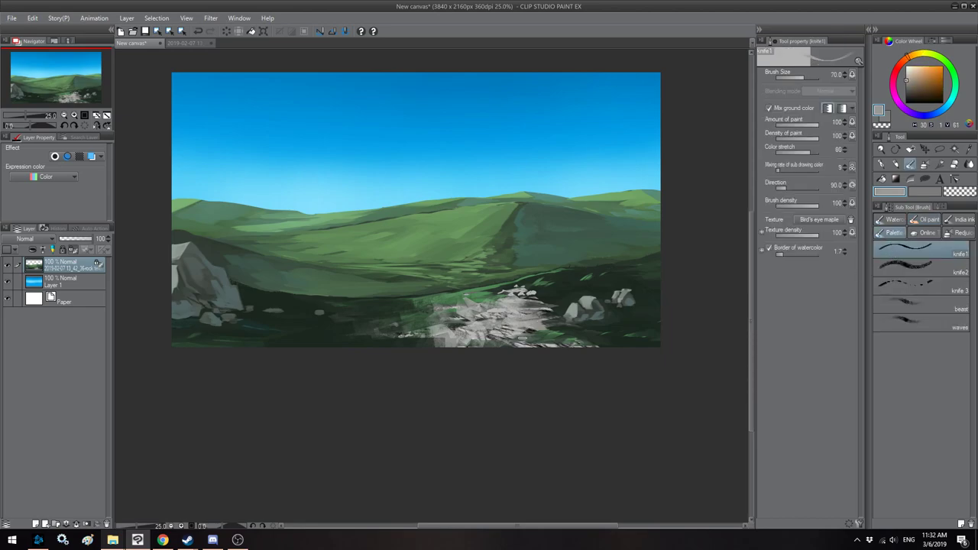
{"action": "key", "text": "]"}
{"action": "mouse_move", "coordinate": [544, 342]}
{"action": "left_mouse_down"}
{"action": "mouse_move", "coordinate": [578, 347]}
{"action": "mouse_move", "coordinate": [547, 346]}
{"action": "left_mouse_up"}
{"action": "key", "text": "bracketleft"}
{"action": "key", "text": "bracketleft"}
{"action": "left_click", "coordinate": [497, 328], "text": "alt"}
{"action": "left_click", "coordinate": [494, 333], "text": "alt"}
{"action": "left_click", "coordinate": [493, 335], "text": "alt"}
{"action": "key", "text": "bracketleft"}
{"action": "key", "text": "bracketleft"}
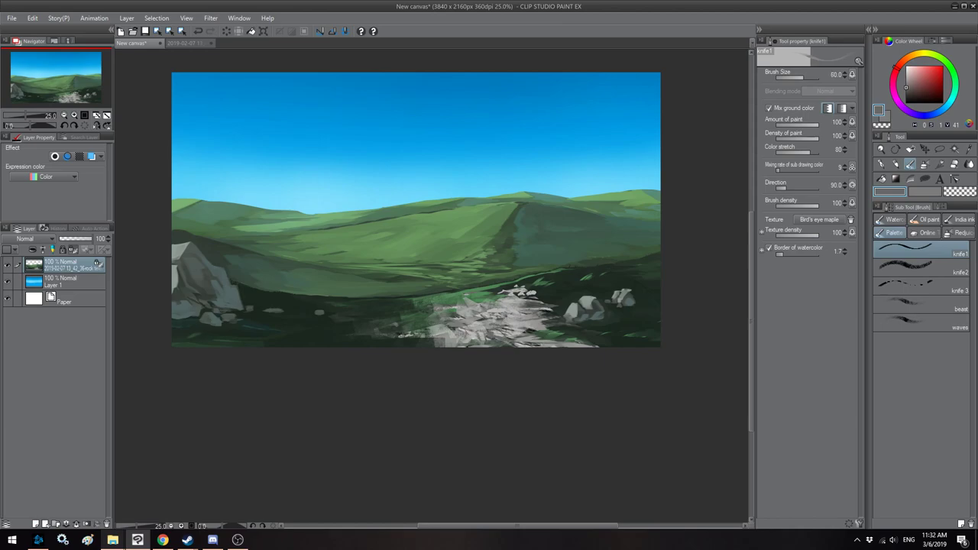
Step: Paint blue-grey shadow planes sampled from the big boulder across the rock patch with knife1 at sizes 80 to 200
{"action": "left_click", "coordinate": [234, 292], "text": "alt"}
{"action": "key", "text": "h"}
{"action": "key", "text": "bracketright"}
{"action": "key", "text": "bracketright"}
{"action": "mouse_move", "coordinate": [354, 307]}
{"action": "left_mouse_down"}
{"action": "mouse_move", "coordinate": [378, 309]}
{"action": "mouse_move", "coordinate": [366, 306]}
{"action": "left_mouse_up"}
{"action": "key", "text": "bracketleft"}
{"action": "key", "text": "bracketleft"}
{"action": "key", "text": "bracketleft"}
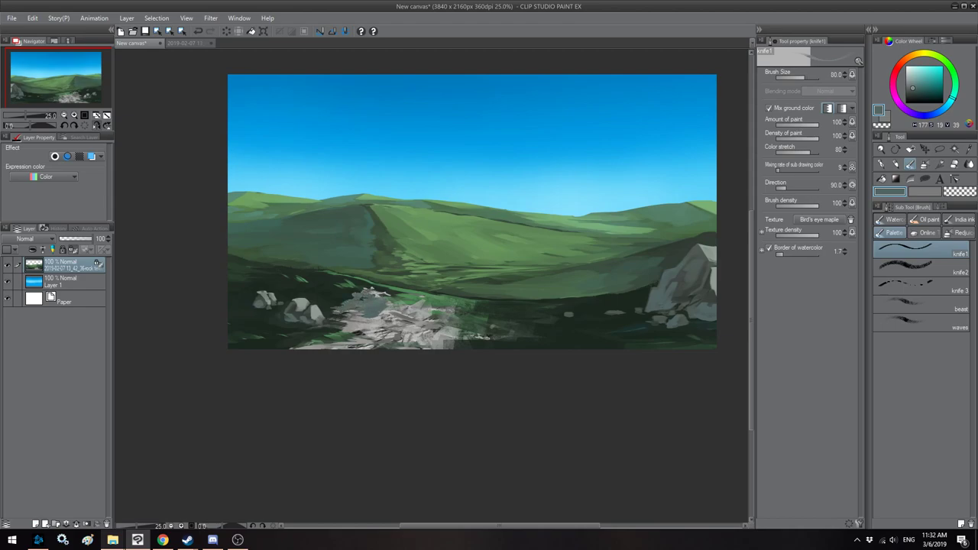
{"action": "key", "text": "bracketright"}
{"action": "key", "text": "bracketright"}
{"action": "key", "text": "bracketright"}
{"action": "key", "text": "bracketright"}
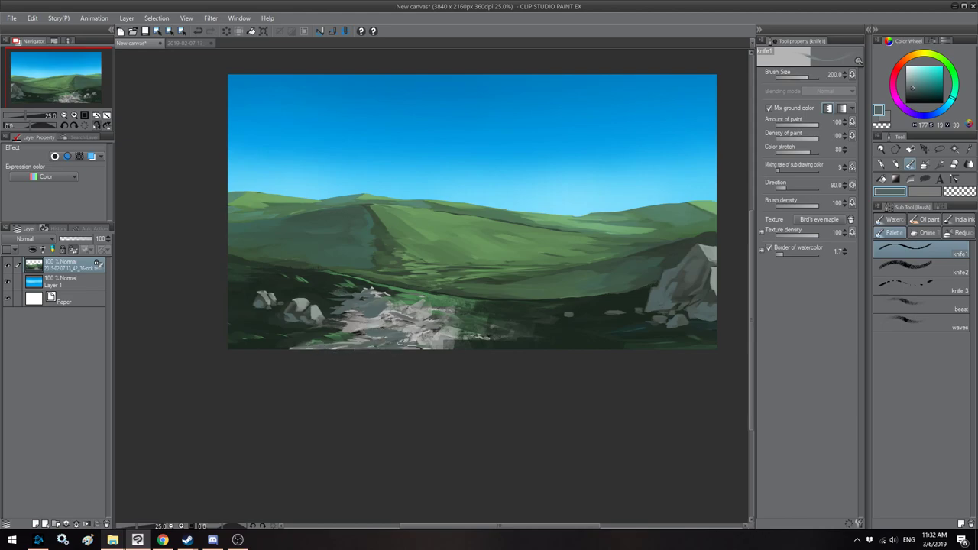
Step: Paint long flat light grey strokes along the canvas's lower edge with knife1 at size 200
{"action": "left_click", "coordinate": [425, 335], "text": "alt"}
{"action": "mouse_move", "coordinate": [425, 335]}
{"action": "left_mouse_down"}
{"action": "mouse_move", "coordinate": [468, 343]}
{"action": "mouse_move", "coordinate": [449, 346]}
{"action": "mouse_move", "coordinate": [535, 344]}
{"action": "mouse_move", "coordinate": [462, 345]}
{"action": "mouse_move", "coordinate": [521, 348]}
{"action": "left_mouse_up"}
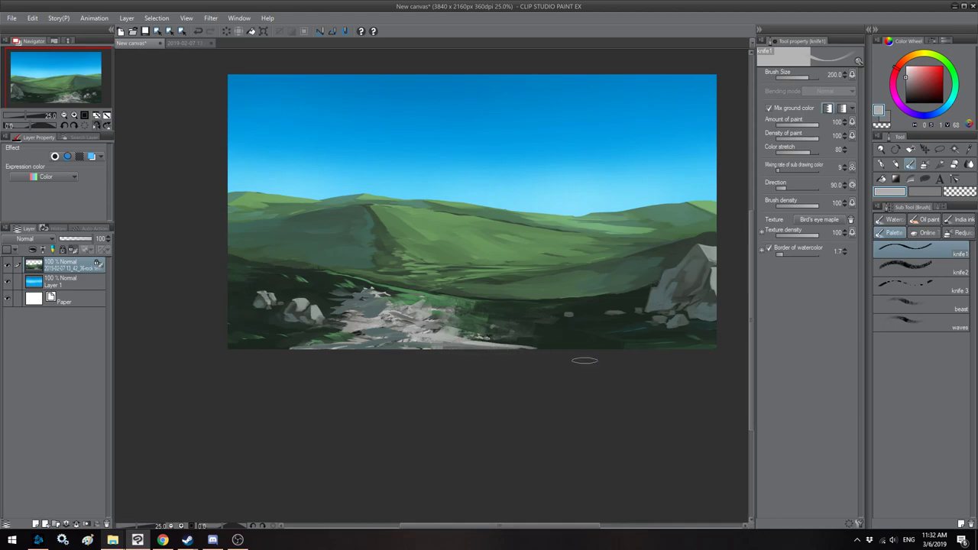
{"action": "key", "text": "h"}
{"action": "left_click_drag", "start_coordinate": [390, 347], "coordinate": [344, 349]}
{"action": "mouse_move", "coordinate": [446, 347]}
{"action": "left_mouse_down"}
{"action": "mouse_move", "coordinate": [378, 347]}
{"action": "mouse_move", "coordinate": [506, 352]}
{"action": "mouse_move", "coordinate": [412, 349]}
{"action": "left_mouse_up"}
Step: Break up the rock patch with sampled green and blue-grey shadow strokes using knife1, finishing at size 150
{"action": "left_click", "coordinate": [394, 307], "text": "alt"}
{"action": "key", "text": "["}
{"action": "key", "text": "bracketright"}
{"action": "mouse_move", "coordinate": [513, 324]}
{"action": "left_mouse_down"}
{"action": "mouse_move", "coordinate": [478, 329]}
{"action": "mouse_move", "coordinate": [535, 333]}
{"action": "mouse_move", "coordinate": [520, 320]}
{"action": "mouse_move", "coordinate": [549, 312]}
{"action": "left_mouse_up"}
{"action": "key", "text": "bracketleft"}
{"action": "left_click", "coordinate": [549, 312], "text": "alt"}
{"action": "key", "text": "h"}
{"action": "left_click_drag", "start_coordinate": [402, 317], "coordinate": [441, 317]}
{"action": "key", "text": "bracketleft"}
{"action": "key", "text": "alt"}
{"action": "key", "text": "h"}
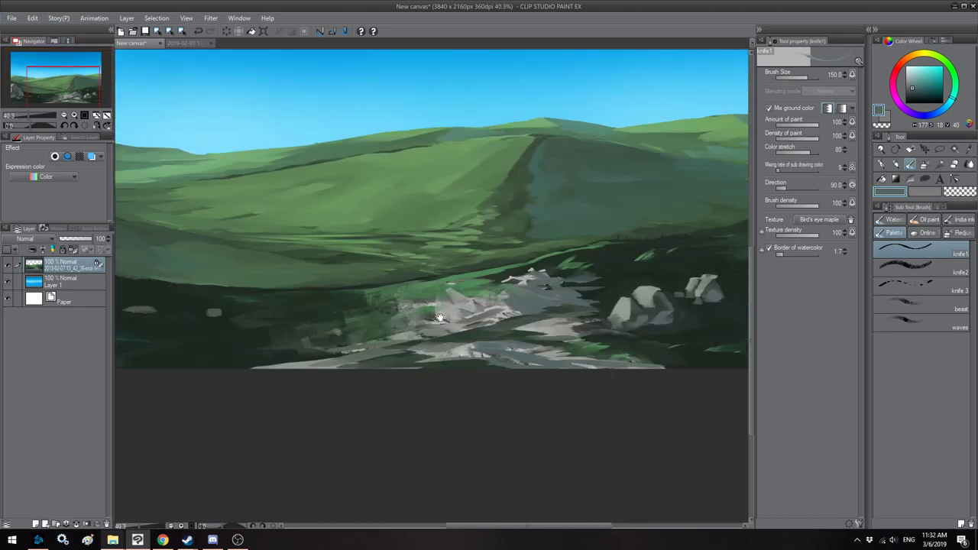
Step: Shape a peaked rock at the patch's far end with sampled warm light grey, reducing knife1 to size 30
{"action": "left_click_drag", "start_coordinate": [550, 342], "coordinate": [558, 333]}
{"action": "left_click", "coordinate": [560, 312], "text": "alt"}
{"action": "key", "text": "bracketleft"}
{"action": "key", "text": "bracketleft"}
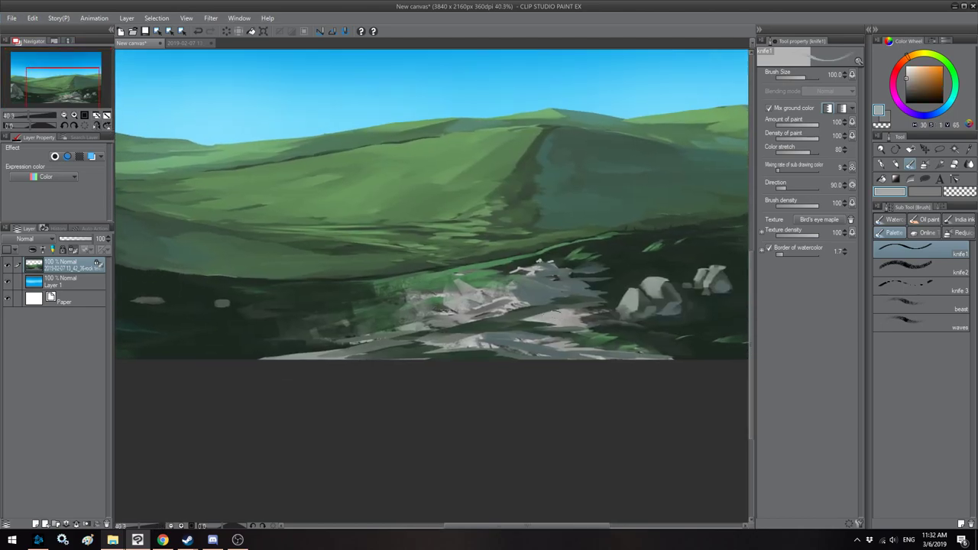
{"action": "key", "text": "bracketright"}
{"action": "key", "text": "bracketright"}
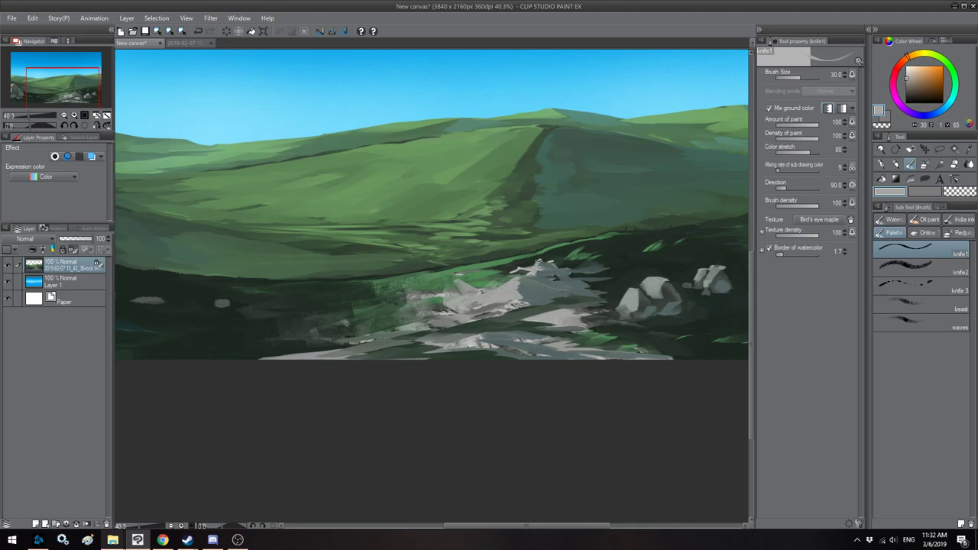
{"action": "left_click_drag", "start_coordinate": [539, 260], "coordinate": [520, 266]}
Step: Tidy the peaked rock's edges with sampled dark green using knife1 at size 40
{"action": "key", "text": "h"}
{"action": "mouse_move", "coordinate": [314, 285]}
{"action": "left_mouse_down"}
{"action": "mouse_move", "coordinate": [358, 276]}
{"action": "mouse_move", "coordinate": [350, 259]}
{"action": "left_mouse_up"}
{"action": "left_click", "coordinate": [355, 244], "text": "alt"}
{"action": "key", "text": "]"}
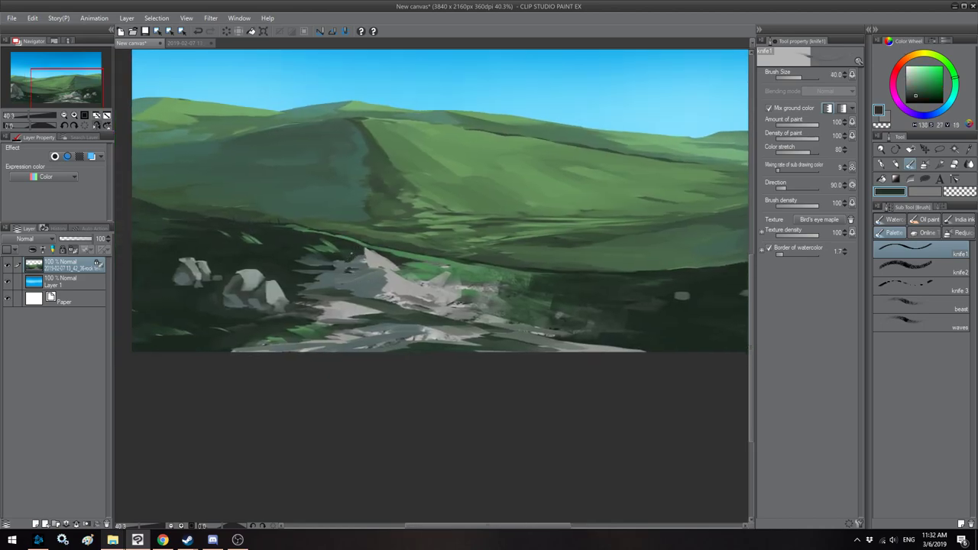
{"action": "key", "text": "h"}
{"action": "left_click_drag", "start_coordinate": [484, 291], "coordinate": [476, 281]}
Step: Clean up the surroundings of the peaked rock with sampled dark green, enlarging knife1 to size 70
{"action": "key", "text": "]"}
{"action": "left_click", "coordinate": [493, 266], "text": "alt"}
{"action": "left_click", "coordinate": [521, 278], "text": "alt"}
{"action": "key", "text": "bracketright"}
{"action": "key", "text": "bracketright"}
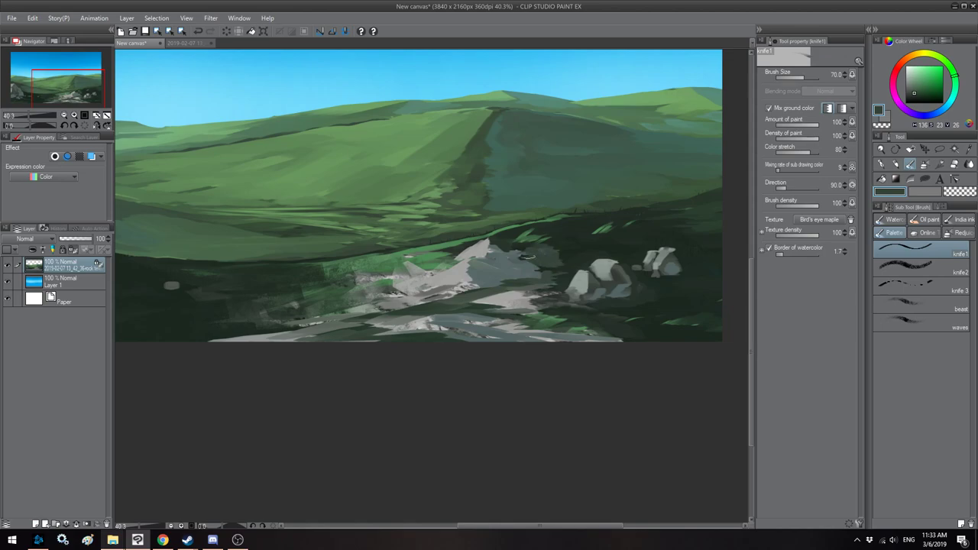
{"action": "left_click", "coordinate": [575, 243], "text": "alt"}
{"action": "mouse_move", "coordinate": [547, 243]}
{"action": "left_mouse_down"}
{"action": "mouse_move", "coordinate": [551, 267]}
{"action": "mouse_move", "coordinate": [528, 258]}
{"action": "left_mouse_up"}
Step: Repaint the flat rock surfaces below the peaked rock, sampling light grey and reducing knife1 to size 60
{"action": "scroll", "coordinate": [498, 255], "scroll_direction": "down", "scroll_amount": 1}
{"action": "key", "text": "h"}
{"action": "key", "text": "bracketright"}
{"action": "key", "text": "bracketright"}
{"action": "key", "text": "h"}
{"action": "left_click_drag", "start_coordinate": [526, 299], "coordinate": [508, 296]}
{"action": "left_click", "coordinate": [481, 289], "text": "alt"}
{"action": "key", "text": "bracketleft"}
{"action": "key", "text": "bracketleft"}
{"action": "key", "text": "bracketleft"}
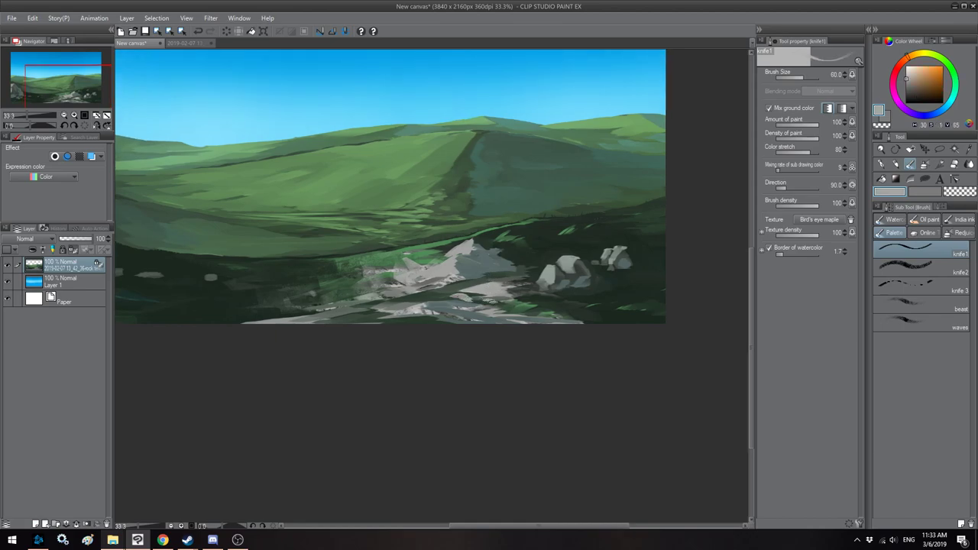
Step: Blend the rock patch's faded end into the grass with sampled grey and green strokes, gradually enlarging knife1
{"action": "key", "text": "h"}
{"action": "left_click", "coordinate": [442, 259], "text": "alt"}
{"action": "key", "text": "bracketright"}
{"action": "mouse_move", "coordinate": [445, 258]}
{"action": "left_mouse_down"}
{"action": "mouse_move", "coordinate": [442, 266]}
{"action": "mouse_move", "coordinate": [428, 248]}
{"action": "mouse_move", "coordinate": [520, 272]}
{"action": "mouse_move", "coordinate": [466, 263]}
{"action": "mouse_move", "coordinate": [520, 271]}
{"action": "mouse_move", "coordinate": [515, 284]}
{"action": "mouse_move", "coordinate": [532, 295]}
{"action": "mouse_move", "coordinate": [489, 307]}
{"action": "mouse_move", "coordinate": [593, 322]}
{"action": "mouse_move", "coordinate": [413, 321]}
{"action": "mouse_move", "coordinate": [484, 289]}
{"action": "mouse_move", "coordinate": [472, 299]}
{"action": "mouse_move", "coordinate": [546, 310]}
{"action": "mouse_move", "coordinate": [459, 298]}
{"action": "mouse_move", "coordinate": [486, 290]}
{"action": "mouse_move", "coordinate": [546, 297]}
{"action": "mouse_move", "coordinate": [527, 274]}
{"action": "mouse_move", "coordinate": [385, 287]}
{"action": "left_mouse_up"}
{"action": "left_click", "coordinate": [418, 245], "text": "alt"}
{"action": "key", "text": "bracketright"}
{"action": "key", "text": "bracketright"}
{"action": "key", "text": "bracketright"}
{"action": "left_click", "coordinate": [321, 243], "text": "alt"}
{"action": "key", "text": "bracketright"}
{"action": "key", "text": "bracketright"}
{"action": "key", "text": "h"}
Step: Cut long dark green strokes across the rock patch to split it into strips, finishing with knife1 at size 70
{"action": "key", "text": "bracketleft"}
{"action": "key", "text": "bracketleft"}
{"action": "key", "text": "bracketleft"}
{"action": "key", "text": "bracketleft"}
{"action": "key", "text": "bracketright"}
{"action": "key", "text": "bracketright"}
{"action": "key", "text": "bracketleft"}
{"action": "key", "text": "bracketleft"}
{"action": "key", "text": "bracketleft"}
{"action": "key", "text": "bracketleft"}
{"action": "mouse_move", "coordinate": [472, 288]}
{"action": "left_mouse_down"}
{"action": "mouse_move", "coordinate": [379, 292]}
{"action": "mouse_move", "coordinate": [430, 284]}
{"action": "left_mouse_up"}
{"action": "scroll", "coordinate": [420, 281], "scroll_direction": "down", "scroll_amount": 2}
{"action": "key", "text": "h"}
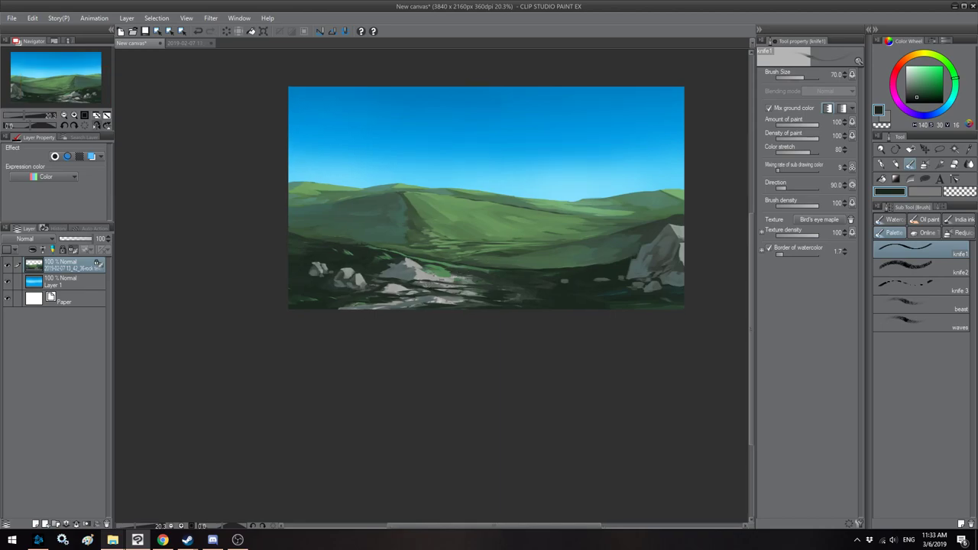
Step: Add finer dark green cracks through the rock strips near the canvas's lower edge with a smaller knife1
{"action": "key", "text": "bracketleft"}
{"action": "key", "text": "bracketleft"}
{"action": "left_click_drag", "start_coordinate": [496, 290], "coordinate": [391, 306]}
{"action": "key", "text": "h"}
{"action": "left_click_drag", "start_coordinate": [462, 268], "coordinate": [478, 269]}
Step: Highlight the peaked rock's lit face with a sampled warm light grey brightened to value 77, starting with knife1 at size 25
{"action": "left_click", "coordinate": [479, 270], "text": "alt"}
{"action": "left_click", "coordinate": [480, 269], "text": "alt"}
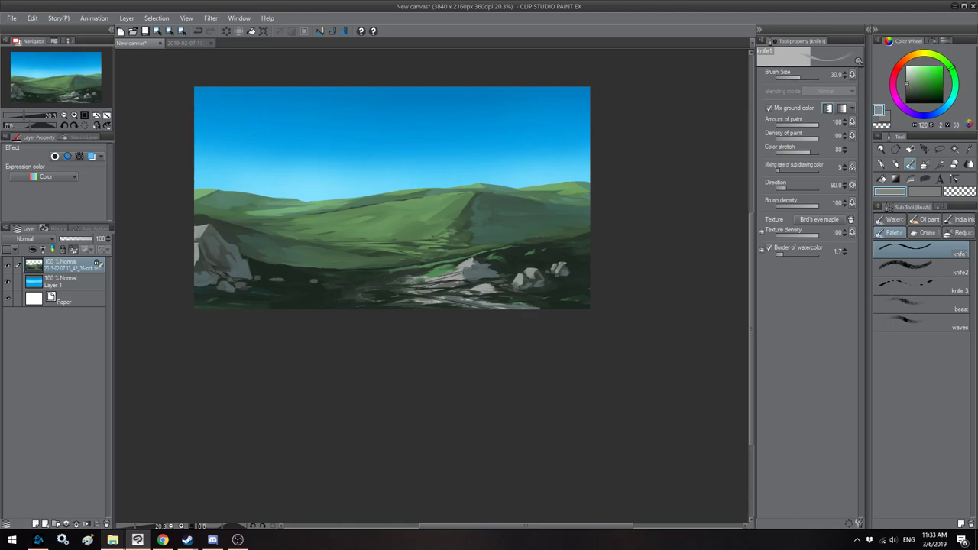
{"action": "left_click", "coordinate": [466, 260], "text": "alt"}
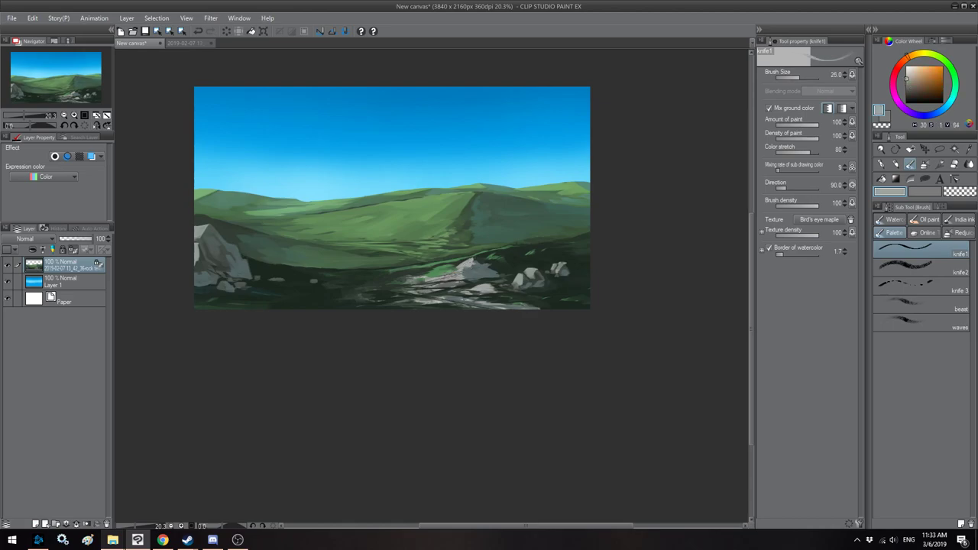
{"action": "left_click_drag", "start_coordinate": [910, 106], "coordinate": [907, 73]}
{"action": "scroll", "coordinate": [493, 257], "scroll_direction": "up", "scroll_amount": 5}
{"action": "scroll", "coordinate": [496, 237], "scroll_direction": "up", "scroll_amount": 1}
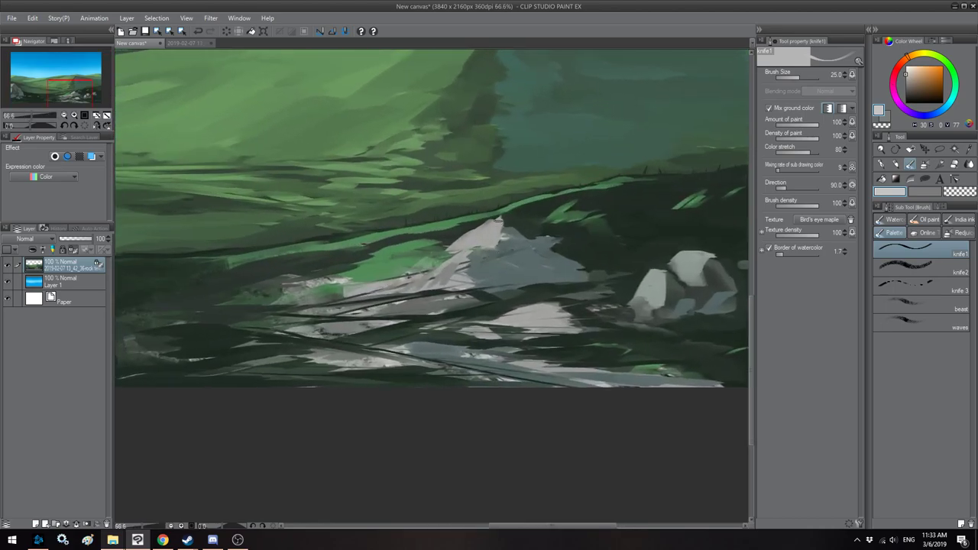
{"action": "key", "text": "bracketright"}
{"action": "mouse_move", "coordinate": [495, 228]}
{"action": "left_mouse_down"}
{"action": "mouse_move", "coordinate": [478, 227]}
{"action": "mouse_move", "coordinate": [492, 237]}
{"action": "mouse_move", "coordinate": [478, 237]}
{"action": "left_mouse_up"}
{"action": "key", "text": "bracketleft"}
{"action": "key", "text": "bracketright"}
{"action": "key", "text": "bracketright"}
{"action": "mouse_move", "coordinate": [468, 277]}
{"action": "left_mouse_down"}
{"action": "mouse_move", "coordinate": [467, 251]}
{"action": "mouse_move", "coordinate": [455, 272]}
{"action": "mouse_move", "coordinate": [491, 257]}
{"action": "left_mouse_up"}
Step: Brighten the top of the low rock below the peak with the same light grey and a larger knife1
{"action": "key", "text": "bracketright"}
{"action": "key", "text": "bracketright"}
{"action": "key", "text": "bracketright"}
{"action": "key", "text": "space"}
{"action": "key", "text": "bracketleft"}
{"action": "key", "text": "bracketleft"}
{"action": "key", "text": "bracketleft"}
{"action": "key", "text": "bracketright"}
{"action": "key", "text": "bracketright"}
{"action": "key", "text": "bracketright"}
{"action": "mouse_move", "coordinate": [549, 296]}
{"action": "left_mouse_down"}
{"action": "mouse_move", "coordinate": [567, 313]}
{"action": "mouse_move", "coordinate": [463, 315]}
{"action": "left_mouse_up"}
Step: Add light grey highlights to the lowest rock strips, reducing knife1 from size 70 to 25
{"action": "key", "text": "bracketright"}
{"action": "key", "text": "bracketright"}
{"action": "key", "text": "bracketright"}
{"action": "key", "text": "bracketright"}
{"action": "key", "text": "bracketleft"}
{"action": "key", "text": "bracketleft"}
{"action": "key", "text": "bracketleft"}
{"action": "scroll", "coordinate": [529, 292], "scroll_direction": "down", "scroll_amount": 1}
{"action": "key", "text": "bracketright"}
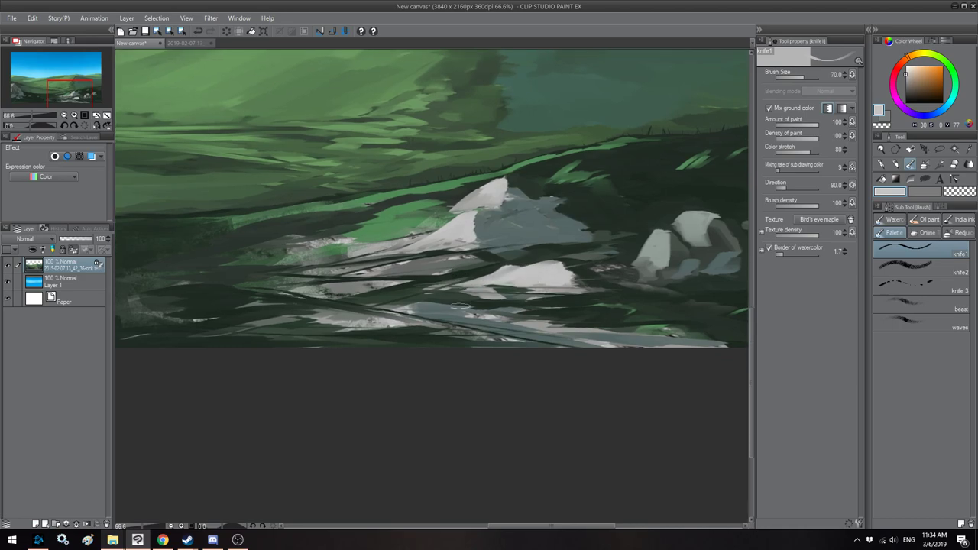
{"action": "key", "text": "bracketleft"}
{"action": "key", "text": "bracketleft"}
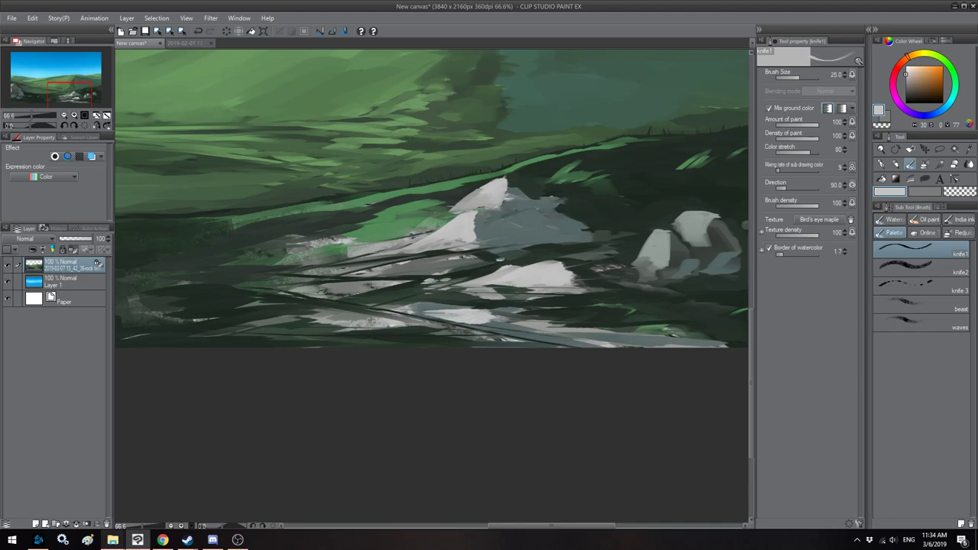
Step: Tone down the bright green patch beside the peaked rock with dark green, using knife1 at size 120
{"action": "key", "text": "h"}
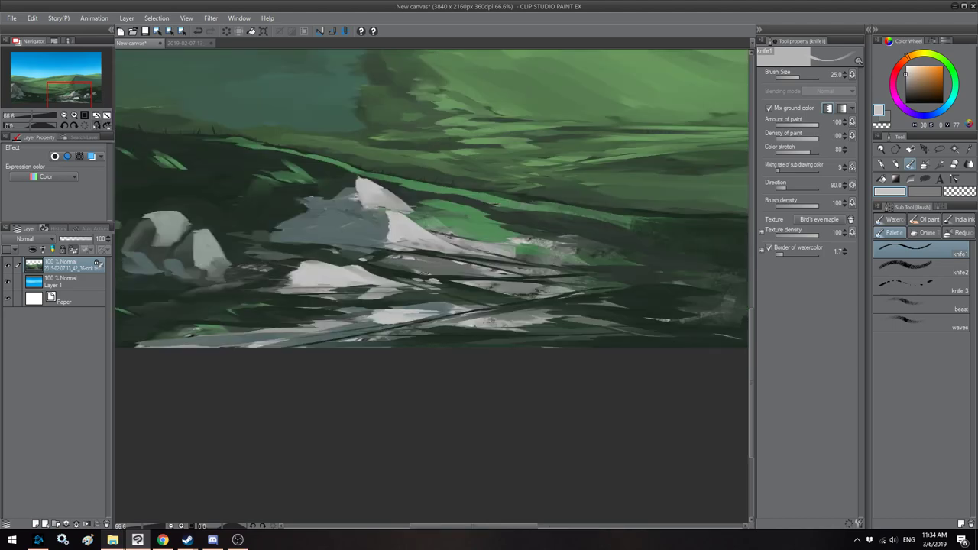
{"action": "scroll", "coordinate": [424, 273], "scroll_direction": "down", "scroll_amount": 3}
{"action": "key", "text": "h"}
{"action": "left_click_drag", "start_coordinate": [481, 267], "coordinate": [511, 275]}
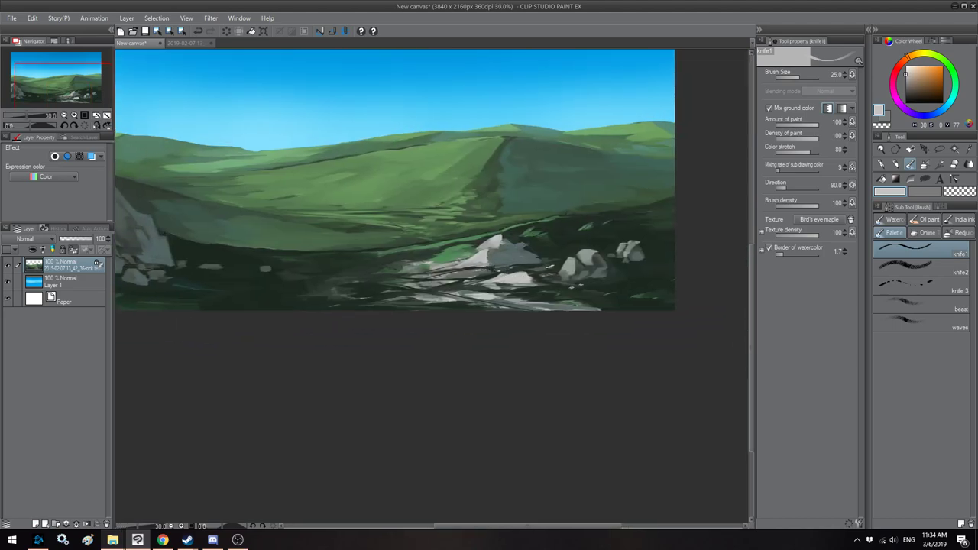
{"action": "key", "text": "h"}
{"action": "left_click_drag", "start_coordinate": [451, 279], "coordinate": [487, 274]}
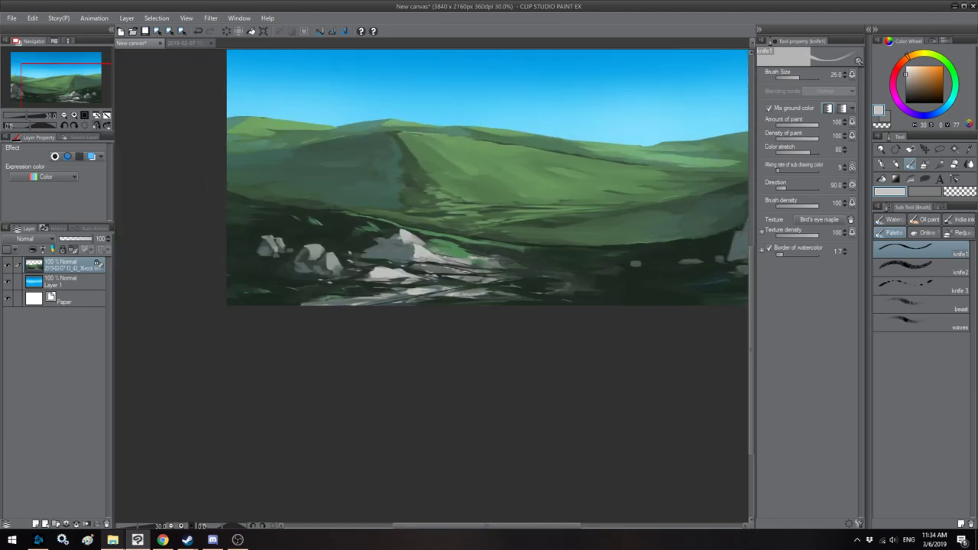
{"action": "key", "text": "h"}
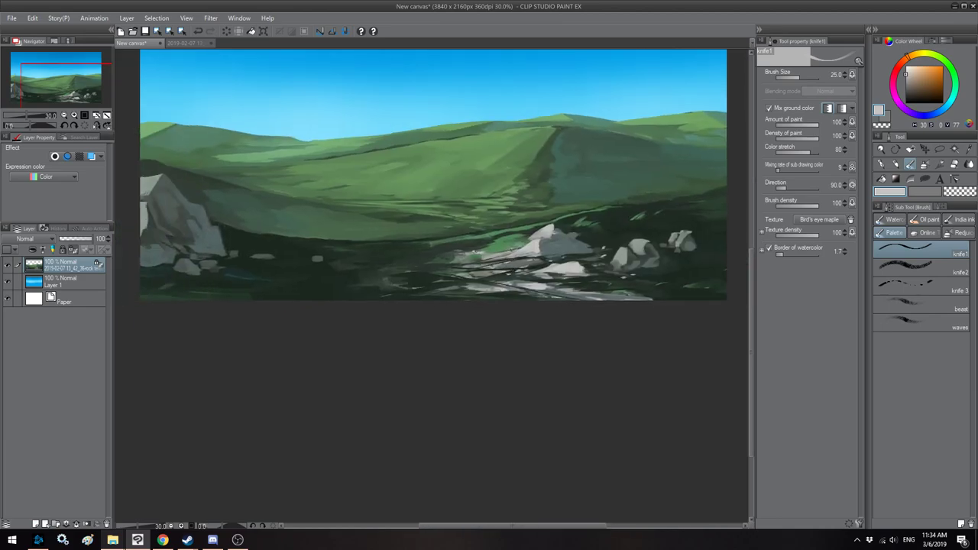
{"action": "key", "text": "]"}
{"action": "key", "text": "]"}
{"action": "key", "text": "]"}
{"action": "key", "text": "]"}
{"action": "key", "text": "]"}
{"action": "key", "text": "]"}
{"action": "key", "text": "]"}
{"action": "left_click_drag", "start_coordinate": [522, 240], "coordinate": [482, 246]}
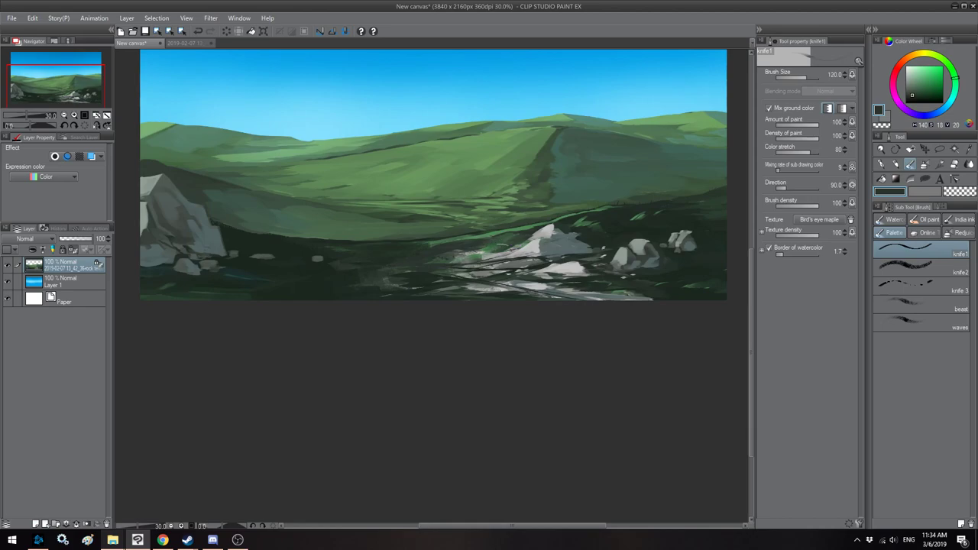
Step: Scatter small stone specks around the rock patch with sampled light grey, using knife1 at size 30
{"action": "left_click", "coordinate": [549, 230], "text": "alt"}
{"action": "key", "text": "["}
{"action": "key", "text": "["}
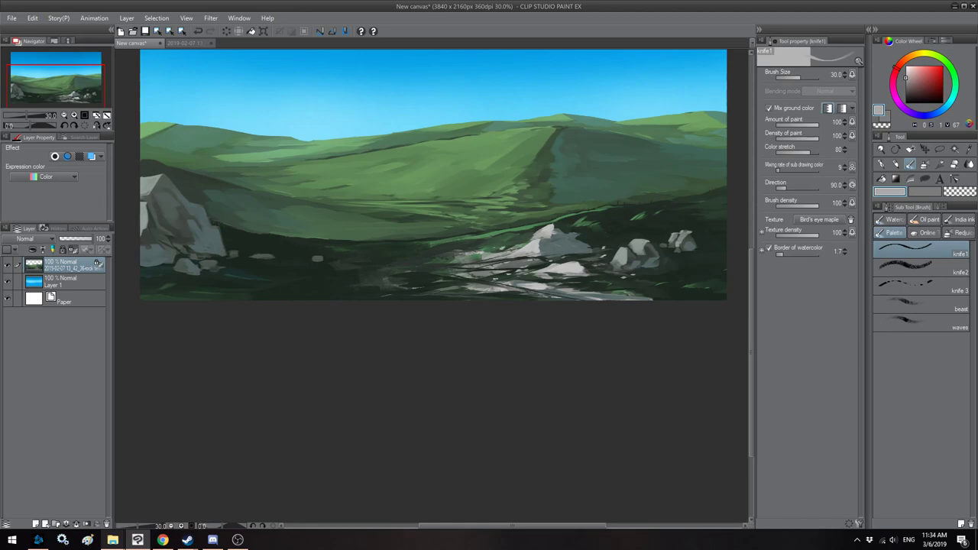
{"action": "key", "text": "h"}
{"action": "left_click_drag", "start_coordinate": [433, 229], "coordinate": [482, 234]}
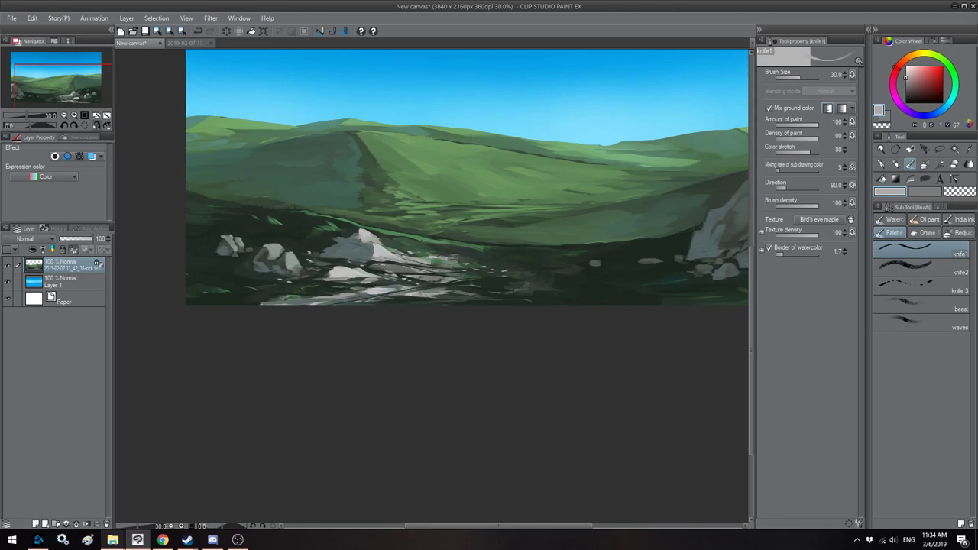
{"action": "key", "text": "h"}
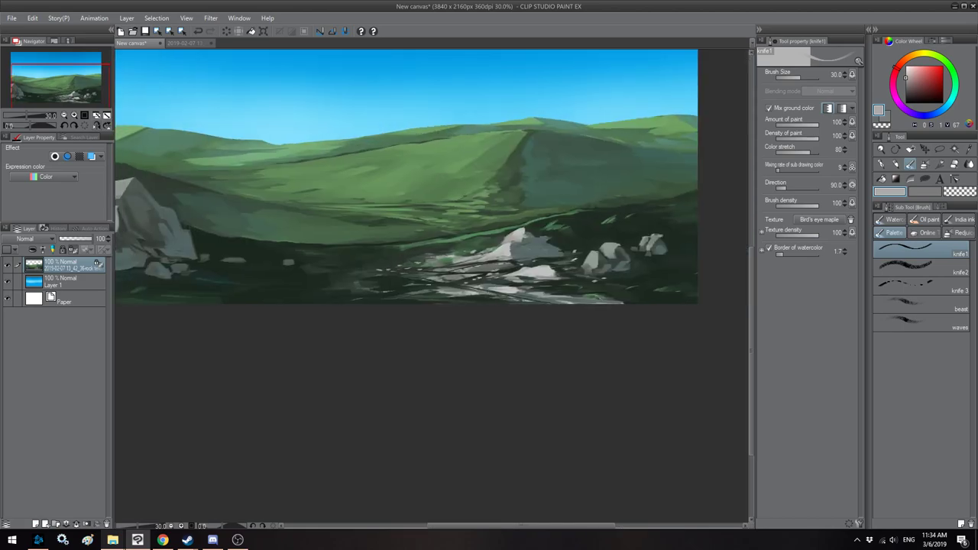
{"action": "left_click_drag", "start_coordinate": [542, 237], "coordinate": [507, 253]}
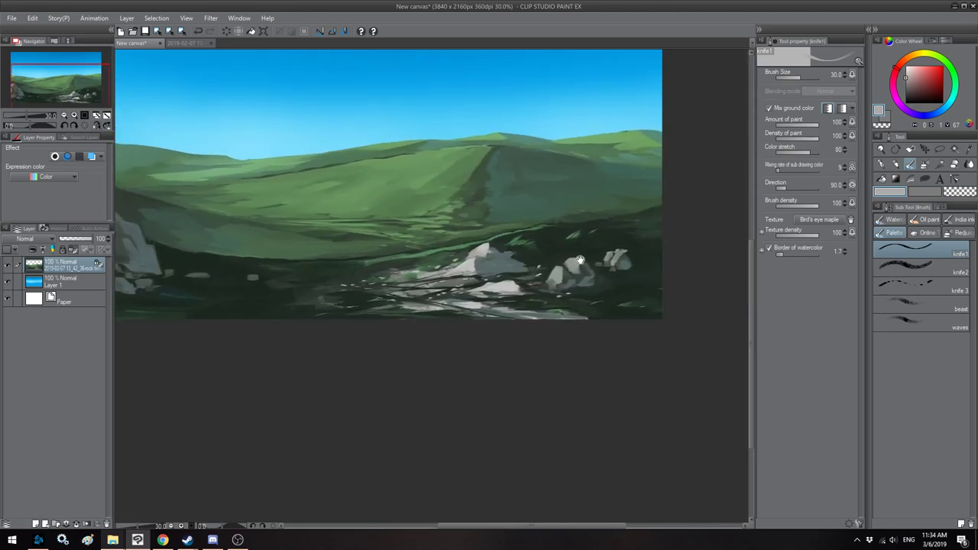
{"action": "left_click", "coordinate": [492, 264], "text": "alt"}
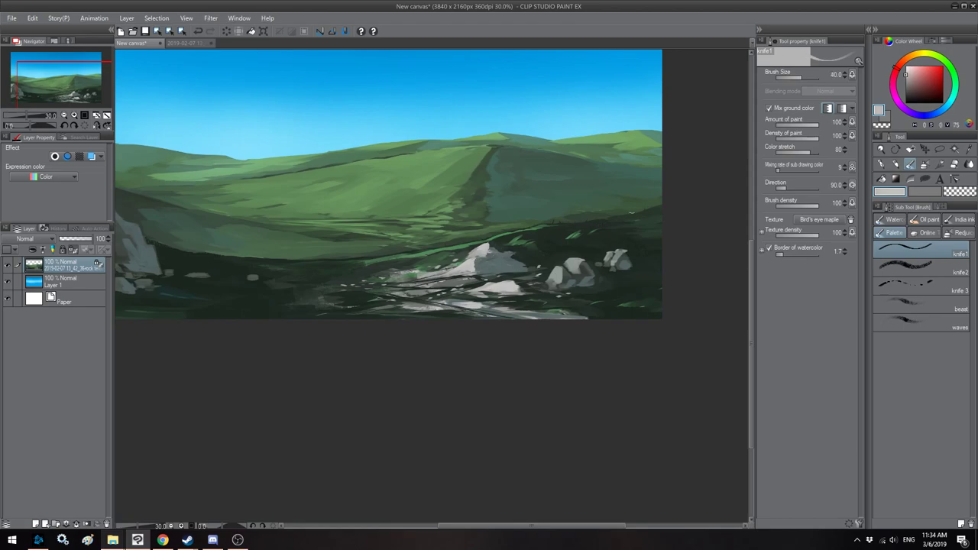
{"action": "mouse_move", "coordinate": [638, 161]}
{"action": "left_mouse_down"}
{"action": "mouse_move", "coordinate": [608, 233]}
{"action": "mouse_move", "coordinate": [628, 210]}
{"action": "mouse_move", "coordinate": [620, 228]}
{"action": "left_mouse_up"}
{"action": "key", "text": "bracketright"}
{"action": "key", "text": "bracketright"}
{"action": "key", "text": "ctrl+z"}
{"action": "key", "text": "ctrl+z"}
Step: Darken the light grey strips along the canvas's lower edge with sampled dark green, reducing knife1 to size 40
{"action": "scroll", "coordinate": [520, 223], "scroll_direction": "down", "scroll_amount": 2}
{"action": "key", "text": "h"}
{"action": "scroll", "coordinate": [409, 291], "scroll_direction": "up", "scroll_amount": 3}
{"action": "key", "text": "h"}
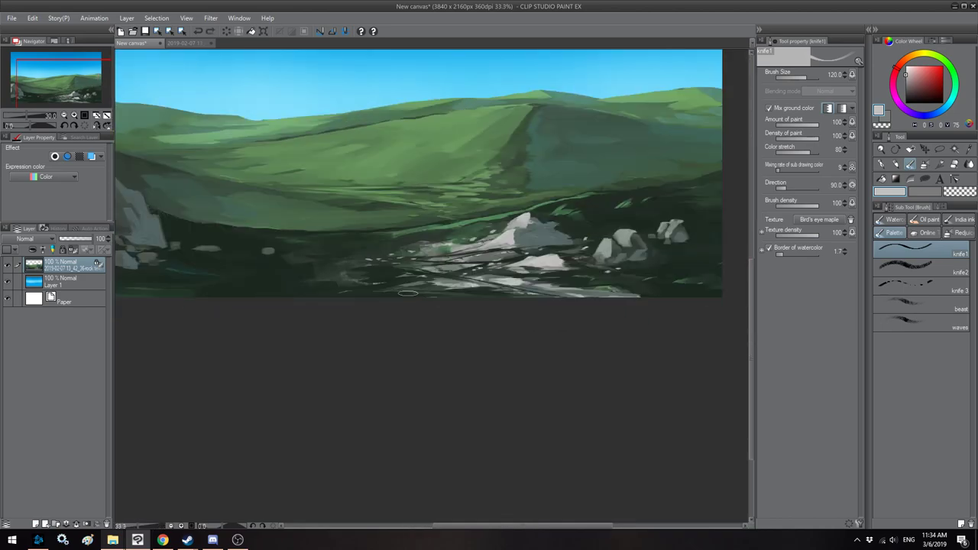
{"action": "left_click", "coordinate": [396, 280], "text": "alt"}
{"action": "key", "text": "bracketleft"}
{"action": "key", "text": "bracketleft"}
{"action": "key", "text": "bracketleft"}
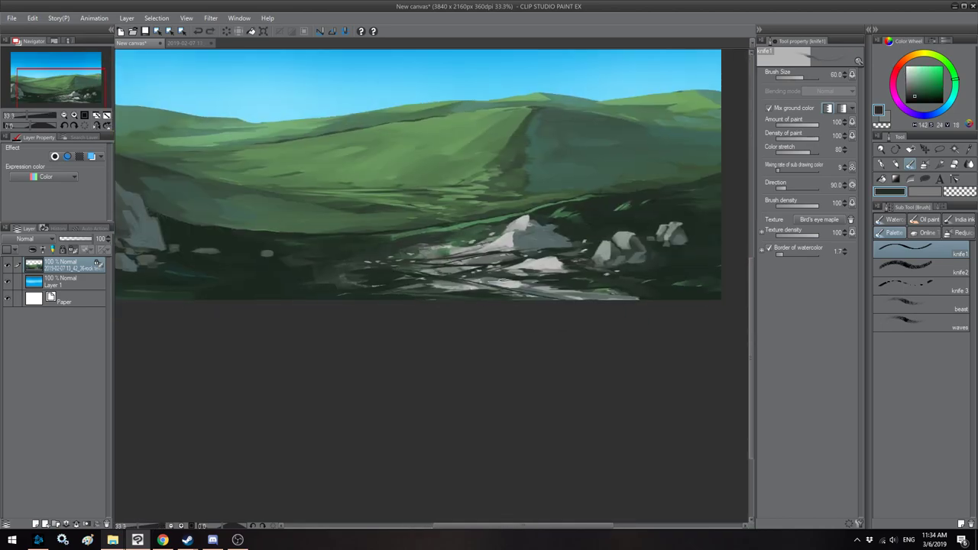
{"action": "mouse_move", "coordinate": [549, 288]}
{"action": "left_mouse_down"}
{"action": "mouse_move", "coordinate": [491, 288]}
{"action": "mouse_move", "coordinate": [606, 291]}
{"action": "mouse_move", "coordinate": [601, 300]}
{"action": "left_mouse_up"}
{"action": "key", "text": "bracketright"}
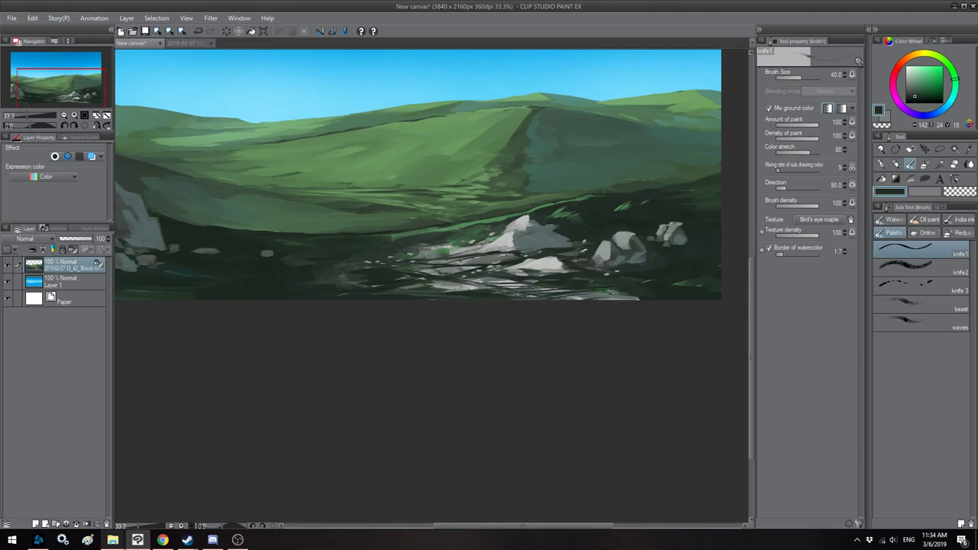
Step: Dot small light grey stones around the low and round rocks with knife1 at size 30
{"action": "key", "text": "h"}
{"action": "left_click_drag", "start_coordinate": [404, 273], "coordinate": [468, 282]}
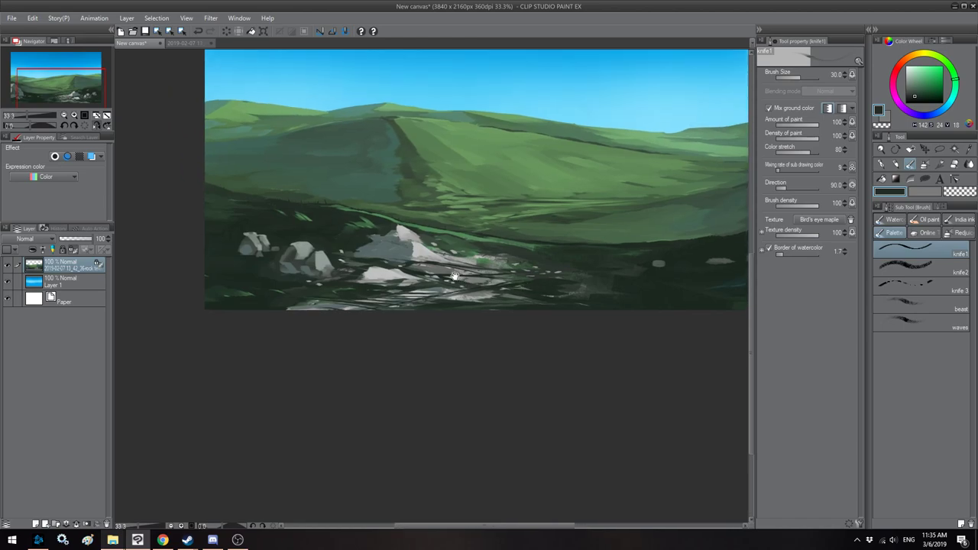
{"action": "left_click", "coordinate": [385, 274], "text": "alt"}
{"action": "key", "text": "bracketleft"}
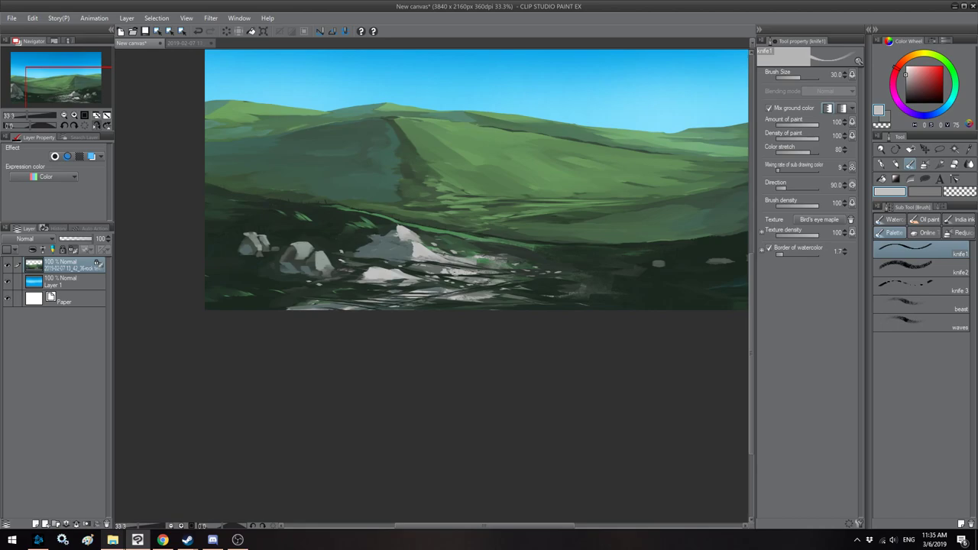
{"action": "key", "text": "h"}
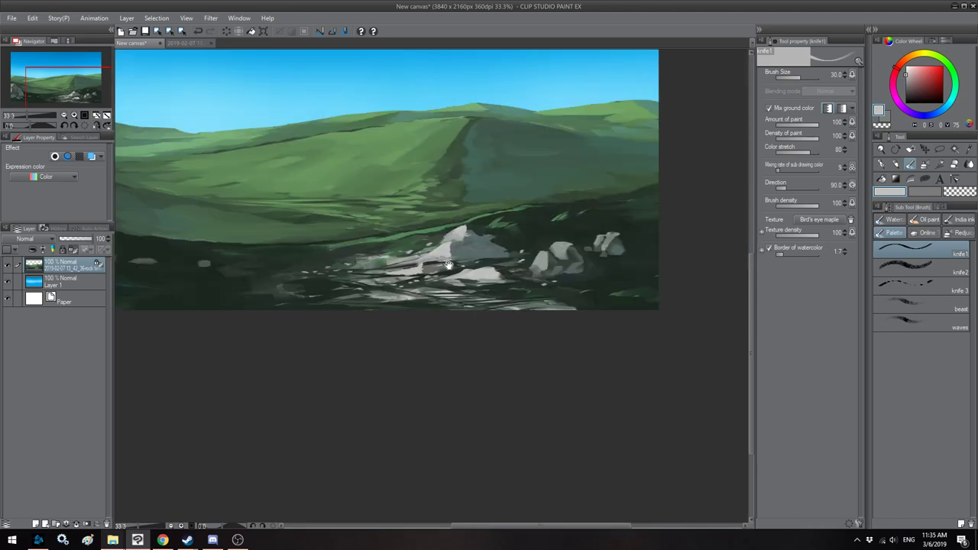
Step: Rework the shadow facets of the peaked rock with sampled dark grey and blue-grey, using knife1 at size 30
{"action": "left_click", "coordinate": [449, 266], "text": "alt"}
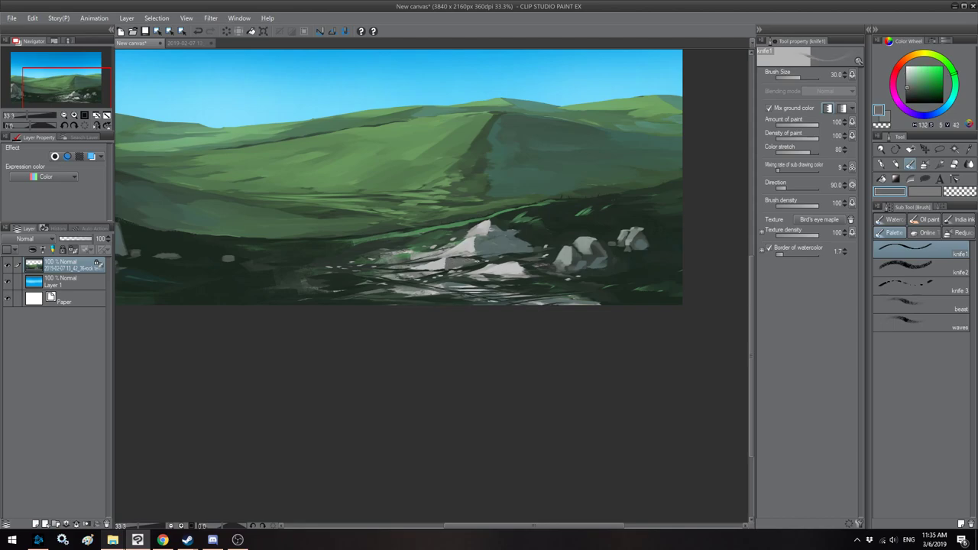
{"action": "left_click", "coordinate": [495, 243], "text": "alt"}
{"action": "key", "text": "h"}
{"action": "left_click_drag", "start_coordinate": [401, 257], "coordinate": [447, 258]}
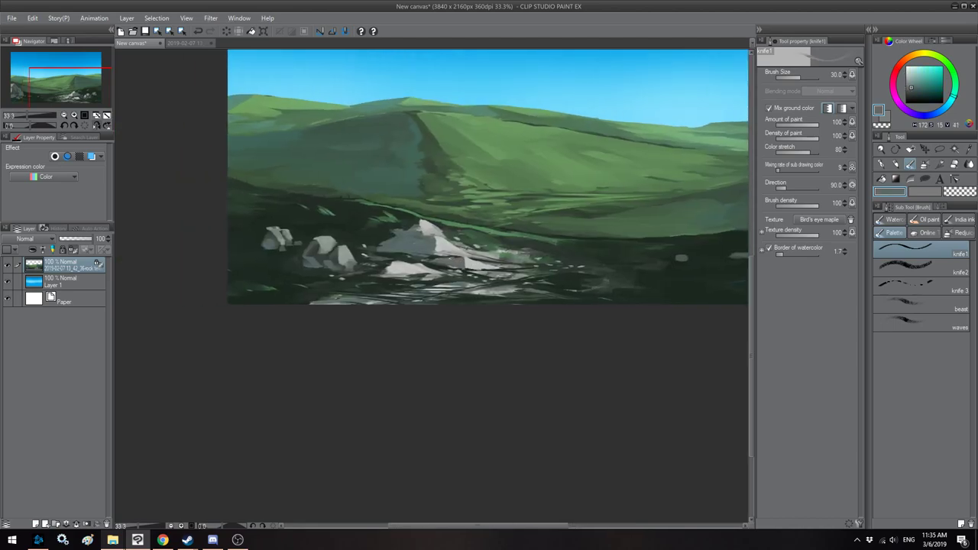
{"action": "scroll", "coordinate": [452, 264], "scroll_direction": "down", "scroll_amount": 4}
{"action": "key", "text": "h"}
{"action": "left_click_drag", "start_coordinate": [457, 208], "coordinate": [454, 234]}
{"action": "scroll", "coordinate": [451, 268], "scroll_direction": "down", "scroll_amount": 1}
{"action": "key", "text": "h"}
{"action": "scroll", "coordinate": [361, 251], "scroll_direction": "up", "scroll_amount": 1}
{"action": "key", "text": "h"}
{"action": "left_click_drag", "start_coordinate": [430, 292], "coordinate": [506, 283]}
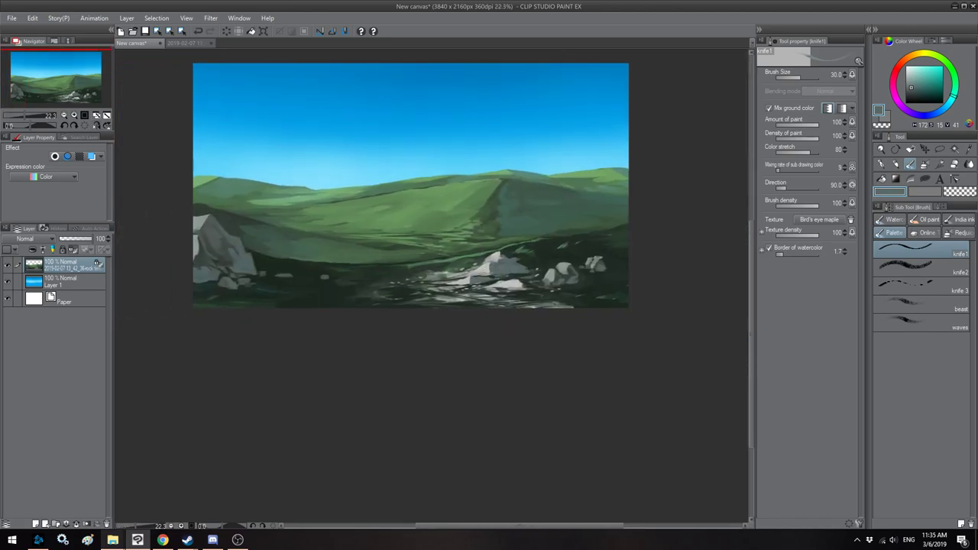
Step: Refine the peaked rock's ridge with sampled shadow and light grey strokes, reducing knife1 to size 20
{"action": "left_click", "coordinate": [475, 278], "text": "alt"}
{"action": "left_click", "coordinate": [503, 262], "text": "alt"}
{"action": "left_click", "coordinate": [512, 253], "text": "alt"}
{"action": "key", "text": "h"}
{"action": "key", "text": "bracketright"}
{"action": "left_click", "coordinate": [391, 267], "text": "alt"}
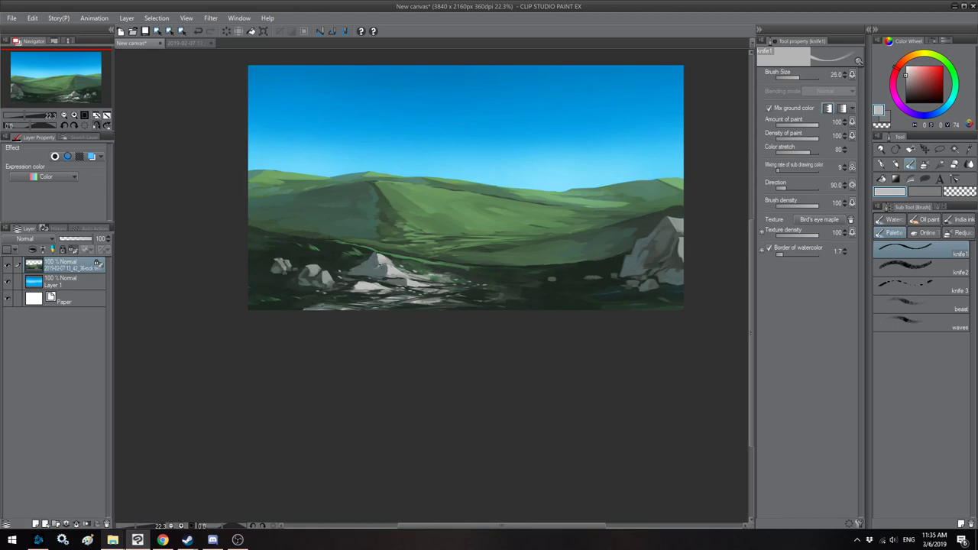
{"action": "key", "text": "alt"}
{"action": "left_click_drag", "start_coordinate": [577, 227], "coordinate": [508, 232]}
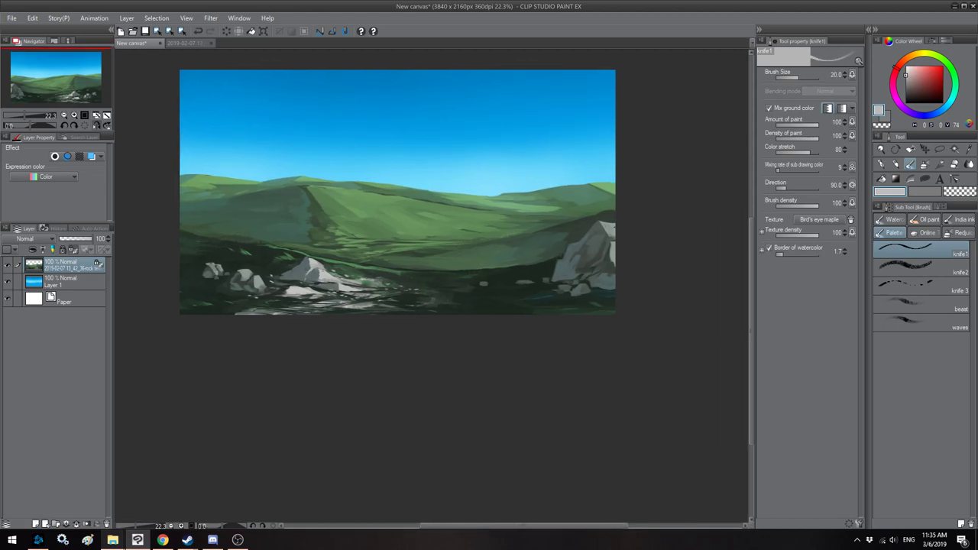
Step: Add thin light grey cracks and edge highlights to the round foreground rock with a reduced knife1 brush, resampling grey from the rocks
{"action": "key", "text": "h"}
{"action": "key", "text": "bracketright"}
{"action": "left_click_drag", "start_coordinate": [598, 284], "coordinate": [479, 260]}
{"action": "left_click_drag", "start_coordinate": [544, 240], "coordinate": [411, 209]}
{"action": "key", "text": "]"}
{"action": "left_click_drag", "start_coordinate": [533, 223], "coordinate": [515, 229]}
{"action": "key", "text": "bracketleft"}
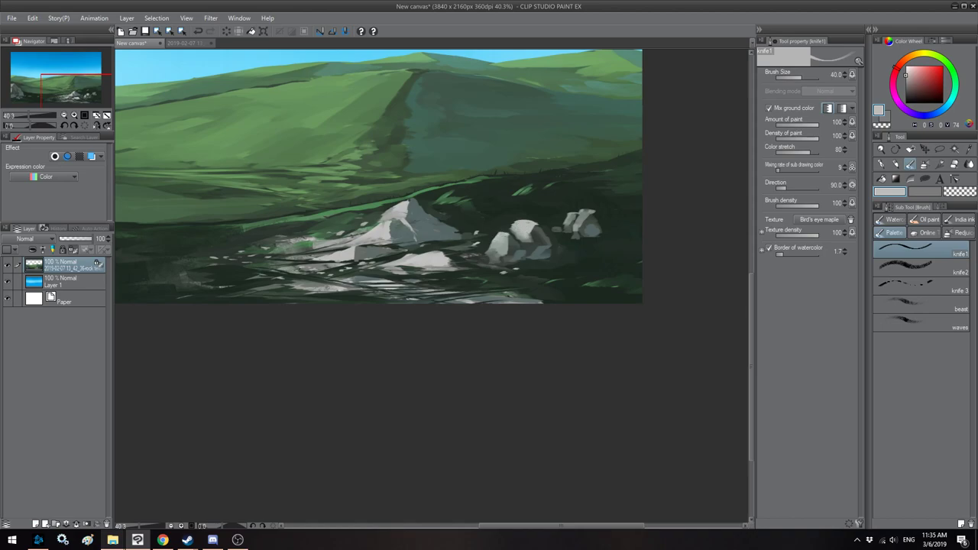
{"action": "key", "text": "bracketleft"}
{"action": "scroll", "coordinate": [501, 235], "scroll_direction": "up", "scroll_amount": 4}
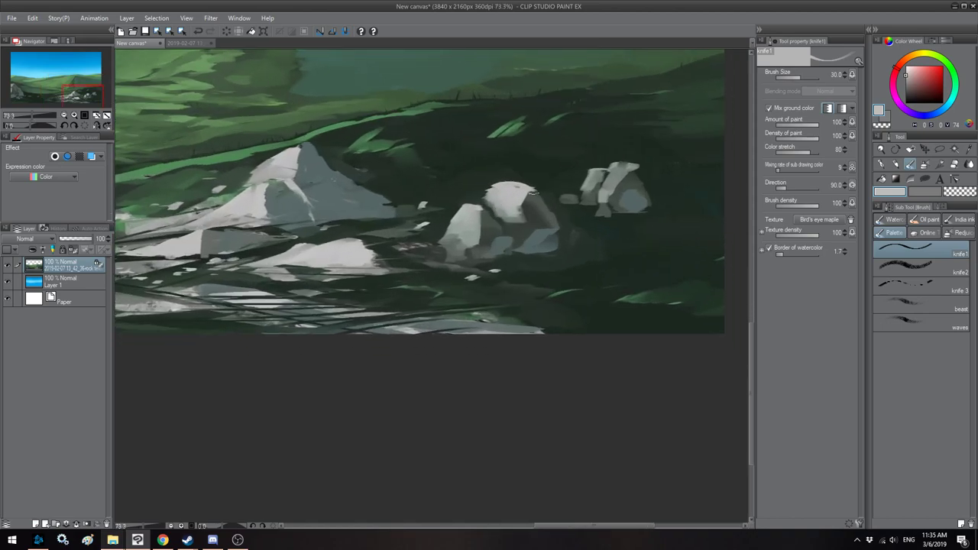
{"action": "key", "text": "bracketleft"}
{"action": "key", "text": "bracketleft"}
{"action": "key", "text": "bracketleft"}
{"action": "left_click_drag", "start_coordinate": [499, 206], "coordinate": [539, 240]}
{"action": "mouse_move", "coordinate": [582, 186]}
{"action": "left_mouse_down"}
{"action": "mouse_move", "coordinate": [505, 215]}
{"action": "mouse_move", "coordinate": [548, 198]}
{"action": "mouse_move", "coordinate": [532, 219]}
{"action": "mouse_move", "coordinate": [541, 208]}
{"action": "mouse_move", "coordinate": [524, 216]}
{"action": "mouse_move", "coordinate": [531, 211]}
{"action": "mouse_move", "coordinate": [509, 203]}
{"action": "mouse_move", "coordinate": [538, 219]}
{"action": "left_mouse_up"}
{"action": "left_click", "coordinate": [514, 225], "text": "alt"}
{"action": "left_click", "coordinate": [538, 201], "text": "alt"}
Step: Sweep long thin light grey streaks across the dark ground below the low rocks with knife1 at about size 12
{"action": "left_click_drag", "start_coordinate": [380, 288], "coordinate": [554, 299]}
{"action": "left_click_drag", "start_coordinate": [475, 312], "coordinate": [496, 315]}
{"action": "left_click_drag", "start_coordinate": [456, 315], "coordinate": [493, 326]}
{"action": "key", "text": "]"}
{"action": "key", "text": "h"}
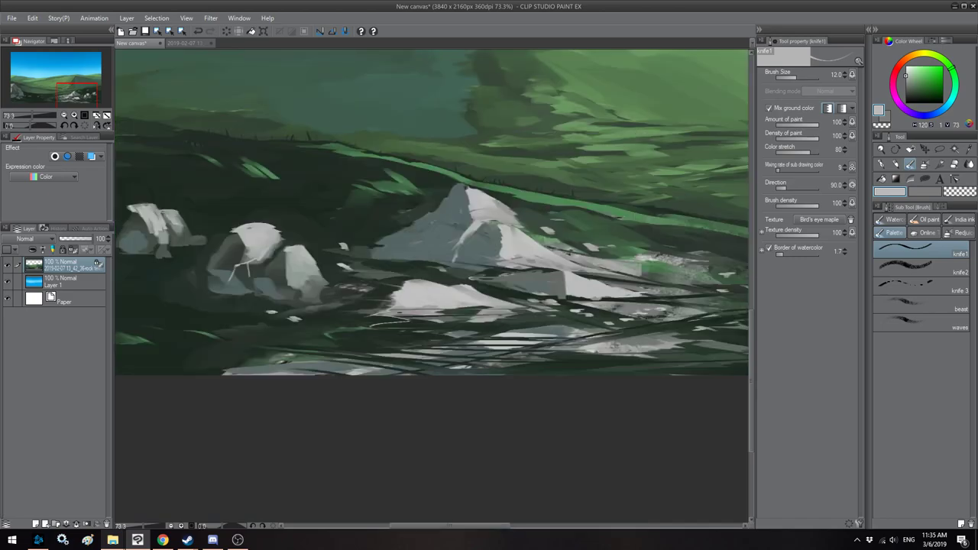
{"action": "mouse_move", "coordinate": [432, 281]}
{"action": "left_mouse_down"}
{"action": "mouse_move", "coordinate": [467, 278]}
{"action": "mouse_move", "coordinate": [386, 282]}
{"action": "left_mouse_up"}
{"action": "key", "text": "h"}
{"action": "left_click_drag", "start_coordinate": [421, 314], "coordinate": [593, 331]}
{"action": "key", "text": "bracketright"}
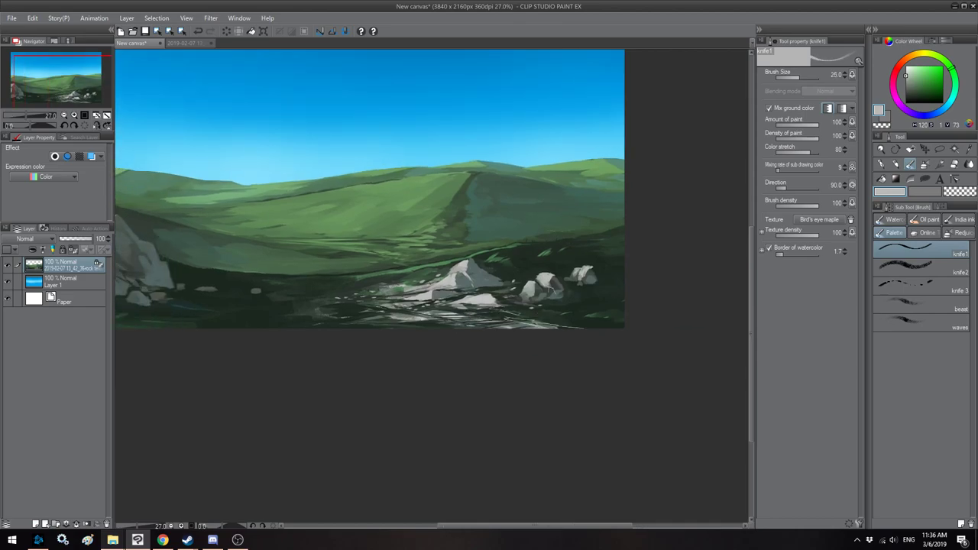
Step: Extend the fine light streaks toward the canvas edge and around the low rocks with knife1 at size 12, checking the mirrored composition
{"action": "key", "text": "h"}
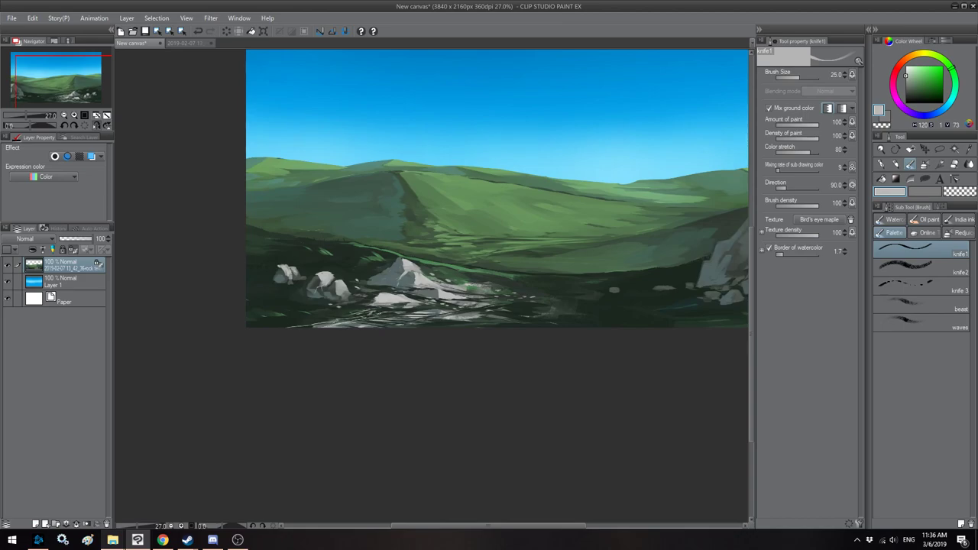
{"action": "key", "text": "h"}
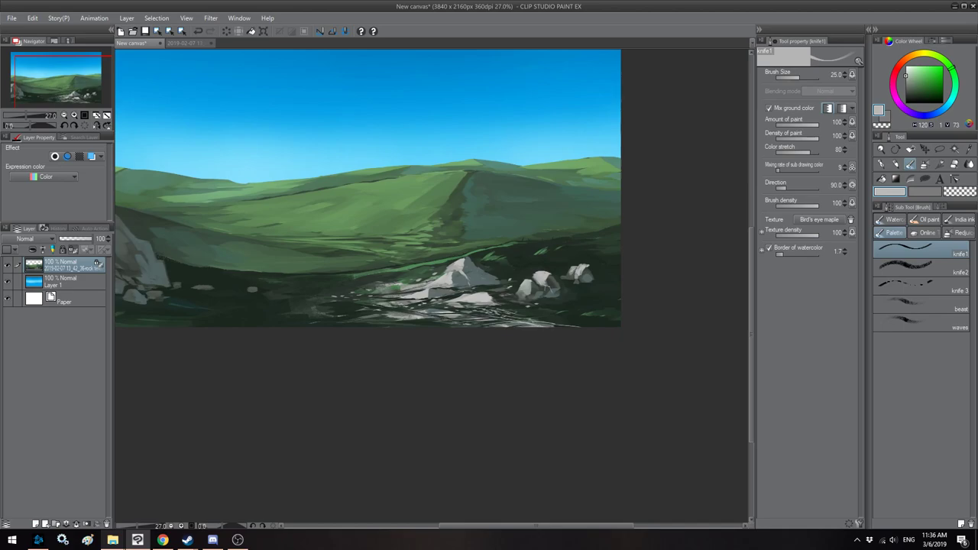
{"action": "key", "text": "h"}
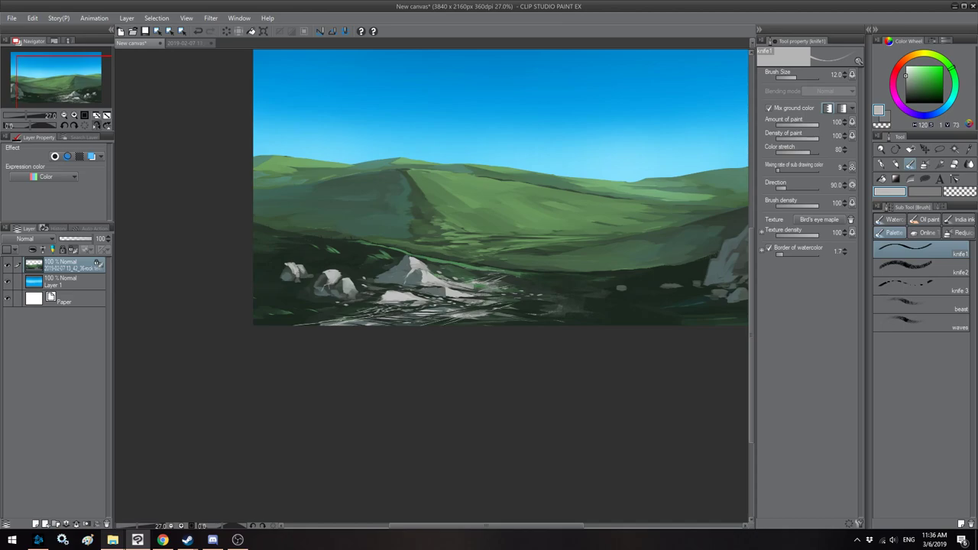
{"action": "key", "text": "h"}
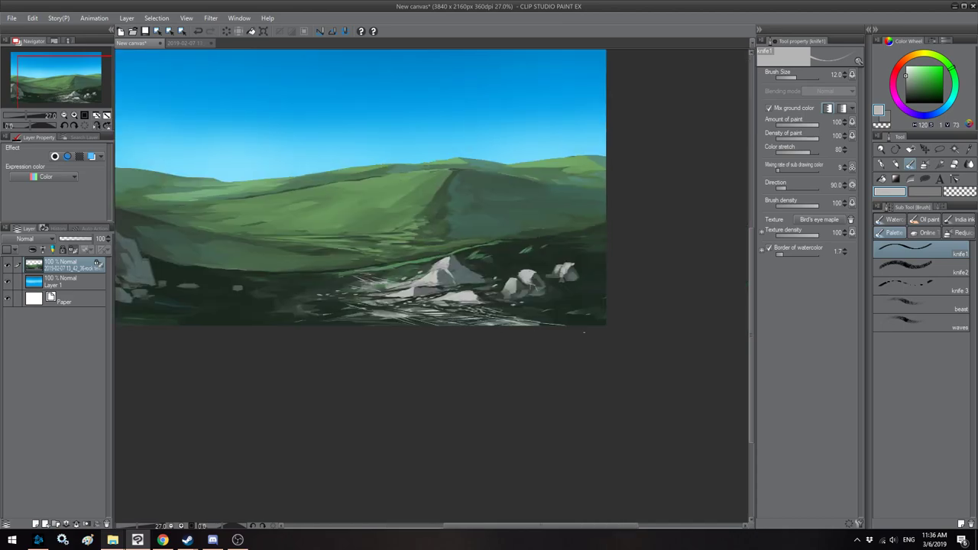
{"action": "key", "text": "h"}
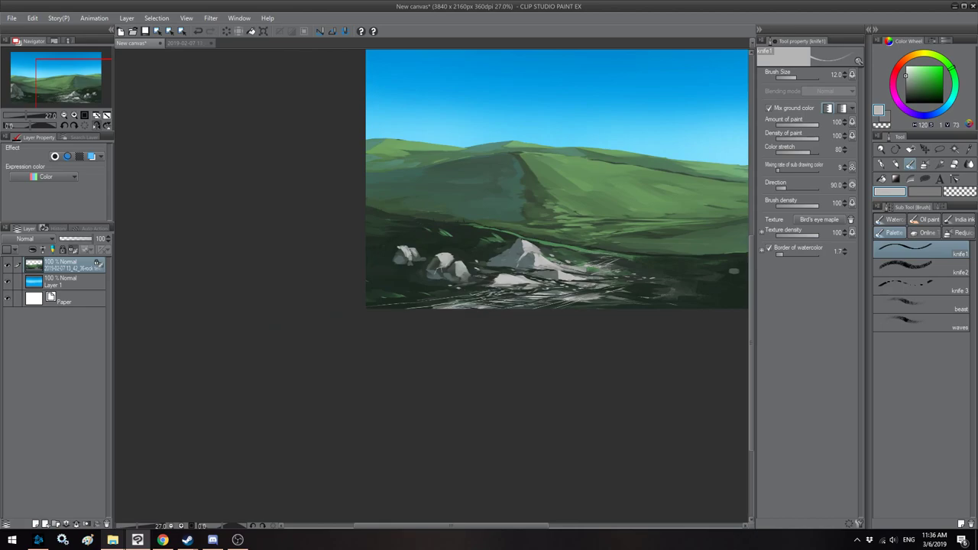
Step: Trace the large rock's peak and sloping outer edge with a thin light grey highlight, using knife1 at size 10
{"action": "key", "text": "bracketleft"}
{"action": "scroll", "coordinate": [374, 225], "scroll_direction": "down", "scroll_amount": 2}
{"action": "key", "text": "h"}
{"action": "mouse_move", "coordinate": [348, 222]}
{"action": "left_mouse_down"}
{"action": "mouse_move", "coordinate": [507, 230]}
{"action": "mouse_move", "coordinate": [277, 239]}
{"action": "mouse_move", "coordinate": [446, 221]}
{"action": "mouse_move", "coordinate": [415, 205]}
{"action": "left_mouse_up"}
{"action": "scroll", "coordinate": [448, 233], "scroll_direction": "up", "scroll_amount": 4}
{"action": "key", "text": "h"}
{"action": "key", "text": "h"}
{"action": "key", "text": "bracketright"}
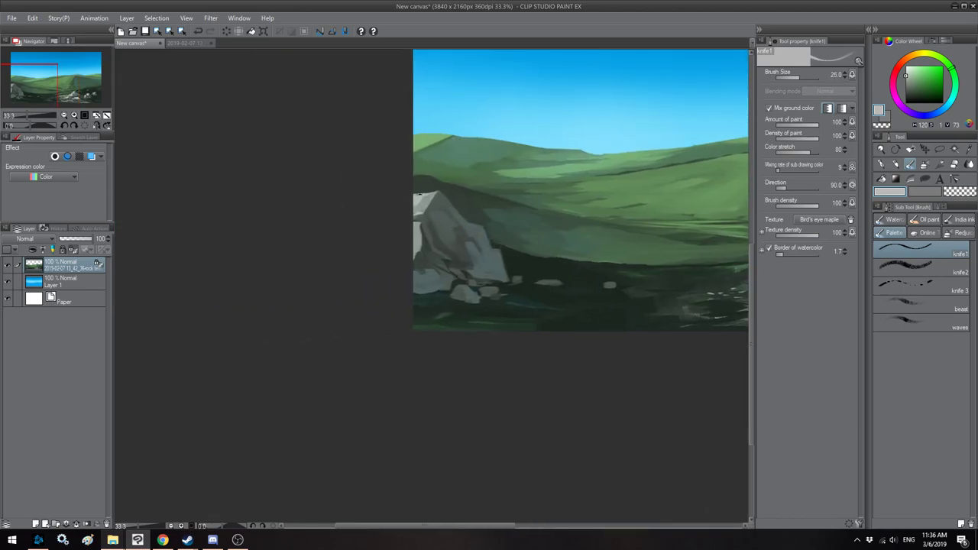
{"action": "key", "text": "h"}
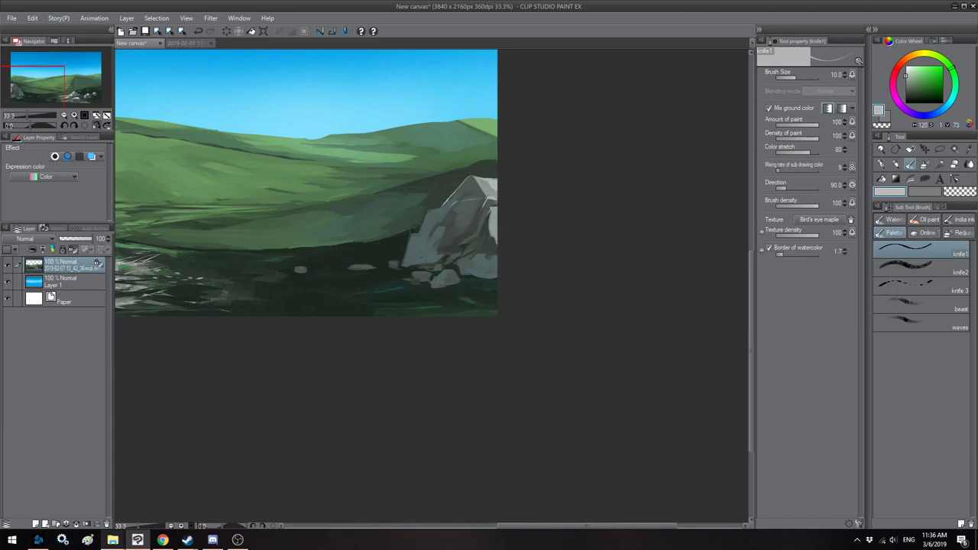
Step: Brighten the small stone beneath the large rock and refine the rock's facets with light grey, reducing knife1 to size 7
{"action": "key", "text": "h"}
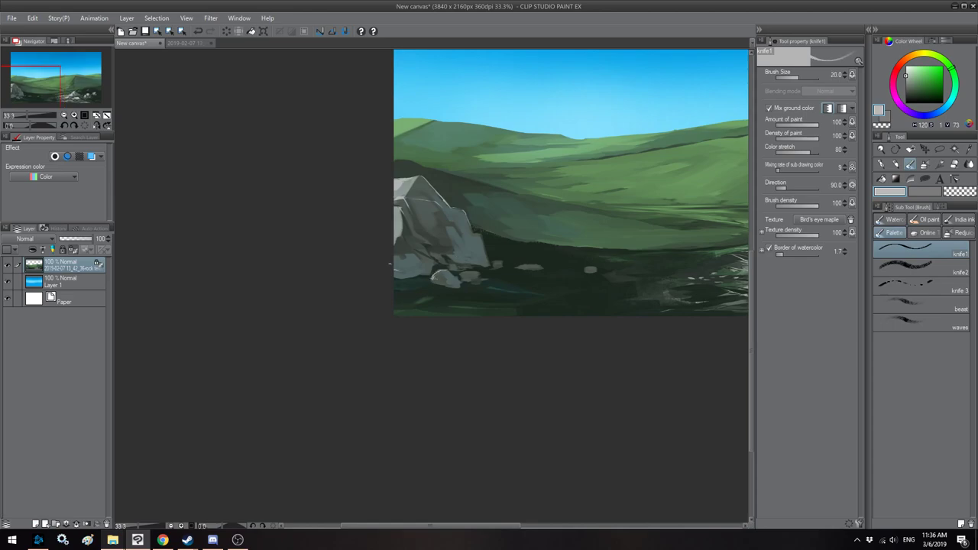
{"action": "key", "text": "h"}
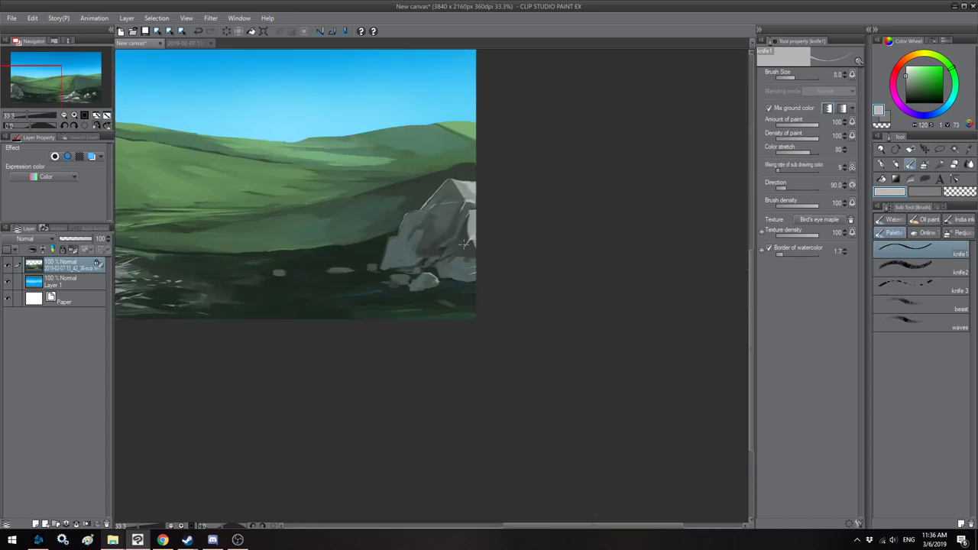
{"action": "left_click_drag", "start_coordinate": [459, 211], "coordinate": [435, 235]}
{"action": "scroll", "coordinate": [438, 218], "scroll_direction": "down", "scroll_amount": 1}
{"action": "key", "text": "h"}
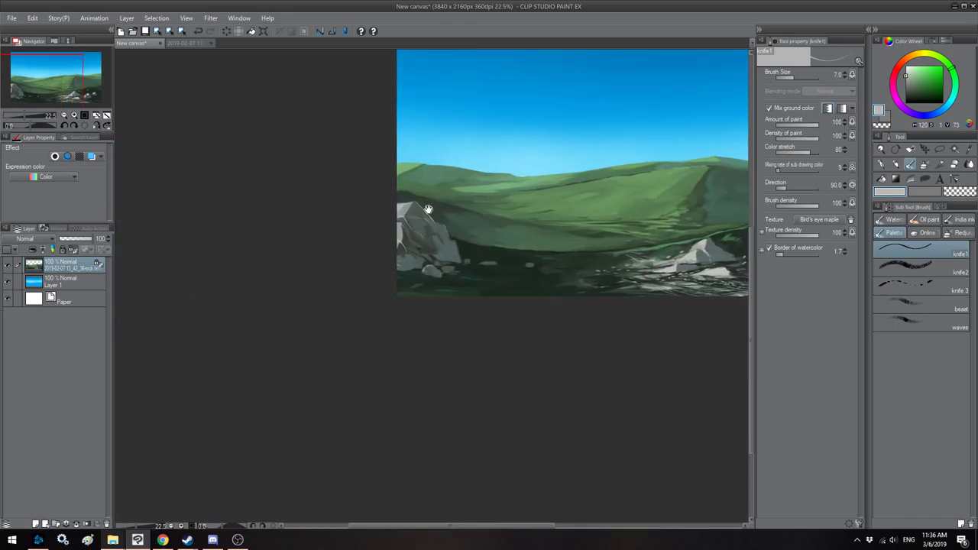
Step: Save the painting in CLIP STUDIO FORMAT as seiba_1111 in the Photoshop folder under Pictures
{"action": "left_click_drag", "start_coordinate": [435, 196], "coordinate": [382, 266]}
{"action": "scroll", "coordinate": [382, 267], "scroll_direction": "down", "scroll_amount": 1}
{"action": "key", "text": "h"}
{"action": "left_click_drag", "start_coordinate": [407, 230], "coordinate": [441, 242]}
{"action": "key", "text": "ctrl+s"}
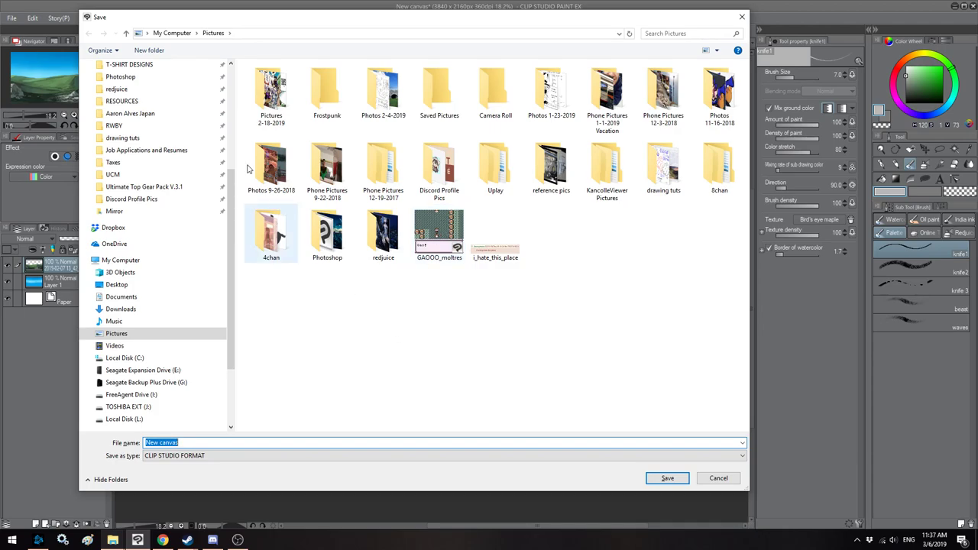
{"action": "left_click", "coordinate": [120, 77]}
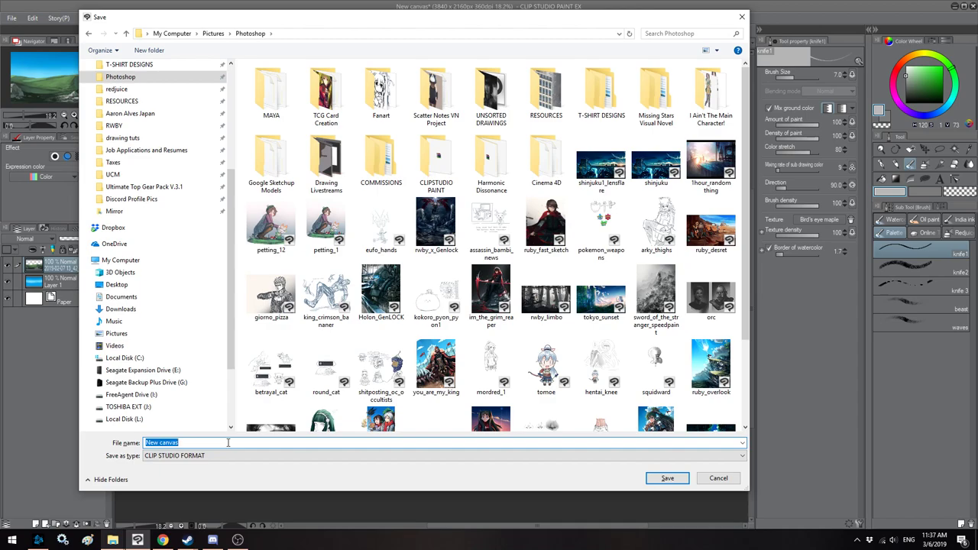
{"action": "type", "text": "seiba_field"}
{"action": "key", "text": "Return"}
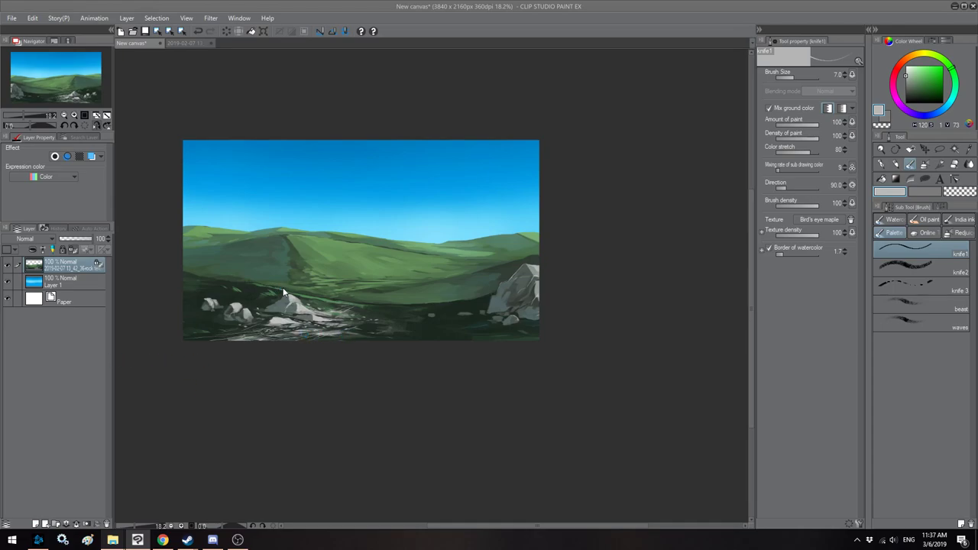
Step: Browse the RESOURCES folder in File Explorer, including Desert Textures and Stone and Rock textures, for a usable image, and return to the painting
{"action": "scroll", "coordinate": [312, 284], "scroll_direction": "up", "scroll_amount": 1}
{"action": "key", "text": "h"}
{"action": "left_click_drag", "start_coordinate": [326, 188], "coordinate": [265, 200]}
{"action": "mouse_move", "coordinate": [115, 541]}
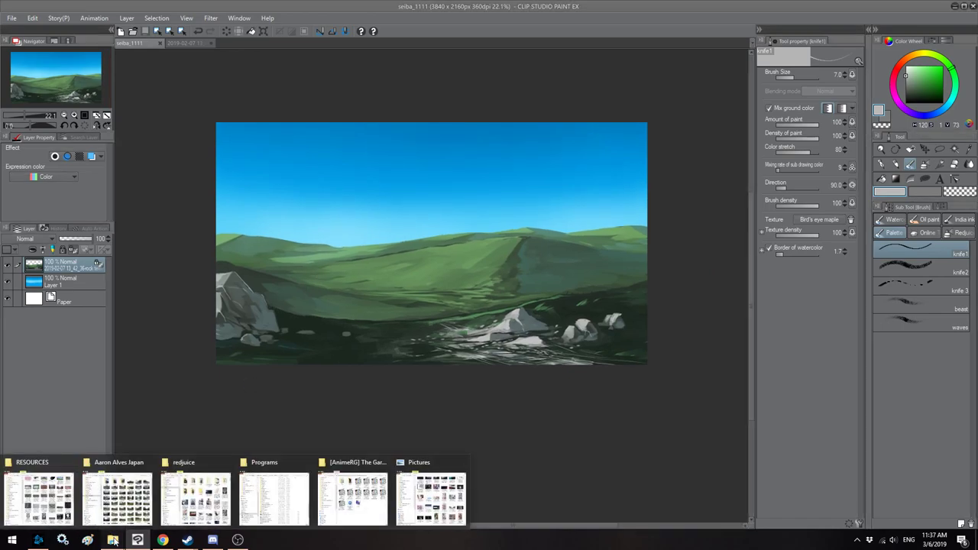
{"action": "left_click", "coordinate": [60, 501]}
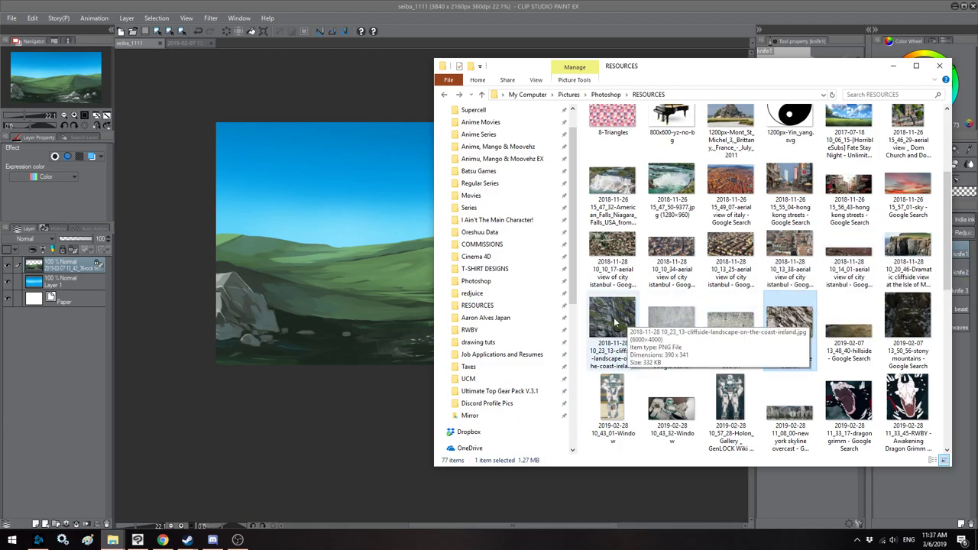
{"action": "scroll", "coordinate": [615, 322], "scroll_direction": "up", "scroll_amount": 3}
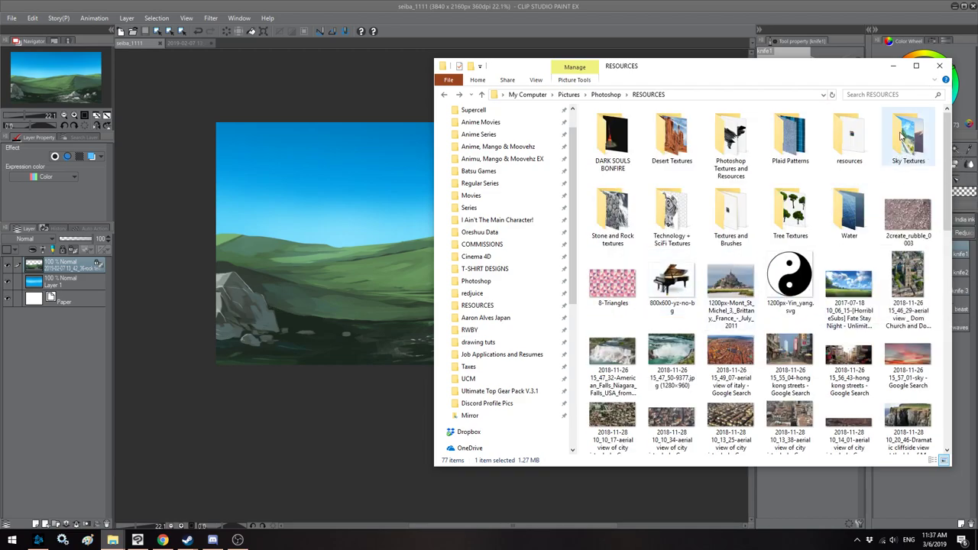
{"action": "double_click", "coordinate": [685, 147]}
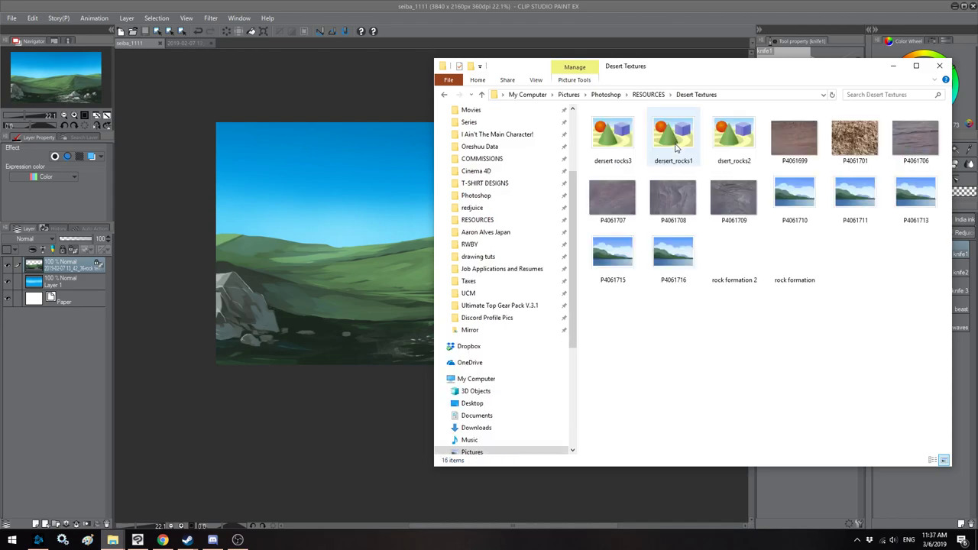
{"action": "key", "text": "alt+Left"}
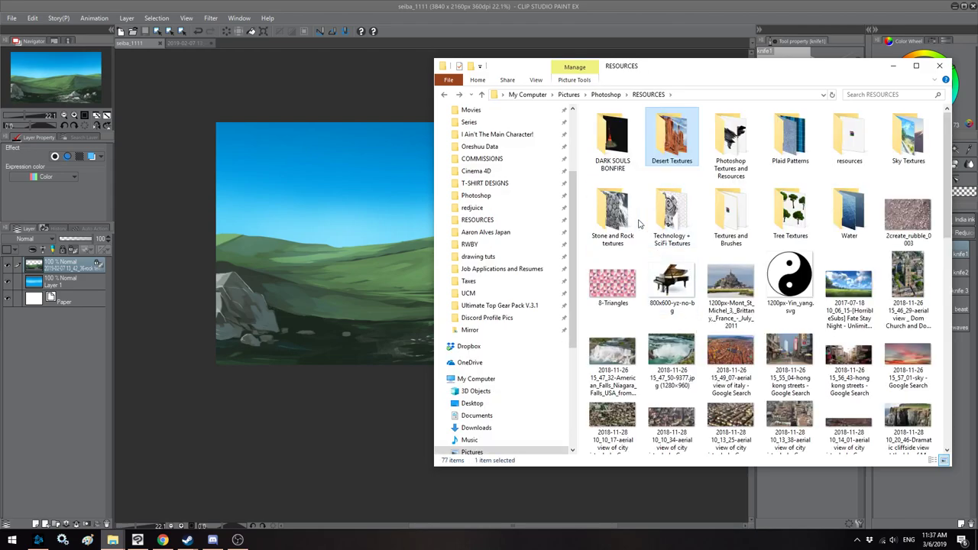
{"action": "double_click", "coordinate": [623, 218]}
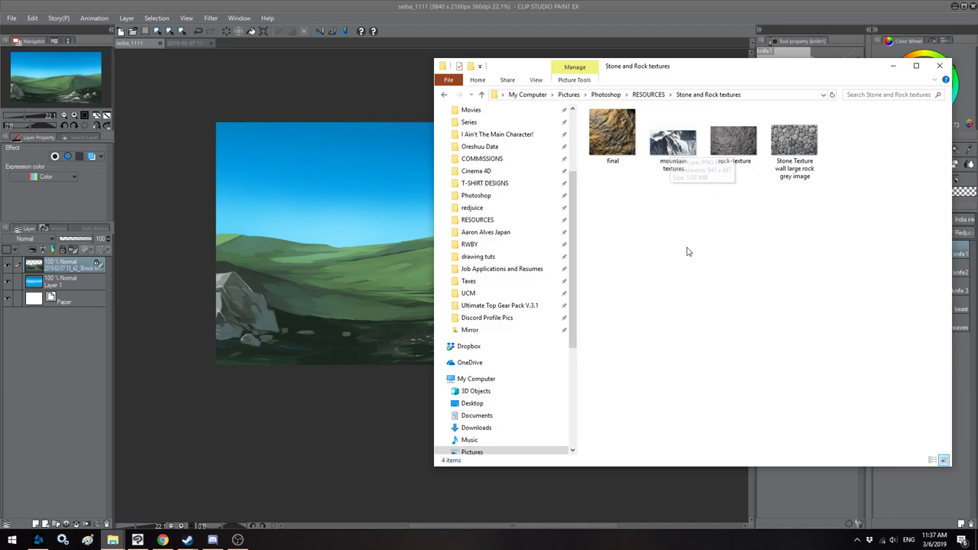
{"action": "key", "text": "alt+Left"}
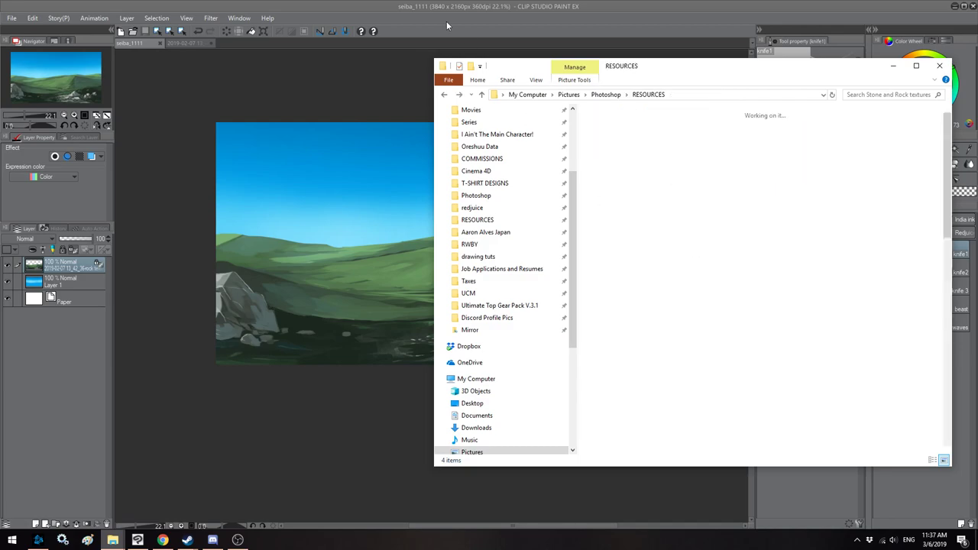
{"action": "left_click", "coordinate": [467, 45]}
Step: Break up the bright green grass patches on the dark slope behind the rocks with sampled dark green strokes, using knife1 at size 15
{"action": "key", "text": "h"}
{"action": "scroll", "coordinate": [479, 282], "scroll_direction": "up", "scroll_amount": 1}
{"action": "key", "text": "h"}
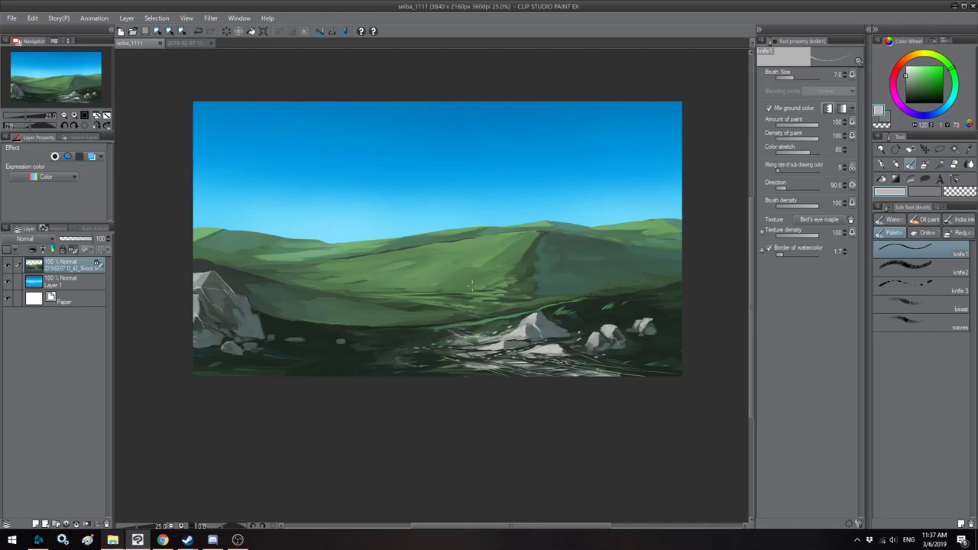
{"action": "left_click_drag", "start_coordinate": [626, 298], "coordinate": [606, 293]}
{"action": "left_click", "coordinate": [583, 294], "text": "alt"}
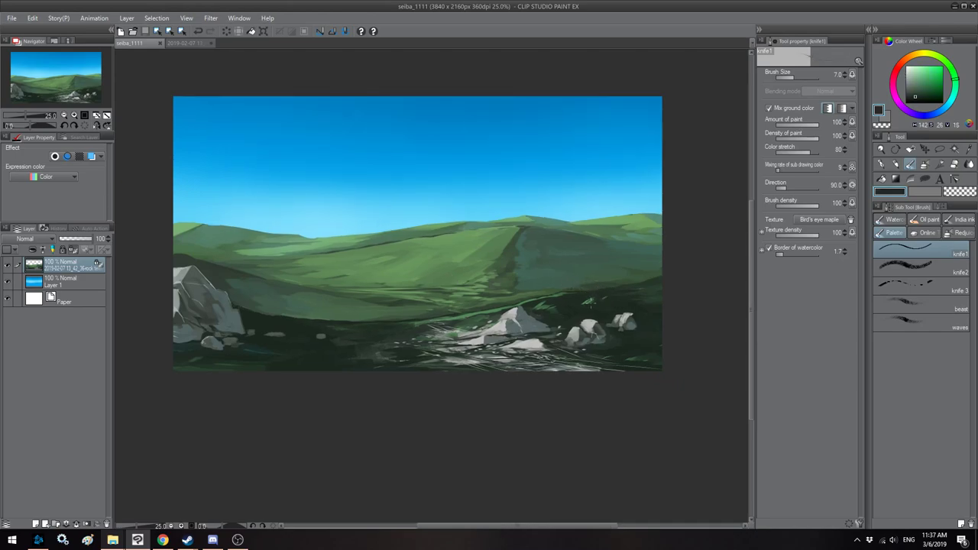
{"action": "scroll", "coordinate": [588, 304], "scroll_direction": "up", "scroll_amount": 5}
{"action": "key", "text": "]"}
{"action": "key", "text": "]"}
{"action": "key", "text": "]"}
{"action": "key", "text": "]"}
{"action": "mouse_move", "coordinate": [598, 301]}
{"action": "left_mouse_down"}
{"action": "mouse_move", "coordinate": [582, 304]}
{"action": "mouse_move", "coordinate": [588, 299]}
{"action": "left_mouse_up"}
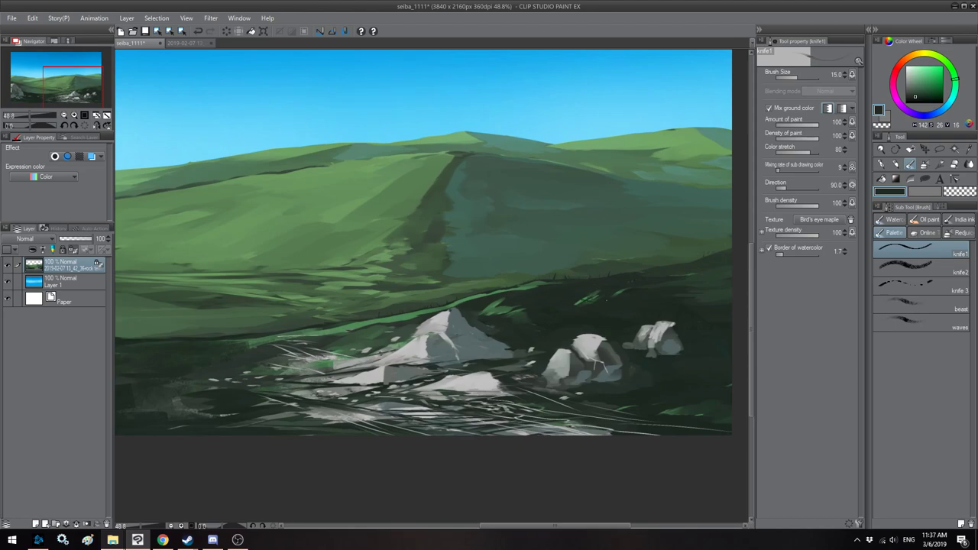
{"action": "left_click_drag", "start_coordinate": [510, 306], "coordinate": [489, 308]}
{"action": "left_click_drag", "start_coordinate": [535, 287], "coordinate": [506, 290]}
{"action": "left_click_drag", "start_coordinate": [611, 267], "coordinate": [543, 244]}
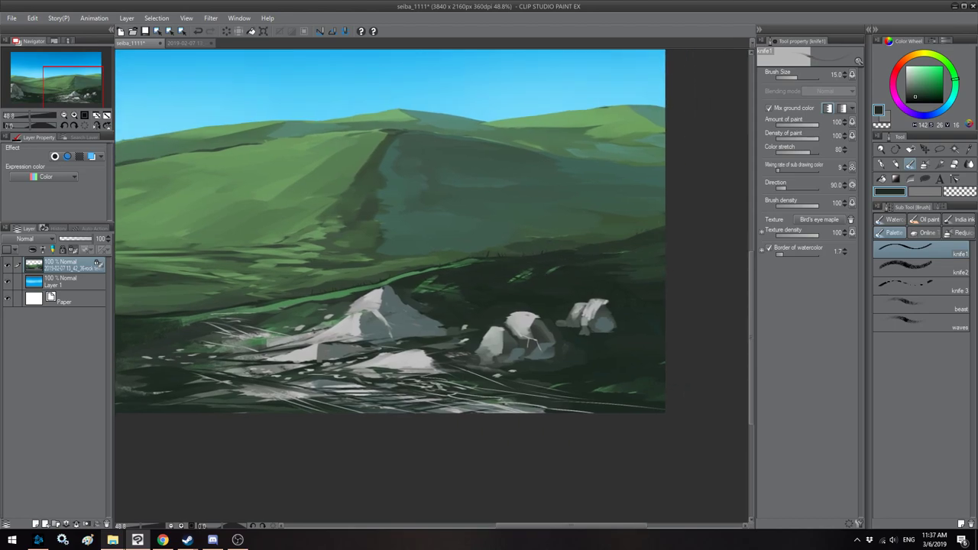
Step: Speckle the dark ground beyond the round rocks with sampled light grey, using the Flat Texture 2 oil paint brush at size 100 on a rotated canvas
{"action": "left_click", "coordinate": [925, 220]}
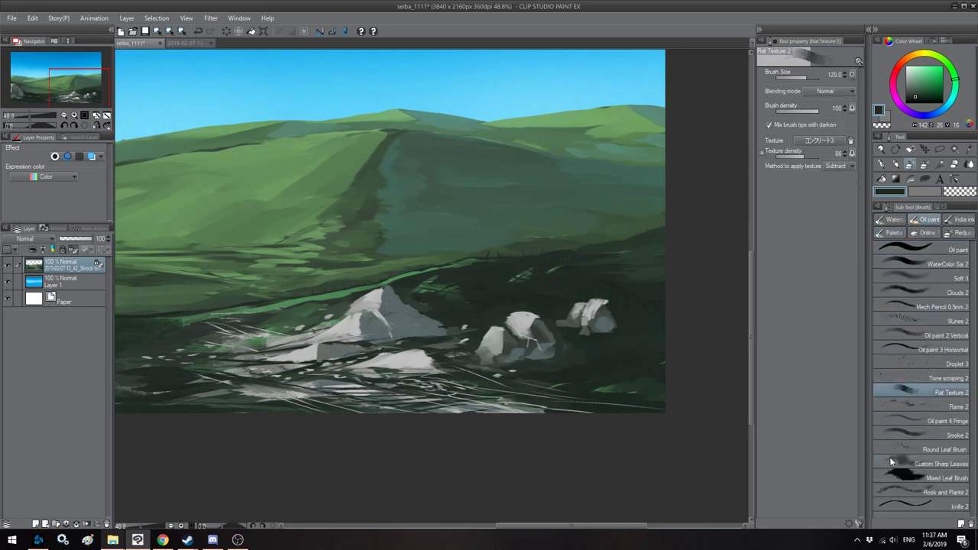
{"action": "scroll", "coordinate": [520, 326], "scroll_direction": "down", "scroll_amount": 1}
{"action": "left_click_drag", "start_coordinate": [416, 353], "coordinate": [453, 341]}
{"action": "left_click", "coordinate": [470, 340], "text": "alt"}
{"action": "left_click_drag", "start_coordinate": [489, 376], "coordinate": [483, 348]}
{"action": "key", "text": "minus"}
{"action": "key", "text": "minus"}
{"action": "key", "text": "minus"}
{"action": "key", "text": "minus"}
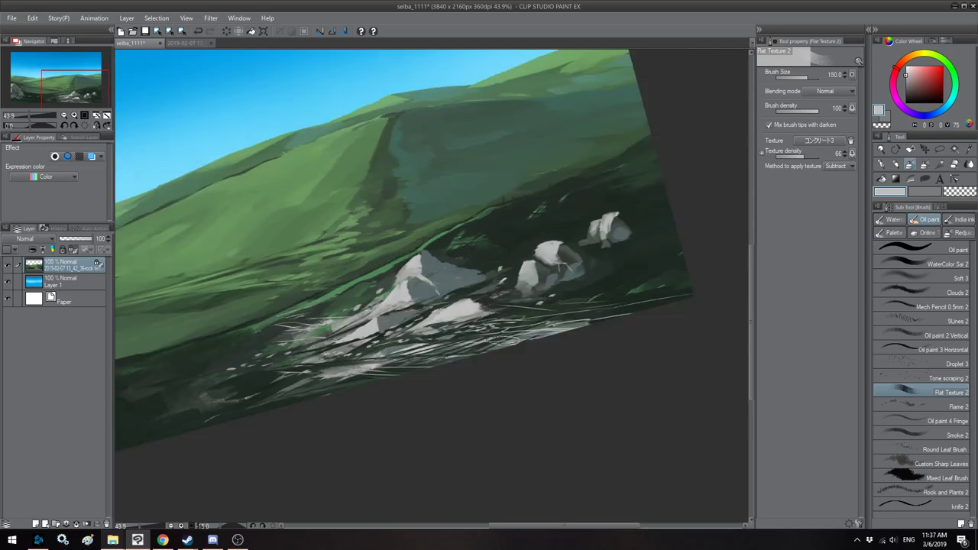
{"action": "key", "text": "bracketright"}
{"action": "left_click_drag", "start_coordinate": [569, 200], "coordinate": [580, 191]}
{"action": "key", "text": "bracketleft"}
{"action": "key", "text": "bracketleft"}
{"action": "left_click_drag", "start_coordinate": [601, 138], "coordinate": [591, 154]}
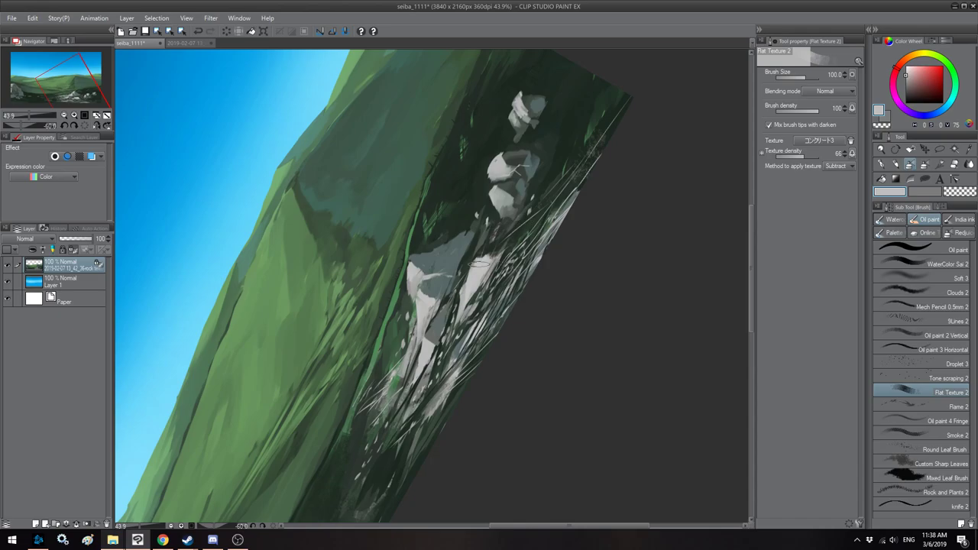
Step: Add light grey Flat Texture 2 grain among the streaks below the low rocks, reducing the brush to size 50
{"action": "left_click_drag", "start_coordinate": [510, 288], "coordinate": [469, 347]}
{"action": "left_click_drag", "start_coordinate": [487, 307], "coordinate": [471, 347]}
{"action": "mouse_move", "coordinate": [480, 337]}
{"action": "left_mouse_down"}
{"action": "mouse_move", "coordinate": [463, 355]}
{"action": "mouse_move", "coordinate": [534, 284]}
{"action": "mouse_move", "coordinate": [500, 323]}
{"action": "left_mouse_up"}
{"action": "key", "text": "bracketleft"}
{"action": "key", "text": "bracketleft"}
{"action": "key", "text": "bracketleft"}
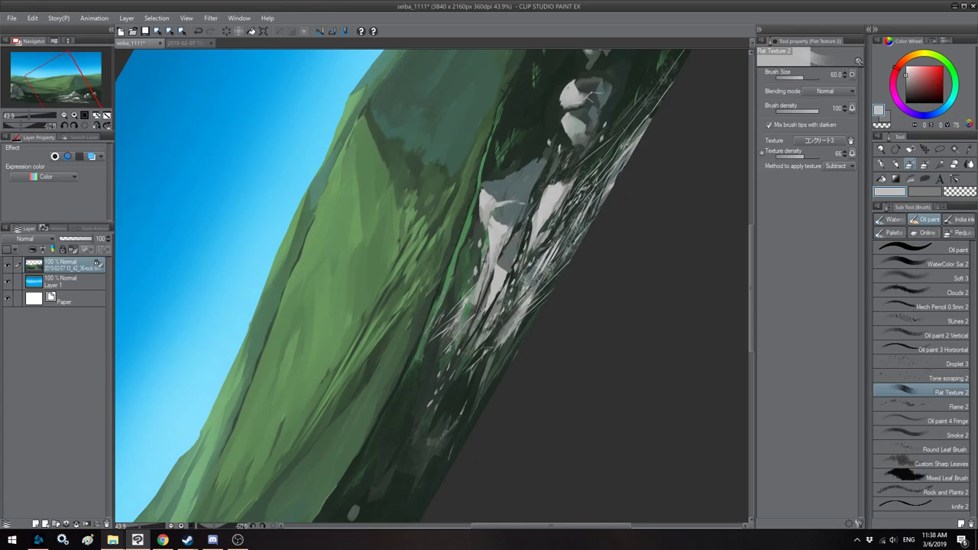
{"action": "key", "text": "bracketleft"}
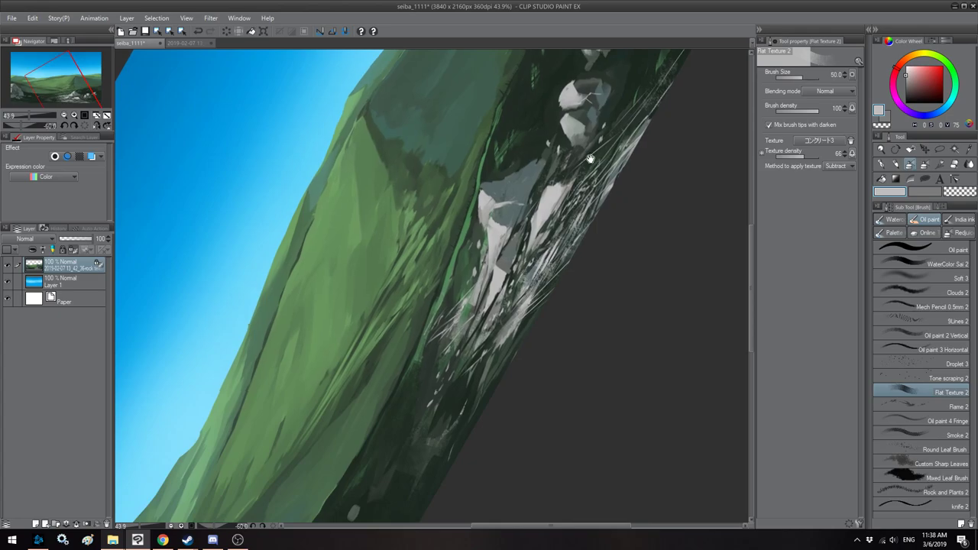
{"action": "left_click_drag", "start_coordinate": [593, 156], "coordinate": [492, 344]}
Step: Build up coarser light grey texture along the canvas's lower edge near the small rocks, with Flat Texture 2 at size 100
{"action": "key", "text": "bracketright"}
{"action": "key", "text": "bracketright"}
{"action": "key", "text": "bracketright"}
{"action": "key", "text": "bracketright"}
{"action": "left_click_drag", "start_coordinate": [563, 270], "coordinate": [544, 297]}
{"action": "left_click_drag", "start_coordinate": [575, 234], "coordinate": [549, 273]}
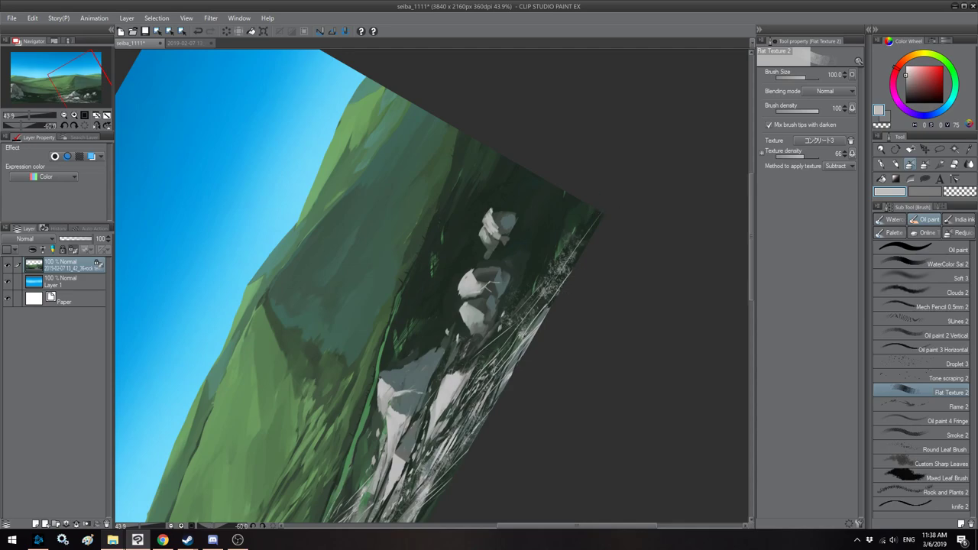
{"action": "left_click_drag", "start_coordinate": [489, 348], "coordinate": [612, 200]}
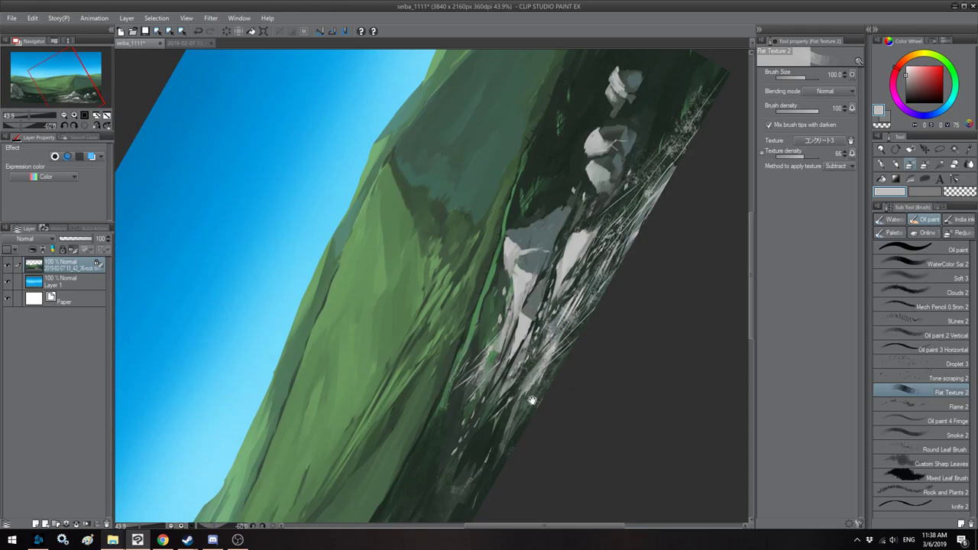
Step: Reduce the Flat Texture 2 brush size to 60 and bring the rotated canvas back upright
{"action": "left_click_drag", "start_coordinate": [535, 395], "coordinate": [584, 294]}
{"action": "key", "text": "bracketleft"}
{"action": "key", "text": "bracketleft"}
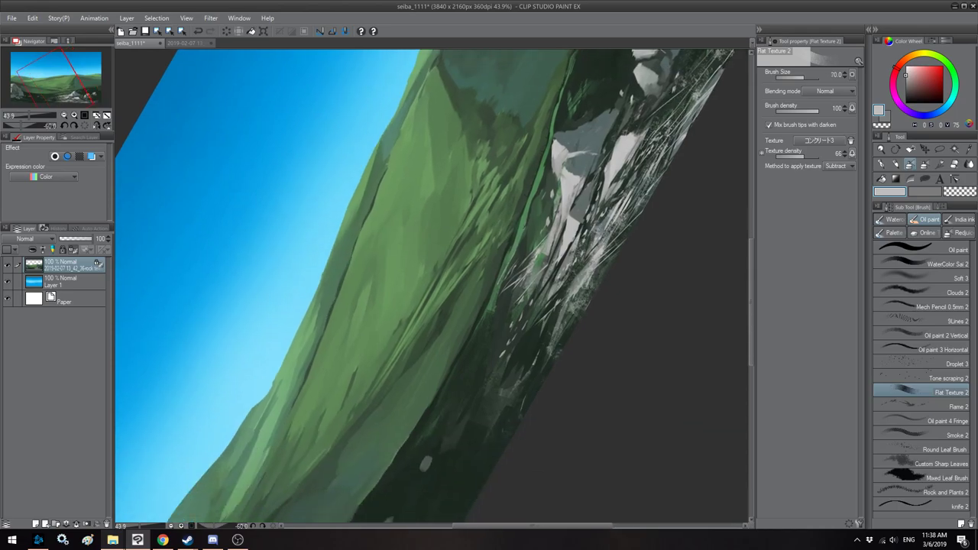
{"action": "key", "text": "asciicircum"}
{"action": "key", "text": "asciicircum"}
{"action": "key", "text": "asciicircum"}
{"action": "key", "text": "asciicircum"}
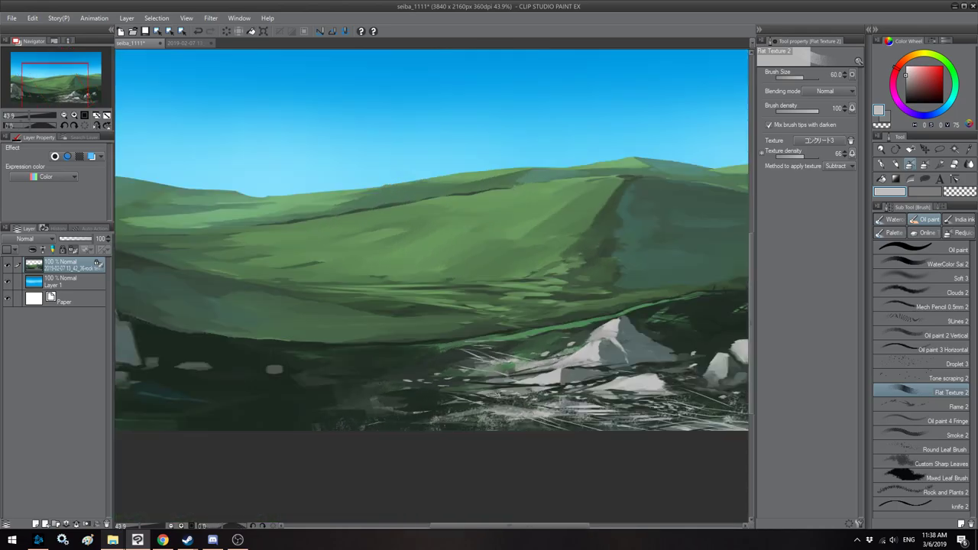
{"action": "key", "text": "h"}
{"action": "scroll", "coordinate": [463, 340], "scroll_direction": "down", "scroll_amount": 1}
{"action": "key", "text": "h"}
{"action": "left_click_drag", "start_coordinate": [470, 340], "coordinate": [369, 312]}
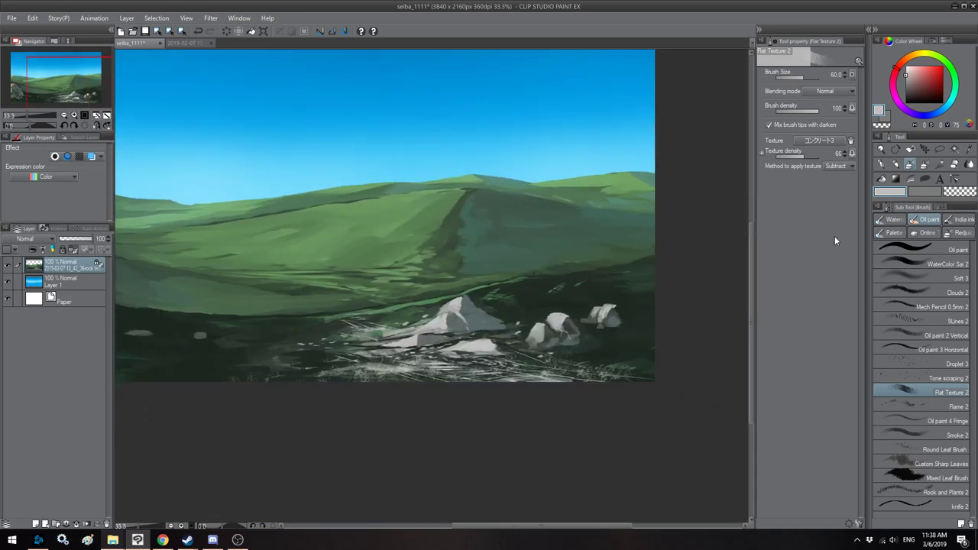
Step: Choose the knife1 brush, sample the dark green ground colour beside the rocks and set the brush size to 50
{"action": "left_click", "coordinate": [888, 233]}
{"action": "key", "text": "h"}
{"action": "key", "text": "h"}
{"action": "left_click_drag", "start_coordinate": [536, 338], "coordinate": [513, 307]}
{"action": "left_click", "coordinate": [591, 322], "text": "alt"}
{"action": "key", "text": "bracketright"}
{"action": "key", "text": "bracketright"}
{"action": "key", "text": "bracketright"}
{"action": "key", "text": "bracketright"}
{"action": "key", "text": "bracketright"}
{"action": "key", "text": "bracketright"}
{"action": "key", "text": "bracketright"}
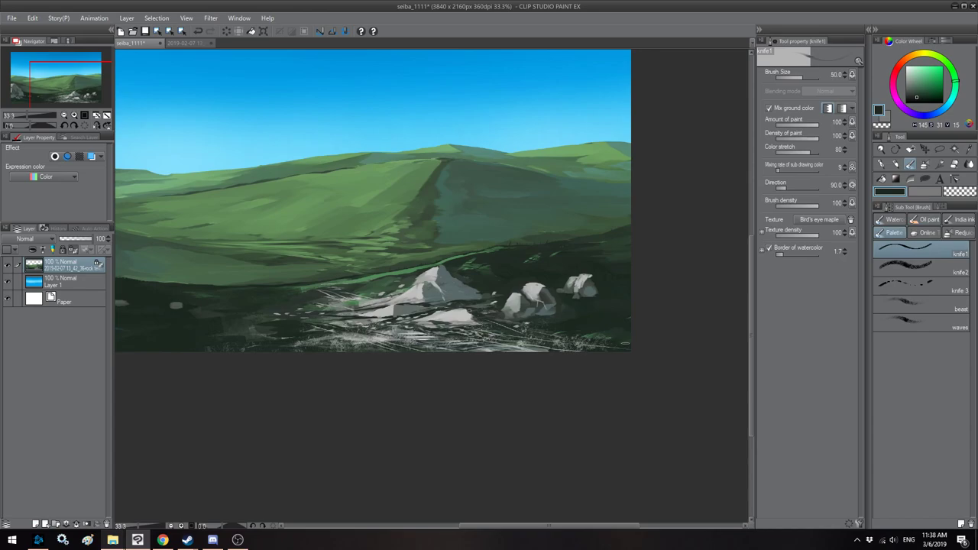
Step: Paint dark green knife strokes over the pale streaks below the central rock, enlarging the brush to 80
{"action": "mouse_move", "coordinate": [592, 337]}
{"action": "left_mouse_down"}
{"action": "mouse_move", "coordinate": [555, 341]}
{"action": "mouse_move", "coordinate": [541, 313]}
{"action": "left_mouse_up"}
{"action": "key", "text": "h"}
{"action": "left_click_drag", "start_coordinate": [428, 327], "coordinate": [438, 329]}
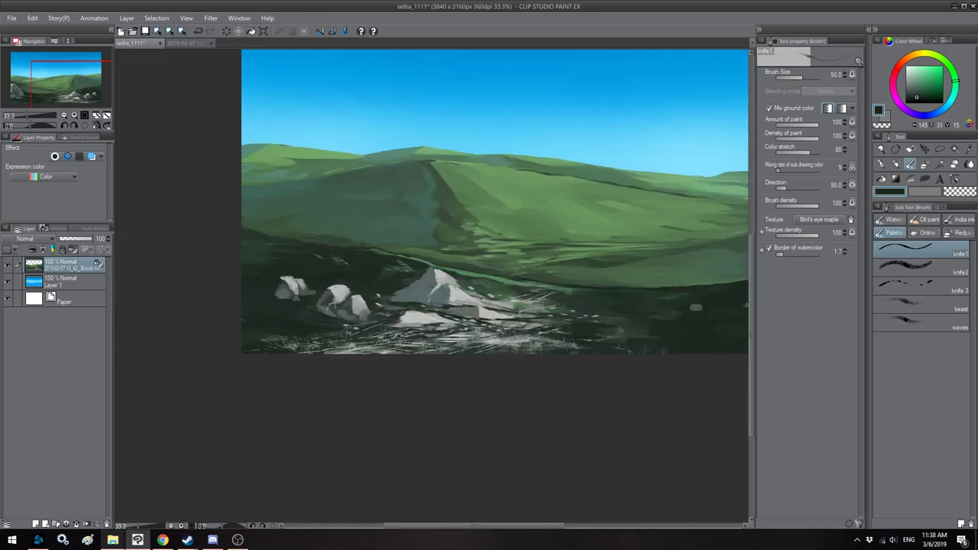
{"action": "key", "text": "]"}
{"action": "key", "text": "]"}
{"action": "key", "text": "]"}
{"action": "left_click_drag", "start_coordinate": [539, 345], "coordinate": [559, 346]}
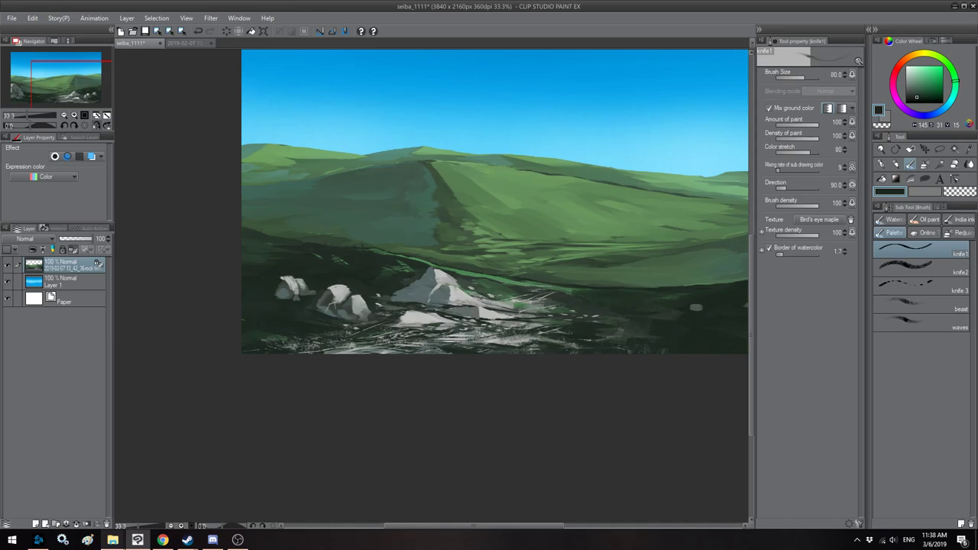
Step: Break up more of the streaky ground under the rocks with dark green strokes, varying the brush size between 40 and 70
{"action": "key", "text": "bracketright"}
{"action": "key", "text": "h"}
{"action": "left_click_drag", "start_coordinate": [396, 344], "coordinate": [503, 343]}
{"action": "key", "text": "bracketleft"}
{"action": "key", "text": "bracketleft"}
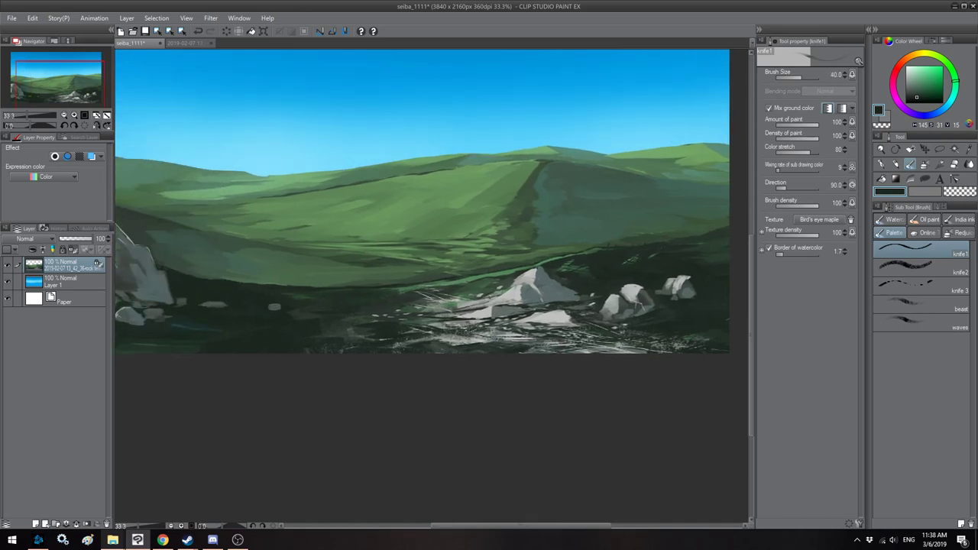
{"action": "key", "text": "bracketright"}
{"action": "key", "text": "bracketright"}
{"action": "left_click_drag", "start_coordinate": [595, 343], "coordinate": [563, 336]}
{"action": "key", "text": "bracketright"}
{"action": "key", "text": "bracketright"}
{"action": "key", "text": "bracketright"}
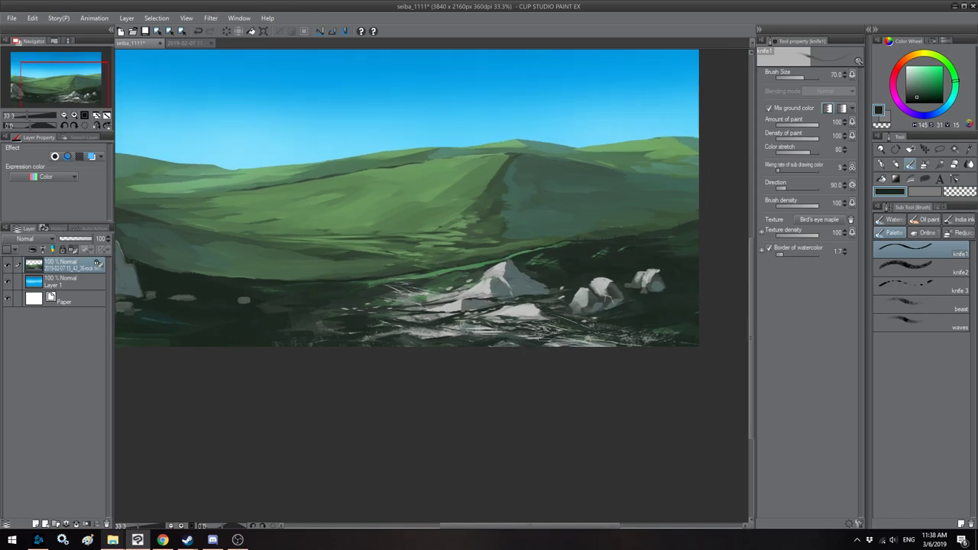
Step: Examine the whole landscape composition in mirrored and normal views
{"action": "key", "text": "h"}
{"action": "left_click_drag", "start_coordinate": [345, 343], "coordinate": [515, 347]}
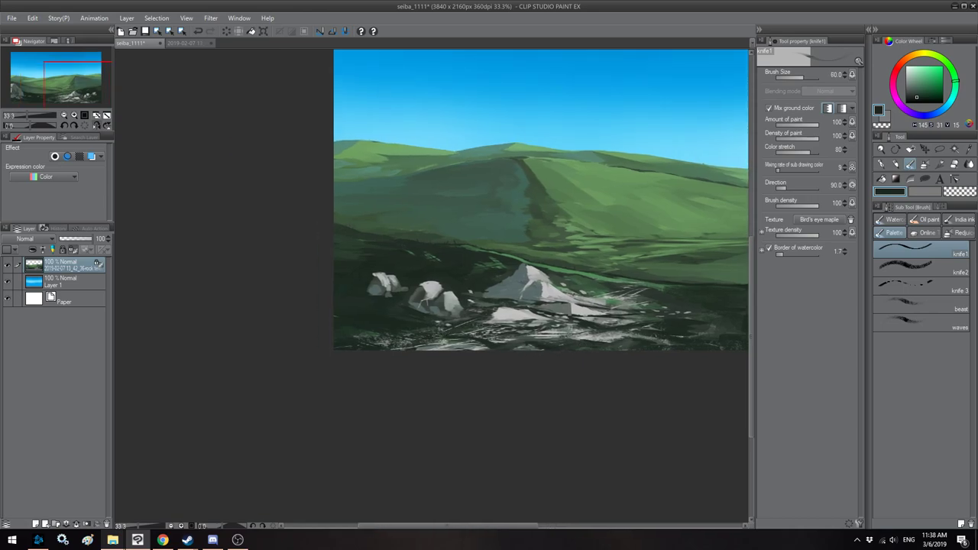
{"action": "scroll", "coordinate": [359, 326], "scroll_direction": "down", "scroll_amount": 2}
{"action": "key", "text": "h"}
{"action": "left_click_drag", "start_coordinate": [326, 267], "coordinate": [426, 271]}
{"action": "key", "text": "h"}
{"action": "key", "text": "h"}
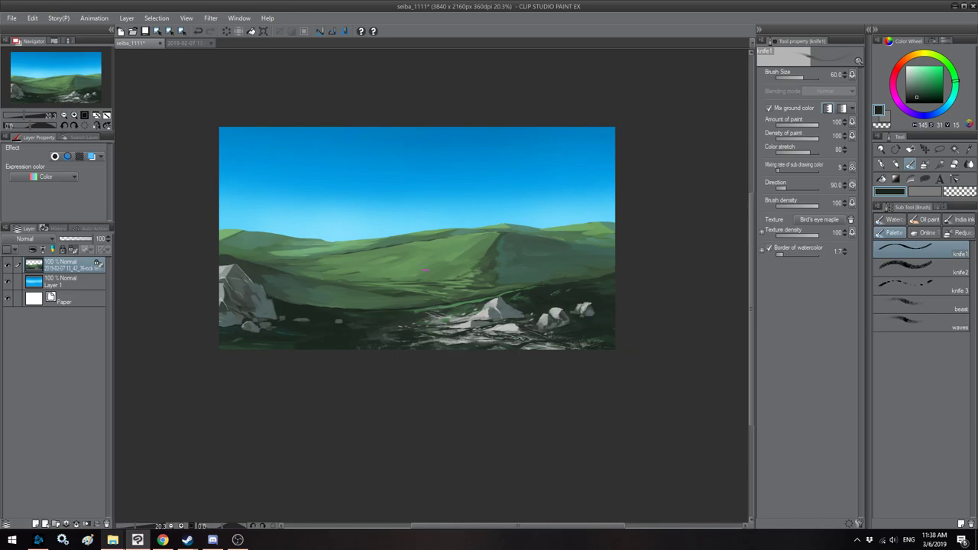
{"action": "left_click_drag", "start_coordinate": [451, 329], "coordinate": [374, 355]}
{"action": "scroll", "coordinate": [405, 353], "scroll_direction": "up", "scroll_amount": 4}
{"action": "key", "text": "h"}
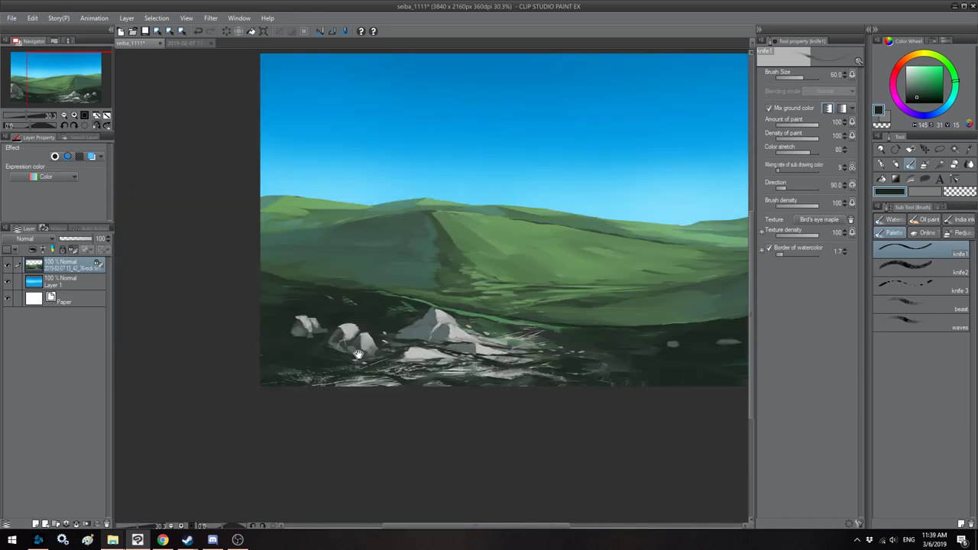
Step: Sample the sky blue and paint bluish reflected light on the shaded side of the central rock
{"action": "left_click_drag", "start_coordinate": [420, 332], "coordinate": [427, 318]}
{"action": "left_click", "coordinate": [427, 318], "text": "alt"}
{"action": "left_click", "coordinate": [463, 153], "text": "alt"}
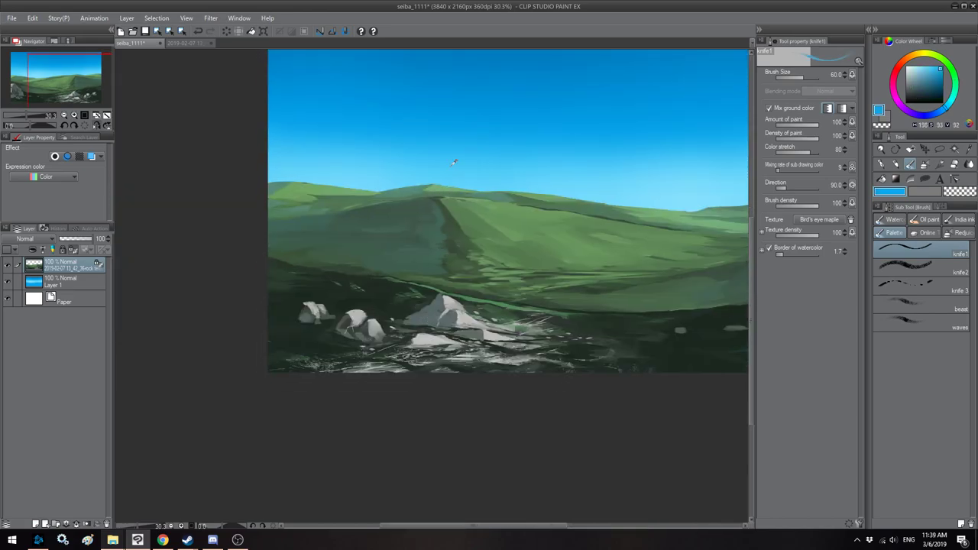
{"action": "left_click", "coordinate": [418, 317], "text": "alt"}
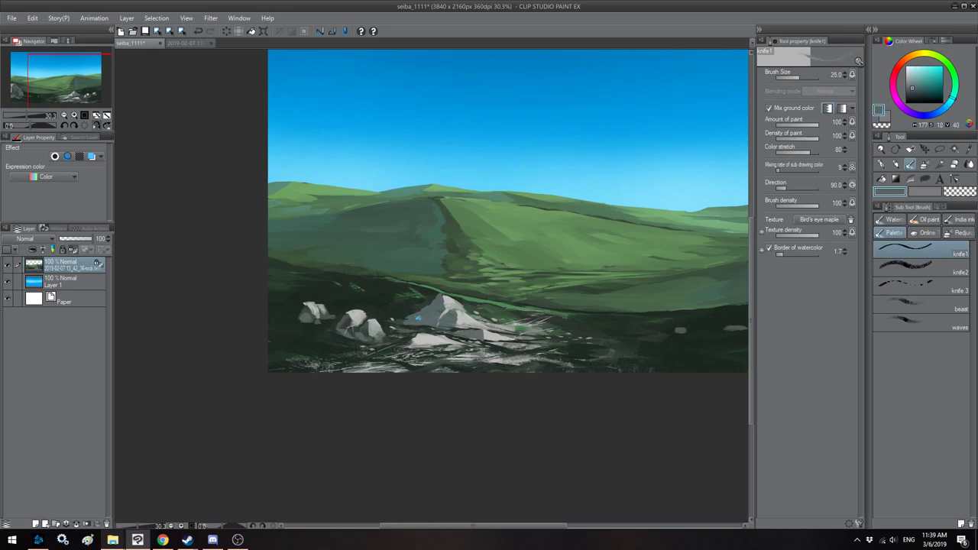
{"action": "left_click", "coordinate": [421, 314], "text": "alt"}
{"action": "left_click_drag", "start_coordinate": [426, 313], "coordinate": [418, 316]}
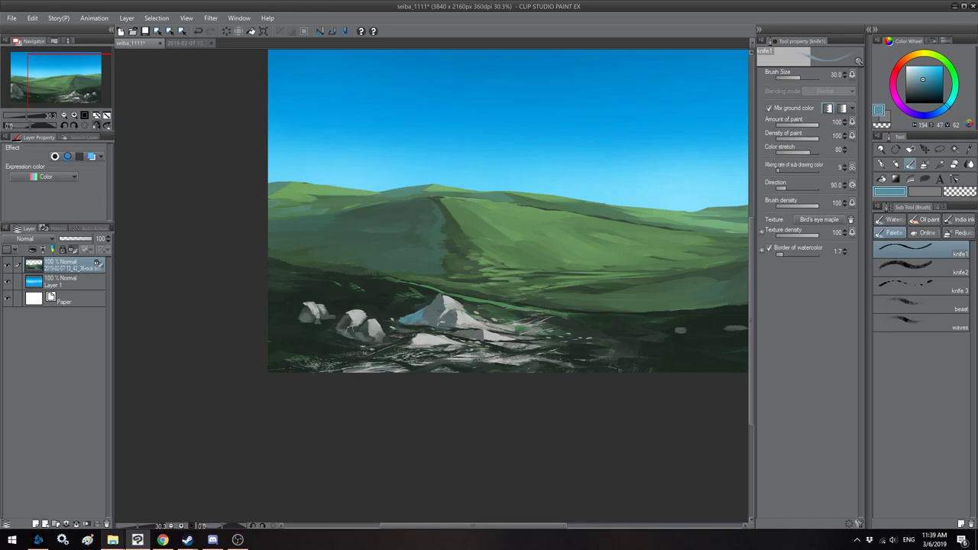
Step: Blend the blue tint into the central rock's shaded face using sampled blue-grey tones
{"action": "left_click", "coordinate": [442, 322], "text": "alt"}
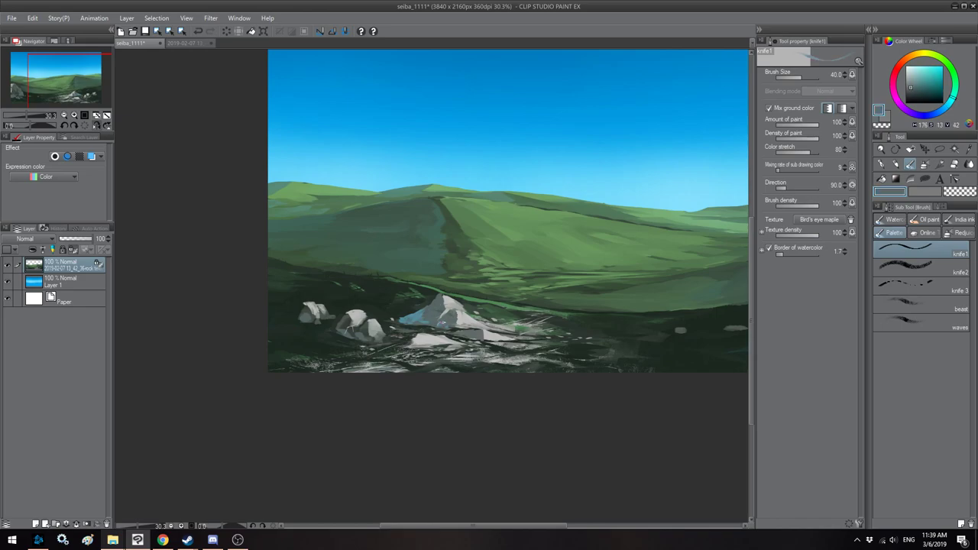
{"action": "left_click", "coordinate": [428, 313], "text": "alt"}
{"action": "key", "text": "]"}
{"action": "left_click", "coordinate": [420, 314], "text": "alt"}
{"action": "key", "text": "h"}
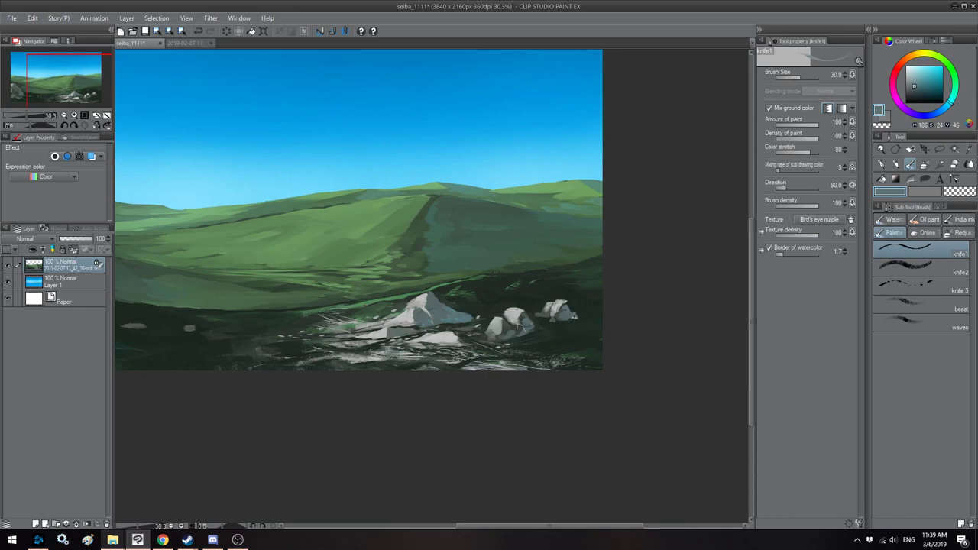
Step: Paint small stone touches around the base of the large boulder with sampled dark green and blue-grey
{"action": "key", "text": "h"}
{"action": "scroll", "coordinate": [409, 288], "scroll_direction": "down", "scroll_amount": 2}
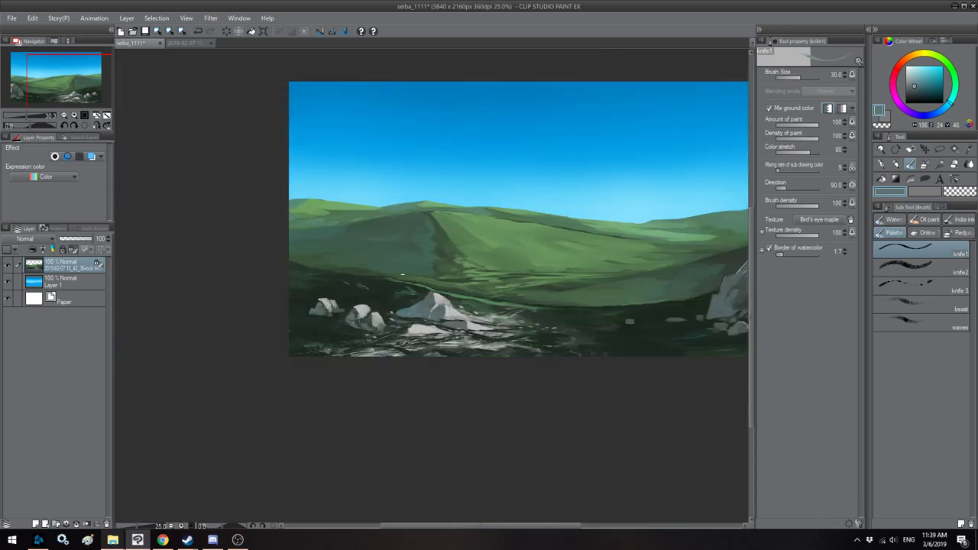
{"action": "left_click_drag", "start_coordinate": [421, 244], "coordinate": [362, 255]}
{"action": "scroll", "coordinate": [363, 256], "scroll_direction": "down", "scroll_amount": 2}
{"action": "scroll", "coordinate": [413, 293], "scroll_direction": "up", "scroll_amount": 3}
{"action": "left_click_drag", "start_coordinate": [385, 292], "coordinate": [441, 293]}
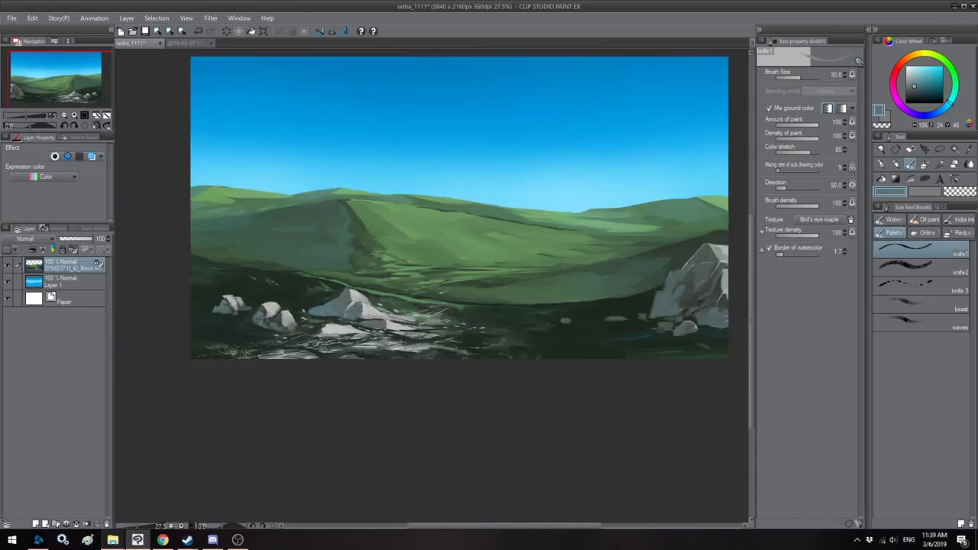
{"action": "left_click_drag", "start_coordinate": [670, 323], "coordinate": [615, 294]}
{"action": "key", "text": "]"}
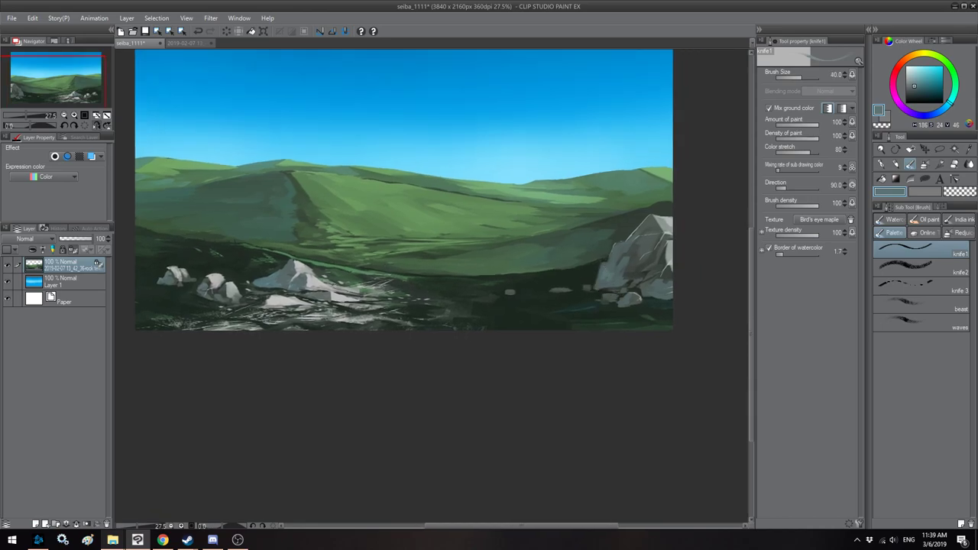
{"action": "left_click", "coordinate": [597, 300], "text": "alt"}
{"action": "key", "text": "["}
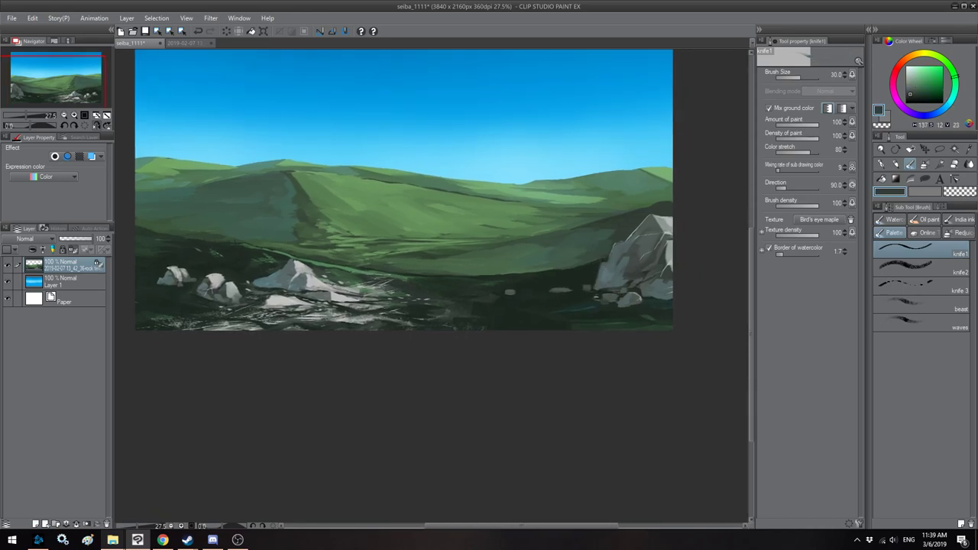
{"action": "left_click", "coordinate": [593, 289], "text": "alt"}
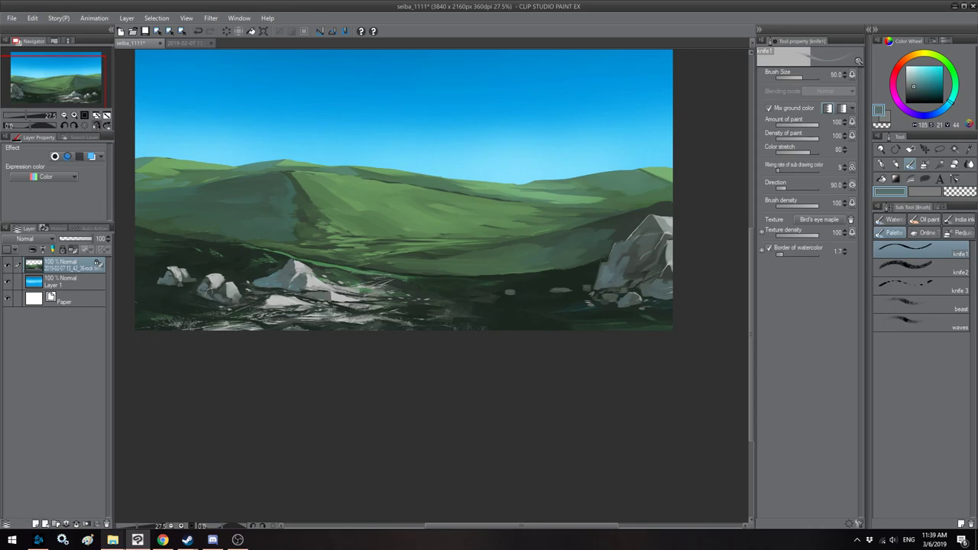
Step: Paint thin blue-grey streaks across the ground below the large boulder with knife1 at size 17
{"action": "key", "text": "h"}
{"action": "left_click_drag", "start_coordinate": [578, 293], "coordinate": [594, 291]}
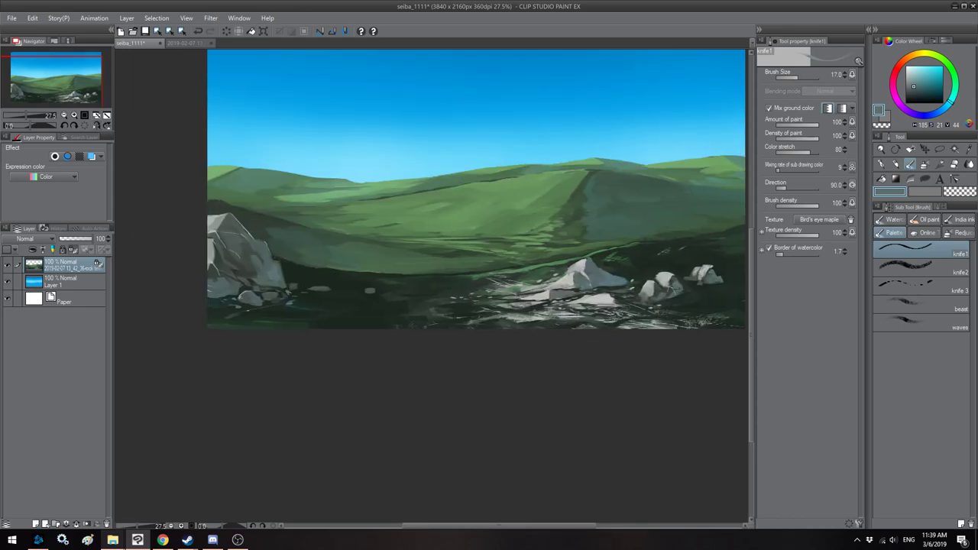
{"action": "key", "text": "h"}
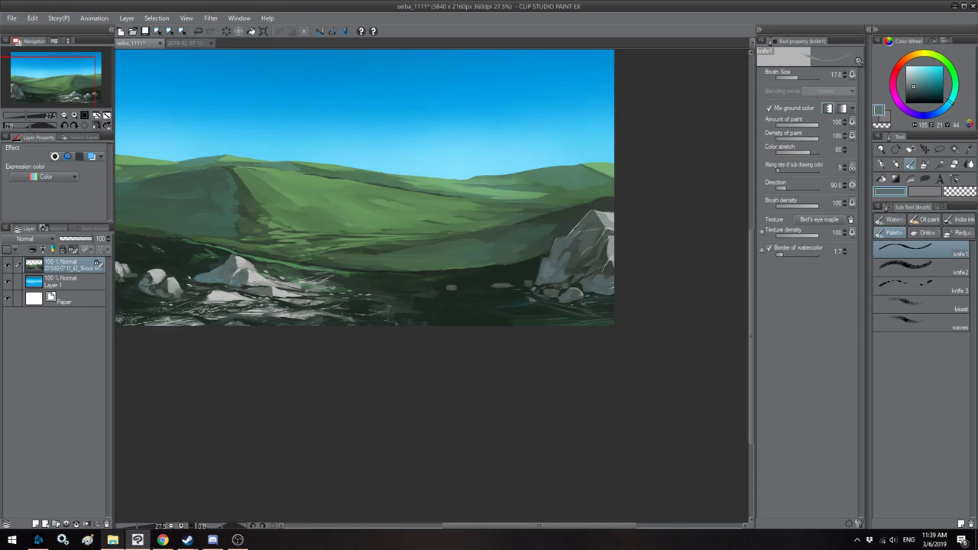
{"action": "key", "text": "h"}
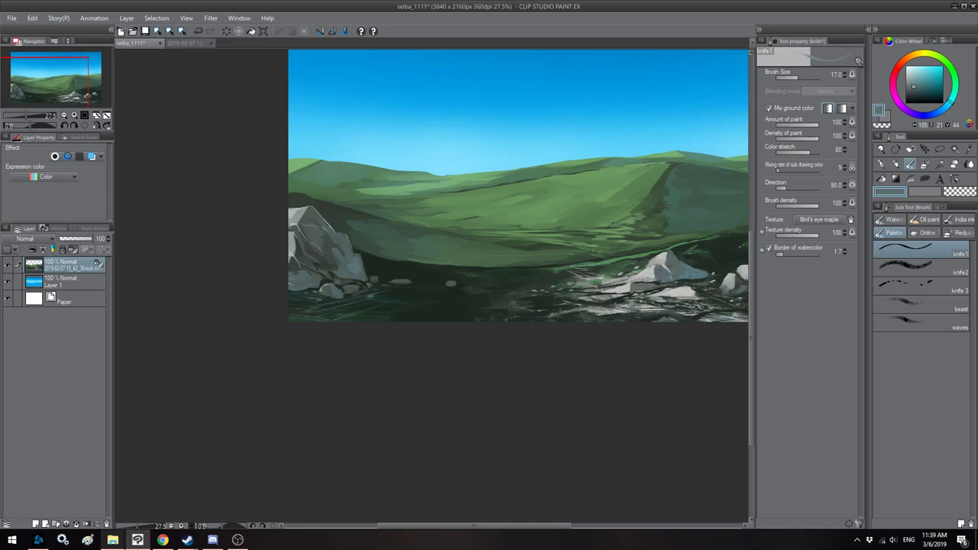
{"action": "scroll", "coordinate": [360, 313], "scroll_direction": "down", "scroll_amount": 2}
{"action": "key", "text": "h"}
{"action": "left_click_drag", "start_coordinate": [309, 252], "coordinate": [395, 251]}
{"action": "key", "text": "h"}
{"action": "key", "text": "h"}
{"action": "scroll", "coordinate": [394, 251], "scroll_direction": "up", "scroll_amount": 1}
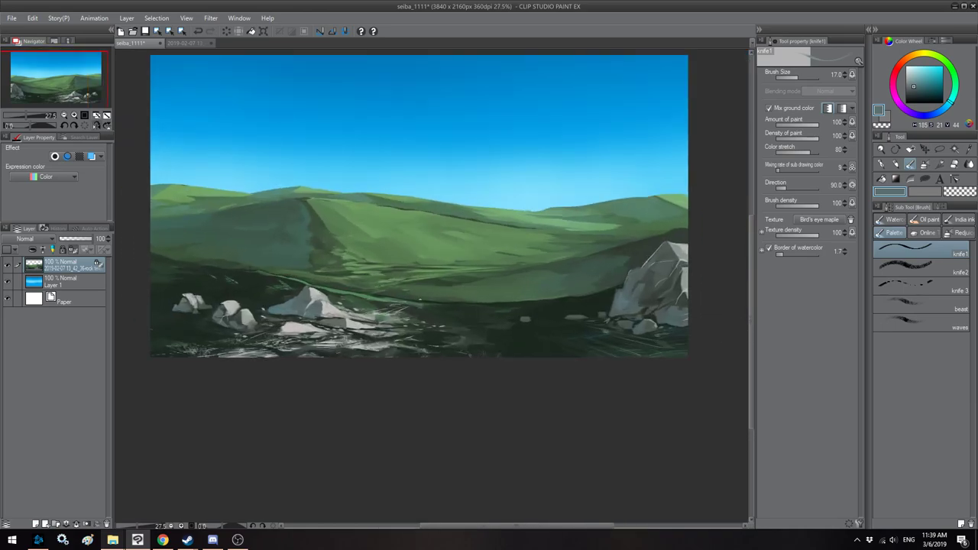
{"action": "left_click_drag", "start_coordinate": [421, 300], "coordinate": [403, 296]}
Step: Sample the dark ground green and switch to the Rock and Plants 2 oil paint brush
{"action": "left_click", "coordinate": [581, 294], "text": "alt"}
{"action": "left_click", "coordinate": [925, 219]}
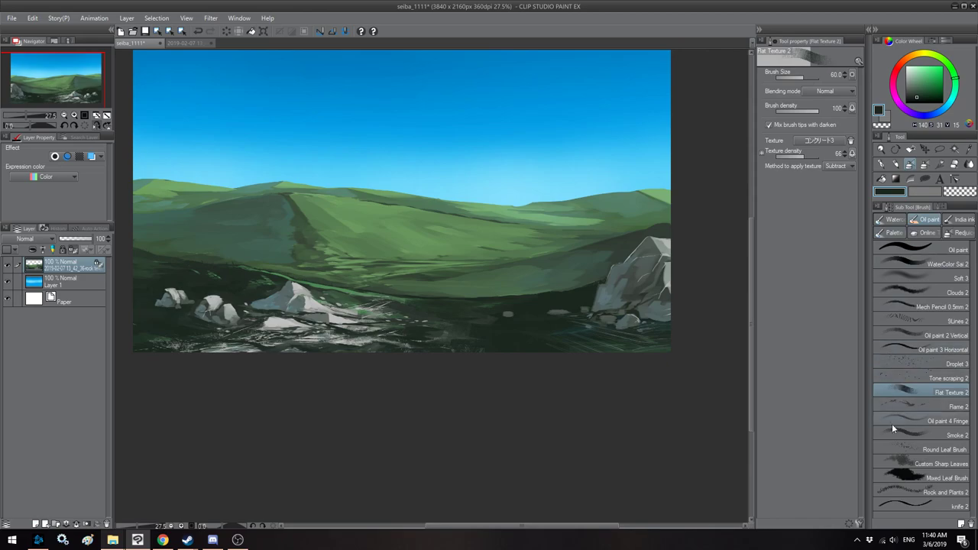
{"action": "left_click", "coordinate": [890, 489]}
Step: Paint dark grass blades along the shadowed ground edge next to the large boulder, reducing the brush size to 80
{"action": "scroll", "coordinate": [523, 285], "scroll_direction": "up", "scroll_amount": 5}
{"action": "scroll", "coordinate": [522, 284], "scroll_direction": "up", "scroll_amount": 1}
{"action": "mouse_move", "coordinate": [662, 255]}
{"action": "left_mouse_down"}
{"action": "mouse_move", "coordinate": [500, 266]}
{"action": "mouse_move", "coordinate": [511, 251]}
{"action": "mouse_move", "coordinate": [550, 242]}
{"action": "left_mouse_up"}
{"action": "key", "text": "bracketleft"}
{"action": "key", "text": "bracketleft"}
{"action": "key", "text": "asciicircum"}
{"action": "mouse_move", "coordinate": [550, 277]}
{"action": "left_mouse_down"}
{"action": "mouse_move", "coordinate": [521, 269]}
{"action": "mouse_move", "coordinate": [557, 245]}
{"action": "mouse_move", "coordinate": [605, 252]}
{"action": "left_mouse_up"}
{"action": "key", "text": "bracketright"}
{"action": "key", "text": "bracketleft"}
{"action": "key", "text": "bracketleft"}
{"action": "key", "text": "bracketleft"}
{"action": "key", "text": "bracketleft"}
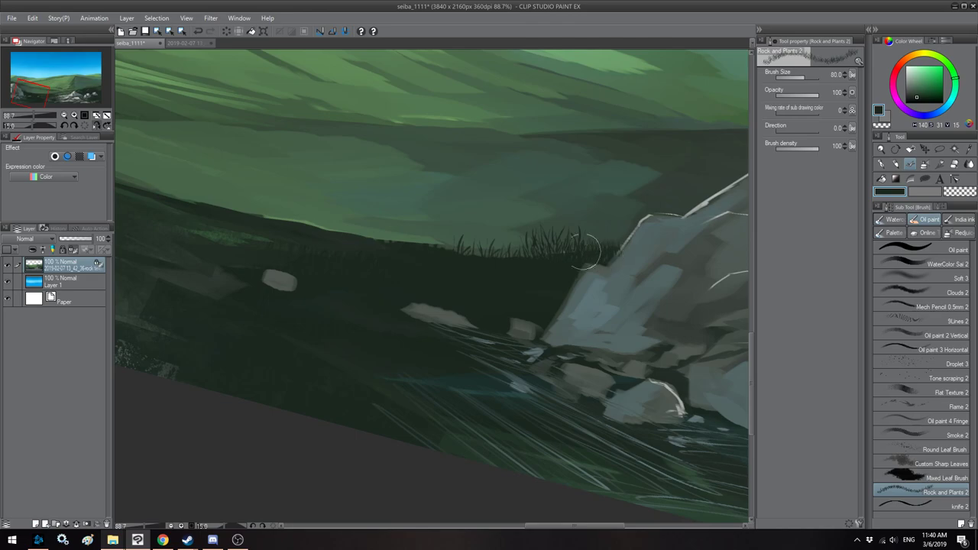
Step: Extend the dark grass along the foreground edge from the boulder towards the middle of the scene
{"action": "key", "text": "minus"}
{"action": "key", "text": "minus"}
{"action": "mouse_move", "coordinate": [406, 262]}
{"action": "left_mouse_down"}
{"action": "mouse_move", "coordinate": [553, 201]}
{"action": "mouse_move", "coordinate": [436, 251]}
{"action": "left_mouse_up"}
{"action": "key", "text": "bracketright"}
{"action": "key", "text": "bracketright"}
{"action": "key", "text": "bracketright"}
{"action": "key", "text": "bracketleft"}
{"action": "key", "text": "asciicircum"}
{"action": "key", "text": "asciicircum"}
{"action": "mouse_move", "coordinate": [490, 272]}
{"action": "left_mouse_down"}
{"action": "mouse_move", "coordinate": [421, 259]}
{"action": "mouse_move", "coordinate": [432, 254]}
{"action": "mouse_move", "coordinate": [418, 242]}
{"action": "mouse_move", "coordinate": [473, 253]}
{"action": "mouse_move", "coordinate": [467, 266]}
{"action": "mouse_move", "coordinate": [550, 266]}
{"action": "mouse_move", "coordinate": [495, 274]}
{"action": "mouse_move", "coordinate": [594, 273]}
{"action": "left_mouse_up"}
{"action": "key", "text": "bracketright"}
Step: Paint lighter and darker green grass on the middle of the foreground edge using colours sampled from the slope
{"action": "left_click", "coordinate": [463, 279], "text": "alt"}
{"action": "left_click", "coordinate": [451, 256], "text": "alt"}
{"action": "mouse_move", "coordinate": [492, 261]}
{"action": "left_mouse_down"}
{"action": "mouse_move", "coordinate": [634, 270]}
{"action": "mouse_move", "coordinate": [377, 275]}
{"action": "left_mouse_up"}
{"action": "left_click", "coordinate": [515, 268], "text": "alt"}
{"action": "key", "text": "bracketleft"}
{"action": "mouse_move", "coordinate": [526, 264]}
{"action": "left_mouse_down"}
{"action": "mouse_move", "coordinate": [467, 272]}
{"action": "mouse_move", "coordinate": [533, 254]}
{"action": "mouse_move", "coordinate": [478, 277]}
{"action": "mouse_move", "coordinate": [517, 272]}
{"action": "mouse_move", "coordinate": [411, 283]}
{"action": "left_mouse_up"}
{"action": "left_click", "coordinate": [463, 284], "text": "alt"}
{"action": "key", "text": "bracketright"}
{"action": "key", "text": "bracketright"}
Step: Fill the dark foreground beside the pale rock streaks with larger grass strokes, raising the brush size to 250
{"action": "left_click_drag", "start_coordinate": [394, 348], "coordinate": [337, 361]}
{"action": "left_click", "coordinate": [472, 373], "text": "alt"}
{"action": "mouse_move", "coordinate": [458, 380]}
{"action": "left_mouse_down"}
{"action": "mouse_move", "coordinate": [339, 382]}
{"action": "mouse_move", "coordinate": [385, 415]}
{"action": "left_mouse_up"}
{"action": "key", "text": "bracketright"}
{"action": "key", "text": "bracketright"}
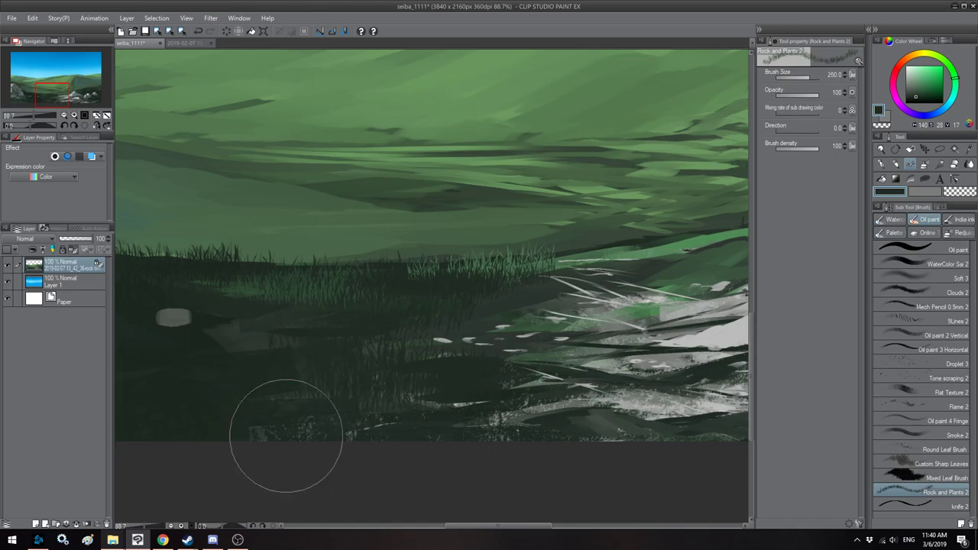
Step: Sample the small grey stone's colour and paint pale grass blades across the middle of the dark foreground
{"action": "key", "text": "h"}
{"action": "left_click_drag", "start_coordinate": [512, 420], "coordinate": [492, 415]}
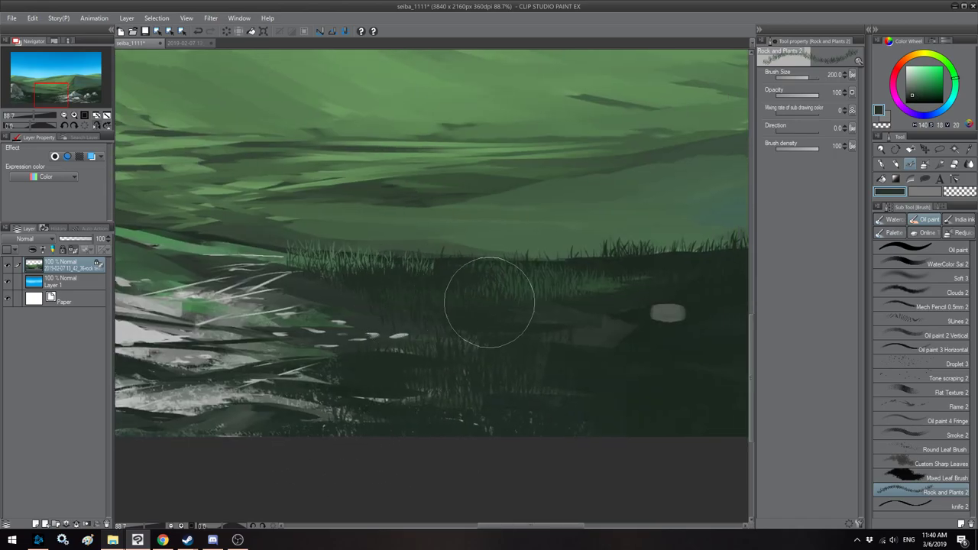
{"action": "left_click", "coordinate": [668, 309], "text": "alt"}
{"action": "key", "text": "bracketleft"}
{"action": "left_click_drag", "start_coordinate": [590, 301], "coordinate": [571, 306]}
{"action": "key", "text": "bracketright"}
{"action": "key", "text": "bracketright"}
{"action": "left_click_drag", "start_coordinate": [577, 370], "coordinate": [633, 370]}
{"action": "mouse_move", "coordinate": [708, 353]}
{"action": "left_mouse_down"}
{"action": "mouse_move", "coordinate": [579, 346]}
{"action": "mouse_move", "coordinate": [514, 372]}
{"action": "mouse_move", "coordinate": [468, 350]}
{"action": "mouse_move", "coordinate": [516, 393]}
{"action": "left_mouse_up"}
Step: Layer sampled dark green grass over the middle foreground and its upper edge, reducing the brush size to 150
{"action": "left_click", "coordinate": [579, 346], "text": "alt"}
{"action": "key", "text": "bracketleft"}
{"action": "left_click_drag", "start_coordinate": [448, 305], "coordinate": [440, 304]}
{"action": "key", "text": "bracketleft"}
{"action": "key", "text": "bracketleft"}
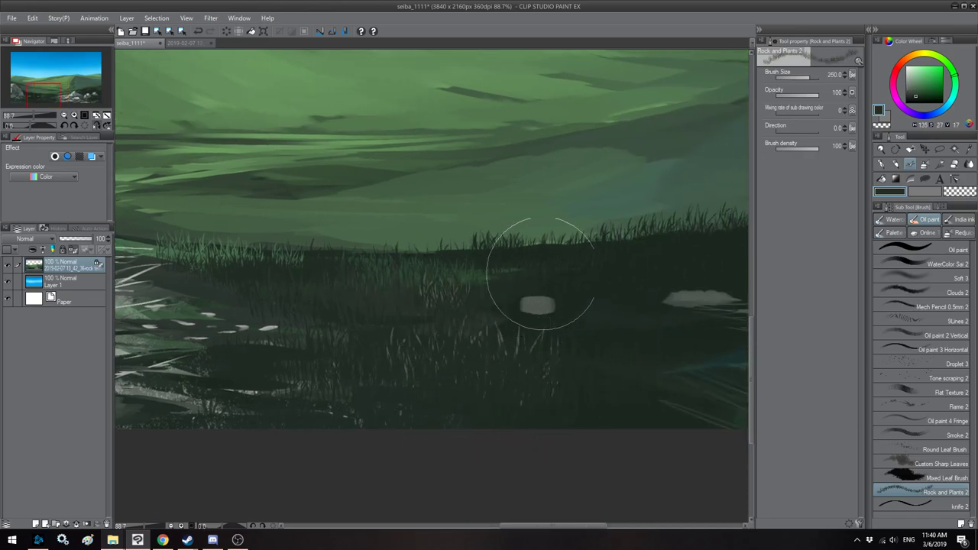
{"action": "left_click", "coordinate": [603, 286], "text": "alt"}
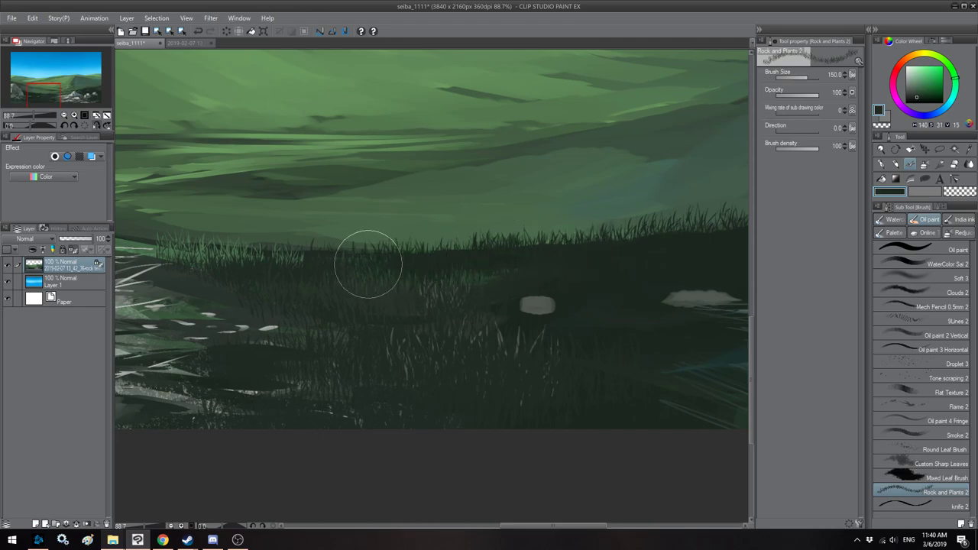
Step: Enlarge the brush to 300 and paint dark grass over the ground below the large boulder
{"action": "scroll", "coordinate": [537, 404], "scroll_direction": "down", "scroll_amount": 5}
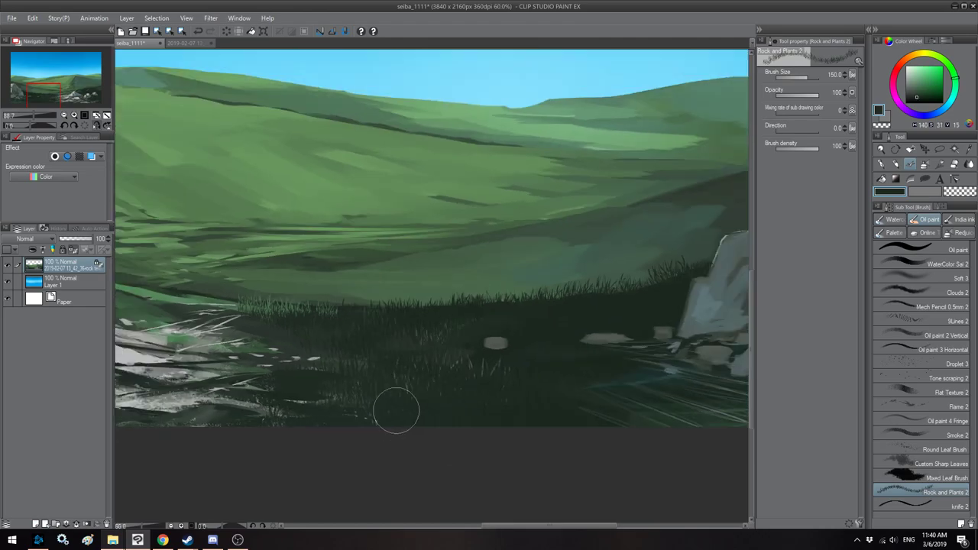
{"action": "key", "text": "bracketright"}
{"action": "key", "text": "bracketright"}
{"action": "key", "text": "bracketright"}
{"action": "key", "text": "bracketright"}
{"action": "mouse_move", "coordinate": [390, 385]}
{"action": "left_mouse_down"}
{"action": "mouse_move", "coordinate": [360, 386]}
{"action": "mouse_move", "coordinate": [308, 360]}
{"action": "mouse_move", "coordinate": [314, 347]}
{"action": "mouse_move", "coordinate": [367, 356]}
{"action": "mouse_move", "coordinate": [393, 382]}
{"action": "mouse_move", "coordinate": [321, 380]}
{"action": "left_mouse_up"}
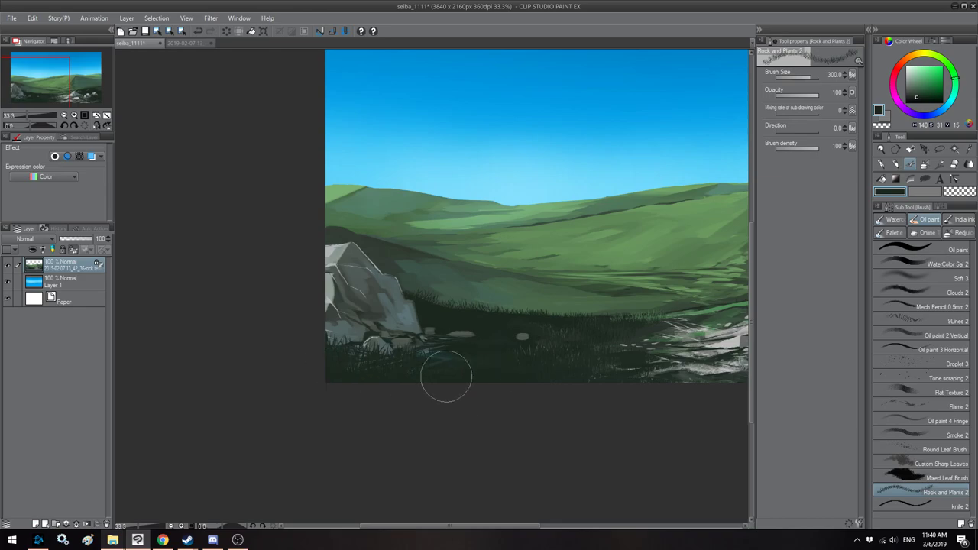
Step: Paint dark grass along the painting's bottom edge below the pale rocks, enlarging the brush to 400
{"action": "key", "text": "h"}
{"action": "left_click_drag", "start_coordinate": [246, 394], "coordinate": [458, 383]}
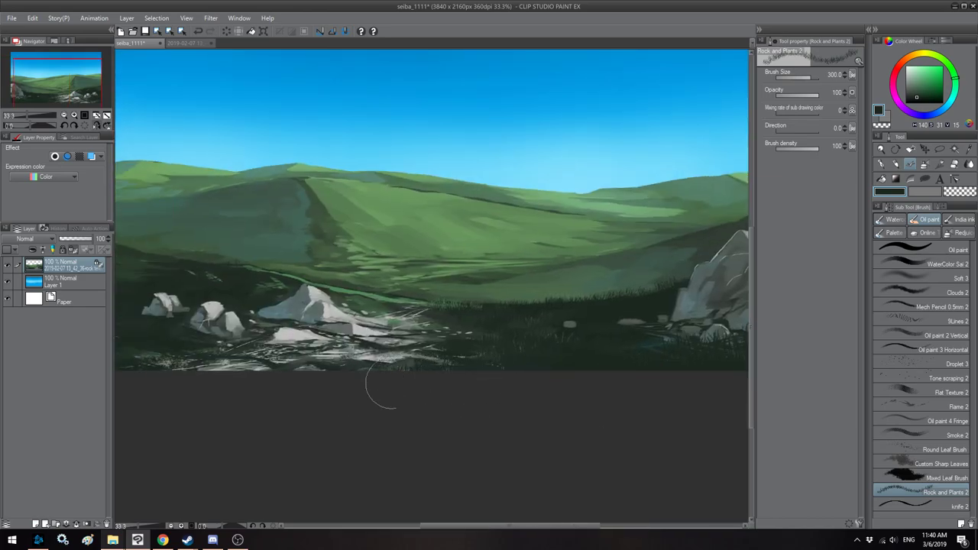
{"action": "left_click_drag", "start_coordinate": [329, 383], "coordinate": [237, 370]}
{"action": "key", "text": "bracketright"}
{"action": "key", "text": "h"}
{"action": "left_click_drag", "start_coordinate": [625, 374], "coordinate": [364, 370]}
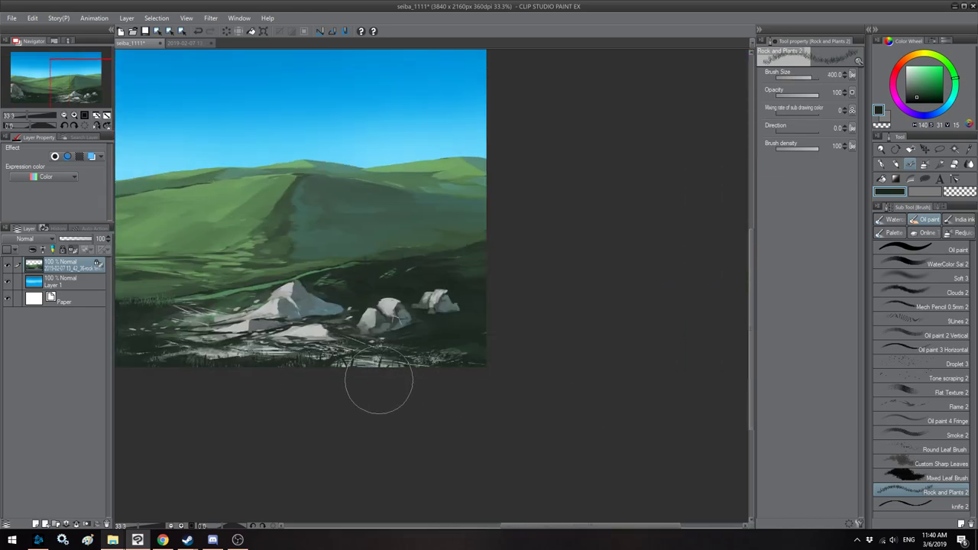
Step: Reduce the brush size to 200 and paint sampled dark grass along the upper edge of the painting's right-hand dark slope
{"action": "key", "text": "bracketleft"}
{"action": "key", "text": "bracketleft"}
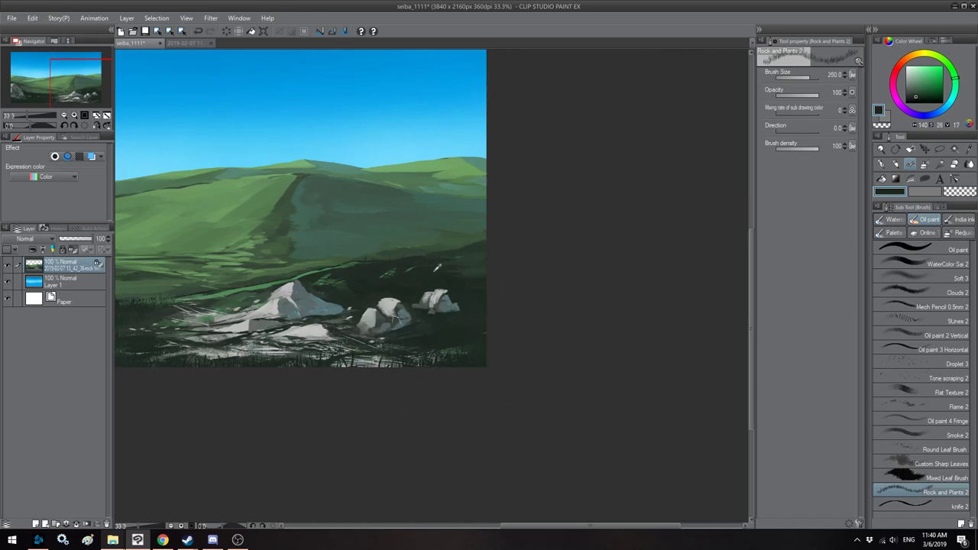
{"action": "key", "text": "bracketleft"}
{"action": "key", "text": "bracketleft"}
{"action": "key", "text": "bracketleft"}
{"action": "left_click", "coordinate": [428, 252], "text": "alt"}
{"action": "key", "text": "bracketright"}
{"action": "key", "text": "bracketright"}
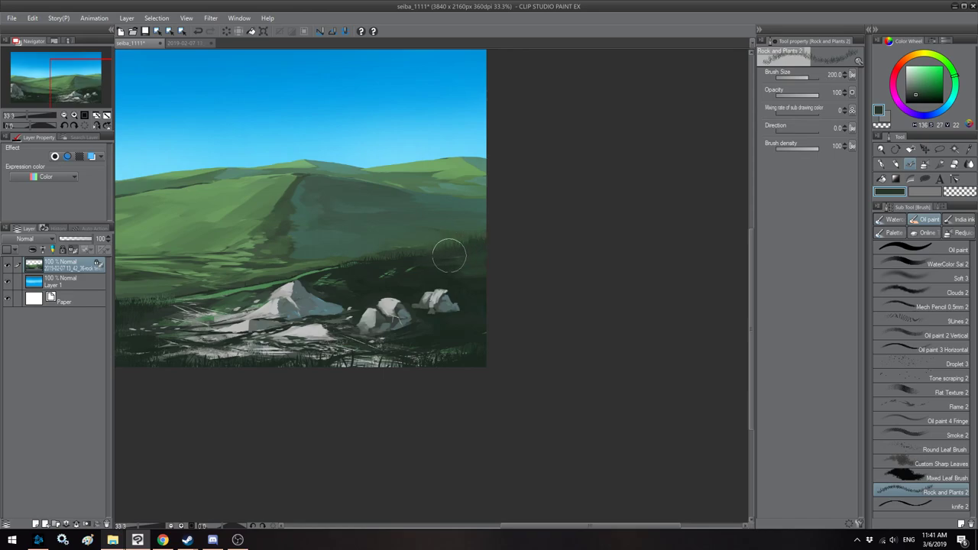
Step: Sample nearby dark greens and extend the grass across the dark slope behind the small rocks, setting the brush size to 170
{"action": "left_click_drag", "start_coordinate": [470, 276], "coordinate": [452, 278]}
{"action": "key", "text": "bracketright"}
{"action": "key", "text": "h"}
{"action": "left_click_drag", "start_coordinate": [484, 303], "coordinate": [458, 296]}
{"action": "left_click", "coordinate": [442, 279], "text": "alt"}
{"action": "left_click_drag", "start_coordinate": [364, 254], "coordinate": [334, 238]}
{"action": "left_click", "coordinate": [387, 269], "text": "alt"}
{"action": "key", "text": "bracketleft"}
{"action": "key", "text": "bracketleft"}
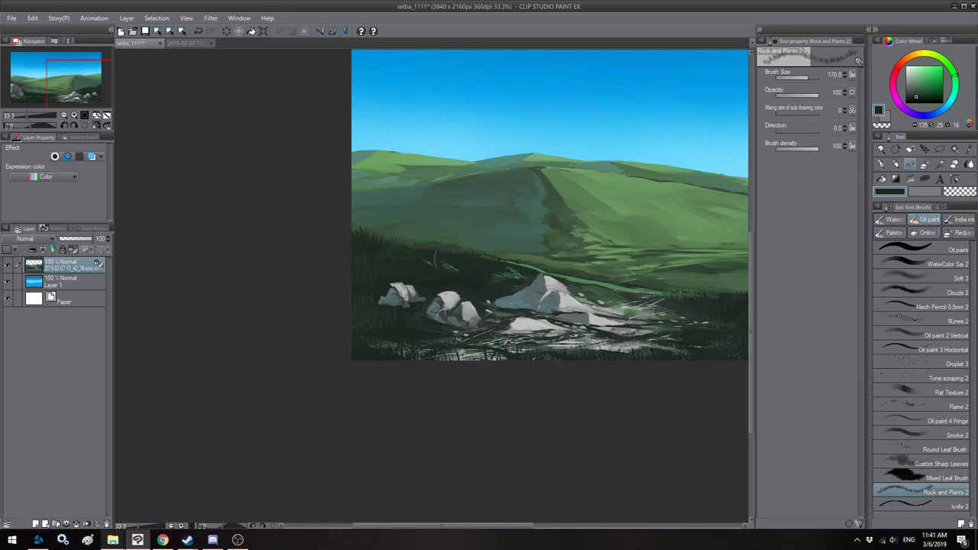
Step: Sample the light green and paint small grass blades along the light strip behind the large white rock
{"action": "key", "text": "h"}
{"action": "left_click_drag", "start_coordinate": [385, 275], "coordinate": [533, 255]}
{"action": "left_click", "coordinate": [427, 260], "text": "alt"}
{"action": "key", "text": "["}
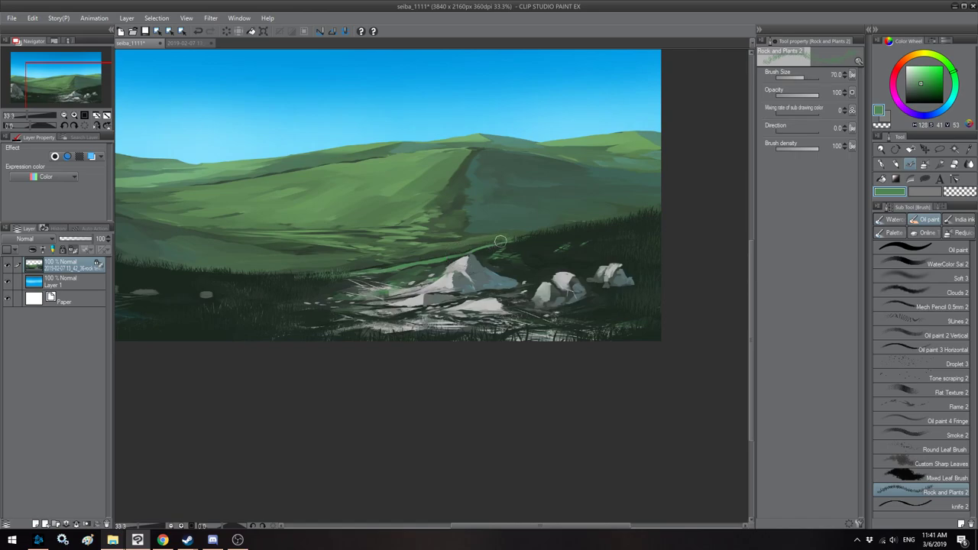
{"action": "scroll", "coordinate": [405, 259], "scroll_direction": "up", "scroll_amount": 5}
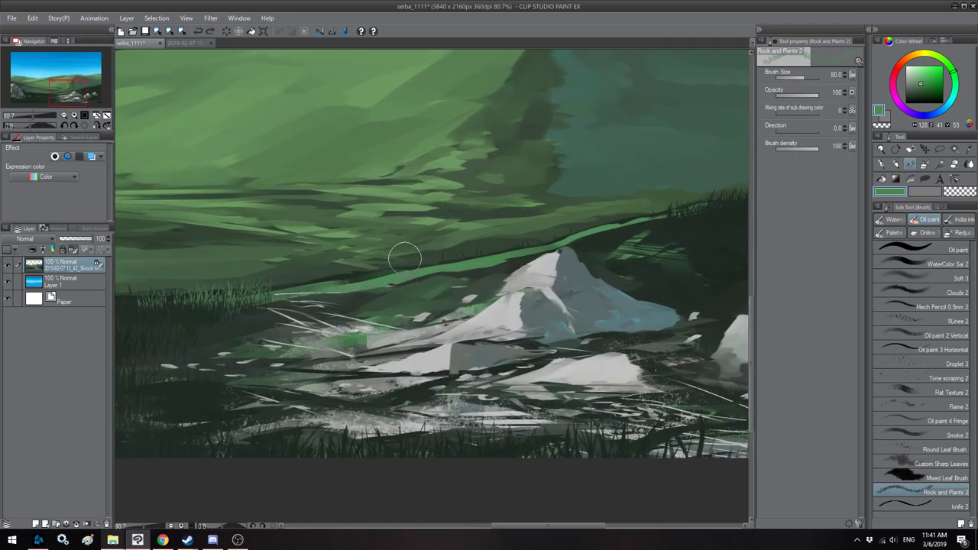
{"action": "left_click_drag", "start_coordinate": [354, 314], "coordinate": [398, 308]}
{"action": "mouse_move", "coordinate": [332, 280]}
{"action": "left_mouse_down"}
{"action": "mouse_move", "coordinate": [445, 262]}
{"action": "mouse_move", "coordinate": [316, 294]}
{"action": "mouse_move", "coordinate": [462, 267]}
{"action": "mouse_move", "coordinate": [420, 278]}
{"action": "left_mouse_up"}
{"action": "key", "text": "bracketleft"}
{"action": "key", "text": "bracketleft"}
{"action": "key", "text": "bracketleft"}
{"action": "key", "text": "bracketleft"}
{"action": "key", "text": "bracketright"}
{"action": "key", "text": "bracketright"}
{"action": "key", "text": "bracketright"}
{"action": "left_click_drag", "start_coordinate": [368, 295], "coordinate": [449, 274]}
Step: Enlarge the brush to 150 and paint light green grass tufts on the dark slope above the small rocks
{"action": "mouse_move", "coordinate": [558, 237]}
{"action": "left_mouse_down"}
{"action": "mouse_move", "coordinate": [439, 275]}
{"action": "mouse_move", "coordinate": [520, 264]}
{"action": "left_mouse_up"}
{"action": "key", "text": "bracketleft"}
{"action": "key", "text": "bracketleft"}
{"action": "key", "text": "bracketright"}
{"action": "key", "text": "bracketright"}
{"action": "key", "text": "bracketright"}
{"action": "key", "text": "bracketright"}
{"action": "key", "text": "bracketright"}
{"action": "key", "text": "bracketright"}
{"action": "left_click", "coordinate": [624, 278]}
{"action": "left_click", "coordinate": [565, 279]}
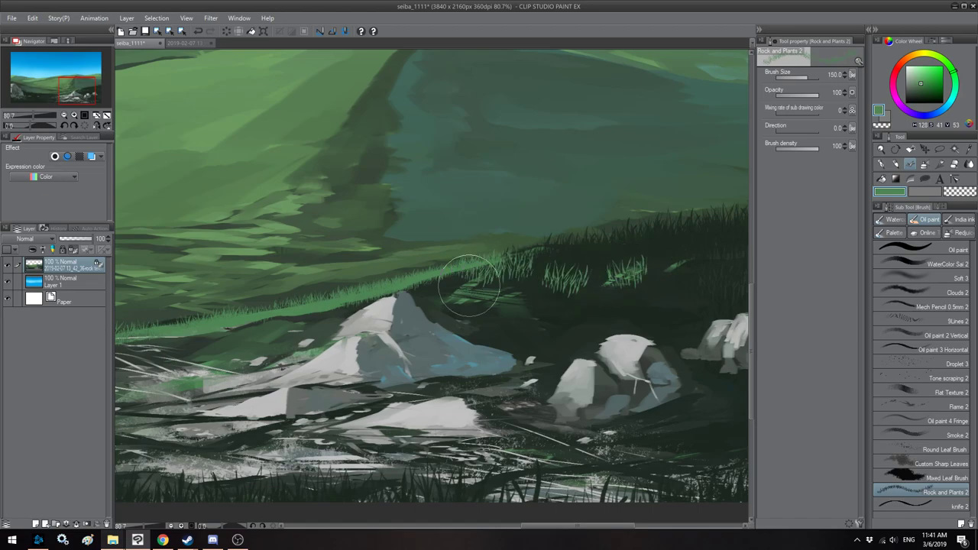
Step: Switch to the knife2 brush and cover stray light green marks on the slope with sampled dark green, reducing the size to 80
{"action": "scroll", "coordinate": [468, 281], "scroll_direction": "down", "scroll_amount": 2}
{"action": "key", "text": "h"}
{"action": "left_click_drag", "start_coordinate": [466, 280], "coordinate": [522, 272]}
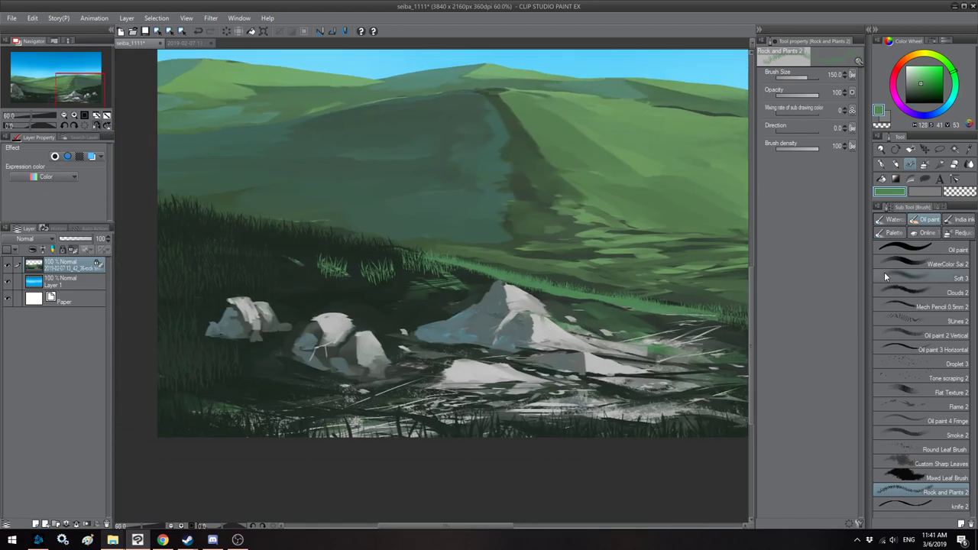
{"action": "left_click", "coordinate": [890, 234]}
{"action": "key", "text": "h"}
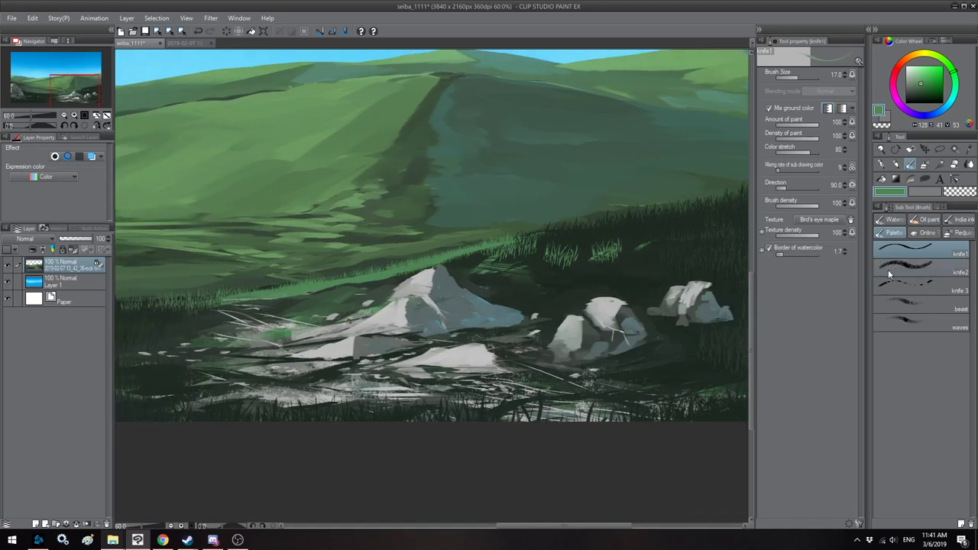
{"action": "key", "text": "period"}
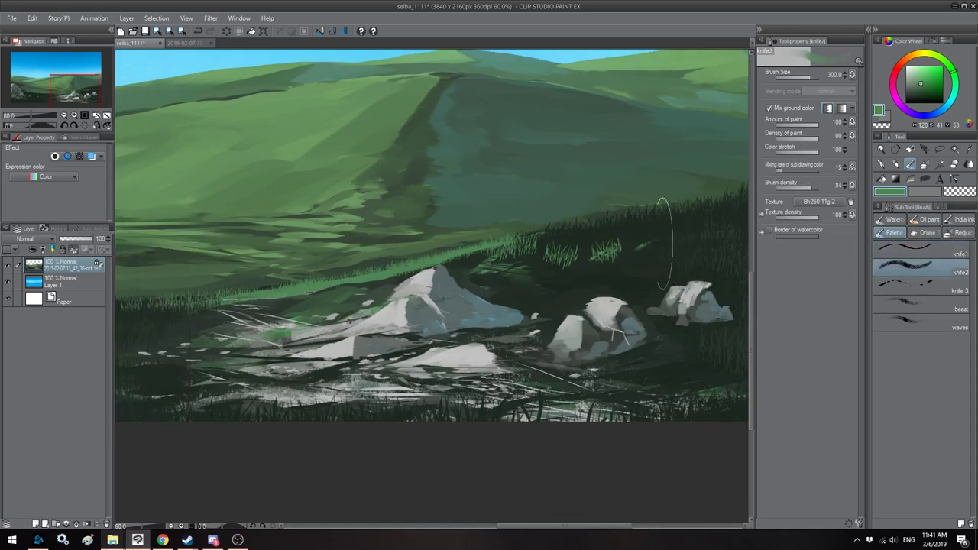
{"action": "left_click", "coordinate": [630, 255], "text": "alt"}
{"action": "key", "text": "bracketleft"}
{"action": "key", "text": "bracketleft"}
{"action": "key", "text": "bracketleft"}
{"action": "left_click_drag", "start_coordinate": [621, 245], "coordinate": [614, 252]}
{"action": "key", "text": "bracketleft"}
{"action": "key", "text": "bracketleft"}
{"action": "key", "text": "bracketleft"}
{"action": "key", "text": "bracketleft"}
{"action": "key", "text": "bracketleft"}
{"action": "key", "text": "bracketleft"}
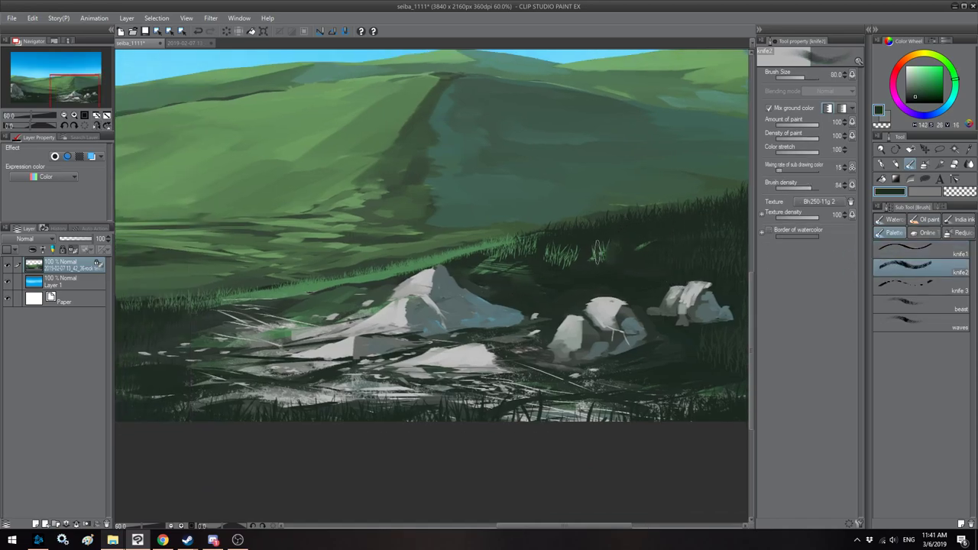
Step: Sample the light green and paint thin blades at size 10 around the tufts behind the large white rock
{"action": "key", "text": "bracketleft"}
{"action": "left_click", "coordinate": [490, 250], "text": "alt"}
{"action": "key", "text": "h"}
{"action": "left_click_drag", "start_coordinate": [370, 283], "coordinate": [376, 288]}
{"action": "key", "text": "bracketleft"}
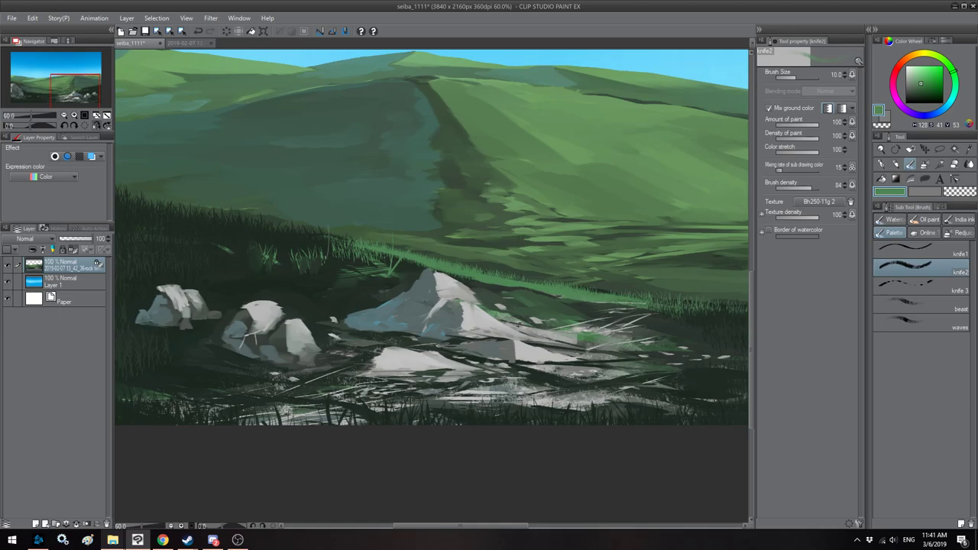
{"action": "key", "text": "h"}
{"action": "key", "text": "asciicircum"}
{"action": "key", "text": "minus"}
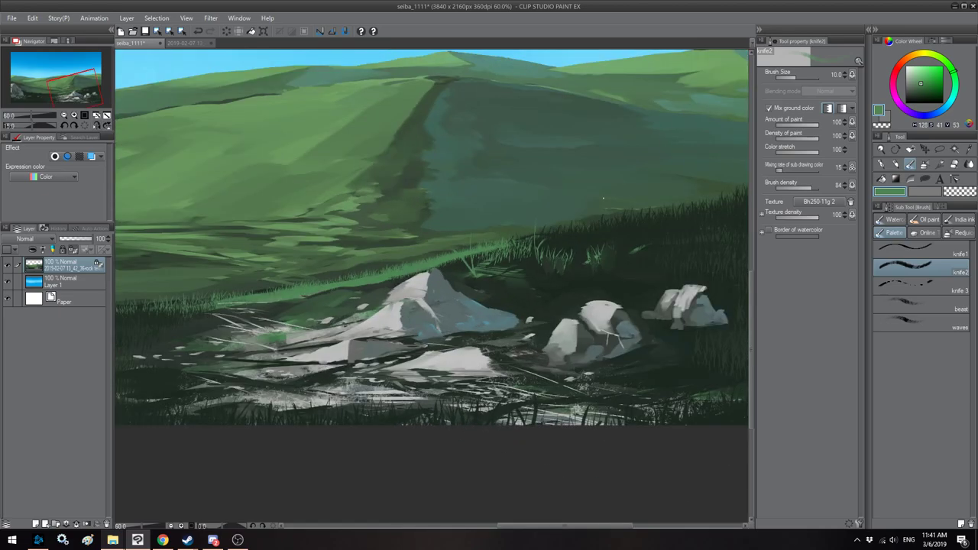
Step: Scatter thin light green blades over the dark slope and around the small rocks, raising the brush size to 12
{"action": "left_click_drag", "start_coordinate": [628, 290], "coordinate": [476, 281]}
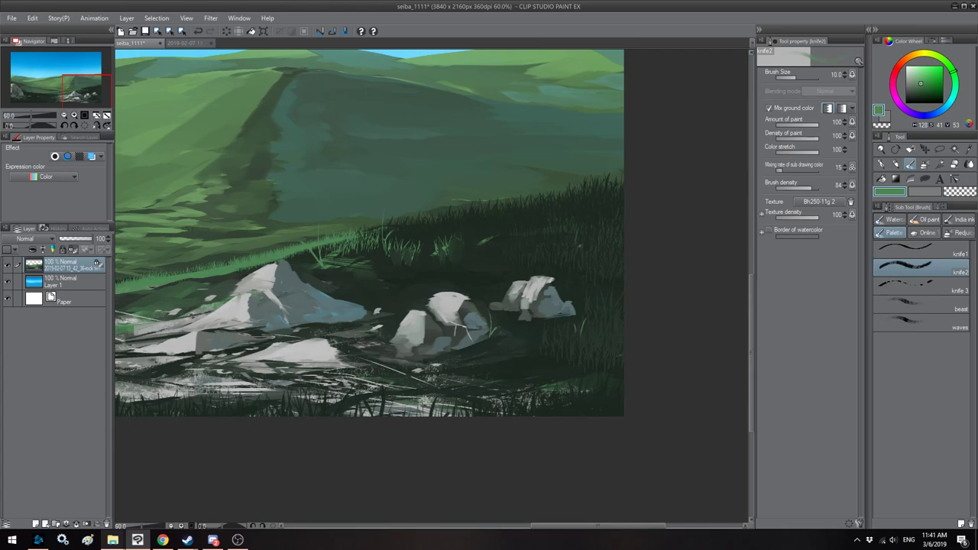
{"action": "key", "text": "h"}
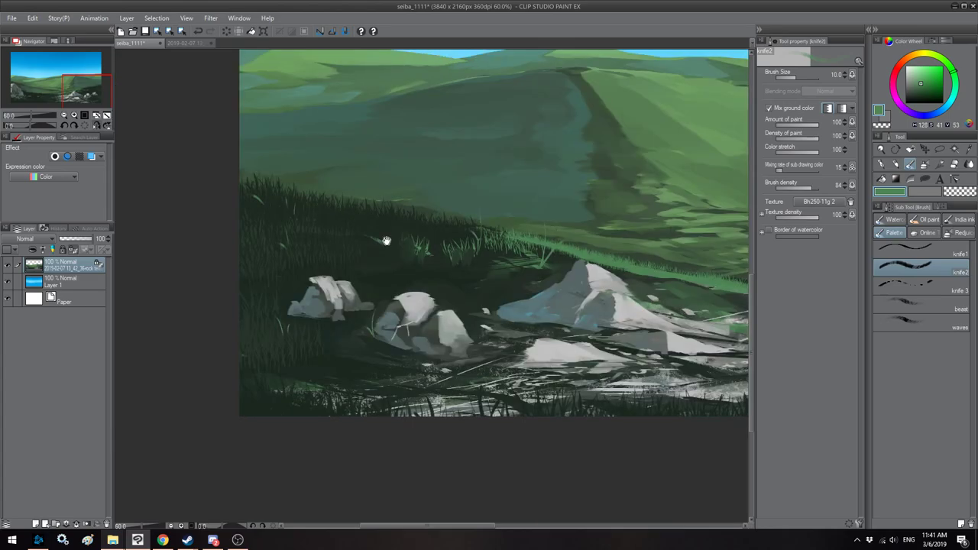
{"action": "scroll", "coordinate": [324, 214], "scroll_direction": "down", "scroll_amount": 2}
{"action": "key", "text": "h"}
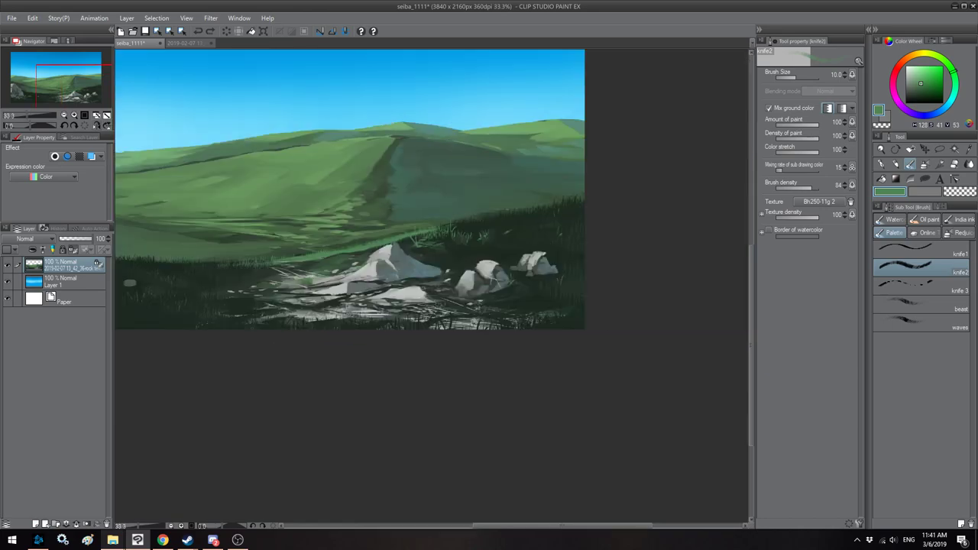
{"action": "left_click_drag", "start_coordinate": [443, 290], "coordinate": [455, 284]}
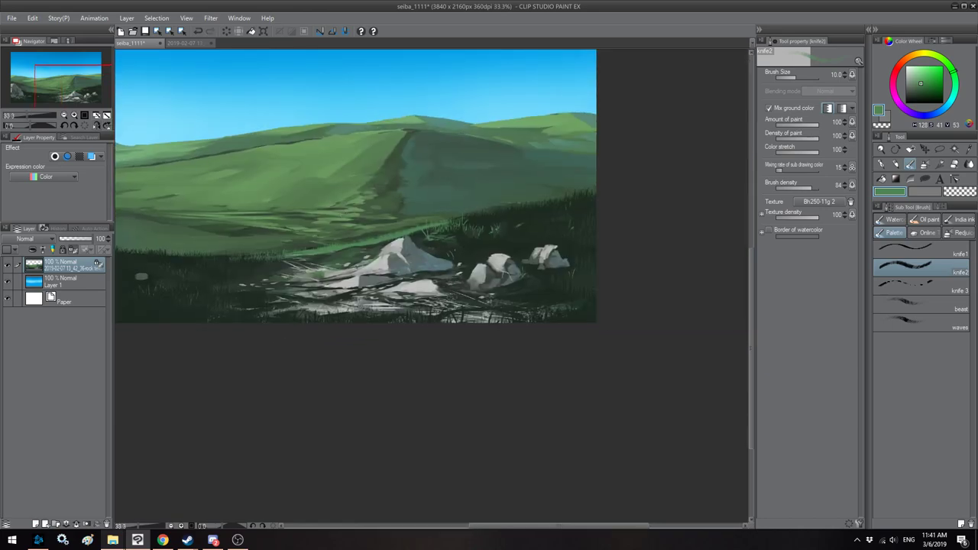
{"action": "key", "text": "h"}
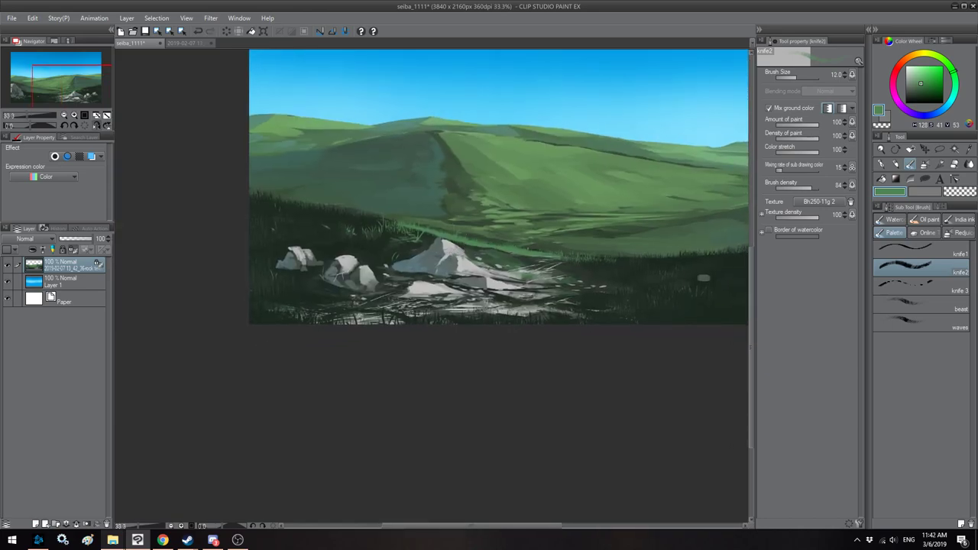
{"action": "left_click_drag", "start_coordinate": [614, 289], "coordinate": [498, 283]}
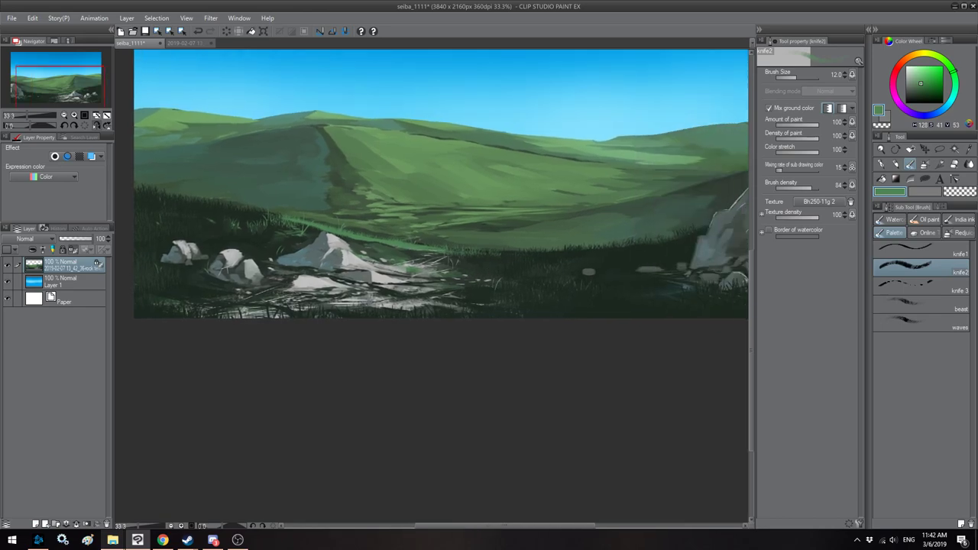
Step: Paint tall light green grass blades in the painting's bottom-right corner below the small rocks, using brush sizes 17 and 12
{"action": "key", "text": "bracketleft"}
{"action": "key", "text": "h"}
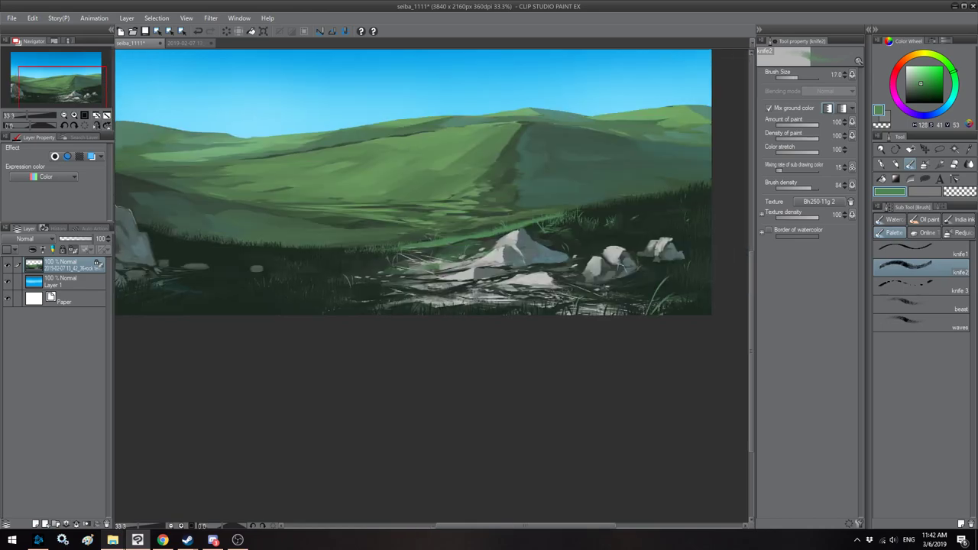
{"action": "mouse_move", "coordinate": [686, 281]}
{"action": "left_mouse_down"}
{"action": "mouse_move", "coordinate": [691, 263]}
{"action": "mouse_move", "coordinate": [698, 270]}
{"action": "left_mouse_up"}
{"action": "key", "text": "["}
{"action": "key", "text": "h"}
{"action": "left_click_drag", "start_coordinate": [317, 269], "coordinate": [342, 272]}
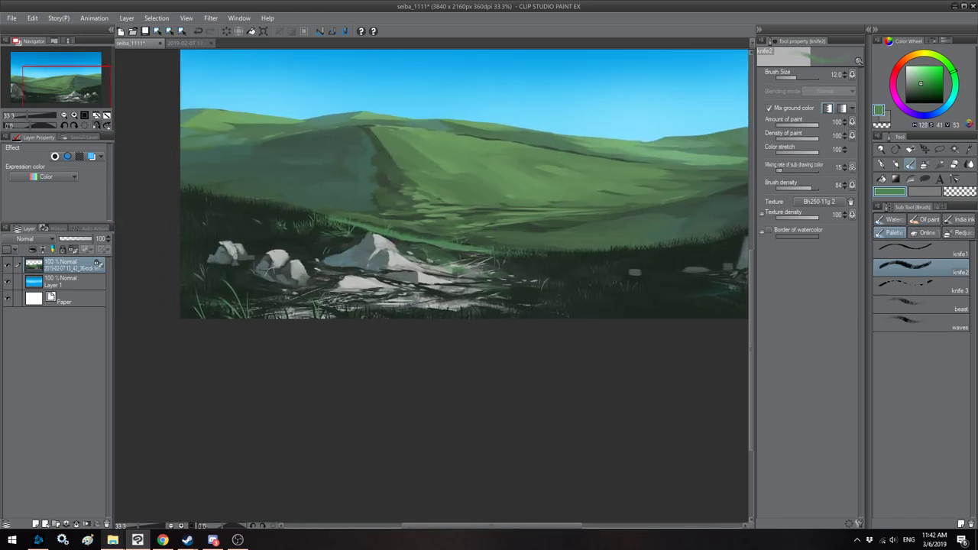
{"action": "scroll", "coordinate": [268, 243], "scroll_direction": "down", "scroll_amount": 2}
{"action": "key", "text": "h"}
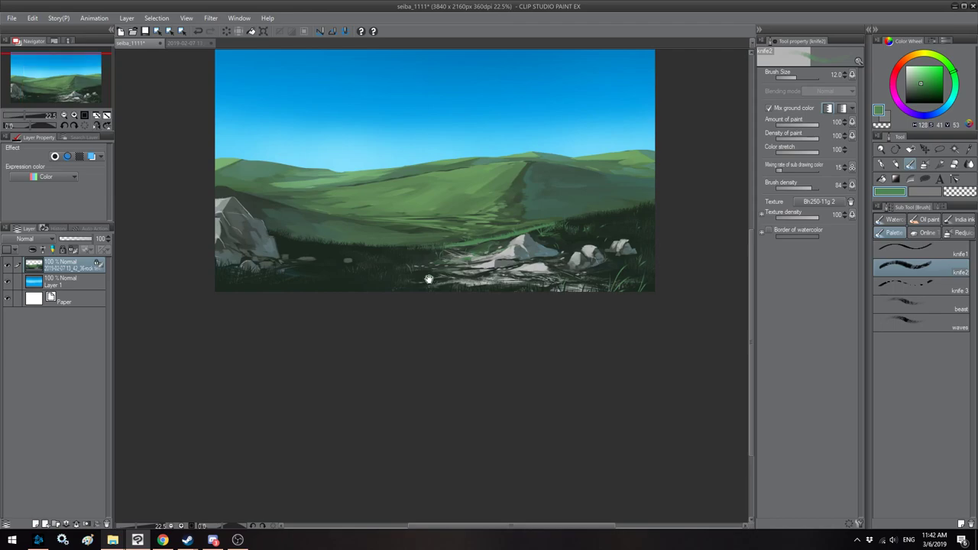
Step: Paint light green grass blades in the painting's bottom-left corner below the large boulder, reducing the brush size to 10
{"action": "left_click_drag", "start_coordinate": [426, 281], "coordinate": [450, 280]}
{"action": "key", "text": "]"}
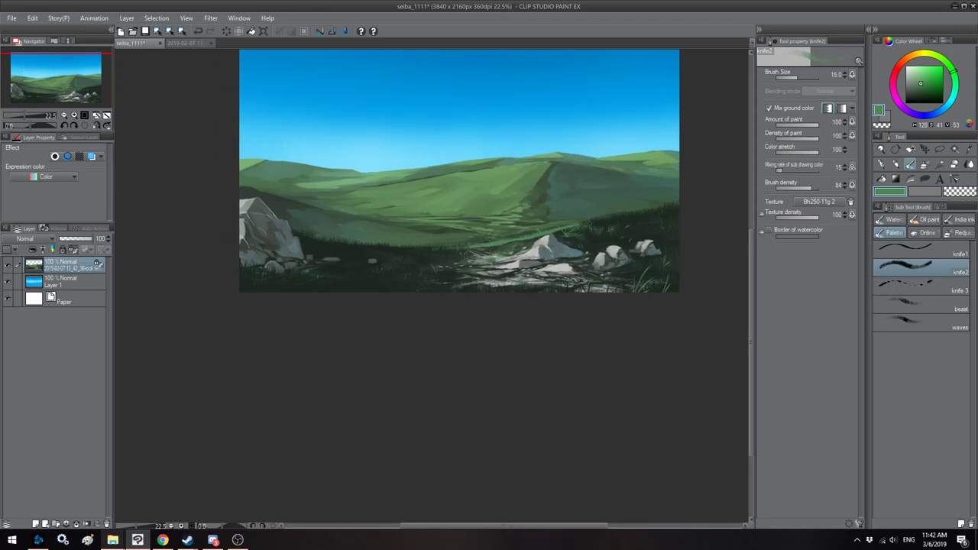
{"action": "key", "text": "h"}
{"action": "key", "text": "bracketright"}
{"action": "key", "text": "["}
{"action": "left_click_drag", "start_coordinate": [594, 280], "coordinate": [588, 266]}
{"action": "key", "text": "bracketleft"}
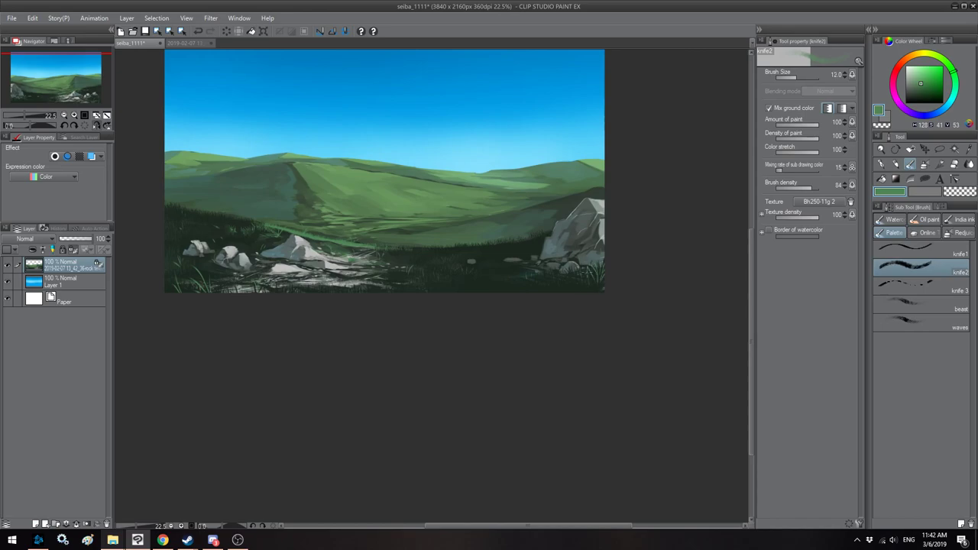
{"action": "key", "text": "bracketleft"}
{"action": "key", "text": "h"}
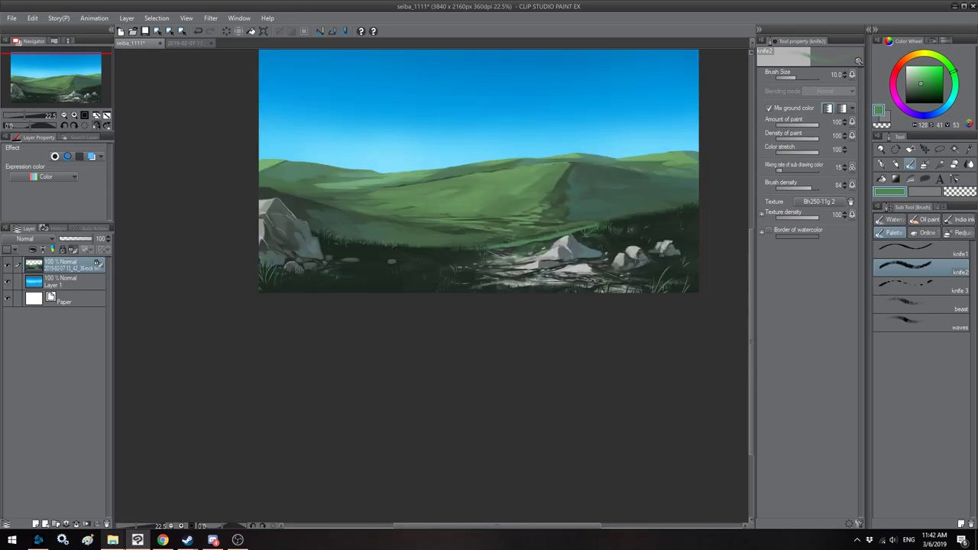
Step: Paint a small leafy plant beside the large boulder, enlarging the brush to 20
{"action": "left_click_drag", "start_coordinate": [364, 249], "coordinate": [376, 249]}
{"action": "key", "text": "bracketright"}
{"action": "key", "text": "bracketright"}
{"action": "key", "text": "bracketright"}
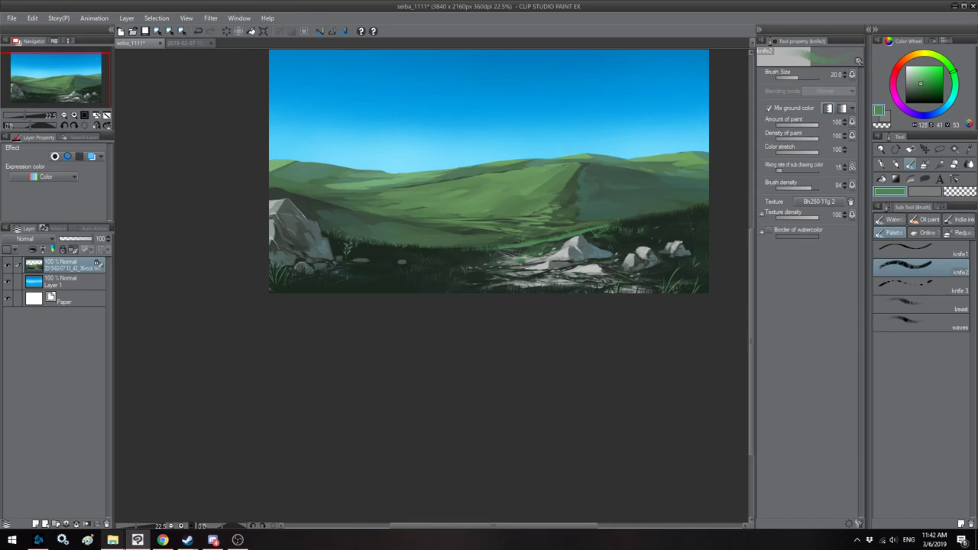
{"action": "key", "text": "h"}
{"action": "key", "text": "bracketleft"}
{"action": "key", "text": "bracketright"}
Step: Add a second leafy plant against the large boulder's base using sampled dark green and muted light green
{"action": "left_click", "coordinate": [531, 246], "text": "alt"}
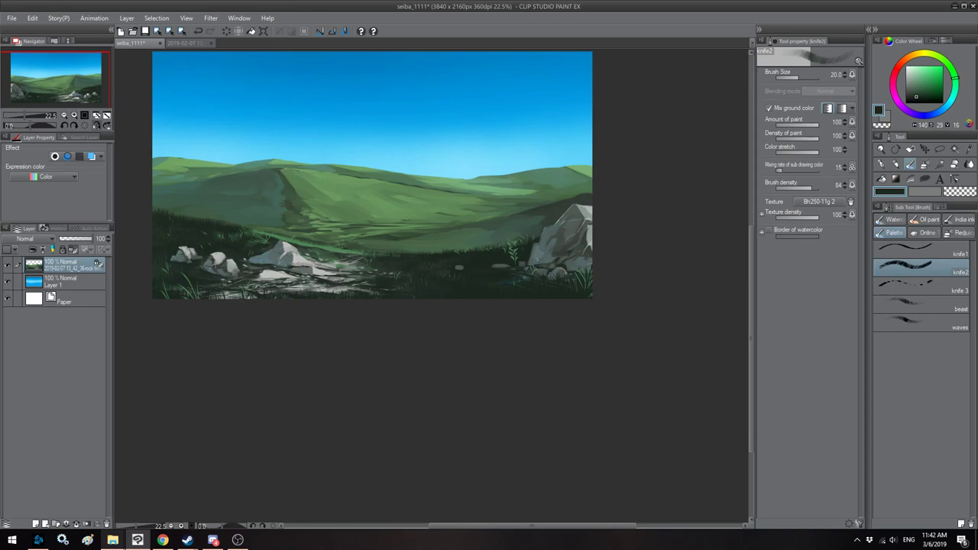
{"action": "left_click_drag", "start_coordinate": [539, 262], "coordinate": [541, 255]}
{"action": "left_click", "coordinate": [336, 246], "text": "alt"}
{"action": "key", "text": "bracketleft"}
{"action": "key", "text": "bracketleft"}
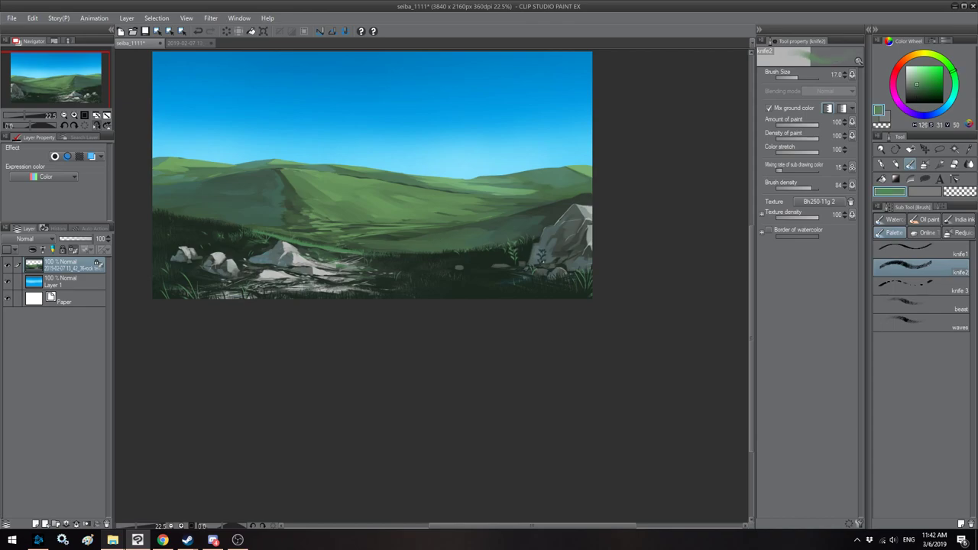
{"action": "key", "text": "h"}
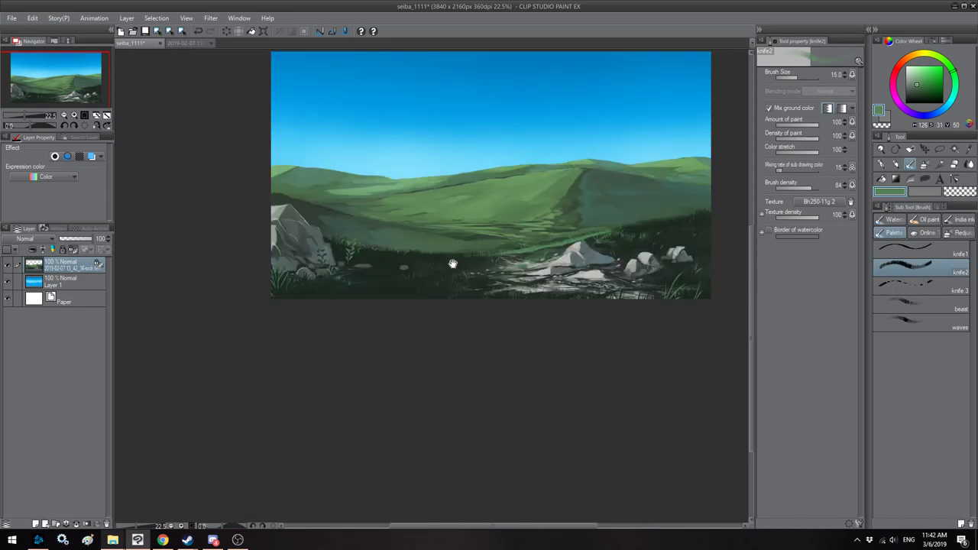
{"action": "left_click_drag", "start_coordinate": [453, 263], "coordinate": [416, 264]}
Step: Add fine green blades and leaves around the plants beside the large boulder at brush size 17
{"action": "key", "text": "bracketright"}
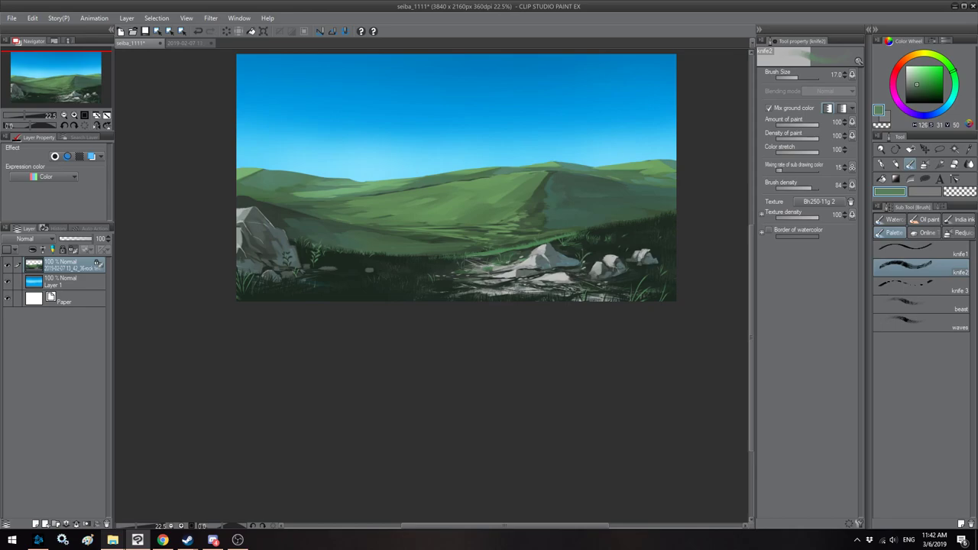
{"action": "key", "text": "bracketleft"}
{"action": "key", "text": "bracketleft"}
{"action": "key", "text": "bracketright"}
{"action": "key", "text": "bracketright"}
{"action": "key", "text": "h"}
{"action": "left_click_drag", "start_coordinate": [296, 300], "coordinate": [335, 290]}
{"action": "key", "text": "bracketright"}
{"action": "key", "text": "bracketleft"}
{"action": "key", "text": "h"}
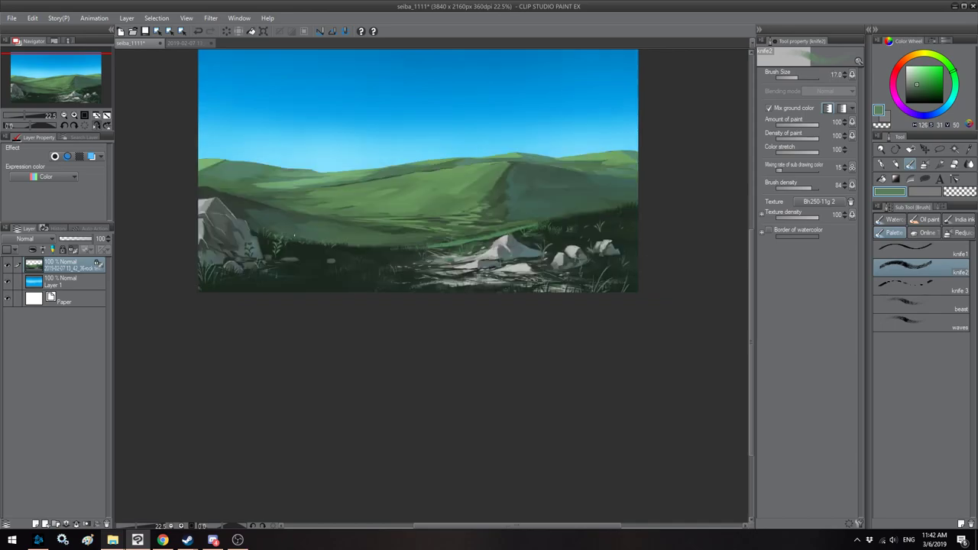
Step: Enlarge the brush to 25 and paint curved grass blades between the large white rock and the small rocks
{"action": "key", "text": "bracketright"}
{"action": "key", "text": "bracketright"}
{"action": "key", "text": "bracketright"}
{"action": "key", "text": "bracketright"}
{"action": "key", "text": "bracketleft"}
{"action": "key", "text": "bracketleft"}
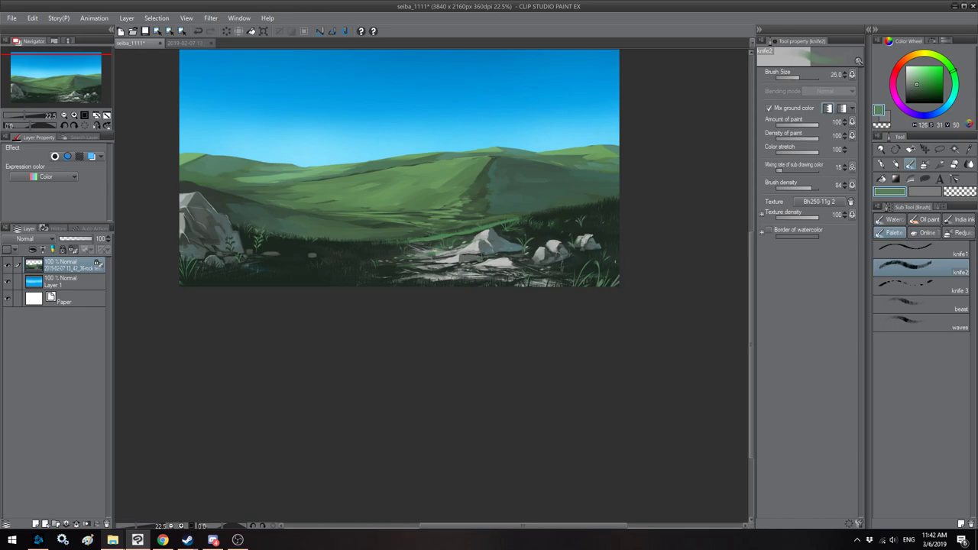
{"action": "key", "text": "h"}
{"action": "key", "text": "bracketleft"}
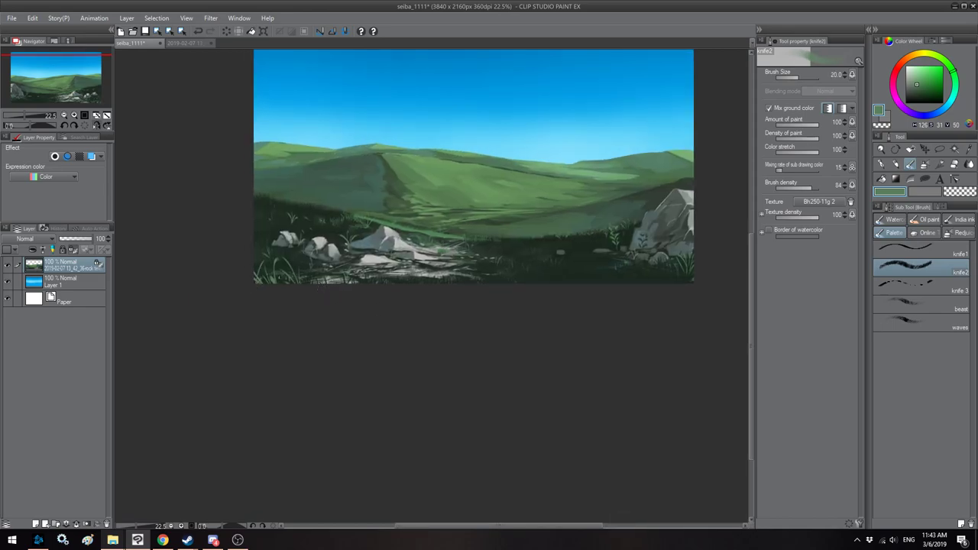
Step: Switch to the knife1 brush and paint sampled dark green strokes over the light grass strip behind the large white rock, reducing the size to 8
{"action": "scroll", "coordinate": [290, 276], "scroll_direction": "down", "scroll_amount": 2}
{"action": "key", "text": "h"}
{"action": "left_click_drag", "start_coordinate": [423, 217], "coordinate": [433, 244]}
{"action": "scroll", "coordinate": [436, 244], "scroll_direction": "up", "scroll_amount": 5}
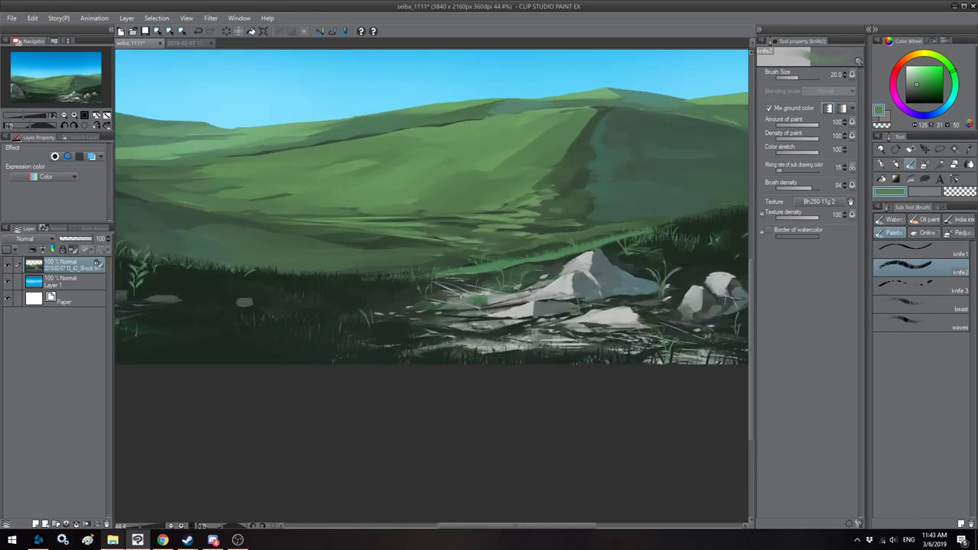
{"action": "left_click_drag", "start_coordinate": [462, 297], "coordinate": [441, 300]}
{"action": "left_click", "coordinate": [525, 267], "text": "alt"}
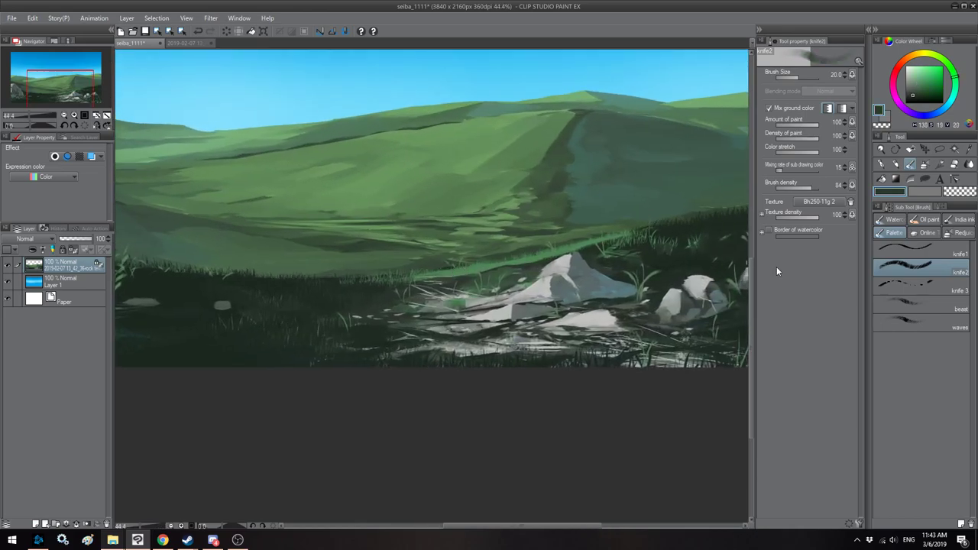
{"action": "left_click", "coordinate": [918, 248]}
{"action": "key", "text": "]"}
{"action": "key", "text": "]"}
{"action": "key", "text": "]"}
{"action": "key", "text": "]"}
{"action": "key", "text": "]"}
{"action": "mouse_move", "coordinate": [545, 260]}
{"action": "left_mouse_down"}
{"action": "mouse_move", "coordinate": [457, 272]}
{"action": "mouse_move", "coordinate": [496, 260]}
{"action": "left_mouse_up"}
{"action": "key", "text": "h"}
{"action": "key", "text": "["}
{"action": "left_click", "coordinate": [249, 218], "text": "alt"}
{"action": "key", "text": "["}
{"action": "key", "text": "bracketleft"}
{"action": "key", "text": "bracketleft"}
{"action": "key", "text": "bracketleft"}
{"action": "left_click_drag", "start_coordinate": [343, 241], "coordinate": [342, 223]}
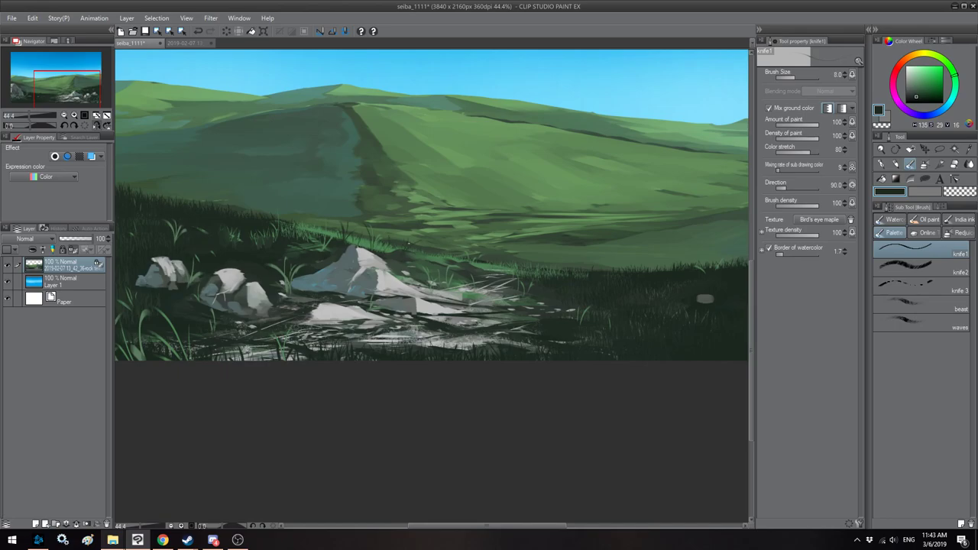
Step: Switch to the knife2 brush and rework the grass strip behind the large white rock with sampled dark green at reduced size
{"action": "left_click", "coordinate": [879, 269]}
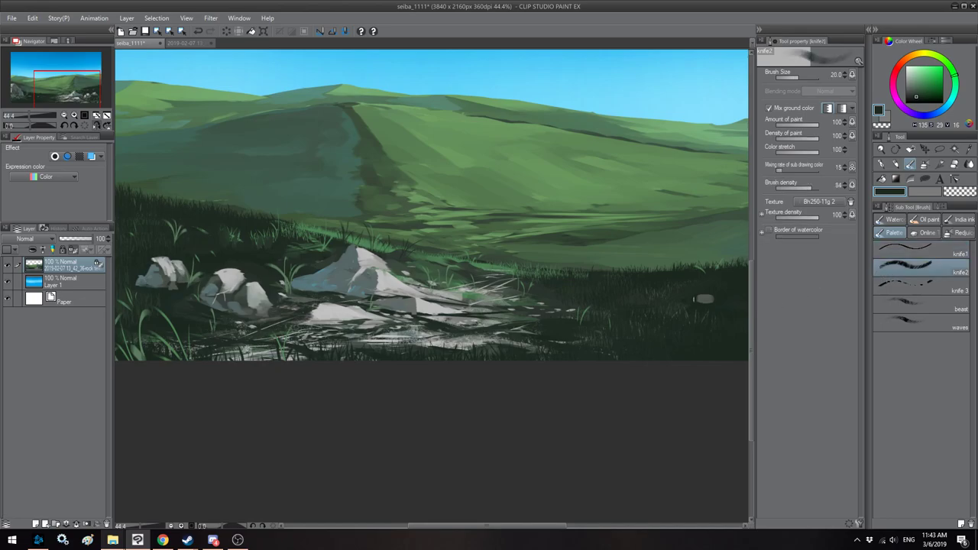
{"action": "mouse_move", "coordinate": [398, 268]}
{"action": "left_mouse_down"}
{"action": "mouse_move", "coordinate": [464, 242]}
{"action": "mouse_move", "coordinate": [391, 255]}
{"action": "left_mouse_up"}
{"action": "left_click", "coordinate": [366, 245], "text": "alt"}
{"action": "key", "text": "bracketleft"}
{"action": "key", "text": "bracketleft"}
{"action": "key", "text": "bracketleft"}
{"action": "key", "text": "bracketleft"}
{"action": "key", "text": "bracketleft"}
{"action": "key", "text": "bracketleft"}
{"action": "key", "text": "bracketleft"}
{"action": "key", "text": "bracketleft"}
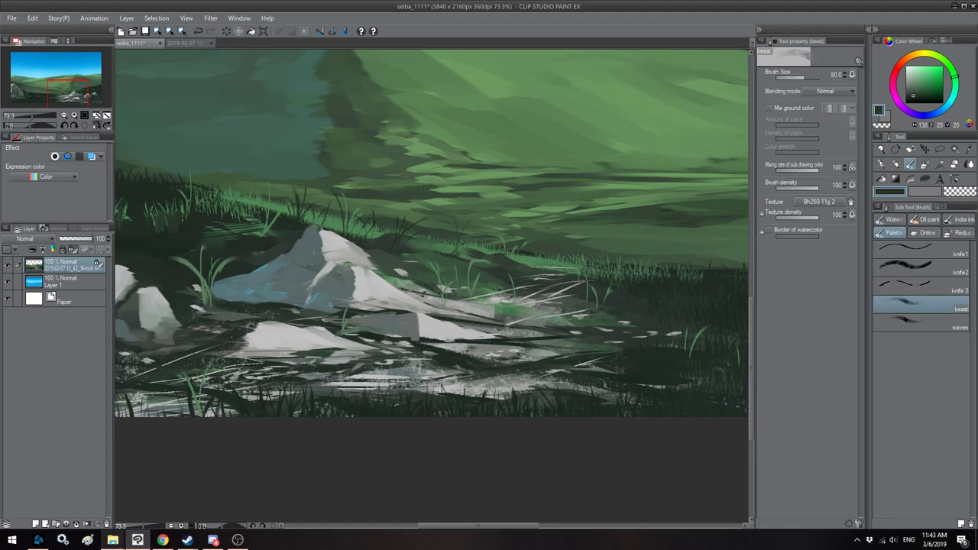
Step: Lower the beast brush's sub drawing color mixing rate to 44 and reduce its size to 15, undoing the test strokes
{"action": "mouse_move", "coordinate": [570, 129]}
{"action": "left_mouse_down"}
{"action": "mouse_move", "coordinate": [548, 149]}
{"action": "mouse_move", "coordinate": [553, 211]}
{"action": "mouse_move", "coordinate": [590, 234]}
{"action": "left_mouse_up"}
{"action": "key", "text": "ctrl+z"}
{"action": "left_click", "coordinate": [806, 169]}
{"action": "left_click_drag", "start_coordinate": [806, 168], "coordinate": [795, 169]}
{"action": "mouse_move", "coordinate": [516, 194]}
{"action": "left_mouse_down"}
{"action": "mouse_move", "coordinate": [571, 119]}
{"action": "mouse_move", "coordinate": [619, 105]}
{"action": "left_mouse_up"}
{"action": "key", "text": "ctrl+z"}
{"action": "key", "text": "bracketleft"}
{"action": "key", "text": "bracketleft"}
{"action": "key", "text": "bracketleft"}
{"action": "key", "text": "bracketleft"}
{"action": "key", "text": "bracketleft"}
{"action": "key", "text": "bracketleft"}
{"action": "key", "text": "bracketleft"}
{"action": "key", "text": "bracketleft"}
{"action": "key", "text": "bracketleft"}
{"action": "key", "text": "bracketleft"}
{"action": "key", "text": "bracketleft"}
{"action": "key", "text": "bracketright"}
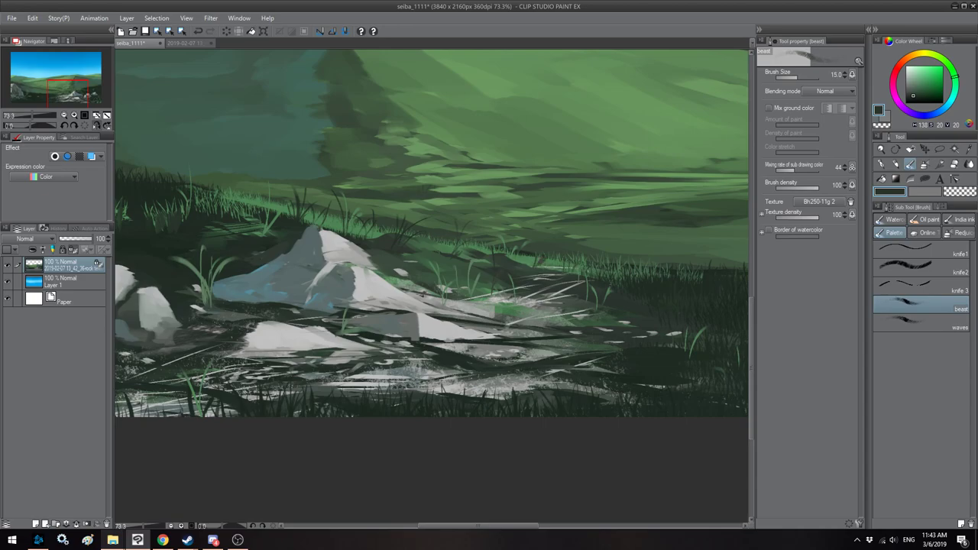
Step: Cover the flat green patch at the end of the large white rock with sampled light grey at brush size 8
{"action": "key", "text": "bracketleft"}
{"action": "left_click_drag", "start_coordinate": [649, 292], "coordinate": [527, 282]}
{"action": "left_click", "coordinate": [347, 295], "text": "alt"}
{"action": "key", "text": "bracketleft"}
{"action": "key", "text": "bracketleft"}
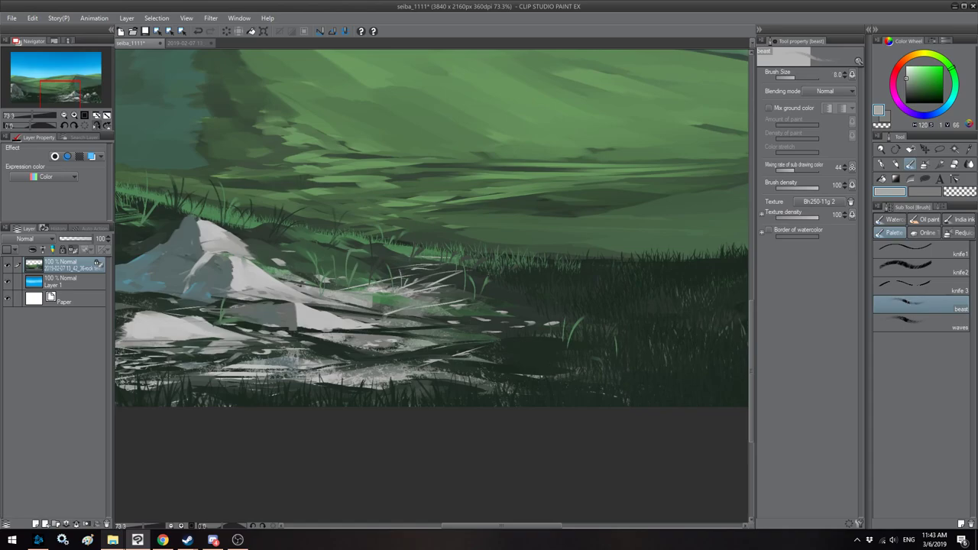
{"action": "left_click_drag", "start_coordinate": [377, 297], "coordinate": [391, 308]}
{"action": "scroll", "coordinate": [399, 273], "scroll_direction": "down", "scroll_amount": 2}
{"action": "key", "text": "h"}
{"action": "scroll", "coordinate": [473, 233], "scroll_direction": "down", "scroll_amount": 1}
{"action": "left_click_drag", "start_coordinate": [473, 233], "coordinate": [456, 247]}
{"action": "scroll", "coordinate": [456, 247], "scroll_direction": "down", "scroll_amount": 2}
{"action": "key", "text": "h"}
{"action": "key", "text": "h"}
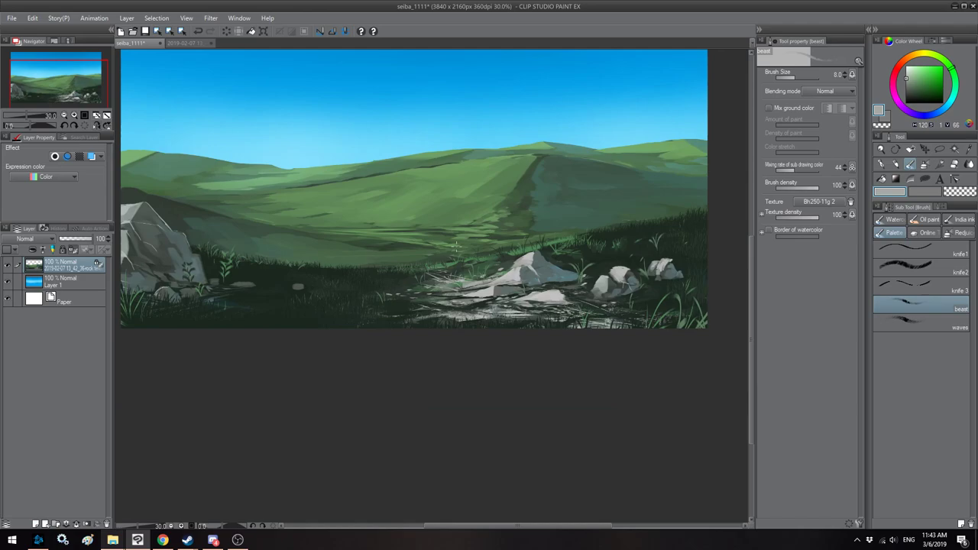
Step: Soften the pale ground beside the large white rock with sampled greys, using the beast brush at sizes 40 and 17
{"action": "left_click_drag", "start_coordinate": [487, 277], "coordinate": [483, 266]}
{"action": "left_click", "coordinate": [495, 274], "text": "alt"}
{"action": "key", "text": "bracketright"}
{"action": "key", "text": "bracketright"}
{"action": "key", "text": "bracketright"}
{"action": "key", "text": "bracketright"}
{"action": "key", "text": "bracketright"}
{"action": "key", "text": "bracketright"}
{"action": "key", "text": "bracketright"}
{"action": "key", "text": "bracketright"}
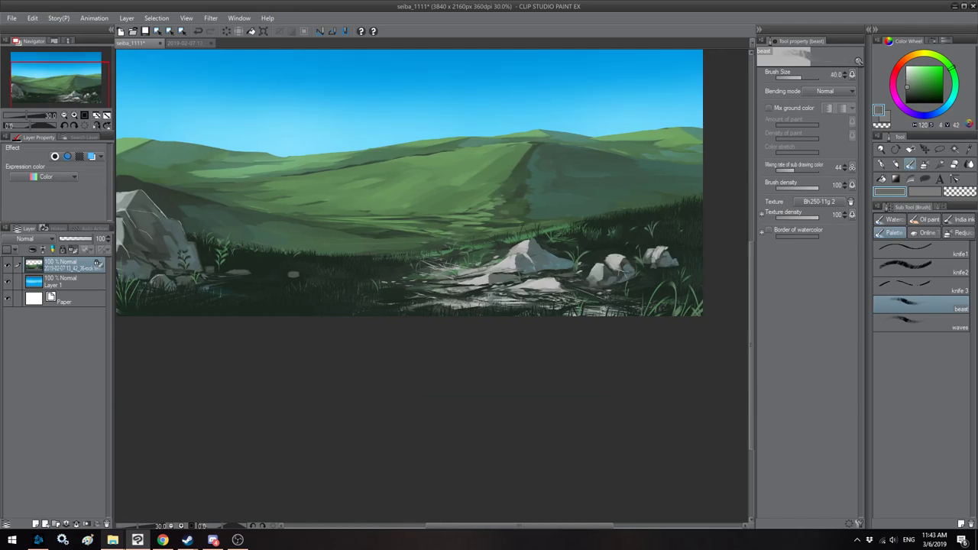
{"action": "left_click", "coordinate": [487, 279], "text": "alt"}
{"action": "key", "text": "bracketleft"}
{"action": "key", "text": "bracketleft"}
{"action": "key", "text": "bracketleft"}
{"action": "key", "text": "bracketleft"}
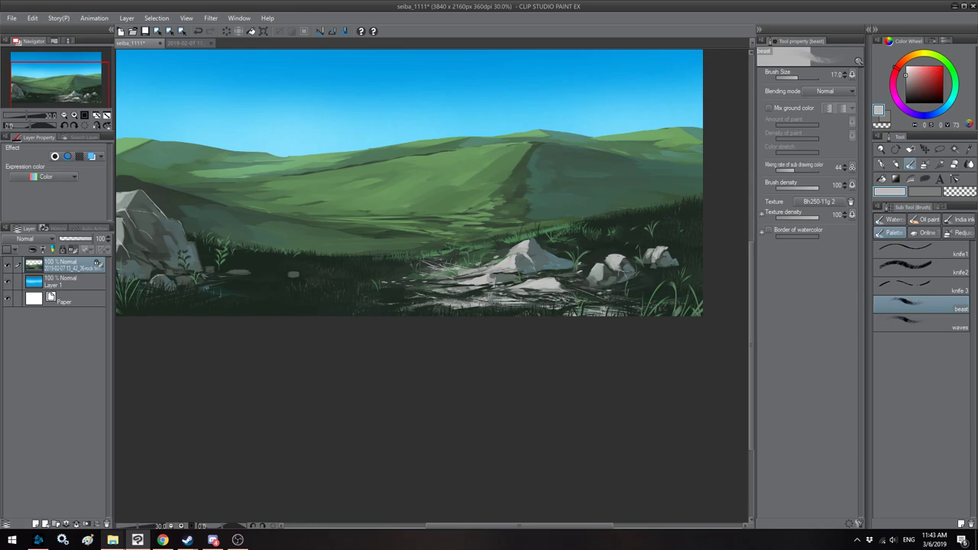
Step: Unflip the canvas to view the whole painting and save the file
{"action": "key", "text": "h"}
{"action": "scroll", "coordinate": [381, 269], "scroll_direction": "down", "scroll_amount": 2}
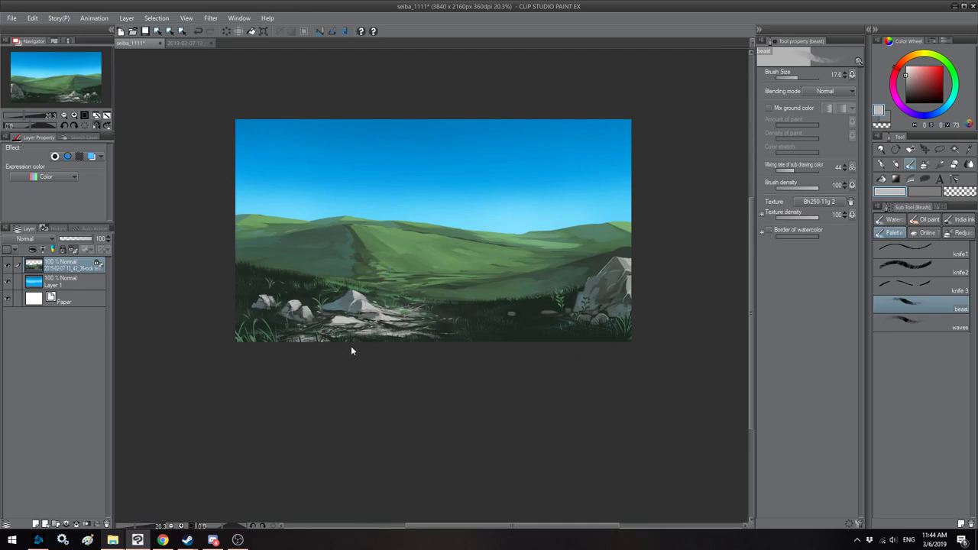
{"action": "key", "text": "ctrl+s"}
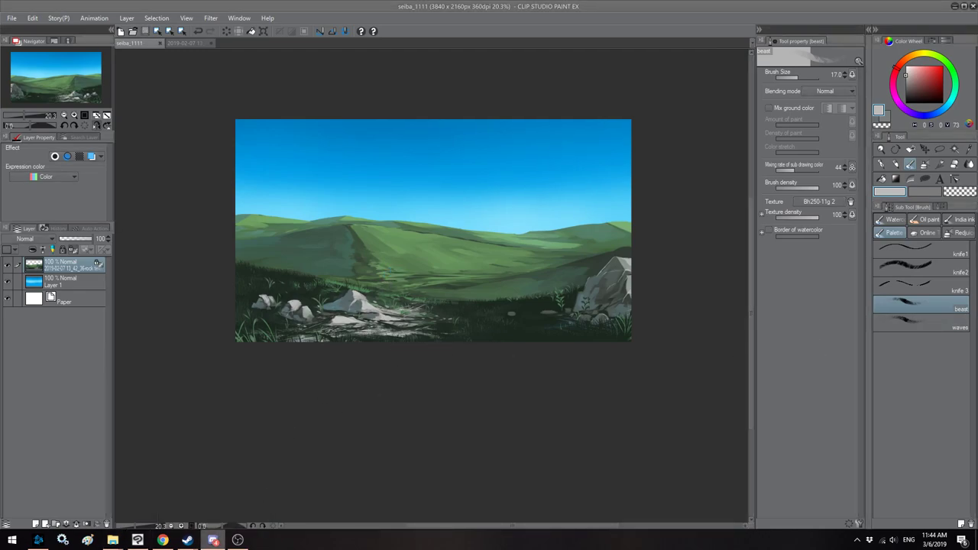
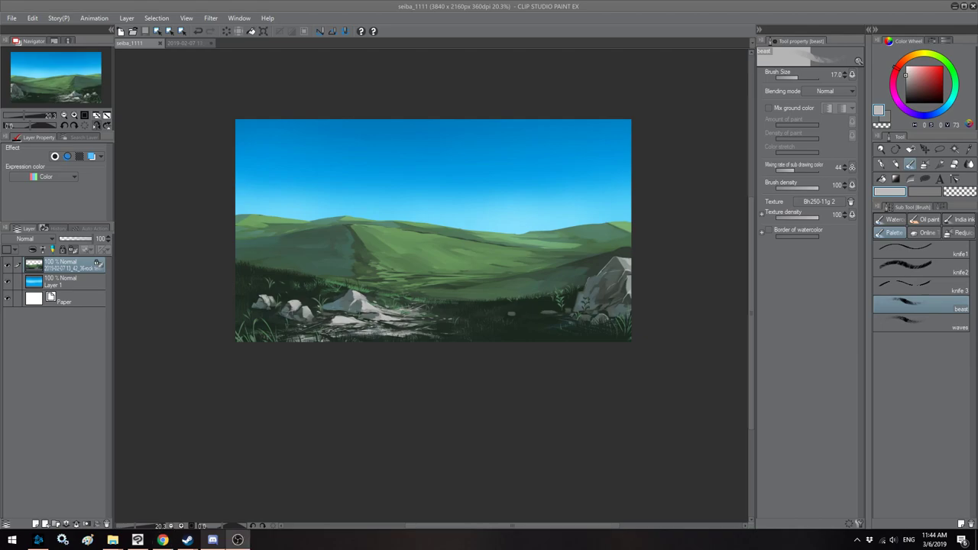
Step: Try a sampled grey-teal stroke on the ridge above the shaded hillside with the beast brush at size 30
{"action": "left_click", "coordinate": [610, 3]}
{"action": "scroll", "coordinate": [492, 241], "scroll_direction": "down", "scroll_amount": 1}
{"action": "scroll", "coordinate": [478, 236], "scroll_direction": "up", "scroll_amount": 2}
{"action": "key", "text": "h"}
{"action": "key", "text": "h"}
{"action": "left_click_drag", "start_coordinate": [466, 305], "coordinate": [488, 302]}
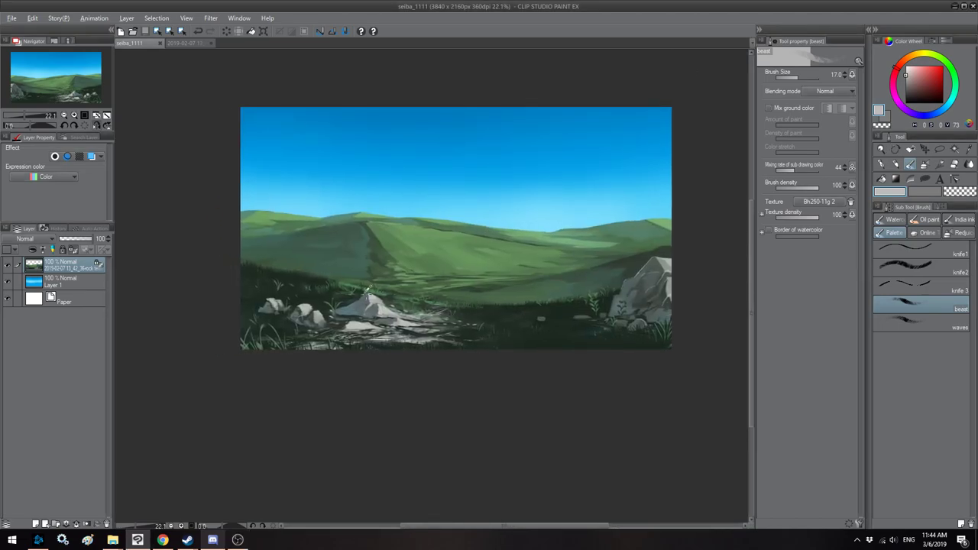
{"action": "scroll", "coordinate": [454, 231], "scroll_direction": "left", "scroll_amount": 1}
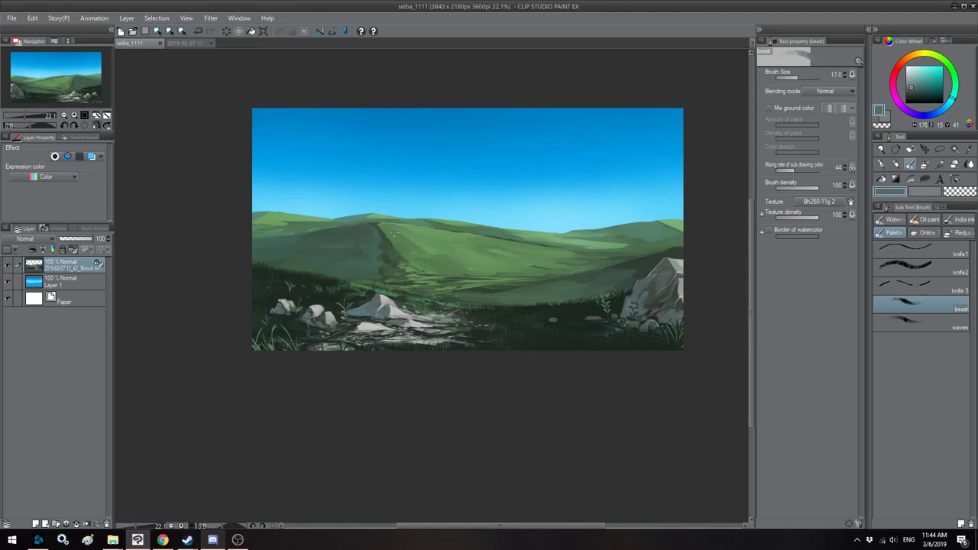
{"action": "scroll", "coordinate": [380, 233], "scroll_direction": "up", "scroll_amount": 2}
{"action": "scroll", "coordinate": [380, 233], "scroll_direction": "up", "scroll_amount": 1}
{"action": "scroll", "coordinate": [298, 235], "scroll_direction": "left", "scroll_amount": 1}
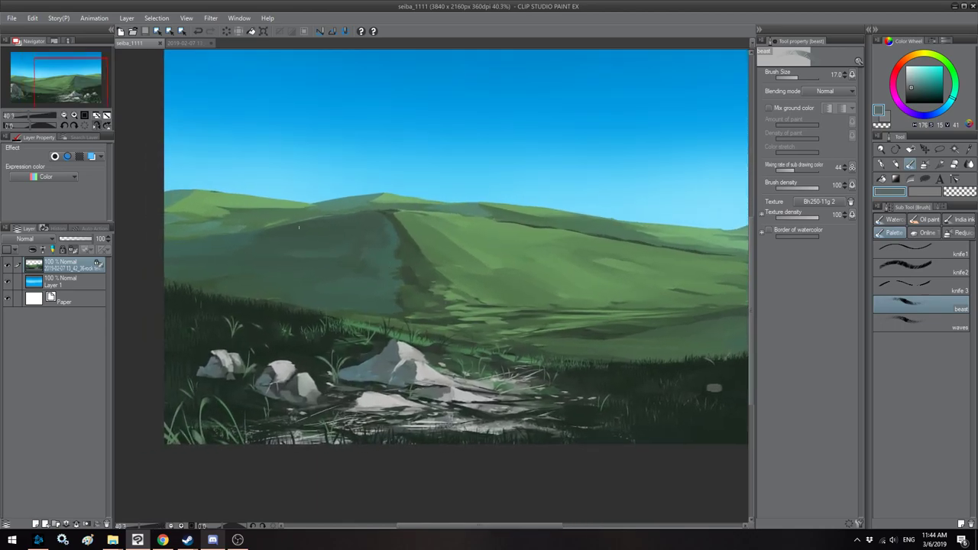
{"action": "key", "text": "]"}
{"action": "key", "text": "]"}
{"action": "left_click_drag", "start_coordinate": [317, 217], "coordinate": [312, 217]}
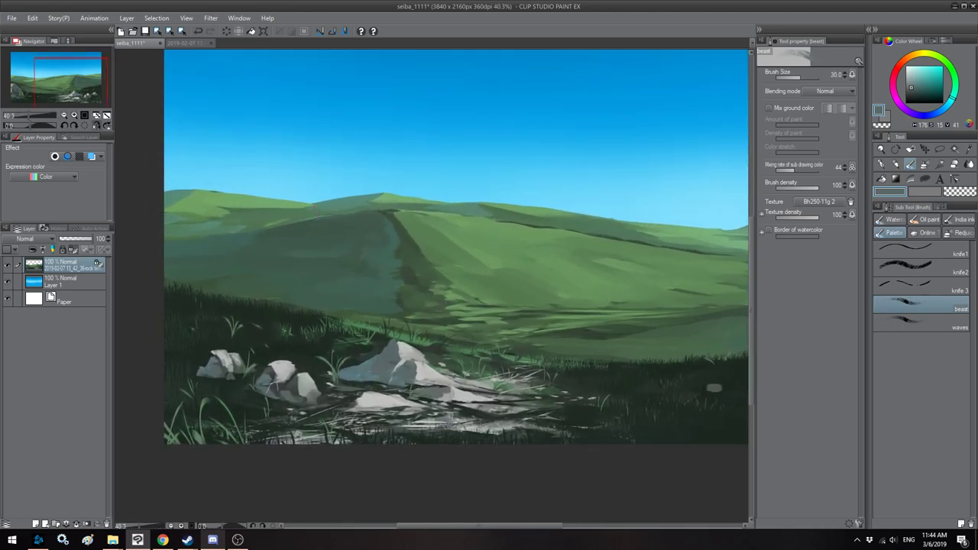
Step: Add a new layer and block in a large grey rock on the shaded hill's crest with the knife1 brush up to size 50
{"action": "left_click", "coordinate": [36, 524]}
{"action": "left_click_drag", "start_coordinate": [559, 315], "coordinate": [557, 308]}
{"action": "left_click", "coordinate": [884, 257]}
{"action": "left_click_drag", "start_coordinate": [415, 347], "coordinate": [432, 342]}
{"action": "left_click", "coordinate": [410, 342], "text": "alt"}
{"action": "key", "text": "bracketright"}
{"action": "mouse_move", "coordinate": [357, 179]}
{"action": "left_mouse_down"}
{"action": "mouse_move", "coordinate": [362, 199]}
{"action": "mouse_move", "coordinate": [312, 186]}
{"action": "mouse_move", "coordinate": [311, 197]}
{"action": "mouse_move", "coordinate": [358, 205]}
{"action": "left_mouse_up"}
{"action": "key", "text": "bracketright"}
{"action": "mouse_move", "coordinate": [345, 182]}
{"action": "left_mouse_down"}
{"action": "mouse_move", "coordinate": [349, 204]}
{"action": "mouse_move", "coordinate": [341, 205]}
{"action": "left_mouse_up"}
{"action": "mouse_move", "coordinate": [332, 187]}
{"action": "left_mouse_down"}
{"action": "mouse_move", "coordinate": [333, 205]}
{"action": "mouse_move", "coordinate": [310, 192]}
{"action": "mouse_move", "coordinate": [344, 179]}
{"action": "mouse_move", "coordinate": [313, 196]}
{"action": "left_mouse_up"}
{"action": "scroll", "coordinate": [315, 196], "scroll_direction": "up", "scroll_amount": 3}
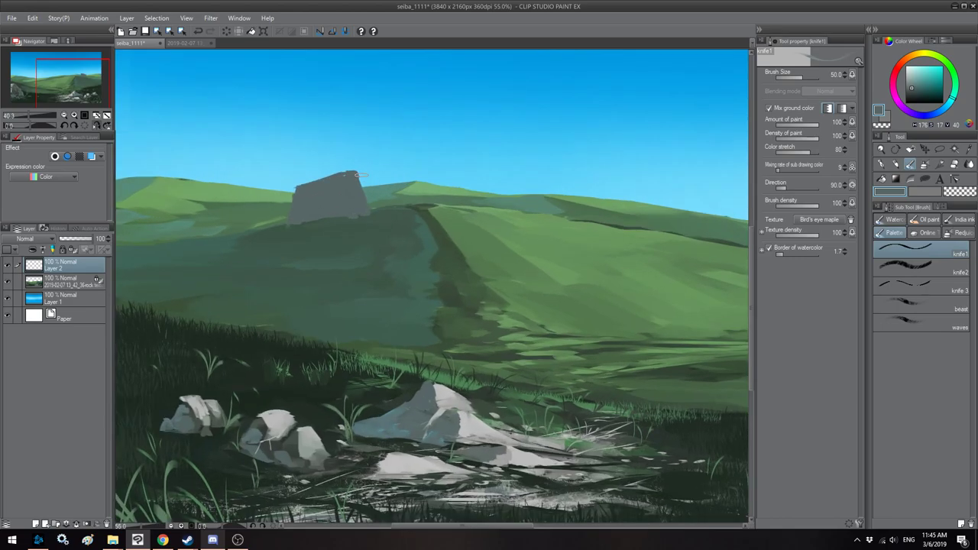
Step: Extend the grey rock on the hill crest with a raised flat peak and lower stepped side masses
{"action": "scroll", "coordinate": [325, 191], "scroll_direction": "up", "scroll_amount": 1}
{"action": "mouse_move", "coordinate": [373, 180]}
{"action": "left_mouse_down"}
{"action": "mouse_move", "coordinate": [392, 173]}
{"action": "mouse_move", "coordinate": [342, 144]}
{"action": "left_mouse_up"}
{"action": "key", "text": "["}
{"action": "key", "text": "["}
{"action": "key", "text": "["}
{"action": "mouse_move", "coordinate": [341, 144]}
{"action": "left_mouse_down"}
{"action": "mouse_move", "coordinate": [382, 149]}
{"action": "mouse_move", "coordinate": [344, 157]}
{"action": "mouse_move", "coordinate": [365, 141]}
{"action": "left_mouse_up"}
{"action": "key", "text": "]"}
{"action": "left_click_drag", "start_coordinate": [300, 193], "coordinate": [370, 173]}
{"action": "key", "text": "]"}
{"action": "mouse_move", "coordinate": [344, 210]}
{"action": "left_mouse_down"}
{"action": "mouse_move", "coordinate": [318, 230]}
{"action": "mouse_move", "coordinate": [331, 208]}
{"action": "mouse_move", "coordinate": [336, 223]}
{"action": "mouse_move", "coordinate": [323, 229]}
{"action": "mouse_move", "coordinate": [474, 211]}
{"action": "mouse_move", "coordinate": [454, 202]}
{"action": "mouse_move", "coordinate": [474, 205]}
{"action": "mouse_move", "coordinate": [426, 218]}
{"action": "mouse_move", "coordinate": [505, 210]}
{"action": "left_mouse_up"}
Step: Refine the crest rock's edges and broken base with sampled colors at brush size 25, checking the flipped silhouette
{"action": "left_click", "coordinate": [370, 227], "text": "alt"}
{"action": "key", "text": "["}
{"action": "left_click", "coordinate": [435, 195], "text": "alt"}
{"action": "key", "text": "bracketleft"}
{"action": "left_click", "coordinate": [463, 185], "text": "alt"}
{"action": "key", "text": "h"}
{"action": "left_click_drag", "start_coordinate": [399, 187], "coordinate": [430, 221]}
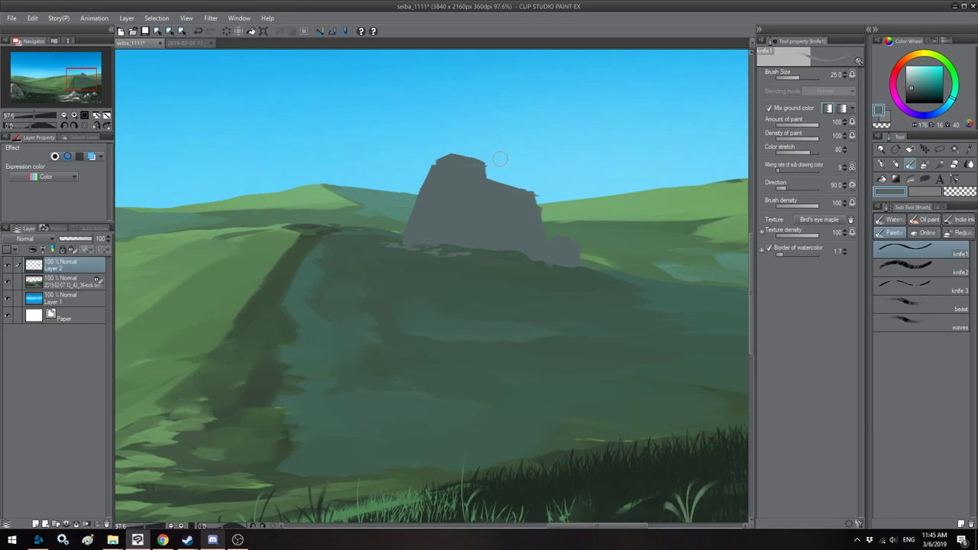
Step: Paint a small grey rock beside the large crest rock, toward the hill's ridge line, at brush size 30
{"action": "key", "text": "h"}
{"action": "left_click_drag", "start_coordinate": [346, 191], "coordinate": [283, 187]}
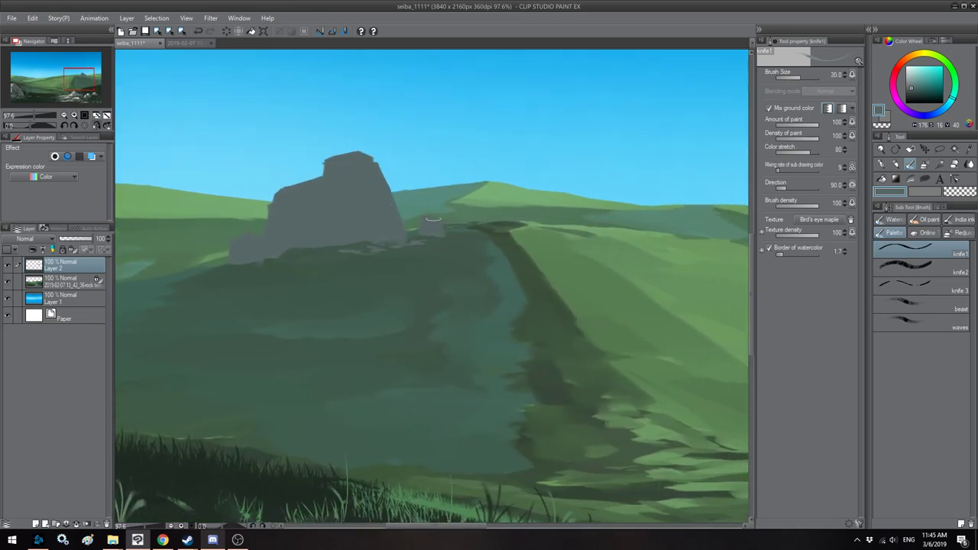
{"action": "left_click_drag", "start_coordinate": [459, 231], "coordinate": [336, 229]}
{"action": "left_click_drag", "start_coordinate": [564, 253], "coordinate": [362, 222]}
{"action": "left_click_drag", "start_coordinate": [340, 256], "coordinate": [680, 186]}
Step: Paint a few small grey rocks low on the shaded slope at brush size 20 and check the mirrored view
{"action": "mouse_move", "coordinate": [407, 323]}
{"action": "left_mouse_down"}
{"action": "mouse_move", "coordinate": [414, 316]}
{"action": "mouse_move", "coordinate": [439, 333]}
{"action": "left_mouse_up"}
{"action": "key", "text": "["}
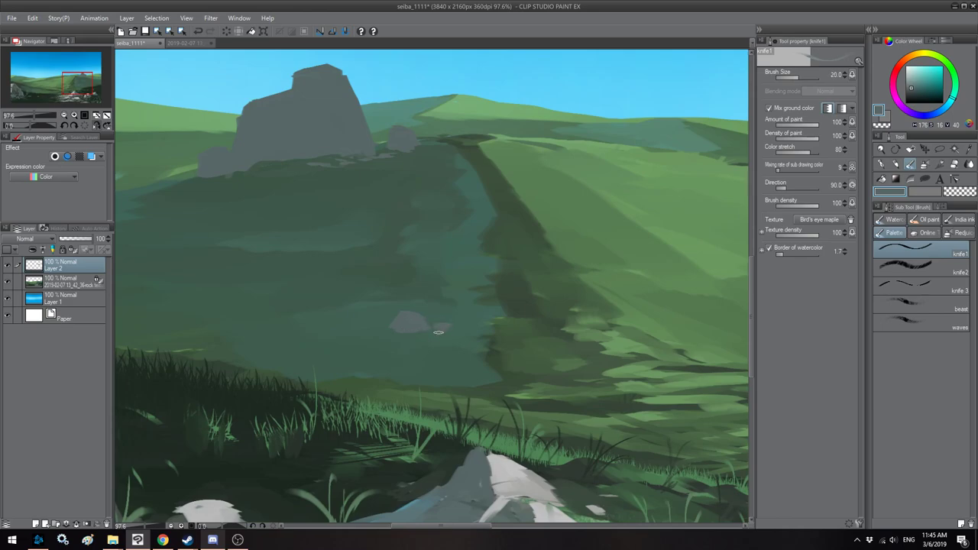
{"action": "scroll", "coordinate": [407, 262], "scroll_direction": "down", "scroll_amount": 3}
{"action": "key", "text": "h"}
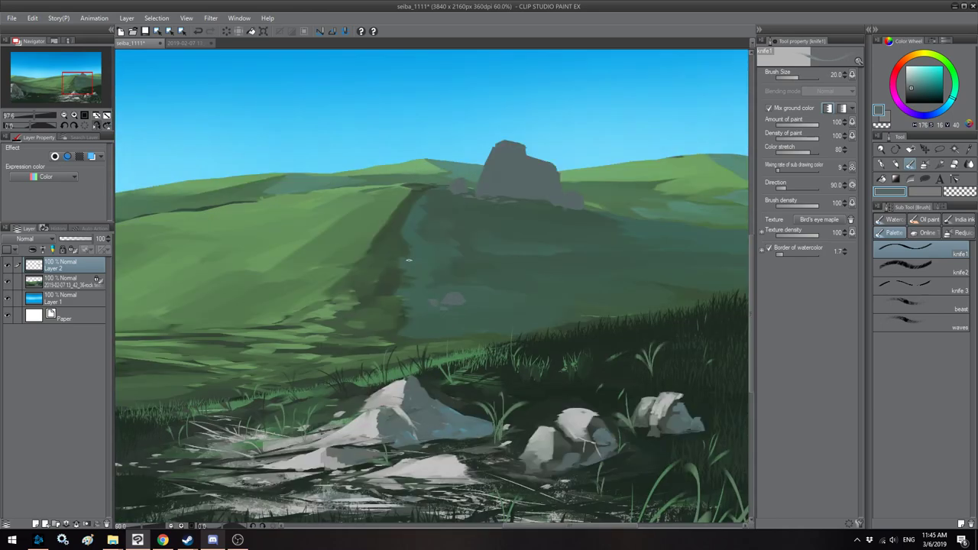
Step: Paint a low grey rock cluster over the dark ridge line of the sunlit hill at brush size 30
{"action": "key", "text": "h"}
{"action": "left_click_drag", "start_coordinate": [597, 245], "coordinate": [433, 247]}
{"action": "left_click_drag", "start_coordinate": [551, 246], "coordinate": [356, 237]}
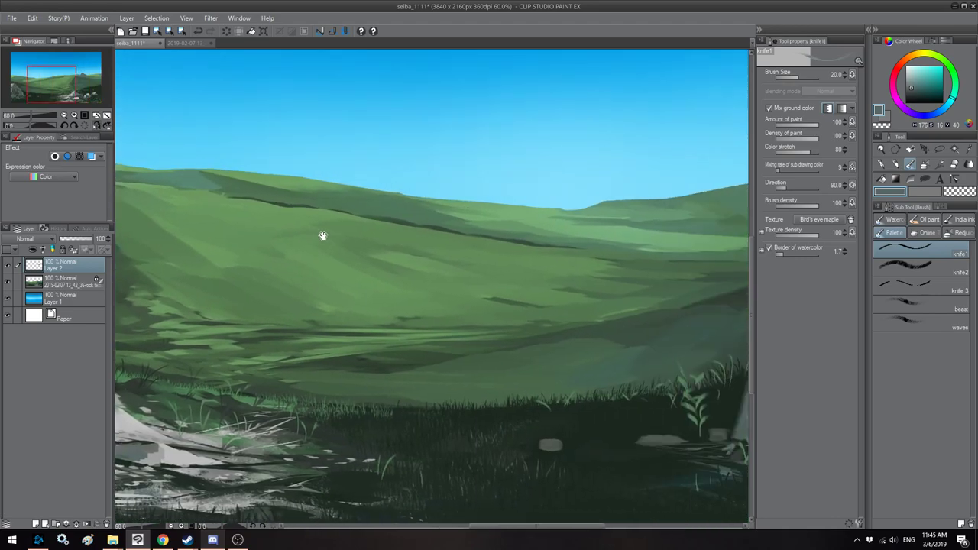
{"action": "left_click_drag", "start_coordinate": [642, 216], "coordinate": [360, 232]}
{"action": "left_click_drag", "start_coordinate": [452, 220], "coordinate": [478, 232]}
{"action": "left_click_drag", "start_coordinate": [568, 249], "coordinate": [522, 243]}
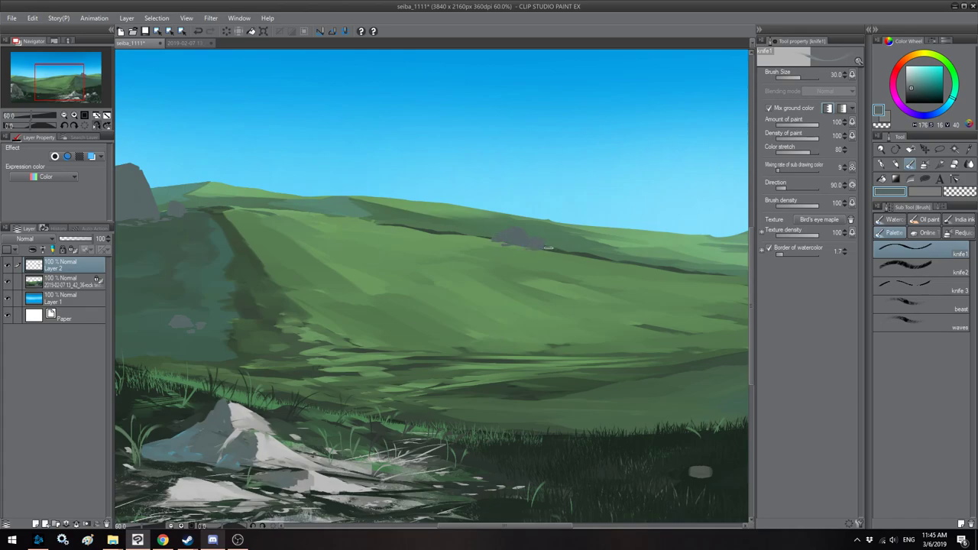
{"action": "scroll", "coordinate": [454, 230], "scroll_direction": "down", "scroll_amount": 3}
{"action": "key", "text": "h"}
{"action": "left_click_drag", "start_coordinate": [446, 188], "coordinate": [500, 192]}
{"action": "scroll", "coordinate": [444, 229], "scroll_direction": "up", "scroll_amount": 2}
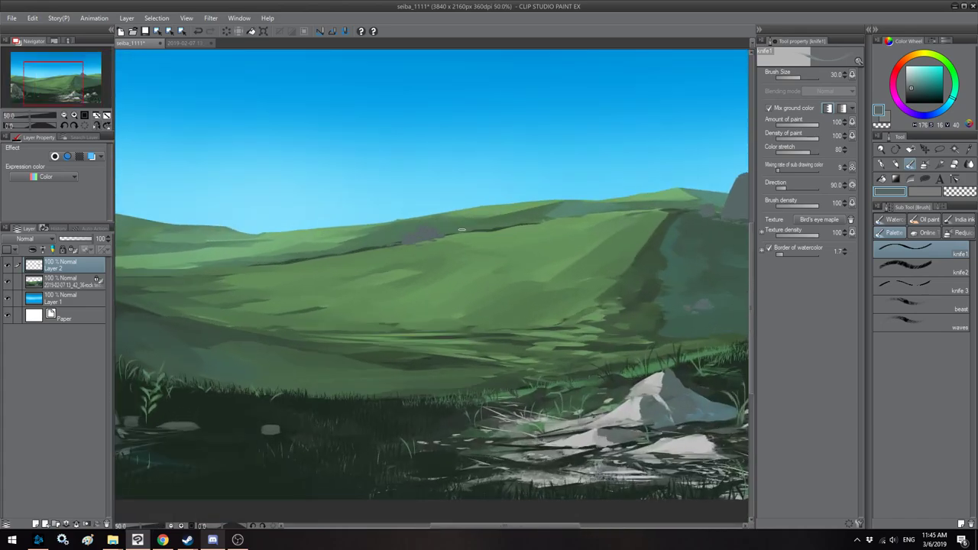
Step: Paint a small grey rock with scattered stones on the skyline above the ridge cluster at brush size 20
{"action": "scroll", "coordinate": [507, 218], "scroll_direction": "up", "scroll_amount": 1}
{"action": "left_click_drag", "start_coordinate": [554, 179], "coordinate": [540, 192]}
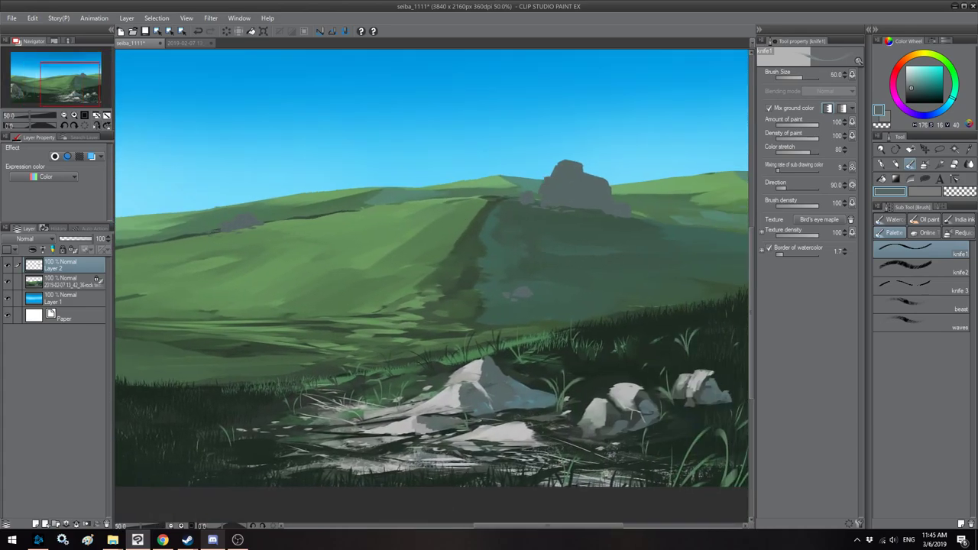
{"action": "left_click_drag", "start_coordinate": [648, 184], "coordinate": [551, 205]}
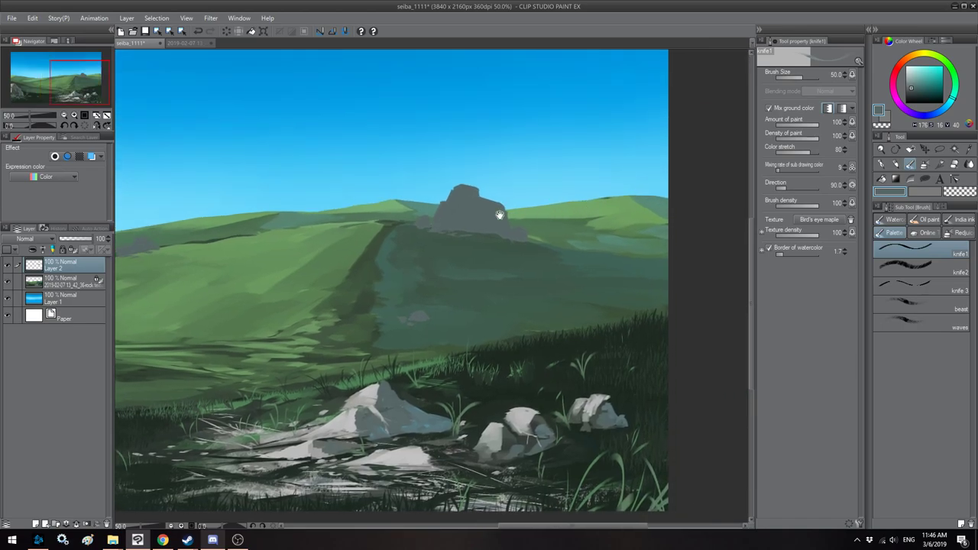
{"action": "left_click_drag", "start_coordinate": [354, 213], "coordinate": [518, 232]}
{"action": "left_click_drag", "start_coordinate": [302, 261], "coordinate": [604, 257]}
{"action": "left_click_drag", "start_coordinate": [386, 258], "coordinate": [380, 240]}
{"action": "scroll", "coordinate": [471, 235], "scroll_direction": "up", "scroll_amount": 4}
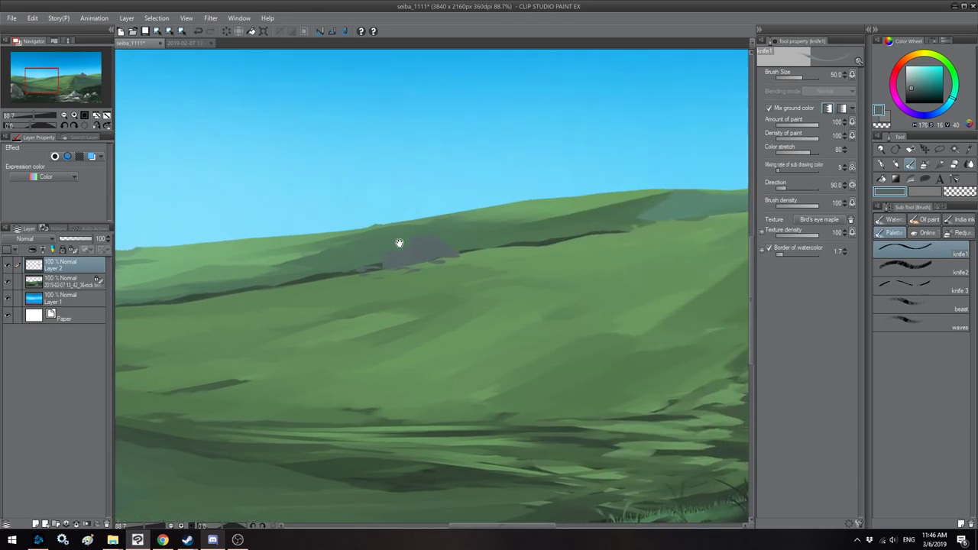
{"action": "key", "text": "bracketleft"}
{"action": "key", "text": "bracketleft"}
{"action": "key", "text": "bracketleft"}
{"action": "mouse_move", "coordinate": [493, 211]}
{"action": "left_mouse_down"}
{"action": "mouse_move", "coordinate": [504, 197]}
{"action": "mouse_move", "coordinate": [504, 207]}
{"action": "mouse_move", "coordinate": [519, 205]}
{"action": "left_mouse_up"}
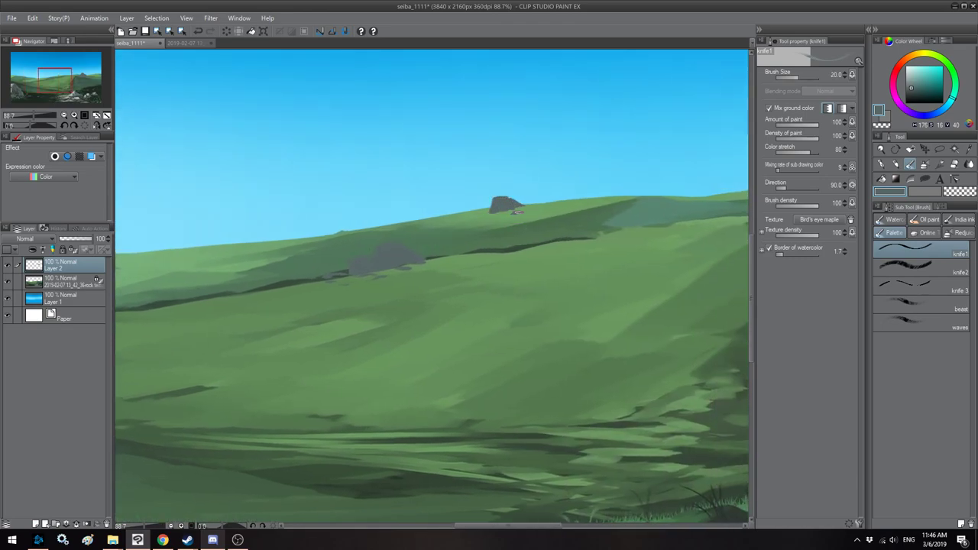
Step: Paint a small group of grey rocks on the skyline beside the central green peak at brush size 15
{"action": "key", "text": "h"}
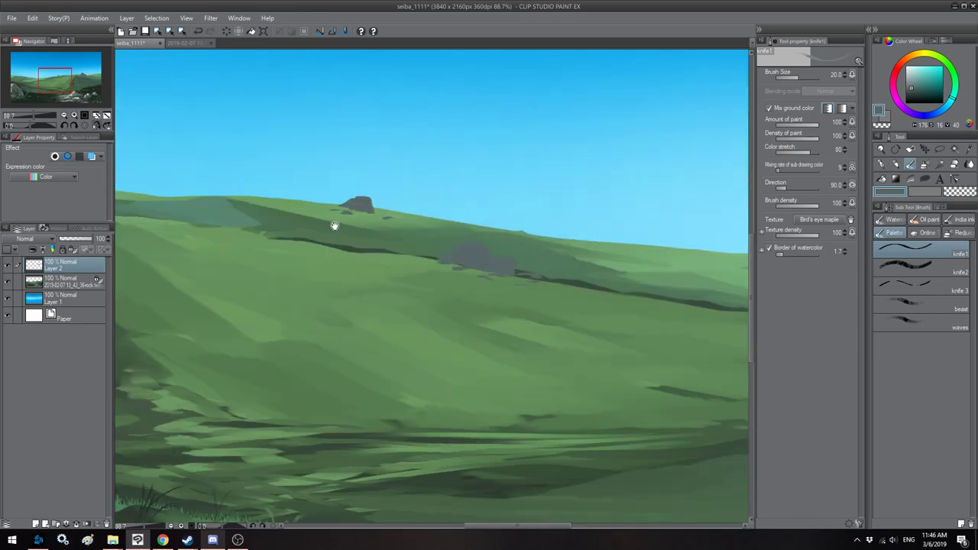
{"action": "left_click_drag", "start_coordinate": [206, 208], "coordinate": [483, 224]}
{"action": "mouse_move", "coordinate": [379, 202]}
{"action": "left_mouse_down"}
{"action": "mouse_move", "coordinate": [399, 195]}
{"action": "mouse_move", "coordinate": [388, 204]}
{"action": "left_mouse_up"}
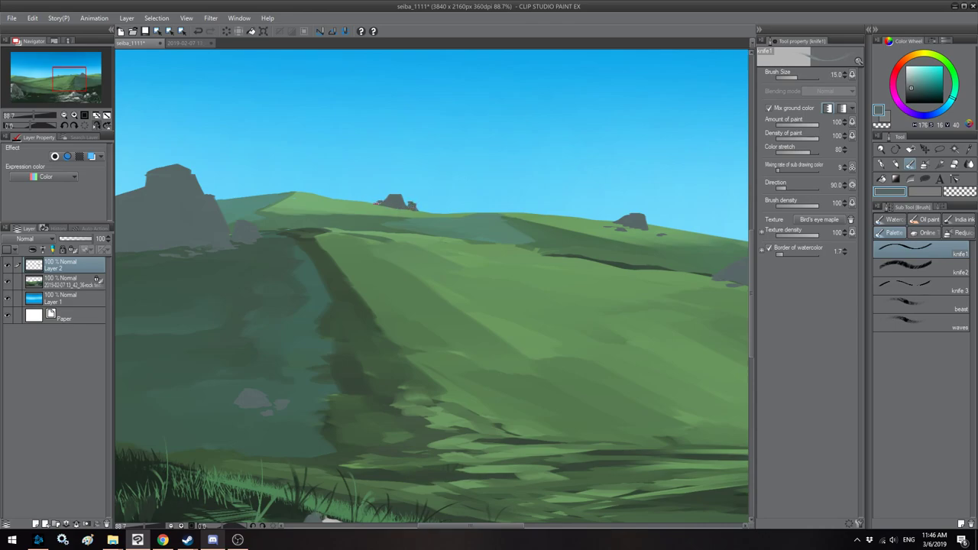
Step: Paint two groups of tall grey standing rocks with small stones on the far hill beyond the large crest rock
{"action": "key", "text": "h"}
{"action": "mouse_move", "coordinate": [665, 192]}
{"action": "left_mouse_down"}
{"action": "mouse_move", "coordinate": [469, 211]}
{"action": "mouse_move", "coordinate": [470, 201]}
{"action": "mouse_move", "coordinate": [513, 197]}
{"action": "mouse_move", "coordinate": [516, 174]}
{"action": "mouse_move", "coordinate": [526, 207]}
{"action": "mouse_move", "coordinate": [515, 213]}
{"action": "mouse_move", "coordinate": [520, 197]}
{"action": "mouse_move", "coordinate": [516, 217]}
{"action": "mouse_move", "coordinate": [540, 201]}
{"action": "left_mouse_up"}
{"action": "key", "text": "h"}
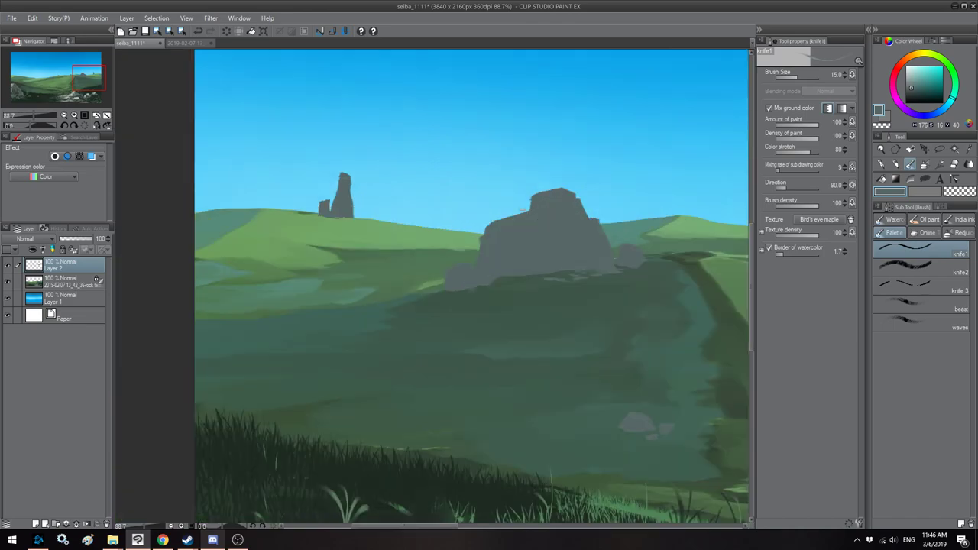
{"action": "left_click_drag", "start_coordinate": [348, 193], "coordinate": [368, 193]}
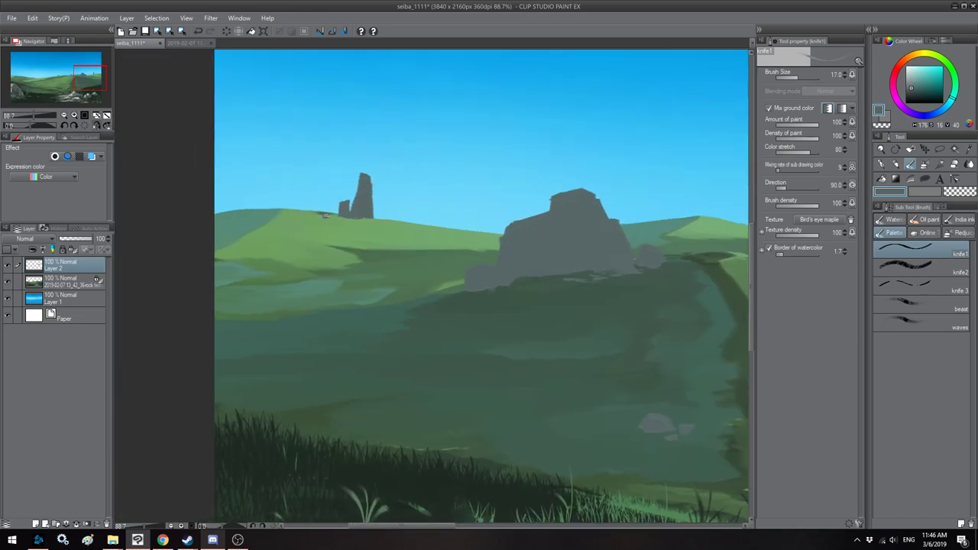
{"action": "mouse_move", "coordinate": [421, 235]}
{"action": "left_mouse_down"}
{"action": "mouse_move", "coordinate": [426, 207]}
{"action": "mouse_move", "coordinate": [425, 239]}
{"action": "mouse_move", "coordinate": [440, 240]}
{"action": "mouse_move", "coordinate": [418, 238]}
{"action": "mouse_move", "coordinate": [447, 237]}
{"action": "left_mouse_up"}
{"action": "key", "text": "bracketleft"}
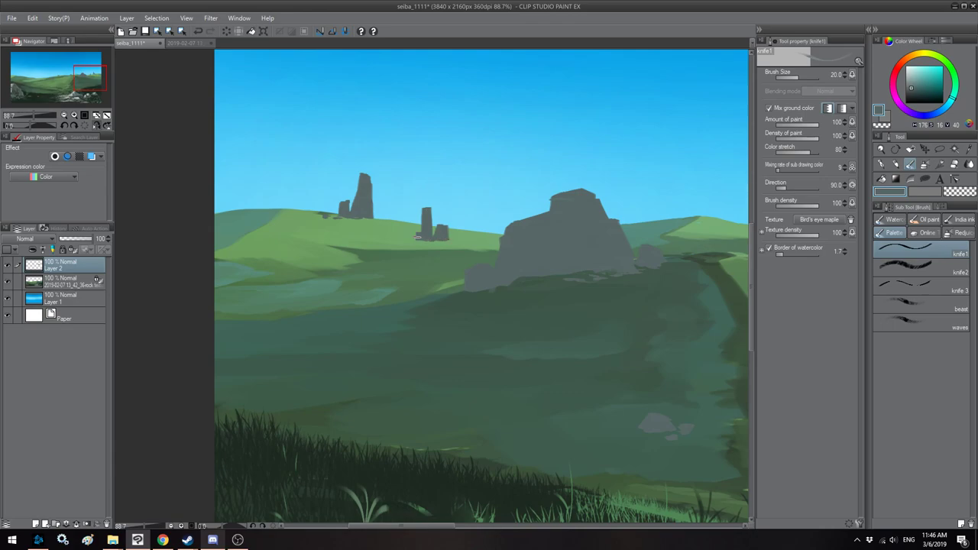
Step: Paint a rounded grey rock mound with small flanking stones in the skyline dip between the distant hills
{"action": "left_click", "coordinate": [96, 124]}
{"action": "left_click_drag", "start_coordinate": [353, 206], "coordinate": [325, 199]}
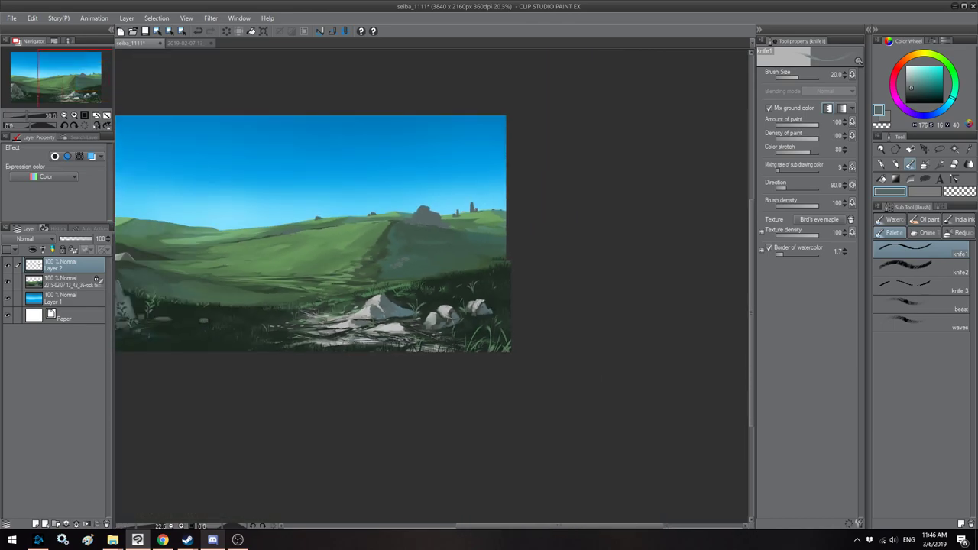
{"action": "scroll", "coordinate": [493, 245], "scroll_direction": "up", "scroll_amount": 2}
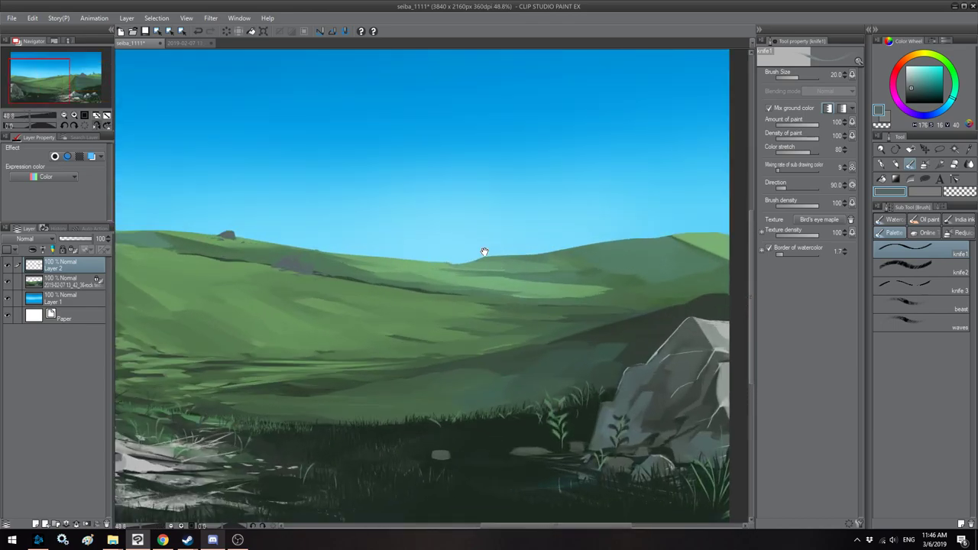
{"action": "key", "text": "h"}
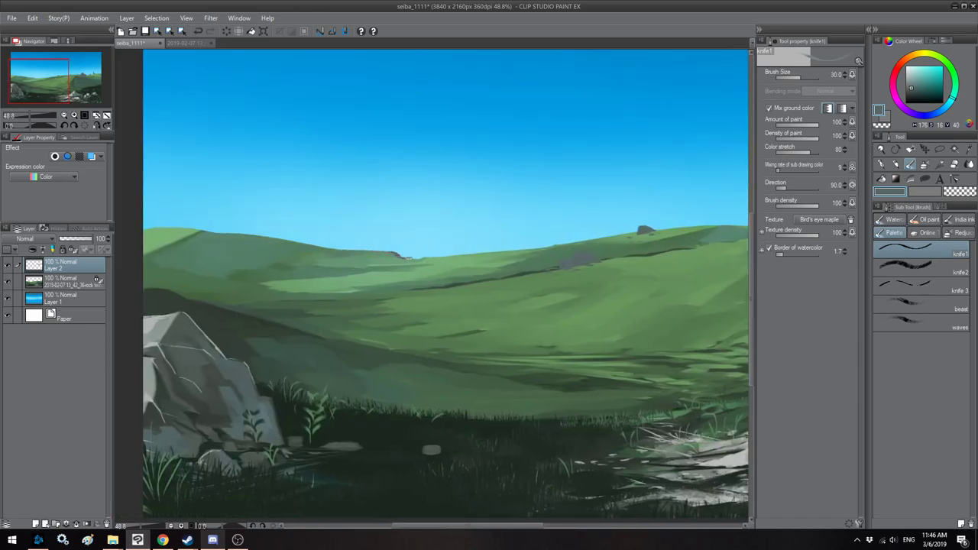
{"action": "mouse_move", "coordinate": [392, 249]}
{"action": "left_mouse_down"}
{"action": "mouse_move", "coordinate": [419, 240]}
{"action": "mouse_move", "coordinate": [405, 254]}
{"action": "mouse_move", "coordinate": [417, 256]}
{"action": "mouse_move", "coordinate": [407, 241]}
{"action": "mouse_move", "coordinate": [436, 256]}
{"action": "mouse_move", "coordinate": [427, 249]}
{"action": "mouse_move", "coordinate": [368, 265]}
{"action": "left_mouse_up"}
{"action": "key", "text": "h"}
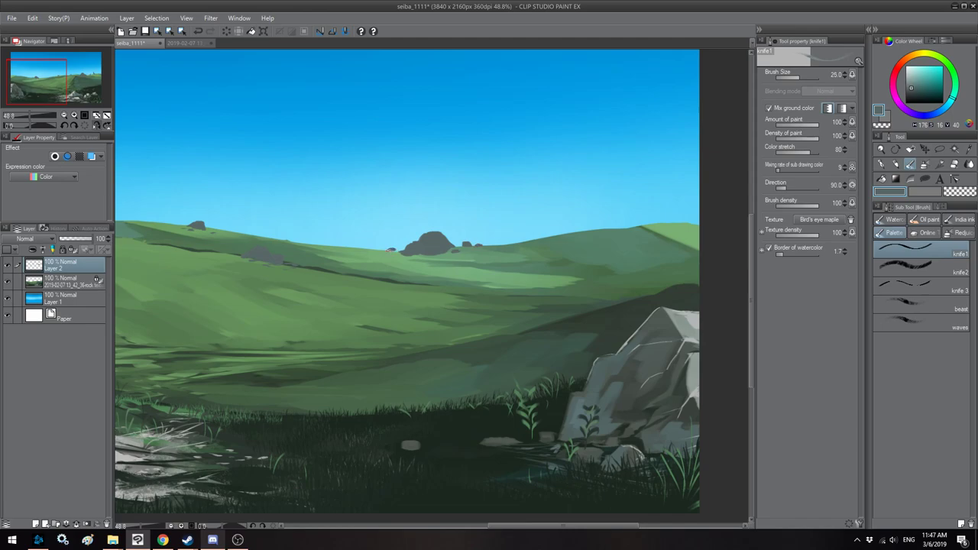
Step: Broaden the foot of the large grey crest rock with loose grey strokes at brush size 60
{"action": "scroll", "coordinate": [424, 225], "scroll_direction": "down", "scroll_amount": 3}
{"action": "key", "text": "h"}
{"action": "left_click_drag", "start_coordinate": [463, 201], "coordinate": [345, 199]}
{"action": "scroll", "coordinate": [348, 199], "scroll_direction": "down", "scroll_amount": 1}
{"action": "key", "text": "h"}
{"action": "scroll", "coordinate": [407, 207], "scroll_direction": "up", "scroll_amount": 2}
{"action": "key", "text": "h"}
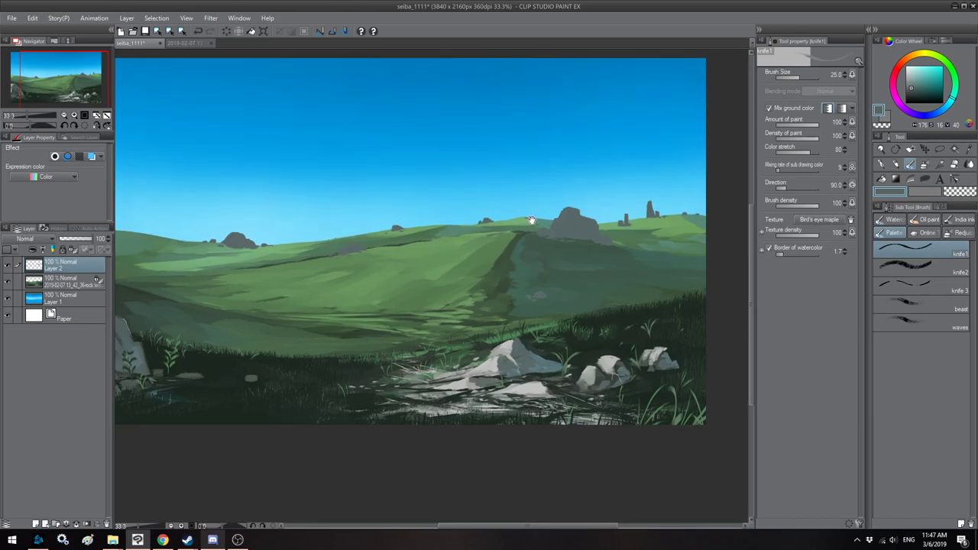
{"action": "scroll", "coordinate": [531, 218], "scroll_direction": "up", "scroll_amount": 5}
{"action": "left_click_drag", "start_coordinate": [526, 268], "coordinate": [468, 258]}
{"action": "key", "text": "bracketright"}
{"action": "key", "text": "bracketright"}
{"action": "mouse_move", "coordinate": [536, 224]}
{"action": "left_mouse_down"}
{"action": "mouse_move", "coordinate": [528, 242]}
{"action": "mouse_move", "coordinate": [456, 244]}
{"action": "left_mouse_up"}
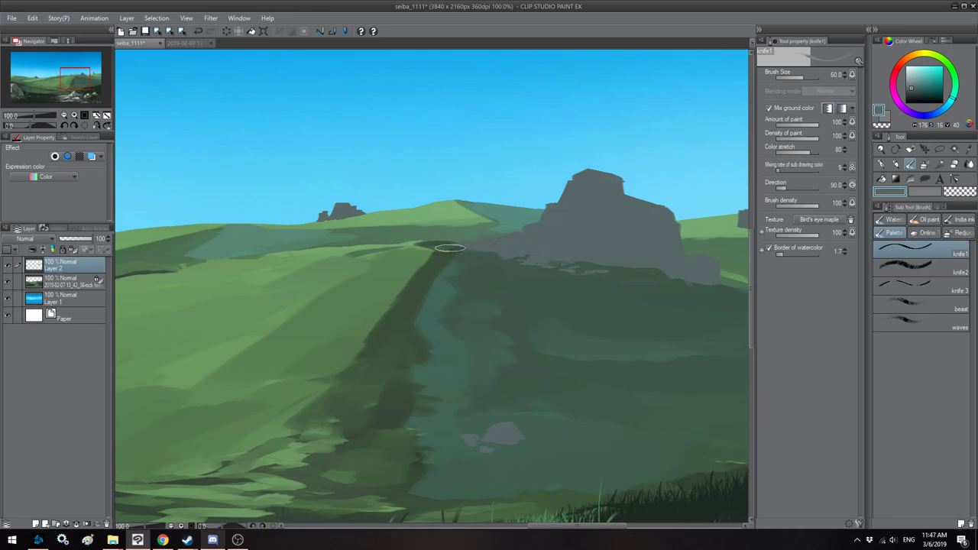
Step: Build the top of the crest rock into a broad, flat-topped grey block at brush size 70
{"action": "scroll", "coordinate": [455, 245], "scroll_direction": "down", "scroll_amount": 5}
{"action": "scroll", "coordinate": [344, 221], "scroll_direction": "up", "scroll_amount": 4}
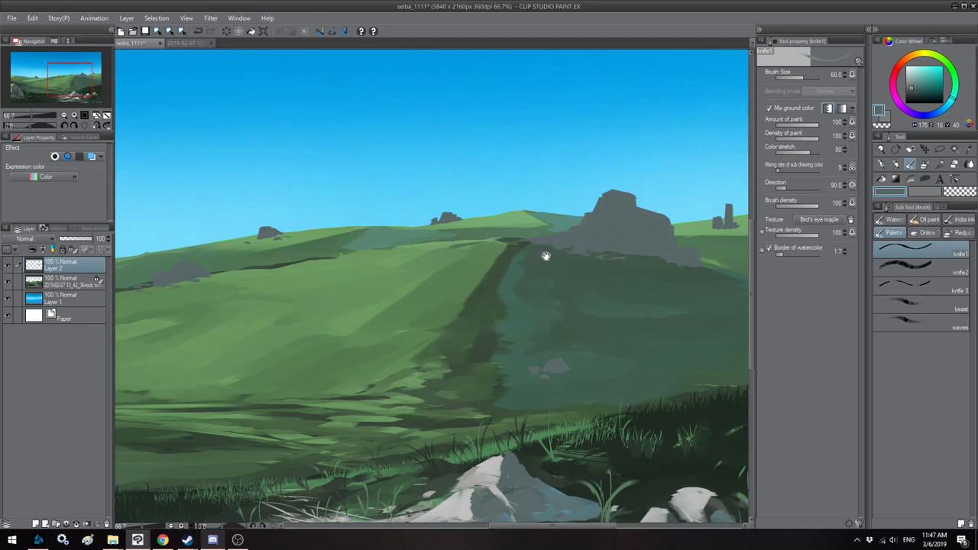
{"action": "left_click_drag", "start_coordinate": [558, 253], "coordinate": [489, 264]}
{"action": "key", "text": "bracketright"}
{"action": "key", "text": "bracketright"}
{"action": "key", "text": "bracketright"}
{"action": "mouse_move", "coordinate": [539, 212]}
{"action": "left_mouse_down"}
{"action": "mouse_move", "coordinate": [507, 186]}
{"action": "mouse_move", "coordinate": [523, 229]}
{"action": "mouse_move", "coordinate": [505, 216]}
{"action": "mouse_move", "coordinate": [490, 244]}
{"action": "left_mouse_up"}
{"action": "key", "text": "bracketleft"}
{"action": "key", "text": "bracketleft"}
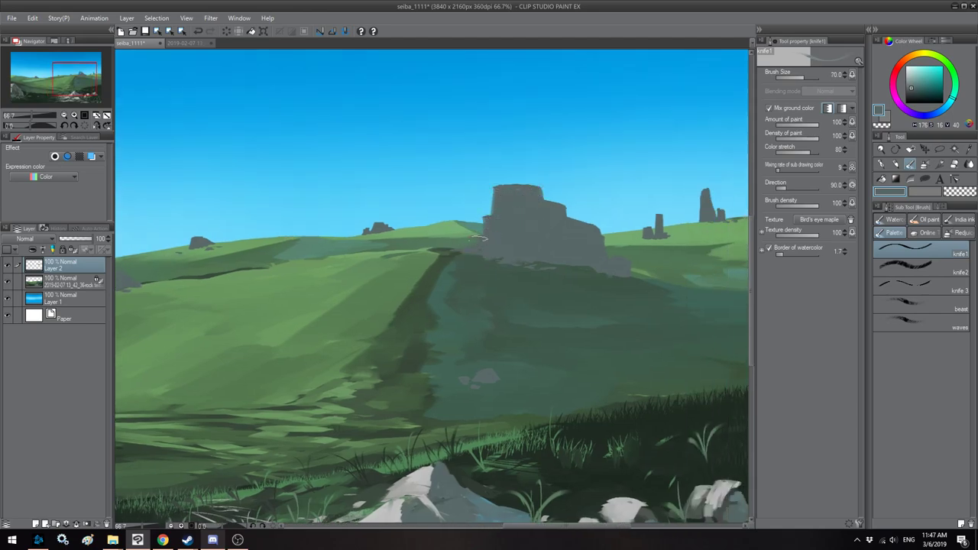
Step: Raise the crest rock into a taller stepped tower and scatter flat grey stones along its base
{"action": "mouse_move", "coordinate": [518, 180]}
{"action": "left_mouse_down"}
{"action": "mouse_move", "coordinate": [496, 180]}
{"action": "mouse_move", "coordinate": [509, 184]}
{"action": "left_mouse_up"}
{"action": "key", "text": "bracketleft"}
{"action": "left_click_drag", "start_coordinate": [595, 236], "coordinate": [511, 214]}
{"action": "key", "text": "bracketright"}
{"action": "key", "text": "bracketright"}
{"action": "key", "text": "bracketright"}
{"action": "key", "text": "bracketright"}
{"action": "key", "text": "bracketright"}
{"action": "mouse_move", "coordinate": [483, 250]}
{"action": "left_mouse_down"}
{"action": "mouse_move", "coordinate": [387, 248]}
{"action": "mouse_move", "coordinate": [386, 238]}
{"action": "mouse_move", "coordinate": [412, 257]}
{"action": "left_mouse_up"}
{"action": "key", "text": "bracketleft"}
{"action": "left_click_drag", "start_coordinate": [561, 251], "coordinate": [583, 264]}
{"action": "key", "text": "h"}
{"action": "left_click_drag", "start_coordinate": [500, 253], "coordinate": [458, 248]}
{"action": "key", "text": "bracketleft"}
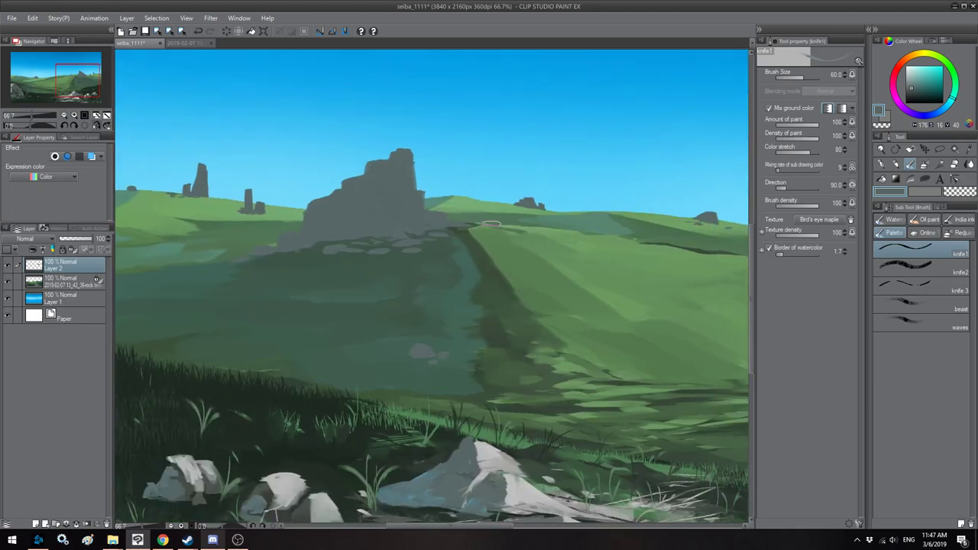
Step: Paint small low grey stones on the ridge line beside the crest rock at brush size 30
{"action": "mouse_move", "coordinate": [448, 185]}
{"action": "left_mouse_down"}
{"action": "mouse_move", "coordinate": [418, 170]}
{"action": "mouse_move", "coordinate": [506, 170]}
{"action": "mouse_move", "coordinate": [450, 183]}
{"action": "left_mouse_up"}
{"action": "key", "text": "h"}
{"action": "scroll", "coordinate": [505, 169], "scroll_direction": "down", "scroll_amount": 2}
{"action": "scroll", "coordinate": [430, 168], "scroll_direction": "up", "scroll_amount": 2}
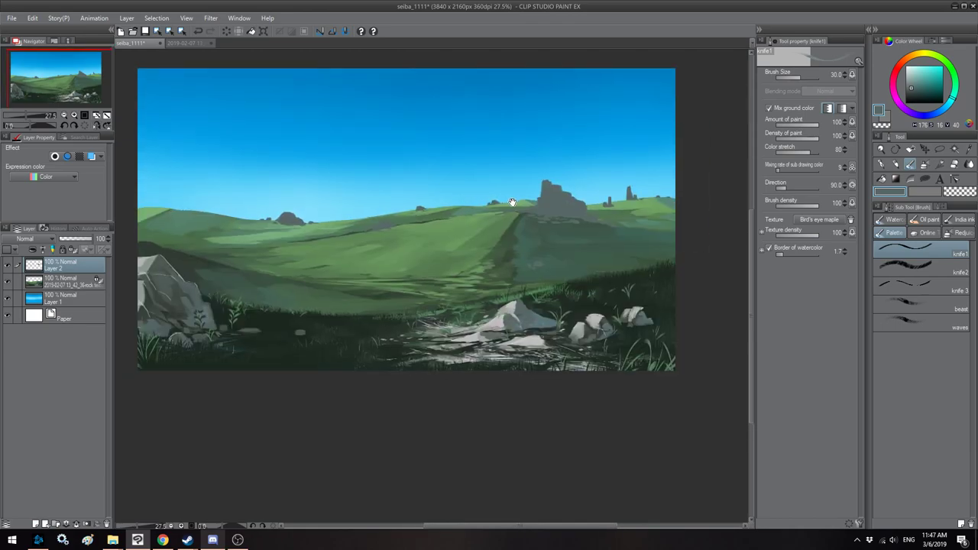
Step: Paint a hooked, overhanging peak on top of the crest rock at brush size 60
{"action": "scroll", "coordinate": [511, 203], "scroll_direction": "up", "scroll_amount": 2}
{"action": "key", "text": "h"}
{"action": "scroll", "coordinate": [356, 190], "scroll_direction": "up", "scroll_amount": 2}
{"action": "key", "text": "h"}
{"action": "scroll", "coordinate": [589, 186], "scroll_direction": "up", "scroll_amount": 2}
{"action": "scroll", "coordinate": [594, 179], "scroll_direction": "up", "scroll_amount": 2}
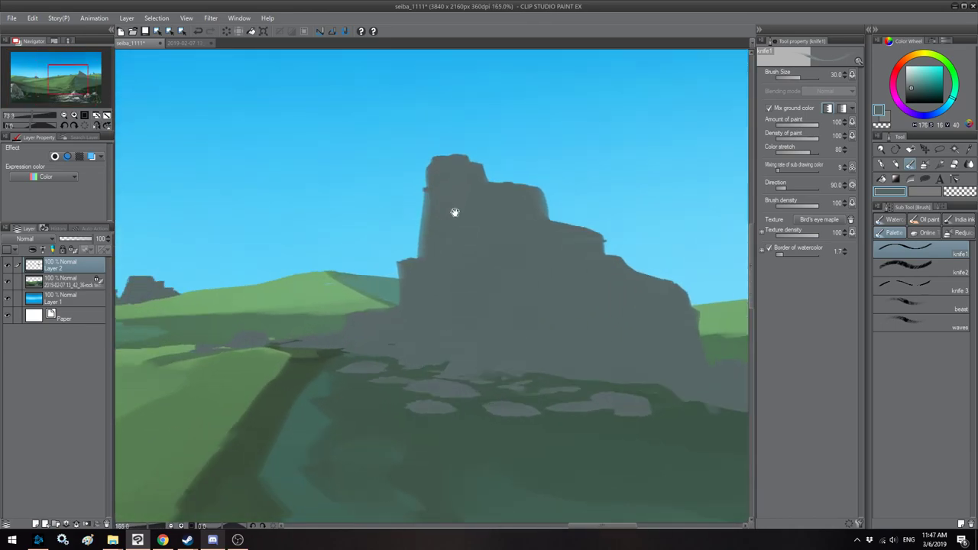
{"action": "key", "text": "]"}
{"action": "key", "text": "]"}
{"action": "key", "text": "]"}
{"action": "mouse_move", "coordinate": [480, 182]}
{"action": "left_mouse_down"}
{"action": "mouse_move", "coordinate": [439, 174]}
{"action": "mouse_move", "coordinate": [482, 182]}
{"action": "mouse_move", "coordinate": [433, 170]}
{"action": "mouse_move", "coordinate": [453, 203]}
{"action": "left_mouse_up"}
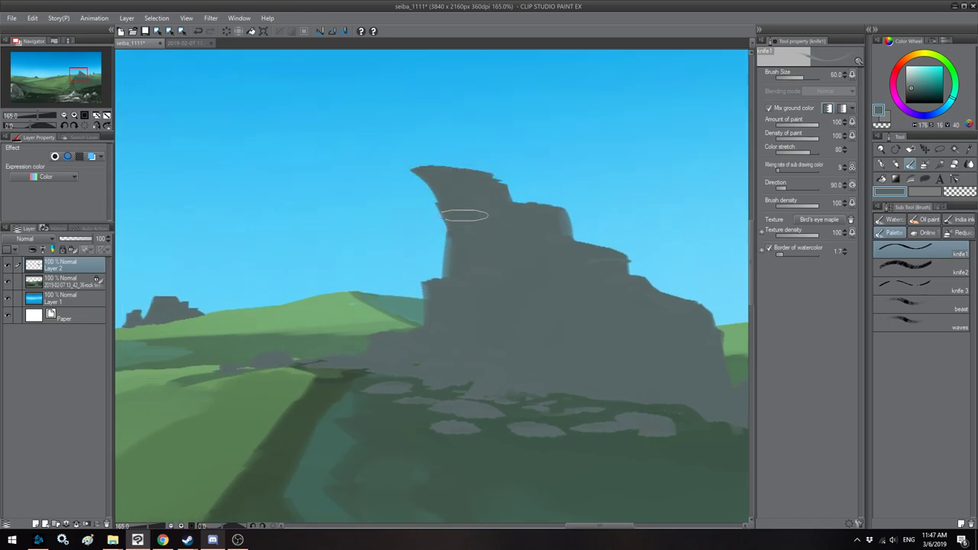
{"action": "mouse_move", "coordinate": [473, 252]}
{"action": "left_mouse_down"}
{"action": "mouse_move", "coordinate": [520, 243]}
{"action": "mouse_move", "coordinate": [500, 227]}
{"action": "left_mouse_up"}
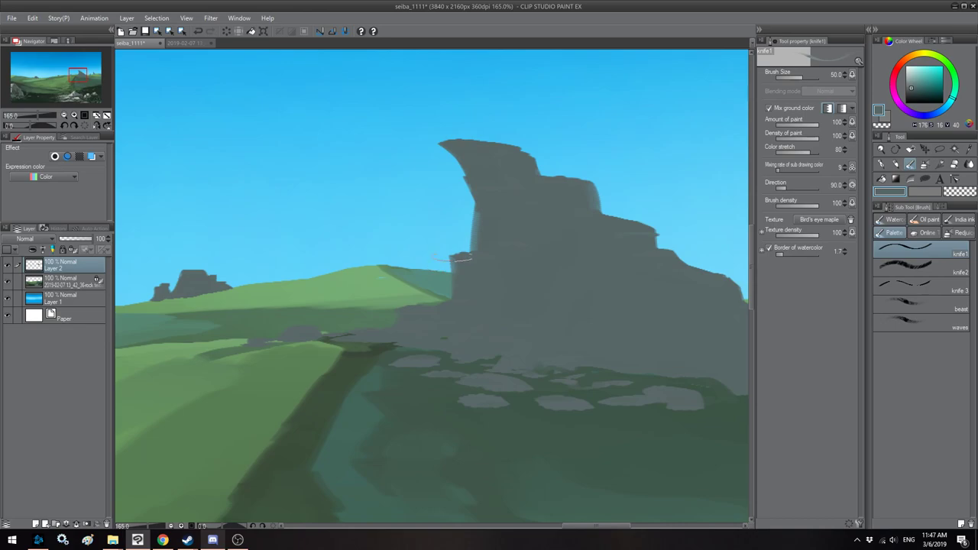
Step: Refine the outline of the crest rock's stepped slope and its trailing base boulders at brush size 25
{"action": "key", "text": "bracketleft"}
{"action": "key", "text": "bracketleft"}
{"action": "key", "text": "h"}
{"action": "left_click_drag", "start_coordinate": [487, 316], "coordinate": [467, 260]}
{"action": "mouse_move", "coordinate": [269, 220]}
{"action": "left_mouse_down"}
{"action": "mouse_move", "coordinate": [451, 260]}
{"action": "mouse_move", "coordinate": [521, 253]}
{"action": "left_mouse_up"}
{"action": "key", "text": "bracketright"}
{"action": "key", "text": "bracketright"}
{"action": "left_click_drag", "start_coordinate": [354, 282], "coordinate": [344, 304]}
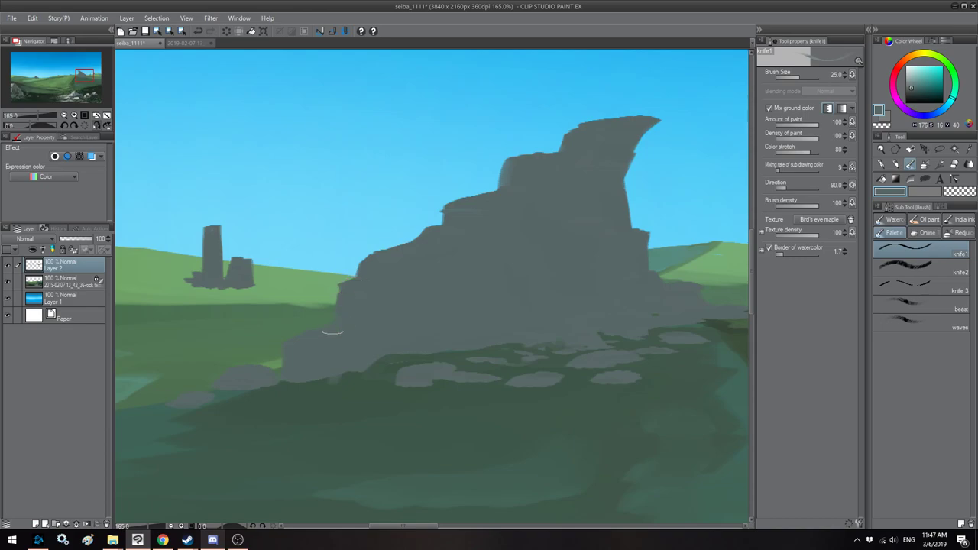
{"action": "left_click_drag", "start_coordinate": [420, 304], "coordinate": [392, 266]}
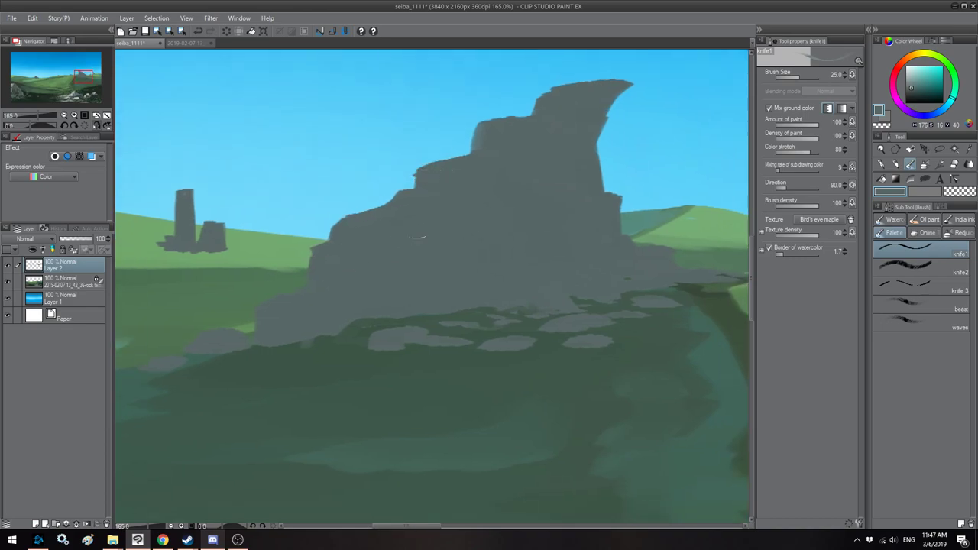
Step: Examine the whole composition in normal and mirrored orientation to judge the crest rock's silhouette
{"action": "scroll", "coordinate": [409, 210], "scroll_direction": "down", "scroll_amount": 4}
{"action": "key", "text": "h"}
{"action": "left_click_drag", "start_coordinate": [379, 137], "coordinate": [479, 227]}
{"action": "scroll", "coordinate": [418, 146], "scroll_direction": "down", "scroll_amount": 2}
{"action": "key", "text": "h"}
{"action": "key", "text": "h"}
{"action": "scroll", "coordinate": [513, 164], "scroll_direction": "down", "scroll_amount": 1}
{"action": "scroll", "coordinate": [513, 164], "scroll_direction": "down", "scroll_amount": 1}
{"action": "scroll", "coordinate": [479, 191], "scroll_direction": "up", "scroll_amount": 3}
{"action": "scroll", "coordinate": [478, 227], "scroll_direction": "down", "scroll_amount": 1}
{"action": "left_click_drag", "start_coordinate": [443, 227], "coordinate": [404, 190]}
Step: With Layer 2's transparent pixels locked, paint the crest rock's sunlit face and base stones in light grey sampled from the foreground rock
{"action": "scroll", "coordinate": [385, 234], "scroll_direction": "up", "scroll_amount": 3}
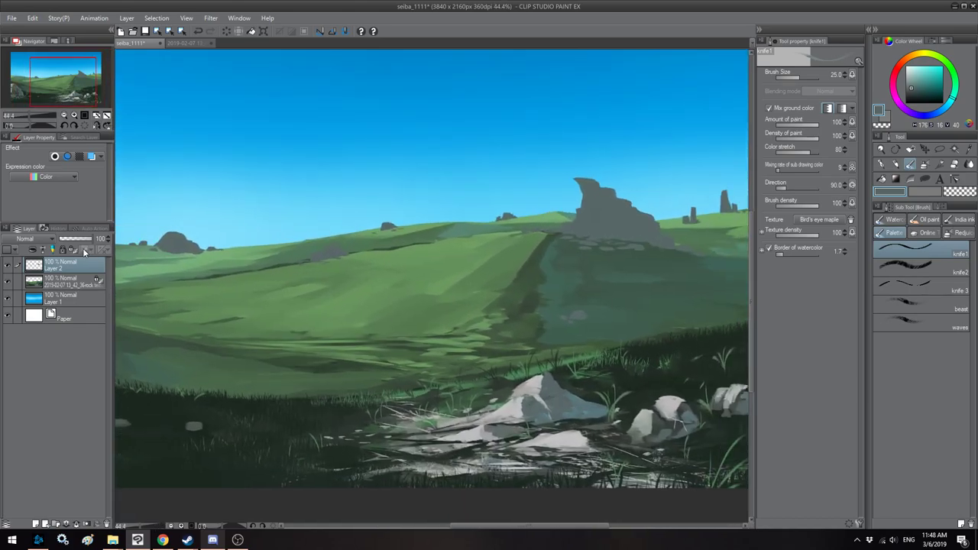
{"action": "left_click_drag", "start_coordinate": [557, 351], "coordinate": [511, 317]}
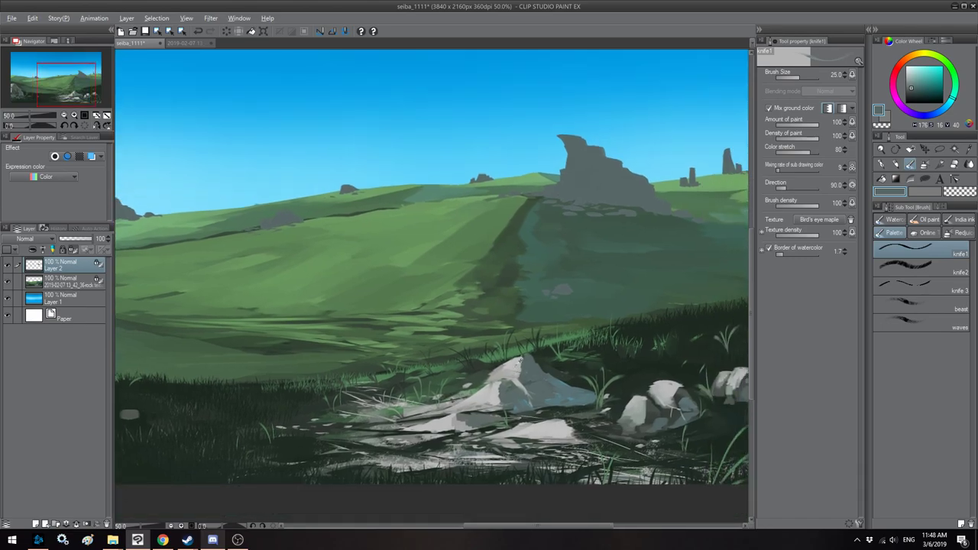
{"action": "left_click", "coordinate": [517, 371], "text": "alt"}
{"action": "mouse_move", "coordinate": [564, 139]}
{"action": "left_mouse_down"}
{"action": "mouse_move", "coordinate": [578, 168]}
{"action": "mouse_move", "coordinate": [570, 181]}
{"action": "mouse_move", "coordinate": [580, 176]}
{"action": "mouse_move", "coordinate": [559, 189]}
{"action": "mouse_move", "coordinate": [578, 205]}
{"action": "mouse_move", "coordinate": [533, 195]}
{"action": "mouse_move", "coordinate": [577, 213]}
{"action": "mouse_move", "coordinate": [527, 246]}
{"action": "left_mouse_up"}
{"action": "key", "text": "]"}
{"action": "key", "text": "bracketleft"}
{"action": "key", "text": "bracketleft"}
{"action": "key", "text": "bracketleft"}
{"action": "key", "text": "bracketleft"}
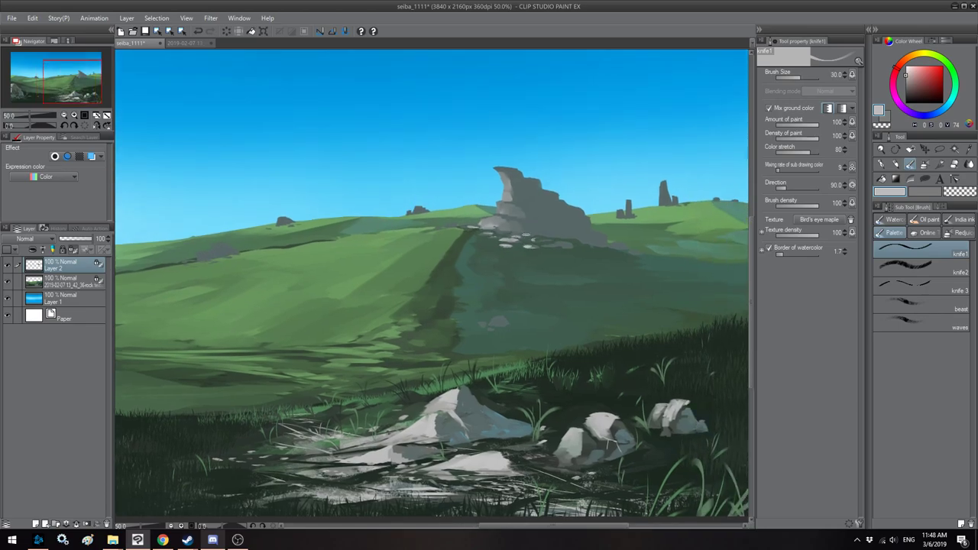
Step: Add more light grey facets to the crest rock's hooked peak, ledges and base stones at brush size 30
{"action": "key", "text": "bracketright"}
{"action": "key", "text": "minus"}
{"action": "key", "text": "bracketleft"}
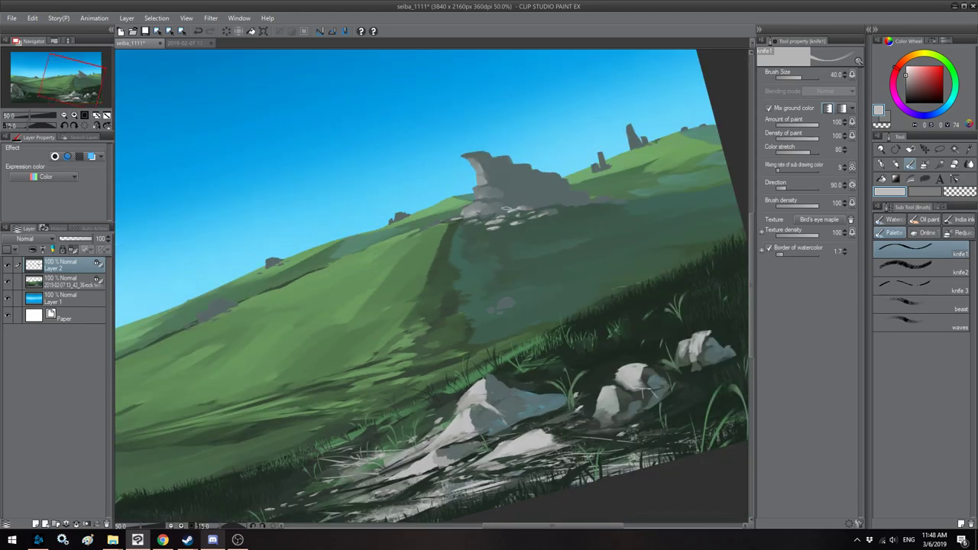
{"action": "key", "text": "bracketleft"}
{"action": "key", "text": "bracketleft"}
{"action": "key", "text": "asciicircum"}
{"action": "key", "text": "h"}
{"action": "left_click_drag", "start_coordinate": [370, 201], "coordinate": [401, 200]}
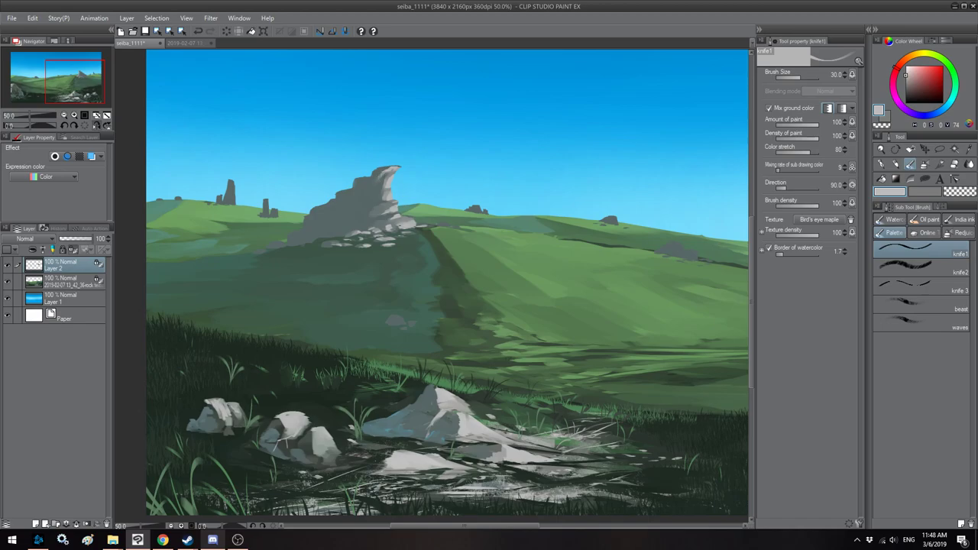
{"action": "left_click_drag", "start_coordinate": [356, 218], "coordinate": [367, 223]}
Step: Paint light grey sunlit sides on the small skyline rocks and the standing rocks beyond the crest rock at brush size 17
{"action": "key", "text": "h"}
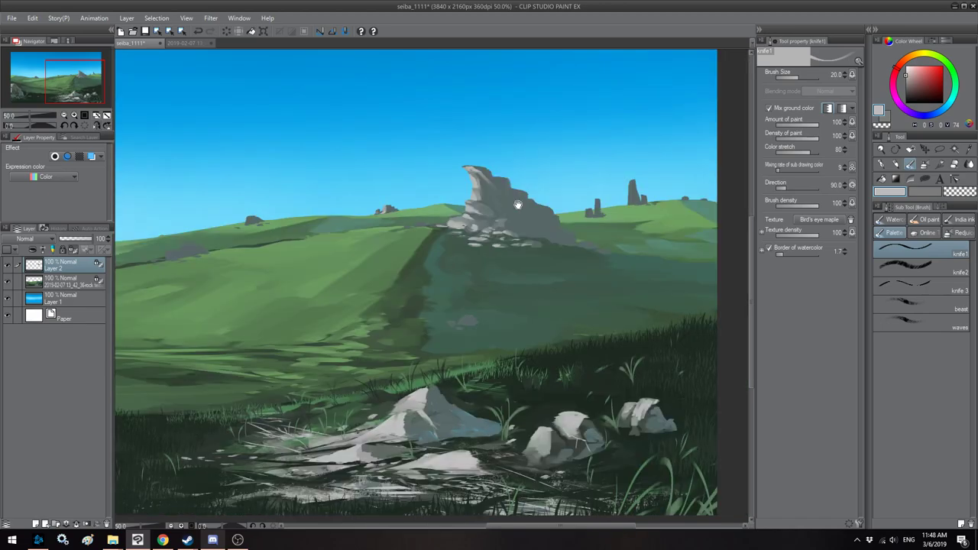
{"action": "left_click_drag", "start_coordinate": [518, 205], "coordinate": [493, 202]}
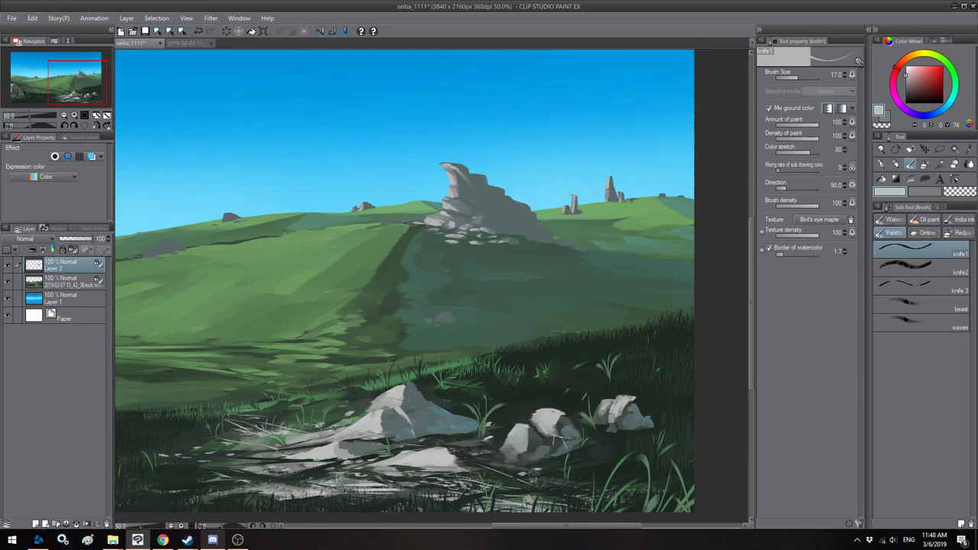
{"action": "left_click_drag", "start_coordinate": [635, 180], "coordinate": [580, 175]}
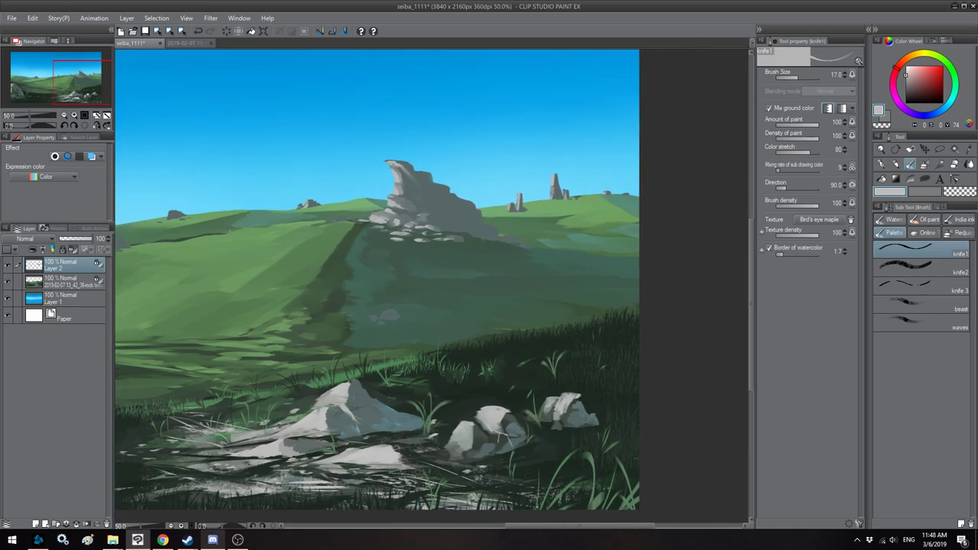
Step: Paint light grey lit faces on the hillside boulders and the rounded skyline mound at brush sizes 40 to 70
{"action": "left_click_drag", "start_coordinate": [485, 213], "coordinate": [569, 201]}
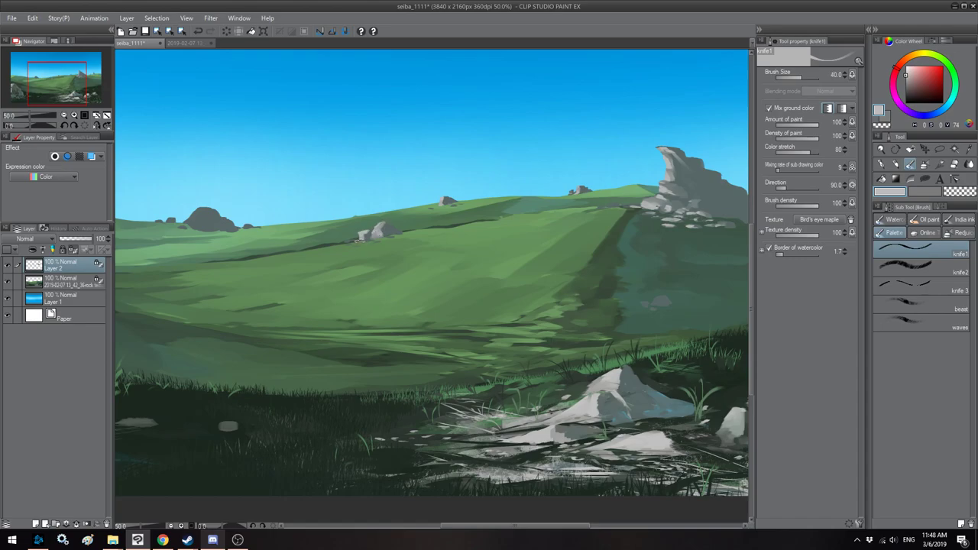
{"action": "left_click_drag", "start_coordinate": [199, 210], "coordinate": [422, 197]}
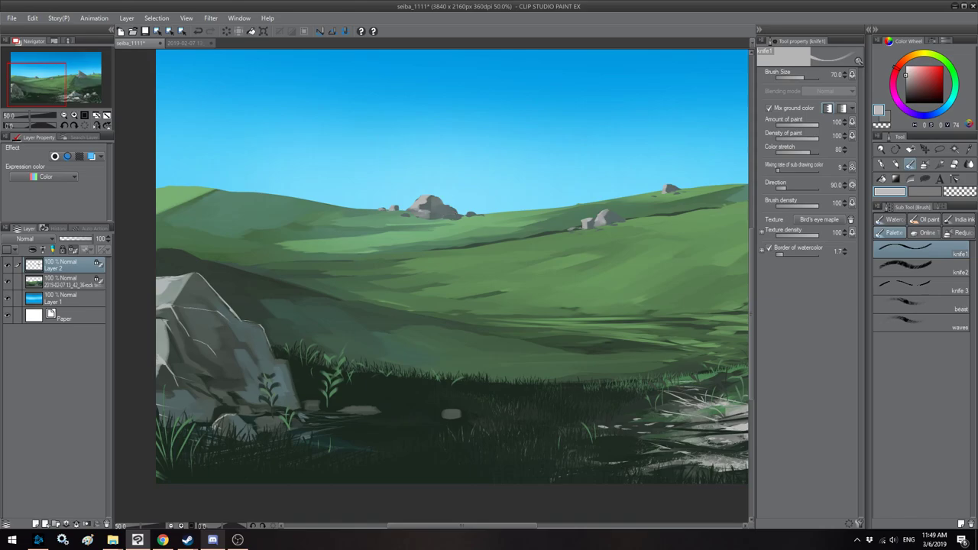
Step: Choose a muted blue-grey (H 201, S 14, V 74) and touch up the faces of the distant rocks
{"action": "scroll", "coordinate": [448, 178], "scroll_direction": "down", "scroll_amount": 3}
{"action": "key", "text": "h"}
{"action": "left_click_drag", "start_coordinate": [364, 162], "coordinate": [504, 201]}
{"action": "scroll", "coordinate": [446, 205], "scroll_direction": "up", "scroll_amount": 4}
{"action": "left_click", "coordinate": [946, 112]}
{"action": "left_click", "coordinate": [910, 78]}
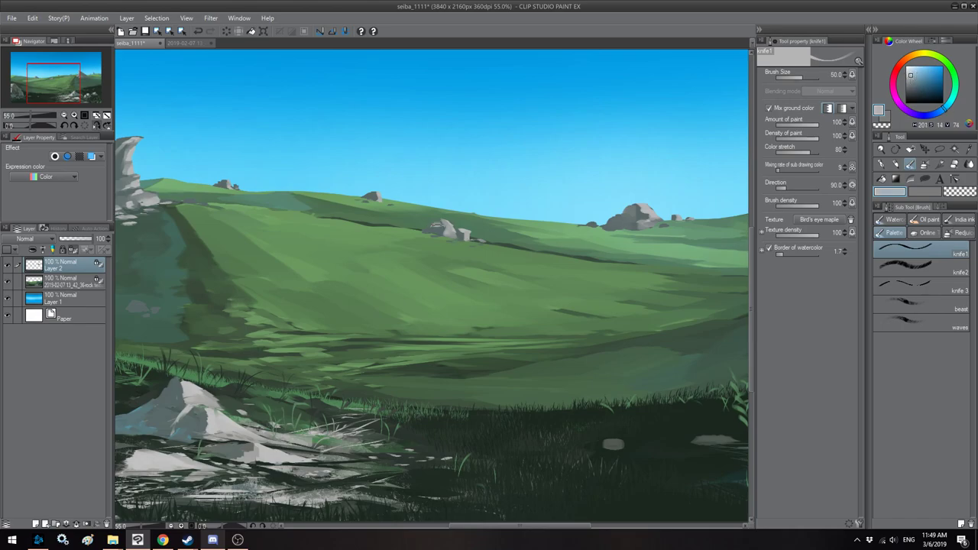
{"action": "left_click_drag", "start_coordinate": [340, 207], "coordinate": [414, 207]}
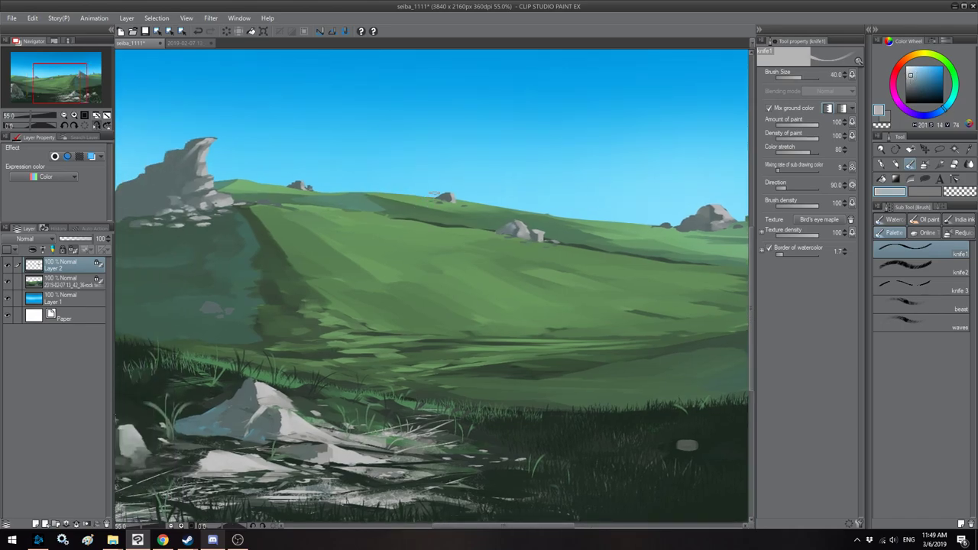
{"action": "left_click_drag", "start_coordinate": [322, 201], "coordinate": [469, 214]}
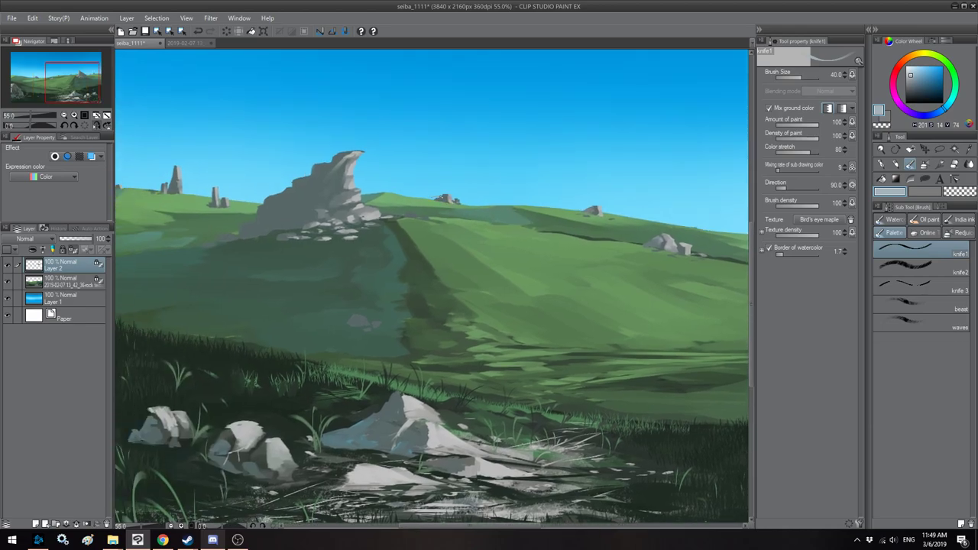
{"action": "left_click_drag", "start_coordinate": [312, 198], "coordinate": [420, 182]}
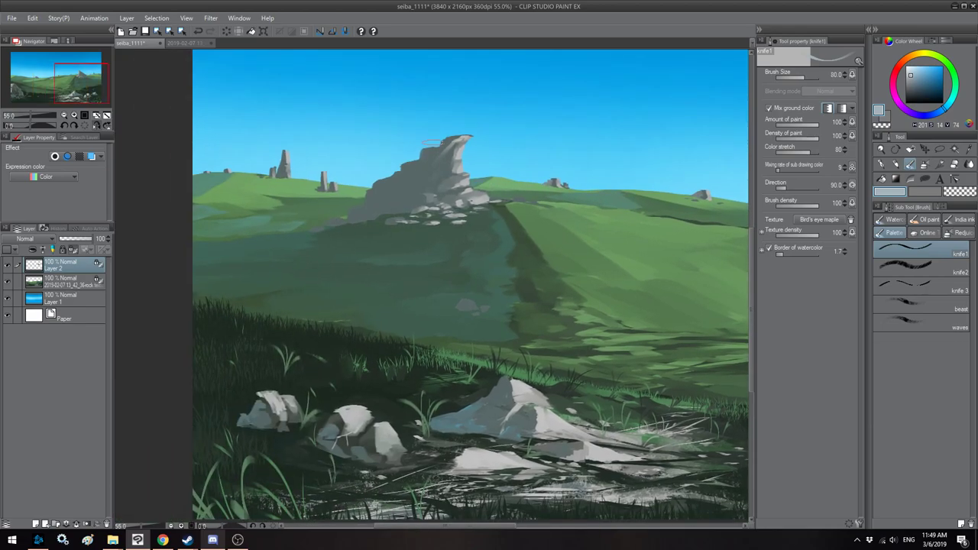
Step: Shade the crest rock's shadowed slope with darker blue-grey tones, down to H 194, S 41, V 48
{"action": "left_click_drag", "start_coordinate": [915, 77], "coordinate": [917, 81]}
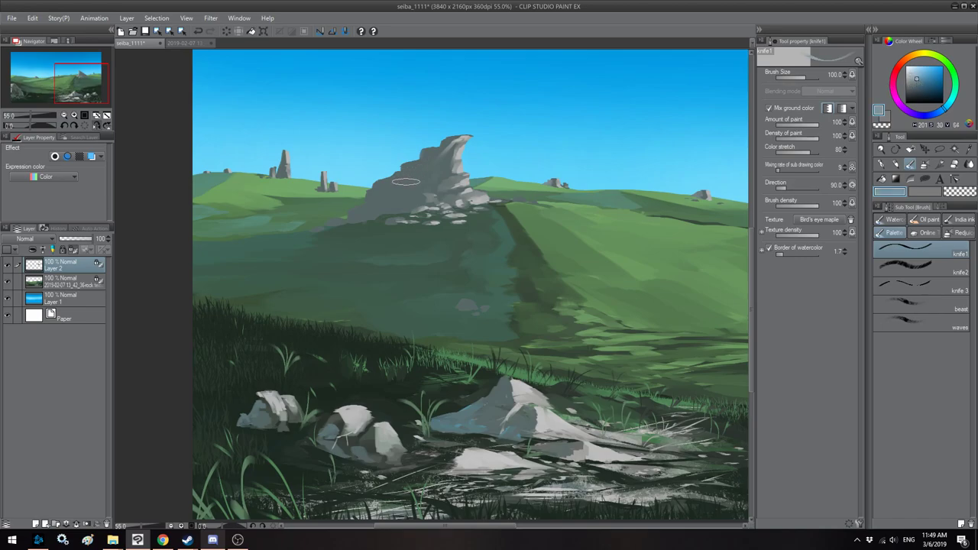
{"action": "left_click", "coordinate": [399, 186], "text": "alt"}
{"action": "left_click", "coordinate": [952, 107]}
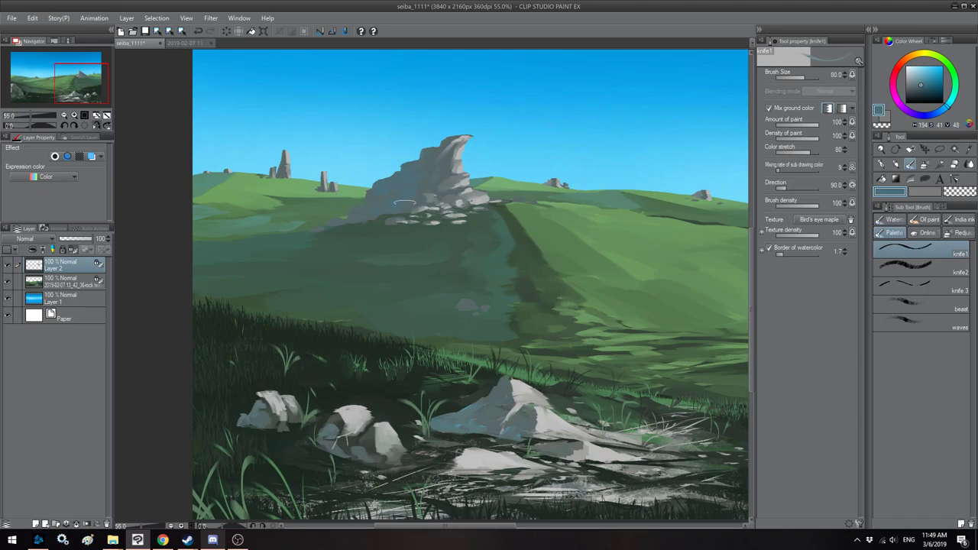
{"action": "key", "text": "h"}
{"action": "left_click_drag", "start_coordinate": [527, 202], "coordinate": [468, 215]}
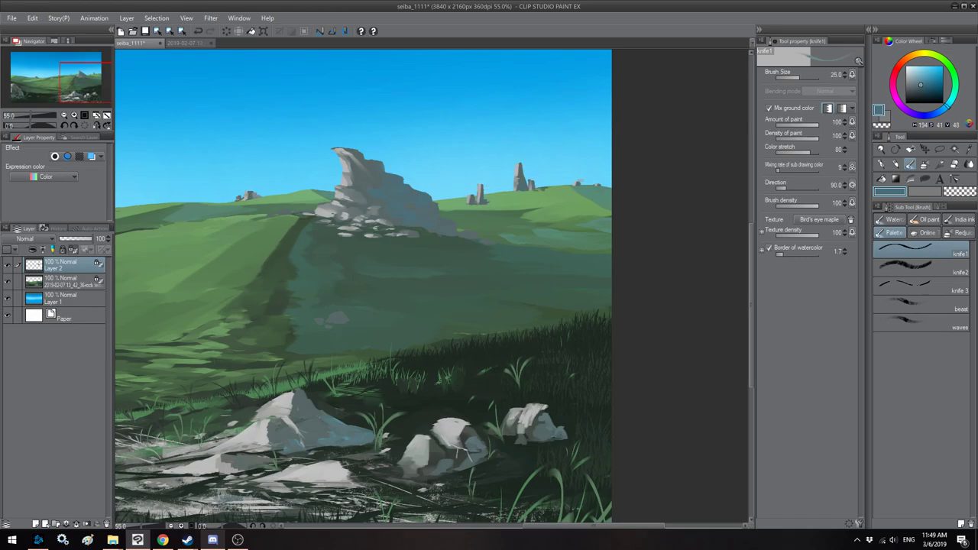
Step: Examine the whole painting in normal and mirrored orientation to judge the shaded distant rocks
{"action": "scroll", "coordinate": [542, 185], "scroll_direction": "down", "scroll_amount": 3}
{"action": "key", "text": "h"}
{"action": "left_click_drag", "start_coordinate": [447, 143], "coordinate": [360, 173]}
{"action": "scroll", "coordinate": [360, 172], "scroll_direction": "down", "scroll_amount": 2}
{"action": "key", "text": "h"}
{"action": "scroll", "coordinate": [405, 197], "scroll_direction": "up", "scroll_amount": 1}
{"action": "key", "text": "h"}
{"action": "key", "text": "h"}
{"action": "key", "text": "h"}
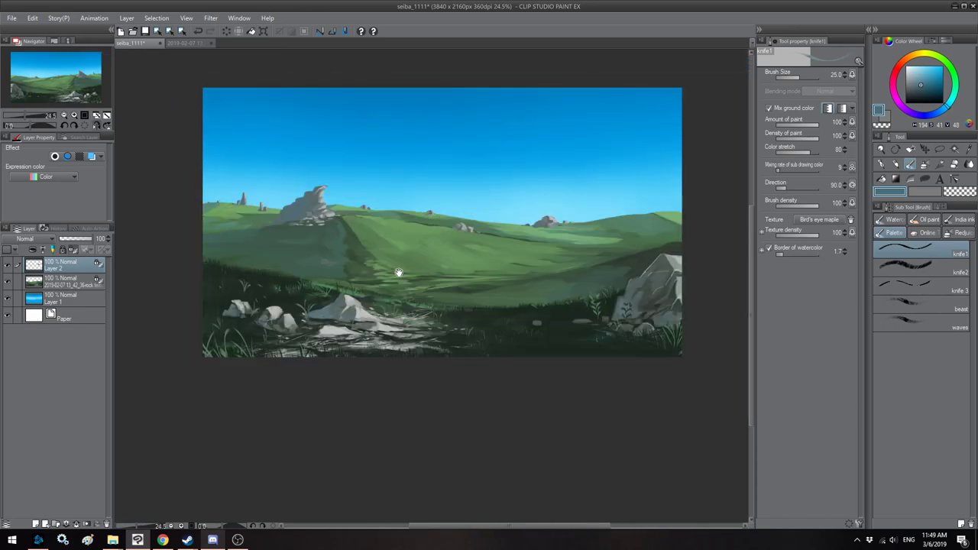
{"action": "left_click_drag", "start_coordinate": [391, 272], "coordinate": [461, 269]}
{"action": "left_click_drag", "start_coordinate": [526, 198], "coordinate": [456, 211]}
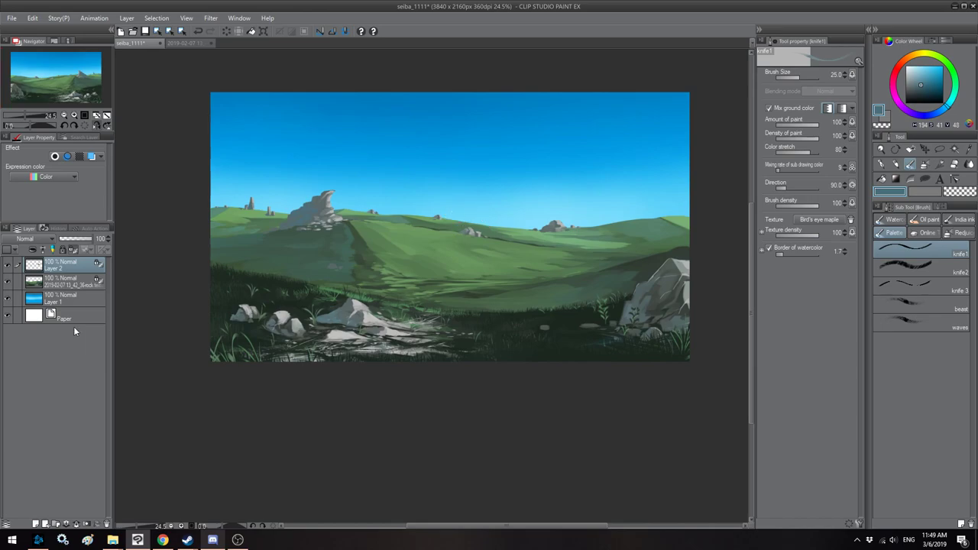
Step: Add a new layer directly above the sky on Layer 1
{"action": "left_click", "coordinate": [84, 299]}
{"action": "left_click", "coordinate": [36, 524]}
{"action": "key", "text": "h"}
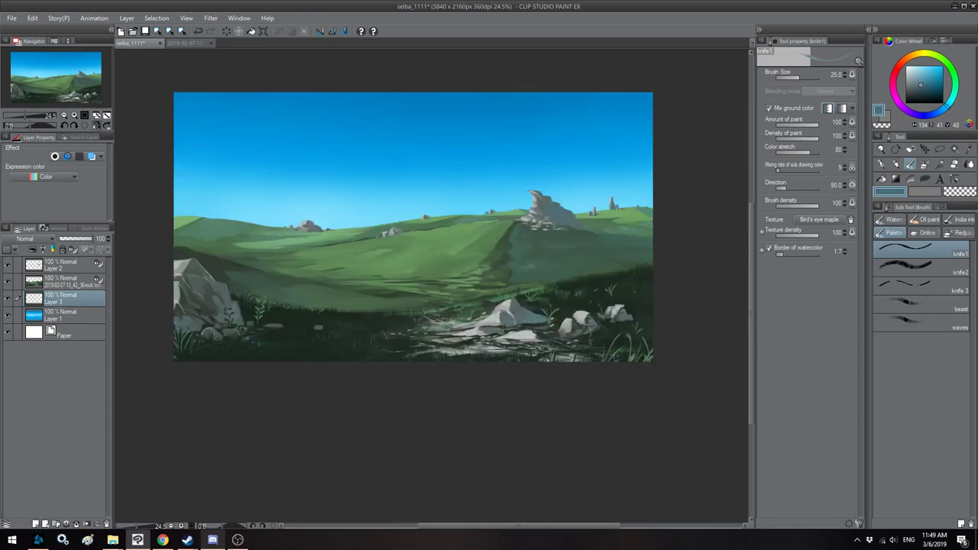
Step: Paint a small white cloud behind the hills between the standing rocks and crest rock, using Monochrome Cloud Brush at size 120
{"action": "scroll", "coordinate": [405, 211], "scroll_direction": "up", "scroll_amount": 4}
{"action": "key", "text": "h"}
{"action": "left_click_drag", "start_coordinate": [349, 207], "coordinate": [424, 288]}
{"action": "left_click_drag", "start_coordinate": [358, 269], "coordinate": [431, 251]}
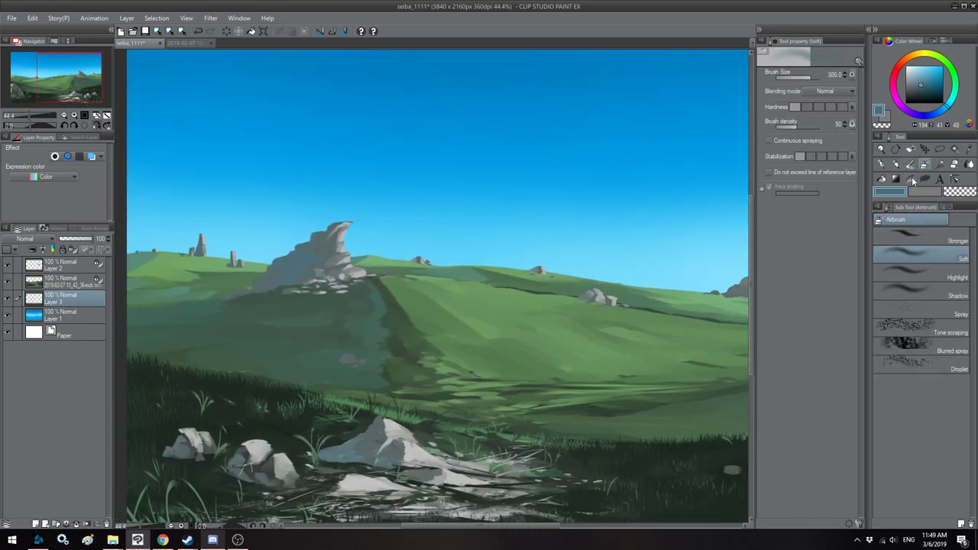
{"action": "left_click", "coordinate": [913, 233]}
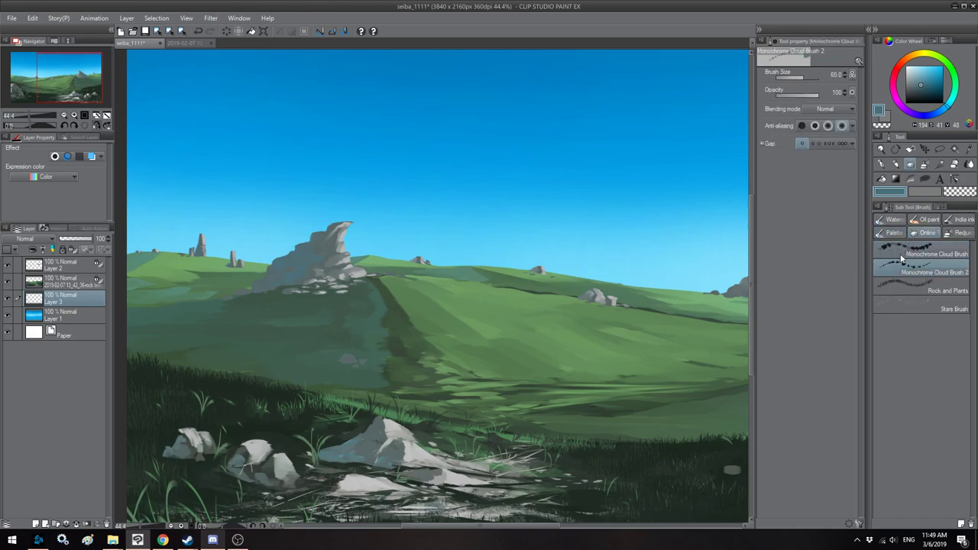
{"action": "left_click", "coordinate": [921, 250]}
{"action": "left_click", "coordinate": [905, 66]}
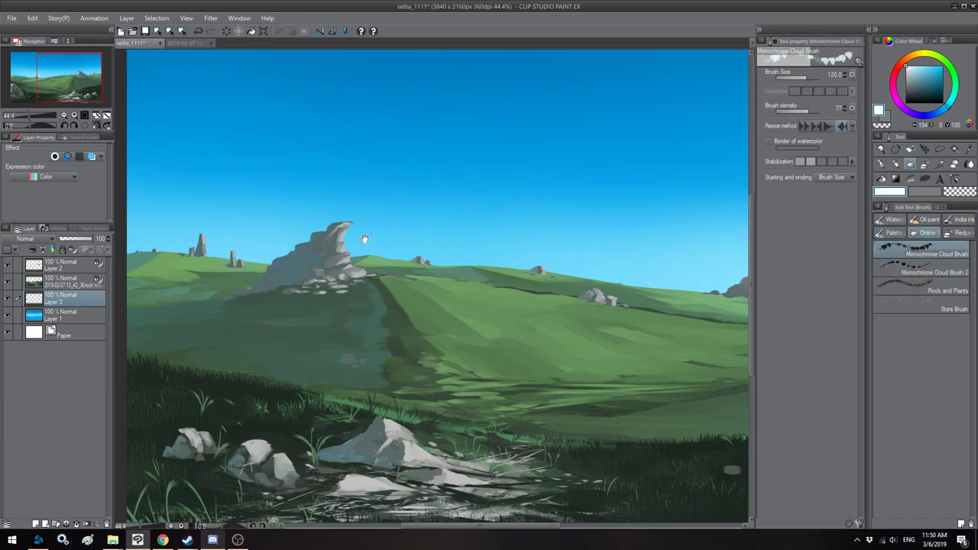
{"action": "left_click_drag", "start_coordinate": [360, 238], "coordinate": [386, 231]}
{"action": "key", "text": "["}
{"action": "mouse_move", "coordinate": [360, 266]}
{"action": "left_mouse_down"}
{"action": "mouse_move", "coordinate": [384, 271]}
{"action": "mouse_move", "coordinate": [378, 245]}
{"action": "mouse_move", "coordinate": [372, 257]}
{"action": "mouse_move", "coordinate": [377, 243]}
{"action": "mouse_move", "coordinate": [378, 257]}
{"action": "mouse_move", "coordinate": [384, 251]}
{"action": "mouse_move", "coordinate": [405, 274]}
{"action": "mouse_move", "coordinate": [362, 257]}
{"action": "mouse_move", "coordinate": [350, 268]}
{"action": "mouse_move", "coordinate": [327, 265]}
{"action": "mouse_move", "coordinate": [328, 255]}
{"action": "mouse_move", "coordinate": [327, 264]}
{"action": "mouse_move", "coordinate": [362, 266]}
{"action": "left_mouse_up"}
{"action": "key", "text": "bracketleft"}
{"action": "key", "text": "bracketright"}
{"action": "mouse_move", "coordinate": [115, 539]}
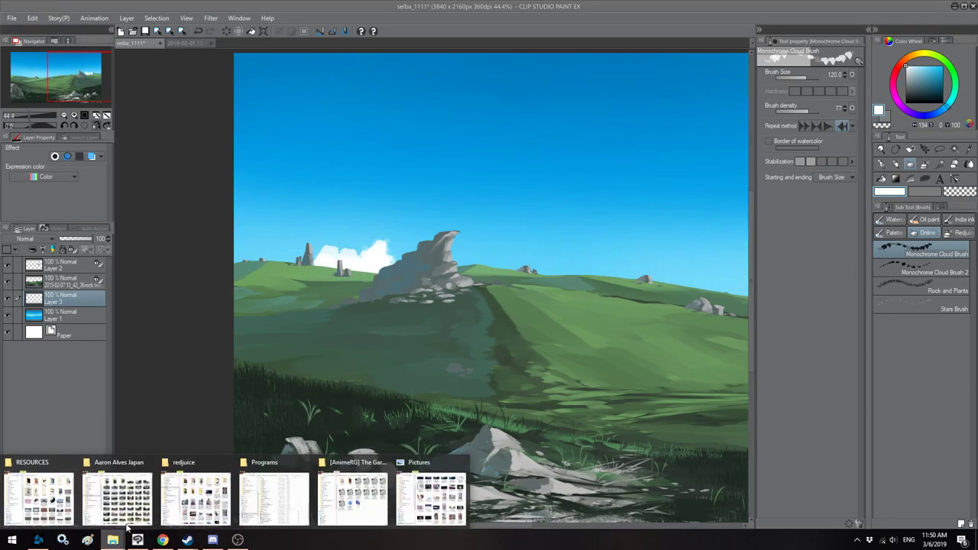
Step: Open the Fate Stay Night screenshot from the RESOURCES folder, study its clouds enlarged, and return to the painting in Clip Studio Paint
{"action": "left_click", "coordinate": [42, 496]}
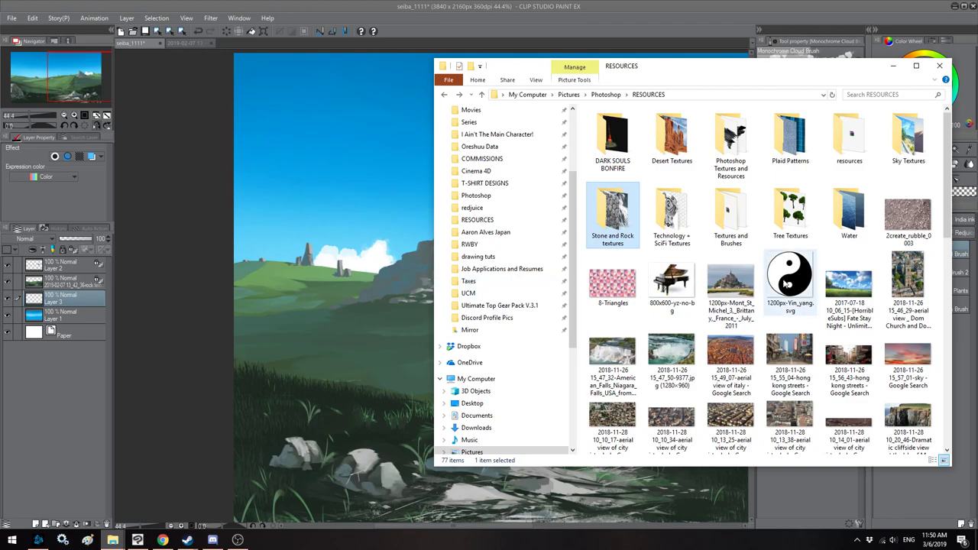
{"action": "double_click", "coordinate": [848, 290]}
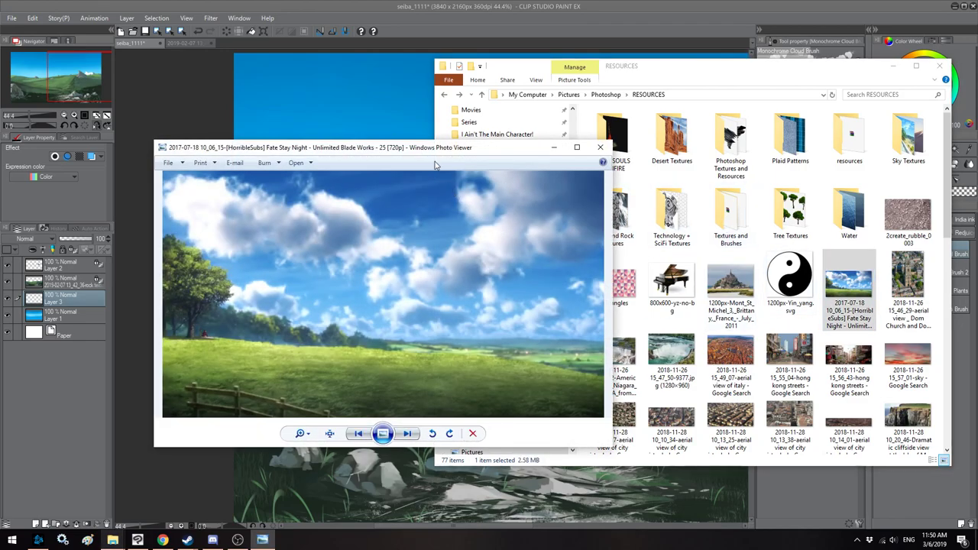
{"action": "double_click", "coordinate": [427, 149]}
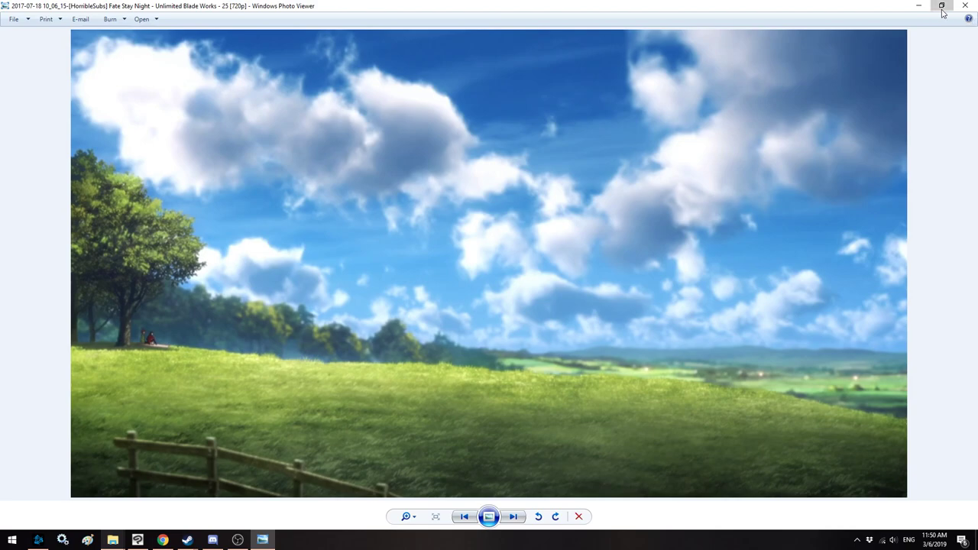
{"action": "left_click", "coordinate": [944, 13]}
{"action": "left_click", "coordinate": [602, 148]}
{"action": "left_click", "coordinate": [506, 4]}
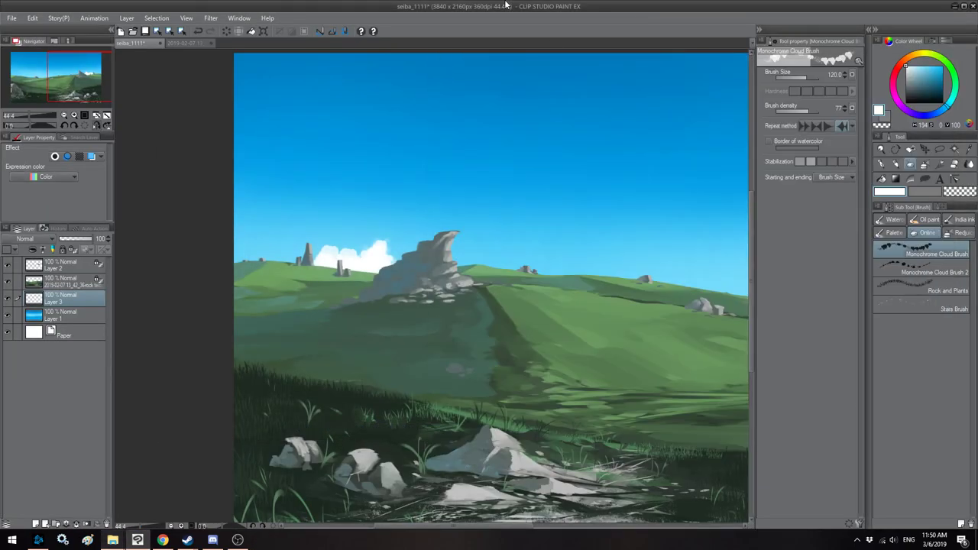
Step: Widen and heighten the white cloud behind the standing rocks with Monochrome Cloud Brush in mirrored view, starting at size 80
{"action": "mouse_move", "coordinate": [360, 247]}
{"action": "left_mouse_down"}
{"action": "mouse_move", "coordinate": [405, 240]}
{"action": "mouse_move", "coordinate": [436, 261]}
{"action": "mouse_move", "coordinate": [453, 231]}
{"action": "left_mouse_up"}
{"action": "key", "text": "h"}
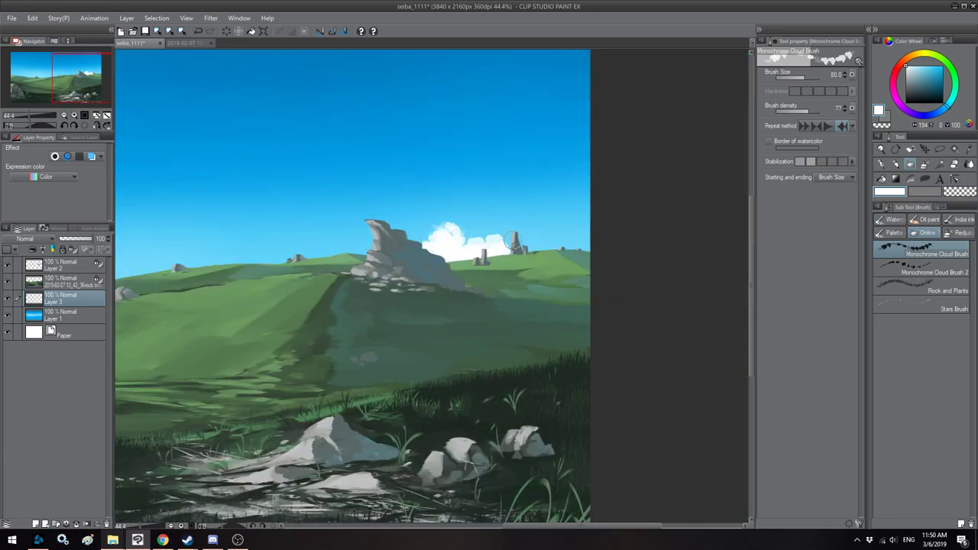
{"action": "key", "text": "bracketright"}
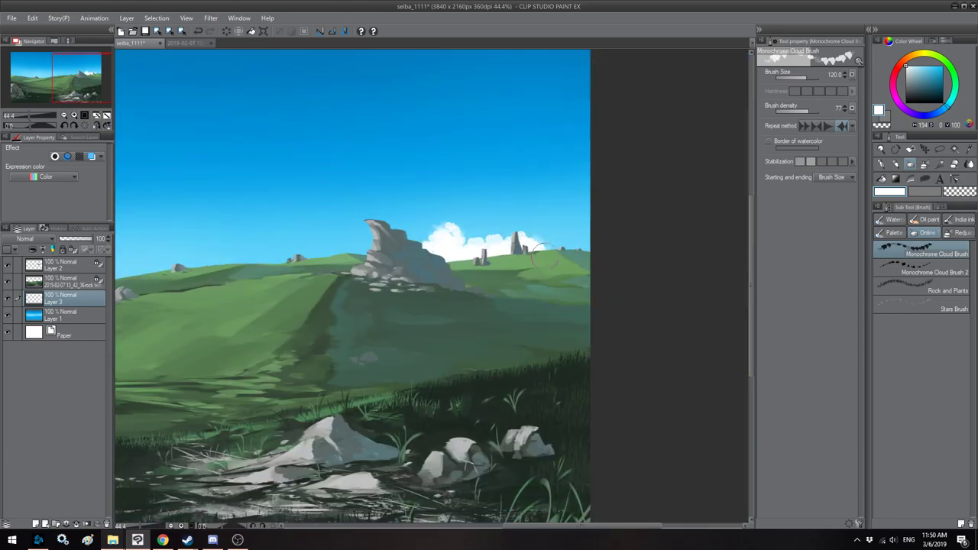
{"action": "key", "text": "bracketright"}
{"action": "key", "text": "bracketright"}
{"action": "mouse_move", "coordinate": [540, 243]}
{"action": "left_mouse_down"}
{"action": "mouse_move", "coordinate": [579, 254]}
{"action": "mouse_move", "coordinate": [519, 224]}
{"action": "mouse_move", "coordinate": [525, 238]}
{"action": "mouse_move", "coordinate": [496, 224]}
{"action": "mouse_move", "coordinate": [491, 242]}
{"action": "mouse_move", "coordinate": [465, 234]}
{"action": "mouse_move", "coordinate": [466, 223]}
{"action": "mouse_move", "coordinate": [483, 216]}
{"action": "mouse_move", "coordinate": [441, 211]}
{"action": "mouse_move", "coordinate": [433, 232]}
{"action": "mouse_move", "coordinate": [446, 231]}
{"action": "mouse_move", "coordinate": [452, 209]}
{"action": "mouse_move", "coordinate": [506, 219]}
{"action": "left_mouse_up"}
{"action": "key", "text": "bracketright"}
{"action": "key", "text": "bracketright"}
{"action": "key", "text": "bracketleft"}
{"action": "key", "text": "bracketleft"}
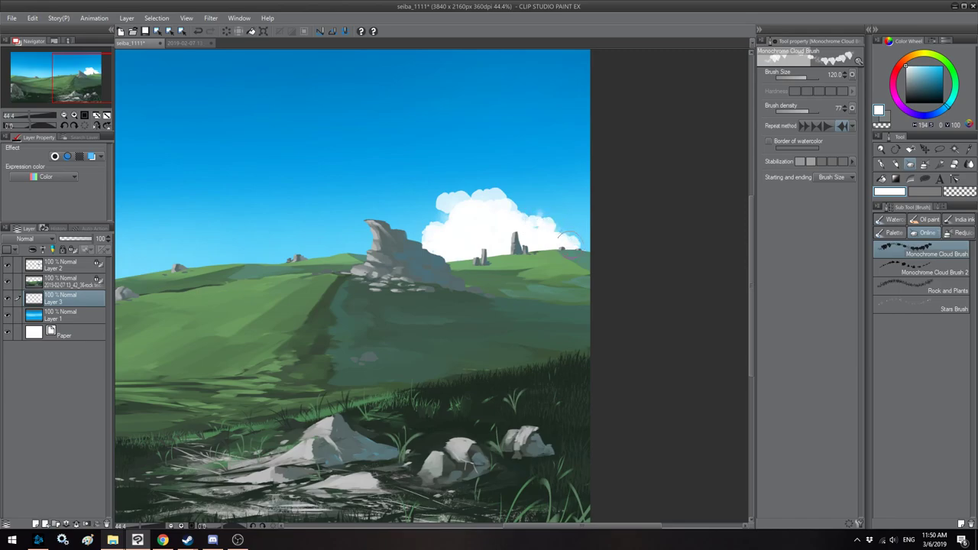
Step: Build the cloud into a tall diagonal mass above the crest rock, up to size 170, and add low clouds beside the rock
{"action": "scroll", "coordinate": [468, 203], "scroll_direction": "down", "scroll_amount": 3}
{"action": "key", "text": "h"}
{"action": "left_click_drag", "start_coordinate": [434, 205], "coordinate": [369, 187]}
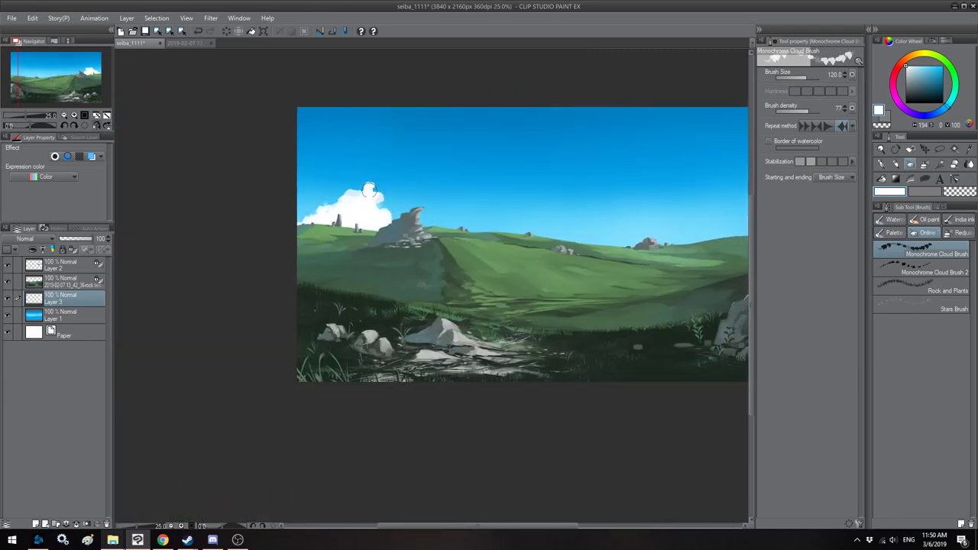
{"action": "left_click_drag", "start_coordinate": [429, 226], "coordinate": [456, 229]}
{"action": "left_click_drag", "start_coordinate": [520, 256], "coordinate": [448, 250]}
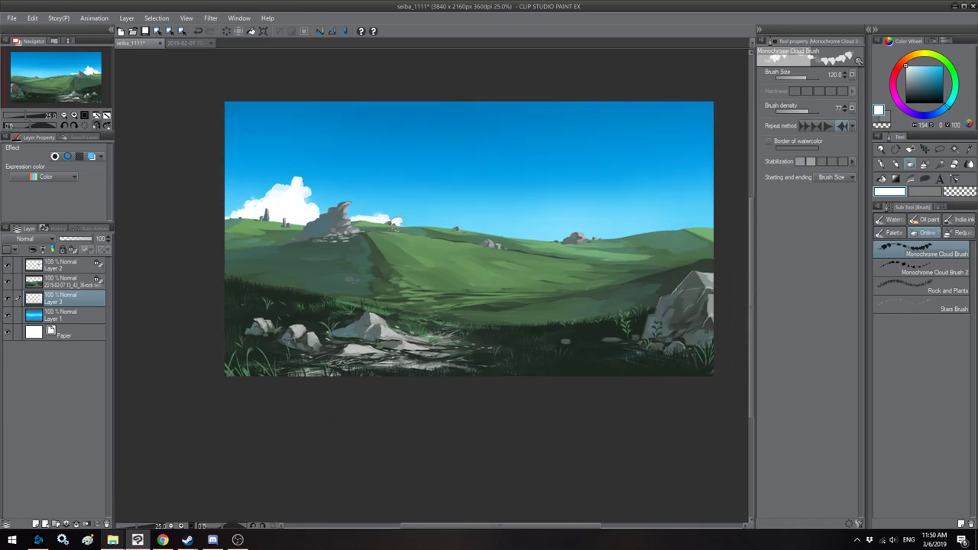
{"action": "mouse_move", "coordinate": [330, 220]}
{"action": "left_mouse_down"}
{"action": "mouse_move", "coordinate": [348, 181]}
{"action": "mouse_move", "coordinate": [317, 174]}
{"action": "mouse_move", "coordinate": [315, 157]}
{"action": "mouse_move", "coordinate": [297, 199]}
{"action": "mouse_move", "coordinate": [320, 183]}
{"action": "mouse_move", "coordinate": [300, 184]}
{"action": "mouse_move", "coordinate": [325, 173]}
{"action": "mouse_move", "coordinate": [337, 188]}
{"action": "mouse_move", "coordinate": [360, 180]}
{"action": "mouse_move", "coordinate": [306, 159]}
{"action": "mouse_move", "coordinate": [327, 152]}
{"action": "mouse_move", "coordinate": [357, 151]}
{"action": "left_mouse_up"}
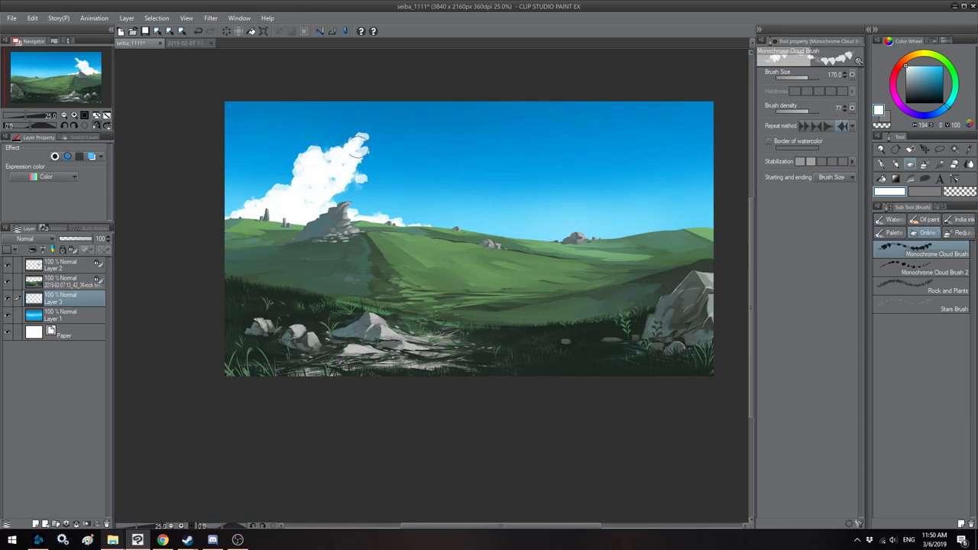
Step: Paint a small cloud at the sky's upper edge and low cloud patches along the middle horizon, down to size 100
{"action": "mouse_move", "coordinate": [476, 101]}
{"action": "left_mouse_down"}
{"action": "mouse_move", "coordinate": [508, 99]}
{"action": "mouse_move", "coordinate": [372, 103]}
{"action": "mouse_move", "coordinate": [390, 103]}
{"action": "left_mouse_up"}
{"action": "key", "text": "bracketleft"}
{"action": "key", "text": "h"}
{"action": "key", "text": "bracketleft"}
{"action": "key", "text": "h"}
{"action": "left_click_drag", "start_coordinate": [471, 186], "coordinate": [401, 165]}
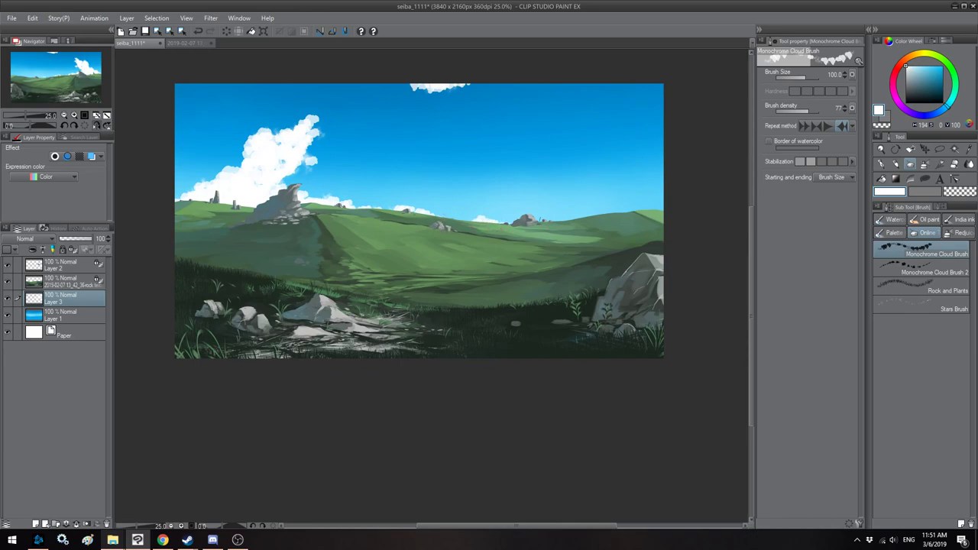
Step: Paint a tall cloud behind the right-hand distant rocks and a low cloud bank along the horizon, using sizes 250 to 170
{"action": "key", "text": "bracketright"}
{"action": "mouse_move", "coordinate": [667, 210]}
{"action": "left_mouse_down"}
{"action": "mouse_move", "coordinate": [649, 226]}
{"action": "mouse_move", "coordinate": [646, 203]}
{"action": "mouse_move", "coordinate": [609, 212]}
{"action": "left_mouse_up"}
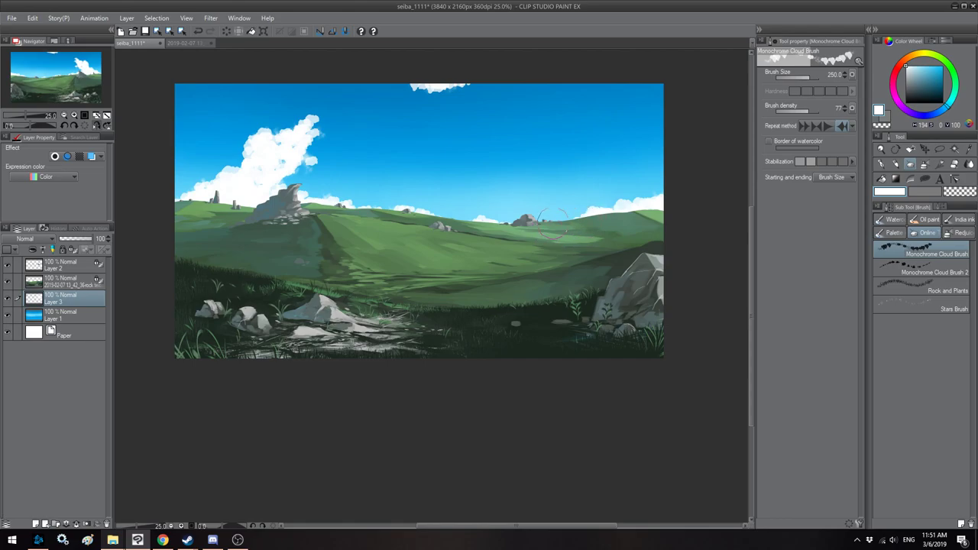
{"action": "mouse_move", "coordinate": [524, 213]}
{"action": "left_mouse_down"}
{"action": "mouse_move", "coordinate": [529, 186]}
{"action": "mouse_move", "coordinate": [558, 197]}
{"action": "mouse_move", "coordinate": [528, 186]}
{"action": "mouse_move", "coordinate": [515, 195]}
{"action": "mouse_move", "coordinate": [568, 190]}
{"action": "mouse_move", "coordinate": [539, 185]}
{"action": "mouse_move", "coordinate": [550, 158]}
{"action": "mouse_move", "coordinate": [527, 177]}
{"action": "mouse_move", "coordinate": [553, 192]}
{"action": "mouse_move", "coordinate": [542, 209]}
{"action": "mouse_move", "coordinate": [581, 214]}
{"action": "left_mouse_up"}
{"action": "key", "text": "bracketright"}
{"action": "key", "text": "bracketleft"}
{"action": "key", "text": "bracketleft"}
{"action": "left_click_drag", "start_coordinate": [424, 205], "coordinate": [392, 204]}
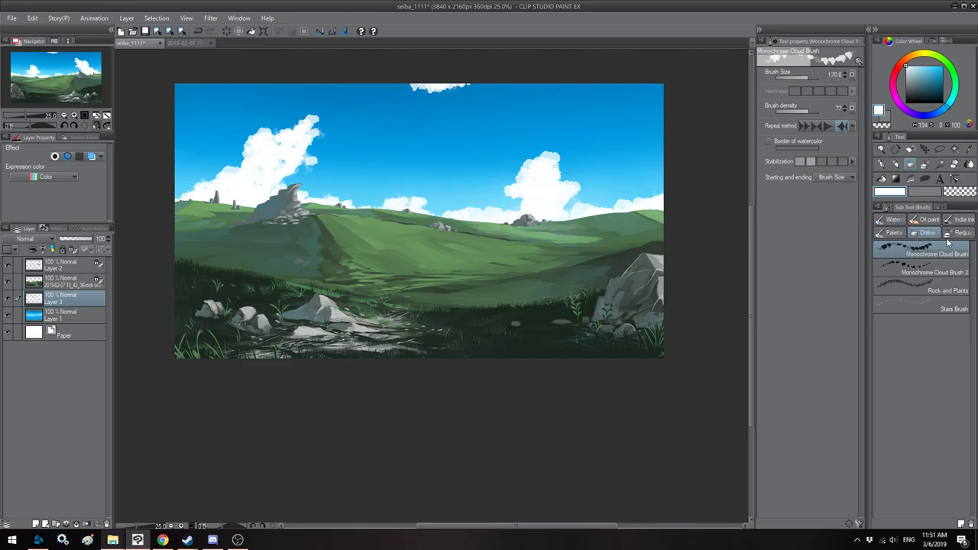
Step: Erase the large cloud's upper tip into ragged wisps using Monochrome Cloud Brush 2 with transparent colour at size 170
{"action": "left_click", "coordinate": [925, 266]}
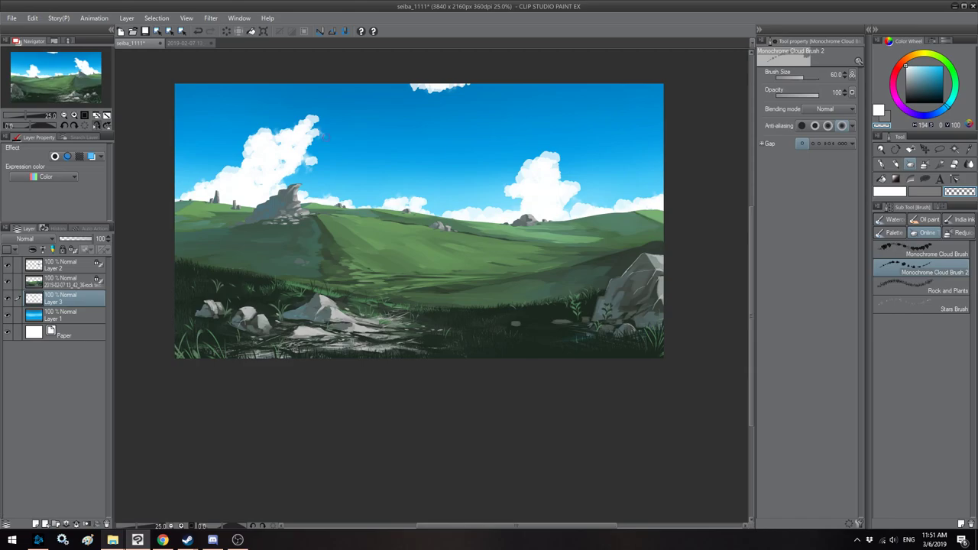
{"action": "scroll", "coordinate": [324, 139], "scroll_direction": "up", "scroll_amount": 2}
{"action": "left_click_drag", "start_coordinate": [344, 150], "coordinate": [435, 185]}
{"action": "key", "text": "bracketright"}
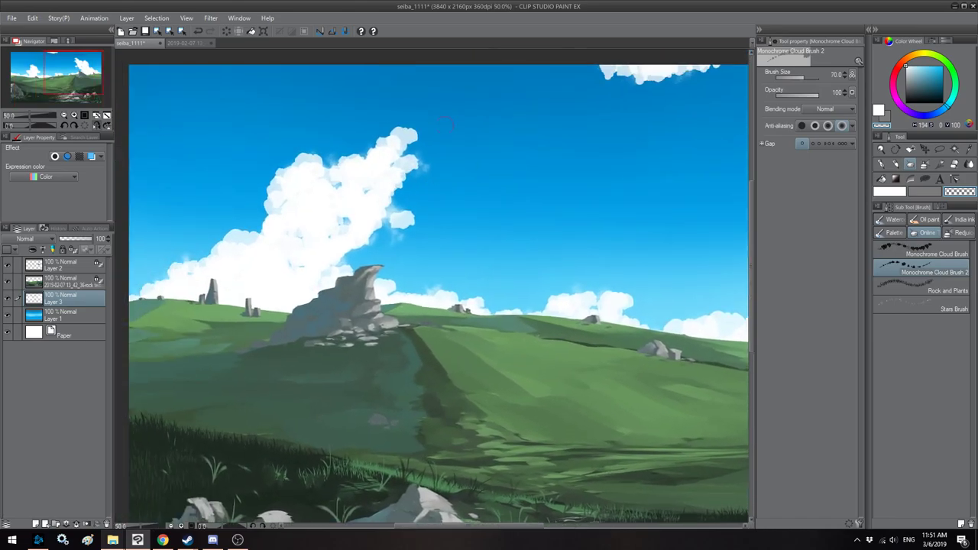
{"action": "left_click", "coordinate": [405, 131]}
{"action": "key", "text": "bracketright"}
{"action": "key", "text": "bracketright"}
{"action": "key", "text": "bracketright"}
{"action": "key", "text": "bracketright"}
{"action": "key", "text": "bracketright"}
{"action": "key", "text": "bracketright"}
{"action": "key", "text": "bracketright"}
{"action": "key", "text": "bracketleft"}
{"action": "key", "text": "bracketleft"}
{"action": "key", "text": "bracketleft"}
{"action": "key", "text": "bracketleft"}
{"action": "key", "text": "bracketleft"}
{"action": "mouse_move", "coordinate": [425, 157]}
{"action": "left_mouse_down"}
{"action": "mouse_move", "coordinate": [405, 172]}
{"action": "mouse_move", "coordinate": [410, 126]}
{"action": "left_mouse_up"}
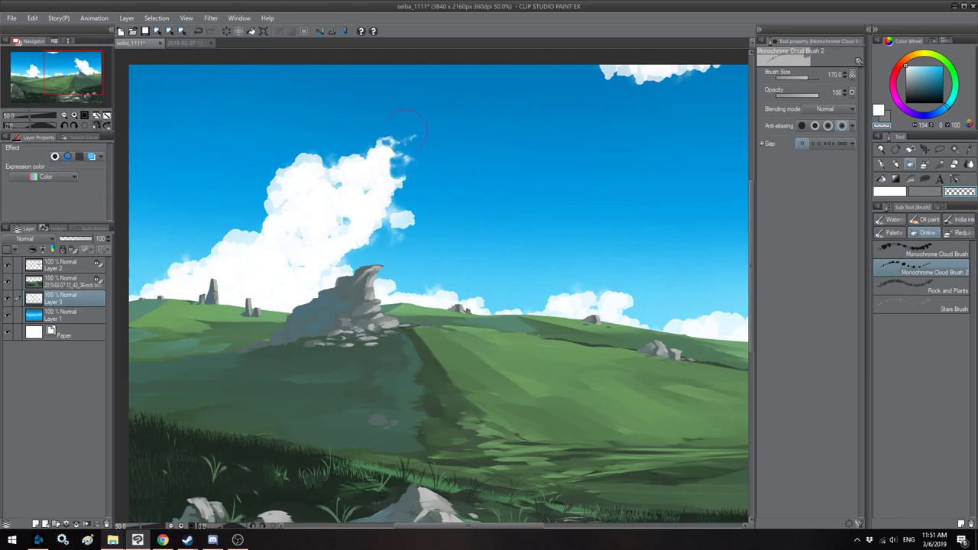
Step: Erase along the large cloud's right underside and crown to break up its rounded edges, at size 170
{"action": "mouse_move", "coordinate": [418, 200]}
{"action": "left_mouse_down"}
{"action": "mouse_move", "coordinate": [393, 235]}
{"action": "mouse_move", "coordinate": [363, 237]}
{"action": "mouse_move", "coordinate": [346, 253]}
{"action": "mouse_move", "coordinate": [379, 221]}
{"action": "left_mouse_up"}
{"action": "key", "text": "bracketleft"}
{"action": "key", "text": "bracketright"}
{"action": "left_click_drag", "start_coordinate": [346, 156], "coordinate": [299, 154]}
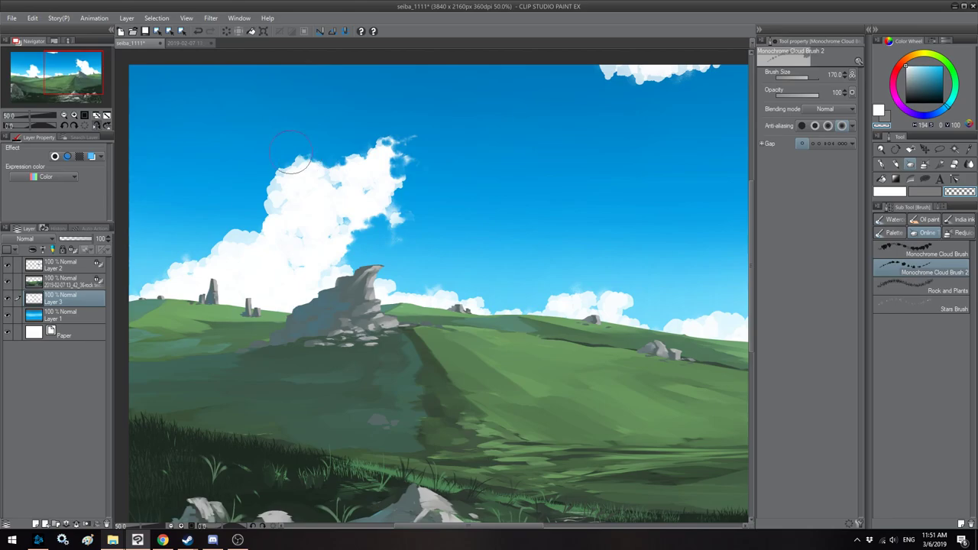
Step: Paint white puffs along the large cloud's outer slope above the standing rocks with Monochrome Cloud Brush 2, up to size 200
{"action": "key", "text": "h"}
{"action": "left_click_drag", "start_coordinate": [524, 165], "coordinate": [418, 144]}
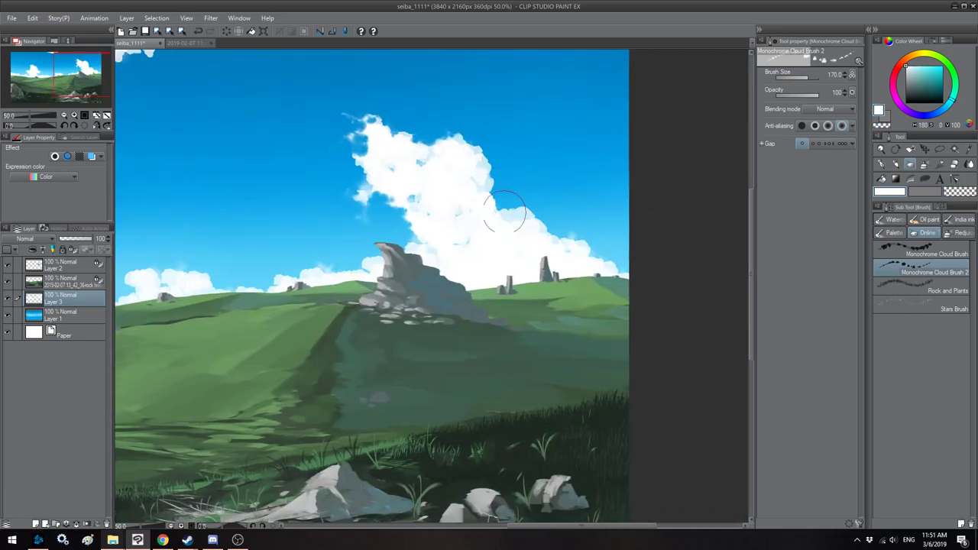
{"action": "key", "text": "bracketleft"}
{"action": "key", "text": "bracketleft"}
{"action": "mouse_move", "coordinate": [518, 217]}
{"action": "left_mouse_down"}
{"action": "mouse_move", "coordinate": [545, 239]}
{"action": "mouse_move", "coordinate": [585, 243]}
{"action": "mouse_move", "coordinate": [610, 262]}
{"action": "mouse_move", "coordinate": [605, 270]}
{"action": "mouse_move", "coordinate": [553, 237]}
{"action": "mouse_move", "coordinate": [589, 271]}
{"action": "mouse_move", "coordinate": [614, 273]}
{"action": "left_mouse_up"}
{"action": "key", "text": "bracketright"}
{"action": "key", "text": "bracketright"}
{"action": "key", "text": "bracketright"}
{"action": "key", "text": "bracketright"}
{"action": "key", "text": "bracketright"}
{"action": "key", "text": "bracketleft"}
{"action": "left_click", "coordinate": [424, 244]}
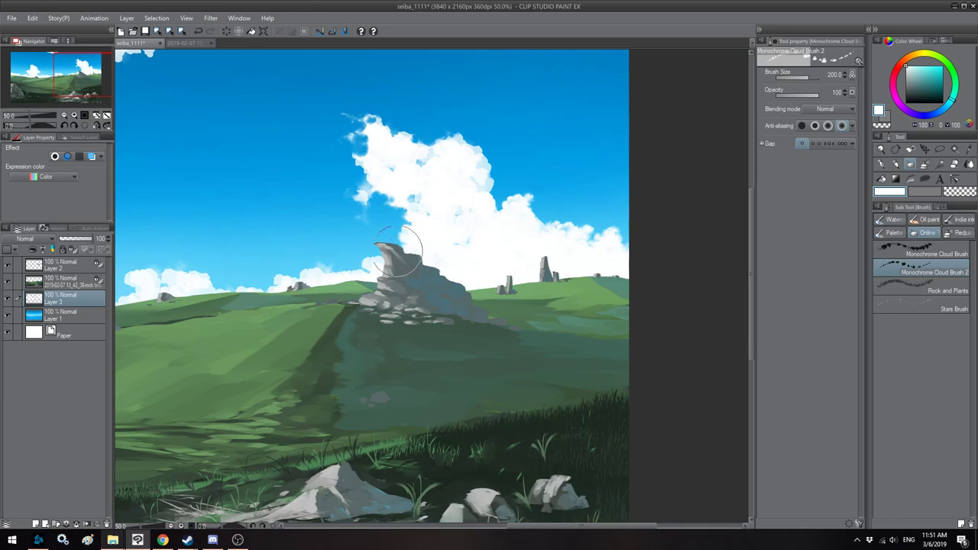
Step: Roughen the large cloud's edges and the low clouds beside the crest rock using transparent colour at size 150
{"action": "key", "text": "h"}
{"action": "left_click_drag", "start_coordinate": [453, 250], "coordinate": [435, 239]}
{"action": "key", "text": "bracketleft"}
{"action": "key", "text": "bracketleft"}
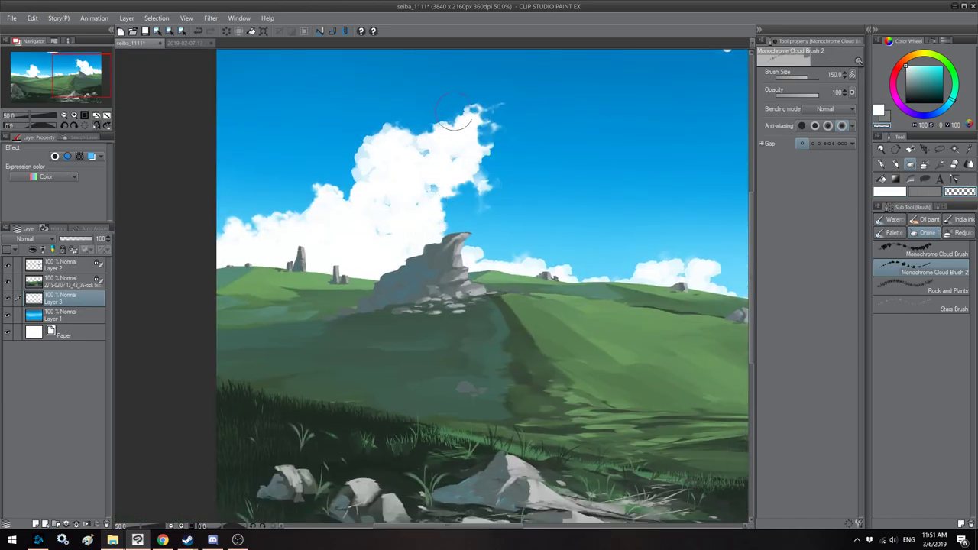
{"action": "mouse_move", "coordinate": [474, 253]}
{"action": "left_mouse_down"}
{"action": "mouse_move", "coordinate": [534, 264]}
{"action": "mouse_move", "coordinate": [500, 227]}
{"action": "mouse_move", "coordinate": [358, 226]}
{"action": "mouse_move", "coordinate": [419, 207]}
{"action": "mouse_move", "coordinate": [520, 204]}
{"action": "mouse_move", "coordinate": [385, 220]}
{"action": "left_mouse_up"}
{"action": "mouse_move", "coordinate": [497, 233]}
{"action": "left_mouse_down"}
{"action": "mouse_move", "coordinate": [528, 235]}
{"action": "mouse_move", "coordinate": [531, 224]}
{"action": "mouse_move", "coordinate": [547, 244]}
{"action": "mouse_move", "coordinate": [585, 243]}
{"action": "left_mouse_up"}
Step: Carve ragged edges into the tall right-hand cloud, its horizon cloud bank and the upper-edge cloud using transparent colour at size 150
{"action": "left_click_drag", "start_coordinate": [629, 194], "coordinate": [408, 227]}
{"action": "mouse_move", "coordinate": [409, 286]}
{"action": "left_mouse_down"}
{"action": "mouse_move", "coordinate": [505, 278]}
{"action": "mouse_move", "coordinate": [552, 285]}
{"action": "mouse_move", "coordinate": [512, 242]}
{"action": "mouse_move", "coordinate": [564, 219]}
{"action": "mouse_move", "coordinate": [554, 200]}
{"action": "mouse_move", "coordinate": [593, 177]}
{"action": "mouse_move", "coordinate": [639, 176]}
{"action": "mouse_move", "coordinate": [642, 223]}
{"action": "mouse_move", "coordinate": [660, 217]}
{"action": "mouse_move", "coordinate": [679, 233]}
{"action": "mouse_move", "coordinate": [644, 245]}
{"action": "mouse_move", "coordinate": [529, 237]}
{"action": "left_mouse_up"}
{"action": "key", "text": "bracketleft"}
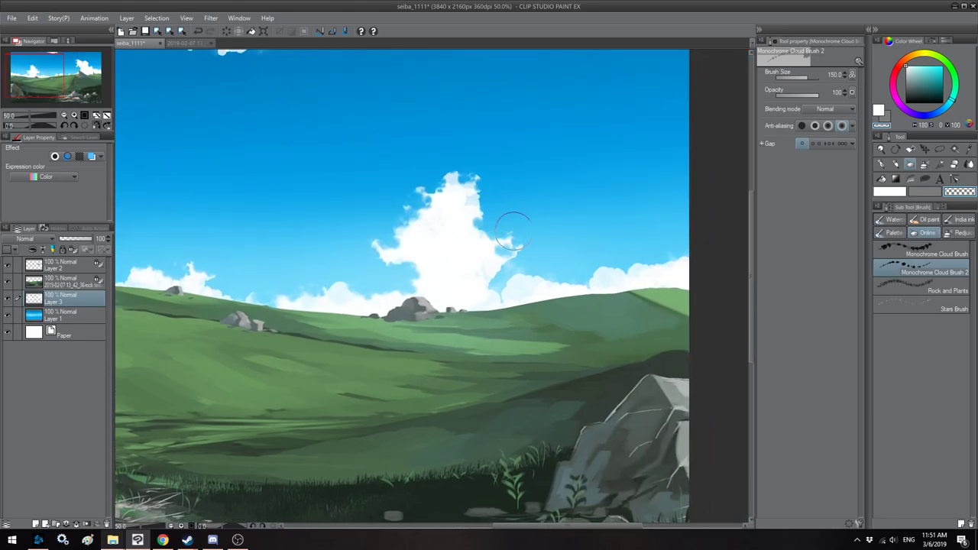
{"action": "mouse_move", "coordinate": [583, 267]}
{"action": "left_mouse_down"}
{"action": "mouse_move", "coordinate": [701, 259]}
{"action": "mouse_move", "coordinate": [558, 281]}
{"action": "mouse_move", "coordinate": [615, 288]}
{"action": "left_mouse_up"}
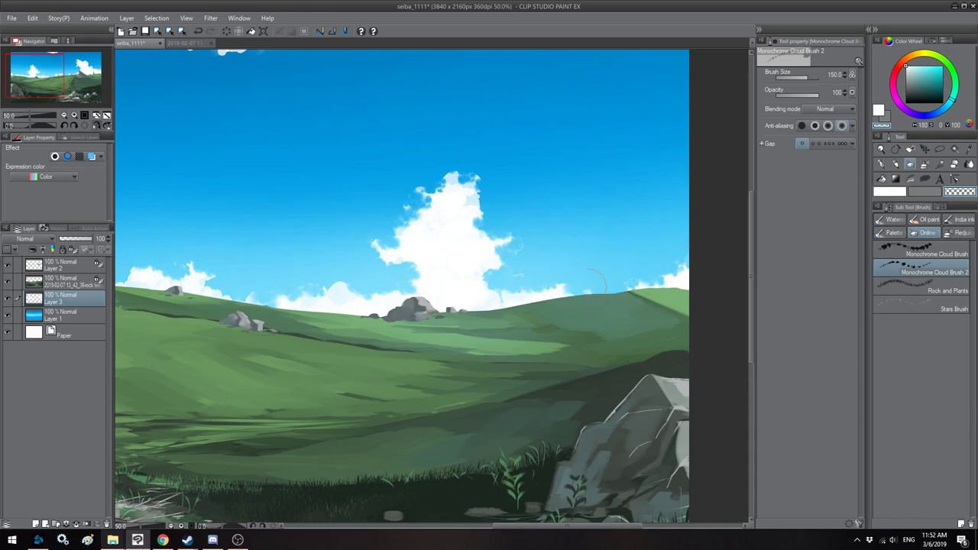
{"action": "left_click_drag", "start_coordinate": [270, 120], "coordinate": [538, 223]}
{"action": "mouse_move", "coordinate": [506, 154]}
{"action": "left_mouse_down"}
{"action": "mouse_move", "coordinate": [459, 145]}
{"action": "mouse_move", "coordinate": [490, 162]}
{"action": "left_mouse_up"}
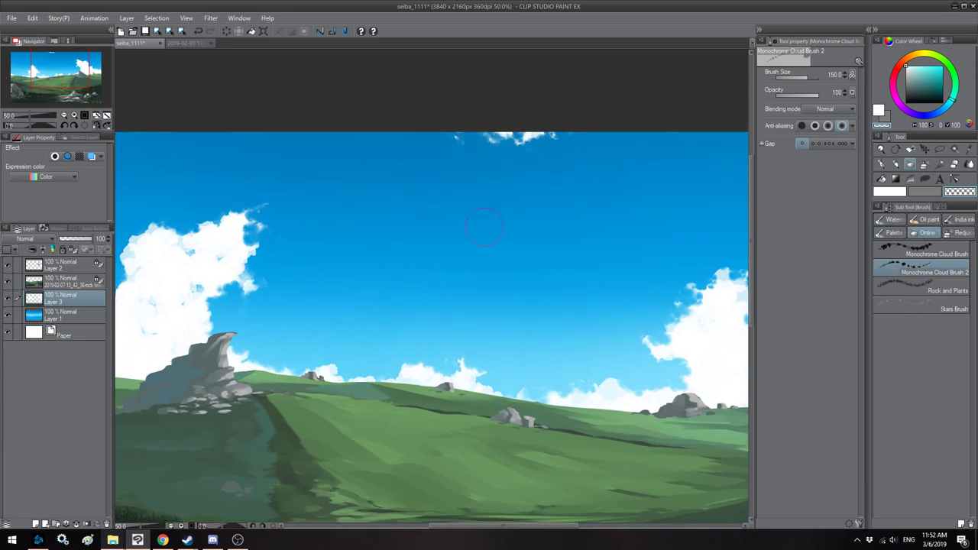
Step: Apply a Gaussian blur of 6.00 to the cloud layer
{"action": "scroll", "coordinate": [393, 148], "scroll_direction": "down", "scroll_amount": 4}
{"action": "left_click_drag", "start_coordinate": [344, 187], "coordinate": [337, 189]}
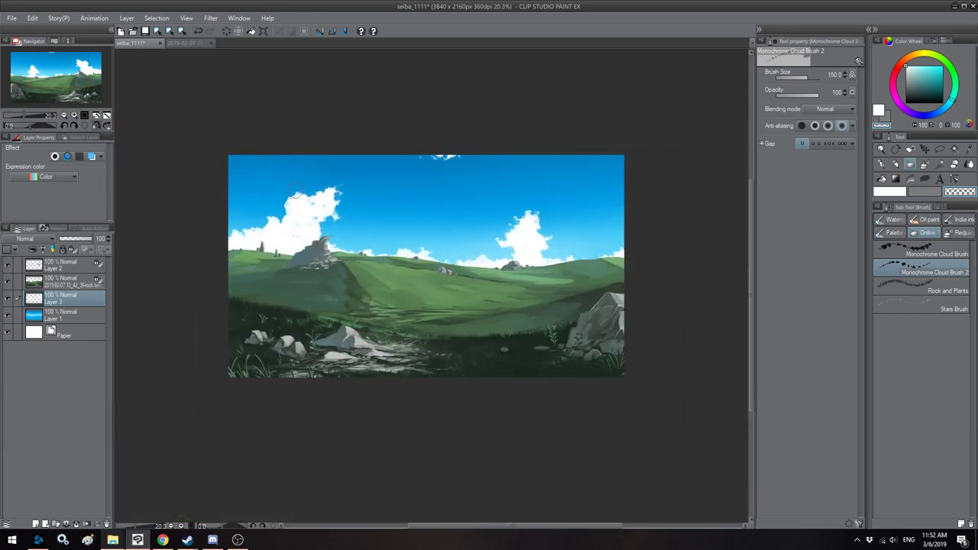
{"action": "left_click", "coordinate": [211, 17]}
{"action": "mouse_move", "coordinate": [260, 32]}
{"action": "left_click", "coordinate": [325, 59]}
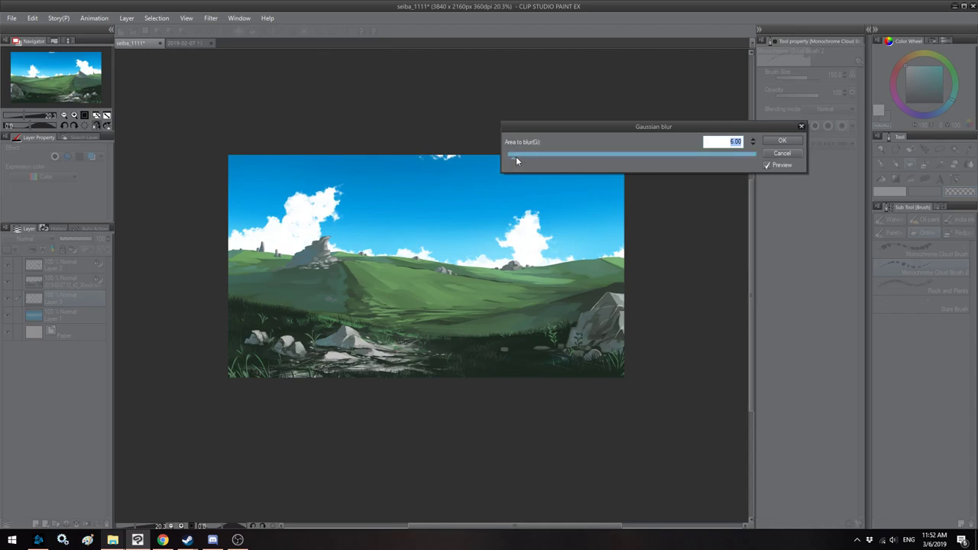
{"action": "left_click", "coordinate": [782, 141]}
Step: Paint crisp white puffs along the large cloud's tip and right edge with Monochrome Cloud Brush 2, using size 70
{"action": "scroll", "coordinate": [306, 207], "scroll_direction": "up", "scroll_amount": 2}
{"action": "scroll", "coordinate": [295, 204], "scroll_direction": "up", "scroll_amount": 3}
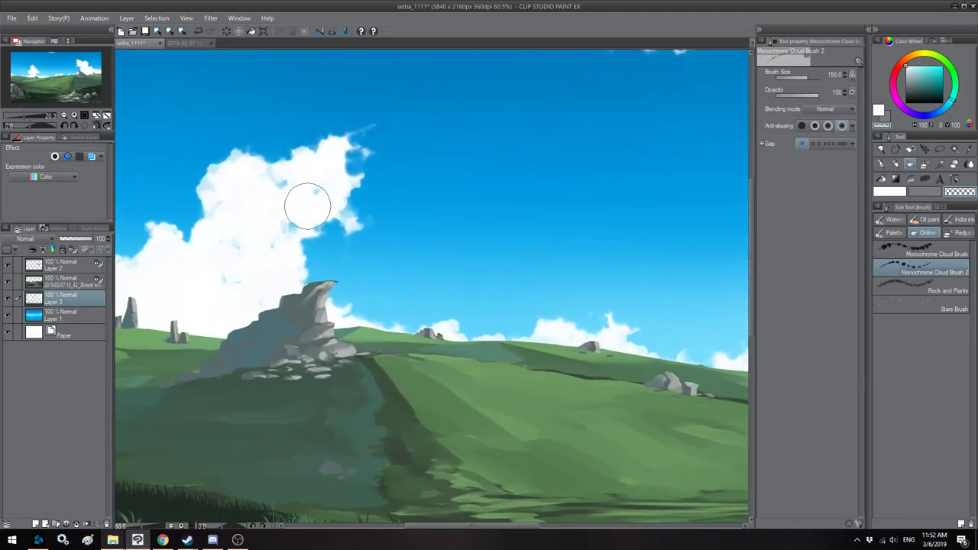
{"action": "left_click_drag", "start_coordinate": [373, 205], "coordinate": [406, 207]}
{"action": "key", "text": "c"}
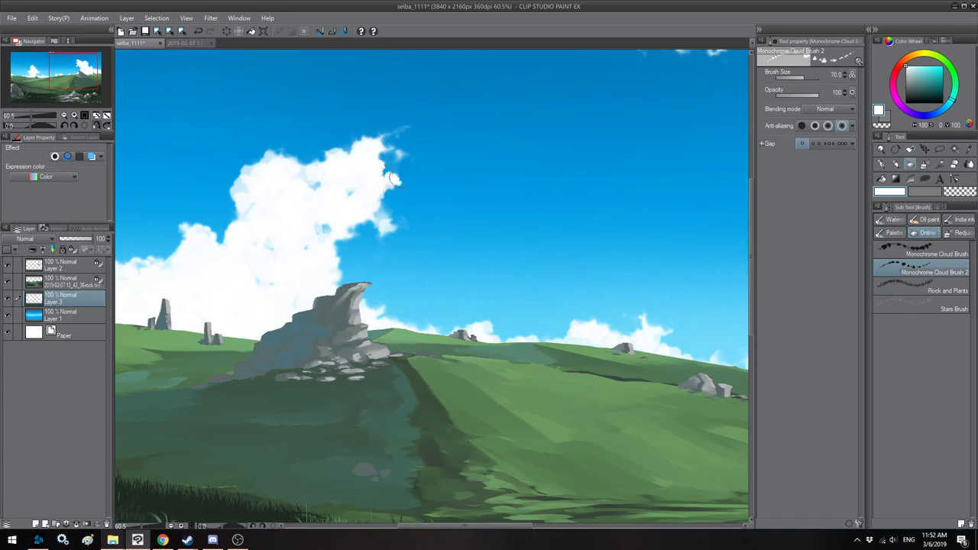
{"action": "left_click_drag", "start_coordinate": [379, 200], "coordinate": [373, 225]}
{"action": "mouse_move", "coordinate": [371, 150]}
{"action": "left_mouse_down"}
{"action": "mouse_move", "coordinate": [382, 140]}
{"action": "mouse_move", "coordinate": [396, 155]}
{"action": "left_mouse_up"}
{"action": "key", "text": "bracketright"}
{"action": "key", "text": "bracketright"}
{"action": "mouse_move", "coordinate": [361, 217]}
{"action": "left_mouse_down"}
{"action": "mouse_move", "coordinate": [329, 258]}
{"action": "mouse_move", "coordinate": [337, 280]}
{"action": "left_mouse_up"}
{"action": "key", "text": "bracketleft"}
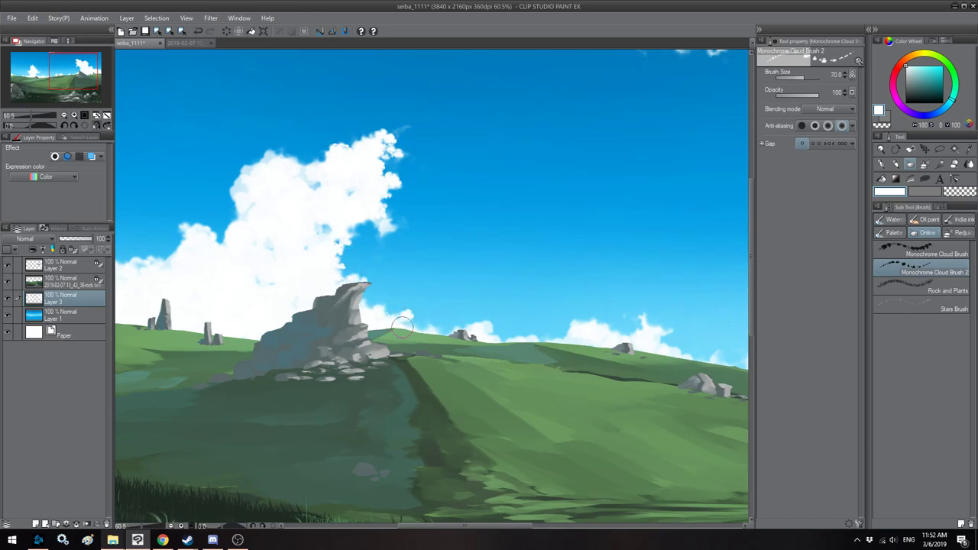
Step: Add further white puffs to the body and edges of the large cloud above the crest rock, using larger brush sizes
{"action": "left_click_drag", "start_coordinate": [304, 207], "coordinate": [428, 233]}
{"action": "key", "text": "bracketright"}
{"action": "key", "text": "bracketright"}
{"action": "left_click_drag", "start_coordinate": [390, 185], "coordinate": [413, 195]}
{"action": "mouse_move", "coordinate": [327, 254]}
{"action": "left_mouse_down"}
{"action": "mouse_move", "coordinate": [307, 296]}
{"action": "mouse_move", "coordinate": [286, 294]}
{"action": "mouse_move", "coordinate": [260, 279]}
{"action": "left_mouse_up"}
{"action": "key", "text": "bracketright"}
Step: Paint small puffs on the low cloud behind the middle of the hills' horizon, using size 80
{"action": "mouse_move", "coordinate": [692, 264]}
{"action": "left_mouse_down"}
{"action": "mouse_move", "coordinate": [469, 264]}
{"action": "mouse_move", "coordinate": [298, 221]}
{"action": "left_mouse_up"}
{"action": "key", "text": "bracketleft"}
{"action": "mouse_move", "coordinate": [364, 315]}
{"action": "left_mouse_down"}
{"action": "mouse_move", "coordinate": [380, 295]}
{"action": "mouse_move", "coordinate": [378, 316]}
{"action": "mouse_move", "coordinate": [406, 333]}
{"action": "mouse_move", "coordinate": [384, 326]}
{"action": "mouse_move", "coordinate": [415, 336]}
{"action": "left_mouse_up"}
{"action": "key", "text": "bracketleft"}
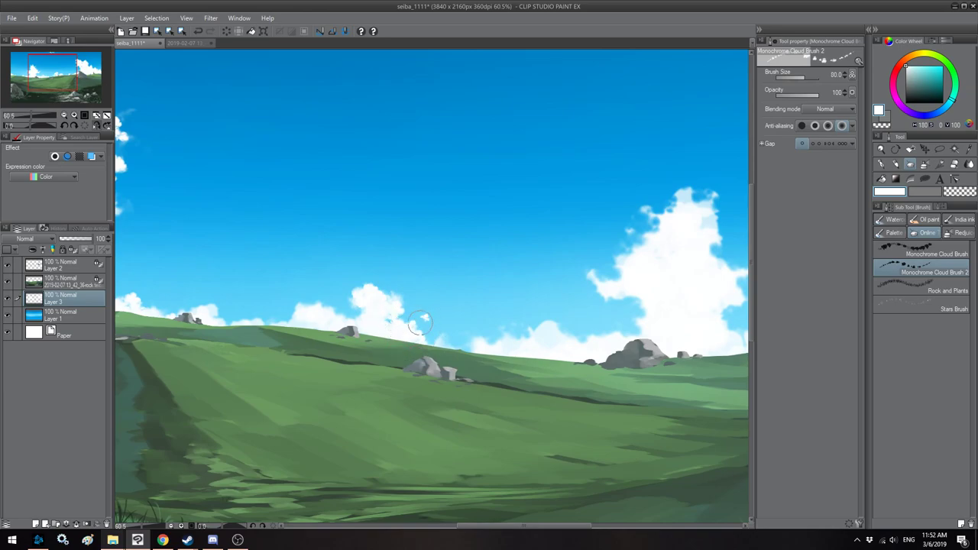
Step: Paint detached puffs beside the tall right-hand cloud at size 70, and add crisp puffs around its edges
{"action": "left_click_drag", "start_coordinate": [653, 262], "coordinate": [474, 267]}
{"action": "key", "text": "bracketright"}
{"action": "mouse_move", "coordinate": [533, 254]}
{"action": "left_mouse_down"}
{"action": "mouse_move", "coordinate": [563, 259]}
{"action": "mouse_move", "coordinate": [558, 276]}
{"action": "mouse_move", "coordinate": [578, 274]}
{"action": "mouse_move", "coordinate": [563, 290]}
{"action": "mouse_move", "coordinate": [583, 275]}
{"action": "left_mouse_up"}
{"action": "left_click", "coordinate": [561, 253]}
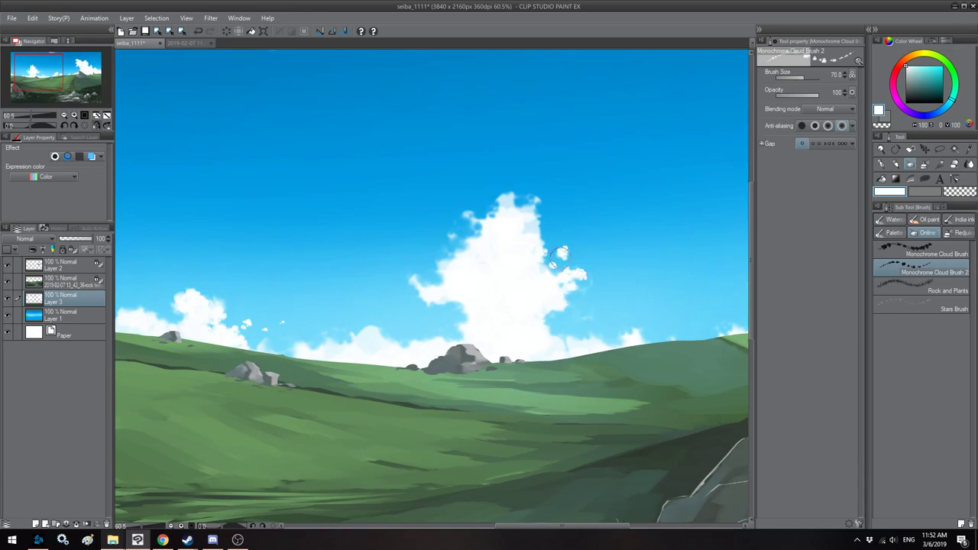
{"action": "mouse_move", "coordinate": [463, 221]}
{"action": "left_mouse_down"}
{"action": "mouse_move", "coordinate": [469, 234]}
{"action": "mouse_move", "coordinate": [397, 197]}
{"action": "left_mouse_up"}
{"action": "key", "text": "bracketright"}
{"action": "key", "text": "bracketright"}
{"action": "mouse_move", "coordinate": [345, 172]}
{"action": "left_mouse_down"}
{"action": "mouse_move", "coordinate": [360, 180]}
{"action": "mouse_move", "coordinate": [379, 166]}
{"action": "mouse_move", "coordinate": [375, 143]}
{"action": "left_mouse_up"}
{"action": "key", "text": "bracketright"}
{"action": "key", "text": "bracketright"}
{"action": "key", "text": "bracketright"}
{"action": "mouse_move", "coordinate": [324, 284]}
{"action": "left_mouse_down"}
{"action": "mouse_move", "coordinate": [443, 298]}
{"action": "mouse_move", "coordinate": [485, 278]}
{"action": "mouse_move", "coordinate": [490, 289]}
{"action": "mouse_move", "coordinate": [515, 263]}
{"action": "mouse_move", "coordinate": [507, 303]}
{"action": "mouse_move", "coordinate": [586, 283]}
{"action": "mouse_move", "coordinate": [558, 272]}
{"action": "mouse_move", "coordinate": [543, 282]}
{"action": "mouse_move", "coordinate": [572, 287]}
{"action": "left_mouse_up"}
{"action": "left_click_drag", "start_coordinate": [639, 270], "coordinate": [678, 258]}
Step: Examine the whole painting in normal and mirrored orientation to judge the cloud composition
{"action": "mouse_move", "coordinate": [462, 240]}
{"action": "left_mouse_down"}
{"action": "mouse_move", "coordinate": [620, 322]}
{"action": "mouse_move", "coordinate": [723, 414]}
{"action": "left_mouse_up"}
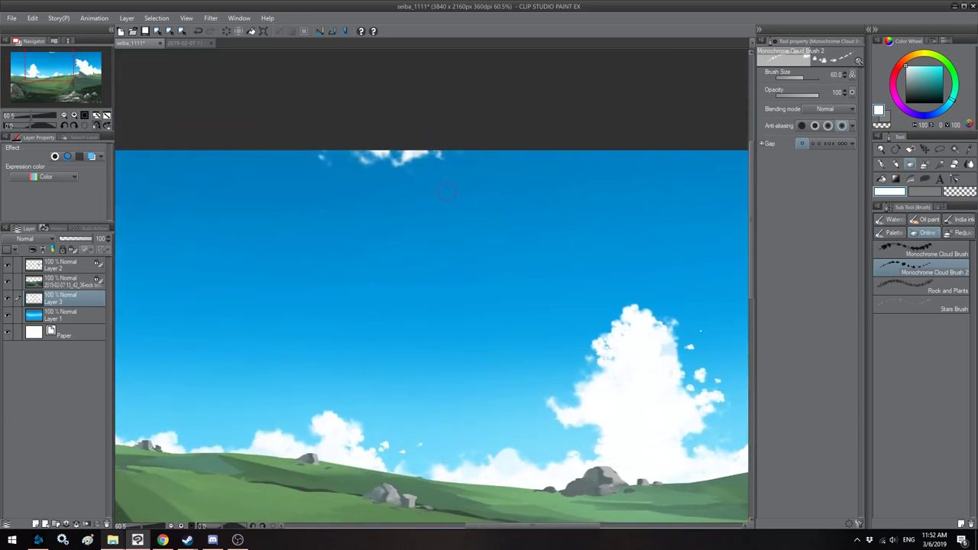
{"action": "scroll", "coordinate": [495, 146], "scroll_direction": "down", "scroll_amount": 4}
{"action": "key", "text": "h"}
{"action": "key", "text": "h"}
{"action": "left_click_drag", "start_coordinate": [365, 192], "coordinate": [392, 171]}
{"action": "scroll", "coordinate": [383, 199], "scroll_direction": "up", "scroll_amount": 2}
{"action": "key", "text": "h"}
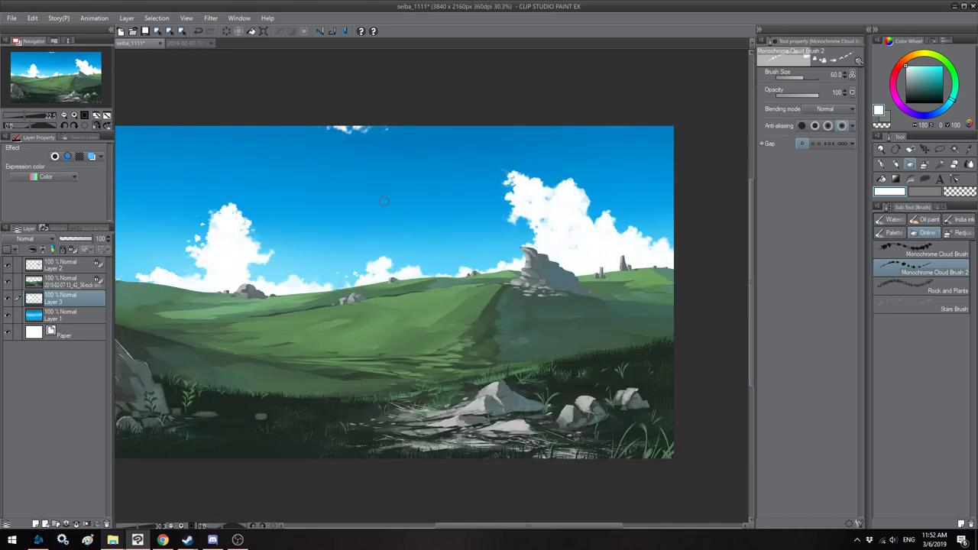
{"action": "key", "text": "h"}
Step: Paint small detached white clouds in the upper middle sky and near the sky's right edge, using sizes 80 to 150
{"action": "mouse_move", "coordinate": [497, 222]}
{"action": "left_mouse_down"}
{"action": "mouse_move", "coordinate": [467, 219]}
{"action": "mouse_move", "coordinate": [479, 222]}
{"action": "left_mouse_up"}
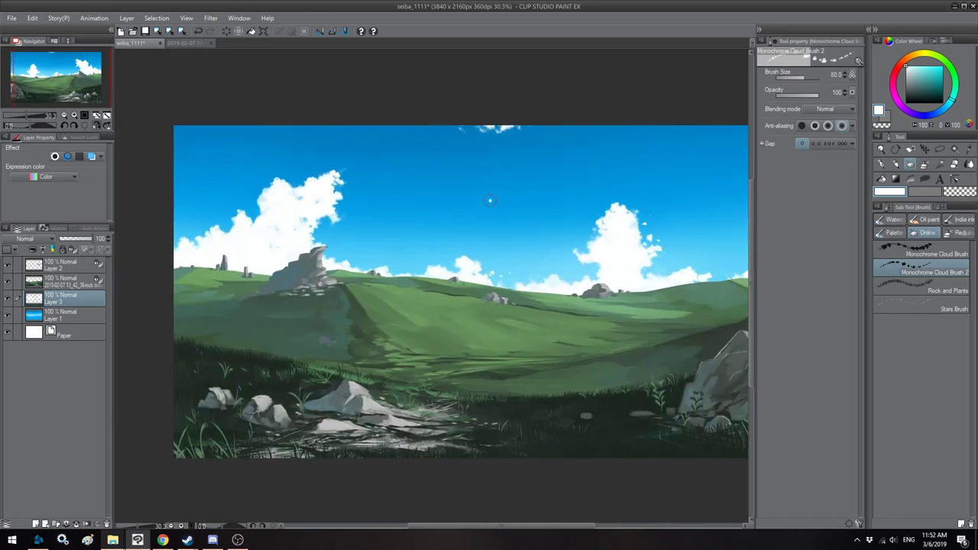
{"action": "left_click", "coordinate": [518, 202]}
{"action": "left_click_drag", "start_coordinate": [581, 172], "coordinate": [467, 177]}
{"action": "key", "text": "]"}
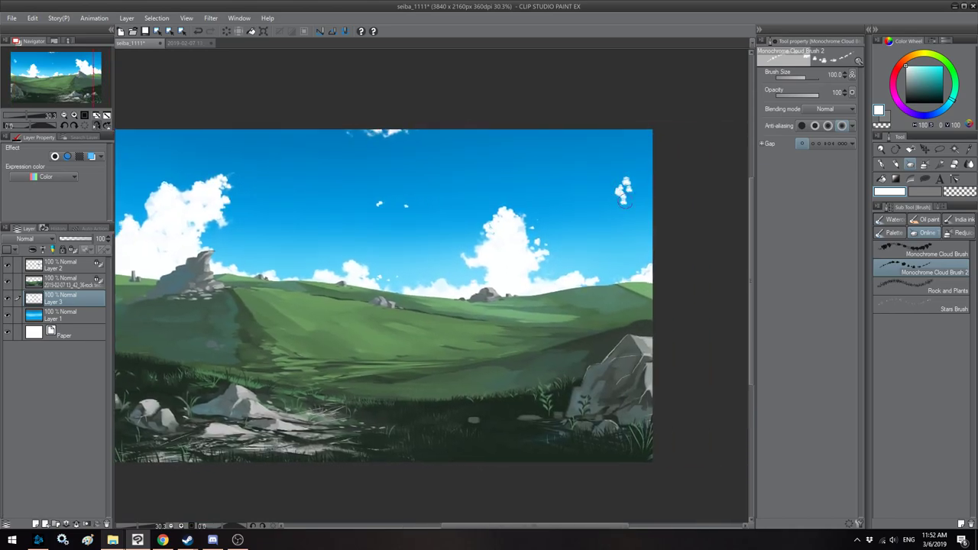
{"action": "left_click_drag", "start_coordinate": [637, 189], "coordinate": [626, 190]}
{"action": "left_click_drag", "start_coordinate": [429, 185], "coordinate": [398, 193]}
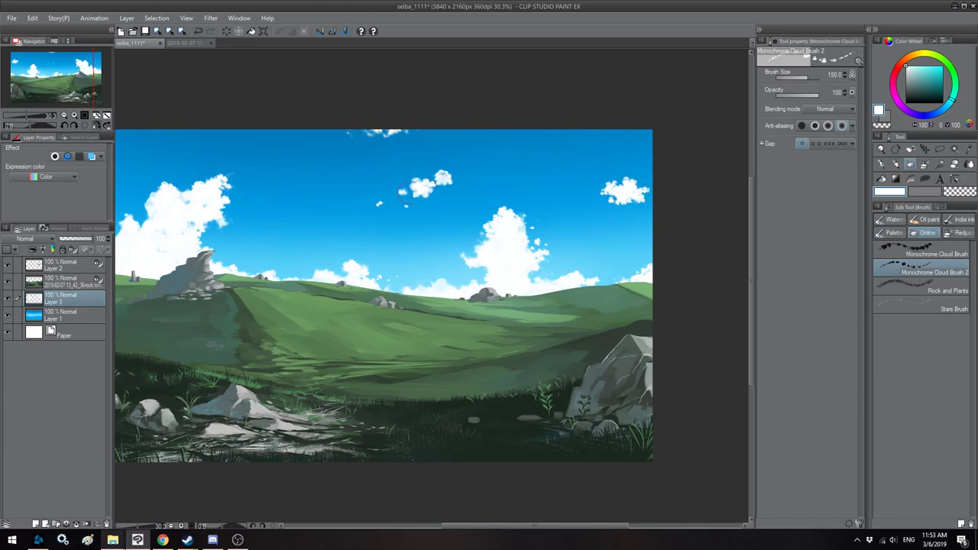
Step: Carve the small clouds into wispy shapes with the transparent colour, and add another broken cloud beside the large crest cloud
{"action": "left_click", "coordinate": [959, 193]}
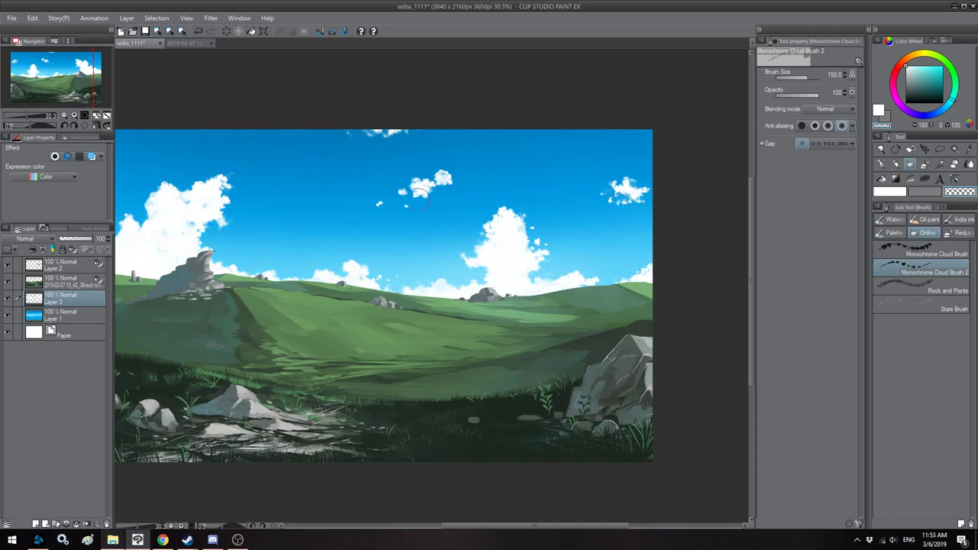
{"action": "scroll", "coordinate": [379, 205], "scroll_direction": "down", "scroll_amount": 2}
{"action": "left_click_drag", "start_coordinate": [335, 203], "coordinate": [389, 186]}
{"action": "scroll", "coordinate": [387, 182], "scroll_direction": "up", "scroll_amount": 1}
{"action": "left_click_drag", "start_coordinate": [546, 223], "coordinate": [579, 221]}
{"action": "key", "text": "c"}
{"action": "key", "text": "bracketright"}
{"action": "mouse_move", "coordinate": [394, 179]}
{"action": "left_mouse_down"}
{"action": "mouse_move", "coordinate": [406, 191]}
{"action": "mouse_move", "coordinate": [385, 185]}
{"action": "left_mouse_up"}
{"action": "left_click", "coordinate": [948, 194]}
{"action": "mouse_move", "coordinate": [478, 160]}
{"action": "left_mouse_down"}
{"action": "mouse_move", "coordinate": [510, 155]}
{"action": "mouse_move", "coordinate": [437, 182]}
{"action": "left_mouse_up"}
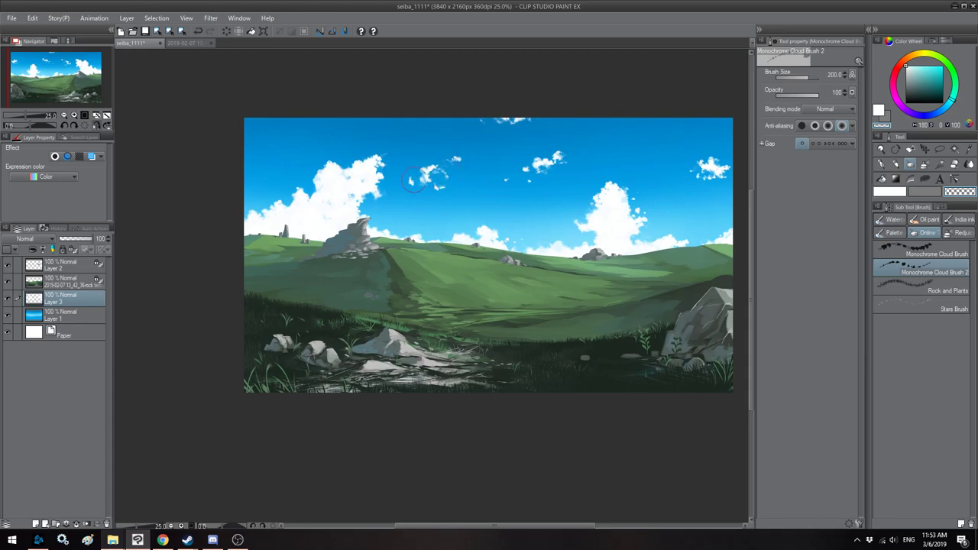
Step: Apply a Gaussian blur of 6.00 to the cloud layer
{"action": "left_click", "coordinate": [238, 19]}
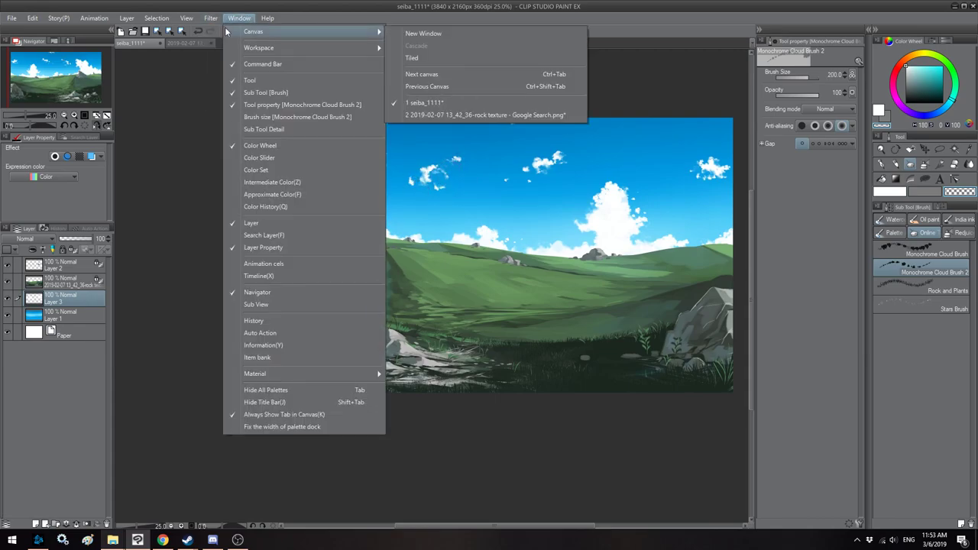
{"action": "mouse_move", "coordinate": [220, 31]}
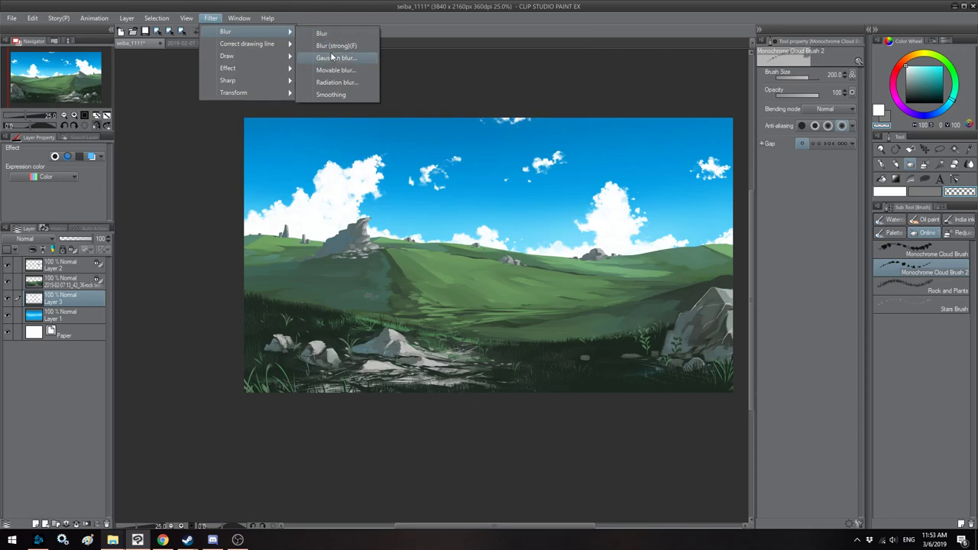
{"action": "left_click", "coordinate": [334, 58]}
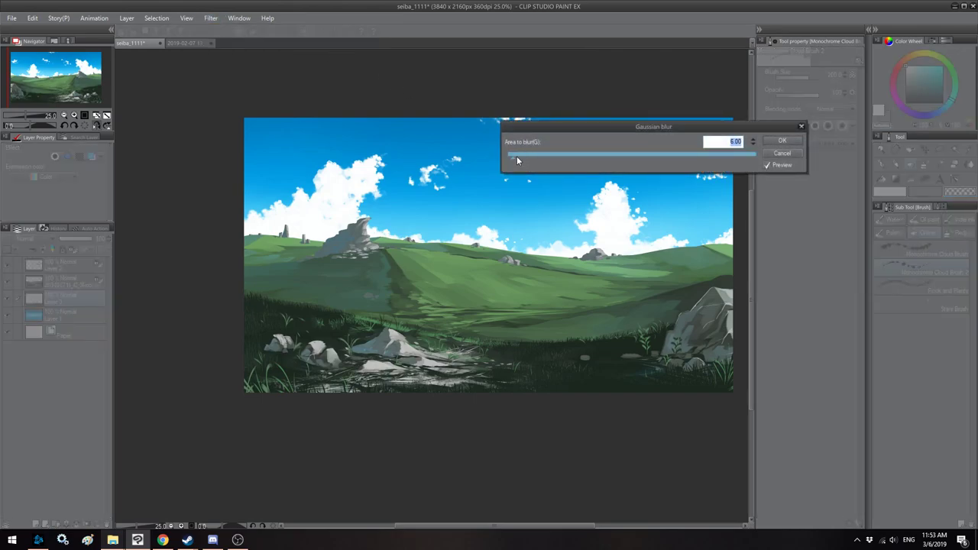
{"action": "left_click", "coordinate": [782, 141]}
Step: Paint a big white cloud into the upper-left corner of the sky at brush size 250
{"action": "scroll", "coordinate": [509, 213], "scroll_direction": "up", "scroll_amount": 4}
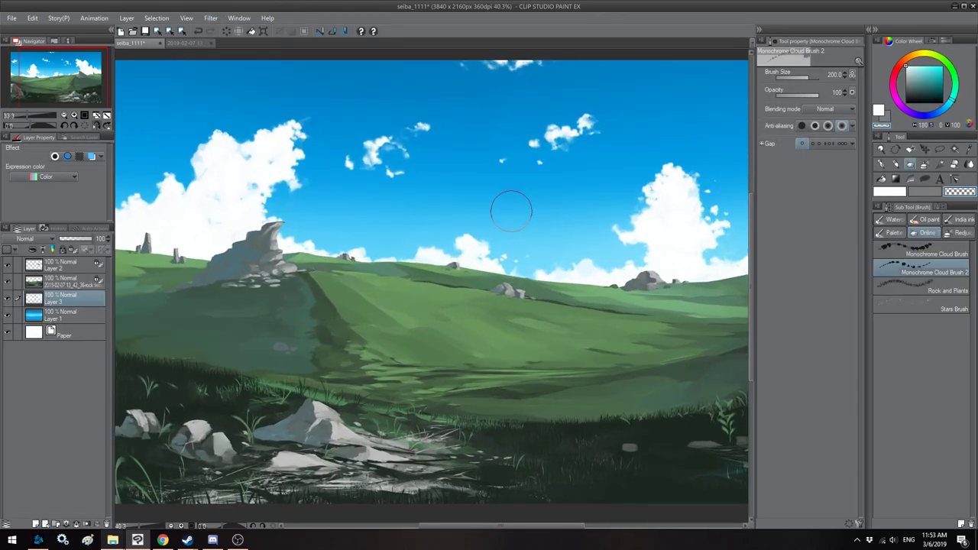
{"action": "left_click_drag", "start_coordinate": [612, 204], "coordinate": [513, 204]}
{"action": "left_click", "coordinate": [884, 196]}
{"action": "left_click_drag", "start_coordinate": [683, 199], "coordinate": [646, 195]}
{"action": "key", "text": "bracketleft"}
{"action": "key", "text": "bracketleft"}
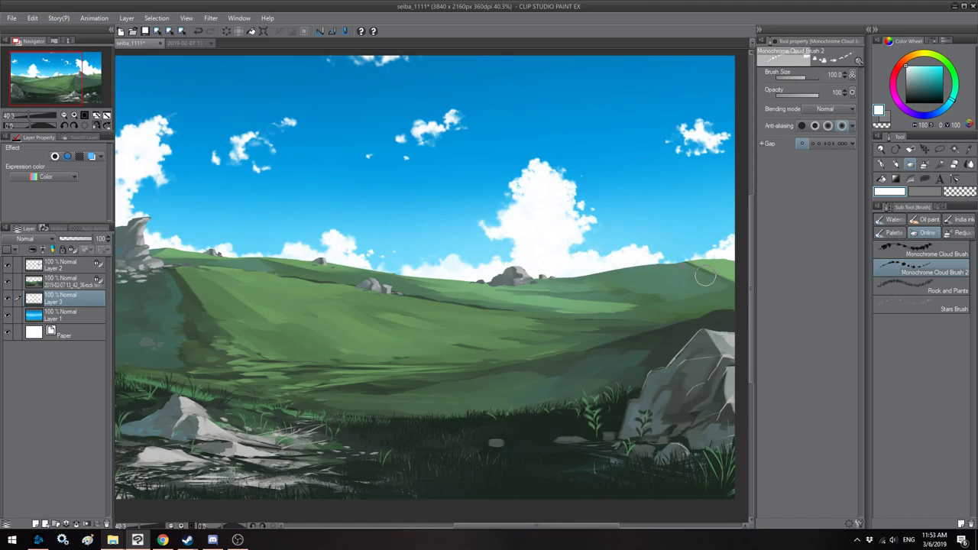
{"action": "left_click_drag", "start_coordinate": [432, 240], "coordinate": [604, 256]}
{"action": "left_click_drag", "start_coordinate": [367, 192], "coordinate": [551, 196]}
{"action": "left_click_drag", "start_coordinate": [357, 147], "coordinate": [390, 149]}
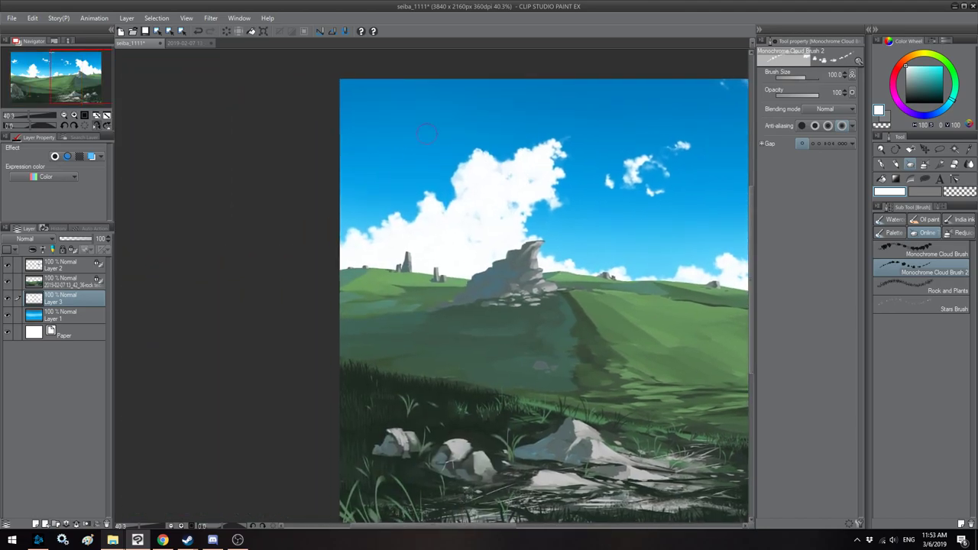
{"action": "key", "text": "bracketright"}
{"action": "key", "text": "bracketright"}
{"action": "key", "text": "bracketright"}
{"action": "left_click_drag", "start_coordinate": [383, 84], "coordinate": [321, 70]}
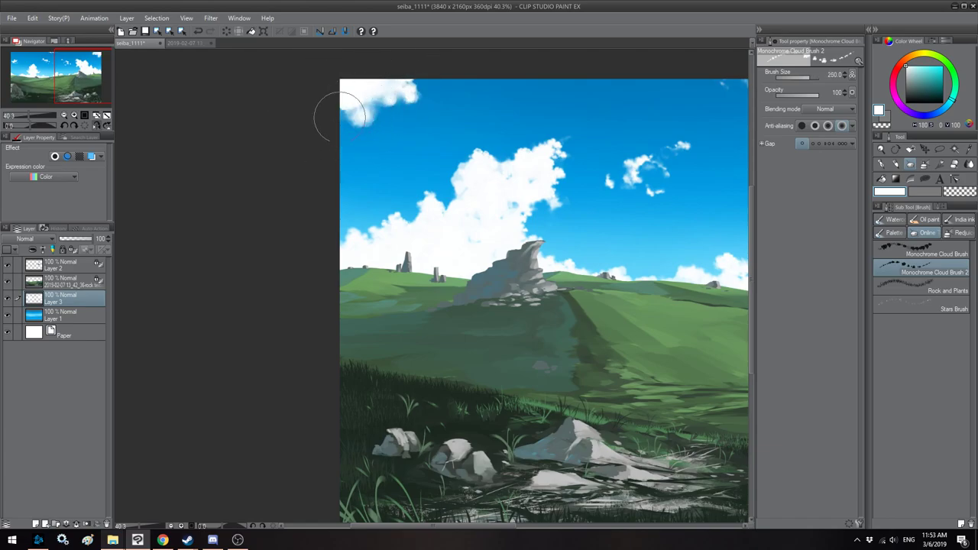
Step: Add smaller puffs to the corner cloud's lower edge at size 120, and a small cloud on the canvas's upper edge at size 170
{"action": "key", "text": "bracketleft"}
{"action": "left_click_drag", "start_coordinate": [351, 129], "coordinate": [352, 125]}
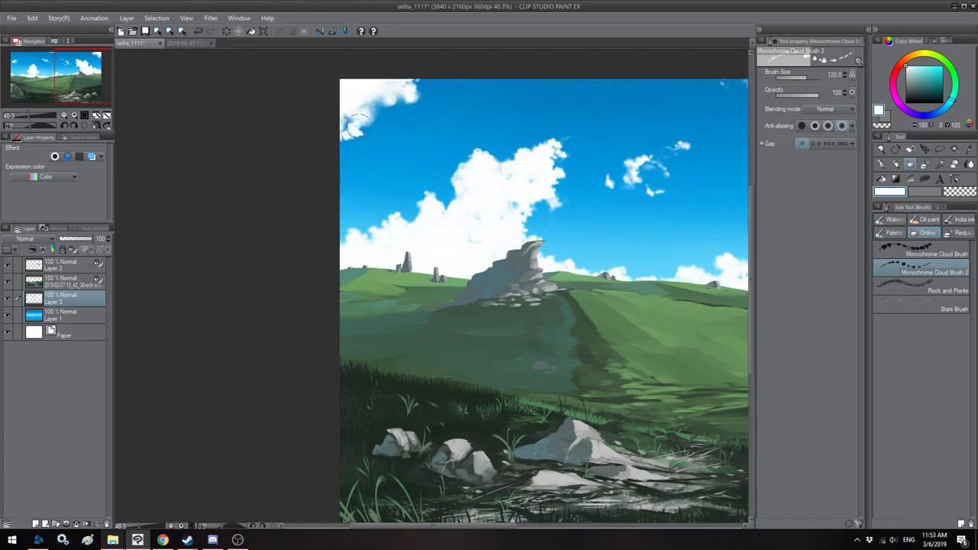
{"action": "scroll", "coordinate": [420, 93], "scroll_direction": "down", "scroll_amount": 1}
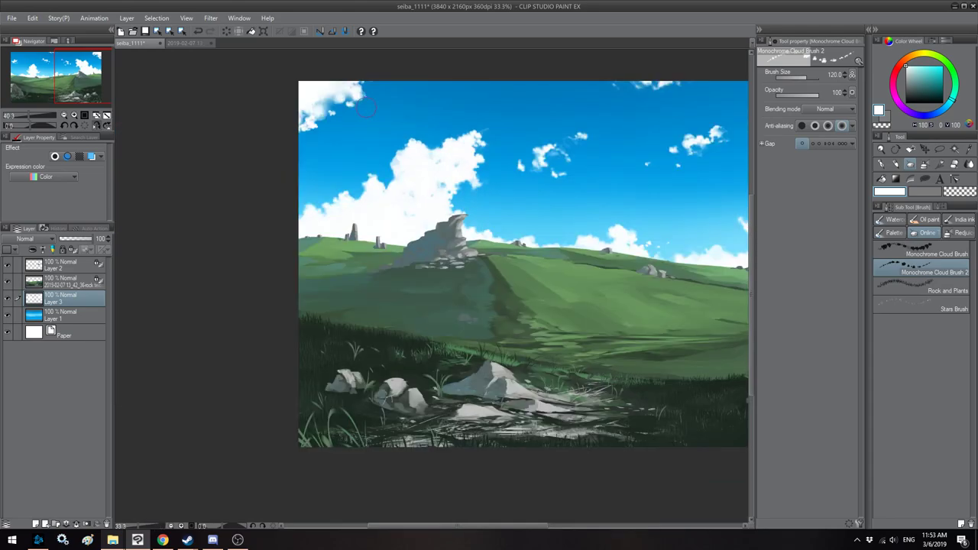
{"action": "left_click_drag", "start_coordinate": [414, 169], "coordinate": [434, 174]}
{"action": "left_click_drag", "start_coordinate": [432, 85], "coordinate": [448, 85]}
Step: Apply a Gaussian blur of 3.22 to the cloud layer
{"action": "left_click", "coordinate": [210, 18]}
{"action": "mouse_move", "coordinate": [221, 30]}
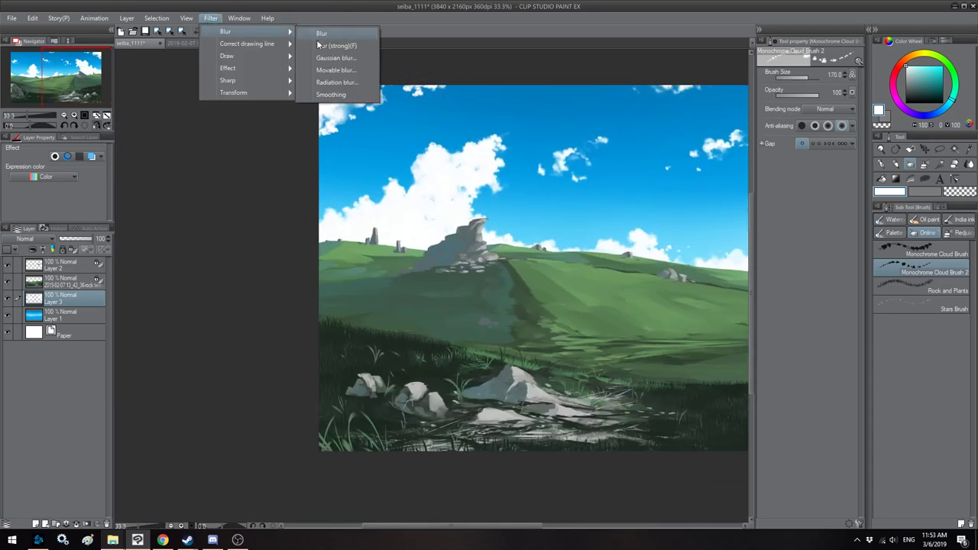
{"action": "left_click", "coordinate": [319, 61]}
{"action": "left_click_drag", "start_coordinate": [517, 153], "coordinate": [511, 160]}
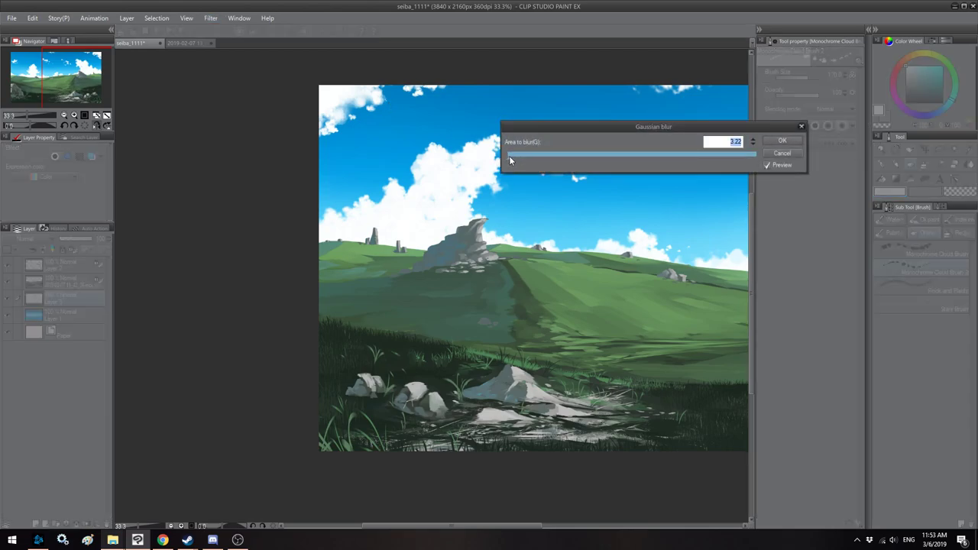
{"action": "left_click", "coordinate": [781, 141]}
Step: Examine the softened clouds across the whole painting, in normal and mirrored view
{"action": "scroll", "coordinate": [440, 218], "scroll_direction": "down", "scroll_amount": 4}
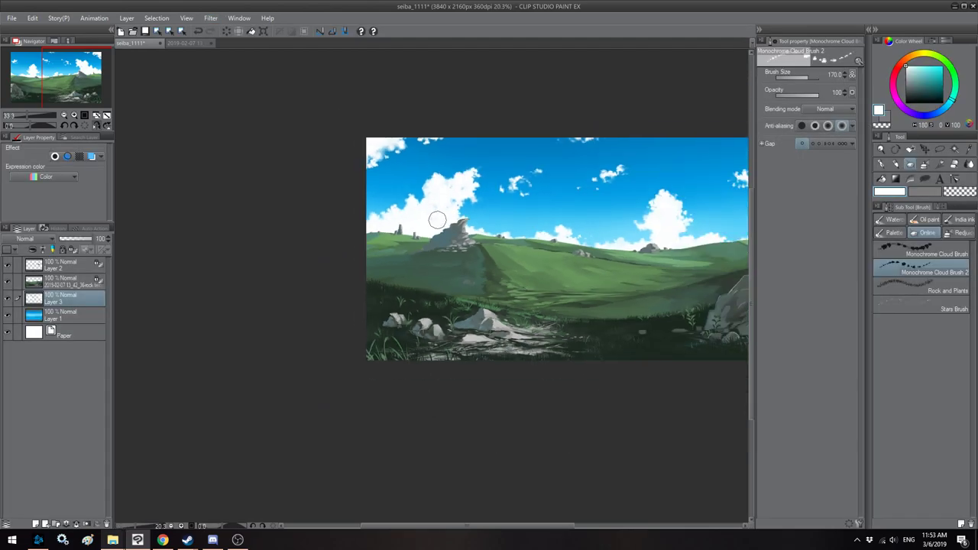
{"action": "scroll", "coordinate": [439, 216], "scroll_direction": "up", "scroll_amount": 2}
{"action": "left_click_drag", "start_coordinate": [376, 196], "coordinate": [344, 194]}
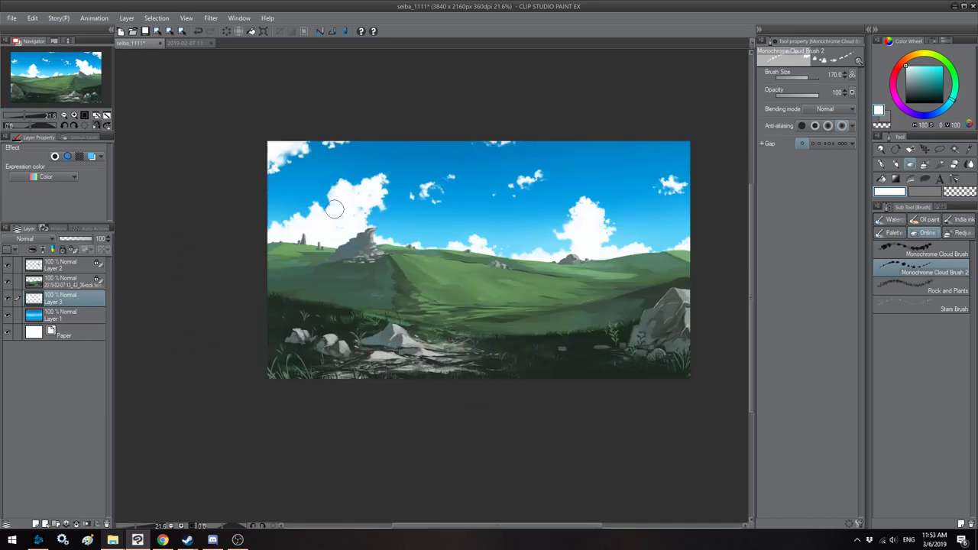
{"action": "left_click_drag", "start_coordinate": [334, 209], "coordinate": [226, 180]}
{"action": "scroll", "coordinate": [339, 185], "scroll_direction": "up", "scroll_amount": 2}
{"action": "scroll", "coordinate": [339, 185], "scroll_direction": "down", "scroll_amount": 1}
{"action": "left_click_drag", "start_coordinate": [226, 180], "coordinate": [300, 175]}
{"action": "key", "text": "XF86AudioLowerVolume"}
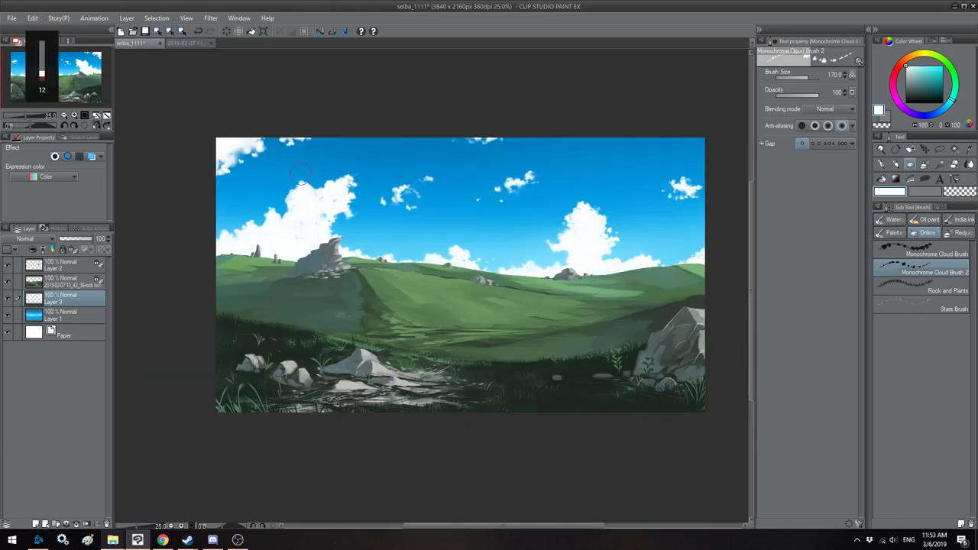
{"action": "key", "text": "h"}
{"action": "key", "text": "h"}
{"action": "left_click_drag", "start_coordinate": [261, 182], "coordinate": [243, 170]}
{"action": "scroll", "coordinate": [270, 190], "scroll_direction": "up", "scroll_amount": 1}
{"action": "scroll", "coordinate": [270, 188], "scroll_direction": "down", "scroll_amount": 1}
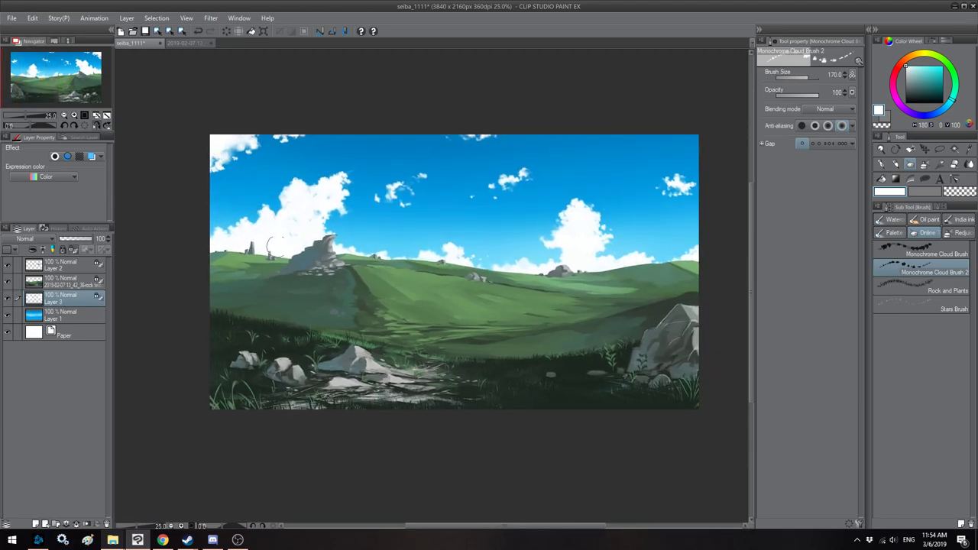
{"action": "left_click_drag", "start_coordinate": [278, 246], "coordinate": [263, 240]}
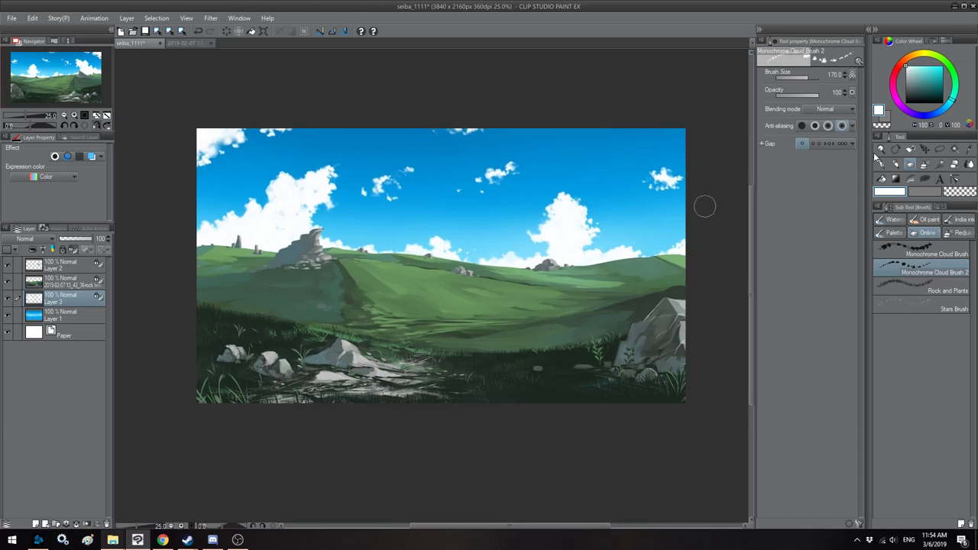
Step: Set the brush colour to a muted blue-grey with hue 185, saturation 10 and value 51 for cloud shadows
{"action": "left_click", "coordinate": [909, 78]}
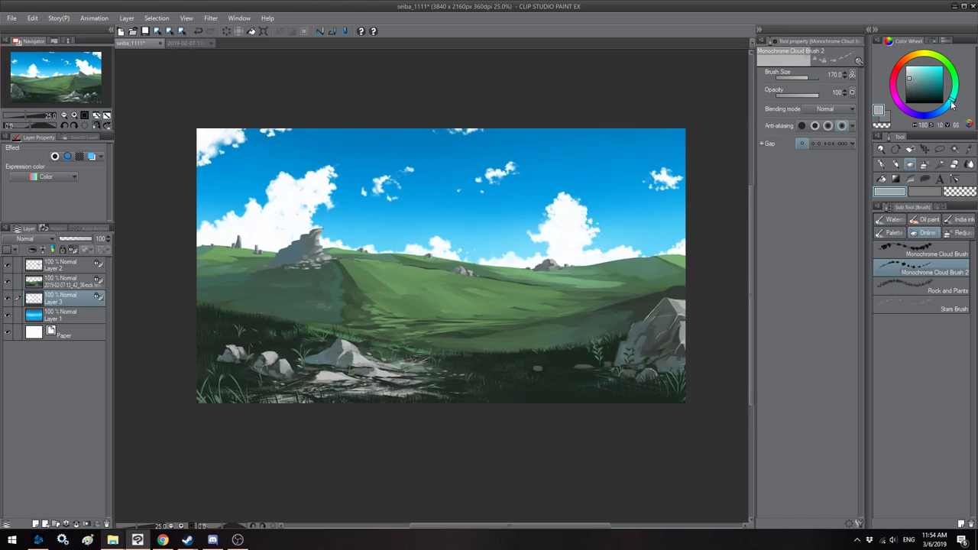
{"action": "left_click_drag", "start_coordinate": [913, 81], "coordinate": [915, 83]}
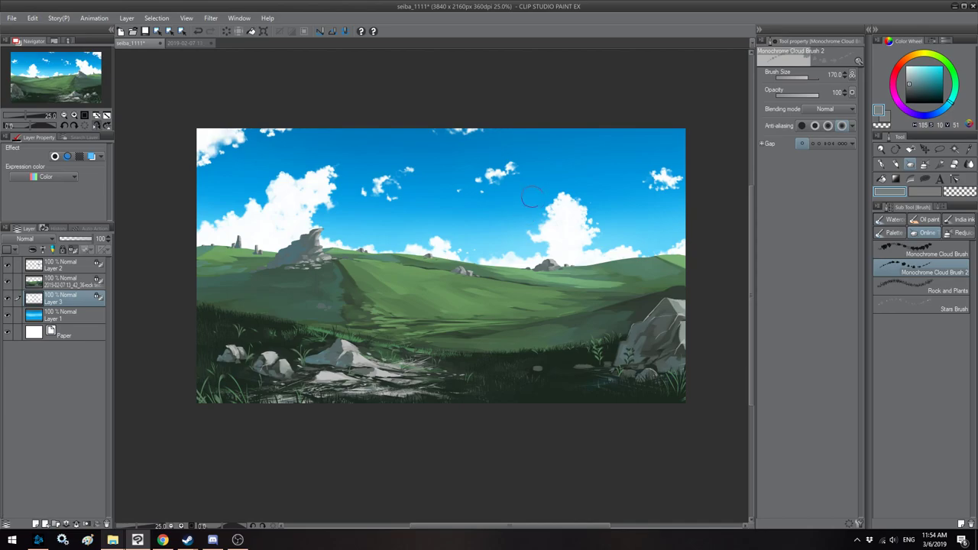
{"action": "scroll", "coordinate": [530, 196], "scroll_direction": "up", "scroll_amount": 5}
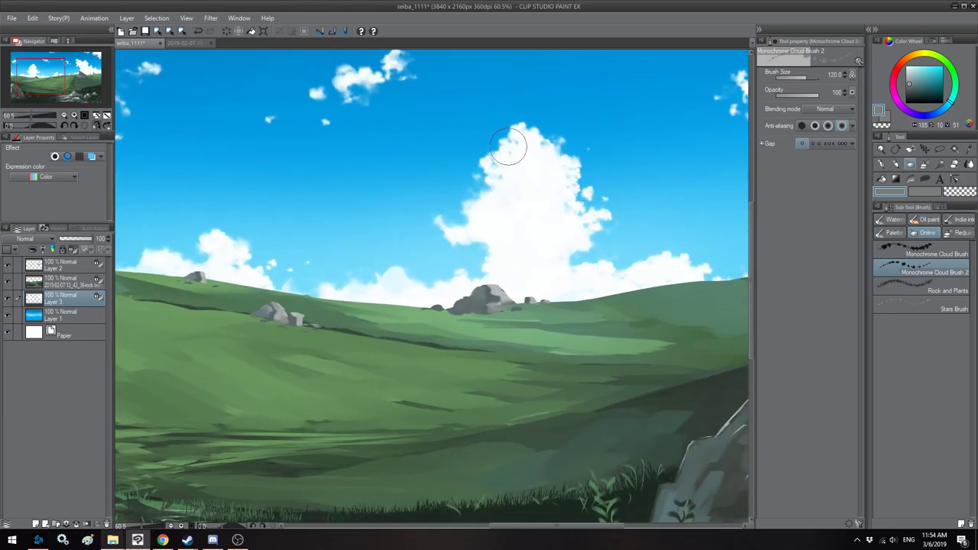
{"action": "key", "text": "]"}
{"action": "key", "text": "]"}
{"action": "key", "text": "]"}
{"action": "mouse_move", "coordinate": [387, 195]}
{"action": "left_mouse_down"}
{"action": "mouse_move", "coordinate": [554, 197]}
{"action": "mouse_move", "coordinate": [718, 217]}
{"action": "left_mouse_up"}
{"action": "left_click_drag", "start_coordinate": [191, 181], "coordinate": [435, 207]}
{"action": "mouse_move", "coordinate": [487, 128]}
{"action": "left_mouse_down"}
{"action": "mouse_move", "coordinate": [458, 162]}
{"action": "mouse_move", "coordinate": [423, 146]}
{"action": "mouse_move", "coordinate": [444, 168]}
{"action": "mouse_move", "coordinate": [430, 191]}
{"action": "mouse_move", "coordinate": [454, 197]}
{"action": "left_mouse_up"}
{"action": "key", "text": "ctrl+z"}
{"action": "key", "text": "ctrl+z"}
{"action": "key", "text": "ctrl+z"}
{"action": "key", "text": "ctrl+z"}
{"action": "key", "text": "ctrl+z"}
{"action": "key", "text": "ctrl+z"}
{"action": "key", "text": "ctrl+z"}
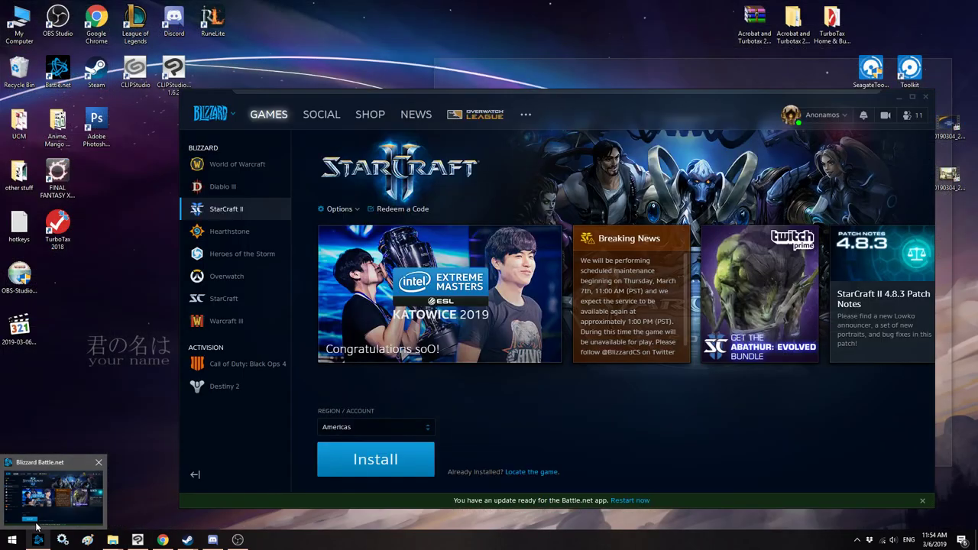
{"action": "left_click", "coordinate": [47, 478]}
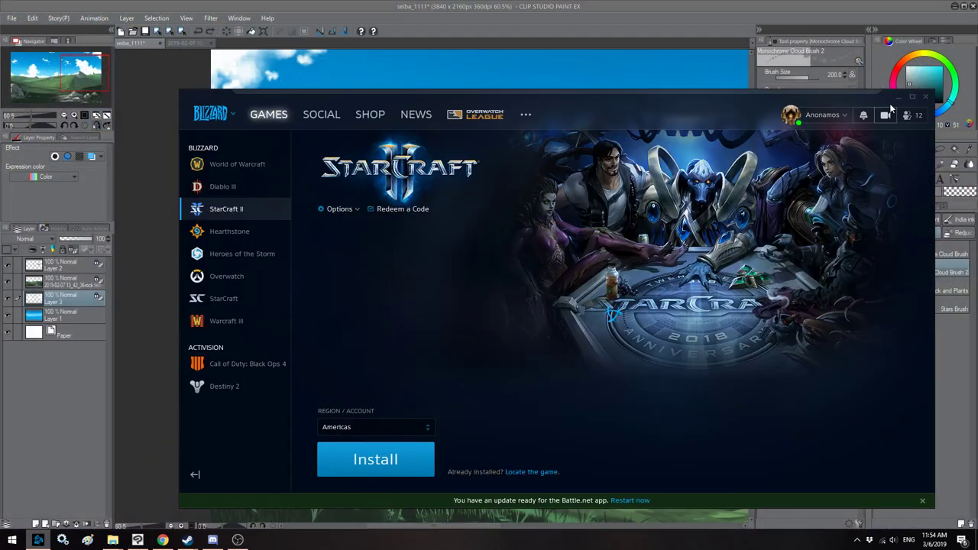
{"action": "left_click", "coordinate": [899, 98]}
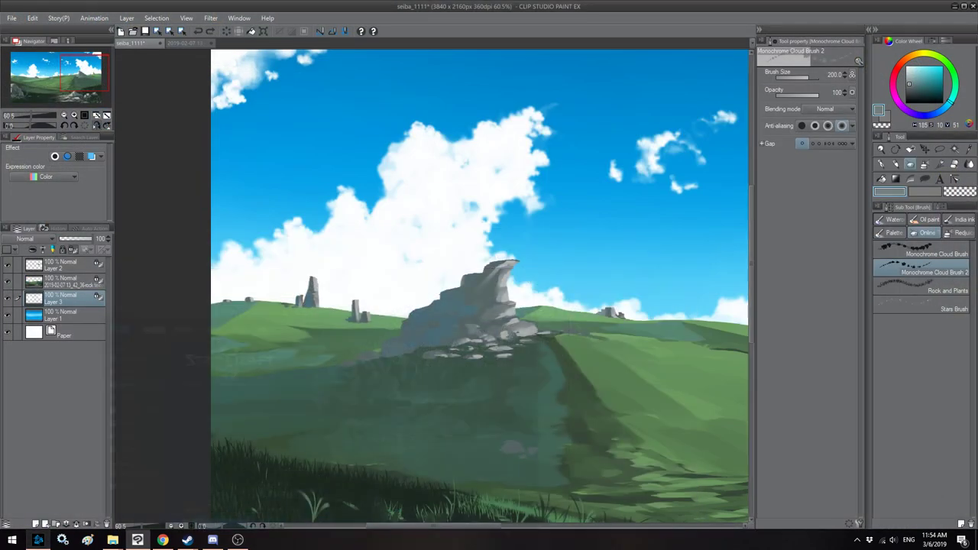
Step: Add a layer clipped to the white cloud layer and paint grey shadow puffs over the large crest cloud, up to size 200
{"action": "left_click", "coordinate": [35, 525]}
{"action": "left_click", "coordinate": [31, 250]}
{"action": "left_click_drag", "start_coordinate": [476, 188], "coordinate": [471, 188]}
{"action": "key", "text": "bracketleft"}
{"action": "key", "text": "bracketleft"}
{"action": "left_click", "coordinate": [478, 127]}
{"action": "mouse_move", "coordinate": [473, 132]}
{"action": "left_mouse_down"}
{"action": "mouse_move", "coordinate": [472, 161]}
{"action": "mouse_move", "coordinate": [495, 139]}
{"action": "mouse_move", "coordinate": [464, 172]}
{"action": "left_mouse_up"}
{"action": "key", "text": "bracketright"}
{"action": "mouse_move", "coordinate": [397, 146]}
{"action": "left_mouse_down"}
{"action": "mouse_move", "coordinate": [382, 200]}
{"action": "mouse_move", "coordinate": [408, 214]}
{"action": "mouse_move", "coordinate": [459, 193]}
{"action": "mouse_move", "coordinate": [439, 212]}
{"action": "mouse_move", "coordinate": [448, 225]}
{"action": "mouse_move", "coordinate": [350, 230]}
{"action": "mouse_move", "coordinate": [359, 220]}
{"action": "mouse_move", "coordinate": [393, 264]}
{"action": "mouse_move", "coordinate": [406, 260]}
{"action": "mouse_move", "coordinate": [420, 280]}
{"action": "mouse_move", "coordinate": [355, 286]}
{"action": "mouse_move", "coordinate": [294, 252]}
{"action": "mouse_move", "coordinate": [344, 282]}
{"action": "mouse_move", "coordinate": [394, 249]}
{"action": "left_mouse_up"}
{"action": "key", "text": "bracketright"}
{"action": "key", "text": "alt"}
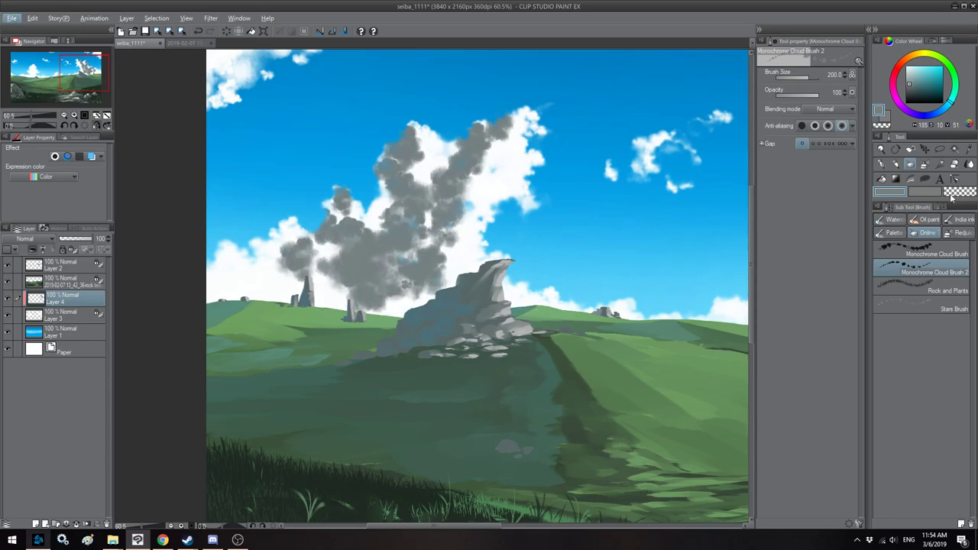
Step: Carve back the grey shading on the large cloud with the transparent colour
{"action": "left_click", "coordinate": [953, 196]}
{"action": "left_click", "coordinate": [96, 125]}
{"action": "mouse_move", "coordinate": [372, 179]}
{"action": "left_mouse_down"}
{"action": "mouse_move", "coordinate": [384, 180]}
{"action": "mouse_move", "coordinate": [373, 156]}
{"action": "mouse_move", "coordinate": [395, 156]}
{"action": "mouse_move", "coordinate": [393, 176]}
{"action": "mouse_move", "coordinate": [454, 195]}
{"action": "mouse_move", "coordinate": [459, 260]}
{"action": "mouse_move", "coordinate": [430, 225]}
{"action": "mouse_move", "coordinate": [445, 214]}
{"action": "mouse_move", "coordinate": [429, 284]}
{"action": "left_mouse_up"}
{"action": "key", "text": "["}
{"action": "key", "text": "["}
Step: Paint smaller grey shadow puffs along the large cloud's low outer parts and around the crest rock
{"action": "left_click", "coordinate": [885, 192]}
{"action": "mouse_move", "coordinate": [617, 262]}
{"action": "left_mouse_down"}
{"action": "mouse_move", "coordinate": [614, 252]}
{"action": "mouse_move", "coordinate": [572, 295]}
{"action": "left_mouse_up"}
{"action": "key", "text": "bracketleft"}
{"action": "key", "text": "bracketleft"}
{"action": "key", "text": "bracketleft"}
{"action": "key", "text": "bracketleft"}
{"action": "left_click_drag", "start_coordinate": [641, 295], "coordinate": [672, 278]}
{"action": "mouse_move", "coordinate": [493, 304]}
{"action": "left_mouse_down"}
{"action": "mouse_move", "coordinate": [482, 285]}
{"action": "mouse_move", "coordinate": [480, 309]}
{"action": "mouse_move", "coordinate": [503, 308]}
{"action": "left_mouse_up"}
{"action": "mouse_move", "coordinate": [397, 306]}
{"action": "left_mouse_down"}
{"action": "mouse_move", "coordinate": [489, 306]}
{"action": "mouse_move", "coordinate": [512, 272]}
{"action": "mouse_move", "coordinate": [520, 286]}
{"action": "left_mouse_up"}
{"action": "key", "text": "bracketright"}
Step: Shade the cloud in the sky's upper corner with grey puffs at size 120
{"action": "left_click_drag", "start_coordinate": [648, 168], "coordinate": [480, 290]}
{"action": "key", "text": "bracketright"}
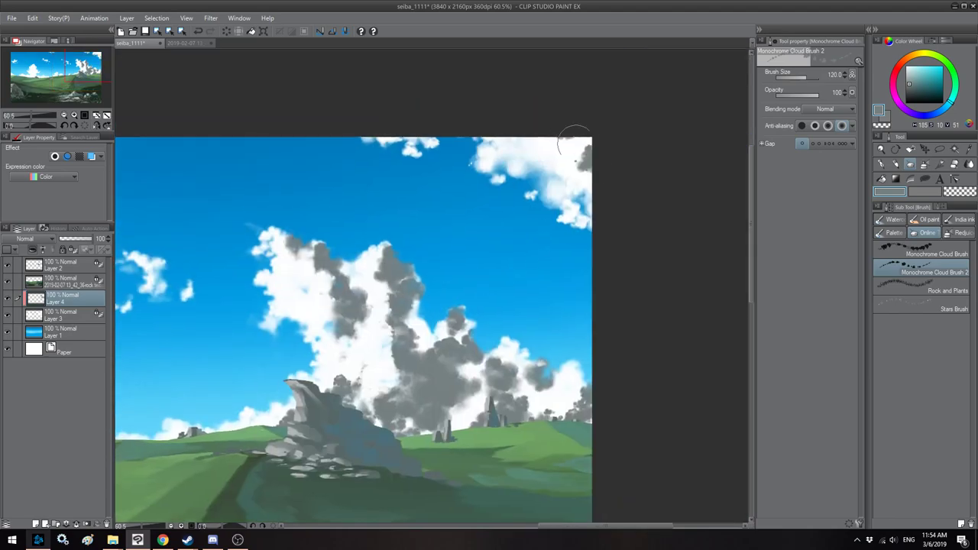
{"action": "key", "text": "h"}
{"action": "left_click_drag", "start_coordinate": [624, 262], "coordinate": [416, 236]}
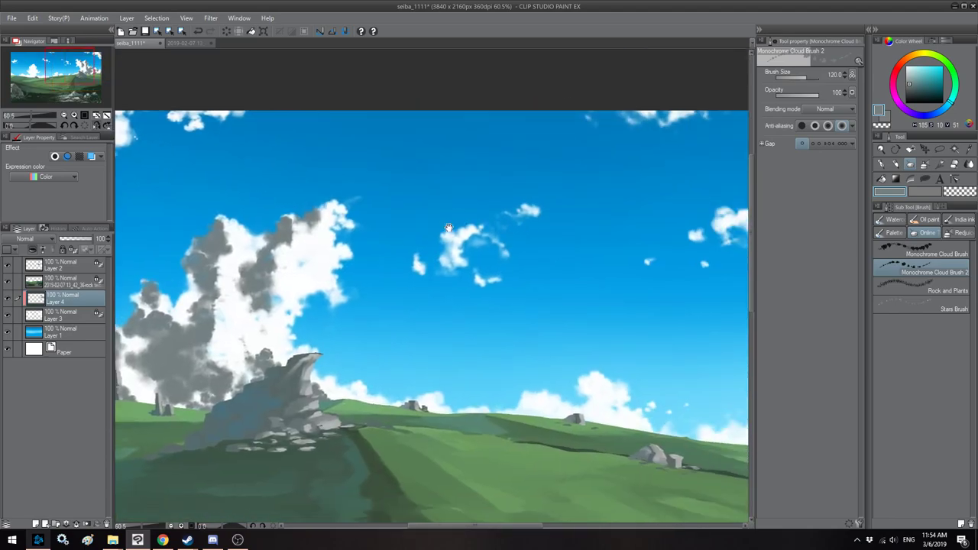
Step: Paint grey shadows on the base of the tall cloud and along the low horizon clouds at size 170
{"action": "left_click_drag", "start_coordinate": [254, 302], "coordinate": [398, 262]}
{"action": "key", "text": "bracketright"}
{"action": "left_click_drag", "start_coordinate": [548, 251], "coordinate": [631, 229]}
{"action": "mouse_move", "coordinate": [429, 249]}
{"action": "left_mouse_down"}
{"action": "mouse_move", "coordinate": [453, 251]}
{"action": "mouse_move", "coordinate": [491, 278]}
{"action": "mouse_move", "coordinate": [472, 307]}
{"action": "mouse_move", "coordinate": [443, 294]}
{"action": "mouse_move", "coordinate": [459, 328]}
{"action": "mouse_move", "coordinate": [382, 328]}
{"action": "mouse_move", "coordinate": [392, 296]}
{"action": "mouse_move", "coordinate": [337, 296]}
{"action": "left_mouse_up"}
{"action": "key", "text": "h"}
{"action": "left_click_drag", "start_coordinate": [388, 233], "coordinate": [668, 210]}
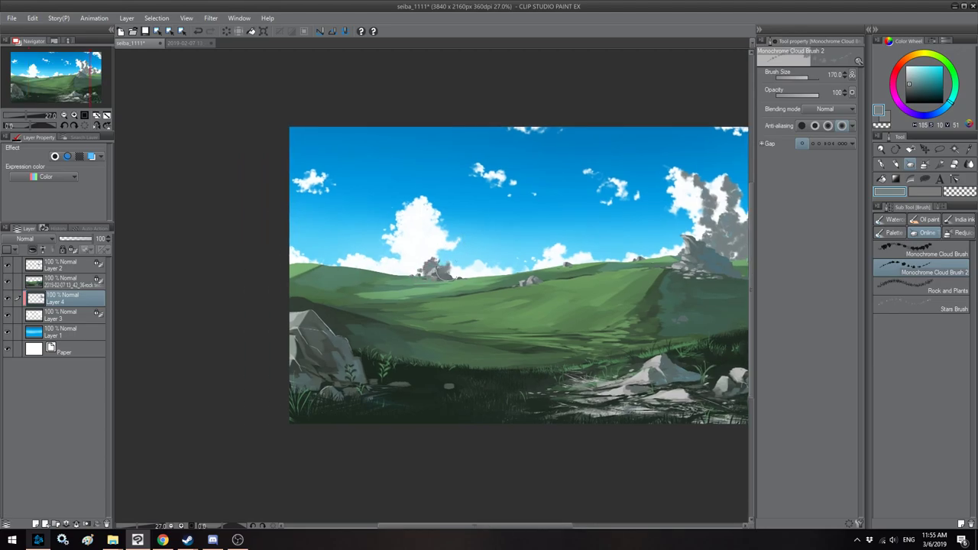
{"action": "left_click_drag", "start_coordinate": [542, 267], "coordinate": [587, 262]}
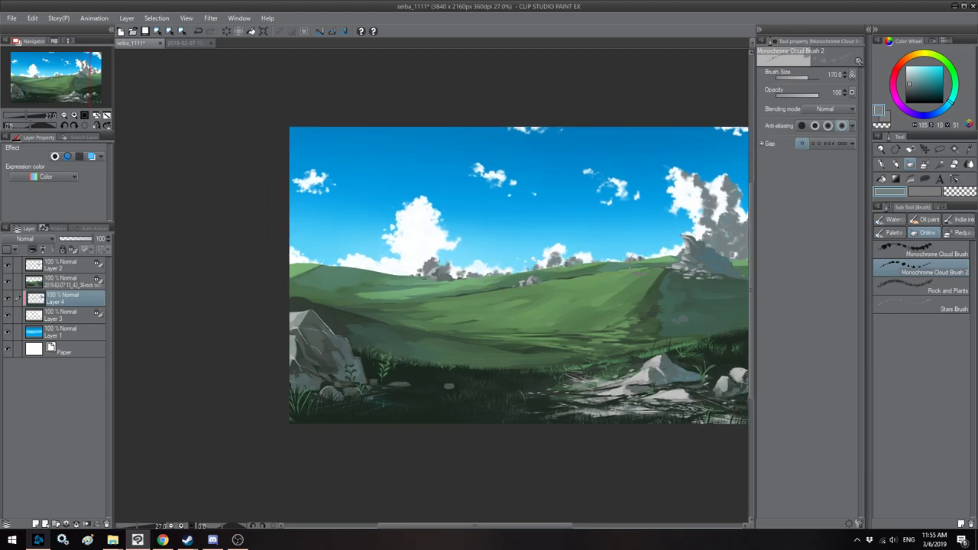
Step: Shade the tall cloud's side facing the crest rock with grey puffs at size 150, and mirror the view
{"action": "key", "text": "bracketright"}
{"action": "left_click_drag", "start_coordinate": [426, 196], "coordinate": [433, 217]}
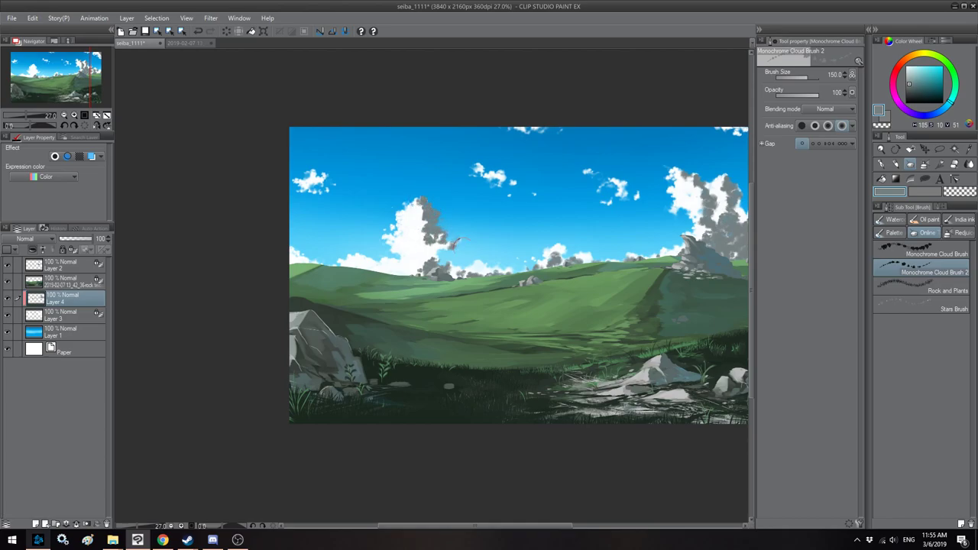
{"action": "left_click_drag", "start_coordinate": [441, 243], "coordinate": [413, 256]}
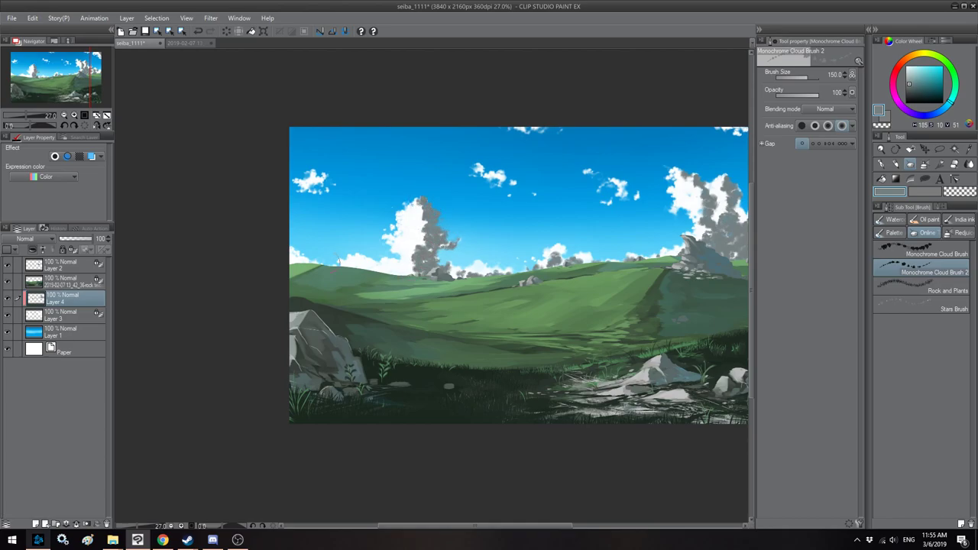
{"action": "left_click", "coordinate": [97, 125]}
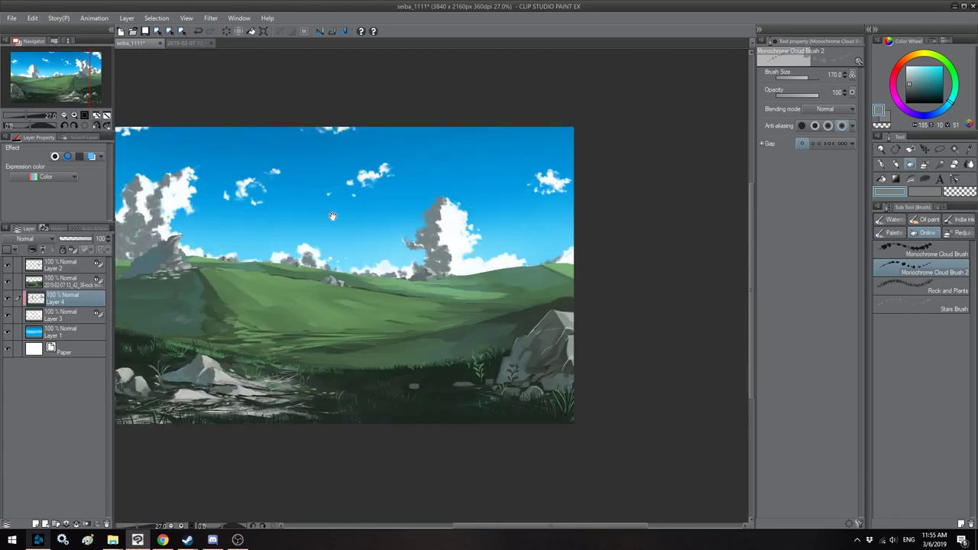
Step: Tint the tall cloud's grey shadows using the Soft 3 brush at size 600 in a pale muted blue, H 200, S 27, V 70
{"action": "left_click_drag", "start_coordinate": [317, 219], "coordinate": [507, 204]}
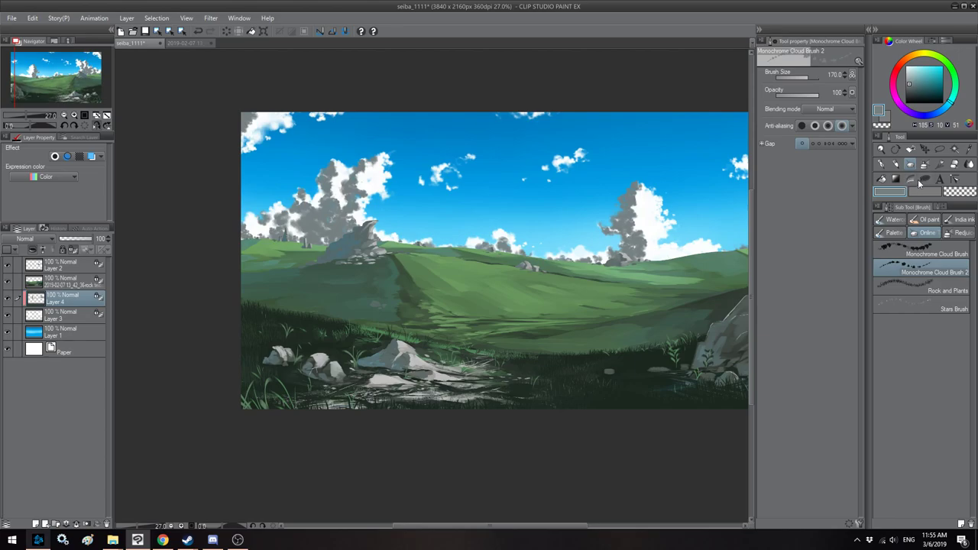
{"action": "left_click", "coordinate": [925, 219]}
{"action": "left_click", "coordinate": [891, 276]}
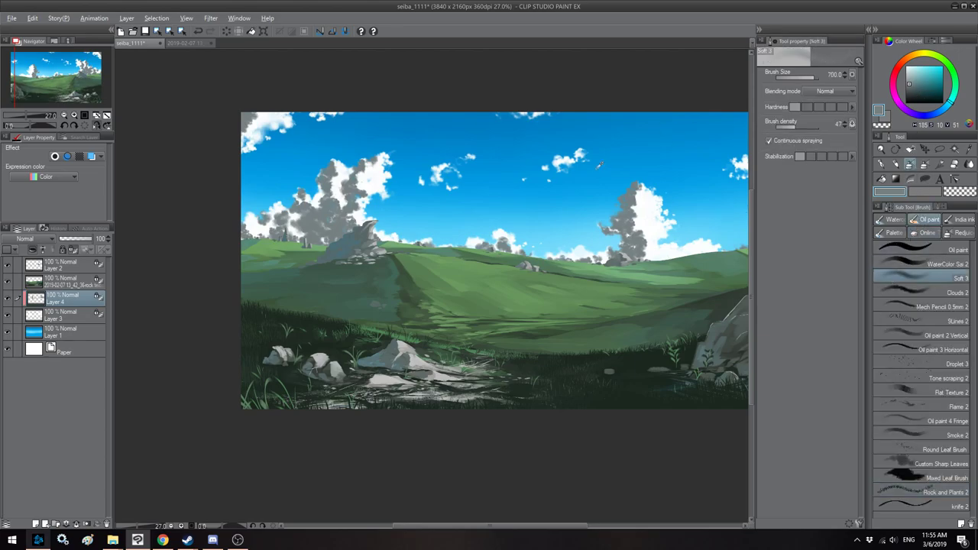
{"action": "left_click", "coordinate": [625, 117], "text": "alt"}
{"action": "left_click_drag", "start_coordinate": [938, 85], "coordinate": [940, 92]}
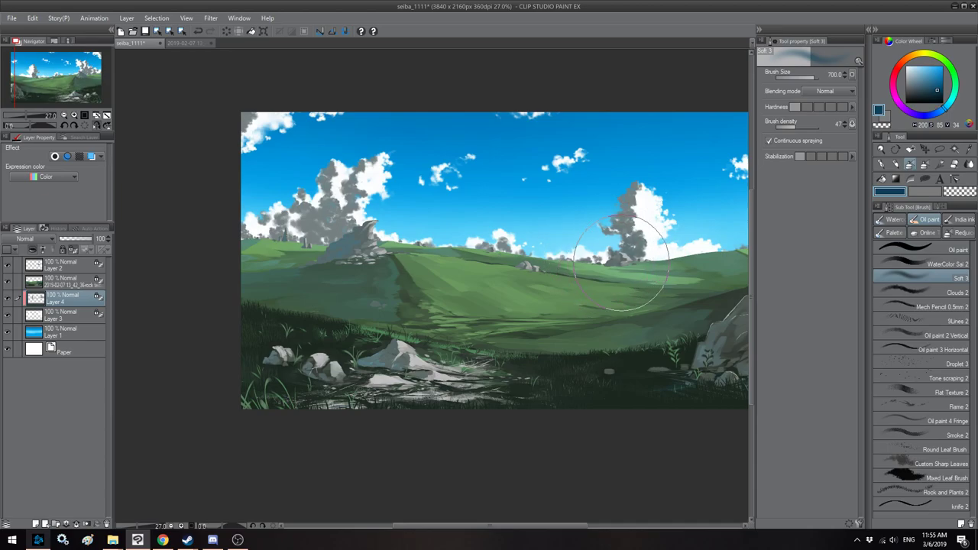
{"action": "left_click", "coordinate": [930, 87]}
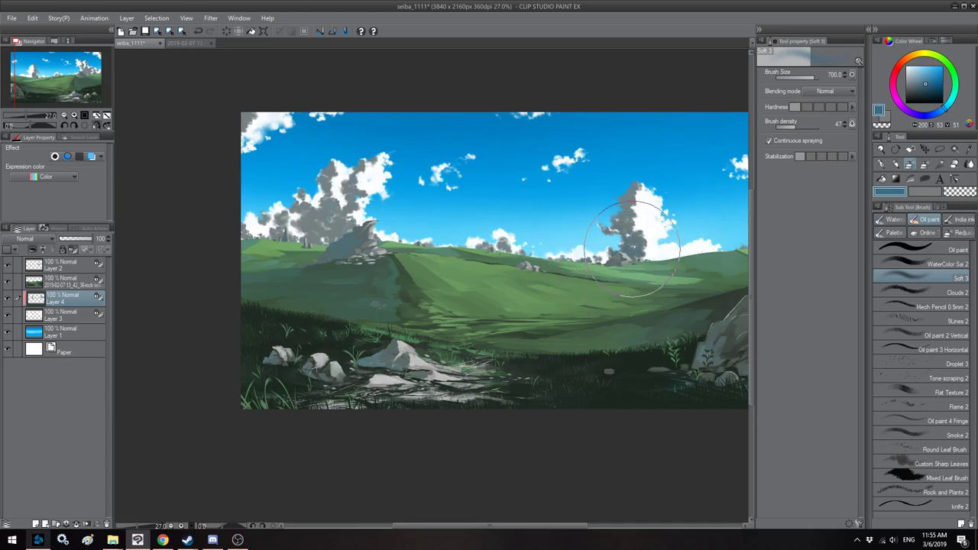
{"action": "key", "text": "bracketleft"}
{"action": "left_click", "coordinate": [915, 76]}
{"action": "mouse_move", "coordinate": [621, 238]}
{"action": "left_mouse_down"}
{"action": "mouse_move", "coordinate": [629, 222]}
{"action": "mouse_move", "coordinate": [622, 214]}
{"action": "mouse_move", "coordinate": [615, 240]}
{"action": "left_mouse_up"}
{"action": "key", "text": "h"}
{"action": "left_click_drag", "start_coordinate": [381, 243], "coordinate": [427, 232]}
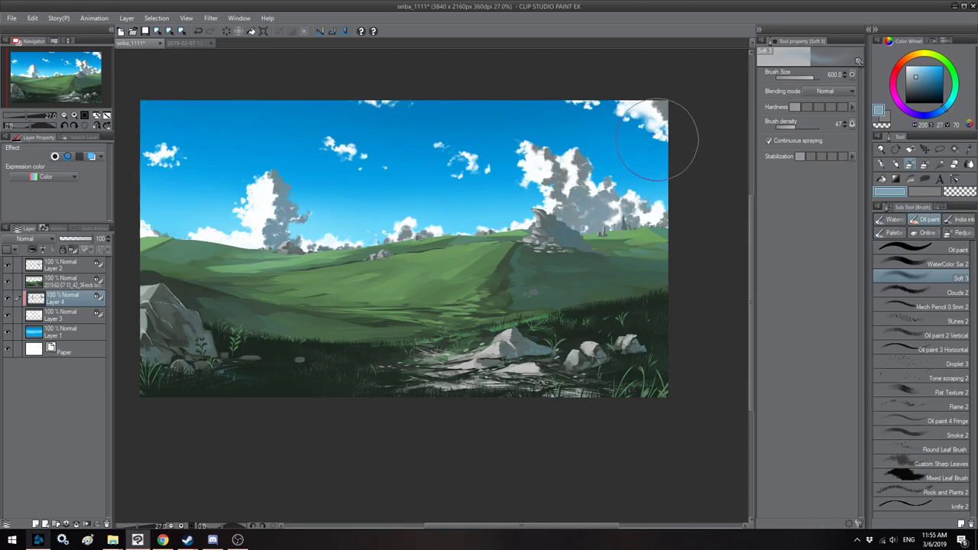
Step: Airbrush a deeper blue, H 199, S 55, V 67, over the cloud shadows at size 700
{"action": "key", "text": "["}
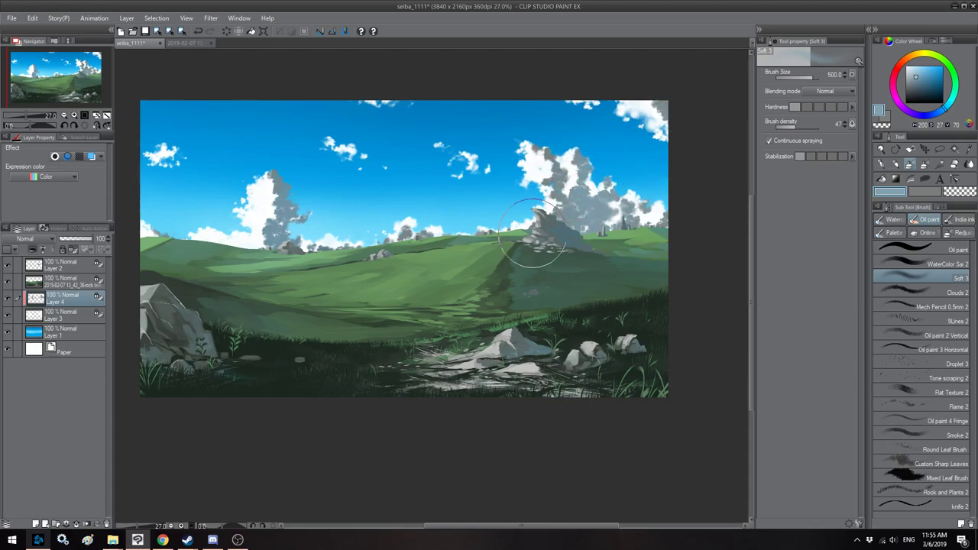
{"action": "left_click", "coordinate": [926, 78]}
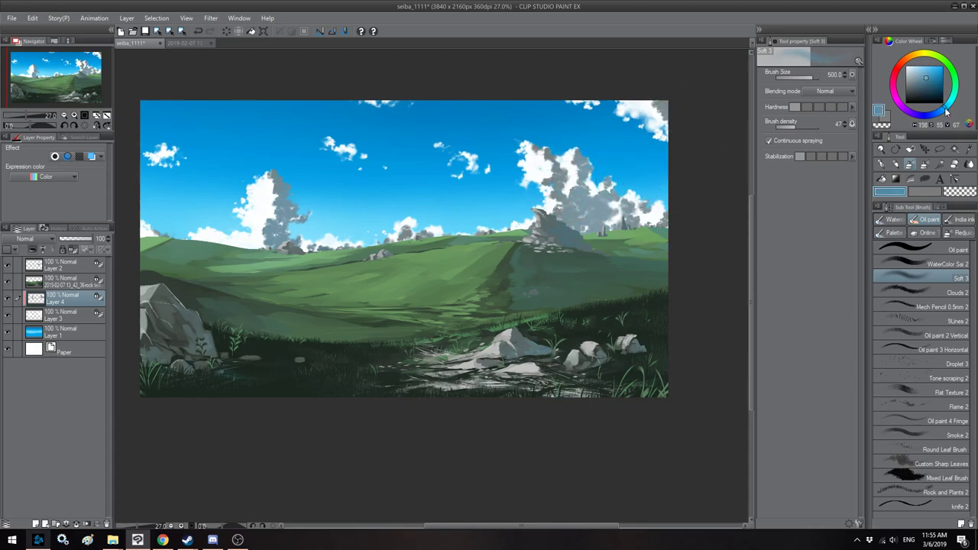
{"action": "key", "text": "]"}
{"action": "key", "text": "h"}
{"action": "left_click_drag", "start_coordinate": [557, 246], "coordinate": [477, 248]}
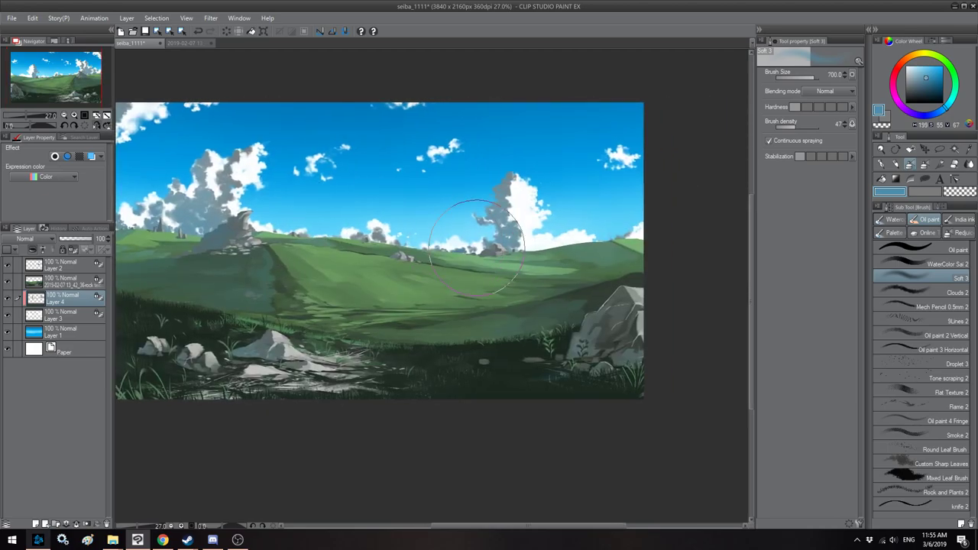
Step: Lighten the cloud shadows with soft strokes of pale blue, H 193, S 30, V 84, and set the brush size to 500
{"action": "key", "text": "bracketleft"}
{"action": "left_click_drag", "start_coordinate": [369, 211], "coordinate": [417, 211]}
{"action": "key", "text": "bracketleft"}
{"action": "left_click", "coordinate": [917, 74]}
{"action": "left_click", "coordinate": [918, 72]}
{"action": "left_click", "coordinate": [949, 107]}
{"action": "key", "text": "bracketleft"}
{"action": "key", "text": "bracketleft"}
{"action": "left_click_drag", "start_coordinate": [552, 194], "coordinate": [550, 187]}
{"action": "key", "text": "bracketright"}
{"action": "key", "text": "bracketright"}
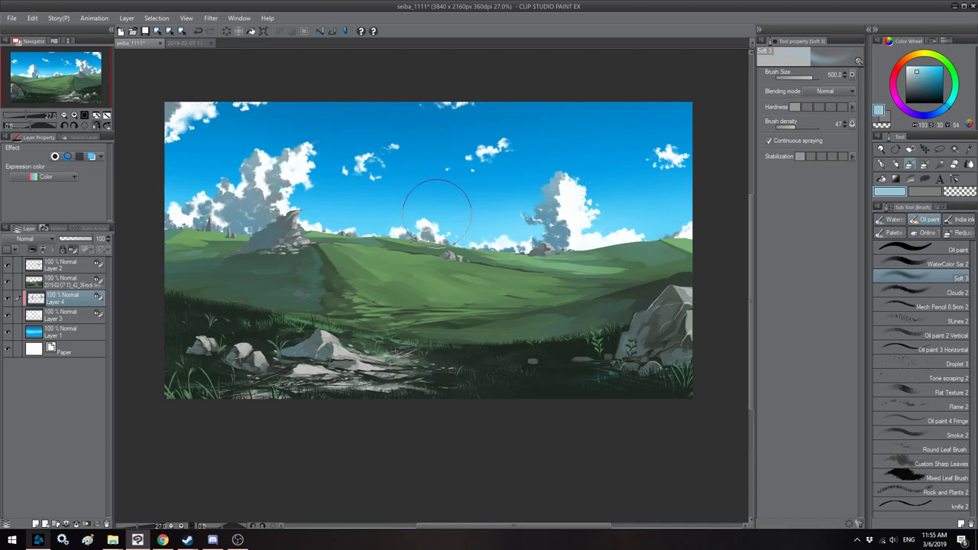
Step: Tint the large cloud's shadows with bright cyan, H 192, S 66, V 100, at size 1000, checking the mirrored view
{"action": "key", "text": "h"}
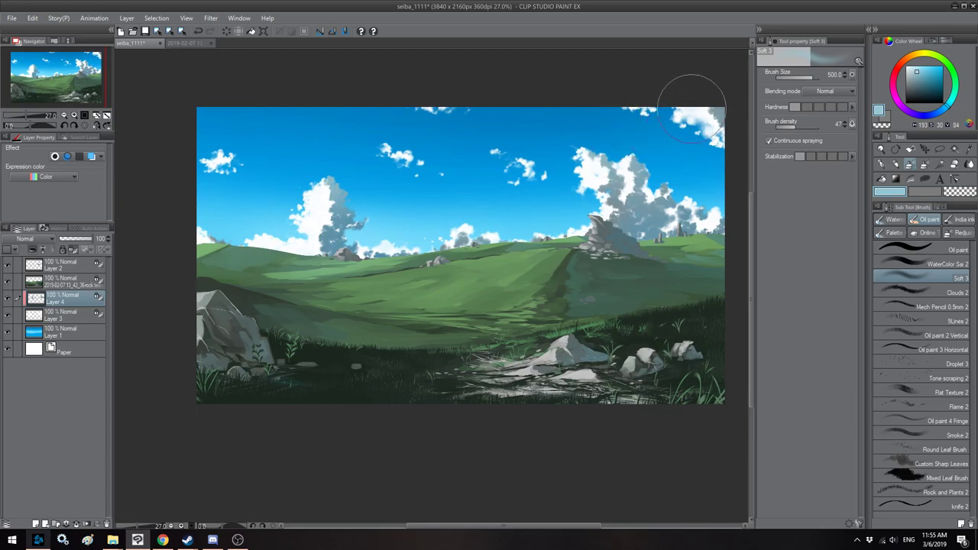
{"action": "scroll", "coordinate": [381, 181], "scroll_direction": "down", "scroll_amount": 1}
{"action": "key", "text": "h"}
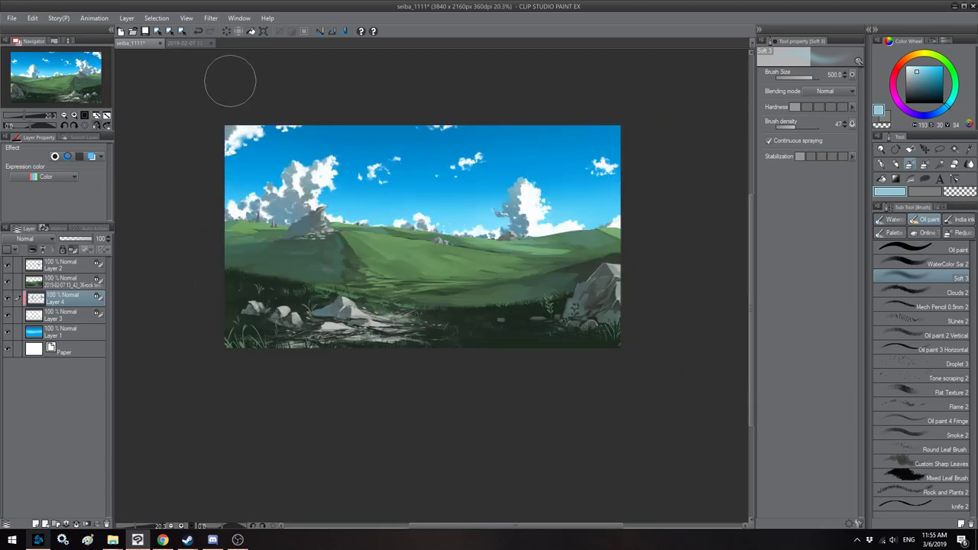
{"action": "scroll", "coordinate": [426, 188], "scroll_direction": "up", "scroll_amount": 2}
{"action": "key", "text": "h"}
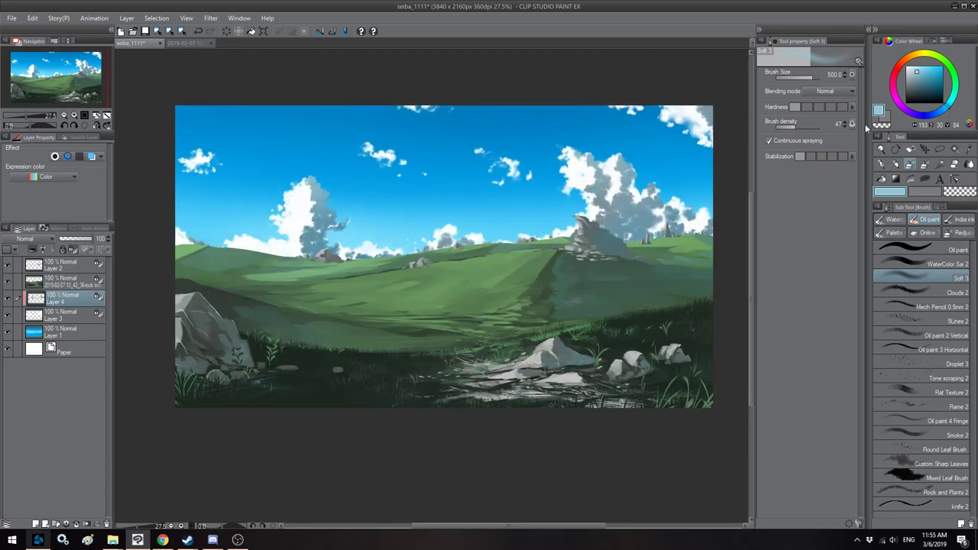
{"action": "left_click", "coordinate": [949, 108]}
{"action": "left_click_drag", "start_coordinate": [599, 149], "coordinate": [613, 164]}
{"action": "key", "text": "bracketright"}
{"action": "key", "text": "bracketright"}
{"action": "key", "text": "bracketright"}
{"action": "key", "text": "bracketright"}
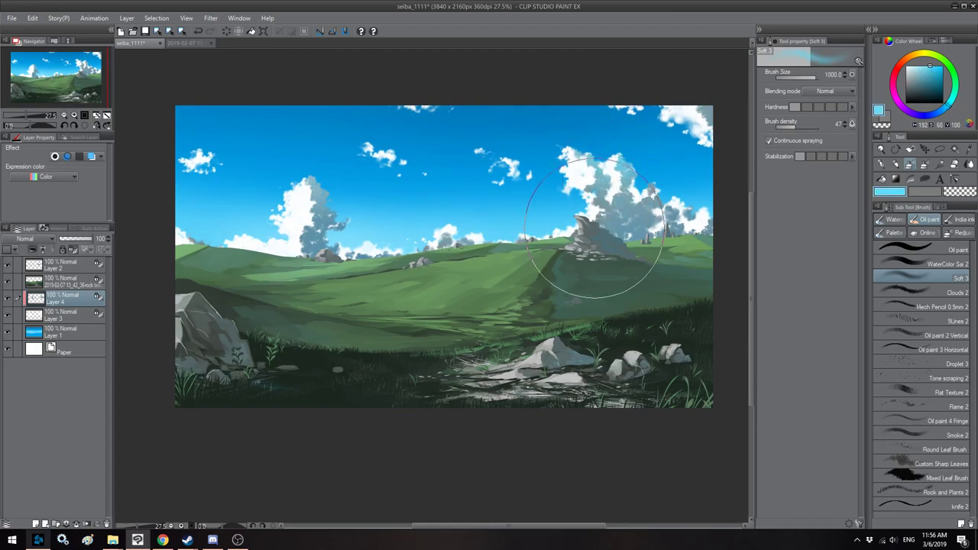
{"action": "key", "text": "h"}
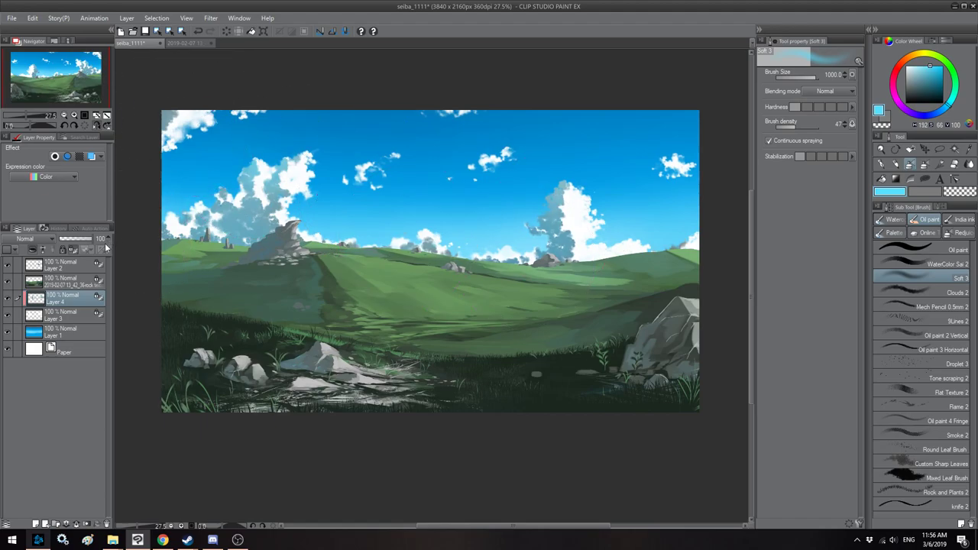
Step: Apply a Gaussian blur of 16.61 to the cloud shadow layer and check the result in the mirrored view
{"action": "left_click", "coordinate": [210, 18]}
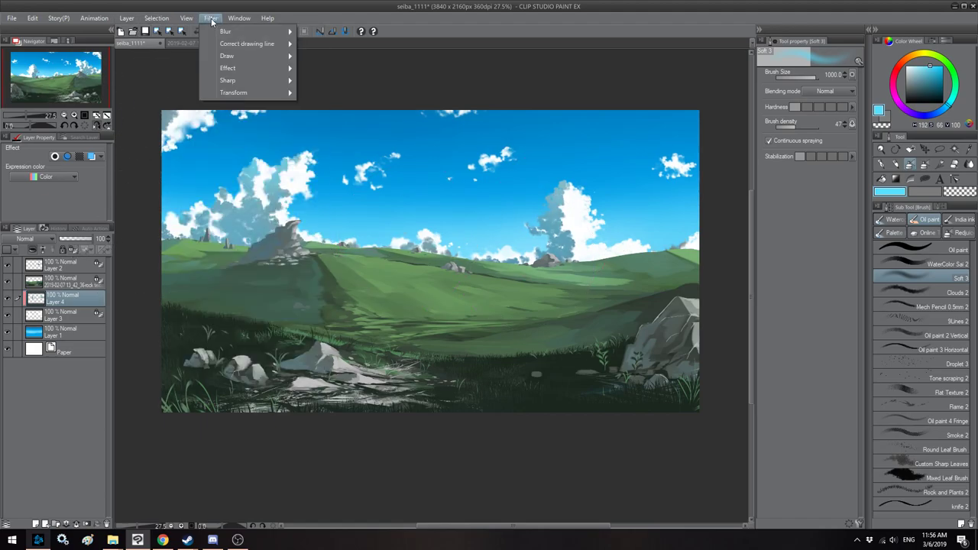
{"action": "mouse_move", "coordinate": [226, 31]}
{"action": "left_click", "coordinate": [328, 59]}
{"action": "left_click_drag", "start_coordinate": [569, 157], "coordinate": [522, 159]}
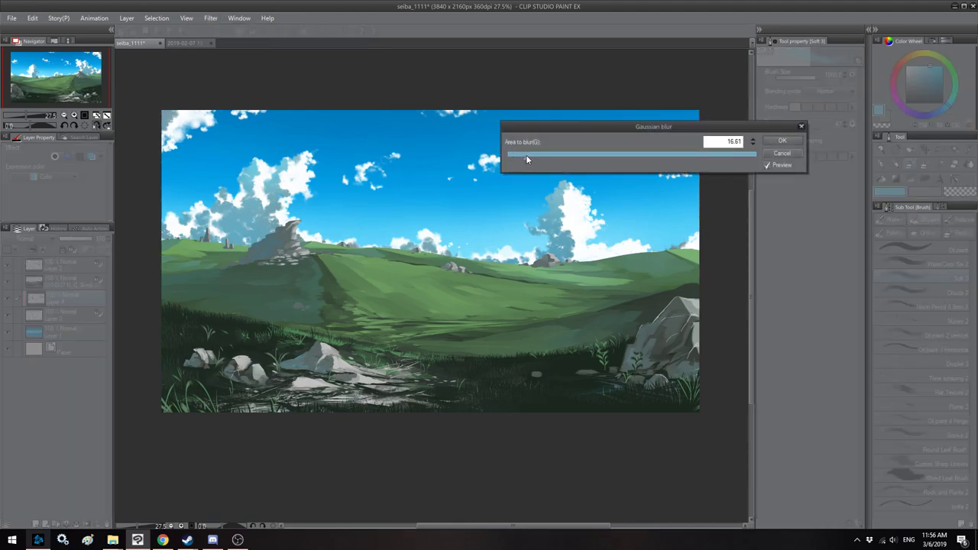
{"action": "left_click", "coordinate": [782, 141]}
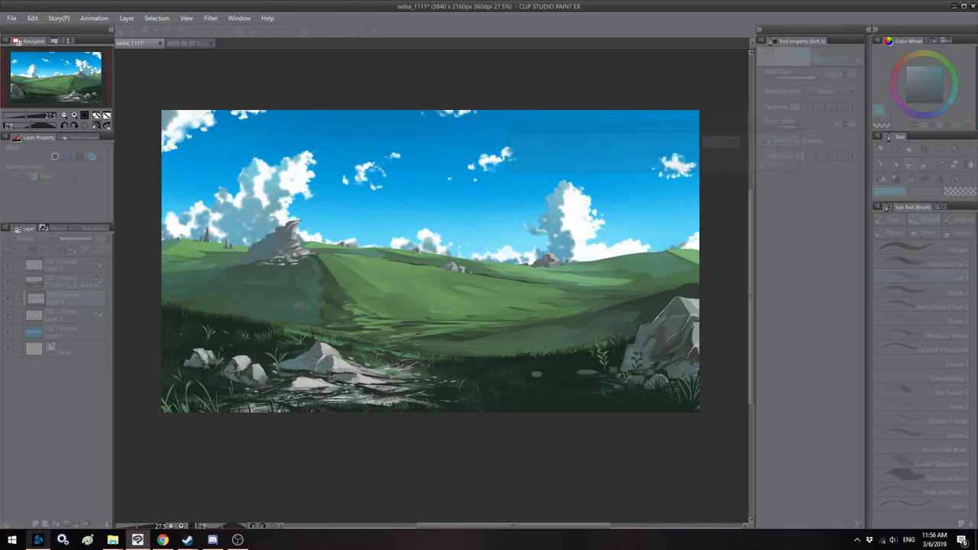
{"action": "key", "text": "h"}
{"action": "left_click_drag", "start_coordinate": [402, 167], "coordinate": [386, 170]}
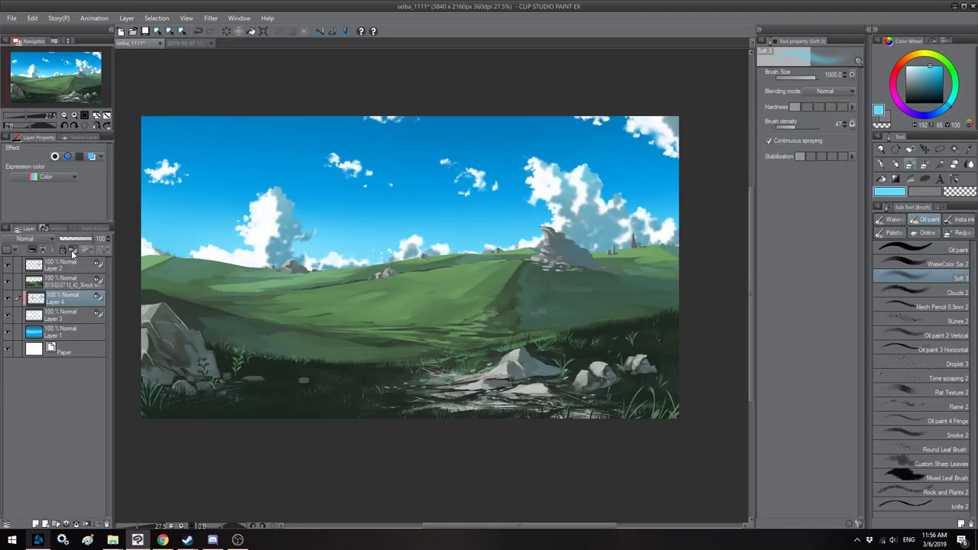
{"action": "key", "text": "h"}
Step: Soften and erase the tall cloud's shadow edges using the Clouds 2 brush in transparent colour at sizes from 170 to 300
{"action": "left_click", "coordinate": [896, 290]}
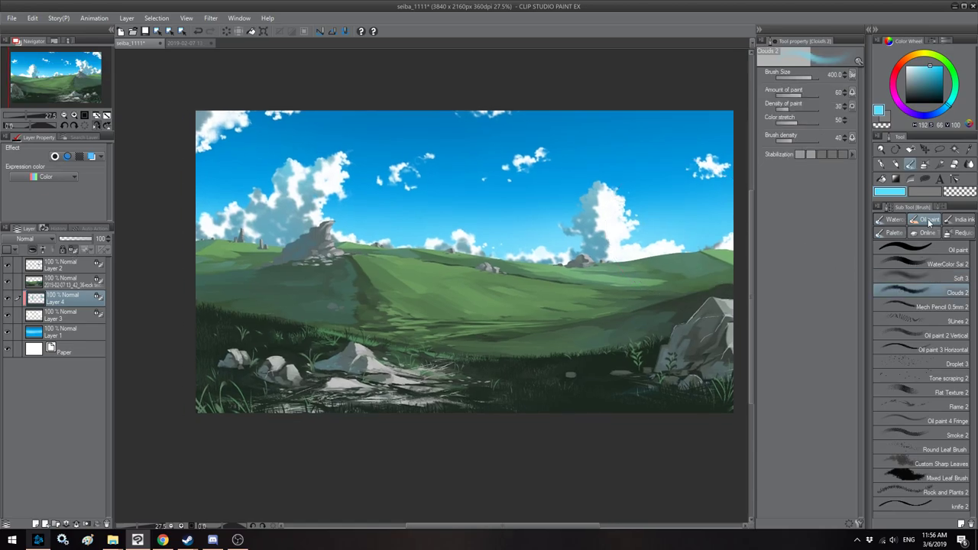
{"action": "key", "text": "bracketleft"}
{"action": "key", "text": "bracketleft"}
{"action": "key", "text": "bracketleft"}
{"action": "key", "text": "bracketleft"}
{"action": "key", "text": "bracketleft"}
{"action": "key", "text": "bracketleft"}
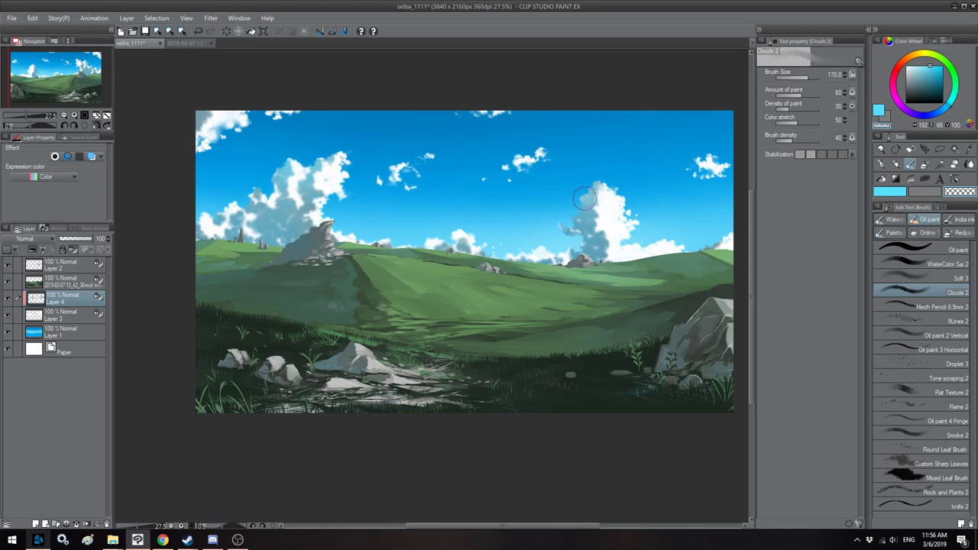
{"action": "key", "text": "bracketright"}
{"action": "key", "text": "bracketright"}
{"action": "key", "text": "bracketright"}
{"action": "key", "text": "bracketleft"}
{"action": "key", "text": "bracketleft"}
{"action": "mouse_move", "coordinate": [591, 223]}
{"action": "left_mouse_down"}
{"action": "mouse_move", "coordinate": [614, 244]}
{"action": "mouse_move", "coordinate": [608, 254]}
{"action": "mouse_move", "coordinate": [593, 253]}
{"action": "mouse_move", "coordinate": [597, 242]}
{"action": "mouse_move", "coordinate": [583, 255]}
{"action": "mouse_move", "coordinate": [595, 242]}
{"action": "mouse_move", "coordinate": [575, 231]}
{"action": "mouse_move", "coordinate": [570, 207]}
{"action": "mouse_move", "coordinate": [580, 193]}
{"action": "mouse_move", "coordinate": [585, 231]}
{"action": "mouse_move", "coordinate": [593, 222]}
{"action": "mouse_move", "coordinate": [601, 232]}
{"action": "mouse_move", "coordinate": [597, 249]}
{"action": "mouse_move", "coordinate": [552, 246]}
{"action": "mouse_move", "coordinate": [522, 262]}
{"action": "left_mouse_up"}
{"action": "key", "text": "bracketright"}
{"action": "key", "text": "bracketright"}
{"action": "key", "text": "bracketright"}
{"action": "key", "text": "bracketright"}
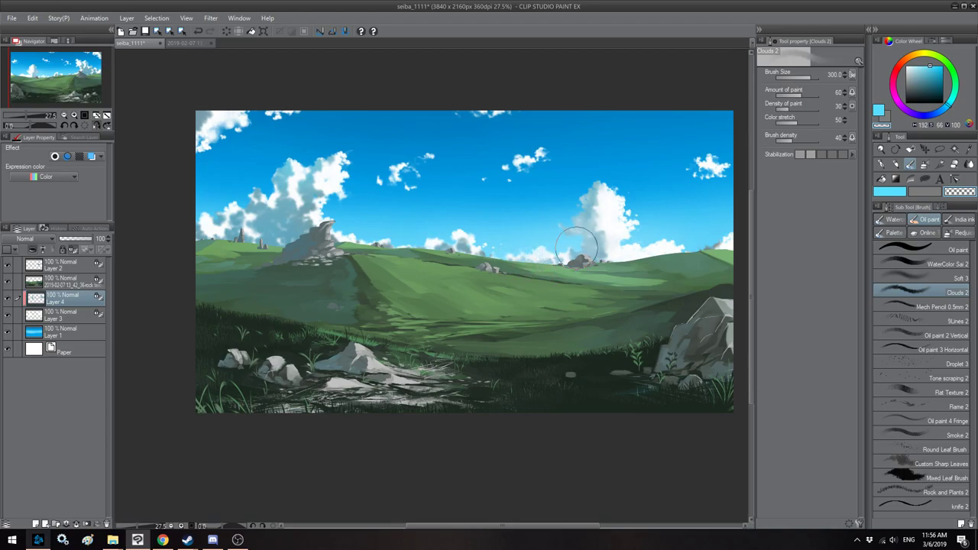
Step: Fade the shadow across the tall cloud's body and base with the transparent Clouds 2 brush at size 200
{"action": "key", "text": "h"}
{"action": "key", "text": "h"}
{"action": "key", "text": "bracketleft"}
{"action": "key", "text": "bracketleft"}
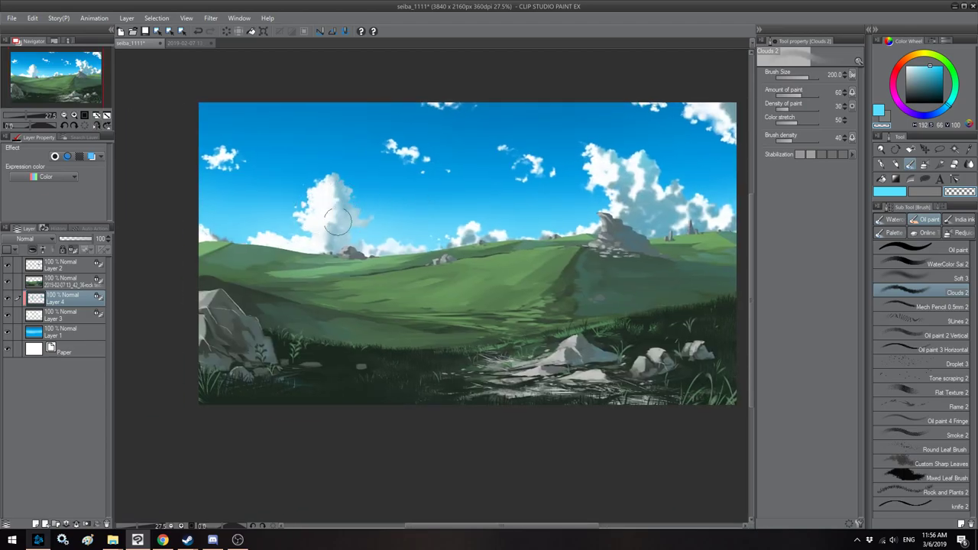
{"action": "left_click_drag", "start_coordinate": [337, 236], "coordinate": [327, 240]}
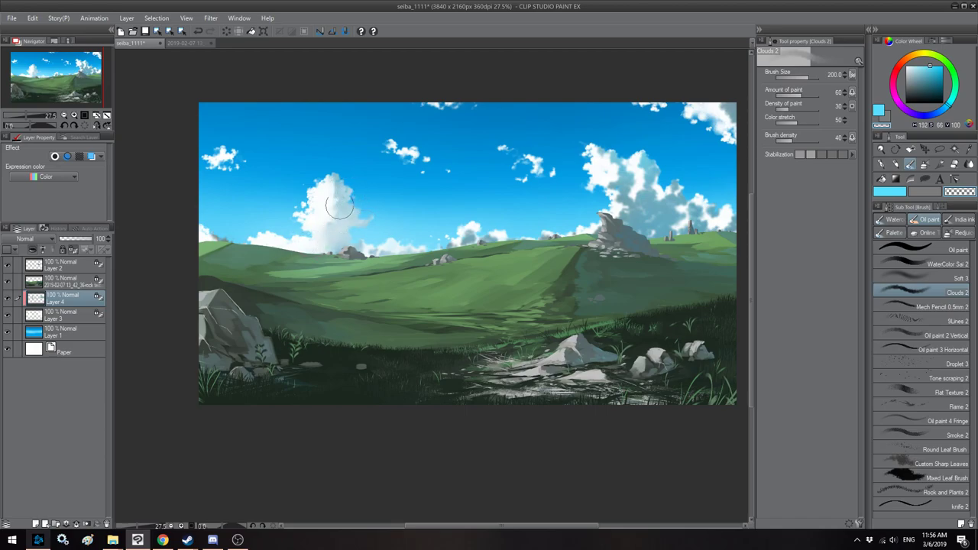
Step: Soften the shadows in the upper part of the large cloud above the crest rock with transparent Clouds 2 strokes at size 200
{"action": "key", "text": "h"}
{"action": "left_click_drag", "start_coordinate": [413, 183], "coordinate": [477, 189]}
{"action": "key", "text": "bracketleft"}
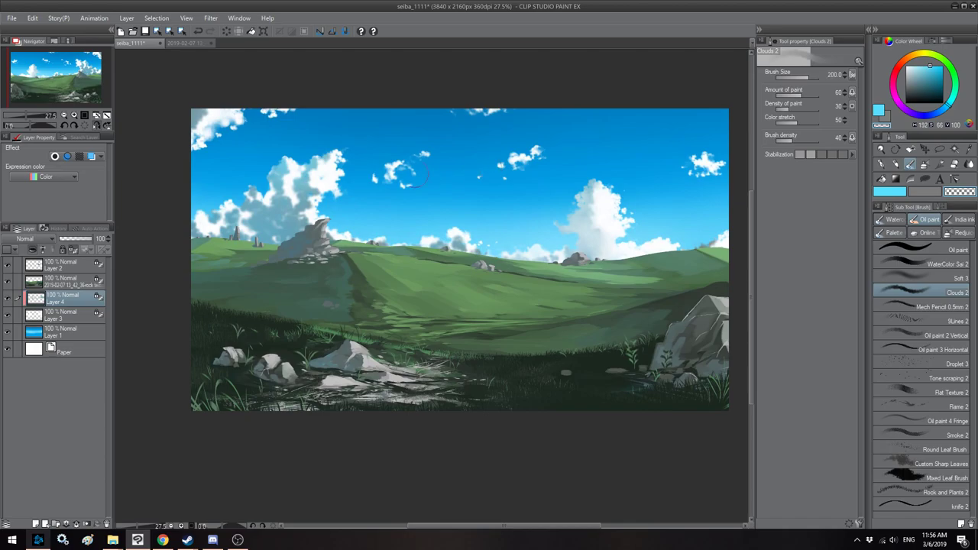
{"action": "left_click_drag", "start_coordinate": [369, 175], "coordinate": [467, 166]}
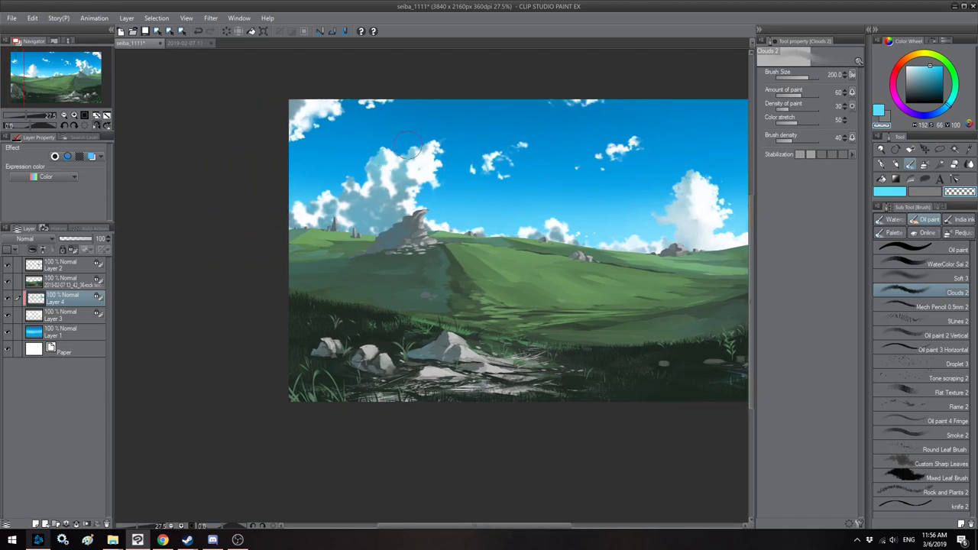
{"action": "key", "text": "bracketright"}
{"action": "key", "text": "bracketleft"}
{"action": "mouse_move", "coordinate": [403, 168]}
{"action": "left_mouse_down"}
{"action": "mouse_move", "coordinate": [388, 178]}
{"action": "mouse_move", "coordinate": [398, 166]}
{"action": "left_mouse_up"}
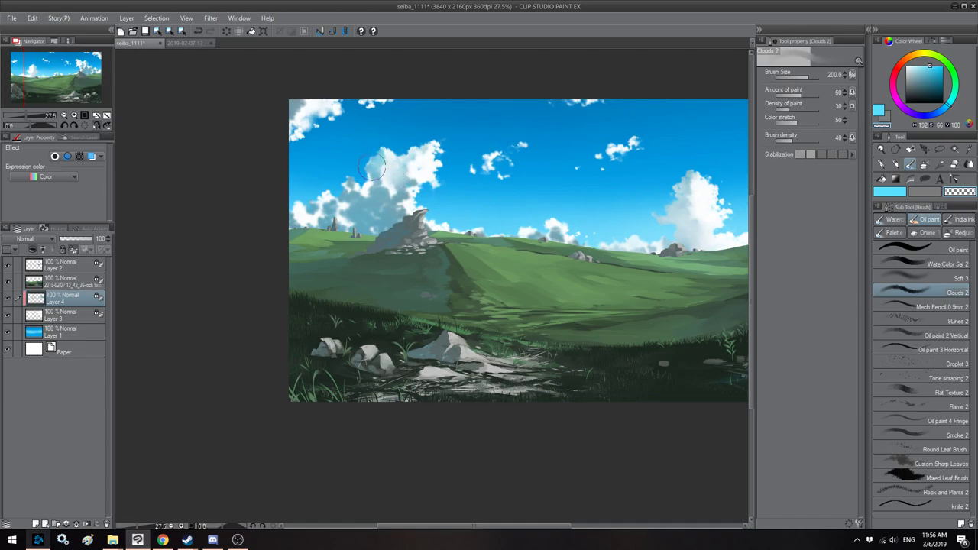
Step: Blend away the large cloud's lower shadows beside the crest rock with transparent strokes at sizes 400, 150 and 200
{"action": "key", "text": "bracketright"}
{"action": "key", "text": "bracketright"}
{"action": "key", "text": "bracketright"}
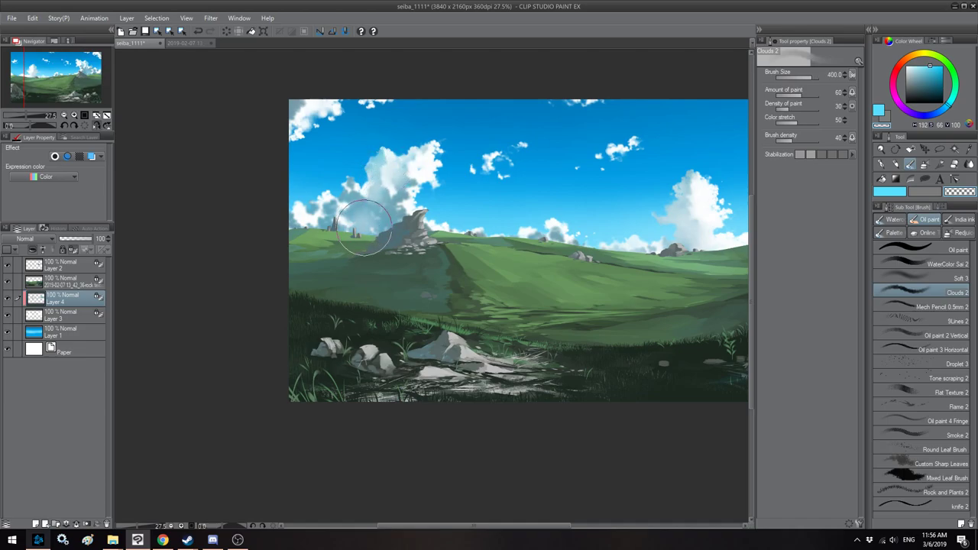
{"action": "key", "text": "bracketleft"}
{"action": "key", "text": "bracketleft"}
{"action": "key", "text": "bracketleft"}
{"action": "key", "text": "bracketleft"}
{"action": "key", "text": "bracketleft"}
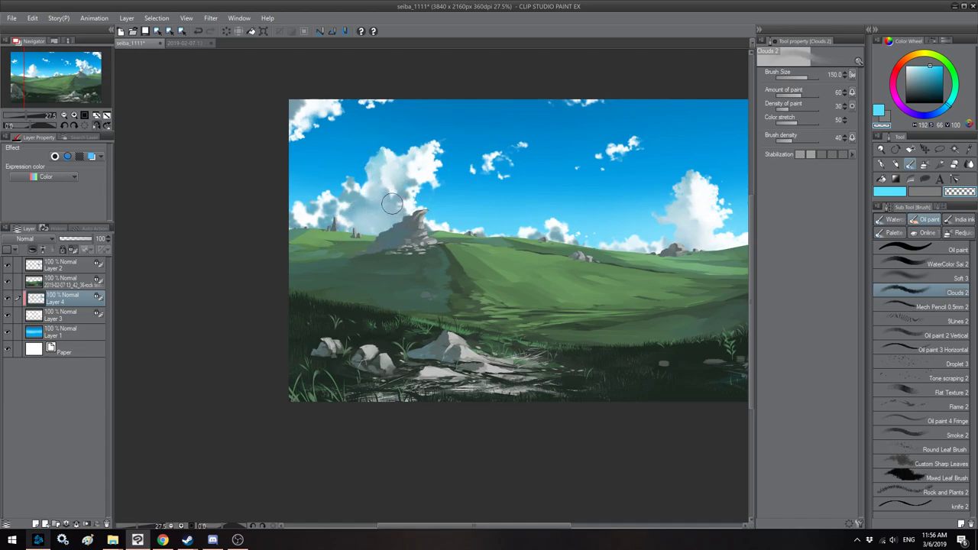
{"action": "key", "text": "bracketright"}
{"action": "key", "text": "bracketright"}
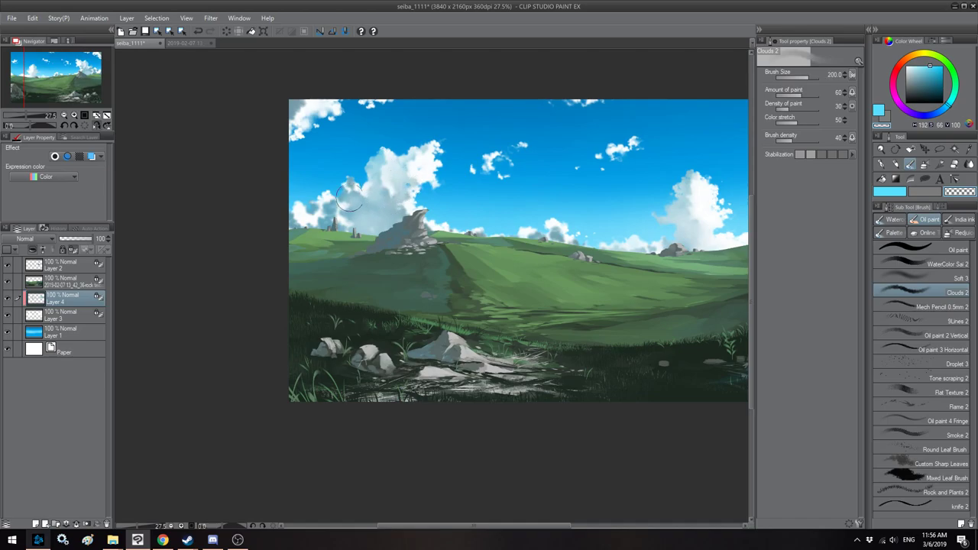
Step: Soften the remaining shadows on the large cloud's outer puffs at size 200, comparing the mirrored and normal views
{"action": "key", "text": "h"}
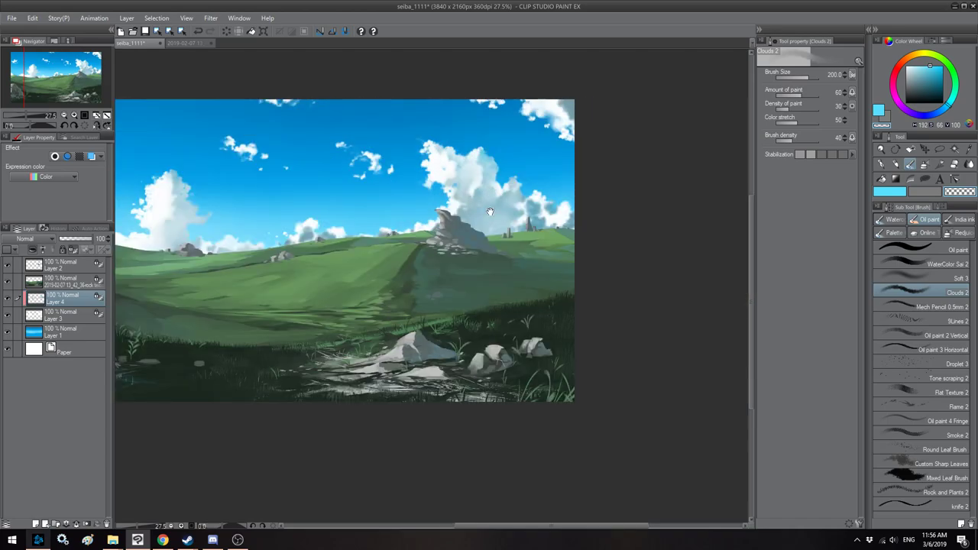
{"action": "left_click_drag", "start_coordinate": [494, 216], "coordinate": [512, 214]}
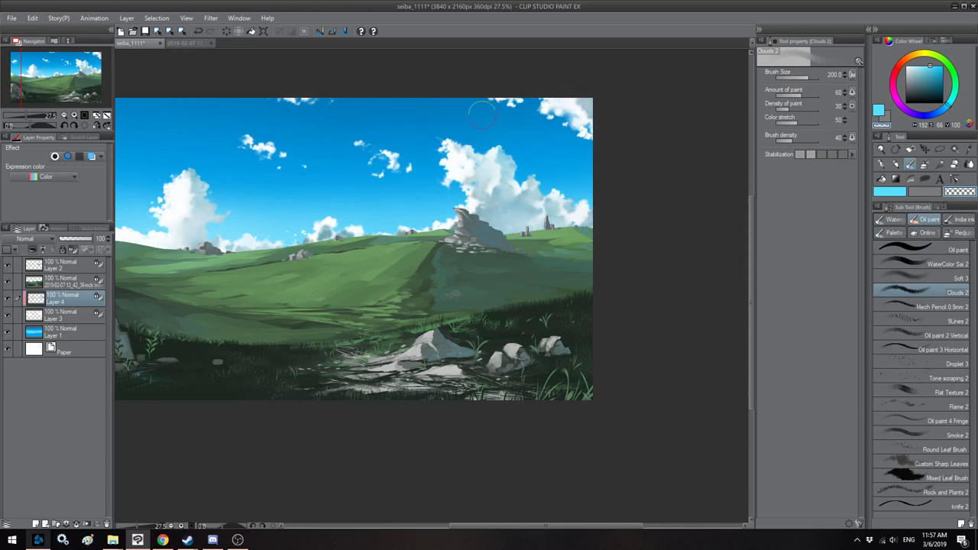
{"action": "left_click_drag", "start_coordinate": [440, 174], "coordinate": [407, 153]}
{"action": "key", "text": "h"}
{"action": "left_click_drag", "start_coordinate": [416, 191], "coordinate": [369, 191]}
{"action": "key", "text": "h"}
{"action": "key", "text": "h"}
{"action": "left_click_drag", "start_coordinate": [391, 143], "coordinate": [400, 168]}
{"action": "key", "text": "h"}
{"action": "key", "text": "h"}
{"action": "left_click_drag", "start_coordinate": [584, 245], "coordinate": [543, 245]}
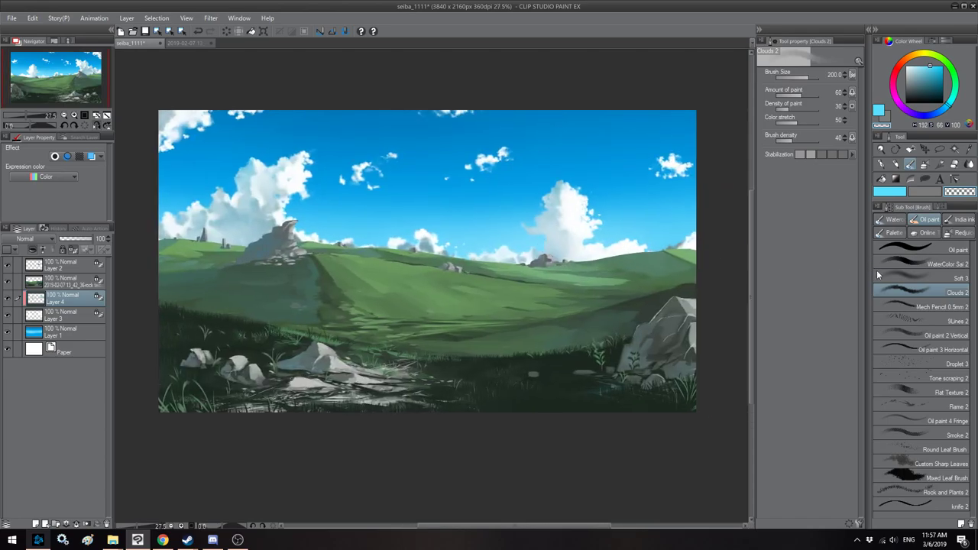
Step: Sample the large cloud's pale blue-grey shadow colour for the Clouds 2 brush and add soft shading at size 120
{"action": "left_click", "coordinate": [894, 276]}
{"action": "left_click", "coordinate": [893, 293]}
{"action": "left_click", "coordinate": [260, 200], "text": "alt"}
{"action": "key", "text": "bracketleft"}
{"action": "key", "text": "bracketleft"}
{"action": "key", "text": "bracketleft"}
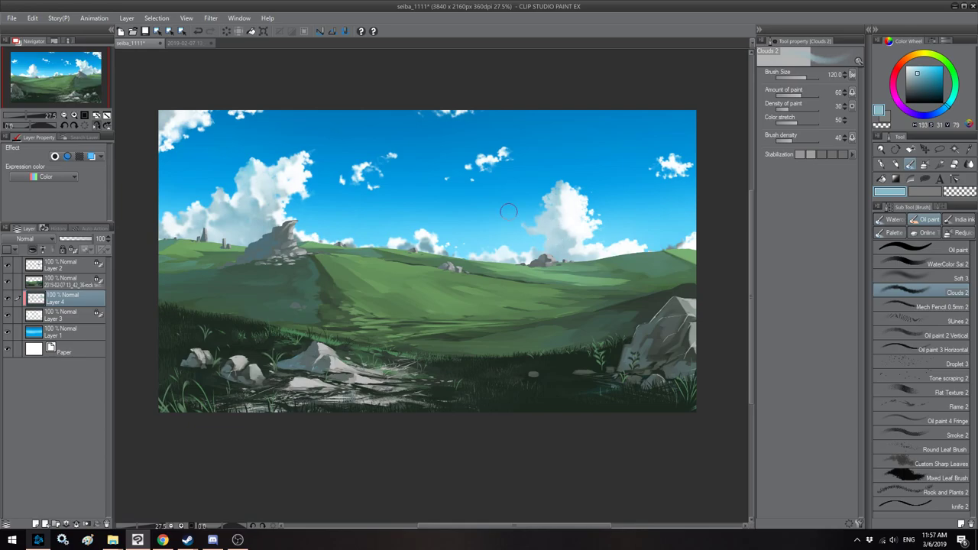
Step: Paint soft blue-grey shading into the tall cloud with the Clouds 2 brush at size 100, checking the mirrored view
{"action": "key", "text": "h"}
{"action": "left_click_drag", "start_coordinate": [271, 248], "coordinate": [405, 250]}
{"action": "key", "text": "bracketright"}
{"action": "key", "text": "h"}
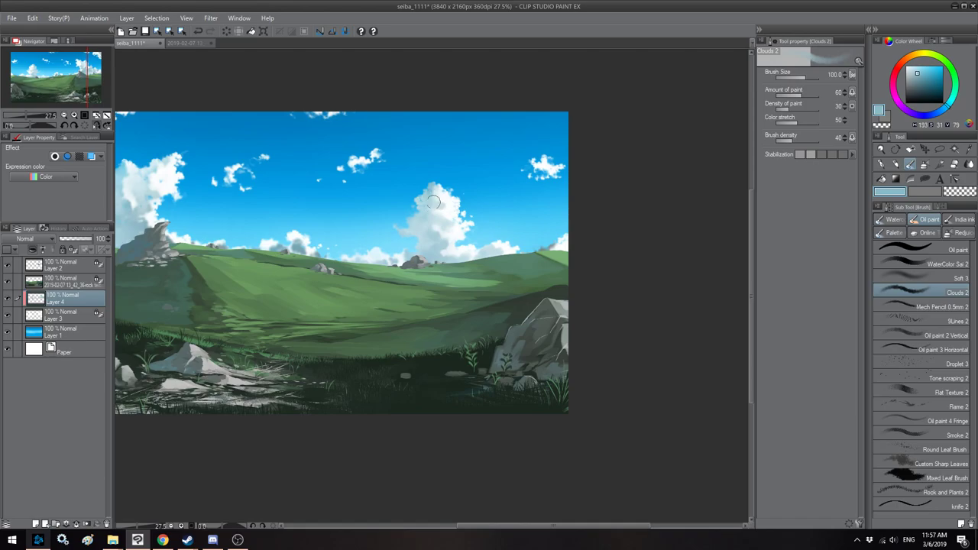
{"action": "key", "text": "h"}
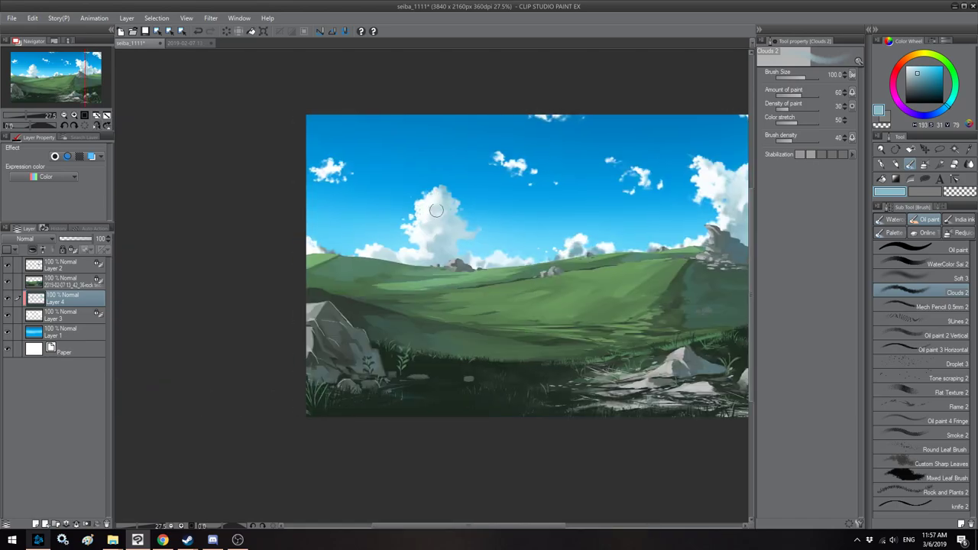
Step: Shade the cloud in the picture's upper corner with soft blue-grey strokes at sizes 120 and 150
{"action": "key", "text": "bracketright"}
{"action": "key", "text": "h"}
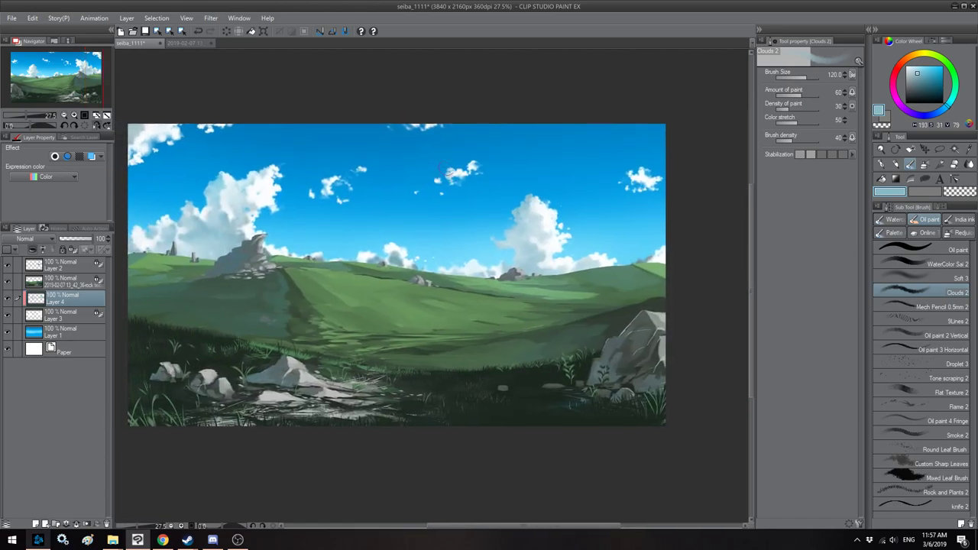
{"action": "mouse_move", "coordinate": [398, 153]}
{"action": "left_mouse_down"}
{"action": "mouse_move", "coordinate": [459, 184]}
{"action": "mouse_move", "coordinate": [560, 182]}
{"action": "left_mouse_up"}
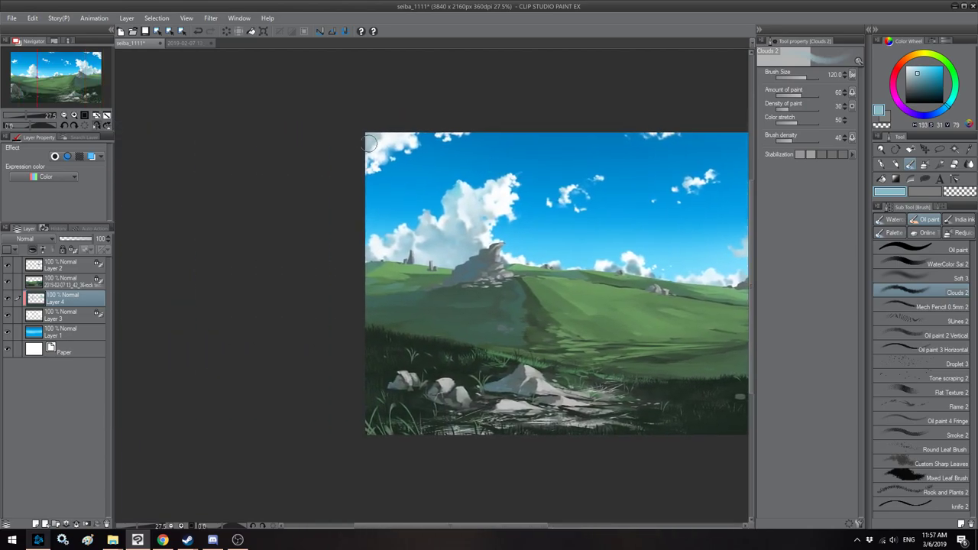
{"action": "key", "text": "bracketright"}
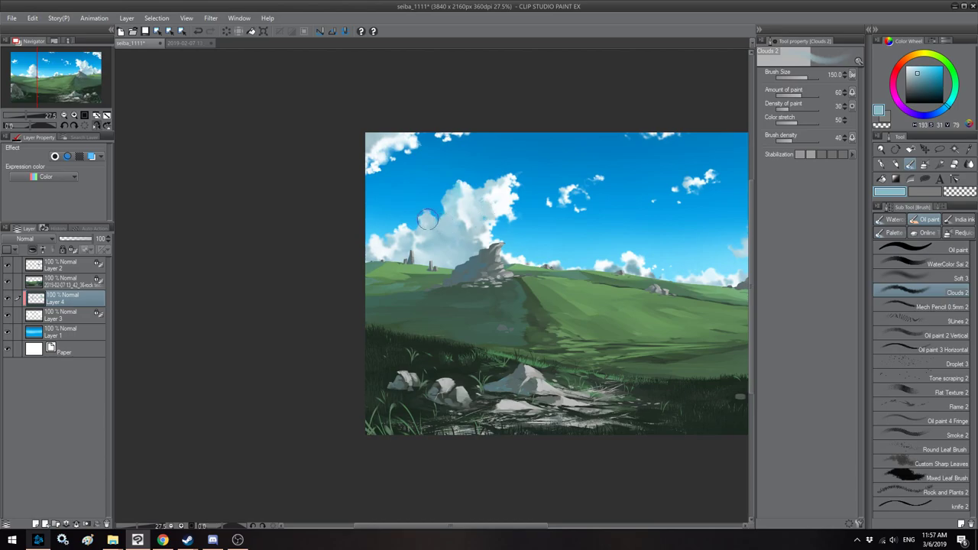
Step: Rework the large cloud's light and shadow masses at sizes 120 and 150, sampling near-white and blue-grey from it
{"action": "left_click_drag", "start_coordinate": [669, 213], "coordinate": [418, 209]}
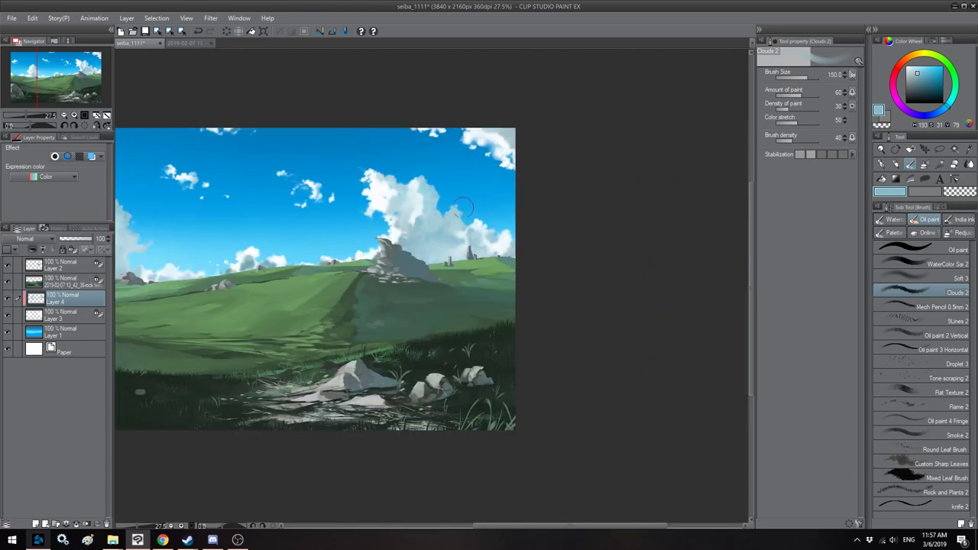
{"action": "key", "text": "bracketleft"}
{"action": "key", "text": "bracketleft"}
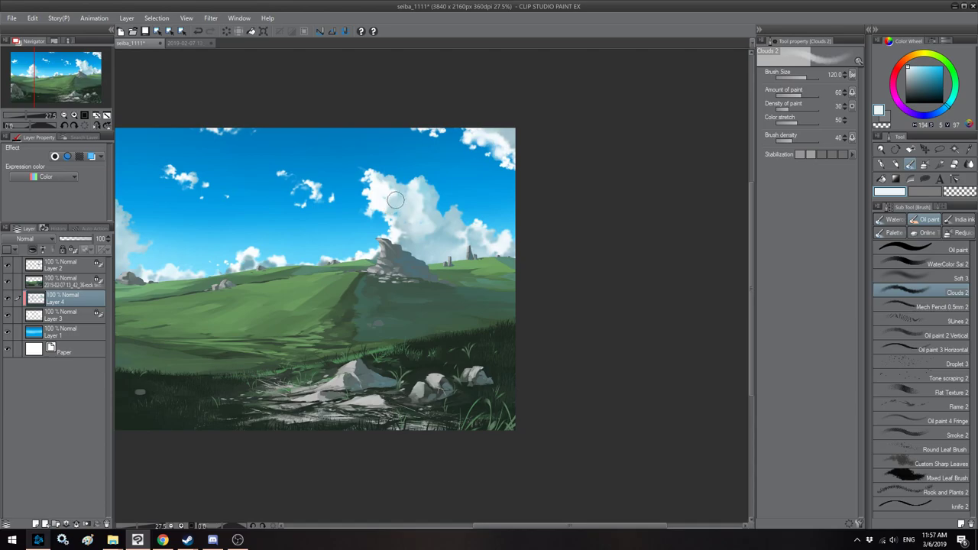
{"action": "left_click", "coordinate": [392, 205], "text": "alt"}
{"action": "left_click", "coordinate": [436, 195], "text": "alt"}
{"action": "left_click", "coordinate": [470, 229], "text": "alt"}
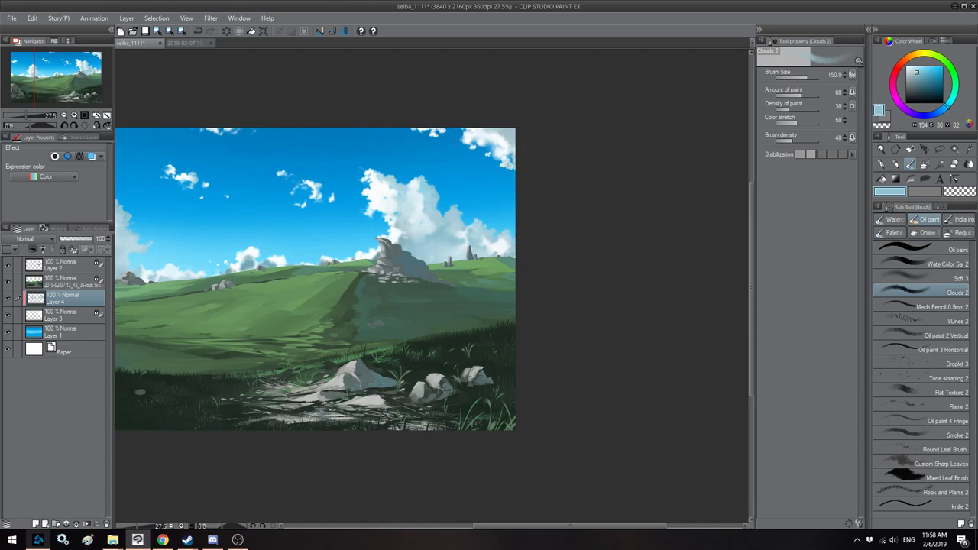
{"action": "key", "text": "alt+Tab"}
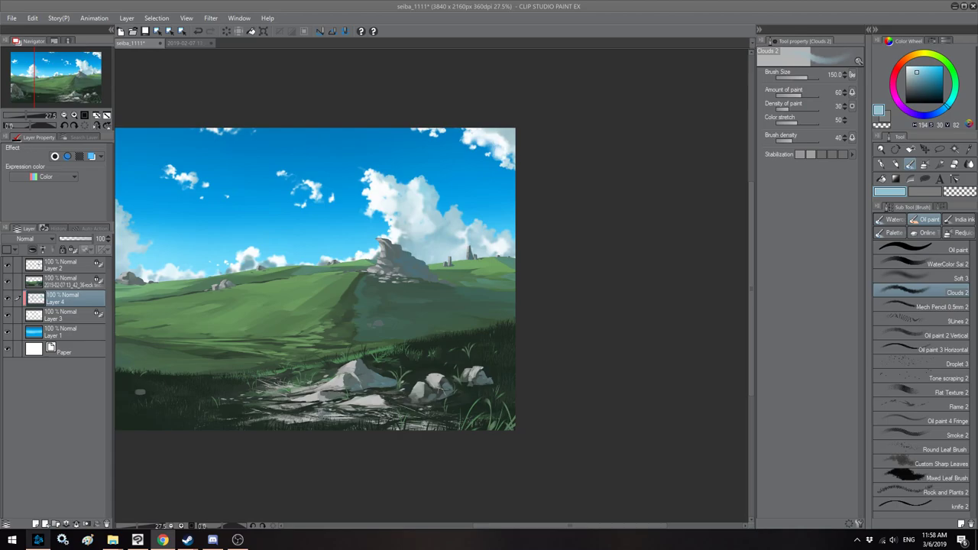
{"action": "left_click", "coordinate": [655, 29]}
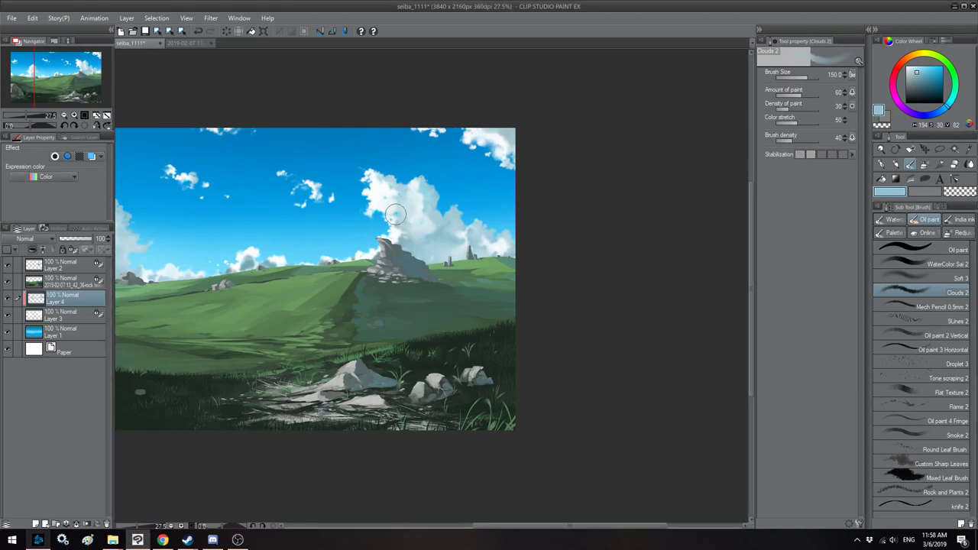
Step: Refine the large cloud's interior in the mirrored view with sampled pale blue and near-white at sizes 60 and 70
{"action": "key", "text": "h"}
{"action": "scroll", "coordinate": [423, 204], "scroll_direction": "up", "scroll_amount": 1}
{"action": "left_click_drag", "start_coordinate": [504, 230], "coordinate": [498, 226]}
{"action": "left_click", "coordinate": [490, 199], "text": "alt"}
{"action": "key", "text": "bracketleft"}
{"action": "key", "text": "bracketleft"}
{"action": "key", "text": "bracketleft"}
{"action": "key", "text": "bracketleft"}
{"action": "left_click", "coordinate": [492, 170], "text": "alt"}
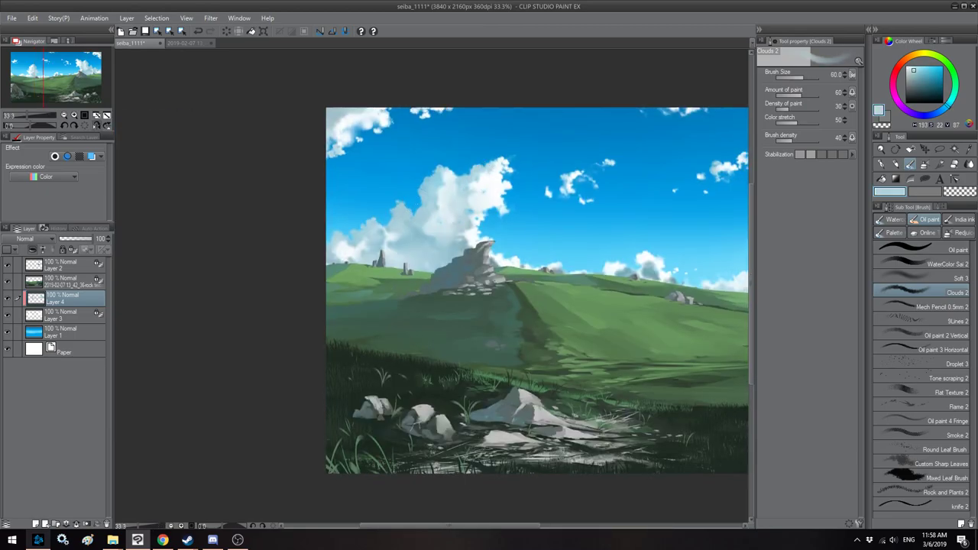
{"action": "left_click", "coordinate": [445, 199], "text": "alt"}
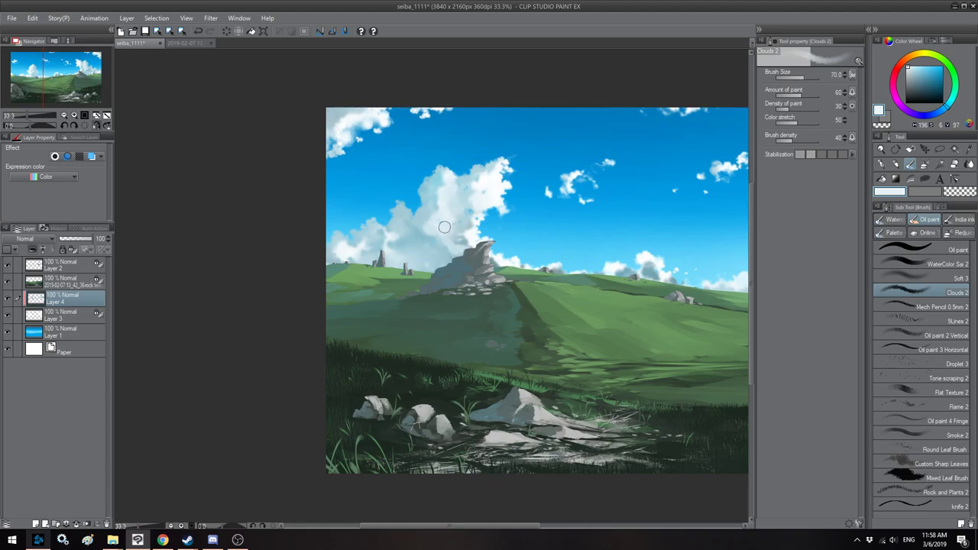
Step: Touch up the large cloud's sunlit edge and the area above the crest rock with sampled pale tones at sizes 60 to 100
{"action": "key", "text": "h"}
{"action": "left_click_drag", "start_coordinate": [447, 240], "coordinate": [504, 234]}
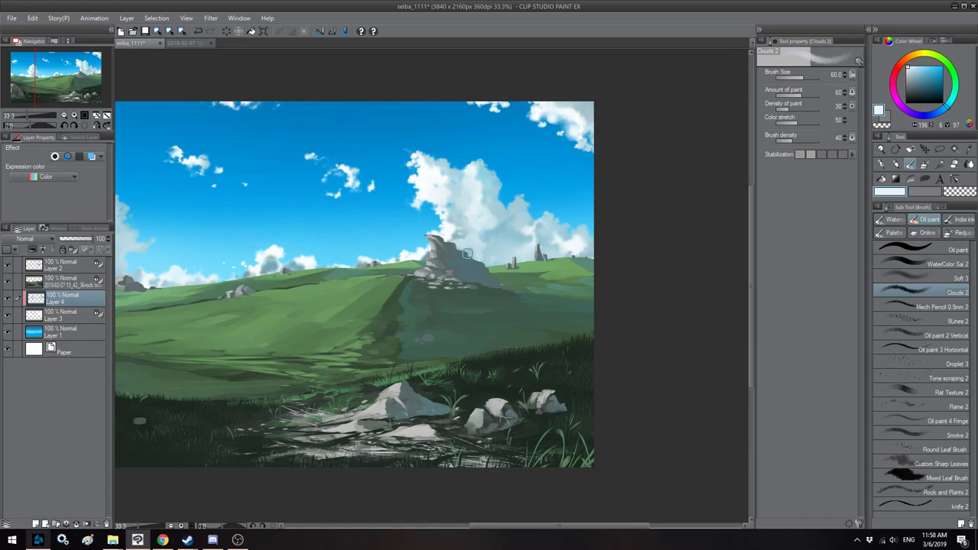
{"action": "left_click", "coordinate": [437, 179], "text": "alt"}
{"action": "left_click", "coordinate": [432, 186], "text": "alt"}
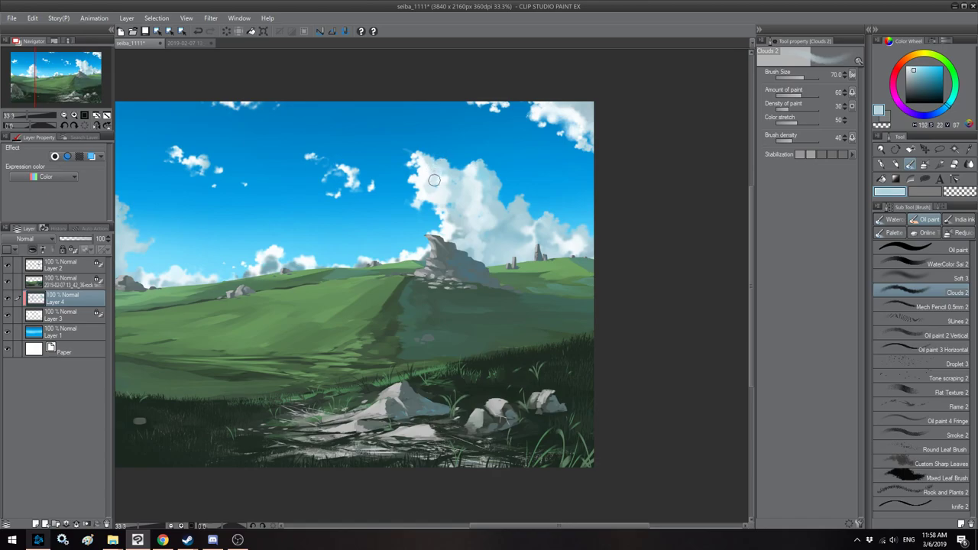
{"action": "mouse_move", "coordinate": [484, 67]}
{"action": "left_mouse_down"}
{"action": "mouse_move", "coordinate": [405, 145]}
{"action": "mouse_move", "coordinate": [571, 151]}
{"action": "mouse_move", "coordinate": [419, 140]}
{"action": "mouse_move", "coordinate": [427, 140]}
{"action": "left_mouse_up"}
{"action": "left_click", "coordinate": [498, 169], "text": "alt"}
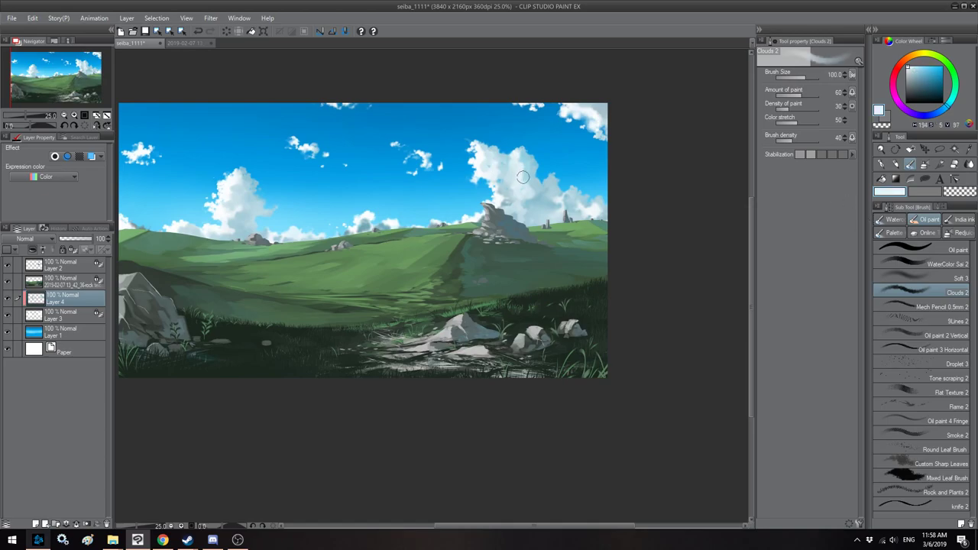
Step: Choose Monochrome Cloud Brush 2 at size 70 in pure white and dab crisp puffs inside the large cloud's sunlit side
{"action": "key", "text": "bracketleft"}
{"action": "key", "text": "bracketright"}
{"action": "key", "text": "bracketright"}
{"action": "key", "text": "bracketright"}
{"action": "left_click", "coordinate": [921, 234]}
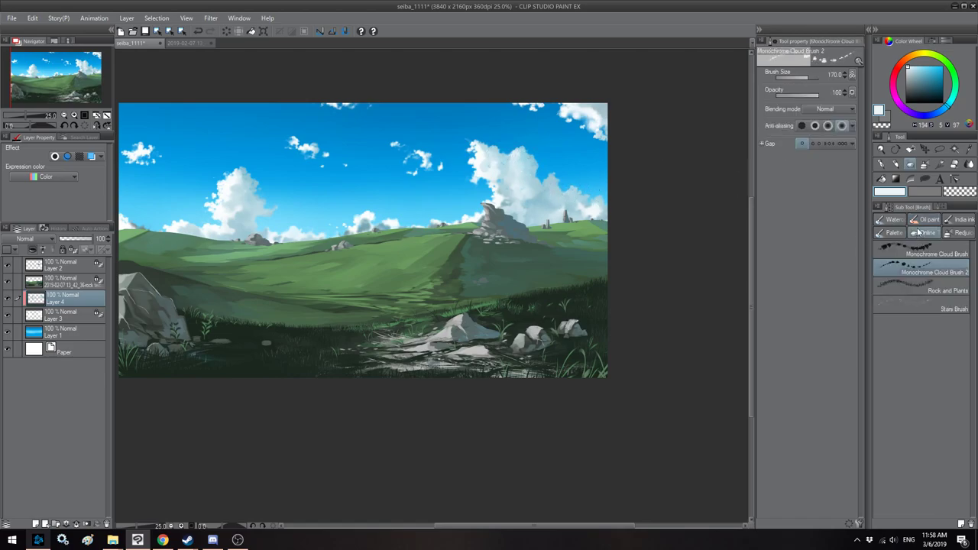
{"action": "left_click", "coordinate": [896, 265]}
{"action": "scroll", "coordinate": [493, 182], "scroll_direction": "up", "scroll_amount": 5}
{"action": "key", "text": "bracketleft"}
{"action": "key", "text": "bracketleft"}
{"action": "key", "text": "bracketleft"}
{"action": "key", "text": "bracketleft"}
{"action": "key", "text": "bracketleft"}
{"action": "key", "text": "bracketleft"}
{"action": "key", "text": "bracketleft"}
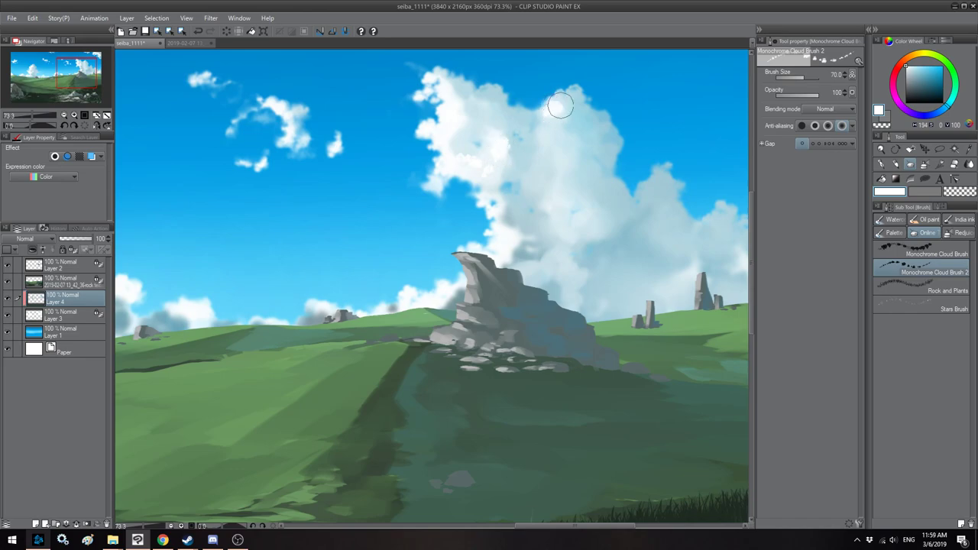
Step: Paint white puffs down the large cloud's second peak and onto the smaller puff beside it at size 70
{"action": "mouse_move", "coordinate": [557, 128]}
{"action": "left_mouse_down"}
{"action": "mouse_move", "coordinate": [567, 132]}
{"action": "mouse_move", "coordinate": [550, 135]}
{"action": "mouse_move", "coordinate": [549, 157]}
{"action": "left_mouse_up"}
{"action": "key", "text": "bracketright"}
{"action": "key", "text": "h"}
{"action": "left_click_drag", "start_coordinate": [306, 133], "coordinate": [411, 158]}
{"action": "key", "text": "bracketright"}
{"action": "left_click_drag", "start_coordinate": [319, 208], "coordinate": [324, 226]}
{"action": "key", "text": "h"}
{"action": "left_click_drag", "start_coordinate": [525, 225], "coordinate": [555, 228]}
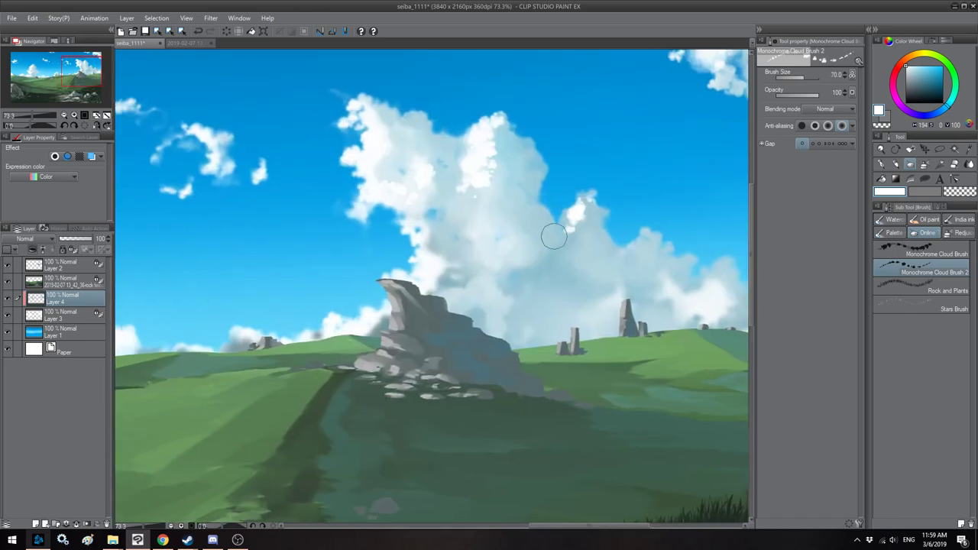
Step: Paint a diagonal band of white puffs down to the standing stones and join the upper cloud's highlights at size 100
{"action": "mouse_move", "coordinate": [643, 235]}
{"action": "left_mouse_down"}
{"action": "mouse_move", "coordinate": [628, 257]}
{"action": "mouse_move", "coordinate": [635, 247]}
{"action": "mouse_move", "coordinate": [569, 278]}
{"action": "mouse_move", "coordinate": [589, 292]}
{"action": "mouse_move", "coordinate": [576, 285]}
{"action": "mouse_move", "coordinate": [528, 326]}
{"action": "mouse_move", "coordinate": [540, 344]}
{"action": "mouse_move", "coordinate": [513, 339]}
{"action": "left_mouse_up"}
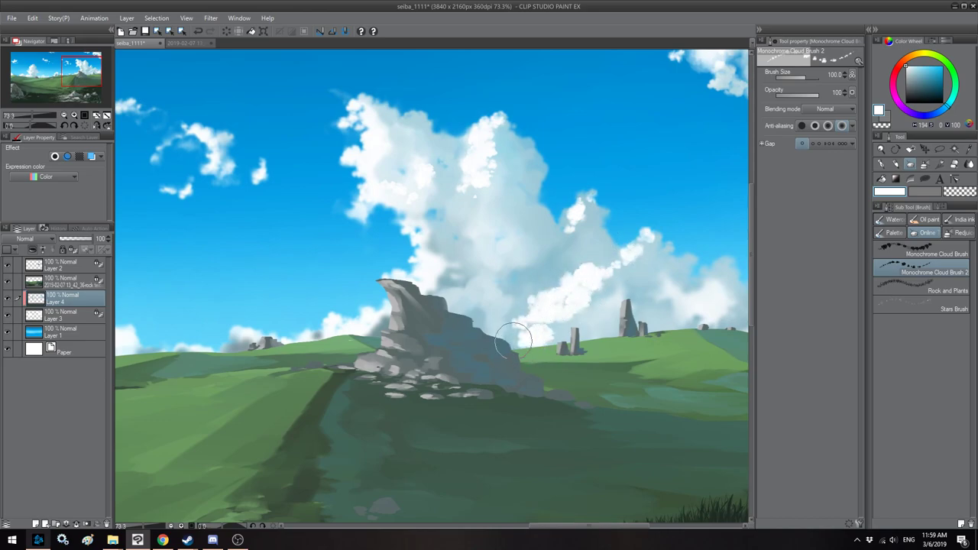
{"action": "mouse_move", "coordinate": [458, 187]}
{"action": "left_mouse_down"}
{"action": "mouse_move", "coordinate": [448, 185]}
{"action": "mouse_move", "coordinate": [454, 175]}
{"action": "mouse_move", "coordinate": [415, 192]}
{"action": "left_mouse_up"}
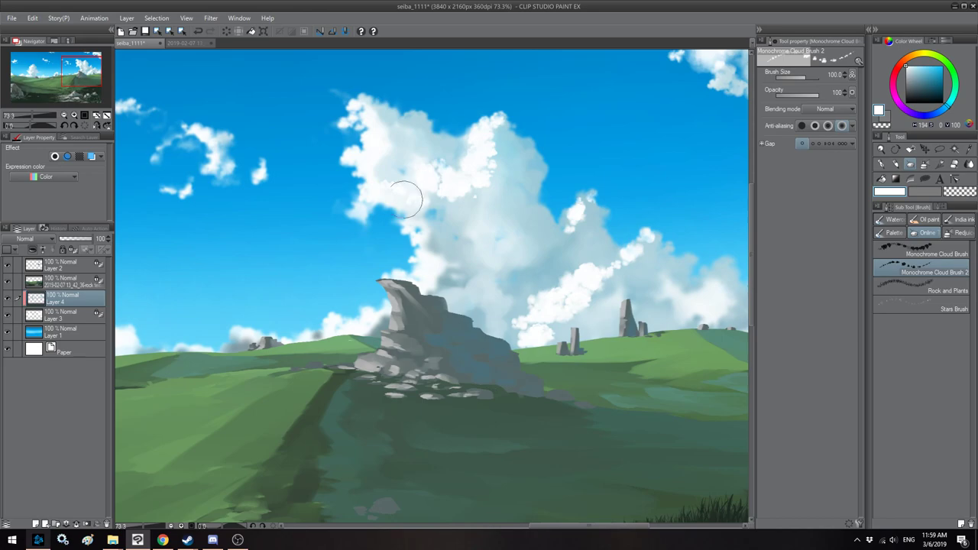
{"action": "key", "text": "h"}
Step: Blend the upper cloud's white puffs into their surroundings with the Clouds 2 brush at size 80
{"action": "left_click", "coordinate": [921, 221]}
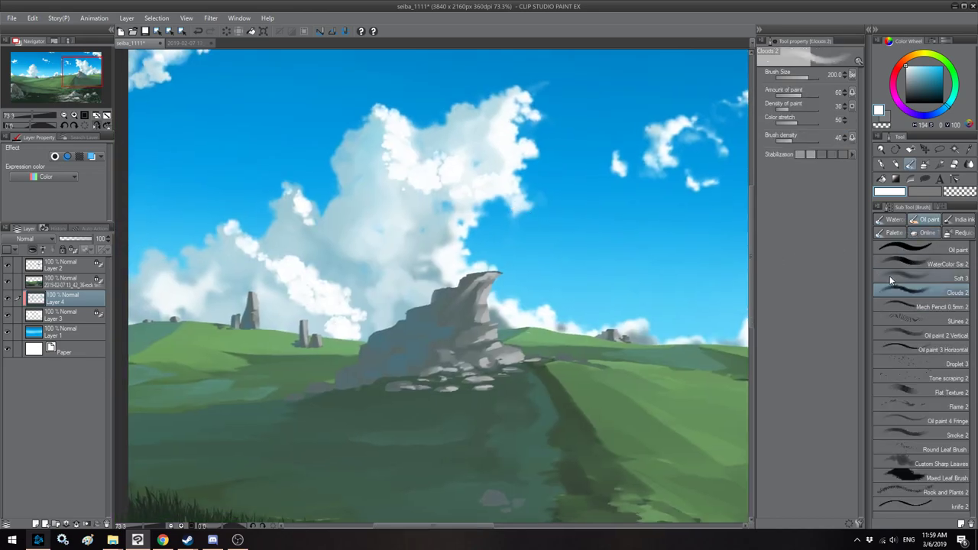
{"action": "key", "text": "bracketleft"}
{"action": "key", "text": "bracketleft"}
{"action": "key", "text": "bracketleft"}
{"action": "key", "text": "bracketleft"}
{"action": "key", "text": "bracketleft"}
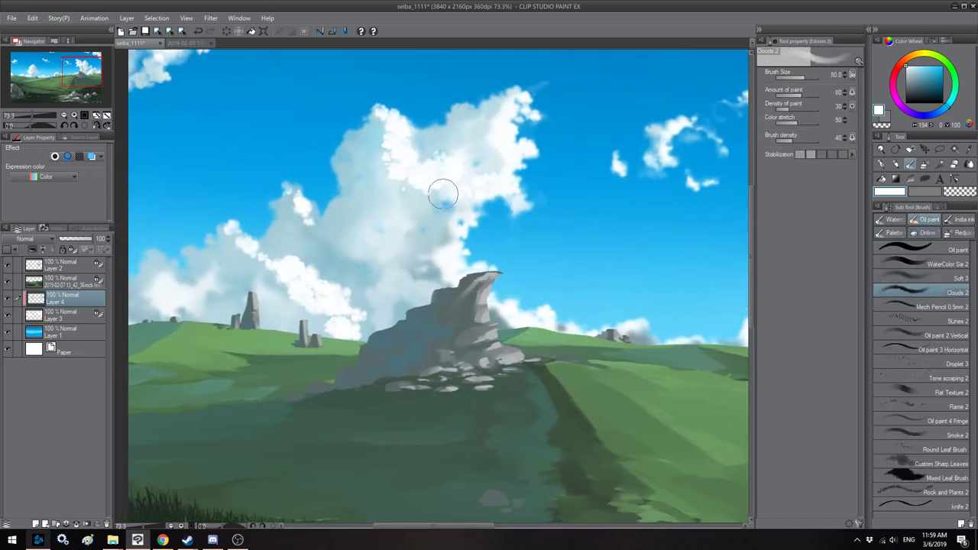
{"action": "key", "text": "bracketleft"}
{"action": "key", "text": "h"}
{"action": "left_click_drag", "start_coordinate": [464, 151], "coordinate": [500, 125]}
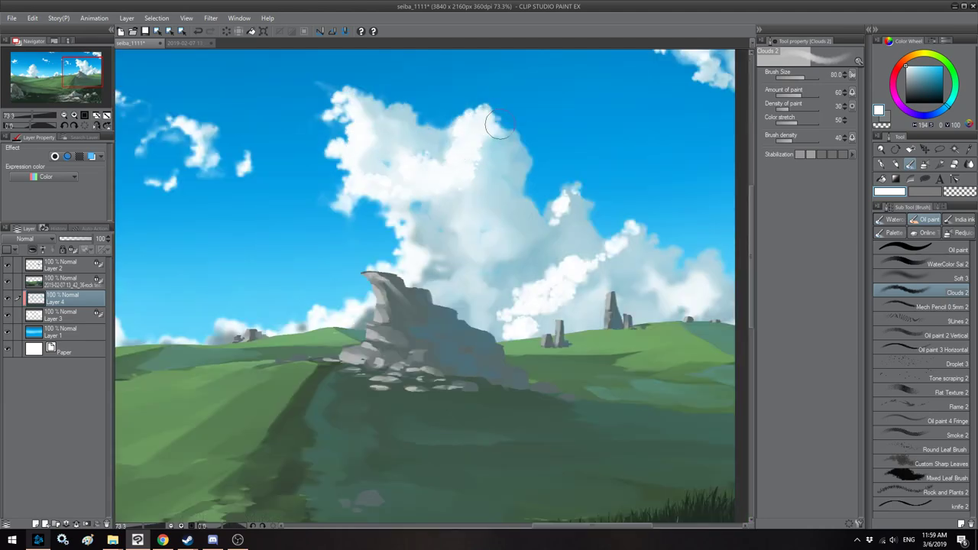
Step: Blend the small puff and the diagonal band near the standing stones into the cloud at sizes 80 and 100
{"action": "left_click_drag", "start_coordinate": [562, 208], "coordinate": [554, 231]}
{"action": "key", "text": "bracketleft"}
{"action": "key", "text": "bracketright"}
{"action": "mouse_move", "coordinate": [618, 243]}
{"action": "left_mouse_down"}
{"action": "mouse_move", "coordinate": [541, 313]}
{"action": "mouse_move", "coordinate": [522, 318]}
{"action": "mouse_move", "coordinate": [529, 343]}
{"action": "mouse_move", "coordinate": [492, 330]}
{"action": "mouse_move", "coordinate": [425, 328]}
{"action": "left_mouse_up"}
{"action": "scroll", "coordinate": [421, 252], "scroll_direction": "down", "scroll_amount": 1}
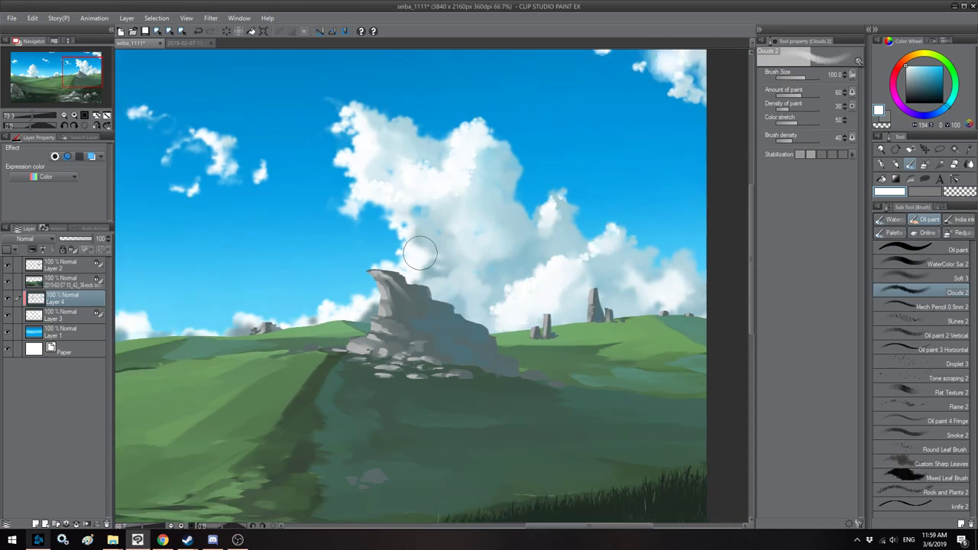
{"action": "scroll", "coordinate": [420, 252], "scroll_direction": "down", "scroll_amount": 2}
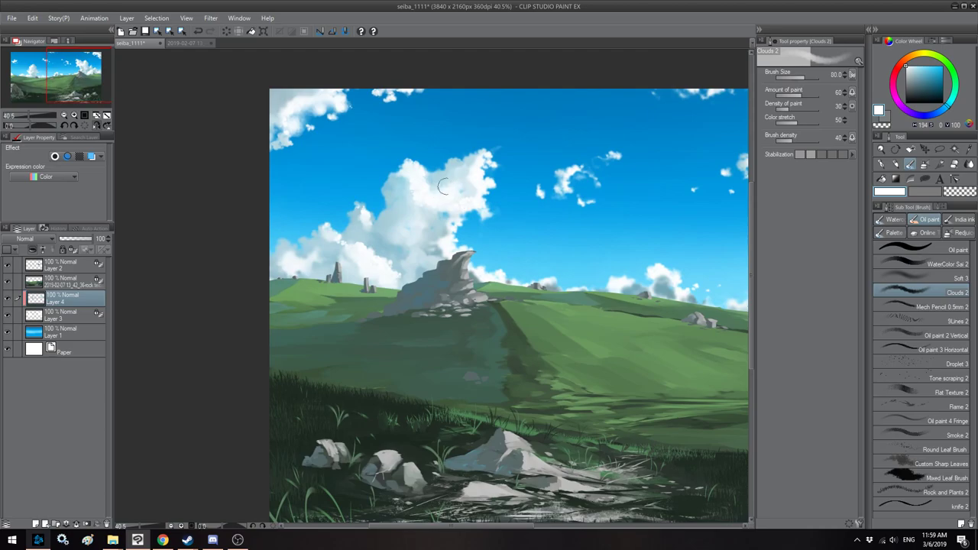
{"action": "scroll", "coordinate": [435, 189], "scroll_direction": "down", "scroll_amount": 2}
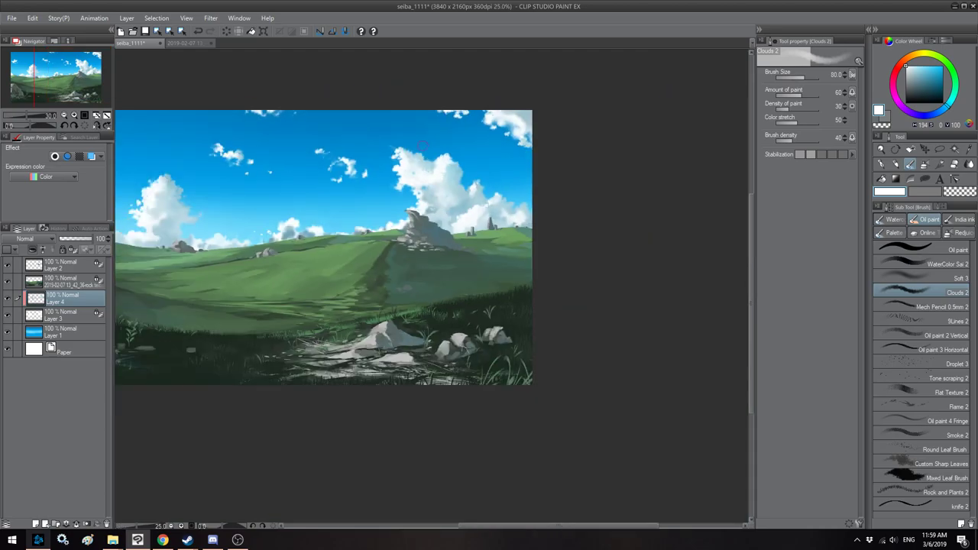
Step: Sample the large cloud's pale blue shadow and soften its shading at size 100, comparing mirrored and normal views
{"action": "key", "text": "h"}
{"action": "left_click_drag", "start_coordinate": [523, 221], "coordinate": [579, 210]}
{"action": "left_click_drag", "start_coordinate": [451, 199], "coordinate": [474, 200]}
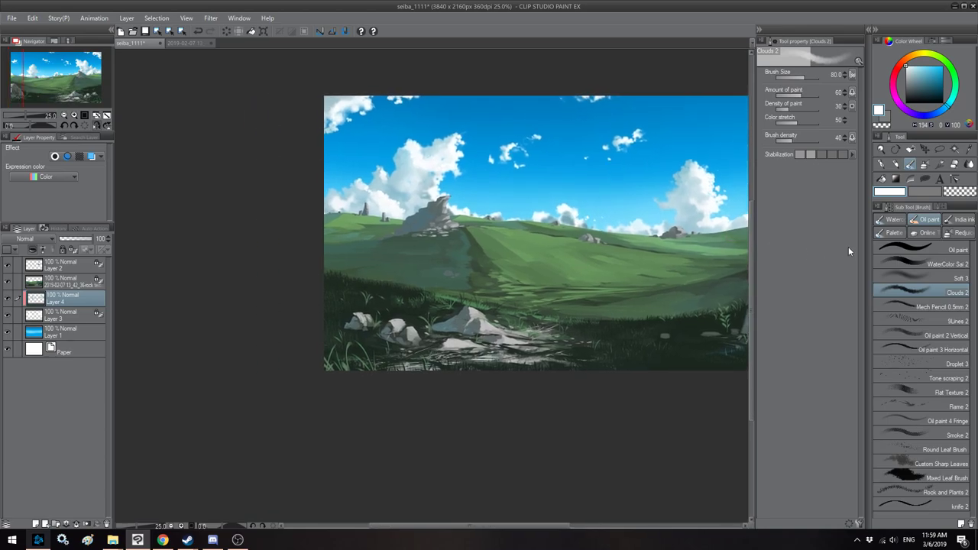
{"action": "left_click", "coordinate": [431, 181], "text": "alt"}
{"action": "key", "text": "["}
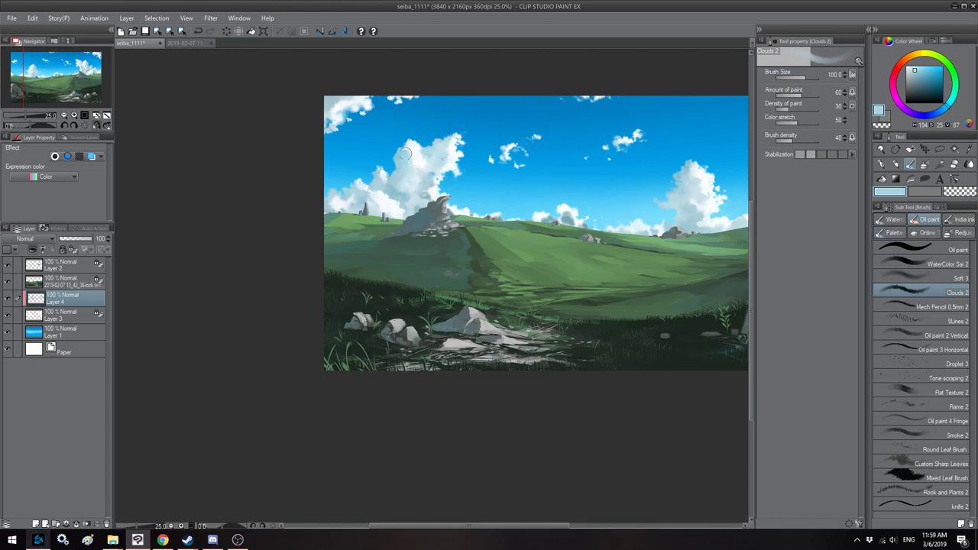
{"action": "key", "text": "h"}
{"action": "left_click_drag", "start_coordinate": [433, 139], "coordinate": [400, 146]}
{"action": "key", "text": "h"}
{"action": "key", "text": "h"}
{"action": "left_click_drag", "start_coordinate": [274, 226], "coordinate": [300, 226]}
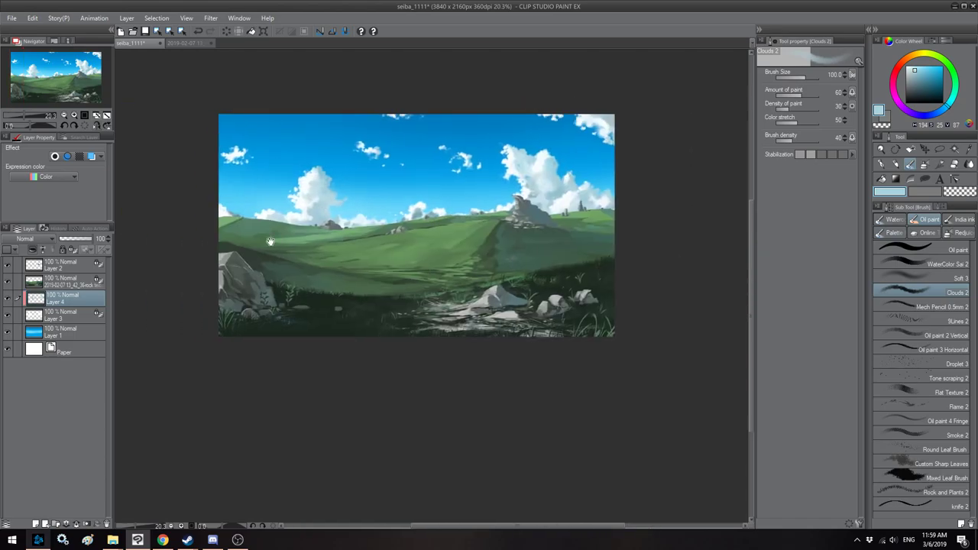
Step: Add a new layer above the cloud shading, clip it to the clouds and set its blending mode to Overlay
{"action": "left_click", "coordinate": [36, 524]}
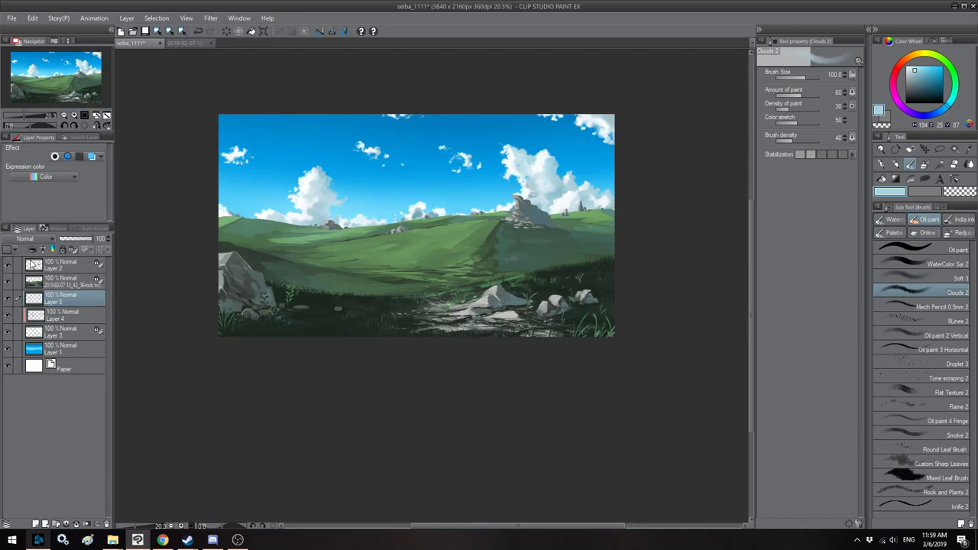
{"action": "left_click", "coordinate": [30, 238]}
{"action": "left_click", "coordinate": [29, 364]}
{"action": "key", "text": "h"}
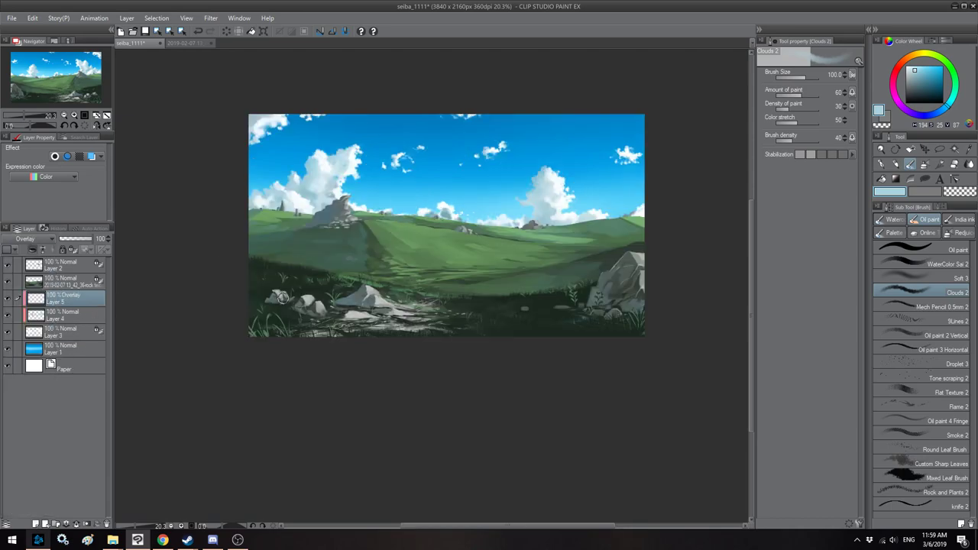
Step: Sample the sky blue and tint the clouds with broad Clouds 2 strokes at size 800 on the Overlay layer
{"action": "left_click_drag", "start_coordinate": [920, 74], "coordinate": [919, 83]}
{"action": "key", "text": "bracketright"}
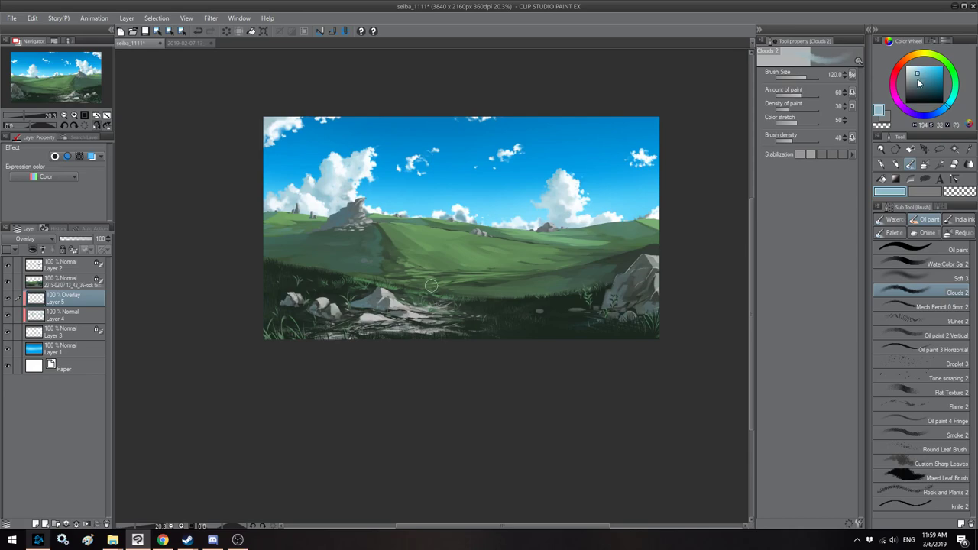
{"action": "key", "text": "bracketright"}
{"action": "key", "text": "bracketright"}
{"action": "key", "text": "bracketright"}
{"action": "key", "text": "bracketright"}
{"action": "key", "text": "bracketright"}
{"action": "key", "text": "bracketright"}
{"action": "key", "text": "bracketright"}
{"action": "key", "text": "bracketright"}
{"action": "key", "text": "bracketright"}
{"action": "key", "text": "bracketright"}
{"action": "left_click", "coordinate": [566, 161], "text": "alt"}
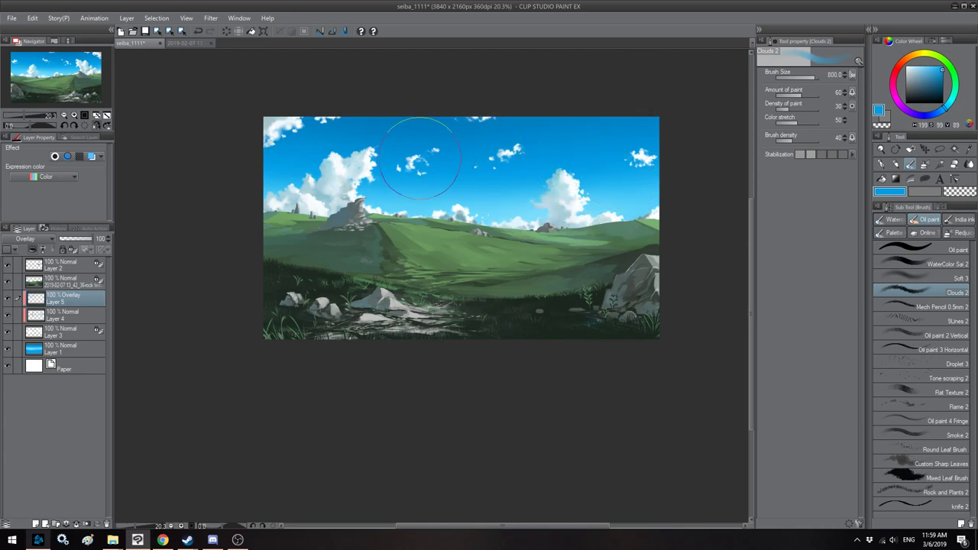
{"action": "left_click_drag", "start_coordinate": [390, 148], "coordinate": [446, 147]}
{"action": "key", "text": "bracketleft"}
{"action": "key", "text": "bracketright"}
{"action": "key", "text": "bracketleft"}
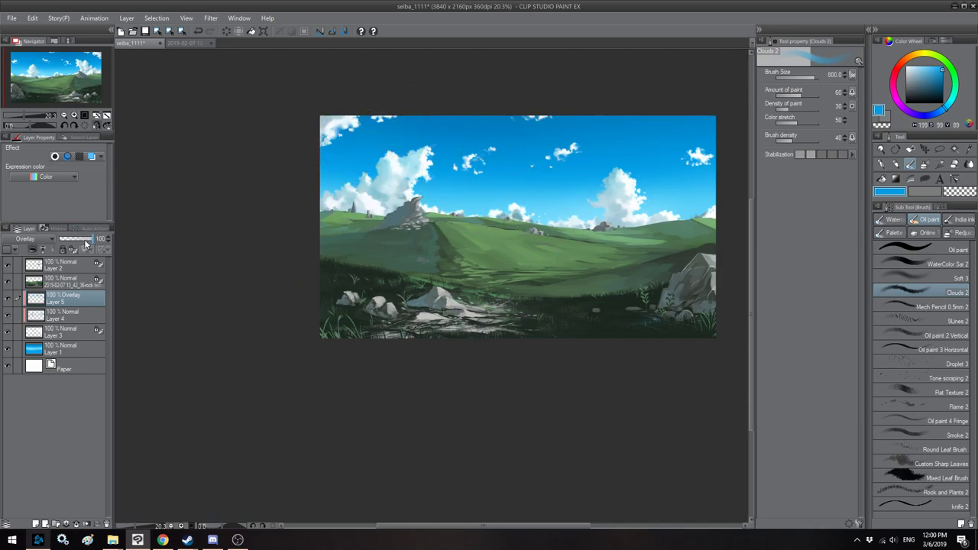
Step: Set the Overlay layer's opacity to 80%
{"action": "left_click_drag", "start_coordinate": [85, 243], "coordinate": [87, 243]}
{"action": "key", "text": "h"}
{"action": "left_click_drag", "start_coordinate": [324, 235], "coordinate": [370, 242]}
{"action": "scroll", "coordinate": [355, 243], "scroll_direction": "up", "scroll_amount": 1}
Step: Add a new layer at the top of the layer stack and create a layer folder directly above Layer 2
{"action": "left_click", "coordinate": [72, 267]}
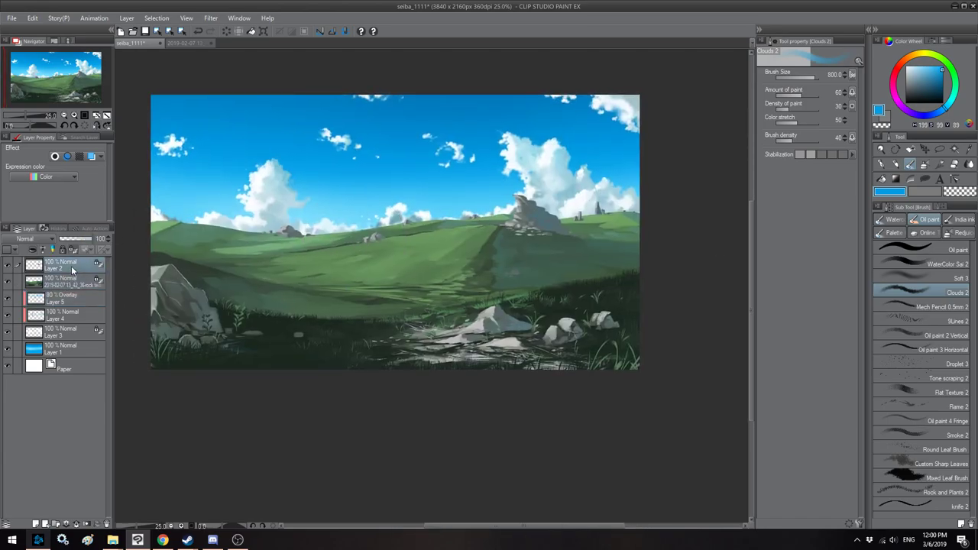
{"action": "left_click", "coordinate": [36, 520]}
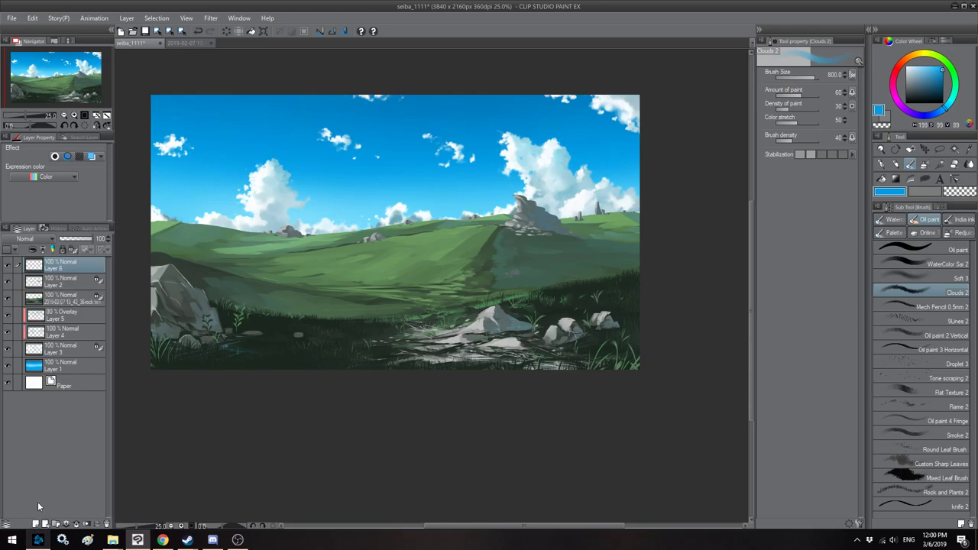
{"action": "left_click", "coordinate": [60, 284]}
{"action": "left_click", "coordinate": [56, 525]}
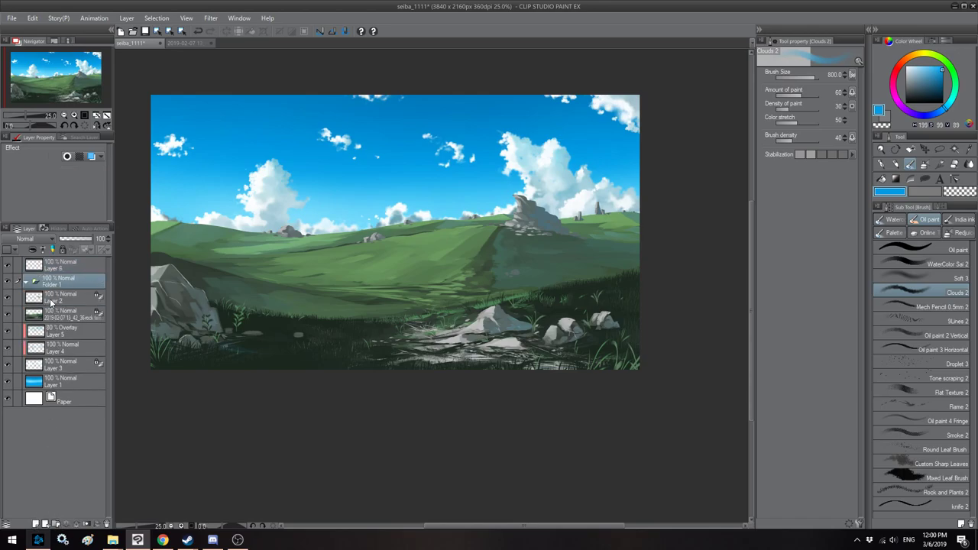
Step: Move Layer 2 and the landscape image layer into the new folder, name the folder "grass" and collapse it
{"action": "left_click", "coordinate": [51, 301]}
{"action": "left_click", "coordinate": [58, 317], "text": "shift"}
{"action": "left_click_drag", "start_coordinate": [60, 298], "coordinate": [61, 282]}
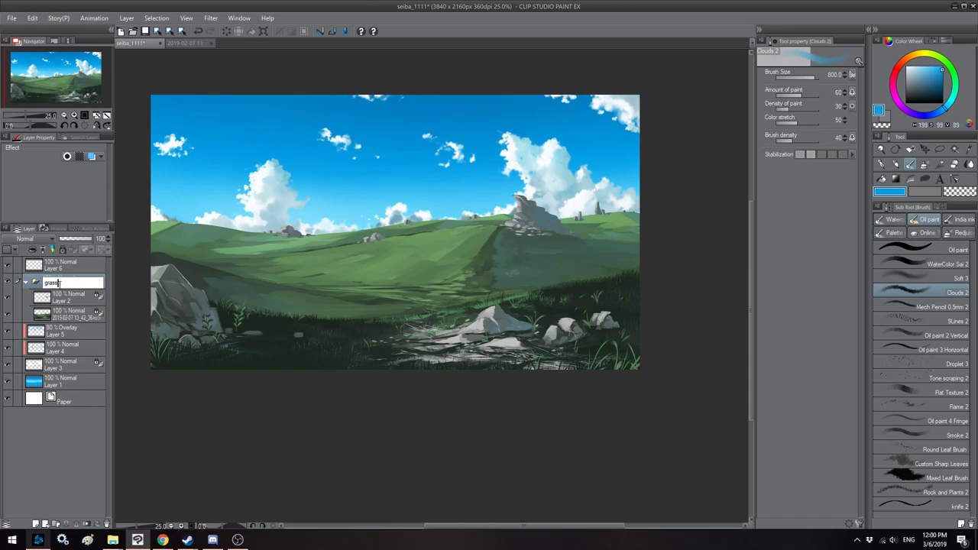
{"action": "key", "text": "Return"}
{"action": "left_click", "coordinate": [27, 282]}
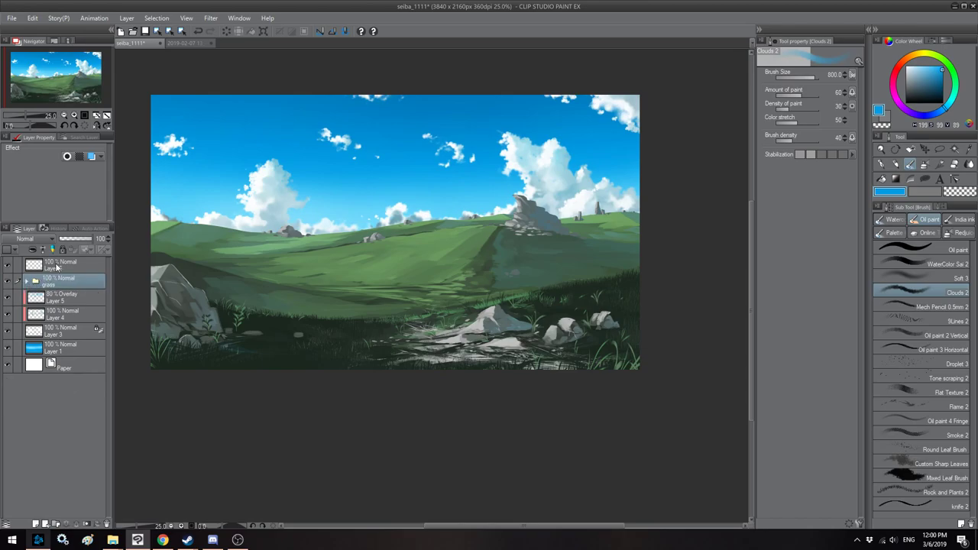
Step: Clip Layer 6 to the grass folder and choose the Soft 3 brush with a light sky blue color
{"action": "left_click", "coordinate": [32, 266]}
{"action": "key", "text": "h"}
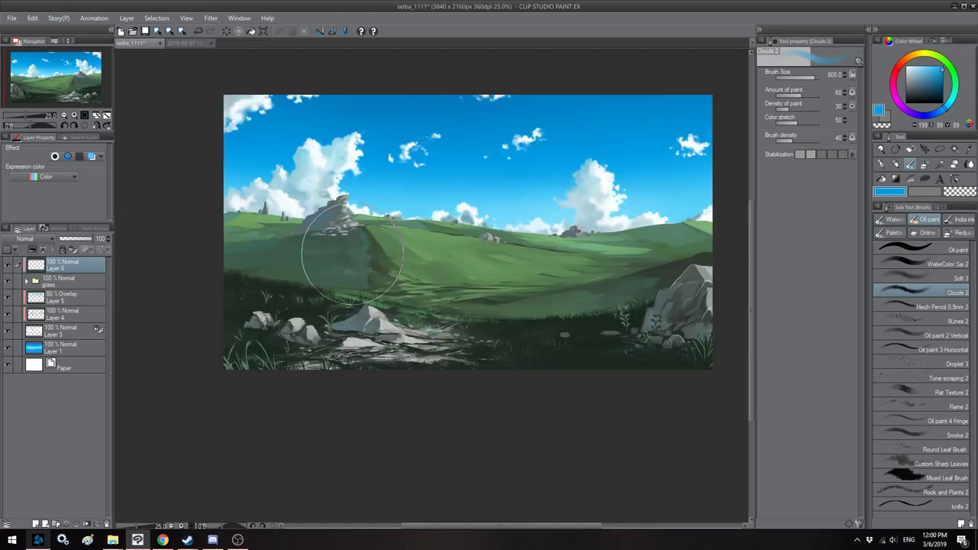
{"action": "scroll", "coordinate": [353, 253], "scroll_direction": "down", "scroll_amount": 2}
{"action": "key", "text": "h"}
{"action": "left_click_drag", "start_coordinate": [483, 213], "coordinate": [514, 219]}
{"action": "key", "text": "h"}
{"action": "left_click", "coordinate": [881, 279]}
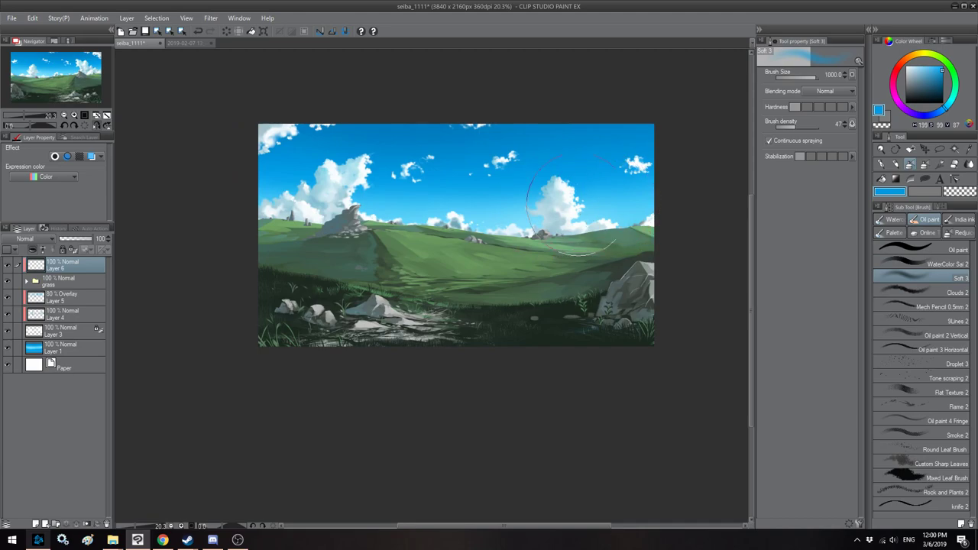
{"action": "left_click_drag", "start_coordinate": [915, 80], "coordinate": [931, 67]}
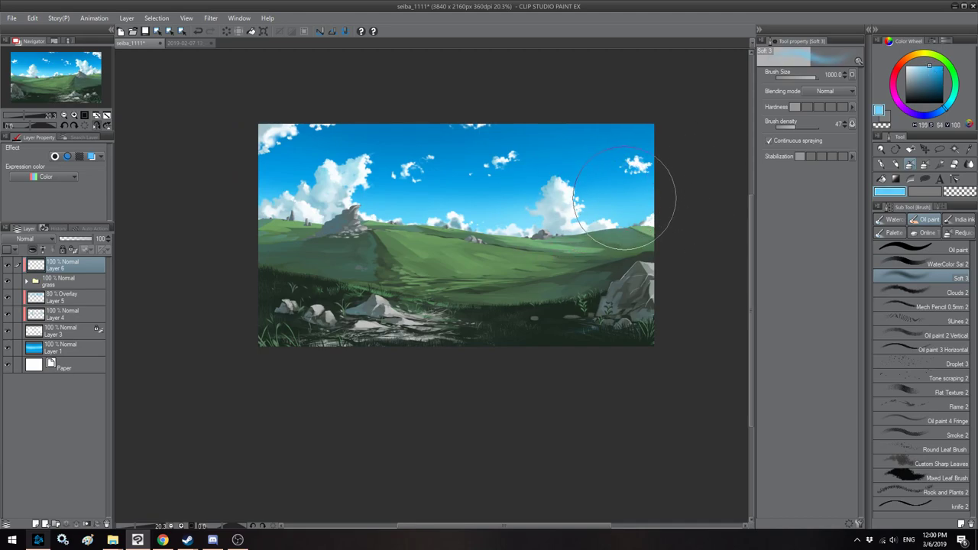
Step: Try a light blue haze stroke across the distant hills with Soft 3 at size 1000, and undo it
{"action": "left_click_drag", "start_coordinate": [443, 193], "coordinate": [574, 197]}
{"action": "mouse_move", "coordinate": [574, 197]}
{"action": "left_mouse_down"}
{"action": "mouse_move", "coordinate": [382, 246]}
{"action": "mouse_move", "coordinate": [485, 192]}
{"action": "left_mouse_up"}
{"action": "scroll", "coordinate": [394, 245], "scroll_direction": "down", "scroll_amount": 2}
{"action": "key", "text": "ctrl+z"}
Step: Brush a soft light blue haze over the distant hills along the horizon with Soft 3 at size 1000
{"action": "key", "text": "["}
{"action": "key", "text": "["}
{"action": "key", "text": "["}
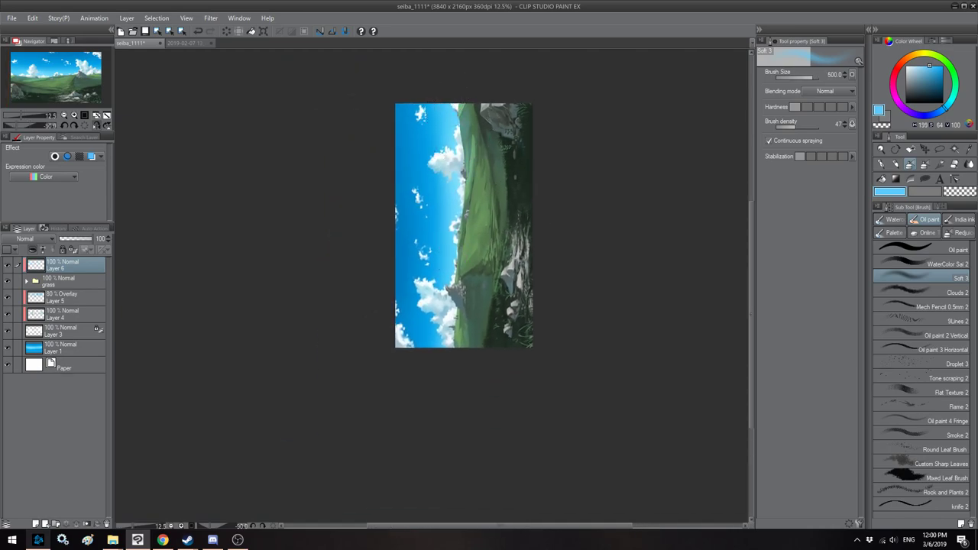
{"action": "key", "text": "bracketright"}
{"action": "key", "text": "bracketright"}
{"action": "key", "text": "bracketright"}
{"action": "key", "text": "asciicircum"}
{"action": "key", "text": "asciicircum"}
{"action": "key", "text": "asciicircum"}
{"action": "key", "text": "asciicircum"}
{"action": "key", "text": "asciicircum"}
{"action": "key", "text": "asciicircum"}
{"action": "key", "text": "asciicircum"}
{"action": "key", "text": "asciicircum"}
{"action": "key", "text": "asciicircum"}
{"action": "key", "text": "asciicircum"}
{"action": "key", "text": "asciicircum"}
{"action": "key", "text": "asciicircum"}
{"action": "key", "text": "asciicircum"}
{"action": "key", "text": "asciicircum"}
{"action": "key", "text": "asciicircum"}
{"action": "key", "text": "asciicircum"}
{"action": "key", "text": "asciicircum"}
{"action": "key", "text": "asciicircum"}
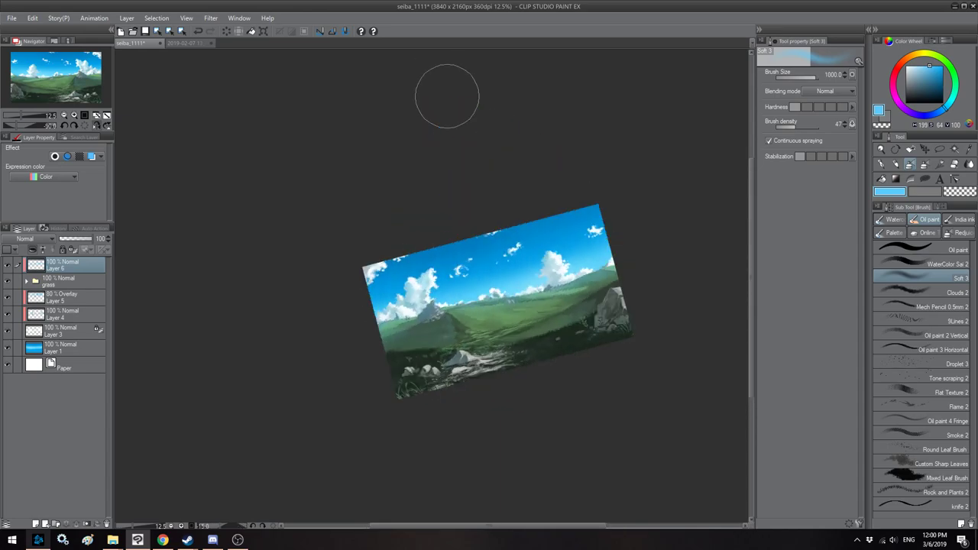
{"action": "mouse_move", "coordinate": [446, 273]}
{"action": "left_mouse_down"}
{"action": "mouse_move", "coordinate": [547, 248]}
{"action": "mouse_move", "coordinate": [515, 241]}
{"action": "left_mouse_up"}
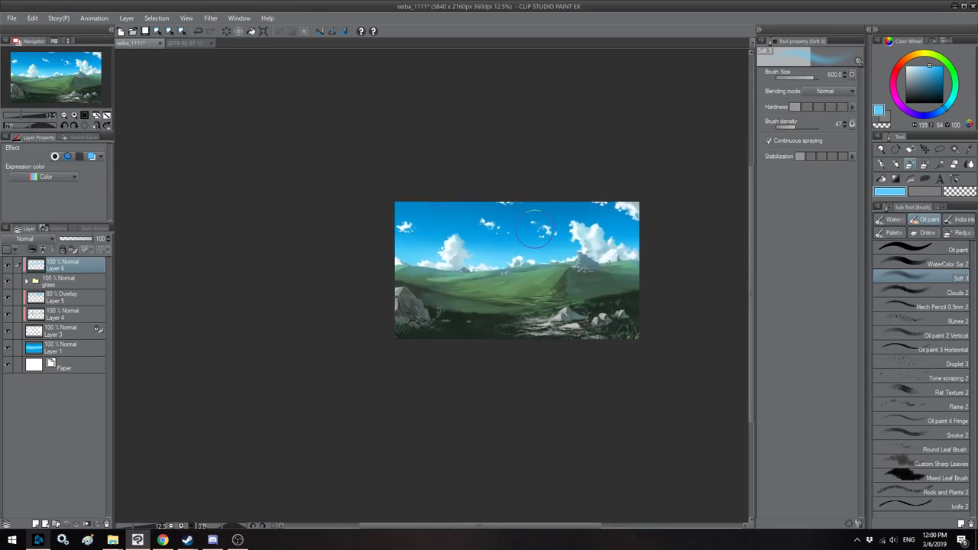
Step: Clear the blue haze off the large rock formation on the hill with Soft 3 at size 600
{"action": "key", "text": "h"}
{"action": "scroll", "coordinate": [465, 302], "scroll_direction": "up", "scroll_amount": 4}
{"action": "scroll", "coordinate": [351, 269], "scroll_direction": "up", "scroll_amount": 1}
{"action": "mouse_move", "coordinate": [351, 270]}
{"action": "left_mouse_down"}
{"action": "mouse_move", "coordinate": [551, 289]}
{"action": "mouse_move", "coordinate": [818, 346]}
{"action": "left_mouse_up"}
{"action": "left_click_drag", "start_coordinate": [229, 250], "coordinate": [514, 265]}
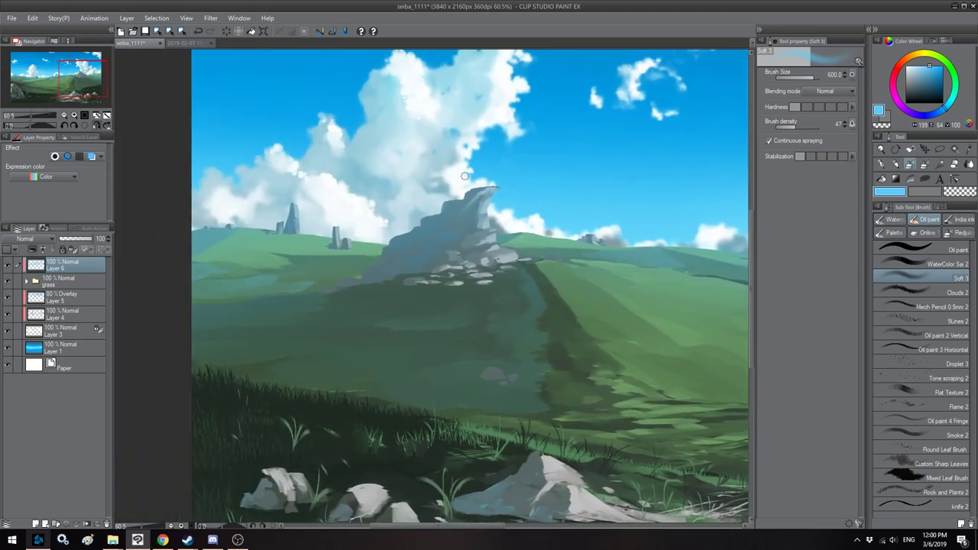
{"action": "mouse_move", "coordinate": [486, 183]}
{"action": "left_mouse_down"}
{"action": "mouse_move", "coordinate": [463, 210]}
{"action": "mouse_move", "coordinate": [474, 204]}
{"action": "mouse_move", "coordinate": [479, 234]}
{"action": "mouse_move", "coordinate": [468, 238]}
{"action": "mouse_move", "coordinate": [431, 222]}
{"action": "mouse_move", "coordinate": [398, 250]}
{"action": "left_mouse_up"}
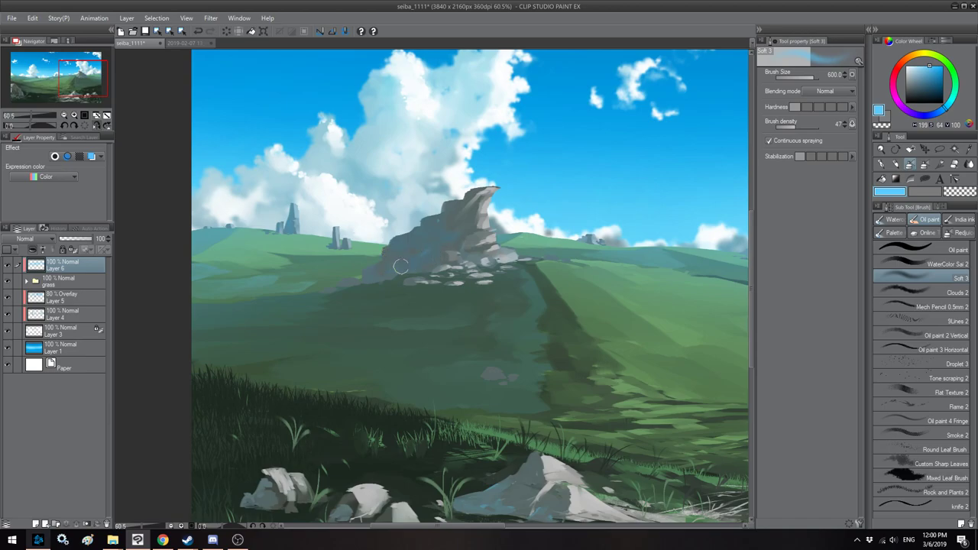
{"action": "left_click_drag", "start_coordinate": [425, 190], "coordinate": [367, 190]}
{"action": "key", "text": "h"}
{"action": "left_click_drag", "start_coordinate": [420, 167], "coordinate": [463, 175]}
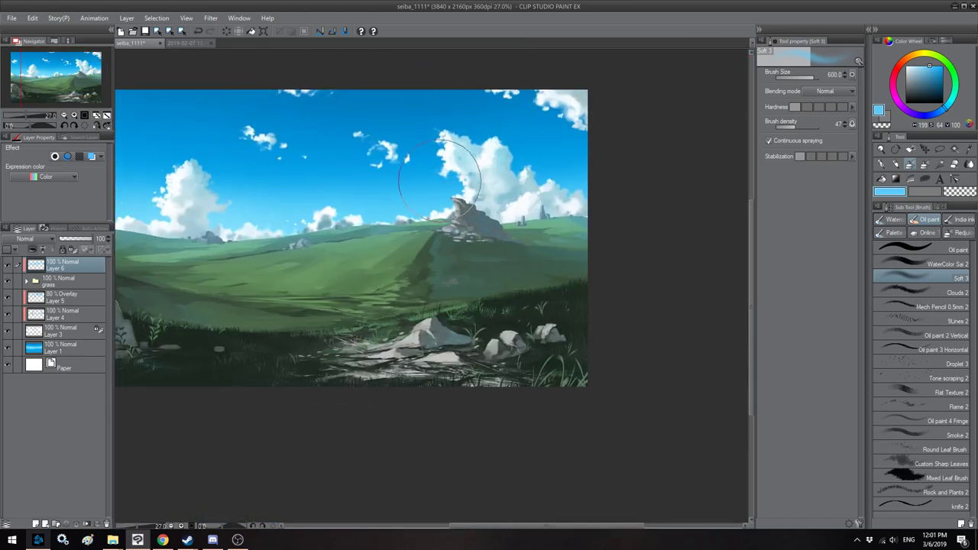
Step: Pick a darker muted blue and softly shade the foreground around the big boulder with Soft 3 at size 1500
{"action": "key", "text": "h"}
{"action": "left_click_drag", "start_coordinate": [633, 237], "coordinate": [485, 223]}
{"action": "key", "text": "minus"}
{"action": "key", "text": "minus"}
{"action": "key", "text": "minus"}
{"action": "key", "text": "minus"}
{"action": "key", "text": "minus"}
{"action": "key", "text": "minus"}
{"action": "key", "text": "minus"}
{"action": "key", "text": "minus"}
{"action": "key", "text": "minus"}
{"action": "key", "text": "minus"}
{"action": "key", "text": "minus"}
{"action": "key", "text": "minus"}
{"action": "key", "text": "minus"}
{"action": "key", "text": "minus"}
{"action": "key", "text": "minus"}
{"action": "key", "text": "minus"}
{"action": "key", "text": "minus"}
{"action": "key", "text": "minus"}
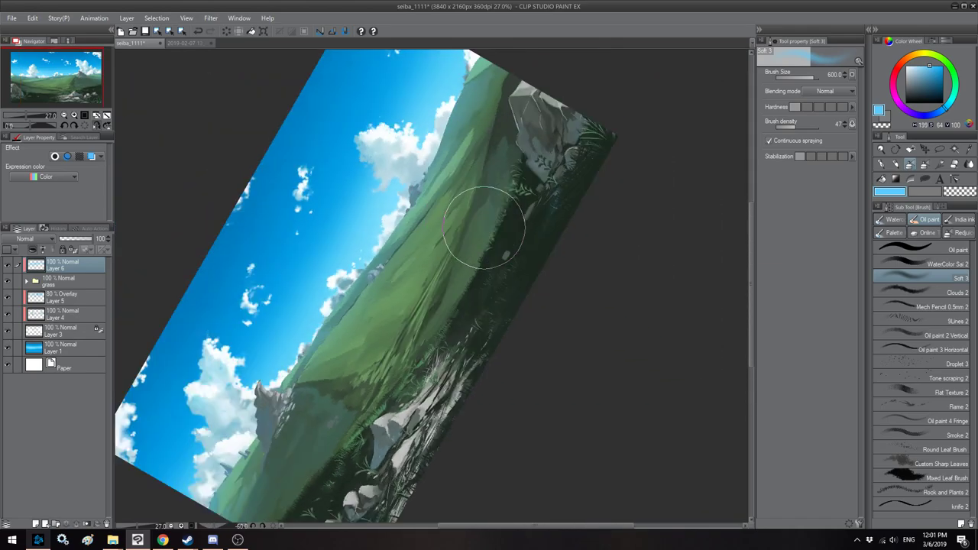
{"action": "scroll", "coordinate": [443, 222], "scroll_direction": "down", "scroll_amount": 3}
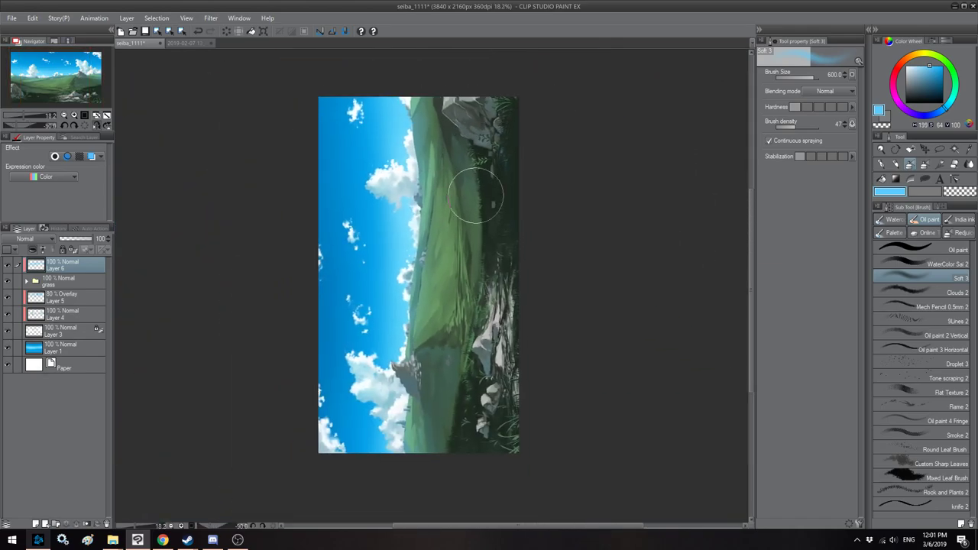
{"action": "left_click_drag", "start_coordinate": [931, 82], "coordinate": [935, 86]}
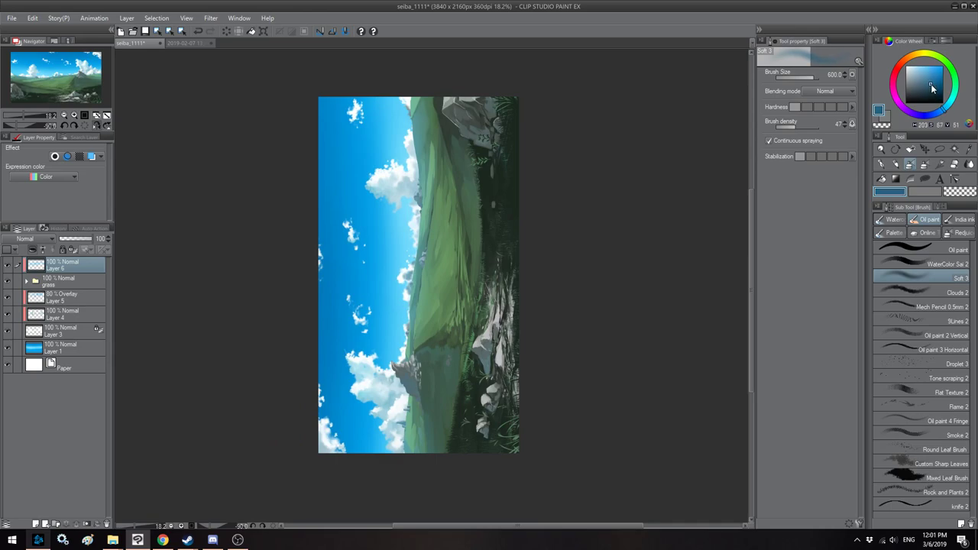
{"action": "left_click_drag", "start_coordinate": [523, 77], "coordinate": [546, 90]}
{"action": "key", "text": "bracketright"}
{"action": "key", "text": "bracketright"}
{"action": "key", "text": "bracketright"}
{"action": "key", "text": "bracketright"}
{"action": "key", "text": "bracketright"}
{"action": "left_click_drag", "start_coordinate": [548, 125], "coordinate": [526, 114]}
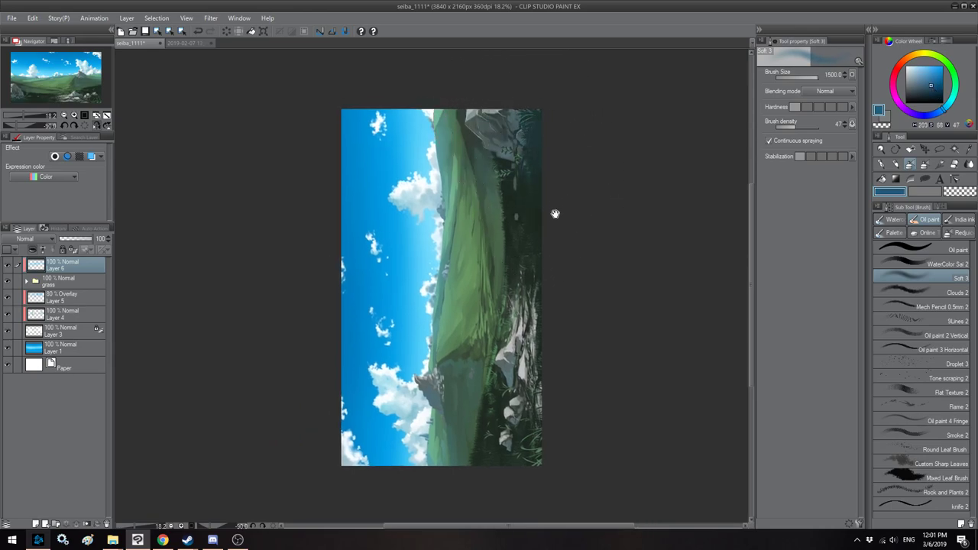
Step: Extend the muted blue shading along the rest of the foreground edge, over the flat rocks and grass
{"action": "left_click_drag", "start_coordinate": [555, 218], "coordinate": [553, 195]}
{"action": "left_click_drag", "start_coordinate": [559, 343], "coordinate": [563, 248]}
{"action": "key", "text": "bracketleft"}
{"action": "key", "text": "bracketleft"}
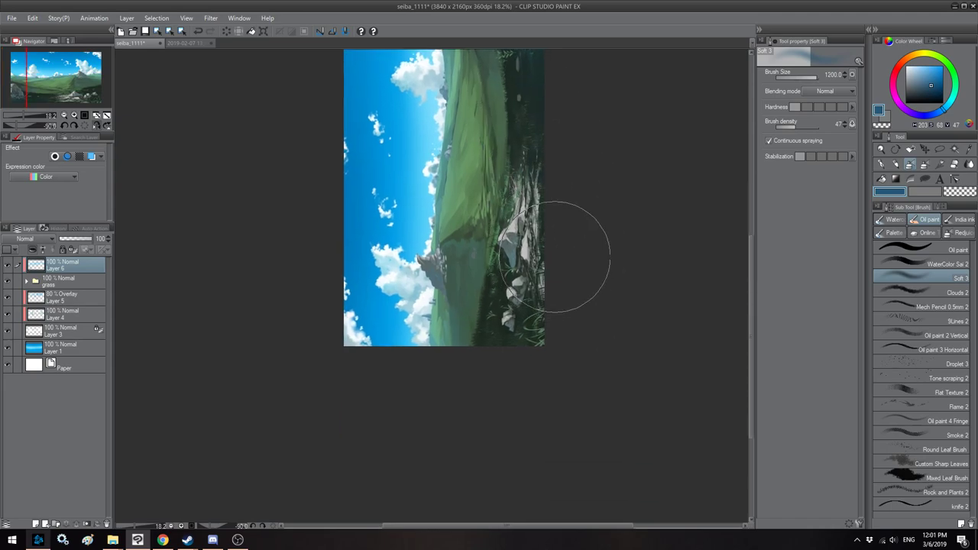
{"action": "key", "text": "bracketright"}
{"action": "key", "text": "bracketright"}
{"action": "left_click", "coordinate": [516, 362]}
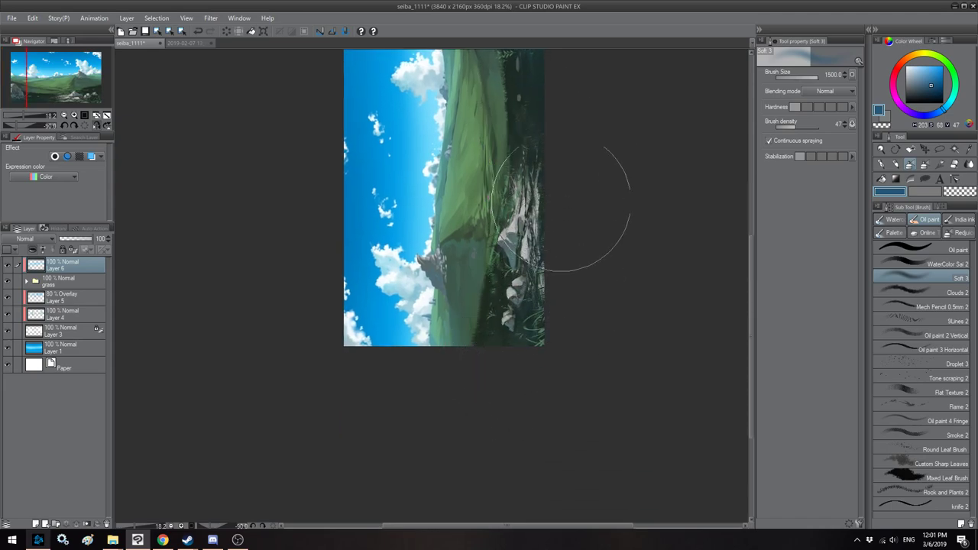
Step: Pick a near-black blue and darken the lower edge of the foreground with Soft 3 at size 1500
{"action": "key", "text": "asciicircum"}
{"action": "key", "text": "asciicircum"}
{"action": "key", "text": "asciicircum"}
{"action": "key", "text": "asciicircum"}
{"action": "key", "text": "asciicircum"}
{"action": "key", "text": "asciicircum"}
{"action": "key", "text": "h"}
{"action": "mouse_move", "coordinate": [313, 298]}
{"action": "left_mouse_down"}
{"action": "mouse_move", "coordinate": [418, 278]}
{"action": "mouse_move", "coordinate": [405, 272]}
{"action": "left_mouse_up"}
{"action": "key", "text": "h"}
{"action": "left_click", "coordinate": [934, 98]}
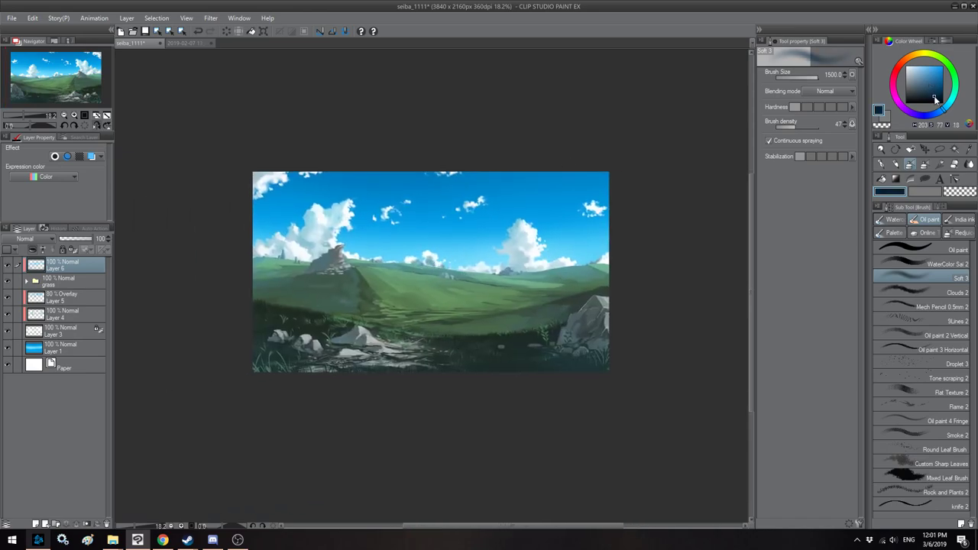
{"action": "key", "text": "bracketleft"}
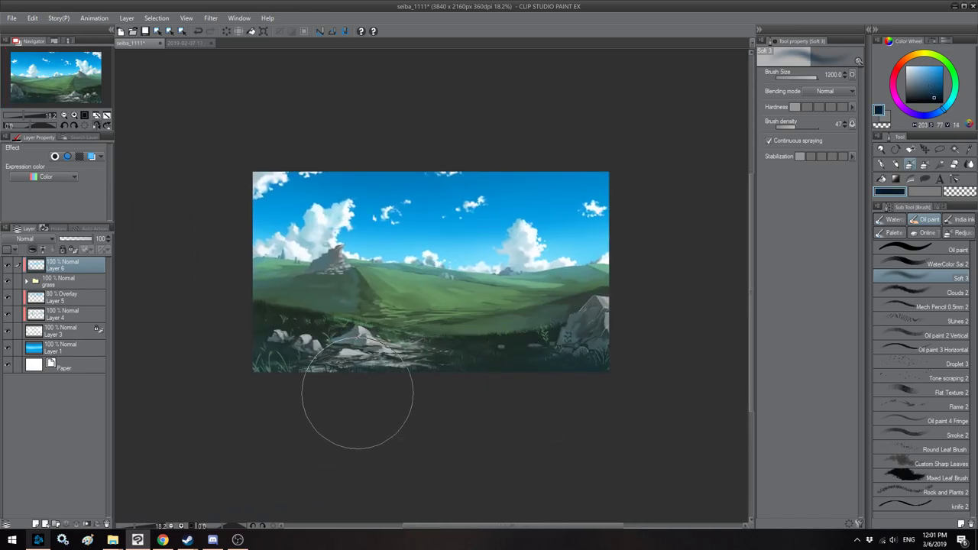
{"action": "key", "text": "bracketright"}
{"action": "key", "text": "bracketright"}
{"action": "key", "text": "bracketleft"}
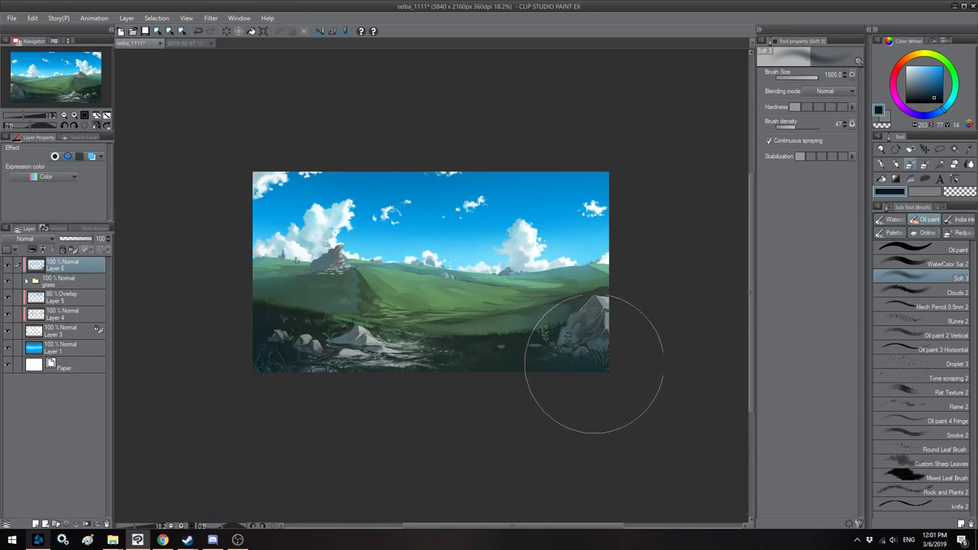
Step: Lighten the dark foreground shading around the boulder using Soft 3 in transparent color at sizes 800 and 1000
{"action": "scroll", "coordinate": [419, 276], "scroll_direction": "down", "scroll_amount": 2}
{"action": "scroll", "coordinate": [428, 252], "scroll_direction": "up", "scroll_amount": 1}
{"action": "key", "text": "space"}
{"action": "left_click_drag", "start_coordinate": [584, 317], "coordinate": [611, 302]}
{"action": "key", "text": "bracketleft"}
{"action": "key", "text": "bracketleft"}
{"action": "key", "text": "bracketleft"}
{"action": "key", "text": "bracketleft"}
{"action": "key", "text": "bracketleft"}
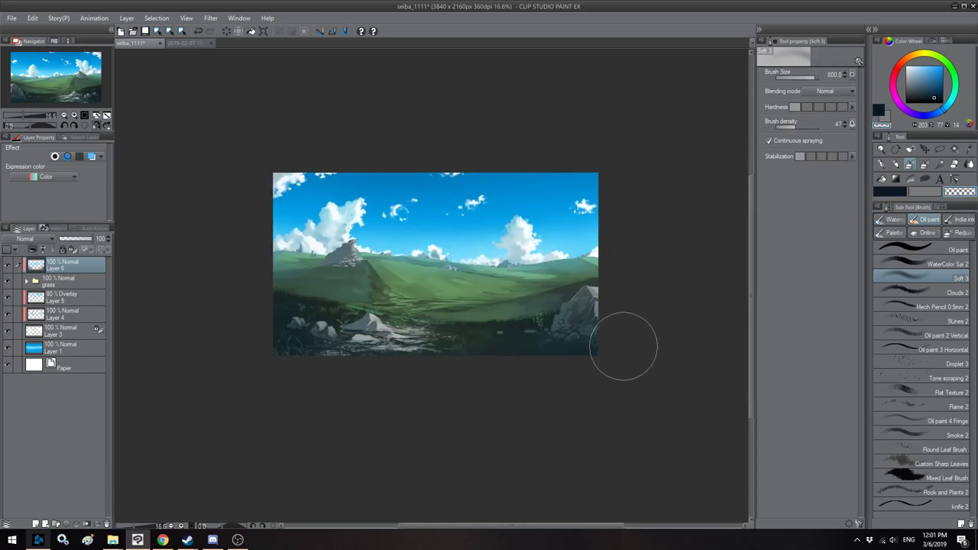
{"action": "key", "text": "bracketright"}
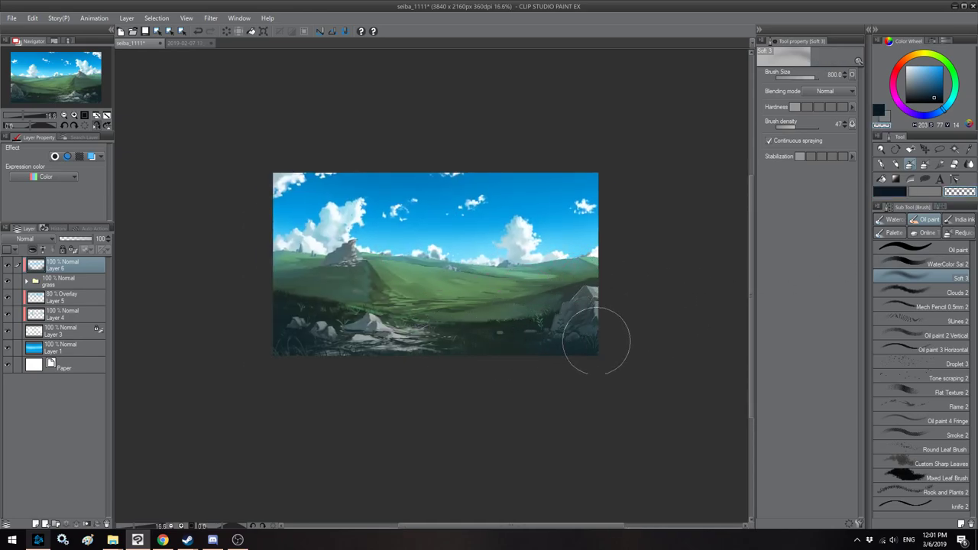
{"action": "key", "text": "h"}
{"action": "key", "text": "space"}
{"action": "left_click_drag", "start_coordinate": [484, 328], "coordinate": [538, 327]}
{"action": "key", "text": "bracketright"}
{"action": "key", "text": "bracketright"}
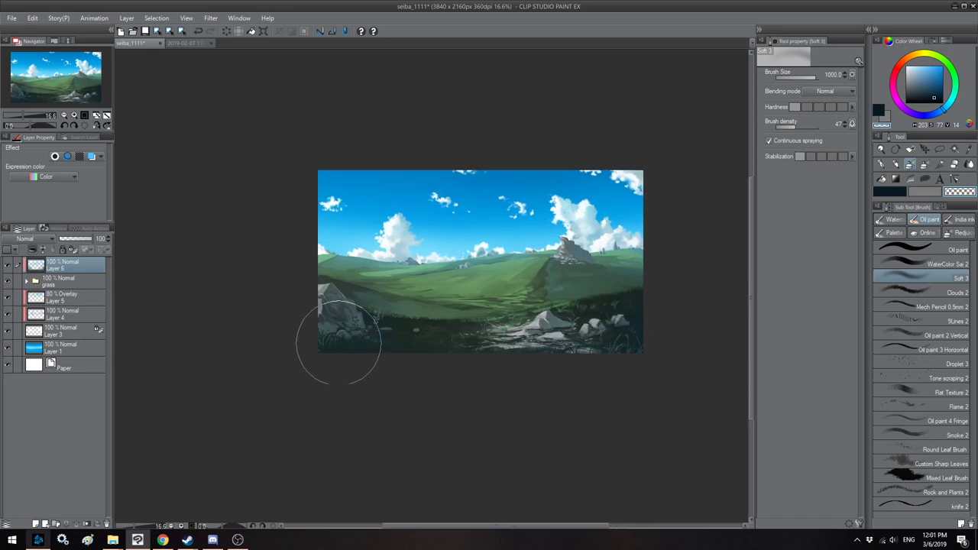
{"action": "key", "text": "h"}
{"action": "left_click_drag", "start_coordinate": [298, 264], "coordinate": [332, 263]}
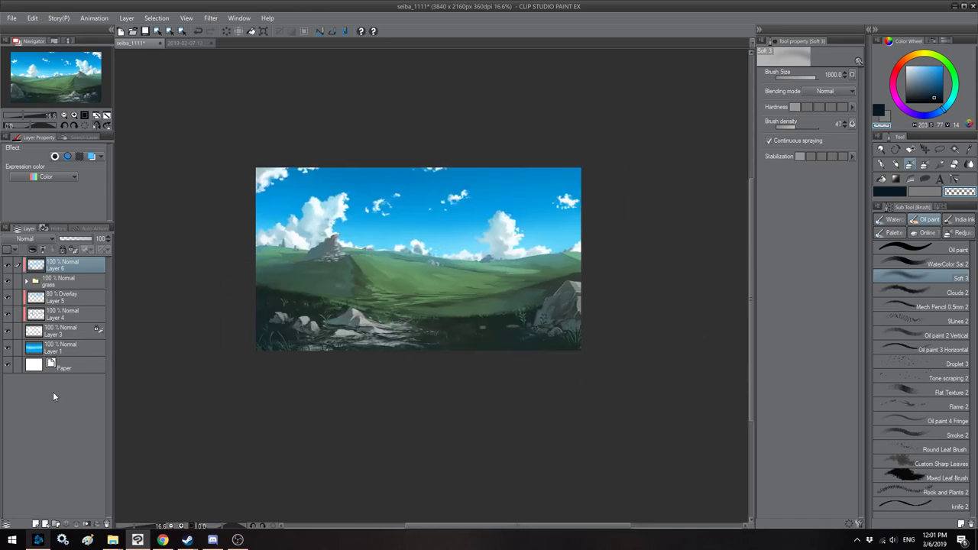
Step: Add a new clipped layer above Layer 6 and set its blending mode to Overlay
{"action": "left_click", "coordinate": [36, 524]}
{"action": "left_click", "coordinate": [27, 240]}
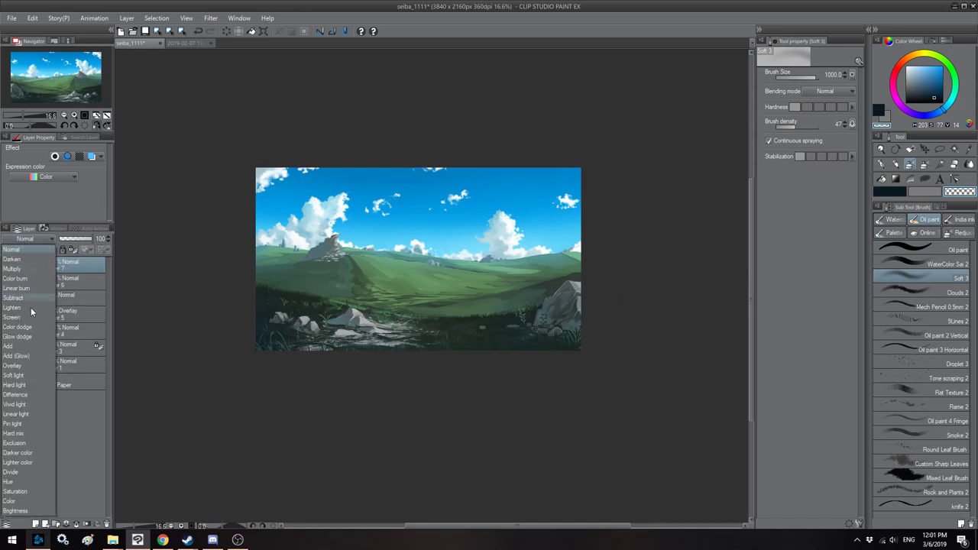
{"action": "left_click", "coordinate": [26, 375]}
{"action": "left_click_drag", "start_coordinate": [618, 258], "coordinate": [633, 258]}
Step: Pick a mid green (H 77, S 71, V 45) and tint the central hills with Soft 3 at size 700
{"action": "left_click", "coordinate": [924, 62]}
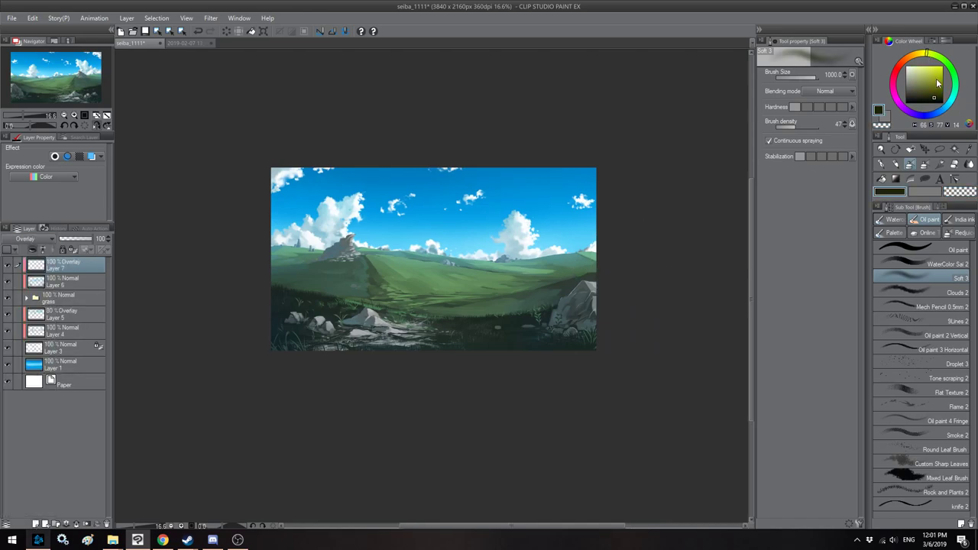
{"action": "left_click_drag", "start_coordinate": [935, 90], "coordinate": [935, 81]}
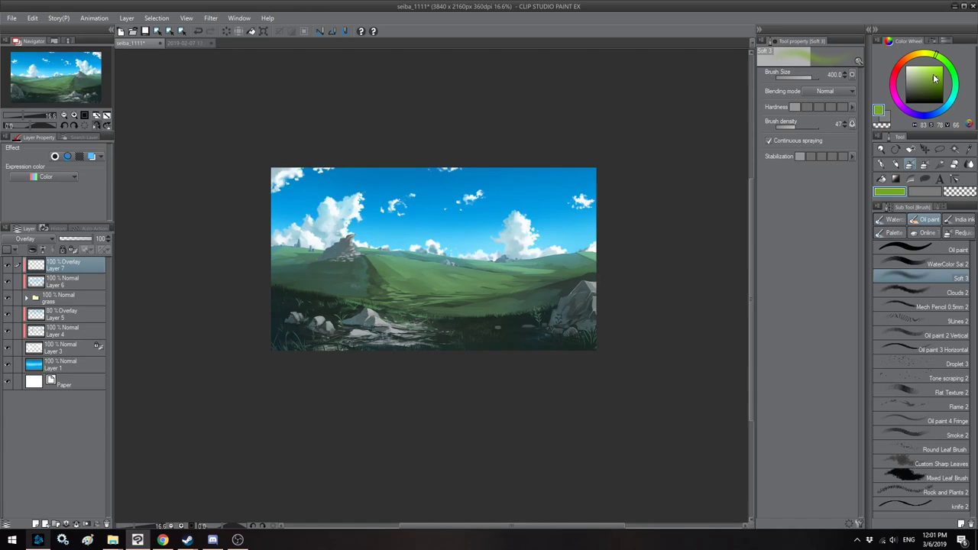
{"action": "left_click_drag", "start_coordinate": [932, 84], "coordinate": [936, 87]}
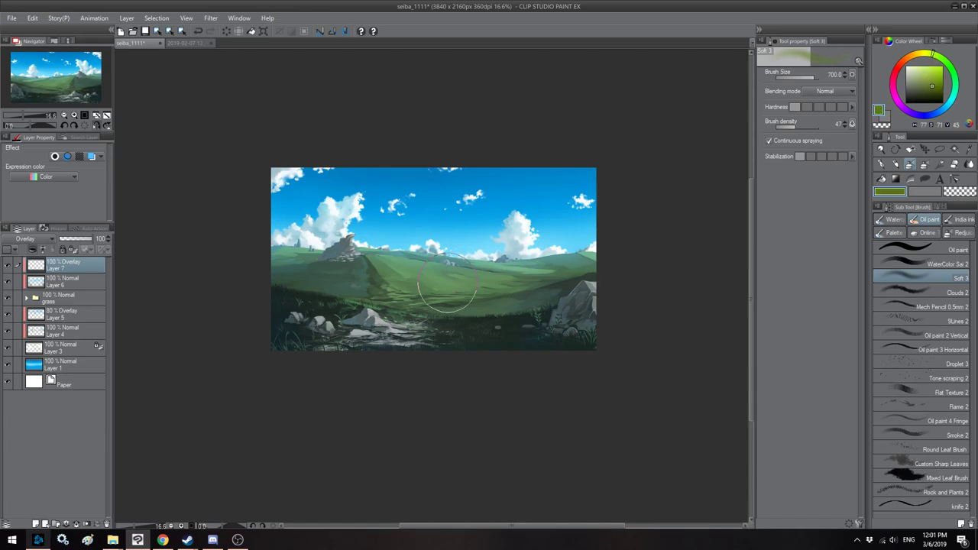
{"action": "mouse_move", "coordinate": [415, 284]}
{"action": "left_mouse_down"}
{"action": "mouse_move", "coordinate": [475, 295]}
{"action": "mouse_move", "coordinate": [557, 287]}
{"action": "mouse_move", "coordinate": [558, 269]}
{"action": "left_mouse_up"}
{"action": "key", "text": "bracketleft"}
{"action": "key", "text": "bracketleft"}
{"action": "key", "text": "bracketleft"}
{"action": "key", "text": "bracketright"}
{"action": "key", "text": "bracketleft"}
Step: Carry the green Overlay tint across the remaining slopes and around the rock formation with Soft 3
{"action": "key", "text": "h"}
{"action": "left_click_drag", "start_coordinate": [481, 259], "coordinate": [560, 252]}
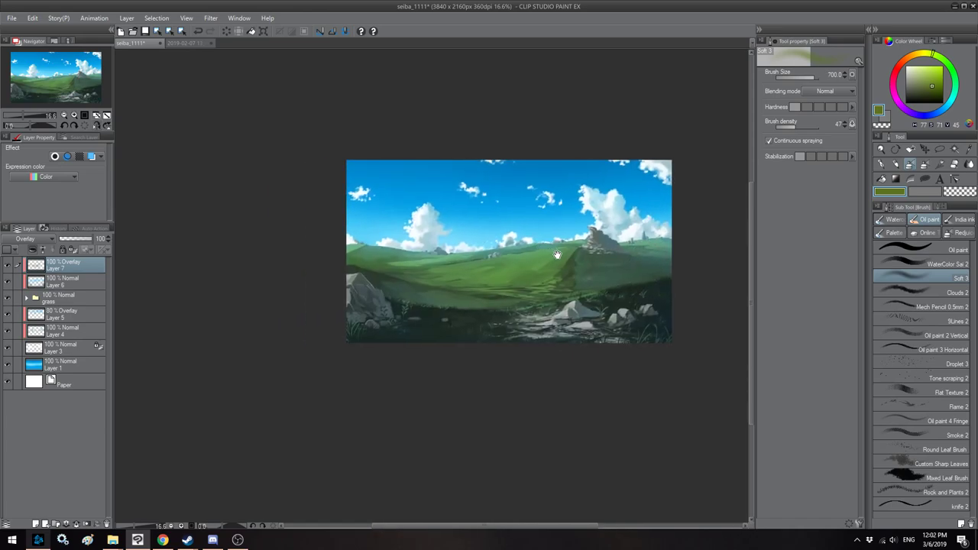
{"action": "key", "text": "bracketright"}
{"action": "key", "text": "bracketleft"}
{"action": "key", "text": "bracketleft"}
{"action": "mouse_move", "coordinate": [574, 276]}
{"action": "left_mouse_down"}
{"action": "mouse_move", "coordinate": [624, 272]}
{"action": "mouse_move", "coordinate": [627, 260]}
{"action": "mouse_move", "coordinate": [599, 259]}
{"action": "left_mouse_up"}
{"action": "key", "text": "bracketright"}
{"action": "left_click_drag", "start_coordinate": [440, 265], "coordinate": [421, 281]}
{"action": "left_click_drag", "start_coordinate": [534, 250], "coordinate": [523, 247]}
Step: Pick a yellow-green (H 66, S 74, V 74) and brighten the grassy slopes with the Clouds 2 brush
{"action": "mouse_move", "coordinate": [927, 58]}
{"action": "left_mouse_down"}
{"action": "mouse_move", "coordinate": [937, 87]}
{"action": "mouse_move", "coordinate": [933, 75]}
{"action": "left_mouse_up"}
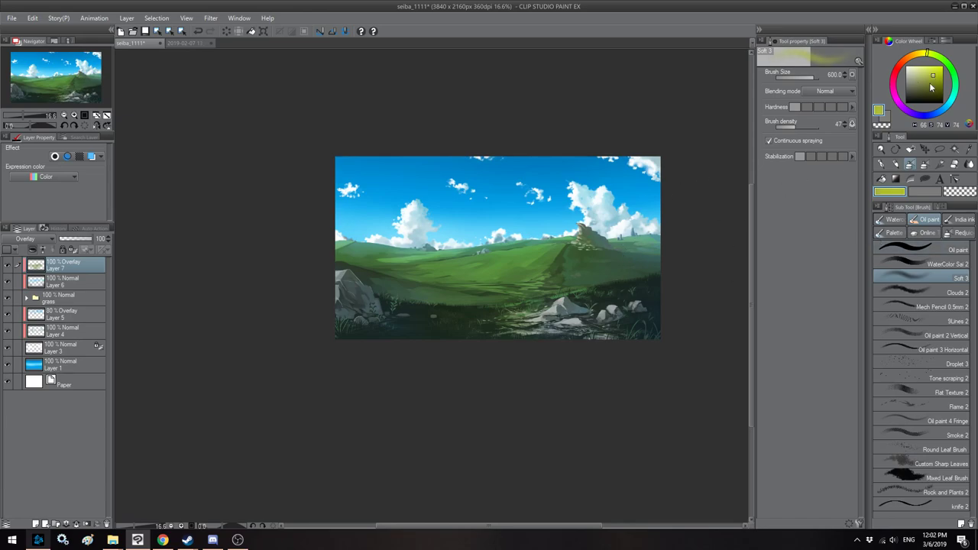
{"action": "key", "text": "bracketleft"}
{"action": "key", "text": "bracketleft"}
{"action": "key", "text": "bracketleft"}
{"action": "left_click", "coordinate": [925, 292]}
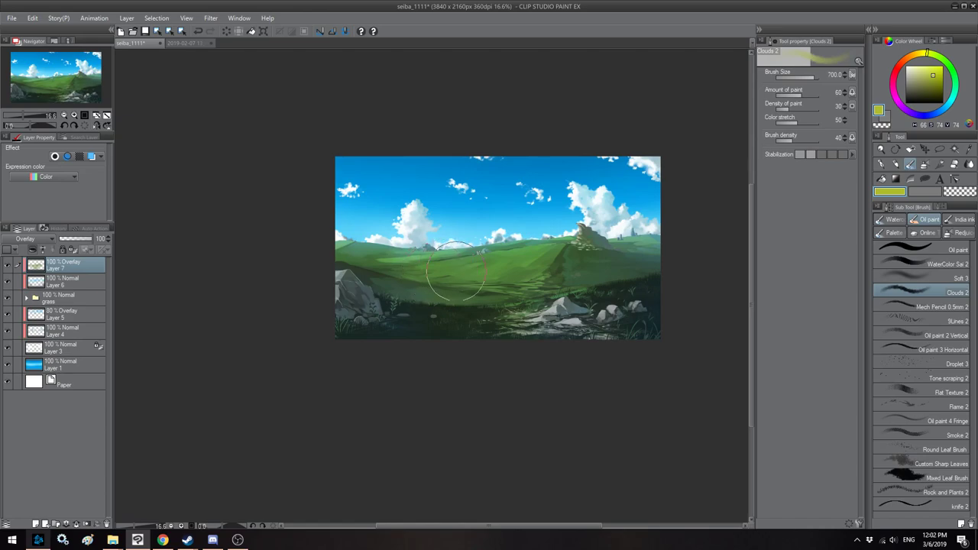
{"action": "key", "text": "bracketleft"}
{"action": "key", "text": "bracketleft"}
{"action": "key", "text": "bracketleft"}
{"action": "key", "text": "bracketright"}
{"action": "key", "text": "bracketright"}
Step: Erase the green tint from the rocks using Clouds 2 in transparent color at size 300
{"action": "left_click", "coordinate": [958, 191]}
{"action": "key", "text": "bracketleft"}
{"action": "key", "text": "bracketleft"}
{"action": "key", "text": "bracketleft"}
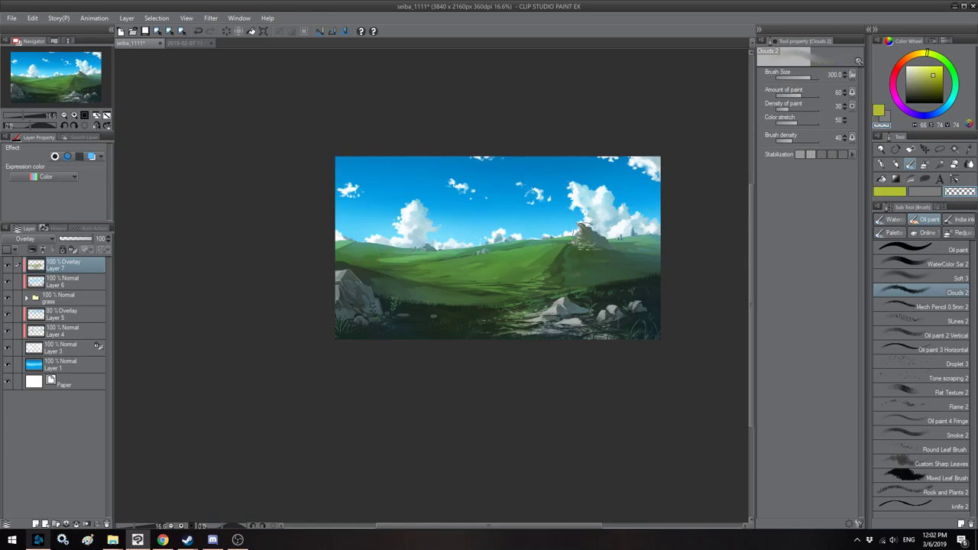
Step: Pick a dark blue (H 197, S 70, V 23) and darken the foreground with Clouds 2, enlarging the brush to size 600
{"action": "scroll", "coordinate": [495, 209], "scroll_direction": "down", "scroll_amount": 1}
{"action": "key", "text": "h"}
{"action": "left_click_drag", "start_coordinate": [385, 202], "coordinate": [414, 204]}
{"action": "key", "text": "h"}
{"action": "left_click", "coordinate": [952, 103]}
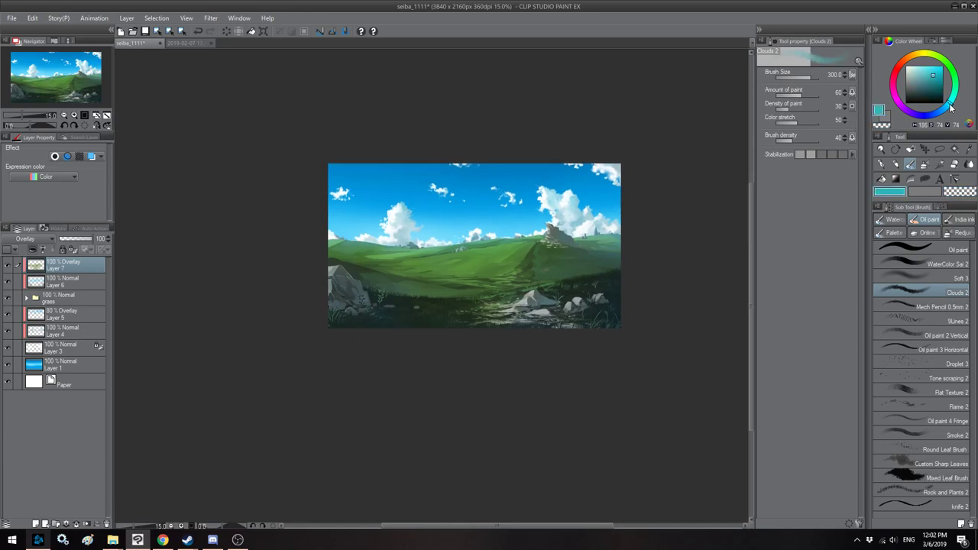
{"action": "left_click", "coordinate": [931, 97]}
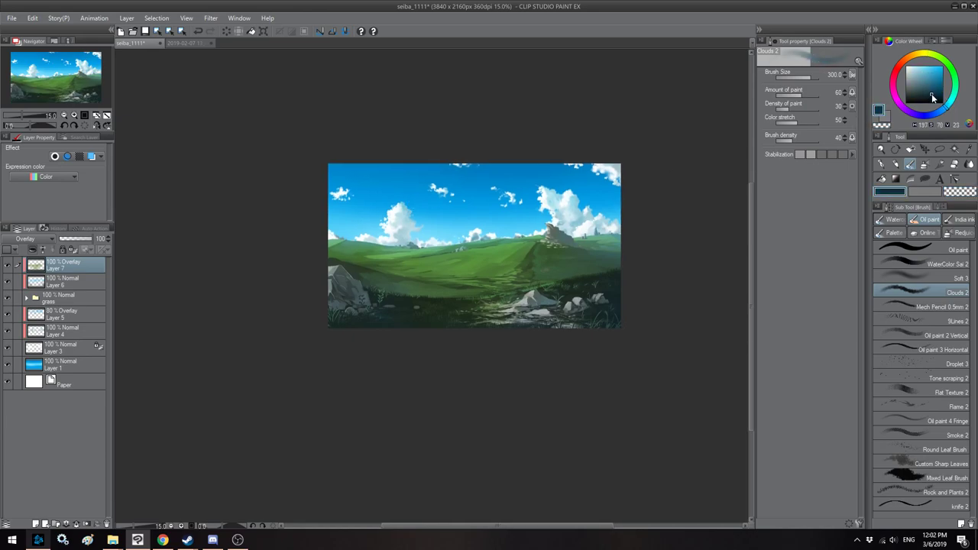
{"action": "key", "text": "h"}
{"action": "left_click_drag", "start_coordinate": [461, 274], "coordinate": [506, 269]}
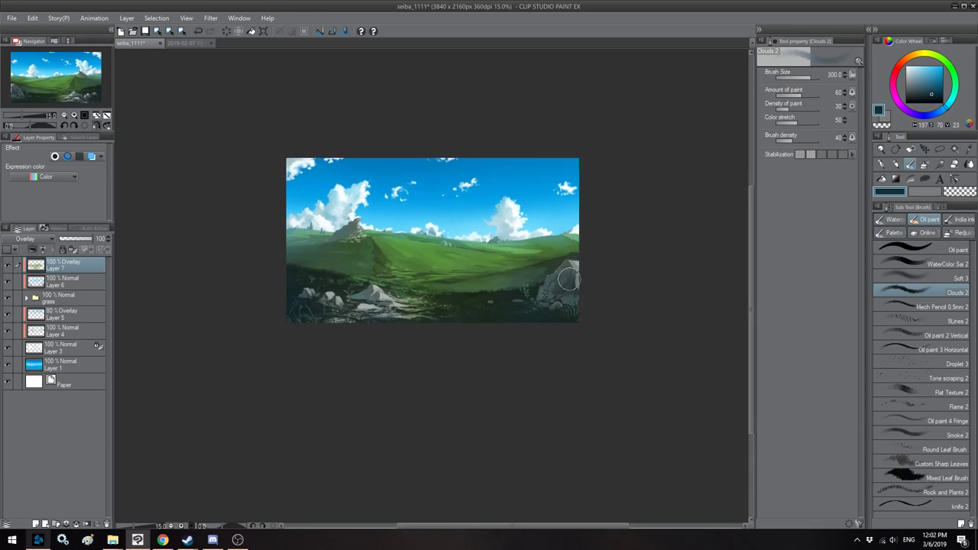
{"action": "key", "text": "bracketleft"}
{"action": "key", "text": "bracketleft"}
{"action": "key", "text": "bracketleft"}
{"action": "key", "text": "bracketleft"}
{"action": "key", "text": "bracketright"}
{"action": "key", "text": "bracketright"}
{"action": "key", "text": "bracketright"}
{"action": "key", "text": "bracketright"}
{"action": "key", "text": "bracketright"}
{"action": "key", "text": "h"}
{"action": "key", "text": "bracketright"}
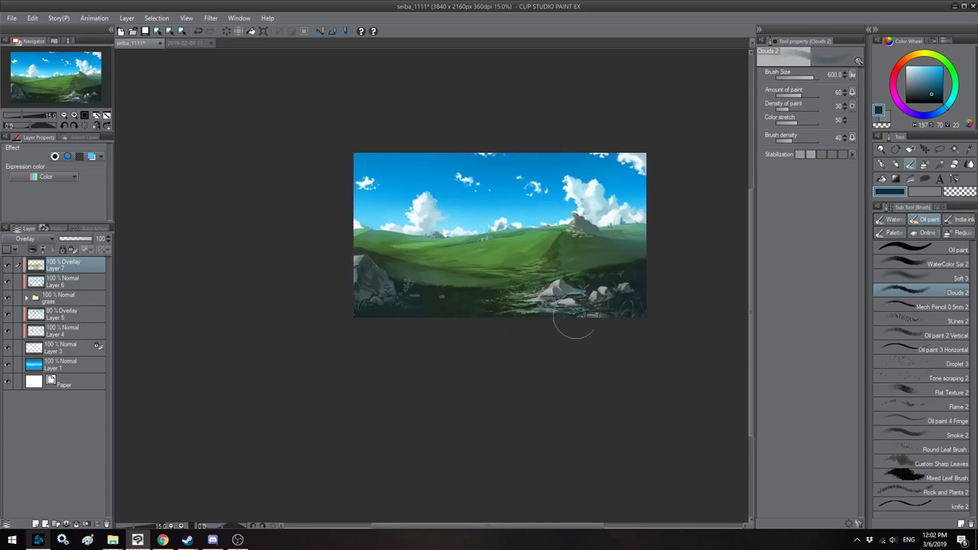
Step: Shade around the rock formation on the hill in the dark blue, starting with Clouds 2 at size 120
{"action": "key", "text": "bracketleft"}
{"action": "key", "text": "bracketleft"}
{"action": "key", "text": "bracketleft"}
{"action": "key", "text": "bracketleft"}
{"action": "key", "text": "bracketleft"}
{"action": "key", "text": "bracketleft"}
{"action": "key", "text": "h"}
{"action": "key", "text": "bracketleft"}
{"action": "left_click_drag", "start_coordinate": [274, 237], "coordinate": [401, 230]}
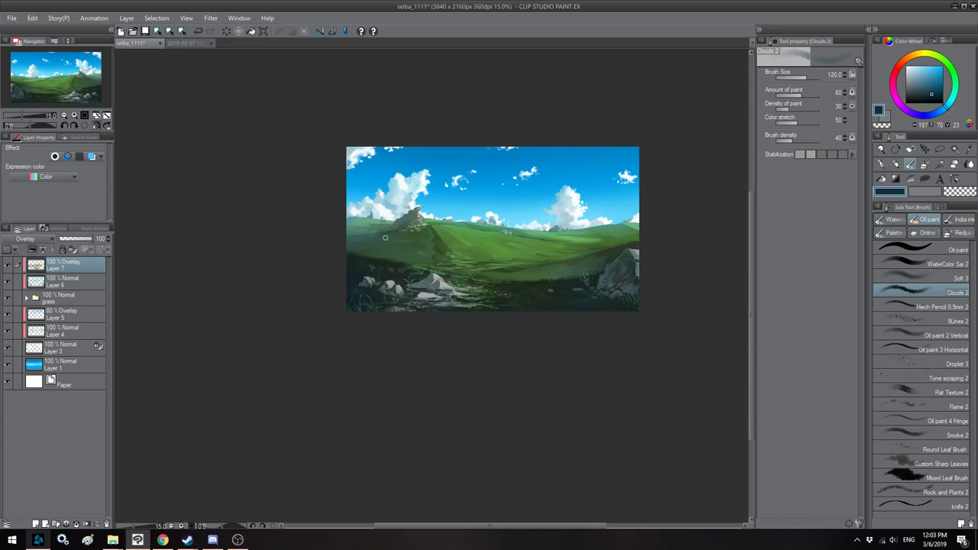
{"action": "key", "text": "]"}
{"action": "key", "text": "]"}
{"action": "key", "text": "]"}
{"action": "key", "text": "]"}
{"action": "key", "text": "]"}
{"action": "mouse_move", "coordinate": [410, 218]}
{"action": "left_mouse_down"}
{"action": "mouse_move", "coordinate": [427, 196]}
{"action": "mouse_move", "coordinate": [415, 213]}
{"action": "left_mouse_up"}
Step: Deepen the shadow on the slope below the rock formation with a larger Clouds 2 brush
{"action": "key", "text": "["}
{"action": "key", "text": "["}
{"action": "key", "text": "]"}
{"action": "key", "text": "]"}
{"action": "key", "text": "]"}
{"action": "key", "text": "]"}
{"action": "key", "text": "]"}
{"action": "left_click_drag", "start_coordinate": [406, 225], "coordinate": [390, 246]}
Step: Shade the dark side of the rock formation with WaterColor Sai 2 at size 70
{"action": "left_click", "coordinate": [881, 264]}
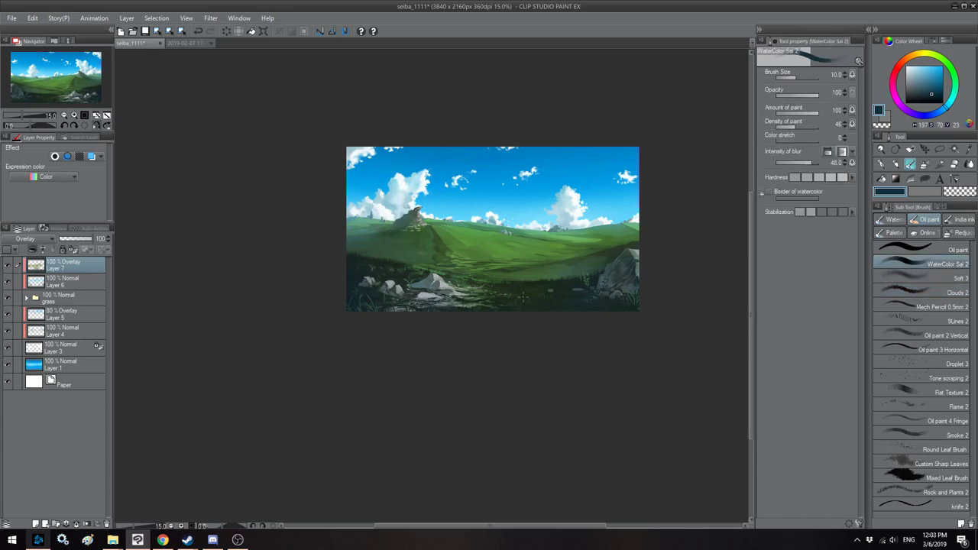
{"action": "scroll", "coordinate": [470, 277], "scroll_direction": "down", "scroll_amount": 1}
{"action": "key", "text": "h"}
{"action": "scroll", "coordinate": [366, 246], "scroll_direction": "up", "scroll_amount": 3}
{"action": "key", "text": "h"}
{"action": "left_click_drag", "start_coordinate": [380, 227], "coordinate": [398, 223]}
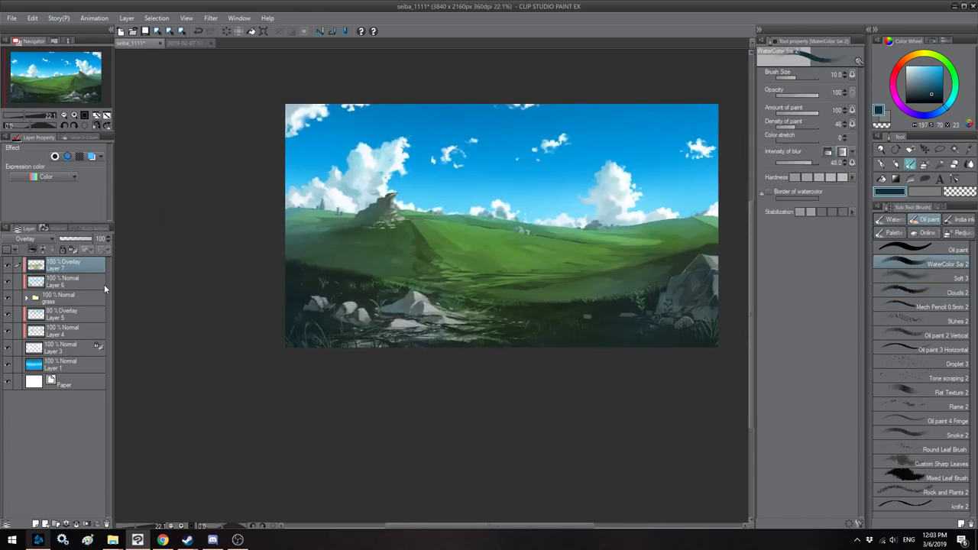
{"action": "left_click_drag", "start_coordinate": [332, 276], "coordinate": [351, 274]}
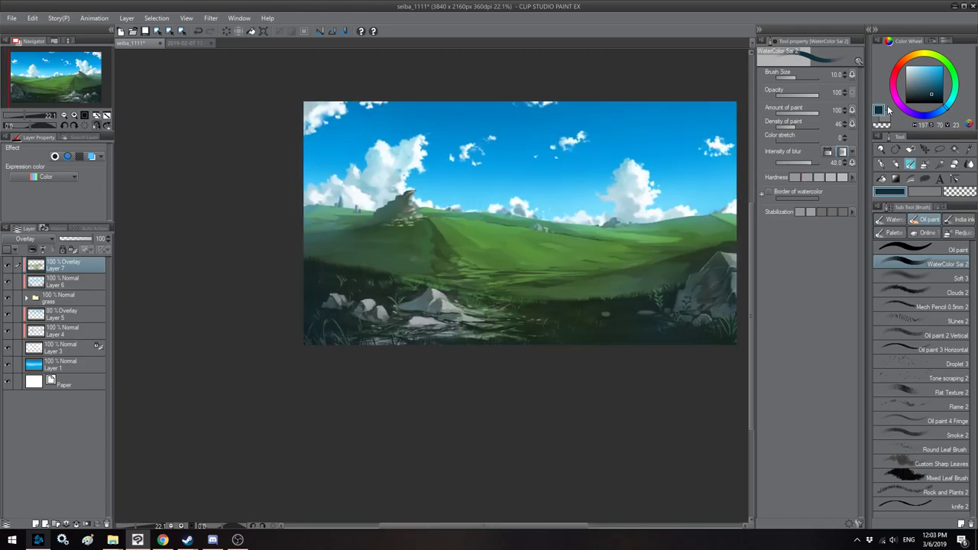
{"action": "key", "text": "]"}
{"action": "key", "text": "]"}
{"action": "key", "text": "]"}
{"action": "key", "text": "bracketright"}
{"action": "key", "text": "bracketright"}
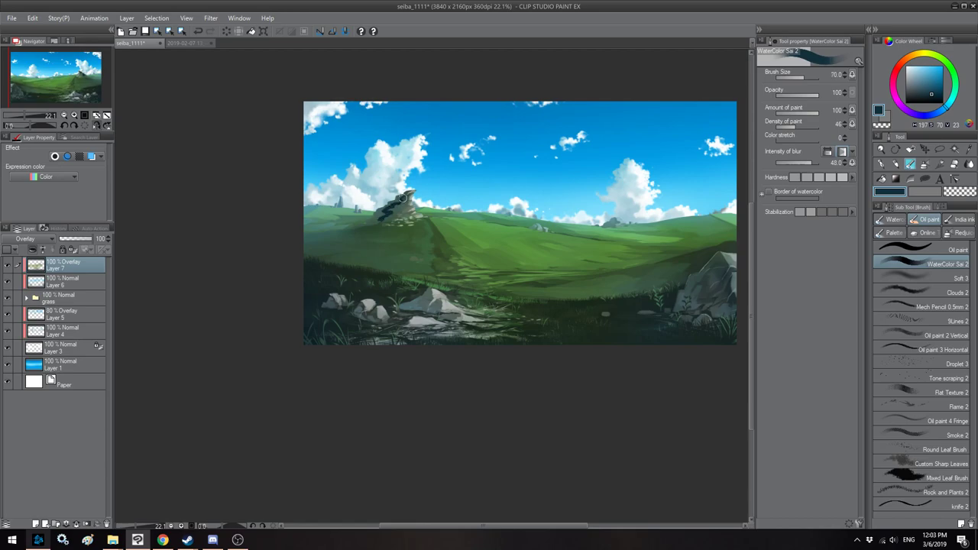
{"action": "left_click_drag", "start_coordinate": [396, 206], "coordinate": [386, 210]}
Step: Darken the slope at the rock formation's base with WaterColor Sai 2 at size 120, and trim the shadow in transparent color at size 80
{"action": "key", "text": "]"}
{"action": "key", "text": "]"}
{"action": "left_click_drag", "start_coordinate": [384, 225], "coordinate": [354, 232]}
{"action": "key", "text": "bracketright"}
{"action": "key", "text": "bracketright"}
{"action": "key", "text": "bracketright"}
{"action": "key", "text": "bracketright"}
{"action": "key", "text": "bracketright"}
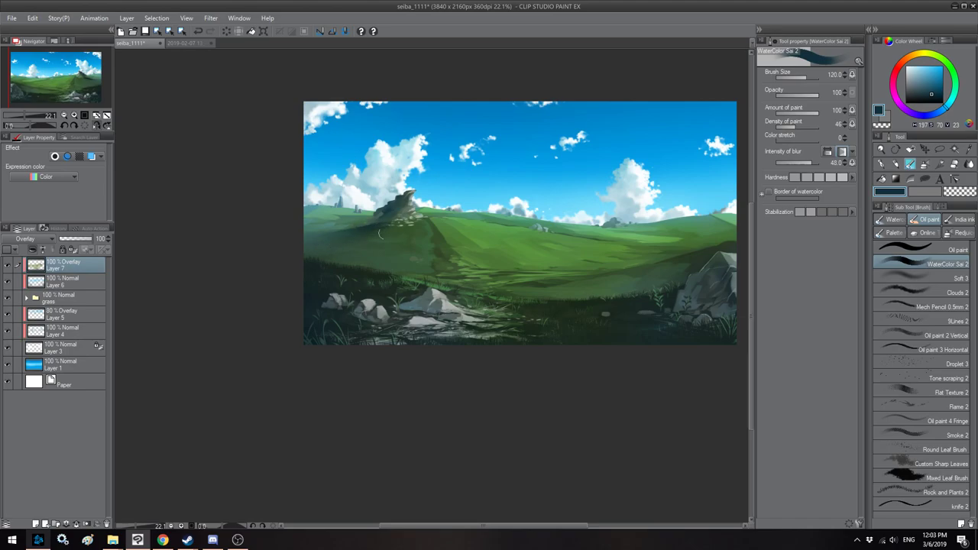
{"action": "left_click", "coordinate": [959, 193]}
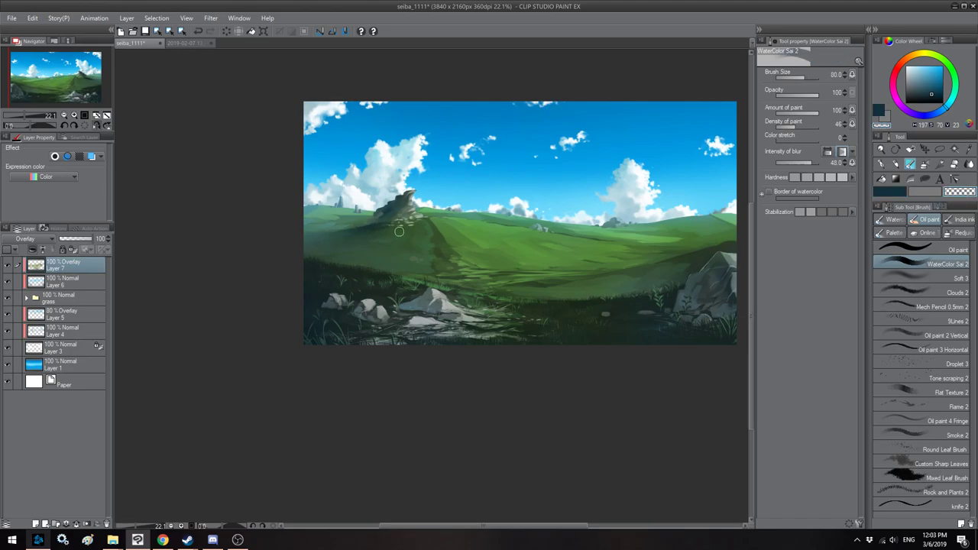
{"action": "left_click_drag", "start_coordinate": [389, 232], "coordinate": [352, 239]}
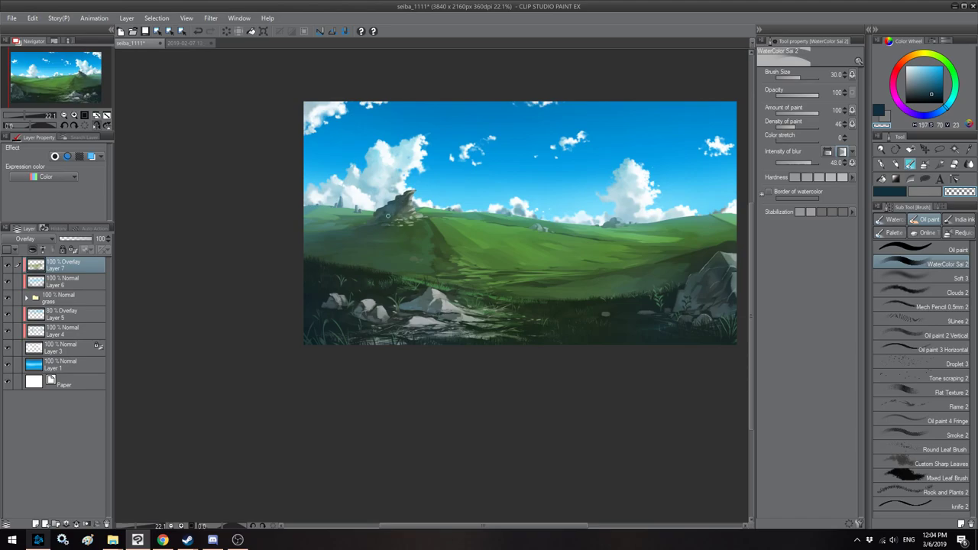
Step: Examine the whole painting in normal and mirrored view to check the shading around the rock formation
{"action": "scroll", "coordinate": [388, 214], "scroll_direction": "down", "scroll_amount": 1}
{"action": "key", "text": "h"}
{"action": "scroll", "coordinate": [410, 170], "scroll_direction": "down", "scroll_amount": 2}
{"action": "key", "text": "h"}
{"action": "scroll", "coordinate": [383, 211], "scroll_direction": "up", "scroll_amount": 2}
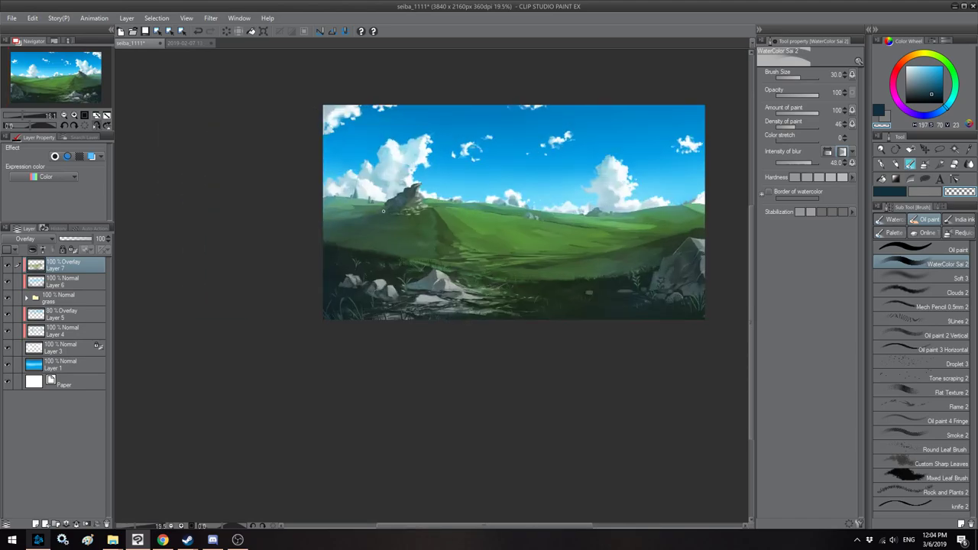
{"action": "scroll", "coordinate": [384, 211], "scroll_direction": "up", "scroll_amount": 3}
{"action": "left_click_drag", "start_coordinate": [423, 136], "coordinate": [457, 196]}
{"action": "scroll", "coordinate": [434, 166], "scroll_direction": "down", "scroll_amount": 2}
{"action": "key", "text": "h"}
{"action": "key", "text": "h"}
{"action": "key", "text": "h"}
{"action": "key", "text": "h"}
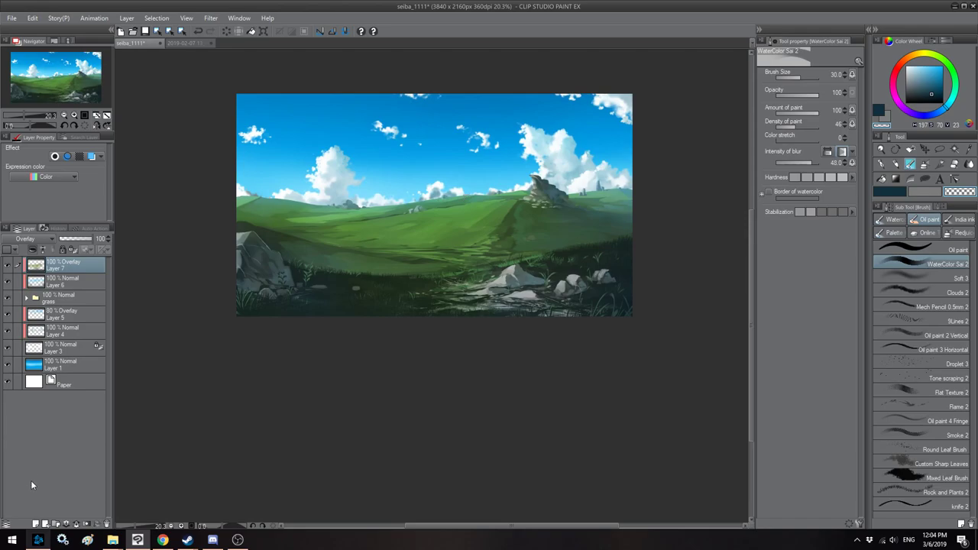
Step: Add a new Normal raster layer above the Overlay tint layer for details around the foreground rocks
{"action": "left_click", "coordinate": [36, 524]}
{"action": "scroll", "coordinate": [234, 377], "scroll_direction": "up", "scroll_amount": 5}
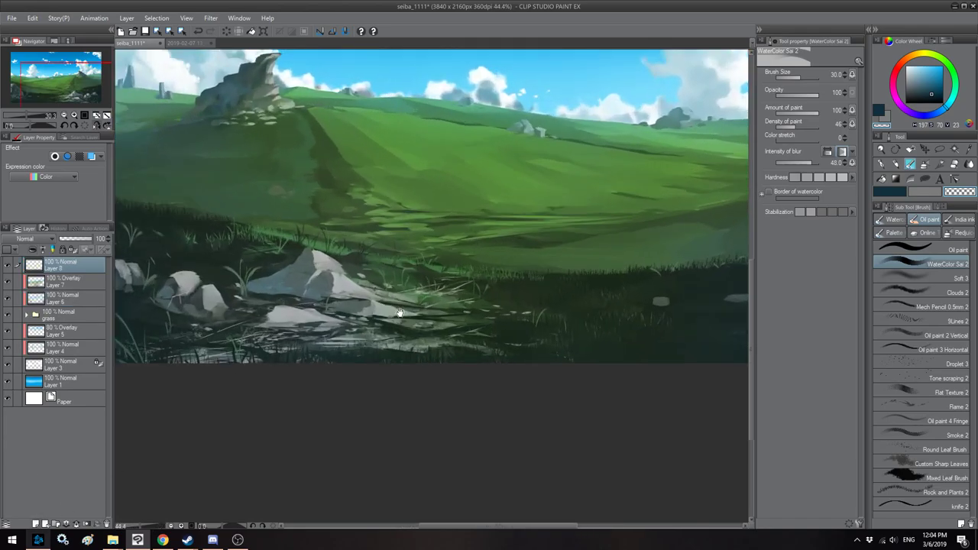
{"action": "scroll", "coordinate": [392, 315], "scroll_direction": "up", "scroll_amount": 1}
{"action": "scroll", "coordinate": [532, 304], "scroll_direction": "up", "scroll_amount": 1}
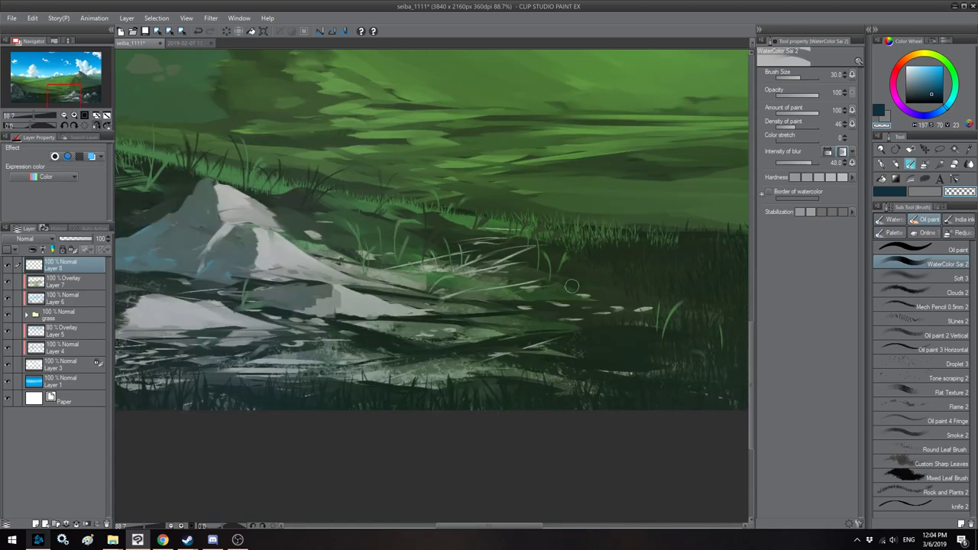
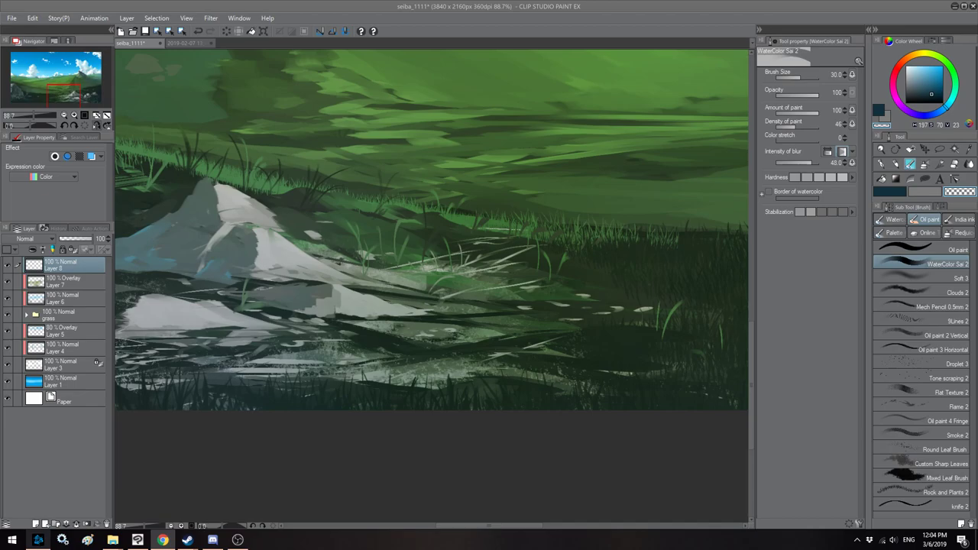
{"action": "left_click", "coordinate": [547, 5]}
{"action": "scroll", "coordinate": [461, 328], "scroll_direction": "up", "scroll_amount": 2}
{"action": "left_click_drag", "start_coordinate": [421, 269], "coordinate": [406, 276]}
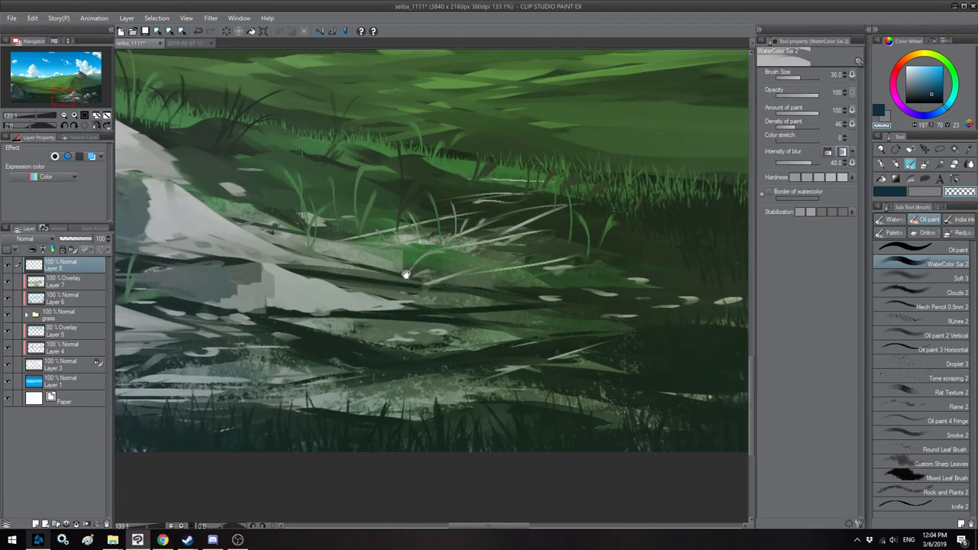
{"action": "scroll", "coordinate": [548, 318], "scroll_direction": "up", "scroll_amount": 2}
{"action": "key", "text": "h"}
{"action": "left_click_drag", "start_coordinate": [413, 138], "coordinate": [439, 162]}
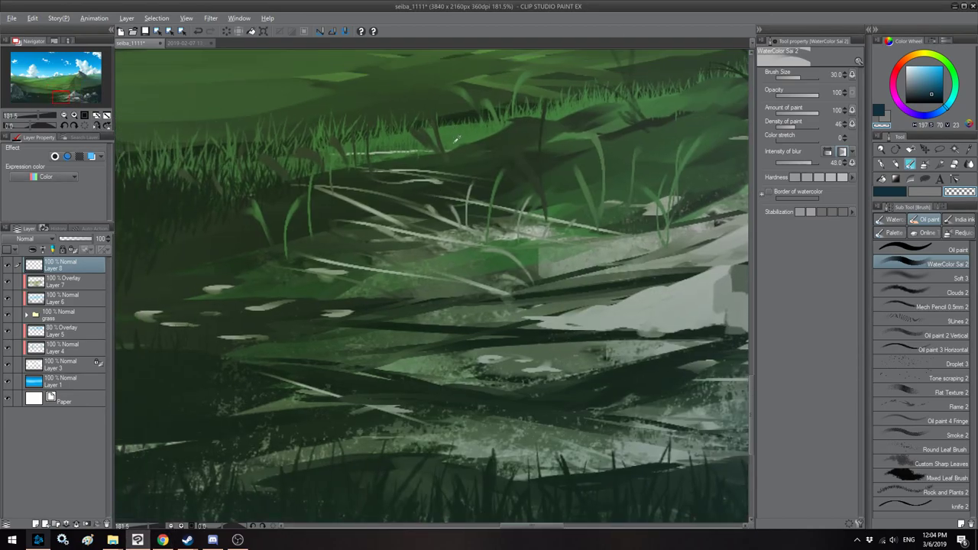
Step: Sample colors from the foreground and paint thin pale grass blades beside the rocks with WaterColor Sai 2 at size 2
{"action": "left_click", "coordinate": [455, 141], "text": "alt"}
{"action": "key", "text": "h"}
{"action": "left_click_drag", "start_coordinate": [491, 314], "coordinate": [494, 306]}
{"action": "key", "text": "bracketleft"}
{"action": "key", "text": "bracketleft"}
{"action": "key", "text": "bracketleft"}
{"action": "key", "text": "bracketleft"}
{"action": "key", "text": "bracketleft"}
{"action": "key", "text": "bracketleft"}
{"action": "key", "text": "bracketleft"}
{"action": "key", "text": "bracketleft"}
{"action": "key", "text": "bracketleft"}
{"action": "key", "text": "bracketleft"}
{"action": "key", "text": "bracketleft"}
{"action": "left_click_drag", "start_coordinate": [444, 380], "coordinate": [479, 325]}
{"action": "left_click_drag", "start_coordinate": [341, 287], "coordinate": [421, 259]}
{"action": "left_click", "coordinate": [440, 277], "text": "alt"}
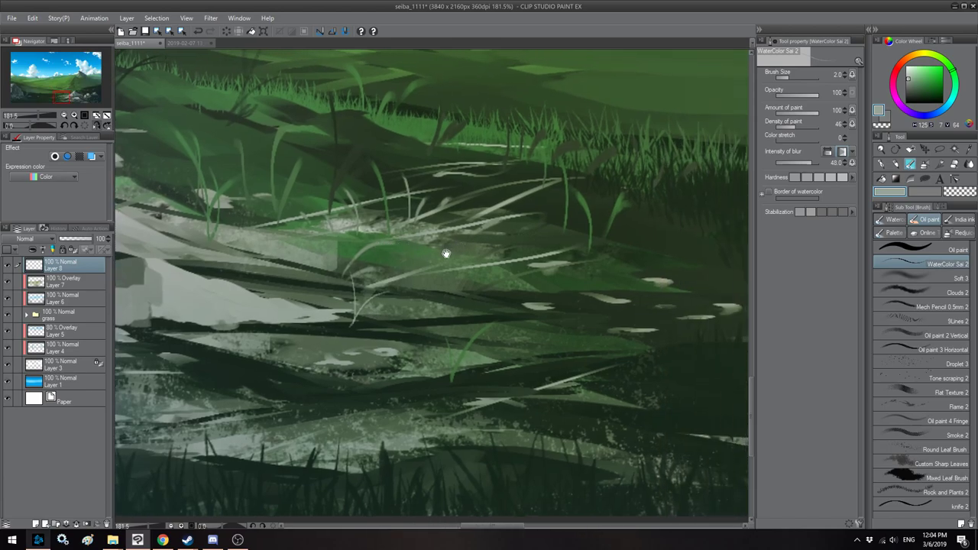
Step: Set the brush color to a pale grey-green (H 130, S 7, V 79)
{"action": "mouse_move", "coordinate": [464, 290]}
{"action": "left_mouse_down"}
{"action": "mouse_move", "coordinate": [437, 271]}
{"action": "mouse_move", "coordinate": [336, 304]}
{"action": "left_mouse_up"}
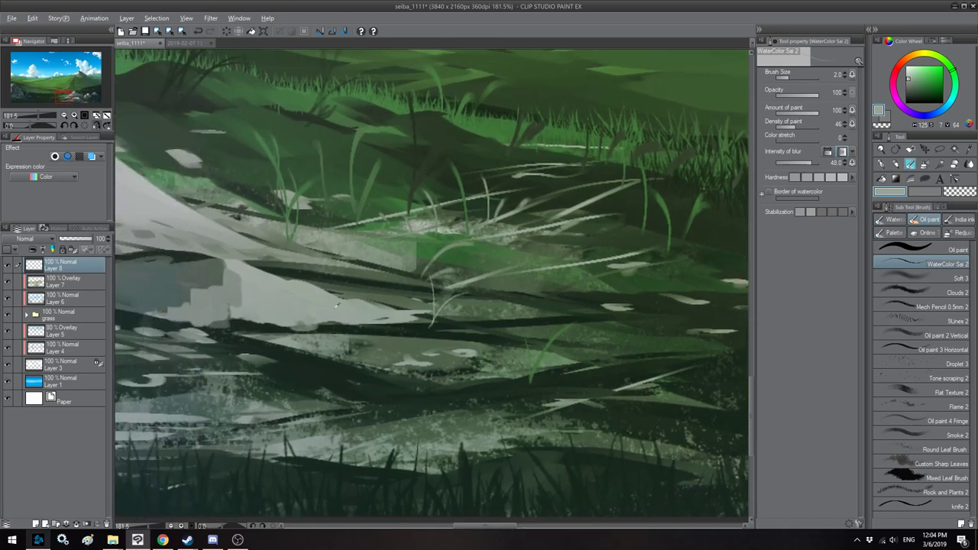
{"action": "left_click_drag", "start_coordinate": [916, 79], "coordinate": [909, 73]}
{"action": "left_click", "coordinate": [953, 76]}
{"action": "scroll", "coordinate": [342, 199], "scroll_direction": "down", "scroll_amount": 5}
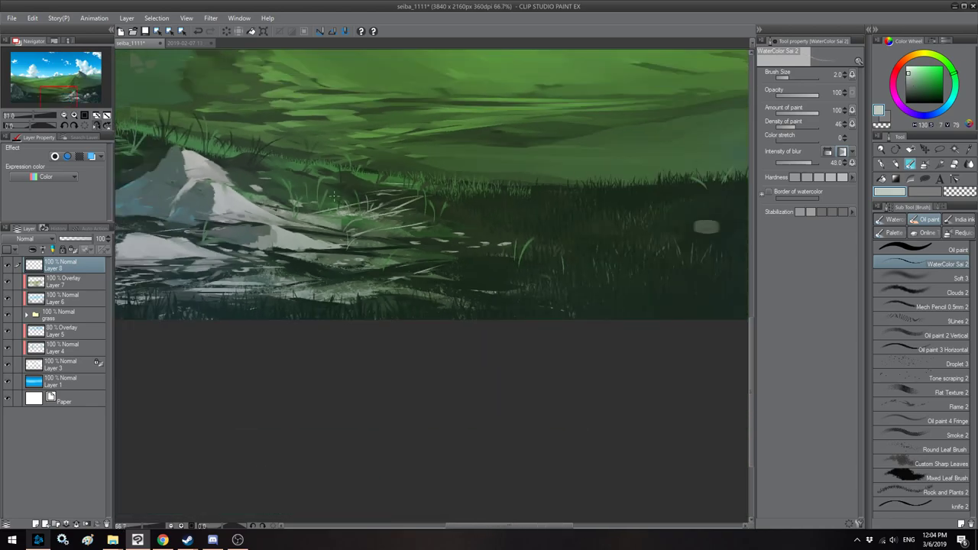
{"action": "scroll", "coordinate": [342, 198], "scroll_direction": "down", "scroll_amount": 4}
{"action": "left_click_drag", "start_coordinate": [343, 166], "coordinate": [375, 214]}
{"action": "key", "text": "h"}
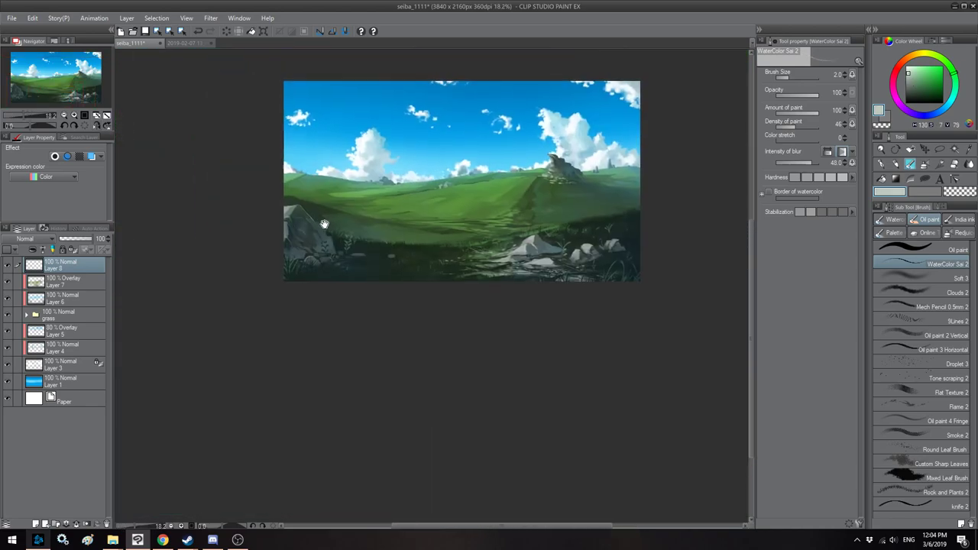
Step: Paint the first flower petal above the small stone beside the large foreground rock with WaterColor Sai 2 at size 4
{"action": "left_click_drag", "start_coordinate": [478, 237], "coordinate": [441, 243]}
{"action": "scroll", "coordinate": [440, 243], "scroll_direction": "up", "scroll_amount": 1}
{"action": "scroll", "coordinate": [459, 245], "scroll_direction": "up", "scroll_amount": 5}
{"action": "left_click_drag", "start_coordinate": [513, 238], "coordinate": [459, 232]}
{"action": "scroll", "coordinate": [461, 278], "scroll_direction": "up", "scroll_amount": 4}
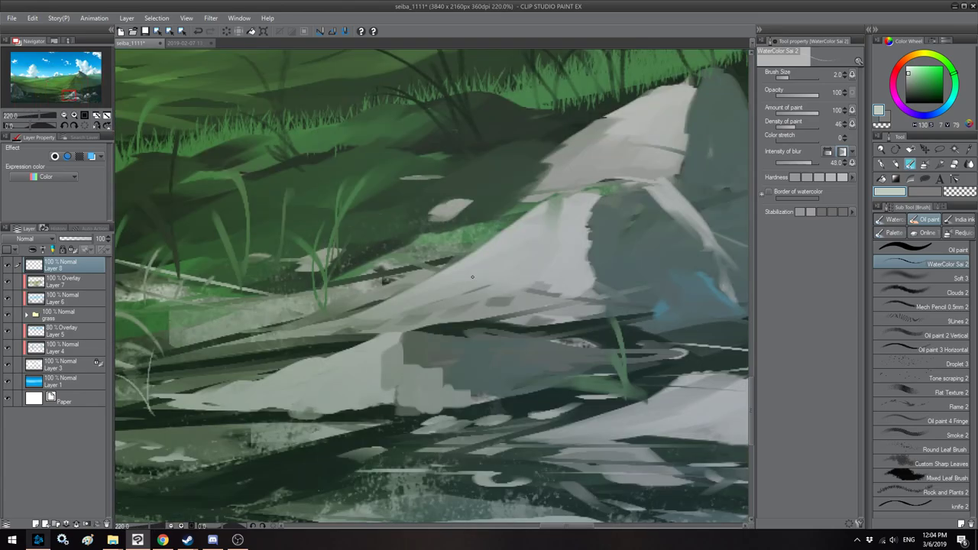
{"action": "left_click_drag", "start_coordinate": [474, 277], "coordinate": [490, 284]}
{"action": "key", "text": "]"}
{"action": "key", "text": "]"}
{"action": "key", "text": "]"}
{"action": "key", "text": "bracketright"}
{"action": "mouse_move", "coordinate": [454, 178]}
{"action": "left_mouse_down"}
{"action": "mouse_move", "coordinate": [432, 208]}
{"action": "mouse_move", "coordinate": [443, 194]}
{"action": "left_mouse_up"}
{"action": "key", "text": "bracketleft"}
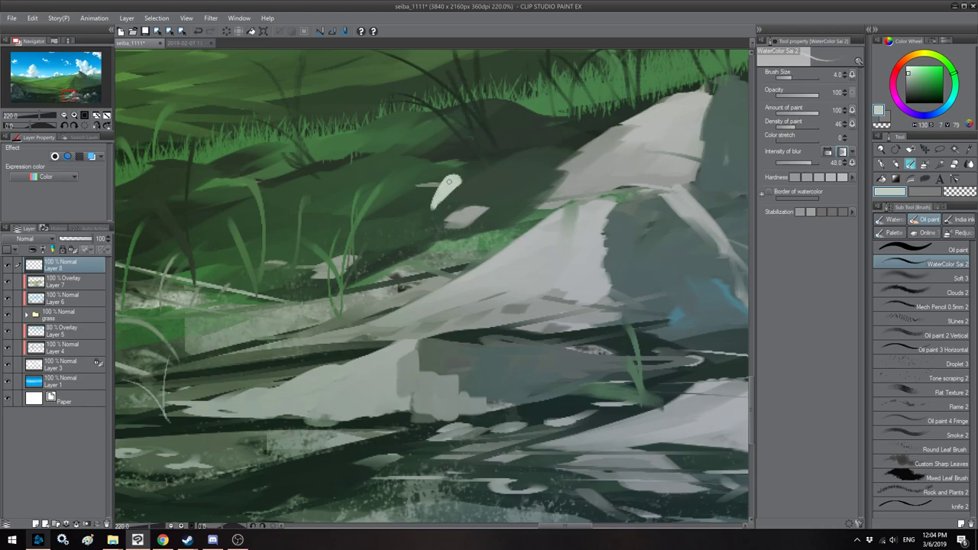
{"action": "key", "text": "h"}
{"action": "key", "text": "asciicircum"}
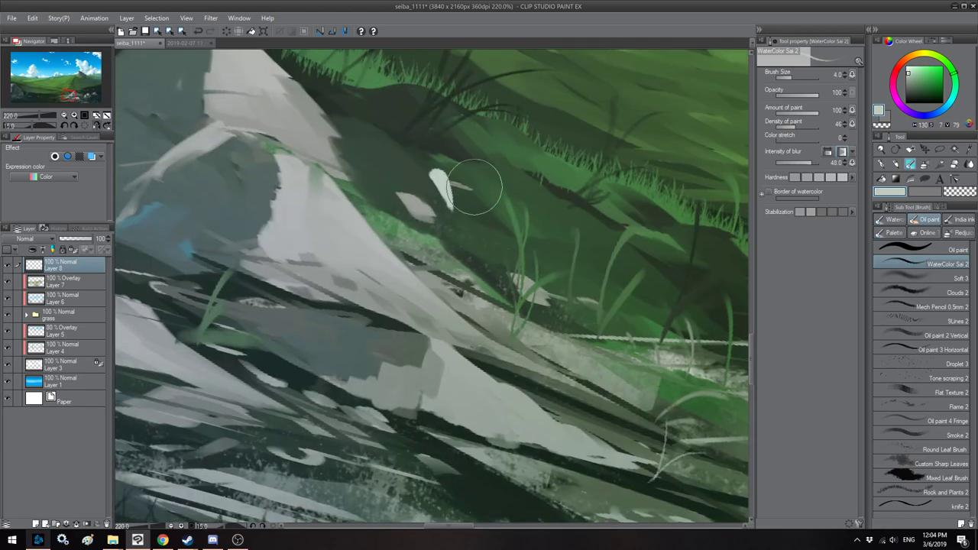
{"action": "key", "text": "ctrl+z"}
{"action": "key", "text": "minus"}
{"action": "key", "text": "minus"}
{"action": "key", "text": "h"}
{"action": "scroll", "coordinate": [456, 201], "scroll_direction": "up", "scroll_amount": 2}
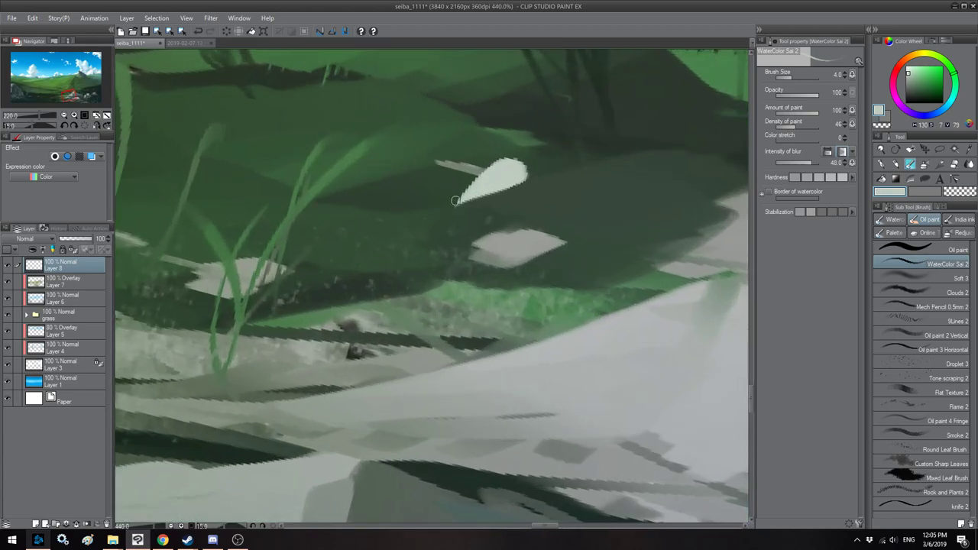
Step: Add a second, downward-pointing petal beside the first one with a smaller brush
{"action": "mouse_move", "coordinate": [498, 176]}
{"action": "left_mouse_down"}
{"action": "mouse_move", "coordinate": [518, 195]}
{"action": "mouse_move", "coordinate": [530, 195]}
{"action": "mouse_move", "coordinate": [530, 180]}
{"action": "mouse_move", "coordinate": [505, 183]}
{"action": "mouse_move", "coordinate": [527, 183]}
{"action": "mouse_move", "coordinate": [516, 237]}
{"action": "mouse_move", "coordinate": [507, 192]}
{"action": "mouse_move", "coordinate": [524, 236]}
{"action": "left_mouse_up"}
{"action": "key", "text": "["}
{"action": "left_click_drag", "start_coordinate": [513, 194], "coordinate": [526, 232]}
{"action": "key", "text": "h"}
{"action": "mouse_move", "coordinate": [387, 201]}
{"action": "left_mouse_down"}
{"action": "mouse_move", "coordinate": [518, 253]}
{"action": "mouse_move", "coordinate": [472, 298]}
{"action": "left_mouse_up"}
{"action": "key", "text": "bracketleft"}
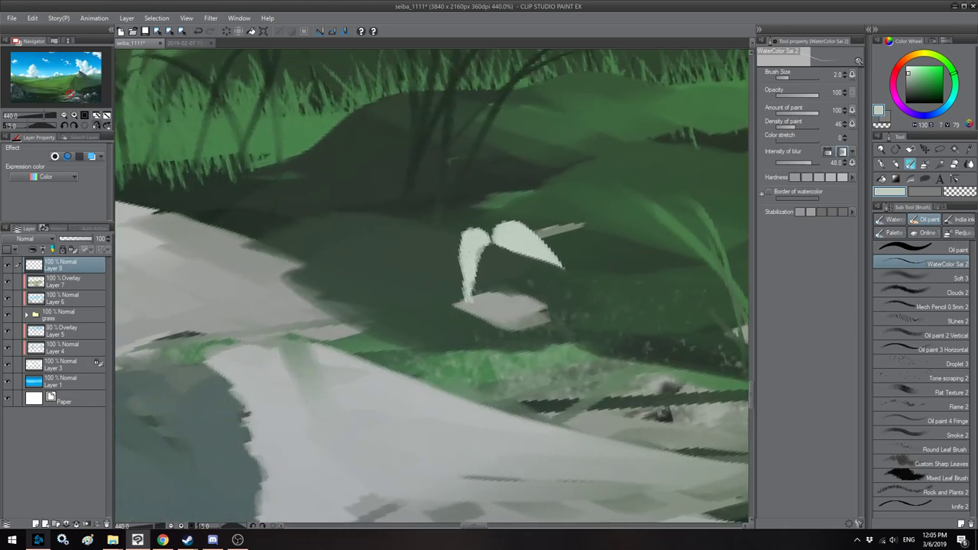
Step: Paint three more petals around the flower's center, bringing the WaterColor Sai 2 brush to size 2.5
{"action": "key", "text": "bracketright"}
{"action": "mouse_move", "coordinate": [474, 218]}
{"action": "left_mouse_down"}
{"action": "mouse_move", "coordinate": [447, 208]}
{"action": "mouse_move", "coordinate": [413, 237]}
{"action": "mouse_move", "coordinate": [463, 219]}
{"action": "mouse_move", "coordinate": [401, 245]}
{"action": "mouse_move", "coordinate": [472, 228]}
{"action": "mouse_move", "coordinate": [422, 198]}
{"action": "mouse_move", "coordinate": [471, 176]}
{"action": "mouse_move", "coordinate": [439, 205]}
{"action": "mouse_move", "coordinate": [457, 183]}
{"action": "mouse_move", "coordinate": [458, 196]}
{"action": "mouse_move", "coordinate": [492, 172]}
{"action": "mouse_move", "coordinate": [476, 197]}
{"action": "mouse_move", "coordinate": [493, 178]}
{"action": "mouse_move", "coordinate": [460, 196]}
{"action": "left_mouse_up"}
{"action": "key", "text": "bracketleft"}
{"action": "key", "text": "h"}
{"action": "key", "text": "h"}
{"action": "left_click", "coordinate": [463, 215]}
{"action": "key", "text": "ctrl+z"}
{"action": "key", "text": "["}
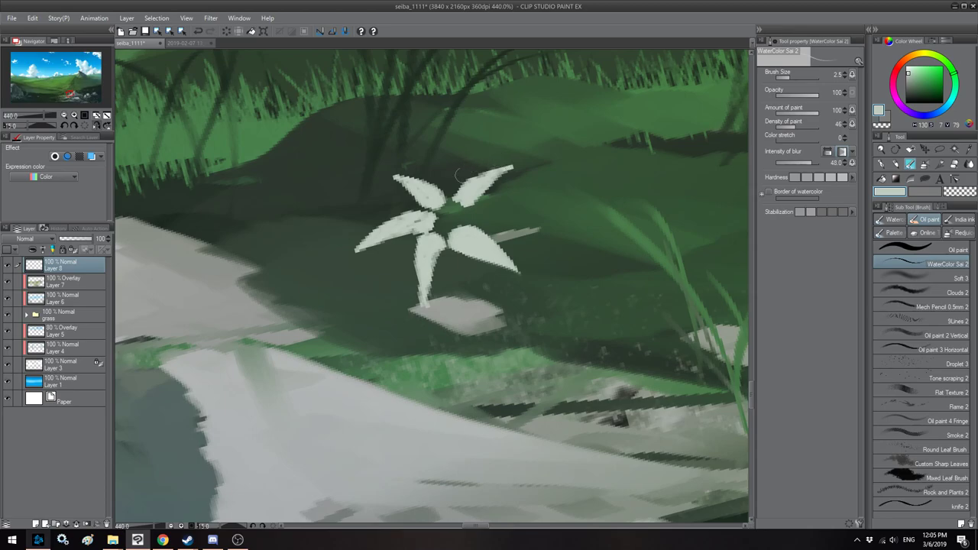
Step: Outline and fill the sixth petal in the remaining gap at size 3, and touch up the petal bases at size 2.5
{"action": "key", "text": "h"}
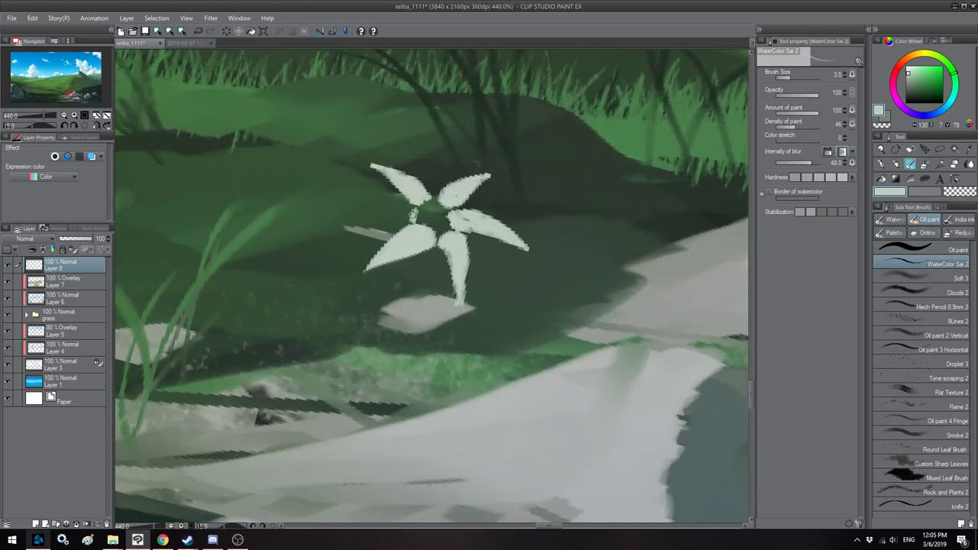
{"action": "left_click_drag", "start_coordinate": [401, 203], "coordinate": [336, 217]}
{"action": "left_click_drag", "start_coordinate": [412, 222], "coordinate": [346, 219]}
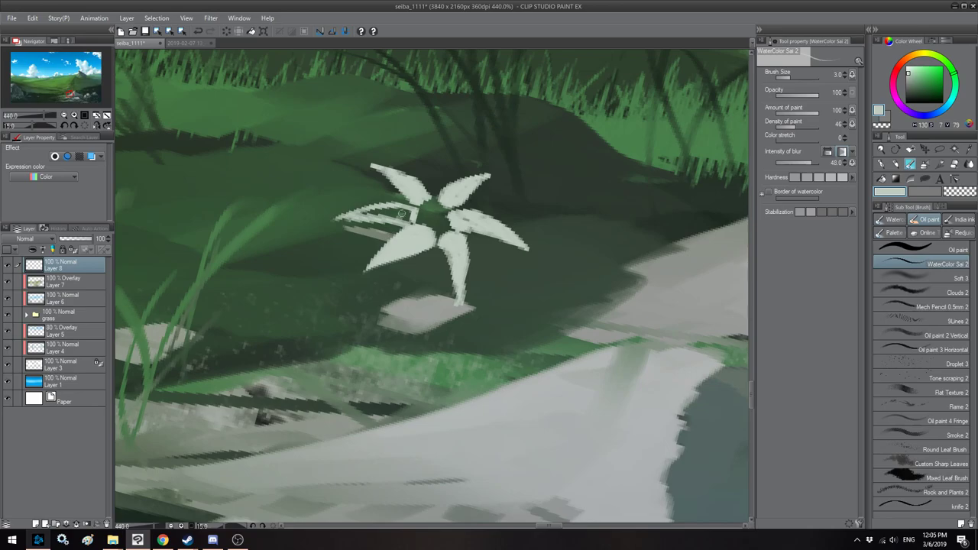
{"action": "left_click_drag", "start_coordinate": [418, 212], "coordinate": [368, 211]}
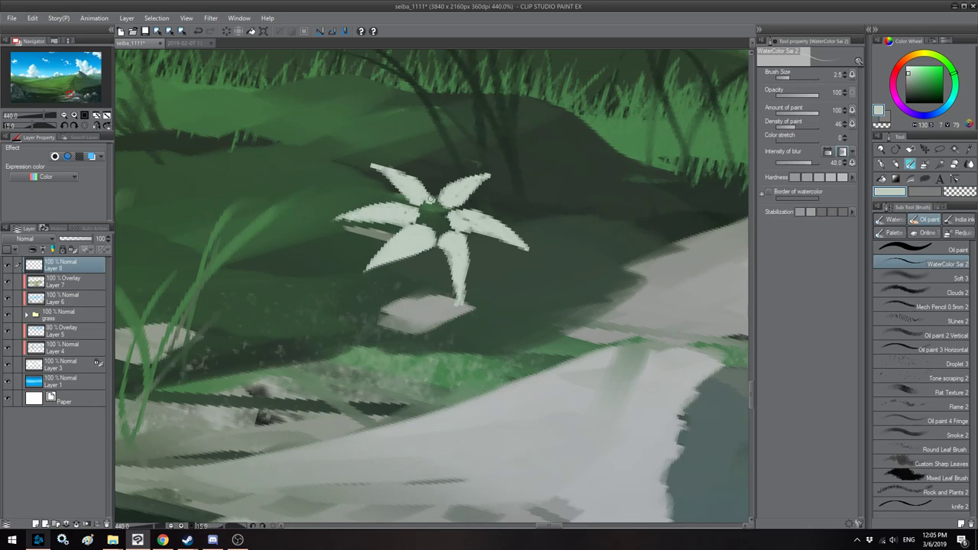
{"action": "left_click_drag", "start_coordinate": [442, 207], "coordinate": [447, 210]}
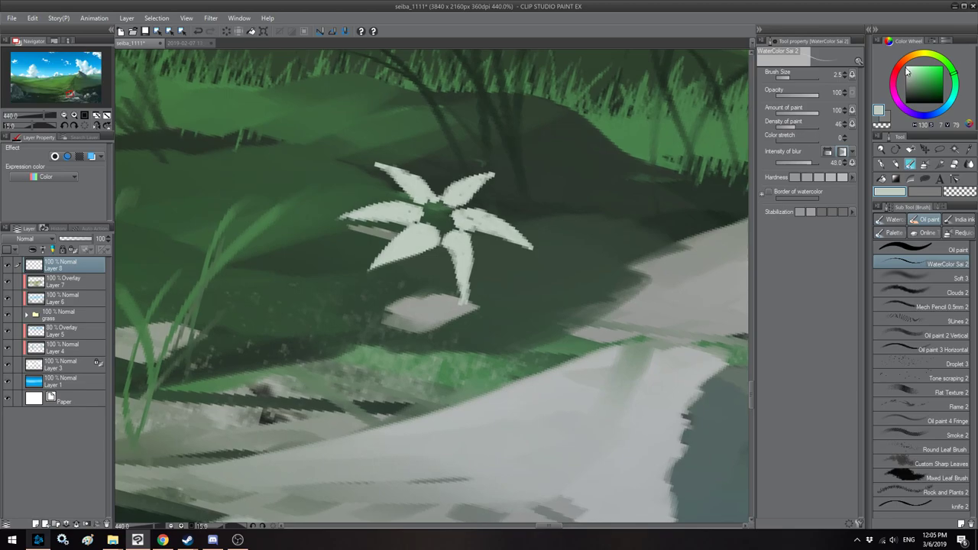
Step: Paint the flower's center in muted yellow (H 62, S 15, V 68) and brighter yellow (H 54, S 45, V 85)
{"action": "left_click", "coordinate": [910, 76]}
{"action": "left_click", "coordinate": [924, 57]}
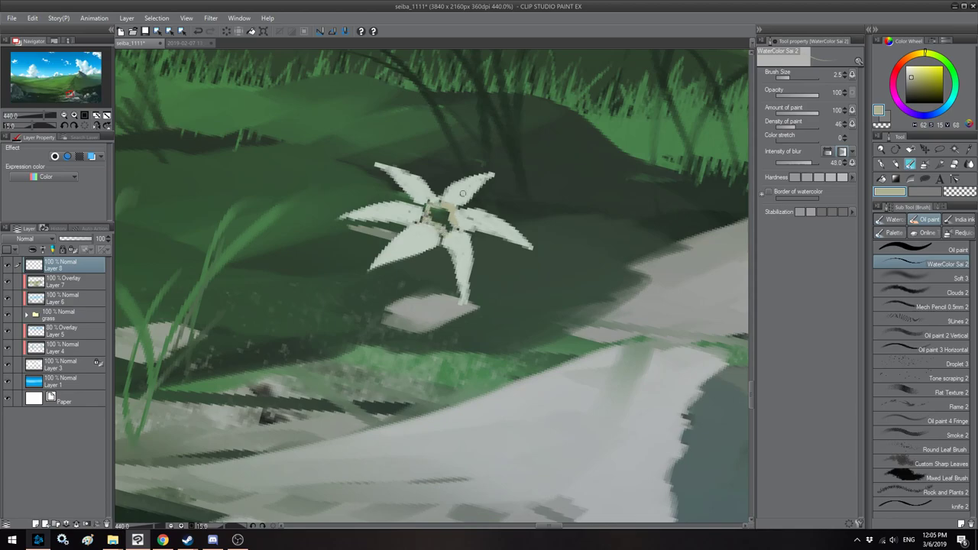
{"action": "left_click", "coordinate": [924, 71]}
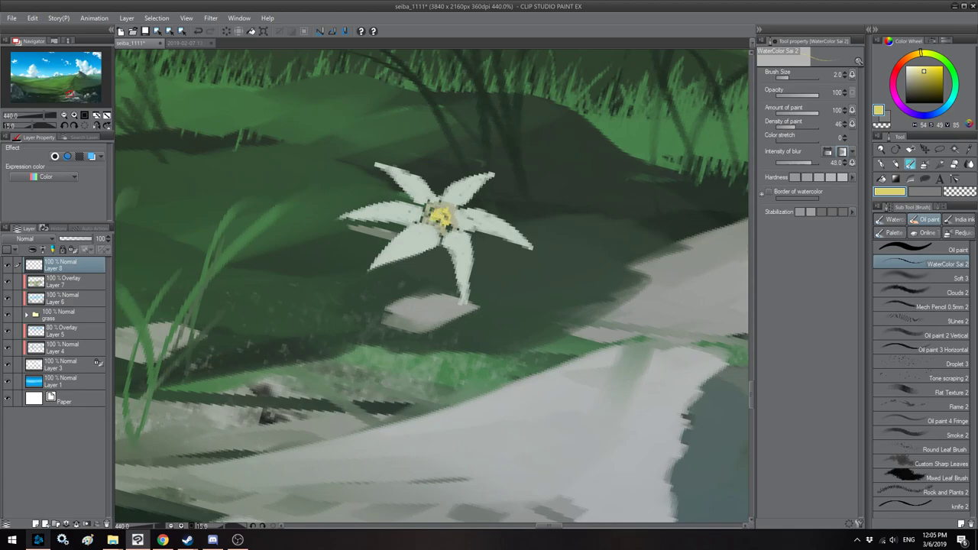
Step: Dot the flower's center with pale yellow (H 57, S 26, V 100) and highlight its petals in near-white (H 123, S 7, V 95)
{"action": "left_click_drag", "start_coordinate": [920, 70], "coordinate": [923, 55]}
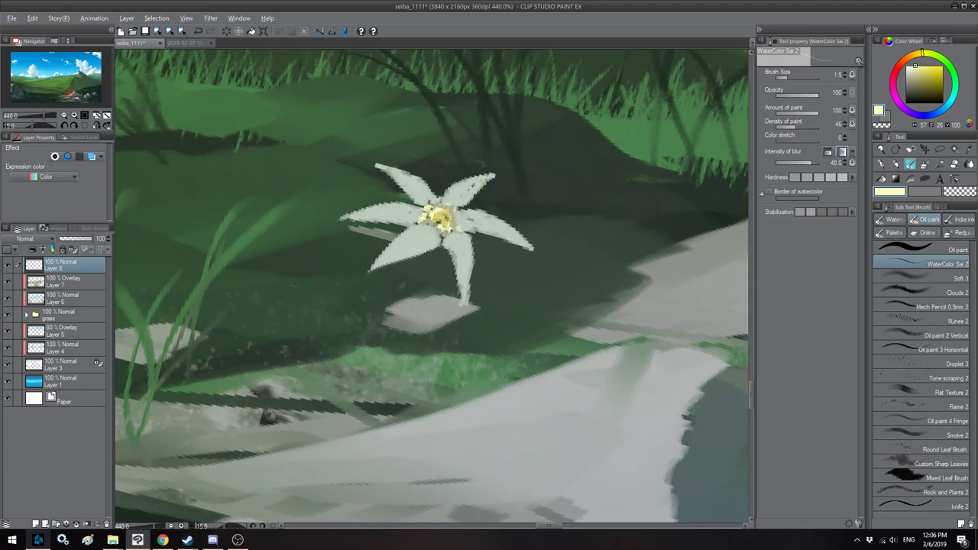
{"action": "left_click", "coordinate": [456, 199], "text": "alt"}
{"action": "left_click_drag", "start_coordinate": [911, 74], "coordinate": [909, 69]}
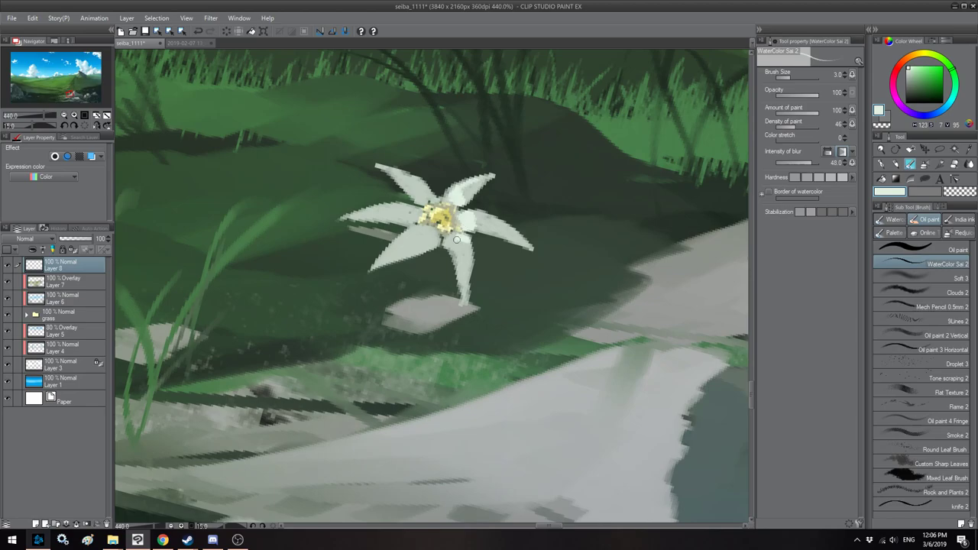
{"action": "left_click_drag", "start_coordinate": [409, 233], "coordinate": [386, 250]}
{"action": "key", "text": "bracketleft"}
{"action": "key", "text": "bracketleft"}
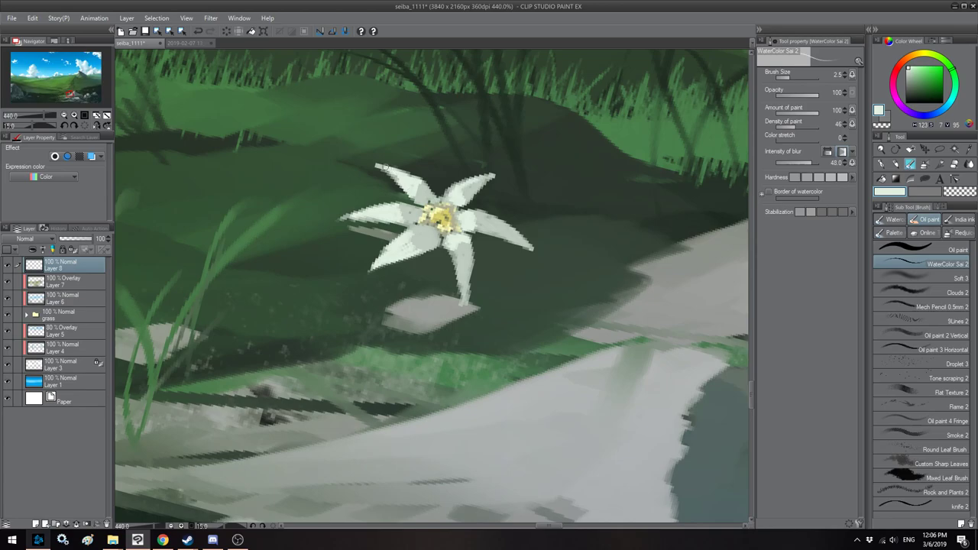
Step: Enlarge the white flower with a transform and reposition it beside the large foreground rock
{"action": "scroll", "coordinate": [455, 187], "scroll_direction": "down", "scroll_amount": 10}
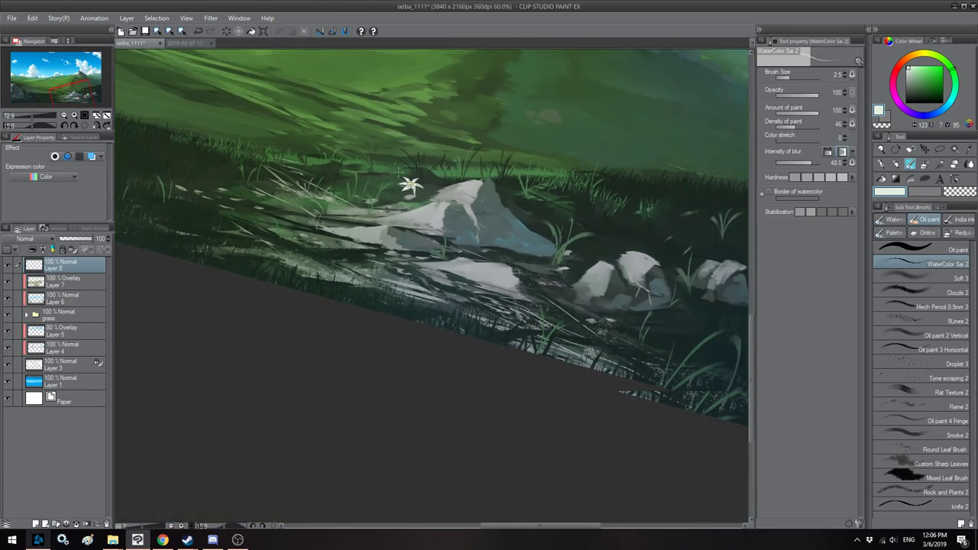
{"action": "scroll", "coordinate": [399, 173], "scroll_direction": "down", "scroll_amount": 1}
{"action": "key", "text": "minus"}
{"action": "key", "text": "h"}
{"action": "scroll", "coordinate": [447, 175], "scroll_direction": "down", "scroll_amount": 3}
{"action": "left_click_drag", "start_coordinate": [417, 138], "coordinate": [354, 249]}
{"action": "scroll", "coordinate": [405, 300], "scroll_direction": "up", "scroll_amount": 6}
{"action": "key", "text": "ctrl+t"}
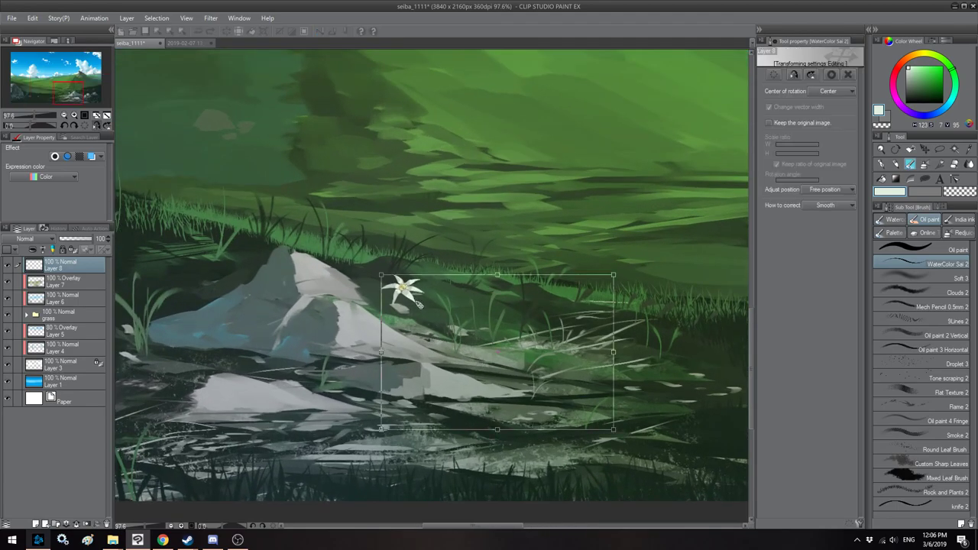
{"action": "key", "text": "Return"}
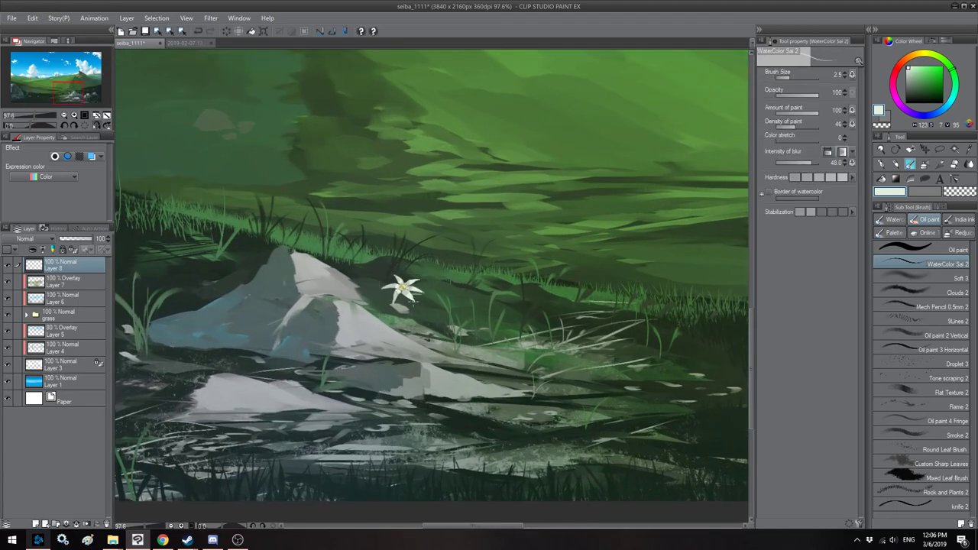
{"action": "key", "text": "ctrl+t"}
{"action": "left_click_drag", "start_coordinate": [377, 275], "coordinate": [311, 230]}
{"action": "left_click_drag", "start_coordinate": [453, 303], "coordinate": [471, 331]}
{"action": "key", "text": "Return"}
{"action": "scroll", "coordinate": [471, 330], "scroll_direction": "down", "scroll_amount": 6}
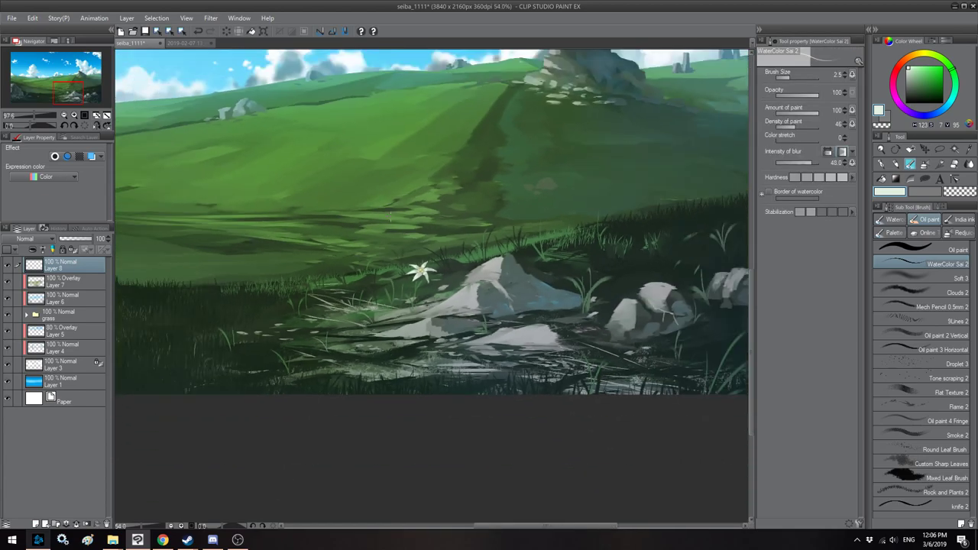
Step: Transform the flower again, enlarging it further and rotating it slightly
{"action": "scroll", "coordinate": [401, 277], "scroll_direction": "up", "scroll_amount": 4}
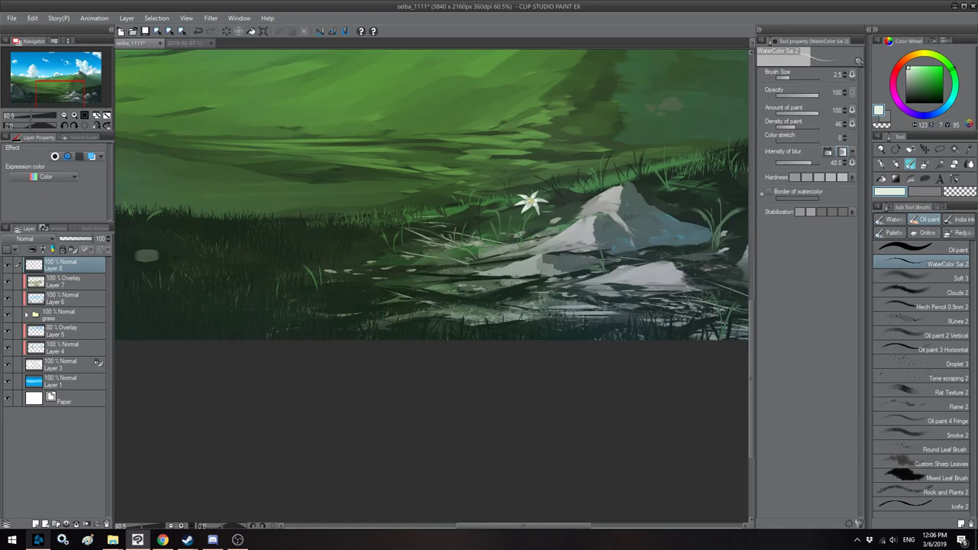
{"action": "key", "text": "ctrl+t"}
{"action": "key", "text": "Return"}
{"action": "left_click_drag", "start_coordinate": [433, 226], "coordinate": [469, 205]}
{"action": "key", "text": "ctrl+t"}
{"action": "scroll", "coordinate": [513, 221], "scroll_direction": "up", "scroll_amount": 2}
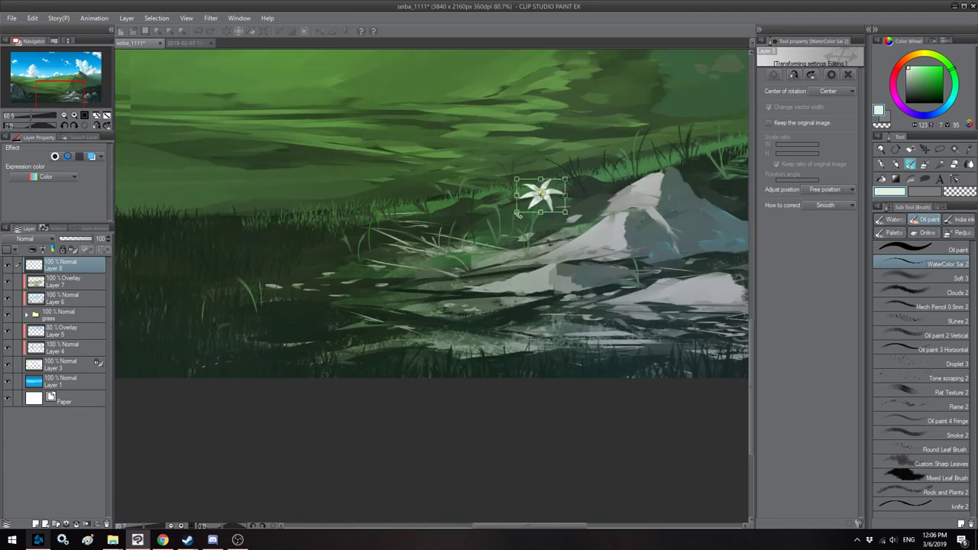
{"action": "left_click_drag", "start_coordinate": [513, 221], "coordinate": [529, 217]}
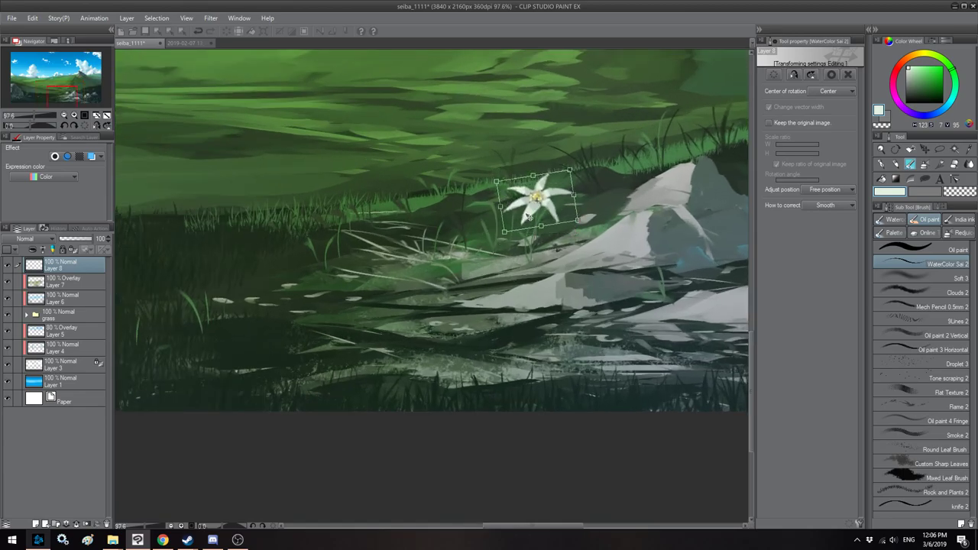
{"action": "key", "text": "Return"}
Step: Duplicate the flower layer and place a smaller copy beside the first flower, on the side away from the rock
{"action": "key", "text": "h"}
{"action": "left_click_drag", "start_coordinate": [255, 137], "coordinate": [317, 160]}
{"action": "scroll", "coordinate": [364, 225], "scroll_direction": "up", "scroll_amount": 2}
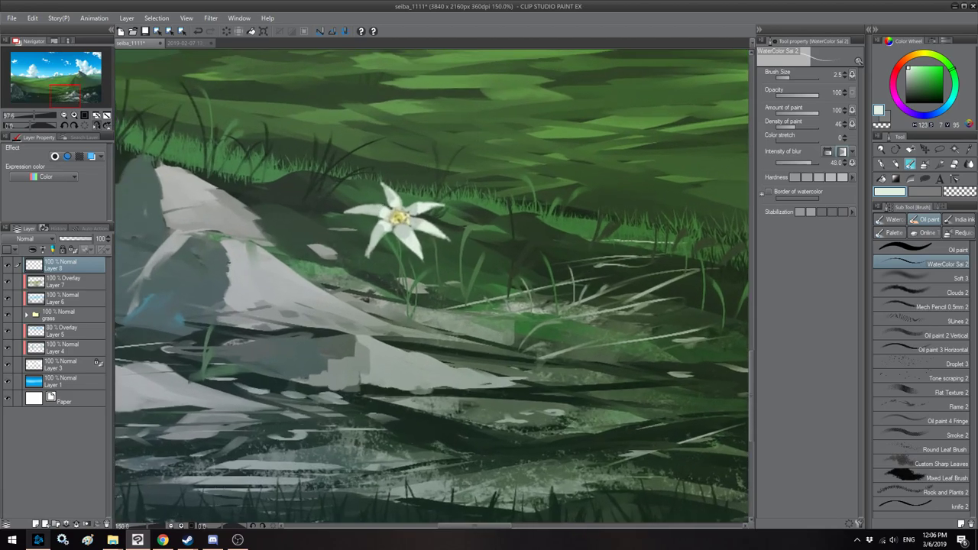
{"action": "scroll", "coordinate": [268, 216], "scroll_direction": "up", "scroll_amount": 2}
{"action": "left_click_drag", "start_coordinate": [268, 216], "coordinate": [211, 221]}
{"action": "right_click", "coordinate": [91, 266]}
{"action": "left_click", "coordinate": [123, 315]}
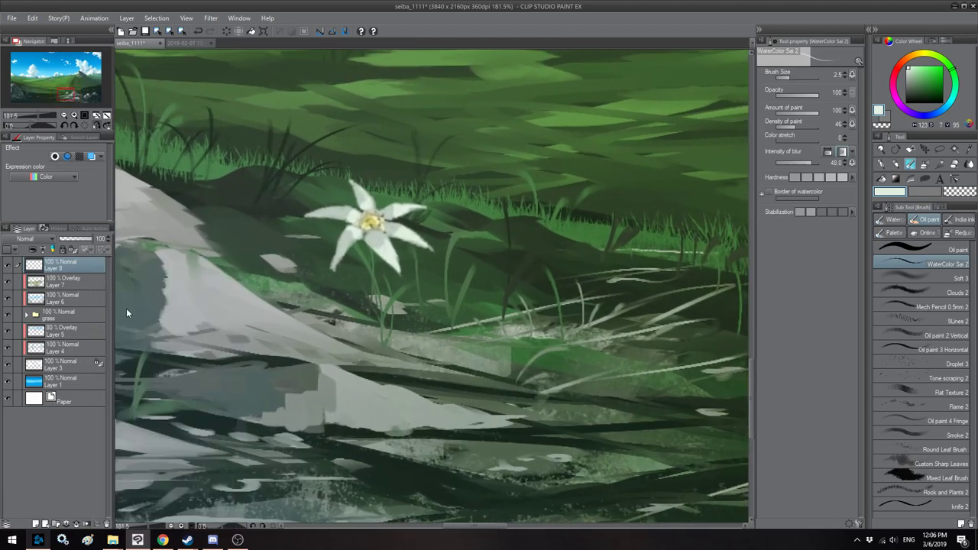
{"action": "key", "text": "ctrl+t"}
{"action": "left_click_drag", "start_coordinate": [302, 177], "coordinate": [343, 207]}
{"action": "left_click_drag", "start_coordinate": [491, 176], "coordinate": [459, 220]}
{"action": "left_click_drag", "start_coordinate": [373, 255], "coordinate": [448, 257]}
{"action": "key", "text": "Return"}
{"action": "key", "text": "h"}
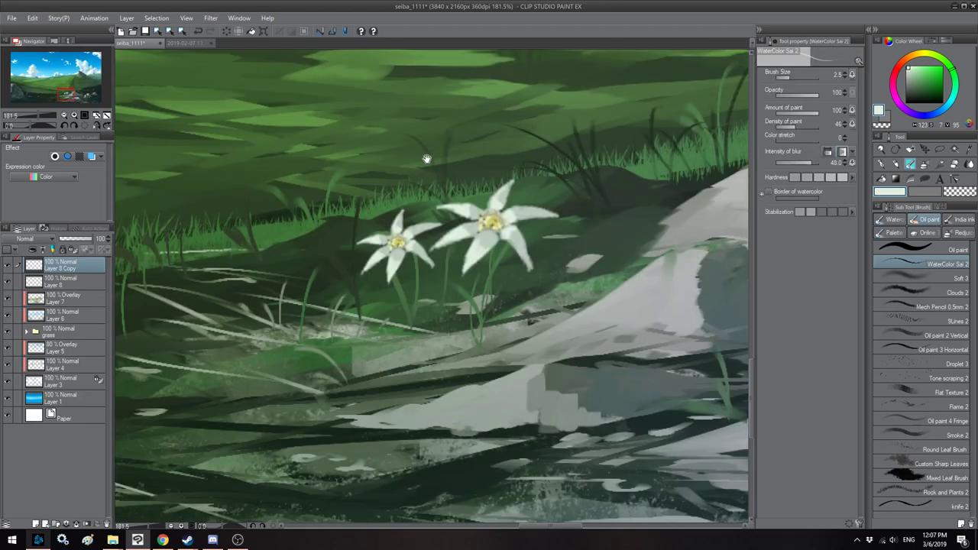
Step: Duplicate the smaller flower's layer, shrink and rotate the copy, and place it below the first flower at the rock's edge
{"action": "left_click_drag", "start_coordinate": [423, 160], "coordinate": [384, 155]}
{"action": "right_click", "coordinate": [87, 268]}
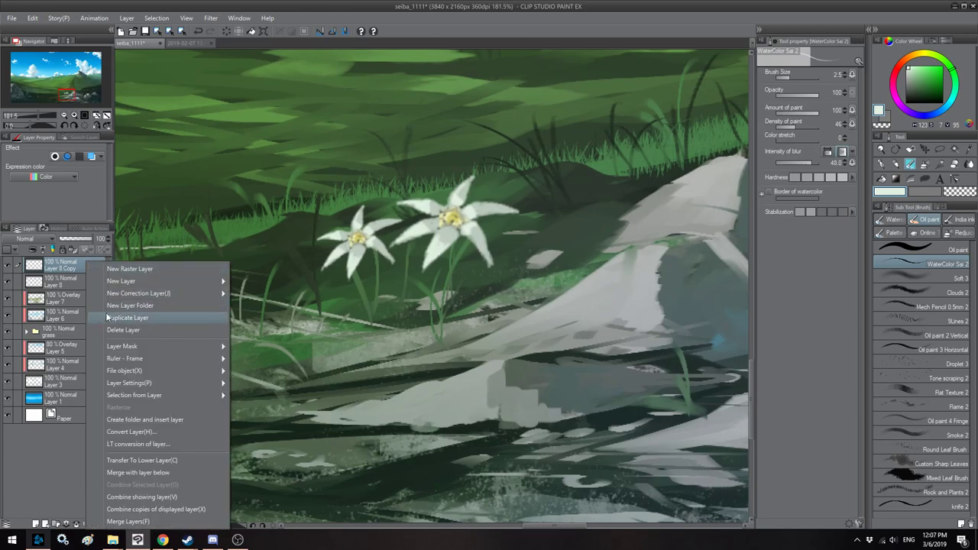
{"action": "left_click", "coordinate": [108, 311]}
{"action": "key", "text": "ctrl+t"}
{"action": "left_click_drag", "start_coordinate": [491, 181], "coordinate": [505, 252]}
{"action": "left_click_drag", "start_coordinate": [372, 241], "coordinate": [524, 253]}
{"action": "left_click_drag", "start_coordinate": [497, 190], "coordinate": [502, 208]}
{"action": "left_click_drag", "start_coordinate": [496, 268], "coordinate": [517, 268]}
{"action": "key", "text": "Return"}
{"action": "key", "text": "h"}
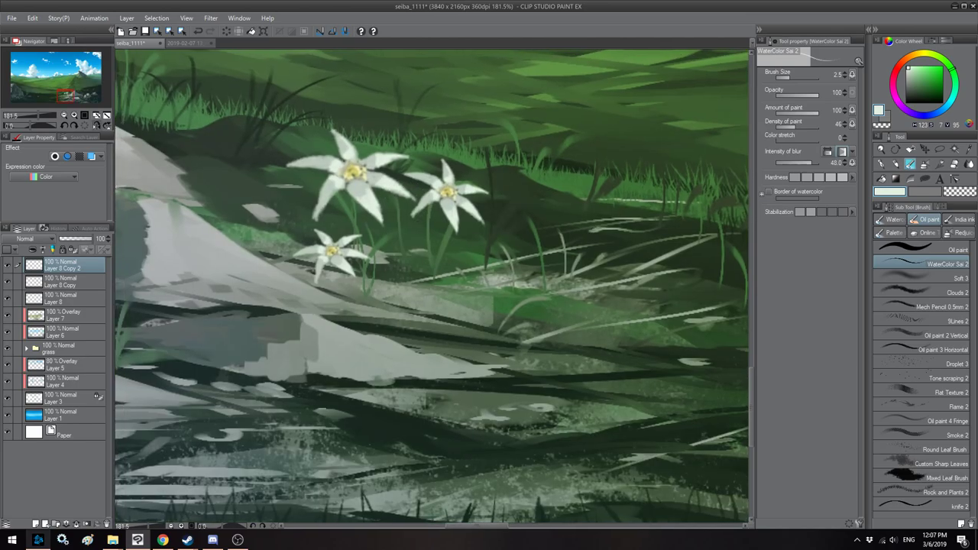
Step: Duplicate the lowest flower's layer and place the rotated copy among the pale grass blades farther from the rock
{"action": "right_click", "coordinate": [81, 269]}
{"action": "left_click", "coordinate": [103, 295]}
{"action": "key", "text": "ctrl+t"}
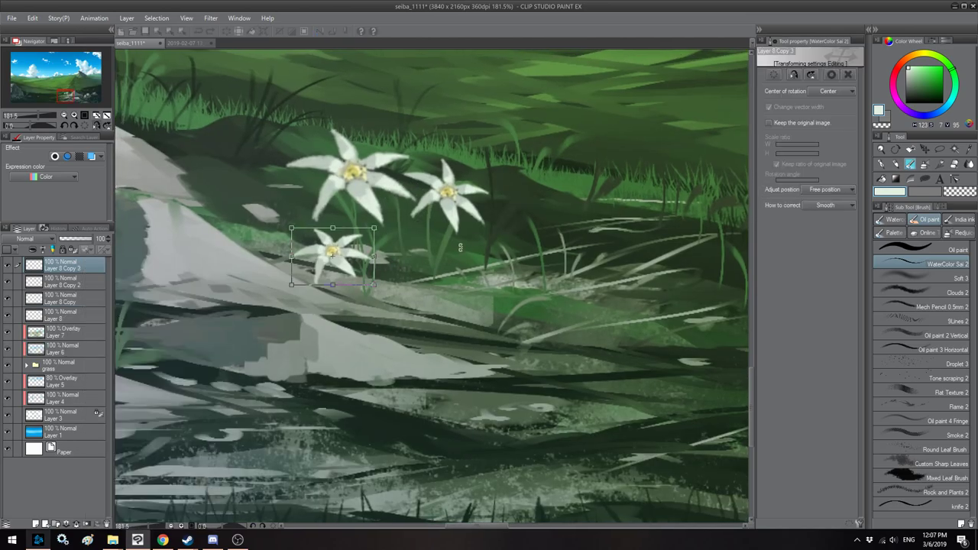
{"action": "left_click_drag", "start_coordinate": [359, 270], "coordinate": [604, 283]}
{"action": "left_click_drag", "start_coordinate": [487, 286], "coordinate": [463, 249]}
{"action": "key", "text": "Return"}
{"action": "scroll", "coordinate": [456, 234], "scroll_direction": "down", "scroll_amount": 8}
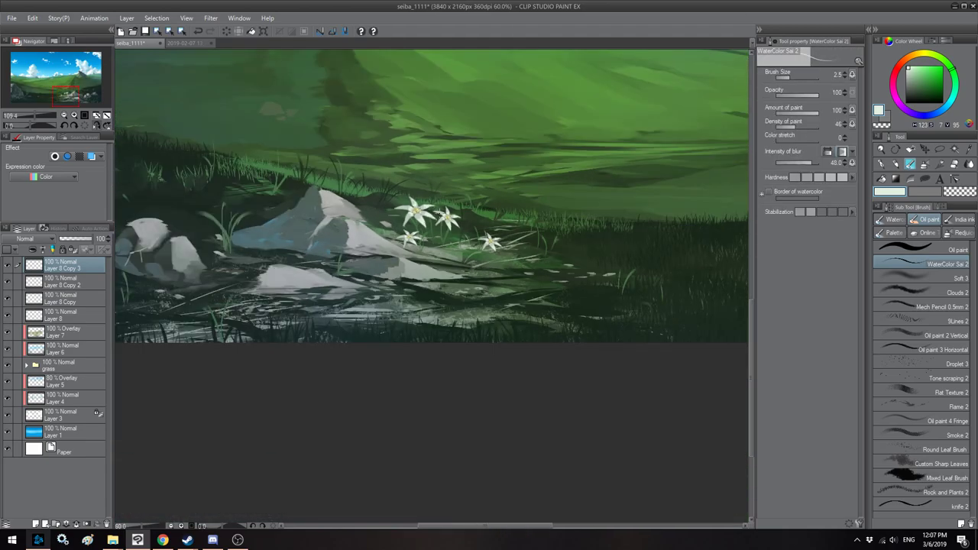
{"action": "scroll", "coordinate": [457, 234], "scroll_direction": "down", "scroll_amount": 2}
{"action": "scroll", "coordinate": [468, 288], "scroll_direction": "up", "scroll_amount": 7}
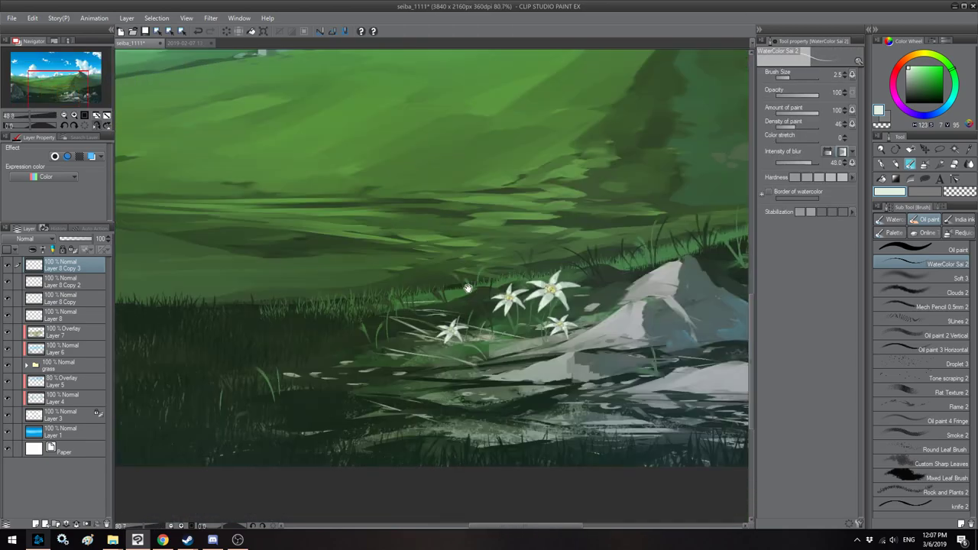
Step: Duplicate the flower in the pale grass and place a smaller copy beyond it, at the edge of the lit grass
{"action": "left_click_drag", "start_coordinate": [469, 288], "coordinate": [404, 234]}
{"action": "key", "text": "h"}
{"action": "scroll", "coordinate": [432, 252], "scroll_direction": "up", "scroll_amount": 1}
{"action": "right_click", "coordinate": [86, 263]}
{"action": "left_click", "coordinate": [127, 317]}
{"action": "scroll", "coordinate": [474, 290], "scroll_direction": "up", "scroll_amount": 4}
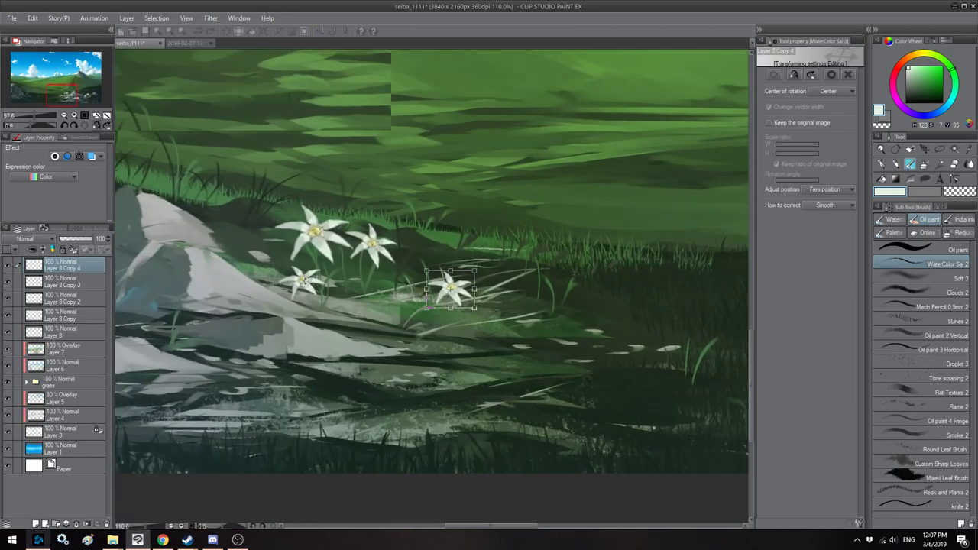
{"action": "key", "text": "ctrl+t"}
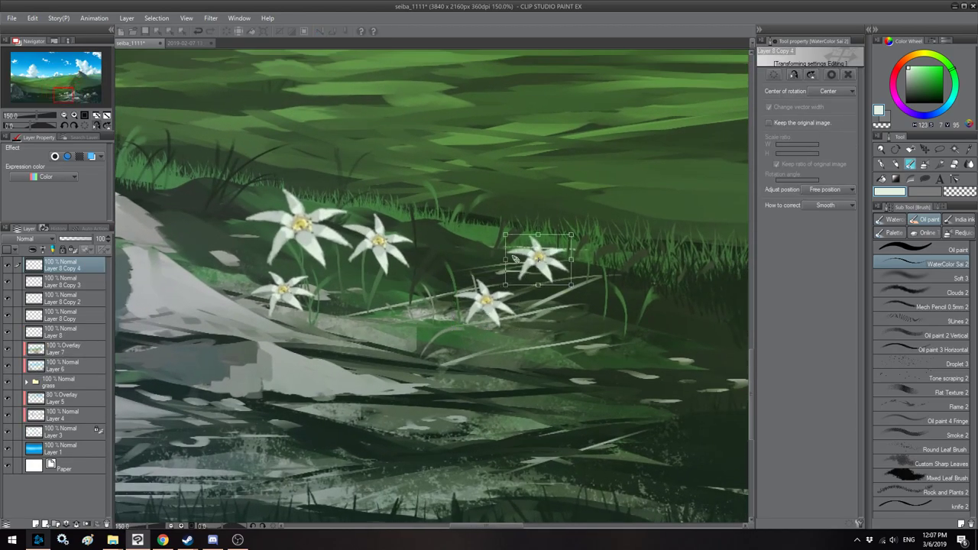
{"action": "mouse_move", "coordinate": [505, 237]}
{"action": "left_mouse_down"}
{"action": "mouse_move", "coordinate": [521, 250]}
{"action": "mouse_move", "coordinate": [555, 247]}
{"action": "left_mouse_up"}
{"action": "key", "text": "Return"}
Step: Duplicate the small flower at the grass edge and place a rotated copy farther along that edge
{"action": "left_click_drag", "start_coordinate": [579, 168], "coordinate": [505, 169]}
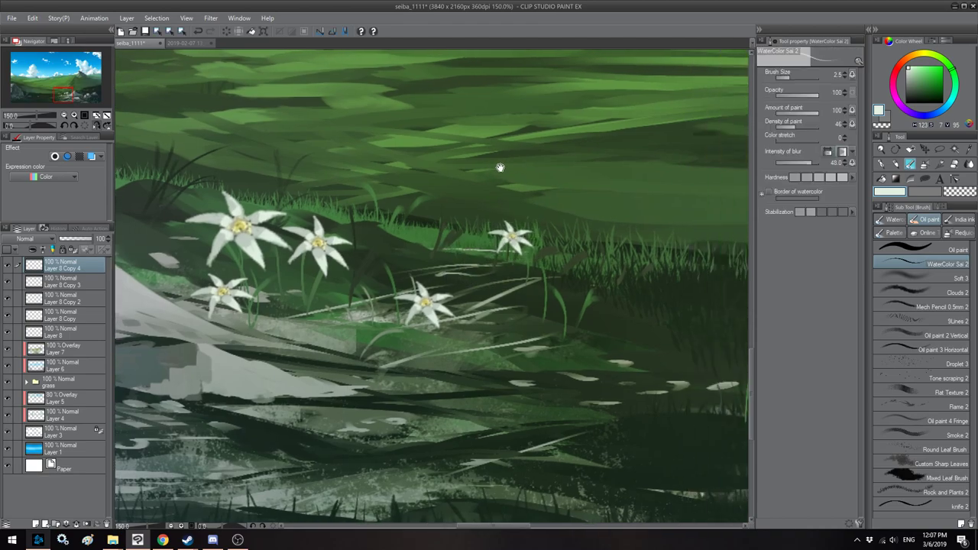
{"action": "right_click", "coordinate": [84, 266]}
{"action": "left_click", "coordinate": [122, 307]}
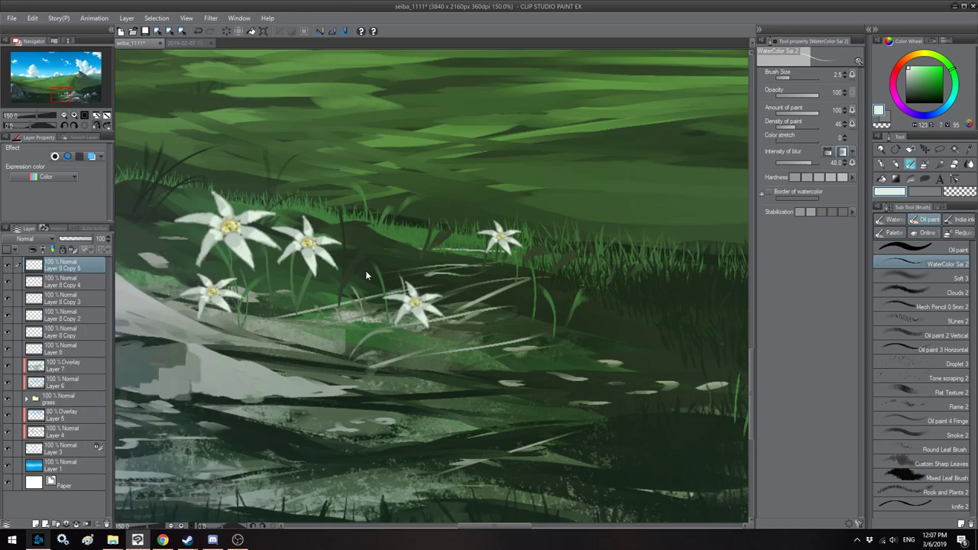
{"action": "key", "text": "ctrl+t"}
{"action": "left_click_drag", "start_coordinate": [501, 241], "coordinate": [580, 258]}
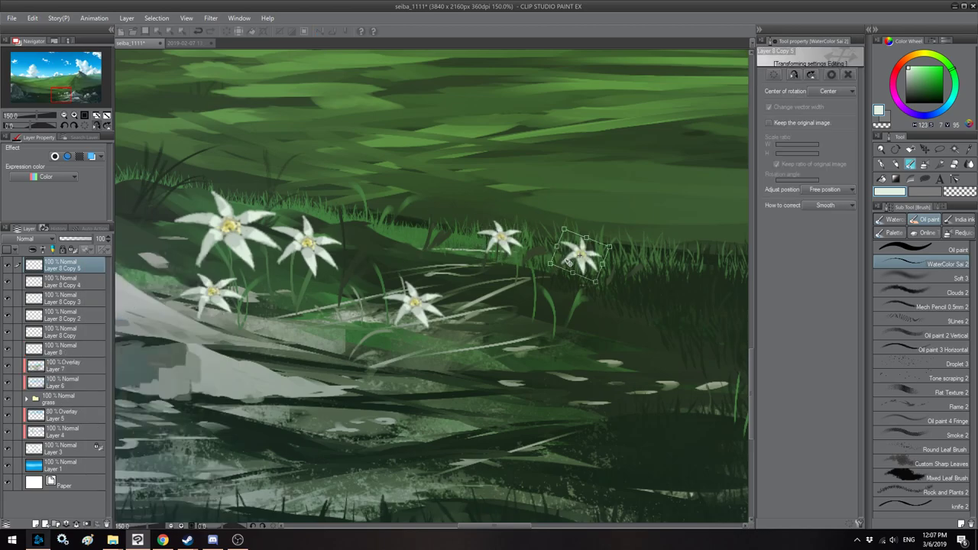
{"action": "key", "text": "Return"}
Step: Duplicate the outermost small flower and place a rotated copy in the dark grass, farthest from the rock
{"action": "right_click", "coordinate": [88, 270]}
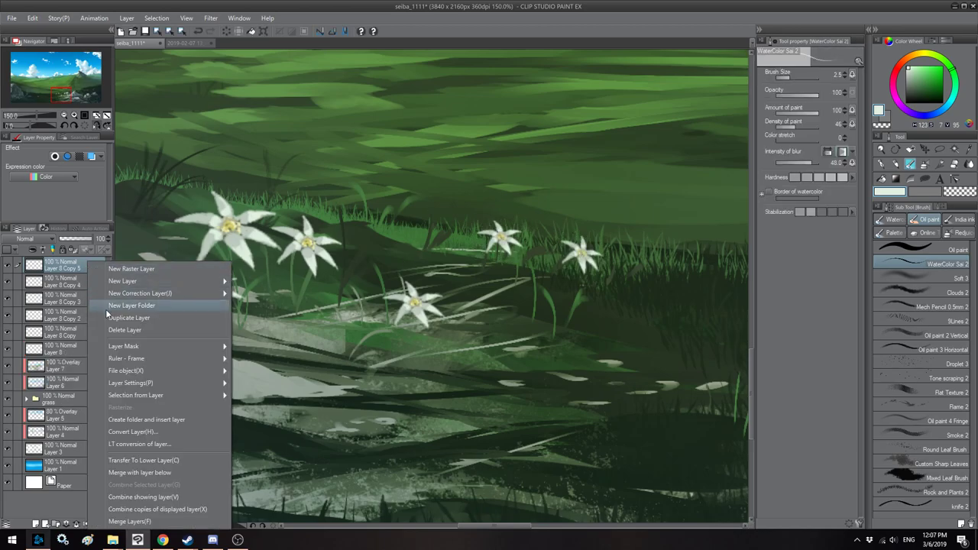
{"action": "left_click", "coordinate": [122, 308]}
{"action": "key", "text": "ctrl+t"}
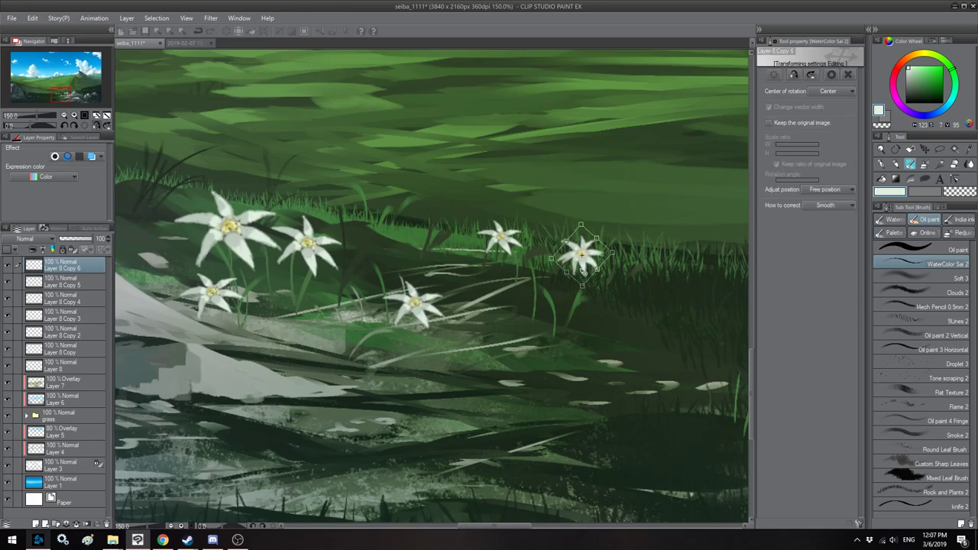
{"action": "left_click_drag", "start_coordinate": [583, 271], "coordinate": [645, 293]}
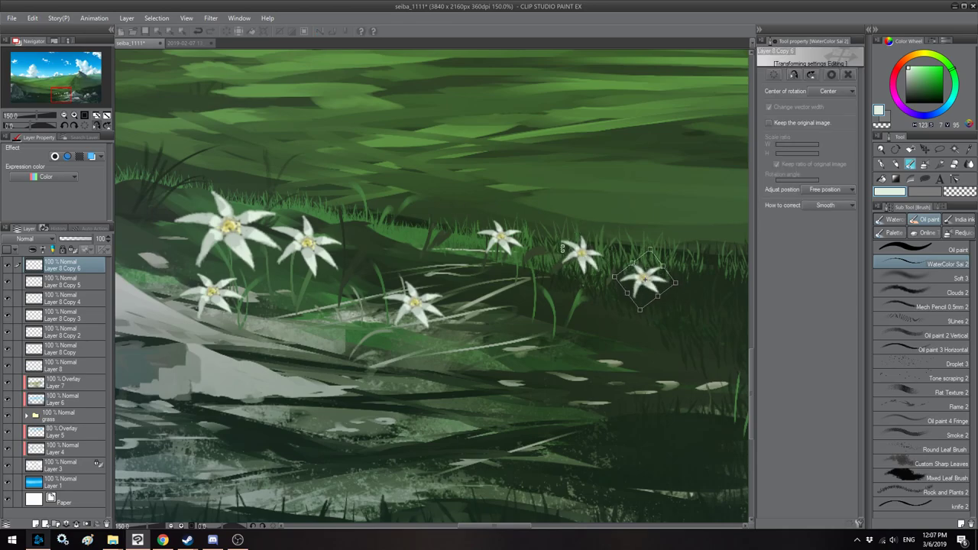
{"action": "key", "text": "Return"}
{"action": "scroll", "coordinate": [467, 216], "scroll_direction": "down", "scroll_amount": 8}
{"action": "scroll", "coordinate": [466, 209], "scroll_direction": "down", "scroll_amount": 2}
{"action": "key", "text": "h"}
{"action": "scroll", "coordinate": [472, 225], "scroll_direction": "up", "scroll_amount": 3}
{"action": "left_click_drag", "start_coordinate": [399, 179], "coordinate": [459, 218]}
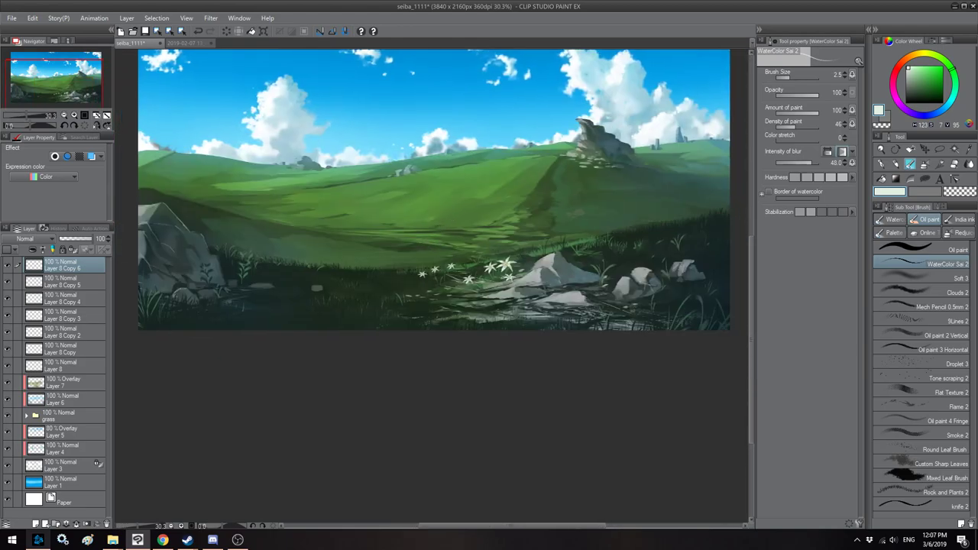
Step: Duplicate the outermost flower's layer, try moving the copy to the other side of the large rock, and undo the move
{"action": "right_click", "coordinate": [97, 266]}
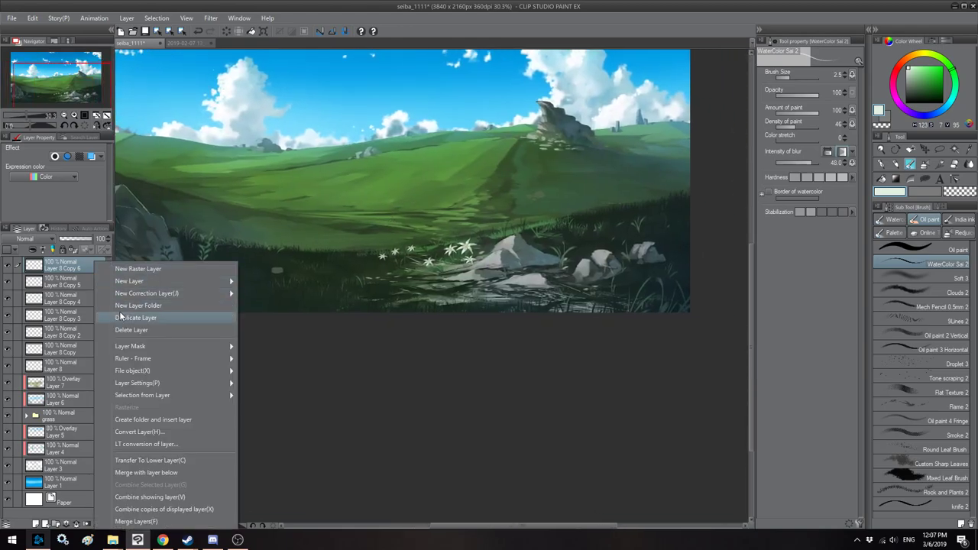
{"action": "left_click", "coordinate": [120, 318]}
{"action": "key", "text": "ctrl+t"}
{"action": "scroll", "coordinate": [462, 304], "scroll_direction": "up", "scroll_amount": 4}
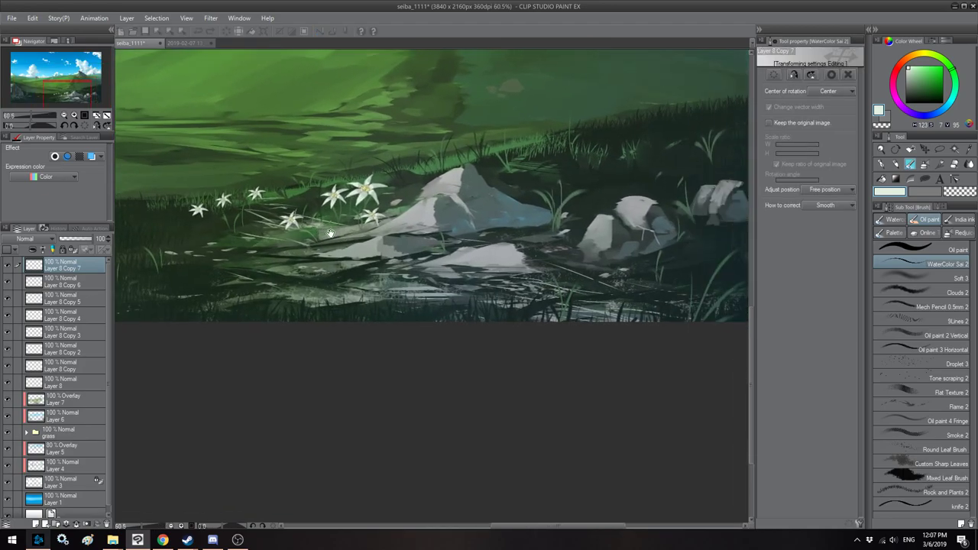
{"action": "left_click_drag", "start_coordinate": [184, 212], "coordinate": [525, 223]}
{"action": "scroll", "coordinate": [546, 200], "scroll_direction": "up", "scroll_amount": 3}
{"action": "key", "text": "Return"}
{"action": "key", "text": "h"}
{"action": "key", "text": "ctrl+z"}
Step: Duplicate Layer 8 with the large flower, shrink the copy slightly, and place it on the grass tuft between the rocks
{"action": "left_click_drag", "start_coordinate": [384, 173], "coordinate": [354, 182]}
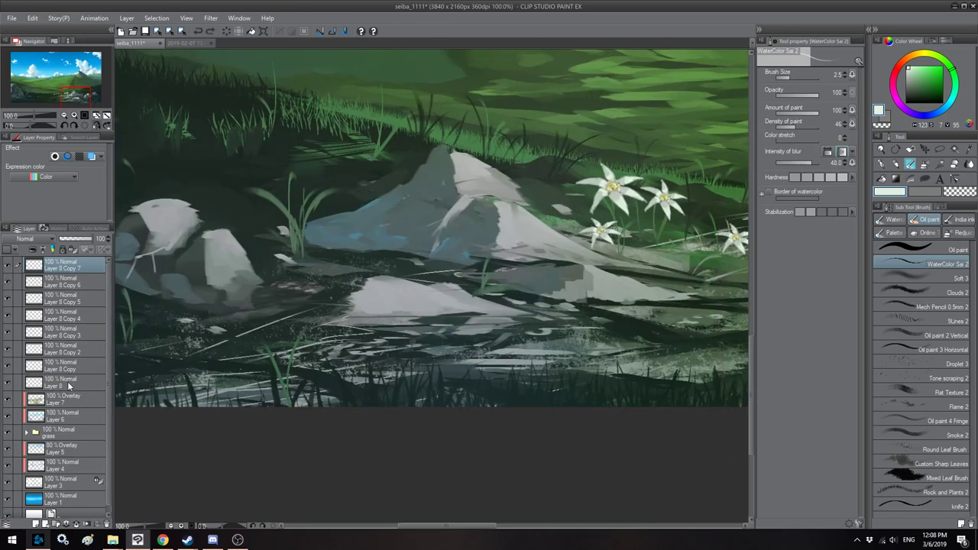
{"action": "left_click", "coordinate": [68, 383]}
{"action": "right_click", "coordinate": [67, 383]}
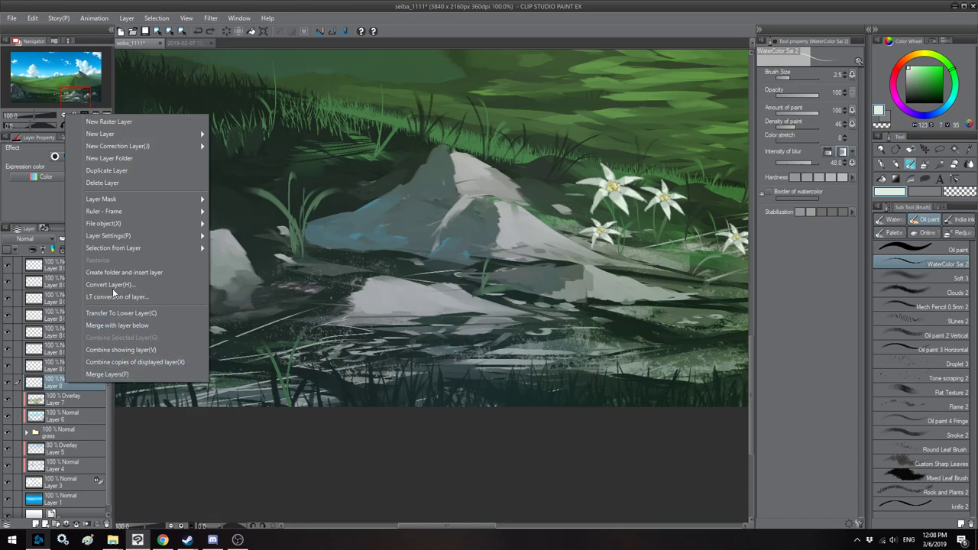
{"action": "left_click", "coordinate": [107, 170]}
{"action": "key", "text": "ctrl+t"}
{"action": "left_click_drag", "start_coordinate": [629, 227], "coordinate": [318, 237]}
{"action": "left_click_drag", "start_coordinate": [303, 194], "coordinate": [319, 205]}
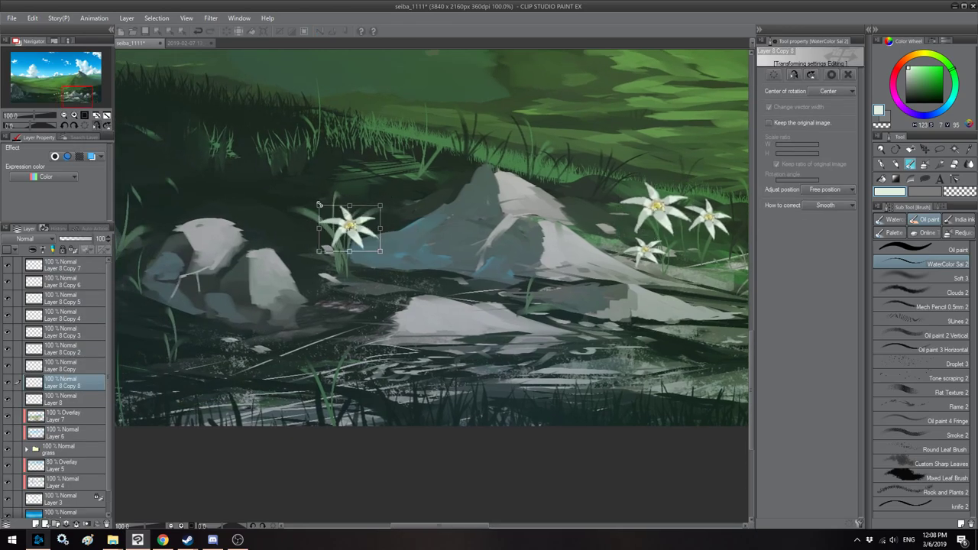
{"action": "left_click_drag", "start_coordinate": [343, 246], "coordinate": [345, 247]}
{"action": "key", "text": "Return"}
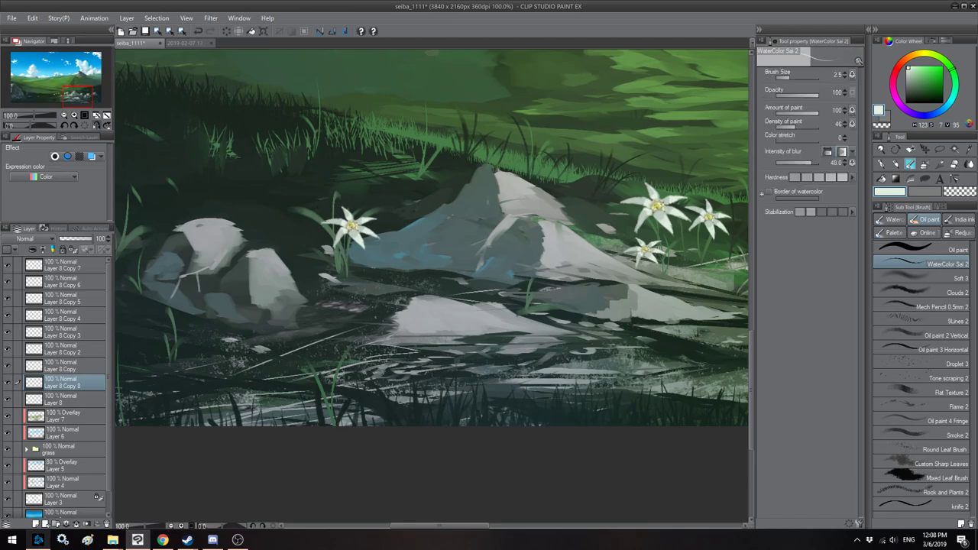
Step: Duplicate the large flower's layer, Layer 8 Copy 8, enlarge the copy, and place it in the painting's bottom foreground corner beyond the rocks
{"action": "scroll", "coordinate": [446, 235], "scroll_direction": "down", "scroll_amount": 4}
{"action": "scroll", "coordinate": [446, 237], "scroll_direction": "up", "scroll_amount": 5}
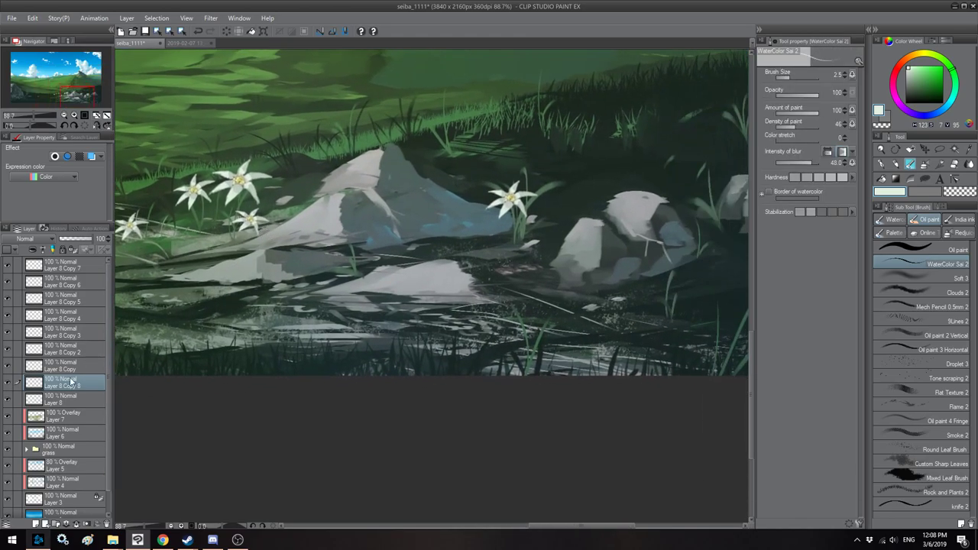
{"action": "right_click", "coordinate": [81, 381]}
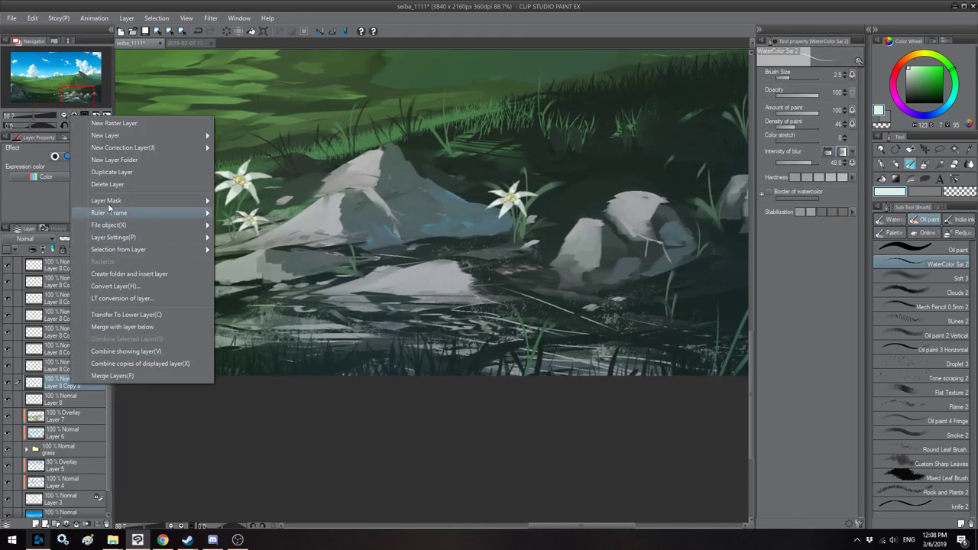
{"action": "left_click", "coordinate": [102, 174]}
{"action": "key", "text": "ctrl+t"}
{"action": "left_click_drag", "start_coordinate": [475, 217], "coordinate": [530, 369]}
{"action": "left_click_drag", "start_coordinate": [453, 249], "coordinate": [356, 233]}
{"action": "mouse_move", "coordinate": [471, 323]}
{"action": "left_mouse_down"}
{"action": "mouse_move", "coordinate": [567, 268]}
{"action": "mouse_move", "coordinate": [544, 273]}
{"action": "left_mouse_up"}
{"action": "key", "text": "Return"}
Step: Duplicate the enlarged corner flower and place a bigger, rotated copy overlapping it and the canvas edge
{"action": "right_click", "coordinate": [78, 387]}
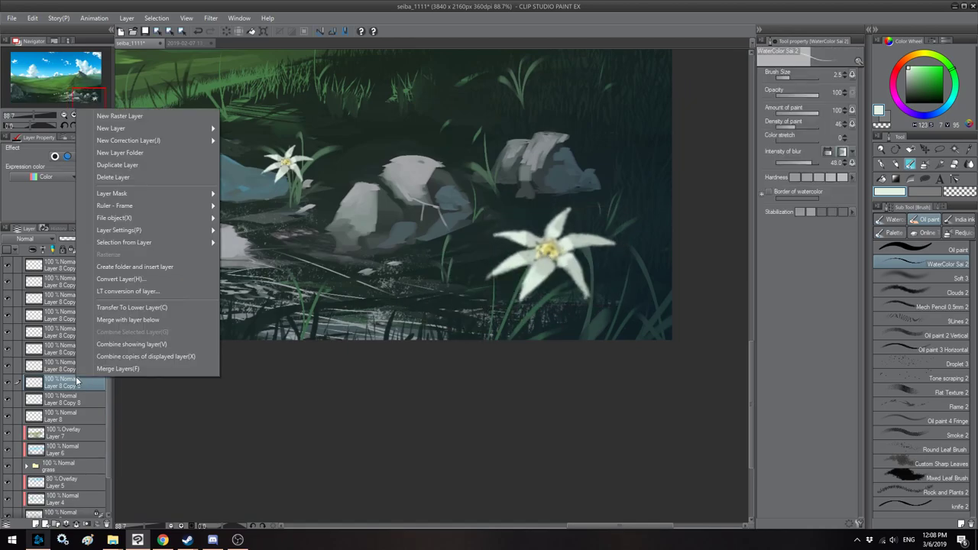
{"action": "left_click", "coordinate": [120, 165]}
{"action": "key", "text": "ctrl+t"}
{"action": "left_click_drag", "start_coordinate": [415, 268], "coordinate": [428, 315]}
{"action": "left_click_drag", "start_coordinate": [514, 281], "coordinate": [607, 317]}
{"action": "left_click_drag", "start_coordinate": [598, 359], "coordinate": [596, 334]}
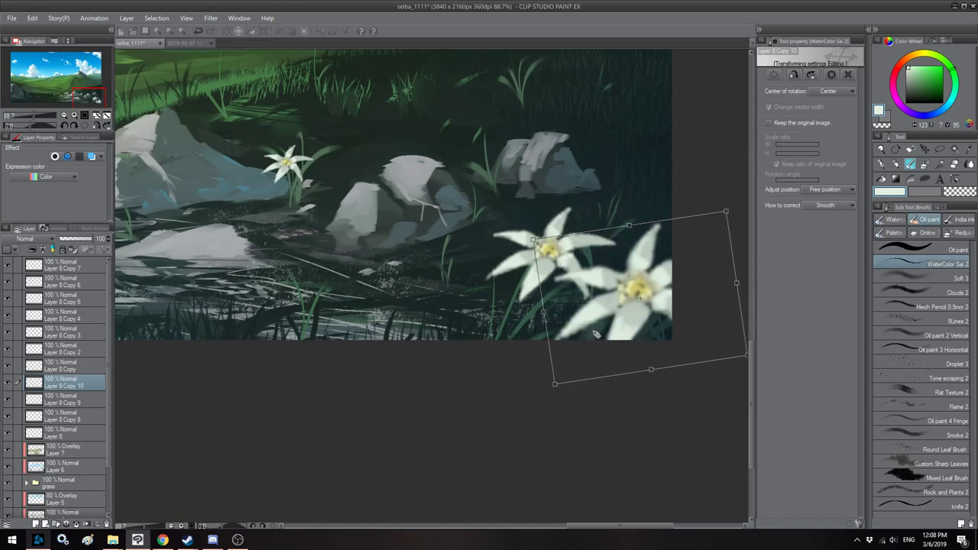
{"action": "left_click_drag", "start_coordinate": [551, 384], "coordinate": [571, 366]}
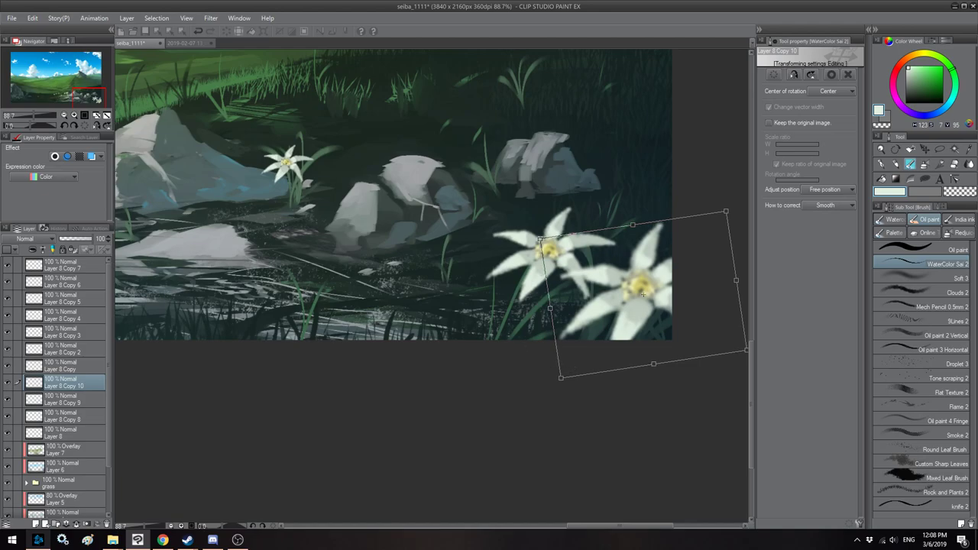
{"action": "key", "text": "Return"}
Step: Move the layers of the two big corner flowers to the top of the layer stack and combine them into one layer
{"action": "key", "text": "h"}
{"action": "left_click_drag", "start_coordinate": [228, 285], "coordinate": [288, 288]}
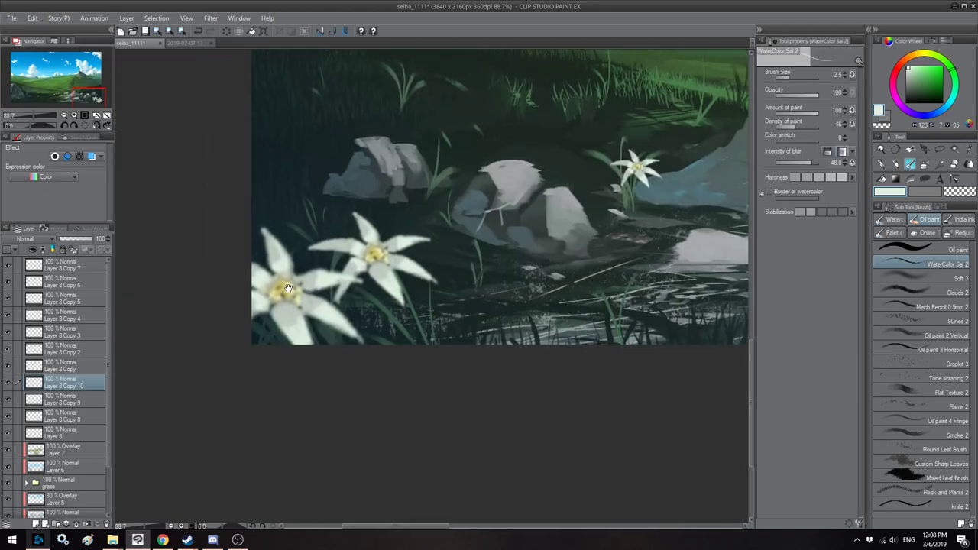
{"action": "left_click", "coordinate": [69, 402], "text": "ctrl"}
{"action": "left_click_drag", "start_coordinate": [70, 399], "coordinate": [74, 263]}
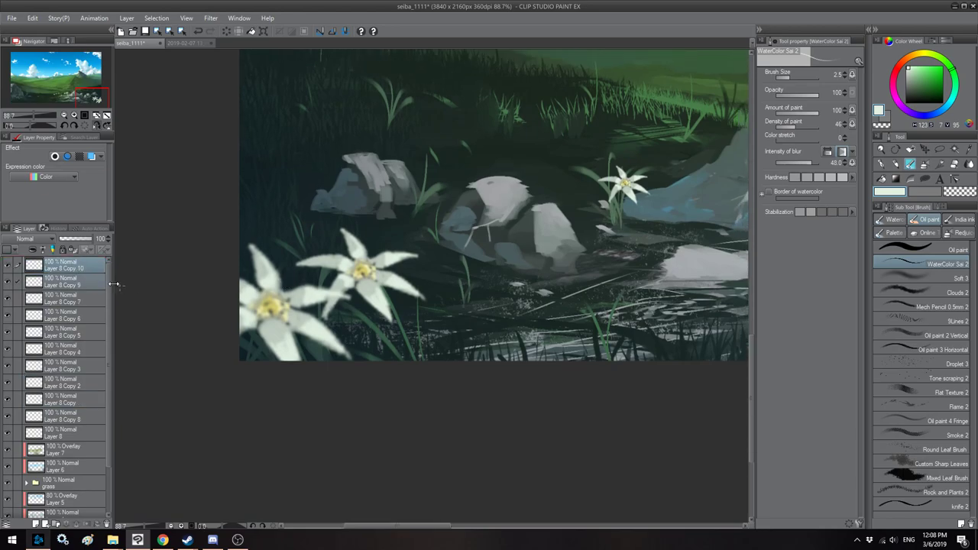
{"action": "right_click", "coordinate": [80, 281]}
{"action": "left_click", "coordinate": [108, 232]}
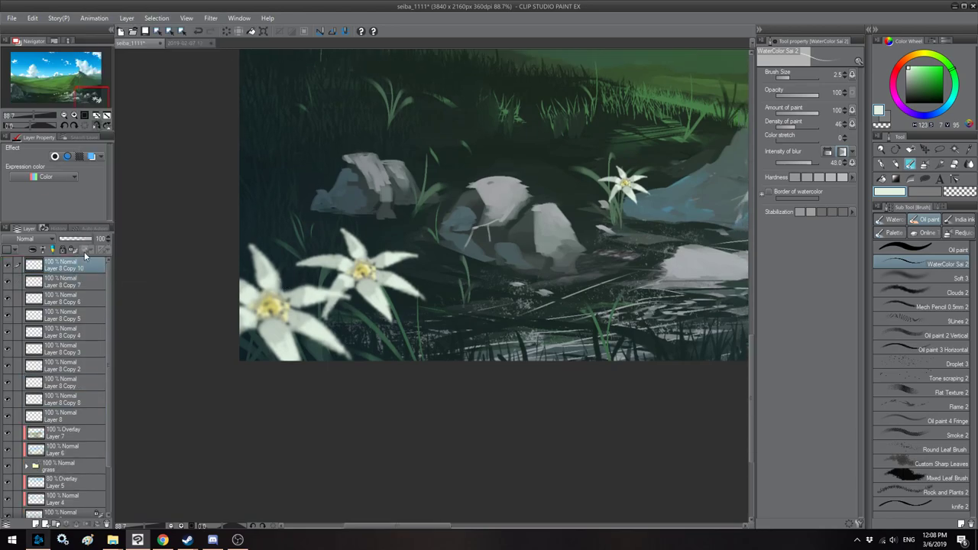
Step: Duplicate the combined flower pair, shrink and rotate the copy, and place it beside the original along the canvas's bottom edge
{"action": "right_click", "coordinate": [69, 267]}
{"action": "left_click", "coordinate": [111, 317]}
{"action": "key", "text": "ctrl+t"}
{"action": "left_click_drag", "start_coordinate": [251, 360], "coordinate": [328, 369]}
{"action": "left_click_drag", "start_coordinate": [252, 238], "coordinate": [298, 268]}
{"action": "left_click_drag", "start_coordinate": [206, 386], "coordinate": [201, 350]}
{"action": "left_click_drag", "start_coordinate": [324, 357], "coordinate": [319, 360]}
{"action": "key", "text": "Return"}
Step: Combine the layers of the two corner flower pairs into a single layer
{"action": "key", "text": "h"}
{"action": "left_click_drag", "start_coordinate": [364, 247], "coordinate": [340, 267]}
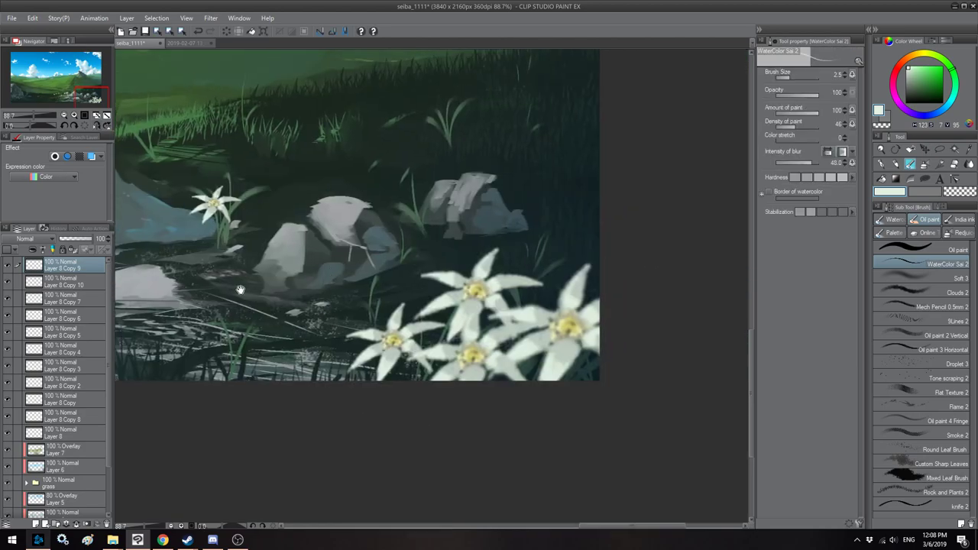
{"action": "right_click", "coordinate": [89, 281]}
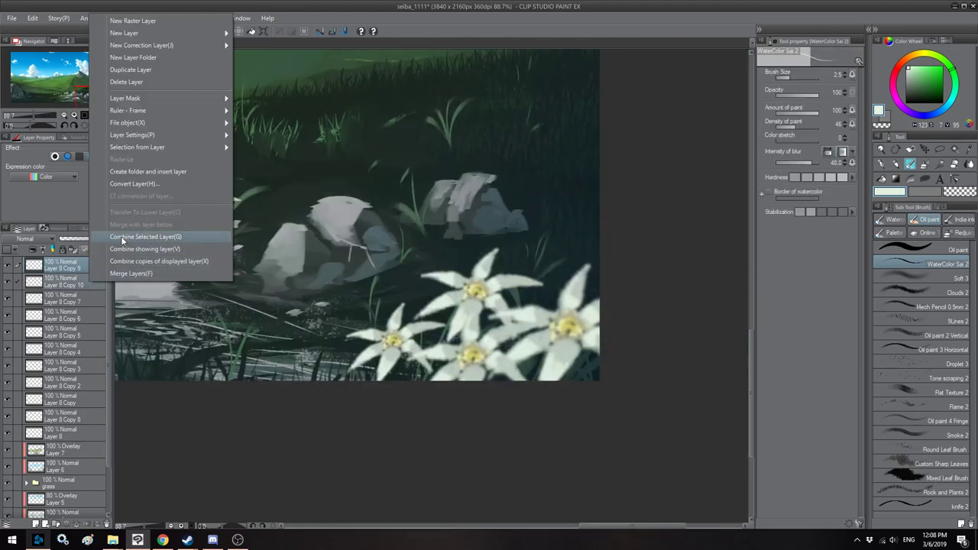
{"action": "left_click", "coordinate": [130, 238]}
Step: Duplicate the four-flower cluster, shrink and rotate the copy, and place it directly above the original near the far rock
{"action": "right_click", "coordinate": [88, 269]}
{"action": "left_click", "coordinate": [124, 317]}
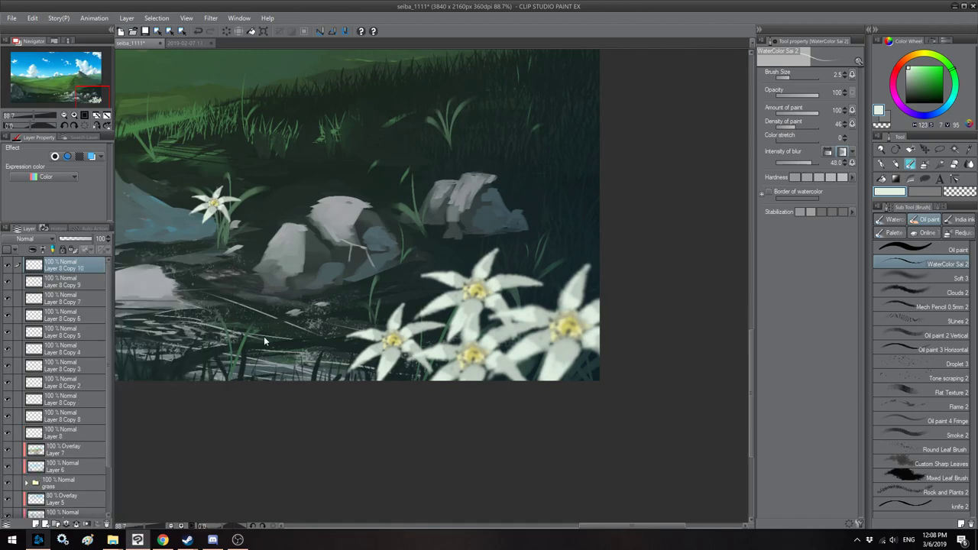
{"action": "key", "text": "ctrl+t"}
{"action": "left_click_drag", "start_coordinate": [377, 400], "coordinate": [512, 300]}
{"action": "left_click_drag", "start_coordinate": [409, 214], "coordinate": [442, 244]}
{"action": "left_click_drag", "start_coordinate": [534, 218], "coordinate": [471, 234]}
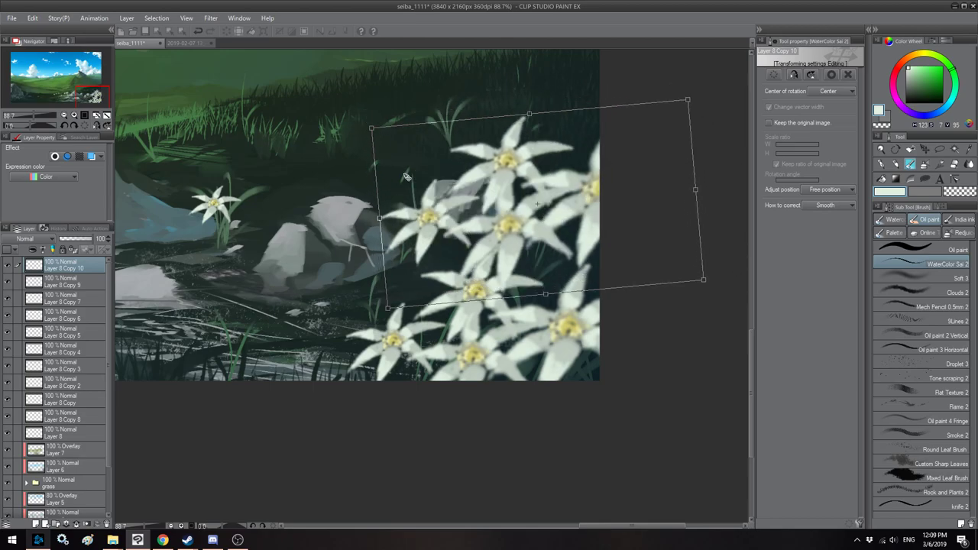
{"action": "left_click_drag", "start_coordinate": [369, 127], "coordinate": [442, 159]}
{"action": "left_click_drag", "start_coordinate": [581, 266], "coordinate": [565, 273]}
{"action": "left_click_drag", "start_coordinate": [470, 266], "coordinate": [468, 273]}
{"action": "key", "text": "Return"}
Step: Examine the corner flower clusters against the rocky foreground in both mirrored and normal view
{"action": "left_click_drag", "start_coordinate": [397, 280], "coordinate": [329, 279]}
{"action": "key", "text": "h"}
{"action": "left_click_drag", "start_coordinate": [411, 198], "coordinate": [320, 235]}
{"action": "left_click_drag", "start_coordinate": [361, 291], "coordinate": [292, 291]}
{"action": "key", "text": "h"}
{"action": "left_click_drag", "start_coordinate": [466, 292], "coordinate": [519, 292]}
{"action": "key", "text": "h"}
{"action": "left_click_drag", "start_coordinate": [332, 299], "coordinate": [392, 283]}
{"action": "key", "text": "h"}
{"action": "scroll", "coordinate": [392, 283], "scroll_direction": "up", "scroll_amount": 2}
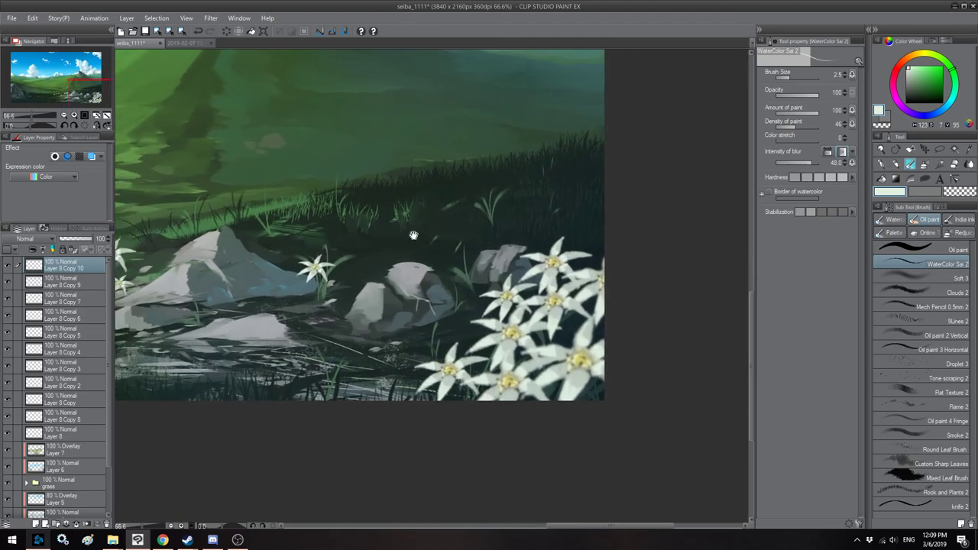
Step: Combine the two corner flower clusters into one layer and apply a Gaussian blur of 17.82 to it
{"action": "left_click_drag", "start_coordinate": [243, 280], "coordinate": [249, 280]}
{"action": "right_click", "coordinate": [66, 281]}
{"action": "left_click", "coordinate": [86, 240]}
{"action": "left_click", "coordinate": [211, 18]}
{"action": "mouse_move", "coordinate": [230, 31]}
{"action": "left_click", "coordinate": [329, 62]}
{"action": "left_click_drag", "start_coordinate": [529, 160], "coordinate": [533, 159]}
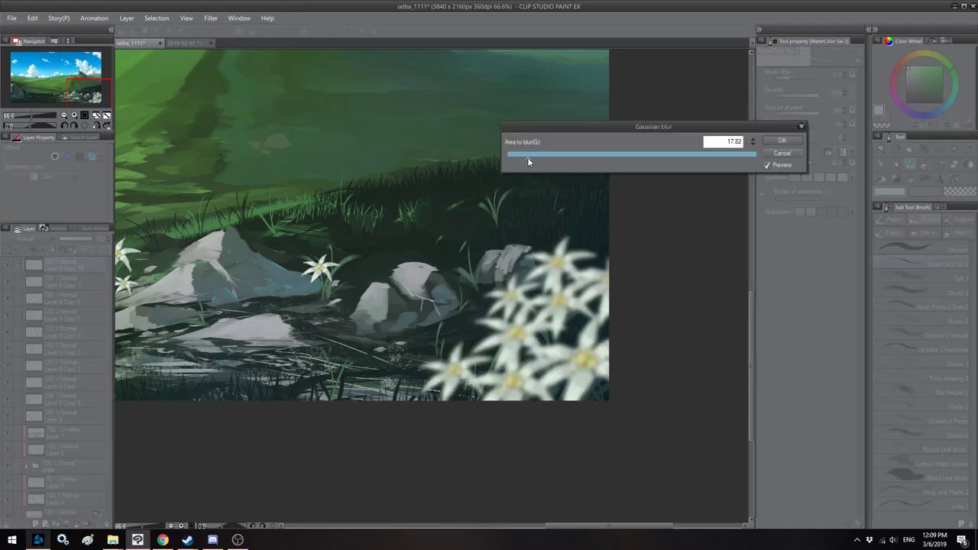
{"action": "left_click", "coordinate": [782, 140]}
Step: Lock the transparent pixels of the blurred flower layer and add a new raster layer clipped to it
{"action": "scroll", "coordinate": [447, 268], "scroll_direction": "down", "scroll_amount": 5}
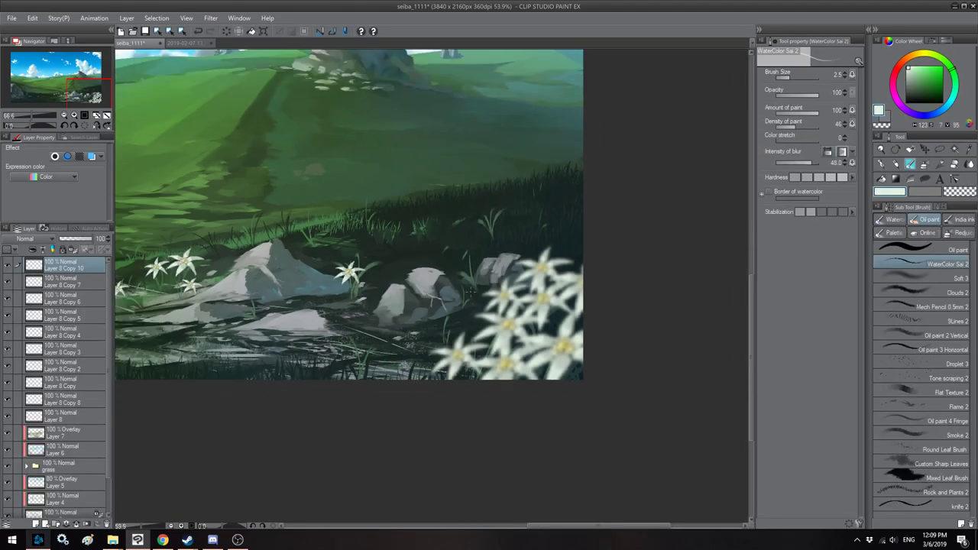
{"action": "key", "text": "h"}
{"action": "left_click_drag", "start_coordinate": [458, 206], "coordinate": [378, 208]}
{"action": "scroll", "coordinate": [360, 278], "scroll_direction": "up", "scroll_amount": 1}
{"action": "left_click_drag", "start_coordinate": [238, 257], "coordinate": [271, 260]}
{"action": "key", "text": "h"}
{"action": "left_click_drag", "start_coordinate": [152, 255], "coordinate": [252, 255]}
{"action": "left_click", "coordinate": [74, 250]}
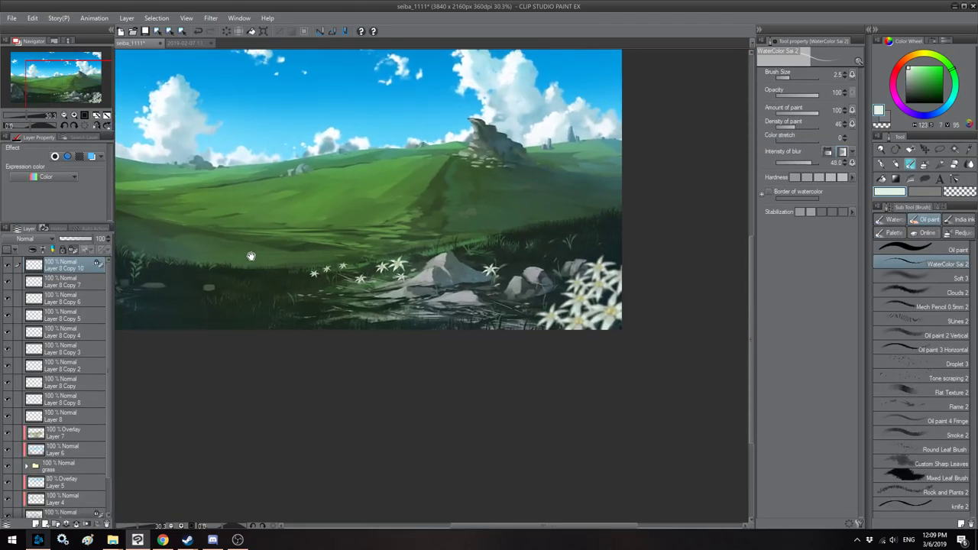
{"action": "left_click", "coordinate": [35, 524]}
{"action": "left_click", "coordinate": [33, 250]}
{"action": "key", "text": "h"}
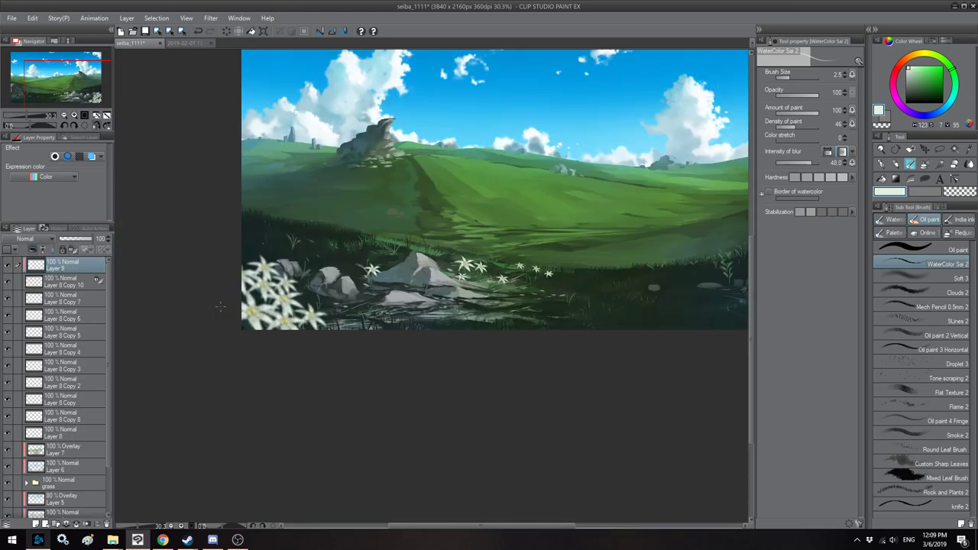
Step: Airbrush a muted blue haze over the foreground flower cluster on Layer 9 using the Soft 3 brush at size 600
{"action": "left_click_drag", "start_coordinate": [508, 292], "coordinate": [541, 286]}
{"action": "left_click", "coordinate": [917, 277]}
{"action": "left_click", "coordinate": [919, 73]}
{"action": "left_click_drag", "start_coordinate": [919, 70], "coordinate": [921, 77]}
{"action": "left_click", "coordinate": [947, 108]}
{"action": "key", "text": "]"}
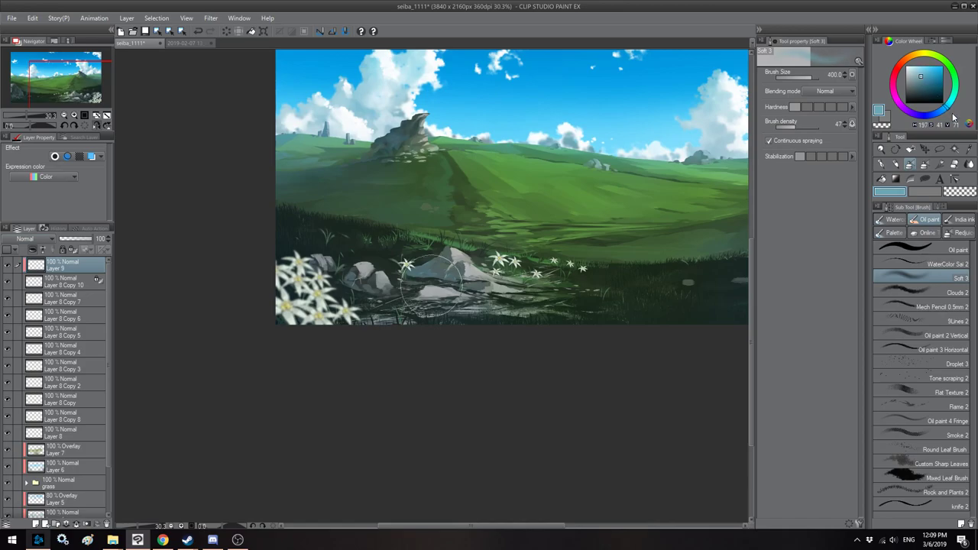
{"action": "key", "text": "]"}
{"action": "key", "text": "]"}
{"action": "left_click_drag", "start_coordinate": [246, 297], "coordinate": [260, 302]}
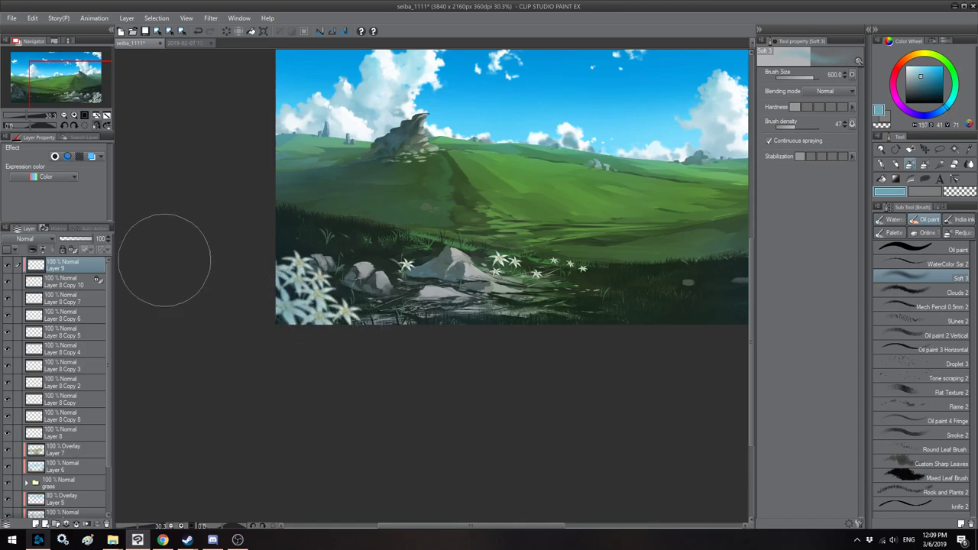
Step: Try lowering Layer 9's opacity to about 50% and choose a lighter blue with brush size 500
{"action": "left_click_drag", "start_coordinate": [83, 242], "coordinate": [90, 241]}
{"action": "key", "text": "bracketleft"}
{"action": "left_click", "coordinate": [914, 69]}
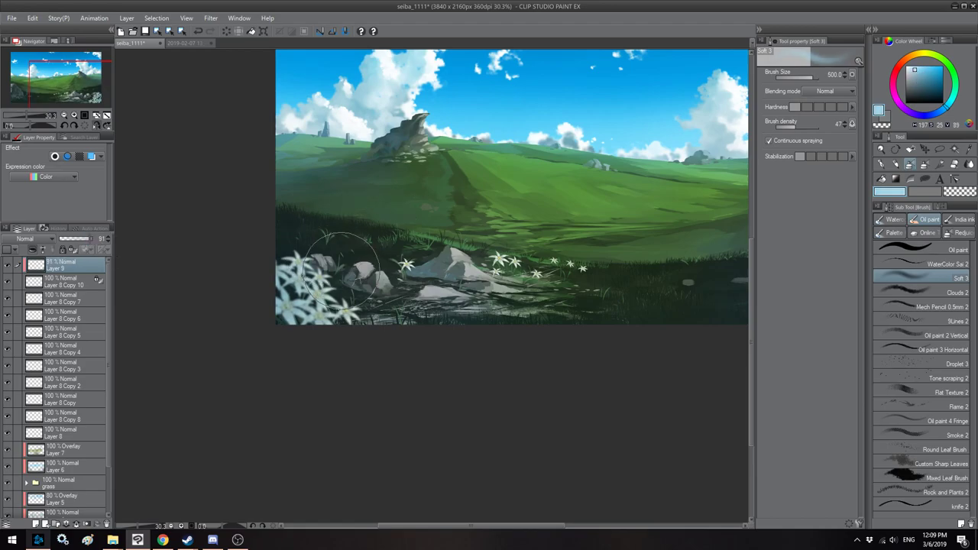
{"action": "key", "text": "h"}
{"action": "left_click_drag", "start_coordinate": [472, 281], "coordinate": [513, 291]}
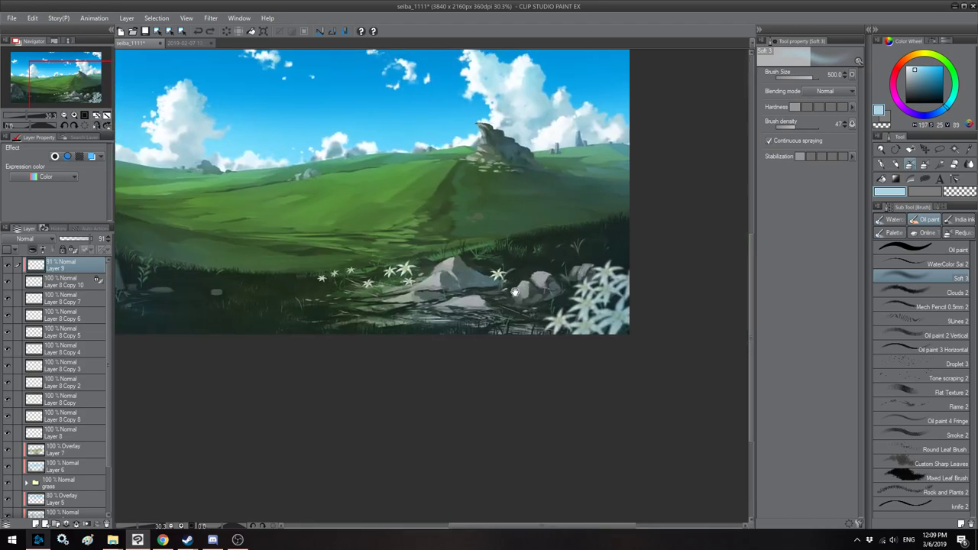
{"action": "left_click_drag", "start_coordinate": [85, 242], "coordinate": [77, 241]}
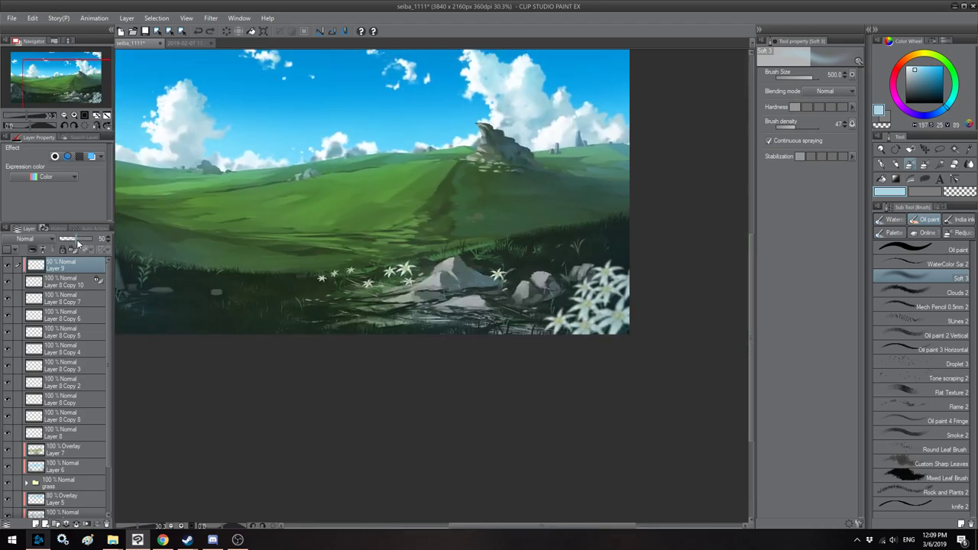
Step: Set Layer 9's blending mode to Overlay at 100% opacity
{"action": "left_click", "coordinate": [31, 239]}
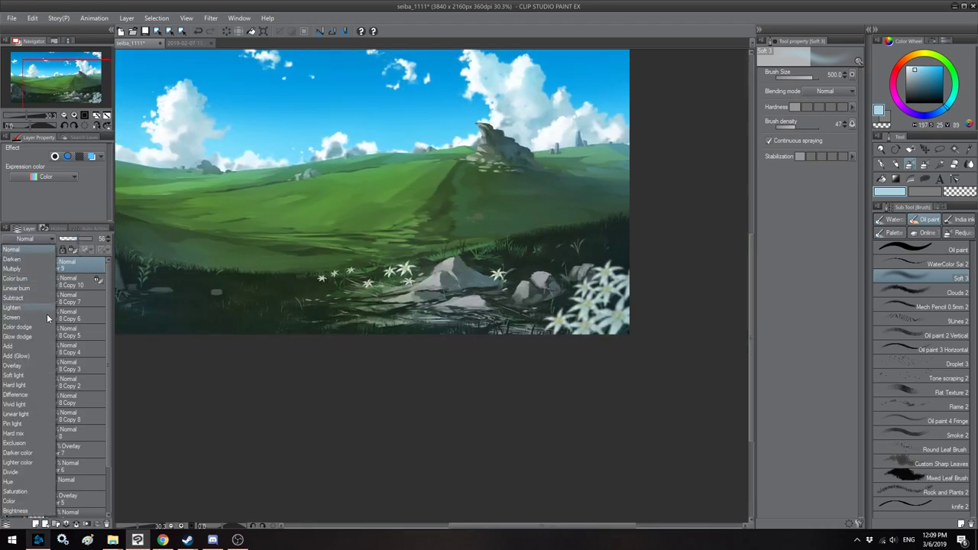
{"action": "left_click", "coordinate": [30, 368]}
{"action": "left_click_drag", "start_coordinate": [83, 241], "coordinate": [98, 241]}
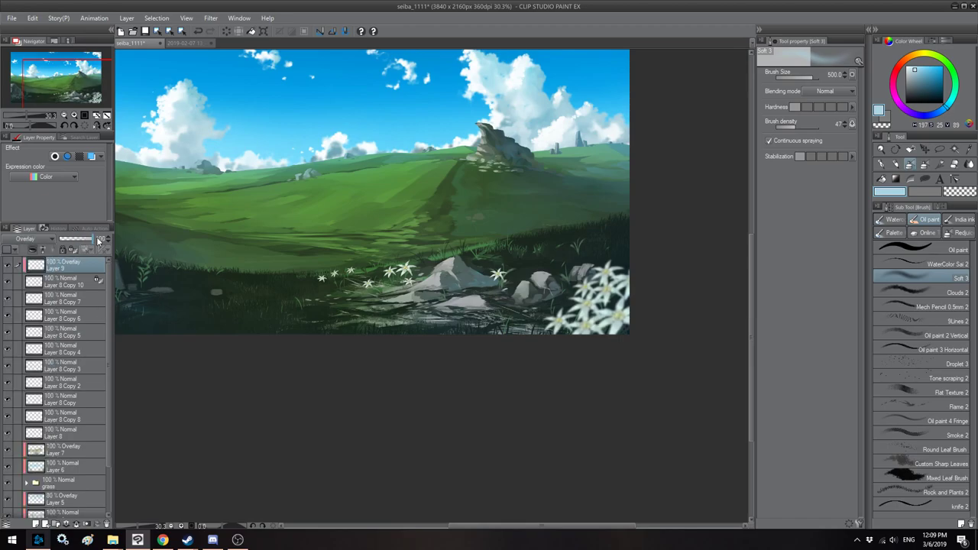
Step: Airbrush a more saturated blue over the corner flower cluster at brush size 600 and save the file
{"action": "key", "text": "h"}
{"action": "left_click", "coordinate": [932, 77]}
{"action": "key", "text": "]"}
{"action": "left_click_drag", "start_coordinate": [216, 306], "coordinate": [291, 353]}
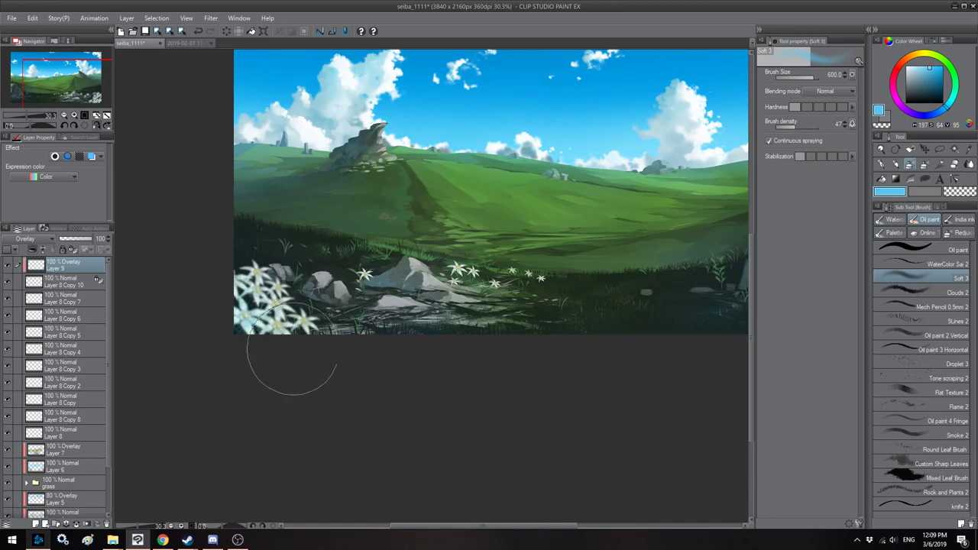
{"action": "scroll", "coordinate": [382, 219], "scroll_direction": "down", "scroll_amount": 2}
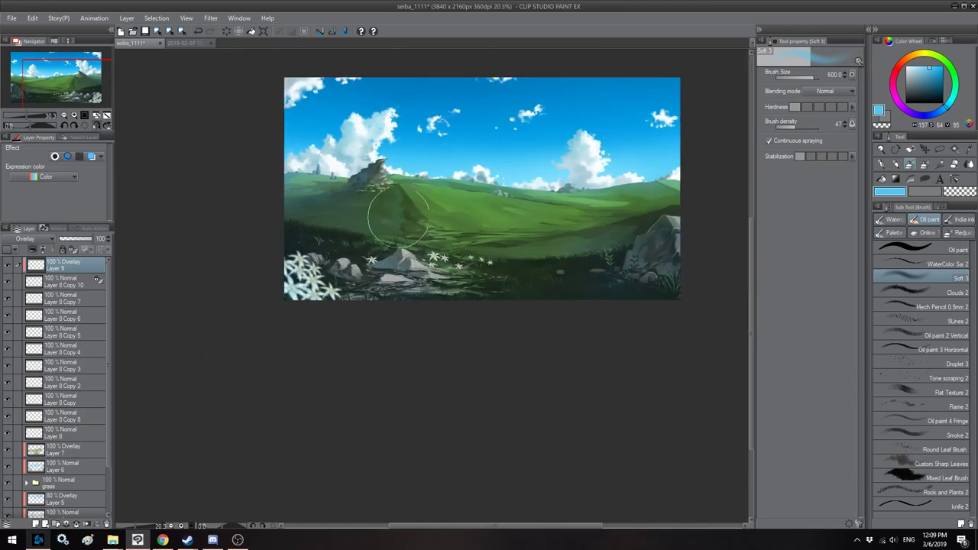
{"action": "key", "text": "h"}
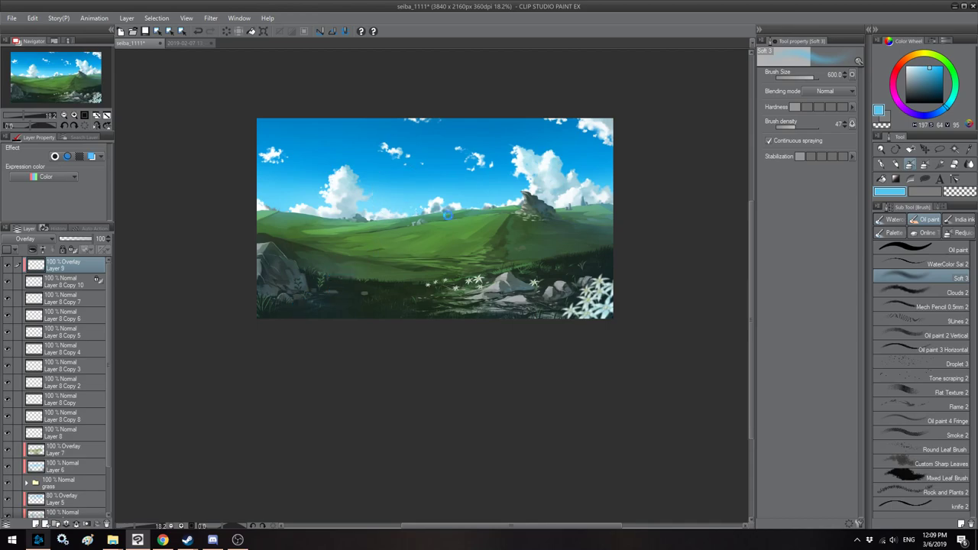
{"action": "key", "text": "ctrl+s"}
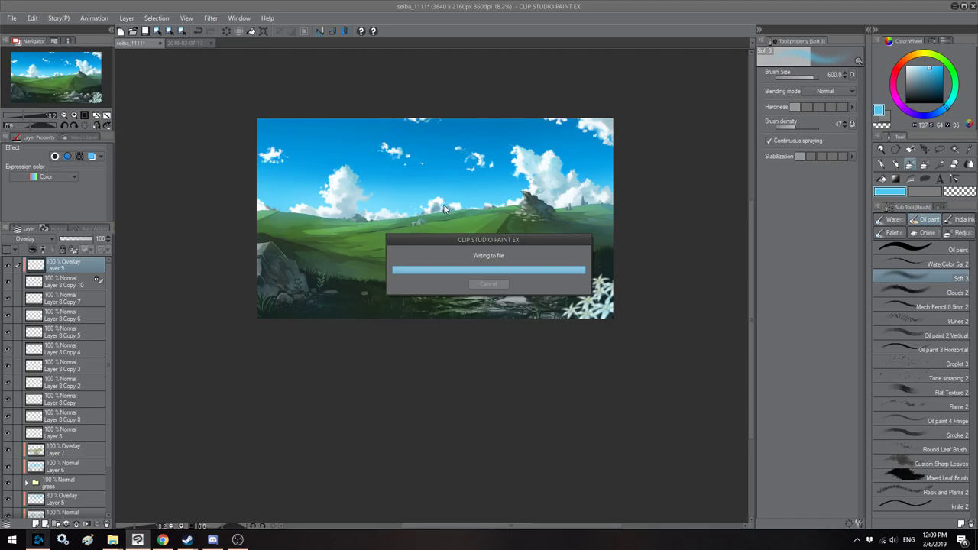
Step: Add a new layer above Layer 9 for painting details on the distant rock outcrop
{"action": "scroll", "coordinate": [439, 204], "scroll_direction": "up", "scroll_amount": 2}
{"action": "key", "text": "h"}
{"action": "key", "text": "h"}
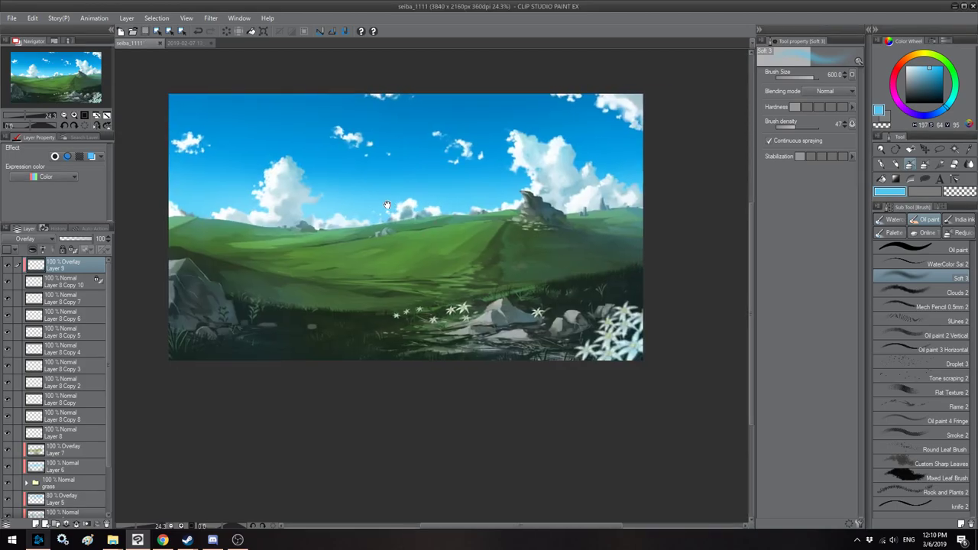
{"action": "left_click", "coordinate": [34, 523]}
{"action": "key", "text": "h"}
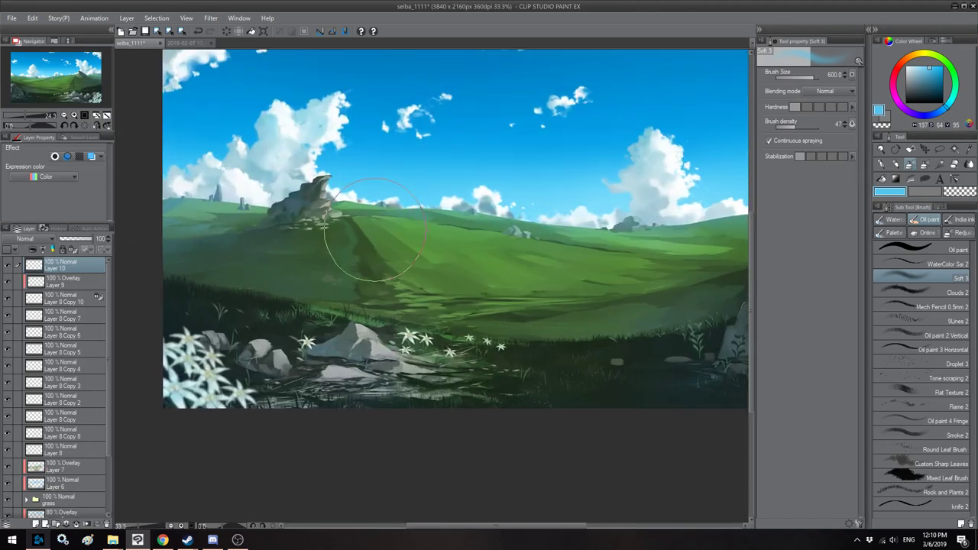
{"action": "scroll", "coordinate": [349, 208], "scroll_direction": "up", "scroll_amount": 4}
{"action": "scroll", "coordinate": [349, 207], "scroll_direction": "up", "scroll_amount": 4}
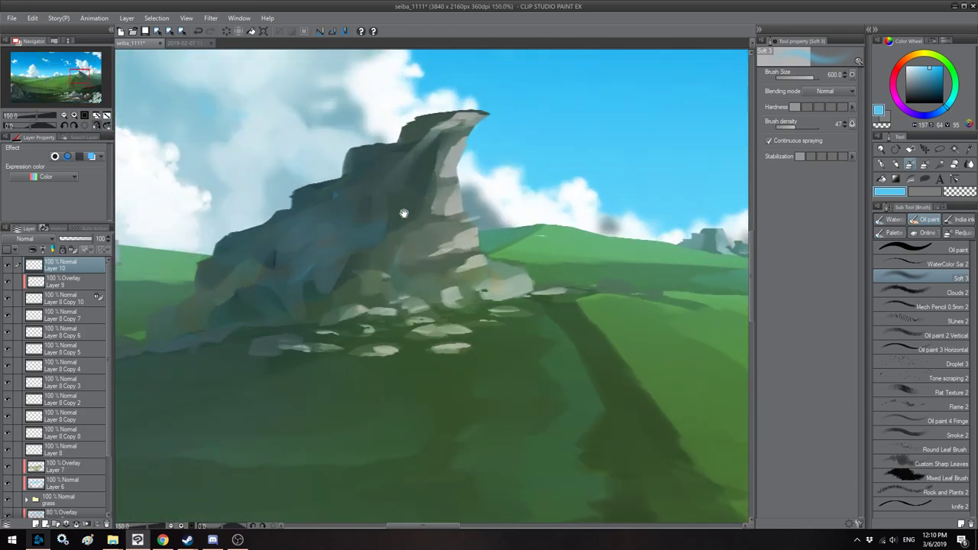
{"action": "scroll", "coordinate": [496, 245], "scroll_direction": "up", "scroll_amount": 3}
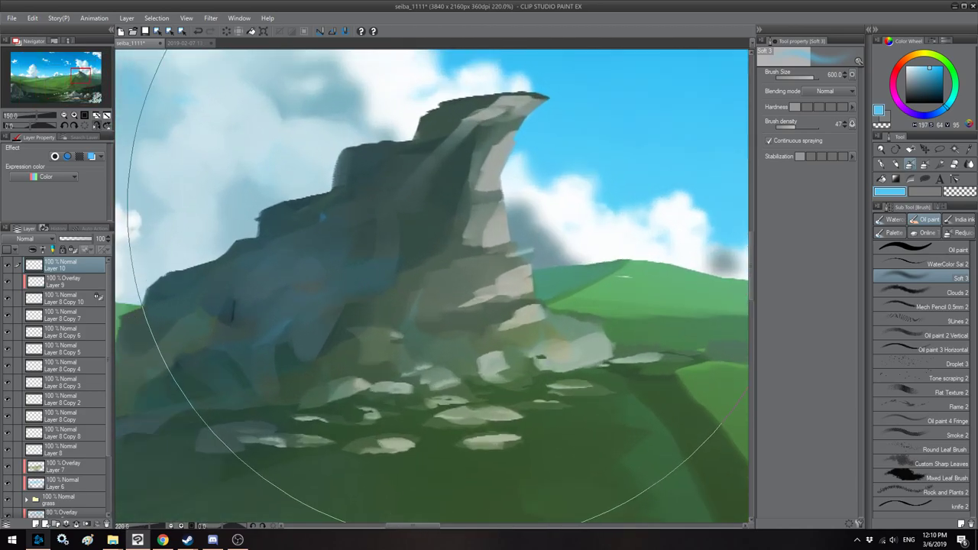
Step: Paint a thin upright sword blade on the rock's tip with the Oil paint brush at size 4, using dark green-grey sampled from the rock
{"action": "left_click", "coordinate": [882, 252]}
{"action": "scroll", "coordinate": [522, 216], "scroll_direction": "up", "scroll_amount": 3}
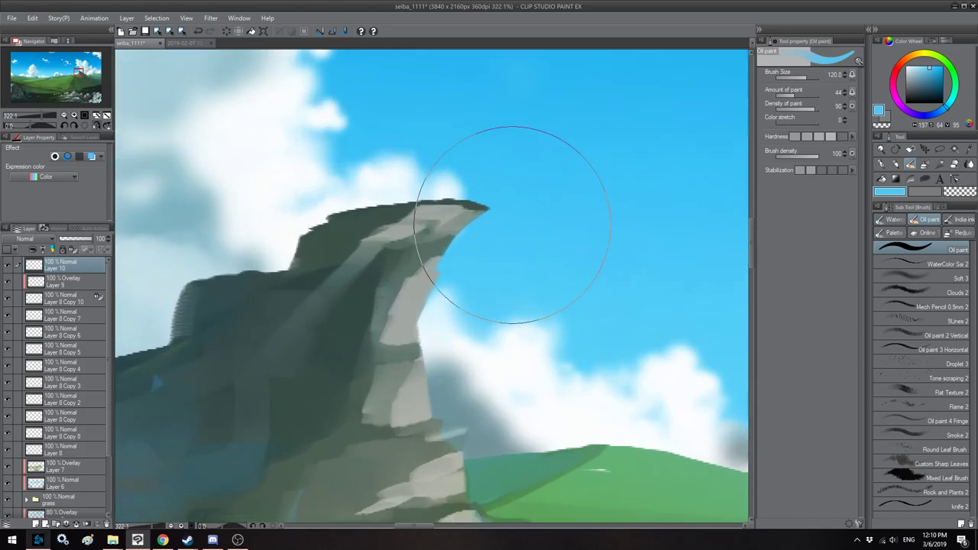
{"action": "left_click", "coordinate": [501, 205], "text": "alt"}
{"action": "key", "text": "["}
{"action": "key", "text": "["}
{"action": "key", "text": "["}
{"action": "key", "text": "["}
{"action": "key", "text": "["}
{"action": "key", "text": "["}
{"action": "key", "text": "["}
{"action": "key", "text": "["}
{"action": "key", "text": "["}
{"action": "key", "text": "["}
{"action": "key", "text": "["}
{"action": "key", "text": "["}
{"action": "key", "text": "["}
{"action": "key", "text": "["}
{"action": "key", "text": "["}
{"action": "key", "text": "["}
{"action": "key", "text": "["}
{"action": "key", "text": "["}
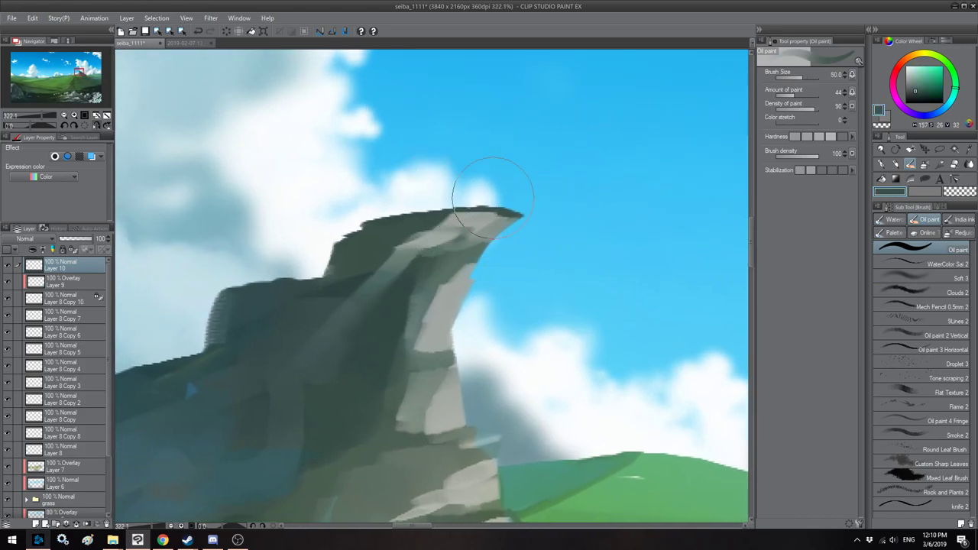
{"action": "left_click", "coordinate": [479, 207]}
{"action": "left_click", "coordinate": [488, 99], "text": "shift"}
{"action": "left_click_drag", "start_coordinate": [491, 96], "coordinate": [487, 142]}
{"action": "mouse_move", "coordinate": [477, 253]}
{"action": "left_mouse_down"}
{"action": "mouse_move", "coordinate": [484, 142]}
{"action": "mouse_move", "coordinate": [479, 255]}
{"action": "left_mouse_up"}
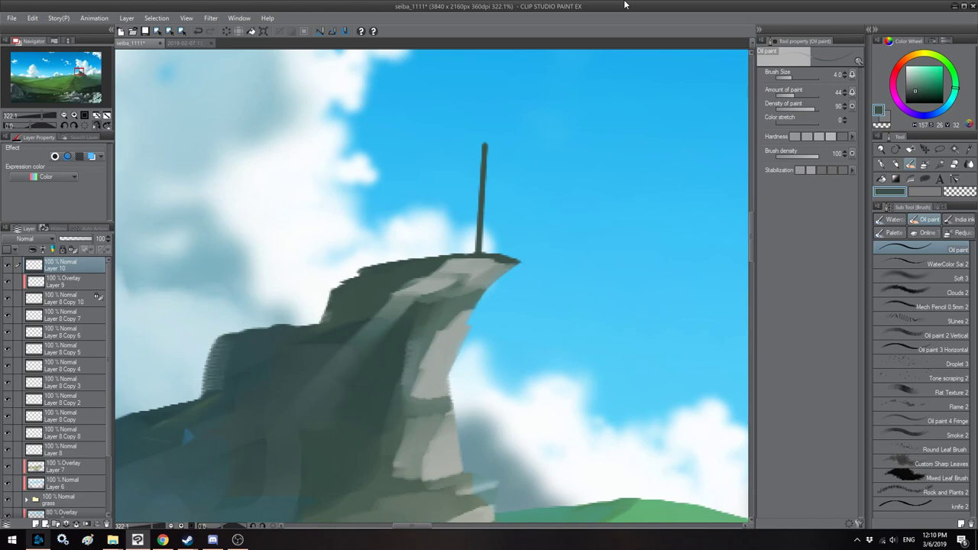
Step: Thicken the sword blade with brush size 5 and shorten it with a transform
{"action": "scroll", "coordinate": [513, 186], "scroll_direction": "up", "scroll_amount": 2}
{"action": "left_click_drag", "start_coordinate": [471, 204], "coordinate": [476, 217]}
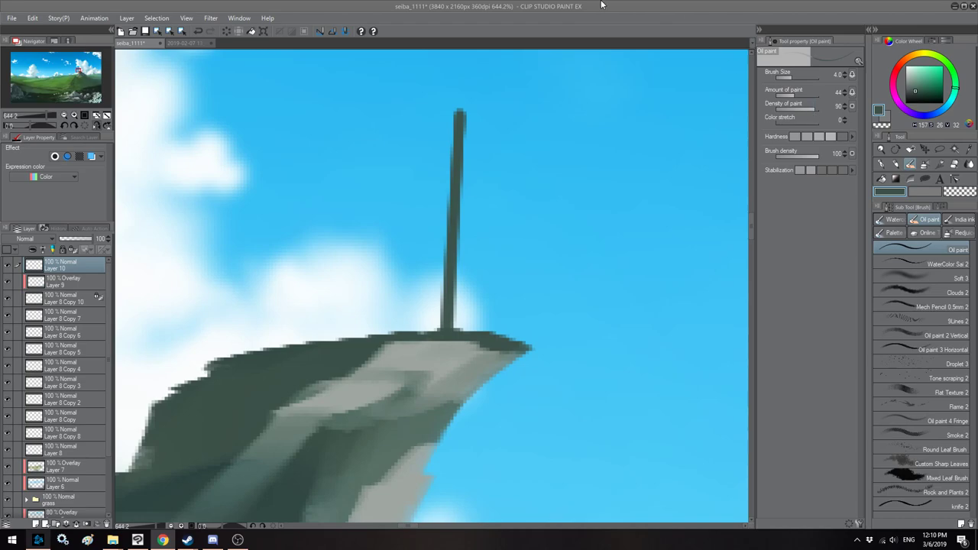
{"action": "scroll", "coordinate": [474, 214], "scroll_direction": "up", "scroll_amount": 2}
{"action": "scroll", "coordinate": [490, 130], "scroll_direction": "up", "scroll_amount": 1}
{"action": "key", "text": "bracketright"}
{"action": "mouse_move", "coordinate": [483, 103]}
{"action": "left_mouse_down"}
{"action": "mouse_move", "coordinate": [468, 100]}
{"action": "mouse_move", "coordinate": [458, 321]}
{"action": "mouse_move", "coordinate": [484, 104]}
{"action": "mouse_move", "coordinate": [460, 174]}
{"action": "left_mouse_up"}
{"action": "key", "text": "ctrl+t"}
{"action": "key", "text": "Return"}
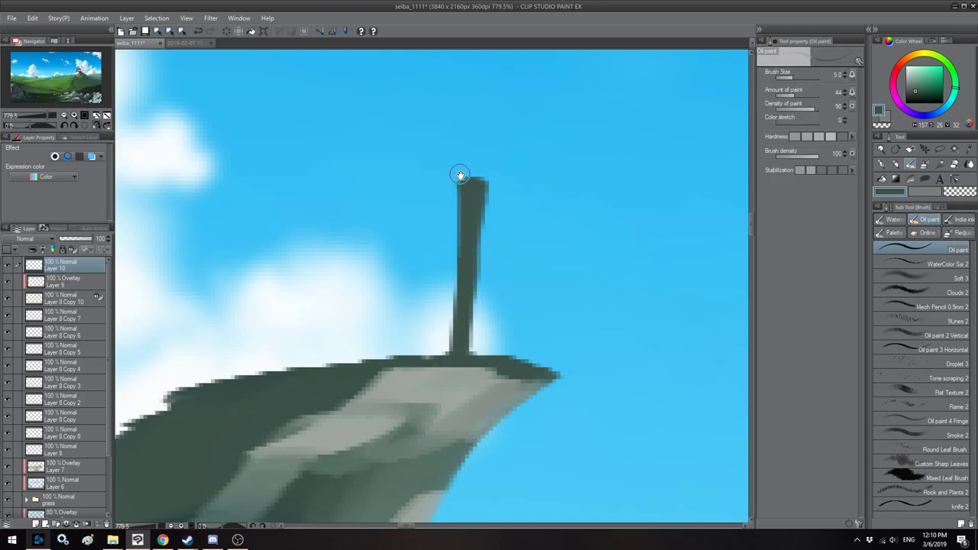
Step: Paint a pale highlight down the blade's right edge with WaterColor Sai 2 at size 2 and touch up the edge with the dark blade colour
{"action": "left_click", "coordinate": [914, 262]}
{"action": "left_click_drag", "start_coordinate": [914, 92], "coordinate": [909, 72]}
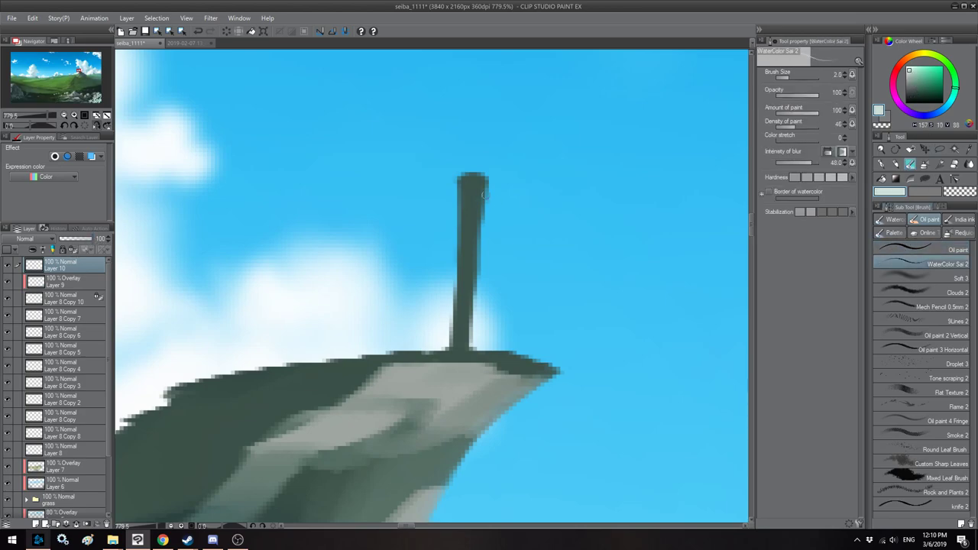
{"action": "left_click_drag", "start_coordinate": [485, 179], "coordinate": [478, 295]}
{"action": "left_click_drag", "start_coordinate": [477, 226], "coordinate": [472, 330]}
{"action": "left_click_drag", "start_coordinate": [479, 243], "coordinate": [472, 329]}
{"action": "key", "text": "bracketright"}
{"action": "left_click_drag", "start_coordinate": [475, 283], "coordinate": [471, 358]}
{"action": "left_click_drag", "start_coordinate": [478, 252], "coordinate": [474, 319]}
{"action": "left_click_drag", "start_coordinate": [480, 189], "coordinate": [469, 353]}
{"action": "left_click", "coordinate": [471, 353], "text": "alt"}
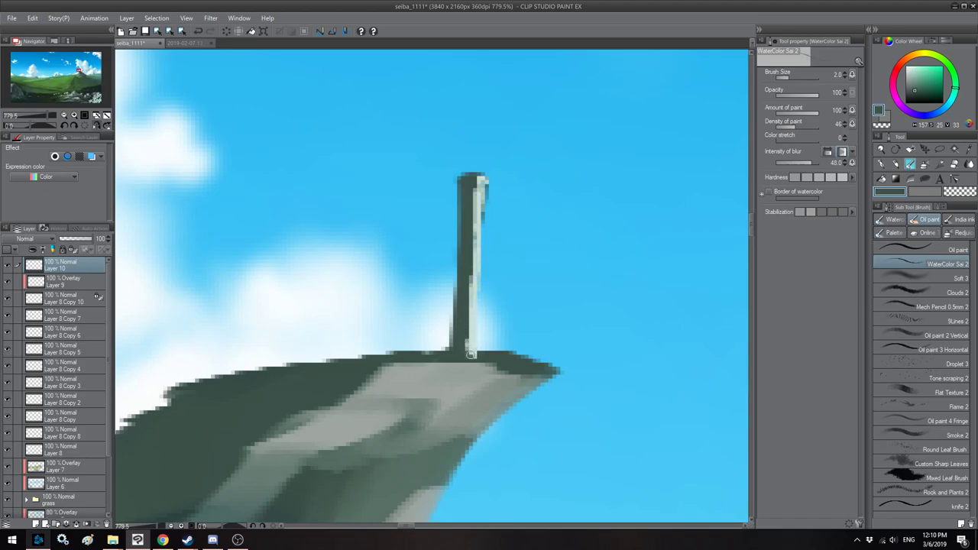
{"action": "mouse_move", "coordinate": [490, 183]}
{"action": "left_mouse_down"}
{"action": "mouse_move", "coordinate": [476, 227]}
{"action": "mouse_move", "coordinate": [485, 207]}
{"action": "left_mouse_up"}
Step: Paint a golden-tan crossguard across the top of the blade
{"action": "left_click", "coordinate": [915, 53]}
{"action": "left_click", "coordinate": [922, 78]}
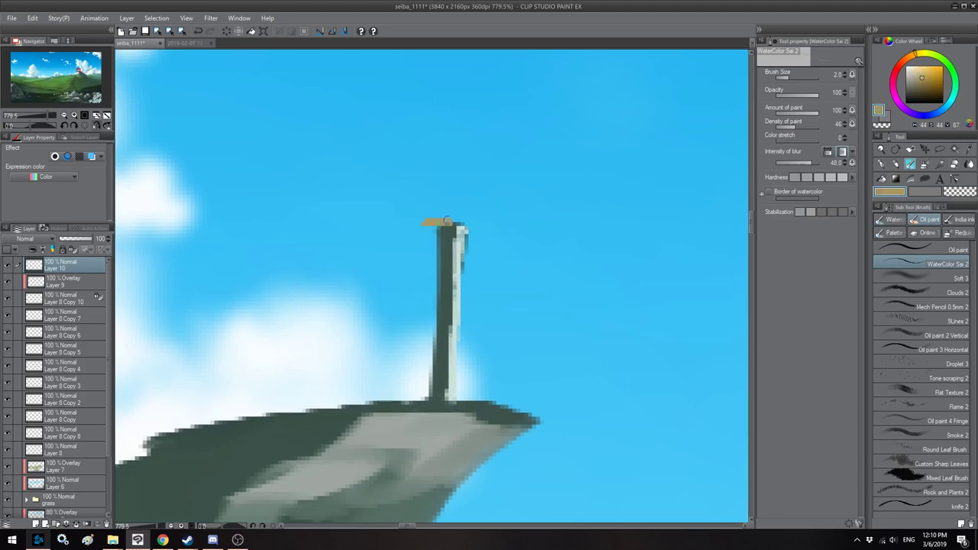
{"action": "left_click_drag", "start_coordinate": [421, 222], "coordinate": [422, 223]}
{"action": "left_click_drag", "start_coordinate": [479, 210], "coordinate": [493, 218]}
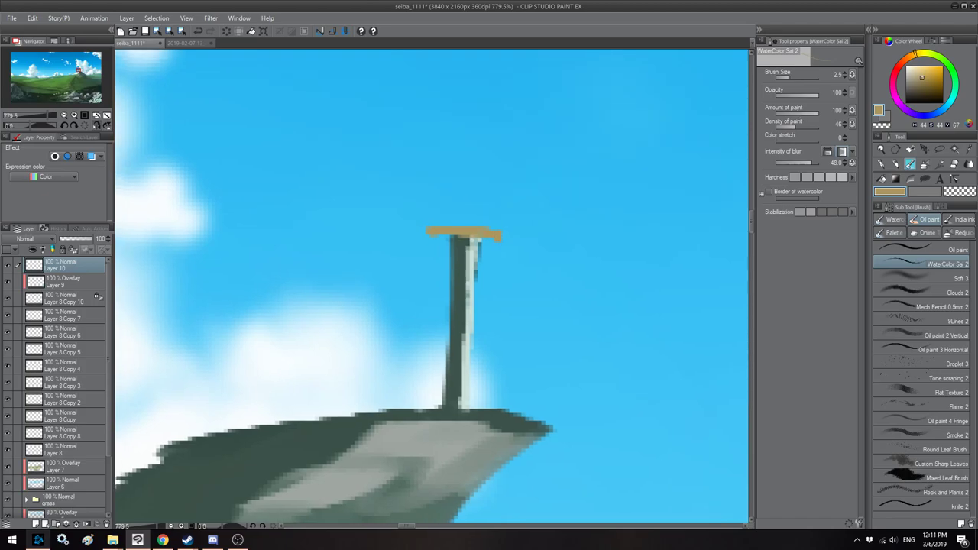
Step: Paint a solid blue grip above the crossguard, undoing the first purplish strokes
{"action": "left_click", "coordinate": [932, 113]}
{"action": "mouse_move", "coordinate": [466, 211]}
{"action": "left_mouse_down"}
{"action": "mouse_move", "coordinate": [466, 170]}
{"action": "mouse_move", "coordinate": [464, 206]}
{"action": "left_mouse_up"}
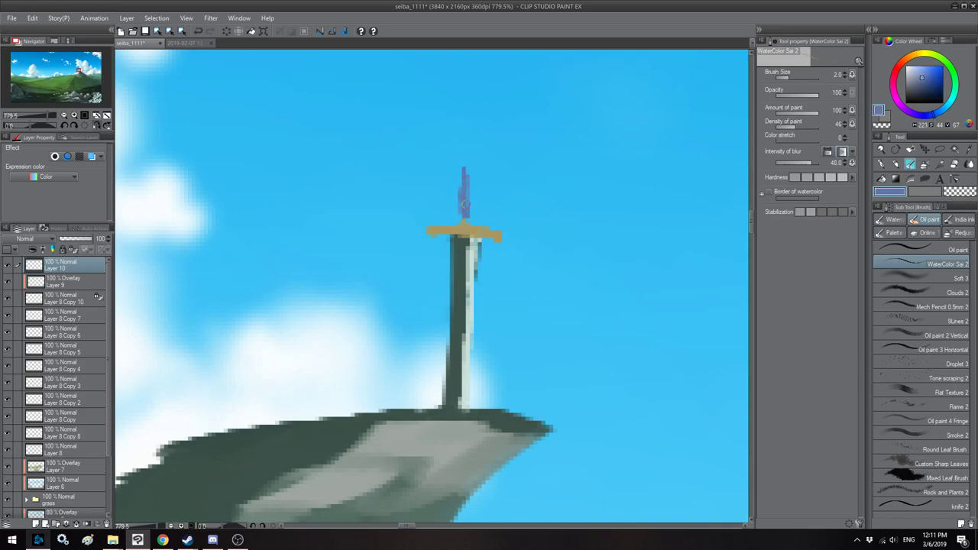
{"action": "key", "text": "ctrl+z"}
{"action": "left_click", "coordinate": [928, 76]}
{"action": "mouse_move", "coordinate": [463, 218]}
{"action": "left_mouse_down"}
{"action": "mouse_move", "coordinate": [465, 172]}
{"action": "mouse_move", "coordinate": [467, 182]}
{"action": "left_mouse_up"}
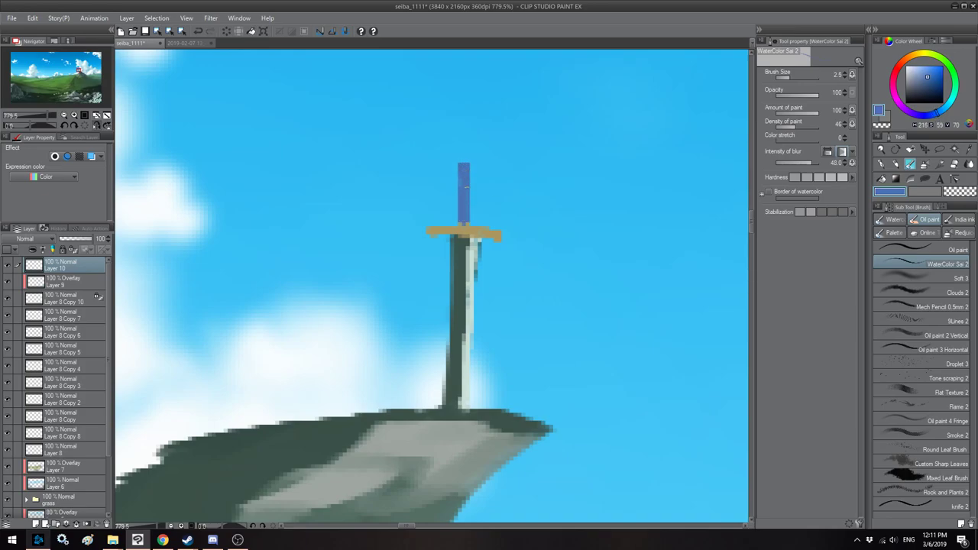
Step: Add a dull gold pommel on the grip and a small gold ornament with a blue centre just below the crossguard
{"action": "key", "text": "x"}
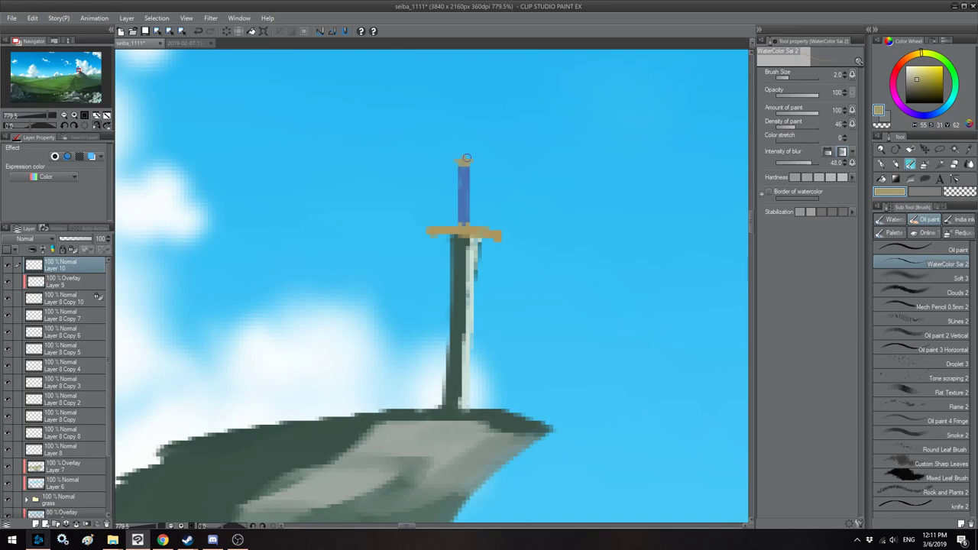
{"action": "mouse_move", "coordinate": [474, 219]}
{"action": "left_mouse_down"}
{"action": "mouse_move", "coordinate": [480, 191]}
{"action": "mouse_move", "coordinate": [463, 239]}
{"action": "left_mouse_up"}
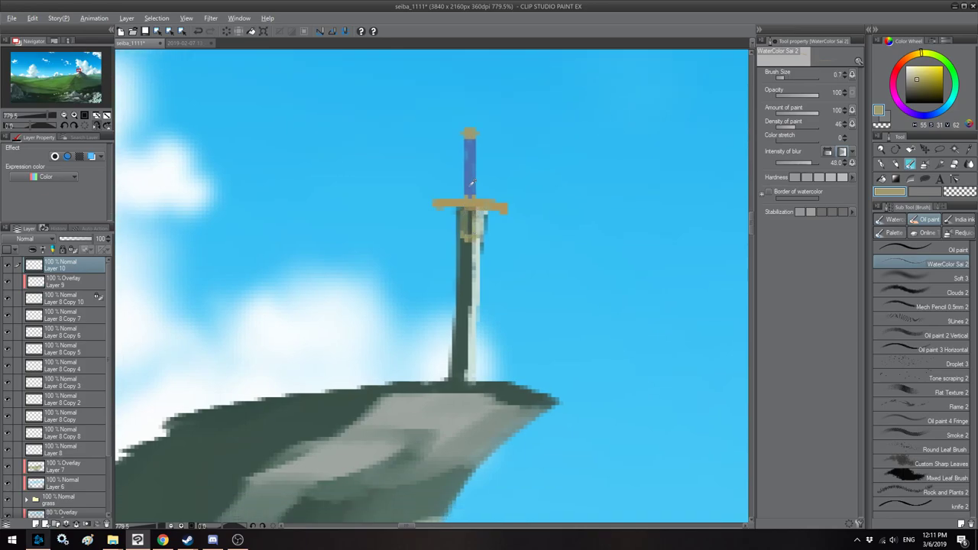
{"action": "key", "text": "x"}
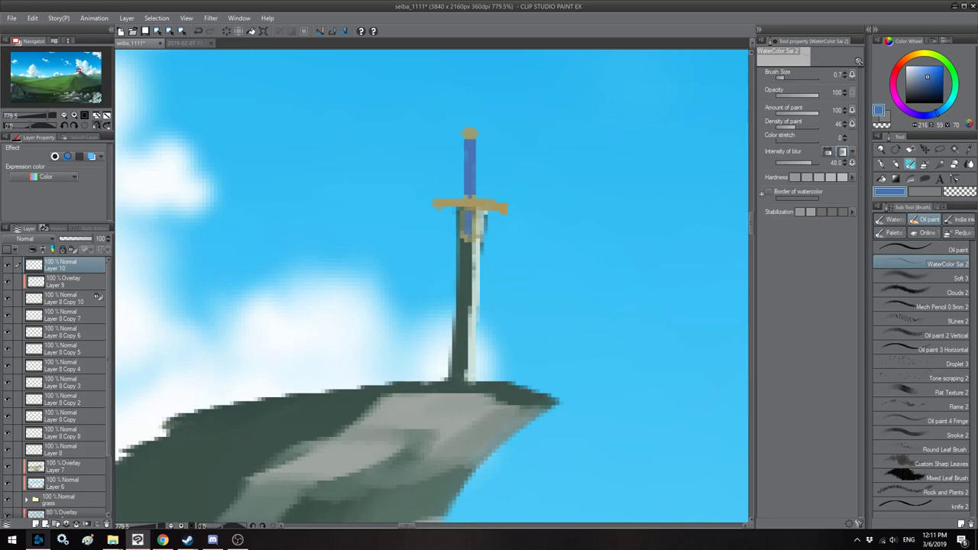
Step: Paint a pale highlight down the blade's left edge with brush size 1, using the colour sampled from the existing highlight
{"action": "left_click", "coordinate": [470, 273], "text": "alt"}
{"action": "left_click", "coordinate": [478, 287], "text": "alt"}
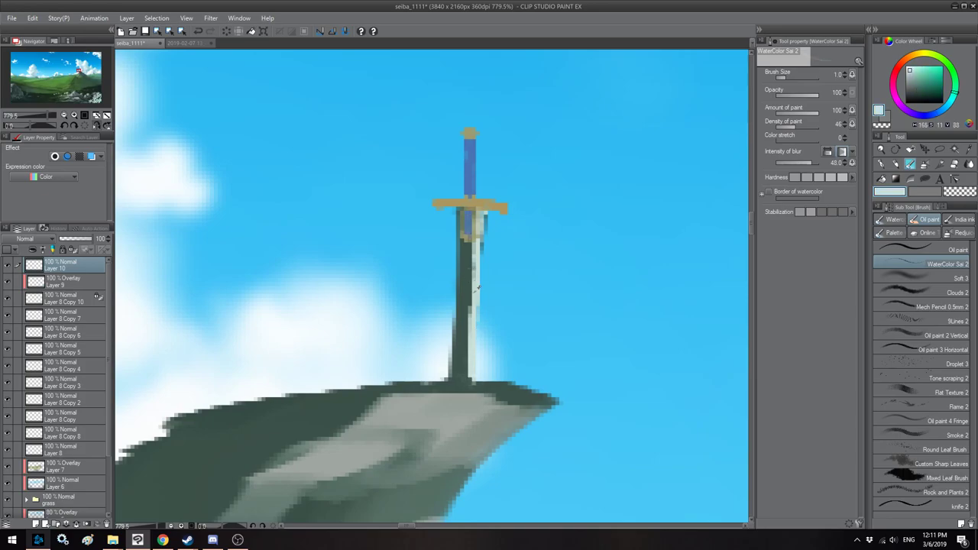
{"action": "mouse_move", "coordinate": [458, 220]}
{"action": "left_mouse_down"}
{"action": "mouse_move", "coordinate": [453, 381]}
{"action": "mouse_move", "coordinate": [460, 216]}
{"action": "mouse_move", "coordinate": [477, 233]}
{"action": "left_mouse_up"}
Step: Shade the sword's grip with a darker blue at brush size 0.7
{"action": "left_click", "coordinate": [465, 162], "text": "alt"}
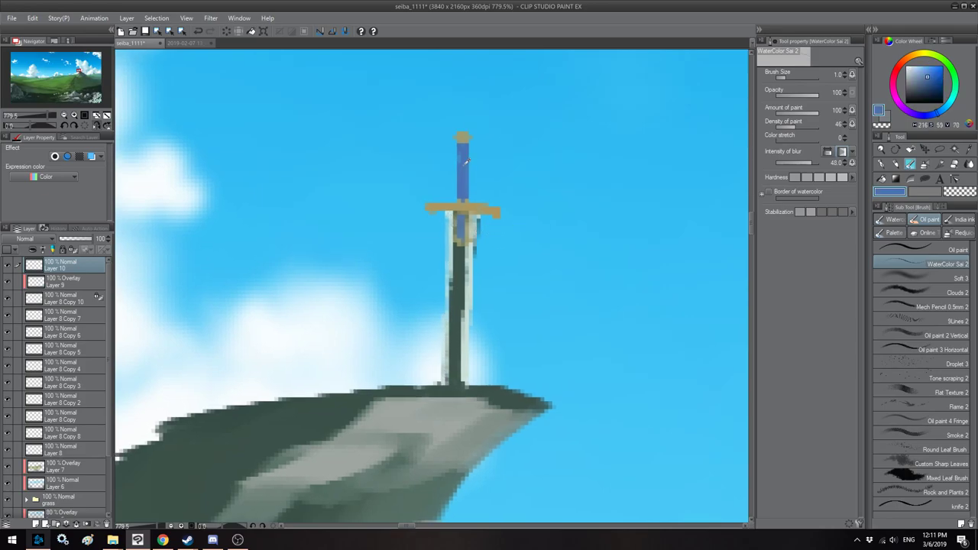
{"action": "left_click", "coordinate": [931, 84]}
{"action": "scroll", "coordinate": [397, 141], "scroll_direction": "down", "scroll_amount": 15}
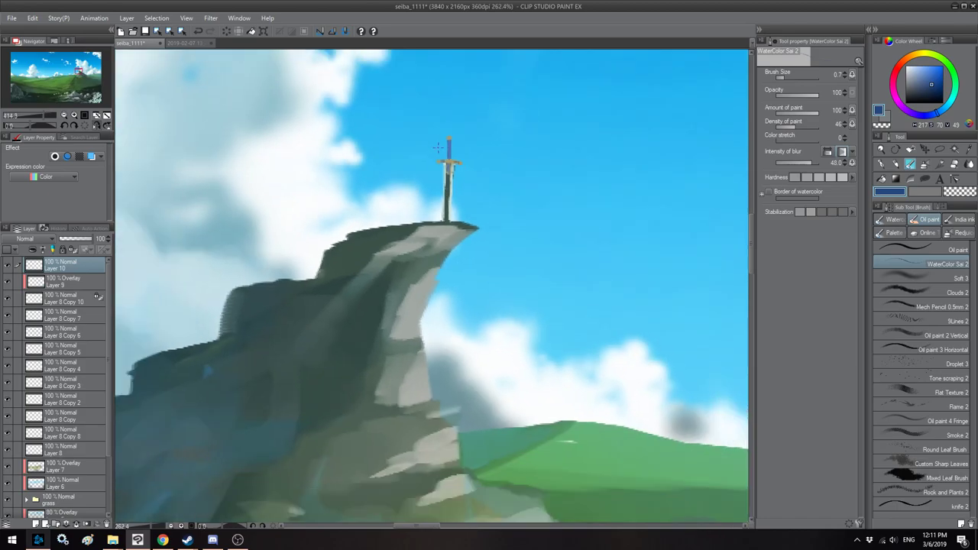
Step: Examine the sword on the rock within the whole composition and up close, in both mirrored and normal orientation
{"action": "scroll", "coordinate": [397, 141], "scroll_direction": "down", "scroll_amount": 2}
{"action": "key", "text": "h"}
{"action": "scroll", "coordinate": [378, 138], "scroll_direction": "down", "scroll_amount": 4}
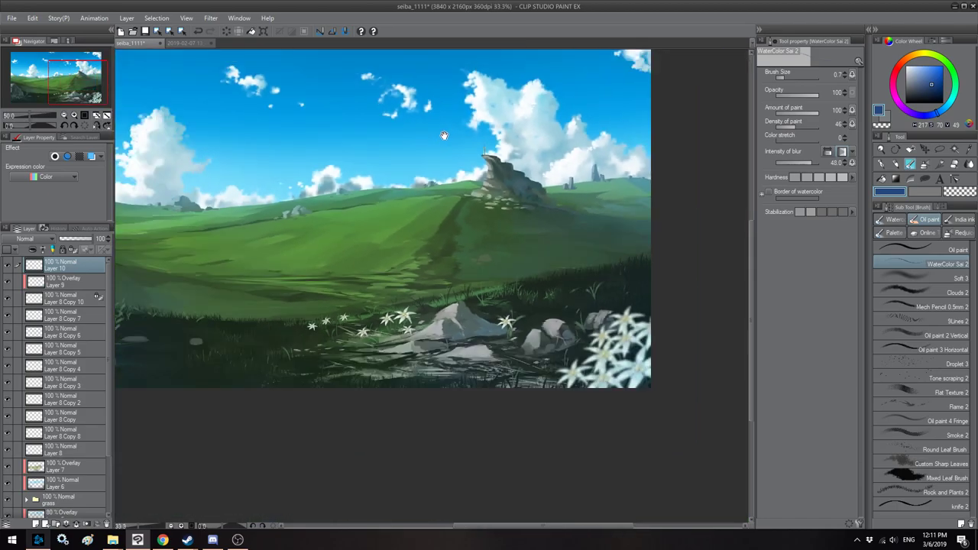
{"action": "key", "text": "h"}
{"action": "scroll", "coordinate": [334, 144], "scroll_direction": "up", "scroll_amount": 4}
{"action": "scroll", "coordinate": [333, 143], "scroll_direction": "up", "scroll_amount": 8}
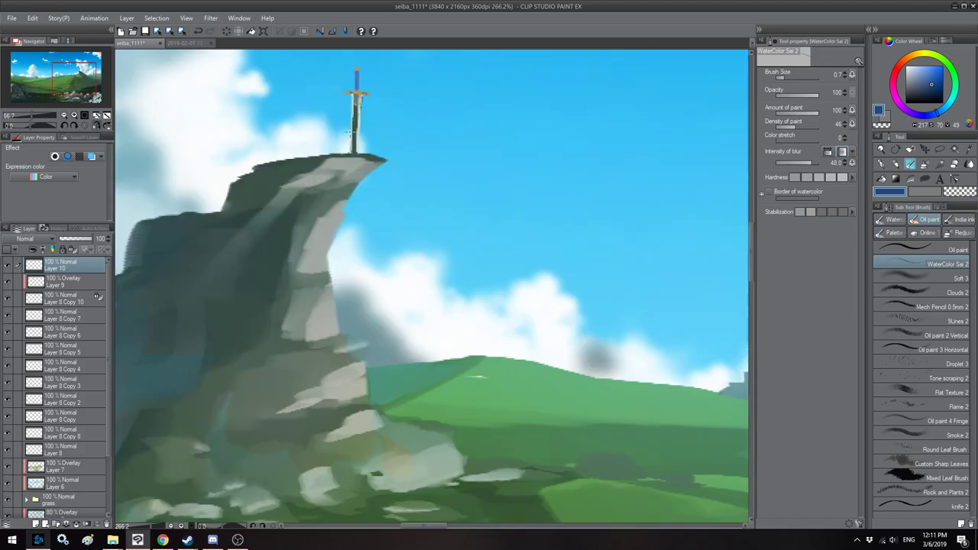
{"action": "left_click_drag", "start_coordinate": [350, 130], "coordinate": [380, 220]}
{"action": "scroll", "coordinate": [401, 192], "scroll_direction": "down", "scroll_amount": 5}
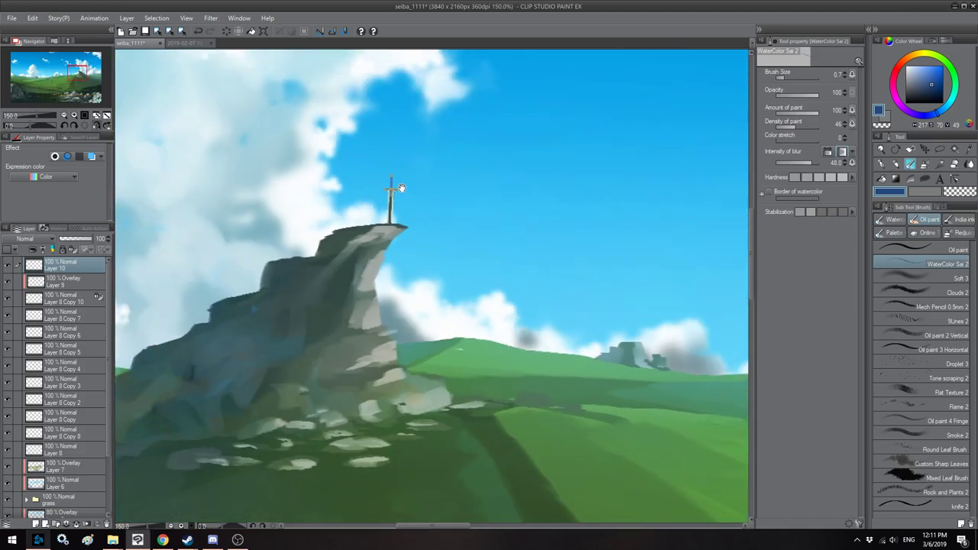
Step: Scale the sword down slightly and move it a little towards the tip of the rock outcrop
{"action": "scroll", "coordinate": [385, 194], "scroll_direction": "up", "scroll_amount": 6}
{"action": "scroll", "coordinate": [384, 195], "scroll_direction": "down", "scroll_amount": 6}
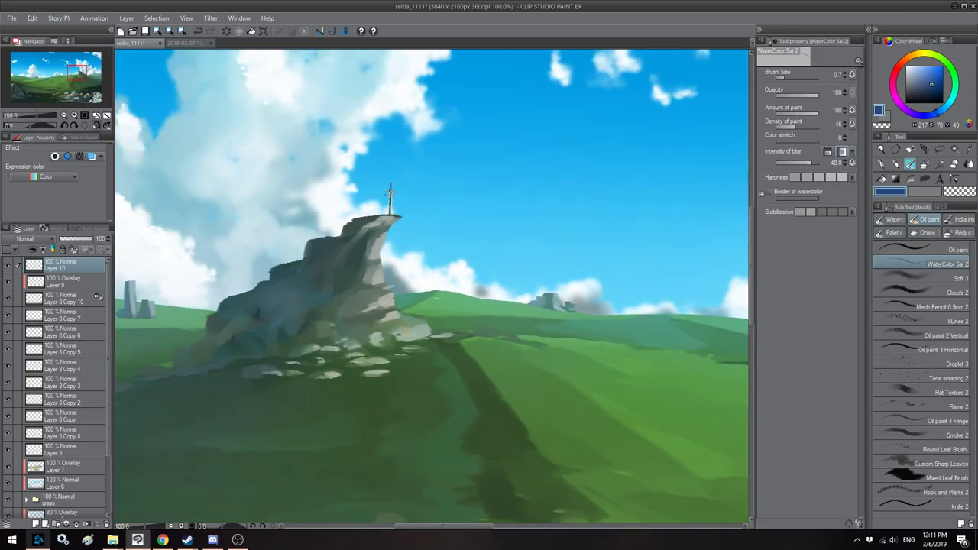
{"action": "scroll", "coordinate": [390, 194], "scroll_direction": "up", "scroll_amount": 7}
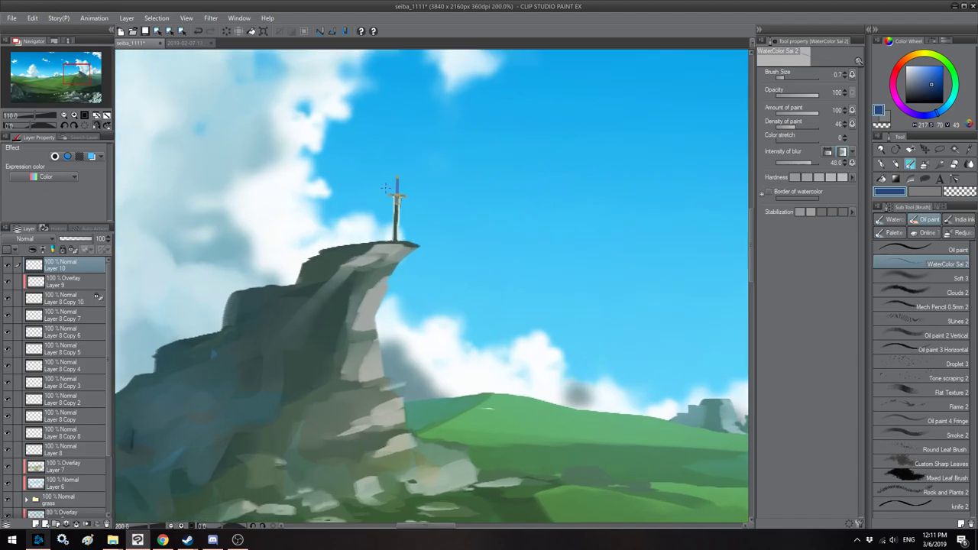
{"action": "key", "text": "ctrl+t"}
{"action": "mouse_move", "coordinate": [418, 169]}
{"action": "left_mouse_down"}
{"action": "mouse_move", "coordinate": [425, 140]}
{"action": "mouse_move", "coordinate": [418, 185]}
{"action": "left_mouse_up"}
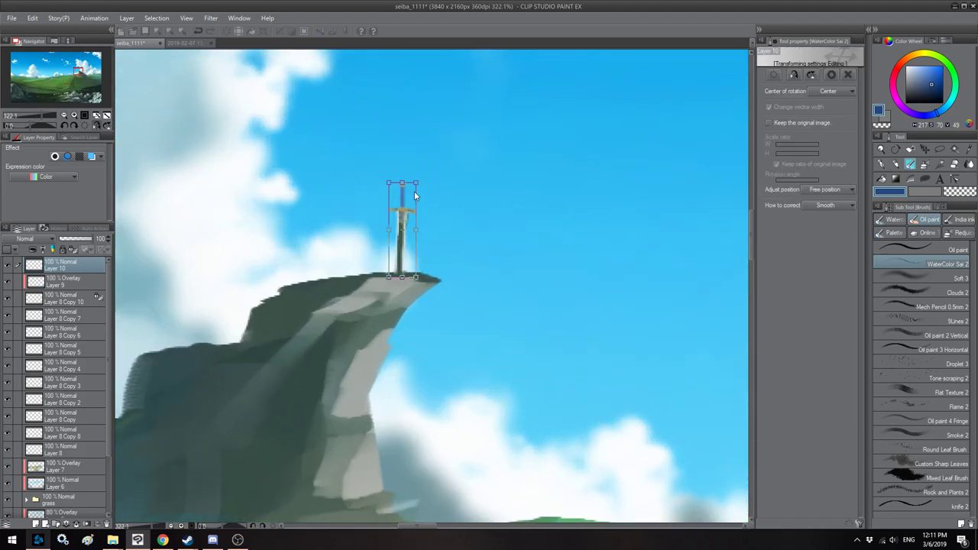
{"action": "left_click_drag", "start_coordinate": [402, 217], "coordinate": [408, 217]}
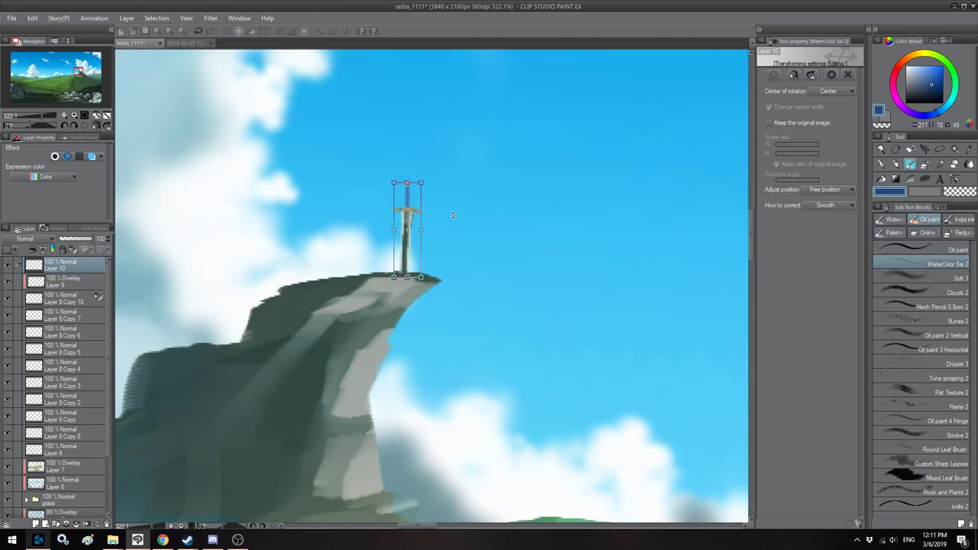
{"action": "key", "text": "Return"}
Step: Lock the transparent pixels of the sword's layer and rename the layer "sword"
{"action": "left_click", "coordinate": [73, 249]}
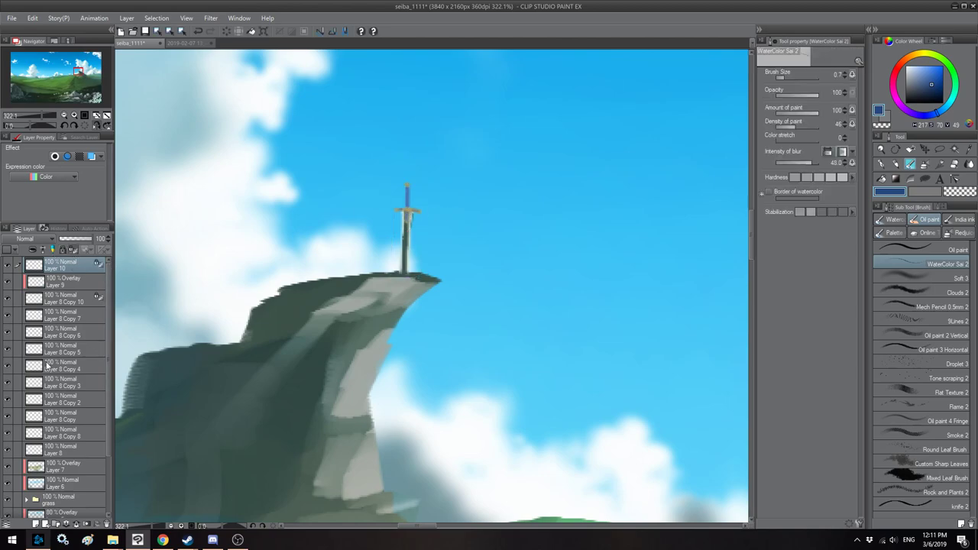
{"action": "double_click", "coordinate": [55, 268]}
{"action": "type", "text": "sword"}
{"action": "key", "text": "Return"}
Step: Examine the whole composition in mirrored orientation and the hills beside the rock outcrop up close
{"action": "scroll", "coordinate": [390, 191], "scroll_direction": "down", "scroll_amount": 10}
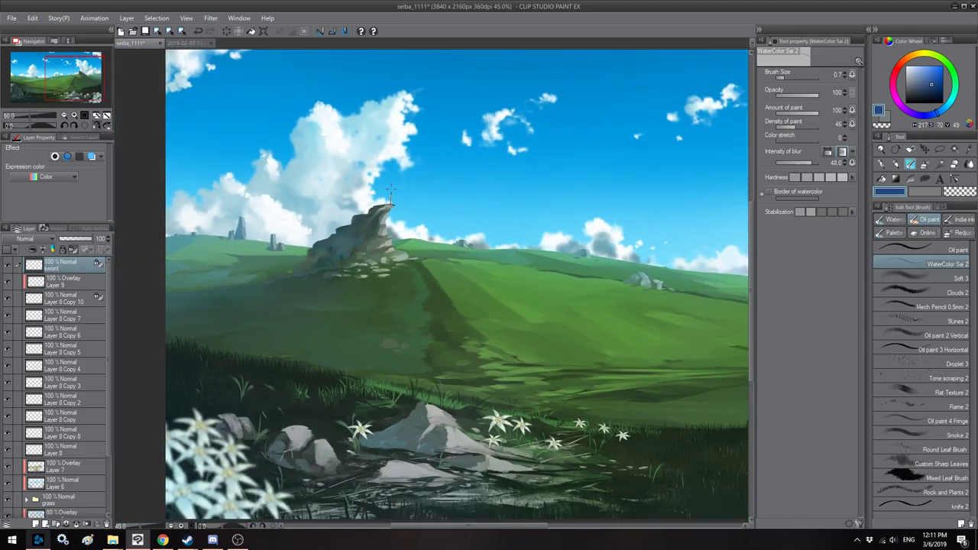
{"action": "scroll", "coordinate": [391, 190], "scroll_direction": "down", "scroll_amount": 4}
{"action": "key", "text": "h"}
{"action": "left_click_drag", "start_coordinate": [475, 227], "coordinate": [500, 227]}
{"action": "scroll", "coordinate": [500, 227], "scroll_direction": "up", "scroll_amount": 3}
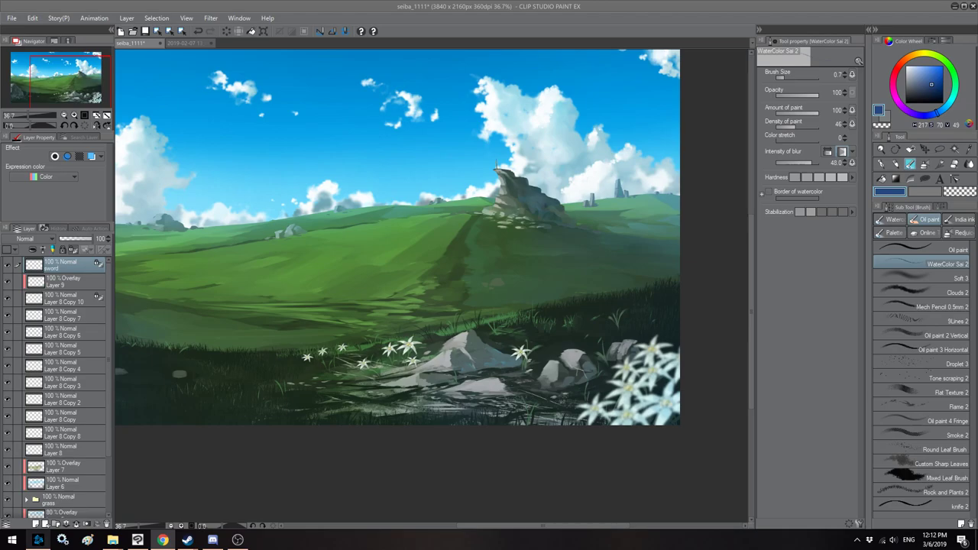
{"action": "key", "text": "ctrl+plus"}
{"action": "scroll", "coordinate": [515, 137], "scroll_direction": "up", "scroll_amount": 4}
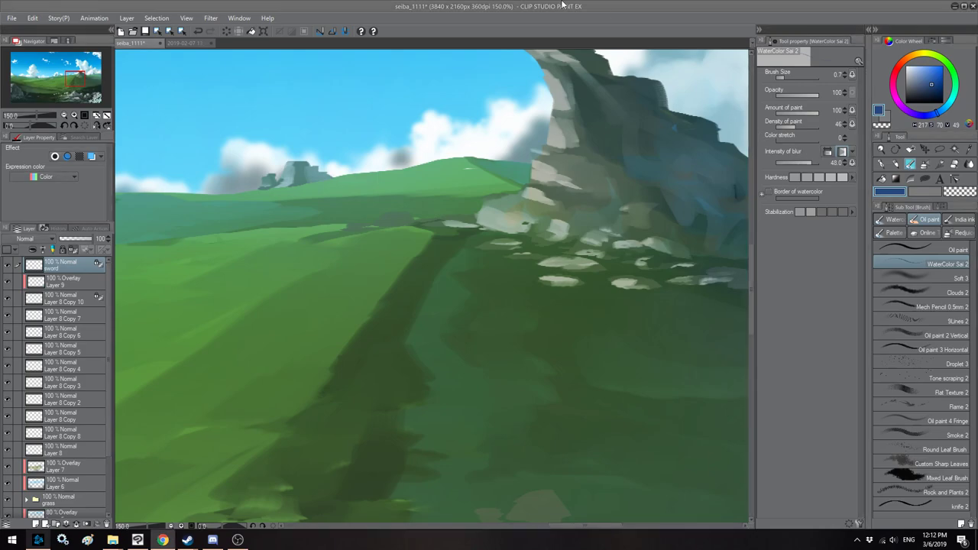
{"action": "scroll", "coordinate": [382, 230], "scroll_direction": "up", "scroll_amount": 2}
{"action": "left_click_drag", "start_coordinate": [382, 230], "coordinate": [395, 231]}
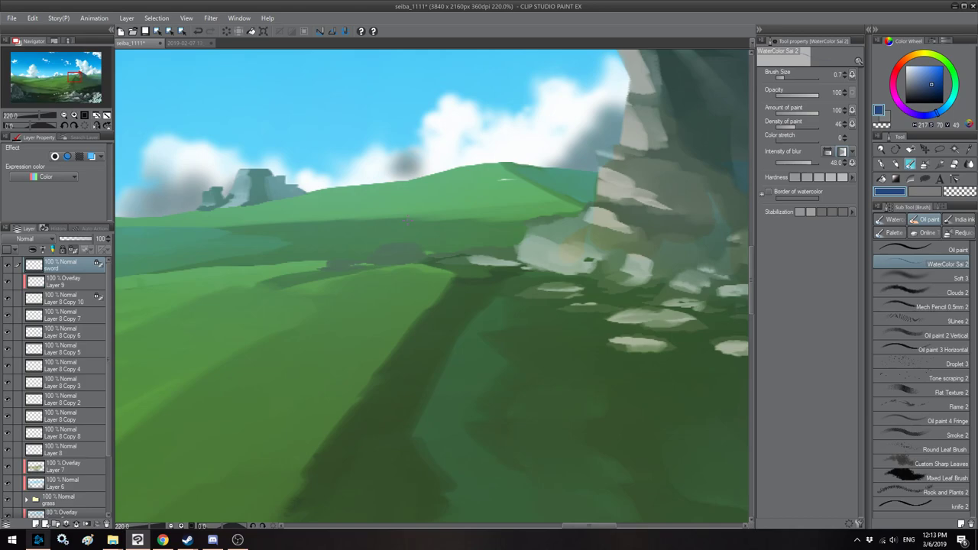
{"action": "scroll", "coordinate": [482, 180], "scroll_direction": "down", "scroll_amount": 2}
{"action": "left_click_drag", "start_coordinate": [483, 179], "coordinate": [461, 253]}
{"action": "left_click_drag", "start_coordinate": [485, 148], "coordinate": [491, 153]}
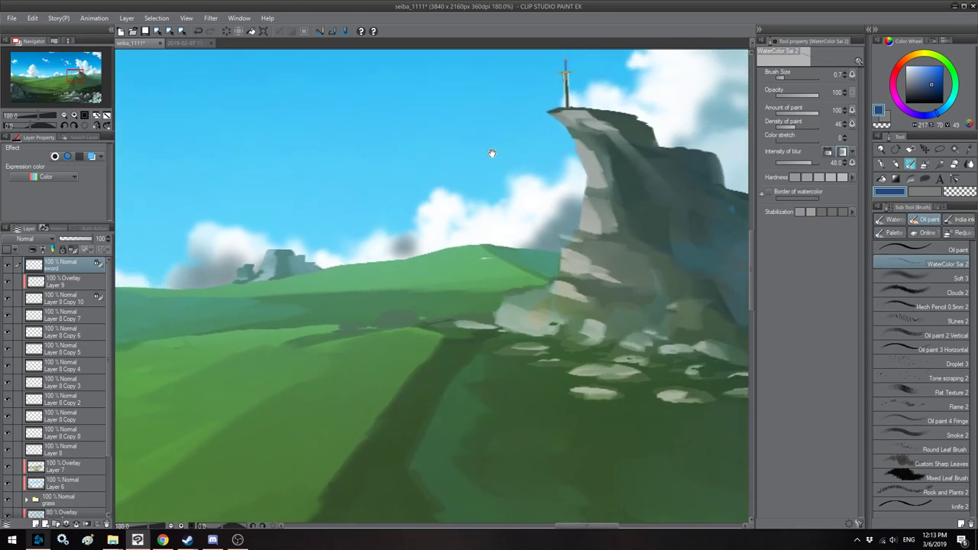
Step: Add a new layer above the sword layer and switch the drawing colour to white
{"action": "left_click", "coordinate": [37, 525]}
{"action": "scroll", "coordinate": [390, 304], "scroll_direction": "up", "scroll_amount": 3}
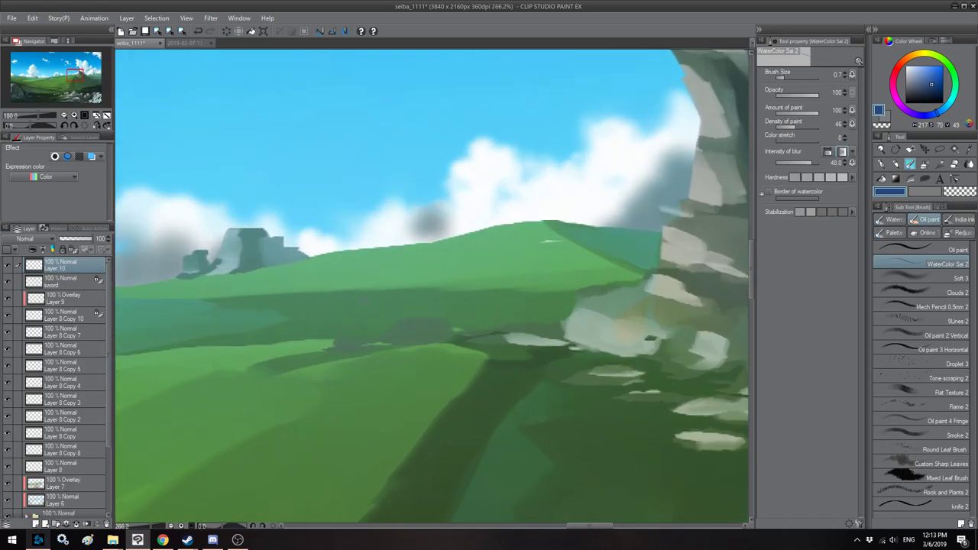
{"action": "left_click_drag", "start_coordinate": [488, 260], "coordinate": [387, 413]}
{"action": "mouse_move", "coordinate": [399, 295]}
{"action": "left_mouse_down"}
{"action": "mouse_move", "coordinate": [413, 376]}
{"action": "mouse_move", "coordinate": [448, 210]}
{"action": "mouse_move", "coordinate": [451, 219]}
{"action": "left_mouse_up"}
{"action": "key", "text": "x"}
{"action": "mouse_move", "coordinate": [441, 265]}
{"action": "left_mouse_down"}
{"action": "mouse_move", "coordinate": [441, 196]}
{"action": "mouse_move", "coordinate": [432, 214]}
{"action": "mouse_move", "coordinate": [461, 204]}
{"action": "mouse_move", "coordinate": [442, 223]}
{"action": "left_mouse_up"}
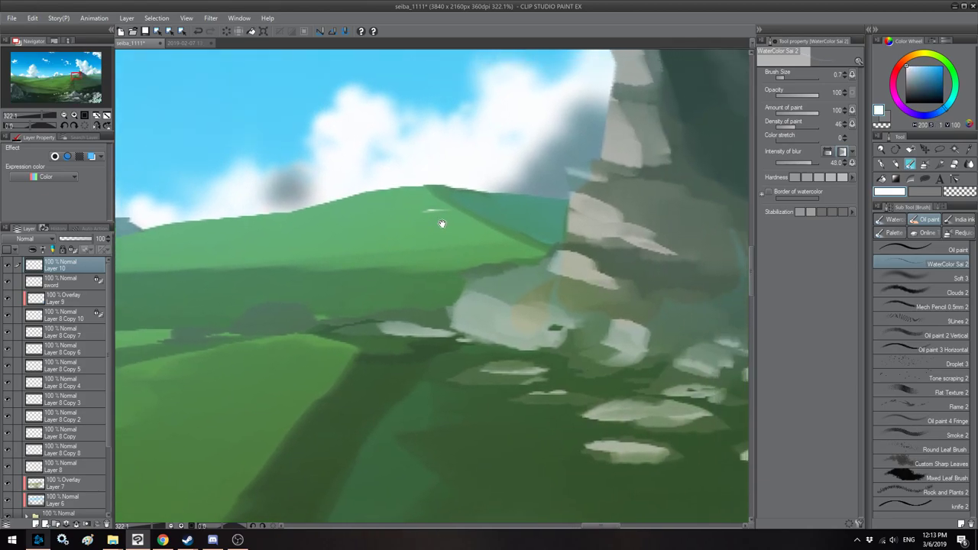
Step: Examine the hill crest beside the outcrop against the full painting, in both normal and mirrored orientation
{"action": "scroll", "coordinate": [441, 223], "scroll_direction": "down", "scroll_amount": 10}
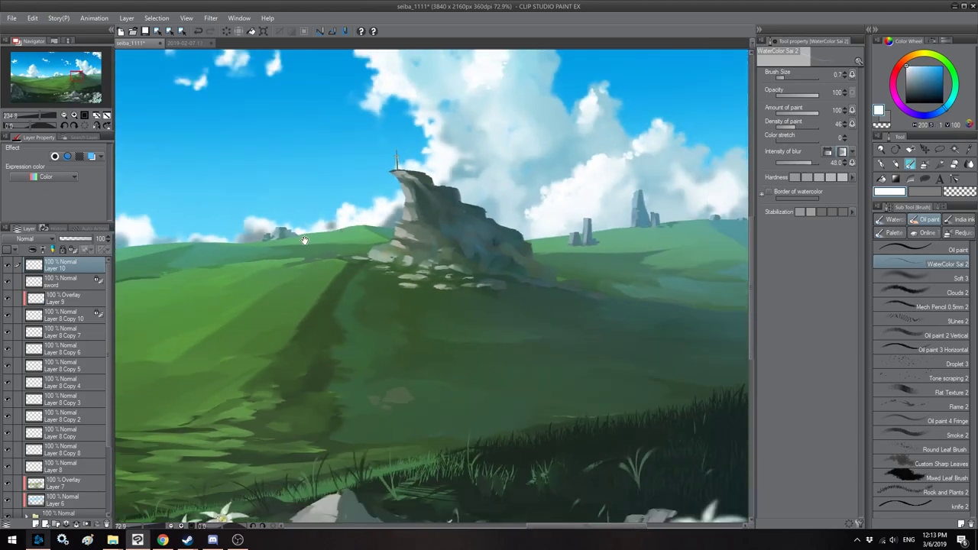
{"action": "scroll", "coordinate": [521, 221], "scroll_direction": "down", "scroll_amount": 5}
{"action": "key", "text": "h"}
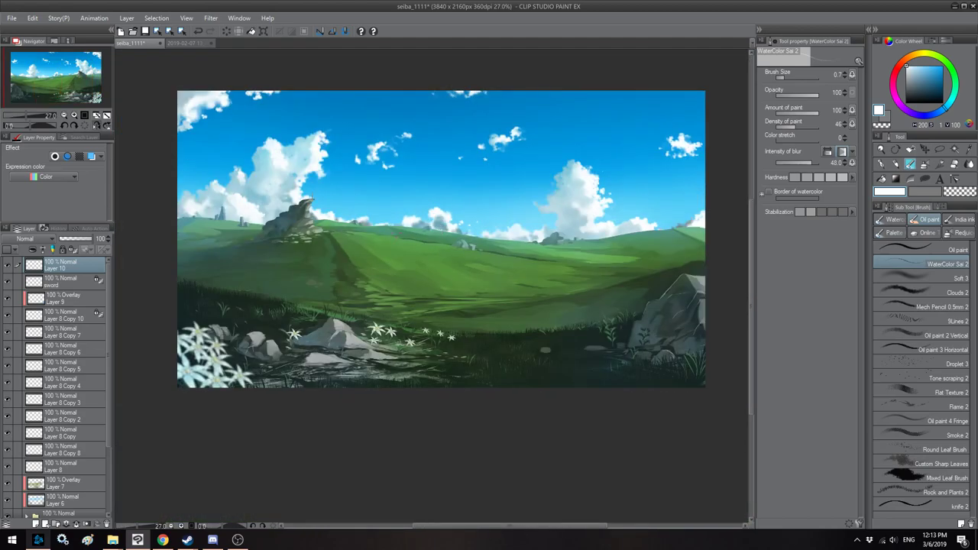
{"action": "scroll", "coordinate": [370, 236], "scroll_direction": "up", "scroll_amount": 3}
{"action": "key", "text": "h"}
{"action": "scroll", "coordinate": [425, 200], "scroll_direction": "up", "scroll_amount": 7}
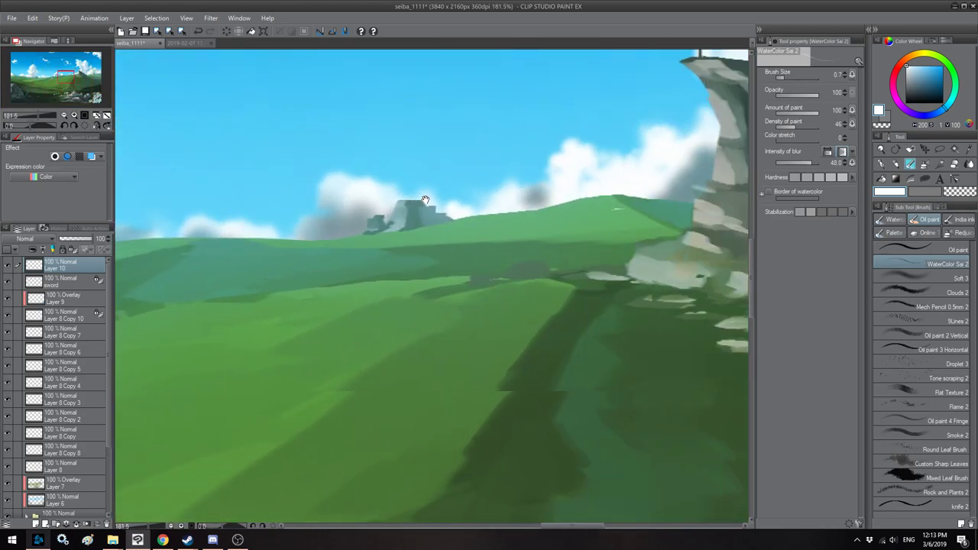
{"action": "scroll", "coordinate": [425, 200], "scroll_direction": "up", "scroll_amount": 3}
{"action": "key", "text": "h"}
{"action": "key", "text": "h"}
{"action": "left_click_drag", "start_coordinate": [535, 107], "coordinate": [508, 123]}
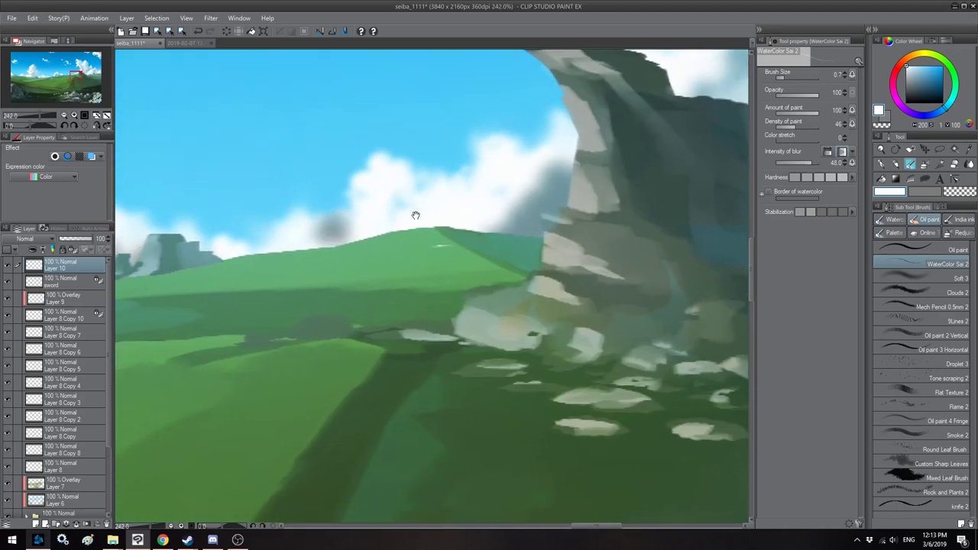
{"action": "left_click_drag", "start_coordinate": [419, 214], "coordinate": [459, 179]}
{"action": "scroll", "coordinate": [456, 180], "scroll_direction": "up", "scroll_amount": 1}
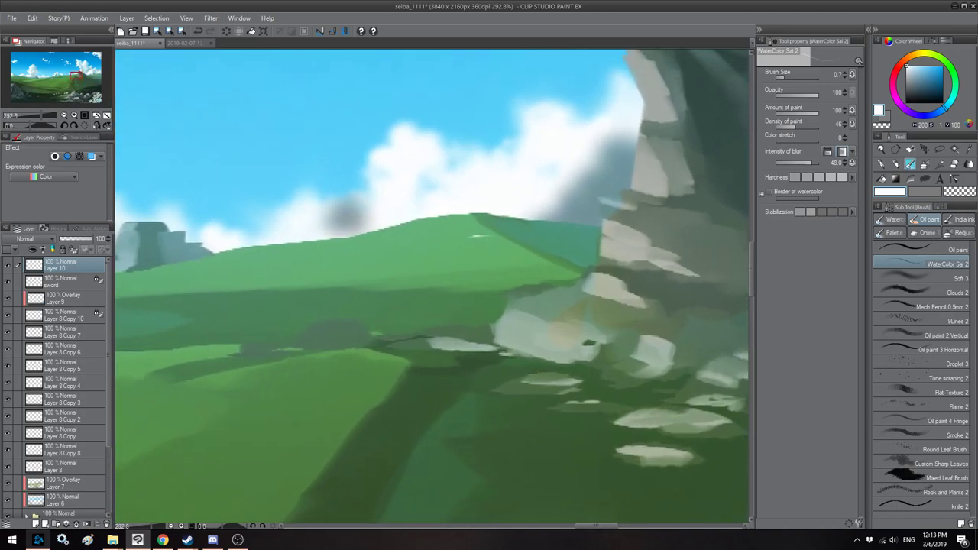
Step: Paint a round grey-blue head shape on the hill crest at brush size 10, with the colour sampled from the cloud shadow beside the rock
{"action": "key", "text": "bracketright"}
{"action": "key", "text": "bracketright"}
{"action": "key", "text": "bracketright"}
{"action": "key", "text": "bracketright"}
{"action": "key", "text": "bracketright"}
{"action": "key", "text": "bracketright"}
{"action": "key", "text": "bracketright"}
{"action": "key", "text": "bracketright"}
{"action": "key", "text": "bracketright"}
{"action": "key", "text": "bracketright"}
{"action": "key", "text": "bracketright"}
{"action": "key", "text": "bracketright"}
{"action": "key", "text": "bracketleft"}
{"action": "key", "text": "bracketleft"}
{"action": "key", "text": "bracketleft"}
{"action": "key", "text": "bracketleft"}
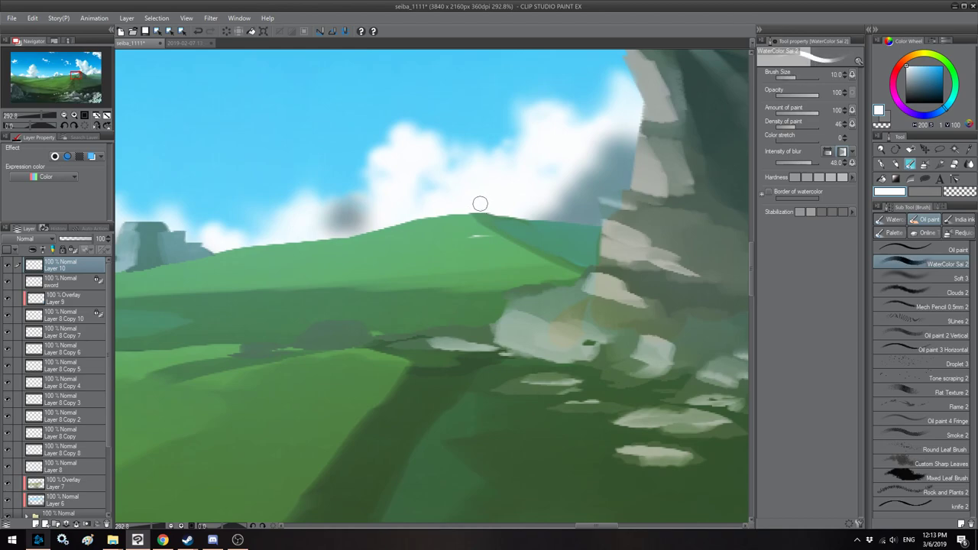
{"action": "mouse_move", "coordinate": [476, 214]}
{"action": "left_mouse_down"}
{"action": "mouse_move", "coordinate": [487, 191]}
{"action": "mouse_move", "coordinate": [465, 213]}
{"action": "left_mouse_up"}
{"action": "key", "text": "ctrl+z"}
{"action": "left_click", "coordinate": [587, 198], "text": "alt"}
{"action": "key", "text": "bracketright"}
{"action": "key", "text": "bracketright"}
{"action": "key", "text": "bracketright"}
{"action": "key", "text": "bracketleft"}
{"action": "key", "text": "bracketleft"}
{"action": "key", "text": "bracketleft"}
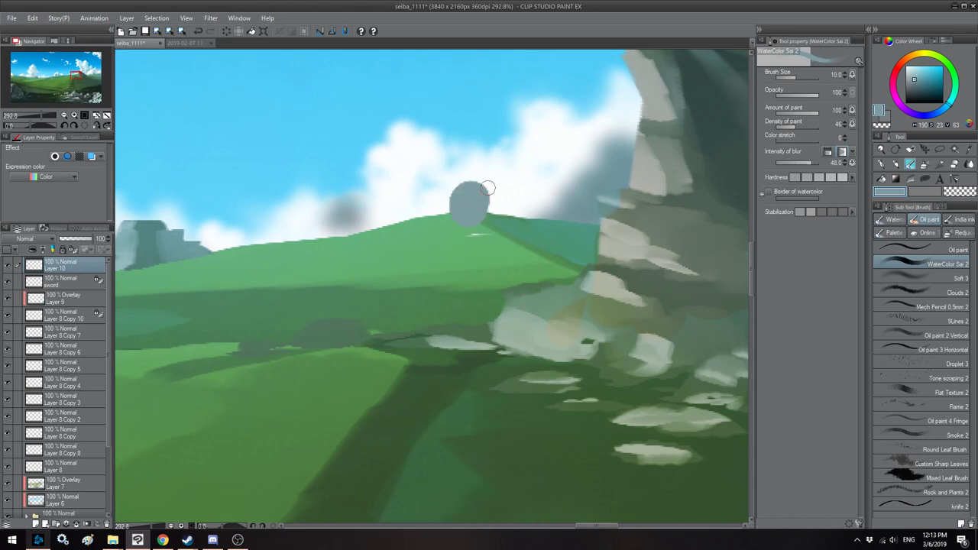
Step: Scale the round grey-blue head shape down slightly
{"action": "key", "text": "ctrl+t"}
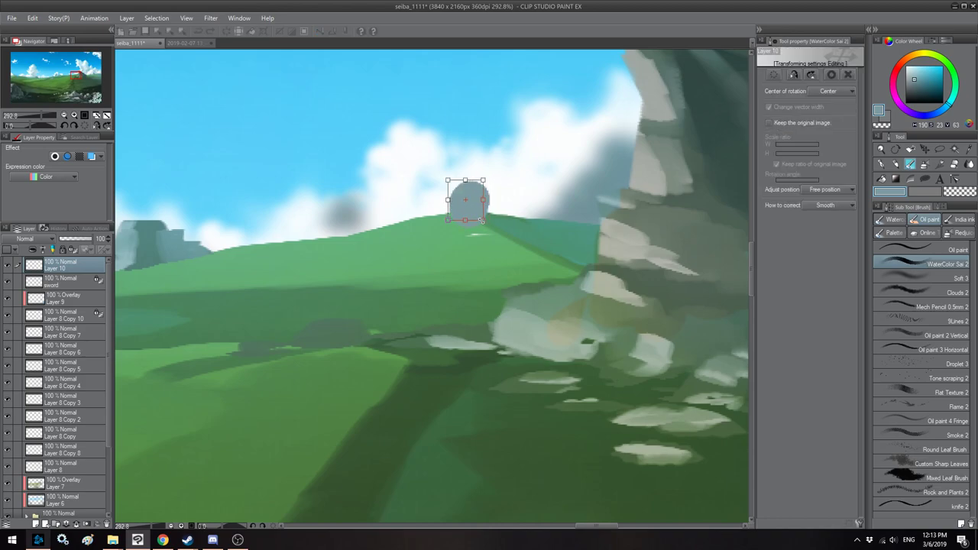
{"action": "left_click_drag", "start_coordinate": [484, 225], "coordinate": [478, 220]}
{"action": "key", "text": "Return"}
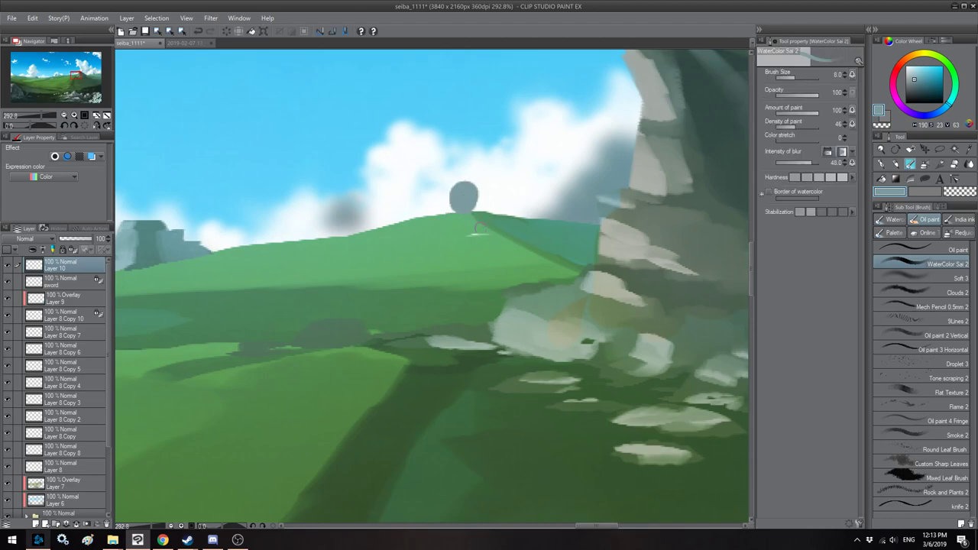
Step: Block in a flared grey-blue cloak below the head at brush size 12 and refine the figure's outline
{"action": "key", "text": "bracketright"}
{"action": "mouse_move", "coordinate": [469, 207]}
{"action": "left_mouse_down"}
{"action": "mouse_move", "coordinate": [506, 255]}
{"action": "mouse_move", "coordinate": [535, 272]}
{"action": "mouse_move", "coordinate": [469, 285]}
{"action": "mouse_move", "coordinate": [473, 194]}
{"action": "mouse_move", "coordinate": [475, 233]}
{"action": "left_mouse_up"}
{"action": "key", "text": "bracketright"}
{"action": "key", "text": "bracketright"}
{"action": "mouse_move", "coordinate": [511, 284]}
{"action": "left_mouse_down"}
{"action": "mouse_move", "coordinate": [486, 264]}
{"action": "mouse_move", "coordinate": [481, 285]}
{"action": "mouse_move", "coordinate": [541, 283]}
{"action": "mouse_move", "coordinate": [506, 312]}
{"action": "mouse_move", "coordinate": [458, 284]}
{"action": "mouse_move", "coordinate": [449, 307]}
{"action": "mouse_move", "coordinate": [462, 304]}
{"action": "mouse_move", "coordinate": [431, 315]}
{"action": "mouse_move", "coordinate": [502, 321]}
{"action": "left_mouse_up"}
{"action": "key", "text": "bracketleft"}
{"action": "key", "text": "bracketleft"}
{"action": "key", "text": "bracketright"}
{"action": "key", "text": "e"}
{"action": "key", "text": "bracketleft"}
{"action": "key", "text": "bracketleft"}
{"action": "key", "text": "bracketleft"}
{"action": "key", "text": "bracketleft"}
{"action": "key", "text": "bracketleft"}
{"action": "key", "text": "bracketleft"}
{"action": "key", "text": "bracketleft"}
{"action": "key", "text": "bracketleft"}
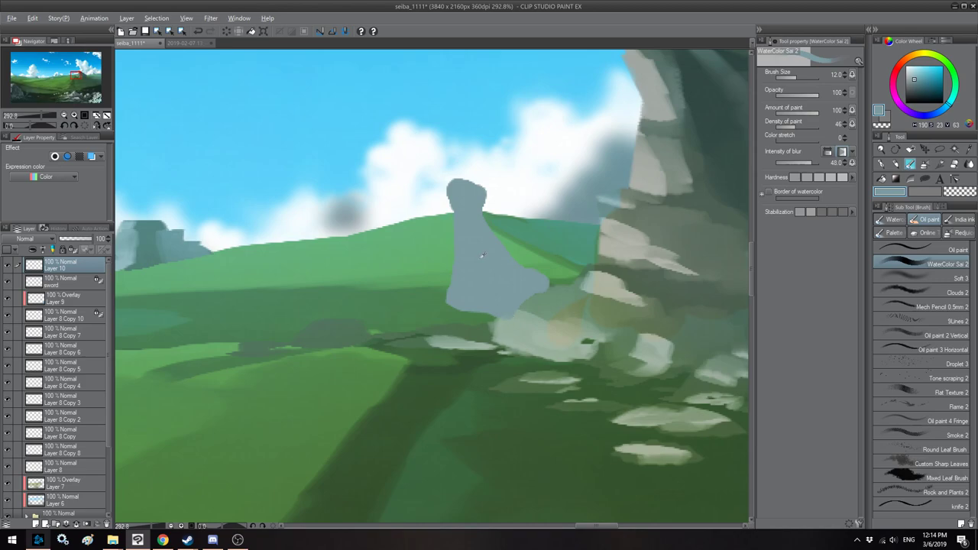
Step: Paint dark slate feet under the cloak's hem at brush size 6
{"action": "left_click", "coordinate": [918, 89]}
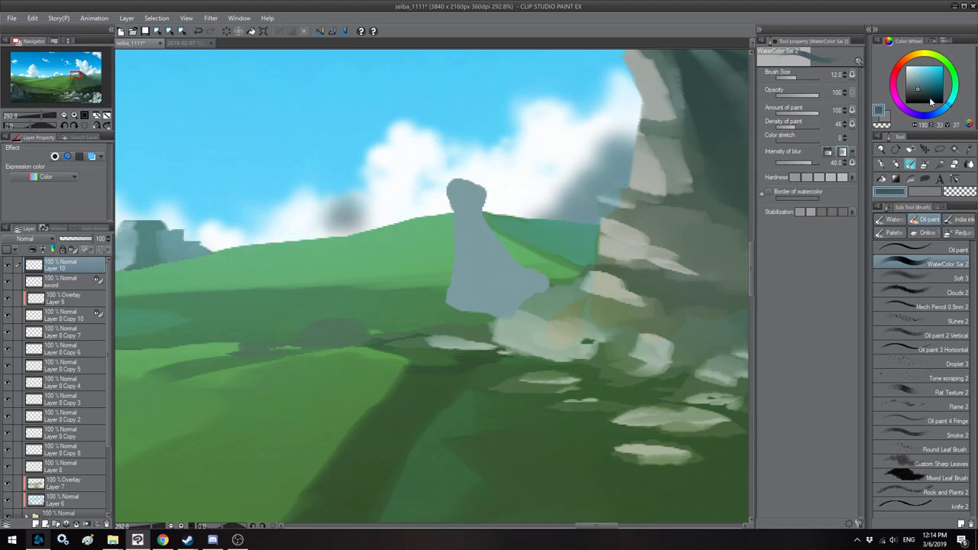
{"action": "left_click", "coordinate": [915, 94]}
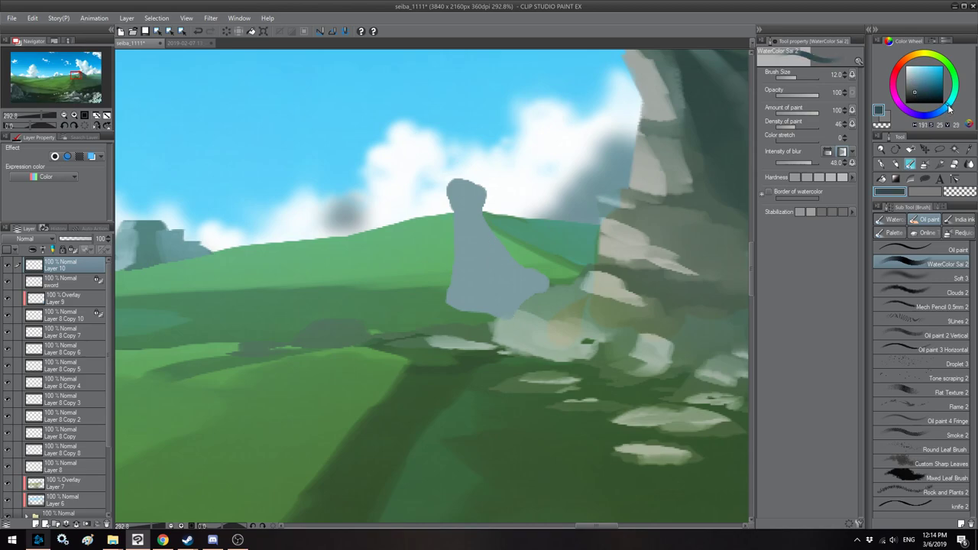
{"action": "key", "text": "bracketleft"}
{"action": "key", "text": "bracketleft"}
{"action": "key", "text": "bracketleft"}
{"action": "mouse_move", "coordinate": [448, 299]}
{"action": "left_mouse_down"}
{"action": "mouse_move", "coordinate": [446, 317]}
{"action": "mouse_move", "coordinate": [490, 316]}
{"action": "mouse_move", "coordinate": [483, 320]}
{"action": "left_mouse_up"}
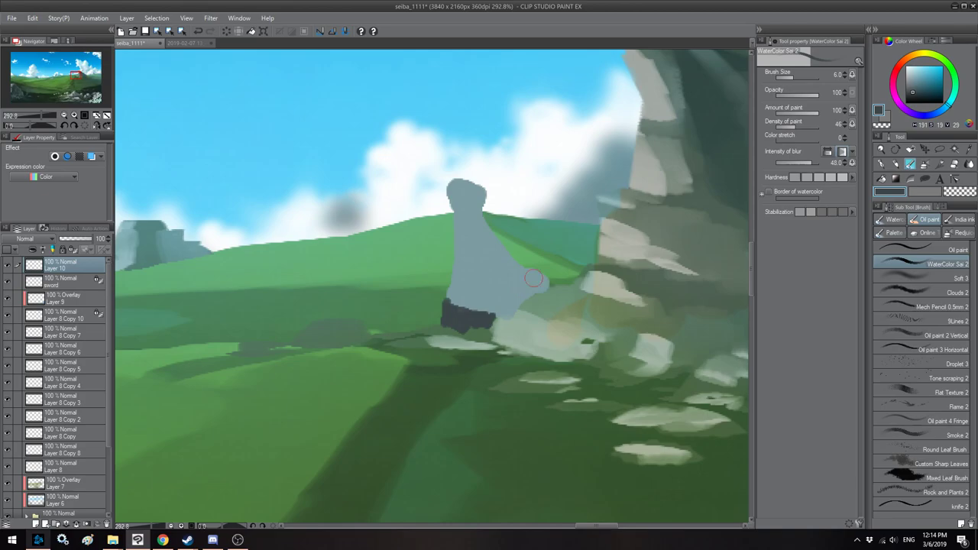
Step: Touch up the cloak's edges with its sampled grey-blue, checking the figure in the flipped view
{"action": "left_click_drag", "start_coordinate": [541, 275], "coordinate": [547, 286]}
{"action": "key", "text": "h"}
{"action": "left_click_drag", "start_coordinate": [413, 264], "coordinate": [425, 267]}
{"action": "left_click", "coordinate": [425, 267], "text": "alt"}
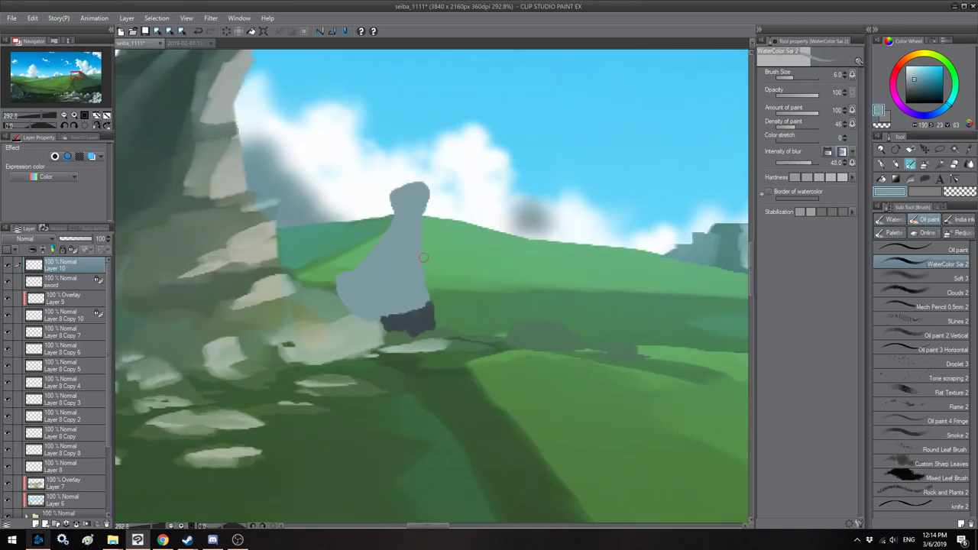
{"action": "key", "text": "h"}
Step: Paint a blue band from the figure's neck down the cloak to the feet, using a medium blue
{"action": "left_click", "coordinate": [928, 81]}
{"action": "left_click", "coordinate": [927, 78]}
{"action": "left_click_drag", "start_coordinate": [473, 208], "coordinate": [470, 223]}
{"action": "key", "text": "["}
{"action": "key", "text": "["}
{"action": "key", "text": "["}
{"action": "key", "text": "bracketleft"}
{"action": "key", "text": "bracketright"}
{"action": "left_click", "coordinate": [932, 114]}
{"action": "left_click", "coordinate": [927, 81]}
{"action": "key", "text": "bracketright"}
{"action": "mouse_move", "coordinate": [475, 199]}
{"action": "left_mouse_down"}
{"action": "mouse_move", "coordinate": [467, 207]}
{"action": "mouse_move", "coordinate": [488, 304]}
{"action": "left_mouse_up"}
Step: Paint a second blue band from the neck, swinging out in front of the cloak, at brush size 4
{"action": "key", "text": "bracketright"}
{"action": "key", "text": "bracketleft"}
{"action": "mouse_move", "coordinate": [472, 201]}
{"action": "left_mouse_down"}
{"action": "mouse_move", "coordinate": [461, 255]}
{"action": "mouse_move", "coordinate": [438, 287]}
{"action": "left_mouse_up"}
{"action": "key", "text": "bracketleft"}
{"action": "key", "text": "bracketright"}
{"action": "left_click_drag", "start_coordinate": [463, 234], "coordinate": [454, 263]}
{"action": "key", "text": "h"}
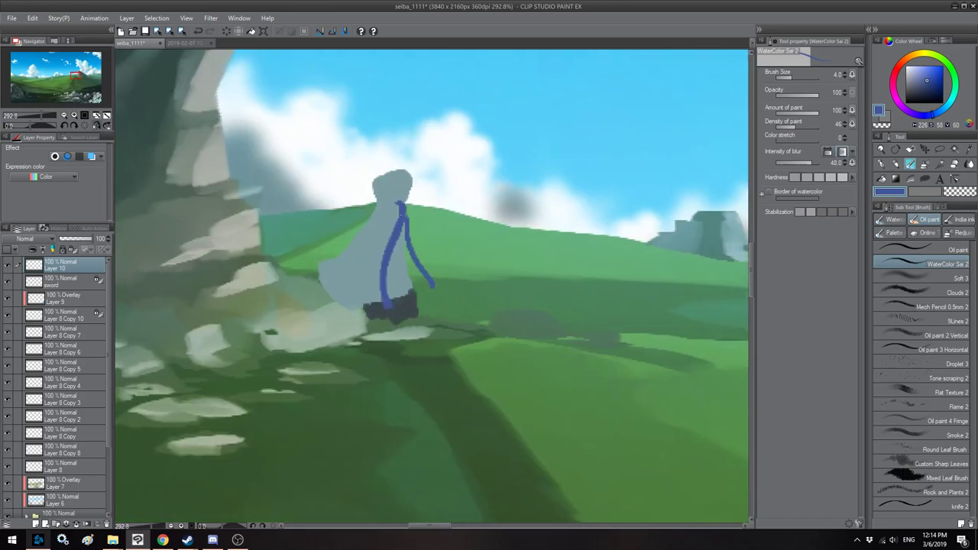
Step: Reshape the figure's hood at brush size 3 with the sampled cloak colour, working in the flipped view
{"action": "left_click", "coordinate": [397, 203], "text": "alt"}
{"action": "key", "text": "h"}
{"action": "key", "text": "bracketleft"}
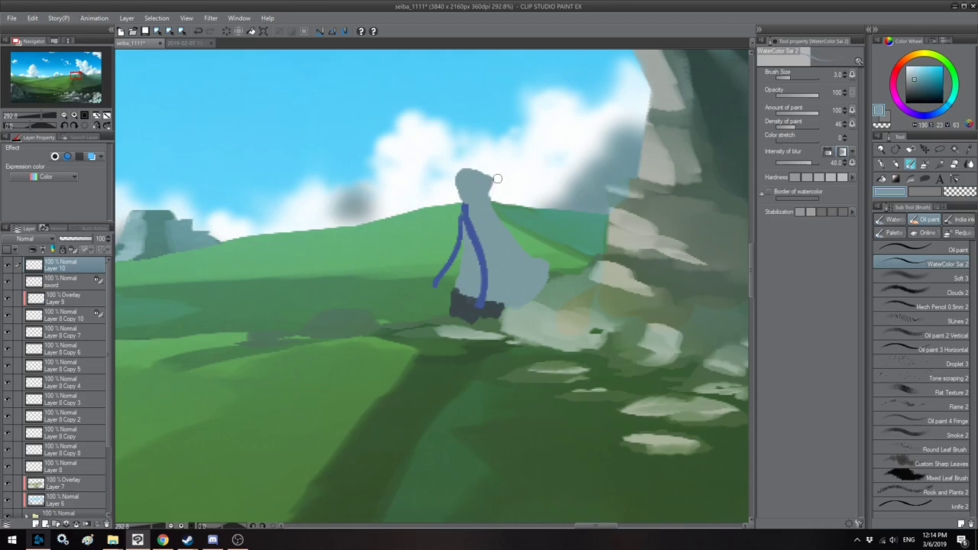
{"action": "key", "text": "h"}
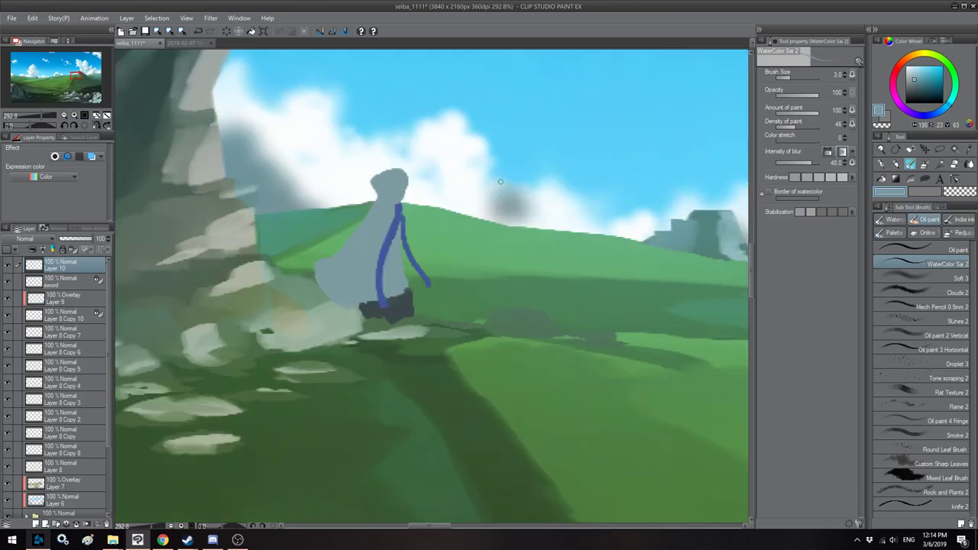
{"action": "mouse_move", "coordinate": [397, 174]}
{"action": "left_mouse_down"}
{"action": "mouse_move", "coordinate": [373, 182]}
{"action": "mouse_move", "coordinate": [374, 195]}
{"action": "left_mouse_up"}
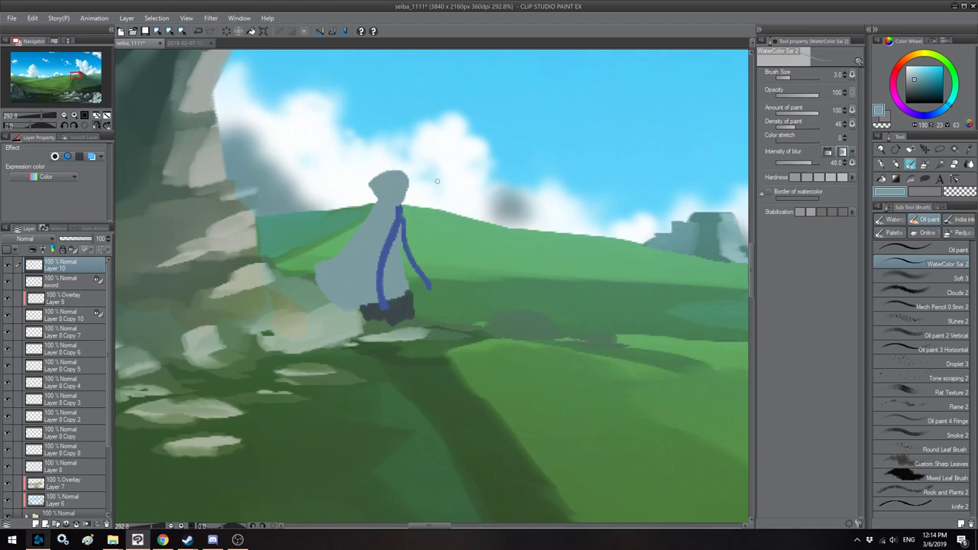
{"action": "key", "text": "h"}
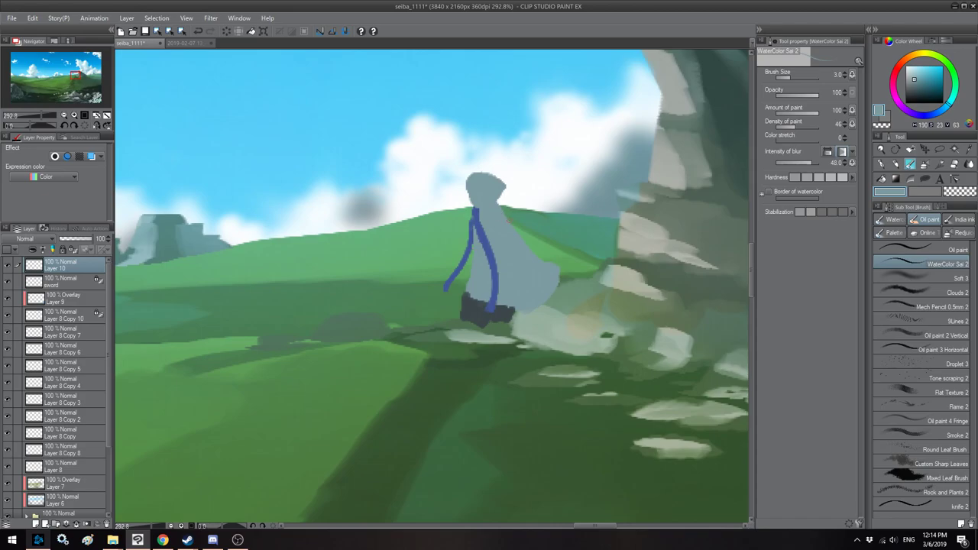
Step: Paint a slightly darker grey-blue cape shape on the figure's back at brush size 7
{"action": "left_click", "coordinate": [916, 83]}
{"action": "key", "text": "]"}
{"action": "key", "text": "]"}
{"action": "key", "text": "]"}
{"action": "key", "text": "]"}
{"action": "mouse_move", "coordinate": [494, 211]}
{"action": "left_mouse_down"}
{"action": "mouse_move", "coordinate": [534, 239]}
{"action": "mouse_move", "coordinate": [506, 246]}
{"action": "mouse_move", "coordinate": [524, 264]}
{"action": "mouse_move", "coordinate": [541, 243]}
{"action": "mouse_move", "coordinate": [523, 251]}
{"action": "left_mouse_up"}
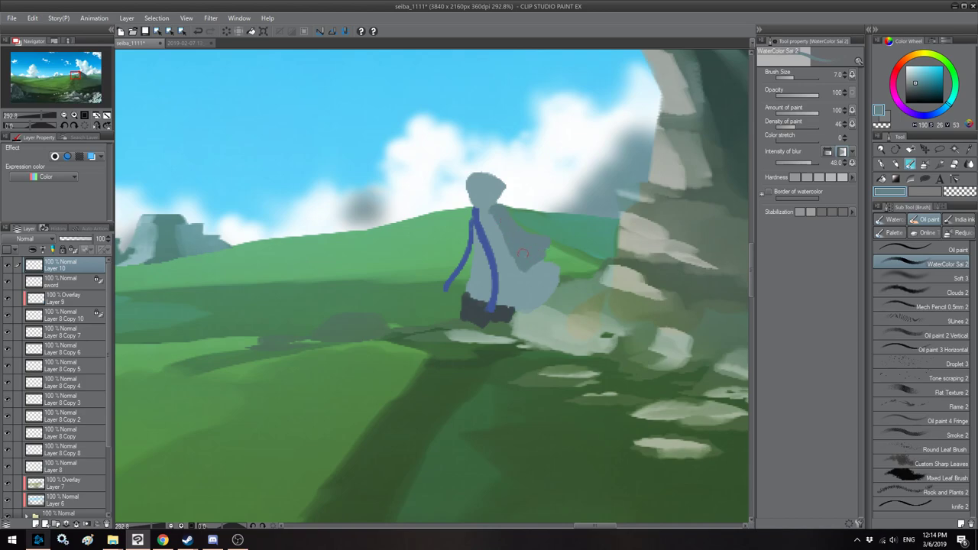
Step: Paint a lighter fold through the darker cape area with the cloak's sampled grey-blue
{"action": "left_click", "coordinate": [512, 251], "text": "alt"}
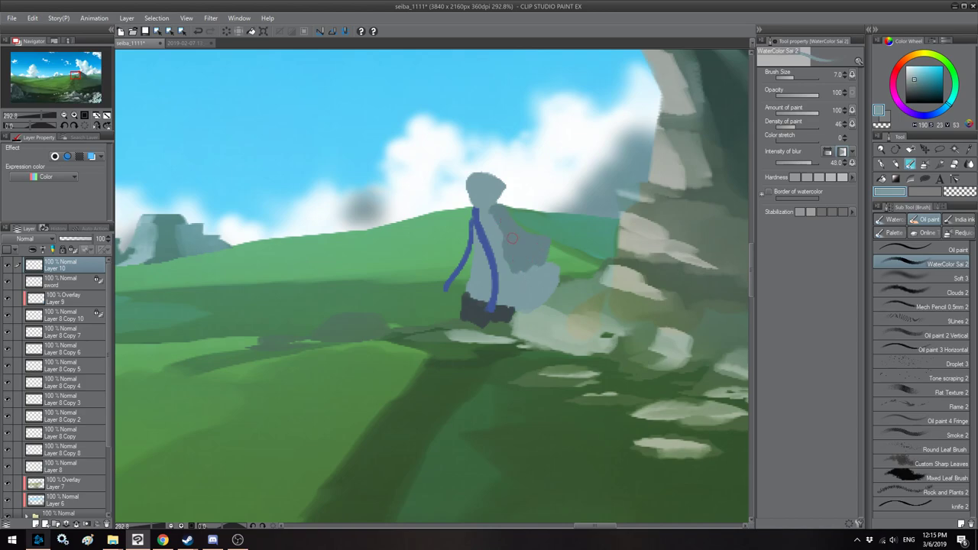
{"action": "mouse_move", "coordinate": [513, 254]}
{"action": "left_mouse_down"}
{"action": "mouse_move", "coordinate": [532, 263]}
{"action": "mouse_move", "coordinate": [505, 218]}
{"action": "left_mouse_up"}
{"action": "left_click", "coordinate": [532, 260], "text": "alt"}
{"action": "left_click", "coordinate": [521, 250], "text": "alt"}
{"action": "key", "text": "["}
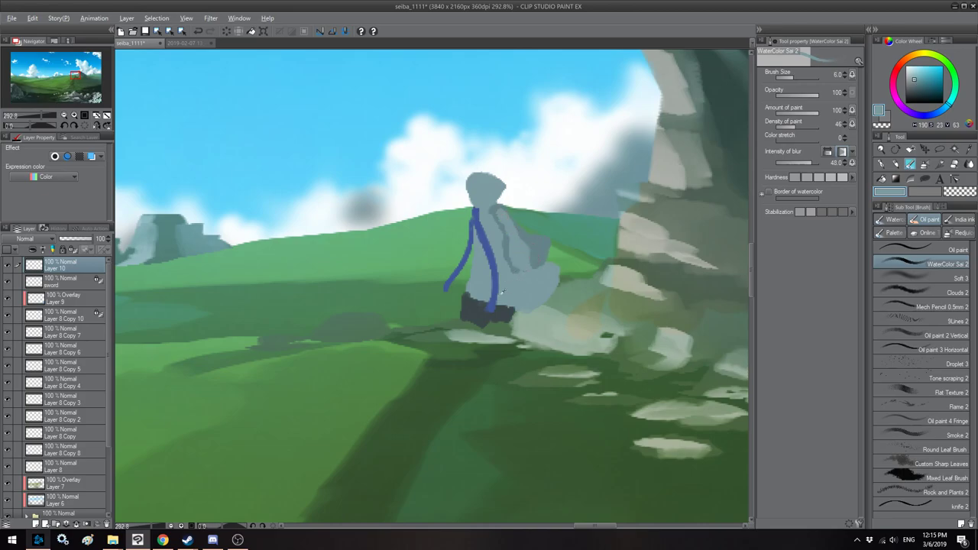
Step: Draw thin dull yellow trim lines over the dark feet at brush size 1.5
{"action": "left_click", "coordinate": [472, 327], "text": "alt"}
{"action": "key", "text": "bracketleft"}
{"action": "key", "text": "bracketleft"}
{"action": "key", "text": "bracketleft"}
{"action": "key", "text": "bracketleft"}
{"action": "key", "text": "bracketleft"}
{"action": "key", "text": "bracketleft"}
{"action": "left_click", "coordinate": [924, 74]}
{"action": "mouse_move", "coordinate": [468, 315]}
{"action": "left_mouse_down"}
{"action": "mouse_move", "coordinate": [483, 310]}
{"action": "mouse_move", "coordinate": [484, 321]}
{"action": "mouse_move", "coordinate": [510, 310]}
{"action": "left_mouse_up"}
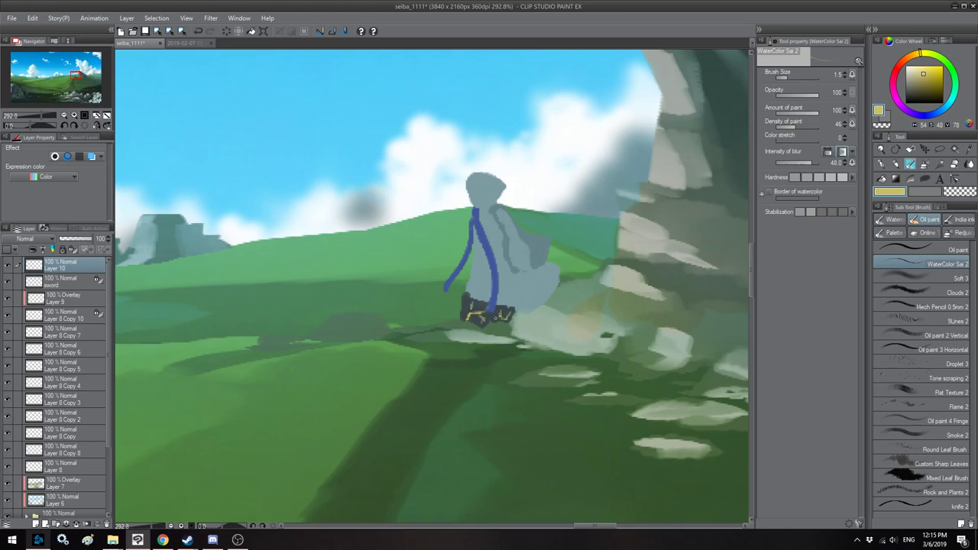
Step: Extend the figure's legs down into two dark boots using the sampled dark blue-grey at brush size 3
{"action": "left_click", "coordinate": [496, 319], "text": "alt"}
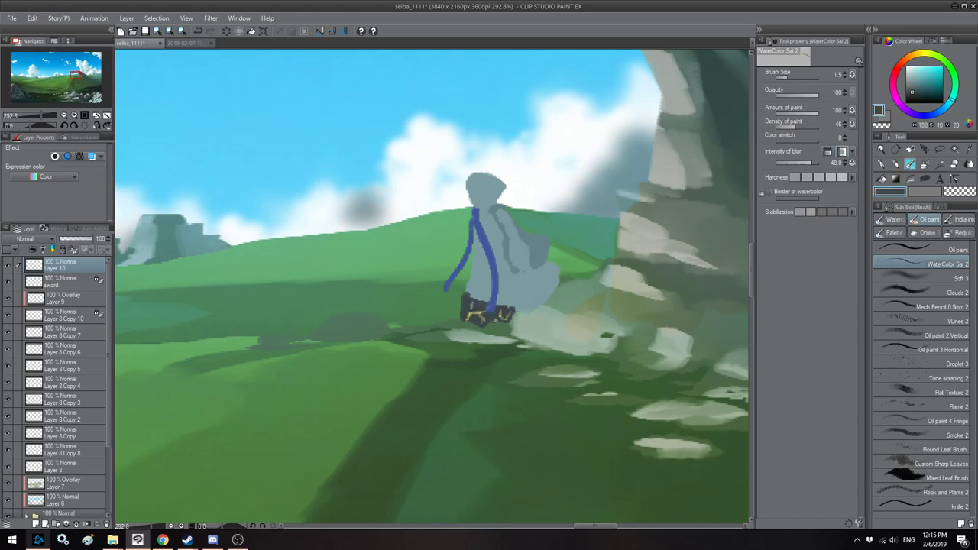
{"action": "mouse_move", "coordinate": [494, 323]}
{"action": "left_mouse_down"}
{"action": "mouse_move", "coordinate": [468, 326]}
{"action": "mouse_move", "coordinate": [461, 341]}
{"action": "mouse_move", "coordinate": [471, 341]}
{"action": "mouse_move", "coordinate": [458, 347]}
{"action": "mouse_move", "coordinate": [494, 321]}
{"action": "mouse_move", "coordinate": [494, 335]}
{"action": "mouse_move", "coordinate": [488, 346]}
{"action": "left_mouse_up"}
{"action": "key", "text": "bracketright"}
{"action": "key", "text": "bracketleft"}
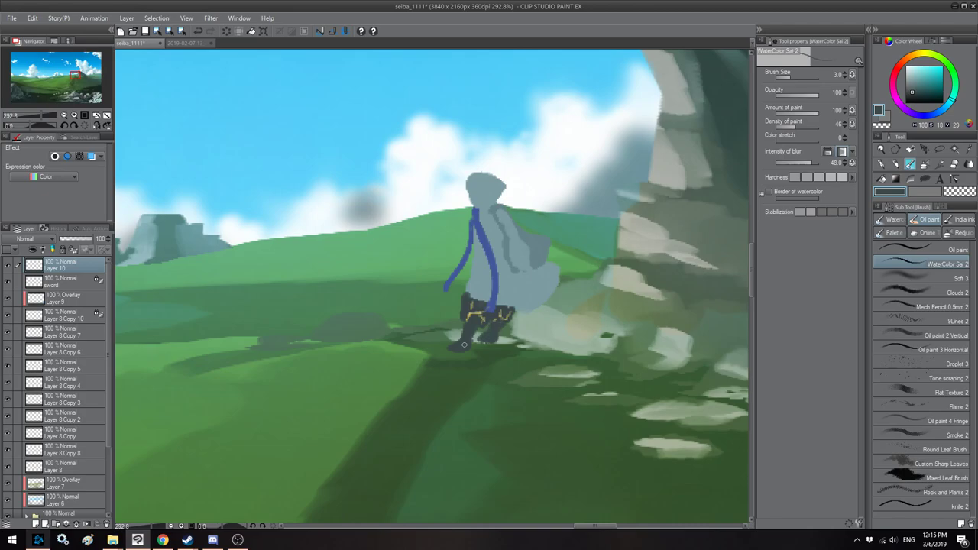
{"action": "key", "text": "h"}
{"action": "scroll", "coordinate": [459, 334], "scroll_direction": "down", "scroll_amount": 6}
{"action": "key", "text": "h"}
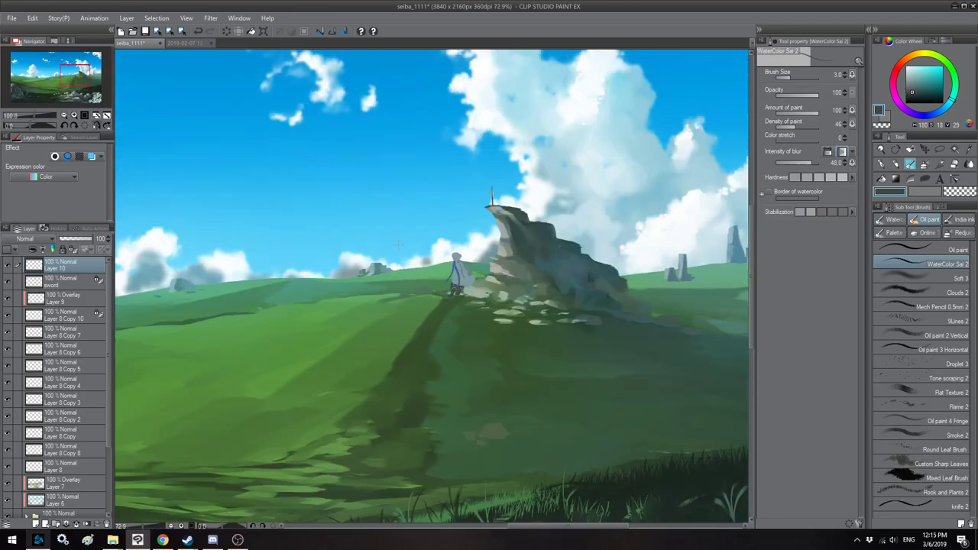
Step: Transform the figure's layer to move it sideways so it stands in front of the rock outcrop's base
{"action": "key", "text": "h"}
{"action": "scroll", "coordinate": [397, 243], "scroll_direction": "down", "scroll_amount": 1}
{"action": "scroll", "coordinate": [472, 223], "scroll_direction": "up", "scroll_amount": 8}
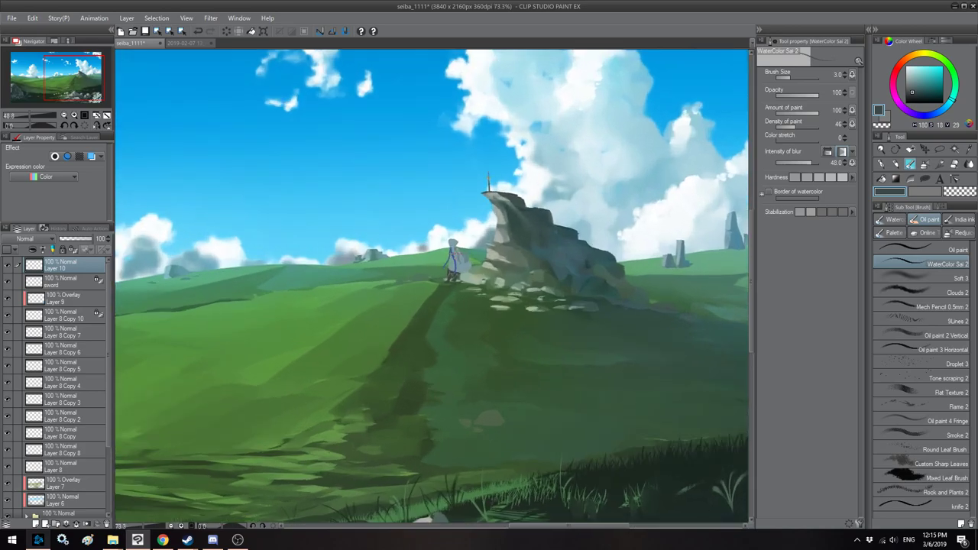
{"action": "key", "text": "ctrl+t"}
{"action": "left_click_drag", "start_coordinate": [446, 308], "coordinate": [537, 322]}
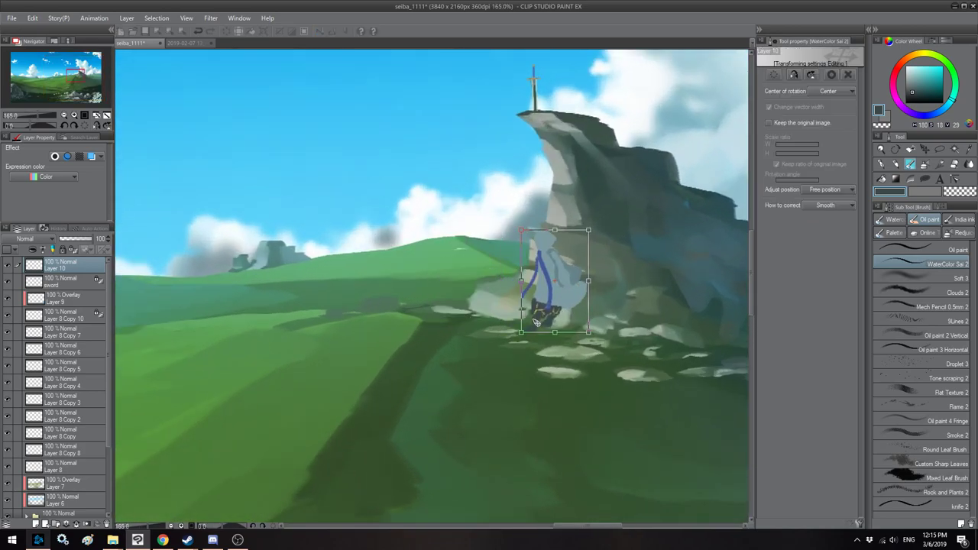
{"action": "key", "text": "Return"}
{"action": "key", "text": "h"}
{"action": "scroll", "coordinate": [458, 312], "scroll_direction": "down", "scroll_amount": 1}
{"action": "scroll", "coordinate": [457, 312], "scroll_direction": "down", "scroll_amount": 6}
{"action": "key", "text": "h"}
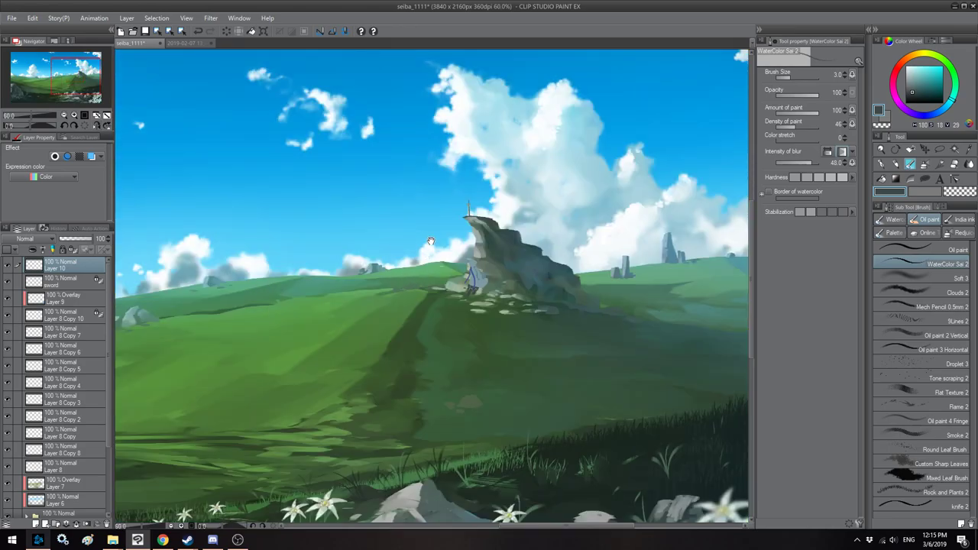
Step: Paint a small muted brown face at the front opening of the hood at brush size 2.5
{"action": "scroll", "coordinate": [474, 275], "scroll_direction": "up", "scroll_amount": 6}
{"action": "scroll", "coordinate": [463, 274], "scroll_direction": "up", "scroll_amount": 4}
{"action": "key", "text": "h"}
{"action": "scroll", "coordinate": [481, 226], "scroll_direction": "up", "scroll_amount": 2}
{"action": "left_click", "coordinate": [482, 241], "text": "alt"}
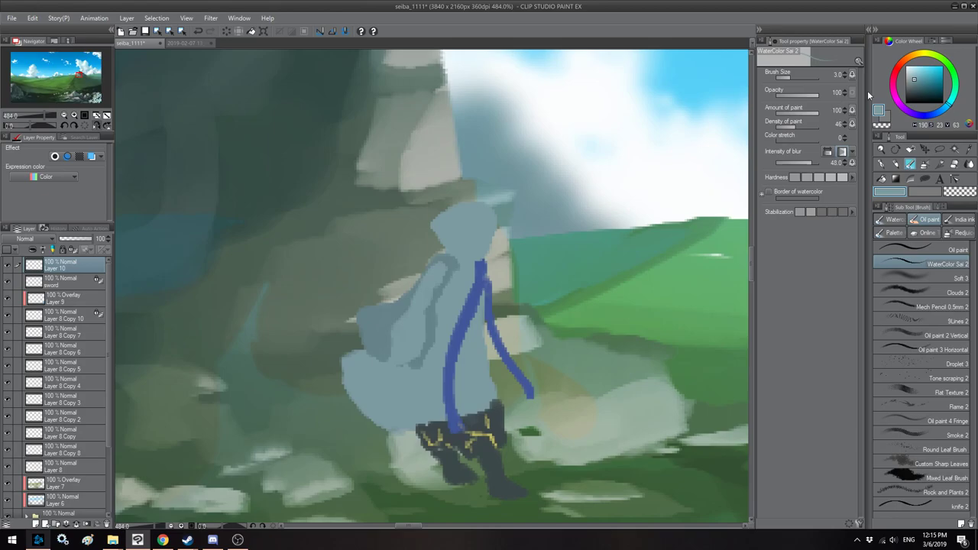
{"action": "left_click", "coordinate": [907, 58]}
{"action": "left_click", "coordinate": [914, 84]}
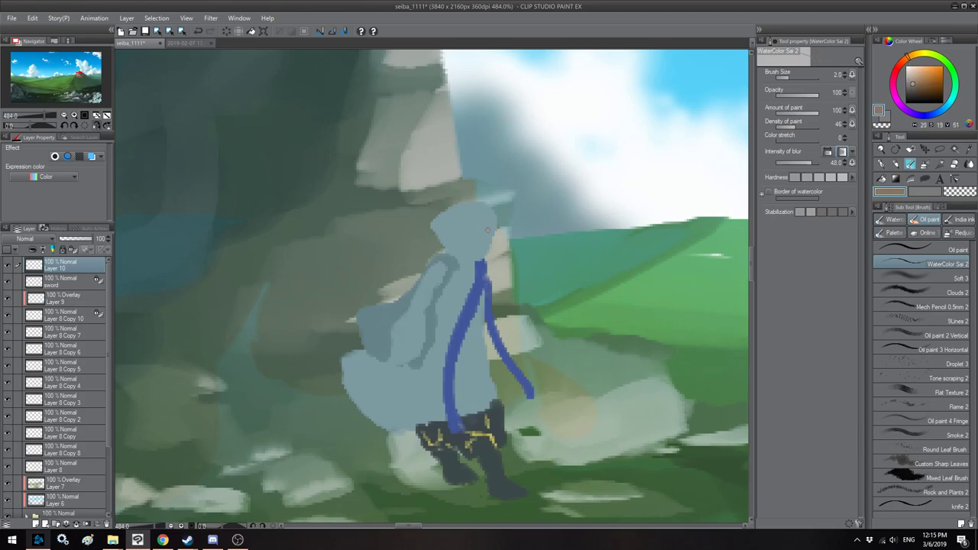
{"action": "key", "text": "]"}
{"action": "left_click_drag", "start_coordinate": [474, 247], "coordinate": [481, 252]}
Step: Paint pale blue-white hair strands over the face and the front of the hood
{"action": "left_click", "coordinate": [487, 231], "text": "alt"}
{"action": "left_click_drag", "start_coordinate": [914, 83], "coordinate": [910, 72]}
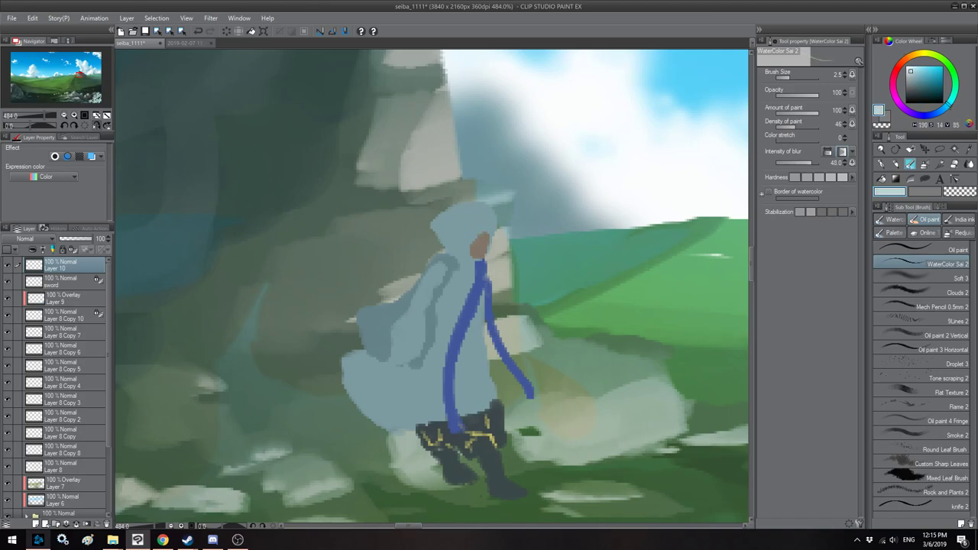
{"action": "key", "text": "]"}
{"action": "mouse_move", "coordinate": [484, 238]}
{"action": "left_mouse_down"}
{"action": "mouse_move", "coordinate": [494, 202]}
{"action": "mouse_move", "coordinate": [495, 220]}
{"action": "mouse_move", "coordinate": [466, 226]}
{"action": "mouse_move", "coordinate": [505, 234]}
{"action": "left_mouse_up"}
{"action": "key", "text": "]"}
{"action": "key", "text": "bracketleft"}
{"action": "key", "text": "h"}
{"action": "left_click_drag", "start_coordinate": [435, 255], "coordinate": [470, 245]}
Step: Lighten the lower part of the face with a light peach skin tone at brush size 1.5
{"action": "left_click", "coordinate": [426, 243], "text": "alt"}
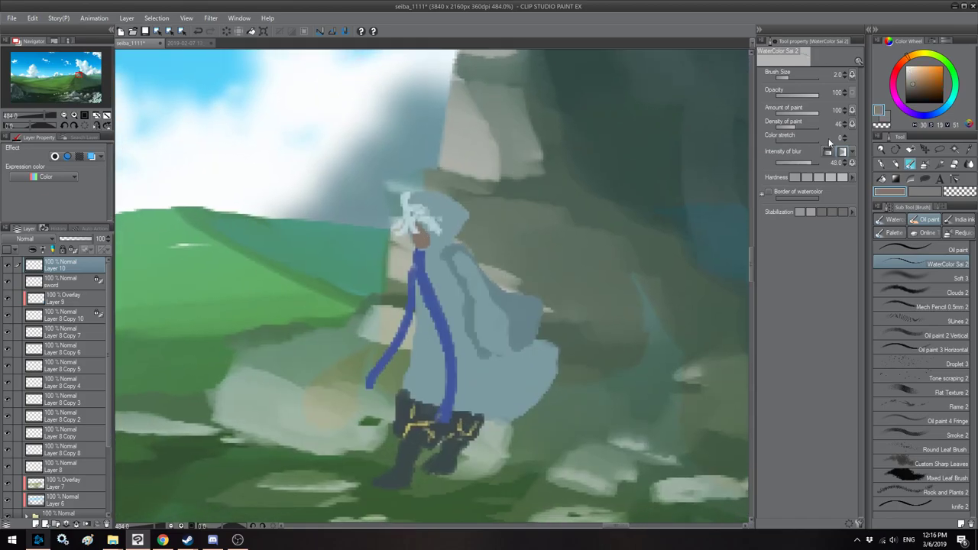
{"action": "left_click", "coordinate": [913, 75]}
{"action": "left_click", "coordinate": [906, 58]}
{"action": "left_click", "coordinate": [915, 72]}
{"action": "key", "text": "bracketleft"}
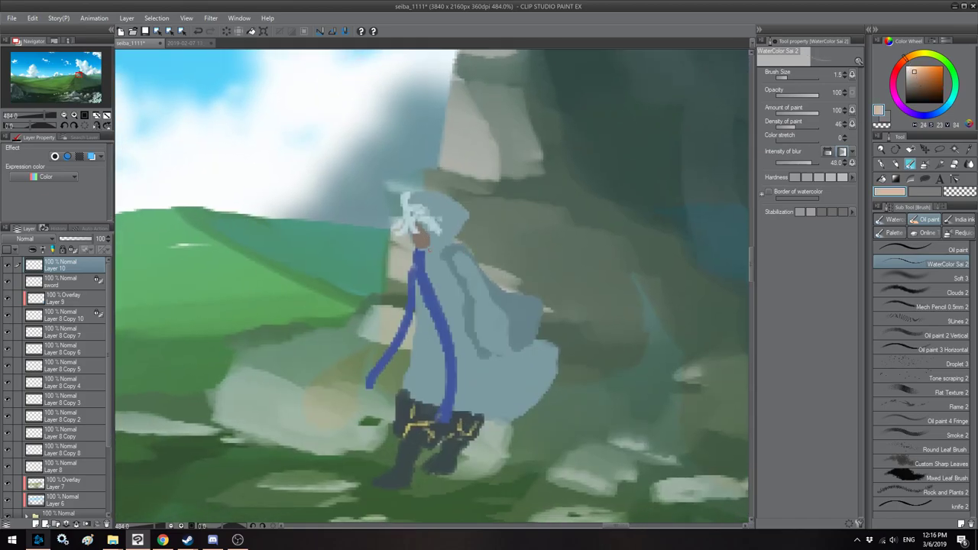
{"action": "left_click_drag", "start_coordinate": [428, 239], "coordinate": [422, 243]}
{"action": "left_click", "coordinate": [420, 241], "text": "alt"}
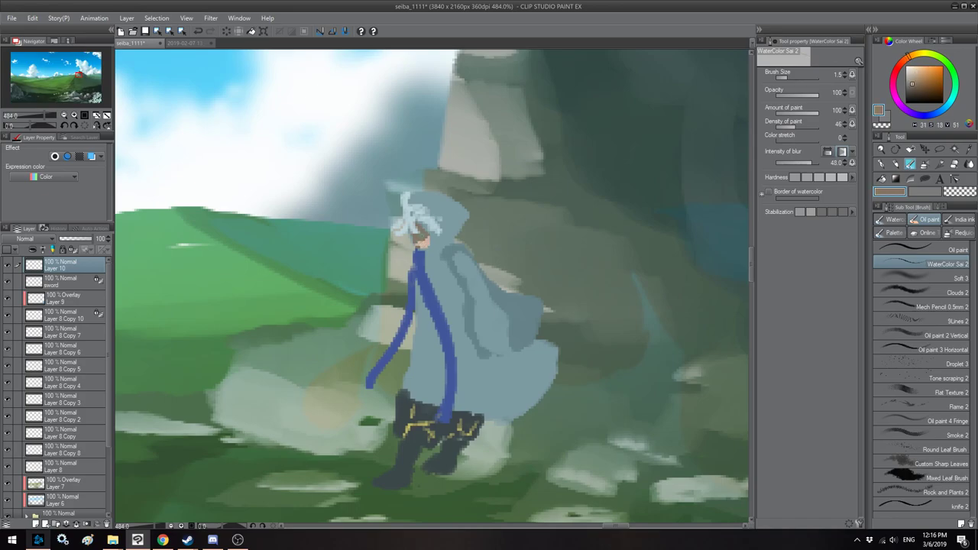
{"action": "left_click", "coordinate": [421, 244], "text": "alt"}
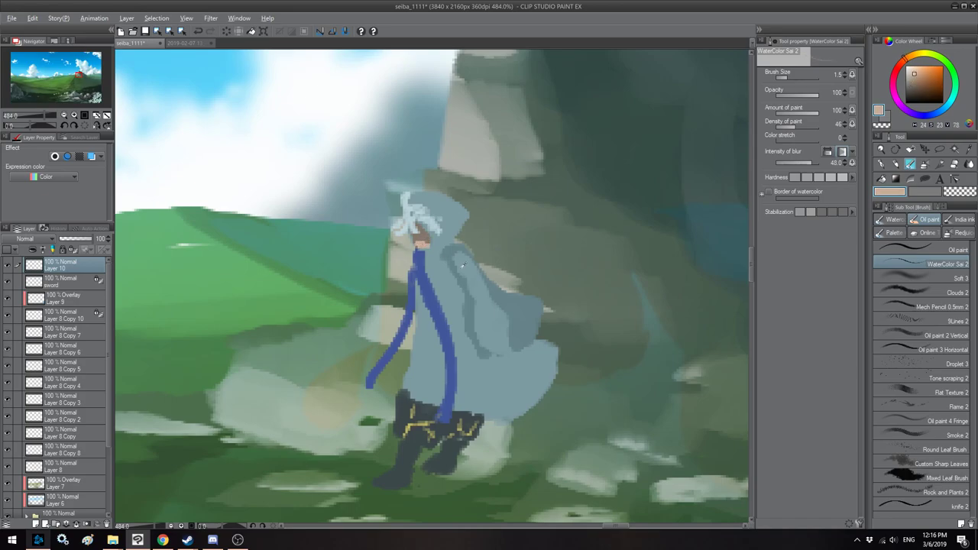
Step: Paint a light blue ribbon on the figure's shoulder and chest, then sample the cloak's grey-blue at brush size 2
{"action": "key", "text": "h"}
{"action": "left_click_drag", "start_coordinate": [448, 257], "coordinate": [474, 251]}
{"action": "left_click", "coordinate": [928, 113]}
{"action": "left_click", "coordinate": [917, 95]}
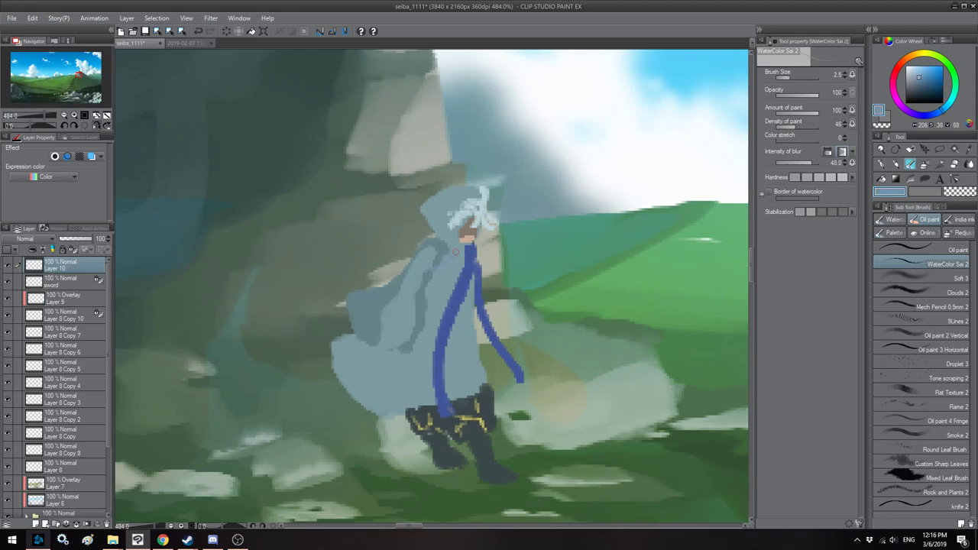
{"action": "left_click", "coordinate": [920, 68]}
{"action": "mouse_move", "coordinate": [457, 253]}
{"action": "left_mouse_down"}
{"action": "mouse_move", "coordinate": [433, 267]}
{"action": "mouse_move", "coordinate": [478, 269]}
{"action": "mouse_move", "coordinate": [477, 259]}
{"action": "left_mouse_up"}
{"action": "left_click", "coordinate": [463, 248], "text": "alt"}
{"action": "key", "text": "["}
{"action": "key", "text": "bracketright"}
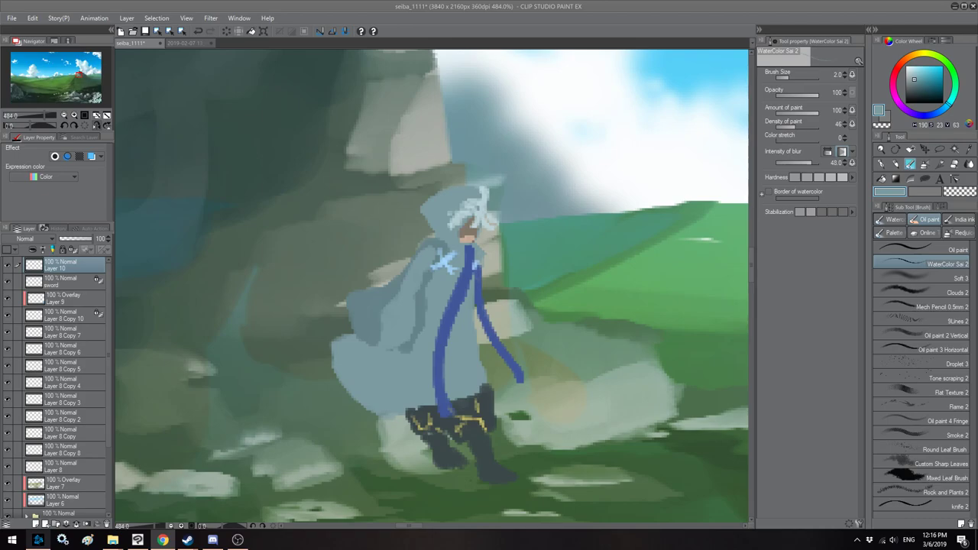
Step: Draw dull yellow knotted trim on the chest and long yellow cords hanging down both sides of the coat
{"action": "left_click", "coordinate": [685, 4]}
{"action": "key", "text": "h"}
{"action": "left_click_drag", "start_coordinate": [540, 234], "coordinate": [554, 230]}
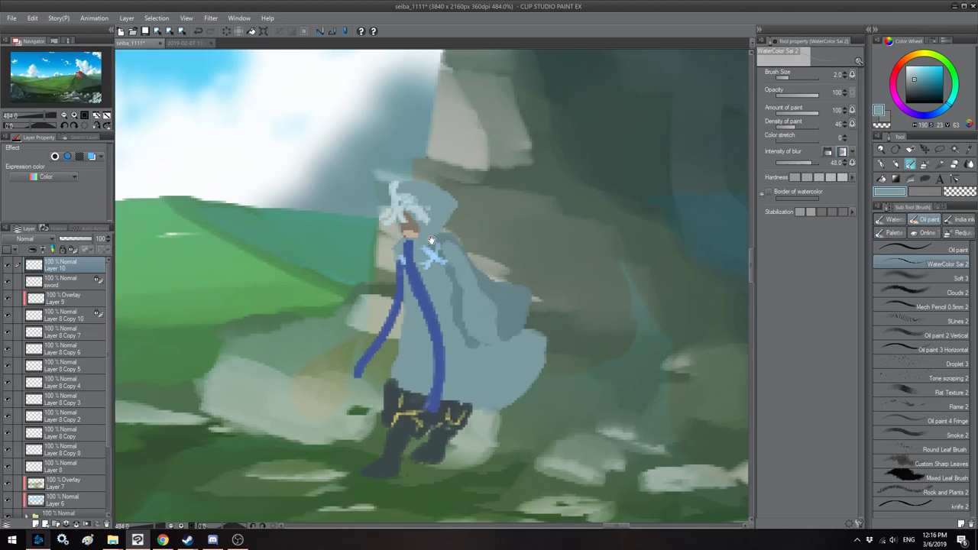
{"action": "left_click", "coordinate": [402, 412], "text": "alt"}
{"action": "key", "text": "["}
{"action": "mouse_move", "coordinate": [402, 256]}
{"action": "left_mouse_down"}
{"action": "mouse_move", "coordinate": [421, 265]}
{"action": "mouse_move", "coordinate": [411, 265]}
{"action": "mouse_move", "coordinate": [431, 238]}
{"action": "left_mouse_up"}
{"action": "key", "text": "]"}
{"action": "mouse_move", "coordinate": [418, 272]}
{"action": "left_mouse_down"}
{"action": "mouse_move", "coordinate": [435, 276]}
{"action": "mouse_move", "coordinate": [423, 280]}
{"action": "mouse_move", "coordinate": [461, 359]}
{"action": "left_mouse_up"}
{"action": "key", "text": "]"}
{"action": "left_click_drag", "start_coordinate": [445, 279], "coordinate": [458, 357]}
{"action": "left_click_drag", "start_coordinate": [419, 258], "coordinate": [405, 325]}
{"action": "left_click_drag", "start_coordinate": [410, 281], "coordinate": [393, 354]}
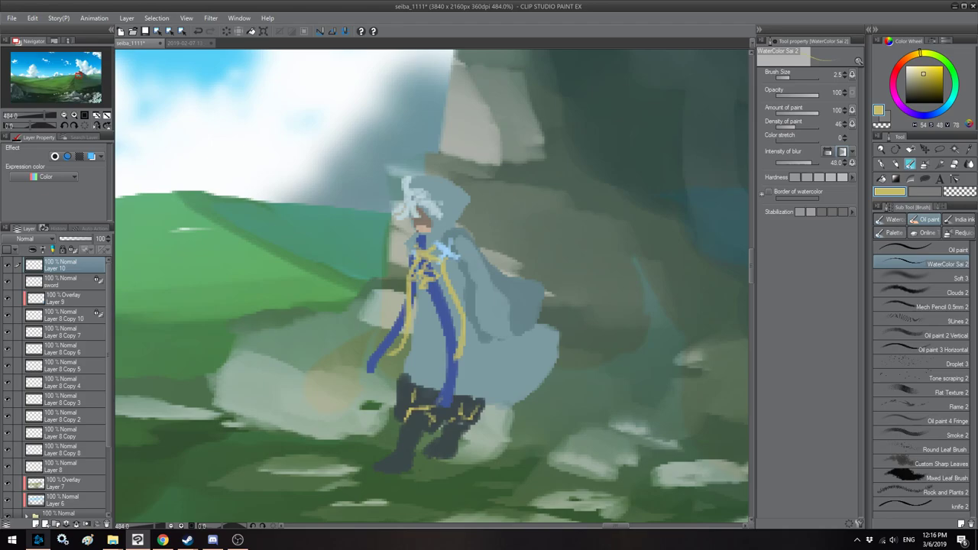
Step: Add more pale hair strands on top of the head with the sampled hair colour at brush size 2
{"action": "left_click", "coordinate": [419, 195], "text": "alt"}
{"action": "key", "text": "["}
{"action": "mouse_move", "coordinate": [426, 191]}
{"action": "left_mouse_down"}
{"action": "mouse_move", "coordinate": [447, 198]}
{"action": "mouse_move", "coordinate": [413, 188]}
{"action": "left_mouse_up"}
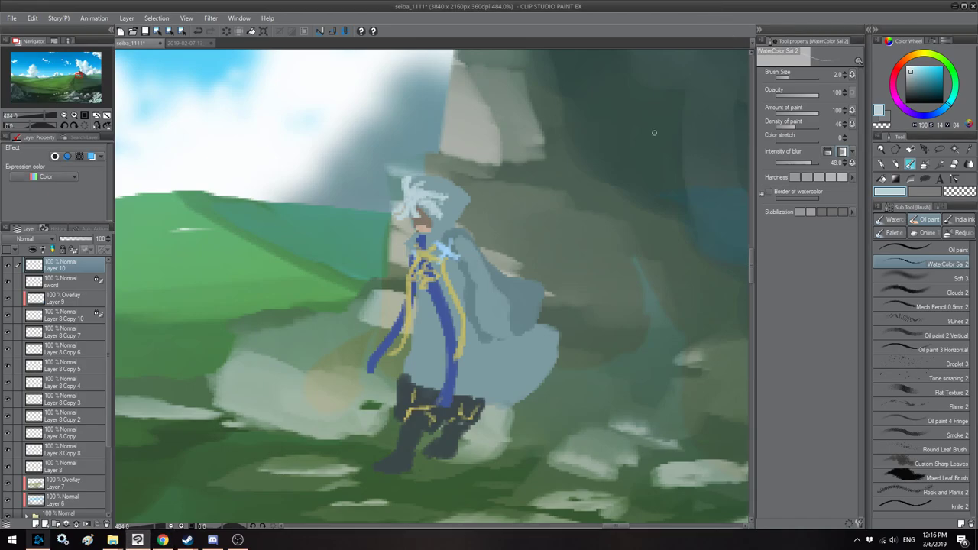
Step: Paint a bright pink bow at the collar and small pink accents near the coat's lower edges at brush size 2
{"action": "left_click_drag", "start_coordinate": [419, 240], "coordinate": [425, 238]}
{"action": "left_click_drag", "start_coordinate": [898, 87], "coordinate": [928, 66]}
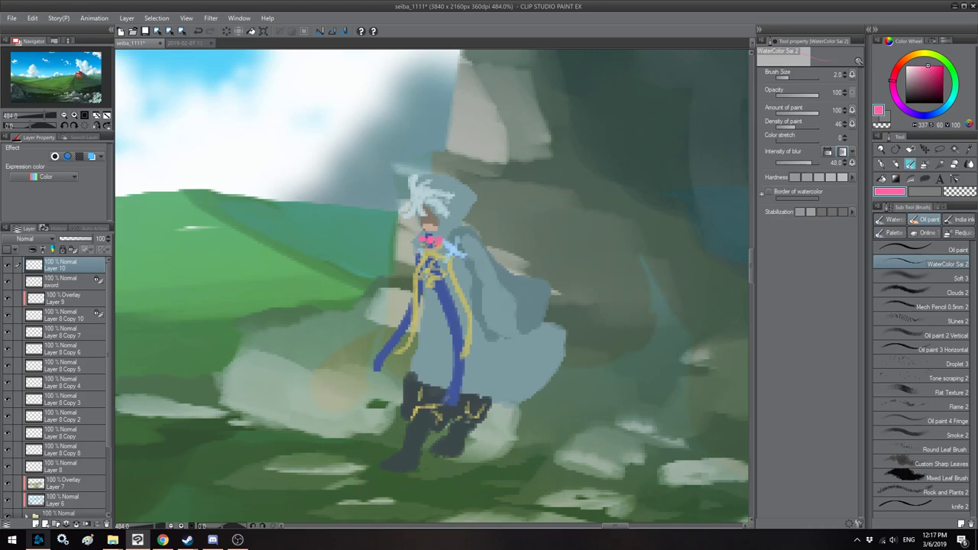
{"action": "left_click_drag", "start_coordinate": [459, 271], "coordinate": [457, 256]}
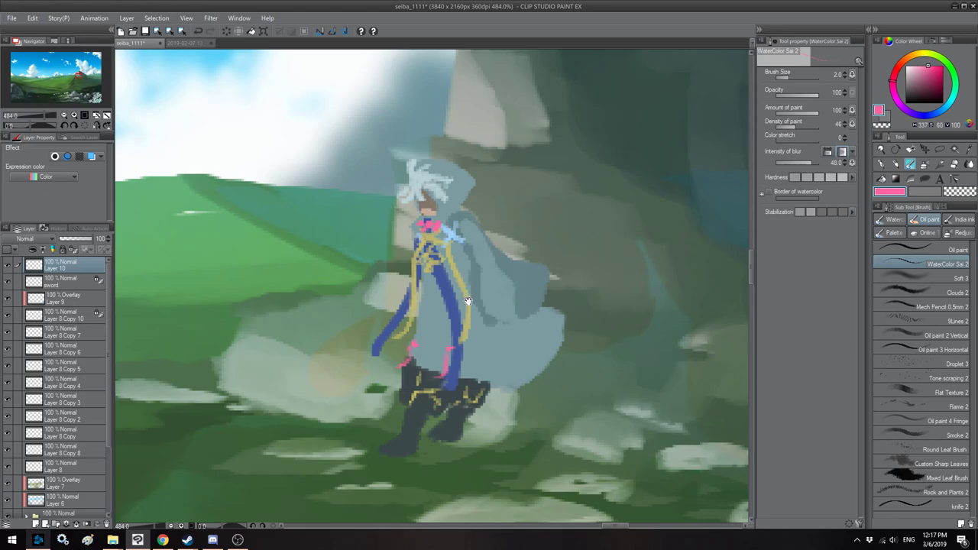
{"action": "left_click_drag", "start_coordinate": [459, 300], "coordinate": [469, 295]}
Step: Fill the gap between the blue coat strips with dark trousers using the sampled boot colour at brush size 3
{"action": "left_click", "coordinate": [425, 364], "text": "alt"}
{"action": "key", "text": "]"}
{"action": "mouse_move", "coordinate": [427, 360]}
{"action": "left_mouse_down"}
{"action": "mouse_move", "coordinate": [439, 277]}
{"action": "mouse_move", "coordinate": [456, 359]}
{"action": "left_mouse_up"}
{"action": "mouse_move", "coordinate": [443, 318]}
{"action": "left_mouse_down"}
{"action": "mouse_move", "coordinate": [431, 360]}
{"action": "mouse_move", "coordinate": [451, 360]}
{"action": "left_mouse_up"}
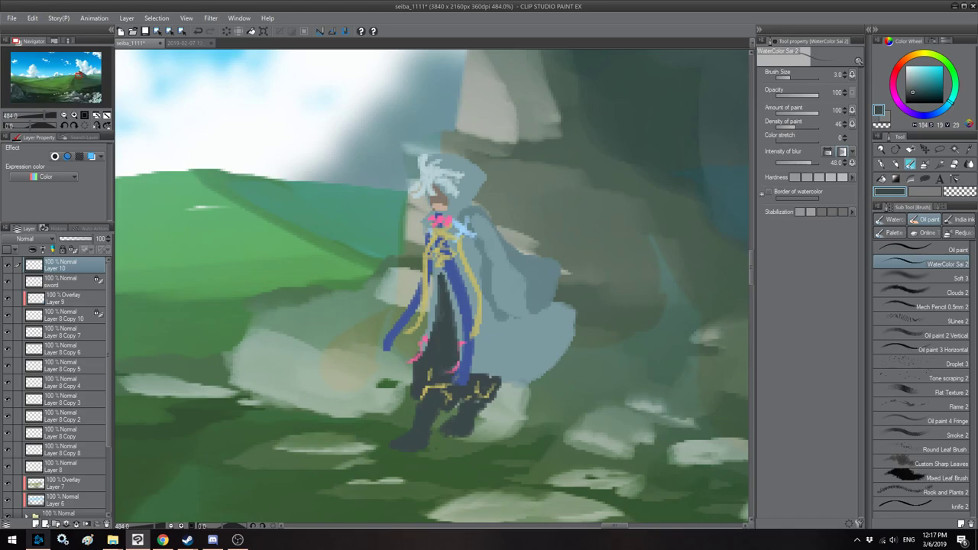
Step: Draw thin crossing yellow pattern lines over the lower trousers and boot tops with the sampled cord colour
{"action": "left_click", "coordinate": [465, 248], "text": "alt"}
{"action": "key", "text": "bracketleft"}
{"action": "left_click_drag", "start_coordinate": [446, 356], "coordinate": [420, 376]}
{"action": "left_click_drag", "start_coordinate": [448, 336], "coordinate": [419, 412]}
{"action": "left_click_drag", "start_coordinate": [478, 405], "coordinate": [486, 376]}
Step: Paint a wide pale blue sleeve on the arm nearest the cape with the sampled hair colour
{"action": "left_click", "coordinate": [438, 168], "text": "alt"}
{"action": "key", "text": "h"}
{"action": "mouse_move", "coordinate": [413, 269]}
{"action": "left_mouse_down"}
{"action": "mouse_move", "coordinate": [448, 262]}
{"action": "mouse_move", "coordinate": [404, 259]}
{"action": "mouse_move", "coordinate": [402, 311]}
{"action": "mouse_move", "coordinate": [378, 308]}
{"action": "left_mouse_up"}
{"action": "key", "text": "]"}
{"action": "key", "text": "]"}
{"action": "mouse_move", "coordinate": [396, 263]}
{"action": "left_mouse_down"}
{"action": "mouse_move", "coordinate": [370, 303]}
{"action": "mouse_move", "coordinate": [401, 307]}
{"action": "mouse_move", "coordinate": [379, 315]}
{"action": "mouse_move", "coordinate": [399, 316]}
{"action": "left_mouse_up"}
Step: Paint the matching pale blue sleeve on the figure's other arm, and enlarge the brush to size 6
{"action": "key", "text": "bracketleft"}
{"action": "key", "text": "bracketleft"}
{"action": "key", "text": "bracketleft"}
{"action": "mouse_move", "coordinate": [478, 230]}
{"action": "left_mouse_down"}
{"action": "mouse_move", "coordinate": [497, 280]}
{"action": "mouse_move", "coordinate": [519, 301]}
{"action": "mouse_move", "coordinate": [487, 276]}
{"action": "left_mouse_up"}
{"action": "key", "text": "bracketright"}
{"action": "key", "text": "bracketright"}
{"action": "key", "text": "bracketright"}
{"action": "key", "text": "bracketright"}
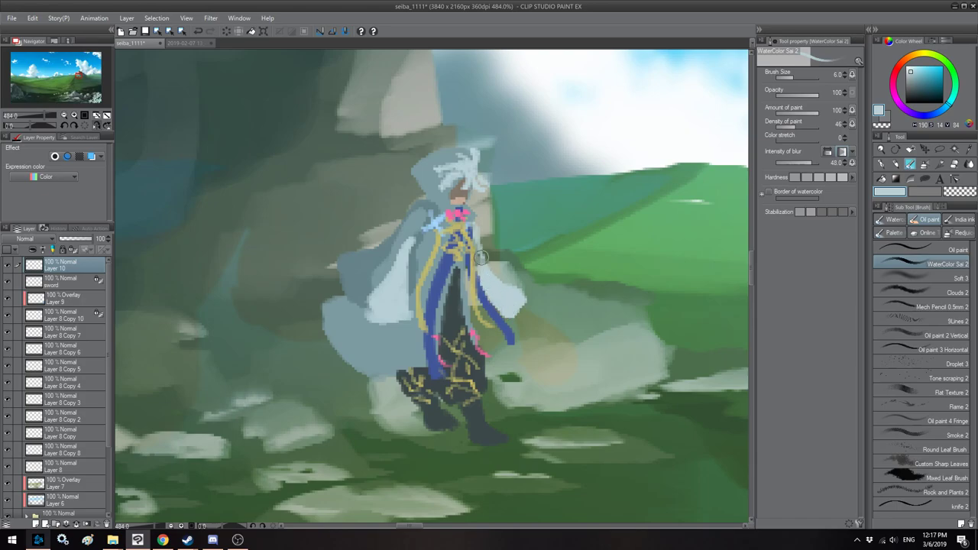
Step: Add small pale blue strokes at the coat's lower front edge beside the yellow cord, using a smaller brush
{"action": "key", "text": "bracketleft"}
{"action": "key", "text": "bracketleft"}
{"action": "key", "text": "bracketleft"}
{"action": "key", "text": "bracketleft"}
{"action": "mouse_move", "coordinate": [483, 320]}
{"action": "left_mouse_down"}
{"action": "mouse_move", "coordinate": [468, 273]}
{"action": "mouse_move", "coordinate": [474, 325]}
{"action": "left_mouse_up"}
{"action": "key", "text": "bracketleft"}
{"action": "scroll", "coordinate": [413, 275], "scroll_direction": "down", "scroll_amount": 6}
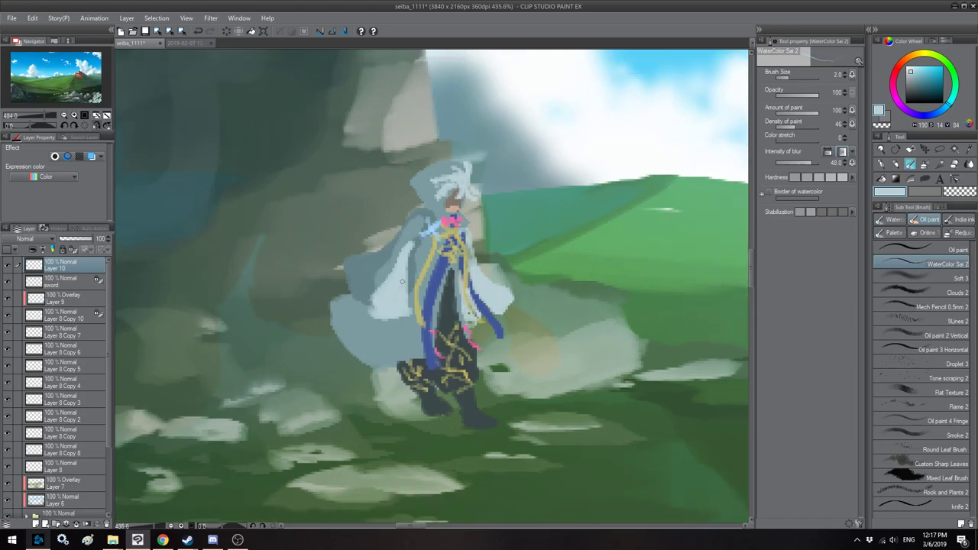
{"action": "scroll", "coordinate": [386, 202], "scroll_direction": "up", "scroll_amount": 8}
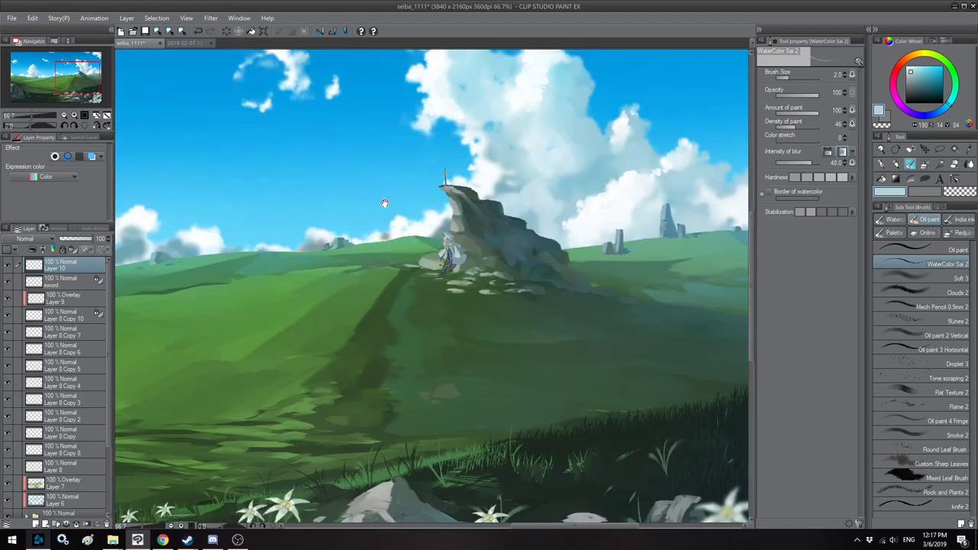
{"action": "scroll", "coordinate": [480, 259], "scroll_direction": "up", "scroll_amount": 1}
{"action": "key", "text": "h"}
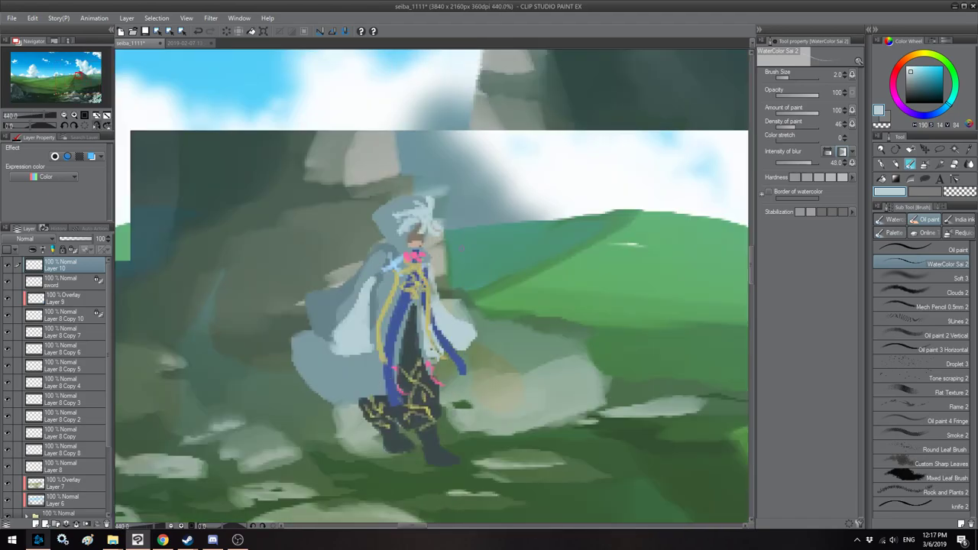
Step: Shade the back and underside of the hood with sampled cloak tones at brush size 4
{"action": "key", "text": "h"}
{"action": "scroll", "coordinate": [462, 249], "scroll_direction": "up", "scroll_amount": 1}
{"action": "key", "text": "h"}
{"action": "left_click_drag", "start_coordinate": [461, 248], "coordinate": [497, 240]}
{"action": "left_click", "coordinate": [414, 194], "text": "alt"}
{"action": "key", "text": "bracketright"}
{"action": "key", "text": "bracketright"}
{"action": "left_click_drag", "start_coordinate": [410, 197], "coordinate": [403, 205]}
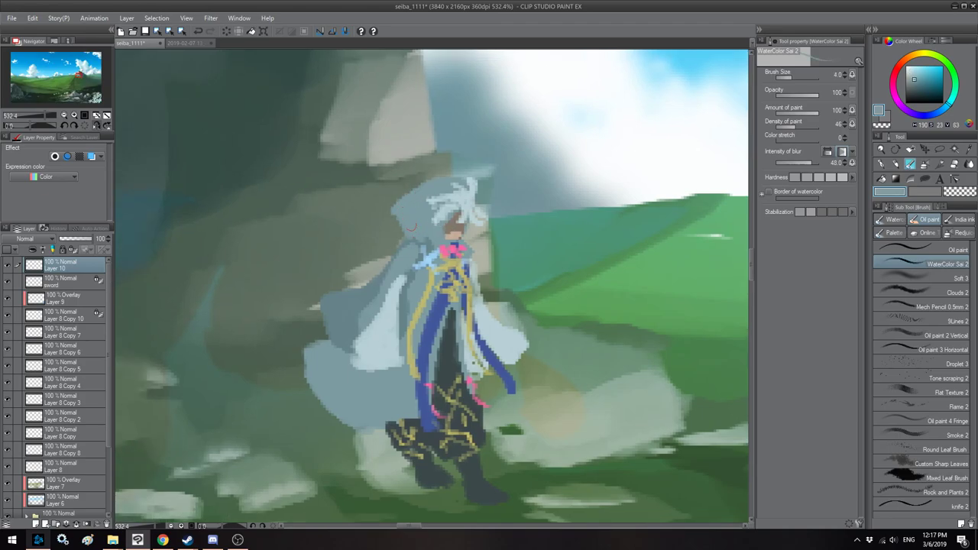
{"action": "left_click", "coordinate": [411, 240], "text": "alt"}
{"action": "mouse_move", "coordinate": [411, 240]}
{"action": "left_mouse_down"}
{"action": "mouse_move", "coordinate": [402, 200]}
{"action": "mouse_move", "coordinate": [427, 211]}
{"action": "mouse_move", "coordinate": [435, 232]}
{"action": "left_mouse_up"}
Step: Touch up the area beside the face and collar with the hood's sampled grey-blue at brush size 2
{"action": "left_click", "coordinate": [438, 187], "text": "alt"}
{"action": "key", "text": "bracketleft"}
{"action": "key", "text": "bracketleft"}
{"action": "left_click_drag", "start_coordinate": [468, 226], "coordinate": [470, 243]}
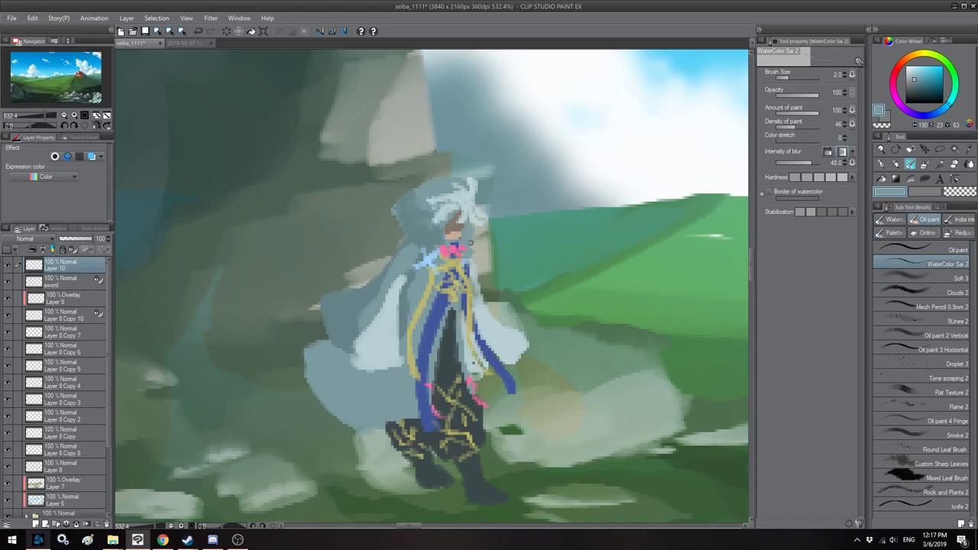
{"action": "scroll", "coordinate": [458, 260], "scroll_direction": "down", "scroll_amount": 9}
{"action": "key", "text": "h"}
{"action": "key", "text": "h"}
{"action": "scroll", "coordinate": [436, 276], "scroll_direction": "up", "scroll_amount": 7}
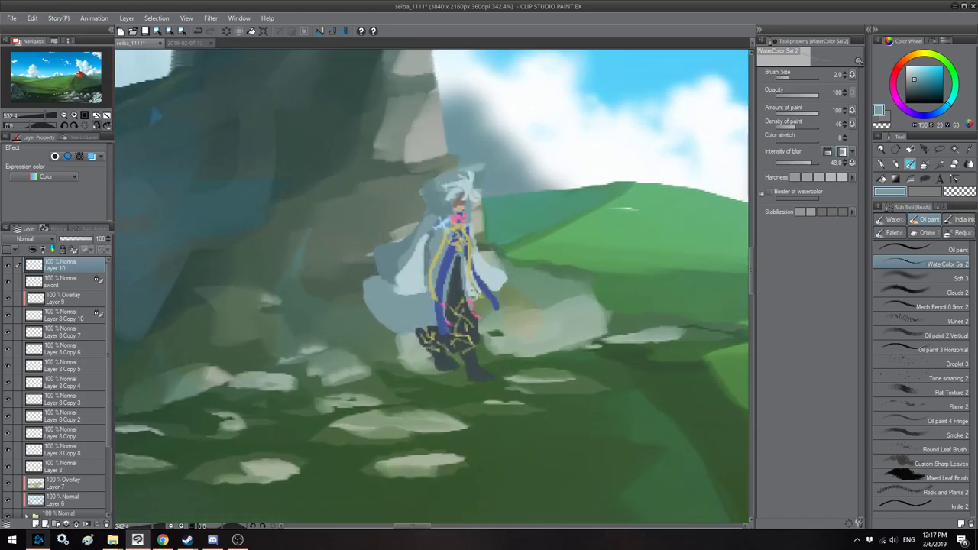
{"action": "key", "text": "h"}
{"action": "left_click_drag", "start_coordinate": [429, 261], "coordinate": [442, 255]}
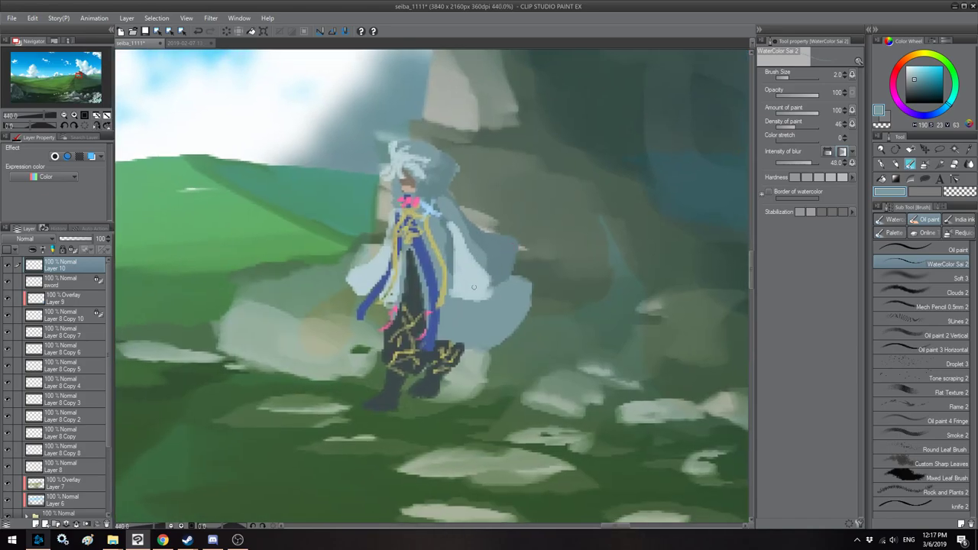
Step: Paint a small hand at the end of the cape-side sleeve with the face's sampled skin tone
{"action": "left_click", "coordinate": [409, 186], "text": "alt"}
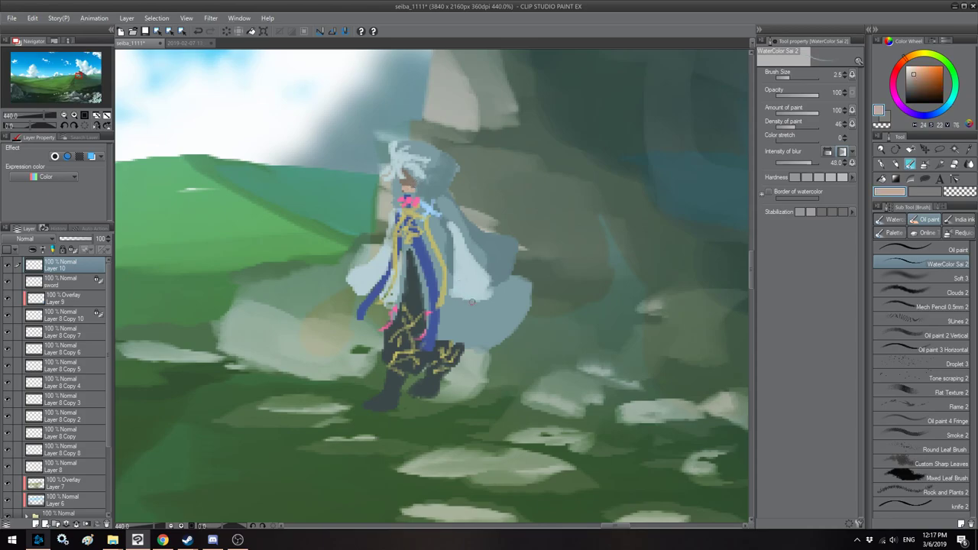
{"action": "left_click", "coordinate": [416, 292], "text": "alt"}
{"action": "mouse_move", "coordinate": [448, 277]}
{"action": "left_mouse_down"}
{"action": "mouse_move", "coordinate": [478, 300]}
{"action": "mouse_move", "coordinate": [438, 371]}
{"action": "left_mouse_up"}
{"action": "key", "text": "]"}
{"action": "key", "text": "]"}
{"action": "left_click", "coordinate": [474, 304], "text": "alt"}
{"action": "key", "text": "]"}
Step: Paint the lower part of a dark staff running down from the hand with the sampled trouser colour
{"action": "left_click", "coordinate": [415, 305], "text": "alt"}
{"action": "key", "text": "["}
{"action": "key", "text": "["}
{"action": "key", "text": "]"}
{"action": "left_click_drag", "start_coordinate": [471, 309], "coordinate": [417, 407]}
{"action": "left_click_drag", "start_coordinate": [441, 355], "coordinate": [461, 318]}
Step: Paint the staff's long upper part rising from the hand in the same dark colour, then reduce the brush to size 2
{"action": "mouse_move", "coordinate": [520, 254]}
{"action": "left_mouse_down"}
{"action": "mouse_move", "coordinate": [517, 288]}
{"action": "mouse_move", "coordinate": [527, 280]}
{"action": "mouse_move", "coordinate": [529, 266]}
{"action": "mouse_move", "coordinate": [476, 298]}
{"action": "mouse_move", "coordinate": [474, 183]}
{"action": "left_mouse_up"}
{"action": "key", "text": "minus"}
{"action": "key", "text": "minus"}
{"action": "key", "text": "bracketleft"}
{"action": "key", "text": "bracketright"}
{"action": "key", "text": "bracketright"}
{"action": "left_click_drag", "start_coordinate": [479, 295], "coordinate": [474, 174]}
{"action": "left_click_drag", "start_coordinate": [475, 217], "coordinate": [481, 299]}
{"action": "key", "text": "bracketleft"}
{"action": "key", "text": "bracketleft"}
{"action": "key", "text": "bracketleft"}
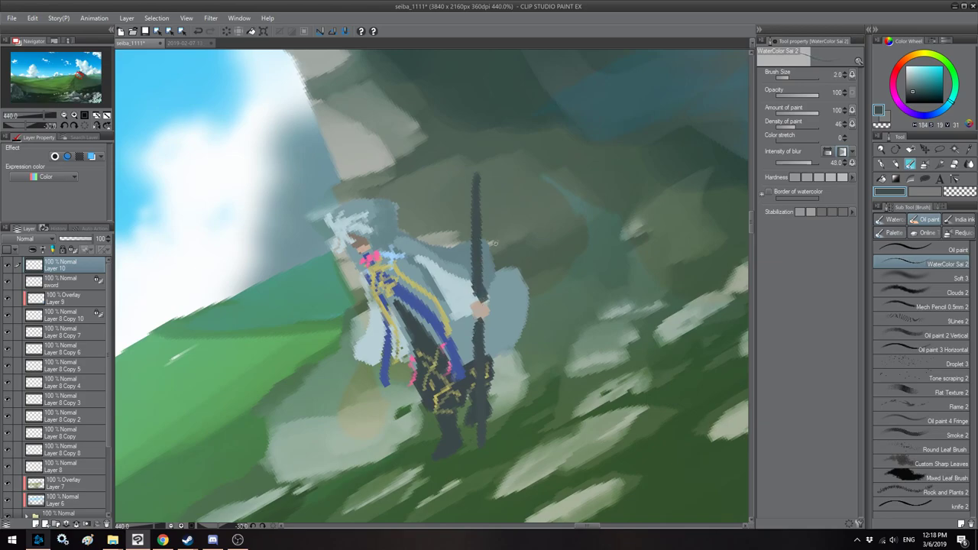
Step: Paint pink, blue and yellow accents on the upper part of the staff with colours sampled from the figure's costume
{"action": "left_click", "coordinate": [380, 252], "text": "alt"}
{"action": "key", "text": "bracketleft"}
{"action": "key", "text": "bracketleft"}
{"action": "mouse_move", "coordinate": [498, 197]}
{"action": "left_mouse_down"}
{"action": "mouse_move", "coordinate": [474, 237]}
{"action": "mouse_move", "coordinate": [483, 245]}
{"action": "mouse_move", "coordinate": [493, 234]}
{"action": "mouse_move", "coordinate": [476, 252]}
{"action": "mouse_move", "coordinate": [491, 342]}
{"action": "left_mouse_up"}
{"action": "left_click", "coordinate": [405, 295], "text": "alt"}
{"action": "key", "text": "bracketright"}
{"action": "key", "text": "bracketright"}
{"action": "left_click", "coordinate": [419, 269], "text": "alt"}
{"action": "key", "text": "bracketright"}
{"action": "key", "text": "bracketleft"}
Step: Shape the staff's curled head and pointed tip in sampled dark blue-grey, ending with the brush at size 2.5
{"action": "left_click", "coordinate": [478, 227], "text": "alt"}
{"action": "key", "text": "bracketright"}
{"action": "key", "text": "bracketright"}
{"action": "key", "text": "bracketleft"}
{"action": "key", "text": "bracketleft"}
{"action": "key", "text": "bracketleft"}
{"action": "mouse_move", "coordinate": [496, 292]}
{"action": "left_mouse_down"}
{"action": "mouse_move", "coordinate": [487, 378]}
{"action": "mouse_move", "coordinate": [510, 208]}
{"action": "mouse_move", "coordinate": [467, 228]}
{"action": "mouse_move", "coordinate": [447, 210]}
{"action": "mouse_move", "coordinate": [479, 136]}
{"action": "mouse_move", "coordinate": [477, 176]}
{"action": "mouse_move", "coordinate": [475, 140]}
{"action": "left_mouse_up"}
{"action": "key", "text": "bracketright"}
{"action": "key", "text": "bracketright"}
{"action": "key", "text": "bracketright"}
{"action": "key", "text": "bracketright"}
{"action": "key", "text": "bracketright"}
{"action": "key", "text": "bracketleft"}
{"action": "key", "text": "bracketleft"}
{"action": "key", "text": "bracketleft"}
{"action": "key", "text": "bracketleft"}
{"action": "key", "text": "bracketright"}
{"action": "key", "text": "bracketleft"}
{"action": "key", "text": "bracketleft"}
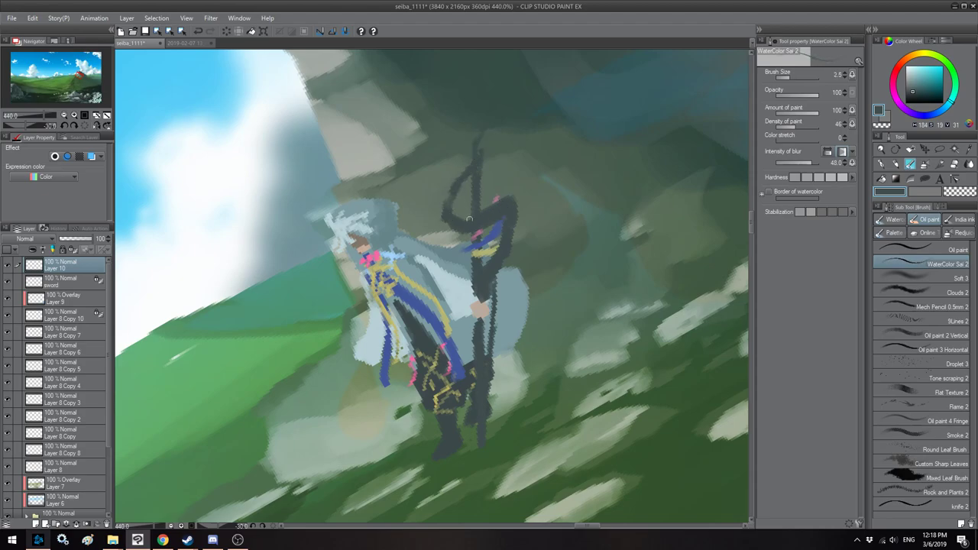
Step: Paint a small yellow ornament inside the staff's curl with the sampled yellow at brush size 1.5
{"action": "left_click", "coordinate": [481, 250], "text": "alt"}
{"action": "key", "text": "bracketleft"}
{"action": "key", "text": "bracketleft"}
{"action": "left_click_drag", "start_coordinate": [468, 197], "coordinate": [472, 216]}
{"action": "left_click_drag", "start_coordinate": [474, 200], "coordinate": [481, 216]}
{"action": "left_click_drag", "start_coordinate": [480, 198], "coordinate": [489, 213]}
{"action": "mouse_move", "coordinate": [488, 195]}
{"action": "left_mouse_down"}
{"action": "mouse_move", "coordinate": [469, 187]}
{"action": "mouse_move", "coordinate": [467, 206]}
{"action": "left_mouse_up"}
Step: Extend the staff's lower tip past the boots with the sampled dark colour at brush size 3
{"action": "key", "text": "asciicircum"}
{"action": "key", "text": "h"}
{"action": "scroll", "coordinate": [459, 184], "scroll_direction": "down", "scroll_amount": 3}
{"action": "scroll", "coordinate": [468, 207], "scroll_direction": "down", "scroll_amount": 2}
{"action": "key", "text": "h"}
{"action": "scroll", "coordinate": [402, 219], "scroll_direction": "up", "scroll_amount": 4}
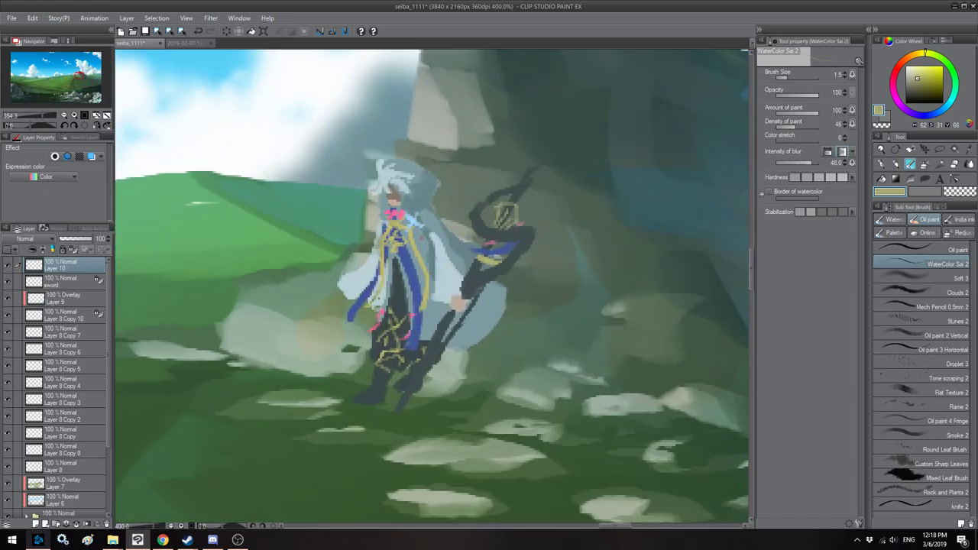
{"action": "scroll", "coordinate": [429, 294], "scroll_direction": "up", "scroll_amount": 1}
{"action": "left_click_drag", "start_coordinate": [487, 292], "coordinate": [495, 279]}
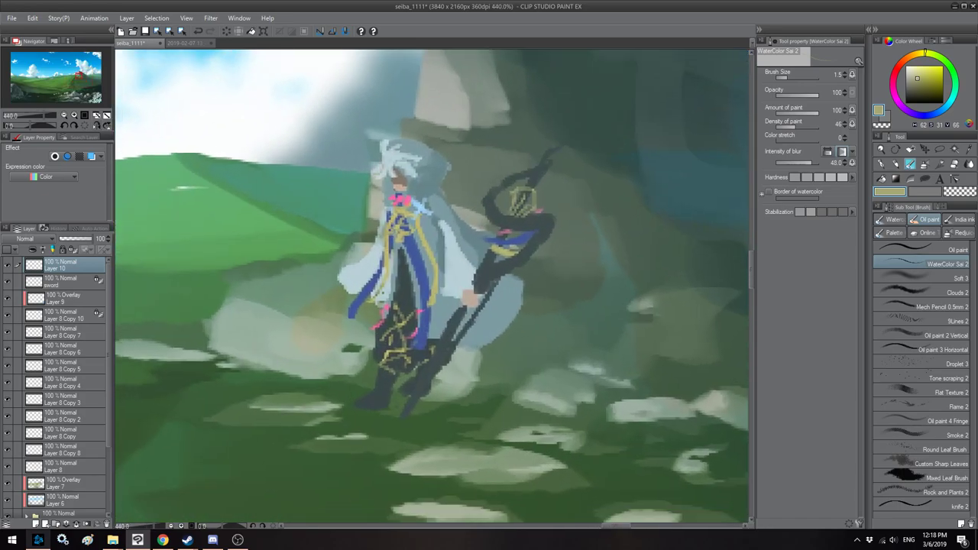
{"action": "left_click", "coordinate": [515, 222], "text": "alt"}
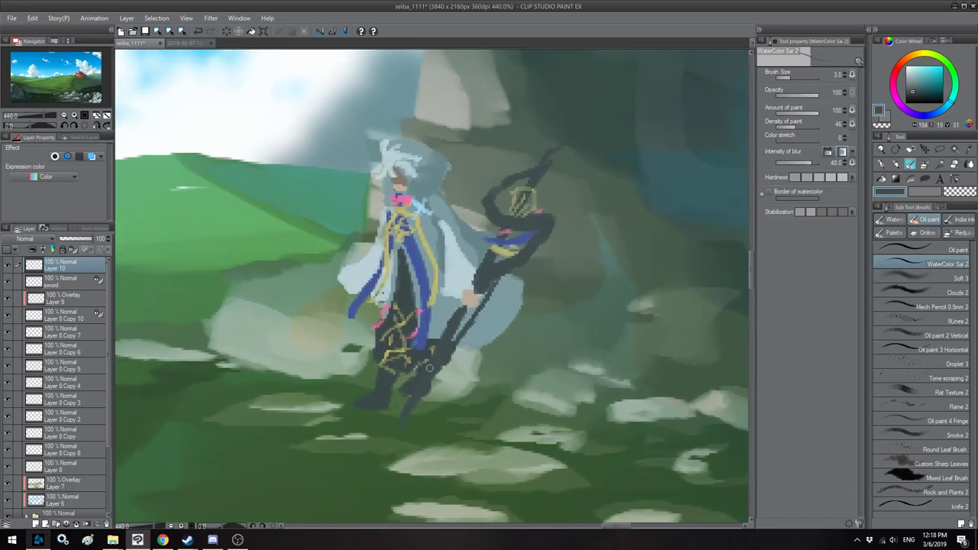
{"action": "key", "text": "minus"}
{"action": "key", "text": "minus"}
{"action": "left_click_drag", "start_coordinate": [413, 424], "coordinate": [424, 447]}
Step: Select the staff's head with the Lasso marquee, transform it upward to lengthen the staff, and deselect it
{"action": "left_click", "coordinate": [938, 150]}
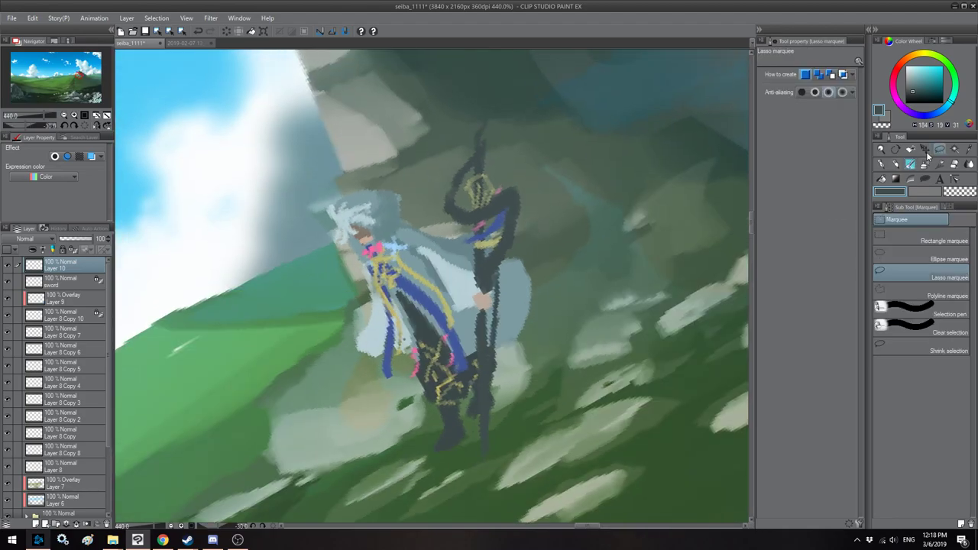
{"action": "left_click_drag", "start_coordinate": [544, 144], "coordinate": [438, 197]}
{"action": "mouse_move", "coordinate": [468, 238]}
{"action": "left_mouse_down"}
{"action": "mouse_move", "coordinate": [490, 280]}
{"action": "mouse_move", "coordinate": [528, 231]}
{"action": "mouse_move", "coordinate": [547, 165]}
{"action": "left_mouse_up"}
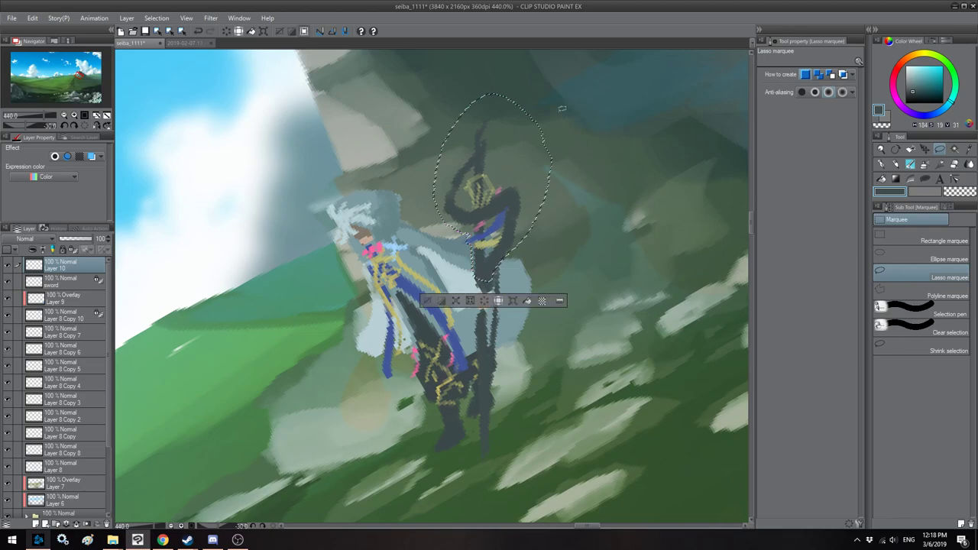
{"action": "key", "text": "ctrl+t"}
{"action": "left_click_drag", "start_coordinate": [491, 200], "coordinate": [496, 164]}
{"action": "left_click_drag", "start_coordinate": [485, 251], "coordinate": [494, 231]}
{"action": "key", "text": "Return"}
{"action": "key", "text": "ctrl+d"}
{"action": "key", "text": "h"}
{"action": "key", "text": "h"}
Step: Repaint the cape behind the staff in its sampled blue-grey and bridge the gap in the shaft with sampled dark colour
{"action": "left_click", "coordinate": [910, 165]}
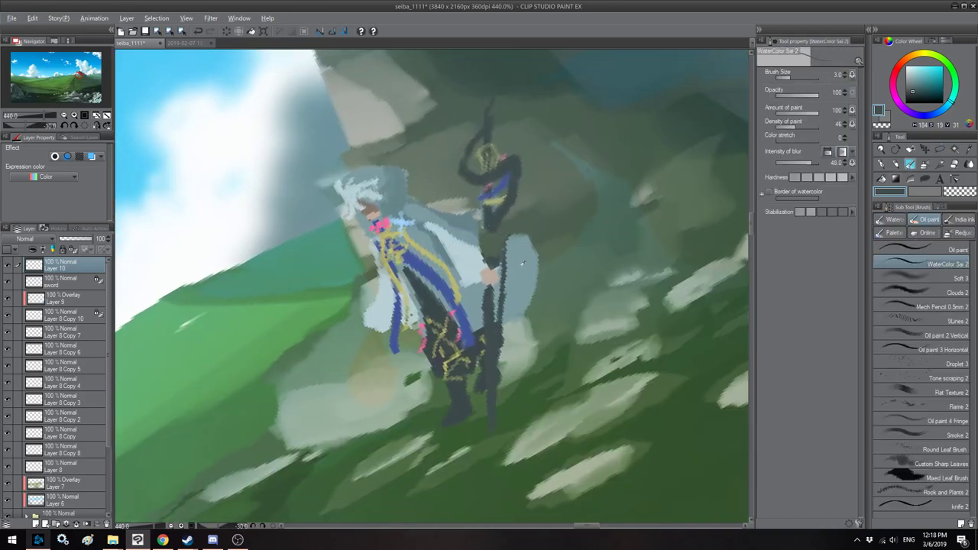
{"action": "key", "text": "bracketleft"}
{"action": "left_click", "coordinate": [486, 229], "text": "alt"}
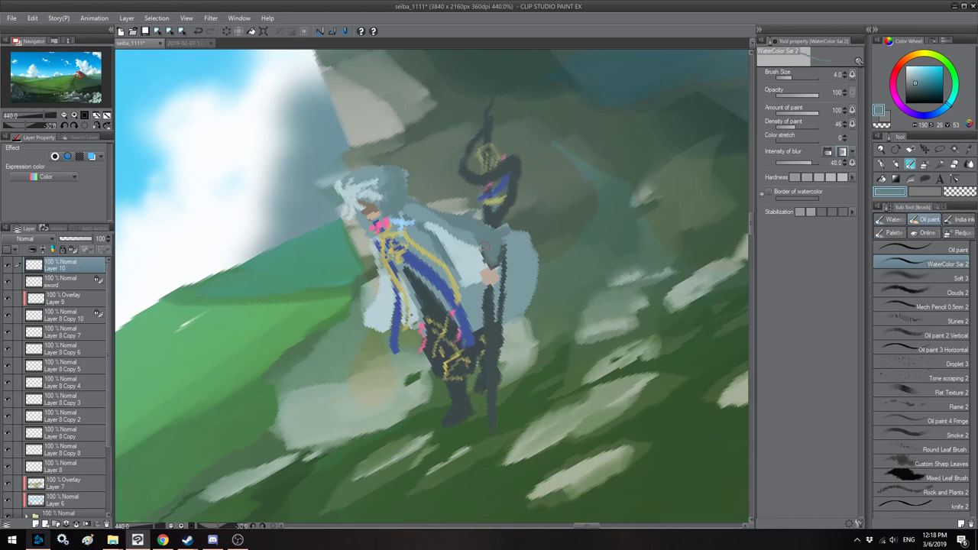
{"action": "left_click", "coordinate": [497, 217], "text": "alt"}
{"action": "mouse_move", "coordinate": [487, 224]}
{"action": "left_mouse_down"}
{"action": "mouse_move", "coordinate": [488, 269]}
{"action": "mouse_move", "coordinate": [502, 266]}
{"action": "left_mouse_up"}
{"action": "key", "text": "["}
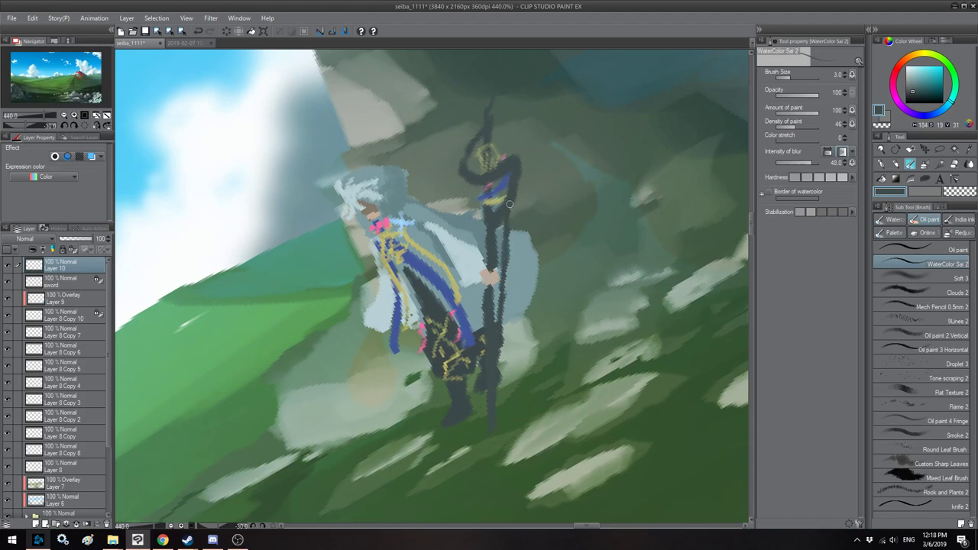
Step: Examine the figure's proportions against the rock and hills in mirrored and unmirrored views
{"action": "key", "text": "asciicircum"}
{"action": "key", "text": "asciicircum"}
{"action": "key", "text": "asciicircum"}
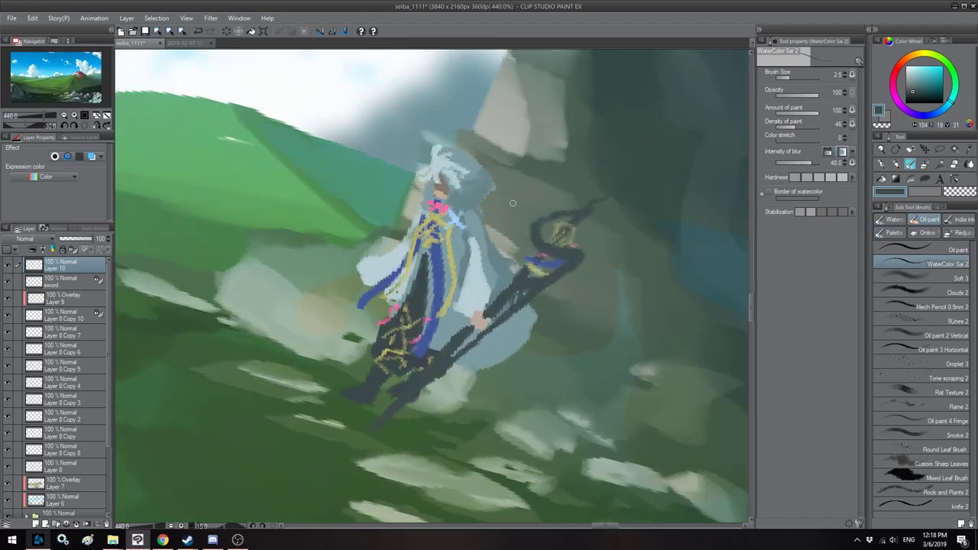
{"action": "key", "text": "h"}
{"action": "scroll", "coordinate": [513, 203], "scroll_direction": "down", "scroll_amount": 4}
{"action": "scroll", "coordinate": [474, 234], "scroll_direction": "down", "scroll_amount": 2}
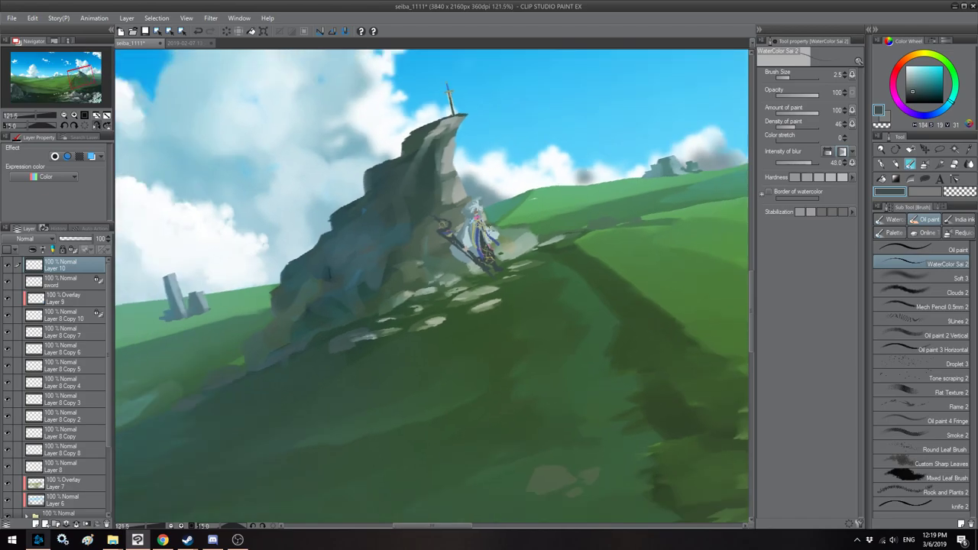
{"action": "key", "text": "asciicircum"}
{"action": "key", "text": "asciicircum"}
{"action": "key", "text": "asciicircum"}
{"action": "key", "text": "h"}
{"action": "scroll", "coordinate": [398, 228], "scroll_direction": "down", "scroll_amount": 1}
{"action": "scroll", "coordinate": [387, 230], "scroll_direction": "up", "scroll_amount": 5}
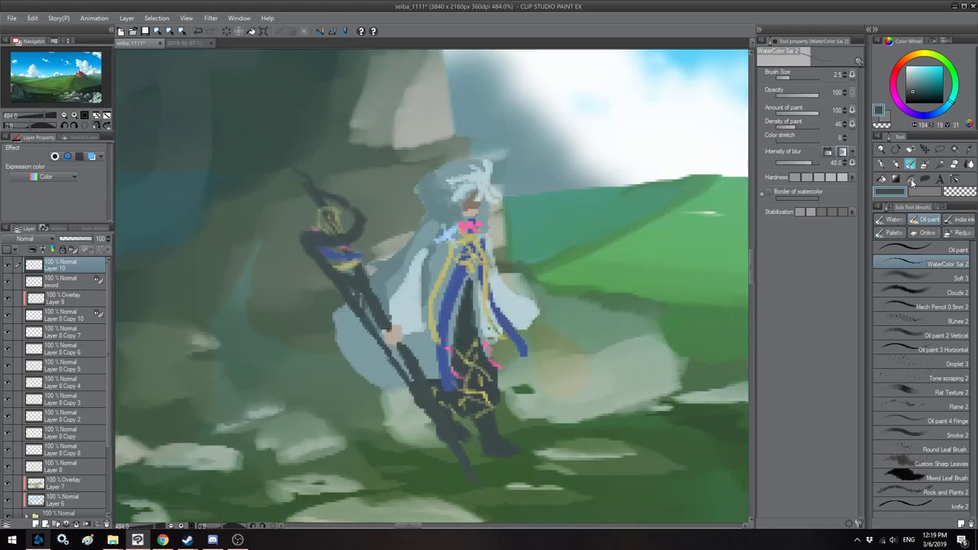
Step: Select the figure's head with the Lasso marquee, shift it slightly down toward the collar, and deselect it
{"action": "left_click", "coordinate": [941, 153]}
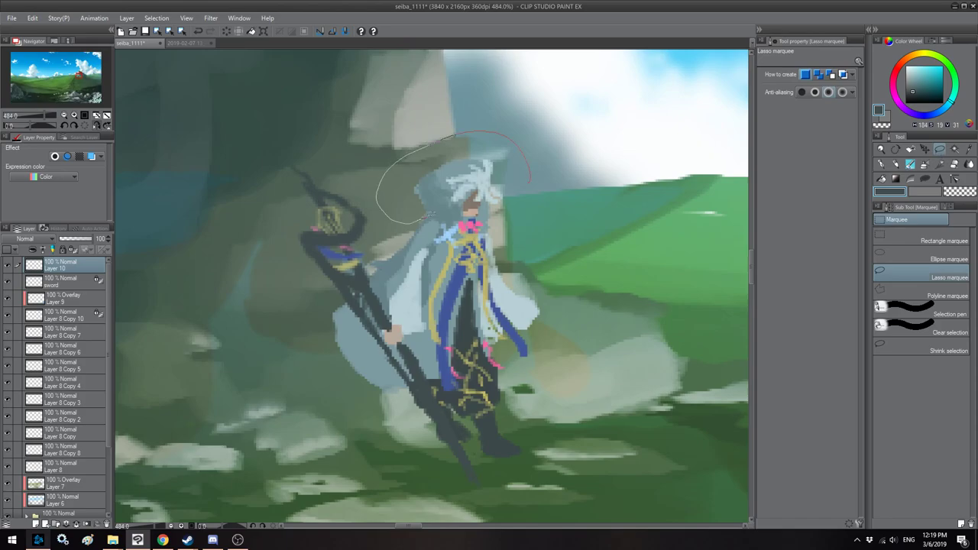
{"action": "left_click_drag", "start_coordinate": [530, 181], "coordinate": [497, 227]}
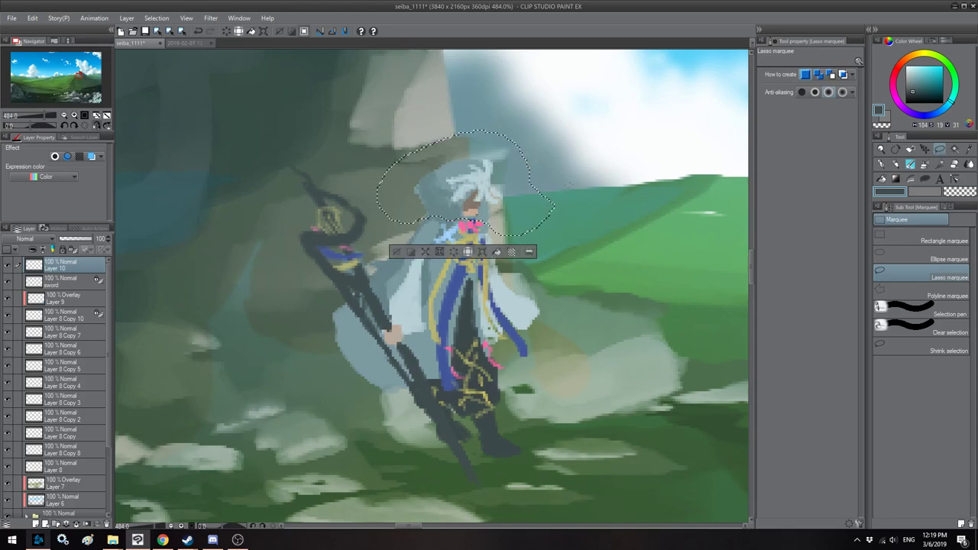
{"action": "key", "text": "ctrl+t"}
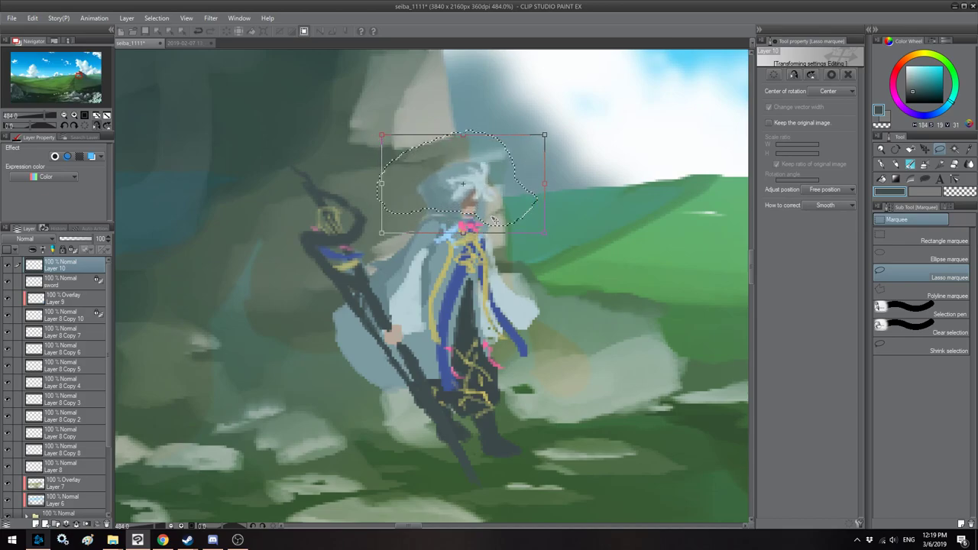
{"action": "left_click_drag", "start_coordinate": [496, 222], "coordinate": [491, 229]}
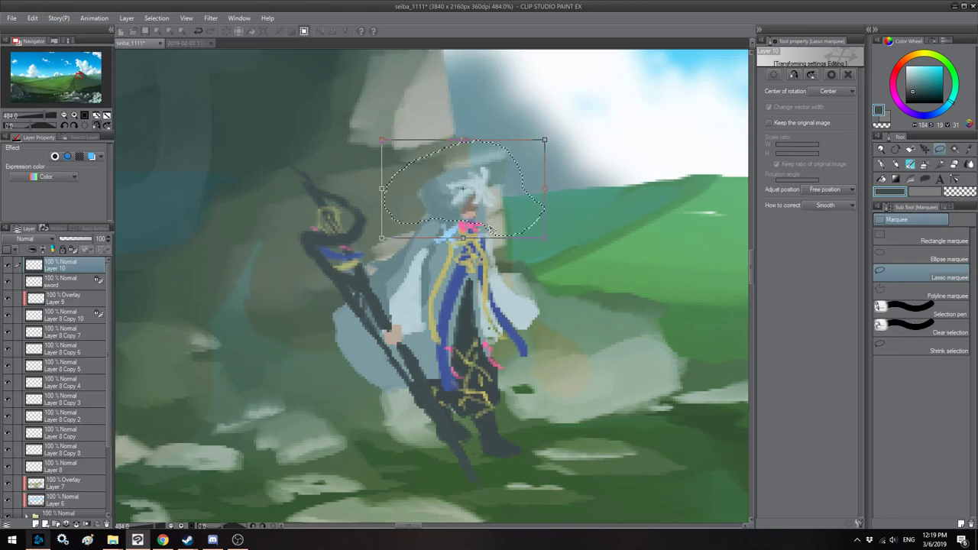
{"action": "key", "text": "Return"}
{"action": "key", "text": "ctrl+d"}
Step: Rename the figure's layer as MERLIN
{"action": "scroll", "coordinate": [478, 226], "scroll_direction": "down", "scroll_amount": 5}
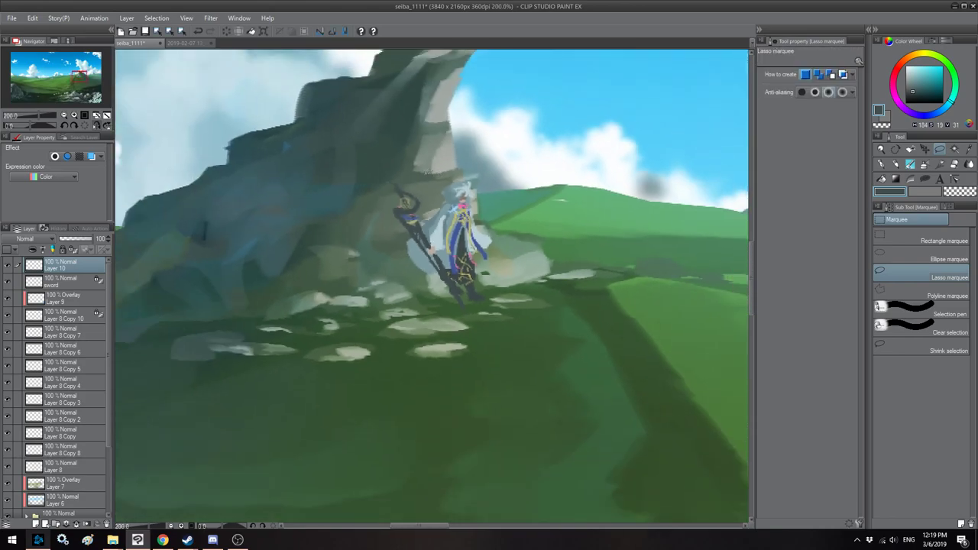
{"action": "scroll", "coordinate": [432, 163], "scroll_direction": "down", "scroll_amount": 2}
{"action": "key", "text": "h"}
{"action": "left_click_drag", "start_coordinate": [363, 137], "coordinate": [443, 199]}
{"action": "scroll", "coordinate": [459, 210], "scroll_direction": "up", "scroll_amount": 3}
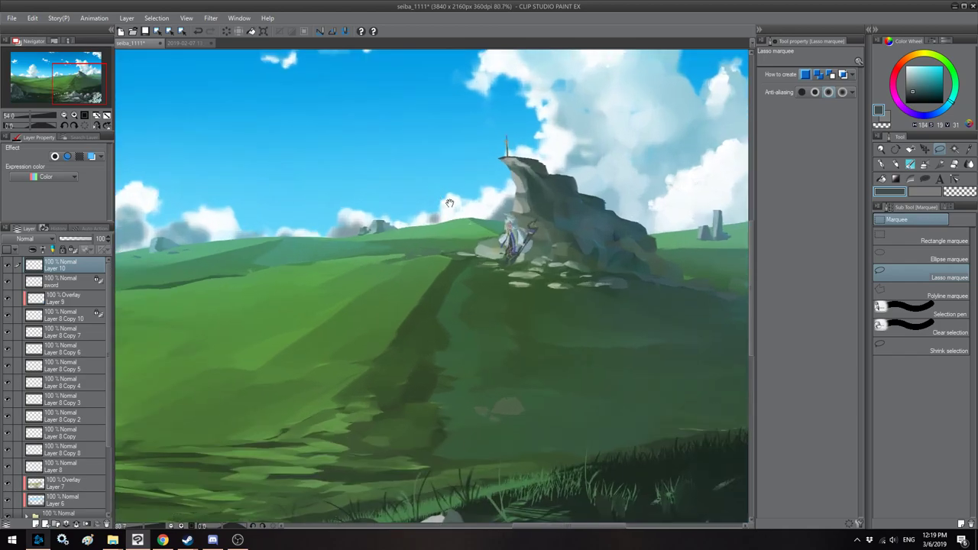
{"action": "scroll", "coordinate": [476, 222], "scroll_direction": "up", "scroll_amount": 2}
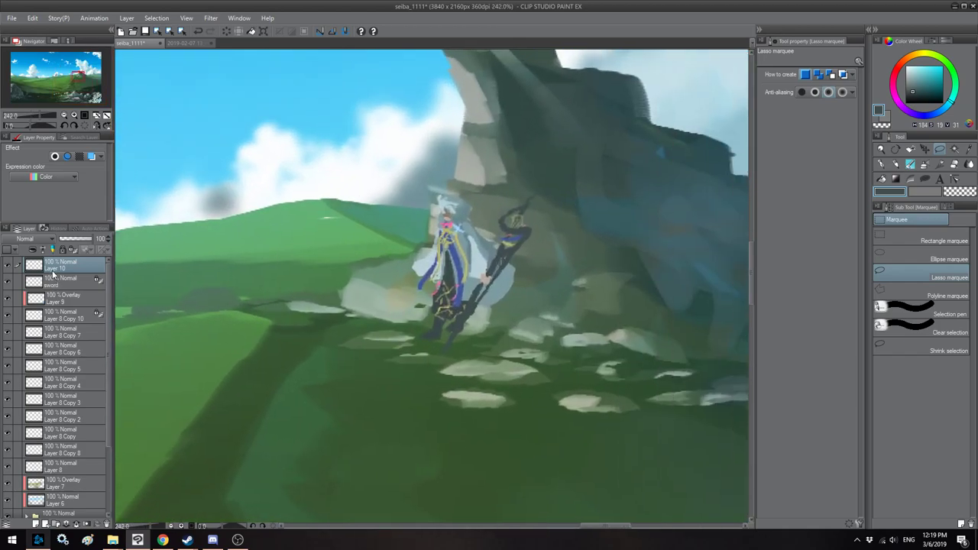
{"action": "double_click", "coordinate": [53, 265]}
{"action": "type", "text": "M"}
{"action": "key", "text": "Return"}
Step: Create a new layer above MERLIN and set its blending mode to Overlay
{"action": "left_click", "coordinate": [35, 525]}
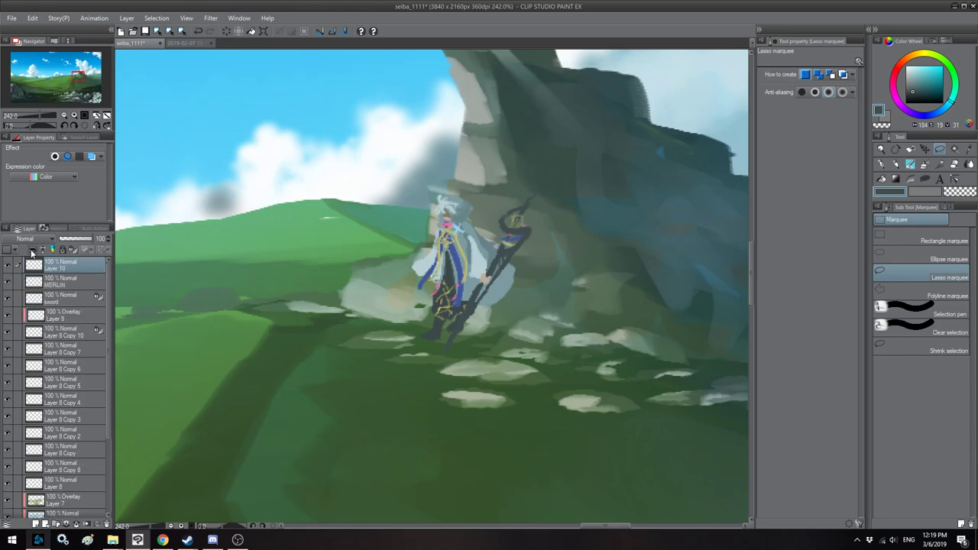
{"action": "left_click", "coordinate": [27, 238]}
{"action": "left_click", "coordinate": [29, 365]}
{"action": "left_click_drag", "start_coordinate": [607, 249], "coordinate": [624, 252]}
Step: Brighten the figure's upper part with pale cyan using the Soft 3 brush, then reduce the brush to size 170
{"action": "left_click", "coordinate": [909, 164]}
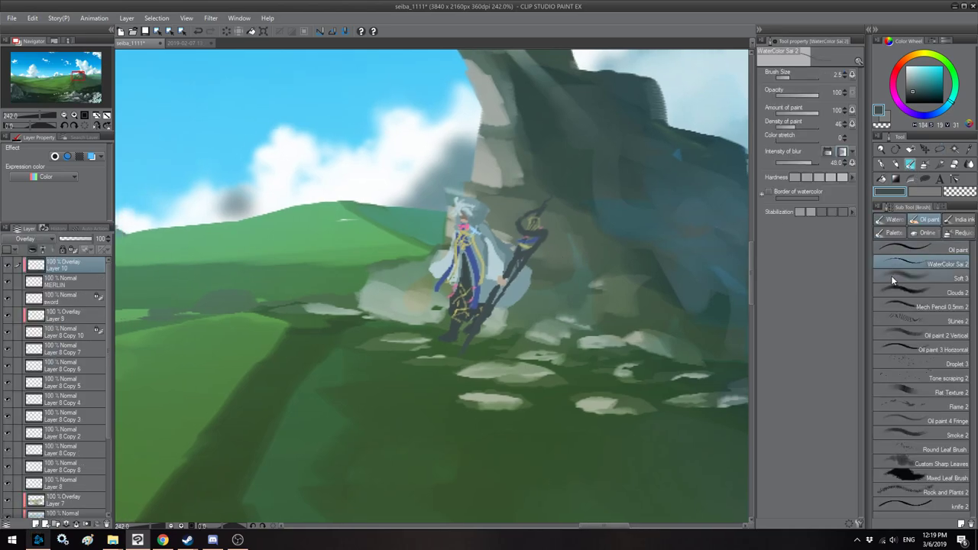
{"action": "left_click", "coordinate": [916, 74]}
{"action": "left_click_drag", "start_coordinate": [434, 180], "coordinate": [444, 183]}
{"action": "key", "text": "["}
{"action": "key", "text": "["}
{"action": "key", "text": "["}
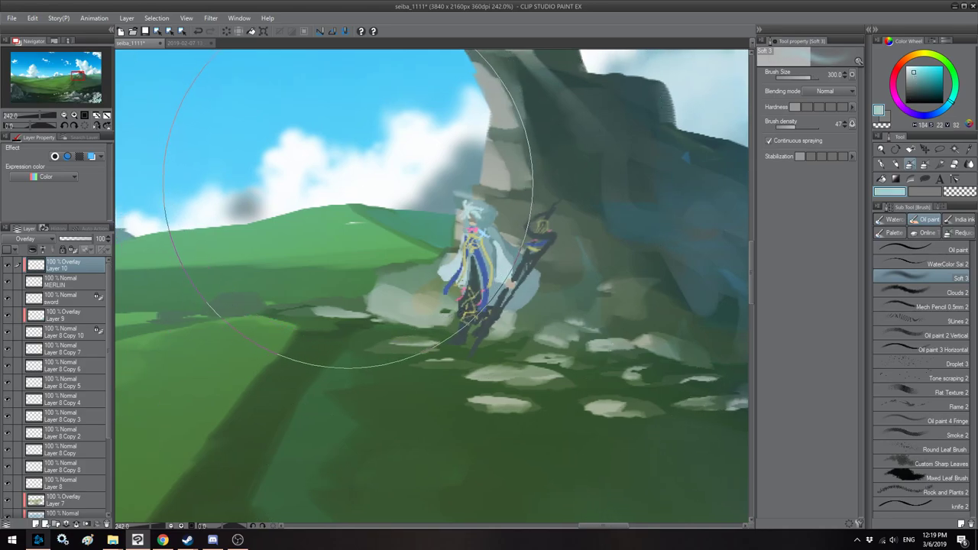
{"action": "key", "text": "bracketleft"}
{"action": "key", "text": "bracketleft"}
{"action": "key", "text": "bracketleft"}
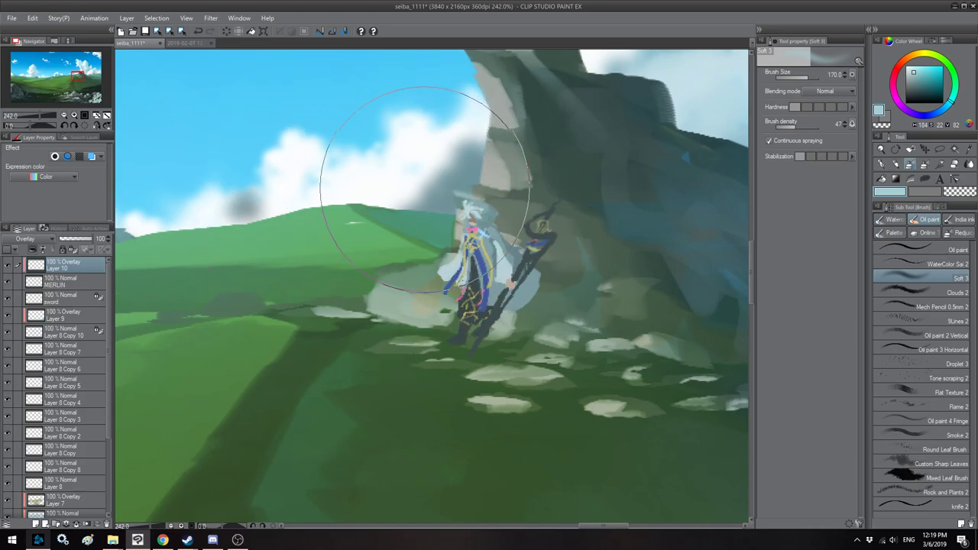
Step: Darken the figure's lower body and staff with dark teal using the Soft 3 brush, reducing its size to 120
{"action": "left_click_drag", "start_coordinate": [912, 102], "coordinate": [917, 95]}
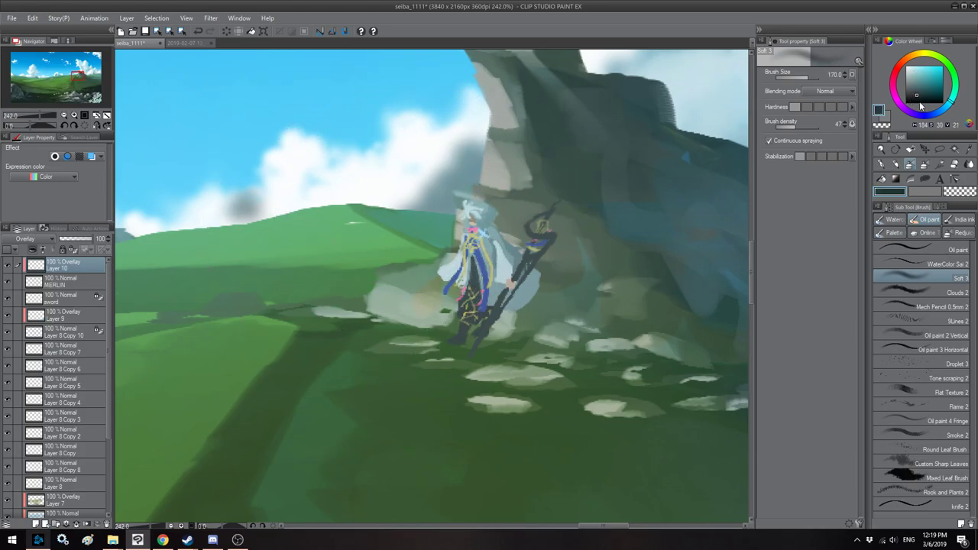
{"action": "left_click_drag", "start_coordinate": [531, 345], "coordinate": [507, 360]}
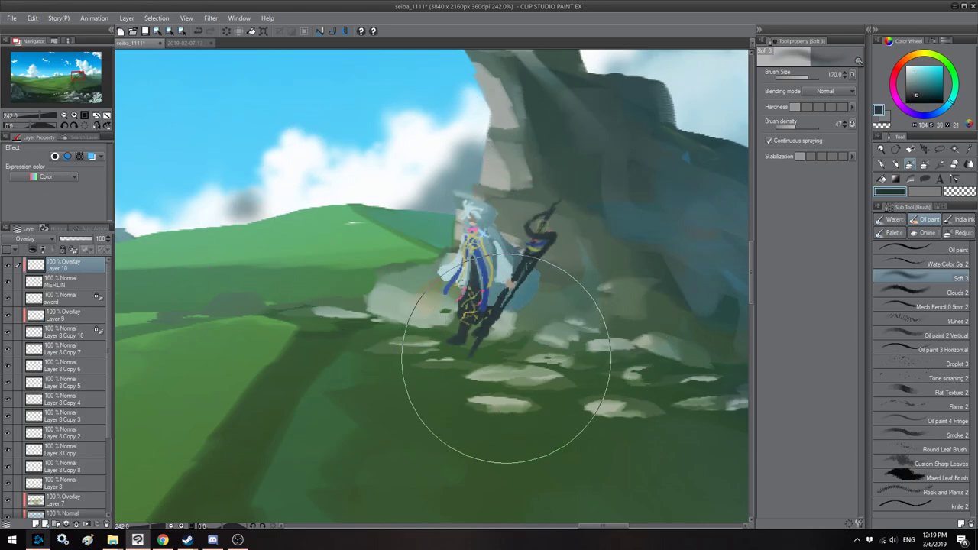
{"action": "key", "text": "bracketleft"}
{"action": "key", "text": "bracketleft"}
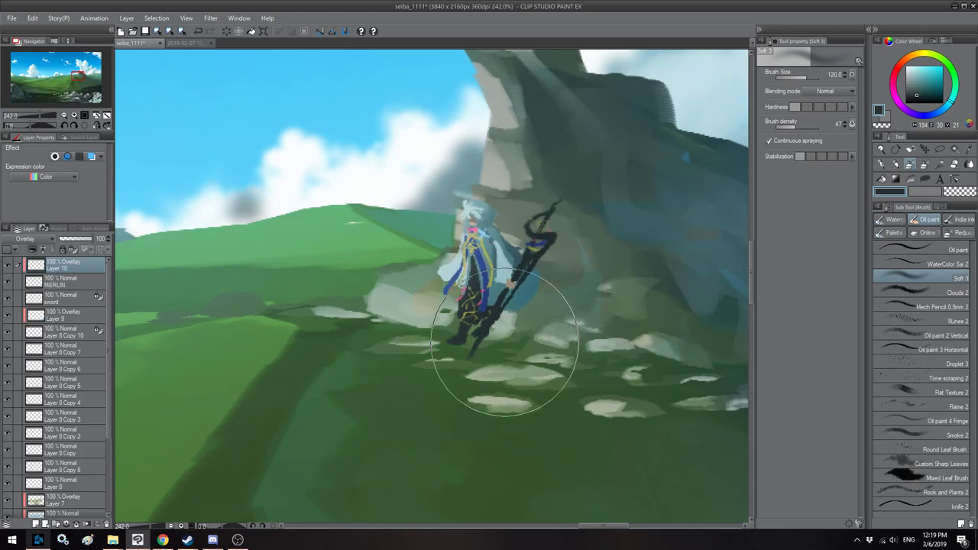
Step: Examine how the shaded figure sits in the whole landscape, in mirrored and unmirrored views
{"action": "scroll", "coordinate": [398, 248], "scroll_direction": "down", "scroll_amount": 3}
{"action": "scroll", "coordinate": [398, 249], "scroll_direction": "down", "scroll_amount": 3}
{"action": "key", "text": "h"}
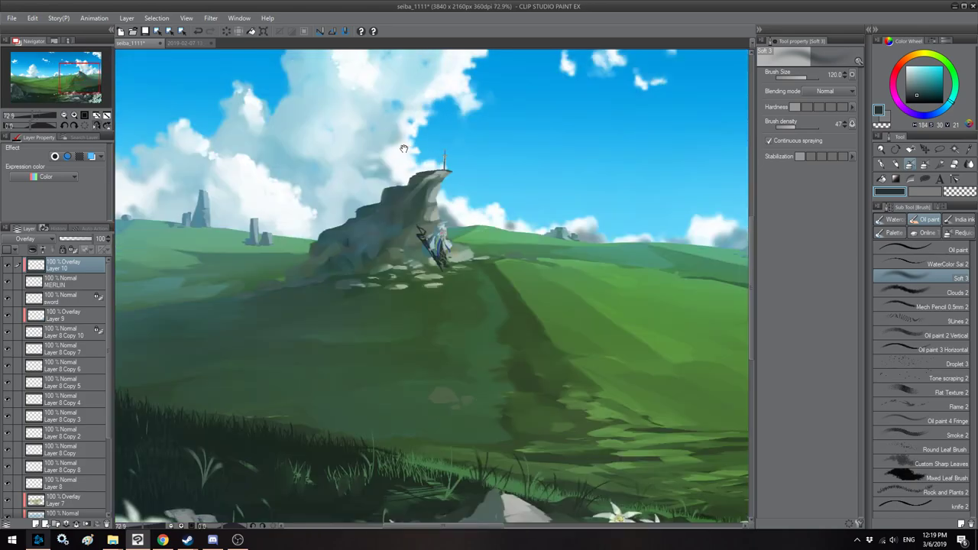
{"action": "left_click_drag", "start_coordinate": [438, 244], "coordinate": [414, 256]}
{"action": "scroll", "coordinate": [409, 269], "scroll_direction": "up", "scroll_amount": 3}
{"action": "scroll", "coordinate": [407, 264], "scroll_direction": "up", "scroll_amount": 2}
{"action": "key", "text": "h"}
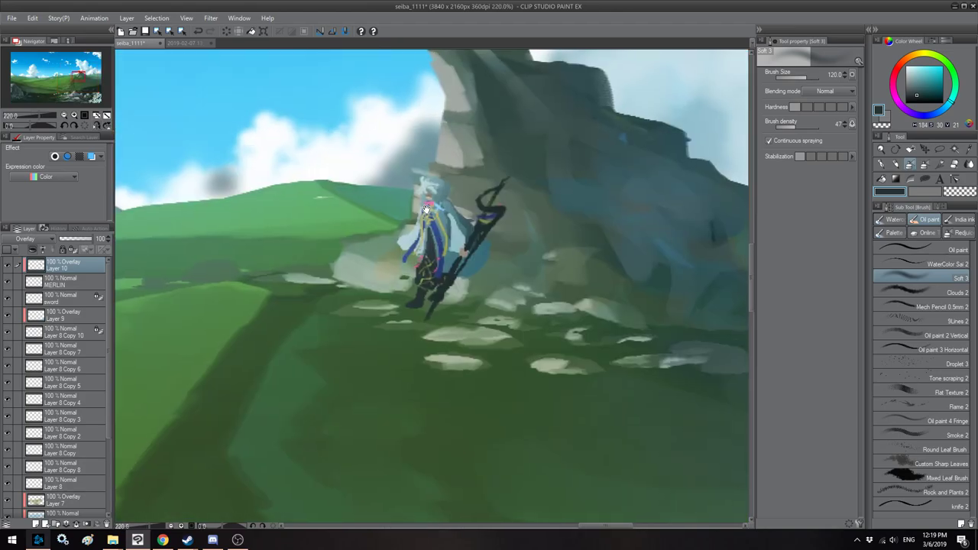
{"action": "scroll", "coordinate": [407, 264], "scroll_direction": "up", "scroll_amount": 2}
Step: Duplicate the MERLIN layer and rotate the copy into a lying position on the ground, starting at the figure's feet
{"action": "right_click", "coordinate": [67, 282]}
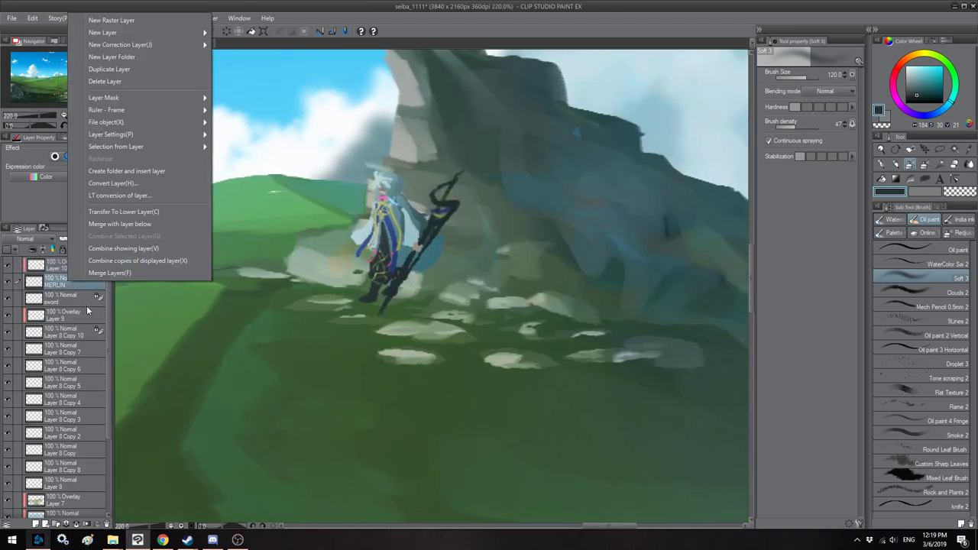
{"action": "left_click", "coordinate": [107, 70]}
{"action": "key", "text": "ctrl+t"}
{"action": "left_click_drag", "start_coordinate": [528, 155], "coordinate": [554, 269]}
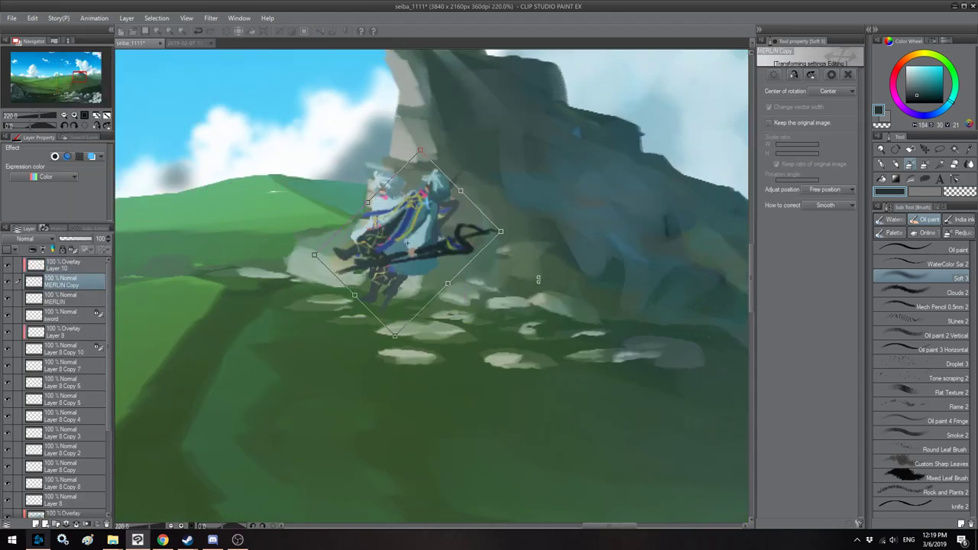
{"action": "left_click_drag", "start_coordinate": [413, 226], "coordinate": [456, 271]}
{"action": "left_click_drag", "start_coordinate": [506, 228], "coordinate": [570, 253]}
{"action": "left_click_drag", "start_coordinate": [460, 276], "coordinate": [418, 318]}
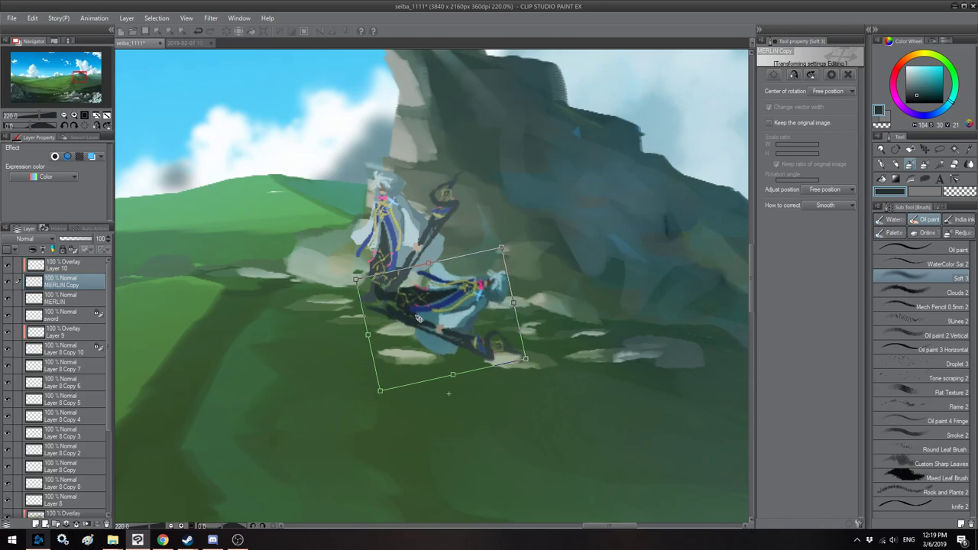
{"action": "key", "text": "Return"}
Step: Free-transform the copied figure into a flattened, slanted shadow shape along the ground behind the feet
{"action": "key", "text": "ctrl+shift+t"}
{"action": "left_click_drag", "start_coordinate": [446, 365], "coordinate": [448, 338]}
{"action": "left_click_drag", "start_coordinate": [429, 285], "coordinate": [462, 277]}
{"action": "left_click_drag", "start_coordinate": [494, 309], "coordinate": [493, 288]}
{"action": "key", "text": "Return"}
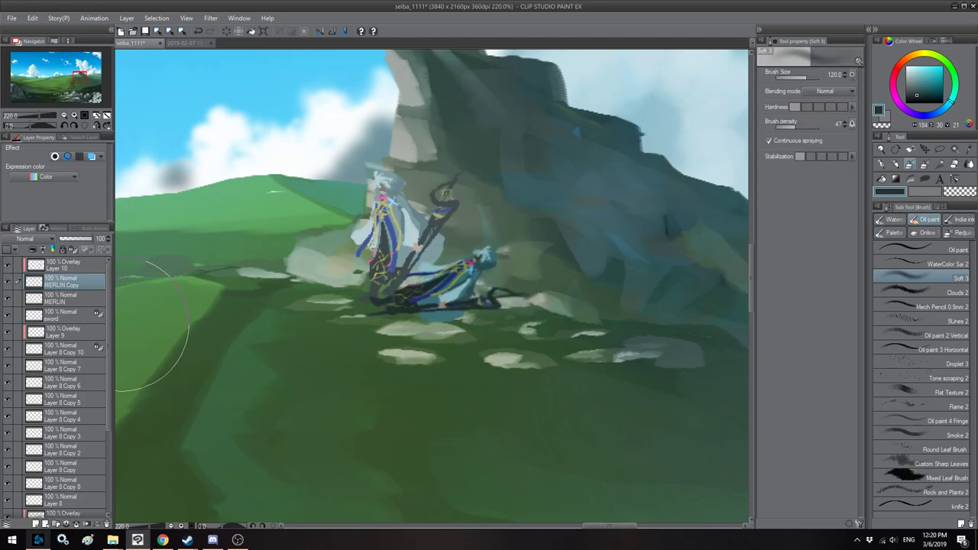
Step: Place the MERLIN copy beneath the MERLIN layer and turn it black by setting its brightness to -100
{"action": "left_click_drag", "start_coordinate": [69, 282], "coordinate": [107, 306]}
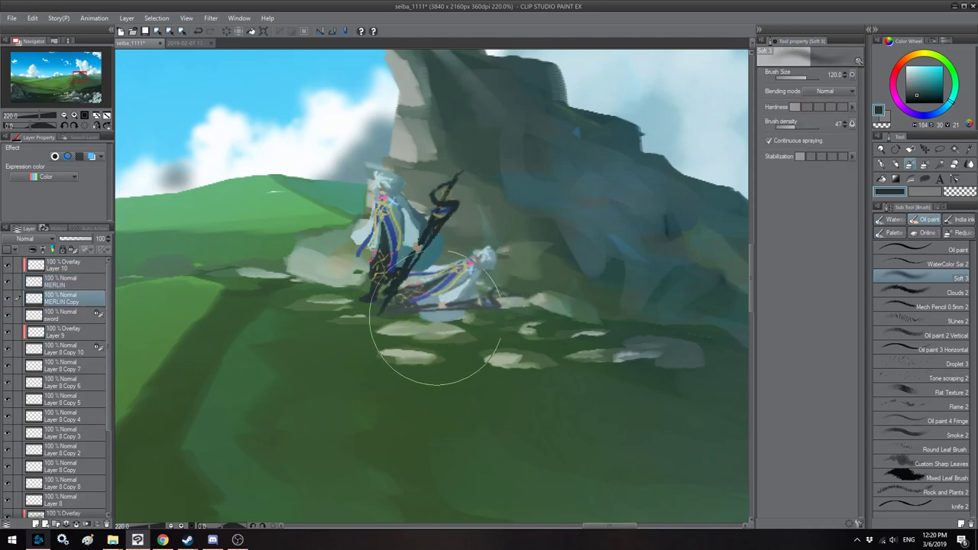
{"action": "key", "text": "ctrl+u"}
{"action": "left_click_drag", "start_coordinate": [768, 251], "coordinate": [582, 247]}
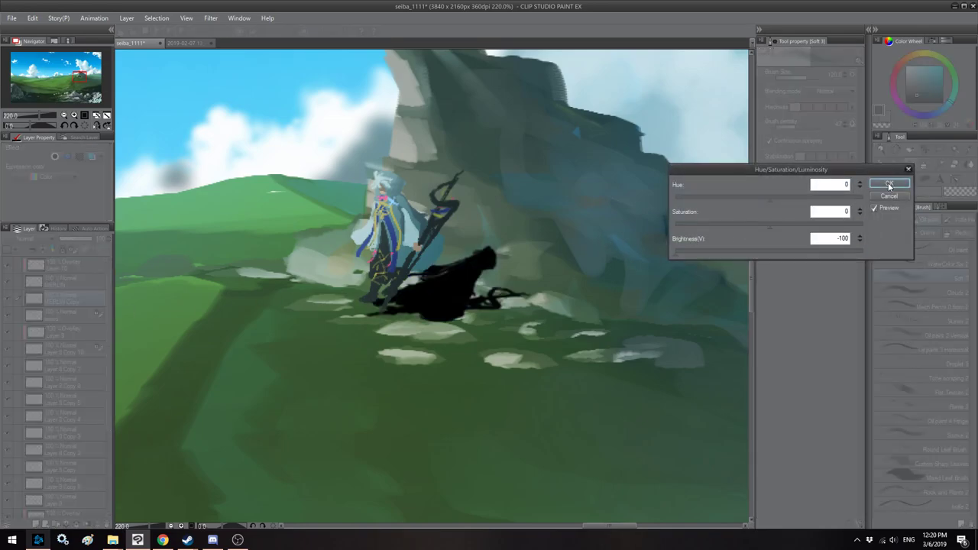
{"action": "left_click", "coordinate": [890, 184]}
Step: Set the shadow layer's blending mode to Multiply and its opacity to 44%
{"action": "left_click", "coordinate": [27, 239]}
{"action": "left_click", "coordinate": [29, 274]}
{"action": "left_click_drag", "start_coordinate": [75, 238], "coordinate": [74, 240]}
{"action": "scroll", "coordinate": [325, 202], "scroll_direction": "down", "scroll_amount": 6}
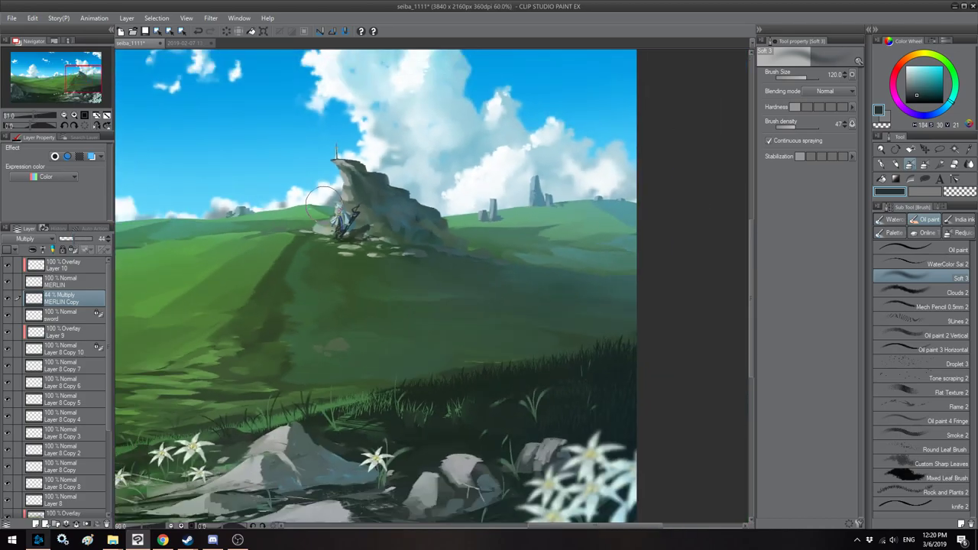
Step: Set the shadow layer's opacity to 45% and check the figure and its shadow in mirrored and normal views
{"action": "key", "text": "h"}
{"action": "left_click_drag", "start_coordinate": [467, 140], "coordinate": [415, 178]}
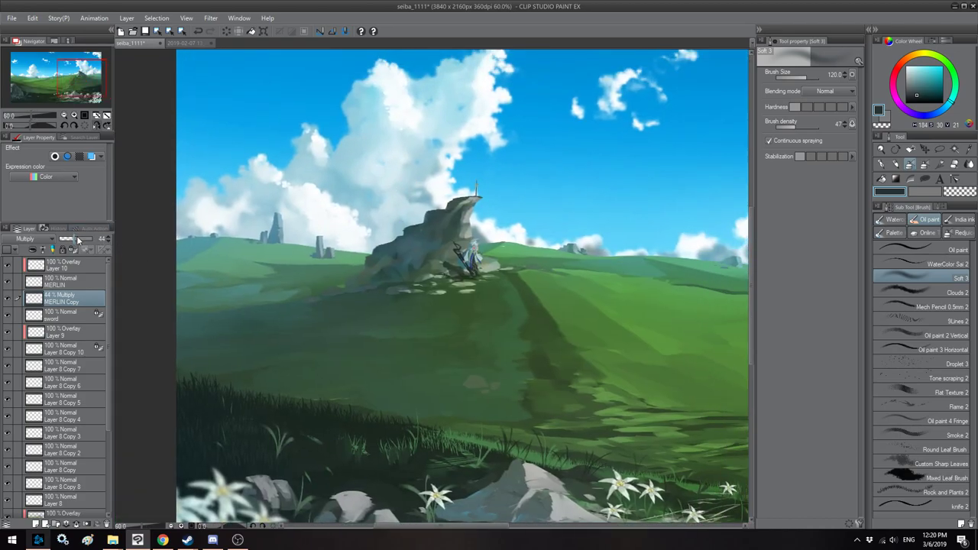
{"action": "scroll", "coordinate": [336, 205], "scroll_direction": "down", "scroll_amount": 2}
{"action": "key", "text": "h"}
{"action": "left_click_drag", "start_coordinate": [367, 188], "coordinate": [502, 191]}
{"action": "scroll", "coordinate": [501, 191], "scroll_direction": "down", "scroll_amount": 1}
{"action": "left_click_drag", "start_coordinate": [410, 235], "coordinate": [427, 235]}
{"action": "scroll", "coordinate": [426, 236], "scroll_direction": "up", "scroll_amount": 4}
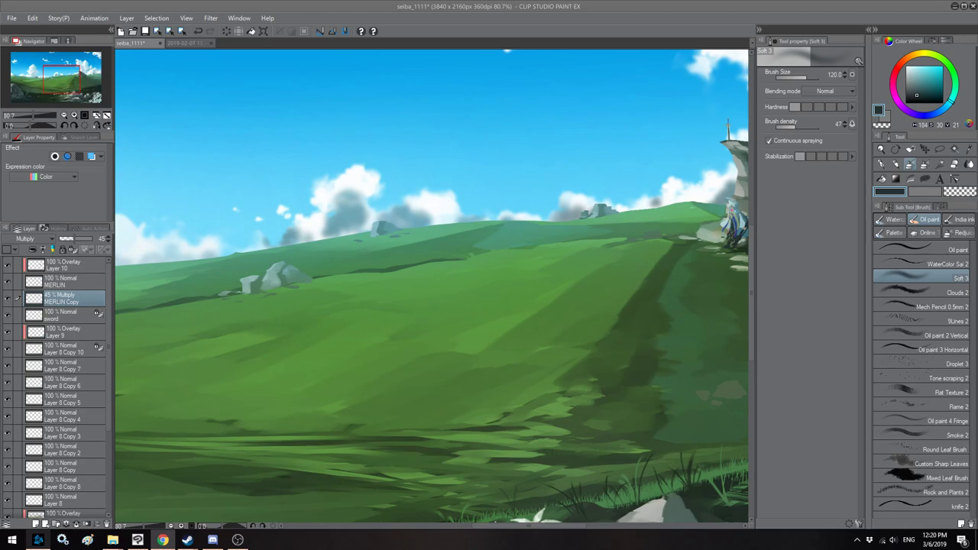
{"action": "left_click", "coordinate": [654, 4]}
{"action": "scroll", "coordinate": [472, 234], "scroll_direction": "up", "scroll_amount": 1}
{"action": "left_click_drag", "start_coordinate": [471, 235], "coordinate": [405, 218]}
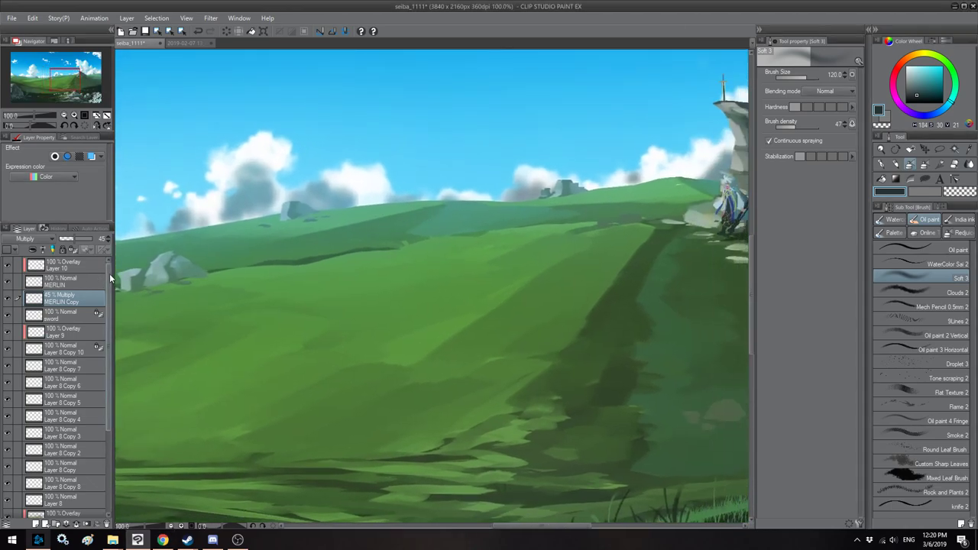
Step: Group Layer 10, MERLIN and MERLIN Copy in a new layer folder and name it Merlin
{"action": "left_click", "coordinate": [82, 268]}
{"action": "left_click", "coordinate": [57, 526]}
{"action": "left_click", "coordinate": [69, 285]}
{"action": "left_click", "coordinate": [72, 312], "text": "shift"}
{"action": "left_click_drag", "start_coordinate": [72, 279], "coordinate": [71, 267]}
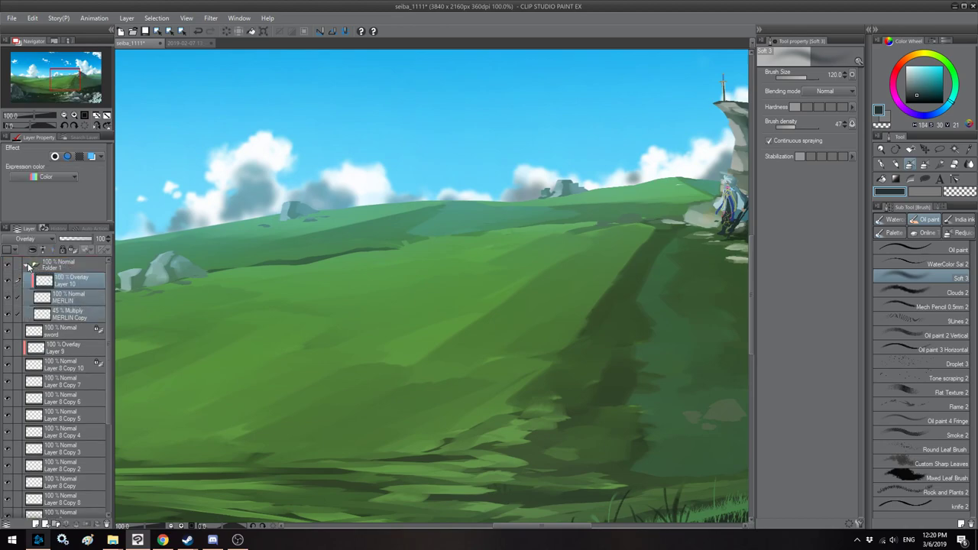
{"action": "left_click", "coordinate": [26, 267]}
{"action": "double_click", "coordinate": [60, 266]}
{"action": "type", "text": "Herbe"}
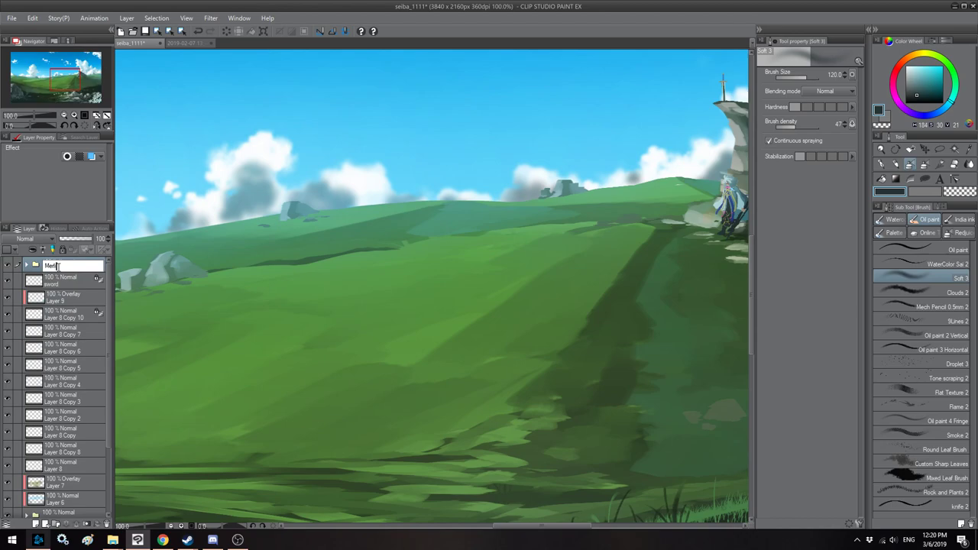
{"action": "key", "text": "Return"}
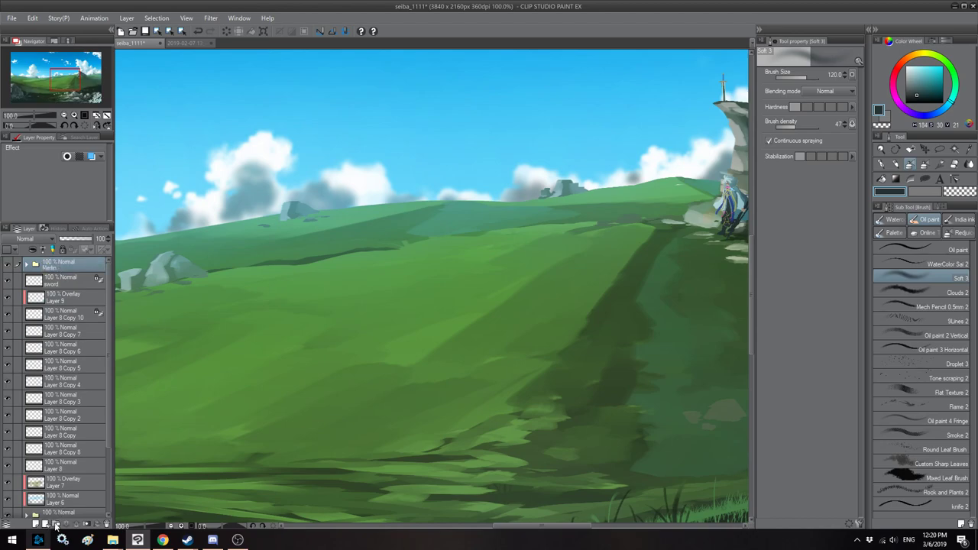
Step: Create another layer folder above the Merlin folder, keeping its default name
{"action": "left_click", "coordinate": [55, 526]}
{"action": "double_click", "coordinate": [49, 269]}
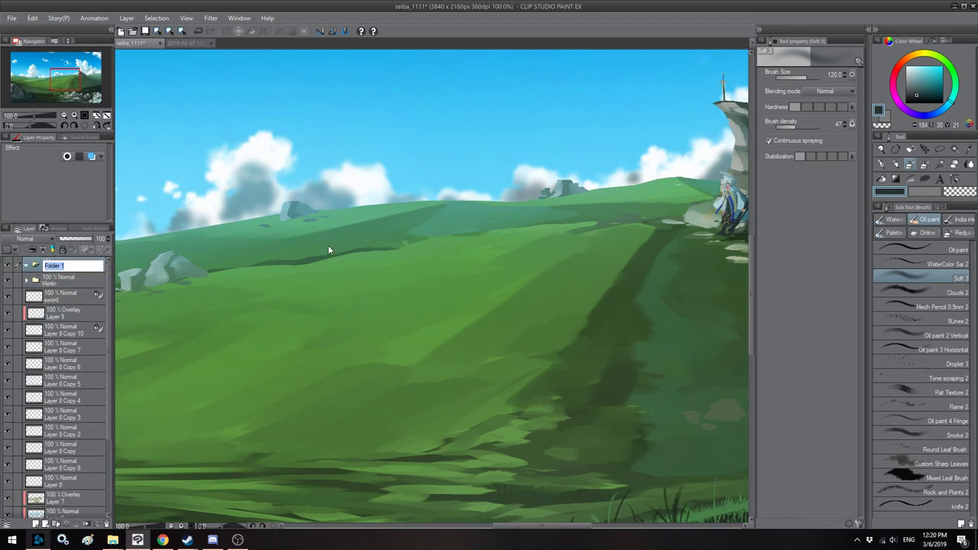
{"action": "key", "text": "Return"}
Step: Examine the whole composition in normal and mirrored views, along with the open hillside left of the rock outcrop
{"action": "scroll", "coordinate": [480, 184], "scroll_direction": "down", "scroll_amount": 5}
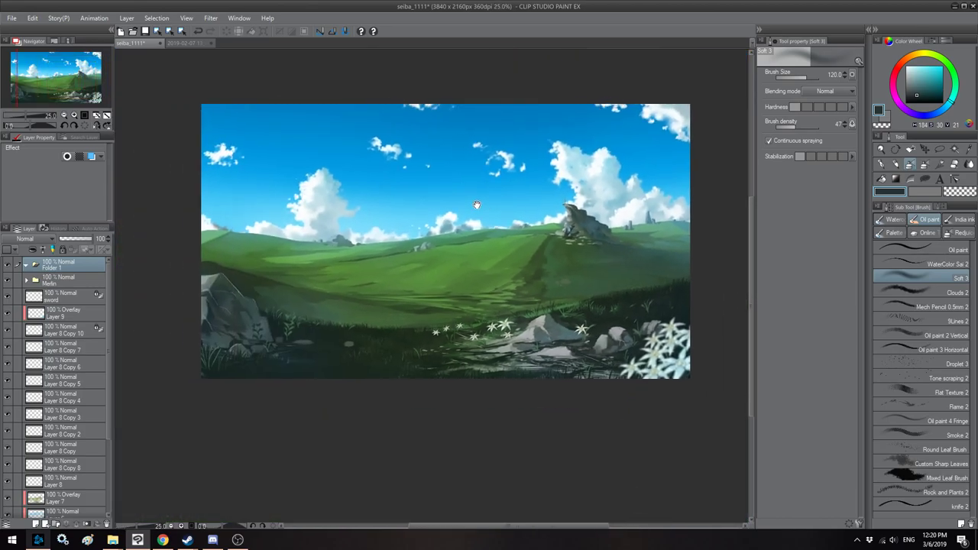
{"action": "scroll", "coordinate": [477, 201], "scroll_direction": "down", "scroll_amount": 1}
{"action": "key", "text": "h"}
{"action": "scroll", "coordinate": [437, 232], "scroll_direction": "up", "scroll_amount": 1}
{"action": "key", "text": "h"}
{"action": "left_click_drag", "start_coordinate": [475, 218], "coordinate": [454, 226]}
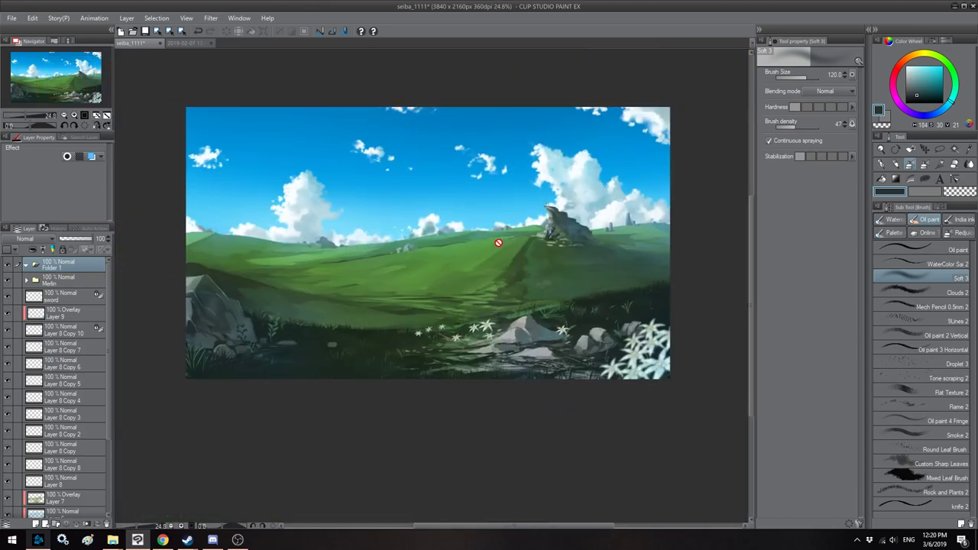
{"action": "scroll", "coordinate": [499, 243], "scroll_direction": "up", "scroll_amount": 3}
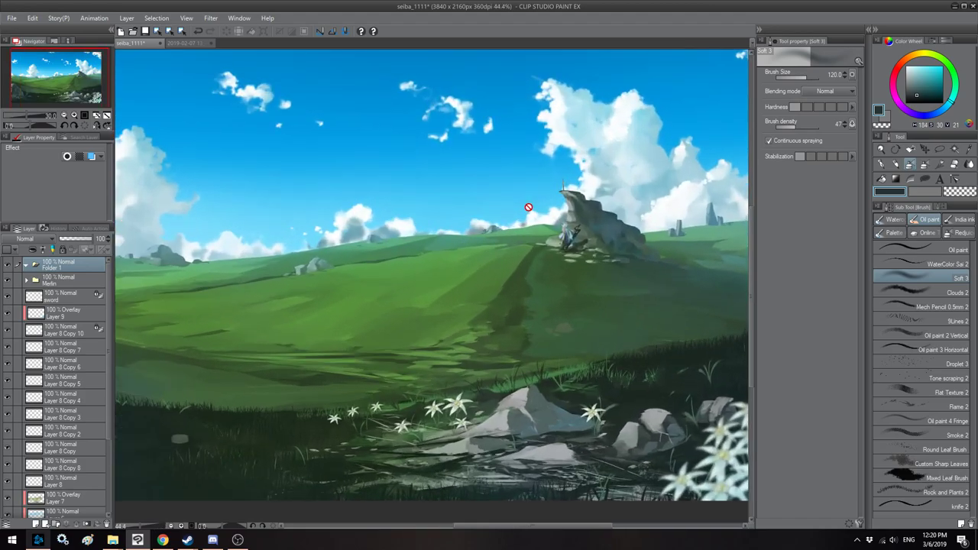
{"action": "scroll", "coordinate": [529, 207], "scroll_direction": "up", "scroll_amount": 4}
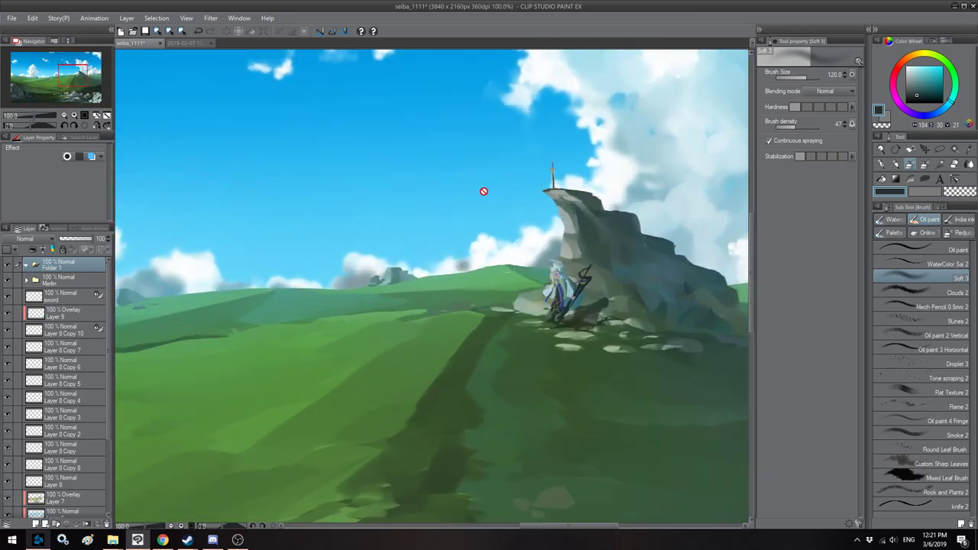
{"action": "scroll", "coordinate": [483, 191], "scroll_direction": "down", "scroll_amount": 5}
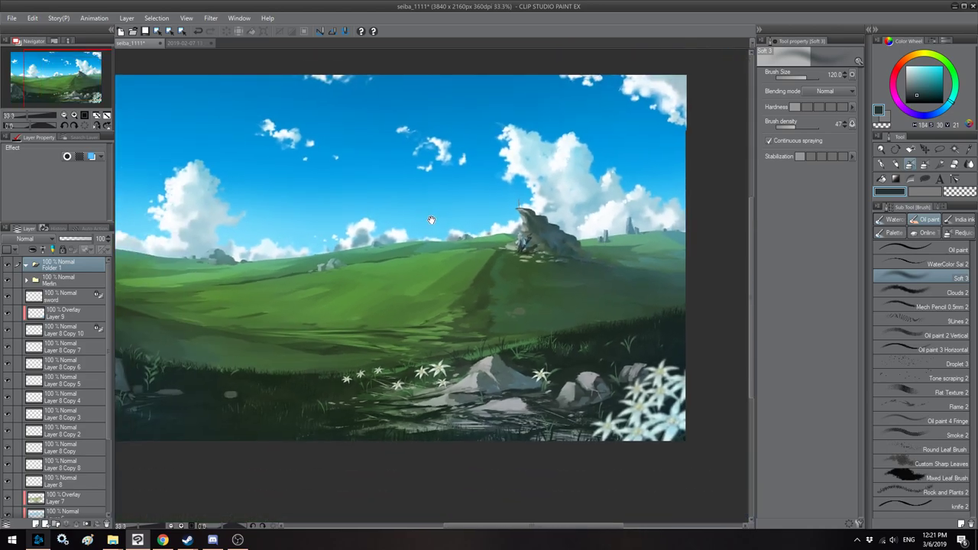
{"action": "left_click_drag", "start_coordinate": [431, 220], "coordinate": [436, 220]}
{"action": "key", "text": "h"}
{"action": "key", "text": "h"}
{"action": "scroll", "coordinate": [480, 235], "scroll_direction": "up", "scroll_amount": 6}
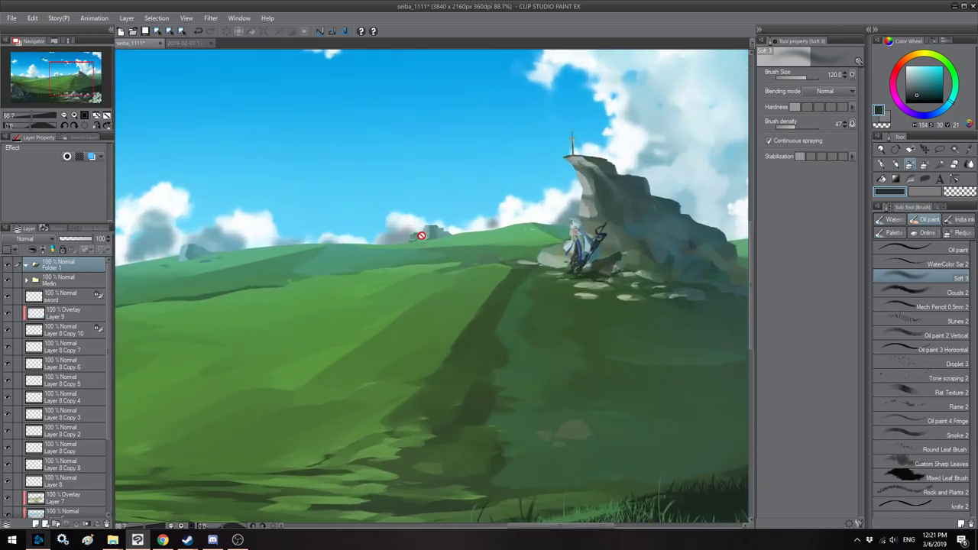
{"action": "scroll", "coordinate": [383, 249], "scroll_direction": "down", "scroll_amount": 4}
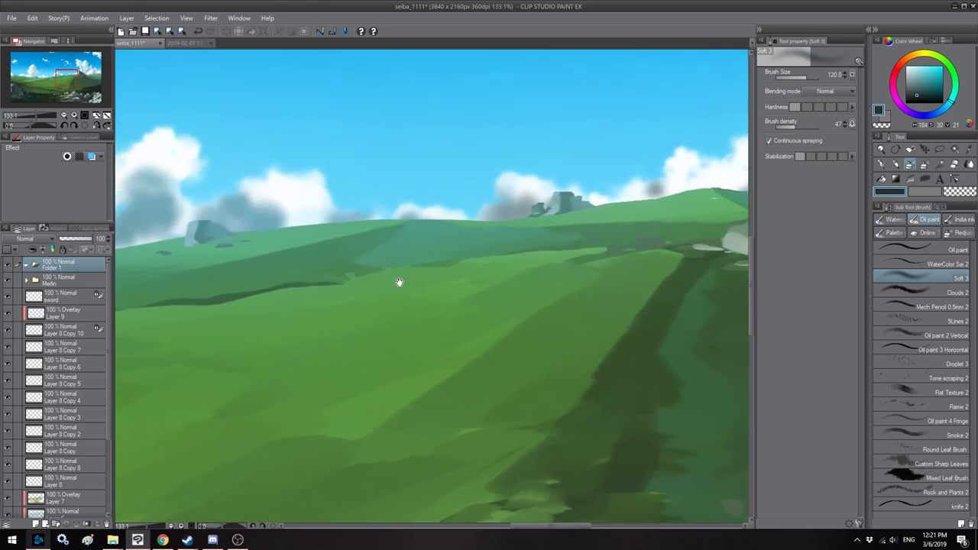
{"action": "scroll", "coordinate": [416, 256], "scroll_direction": "up", "scroll_amount": 1}
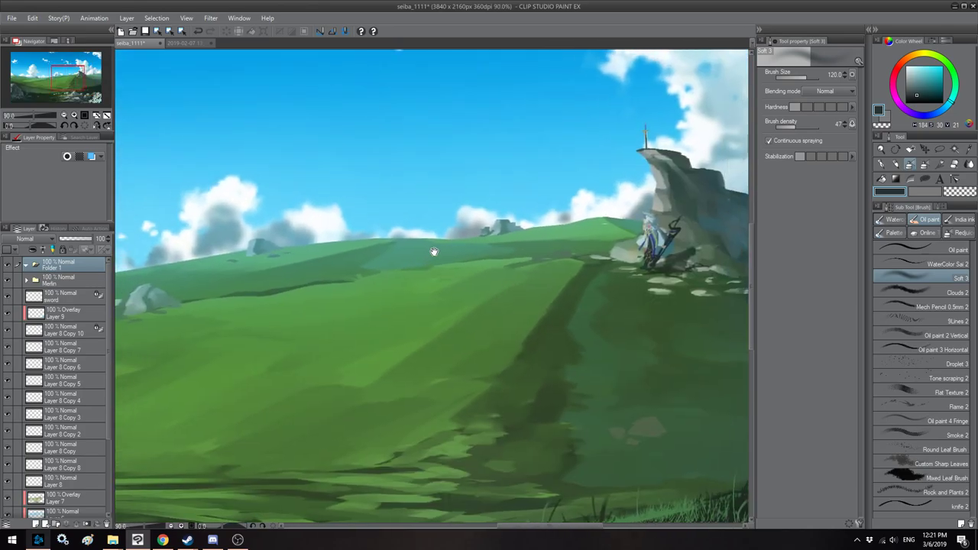
{"action": "scroll", "coordinate": [419, 264], "scroll_direction": "up", "scroll_amount": 2}
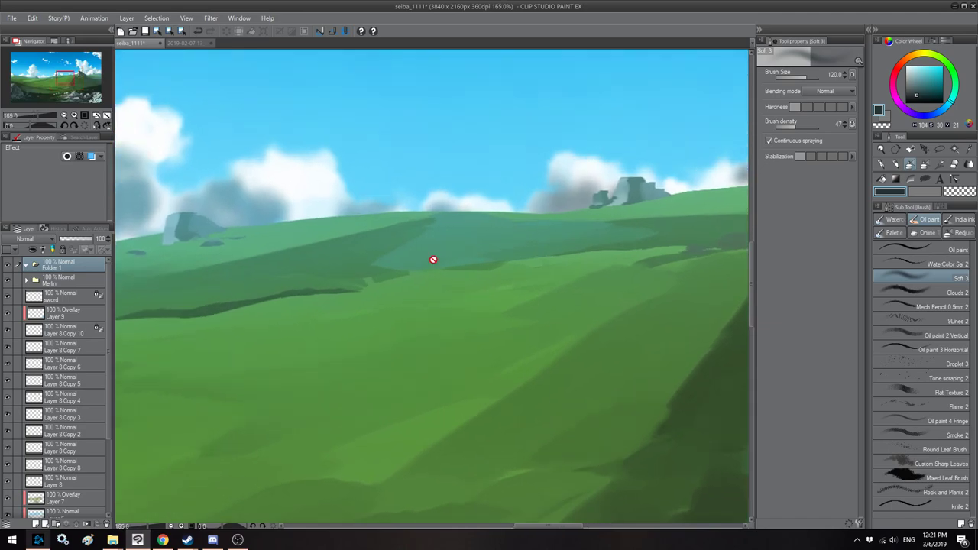
{"action": "left_click_drag", "start_coordinate": [409, 228], "coordinate": [416, 227]}
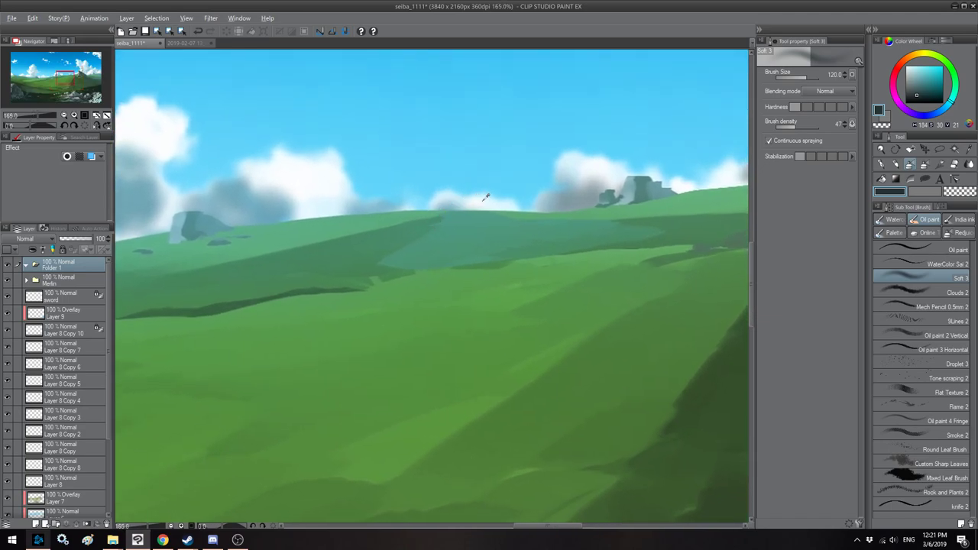
Step: Add a layer inside the new folder, with white sampled from the horizon cloud and the WaterColor Sai 2 brush selected
{"action": "left_click", "coordinate": [485, 197], "text": "alt"}
{"action": "left_click", "coordinate": [34, 523]}
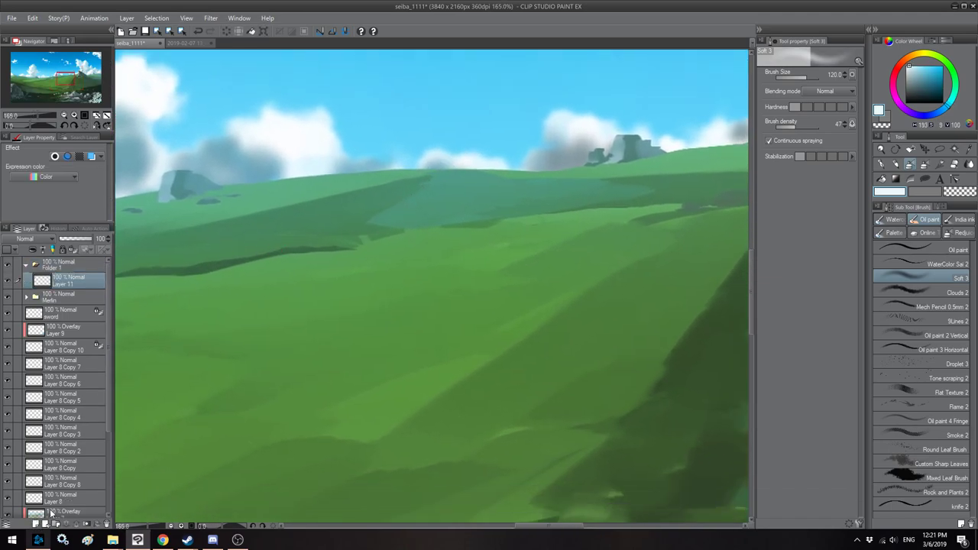
{"action": "key", "text": "["}
{"action": "key", "text": "["}
{"action": "key", "text": "["}
{"action": "key", "text": "["}
{"action": "key", "text": "["}
{"action": "key", "text": "["}
{"action": "key", "text": "["}
{"action": "key", "text": "["}
{"action": "key", "text": "["}
{"action": "key", "text": "["}
{"action": "key", "text": "["}
{"action": "key", "text": "["}
{"action": "key", "text": "["}
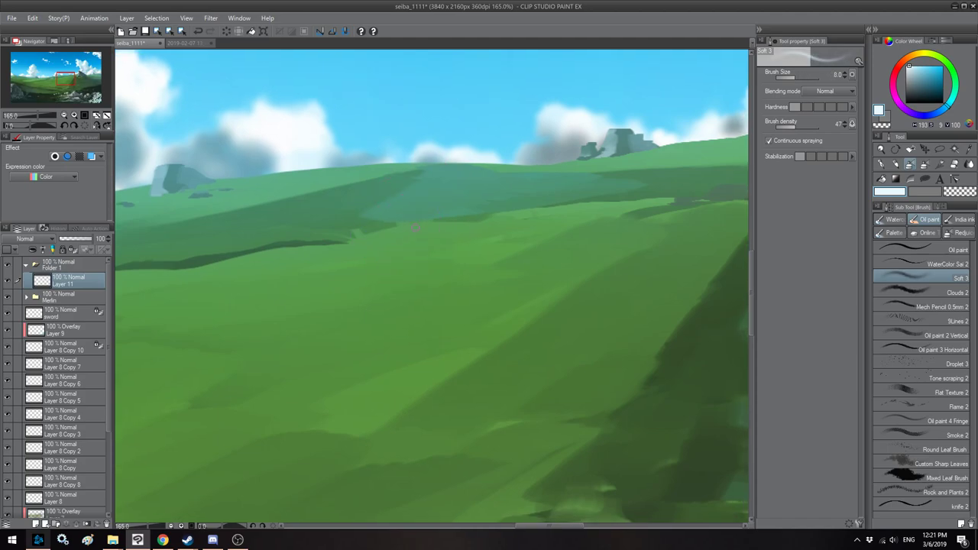
{"action": "left_click", "coordinate": [876, 264]}
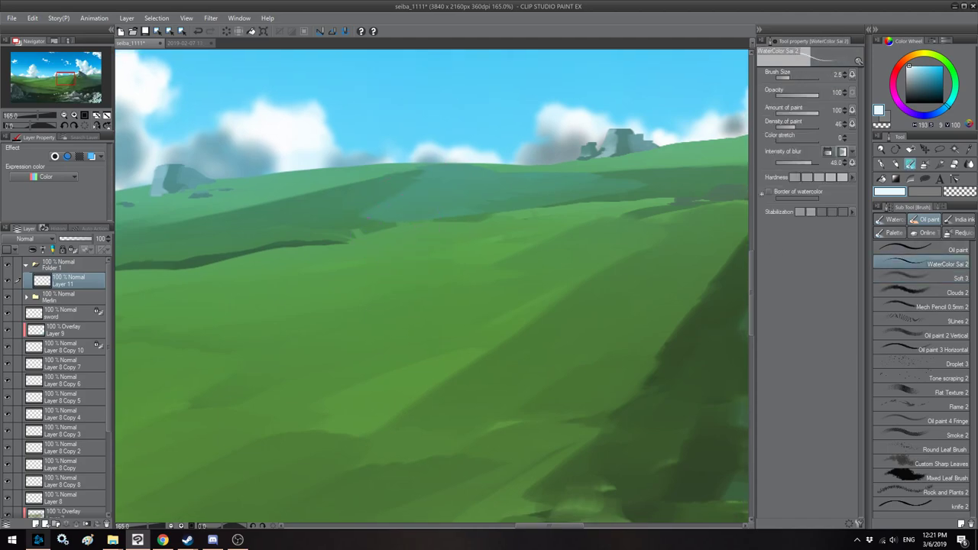
Step: Paint a small white figure silhouette in a long dress with a trailing skirt on the hillside left of the outcrop
{"action": "key", "text": "]"}
{"action": "key", "text": "]"}
{"action": "mouse_move", "coordinate": [407, 220]}
{"action": "left_mouse_down"}
{"action": "mouse_move", "coordinate": [387, 238]}
{"action": "mouse_move", "coordinate": [405, 223]}
{"action": "mouse_move", "coordinate": [398, 231]}
{"action": "mouse_move", "coordinate": [413, 230]}
{"action": "mouse_move", "coordinate": [417, 197]}
{"action": "mouse_move", "coordinate": [425, 224]}
{"action": "mouse_move", "coordinate": [420, 197]}
{"action": "left_mouse_up"}
{"action": "key", "text": "]"}
{"action": "key", "text": "]"}
{"action": "scroll", "coordinate": [412, 225], "scroll_direction": "up", "scroll_amount": 3}
{"action": "key", "text": "["}
{"action": "key", "text": "["}
{"action": "key", "text": "bracketleft"}
{"action": "key", "text": "bracketleft"}
{"action": "key", "text": "bracketleft"}
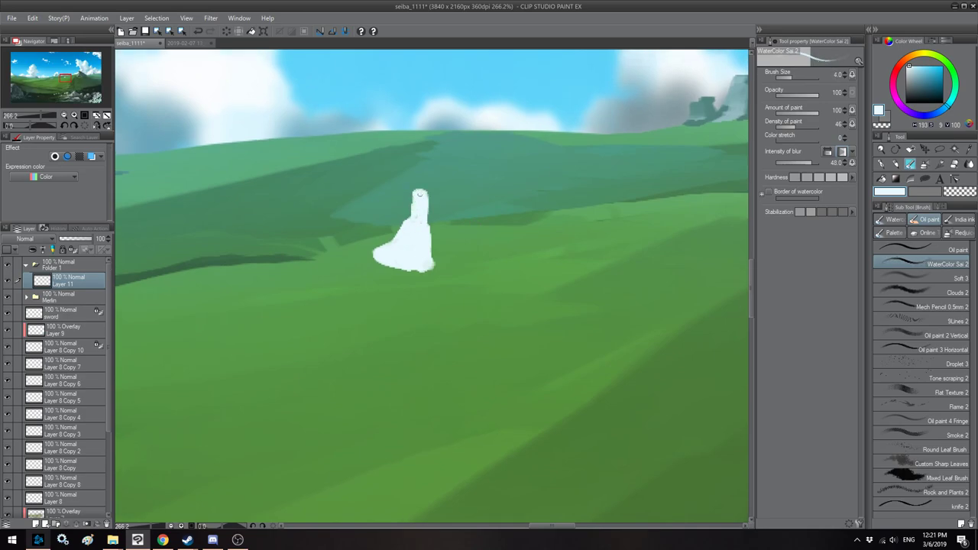
Step: Paint both bare arms of the white-dressed figure in a pale skin tone and clean up the shoulder edges
{"action": "left_click", "coordinate": [909, 62]}
{"action": "left_click", "coordinate": [914, 73]}
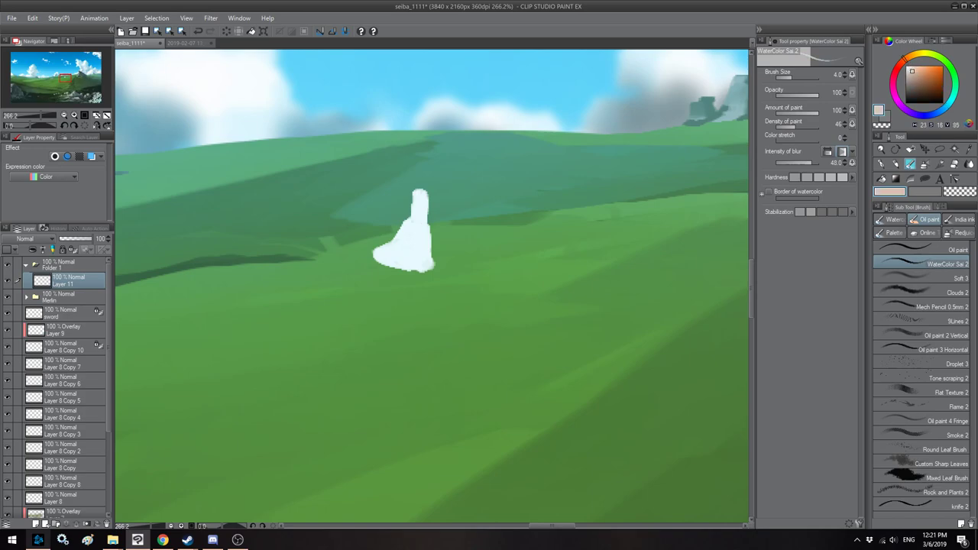
{"action": "key", "text": "bracketleft"}
{"action": "mouse_move", "coordinate": [429, 197]}
{"action": "left_mouse_down"}
{"action": "mouse_move", "coordinate": [432, 222]}
{"action": "mouse_move", "coordinate": [448, 236]}
{"action": "left_mouse_up"}
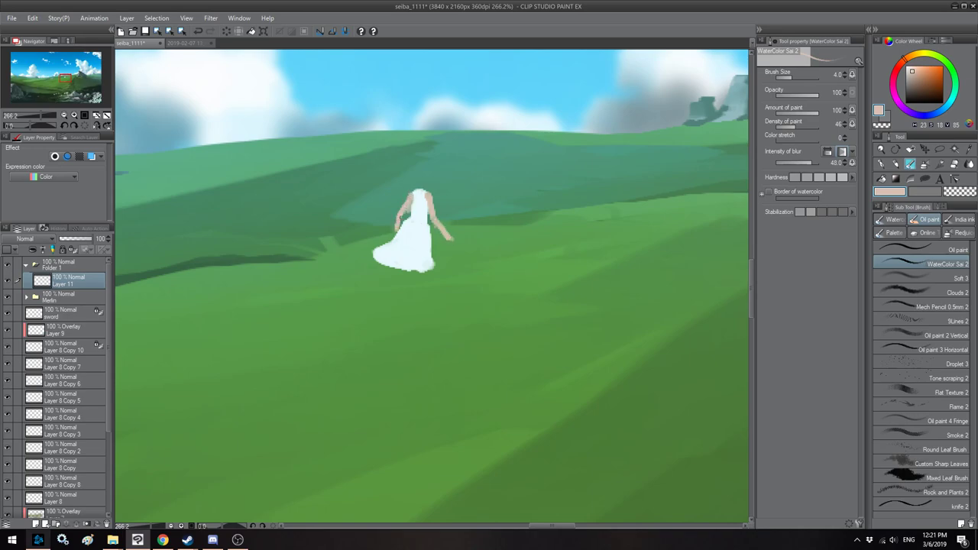
{"action": "left_click", "coordinate": [414, 207], "text": "alt"}
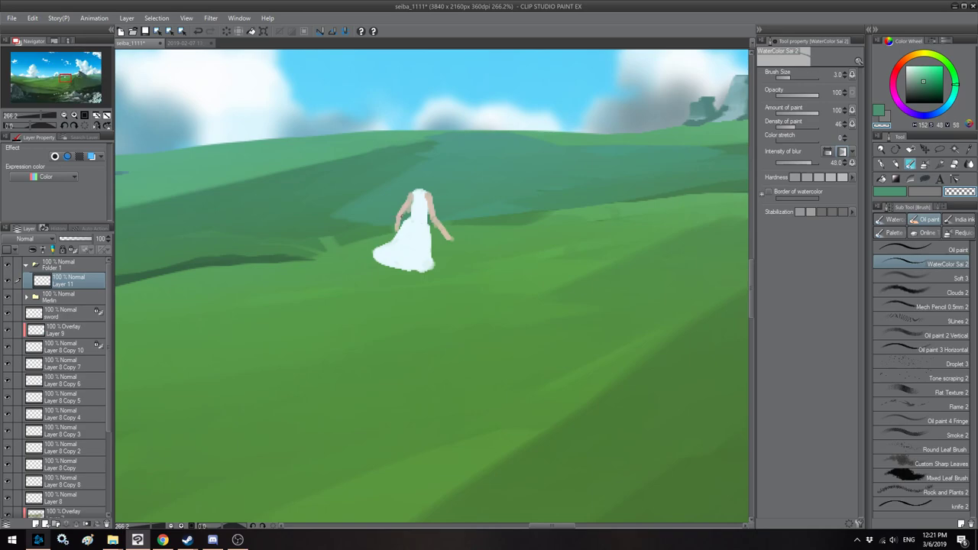
{"action": "left_click", "coordinate": [422, 197], "text": "alt"}
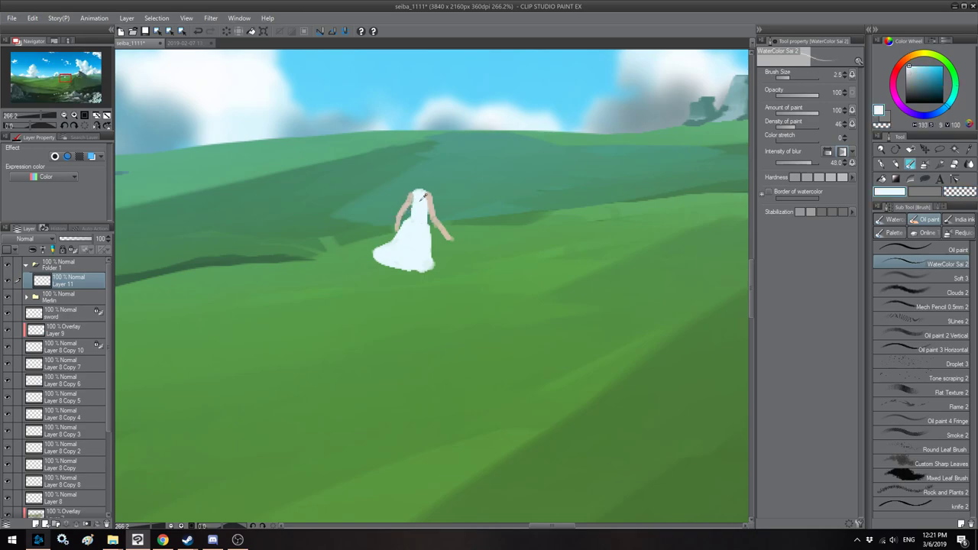
{"action": "left_click", "coordinate": [410, 201], "text": "alt"}
{"action": "left_click_drag", "start_coordinate": [433, 200], "coordinate": [434, 208]}
Step: Paint the figure's head and windblown ponytail in light blonde with hue 40, saturation 41 and value 92
{"action": "key", "text": "bracketright"}
{"action": "key", "text": "bracketright"}
{"action": "left_click", "coordinate": [912, 59]}
{"action": "left_click", "coordinate": [924, 73]}
{"action": "left_click_drag", "start_coordinate": [924, 74], "coordinate": [926, 78]}
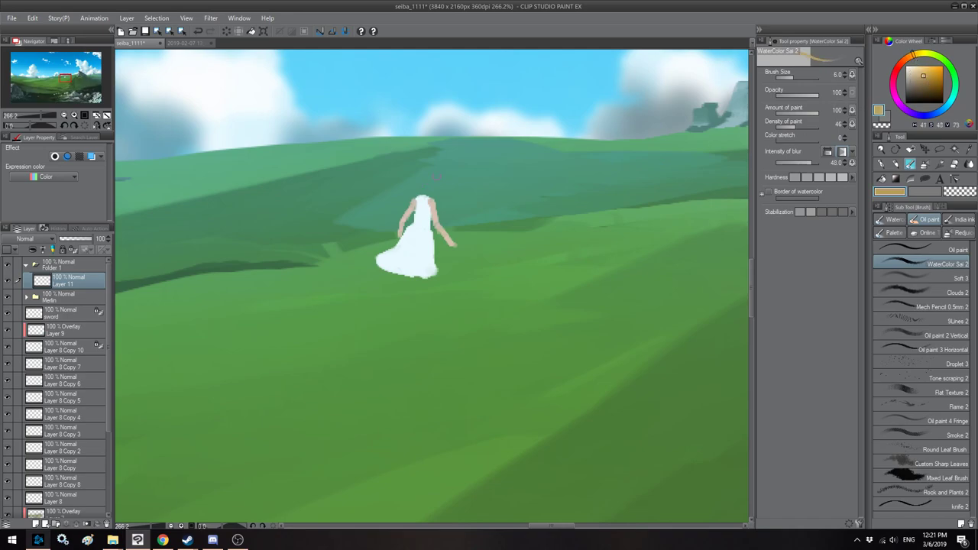
{"action": "mouse_move", "coordinate": [425, 176]}
{"action": "left_mouse_down"}
{"action": "mouse_move", "coordinate": [421, 189]}
{"action": "mouse_move", "coordinate": [464, 194]}
{"action": "mouse_move", "coordinate": [494, 172]}
{"action": "mouse_move", "coordinate": [533, 177]}
{"action": "mouse_move", "coordinate": [516, 184]}
{"action": "left_mouse_up"}
{"action": "left_click", "coordinate": [922, 71]}
{"action": "key", "text": "bracketright"}
{"action": "left_click", "coordinate": [96, 125]}
{"action": "key", "text": "bracketleft"}
{"action": "key", "text": "bracketleft"}
{"action": "key", "text": "bracketleft"}
{"action": "key", "text": "bracketright"}
{"action": "key", "text": "bracketright"}
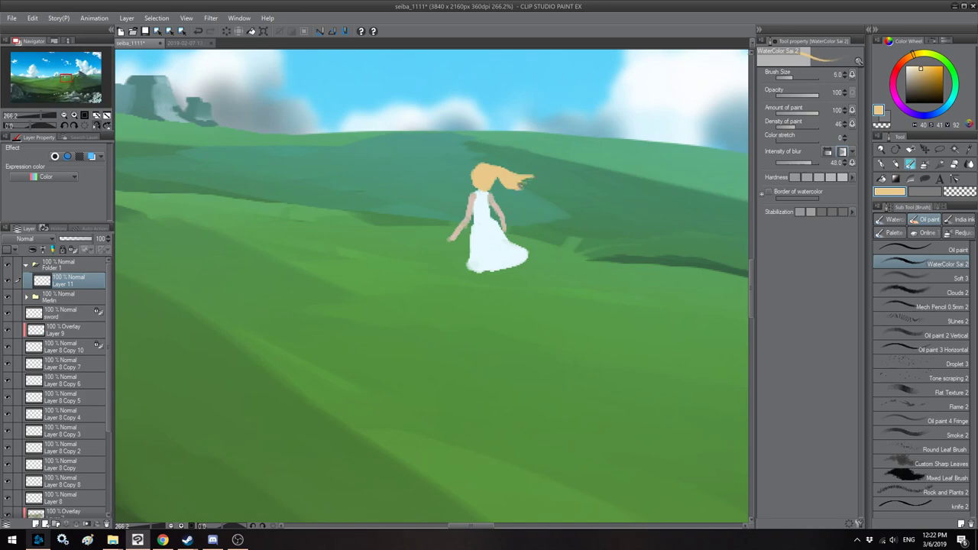
{"action": "key", "text": "ctrl+h"}
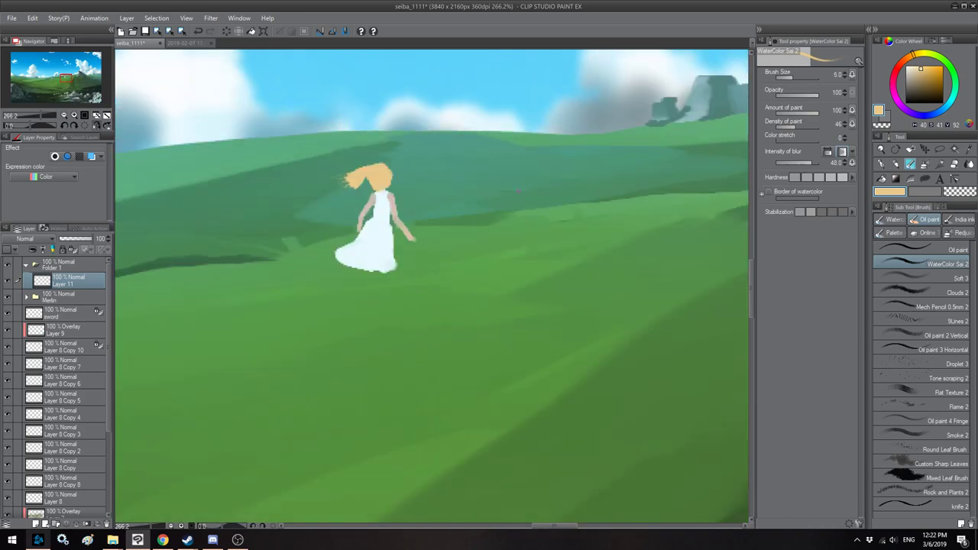
{"action": "left_click_drag", "start_coordinate": [368, 172], "coordinate": [377, 172]}
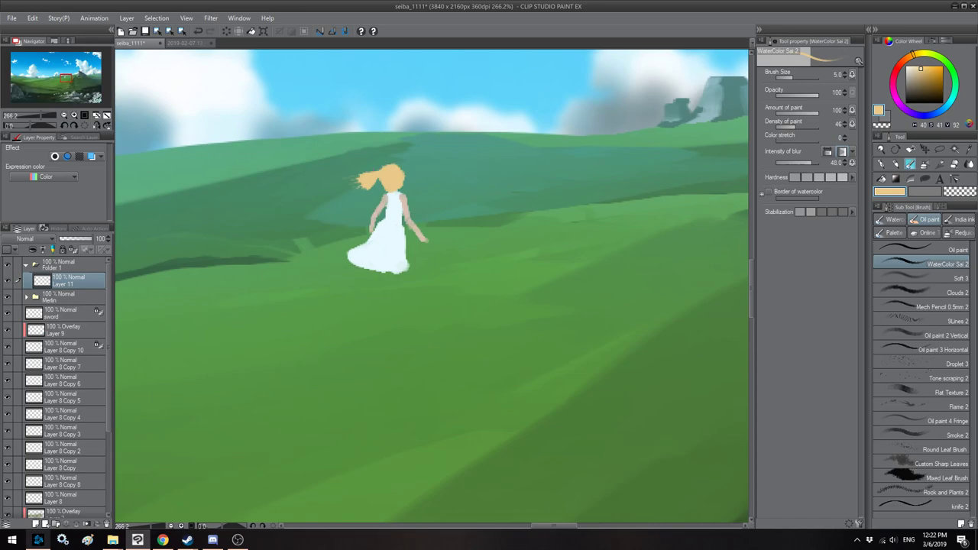
Step: Paint a near-black ribbon bow around the base of the blonde ponytail using a fine brush
{"action": "left_click", "coordinate": [920, 88]}
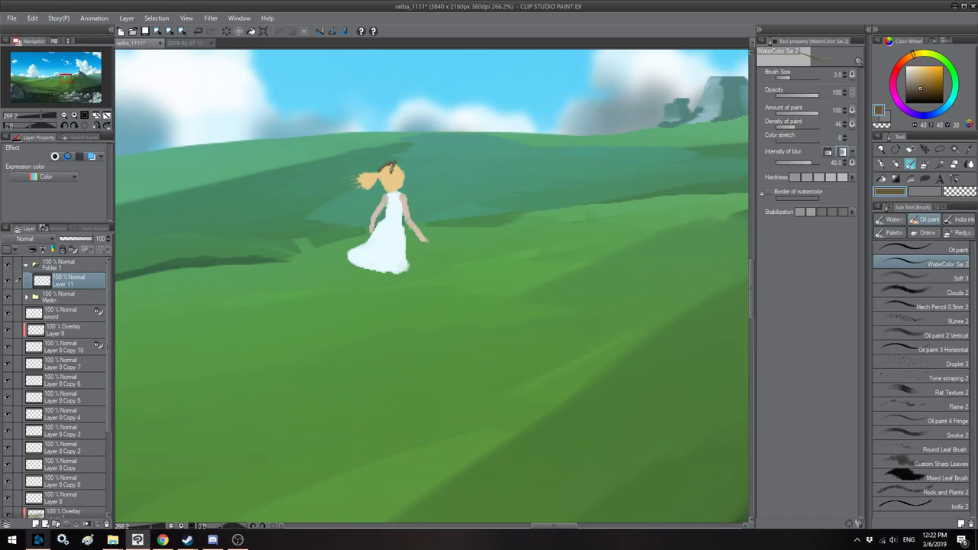
{"action": "left_click", "coordinate": [913, 96]}
{"action": "key", "text": "]"}
{"action": "left_click_drag", "start_coordinate": [380, 171], "coordinate": [391, 170]}
{"action": "key", "text": "bracketleft"}
{"action": "key", "text": "bracketleft"}
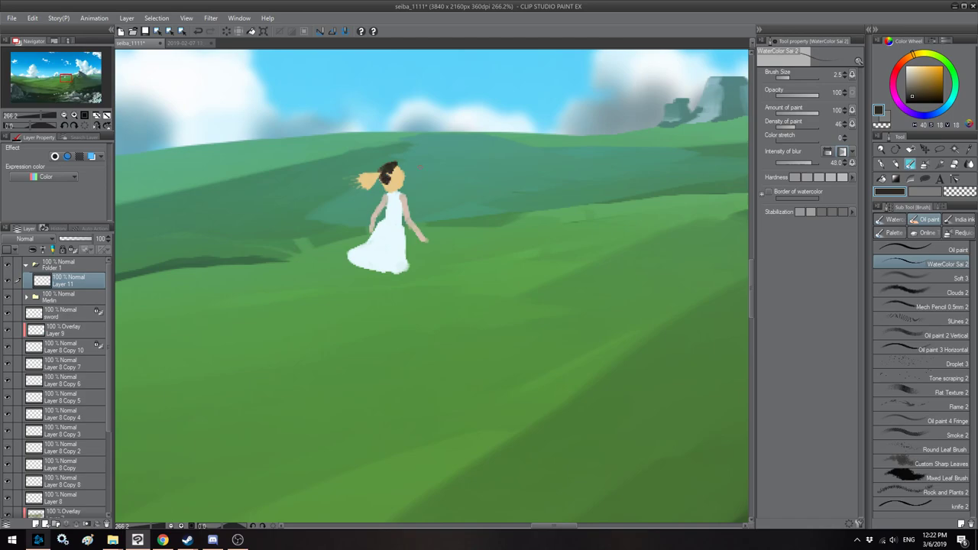
{"action": "key", "text": "h"}
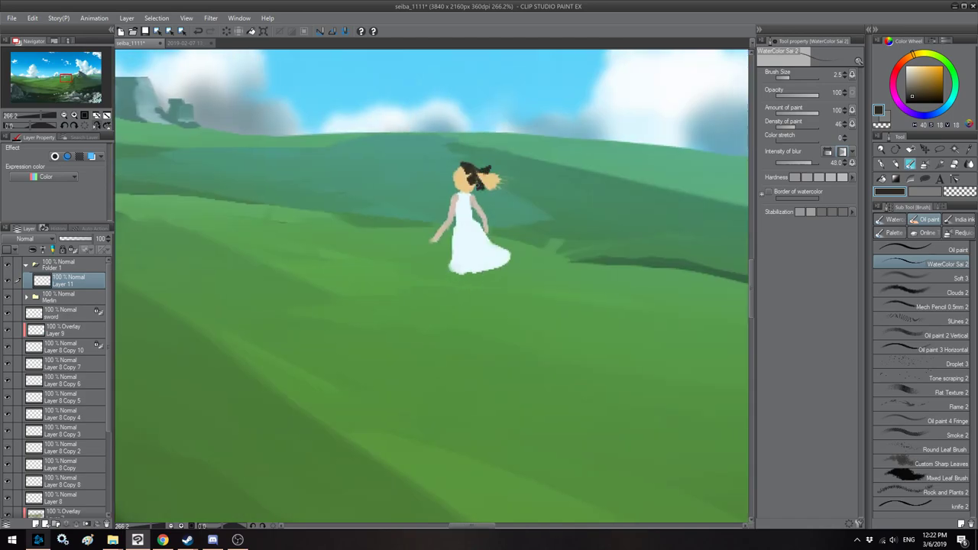
{"action": "key", "text": "h"}
{"action": "left_click_drag", "start_coordinate": [404, 178], "coordinate": [419, 174]}
Step: Refine the edge of the figure's head with fine blonde strands and small skin-tone touches, using brush size 1
{"action": "left_click", "coordinate": [419, 182], "text": "alt"}
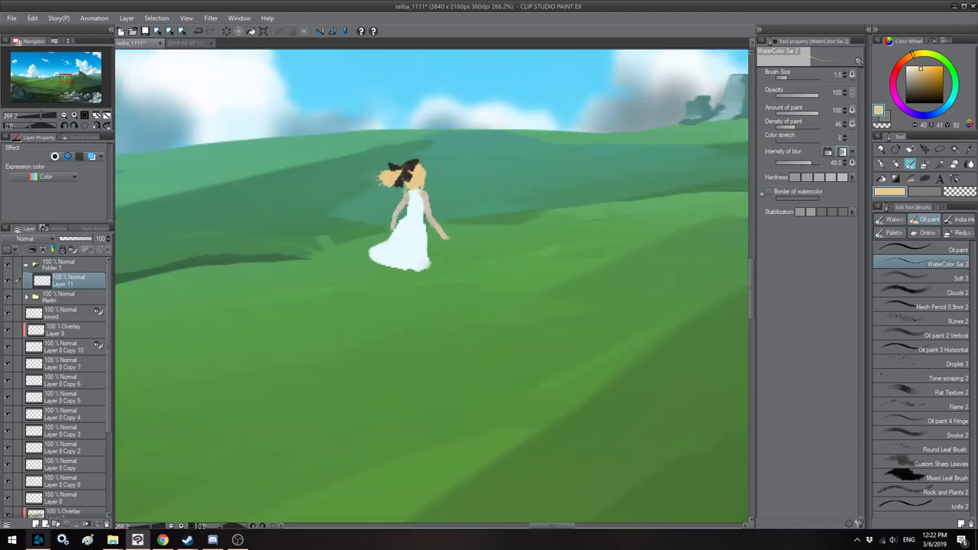
{"action": "scroll", "coordinate": [402, 214], "scroll_direction": "up", "scroll_amount": 3}
{"action": "key", "text": "h"}
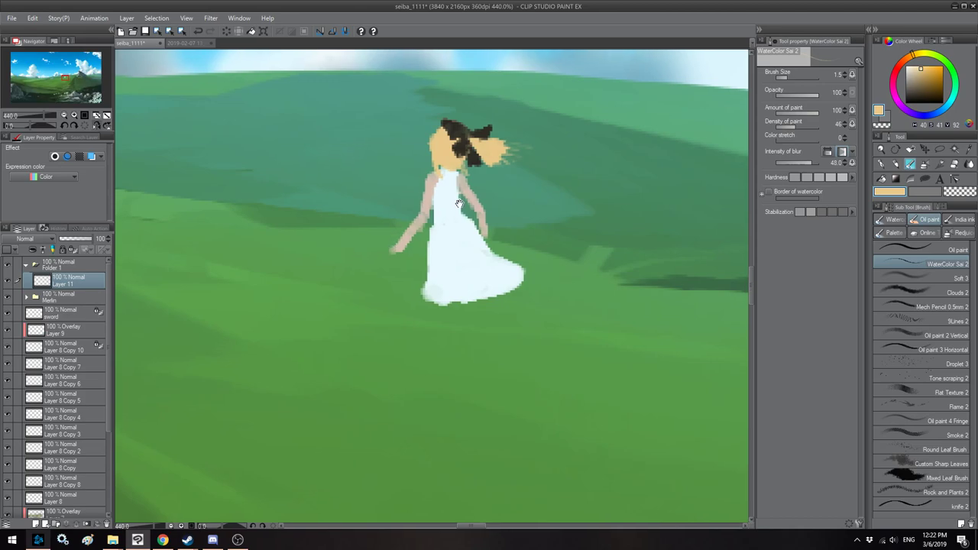
{"action": "left_click", "coordinate": [433, 182], "text": "alt"}
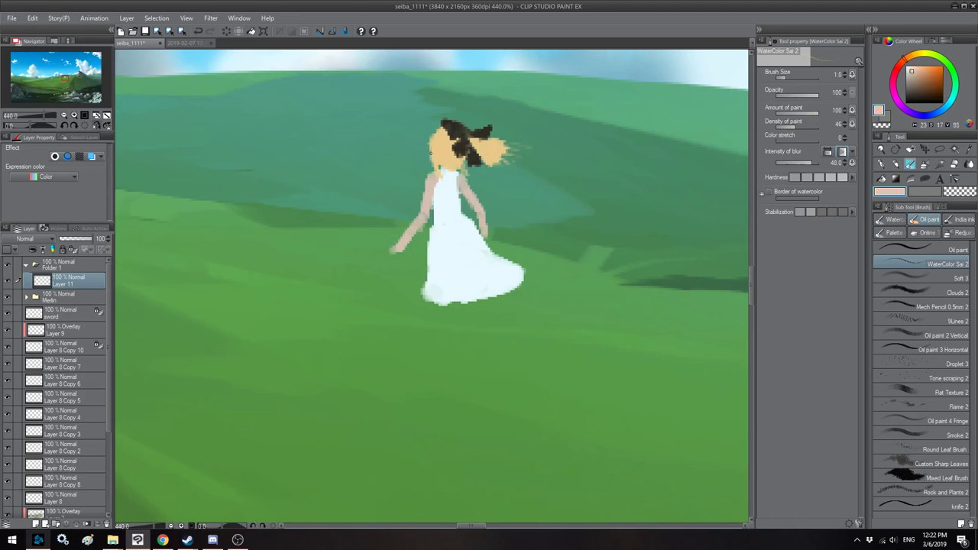
{"action": "left_click", "coordinate": [439, 142], "text": "alt"}
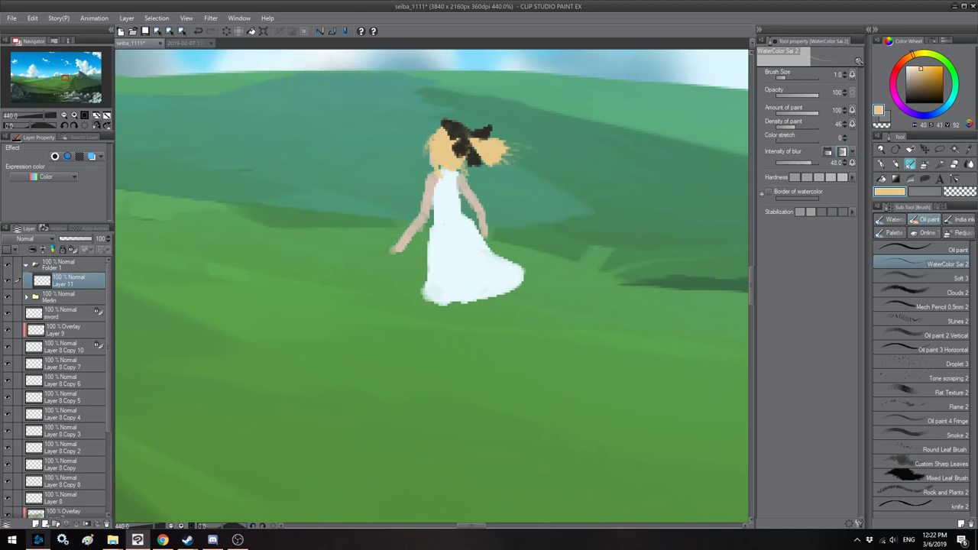
{"action": "key", "text": "h"}
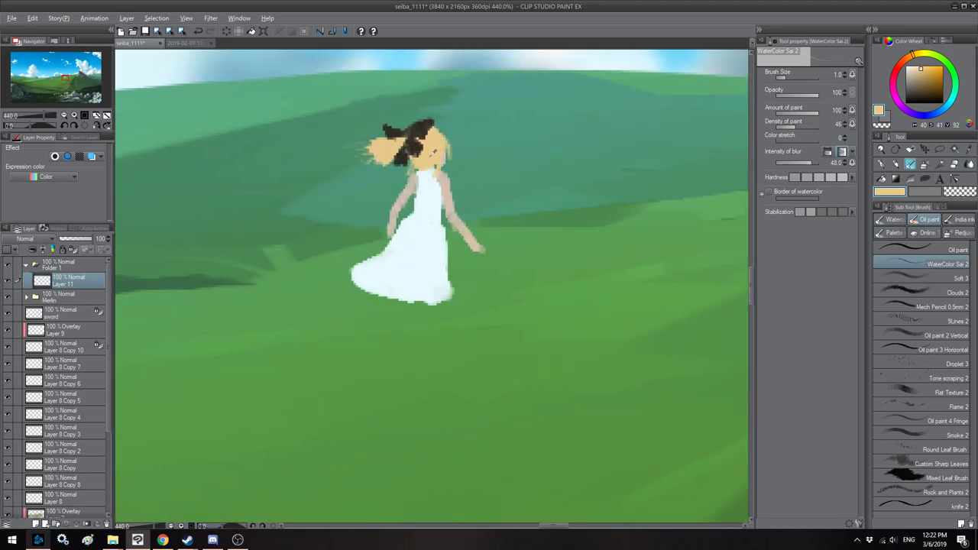
Step: Draw thin near-black fold lines across the white skirt and seam and neckline details on the bodice
{"action": "left_click", "coordinate": [426, 125], "text": "alt"}
{"action": "left_click_drag", "start_coordinate": [426, 203], "coordinate": [445, 192]}
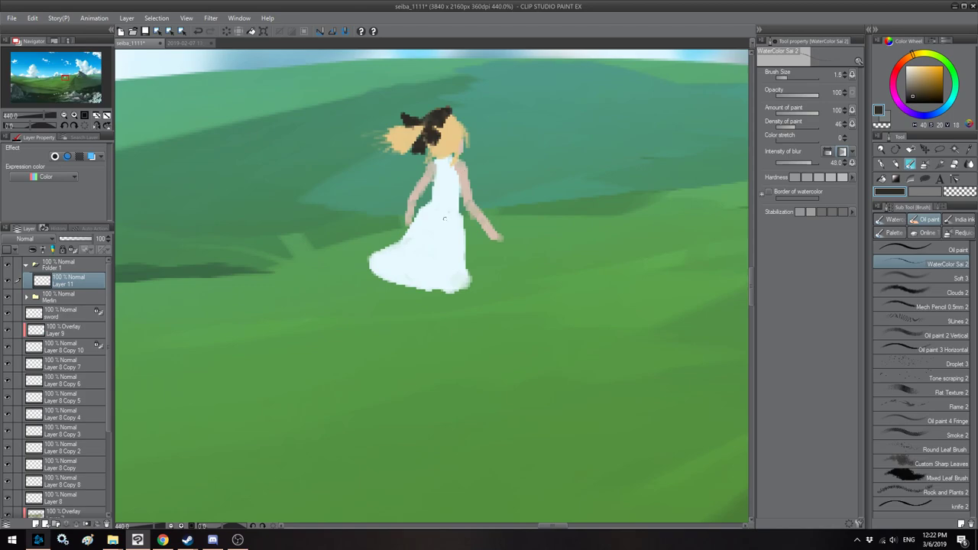
{"action": "mouse_move", "coordinate": [433, 211]}
{"action": "left_mouse_down"}
{"action": "mouse_move", "coordinate": [412, 249]}
{"action": "mouse_move", "coordinate": [375, 264]}
{"action": "mouse_move", "coordinate": [399, 277]}
{"action": "left_mouse_up"}
{"action": "left_click_drag", "start_coordinate": [445, 207], "coordinate": [442, 260]}
{"action": "mouse_move", "coordinate": [440, 258]}
{"action": "left_mouse_down"}
{"action": "mouse_move", "coordinate": [417, 279]}
{"action": "mouse_move", "coordinate": [451, 286]}
{"action": "left_mouse_up"}
{"action": "mouse_move", "coordinate": [443, 213]}
{"action": "left_mouse_down"}
{"action": "mouse_move", "coordinate": [430, 250]}
{"action": "mouse_move", "coordinate": [451, 237]}
{"action": "left_mouse_up"}
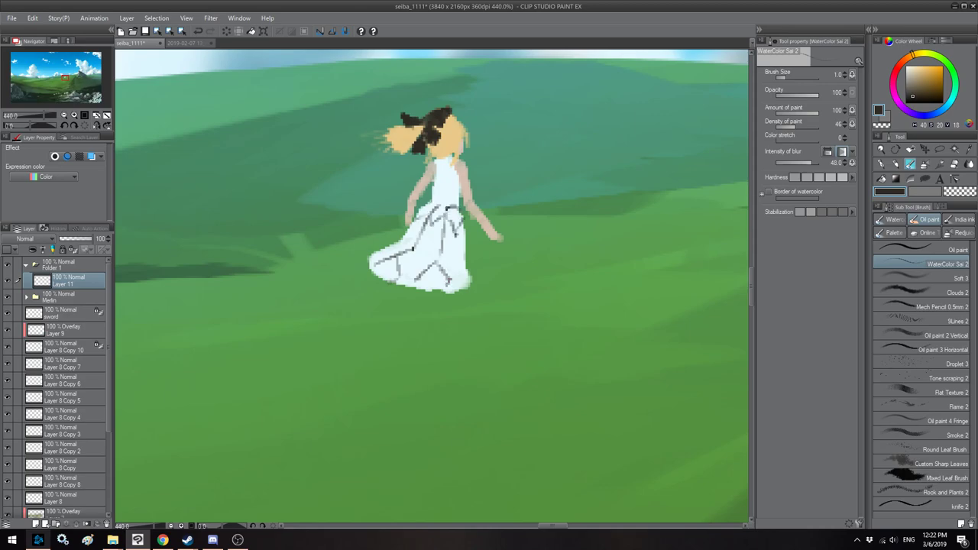
{"action": "mouse_move", "coordinate": [451, 162]}
{"action": "left_mouse_down"}
{"action": "mouse_move", "coordinate": [436, 160]}
{"action": "mouse_move", "coordinate": [442, 200]}
{"action": "left_mouse_up"}
{"action": "mouse_move", "coordinate": [455, 160]}
{"action": "left_mouse_down"}
{"action": "mouse_move", "coordinate": [460, 179]}
{"action": "mouse_move", "coordinate": [431, 180]}
{"action": "left_mouse_up"}
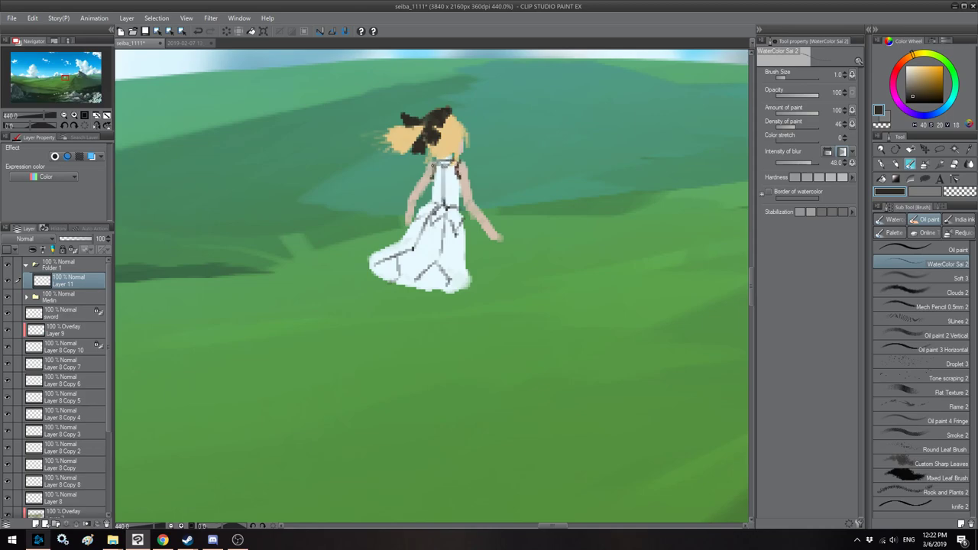
Step: Touch up the figure's outstretched arm and hand in the pale skin tone
{"action": "left_click", "coordinate": [493, 235], "text": "alt"}
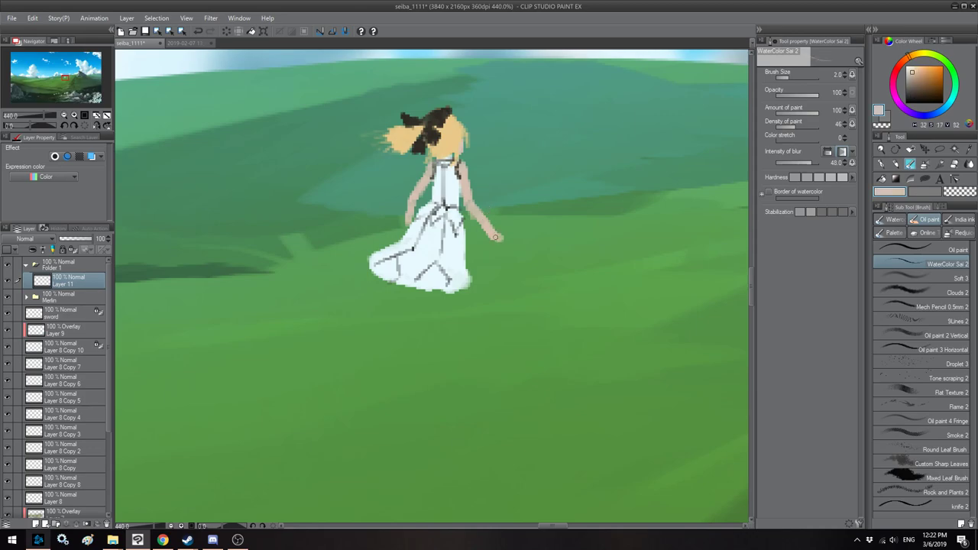
{"action": "left_click", "coordinate": [468, 199], "text": "alt"}
{"action": "key", "text": "]"}
{"action": "left_click_drag", "start_coordinate": [475, 215], "coordinate": [488, 220]}
Step: Paint one slim near-black leg ending in a boot below the skirt hem with brush size 3
{"action": "left_click", "coordinate": [448, 141], "text": "alt"}
{"action": "mouse_move", "coordinate": [480, 284]}
{"action": "left_mouse_down"}
{"action": "mouse_move", "coordinate": [495, 208]}
{"action": "mouse_move", "coordinate": [486, 256]}
{"action": "left_mouse_up"}
{"action": "left_click_drag", "start_coordinate": [487, 220], "coordinate": [486, 299]}
{"action": "mouse_move", "coordinate": [491, 255]}
{"action": "left_mouse_down"}
{"action": "mouse_move", "coordinate": [482, 313]}
{"action": "mouse_move", "coordinate": [499, 322]}
{"action": "left_mouse_up"}
Step: Transform the figure's layer to move it across the hillside, closer to the outcrop and the dark path
{"action": "scroll", "coordinate": [463, 298], "scroll_direction": "down", "scroll_amount": 8}
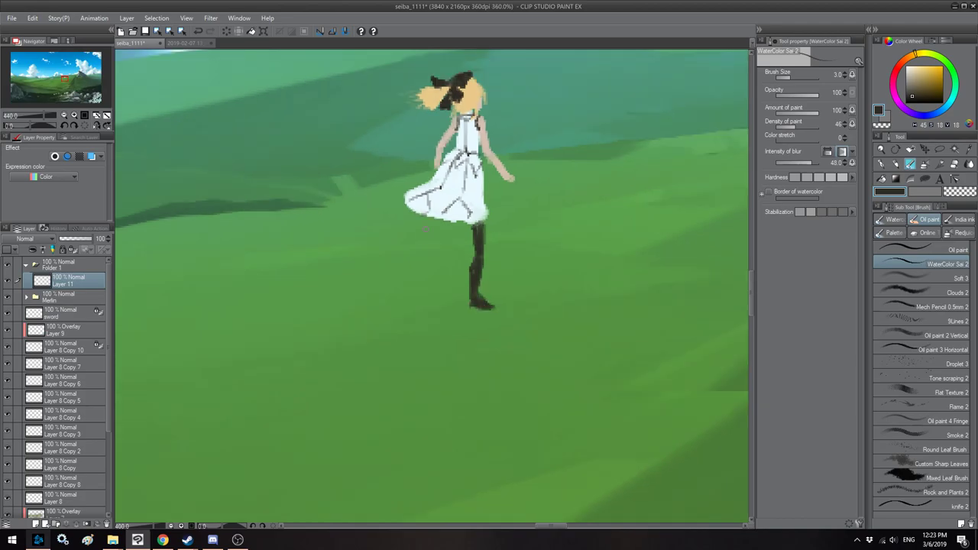
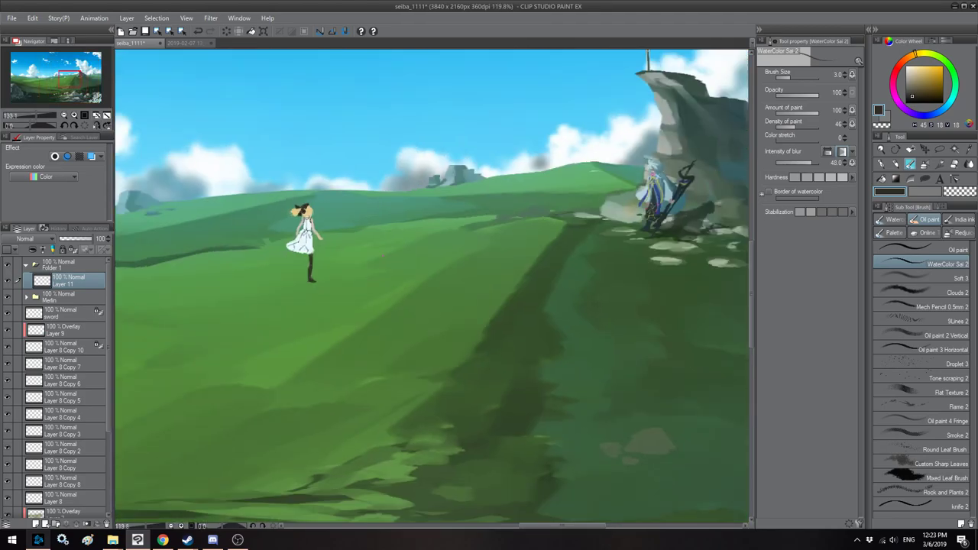
{"action": "key", "text": "ctrl+t"}
{"action": "left_click_drag", "start_coordinate": [299, 281], "coordinate": [446, 301]}
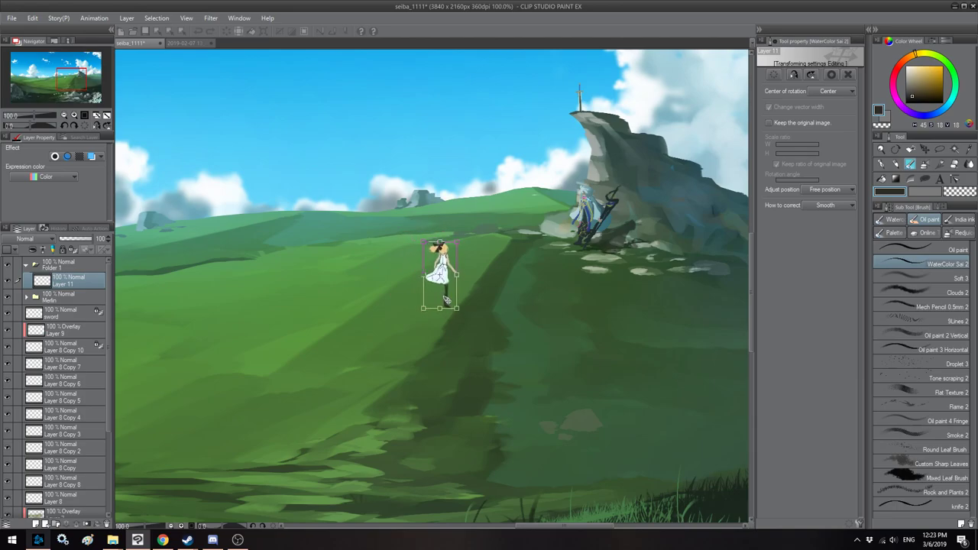
{"action": "key", "text": "Return"}
Step: Paint the second near-black leg and boot below the skirt, slightly bent beside the first
{"action": "key", "text": "h"}
{"action": "scroll", "coordinate": [436, 292], "scroll_direction": "up", "scroll_amount": 6}
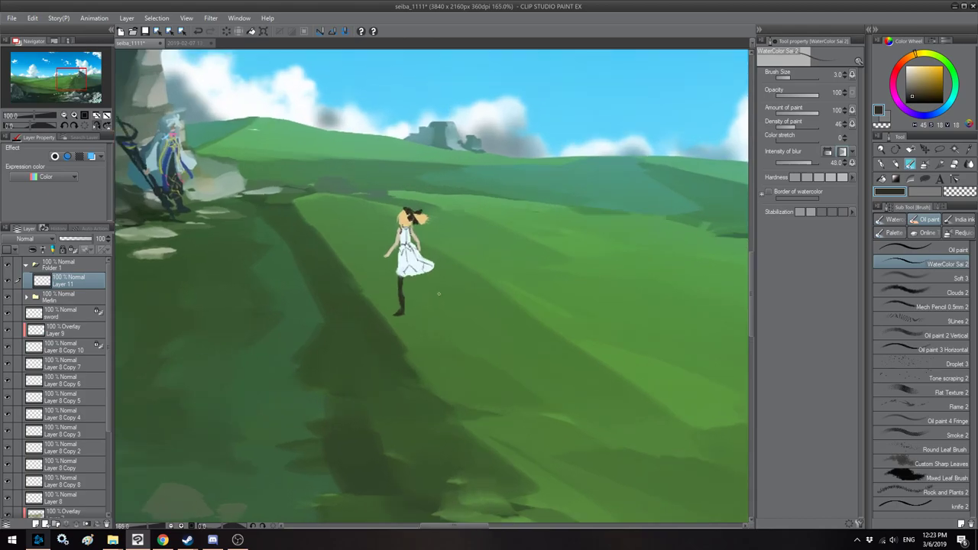
{"action": "key", "text": "h"}
{"action": "mouse_move", "coordinate": [418, 283]}
{"action": "left_mouse_down"}
{"action": "mouse_move", "coordinate": [490, 255]}
{"action": "mouse_move", "coordinate": [440, 236]}
{"action": "mouse_move", "coordinate": [432, 244]}
{"action": "mouse_move", "coordinate": [446, 256]}
{"action": "mouse_move", "coordinate": [446, 245]}
{"action": "mouse_move", "coordinate": [459, 298]}
{"action": "left_mouse_up"}
{"action": "key", "text": "h"}
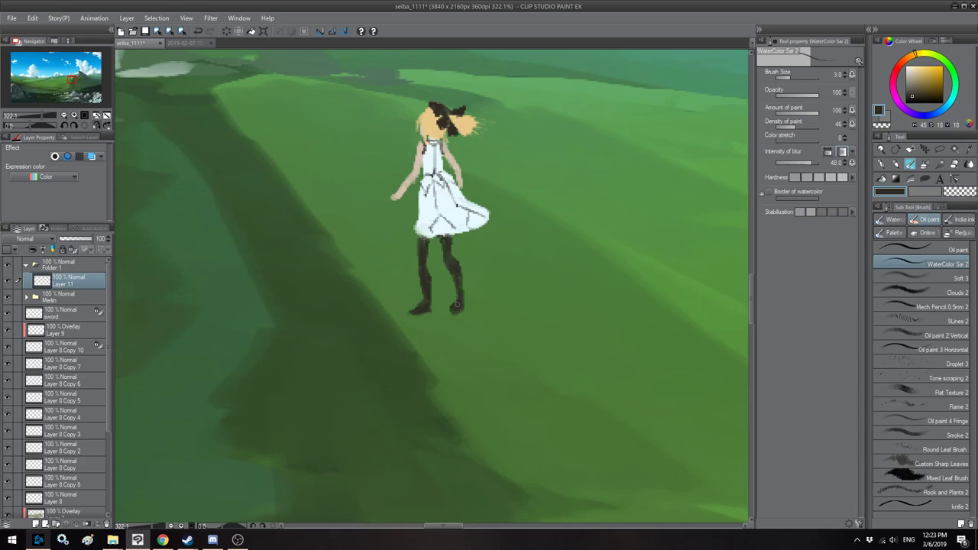
Step: Sample the arm's skin tone and remove the figure's angled forearms, leaving only the upper arms
{"action": "key", "text": "h"}
{"action": "left_click_drag", "start_coordinate": [444, 163], "coordinate": [461, 193]}
{"action": "left_click", "coordinate": [467, 192], "text": "alt"}
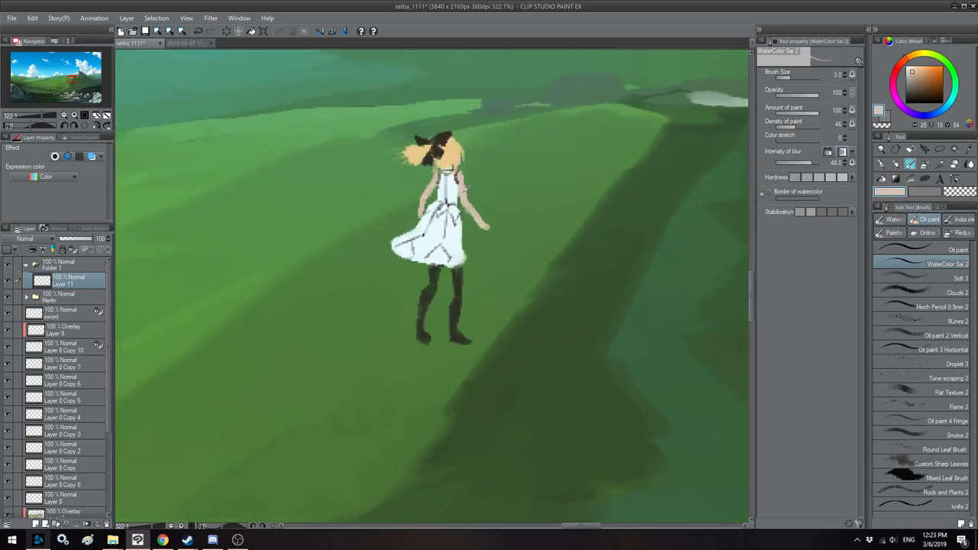
{"action": "key", "text": "h"}
{"action": "mouse_move", "coordinate": [389, 200]}
{"action": "left_mouse_down"}
{"action": "mouse_move", "coordinate": [378, 243]}
{"action": "mouse_move", "coordinate": [395, 194]}
{"action": "mouse_move", "coordinate": [396, 205]}
{"action": "mouse_move", "coordinate": [442, 201]}
{"action": "left_mouse_up"}
{"action": "key", "text": "h"}
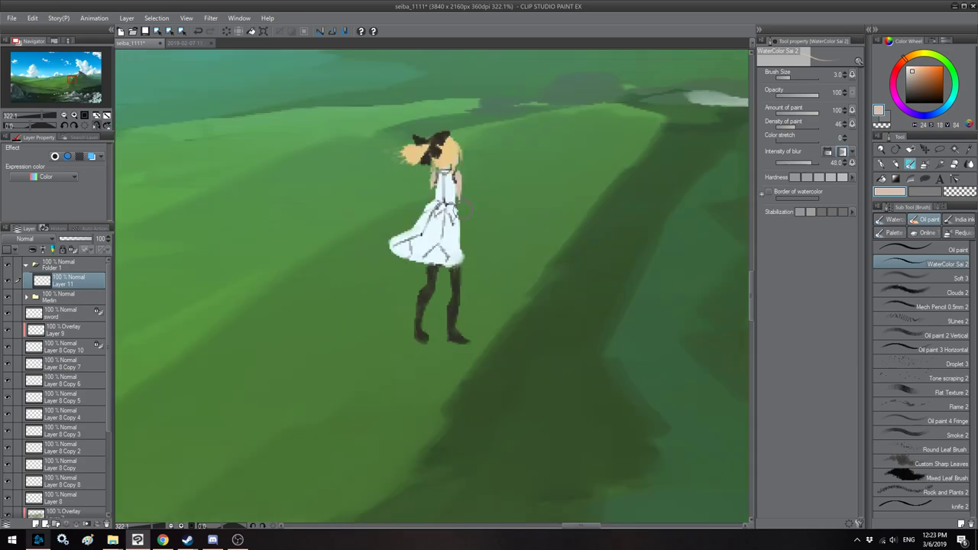
Step: Repaint the figure's arms hanging straight down at her sides in skin tone hue 24, saturation 18, value 84
{"action": "key", "text": "]"}
{"action": "left_click_drag", "start_coordinate": [459, 184], "coordinate": [467, 236]}
{"action": "key", "text": "["}
{"action": "key", "text": "["}
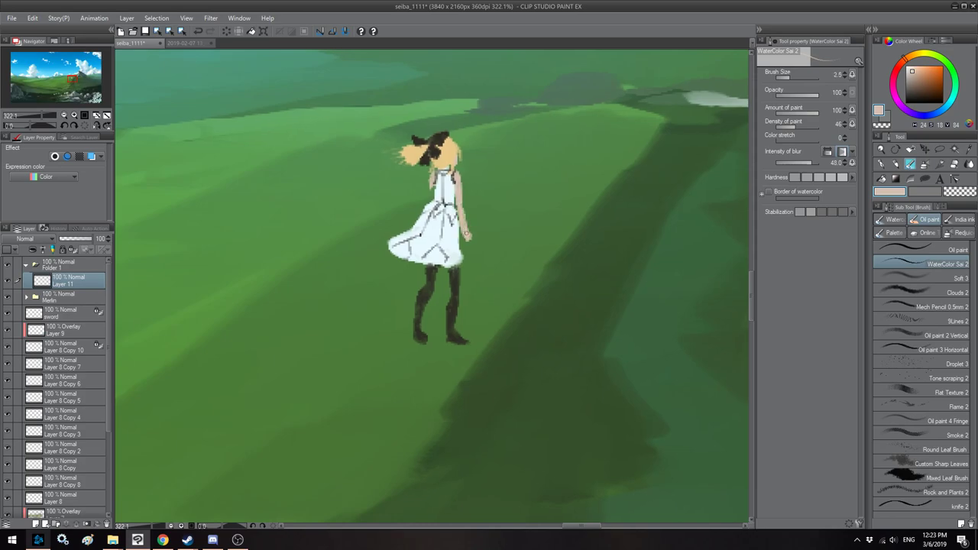
{"action": "left_click_drag", "start_coordinate": [433, 181], "coordinate": [449, 230]}
Step: Paint a white cuff over the near wrist and hand using the dress colour and brush size 2
{"action": "left_click", "coordinate": [442, 260], "text": "alt"}
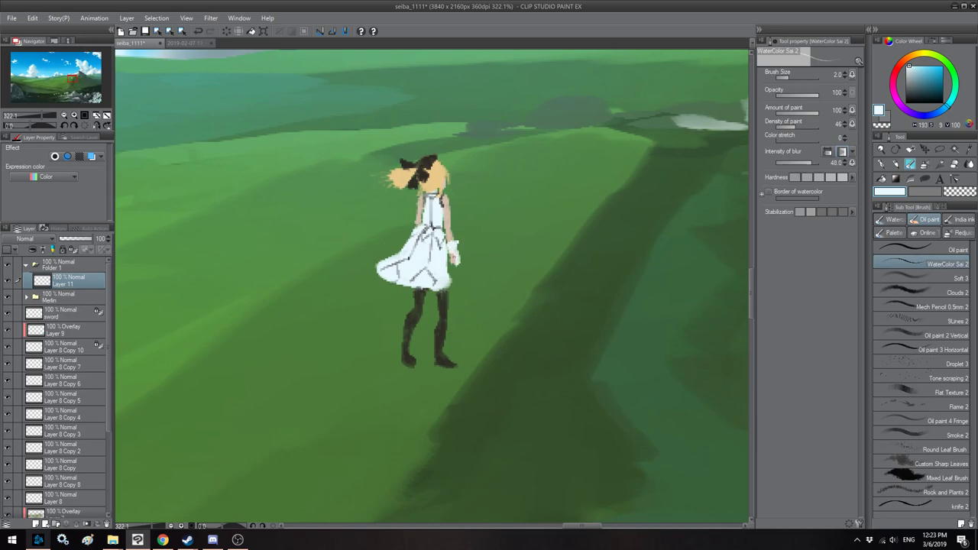
{"action": "left_click_drag", "start_coordinate": [451, 256], "coordinate": [453, 265]}
{"action": "key", "text": "h"}
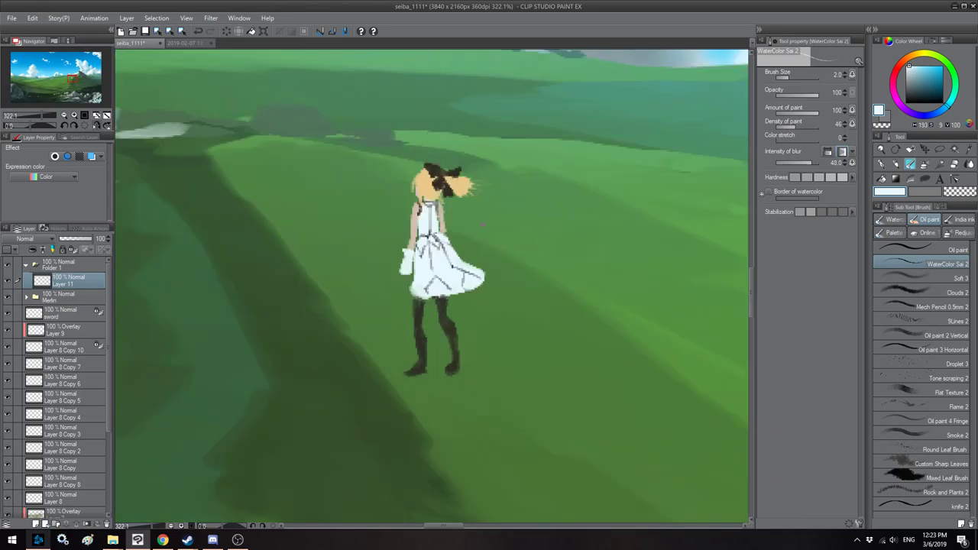
Step: Check the figure's placement and scale against the whole painting in both normal and mirrored views
{"action": "scroll", "coordinate": [459, 237], "scroll_direction": "down", "scroll_amount": 4}
{"action": "key", "text": "h"}
{"action": "scroll", "coordinate": [418, 201], "scroll_direction": "down", "scroll_amount": 5}
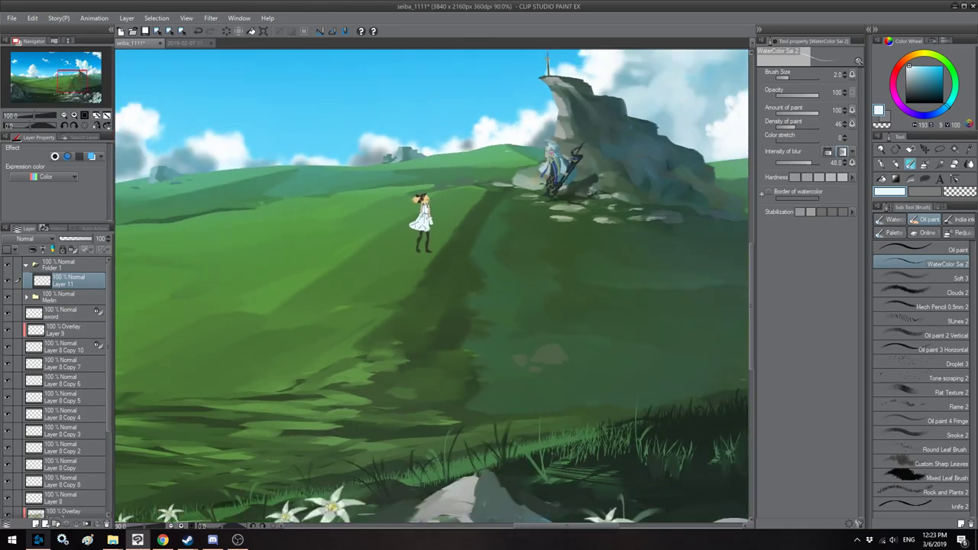
{"action": "scroll", "coordinate": [399, 179], "scroll_direction": "down", "scroll_amount": 5}
{"action": "key", "text": "h"}
{"action": "left_click_drag", "start_coordinate": [407, 177], "coordinate": [410, 275]}
{"action": "scroll", "coordinate": [416, 277], "scroll_direction": "down", "scroll_amount": 2}
{"action": "key", "text": "h"}
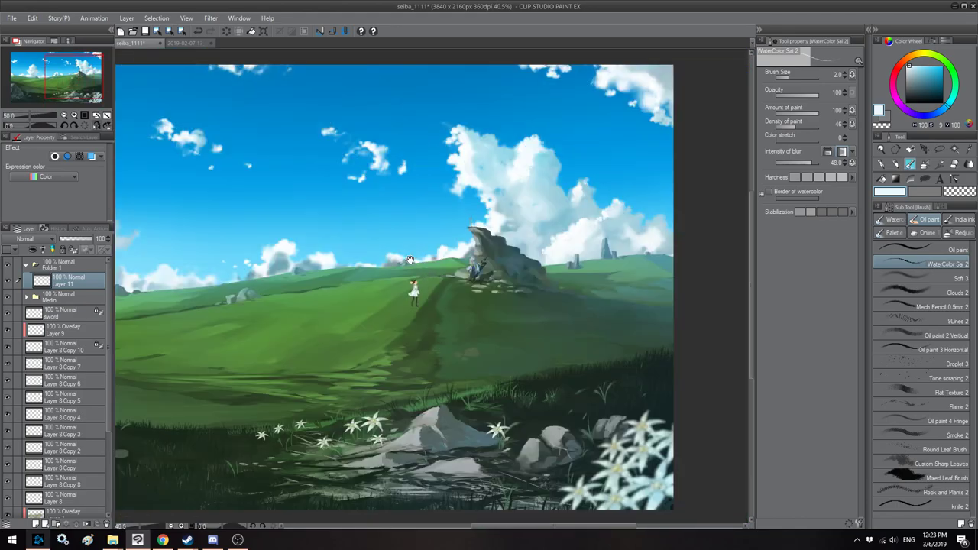
Step: Move the figure onto the top of the dark shadow path leading to the outcrop
{"action": "key", "text": "ctrl+plus"}
{"action": "key", "text": "ctrl+plus"}
{"action": "key", "text": "ctrl+plus"}
{"action": "key", "text": "ctrl+t"}
{"action": "left_click_drag", "start_coordinate": [402, 325], "coordinate": [453, 323]}
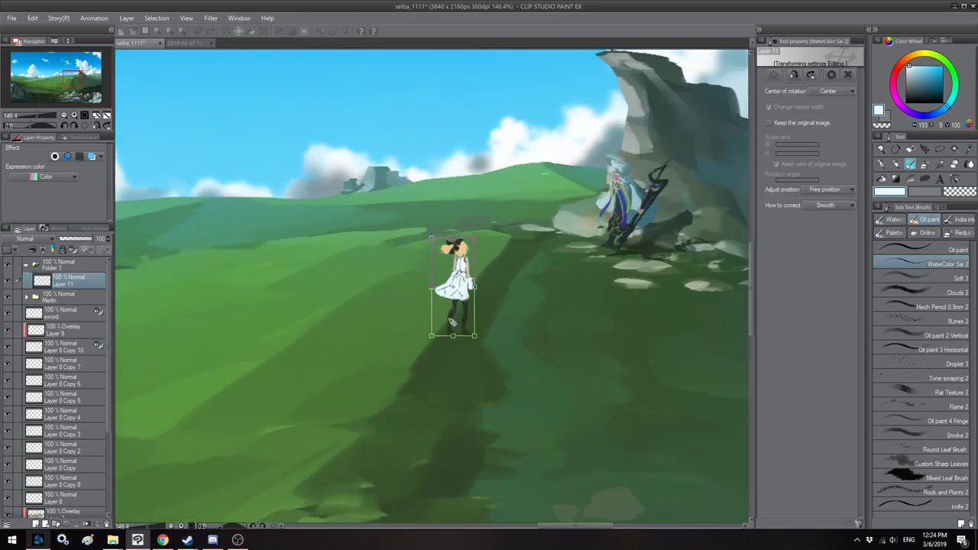
{"action": "scroll", "coordinate": [420, 260], "scroll_direction": "down", "scroll_amount": 2}
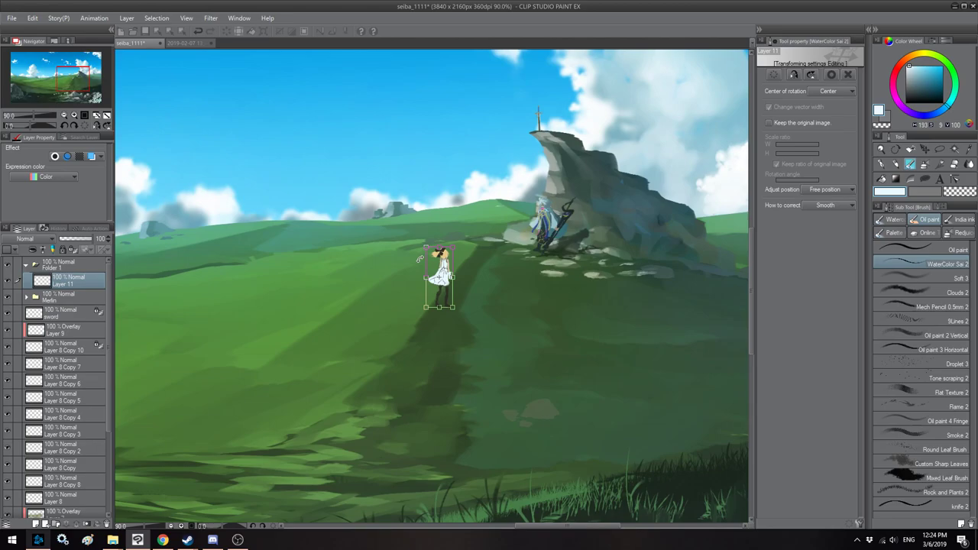
{"action": "key", "text": "Return"}
Step: Create a new layer folder and place the sword layer inside it
{"action": "scroll", "coordinate": [417, 256], "scroll_direction": "down", "scroll_amount": 4}
{"action": "mouse_move", "coordinate": [480, 210]}
{"action": "left_mouse_down"}
{"action": "mouse_move", "coordinate": [387, 211]}
{"action": "mouse_move", "coordinate": [419, 218]}
{"action": "left_mouse_up"}
{"action": "left_click_drag", "start_coordinate": [453, 262], "coordinate": [566, 218]}
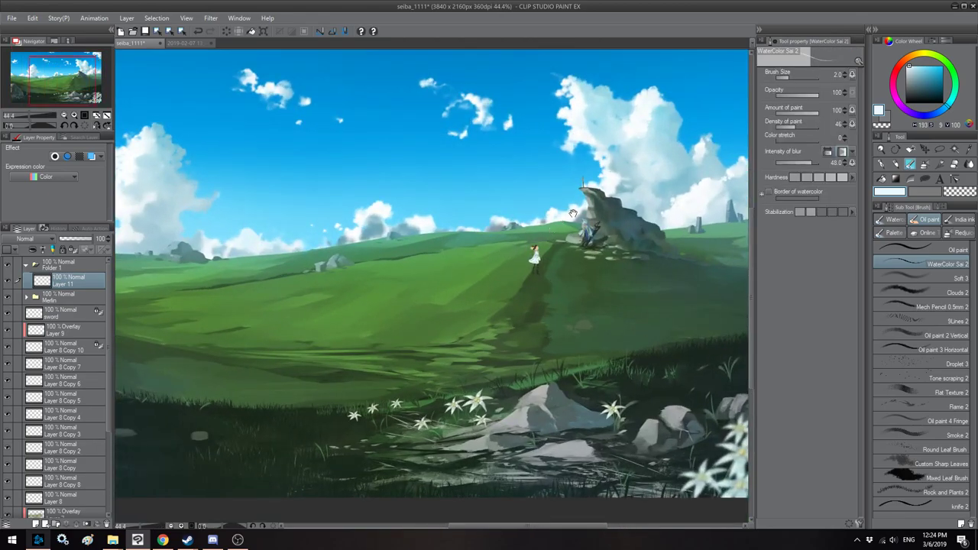
{"action": "scroll", "coordinate": [566, 218], "scroll_direction": "up", "scroll_amount": 8}
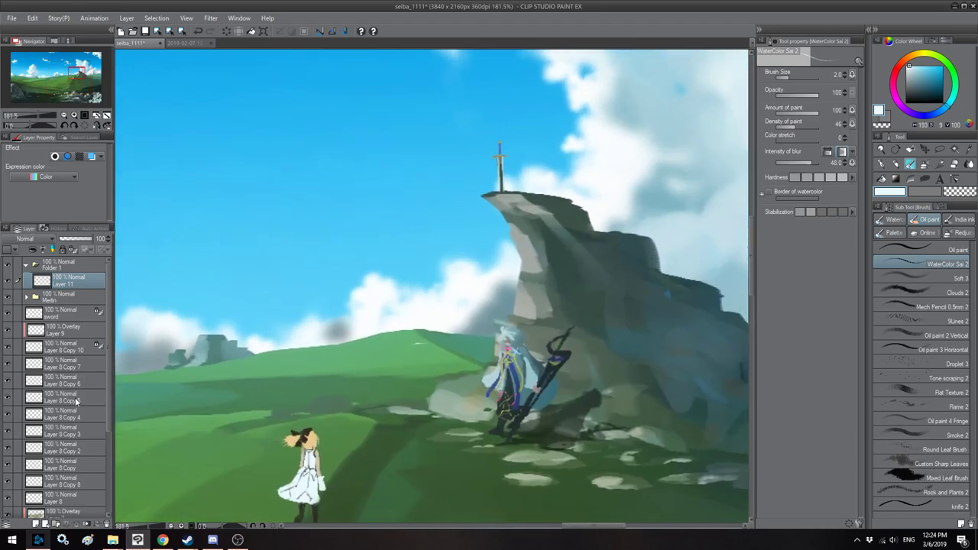
{"action": "scroll", "coordinate": [75, 403], "scroll_direction": "down", "scroll_amount": 2}
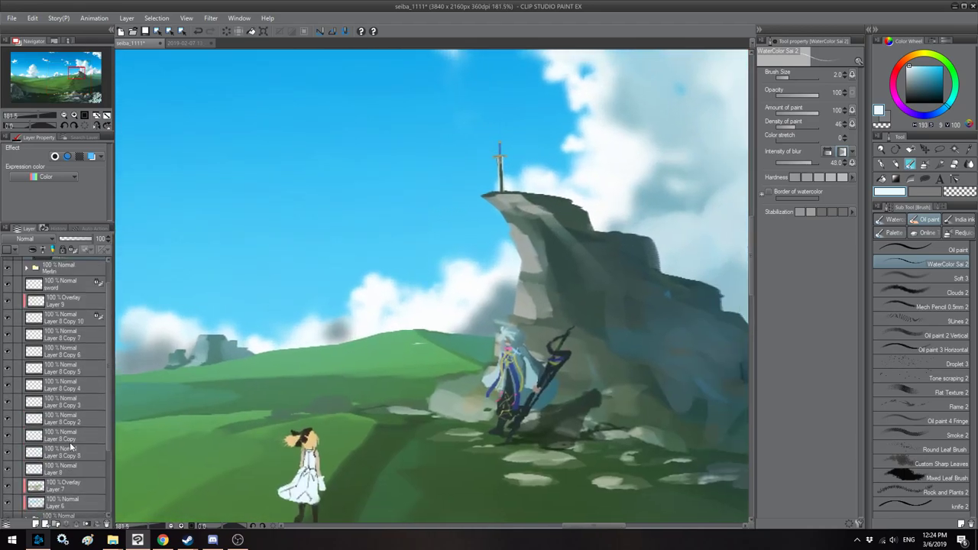
{"action": "left_click", "coordinate": [63, 288]}
{"action": "scroll", "coordinate": [63, 290], "scroll_direction": "up", "scroll_amount": 2}
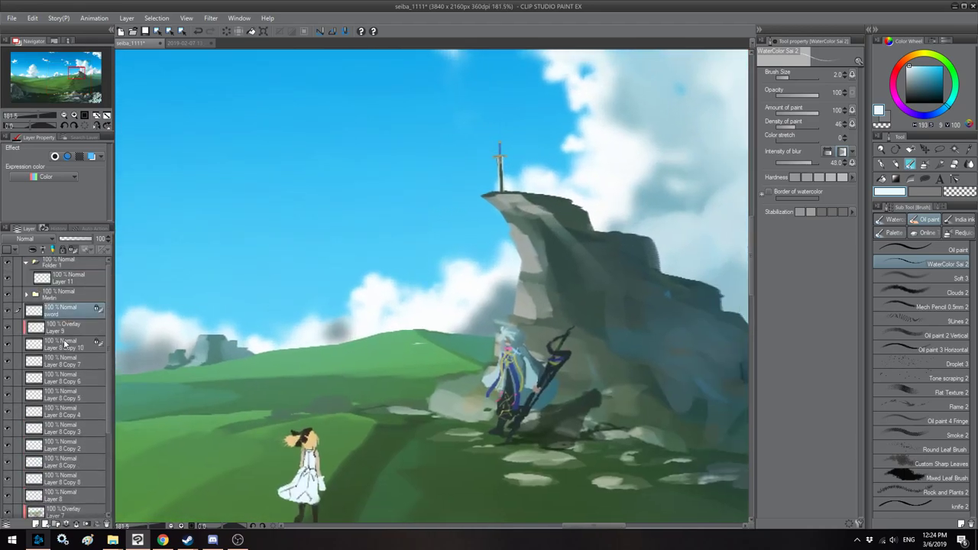
{"action": "left_click", "coordinate": [58, 524]}
{"action": "left_click_drag", "start_coordinate": [60, 332], "coordinate": [62, 318]}
Step: Transform the sword on top of the outcrop, making it taller while keeping the blade slim
{"action": "left_click_drag", "start_coordinate": [393, 168], "coordinate": [399, 189]}
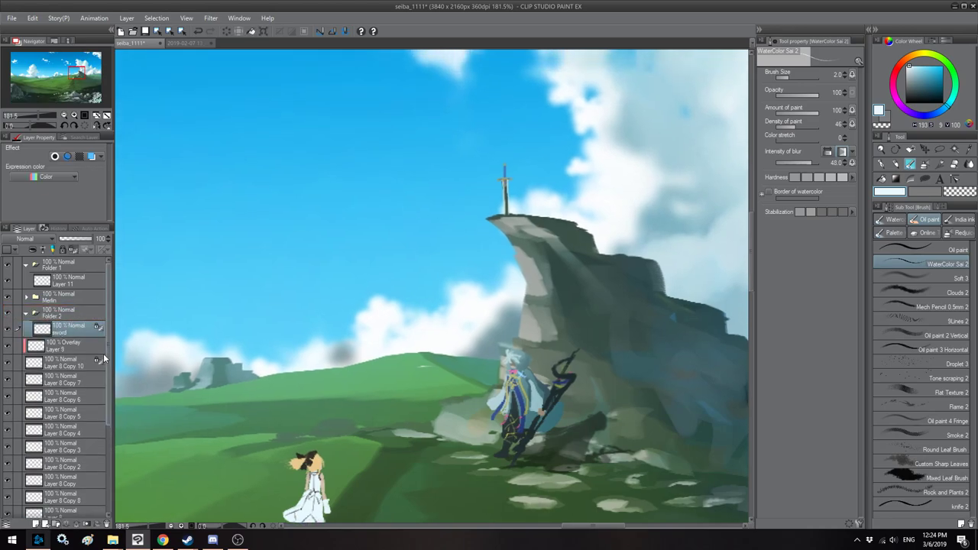
{"action": "key", "text": "ctrl+t"}
{"action": "left_click_drag", "start_coordinate": [495, 161], "coordinate": [487, 136]}
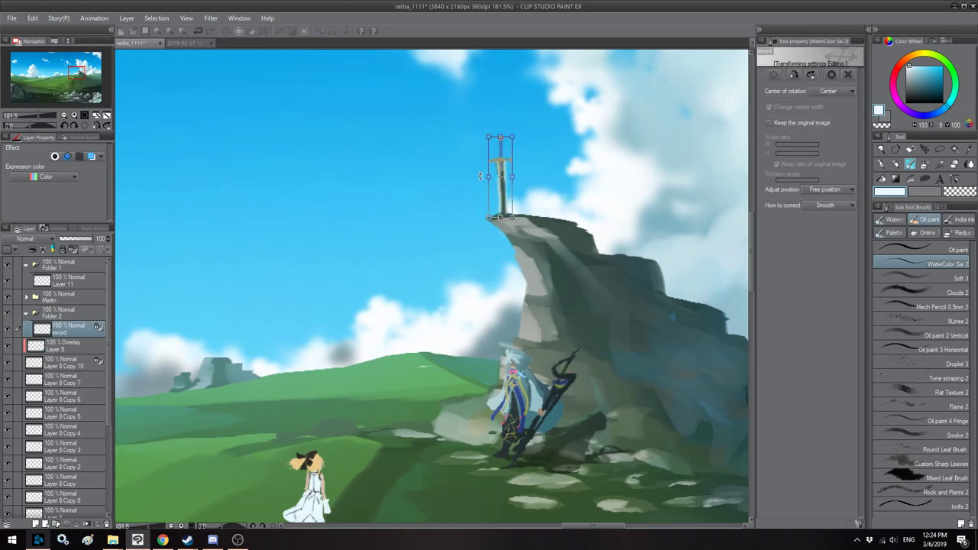
{"action": "left_click_drag", "start_coordinate": [488, 177], "coordinate": [494, 177]}
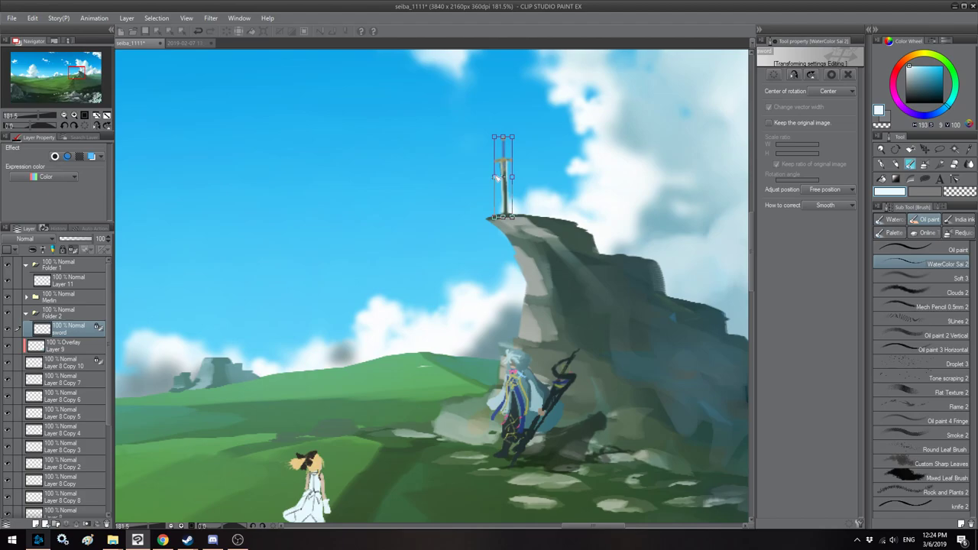
{"action": "key", "text": "Return"}
Step: Add a new layer above the sword layer in its folder and clip it to the sword
{"action": "scroll", "coordinate": [499, 178], "scroll_direction": "down", "scroll_amount": 3}
{"action": "key", "text": "h"}
{"action": "key", "text": "h"}
{"action": "scroll", "coordinate": [458, 206], "scroll_direction": "up", "scroll_amount": 2}
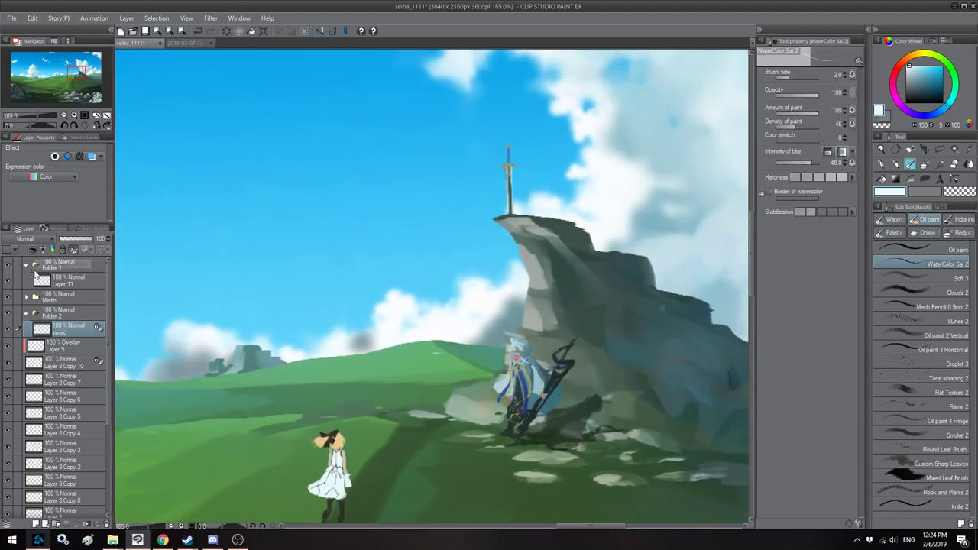
{"action": "left_click", "coordinate": [36, 524]}
{"action": "scroll", "coordinate": [390, 255], "scroll_direction": "up", "scroll_amount": 2}
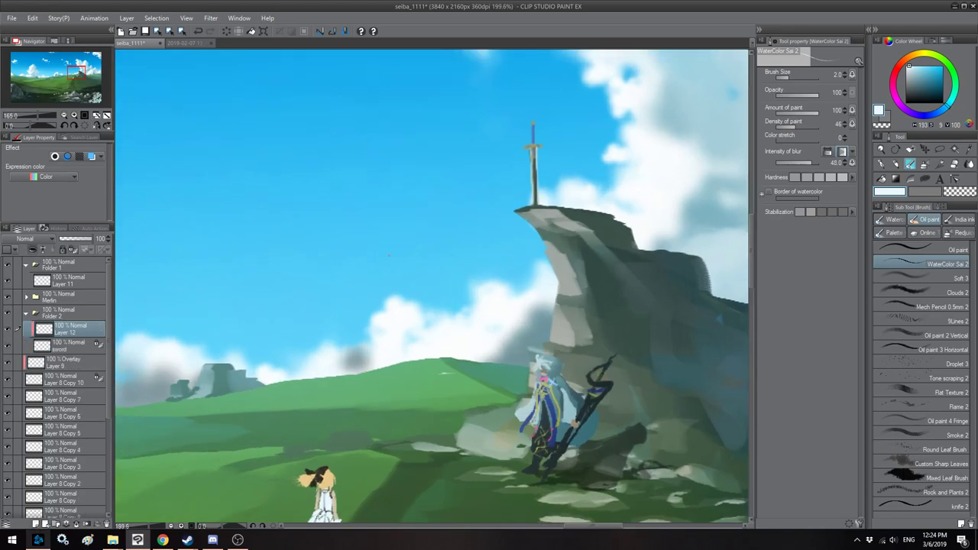
Step: Shade the sword with the Soft 3 brush at size 80 in dark blue-grey, hue 193, saturation 25, value 26
{"action": "left_click", "coordinate": [892, 276]}
{"action": "left_click", "coordinate": [917, 90]}
{"action": "left_click_drag", "start_coordinate": [916, 87], "coordinate": [915, 93]}
{"action": "key", "text": "bracketright"}
{"action": "key", "text": "bracketright"}
{"action": "key", "text": "bracketright"}
{"action": "key", "text": "bracketright"}
{"action": "key", "text": "bracketright"}
{"action": "key", "text": "bracketright"}
{"action": "key", "text": "bracketright"}
{"action": "key", "text": "bracketright"}
{"action": "key", "text": "bracketright"}
{"action": "key", "text": "bracketright"}
{"action": "key", "text": "bracketright"}
{"action": "key", "text": "bracketright"}
{"action": "key", "text": "bracketright"}
{"action": "mouse_move", "coordinate": [528, 201]}
{"action": "left_mouse_down"}
{"action": "mouse_move", "coordinate": [539, 148]}
{"action": "mouse_move", "coordinate": [494, 146]}
{"action": "left_mouse_up"}
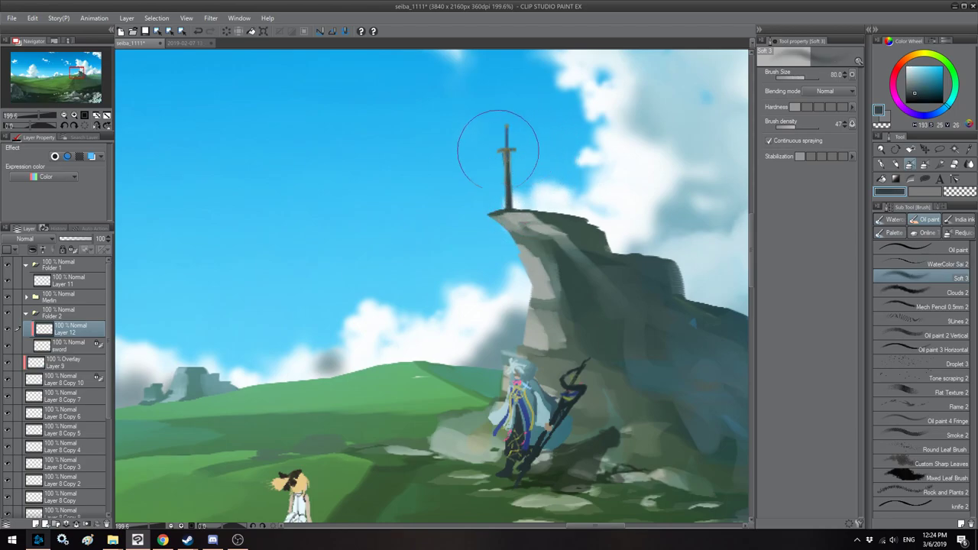
Step: Examine the shaded sword and the figures within the full composition in normal and mirrored views
{"action": "scroll", "coordinate": [420, 191], "scroll_direction": "down", "scroll_amount": 5}
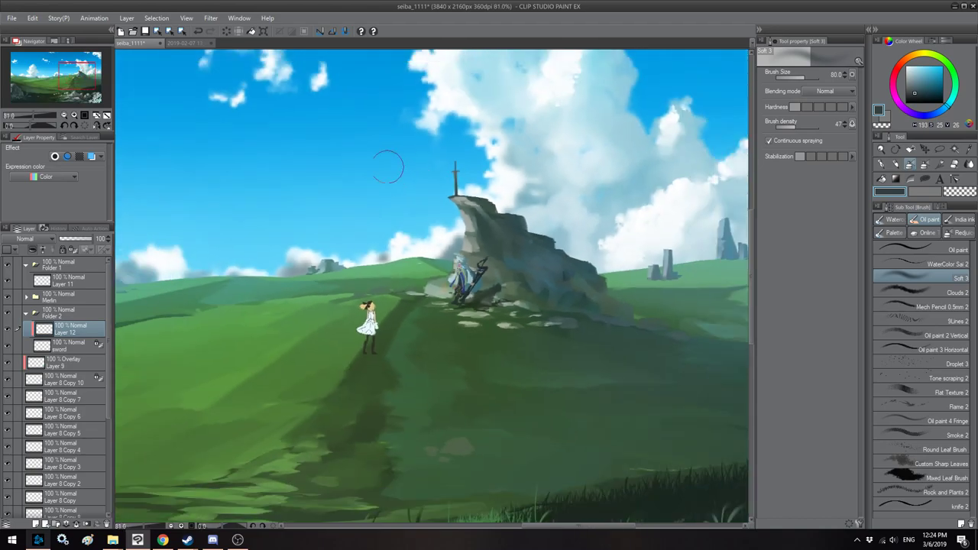
{"action": "scroll", "coordinate": [388, 167], "scroll_direction": "down", "scroll_amount": 3}
{"action": "key", "text": "h"}
{"action": "left_click_drag", "start_coordinate": [384, 168], "coordinate": [359, 188]}
{"action": "scroll", "coordinate": [440, 134], "scroll_direction": "down", "scroll_amount": 2}
{"action": "key", "text": "h"}
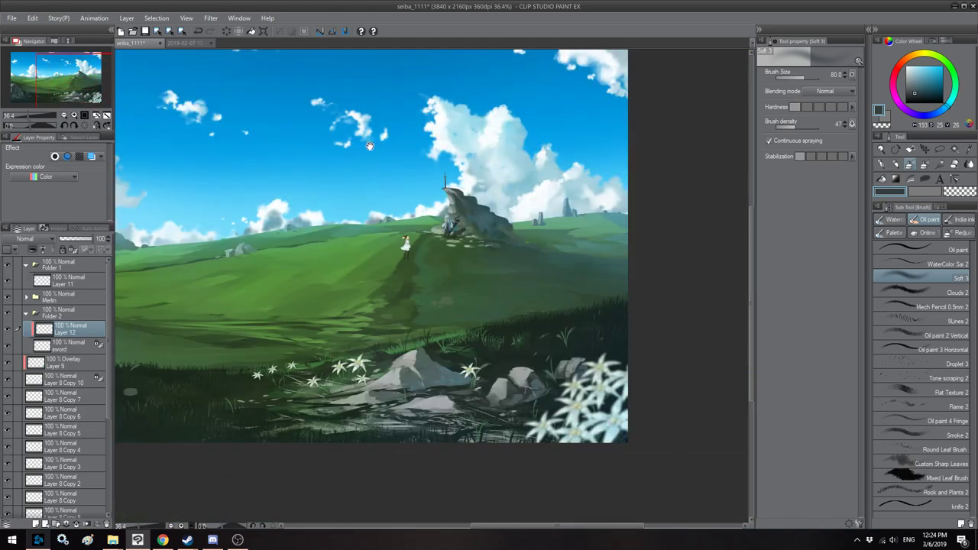
Step: Compare the white-dressed figure with the robed figure beside the outcrop at several magnifications, in mirrored and normal views
{"action": "left_click_drag", "start_coordinate": [369, 146], "coordinate": [454, 147]}
{"action": "scroll", "coordinate": [454, 148], "scroll_direction": "down", "scroll_amount": 3}
{"action": "key", "text": "h"}
{"action": "scroll", "coordinate": [445, 175], "scroll_direction": "up", "scroll_amount": 4}
{"action": "key", "text": "h"}
{"action": "scroll", "coordinate": [470, 201], "scroll_direction": "up", "scroll_amount": 5}
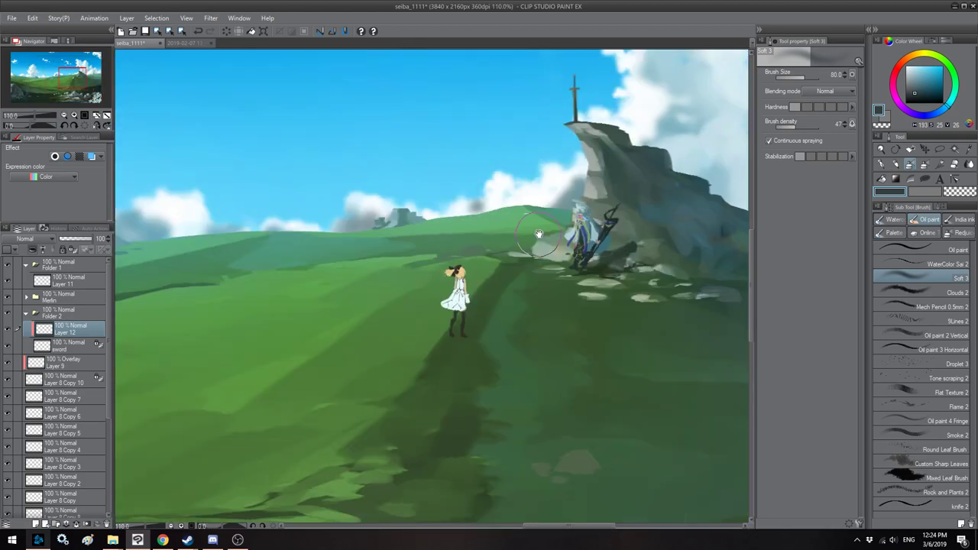
{"action": "left_click_drag", "start_coordinate": [539, 236], "coordinate": [470, 222]}
{"action": "key", "text": "h"}
{"action": "key", "text": "h"}
{"action": "scroll", "coordinate": [409, 264], "scroll_direction": "up", "scroll_amount": 1}
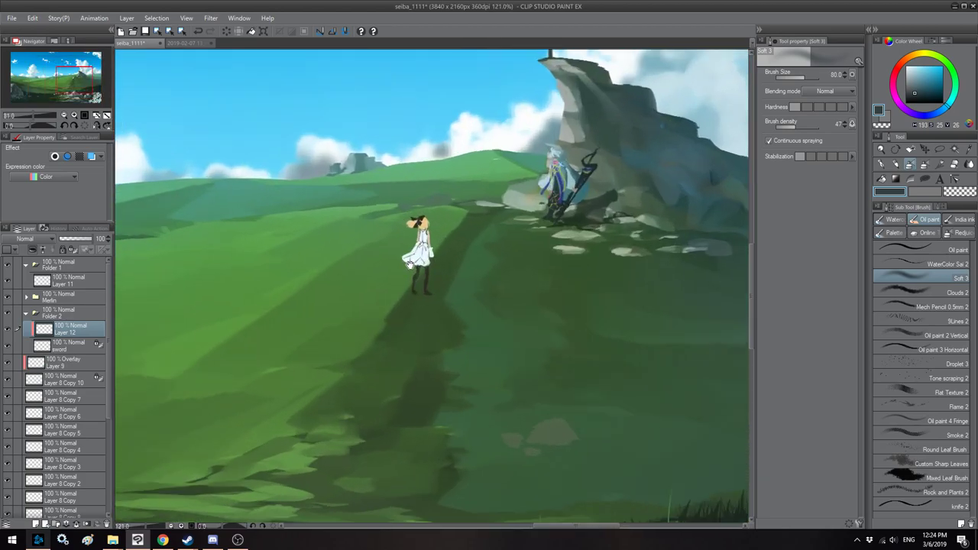
{"action": "scroll", "coordinate": [409, 264], "scroll_direction": "up", "scroll_amount": 3}
Step: Rename the white-dressed figure's layer to "seiba"
{"action": "double_click", "coordinate": [70, 284]}
{"action": "type", "text": "seiba"}
{"action": "key", "text": "Return"}
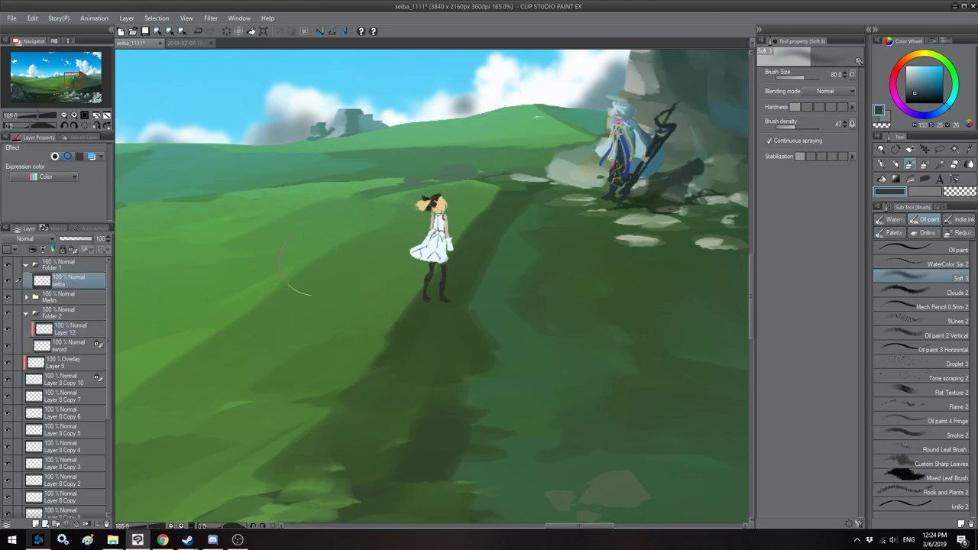
Step: Transform the white-dressed figure, reducing its height while keeping the feet in place
{"action": "scroll", "coordinate": [370, 241], "scroll_direction": "up", "scroll_amount": 1}
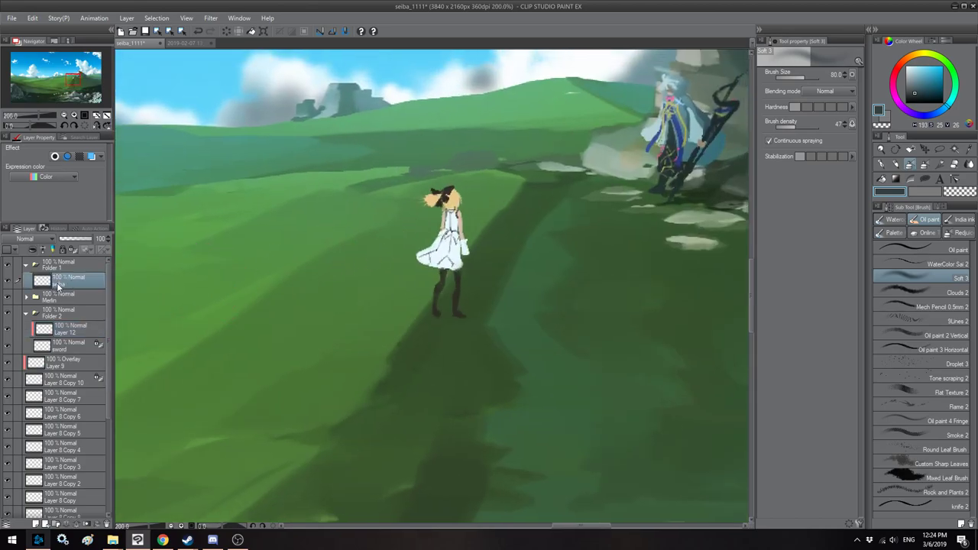
{"action": "key", "text": "ctrl+t"}
{"action": "left_click_drag", "start_coordinate": [441, 184], "coordinate": [438, 209]}
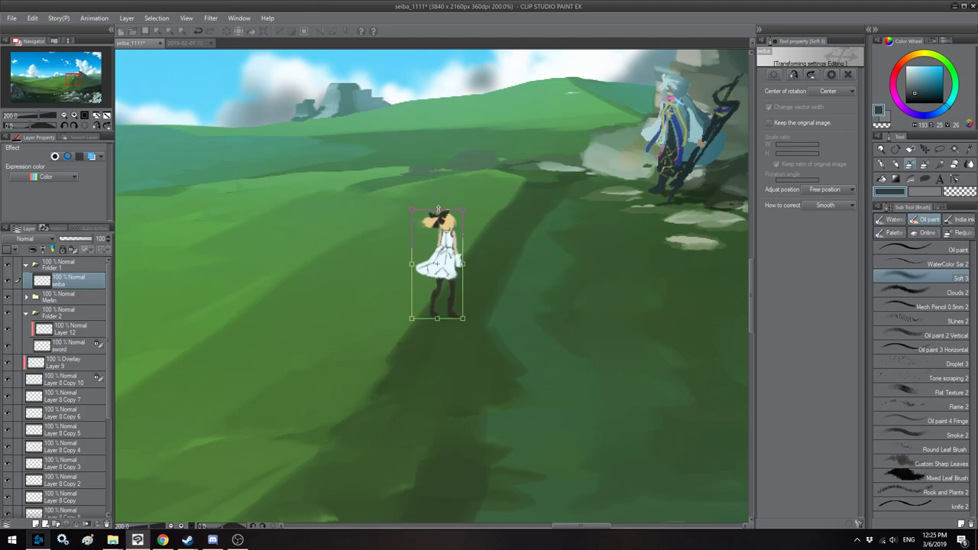
{"action": "key", "text": "Return"}
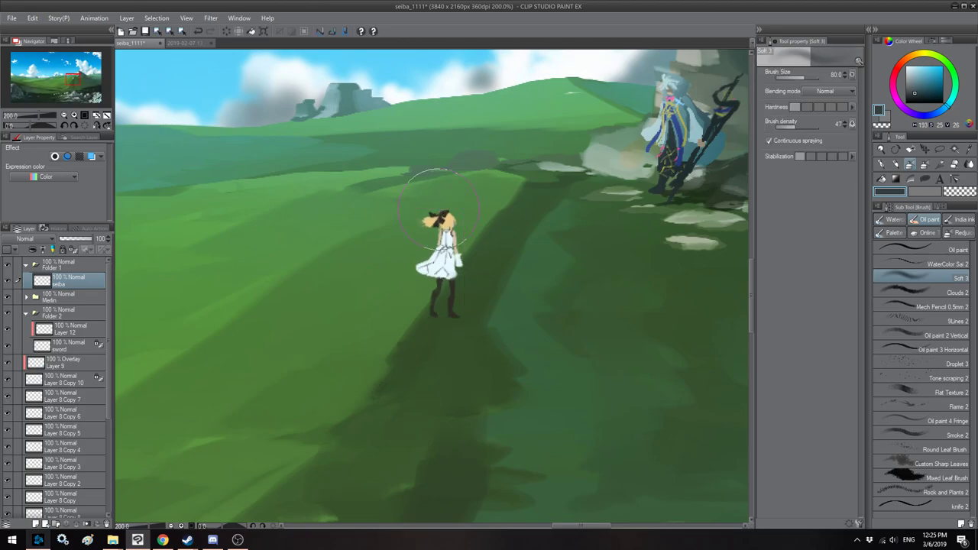
Step: Repaint the white-dressed figure's near arm reaching outward, using WaterColor Sai 2 at size 3 in the sampled skin tone
{"action": "key", "text": "h"}
{"action": "scroll", "coordinate": [426, 263], "scroll_direction": "down", "scroll_amount": 2}
{"action": "scroll", "coordinate": [427, 270], "scroll_direction": "up", "scroll_amount": 4}
{"action": "scroll", "coordinate": [427, 271], "scroll_direction": "up", "scroll_amount": 5}
{"action": "key", "text": "h"}
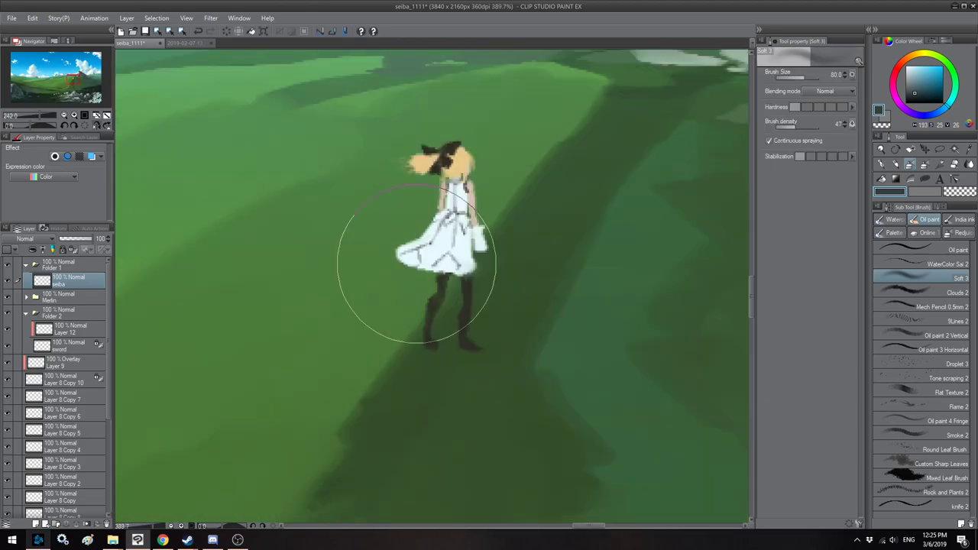
{"action": "left_click_drag", "start_coordinate": [400, 212], "coordinate": [368, 221]}
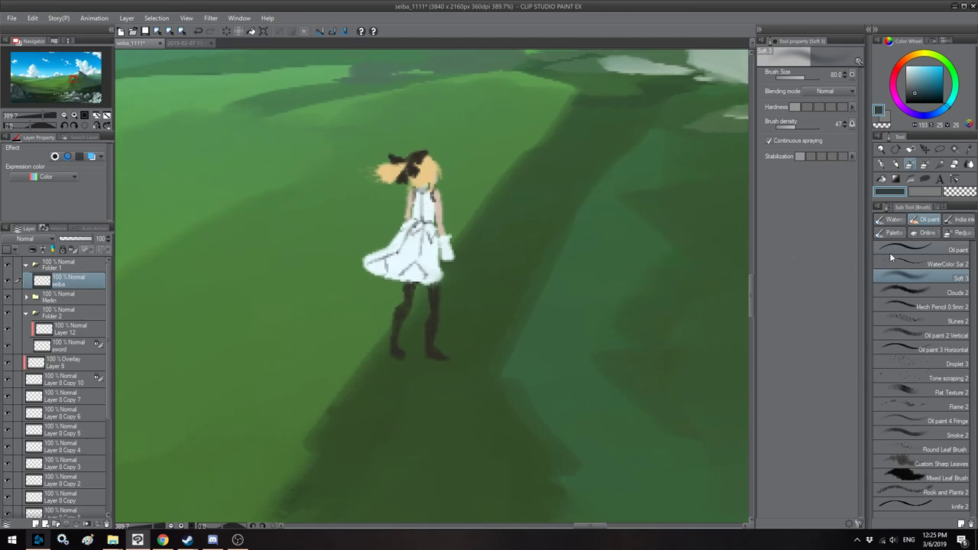
{"action": "left_click", "coordinate": [905, 263]}
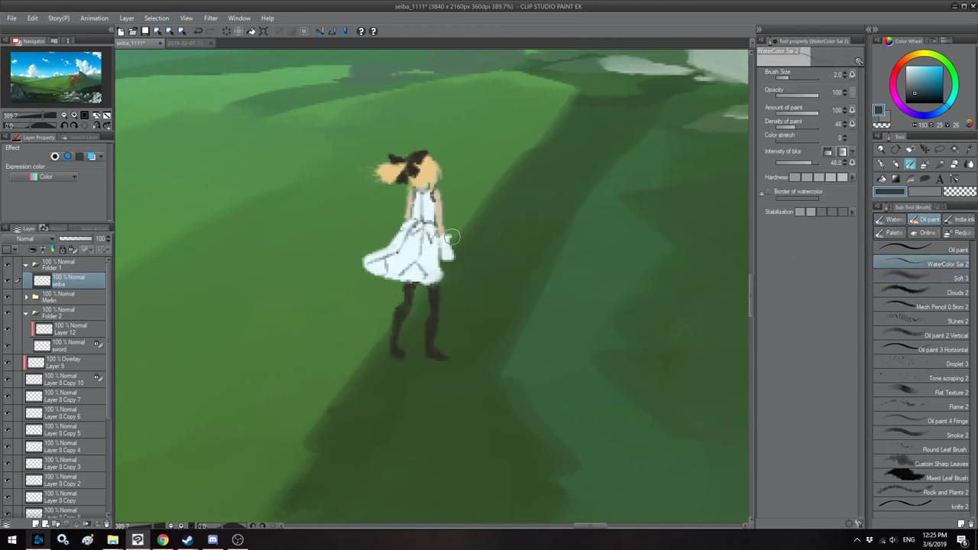
{"action": "key", "text": "h"}
{"action": "left_click", "coordinate": [426, 208], "text": "alt"}
{"action": "left_click_drag", "start_coordinate": [417, 227], "coordinate": [400, 250]}
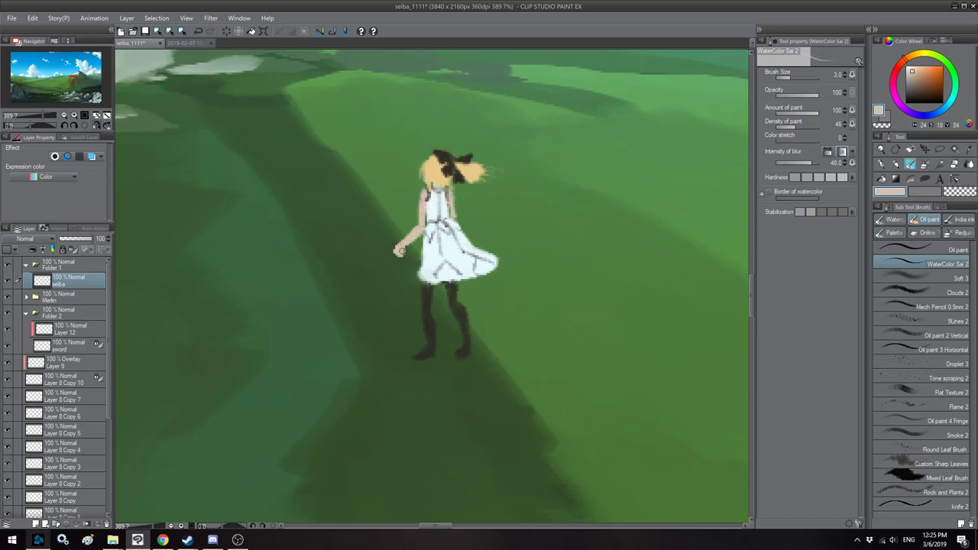
Step: Repaint the near forearm angled downward and add a white glove using the colour sampled from the dress
{"action": "key", "text": "h"}
{"action": "left_click_drag", "start_coordinate": [468, 237], "coordinate": [452, 232]}
{"action": "key", "text": "h"}
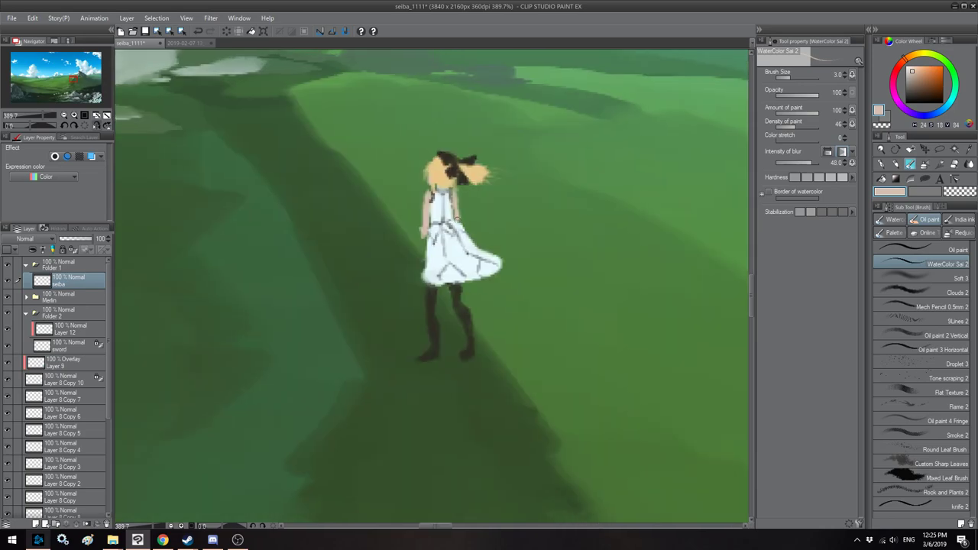
{"action": "left_click_drag", "start_coordinate": [424, 233], "coordinate": [409, 269]}
{"action": "left_click", "coordinate": [434, 252], "text": "alt"}
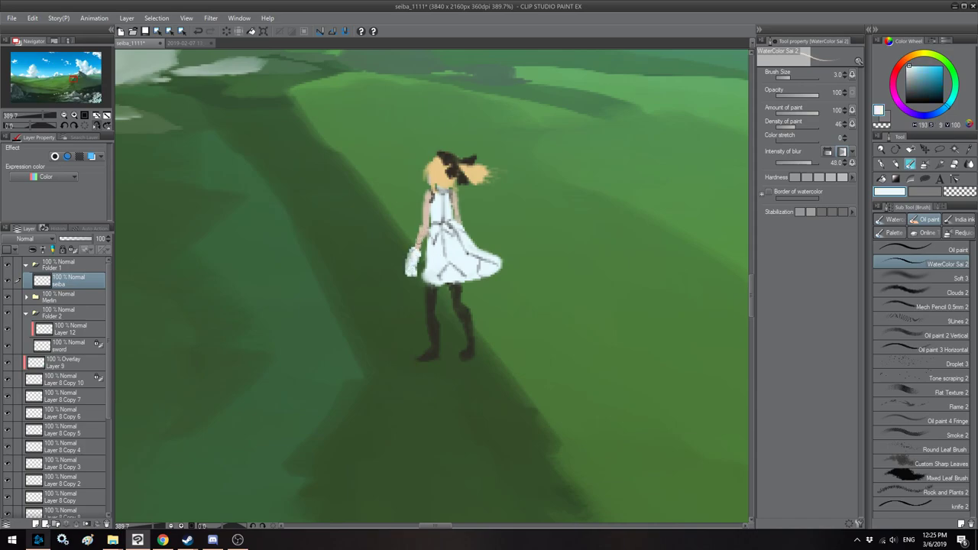
Step: Touch up the figure's arm in sampled skin tone and her hair in sampled blonde at brush size 2.5
{"action": "left_click", "coordinate": [428, 203], "text": "alt"}
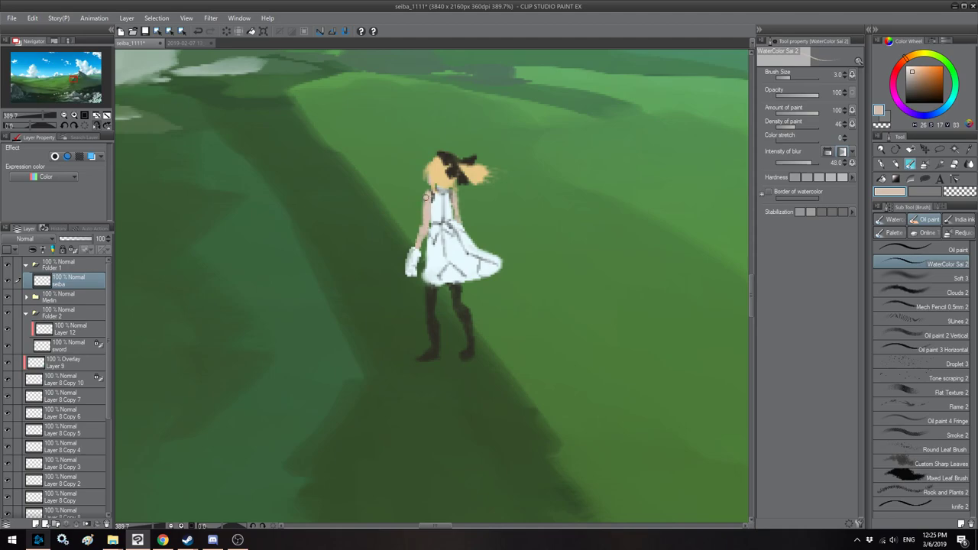
{"action": "left_click", "coordinate": [448, 174], "text": "alt"}
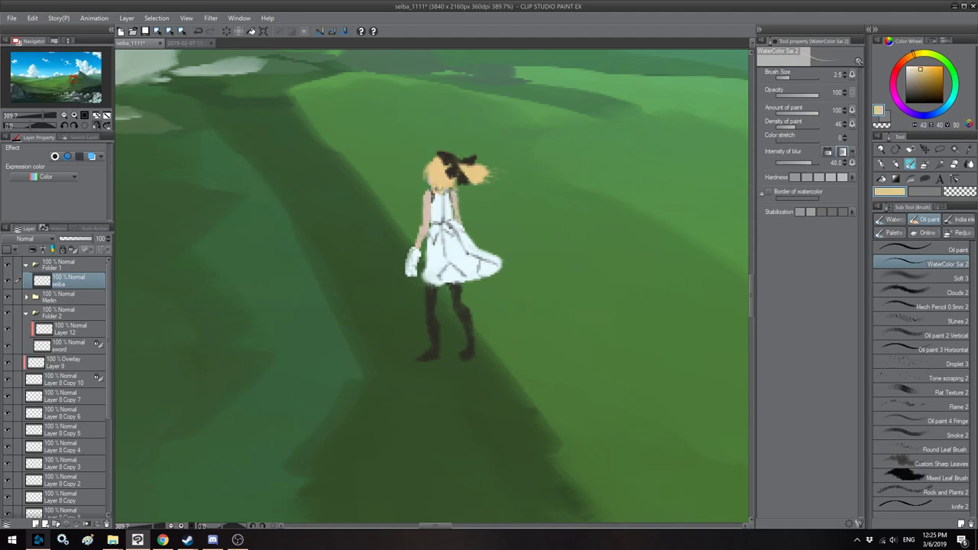
{"action": "scroll", "coordinate": [403, 185], "scroll_direction": "down", "scroll_amount": 8}
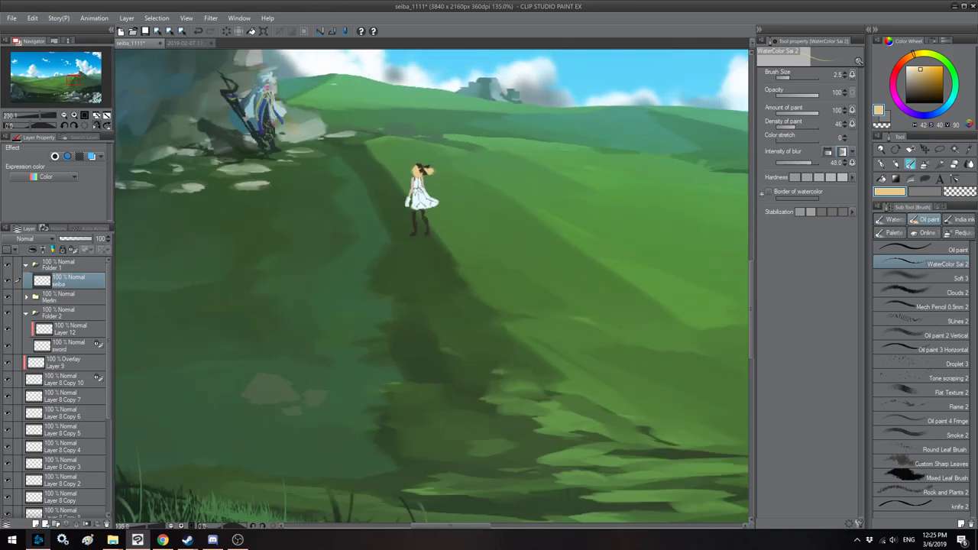
{"action": "key", "text": "h"}
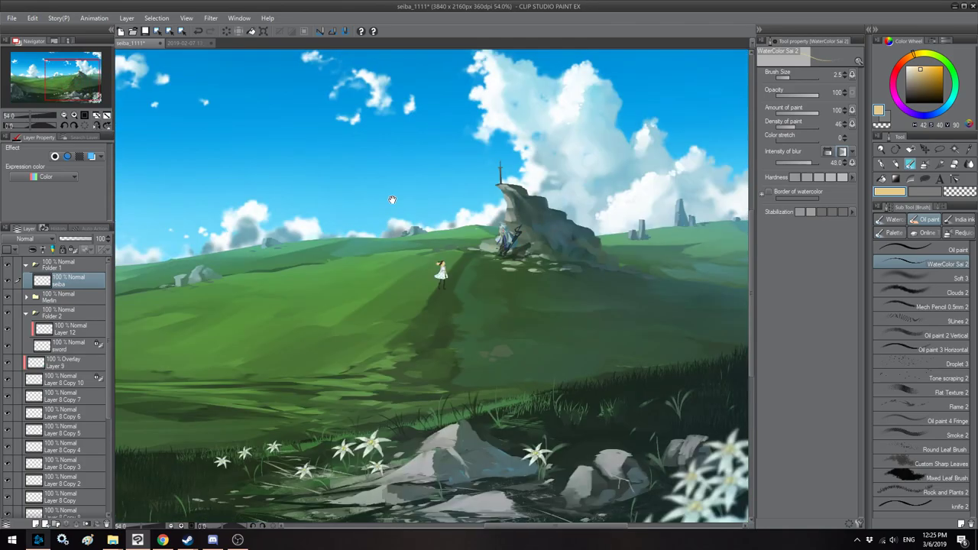
{"action": "left_click_drag", "start_coordinate": [390, 203], "coordinate": [380, 199]}
Step: Add a new layer above the seiba layer, clip it to the figure and set its blending mode to Overlay
{"action": "left_click", "coordinate": [35, 526]}
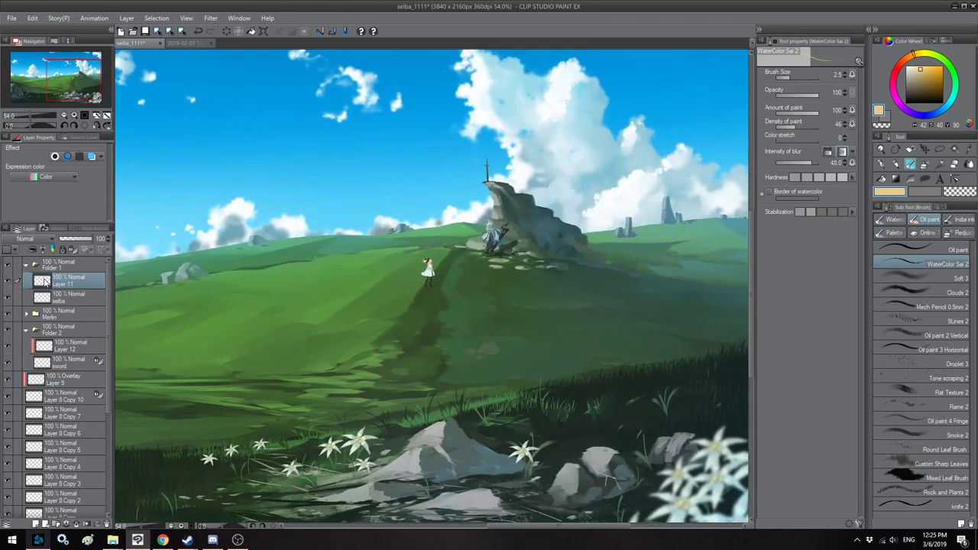
{"action": "left_click", "coordinate": [29, 239]}
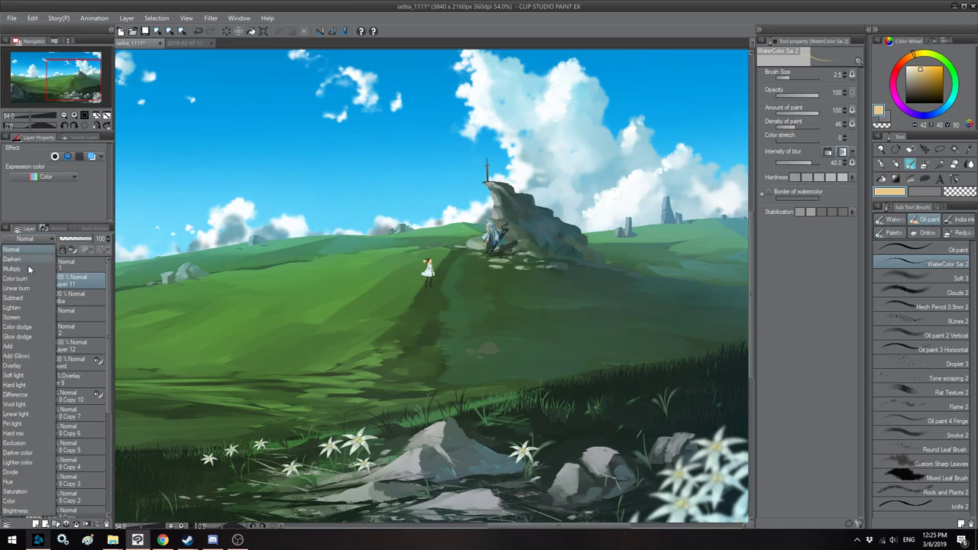
{"action": "left_click", "coordinate": [15, 366]}
{"action": "left_click_drag", "start_coordinate": [577, 269], "coordinate": [571, 270]}
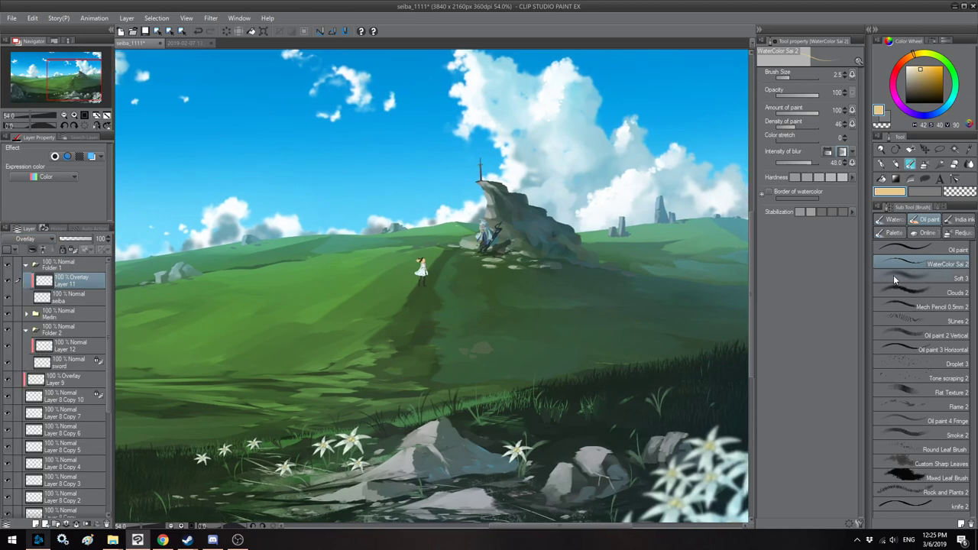
Step: Darken the white-dressed figure with the Soft 3 brush, enlarged up to size 170, in dark blue, hue 203, saturation 45, value 22
{"action": "left_click", "coordinate": [896, 279]}
{"action": "left_click", "coordinate": [945, 108]}
{"action": "left_click", "coordinate": [920, 85]}
{"action": "key", "text": "]"}
{"action": "key", "text": "]"}
{"action": "key", "text": "]"}
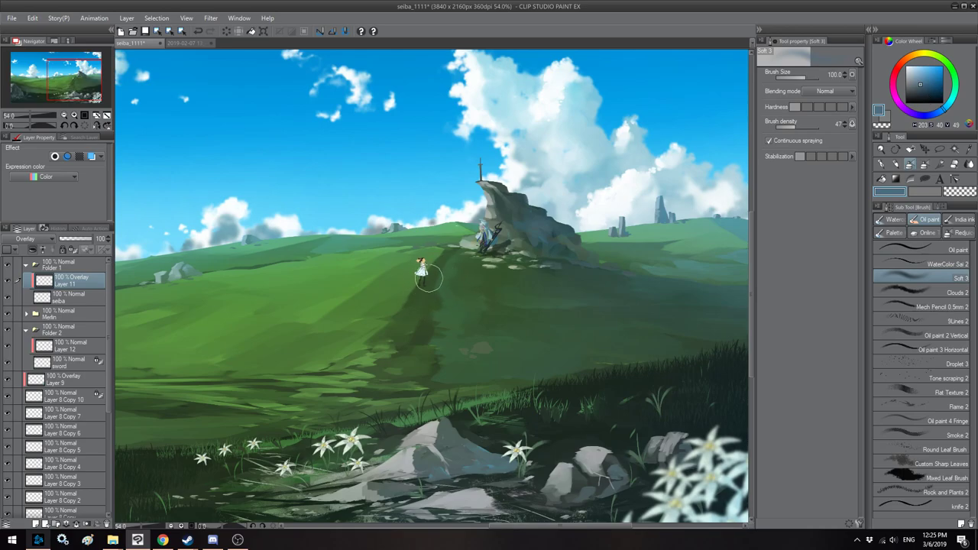
{"action": "key", "text": "bracketleft"}
{"action": "key", "text": "bracketright"}
{"action": "left_click", "coordinate": [922, 95]}
{"action": "key", "text": "bracketright"}
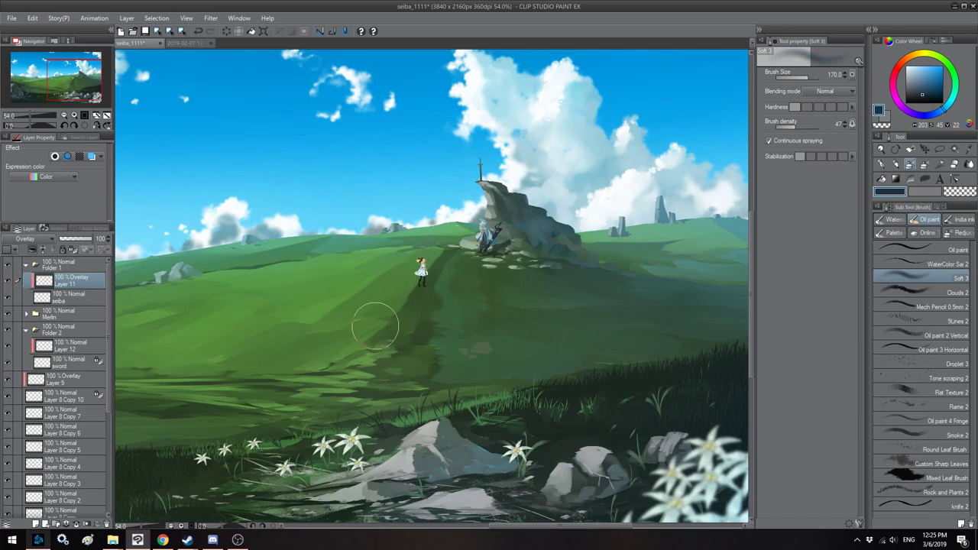
Step: Check the whole composition in mirrored and normal views and save the painting
{"action": "scroll", "coordinate": [440, 253], "scroll_direction": "down", "scroll_amount": 2}
{"action": "key", "text": "h"}
{"action": "left_click_drag", "start_coordinate": [369, 149], "coordinate": [374, 169]}
{"action": "key", "text": "h"}
{"action": "scroll", "coordinate": [374, 169], "scroll_direction": "down", "scroll_amount": 1}
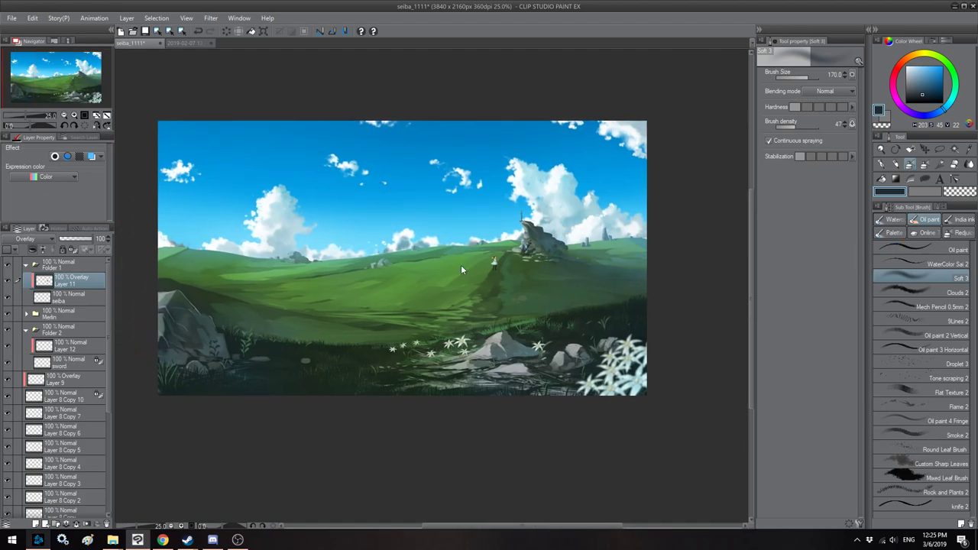
{"action": "key", "text": "ctrl+s"}
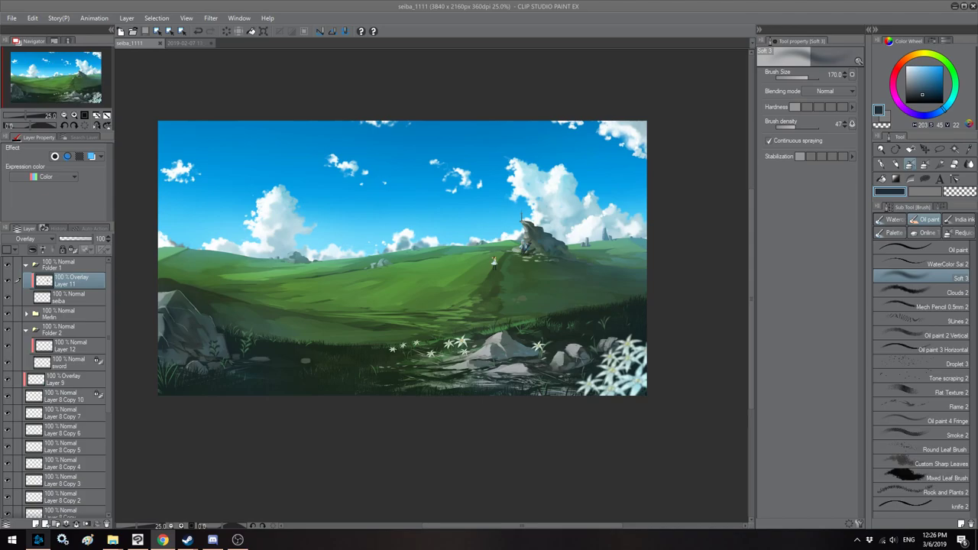
Step: Expand the Merlin folder and add a new layer above its Overlay layer
{"action": "left_click", "coordinate": [610, 3]}
{"action": "scroll", "coordinate": [498, 258], "scroll_direction": "up", "scroll_amount": 2}
{"action": "left_click_drag", "start_coordinate": [498, 259], "coordinate": [461, 261]}
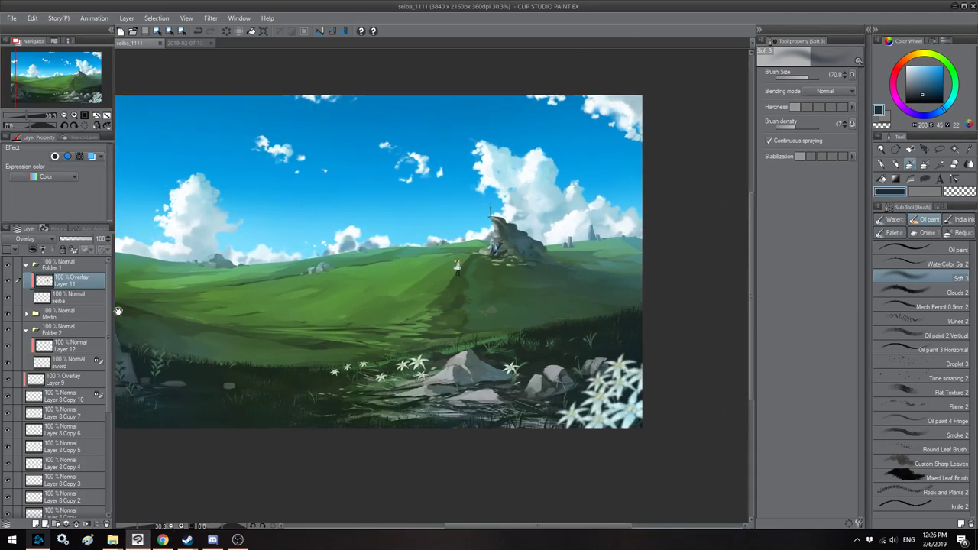
{"action": "left_click", "coordinate": [27, 314]}
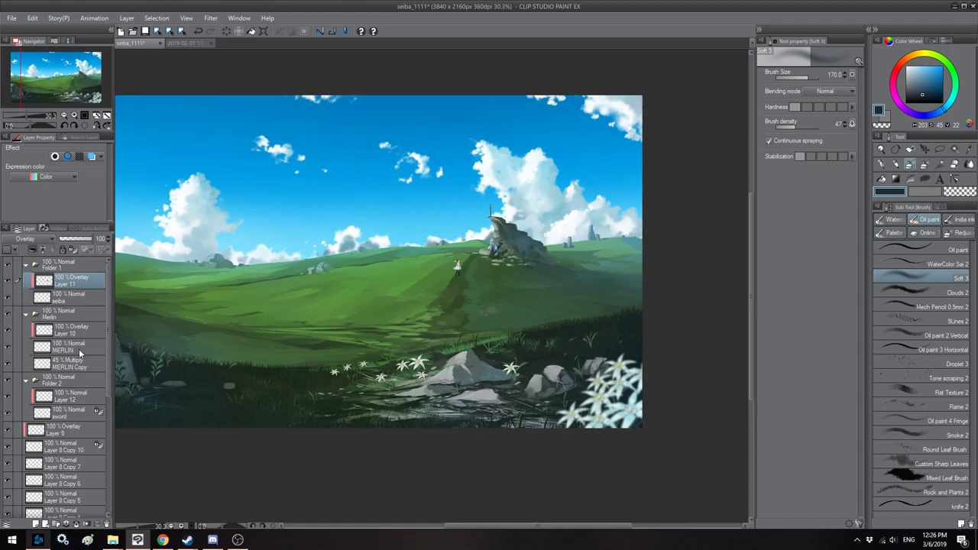
{"action": "left_click", "coordinate": [79, 362]}
{"action": "left_click", "coordinate": [81, 348]}
{"action": "left_click", "coordinate": [83, 334]}
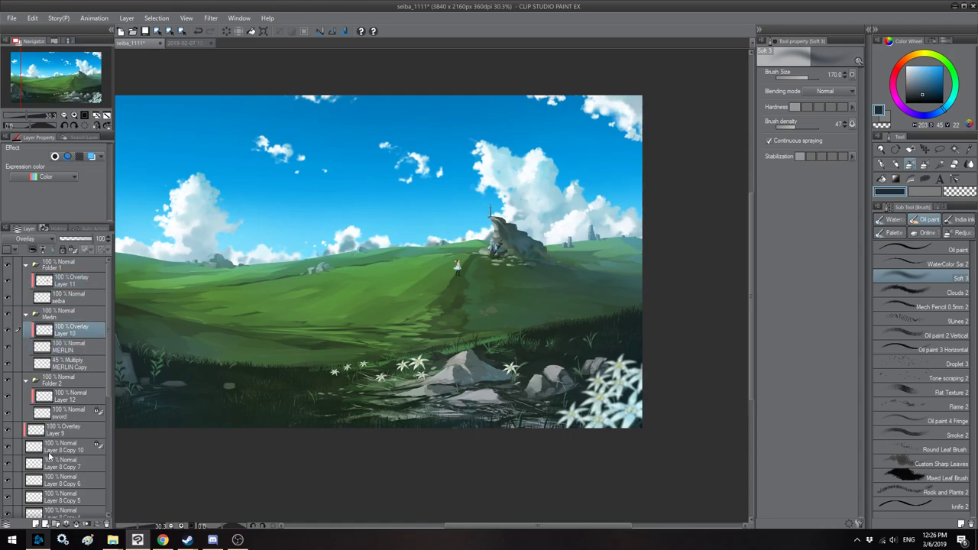
{"action": "scroll", "coordinate": [402, 271], "scroll_direction": "up", "scroll_amount": 5}
{"action": "left_click", "coordinate": [35, 525]}
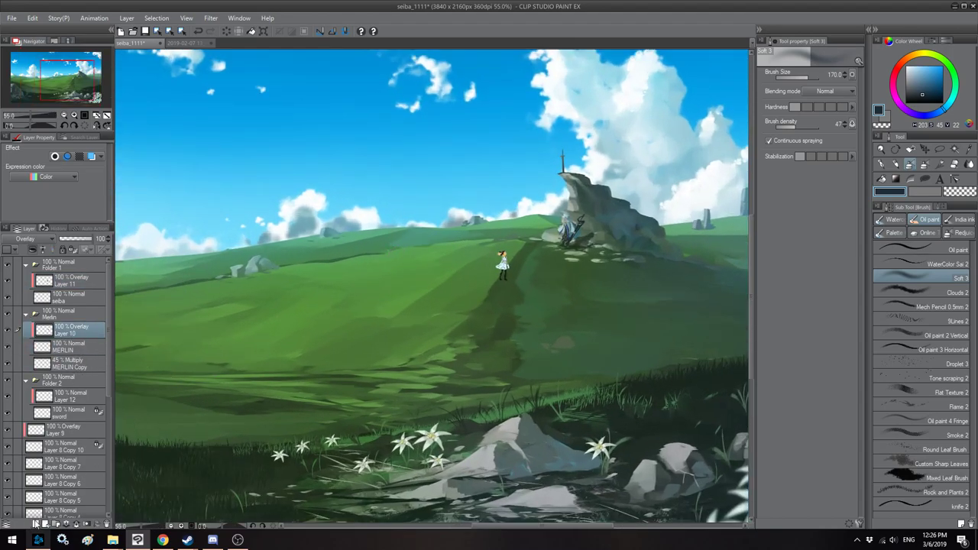
Step: Dab pink petals on the ground by the staff's shadow with the knife1 brush at size 6, hue 337, saturation 33, value 92
{"action": "left_click_drag", "start_coordinate": [630, 270], "coordinate": [500, 262]}
{"action": "scroll", "coordinate": [500, 262], "scroll_direction": "up", "scroll_amount": 1}
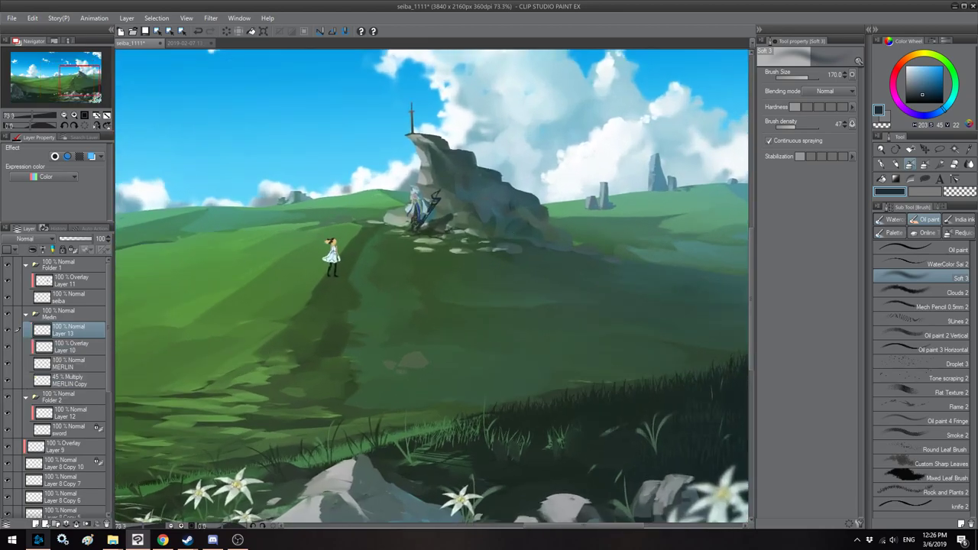
{"action": "scroll", "coordinate": [422, 200], "scroll_direction": "up", "scroll_amount": 5}
{"action": "scroll", "coordinate": [428, 211], "scroll_direction": "up", "scroll_amount": 1}
{"action": "left_click", "coordinate": [398, 180], "text": "alt"}
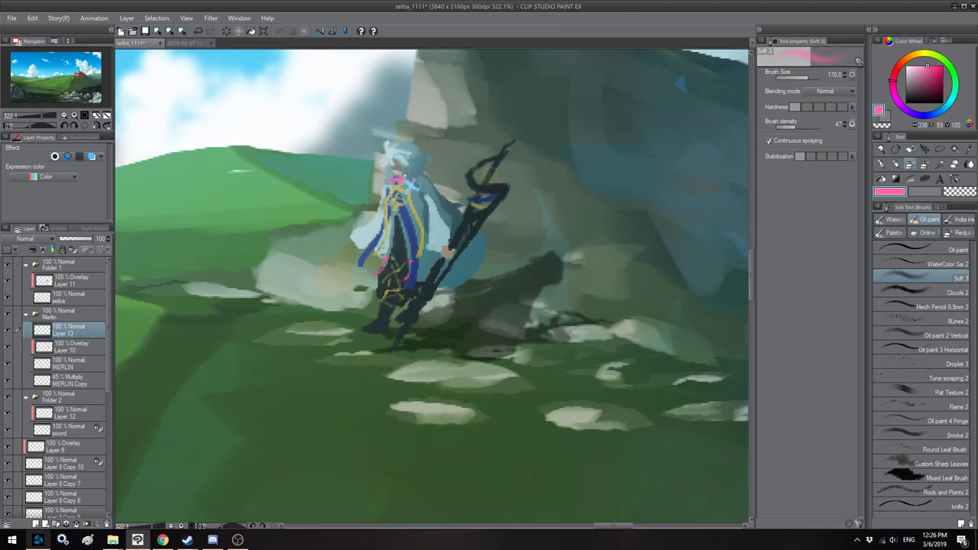
{"action": "left_click", "coordinate": [919, 69]}
{"action": "left_click", "coordinate": [891, 232]}
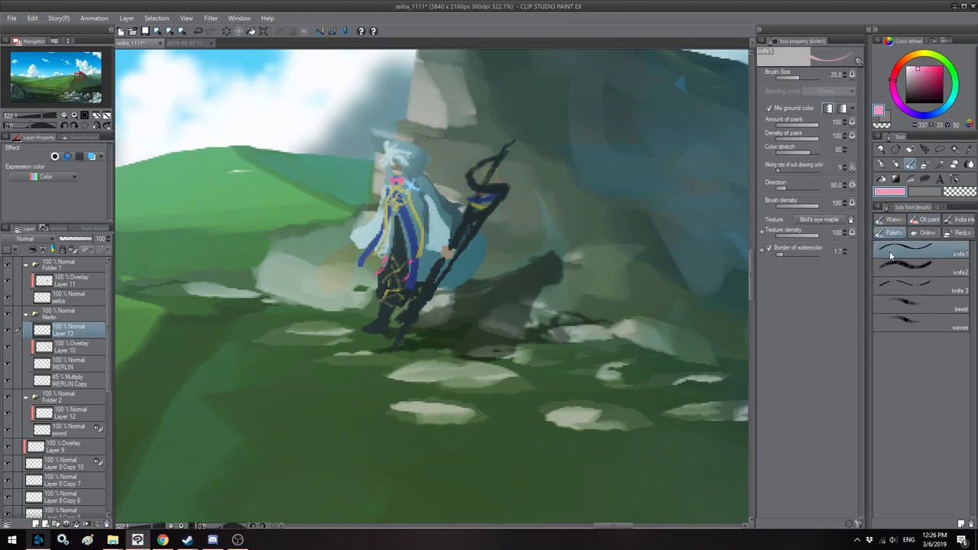
{"action": "left_click_drag", "start_coordinate": [523, 341], "coordinate": [518, 267]}
{"action": "key", "text": "["}
{"action": "key", "text": "["}
{"action": "key", "text": "["}
{"action": "key", "text": "["}
{"action": "key", "text": "["}
{"action": "key", "text": "["}
{"action": "left_click_drag", "start_coordinate": [441, 281], "coordinate": [555, 267]}
{"action": "key", "text": "["}
{"action": "key", "text": "["}
{"action": "left_click", "coordinate": [419, 256]}
{"action": "key", "text": "h"}
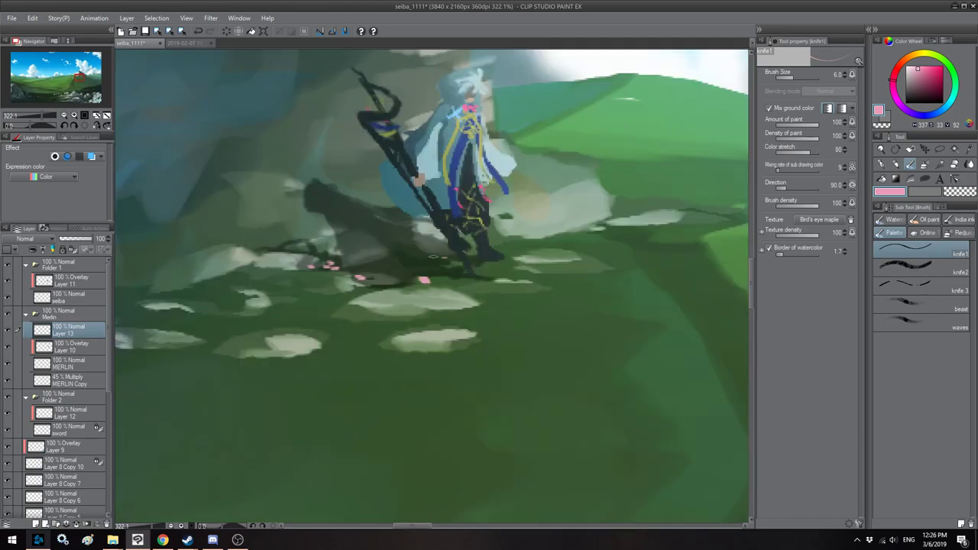
Step: Dab a trail of small pink petals from the robed figure's boot toward the pale rocks in front, at size 6
{"action": "left_click_drag", "start_coordinate": [495, 267], "coordinate": [487, 262]}
{"action": "left_click", "coordinate": [496, 265]}
{"action": "left_click", "coordinate": [509, 261]}
{"action": "left_click", "coordinate": [522, 236]}
{"action": "left_click", "coordinate": [536, 232]}
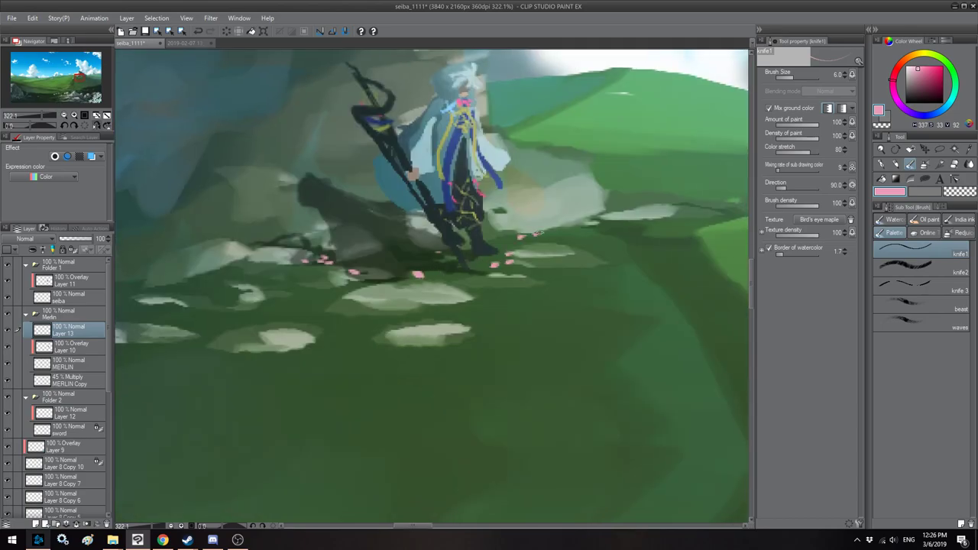
{"action": "left_click", "coordinate": [558, 230]}
{"action": "left_click", "coordinate": [556, 244]}
Step: Thicken the petal trail with larger pink dabs at size 8 over the pale rocks and below the robed figure's boot
{"action": "key", "text": "]"}
{"action": "left_click", "coordinate": [569, 239]}
{"action": "left_click", "coordinate": [550, 237]}
{"action": "left_click", "coordinate": [555, 242]}
{"action": "left_click", "coordinate": [603, 234]}
{"action": "left_click", "coordinate": [606, 231]}
{"action": "left_click", "coordinate": [484, 283]}
{"action": "left_click", "coordinate": [478, 291]}
{"action": "left_click", "coordinate": [487, 278]}
{"action": "left_click", "coordinate": [482, 268]}
{"action": "left_click", "coordinate": [505, 245]}
{"action": "left_click", "coordinate": [513, 240]}
{"action": "left_click", "coordinate": [539, 250]}
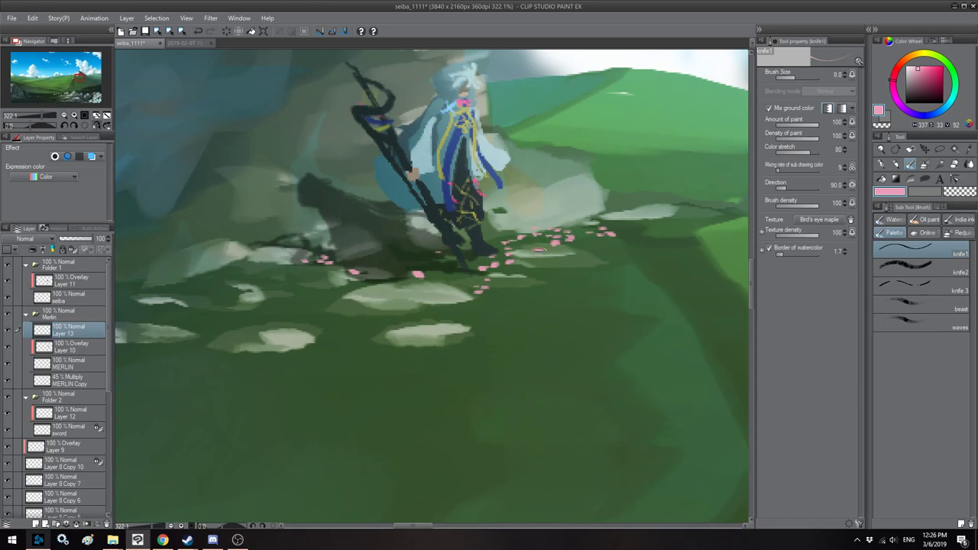
Step: Extend the pink petals outward along the rocks at brush size 10 and fill in around the boot at size 7
{"action": "key", "text": "]"}
{"action": "key", "text": "minus"}
{"action": "left_click", "coordinate": [541, 234]}
{"action": "left_click", "coordinate": [560, 221]}
{"action": "left_click", "coordinate": [607, 194]}
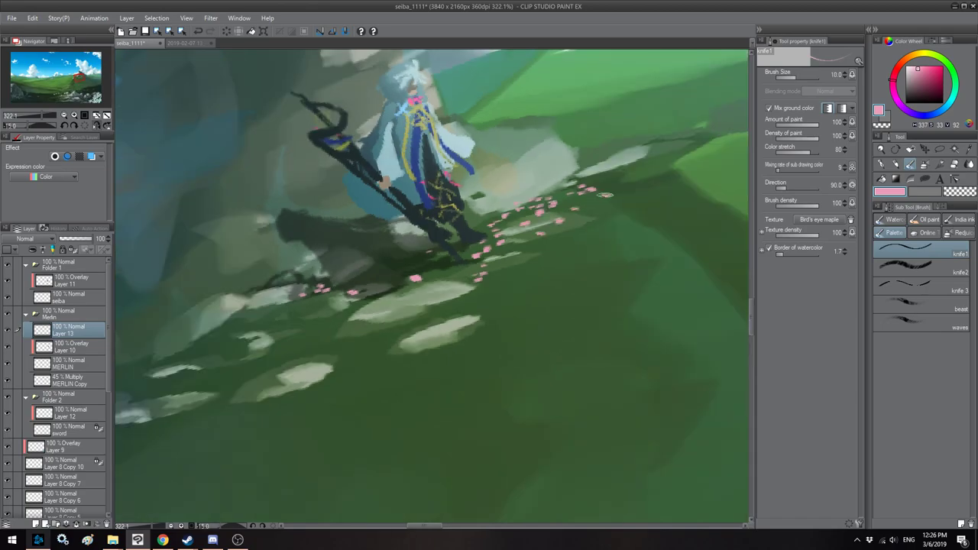
{"action": "key", "text": "asciicircum"}
{"action": "key", "text": "asciicircum"}
{"action": "key", "text": "["}
{"action": "left_click", "coordinate": [513, 255]}
{"action": "left_click", "coordinate": [507, 247]}
{"action": "key", "text": "h"}
{"action": "key", "text": "minus"}
{"action": "scroll", "coordinate": [526, 253], "scroll_direction": "down", "scroll_amount": 4}
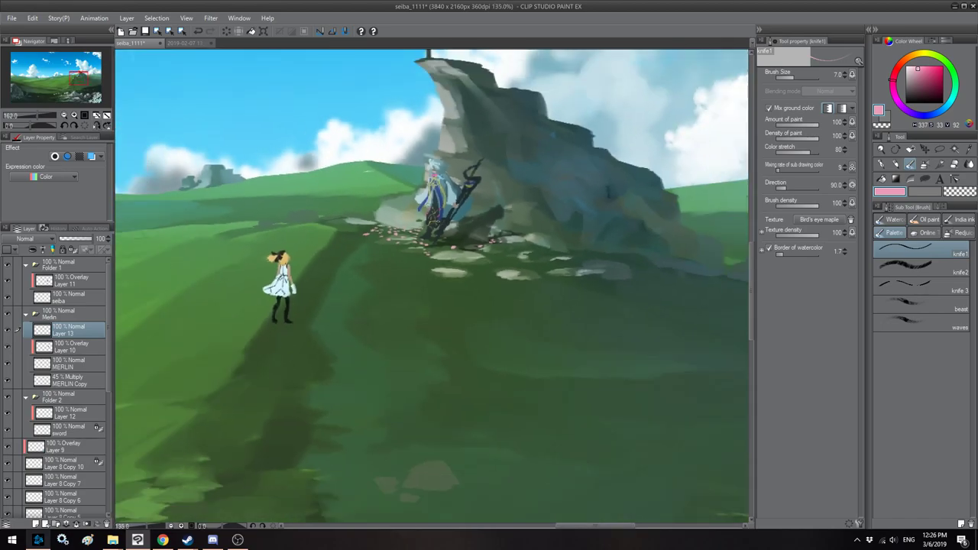
Step: Scatter pink petals down the shaded slope below the robed figure at size 8 and along the path behind the white-dressed figure at size 12
{"action": "key", "text": "h"}
{"action": "left_click_drag", "start_coordinate": [426, 214], "coordinate": [432, 211]}
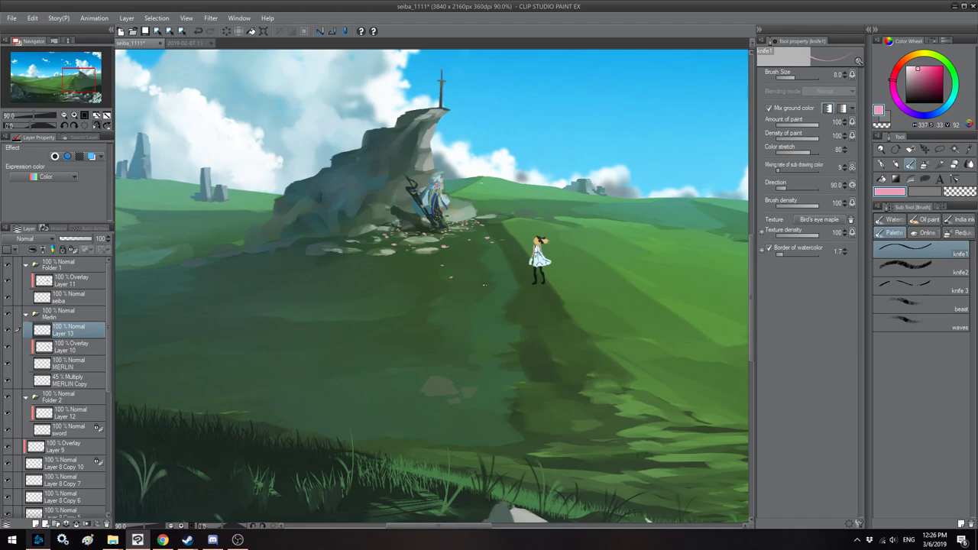
{"action": "key", "text": "h"}
{"action": "left_click_drag", "start_coordinate": [408, 272], "coordinate": [528, 243]}
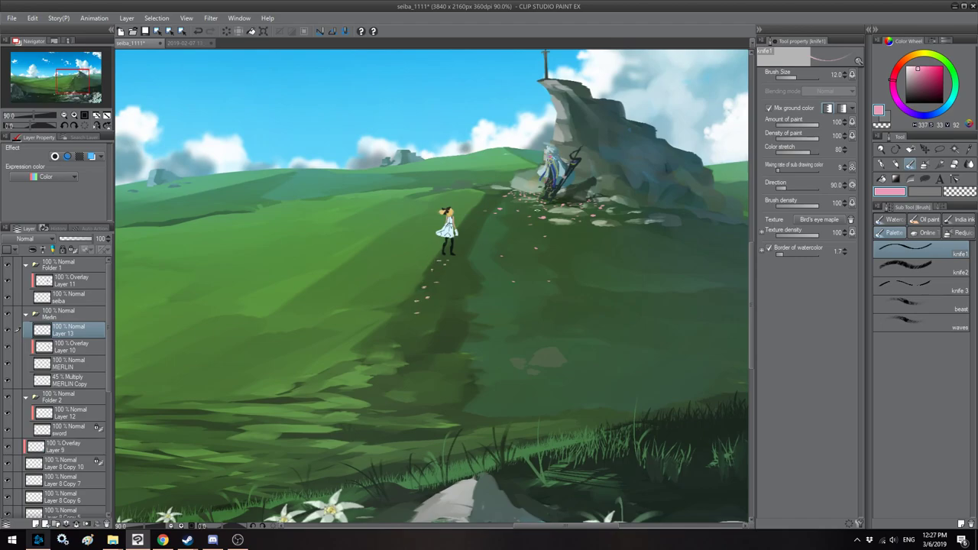
Step: Extend the pink petals along the foot of the large rock toward its far end at brush sizes 8 and 7
{"action": "left_click_drag", "start_coordinate": [524, 222], "coordinate": [348, 252]}
{"action": "key", "text": "bracketleft"}
{"action": "key", "text": "bracketleft"}
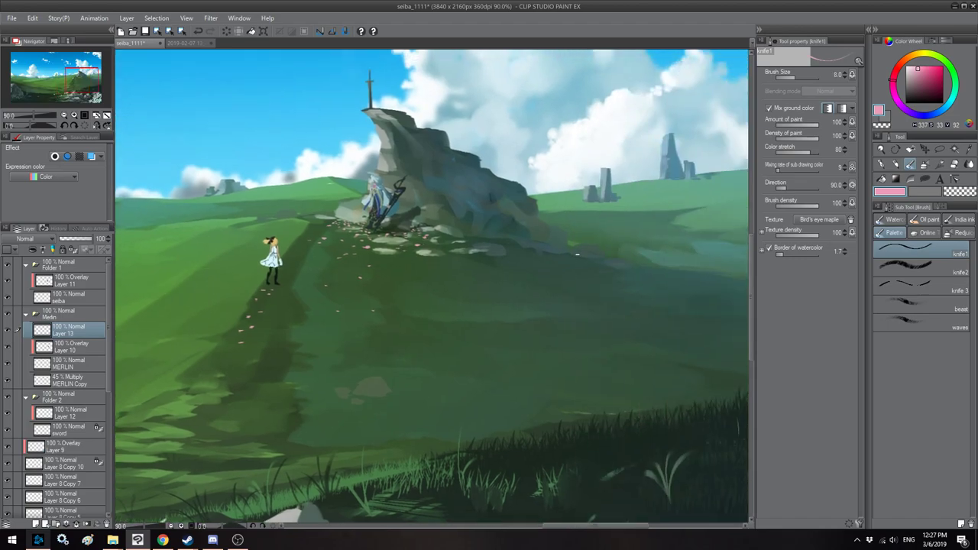
{"action": "left_click", "coordinate": [516, 248]}
{"action": "left_click", "coordinate": [518, 258]}
{"action": "scroll", "coordinate": [421, 231], "scroll_direction": "down", "scroll_amount": 2}
{"action": "key", "text": "h"}
{"action": "left_click_drag", "start_coordinate": [418, 218], "coordinate": [395, 217]}
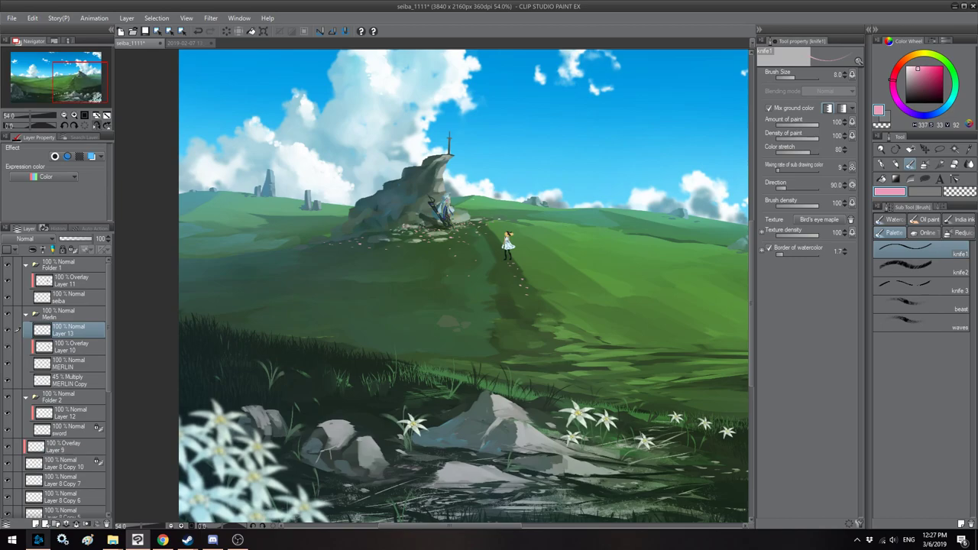
{"action": "key", "text": "h"}
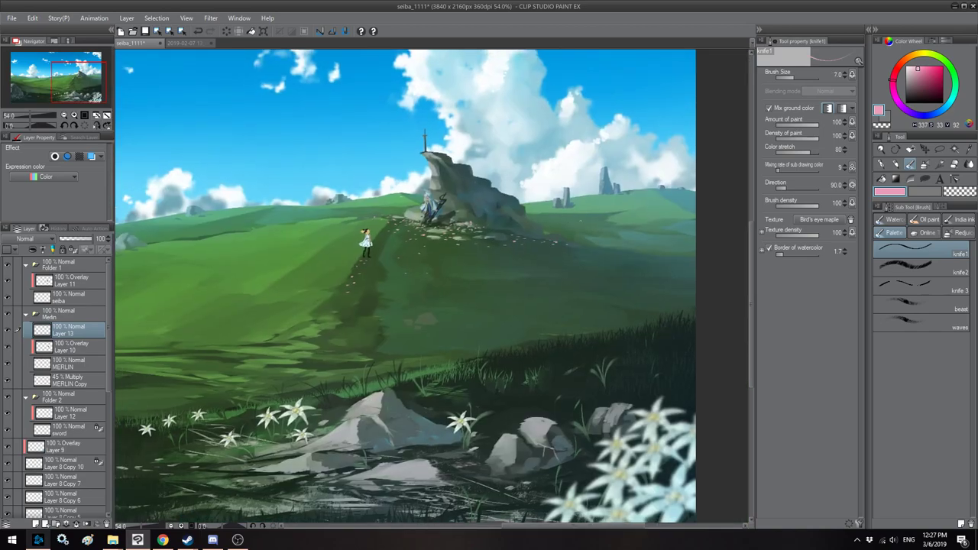
{"action": "key", "text": "h"}
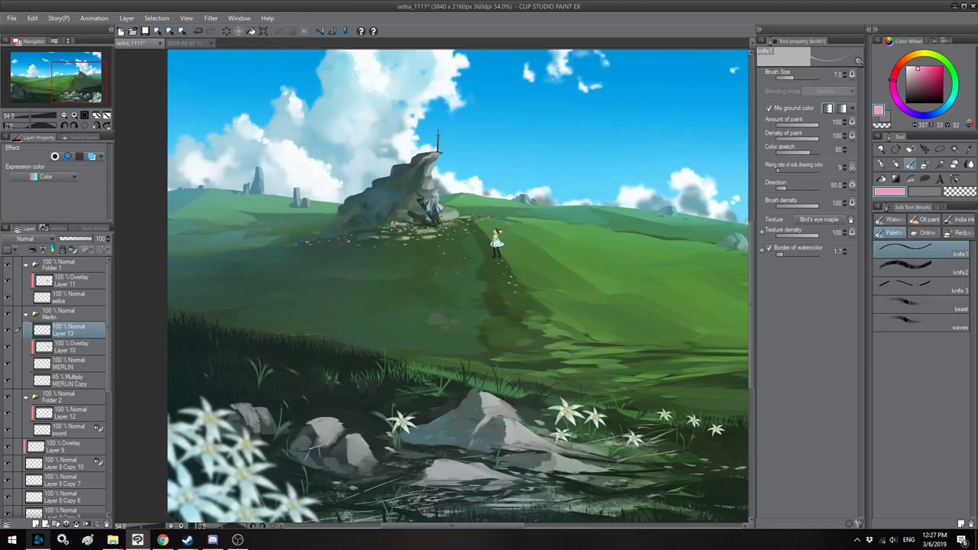
Step: Paint small pink flowers at size 10 in the foreground grass behind the boulders and beside the white flowers
{"action": "left_click_drag", "start_coordinate": [489, 306], "coordinate": [395, 309]}
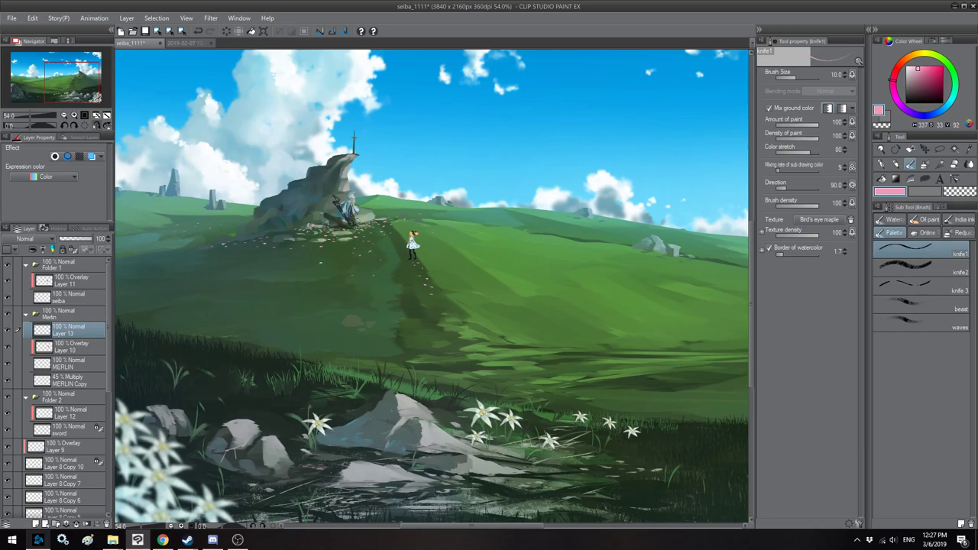
{"action": "key", "text": "h"}
{"action": "scroll", "coordinate": [553, 258], "scroll_direction": "down", "scroll_amount": 2}
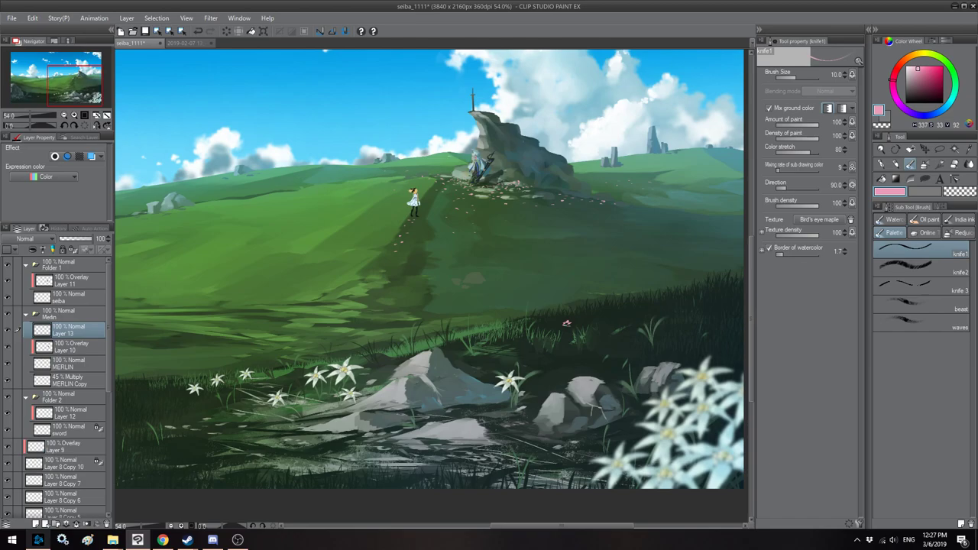
{"action": "key", "text": "h"}
{"action": "scroll", "coordinate": [432, 267], "scroll_direction": "down", "scroll_amount": 5}
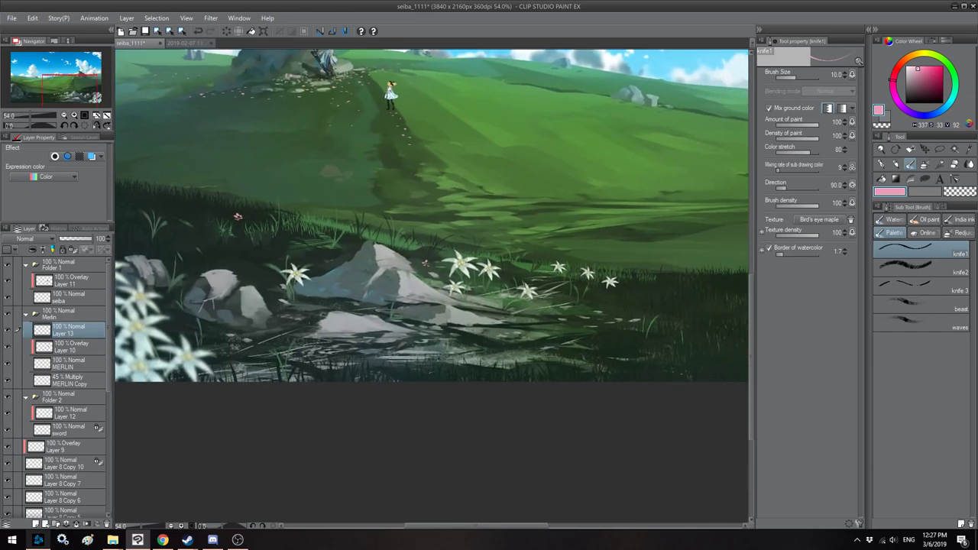
Step: Add pink flowers to the dark foreground meadow between the white flowers and the leafy plants, at brush sizes 10 and 12
{"action": "key", "text": "h"}
{"action": "left_click_drag", "start_coordinate": [303, 285], "coordinate": [525, 266]}
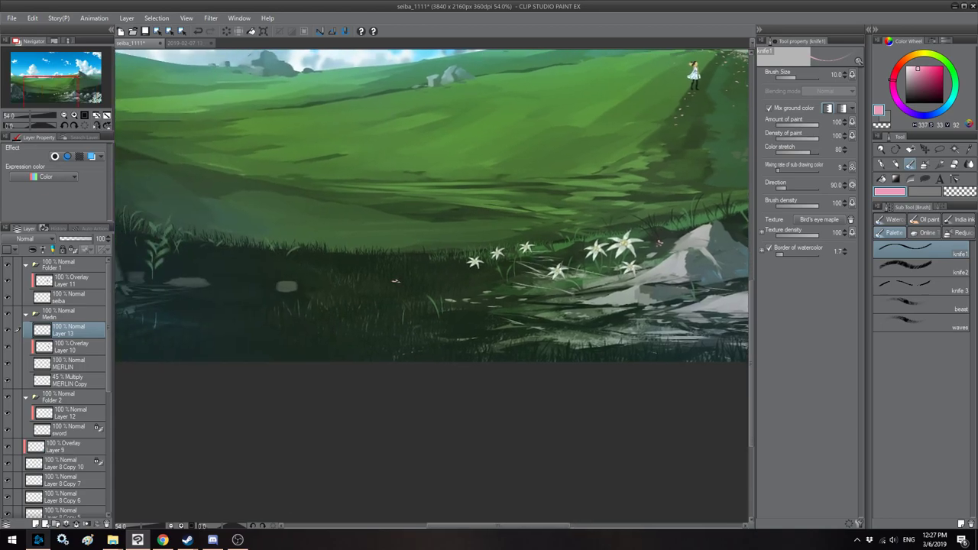
{"action": "key", "text": "h"}
{"action": "scroll", "coordinate": [396, 281], "scroll_direction": "up", "scroll_amount": 3}
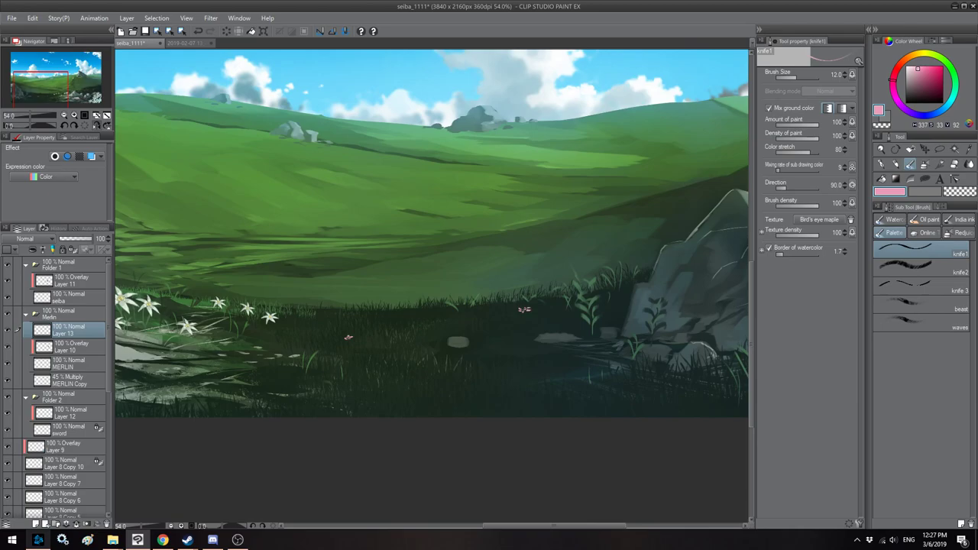
{"action": "key", "text": "h"}
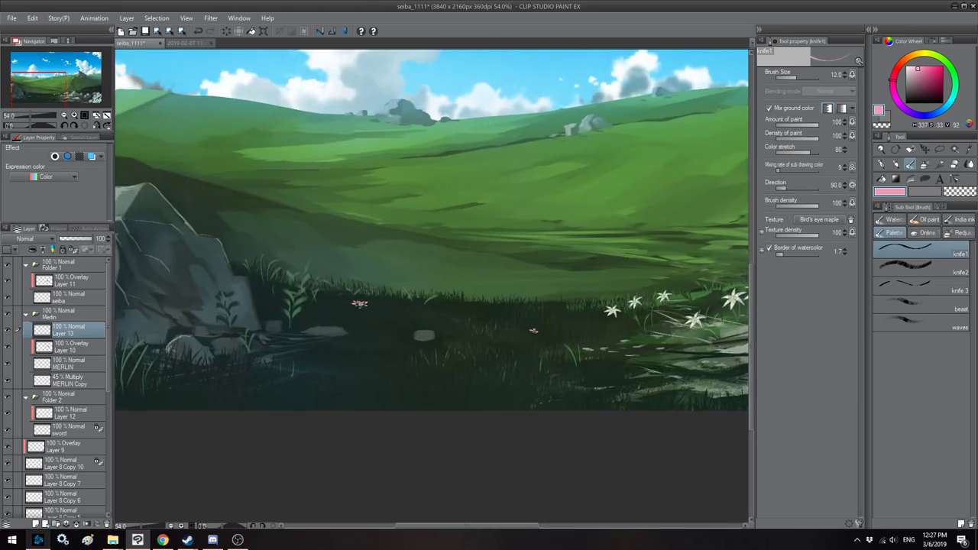
{"action": "scroll", "coordinate": [384, 284], "scroll_direction": "down", "scroll_amount": 4}
{"action": "key", "text": "h"}
{"action": "left_click_drag", "start_coordinate": [432, 215], "coordinate": [459, 222]}
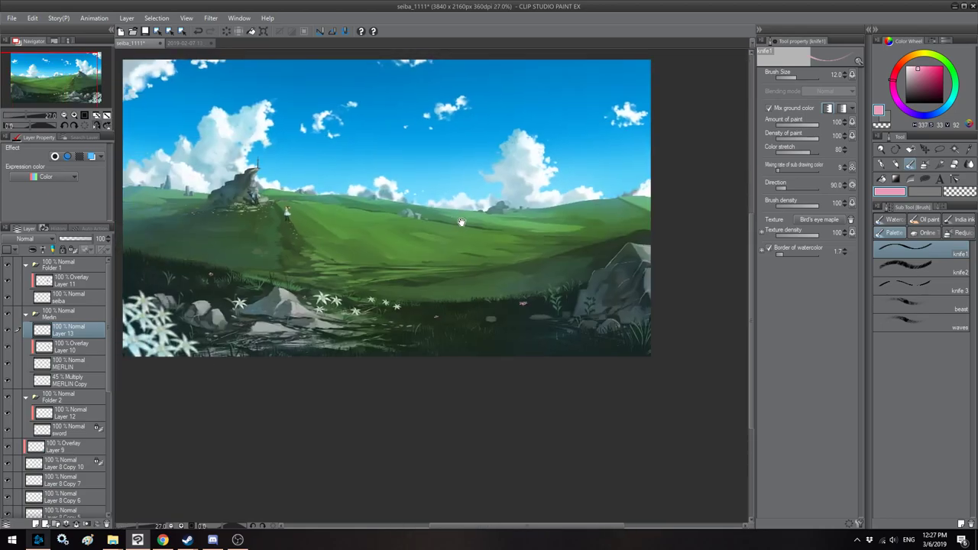
Step: Paint strands of pink petals hanging down the shaded face of the large rock at brush size 10
{"action": "scroll", "coordinate": [532, 245], "scroll_direction": "down", "scroll_amount": 1}
{"action": "key", "text": "h"}
{"action": "scroll", "coordinate": [428, 245], "scroll_direction": "up", "scroll_amount": 2}
{"action": "key", "text": "h"}
{"action": "key", "text": "h"}
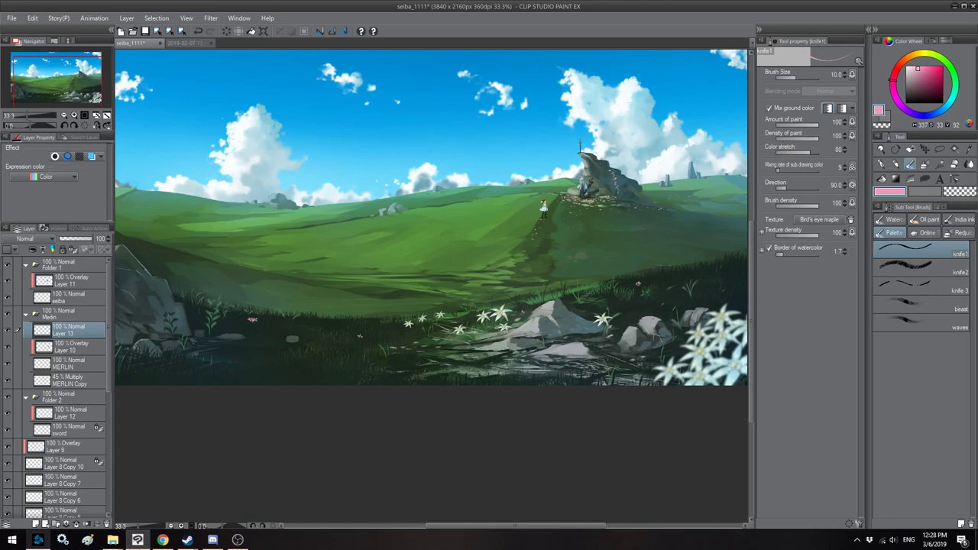
{"action": "key", "text": "h"}
{"action": "left_click_drag", "start_coordinate": [276, 203], "coordinate": [287, 199]}
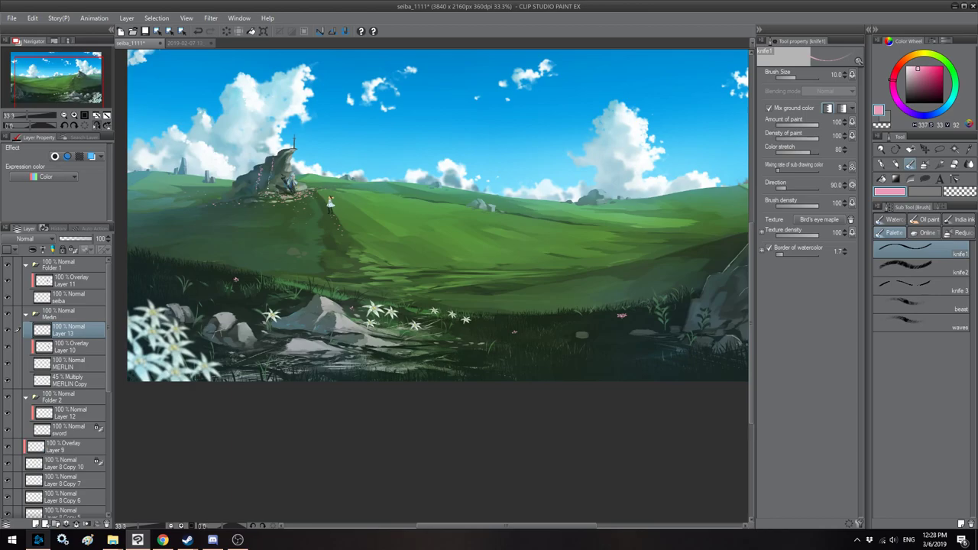
{"action": "key", "text": "h"}
{"action": "left_click_drag", "start_coordinate": [430, 175], "coordinate": [436, 218]}
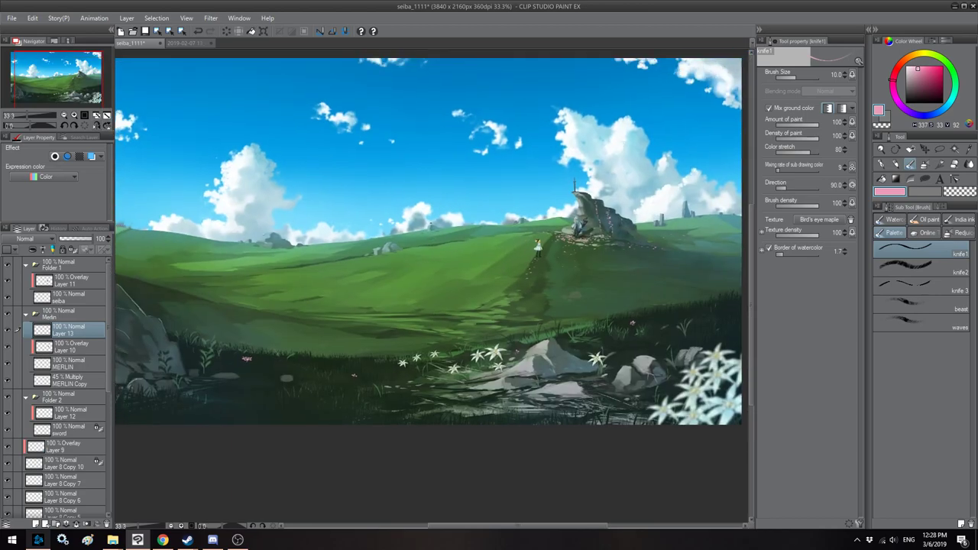
{"action": "scroll", "coordinate": [436, 218], "scroll_direction": "down", "scroll_amount": 1}
{"action": "key", "text": "h"}
{"action": "key", "text": "h"}
{"action": "left_click_drag", "start_coordinate": [447, 269], "coordinate": [523, 250]}
{"action": "key", "text": "h"}
{"action": "key", "text": "h"}
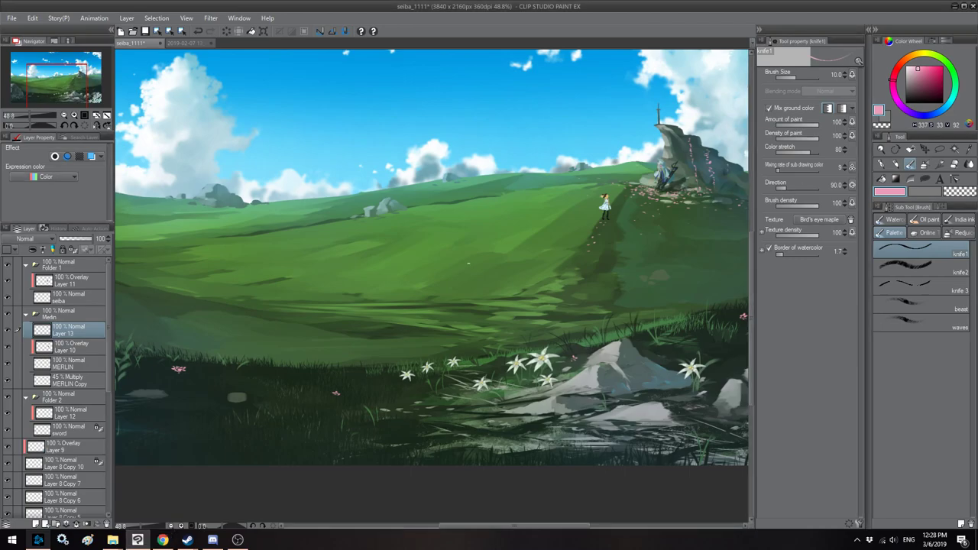
{"action": "scroll", "coordinate": [390, 233], "scroll_direction": "up", "scroll_amount": 2}
{"action": "left_click_drag", "start_coordinate": [548, 233], "coordinate": [298, 248]}
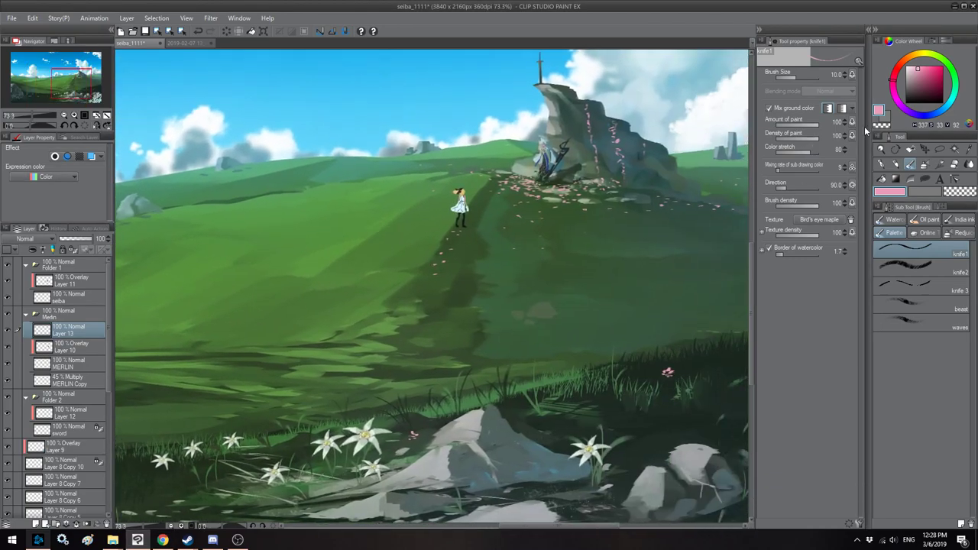
Step: Set the colour to hue 337, saturation 63, value 85 and dab deeper pink accents on the petals around the rock
{"action": "left_click", "coordinate": [930, 72]}
{"action": "left_click_drag", "start_coordinate": [563, 214], "coordinate": [531, 212]}
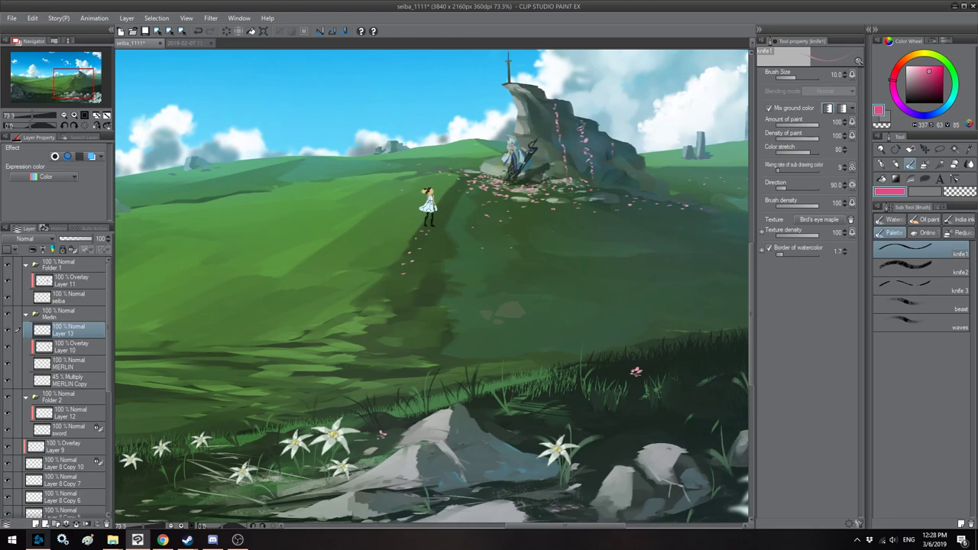
{"action": "key", "text": "h"}
{"action": "left_click_drag", "start_coordinate": [277, 200], "coordinate": [343, 207]}
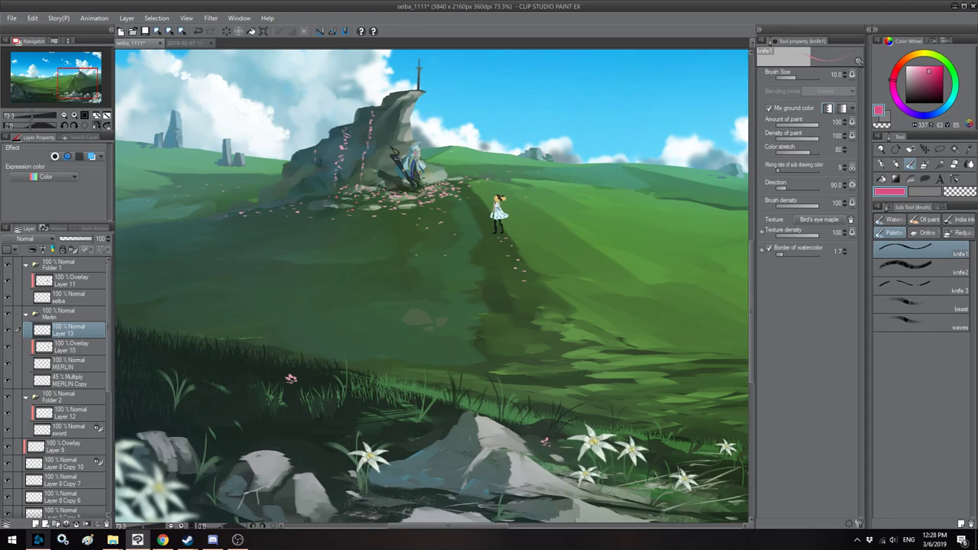
Step: Dab a few windblown deep pink petals in the sky around the sword and over the cloud at size 10
{"action": "key", "text": "h"}
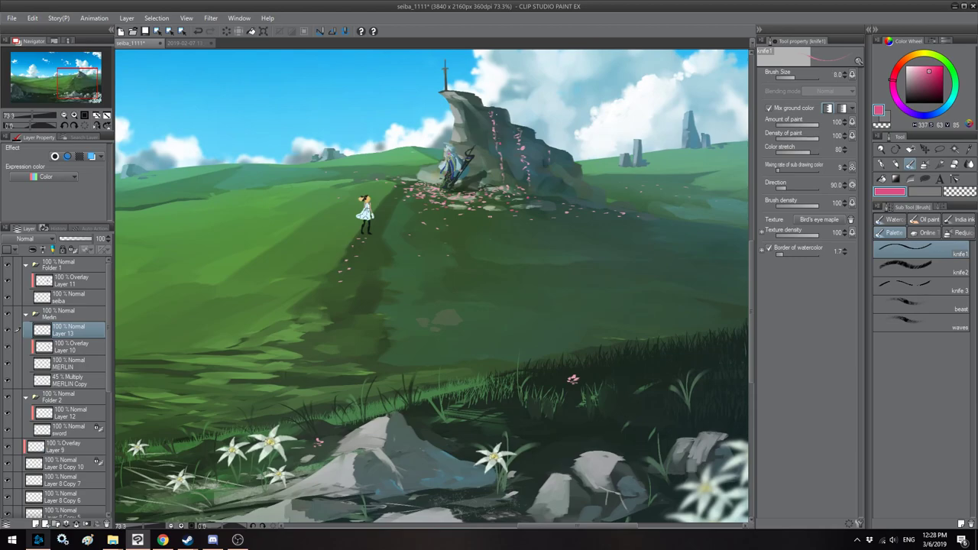
{"action": "left_click_drag", "start_coordinate": [486, 118], "coordinate": [436, 216]}
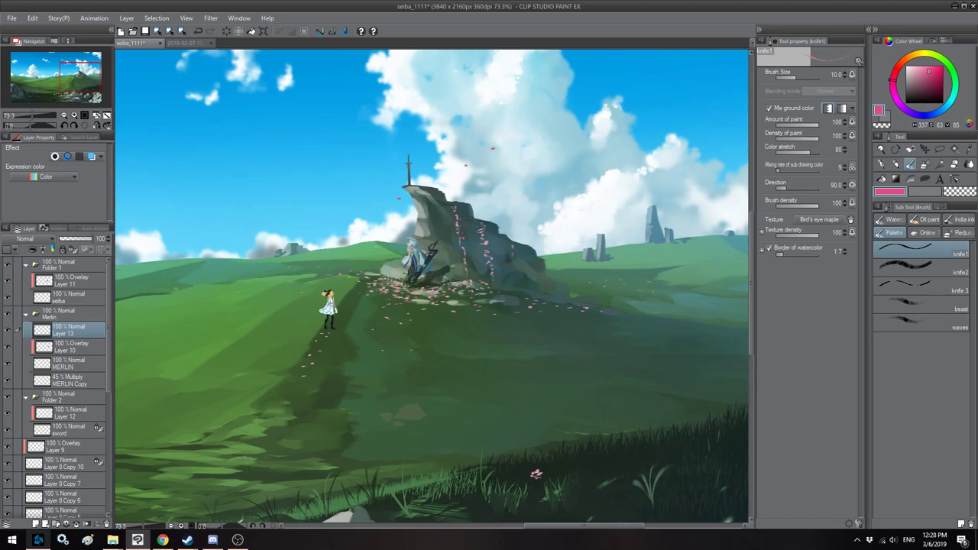
{"action": "left_click_drag", "start_coordinate": [544, 119], "coordinate": [447, 178]}
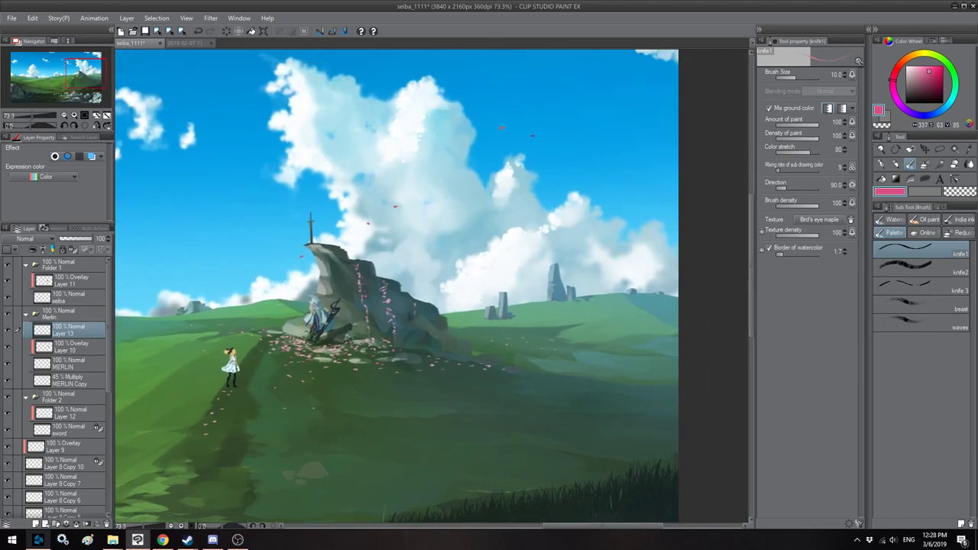
Step: Draw more drifting petals with the Lasso fill tool across the cloud and the blue sky beyond it
{"action": "left_click", "coordinate": [923, 180]}
{"action": "left_click_drag", "start_coordinate": [363, 323], "coordinate": [407, 317]}
{"action": "scroll", "coordinate": [406, 316], "scroll_direction": "up", "scroll_amount": 3}
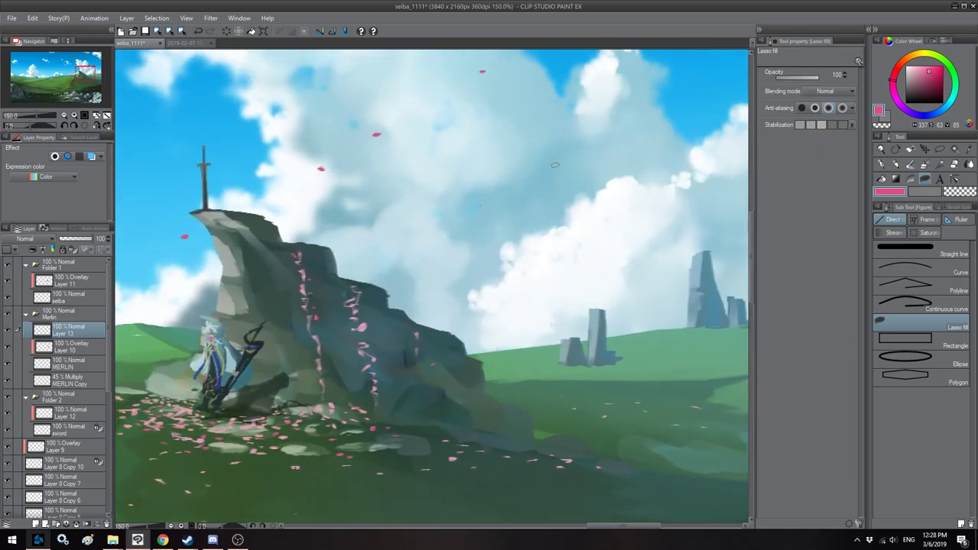
{"action": "left_click_drag", "start_coordinate": [584, 134], "coordinate": [494, 204]}
{"action": "left_click_drag", "start_coordinate": [581, 154], "coordinate": [497, 230]}
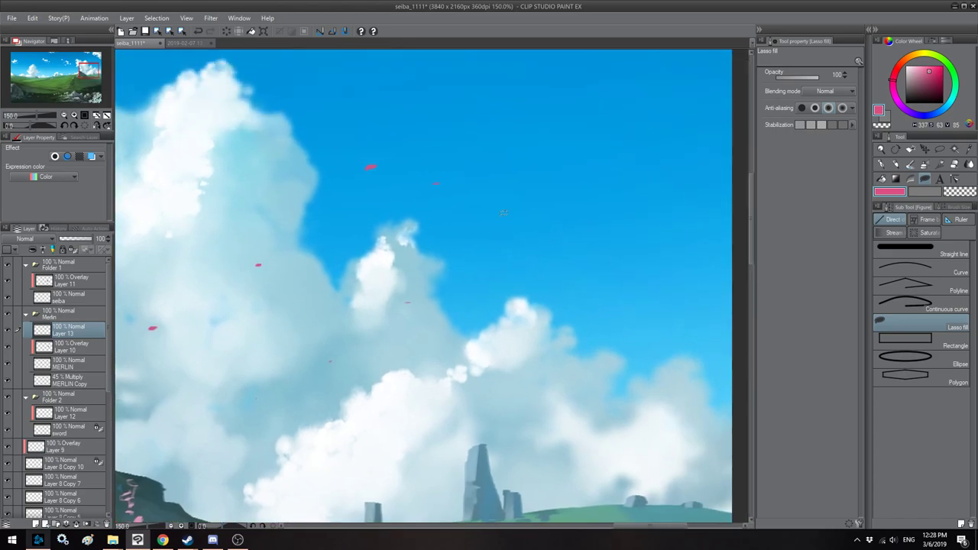
{"action": "left_click_drag", "start_coordinate": [563, 131], "coordinate": [513, 188]}
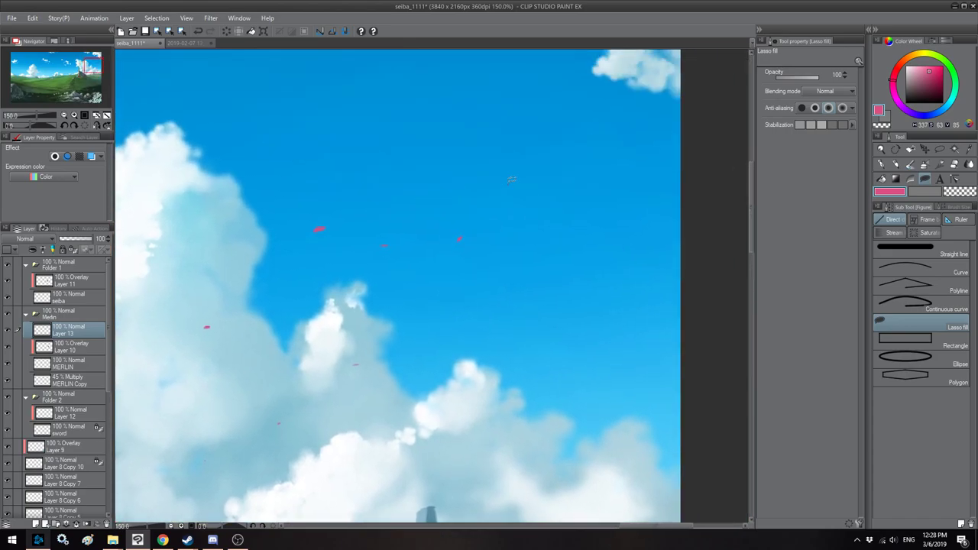
{"action": "left_click_drag", "start_coordinate": [418, 191], "coordinate": [321, 191]}
{"action": "key", "text": "h"}
{"action": "left_click_drag", "start_coordinate": [519, 291], "coordinate": [379, 194]}
{"action": "scroll", "coordinate": [379, 194], "scroll_direction": "up", "scroll_amount": 1}
{"action": "key", "text": "h"}
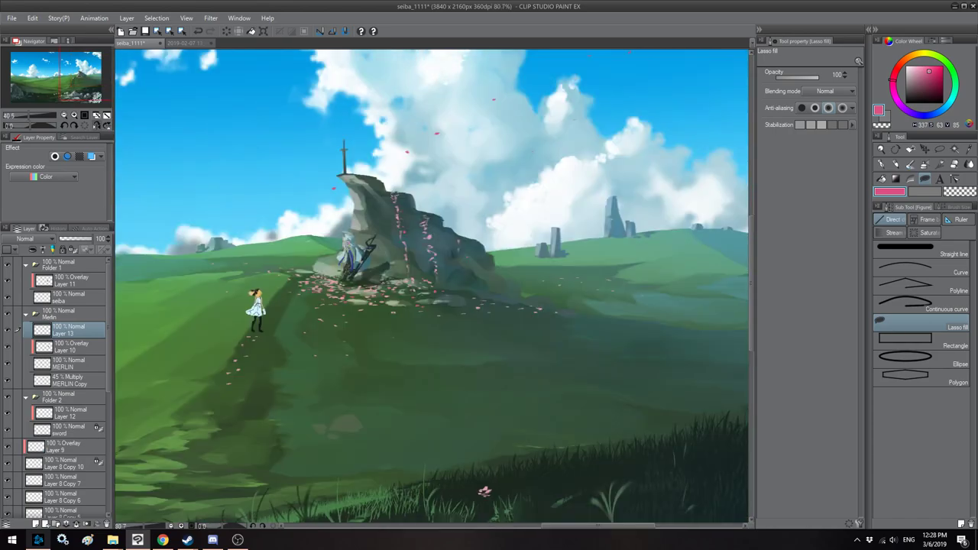
Step: Add further lasso-filled petals on the slope below the rock, over the clouds and up toward the sky's upper corner
{"action": "left_click_drag", "start_coordinate": [388, 321], "coordinate": [441, 298]}
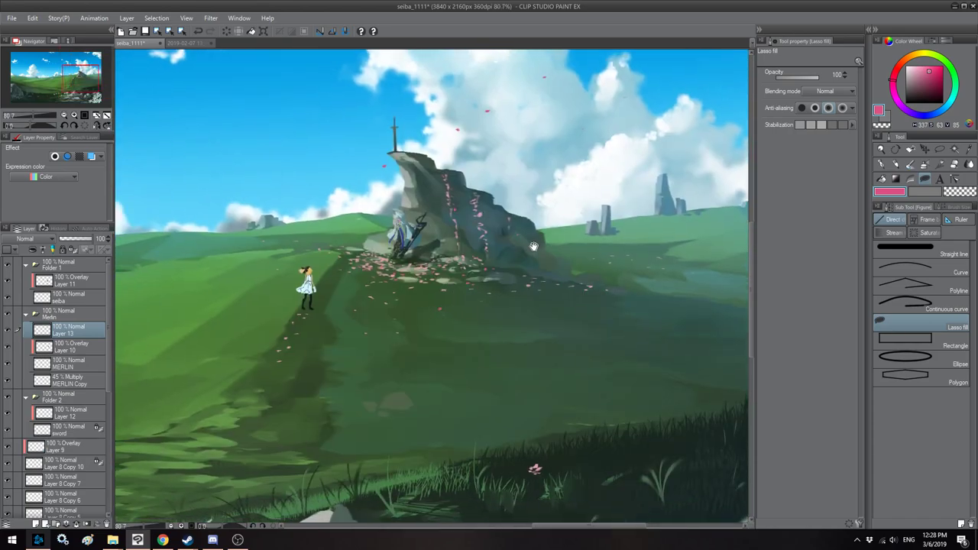
{"action": "left_click_drag", "start_coordinate": [534, 247], "coordinate": [513, 271]}
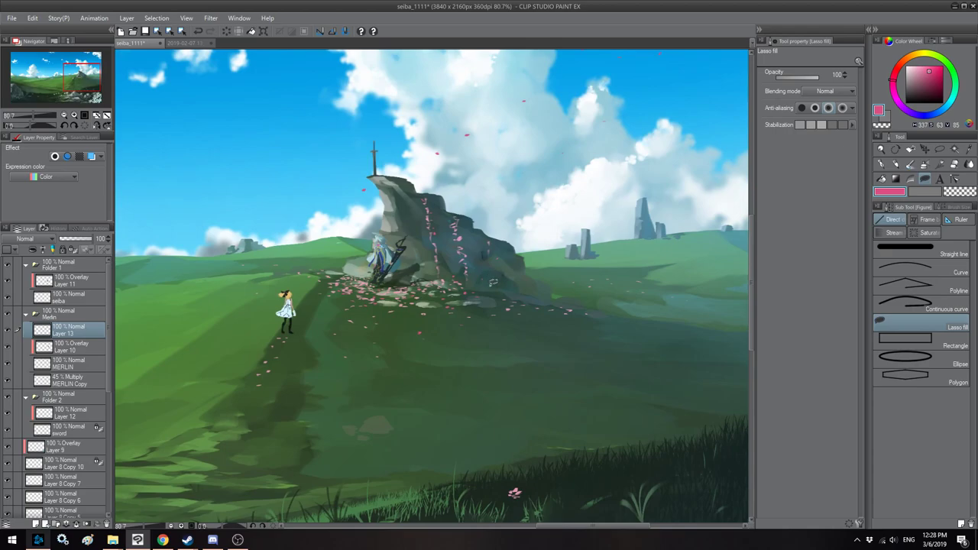
{"action": "left_click_drag", "start_coordinate": [600, 137], "coordinate": [505, 228]}
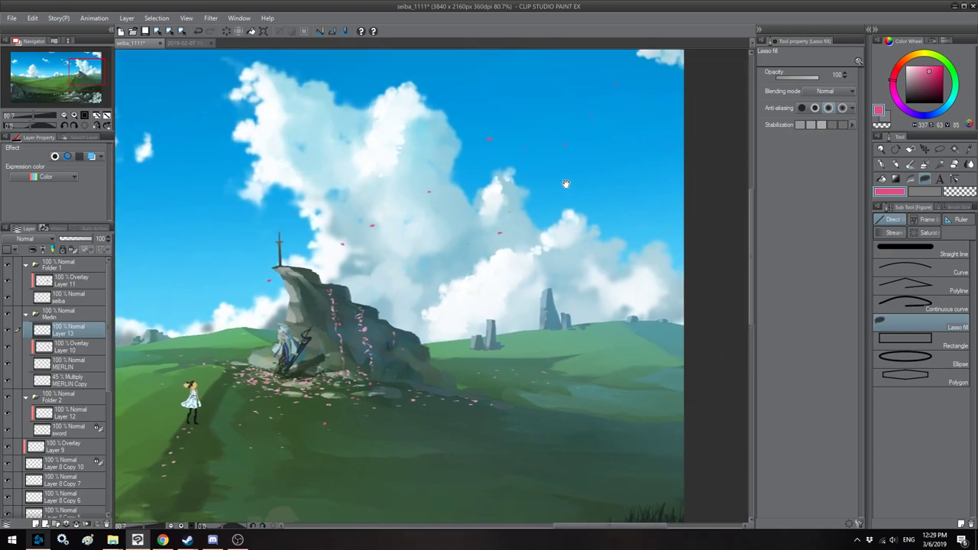
{"action": "left_click_drag", "start_coordinate": [566, 185], "coordinate": [482, 251]}
{"action": "left_click_drag", "start_coordinate": [483, 113], "coordinate": [480, 164]}
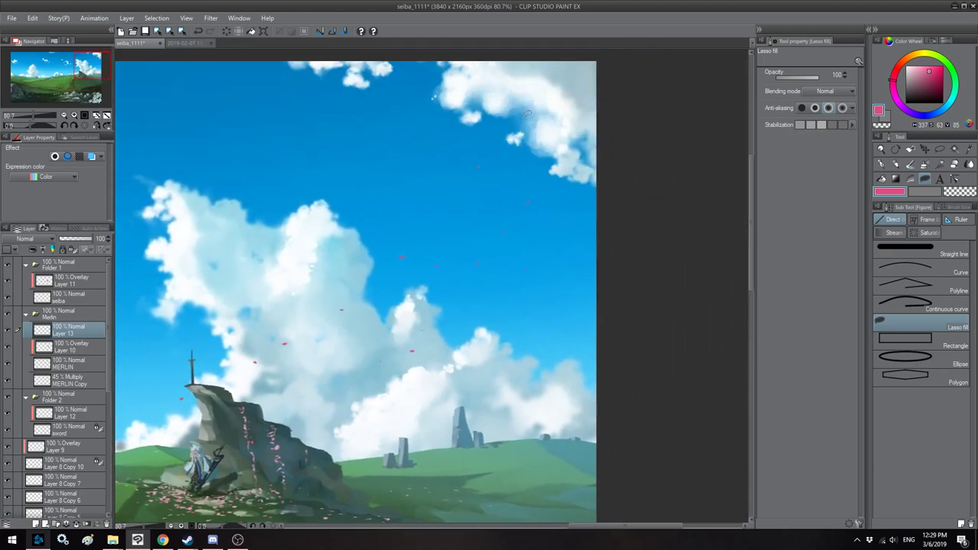
{"action": "left_click_drag", "start_coordinate": [270, 370], "coordinate": [480, 227]}
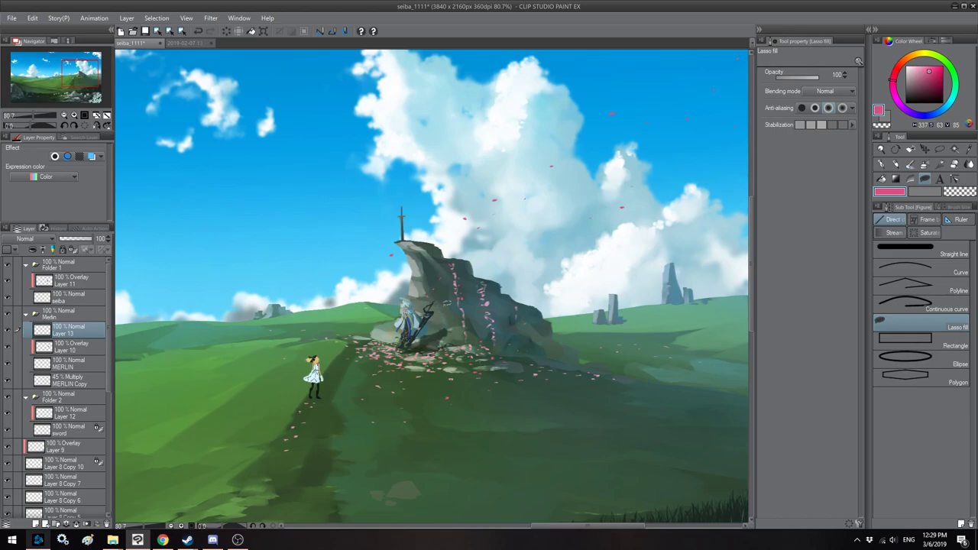
{"action": "key", "text": "h"}
{"action": "left_click_drag", "start_coordinate": [467, 314], "coordinate": [455, 224]}
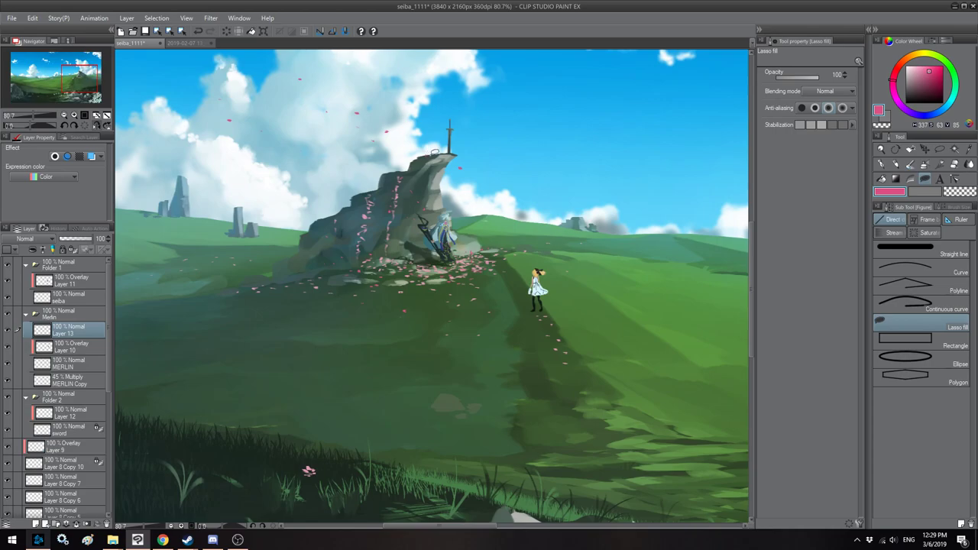
{"action": "scroll", "coordinate": [387, 168], "scroll_direction": "down", "scroll_amount": 4}
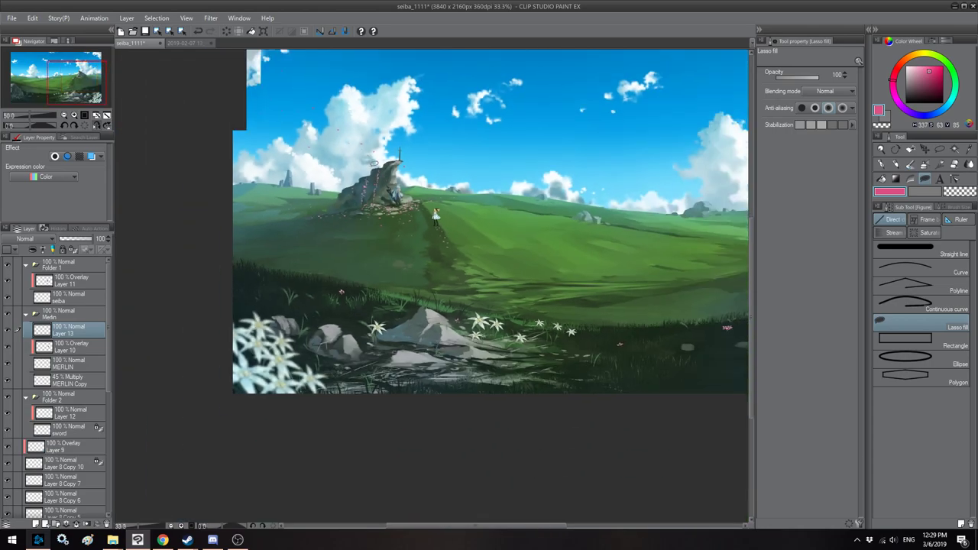
{"action": "key", "text": "h"}
{"action": "scroll", "coordinate": [480, 169], "scroll_direction": "up", "scroll_amount": 3}
{"action": "scroll", "coordinate": [466, 231], "scroll_direction": "up", "scroll_amount": 3}
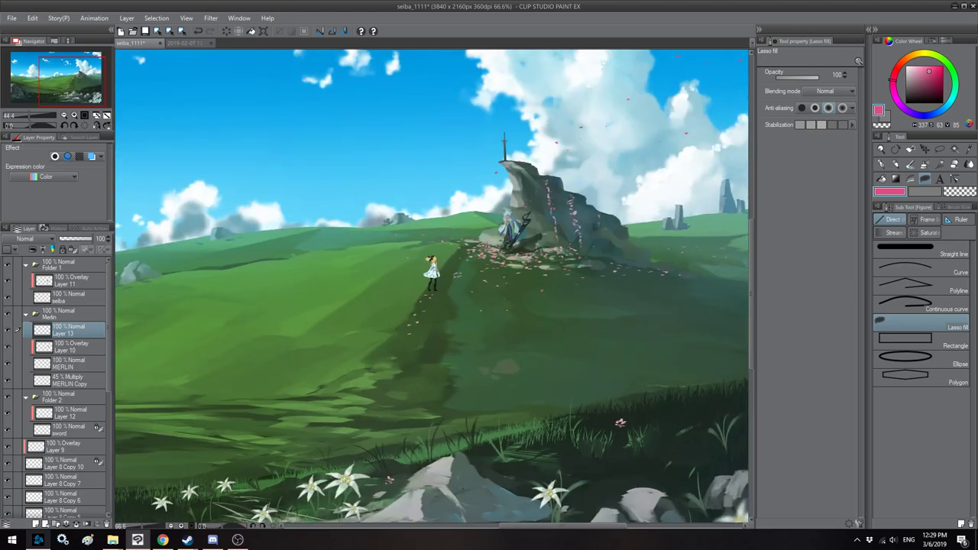
Step: Fill a few small pink petals on the slope below the rock and along the shaded path beneath the girl
{"action": "left_click_drag", "start_coordinate": [408, 319], "coordinate": [440, 292]}
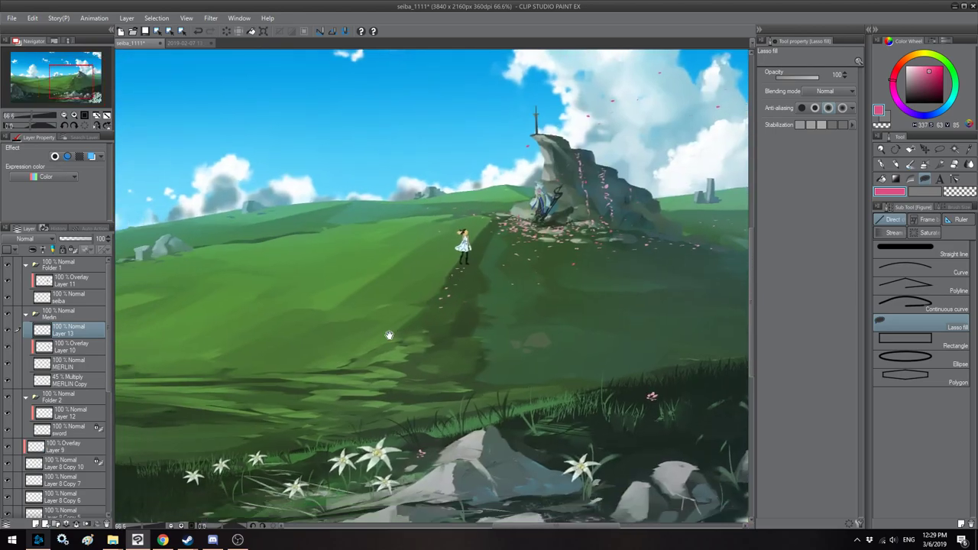
{"action": "left_click_drag", "start_coordinate": [394, 334], "coordinate": [449, 296]}
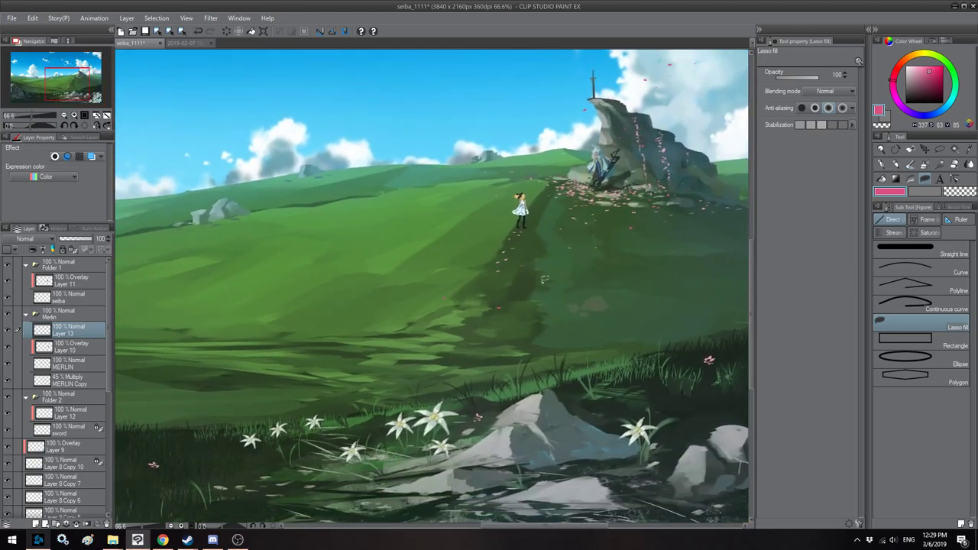
{"action": "left_click_drag", "start_coordinate": [590, 210], "coordinate": [492, 241]}
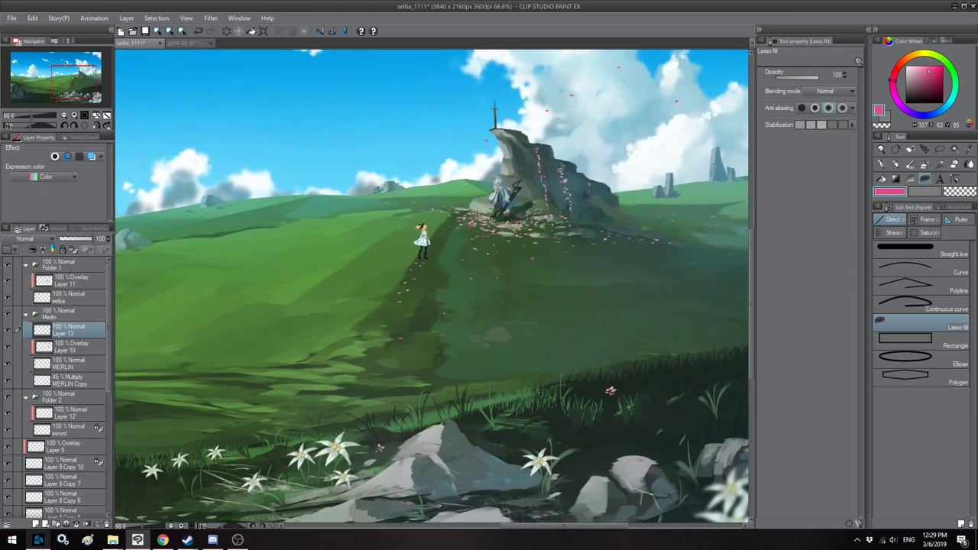
{"action": "key", "text": "h"}
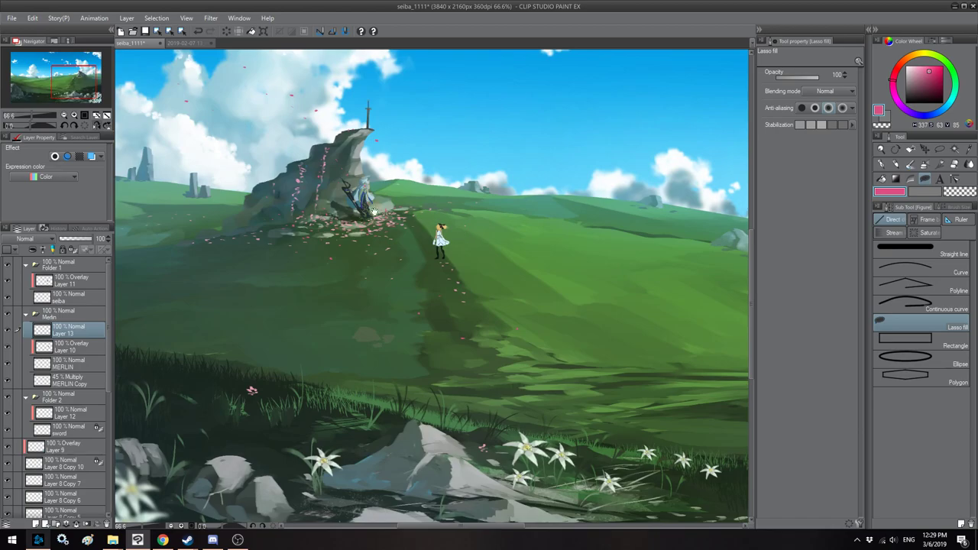
{"action": "left_click_drag", "start_coordinate": [288, 204], "coordinate": [454, 227]}
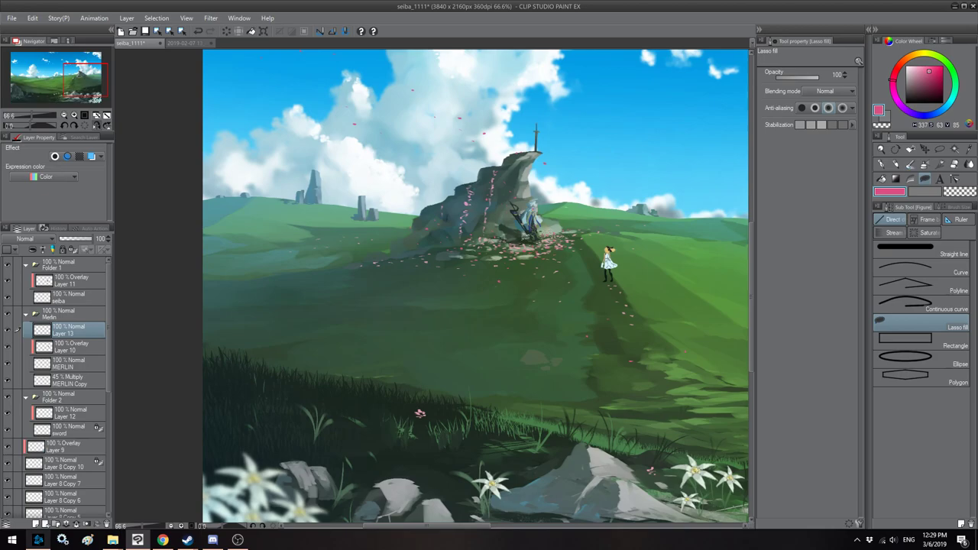
Step: Draw larger lasso-filled pink petals in the dark foreground grass between the white flowers and the big boulder
{"action": "left_click_drag", "start_coordinate": [474, 235], "coordinate": [340, 191]}
{"action": "key", "text": "h"}
{"action": "left_click_drag", "start_coordinate": [336, 190], "coordinate": [572, 203]}
{"action": "scroll", "coordinate": [572, 202], "scroll_direction": "down", "scroll_amount": 5}
{"action": "scroll", "coordinate": [399, 238], "scroll_direction": "up", "scroll_amount": 1}
{"action": "left_click_drag", "start_coordinate": [437, 216], "coordinate": [395, 220]}
{"action": "scroll", "coordinate": [419, 345], "scroll_direction": "up", "scroll_amount": 2}
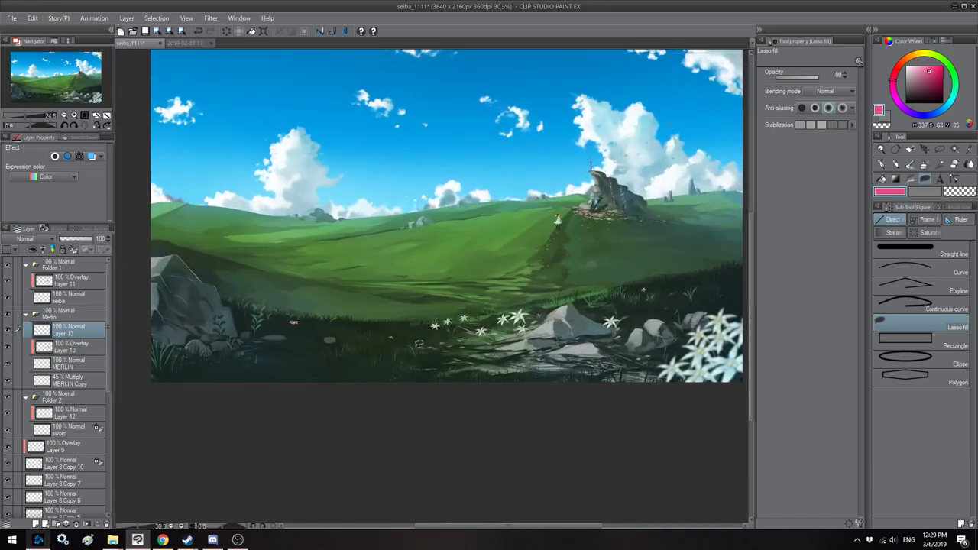
{"action": "left_click_drag", "start_coordinate": [387, 367], "coordinate": [376, 356]}
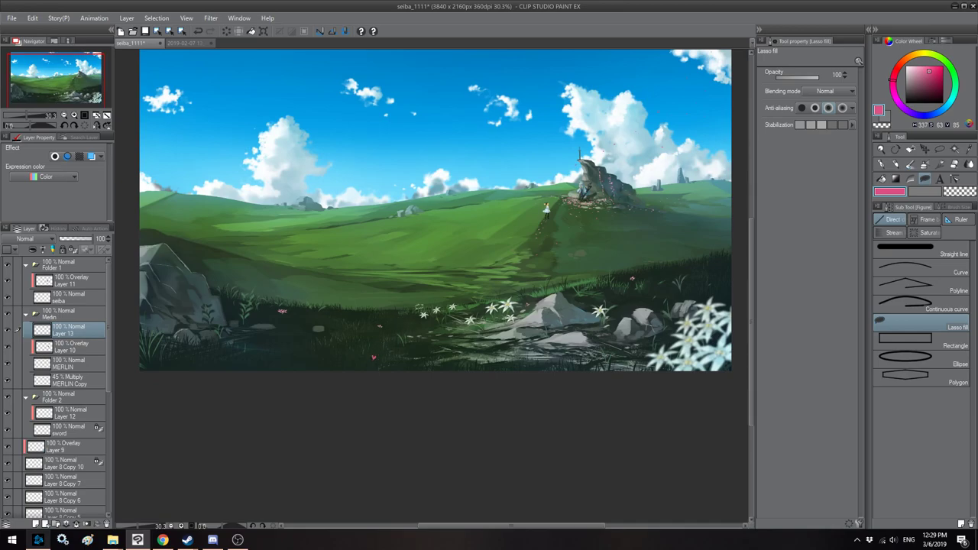
{"action": "key", "text": "h"}
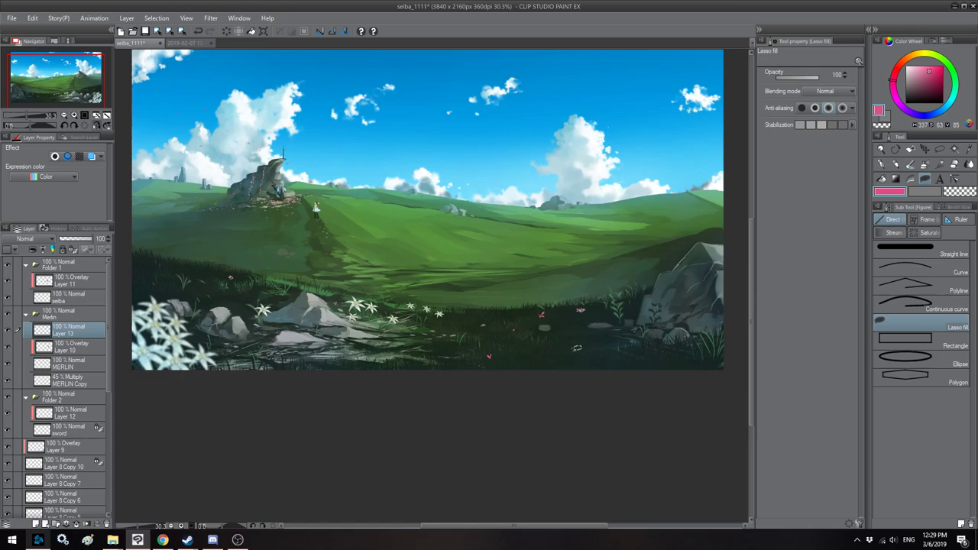
{"action": "mouse_move", "coordinate": [630, 311]}
{"action": "left_mouse_down"}
{"action": "mouse_move", "coordinate": [509, 294]}
{"action": "mouse_move", "coordinate": [402, 306]}
{"action": "left_mouse_up"}
{"action": "key", "text": "h"}
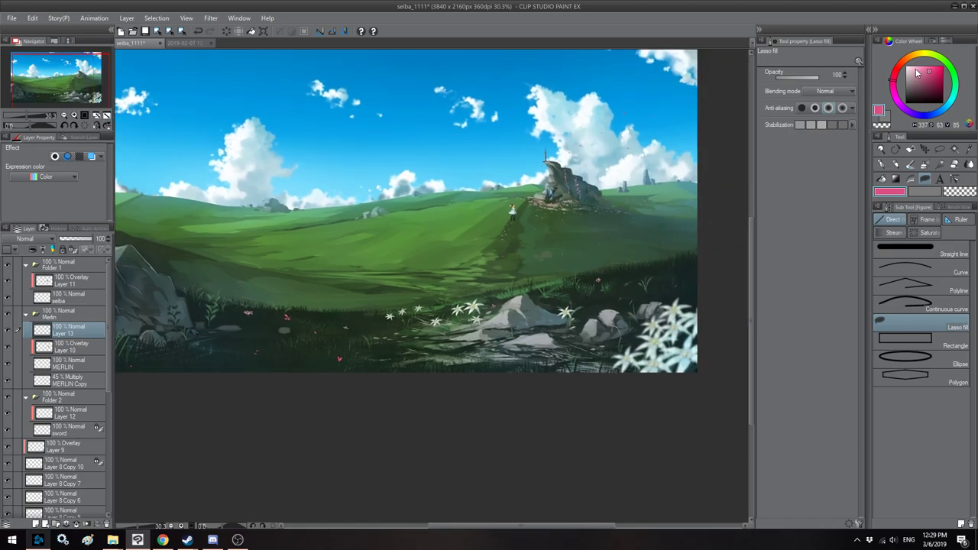
Step: Set the colour to hue 46, saturation 63, value 85 and scatter small yellow petals on the shaded slope below the rock
{"action": "left_click", "coordinate": [918, 56]}
{"action": "left_click_drag", "start_coordinate": [545, 260], "coordinate": [579, 258]}
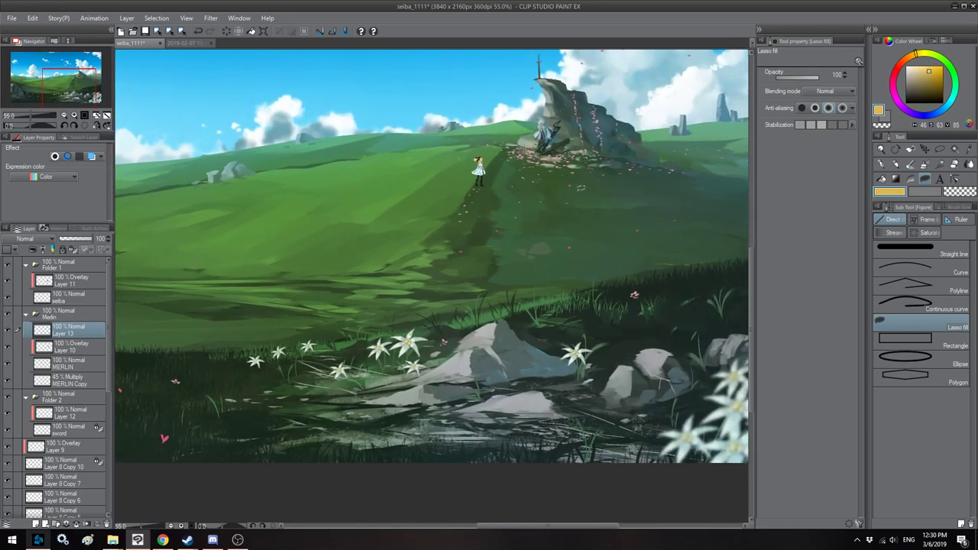
{"action": "left_click_drag", "start_coordinate": [594, 189], "coordinate": [535, 211]}
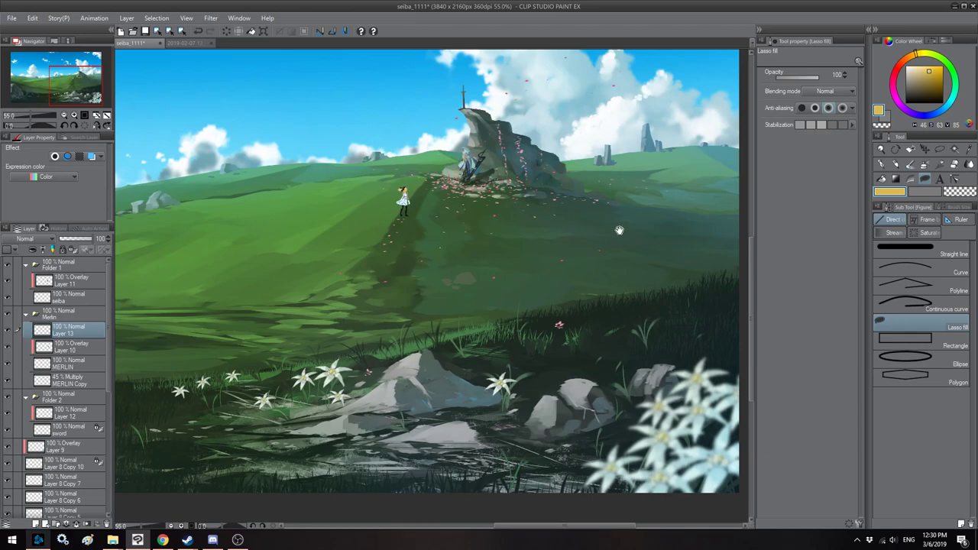
{"action": "left_click_drag", "start_coordinate": [618, 229], "coordinate": [557, 218]}
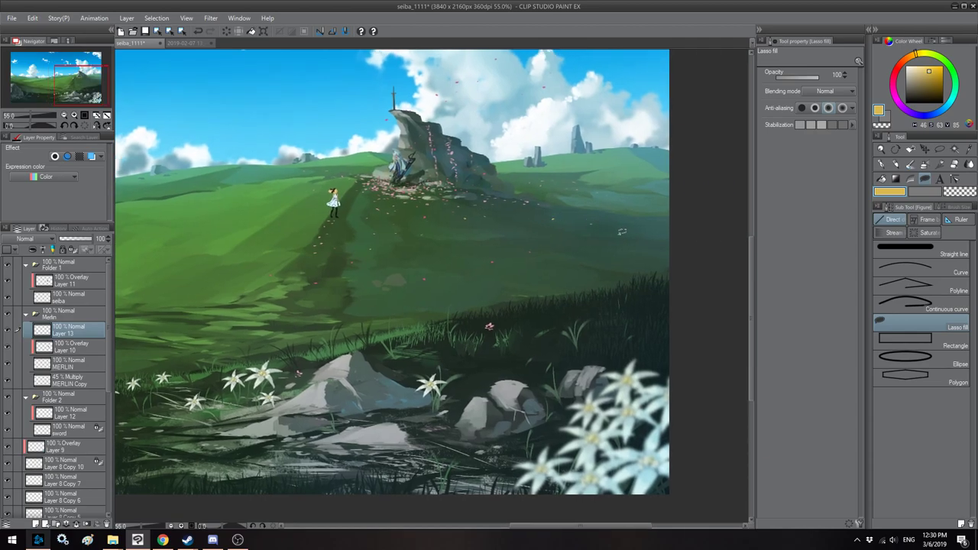
{"action": "key", "text": "h"}
{"action": "left_click_drag", "start_coordinate": [344, 233], "coordinate": [415, 230]}
{"action": "left_click_drag", "start_coordinate": [590, 234], "coordinate": [427, 236]}
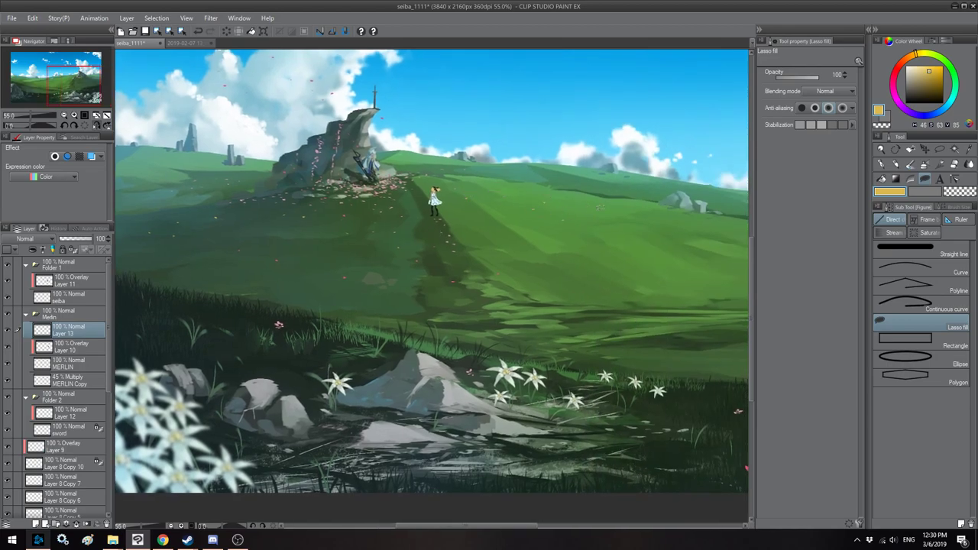
Step: Add more tiny lasso-filled yellow petals on the sunlit grass beside the girl and across the shaded slope
{"action": "left_click_drag", "start_coordinate": [628, 208], "coordinate": [510, 224]}
{"action": "left_click_drag", "start_coordinate": [413, 260], "coordinate": [465, 247]}
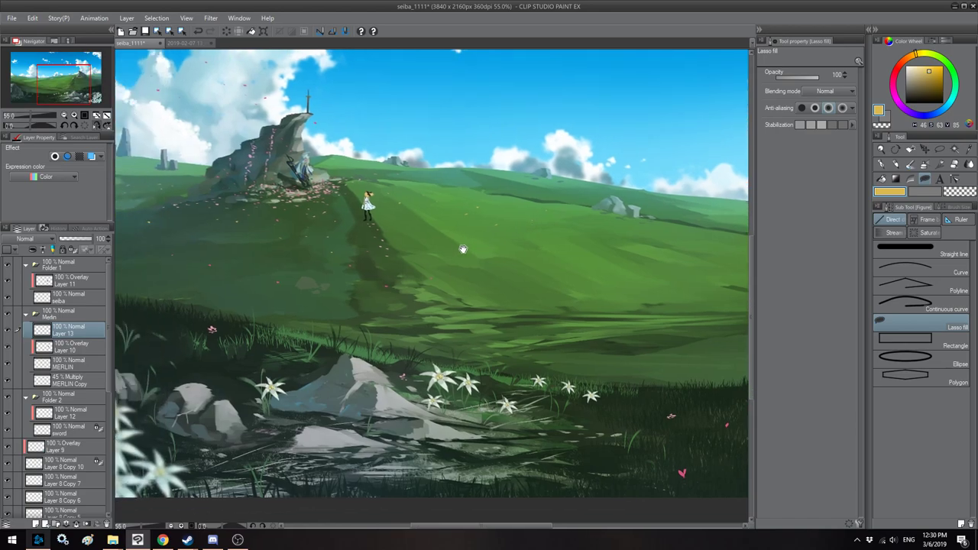
{"action": "left_click_drag", "start_coordinate": [370, 265], "coordinate": [463, 260]}
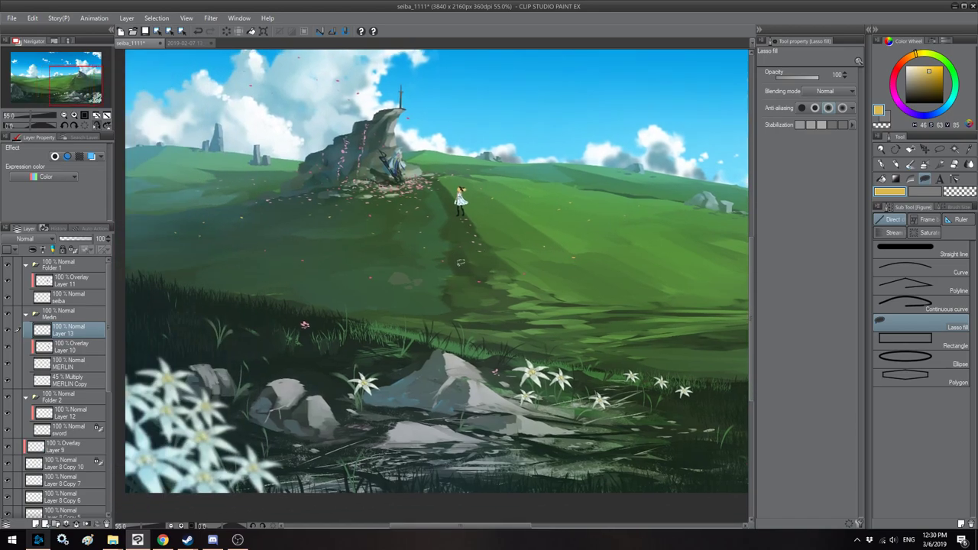
{"action": "left_click_drag", "start_coordinate": [326, 269], "coordinate": [415, 256]}
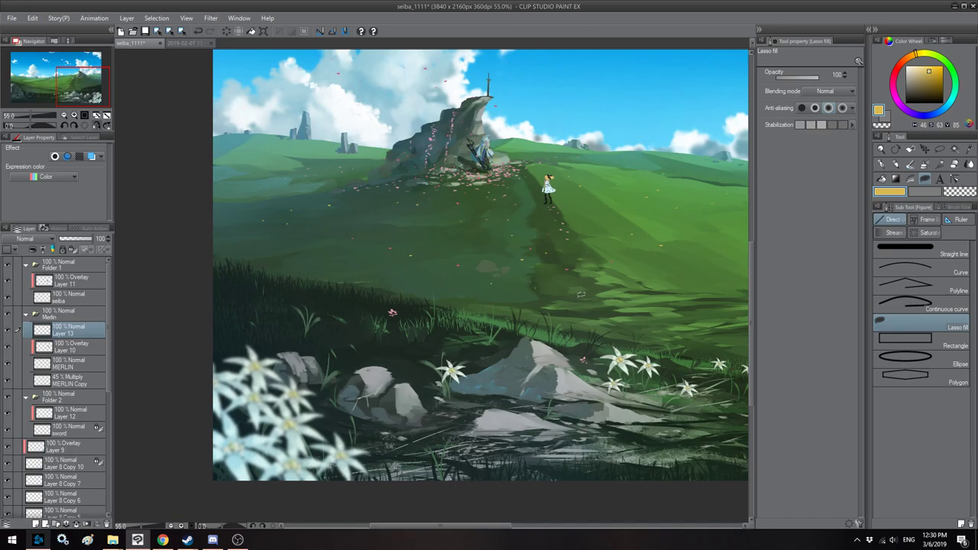
{"action": "left_click_drag", "start_coordinate": [317, 224], "coordinate": [462, 240]}
{"action": "left_click_drag", "start_coordinate": [379, 230], "coordinate": [410, 228]}
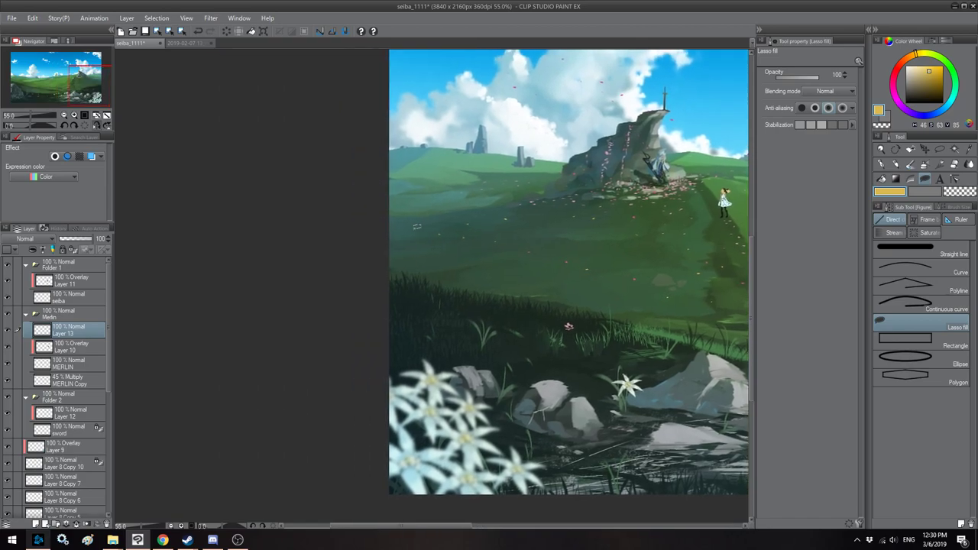
Step: Scatter yellow petals across the distant green hillside between the girl and the large foreground boulder
{"action": "left_click_drag", "start_coordinate": [587, 252], "coordinate": [164, 220]}
{"action": "left_click_drag", "start_coordinate": [532, 270], "coordinate": [480, 241]}
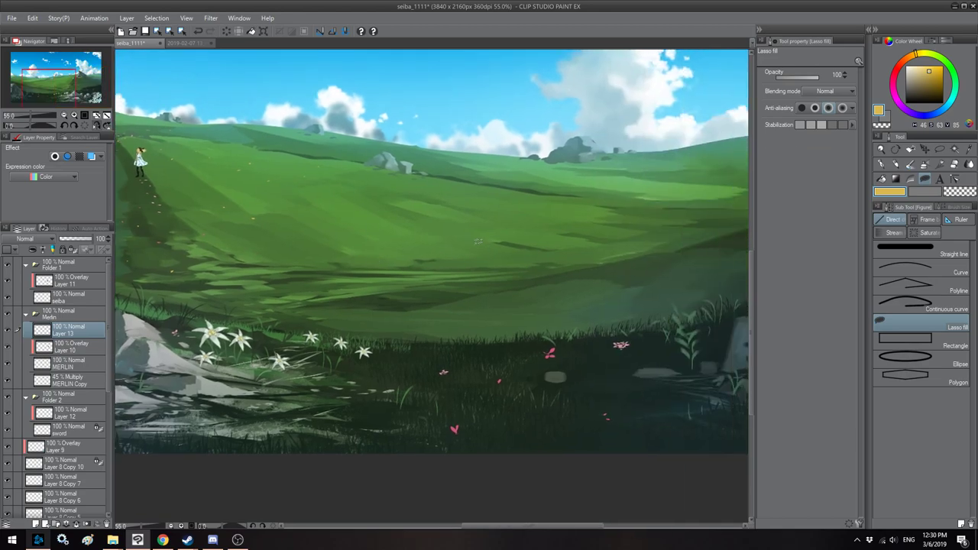
{"action": "left_click_drag", "start_coordinate": [549, 211], "coordinate": [485, 267]}
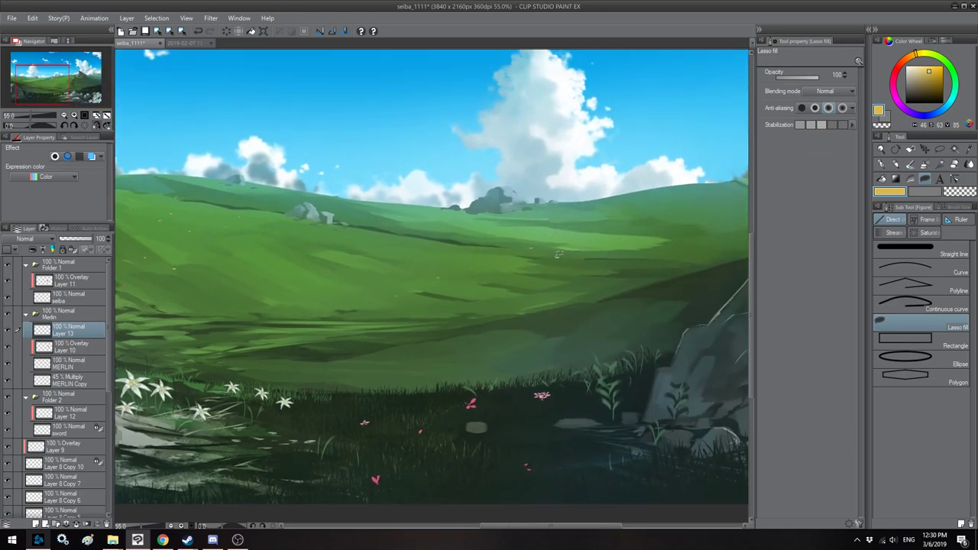
{"action": "left_click_drag", "start_coordinate": [574, 285], "coordinate": [470, 262]}
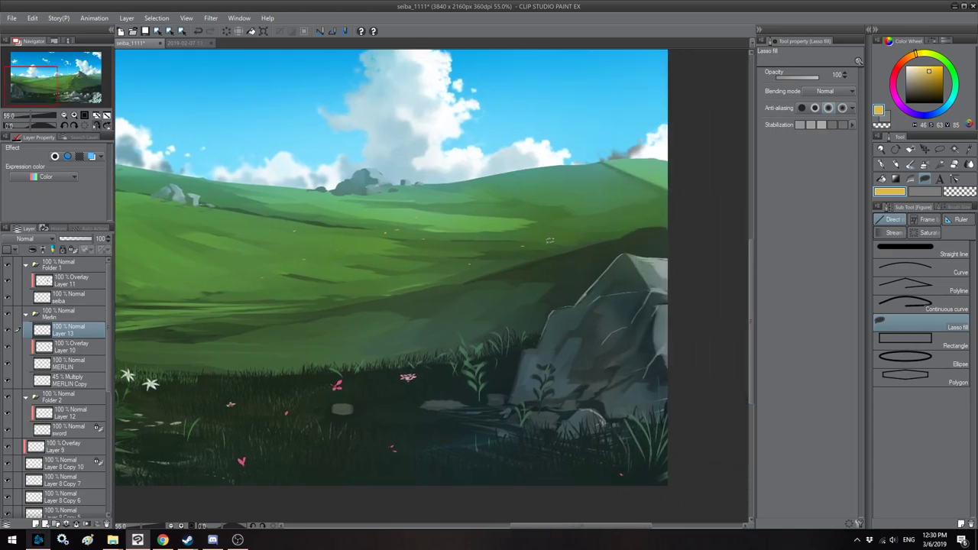
{"action": "left_click_drag", "start_coordinate": [593, 235], "coordinate": [566, 240]}
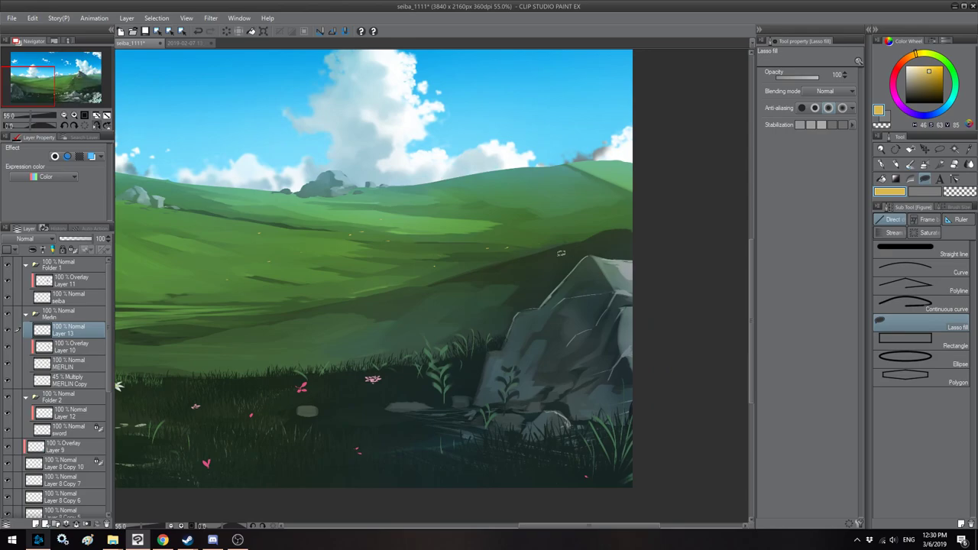
Step: Save the painting and check the whole composition mirrored and unmirrored
{"action": "scroll", "coordinate": [453, 198], "scroll_direction": "down", "scroll_amount": 3}
{"action": "key", "text": "h"}
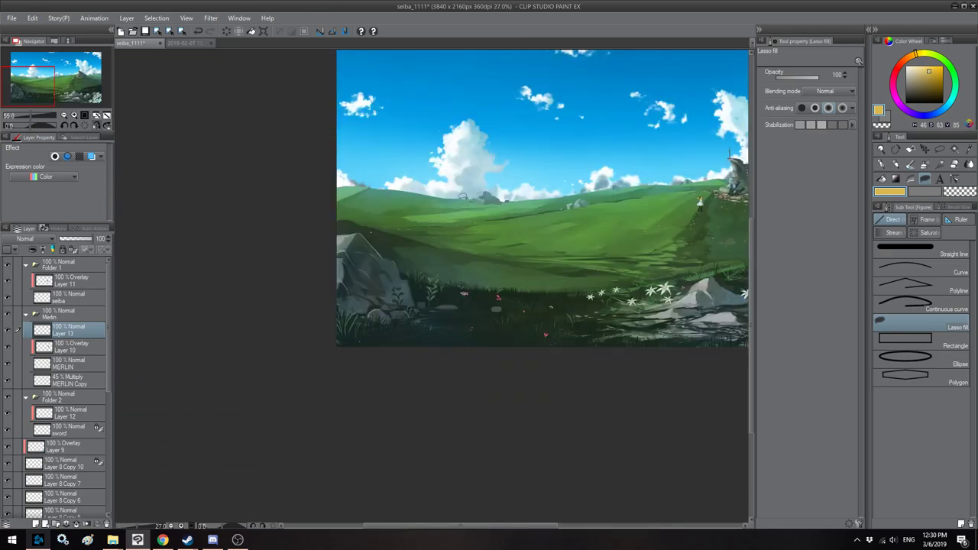
{"action": "left_click_drag", "start_coordinate": [581, 190], "coordinate": [376, 201]}
{"action": "scroll", "coordinate": [377, 201], "scroll_direction": "down", "scroll_amount": 1}
{"action": "left_click_drag", "start_coordinate": [417, 175], "coordinate": [452, 189]}
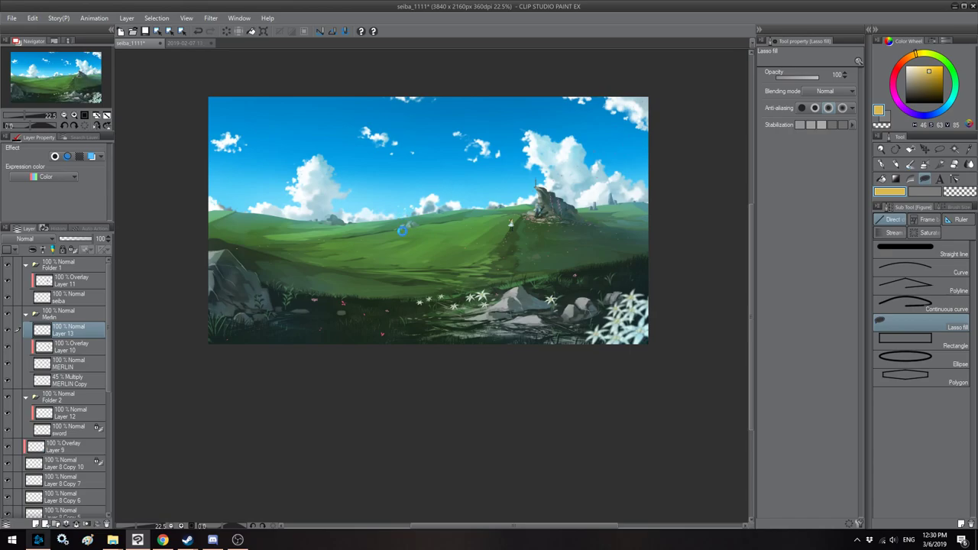
{"action": "key", "text": "ctrl+s"}
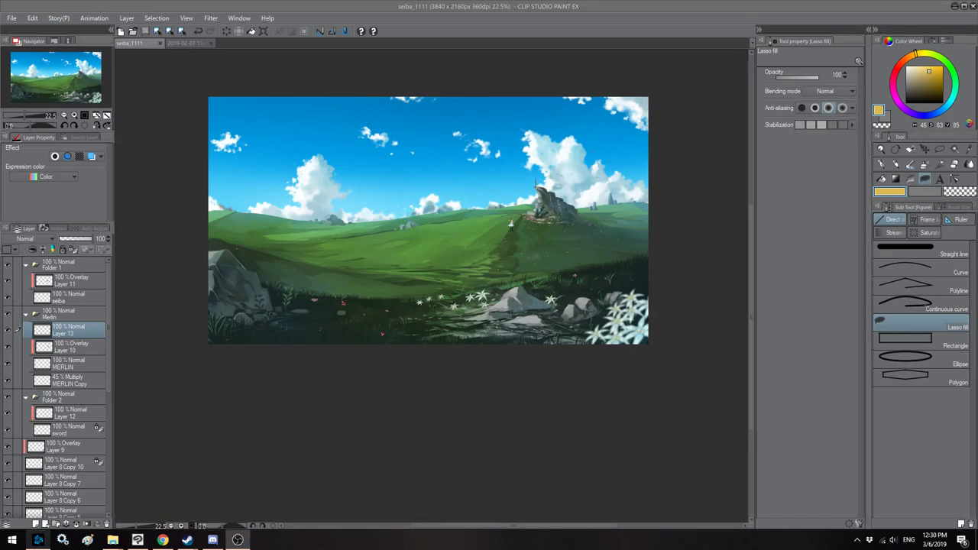
{"action": "key", "text": "h"}
{"action": "key", "text": "h"}
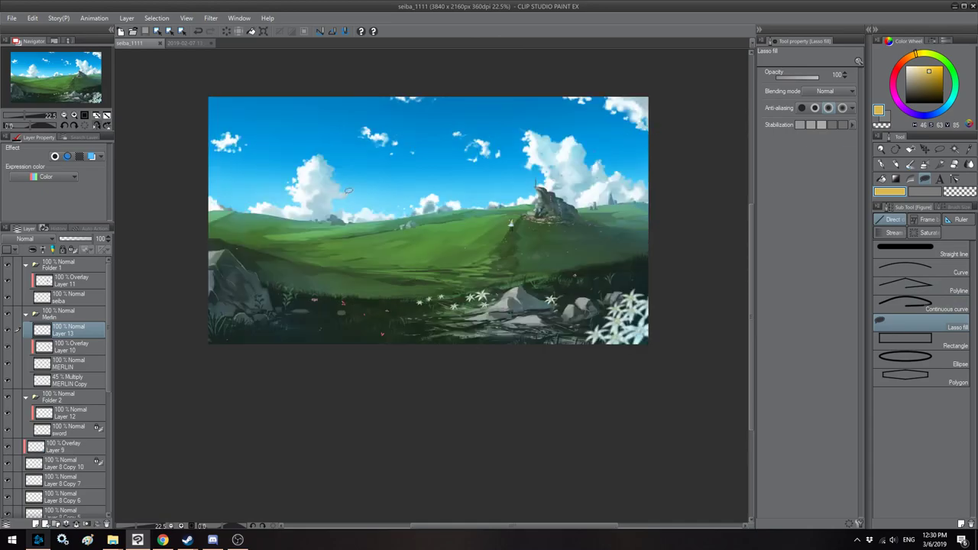
{"action": "left_click_drag", "start_coordinate": [353, 163], "coordinate": [352, 169]}
Step: Rename the layer folder Folder 1 as lily and collapse it together with the Merlin folder
{"action": "double_click", "coordinate": [50, 266]}
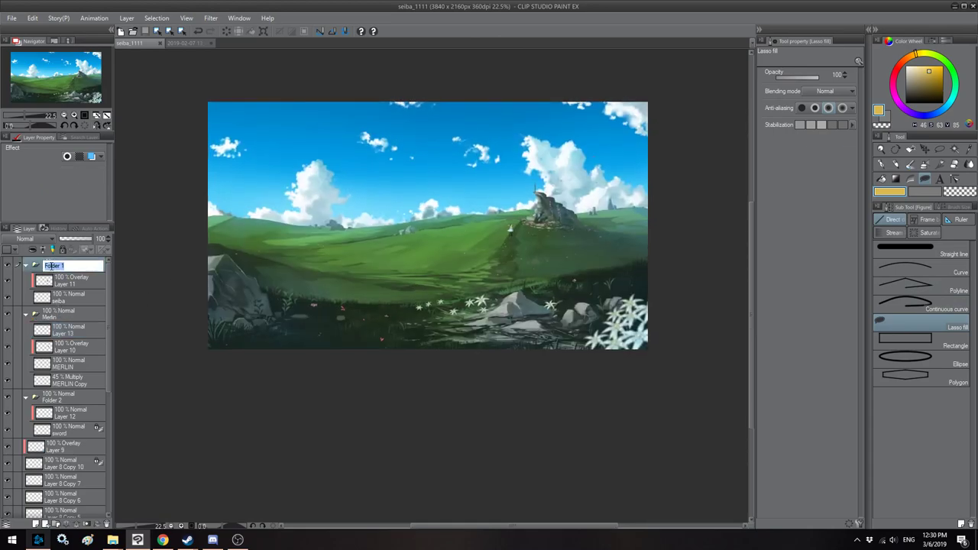
{"action": "type", "text": "lily"}
{"action": "key", "text": "Return"}
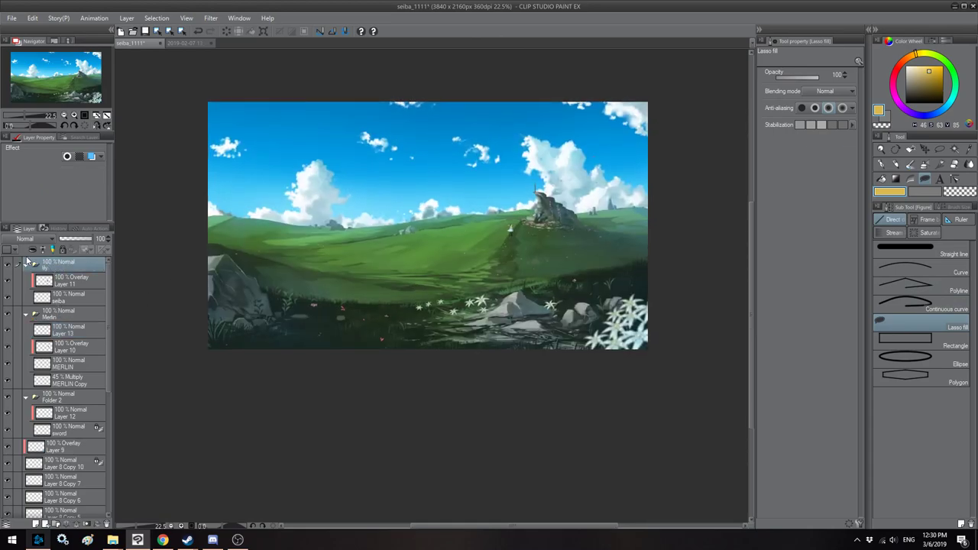
{"action": "left_click", "coordinate": [25, 265]}
{"action": "left_click", "coordinate": [25, 282]}
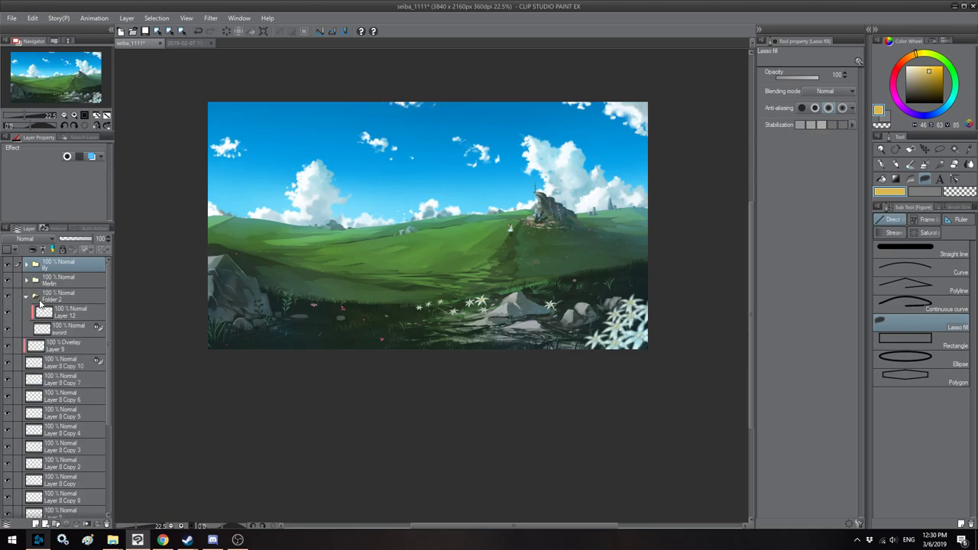
Step: Rename the layer folder Folder 2 as caliburn and collapse it
{"action": "double_click", "coordinate": [51, 300]}
{"action": "type", "text": "sa"}
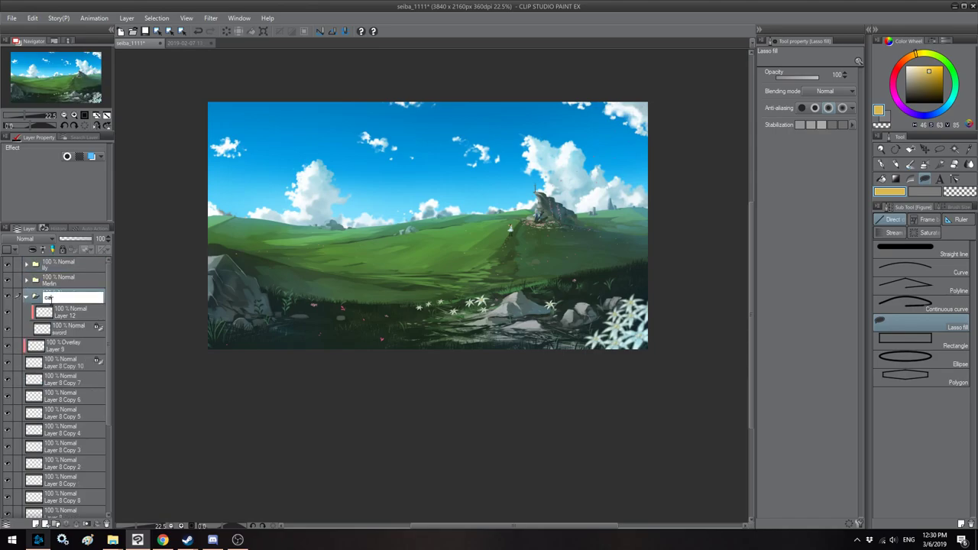
{"action": "key", "text": "Return"}
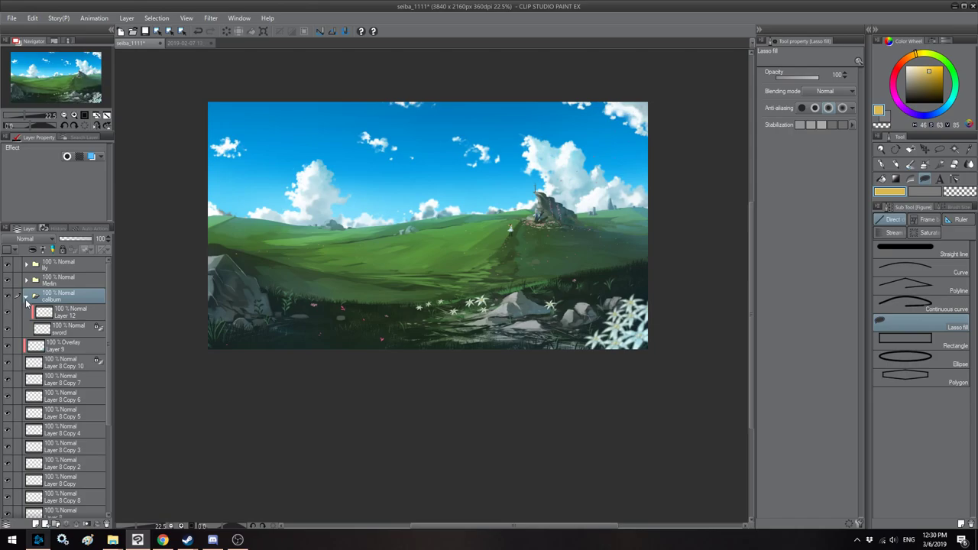
{"action": "left_click", "coordinate": [26, 298]}
Step: Select the lily folder and examine the whole painting in mirrored and normal view to judge its balance
{"action": "left_click", "coordinate": [76, 270]}
{"action": "key", "text": "h"}
{"action": "key", "text": "h"}
{"action": "left_click_drag", "start_coordinate": [370, 201], "coordinate": [369, 204]}
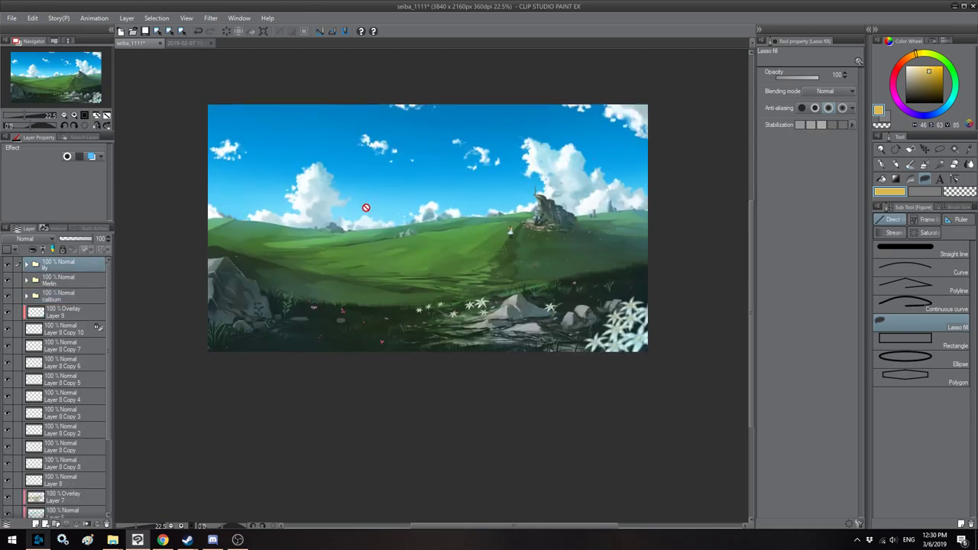
{"action": "scroll", "coordinate": [364, 297], "scroll_direction": "up", "scroll_amount": 1}
{"action": "key", "text": "h"}
{"action": "key", "text": "h"}
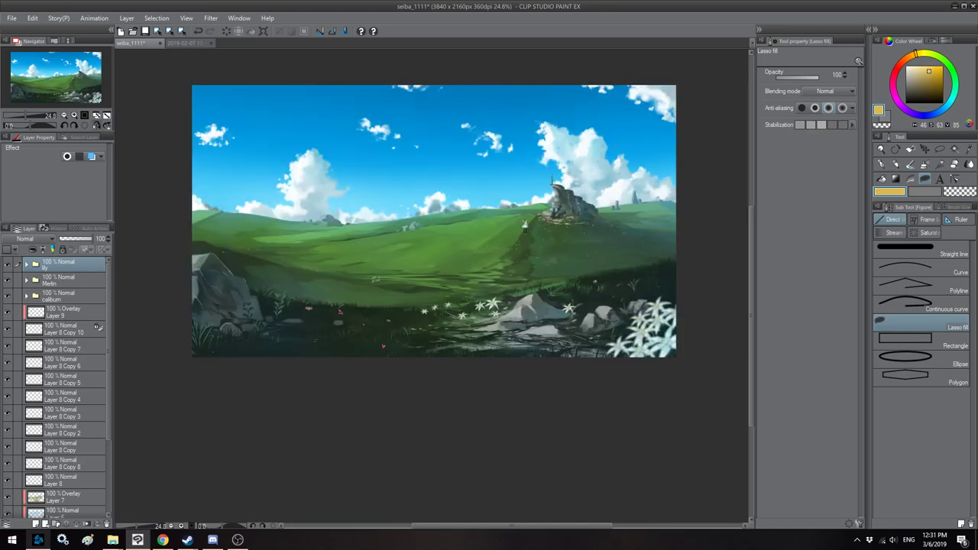
{"action": "mouse_move", "coordinate": [379, 236]}
{"action": "left_mouse_down"}
{"action": "mouse_move", "coordinate": [380, 247]}
{"action": "mouse_move", "coordinate": [376, 239]}
{"action": "left_mouse_up"}
{"action": "scroll", "coordinate": [378, 237], "scroll_direction": "down", "scroll_amount": 1}
{"action": "key", "text": "h"}
{"action": "key", "text": "h"}
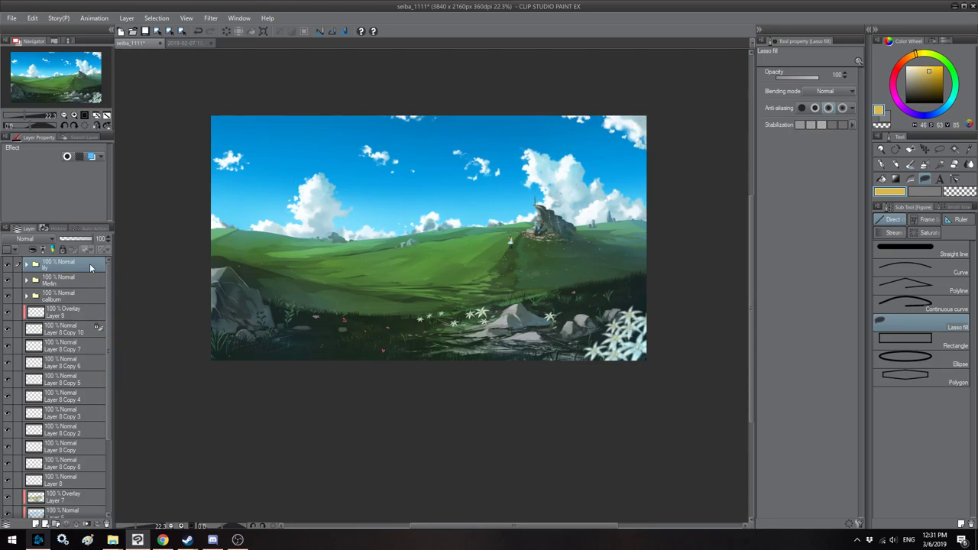
Step: Add a Brightness/Contrast correction layer above the folders with brightness 2 and contrast 4, then check the painting mirrored
{"action": "left_click", "coordinate": [5, 232]}
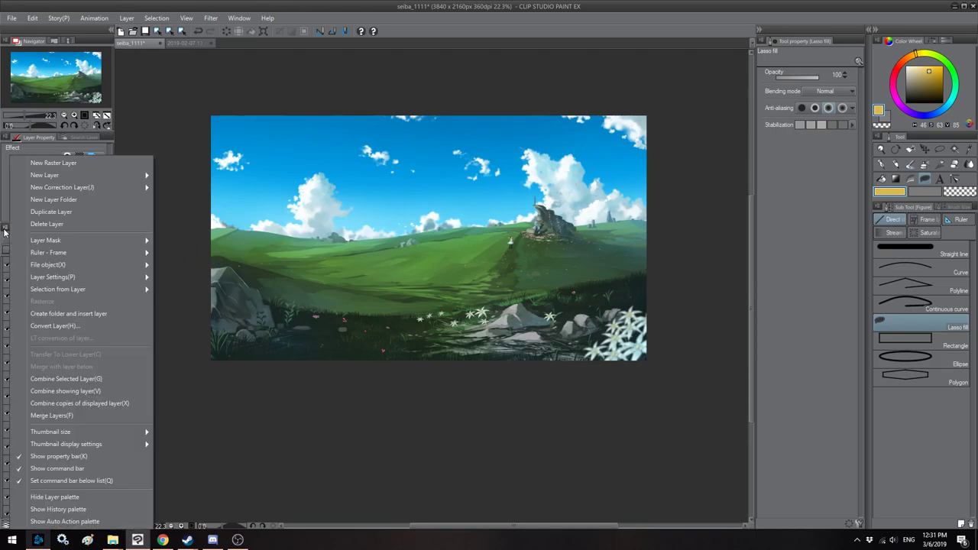
{"action": "mouse_move", "coordinate": [80, 187]}
{"action": "left_click", "coordinate": [166, 187]}
{"action": "left_click_drag", "start_coordinate": [646, 157], "coordinate": [664, 162]}
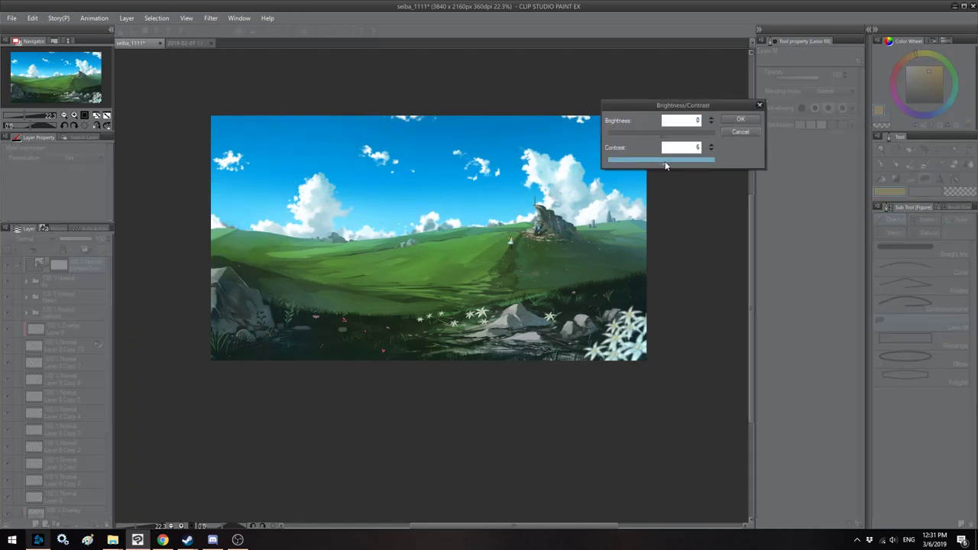
{"action": "left_click", "coordinate": [663, 136]}
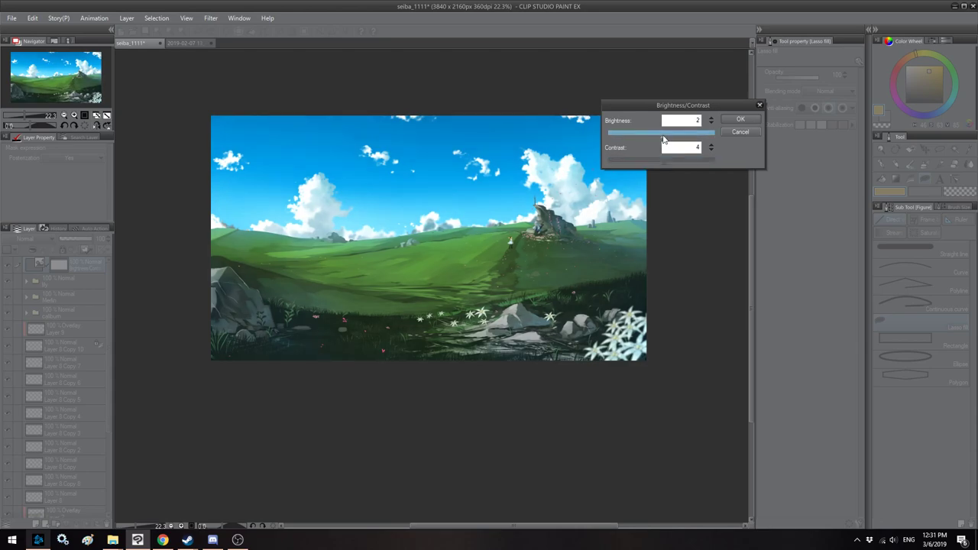
{"action": "left_click", "coordinate": [732, 122]}
{"action": "key", "text": "h"}
{"action": "key", "text": "h"}
Step: Add a Color balance correction layer, shift the shadows toward cyan and set the highlights to levels -5, 0 and 7
{"action": "left_click", "coordinate": [6, 228]}
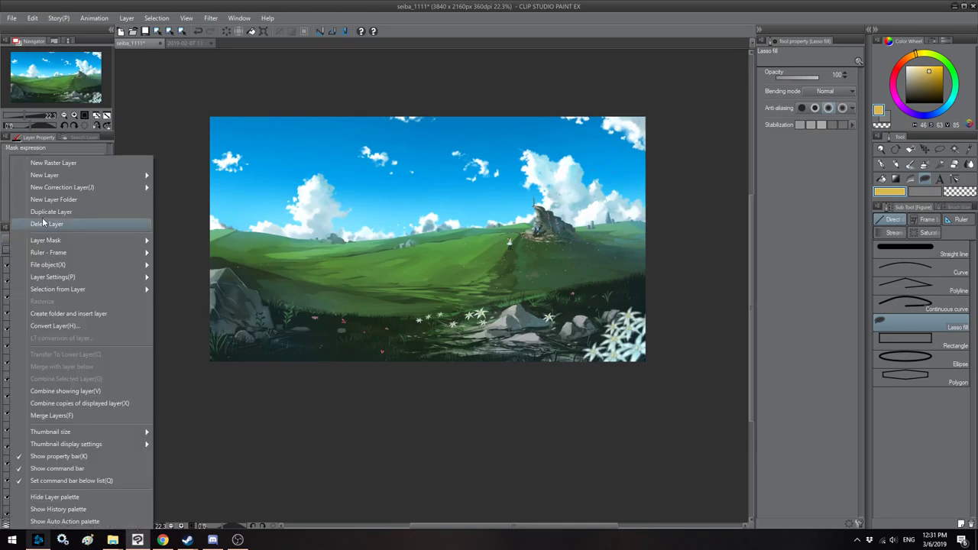
{"action": "mouse_move", "coordinate": [105, 192]}
{"action": "left_click", "coordinate": [199, 263]}
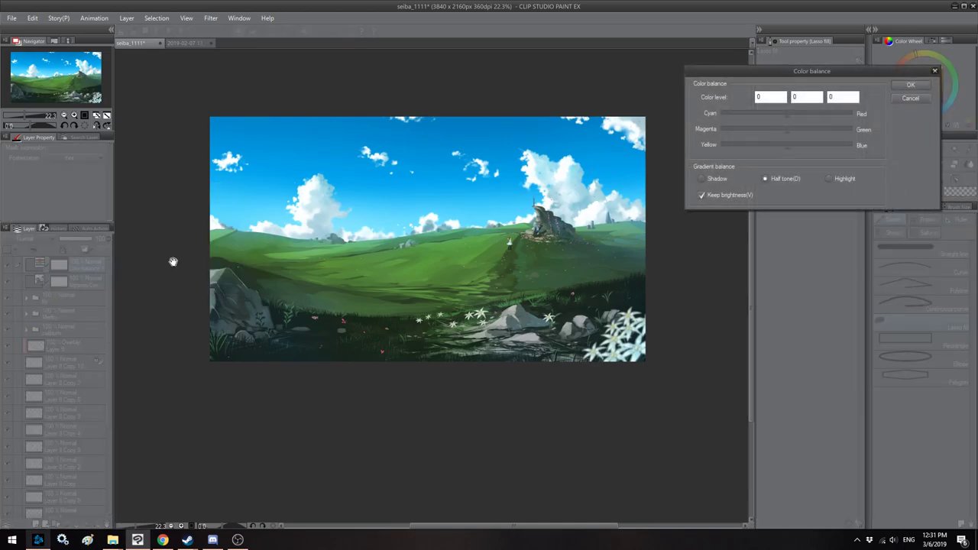
{"action": "left_click", "coordinate": [784, 115]}
{"action": "left_click", "coordinate": [715, 178]}
{"action": "left_click_drag", "start_coordinate": [770, 118], "coordinate": [782, 115]}
{"action": "left_click", "coordinate": [830, 179]}
{"action": "left_click", "coordinate": [791, 146]}
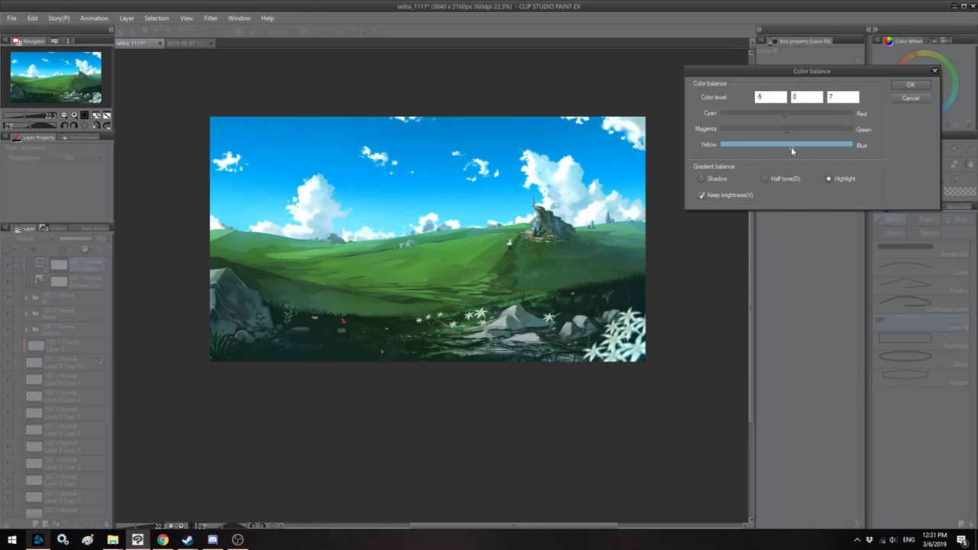
Step: Shift the half tones of the colour balance toward blue, apply it and check the painting mirrored and unmirrored
{"action": "left_click", "coordinate": [766, 178]}
{"action": "left_click_drag", "start_coordinate": [794, 145], "coordinate": [792, 146]}
{"action": "left_click", "coordinate": [792, 146]}
{"action": "left_click_drag", "start_coordinate": [792, 149], "coordinate": [802, 145]}
{"action": "left_click", "coordinate": [910, 85]}
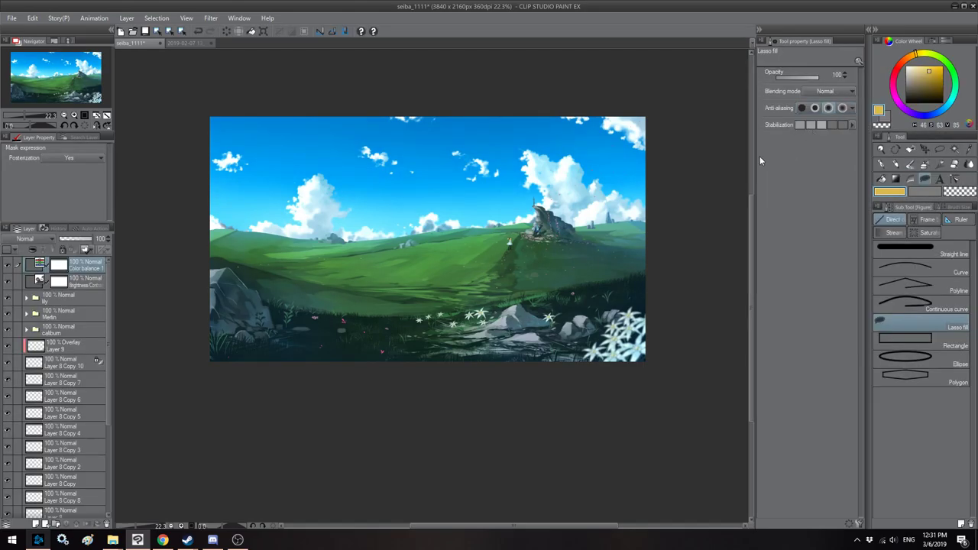
{"action": "key", "text": "h"}
{"action": "scroll", "coordinate": [378, 259], "scroll_direction": "down", "scroll_amount": 1}
{"action": "key", "text": "h"}
{"action": "left_click_drag", "start_coordinate": [375, 255], "coordinate": [334, 262]}
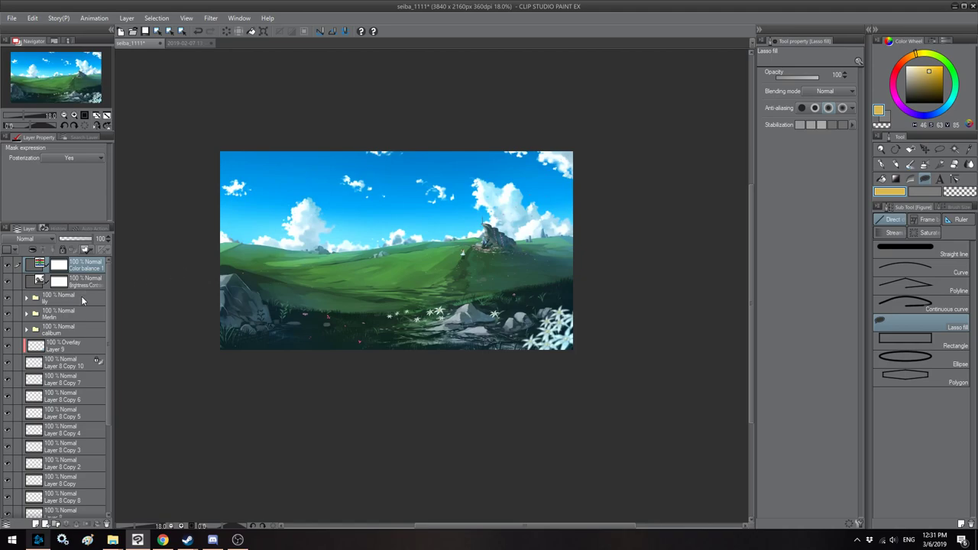
Step: Add a new raster layer above the correction layers and set its blending mode to Multiply
{"action": "left_click", "coordinate": [44, 525]}
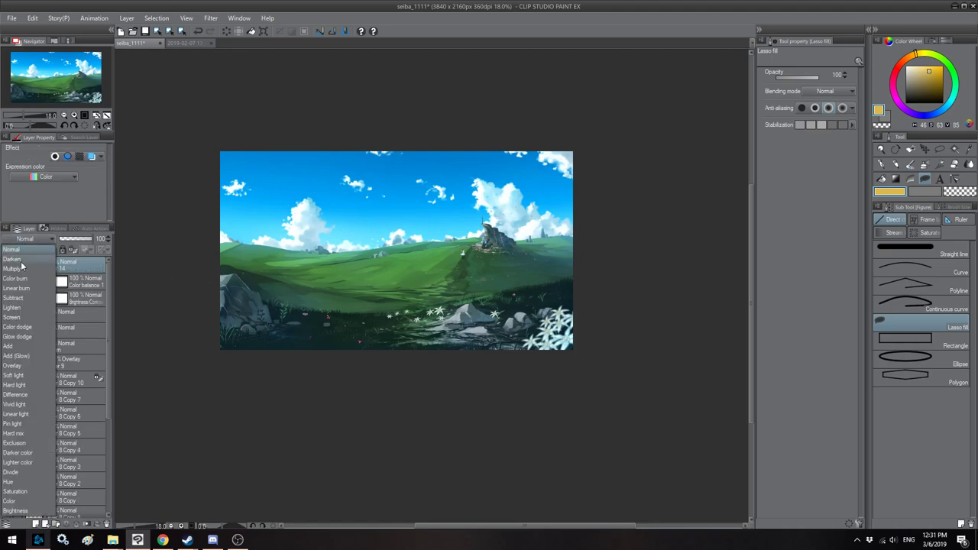
{"action": "left_click", "coordinate": [34, 238]}
{"action": "left_click", "coordinate": [34, 270]}
{"action": "key", "text": "h"}
{"action": "key", "text": "h"}
{"action": "left_click_drag", "start_coordinate": [576, 242], "coordinate": [641, 235]}
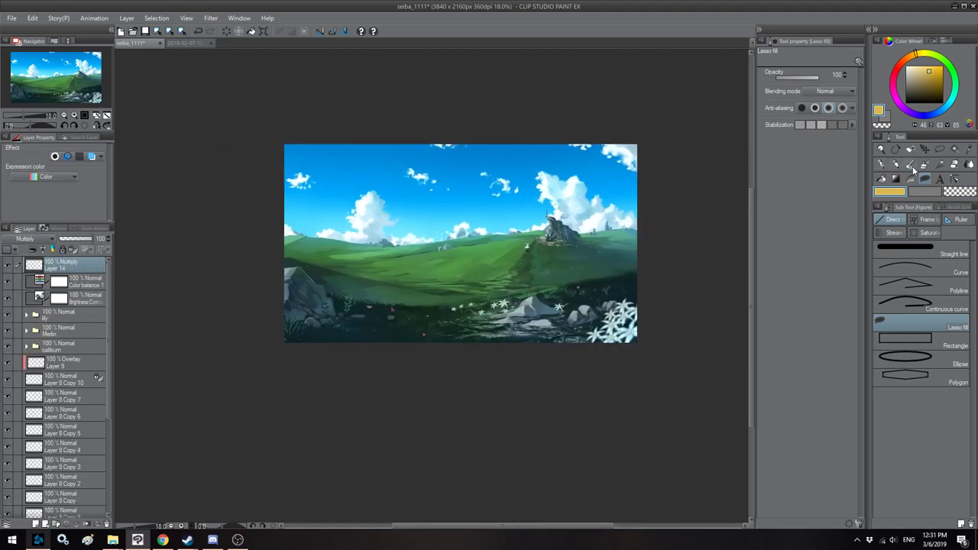
Step: Choose a muted blue drawing colour (H 201, S 26, V 58) for the Lasso fill tool
{"action": "left_click", "coordinate": [912, 166]}
{"action": "left_click", "coordinate": [947, 107]}
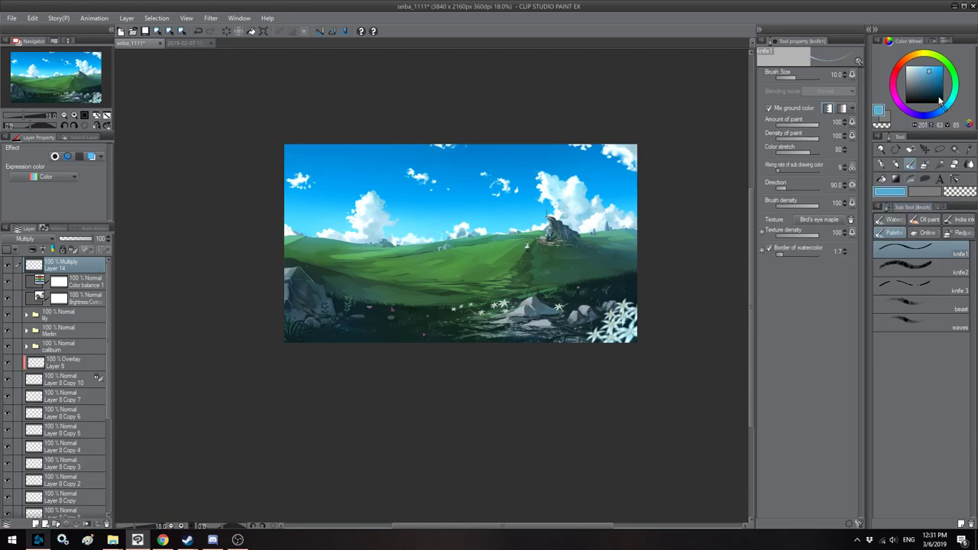
{"action": "left_click", "coordinate": [916, 81]}
{"action": "left_click", "coordinate": [925, 180]}
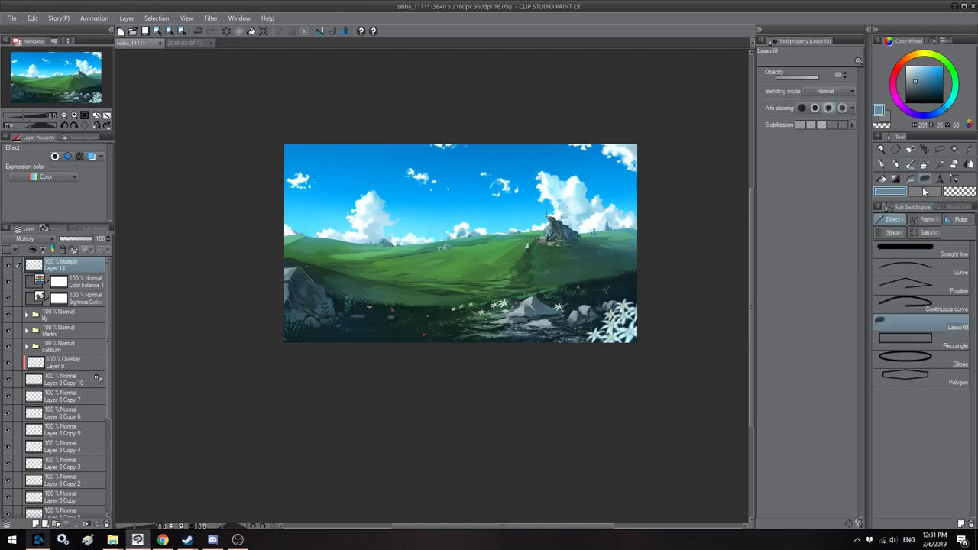
{"action": "mouse_move", "coordinate": [639, 224]}
{"action": "left_mouse_down"}
{"action": "mouse_move", "coordinate": [579, 209]}
{"action": "mouse_move", "coordinate": [578, 221]}
{"action": "mouse_move", "coordinate": [611, 262]}
{"action": "mouse_move", "coordinate": [502, 291]}
{"action": "mouse_move", "coordinate": [539, 321]}
{"action": "mouse_move", "coordinate": [450, 357]}
{"action": "mouse_move", "coordinate": [388, 350]}
{"action": "mouse_move", "coordinate": [340, 277]}
{"action": "mouse_move", "coordinate": [316, 268]}
{"action": "mouse_move", "coordinate": [459, 279]}
{"action": "left_mouse_up"}
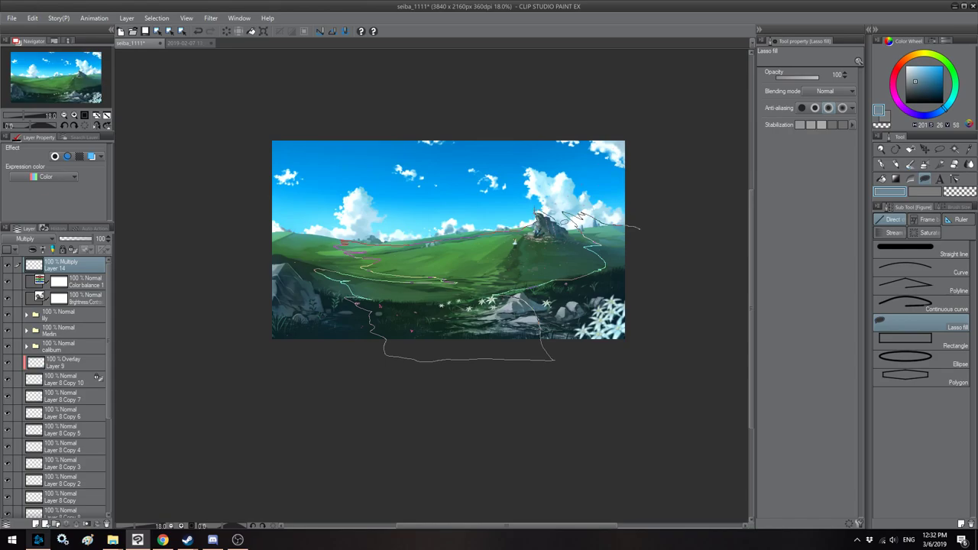
{"action": "left_click_drag", "start_coordinate": [640, 228], "coordinate": [642, 215]}
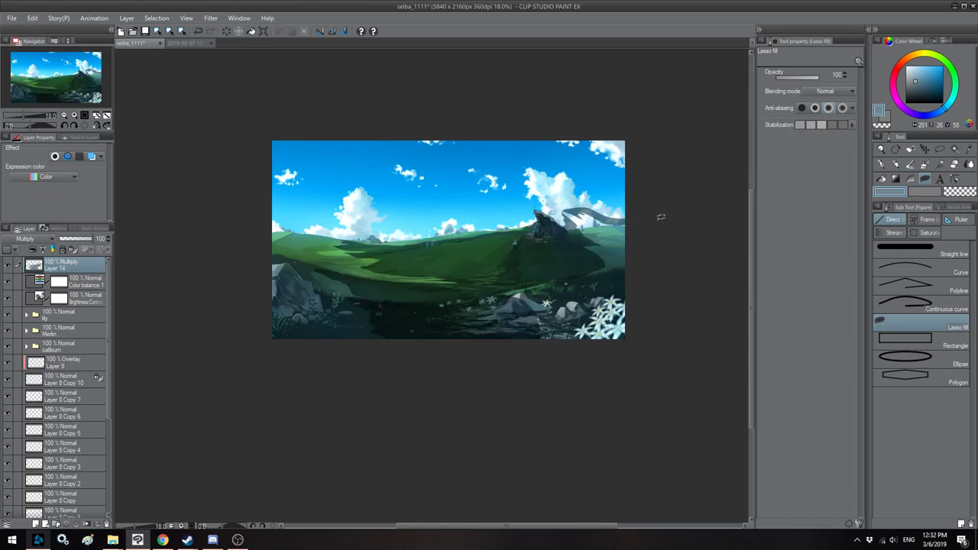
{"action": "key", "text": "Delete"}
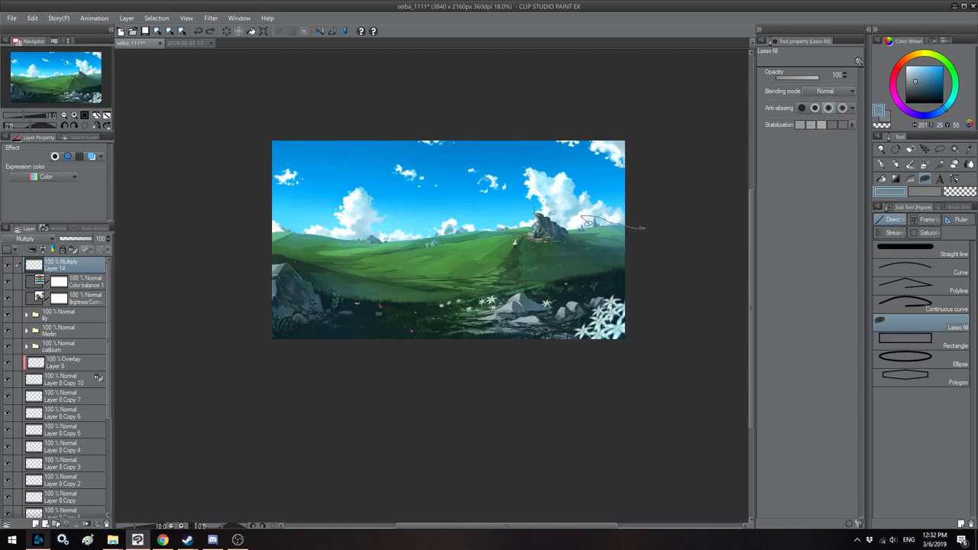
Step: Lasso-fill large cloud shadows over the foreground rocks, flowers and lower hillside on the Multiply layer
{"action": "mouse_move", "coordinate": [549, 273]}
{"action": "left_mouse_down"}
{"action": "mouse_move", "coordinate": [405, 313]}
{"action": "mouse_move", "coordinate": [335, 387]}
{"action": "mouse_move", "coordinate": [635, 356]}
{"action": "mouse_move", "coordinate": [578, 279]}
{"action": "left_mouse_up"}
{"action": "left_click_drag", "start_coordinate": [295, 293], "coordinate": [354, 289]}
{"action": "left_click_drag", "start_coordinate": [311, 240], "coordinate": [359, 392]}
{"action": "left_click_drag", "start_coordinate": [619, 267], "coordinate": [577, 256]}
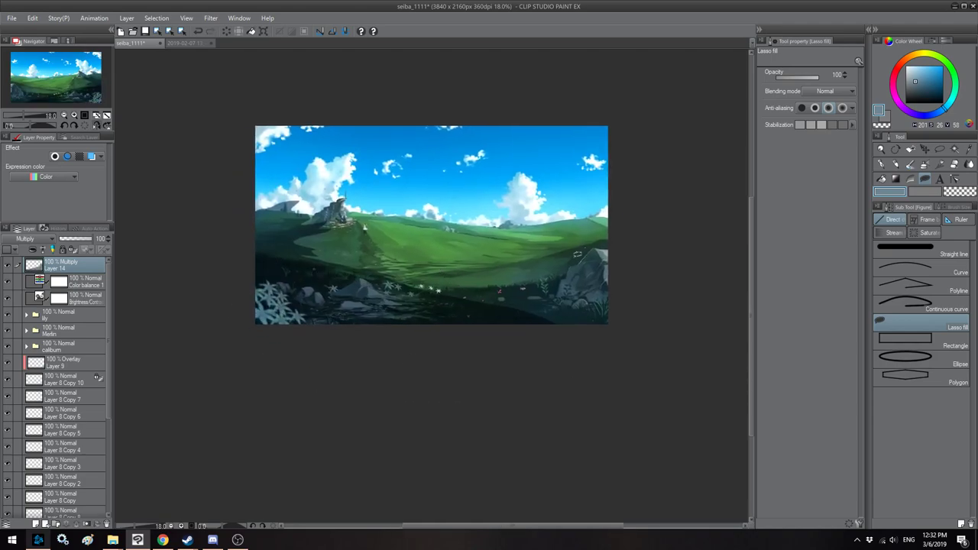
{"action": "left_click_drag", "start_coordinate": [628, 227], "coordinate": [482, 254]}
{"action": "mouse_move", "coordinate": [387, 268]}
{"action": "left_mouse_down"}
{"action": "mouse_move", "coordinate": [574, 325]}
{"action": "mouse_move", "coordinate": [657, 321]}
{"action": "mouse_move", "coordinate": [648, 229]}
{"action": "left_mouse_up"}
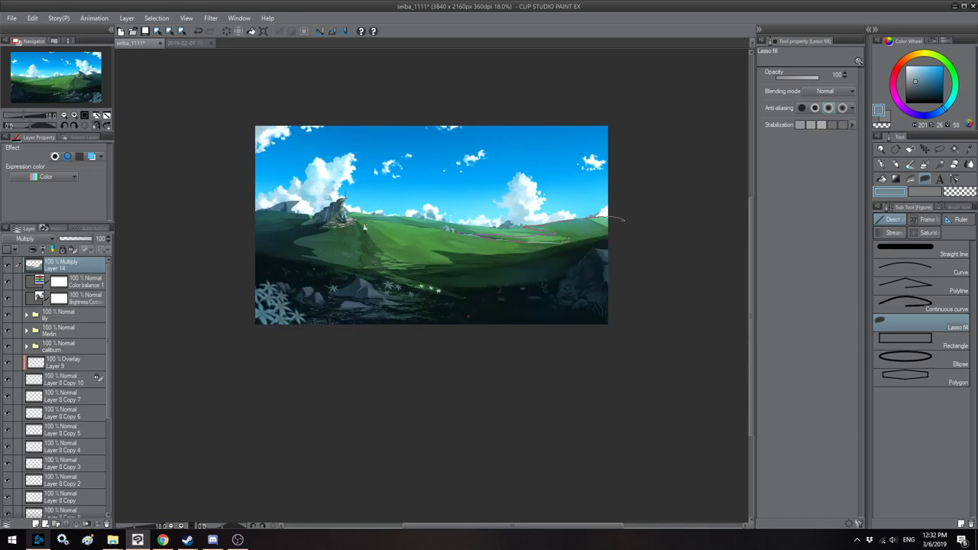
Step: Lasso-fill shadows along the distant ridge opposite the rock outcrop, checking the painting in mirrored and normal view
{"action": "left_click_drag", "start_coordinate": [567, 240], "coordinate": [639, 233]}
{"action": "key", "text": "h"}
{"action": "left_click_drag", "start_coordinate": [404, 221], "coordinate": [451, 218]}
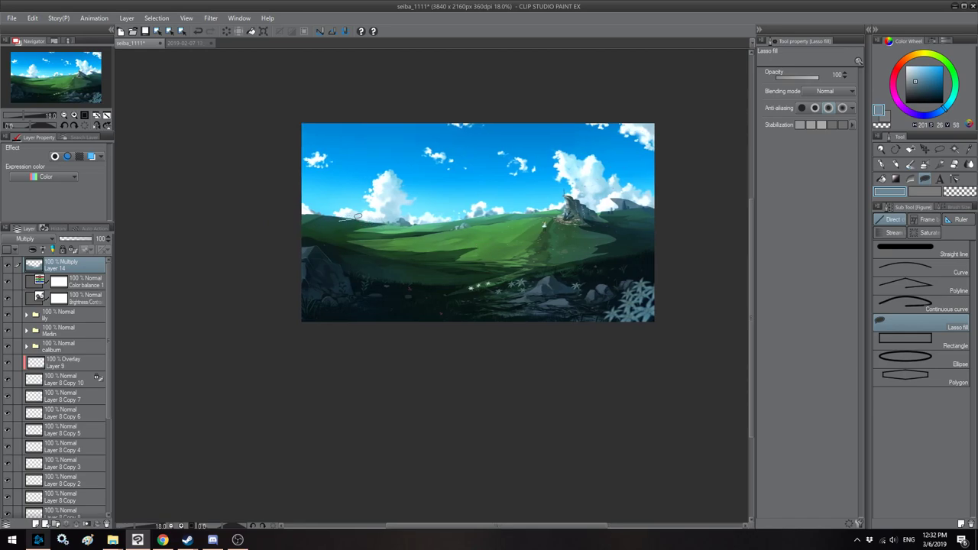
{"action": "left_click_drag", "start_coordinate": [516, 208], "coordinate": [504, 206]}
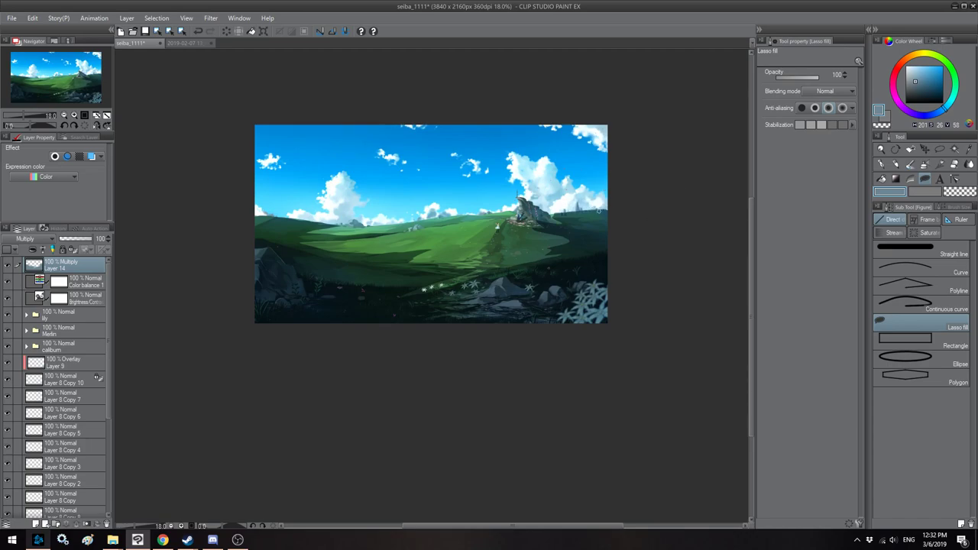
{"action": "key", "text": "h"}
{"action": "left_click_drag", "start_coordinate": [431, 238], "coordinate": [449, 236]}
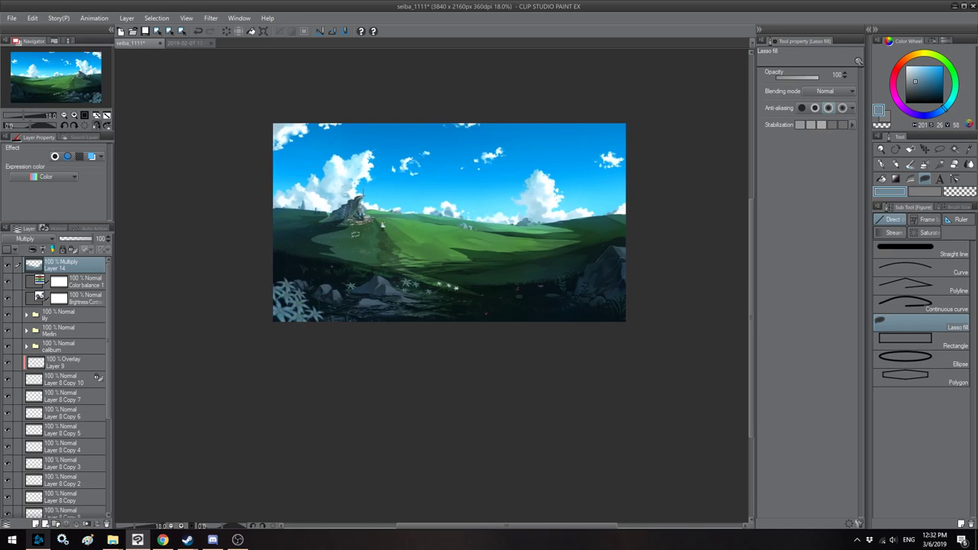
Step: Add smaller lasso-filled shadow patches on the sunlit middle slope below the rock outcrop to break up the shadow edges
{"action": "mouse_move", "coordinate": [399, 271]}
{"action": "left_mouse_down"}
{"action": "mouse_move", "coordinate": [436, 249]}
{"action": "mouse_move", "coordinate": [474, 269]}
{"action": "left_mouse_up"}
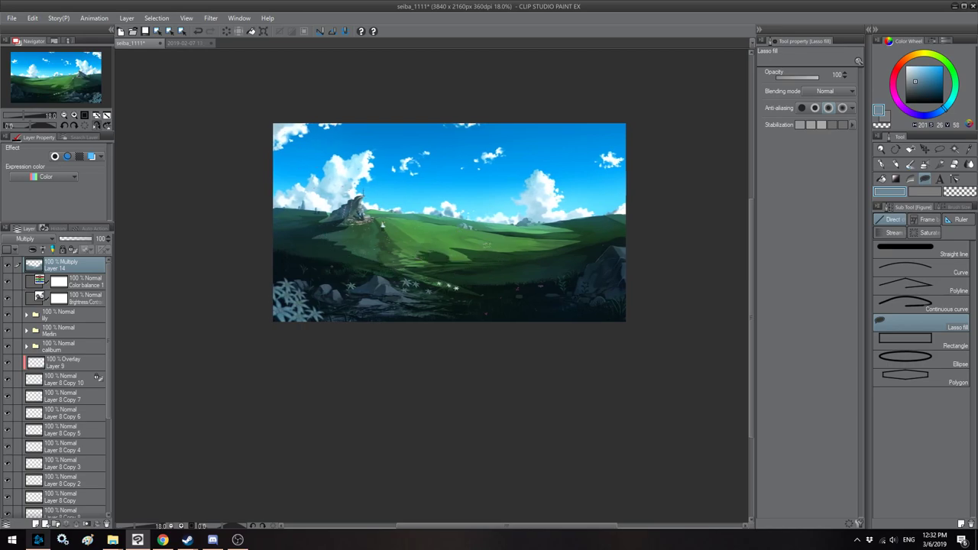
{"action": "left_click_drag", "start_coordinate": [541, 242], "coordinate": [551, 243]}
{"action": "key", "text": "h"}
{"action": "mouse_move", "coordinate": [392, 244]}
{"action": "left_mouse_down"}
{"action": "mouse_move", "coordinate": [411, 242]}
{"action": "mouse_move", "coordinate": [370, 253]}
{"action": "left_mouse_up"}
{"action": "left_click_drag", "start_coordinate": [343, 246], "coordinate": [312, 245]}
{"action": "mouse_move", "coordinate": [442, 276]}
{"action": "left_mouse_down"}
{"action": "mouse_move", "coordinate": [413, 297]}
{"action": "mouse_move", "coordinate": [391, 292]}
{"action": "left_mouse_up"}
{"action": "left_click_drag", "start_coordinate": [536, 285], "coordinate": [534, 285]}
Step: Softly erase parts of the shadows over the hills and foreground using the Soft 3 brush in transparent colour at size 800
{"action": "left_click", "coordinate": [925, 219]}
{"action": "left_click", "coordinate": [893, 221]}
{"action": "left_click", "coordinate": [920, 167]}
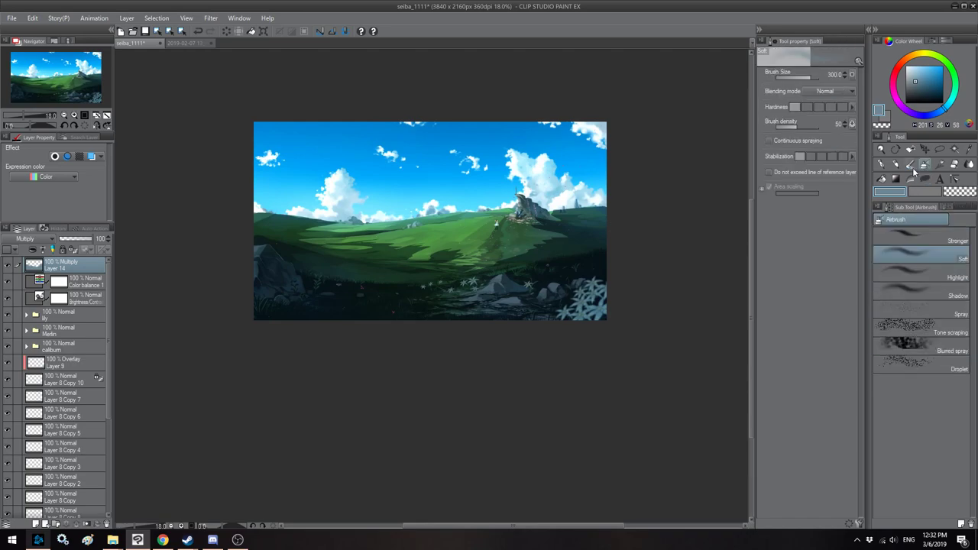
{"action": "left_click", "coordinate": [911, 165]}
{"action": "left_click", "coordinate": [929, 219]}
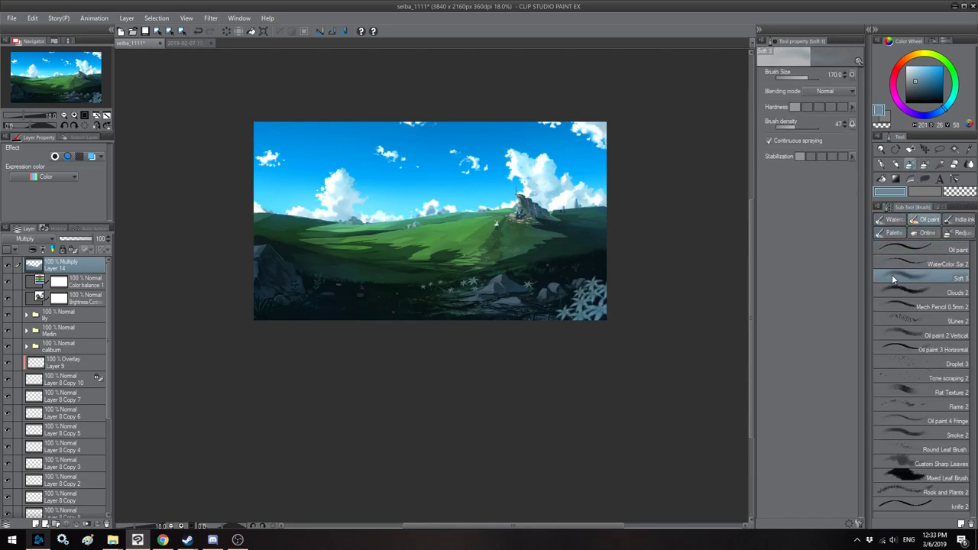
{"action": "left_click", "coordinate": [956, 195]}
{"action": "key", "text": "bracketright"}
{"action": "key", "text": "bracketright"}
{"action": "key", "text": "bracketright"}
{"action": "key", "text": "bracketright"}
{"action": "key", "text": "bracketright"}
{"action": "key", "text": "bracketright"}
{"action": "key", "text": "bracketright"}
{"action": "key", "text": "bracketright"}
{"action": "mouse_move", "coordinate": [629, 225]}
{"action": "left_mouse_down"}
{"action": "mouse_move", "coordinate": [636, 257]}
{"action": "mouse_move", "coordinate": [594, 283]}
{"action": "mouse_move", "coordinate": [583, 314]}
{"action": "mouse_move", "coordinate": [520, 334]}
{"action": "mouse_move", "coordinate": [469, 304]}
{"action": "mouse_move", "coordinate": [329, 319]}
{"action": "mouse_move", "coordinate": [310, 310]}
{"action": "mouse_move", "coordinate": [291, 321]}
{"action": "mouse_move", "coordinate": [274, 303]}
{"action": "mouse_move", "coordinate": [282, 272]}
{"action": "mouse_move", "coordinate": [243, 215]}
{"action": "left_mouse_up"}
{"action": "key", "text": "space"}
{"action": "left_click_drag", "start_coordinate": [311, 178], "coordinate": [304, 175]}
Step: Apply a Radiation blur of 7.31 to the shadow layer, centred on the rock outcrop, and check the painting mirrored
{"action": "left_click", "coordinate": [211, 18]}
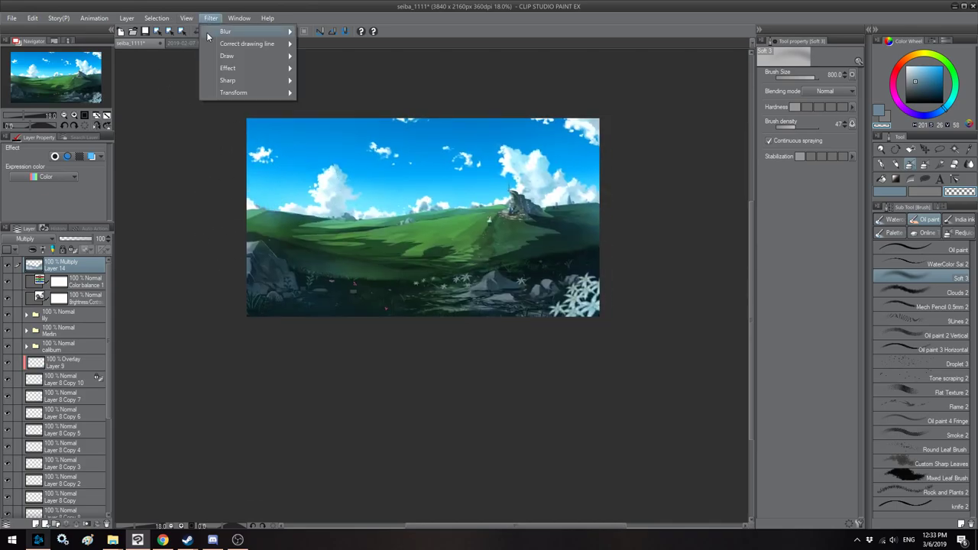
{"action": "mouse_move", "coordinate": [206, 32]}
{"action": "left_click", "coordinate": [336, 82]}
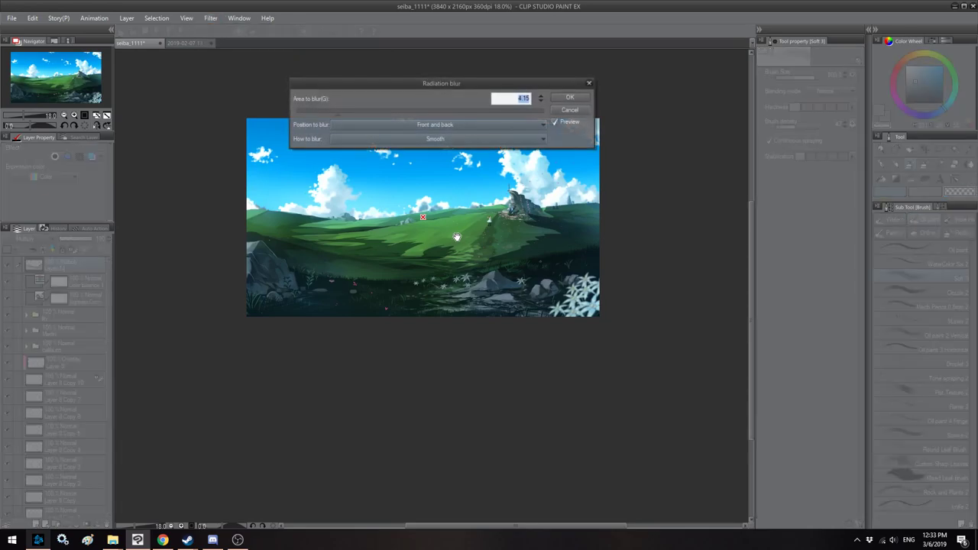
{"action": "left_click_drag", "start_coordinate": [423, 221], "coordinate": [512, 216]}
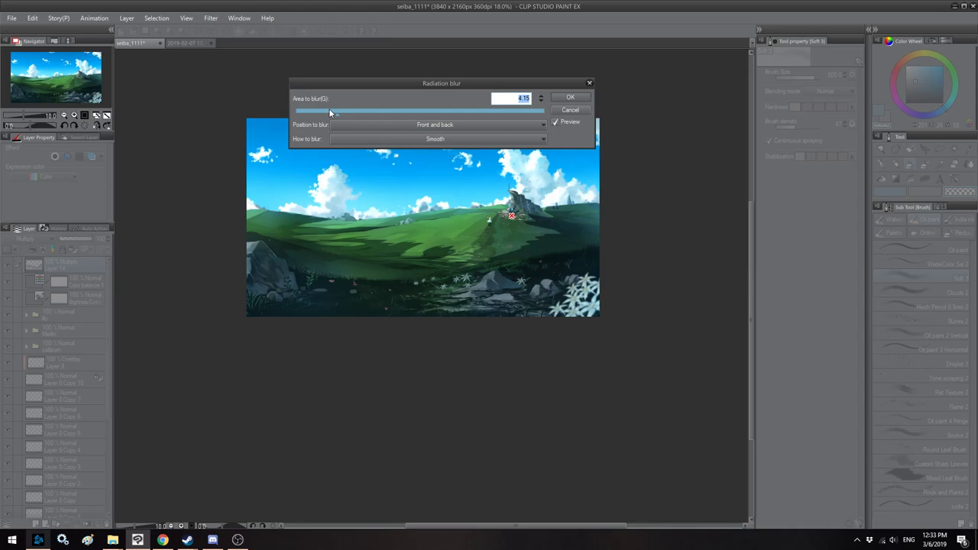
{"action": "left_click_drag", "start_coordinate": [330, 112], "coordinate": [383, 113]}
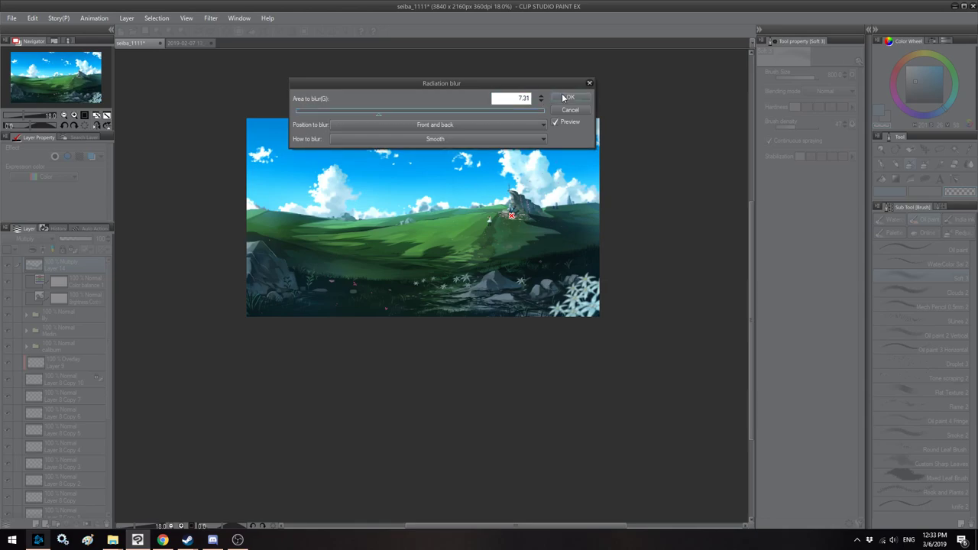
{"action": "left_click", "coordinate": [569, 99]}
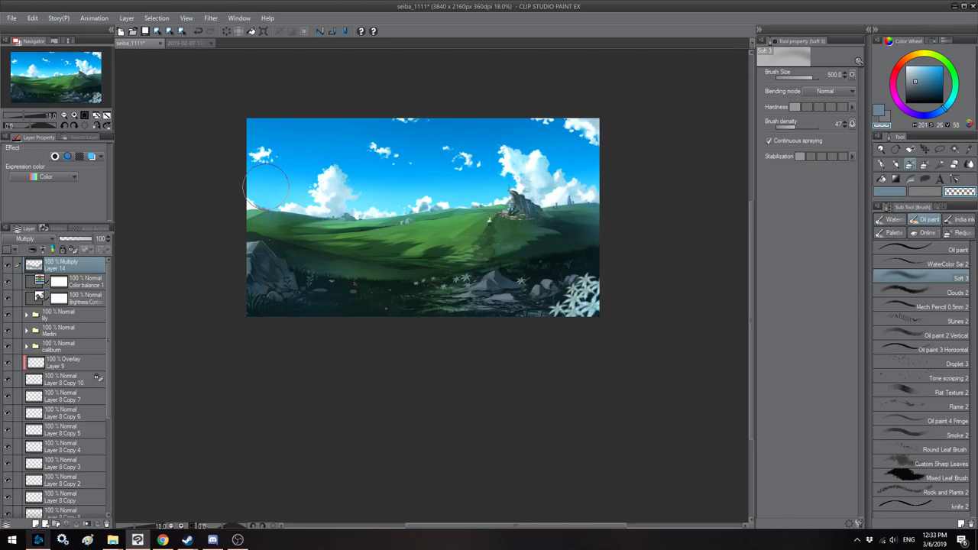
{"action": "key", "text": "h"}
{"action": "scroll", "coordinate": [312, 195], "scroll_direction": "down", "scroll_amount": 2}
{"action": "key", "text": "h"}
{"action": "scroll", "coordinate": [317, 189], "scroll_direction": "up", "scroll_amount": 2}
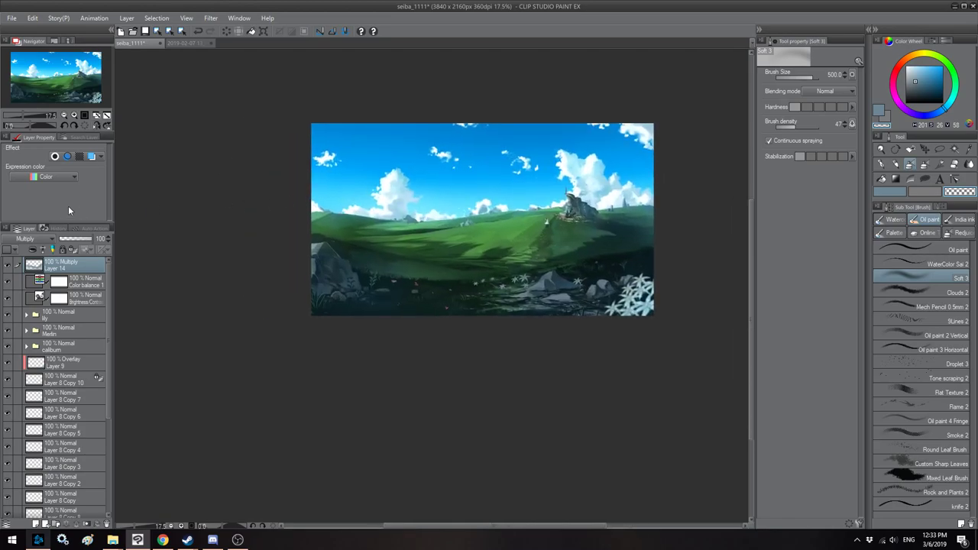
Step: Lower the Multiply shadow layer's opacity to 58% and enlarge the Soft 3 brush to 800
{"action": "left_click", "coordinate": [79, 240]}
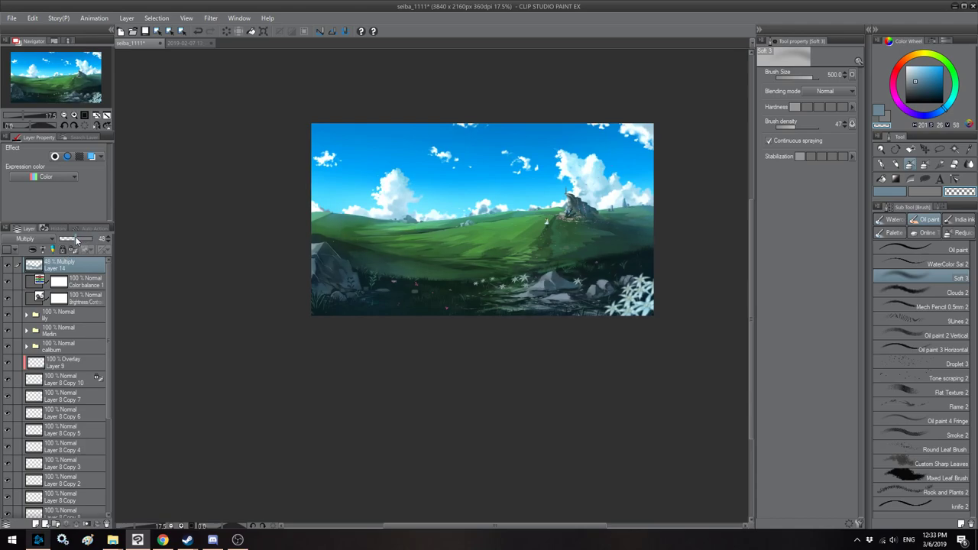
{"action": "left_click_drag", "start_coordinate": [79, 242], "coordinate": [79, 243]}
{"action": "key", "text": "]"}
{"action": "key", "text": "bracketright"}
{"action": "key", "text": "bracketright"}
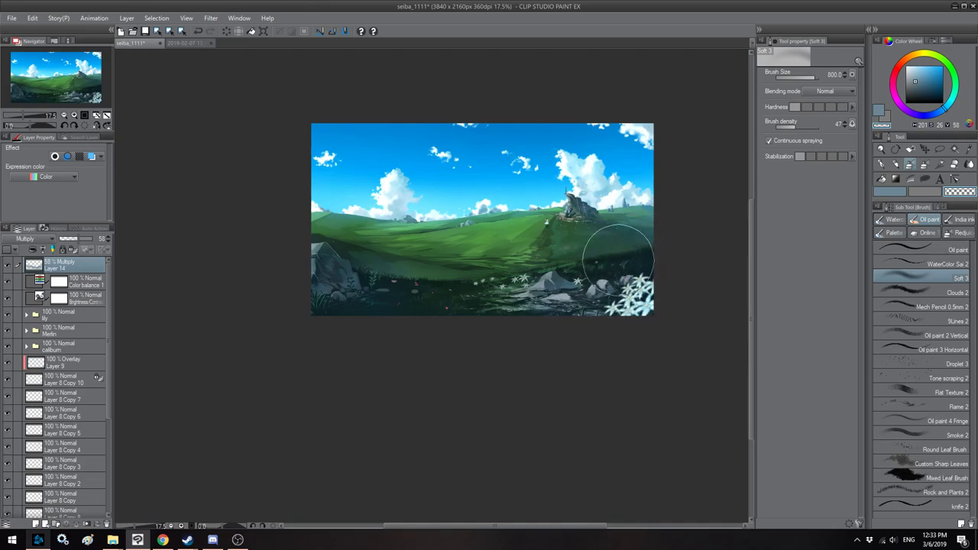
Step: Try the Multiply shadow layer at 82% opacity and compare the painting in mirrored and normal view
{"action": "left_click", "coordinate": [87, 240]}
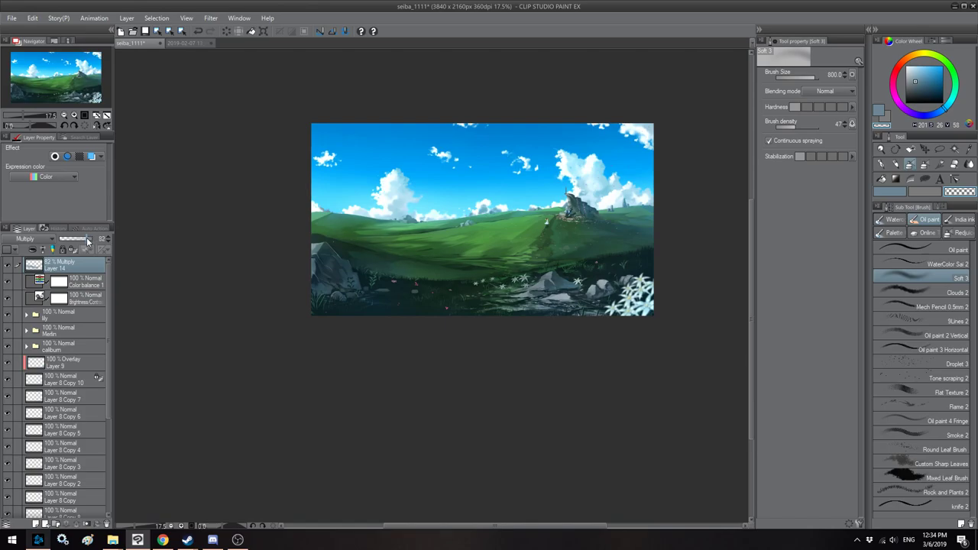
{"action": "key", "text": "h"}
{"action": "key", "text": "h"}
{"action": "left_click_drag", "start_coordinate": [314, 199], "coordinate": [302, 201]}
{"action": "key", "text": "h"}
{"action": "key", "text": "h"}
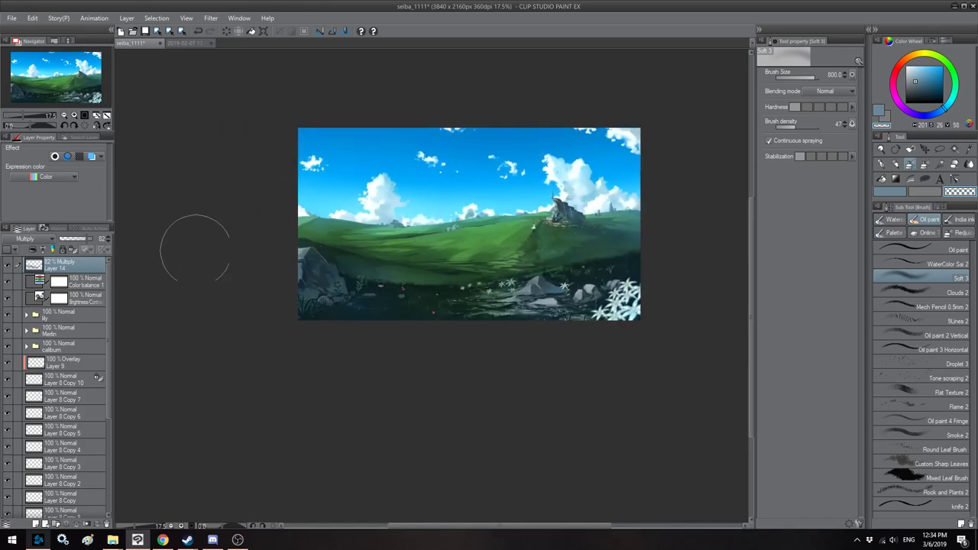
Step: Set the Multiply shadow layer's opacity to 100% and check the whole painting mirrored
{"action": "left_click_drag", "start_coordinate": [89, 242], "coordinate": [96, 239]}
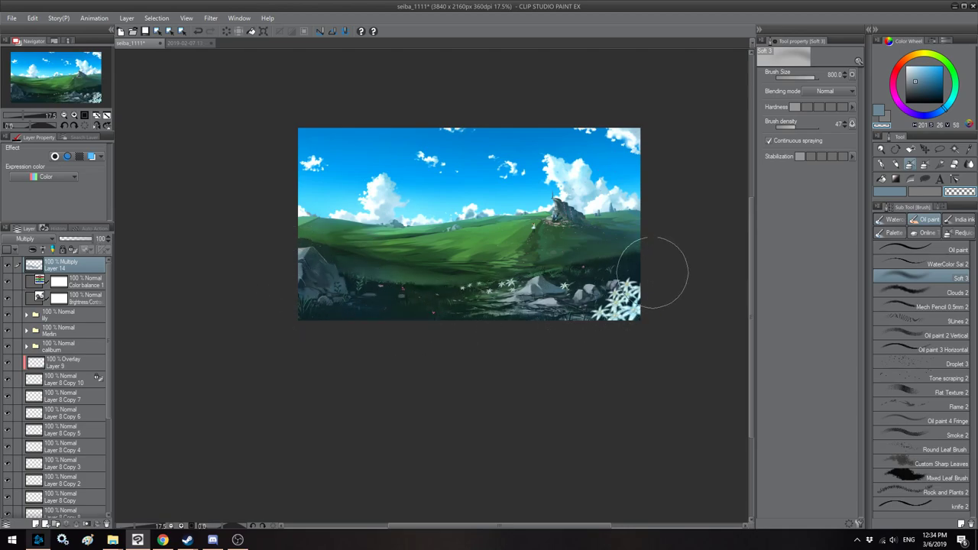
{"action": "scroll", "coordinate": [311, 291], "scroll_direction": "down", "scroll_amount": 2}
{"action": "key", "text": "h"}
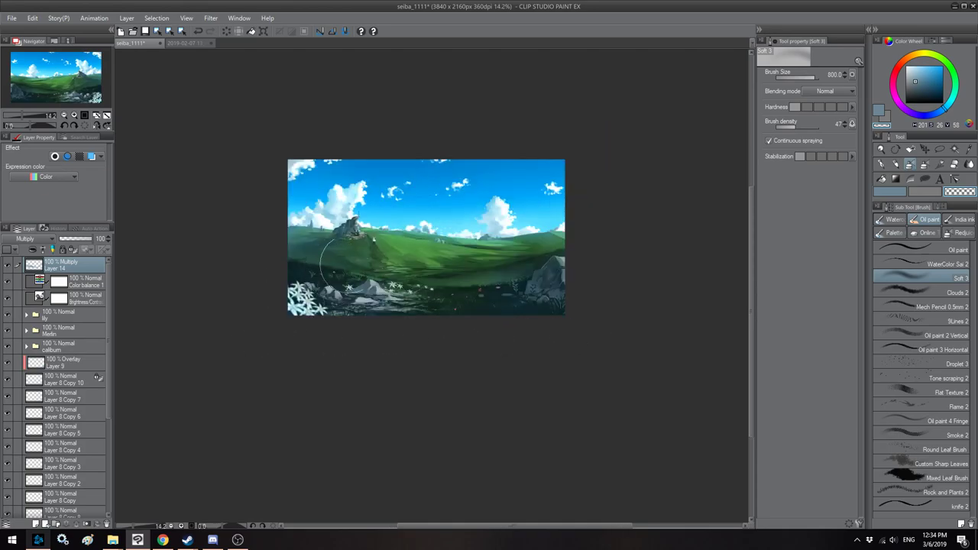
Step: Compare the painting in mirrored and normal view and add a new Overlay layer above the Multiply shadow layer
{"action": "scroll", "coordinate": [425, 272], "scroll_direction": "up", "scroll_amount": 3}
{"action": "key", "text": "h"}
{"action": "left_click_drag", "start_coordinate": [414, 217], "coordinate": [413, 224]}
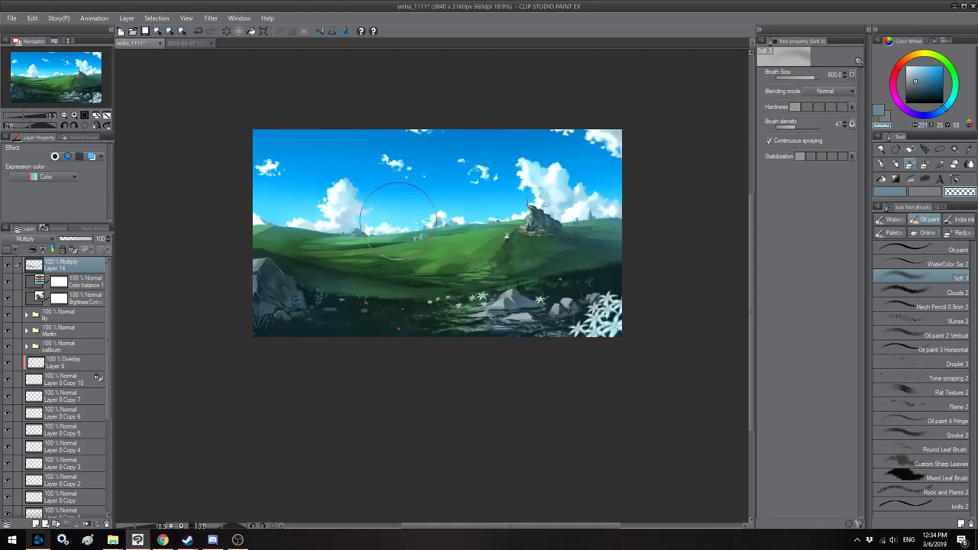
{"action": "scroll", "coordinate": [399, 221], "scroll_direction": "down", "scroll_amount": 1}
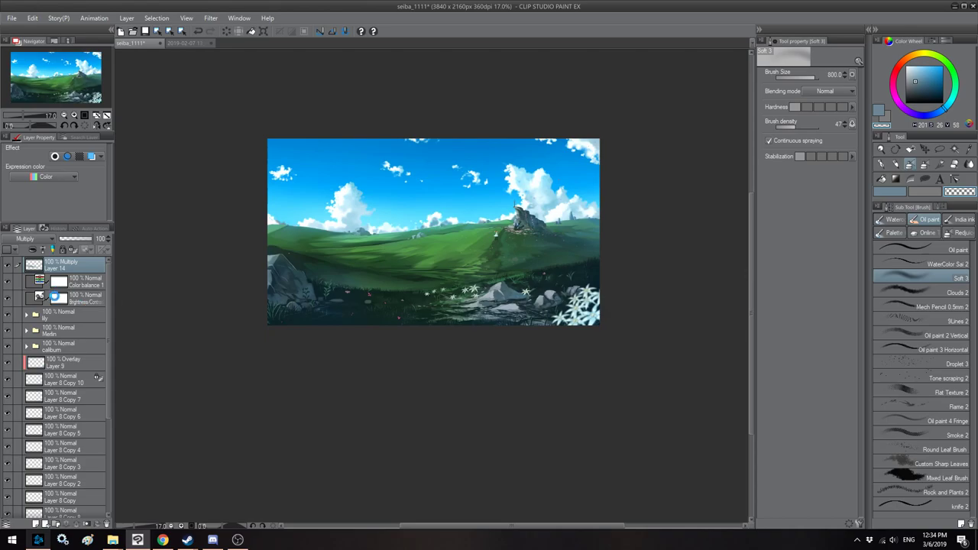
{"action": "left_click", "coordinate": [35, 525]}
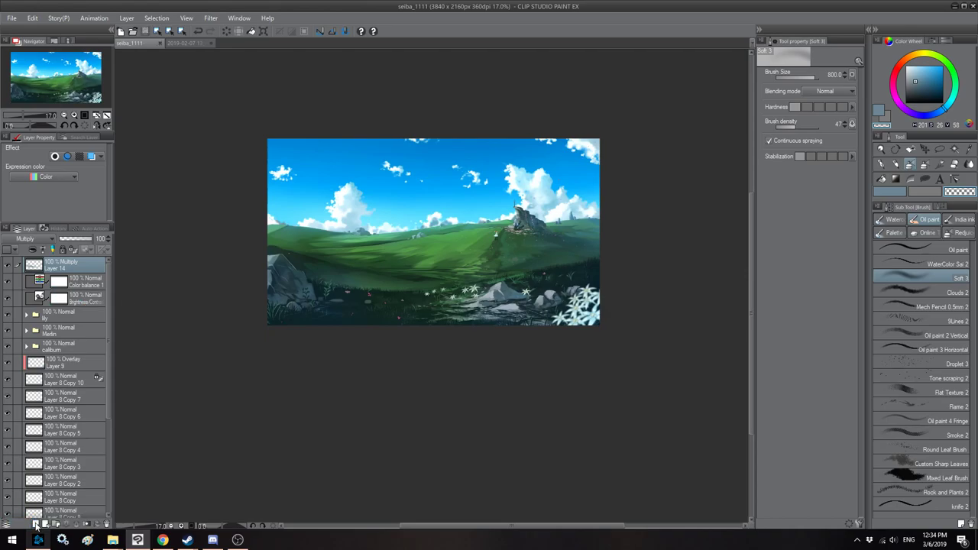
{"action": "left_click", "coordinate": [29, 238]}
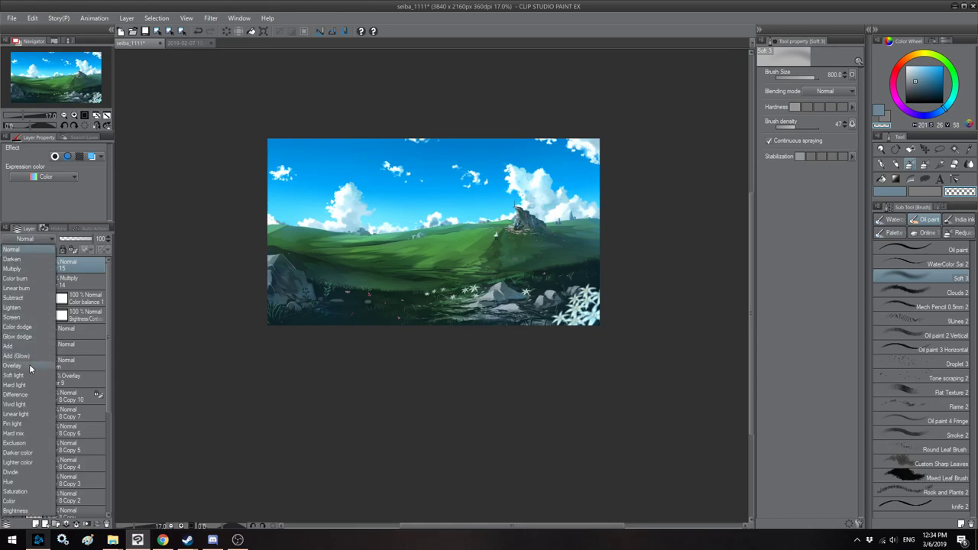
{"action": "left_click", "coordinate": [32, 369]}
Step: Pick a muted orange (H 39, S 40, V 67) as the drawing colour and reduce the Soft 3 brush to 500
{"action": "left_click_drag", "start_coordinate": [571, 275], "coordinate": [582, 274]}
{"action": "left_click", "coordinate": [889, 191]}
{"action": "left_click_drag", "start_coordinate": [908, 76], "coordinate": [912, 55]}
{"action": "left_click", "coordinate": [921, 78]}
{"action": "key", "text": "bracketleft"}
{"action": "key", "text": "bracketleft"}
{"action": "key", "text": "bracketleft"}
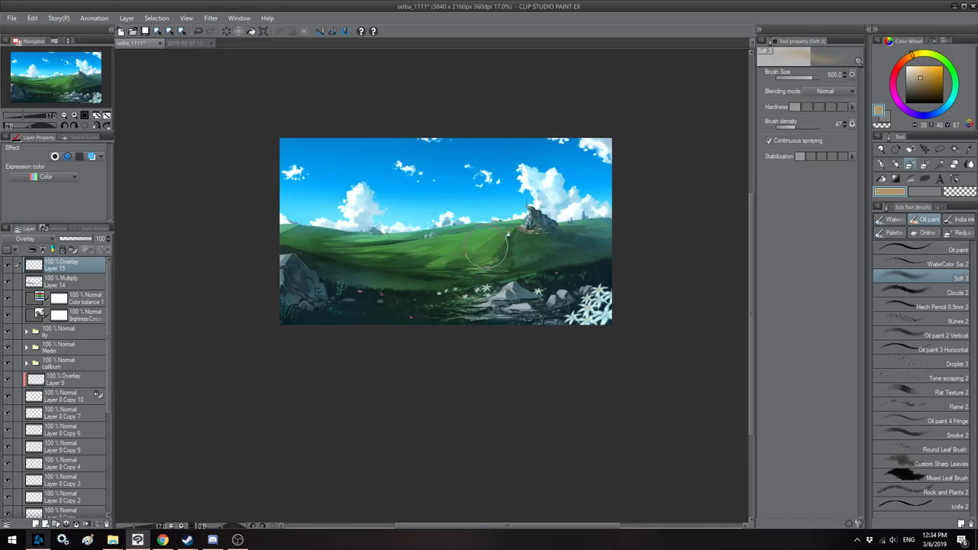
Step: Brush a soft warm glow onto the Overlay layer with Soft 3 enlarged to 1200 and check the painting mirrored
{"action": "key", "text": "bracketright"}
{"action": "key", "text": "bracketright"}
{"action": "key", "text": "bracketright"}
{"action": "key", "text": "bracketright"}
{"action": "key", "text": "bracketright"}
{"action": "key", "text": "bracketright"}
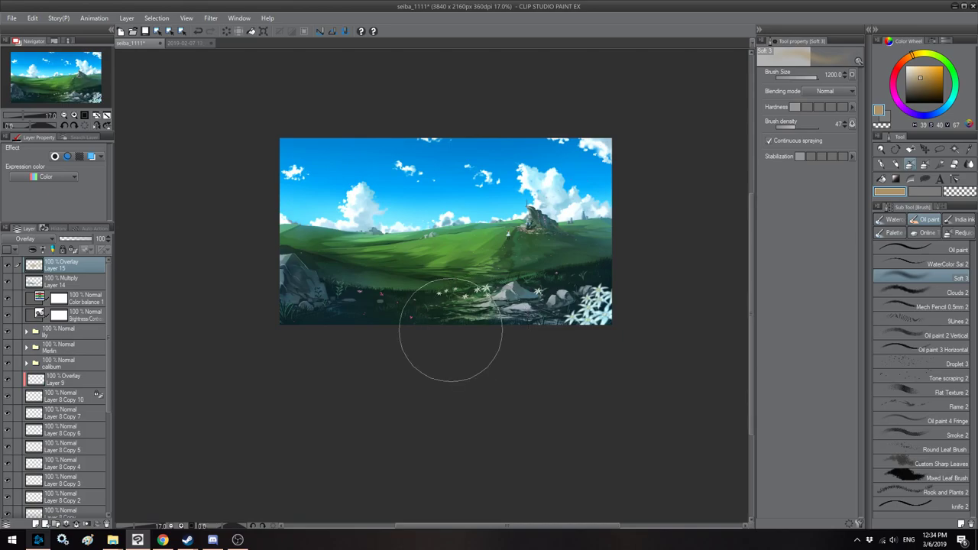
{"action": "key", "text": "h"}
{"action": "key", "text": "bracketleft"}
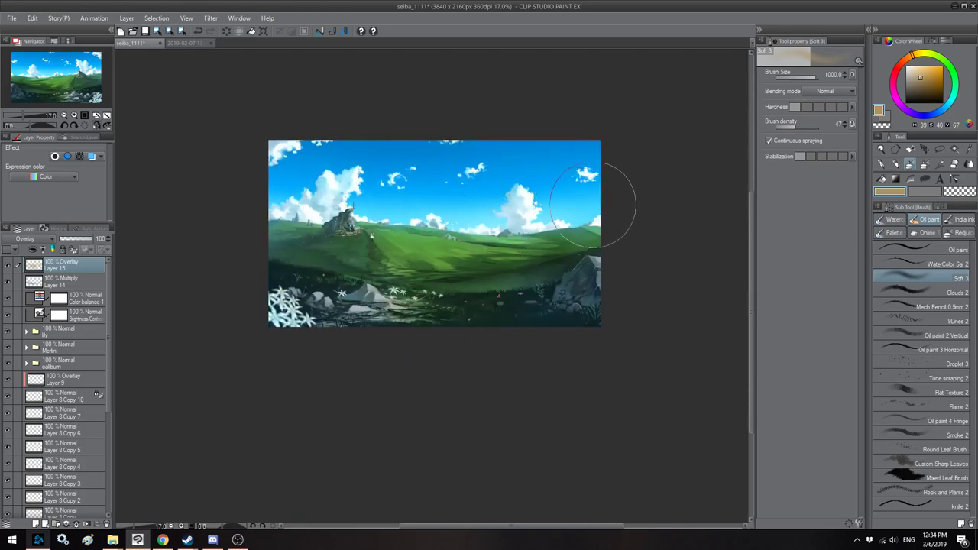
Step: Strengthen the warm glow over the grassy slope with a brighter orange (H 39, S 52, V 84), ending with Soft 3 at 700
{"action": "key", "text": "bracketleft"}
{"action": "key", "text": "bracketleft"}
{"action": "left_click", "coordinate": [927, 74]}
{"action": "key", "text": "h"}
{"action": "left_click_drag", "start_coordinate": [373, 253], "coordinate": [420, 249]}
{"action": "key", "text": "bracketright"}
{"action": "key", "text": "bracketright"}
{"action": "key", "text": "bracketright"}
{"action": "key", "text": "bracketleft"}
{"action": "key", "text": "bracketleft"}
{"action": "key", "text": "bracketleft"}
{"action": "key", "text": "bracketleft"}
{"action": "key", "text": "bracketleft"}
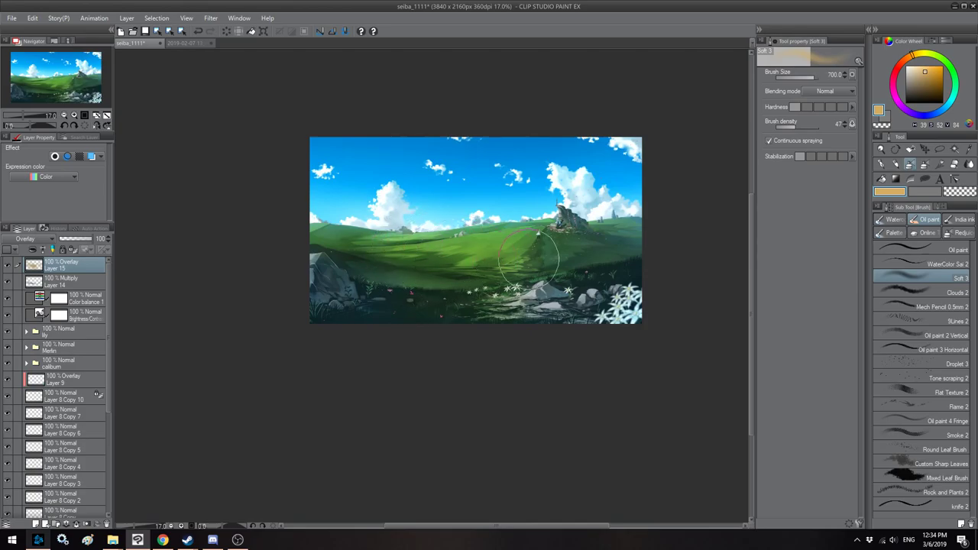
Step: Tint the slope beyond the rock outcrop on the Overlay layer with light blue (H 196, S 52, V 84), using Soft 3 at up to 1200
{"action": "key", "text": "bracketright"}
{"action": "key", "text": "bracketright"}
{"action": "left_click", "coordinate": [952, 105]}
{"action": "key", "text": "bracketright"}
{"action": "key", "text": "bracketright"}
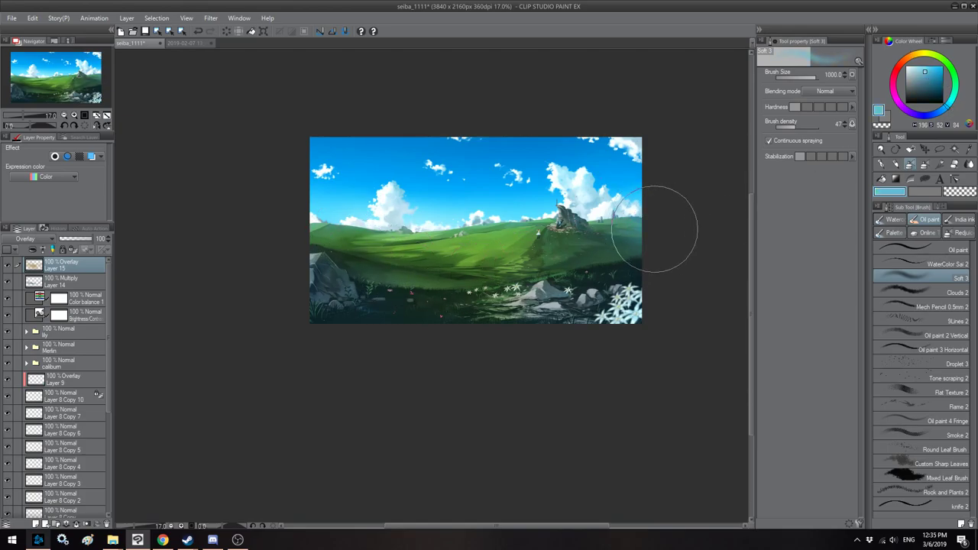
{"action": "key", "text": "bracketright"}
{"action": "key", "text": "bracketright"}
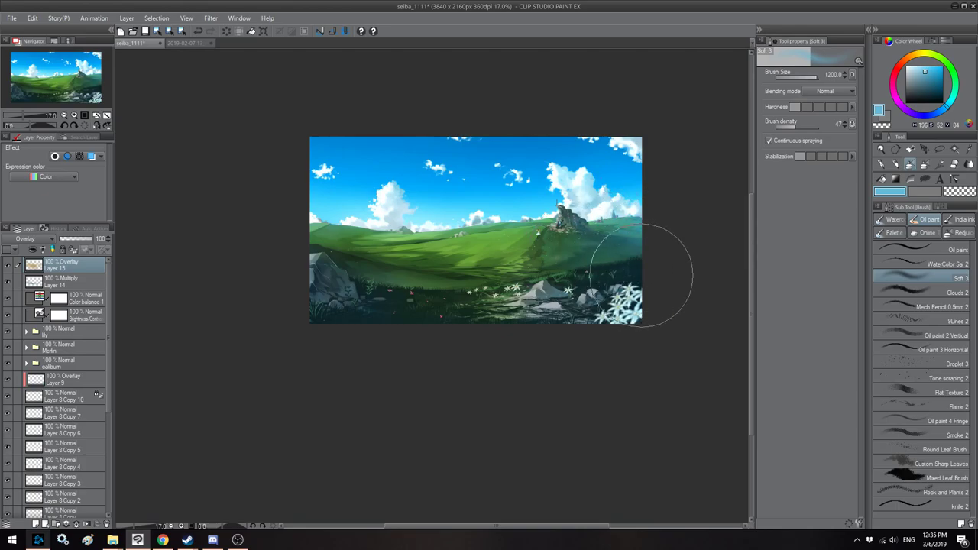
Step: Extend the light blue Overlay tint around the large foreground boulder with Soft 3 at 1500, comparing mirrored and normal view
{"action": "key", "text": "h"}
{"action": "left_click_drag", "start_coordinate": [496, 314], "coordinate": [487, 309]}
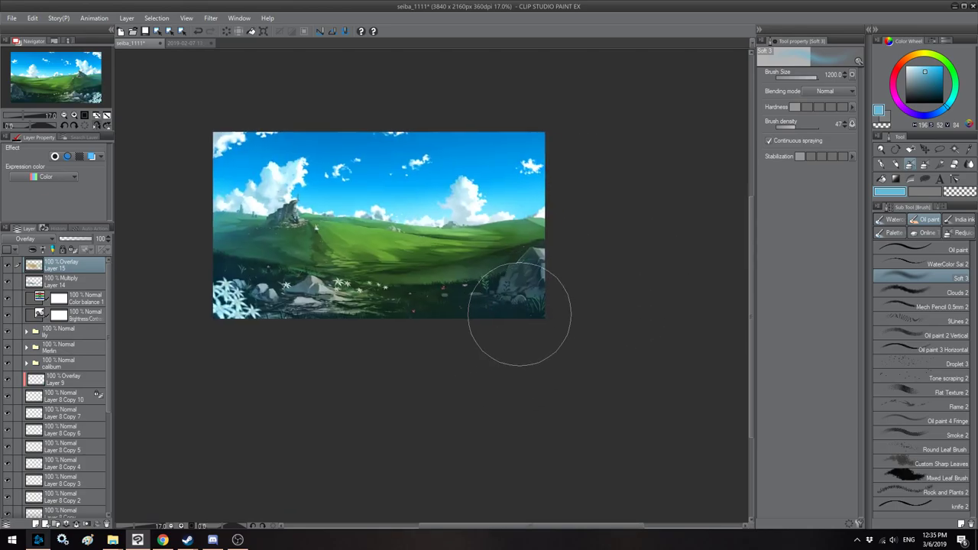
{"action": "key", "text": "bracketright"}
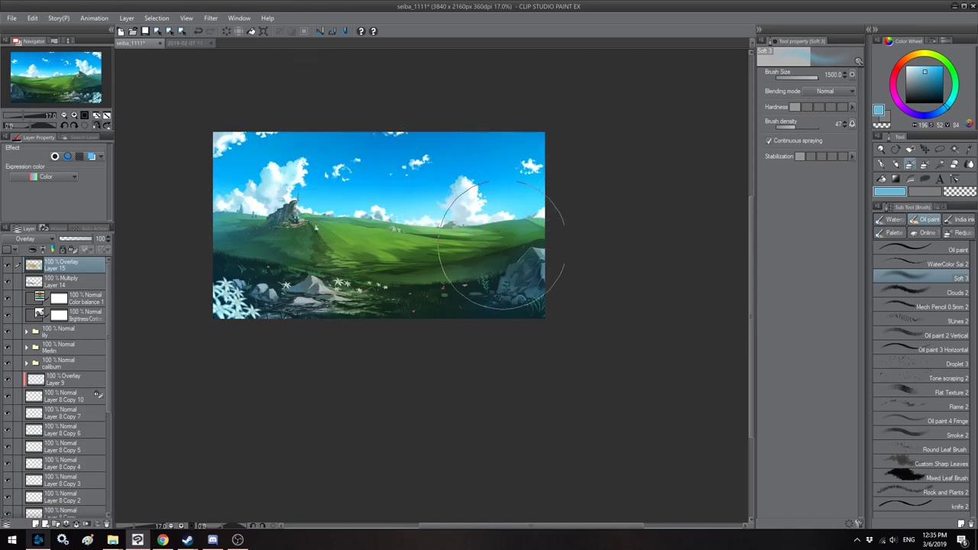
{"action": "key", "text": "h"}
{"action": "mouse_move", "coordinate": [98, 239]}
{"action": "left_mouse_down"}
{"action": "mouse_move", "coordinate": [86, 241]}
{"action": "mouse_move", "coordinate": [107, 241]}
{"action": "left_mouse_up"}
Step: Erase parts of the Overlay tint near the rock outcrop with the knife1 brush in transparent colour, reducing its size to 70
{"action": "left_click", "coordinate": [893, 232]}
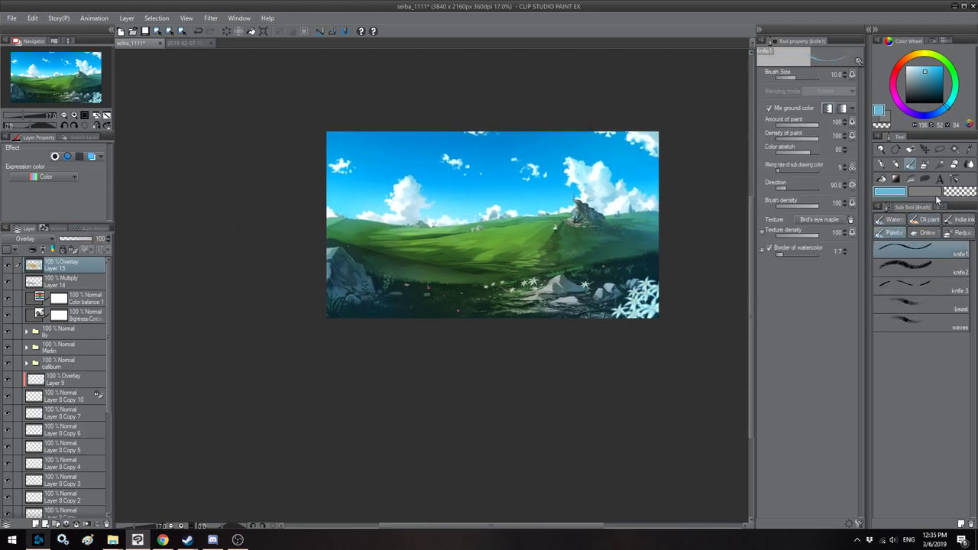
{"action": "key", "text": "bracketleft"}
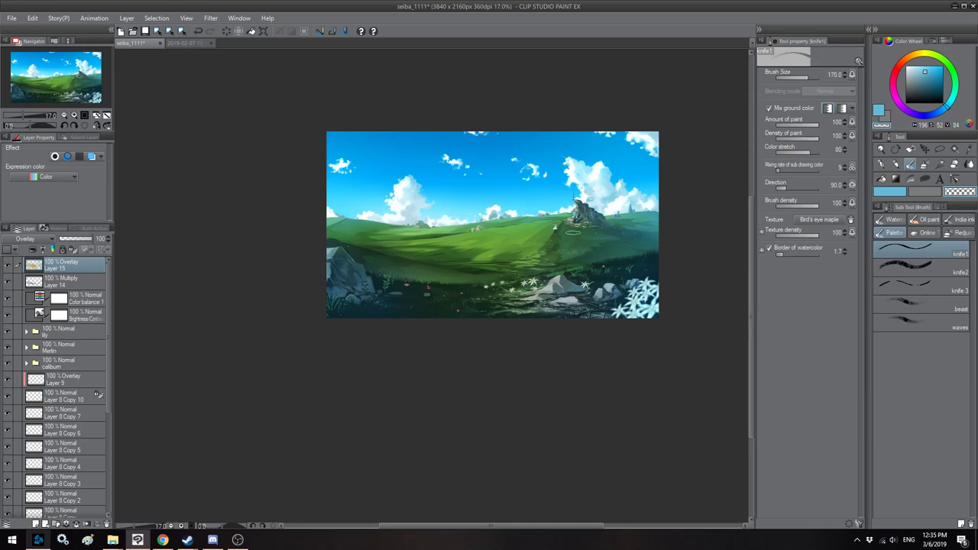
{"action": "key", "text": "h"}
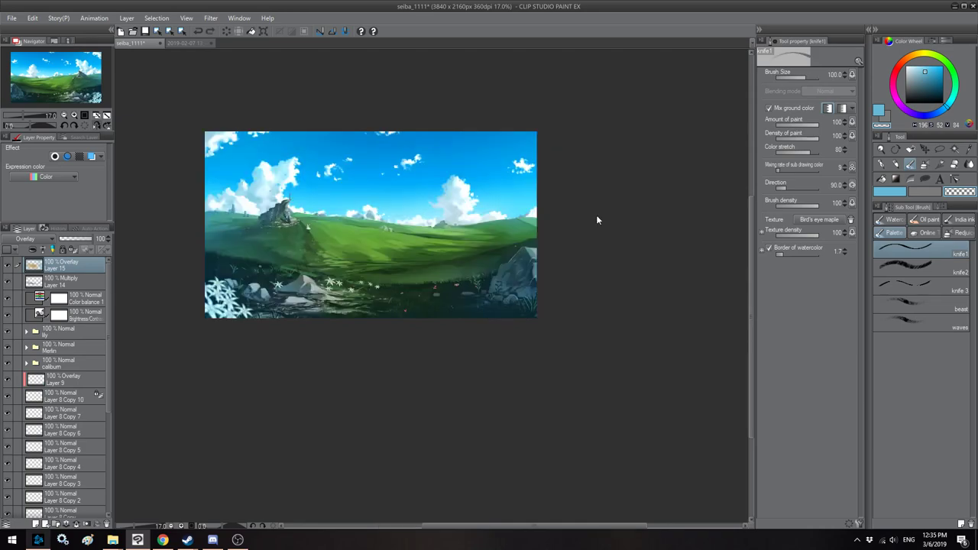
{"action": "scroll", "coordinate": [597, 220], "scroll_direction": "up", "scroll_amount": 5}
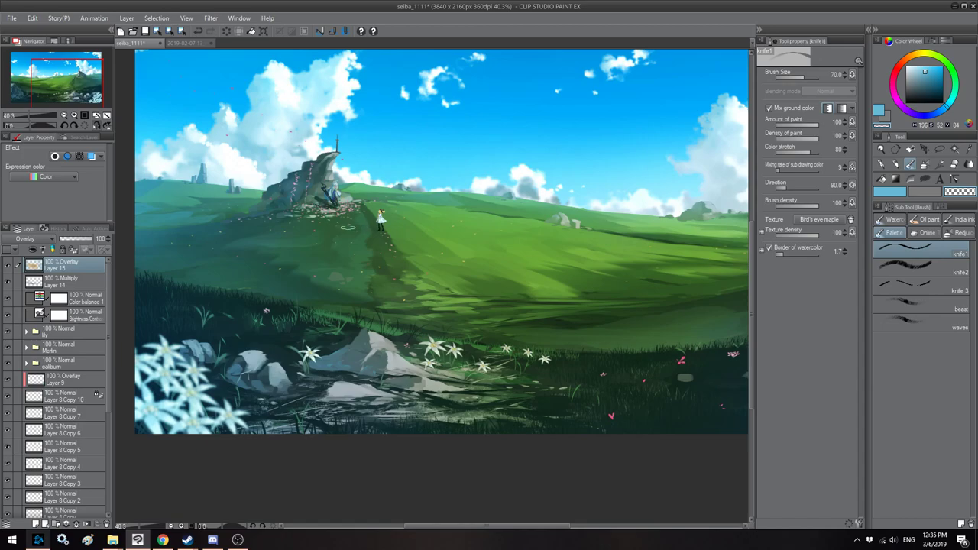
{"action": "key", "text": "h"}
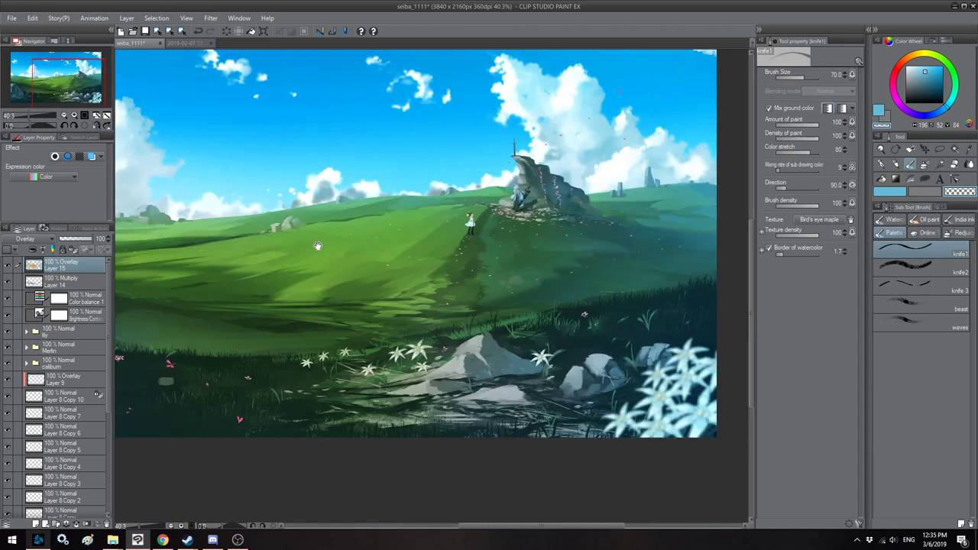
Step: Paint the small figure's cast shadow on the Multiply layer in light blue with the knife1 brush and check it mirrored
{"action": "left_click", "coordinate": [94, 284]}
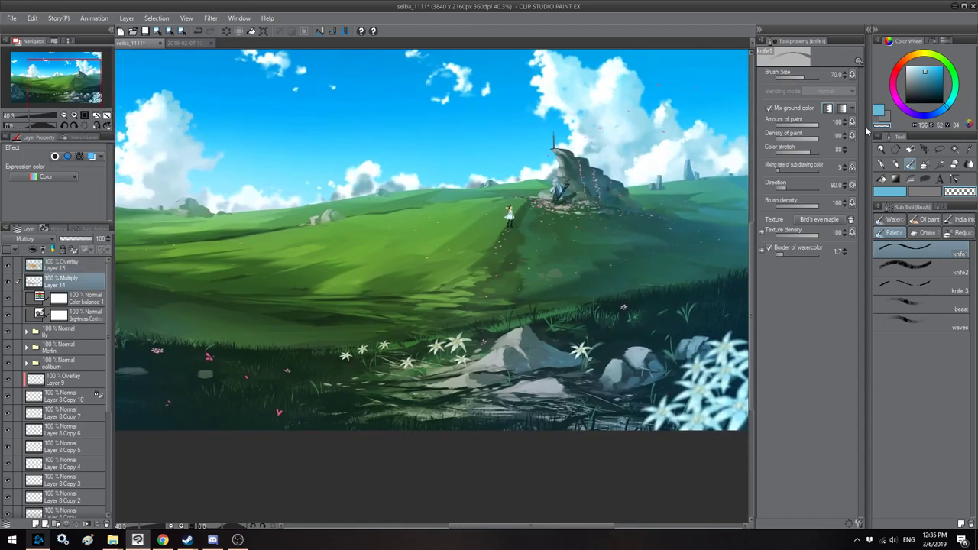
{"action": "left_click", "coordinate": [883, 192]}
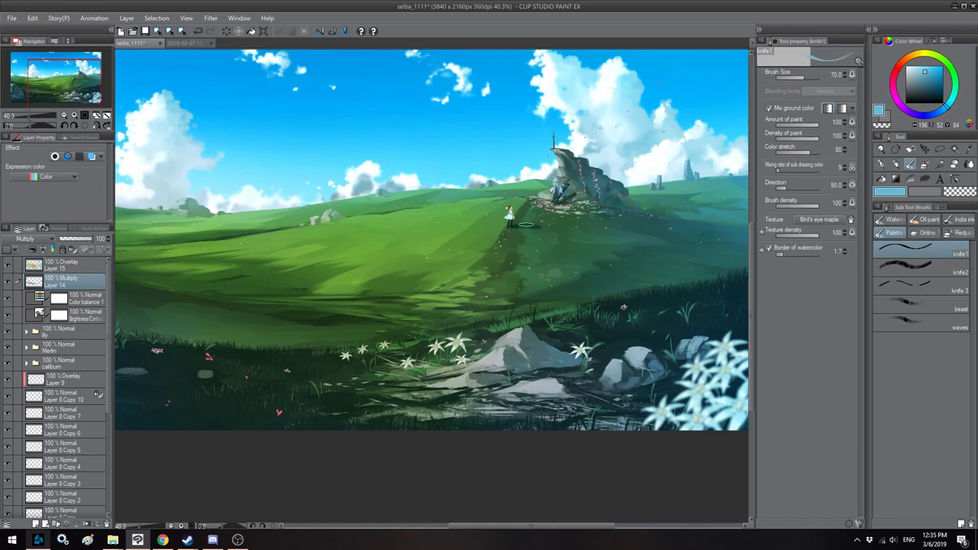
{"action": "key", "text": "bracketleft"}
{"action": "key", "text": "bracketleft"}
{"action": "key", "text": "bracketleft"}
{"action": "key", "text": "h"}
{"action": "mouse_move", "coordinate": [331, 153]}
{"action": "left_mouse_down"}
{"action": "mouse_move", "coordinate": [300, 193]}
{"action": "mouse_move", "coordinate": [306, 179]}
{"action": "mouse_move", "coordinate": [270, 203]}
{"action": "mouse_move", "coordinate": [289, 180]}
{"action": "left_mouse_up"}
Step: Refine the shadows around the figure and outcrop base on the Multiply layer with knife1 between 80 and 50
{"action": "key", "text": "bracketright"}
{"action": "key", "text": "bracketright"}
{"action": "key", "text": "bracketright"}
{"action": "key", "text": "bracketright"}
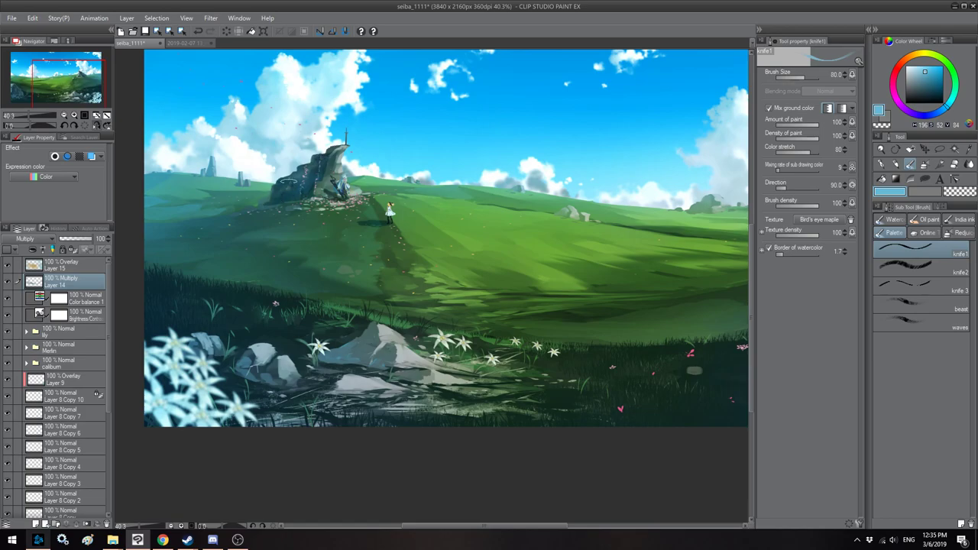
{"action": "key", "text": "bracketleft"}
{"action": "key", "text": "h"}
{"action": "left_click_drag", "start_coordinate": [566, 215], "coordinate": [488, 228]}
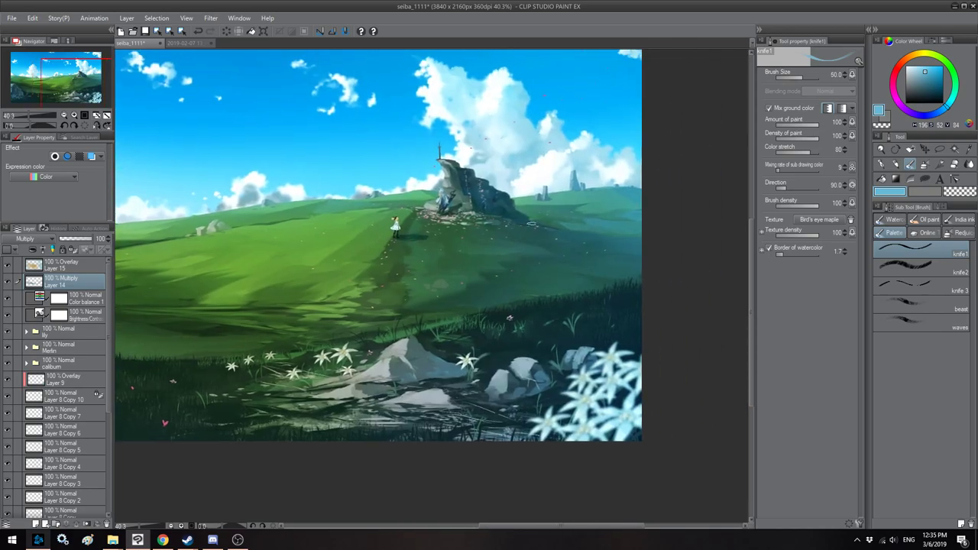
Step: Work on the shaded slope below the rock outcrop on the Multiply layer with knife1 enlarged to 170, checking it mirrored
{"action": "key", "text": "bracketright"}
{"action": "key", "text": "bracketright"}
{"action": "key", "text": "bracketright"}
{"action": "key", "text": "bracketright"}
{"action": "key", "text": "h"}
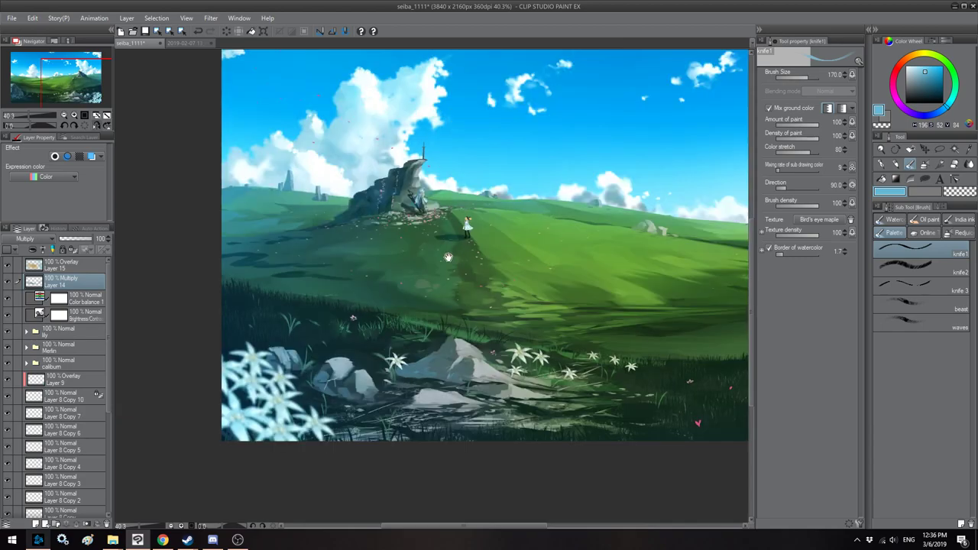
{"action": "key", "text": "bracketright"}
{"action": "key", "text": "bracketright"}
Step: Soften the Multiply shadows on the slope beside the outcrop using Soft 3 in transparent colour at sizes 100 to 200
{"action": "left_click", "coordinate": [927, 220]}
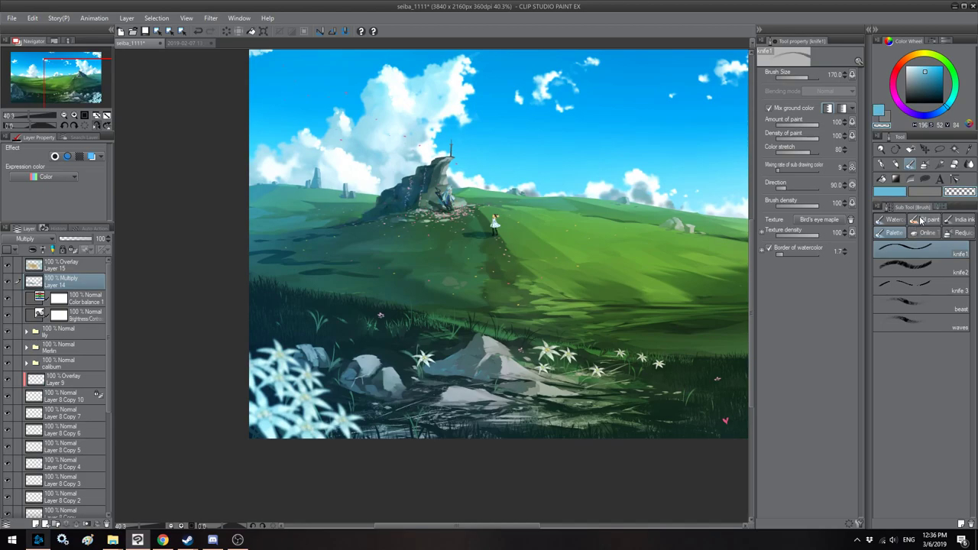
{"action": "key", "text": "bracketleft"}
{"action": "key", "text": "bracketleft"}
{"action": "key", "text": "bracketleft"}
{"action": "key", "text": "bracketleft"}
{"action": "key", "text": "bracketleft"}
{"action": "key", "text": "bracketleft"}
{"action": "key", "text": "bracketleft"}
{"action": "key", "text": "bracketleft"}
{"action": "key", "text": "bracketleft"}
{"action": "key", "text": "bracketleft"}
{"action": "key", "text": "bracketleft"}
{"action": "key", "text": "bracketleft"}
{"action": "key", "text": "bracketleft"}
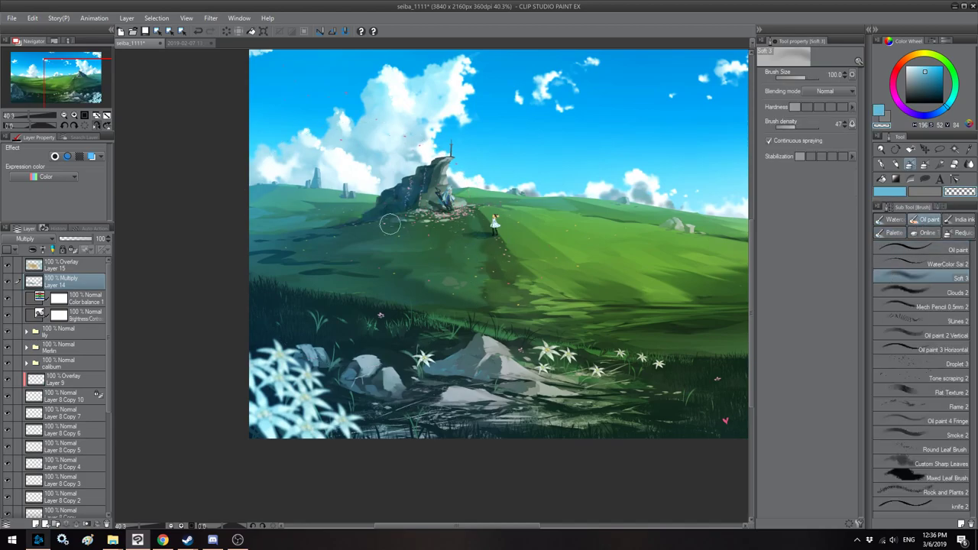
{"action": "key", "text": "bracketright"}
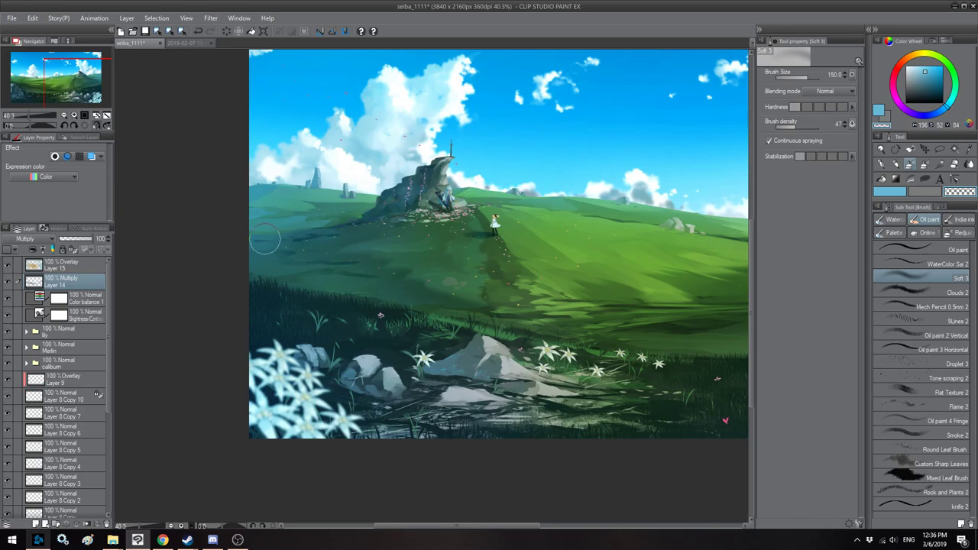
{"action": "key", "text": "bracketright"}
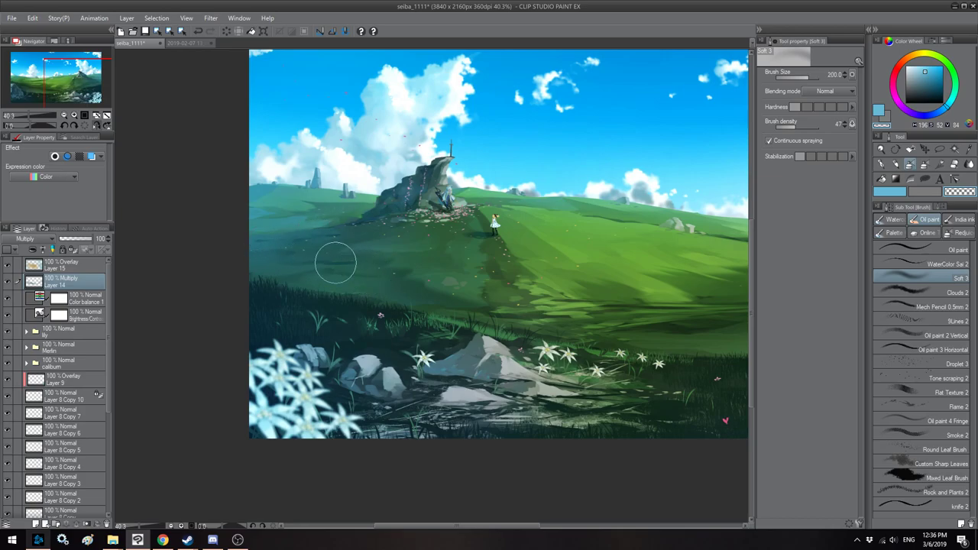
Step: Examine the shadowed hillside and overall composition in mirrored and normal view at several magnifications
{"action": "scroll", "coordinate": [379, 195], "scroll_direction": "down", "scroll_amount": 1}
{"action": "key", "text": "h"}
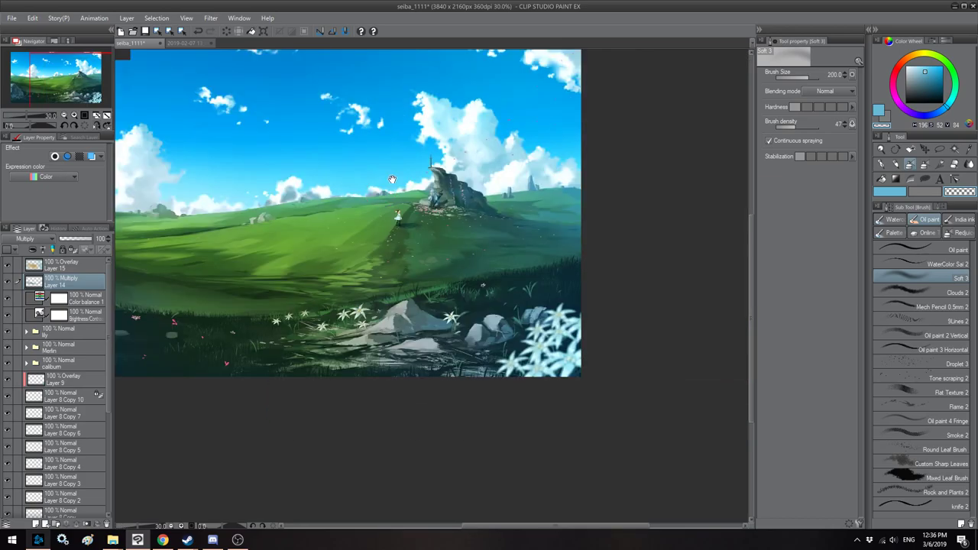
{"action": "scroll", "coordinate": [387, 178], "scroll_direction": "down", "scroll_amount": 2}
{"action": "key", "text": "h"}
{"action": "key", "text": "h"}
{"action": "left_click_drag", "start_coordinate": [402, 194], "coordinate": [445, 202]}
{"action": "scroll", "coordinate": [445, 203], "scroll_direction": "up", "scroll_amount": 1}
{"action": "key", "text": "h"}
{"action": "key", "text": "h"}
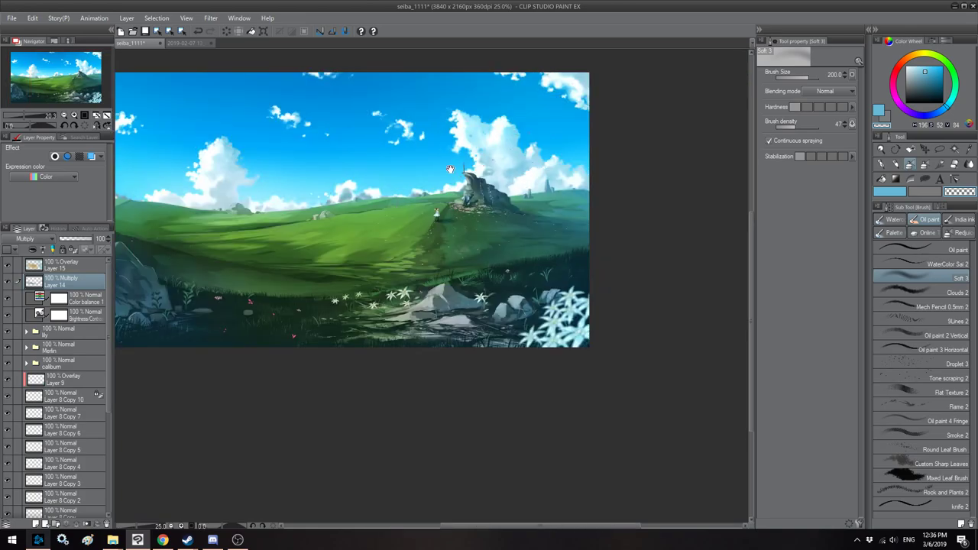
{"action": "left_click_drag", "start_coordinate": [477, 168], "coordinate": [516, 176]}
{"action": "scroll", "coordinate": [525, 241], "scroll_direction": "up", "scroll_amount": 1}
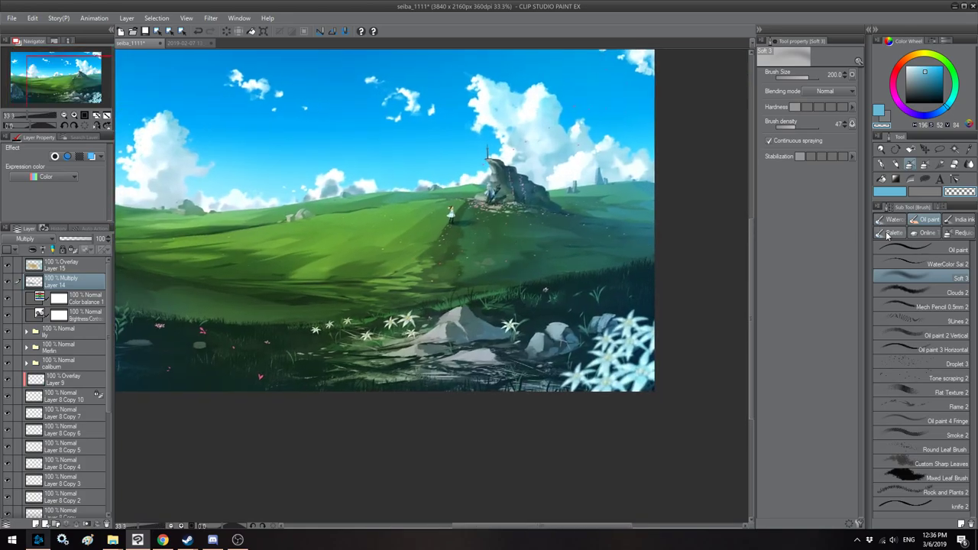
Step: Add light blue knife1 shadow strokes to the shaded slope beside the outcrop on the Multiply layer, using sizes from 250 down to 60
{"action": "left_click", "coordinate": [892, 233]}
{"action": "key", "text": "h"}
{"action": "key", "text": "bracketleft"}
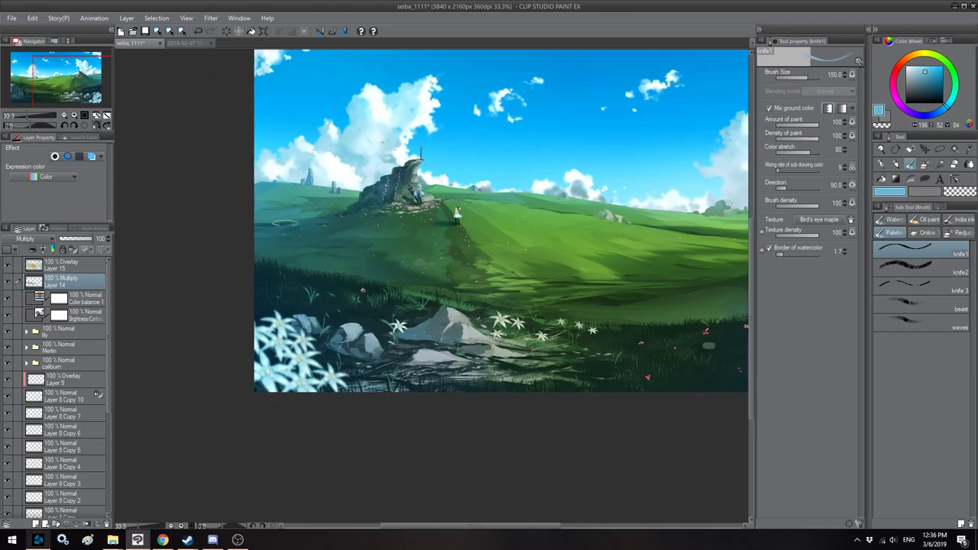
{"action": "key", "text": "bracketright"}
{"action": "key", "text": "bracketright"}
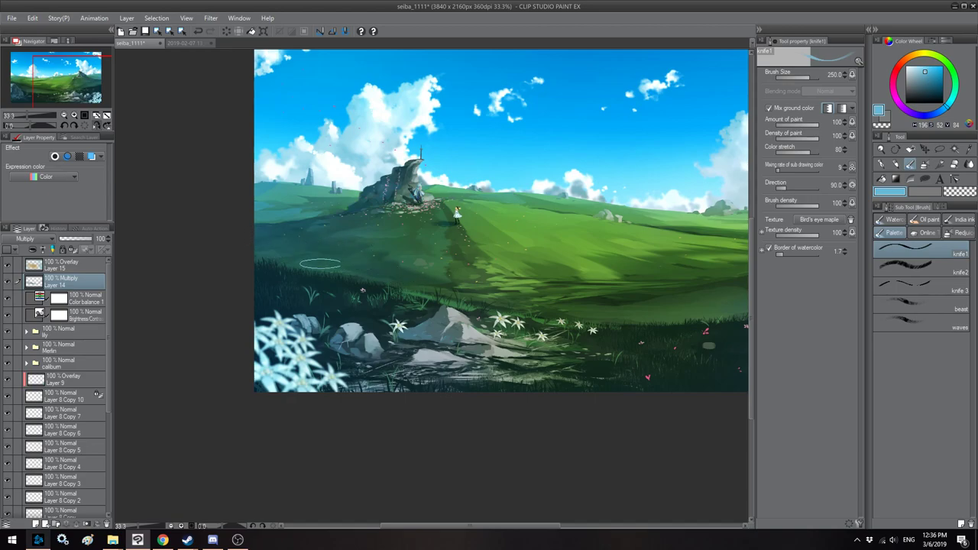
{"action": "key", "text": "bracketleft"}
{"action": "key", "text": "bracketleft"}
{"action": "key", "text": "bracketleft"}
{"action": "key", "text": "bracketleft"}
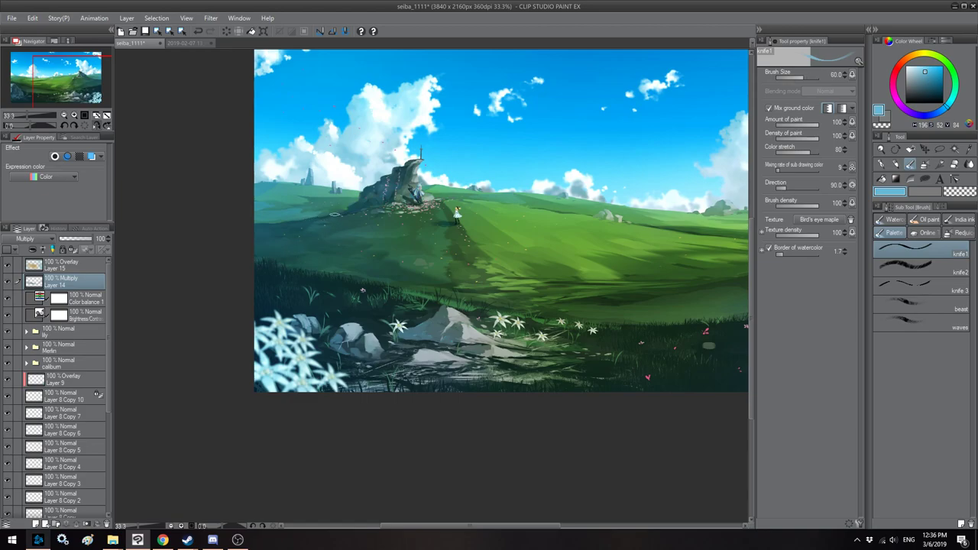
Step: Add broader slope shadows below the rock outcrop with knife1 at 200 and compare the whole painting in mirrored and normal view
{"action": "key", "text": "bracketright"}
{"action": "key", "text": "bracketright"}
{"action": "key", "text": "bracketright"}
{"action": "key", "text": "bracketright"}
{"action": "key", "text": "bracketright"}
{"action": "key", "text": "bracketright"}
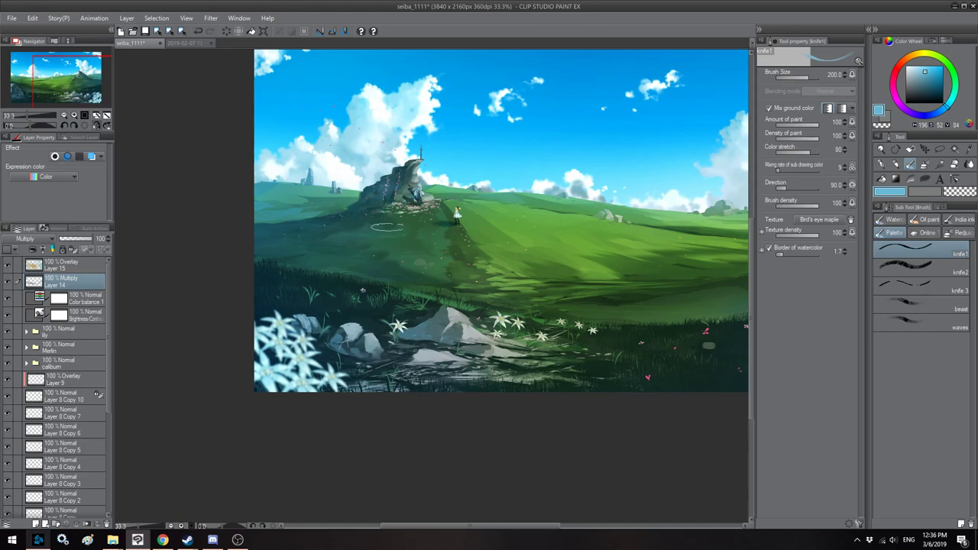
{"action": "key", "text": "h"}
{"action": "left_click_drag", "start_coordinate": [438, 243], "coordinate": [372, 242]}
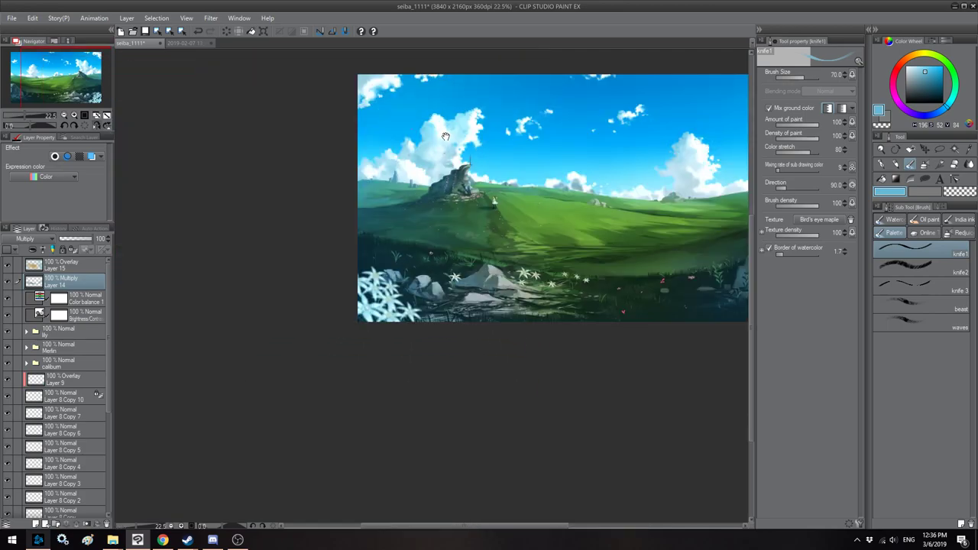
{"action": "scroll", "coordinate": [390, 154], "scroll_direction": "down", "scroll_amount": 1}
{"action": "left_click_drag", "start_coordinate": [446, 136], "coordinate": [415, 163]}
{"action": "key", "text": "h"}
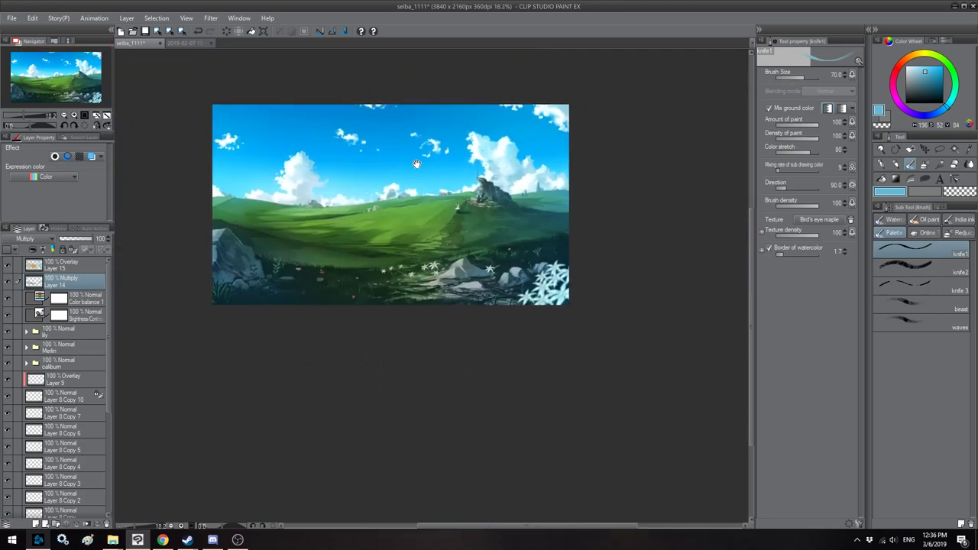
Step: Examine the hillside shadows and overall composition in mirrored and normal view at several magnifications
{"action": "scroll", "coordinate": [421, 194], "scroll_direction": "up", "scroll_amount": 2}
{"action": "key", "text": "h"}
{"action": "key", "text": "h"}
{"action": "scroll", "coordinate": [503, 253], "scroll_direction": "left", "scroll_amount": 3}
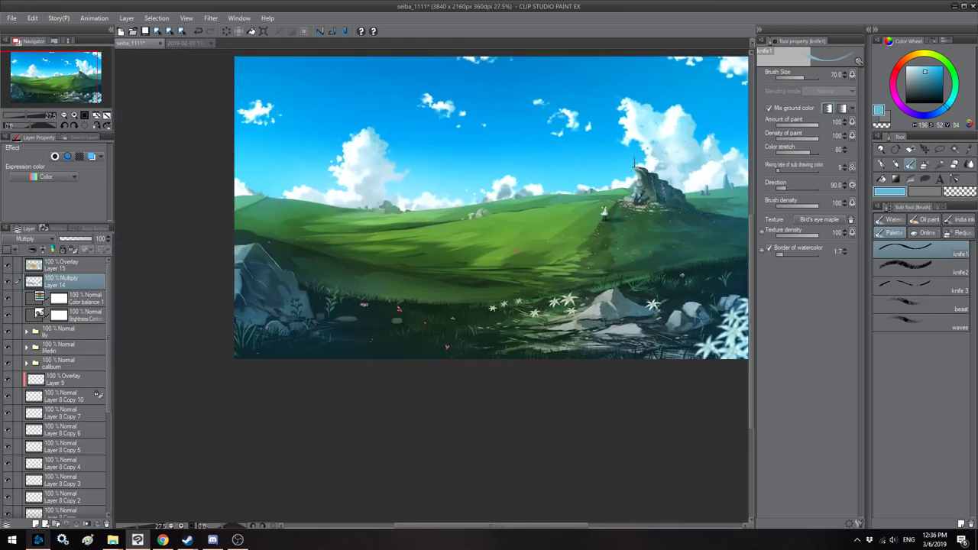
{"action": "key", "text": "h"}
{"action": "scroll", "coordinate": [516, 248], "scroll_direction": "right", "scroll_amount": 1}
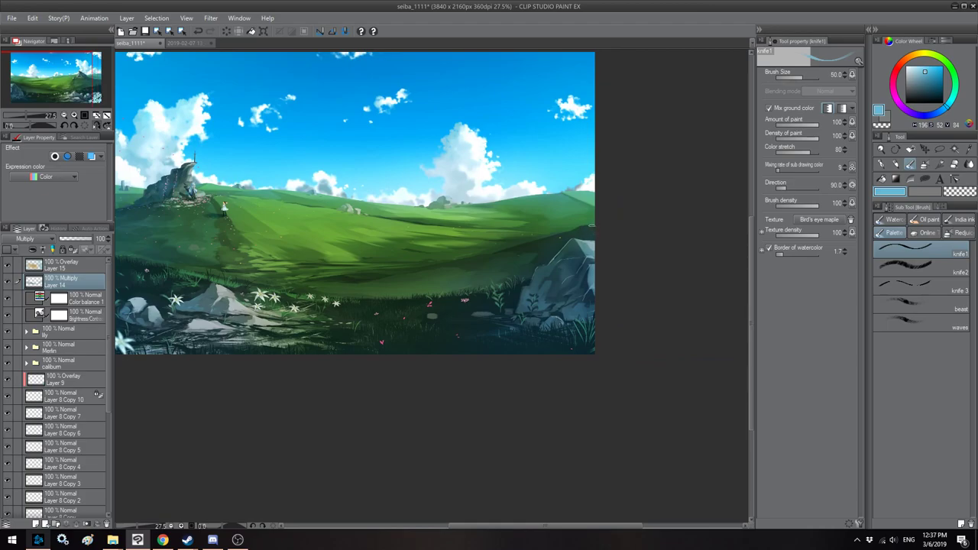
{"action": "key", "text": "bracketright"}
{"action": "left_click_drag", "start_coordinate": [475, 267], "coordinate": [505, 258]}
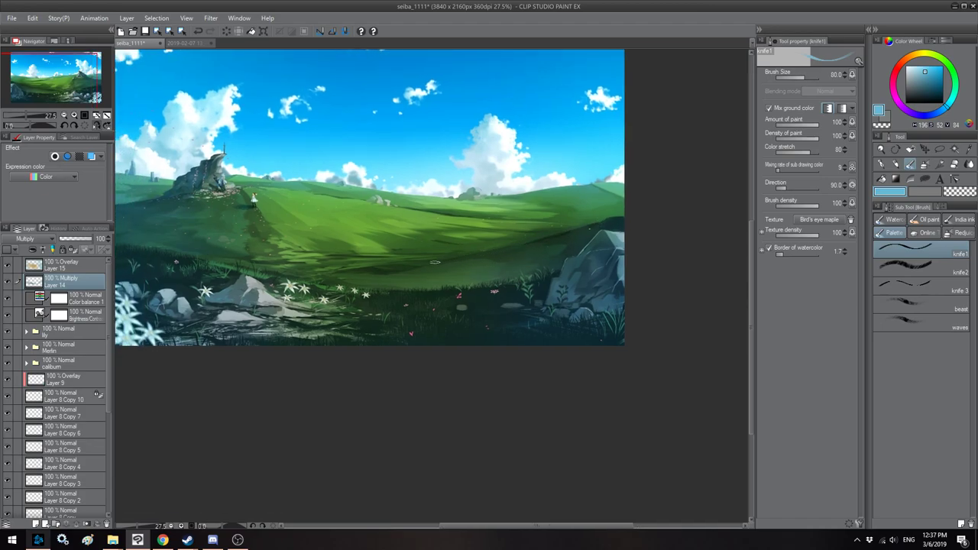
{"action": "key", "text": "bracketright"}
{"action": "key", "text": "bracketright"}
{"action": "key", "text": "bracketright"}
{"action": "key", "text": "bracketright"}
{"action": "key", "text": "bracketright"}
{"action": "scroll", "coordinate": [342, 251], "scroll_direction": "down", "scroll_amount": 2}
{"action": "key", "text": "h"}
{"action": "left_click_drag", "start_coordinate": [499, 148], "coordinate": [436, 168]}
{"action": "scroll", "coordinate": [419, 179], "scroll_direction": "up", "scroll_amount": 1}
{"action": "scroll", "coordinate": [436, 168], "scroll_direction": "up", "scroll_amount": 1}
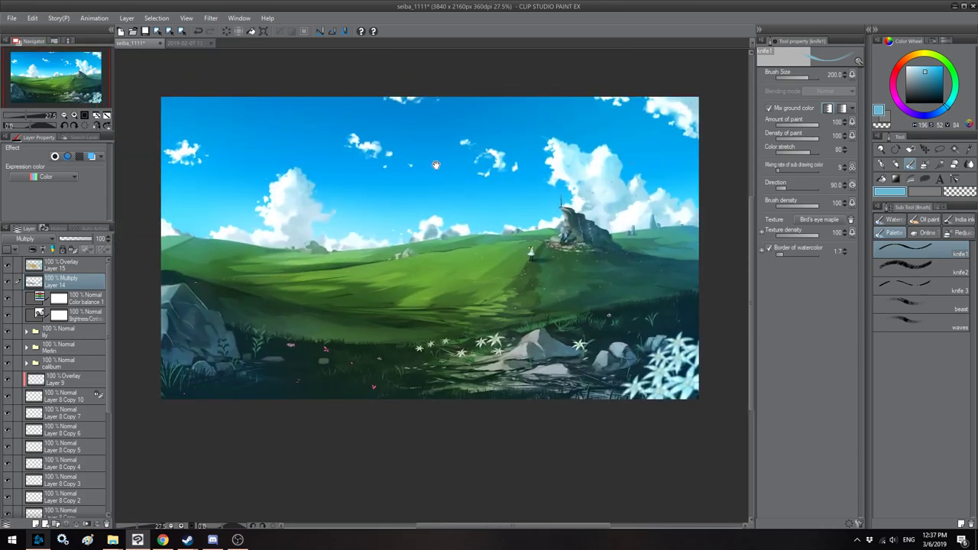
Step: Add a new layer above the topmost Overlay layer and select a thin full-width strip along the canvas's upper edge with the Rectangle marquee
{"action": "left_click", "coordinate": [92, 267]}
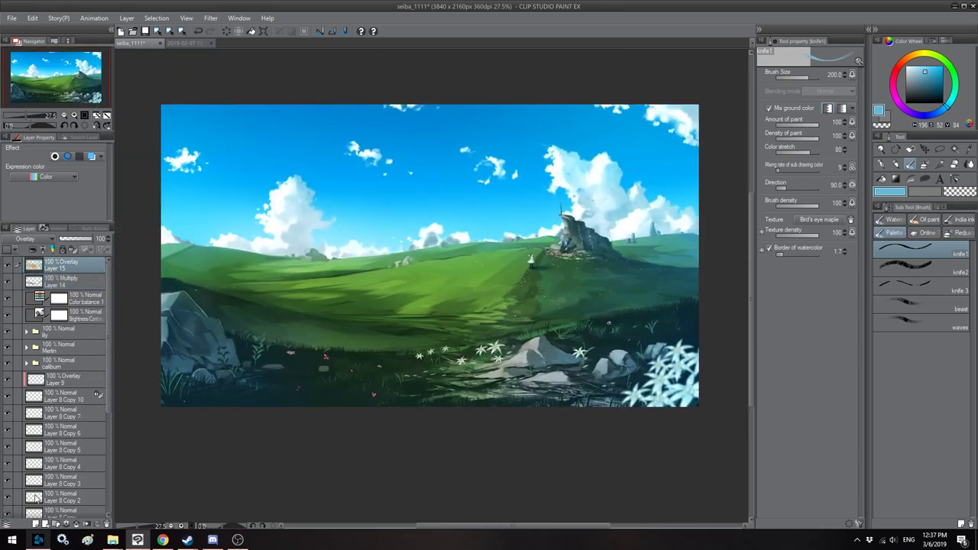
{"action": "left_click", "coordinate": [35, 524]}
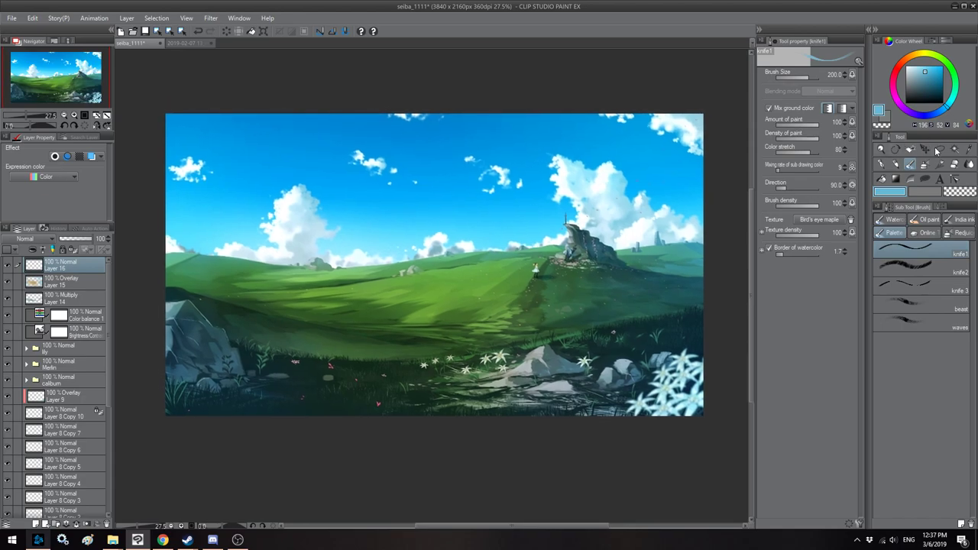
{"action": "left_click", "coordinate": [938, 149]}
{"action": "left_click", "coordinate": [915, 232]}
{"action": "left_click_drag", "start_coordinate": [730, 93], "coordinate": [159, 127]}
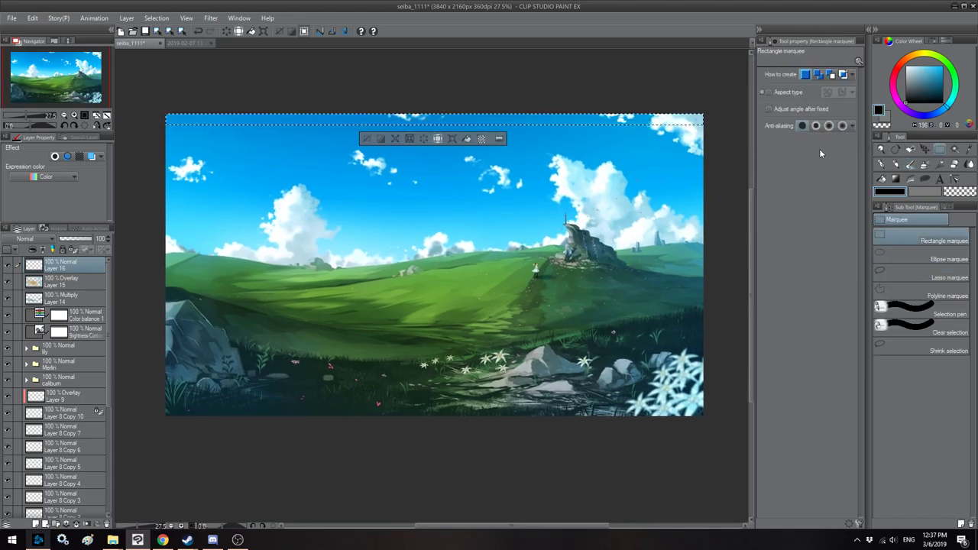
Step: Fill the selected strip with black to form the upper letterbox bar and deselect it
{"action": "left_click", "coordinate": [881, 179]}
{"action": "left_click", "coordinate": [658, 120]}
{"action": "key", "text": "ctrl+d"}
{"action": "key", "text": "ctrl+t"}
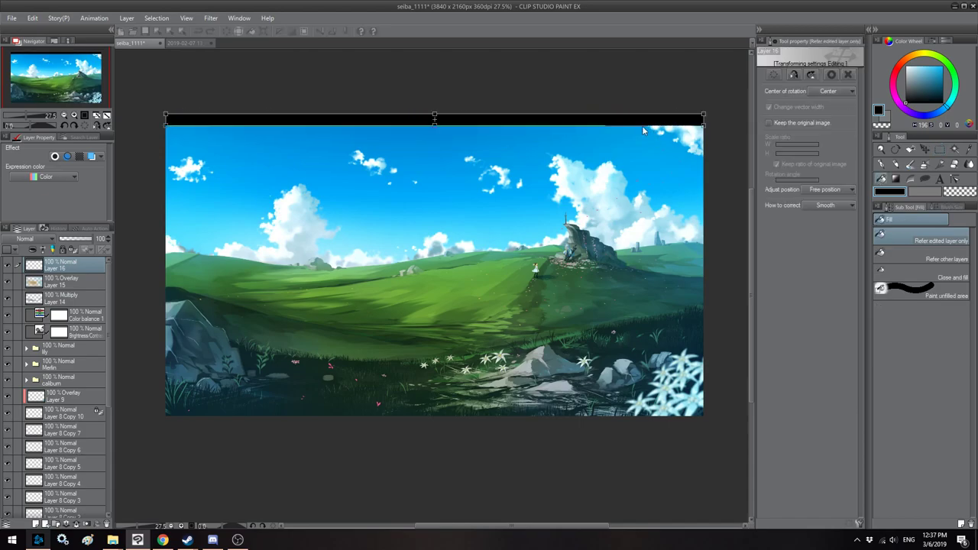
{"action": "key", "text": "Return"}
Step: Duplicate the black bar's layer and move the copy straight down until it lines up with the canvas's lower edge
{"action": "right_click", "coordinate": [93, 264]}
{"action": "left_click", "coordinate": [118, 315]}
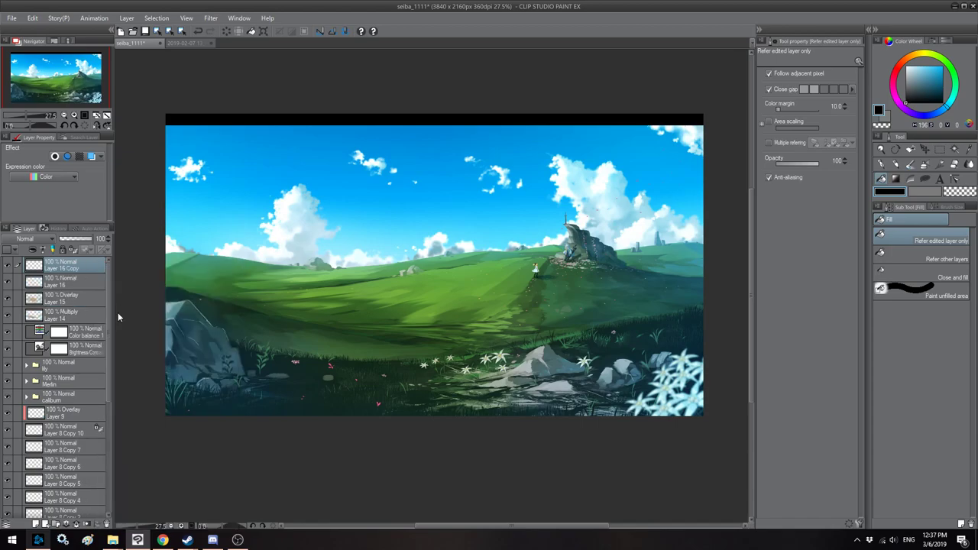
{"action": "key", "text": "ctrl+t"}
{"action": "key", "text": "shift+Down"}
{"action": "key", "text": "shift+Down"}
{"action": "key", "text": "shift+Down"}
{"action": "key", "text": "shift+Down"}
{"action": "key", "text": "shift+Down"}
{"action": "key", "text": "shift+Down"}
{"action": "key", "text": "shift+Down"}
{"action": "key", "text": "shift+Down"}
{"action": "key", "text": "shift+Down"}
{"action": "key", "text": "shift+Down"}
{"action": "key", "text": "shift+Down"}
{"action": "key", "text": "shift+Down"}
{"action": "key", "text": "shift+Down"}
{"action": "key", "text": "shift+Down"}
{"action": "key", "text": "shift+Down"}
{"action": "key", "text": "shift+Down"}
{"action": "key", "text": "shift+Down"}
{"action": "key", "text": "shift+Down"}
{"action": "key", "text": "shift+Down"}
{"action": "key", "text": "shift+Down"}
{"action": "key", "text": "Down"}
{"action": "key", "text": "Down"}
{"action": "key", "text": "Down"}
{"action": "key", "text": "Down"}
{"action": "key", "text": "Down"}
{"action": "key", "text": "Down"}
{"action": "key", "text": "Down"}
{"action": "key", "text": "Down"}
{"action": "key", "text": "Down"}
{"action": "key", "text": "Down"}
{"action": "key", "text": "Down"}
{"action": "key", "text": "Down"}
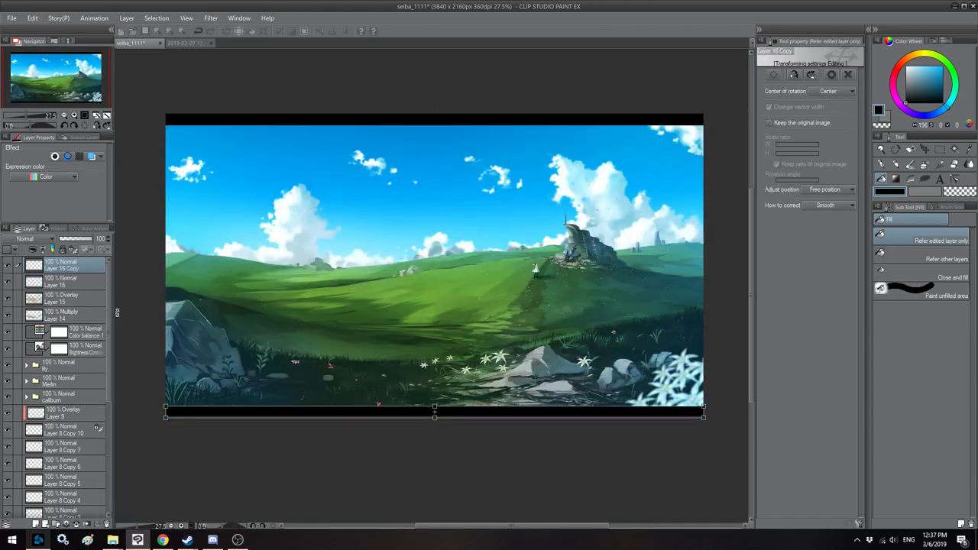
{"action": "key", "text": "Up"}
{"action": "key", "text": "Up"}
{"action": "key", "text": "Up"}
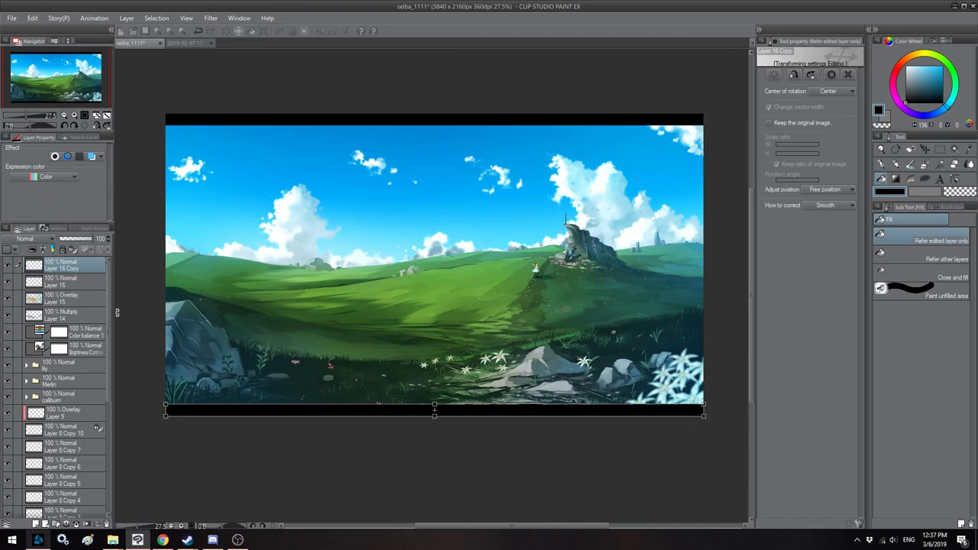
{"action": "key", "text": "Return"}
Step: Check the letterboxed painting in mirrored and normal view and save the file
{"action": "scroll", "coordinate": [166, 217], "scroll_direction": "down", "scroll_amount": 2}
{"action": "scroll", "coordinate": [394, 233], "scroll_direction": "up", "scroll_amount": 1}
{"action": "key", "text": "h"}
{"action": "key", "text": "h"}
{"action": "left_click_drag", "start_coordinate": [346, 218], "coordinate": [385, 220]}
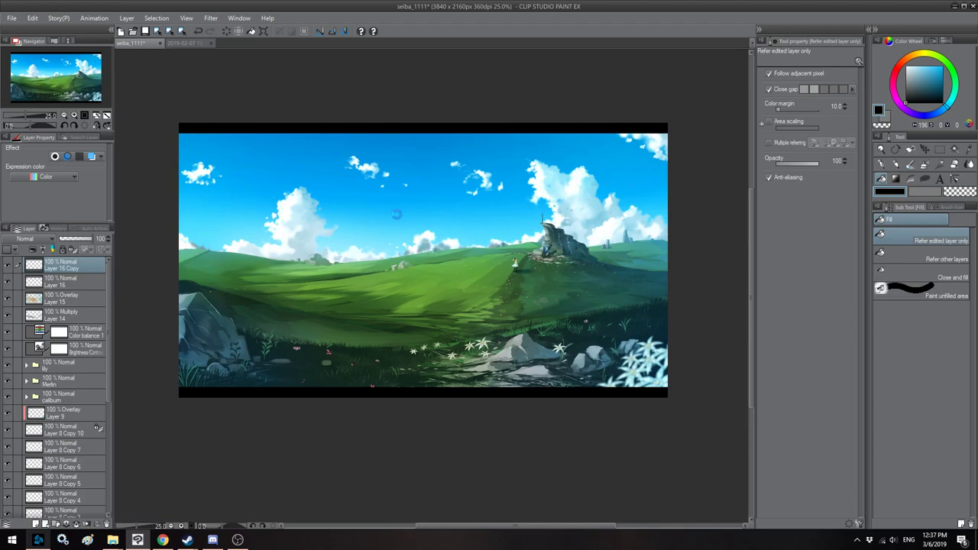
{"action": "key", "text": "ctrl+s"}
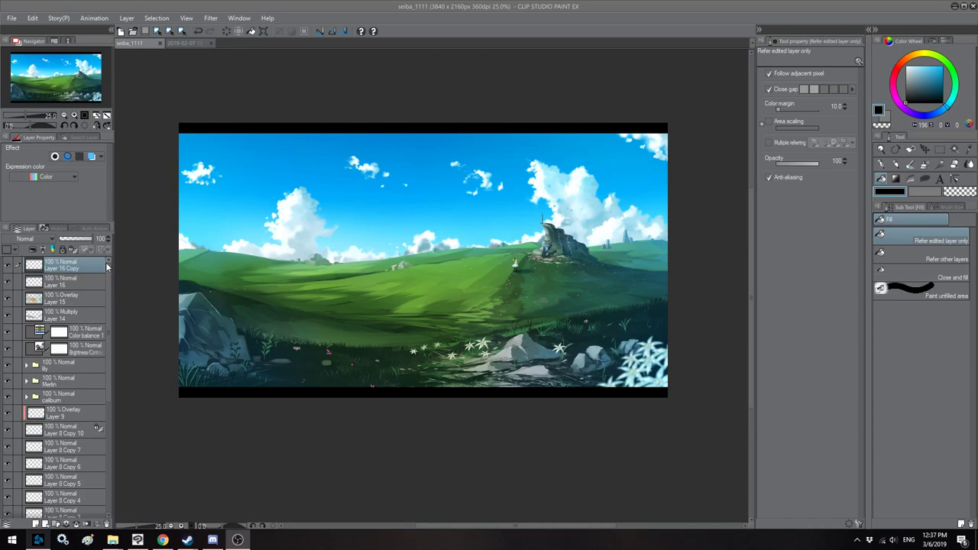
Step: Add a new layer above the letterbox bars and set the brush colour to red
{"action": "left_click", "coordinate": [35, 525]}
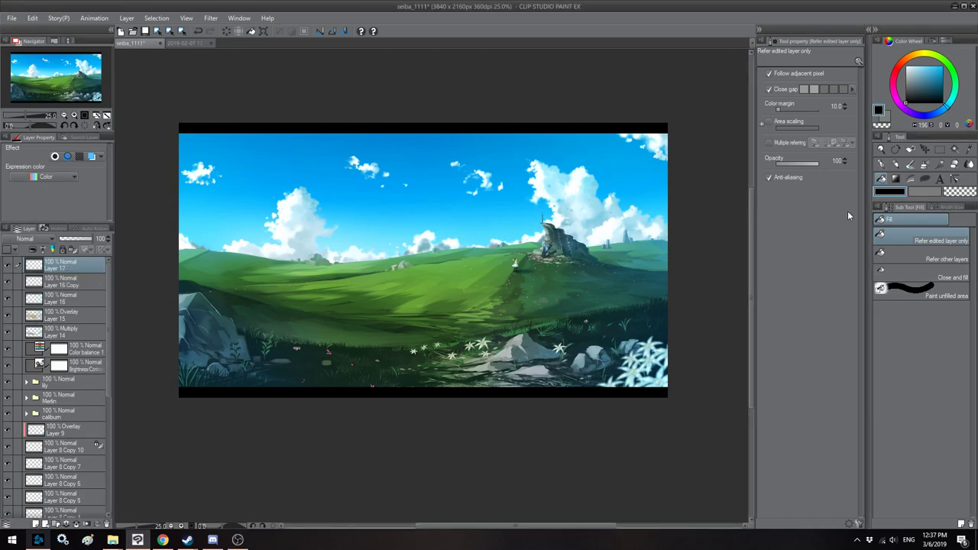
{"action": "left_click", "coordinate": [910, 165]}
{"action": "left_click", "coordinate": [899, 71]}
{"action": "left_click", "coordinate": [940, 75]}
{"action": "scroll", "coordinate": [353, 250], "scroll_direction": "up", "scroll_amount": 2}
{"action": "left_click_drag", "start_coordinate": [413, 232], "coordinate": [439, 221]}
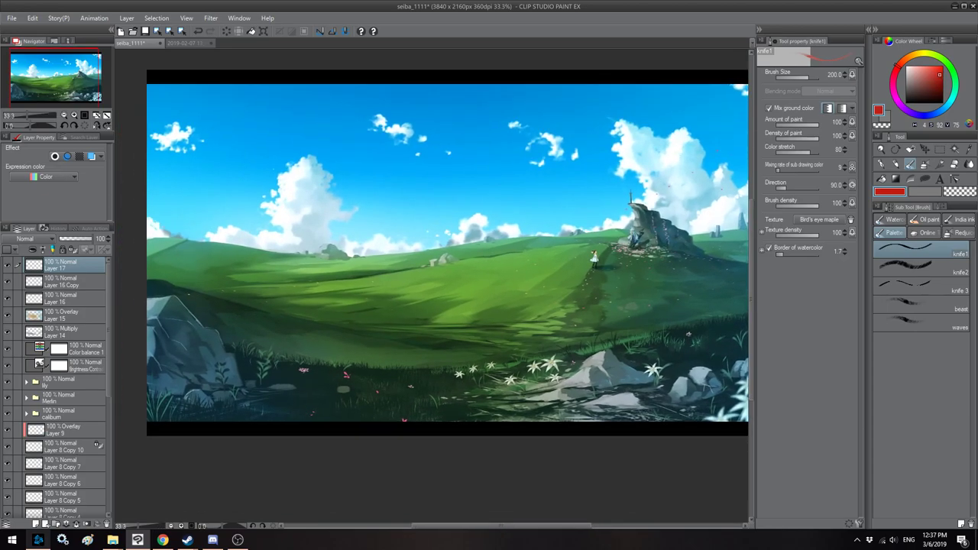
Step: Handwrite "Thanks 4 watching!" in the middle of the sky with the Oil paint brush at size 15
{"action": "left_click", "coordinate": [925, 219]}
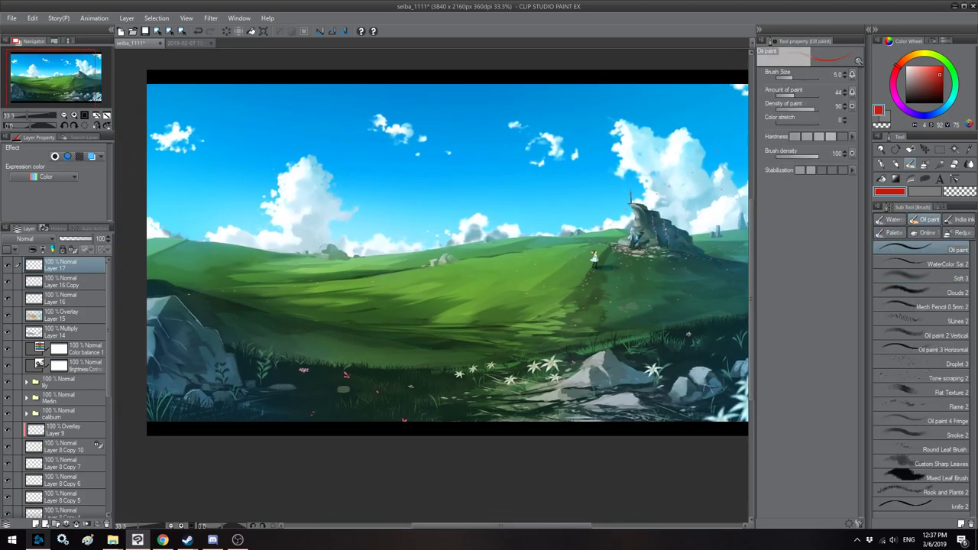
{"action": "key", "text": "bracketright"}
{"action": "key", "text": "bracketright"}
{"action": "key", "text": "bracketright"}
{"action": "key", "text": "bracketright"}
{"action": "key", "text": "bracketright"}
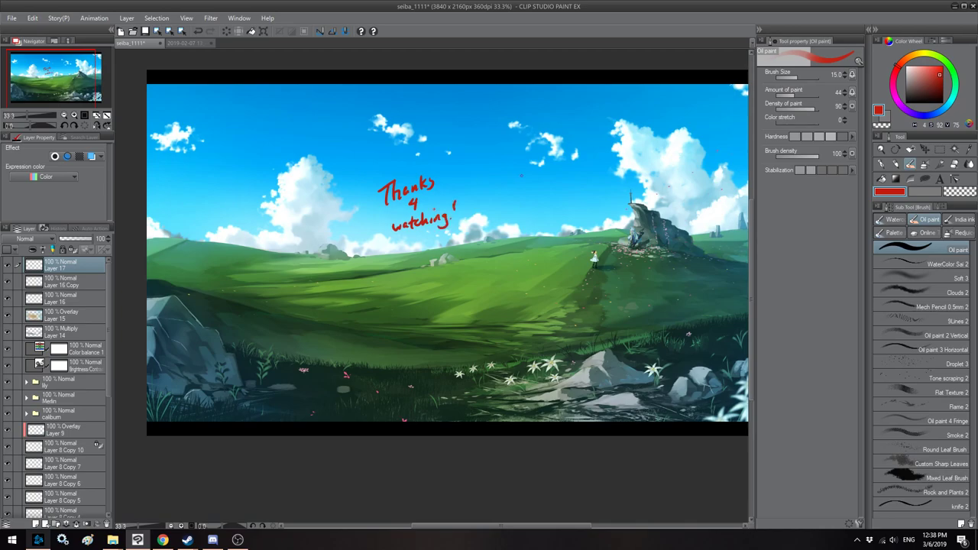
Step: Clear the red handwritten message from its layer and bring the whole painting into view
{"action": "key", "text": "Delete"}
{"action": "scroll", "coordinate": [525, 170], "scroll_direction": "down", "scroll_amount": 2}
{"action": "left_click_drag", "start_coordinate": [520, 172], "coordinate": [492, 176]}
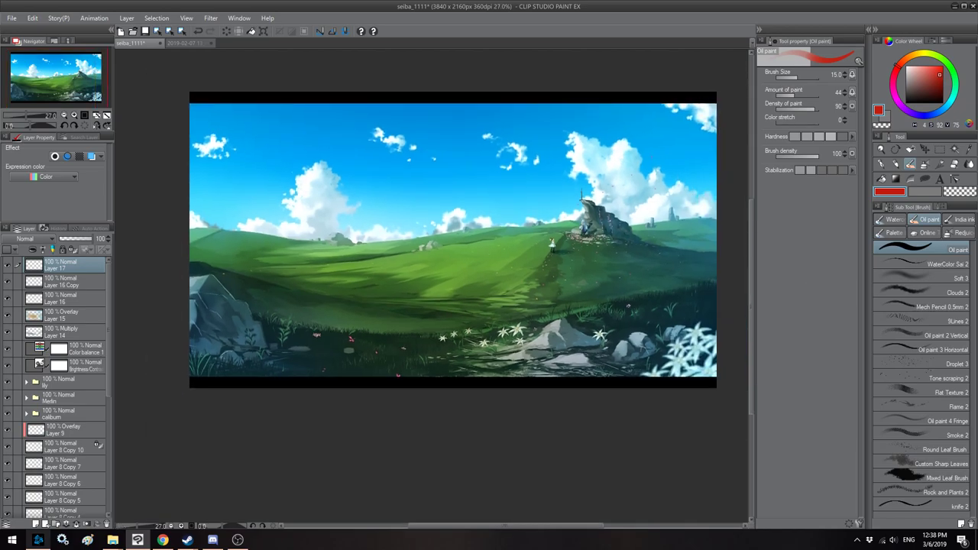